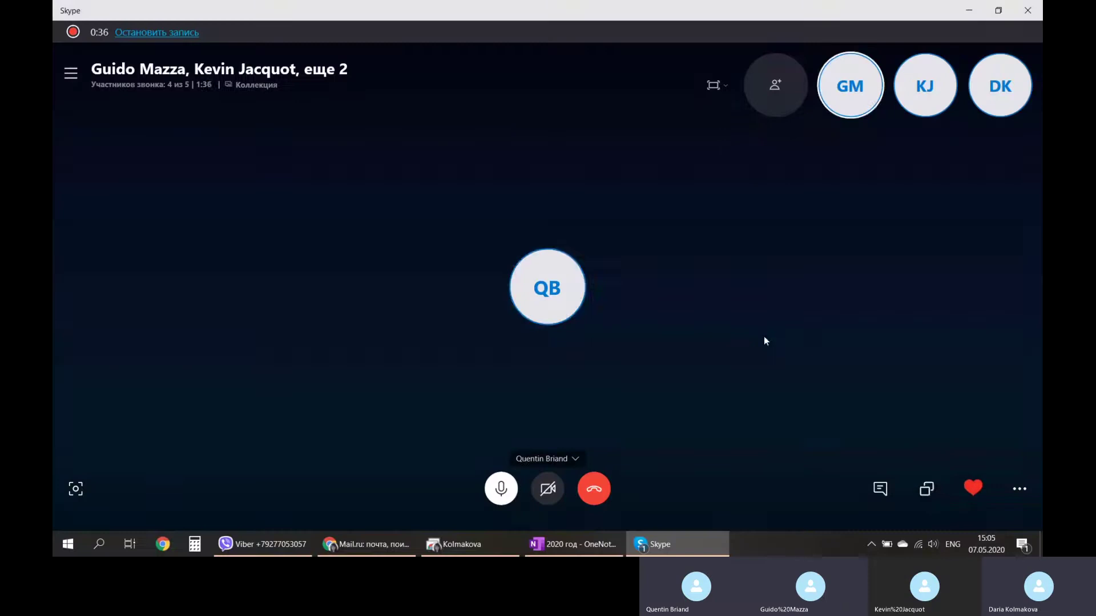
# Switch to the remote desktop session in full-screen mode, bring up the cfd_2020_15 Workbench project and dismiss the floating call window.
pyautogui.click(462, 544)
pyautogui.click(1039, 274)
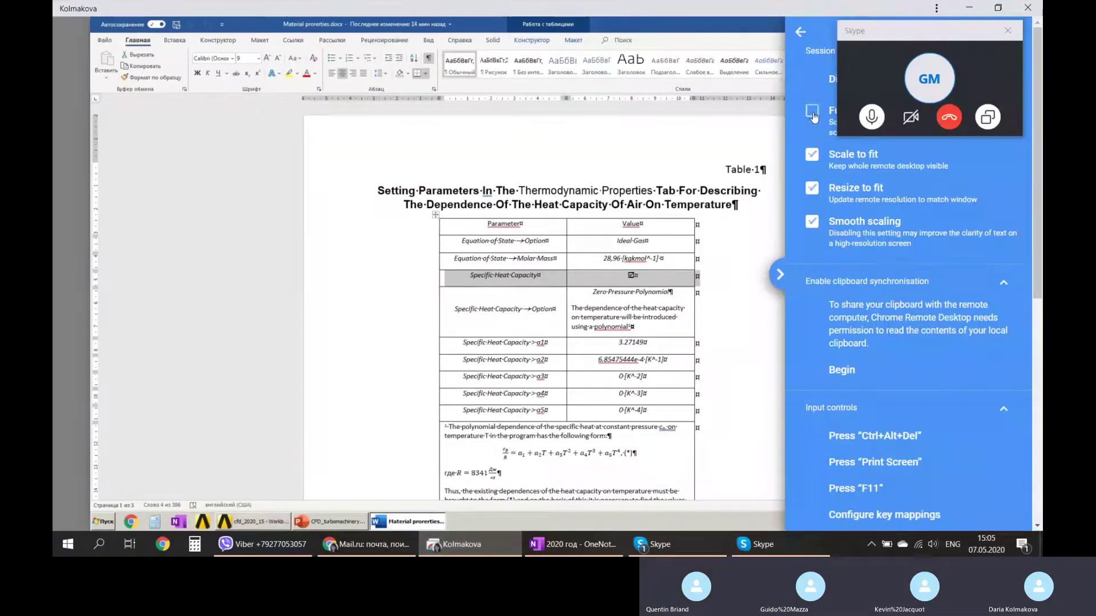
pyautogui.click(813, 116)
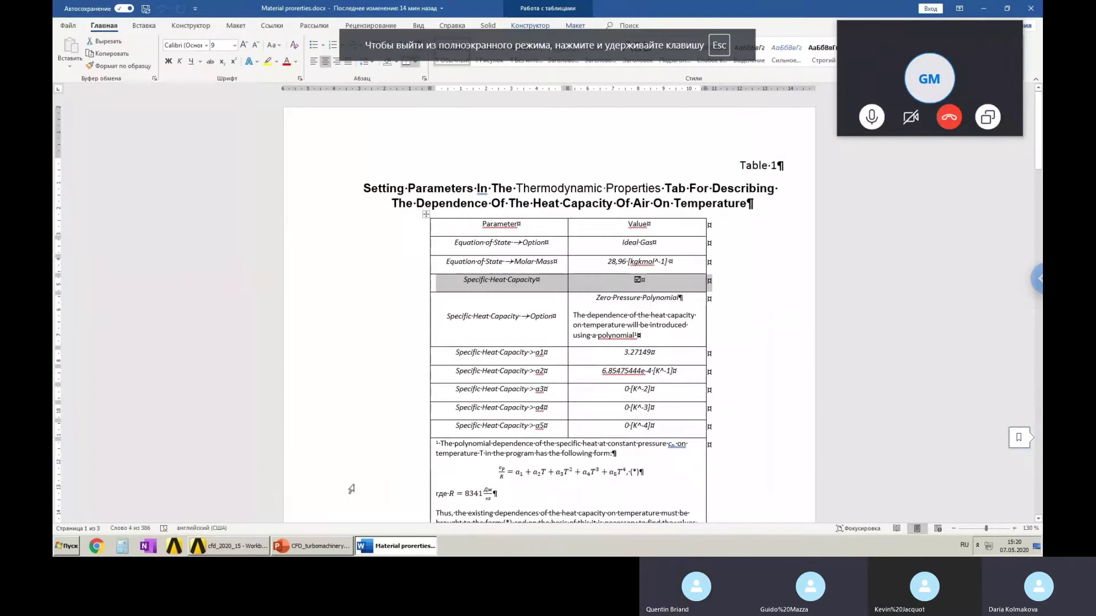
pyautogui.click(232, 549)
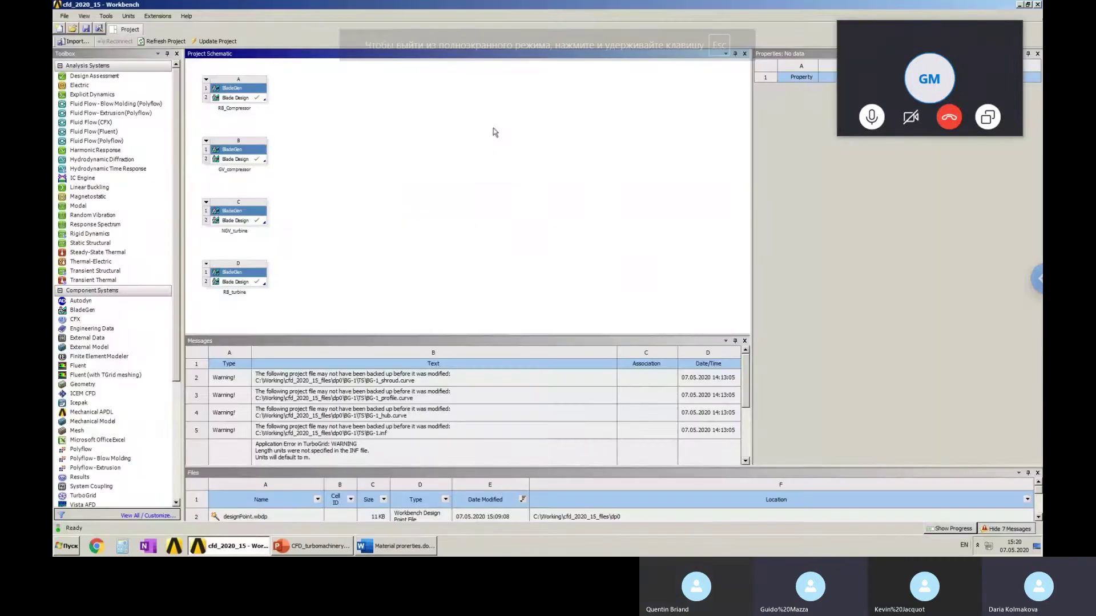
pyautogui.click(1006, 32)
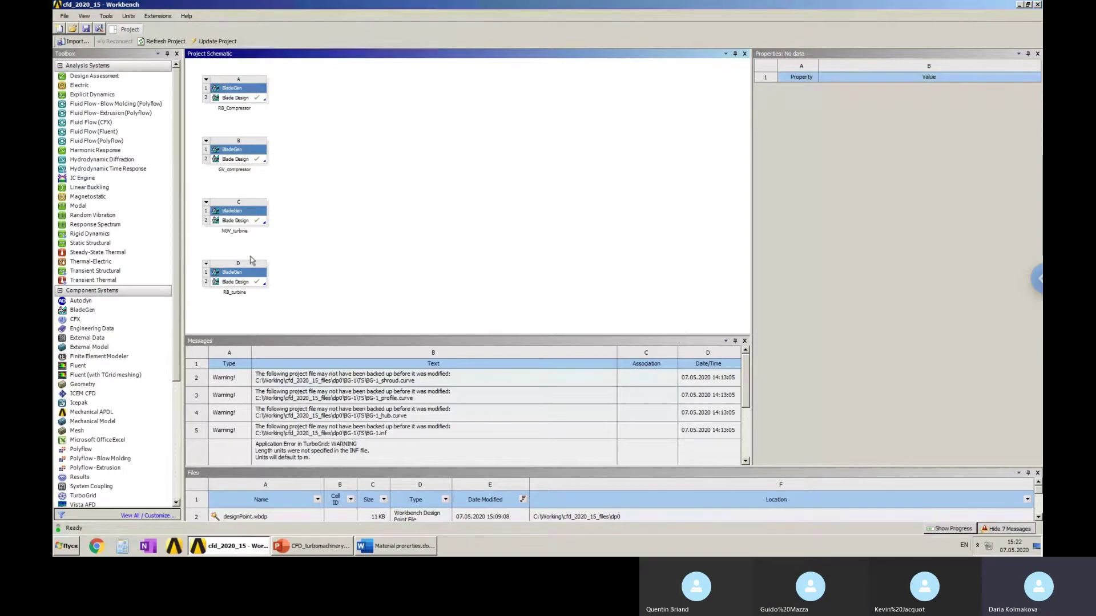
# Transfer the Blade Design data of the NGV_turbine system to a new TurboGrid system, keeping its default name.
pyautogui.click(239, 222)
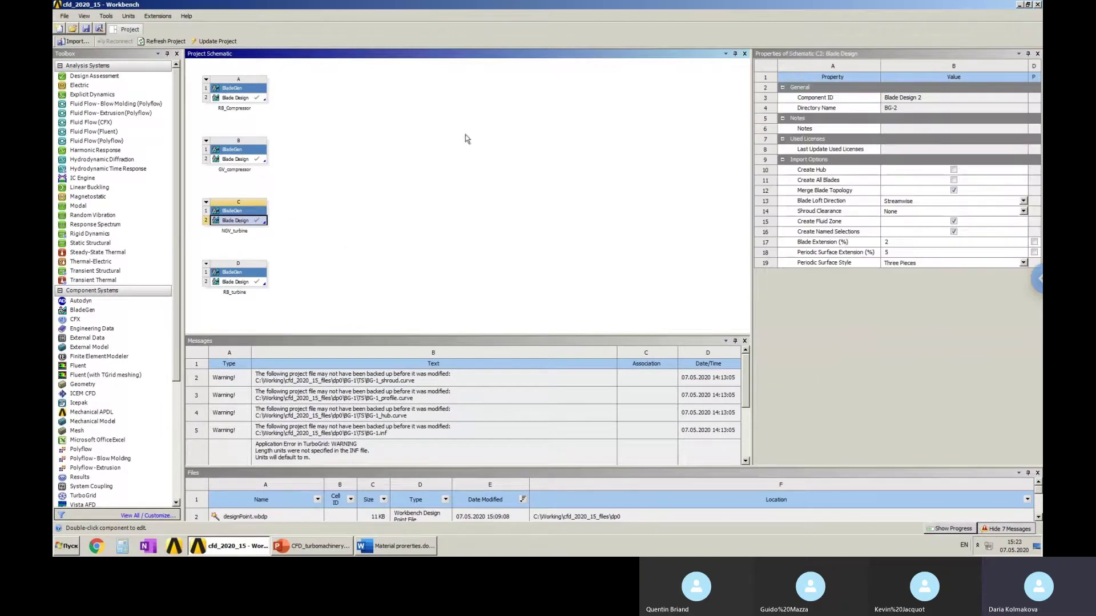
pyautogui.rightClick(246, 225)
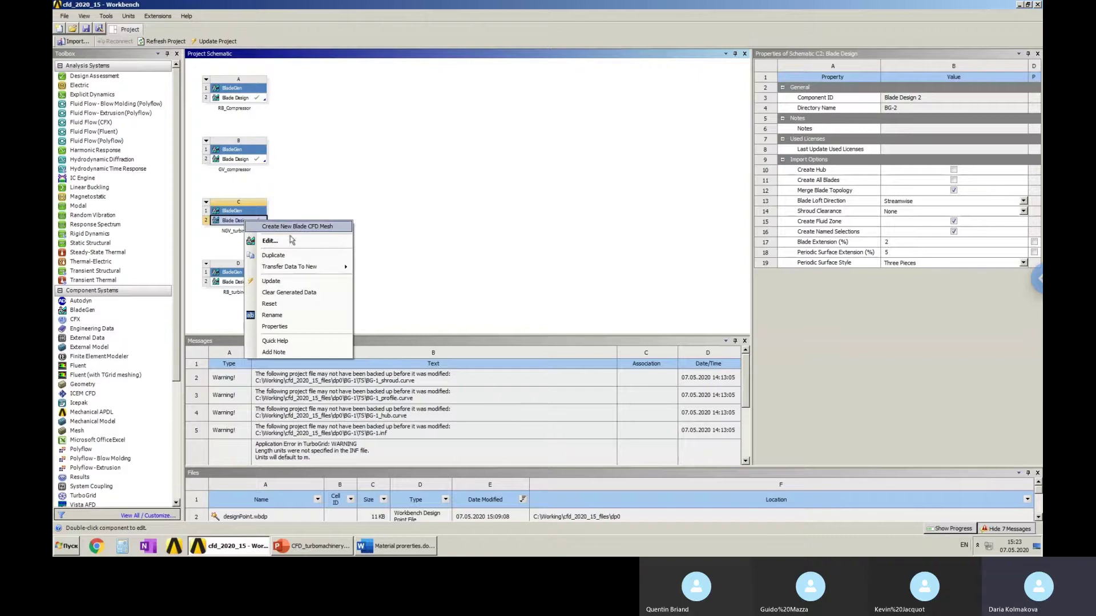
pyautogui.moveTo(292, 268)
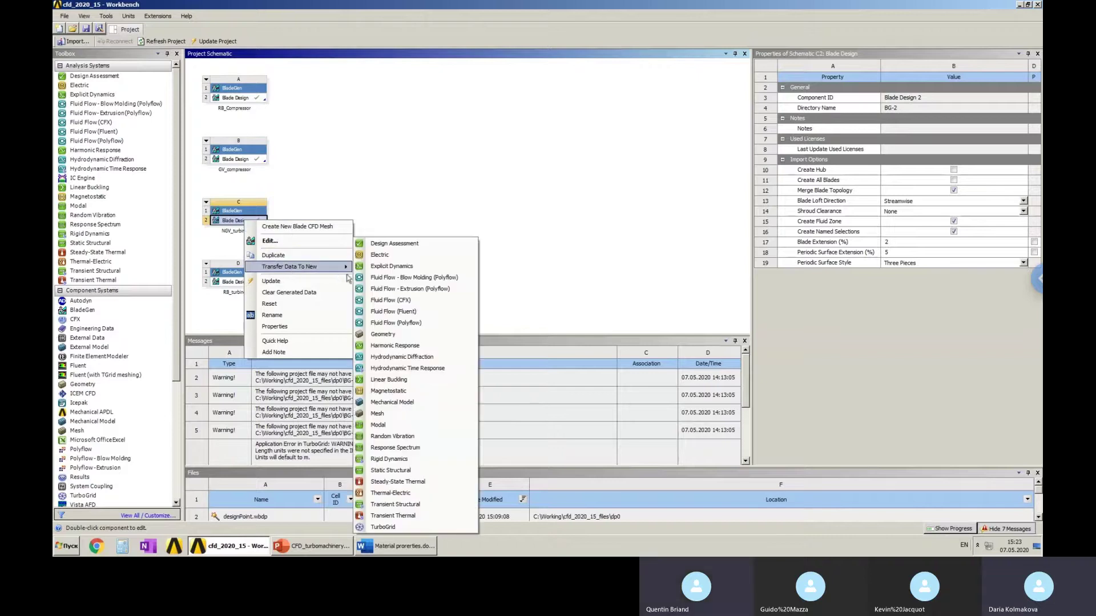
pyautogui.click(384, 526)
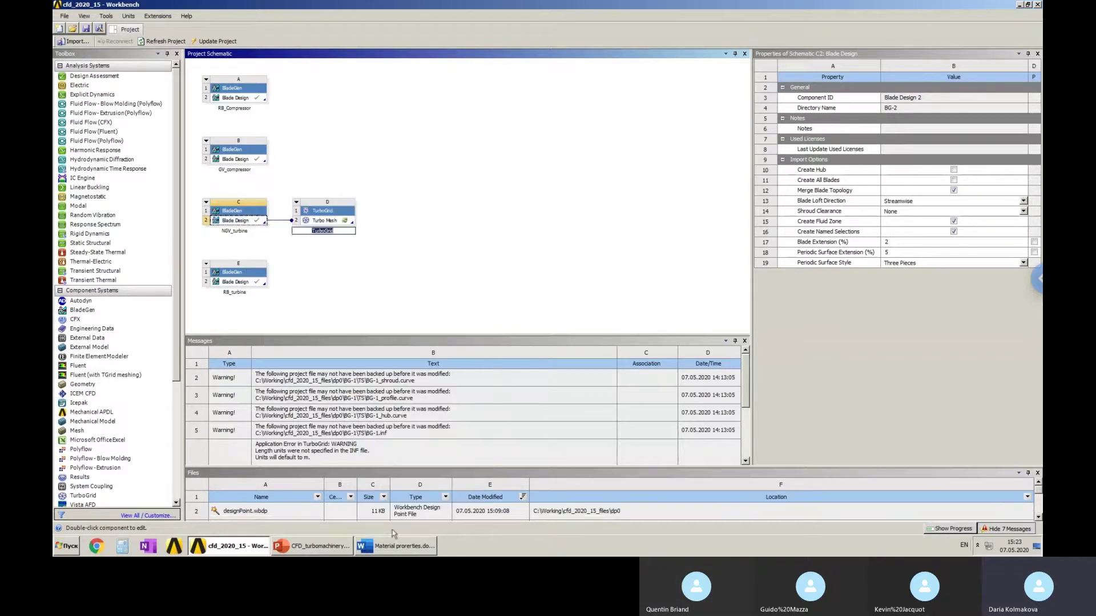
pyautogui.click(385, 264)
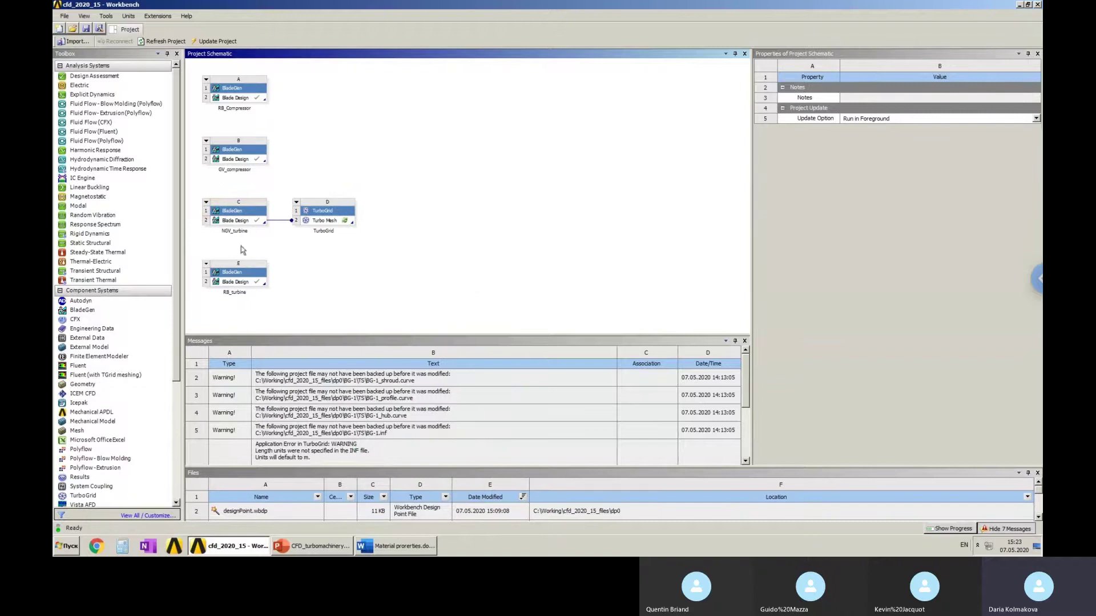
# Transfer the Blade Design data of the RB_turbine system to a new TurboGrid system.
pyautogui.click(256, 283)
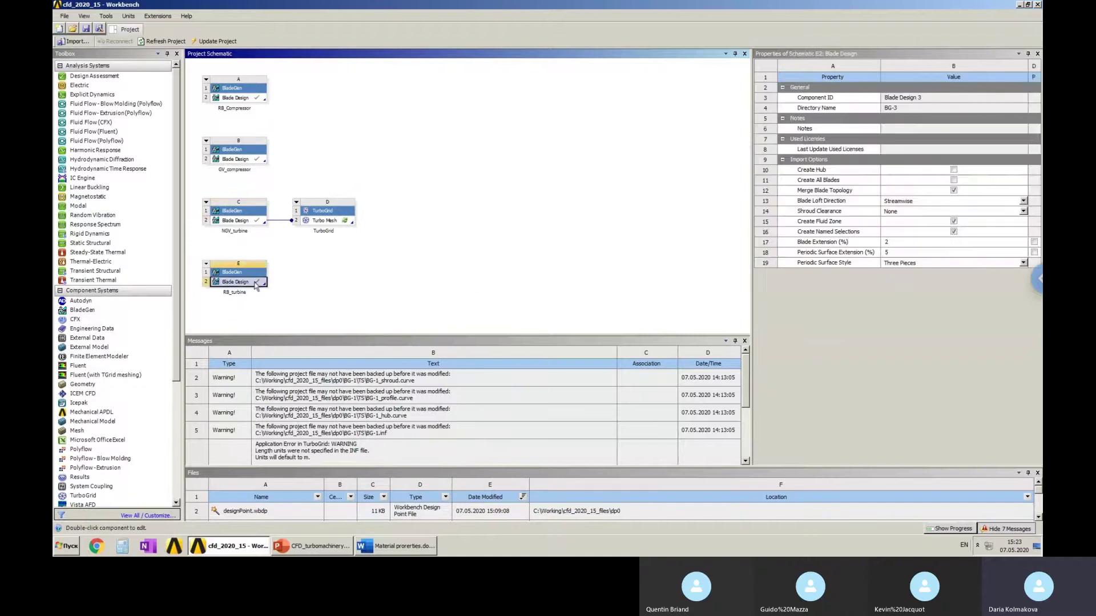
pyautogui.rightClick(255, 284)
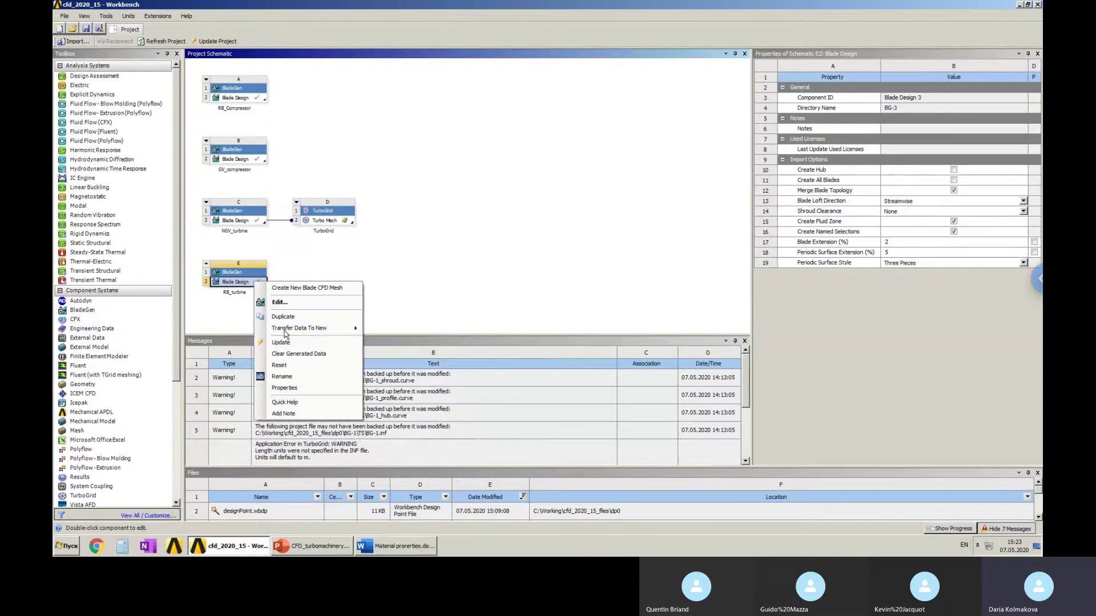
pyautogui.moveTo(347, 331)
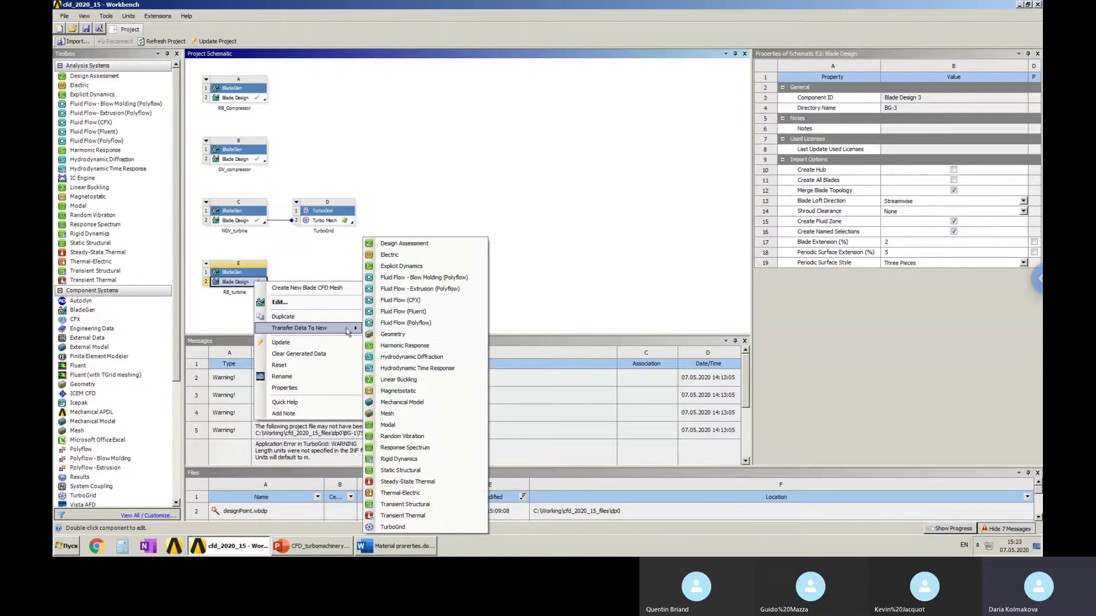
pyautogui.click(394, 527)
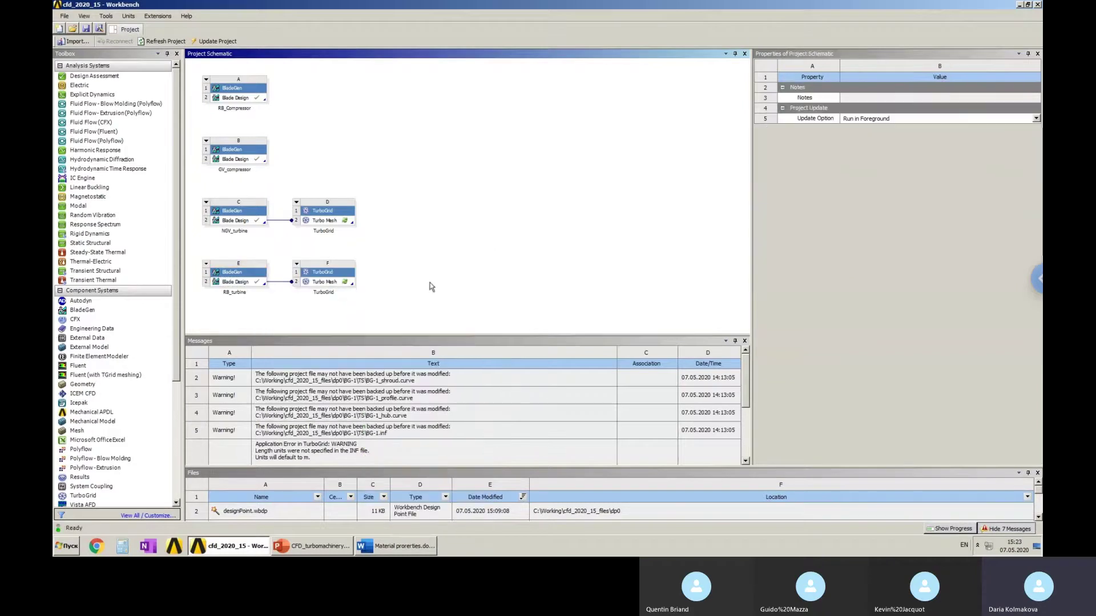
# Open the Turbo Mesh cell of the TurboGrid system linked to NGV_turbine for editing.
pyautogui.click(345, 222)
pyautogui.click(420, 254)
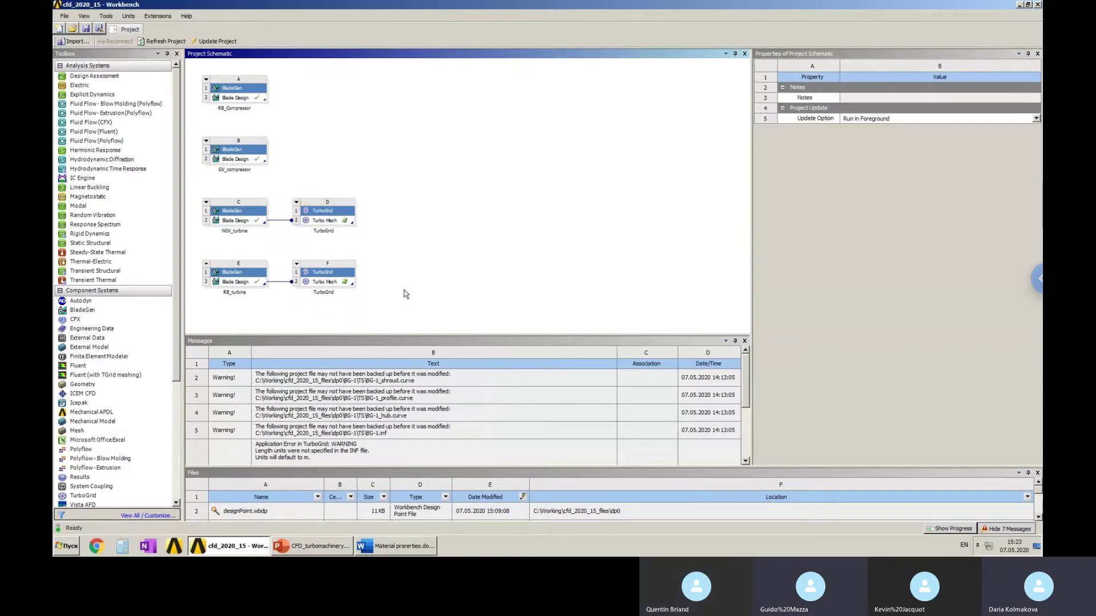
pyautogui.click(345, 224)
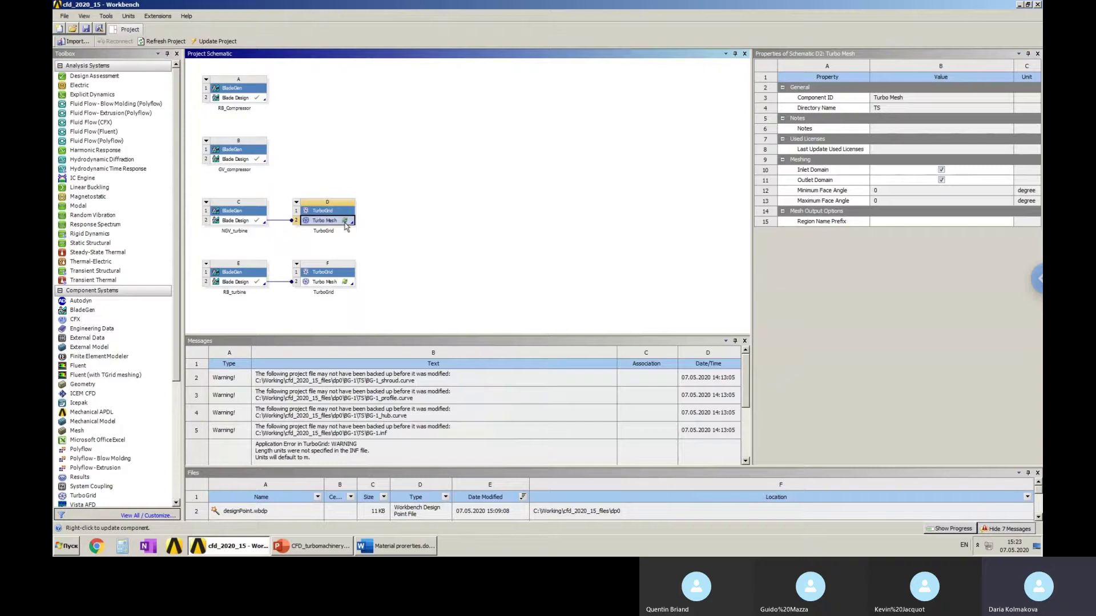
pyautogui.doubleClick(344, 225)
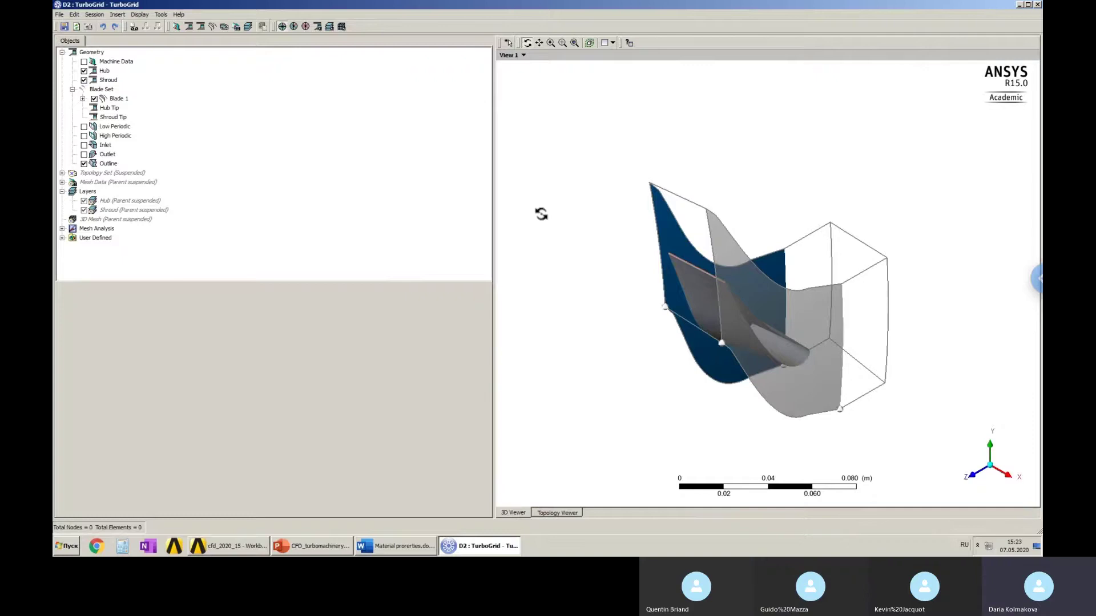
# Examine the blade, hub, shroud and passage outline of the nozzle vane from several angles, enlarging the 3D view.
pyautogui.moveTo(754, 255); pyautogui.dragTo(854, 323)
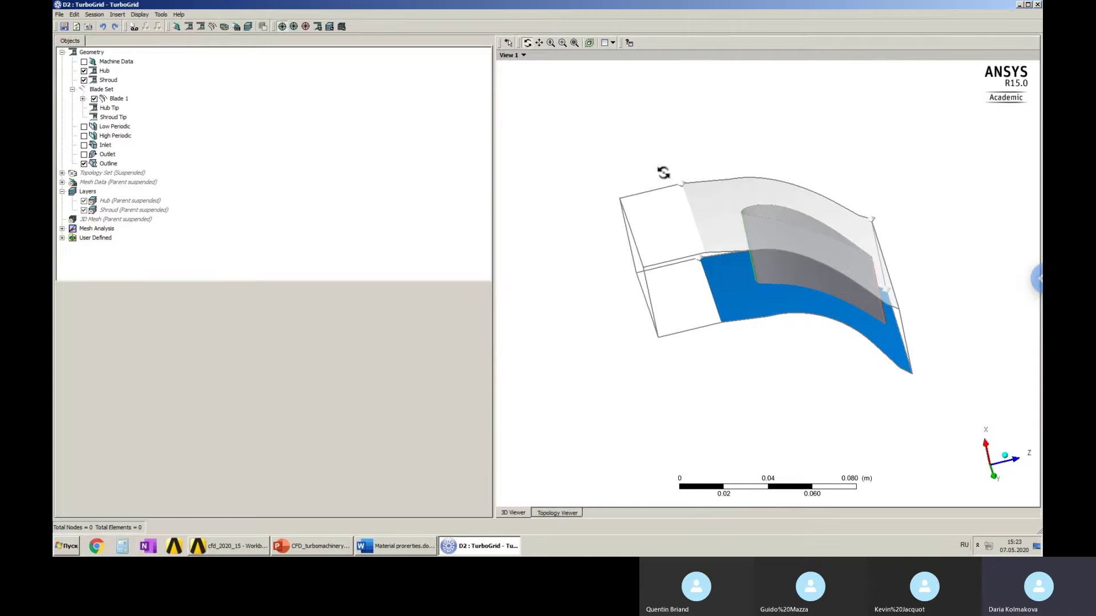
pyautogui.moveTo(766, 204); pyautogui.dragTo(763, 195)
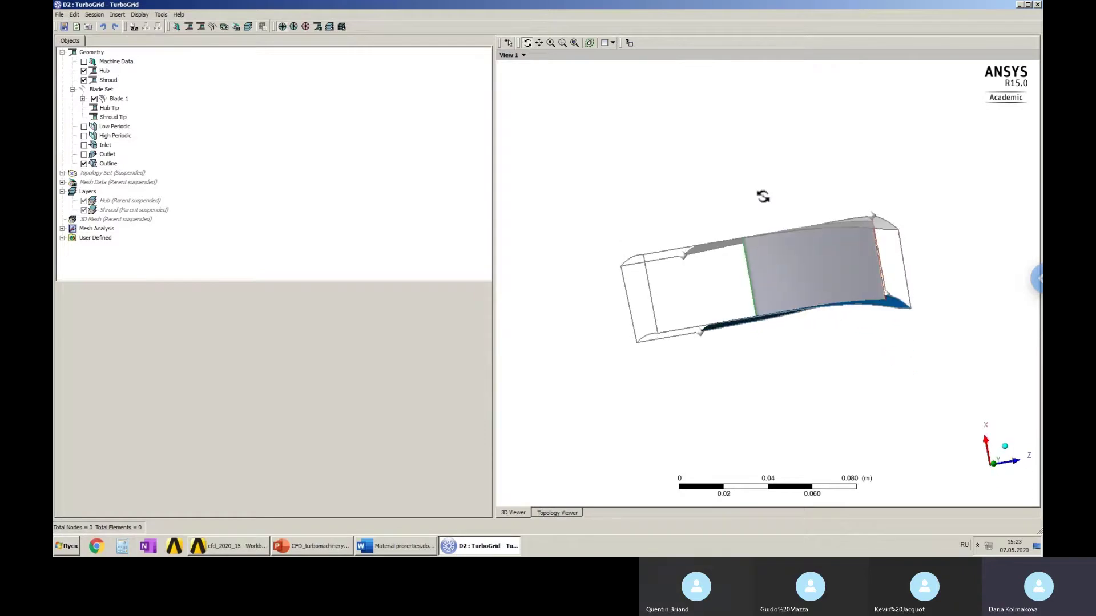
pyautogui.moveTo(835, 241); pyautogui.dragTo(846, 291)
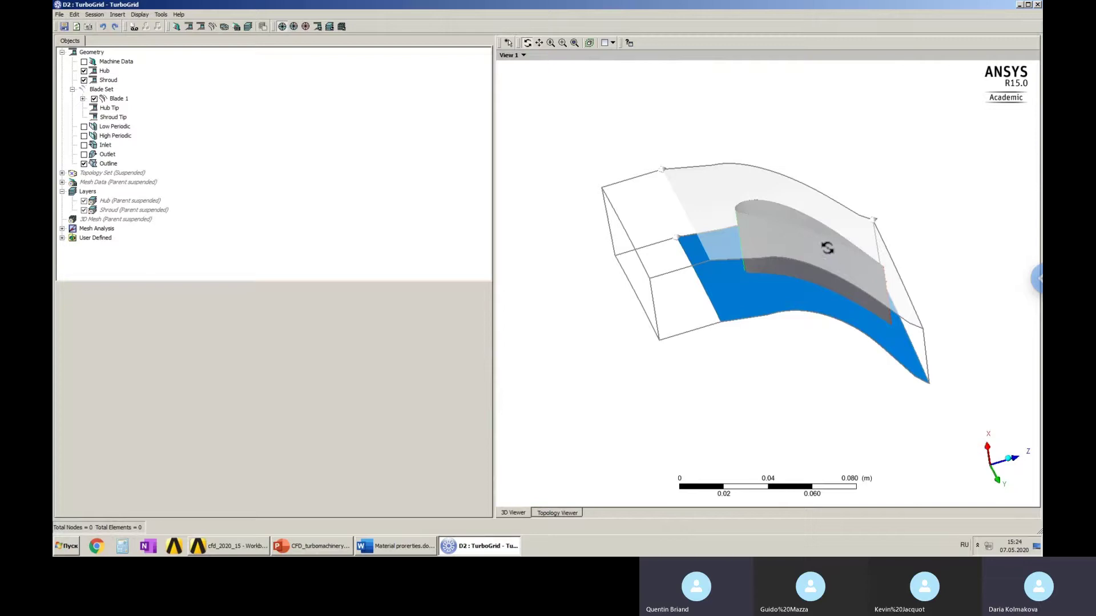
pyautogui.moveTo(827, 252); pyautogui.dragTo(713, 235)
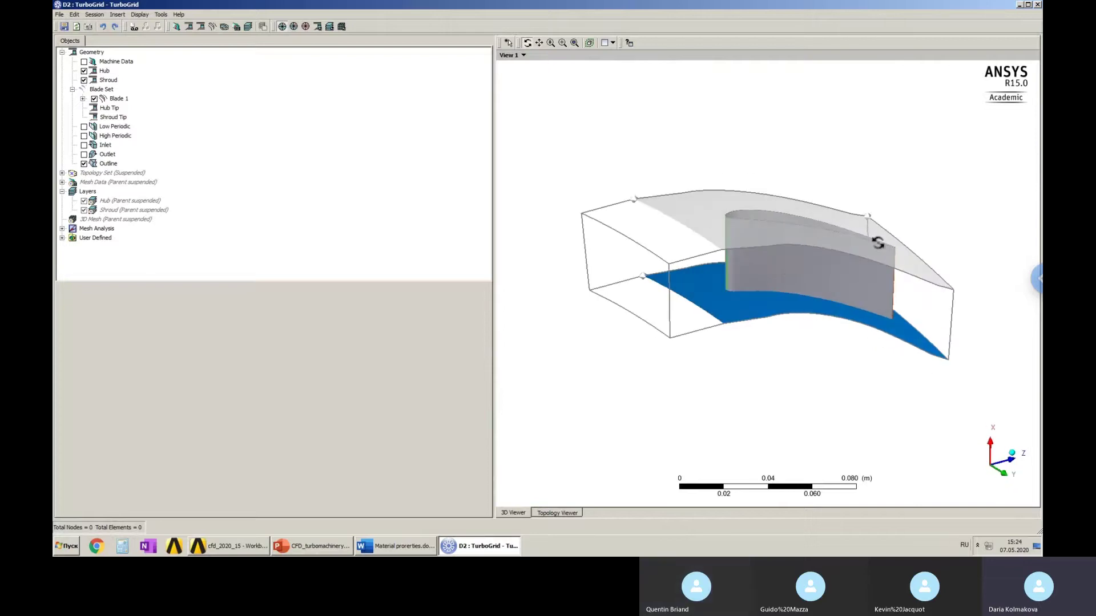
pyautogui.moveTo(711, 335); pyautogui.dragTo(691, 321)
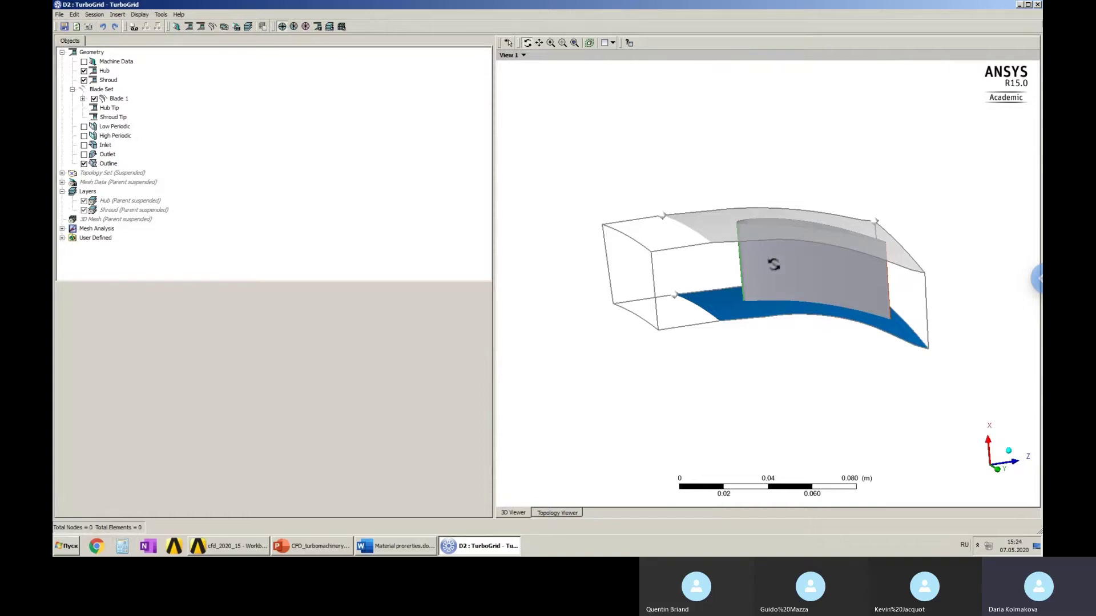
pyautogui.moveTo(773, 259); pyautogui.dragTo(727, 257)
pyautogui.scroll(4, 726, 254)
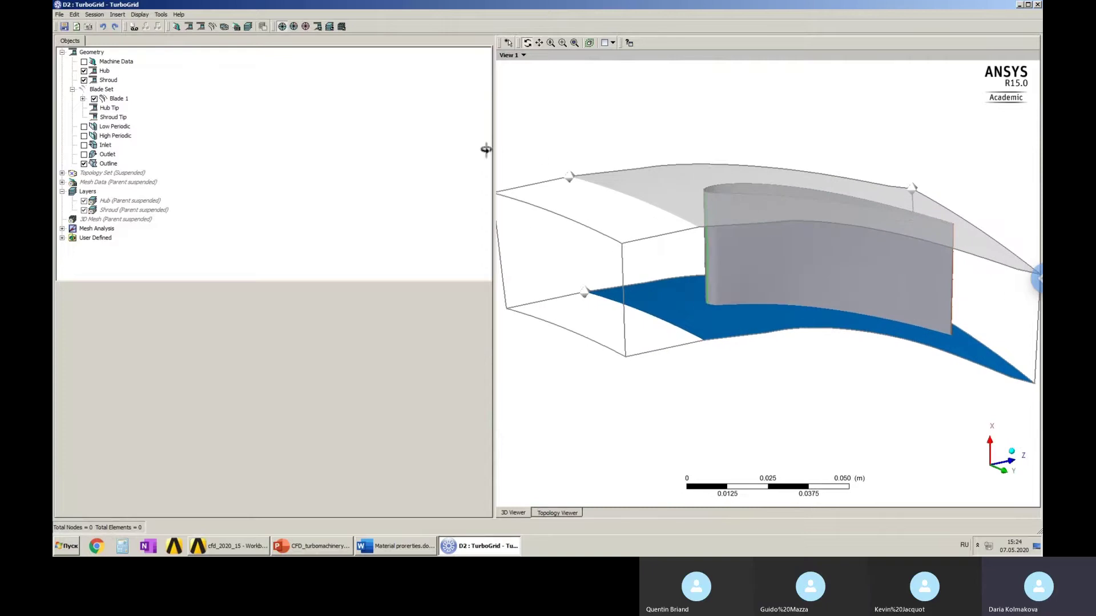
pyautogui.moveTo(493, 147); pyautogui.dragTo(309, 143)
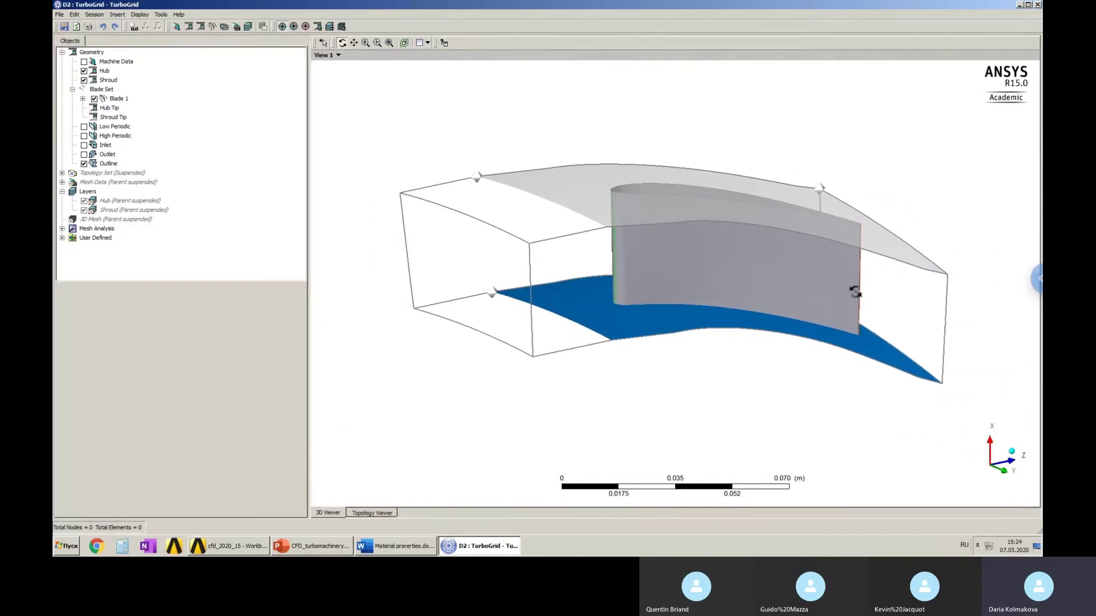
pyautogui.moveTo(789, 287); pyautogui.dragTo(849, 213)
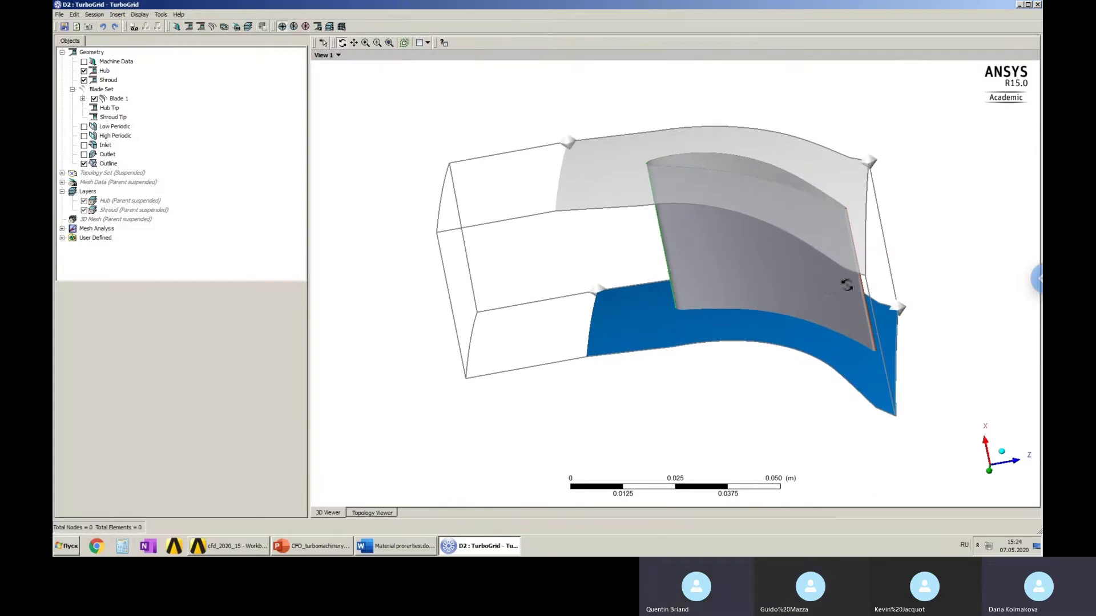
pyautogui.moveTo(848, 284); pyautogui.dragTo(831, 304)
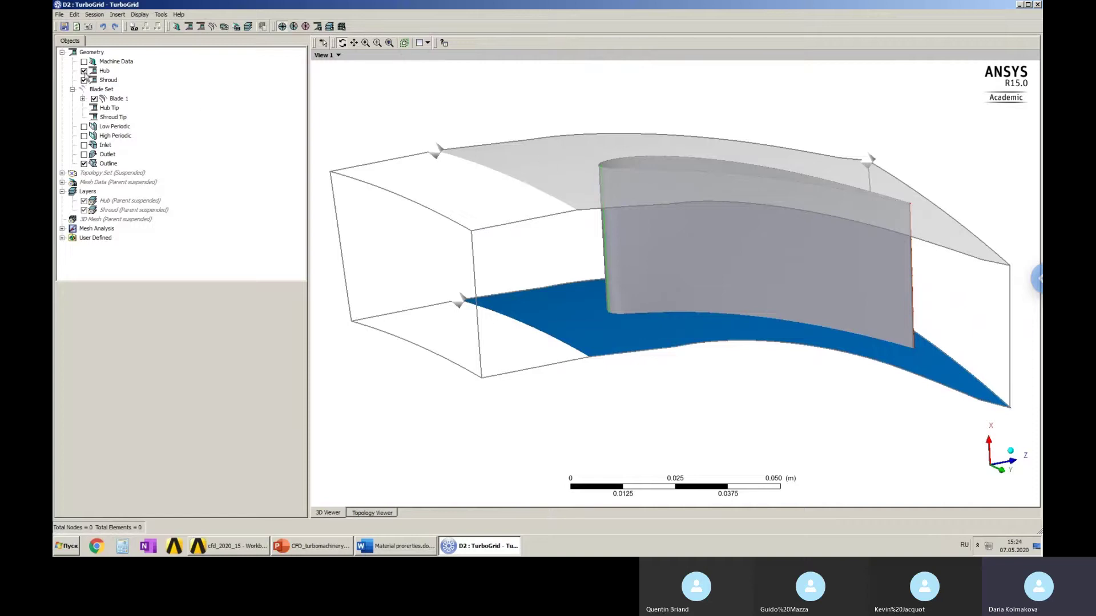
# Hide and show the Hub surface and the Shroud surface in turn to identify each in the vane passage.
pyautogui.click(84, 71)
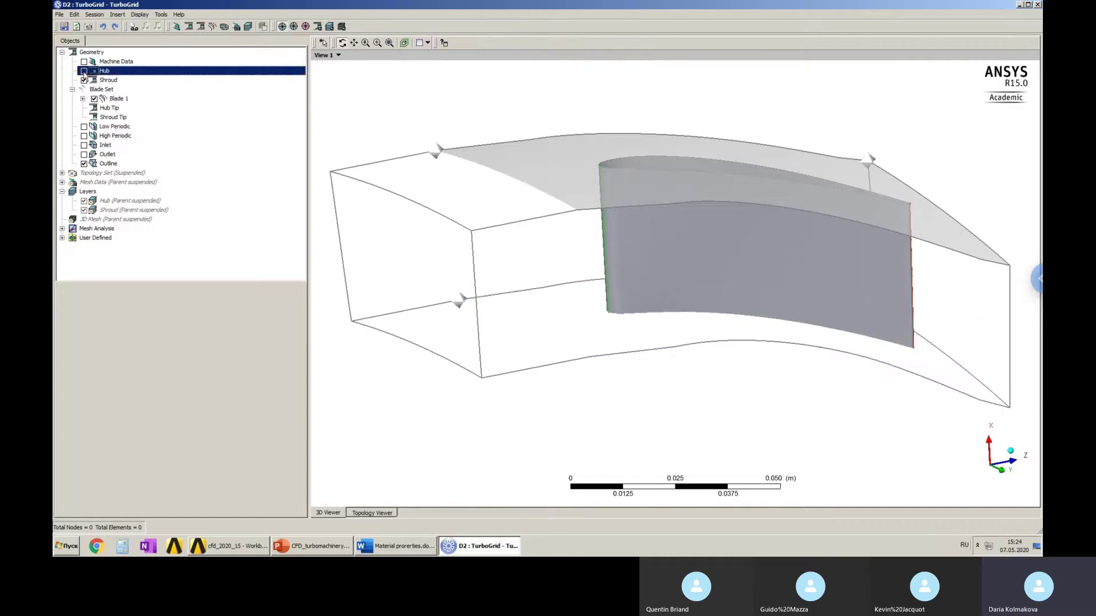
pyautogui.click(84, 71)
pyautogui.click(84, 80)
pyautogui.click(84, 79)
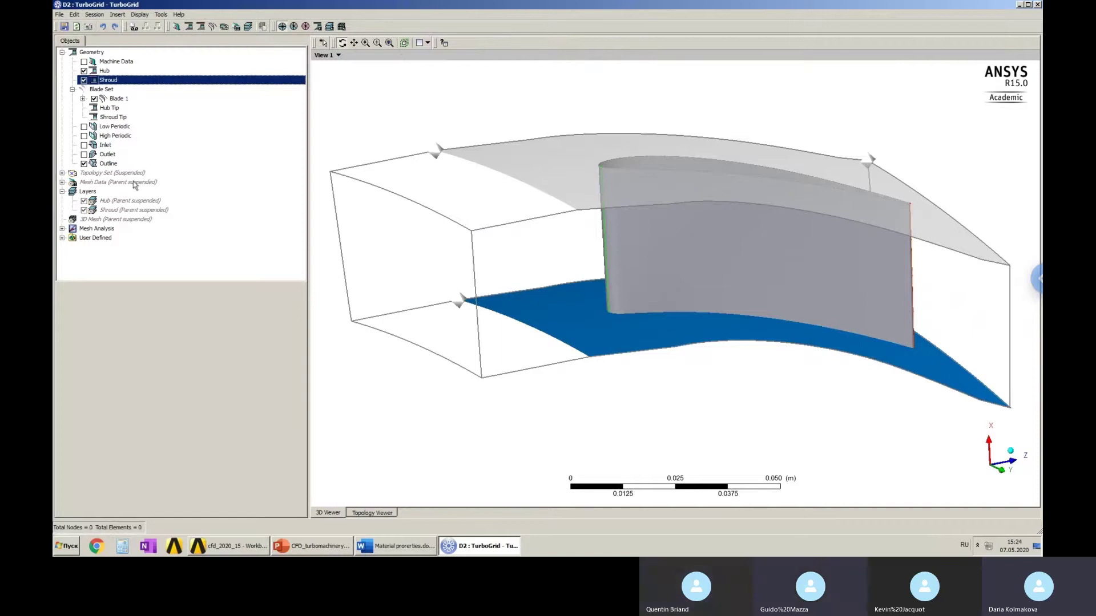
pyautogui.moveTo(594, 247); pyautogui.dragTo(571, 270)
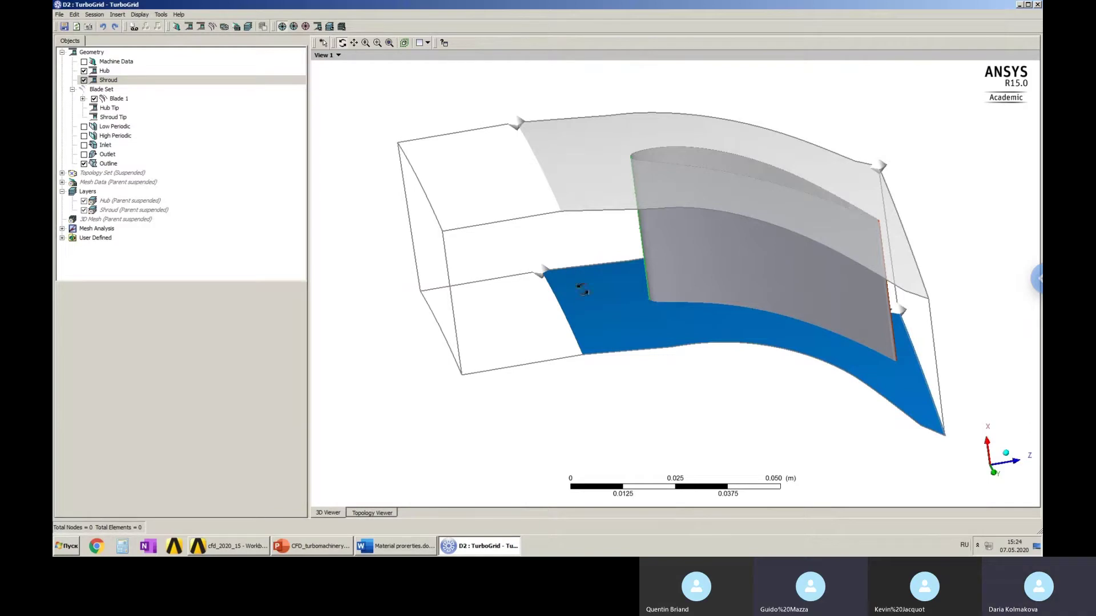
# Leave full-screen mode in the remote desktop session and switch to the Skype call window.
pyautogui.click(1036, 280)
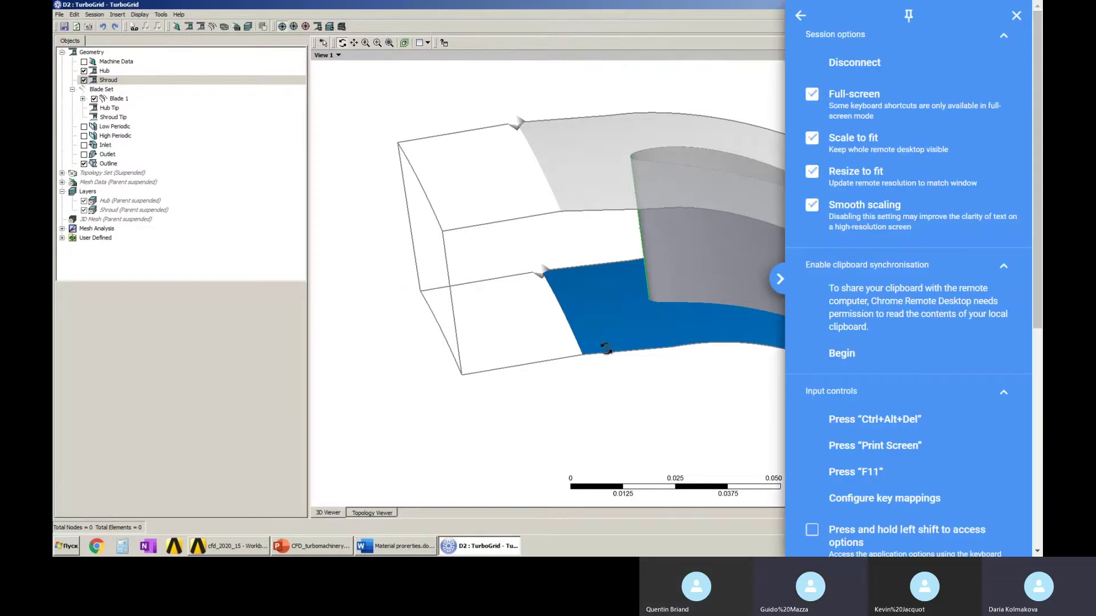
pyautogui.click(811, 94)
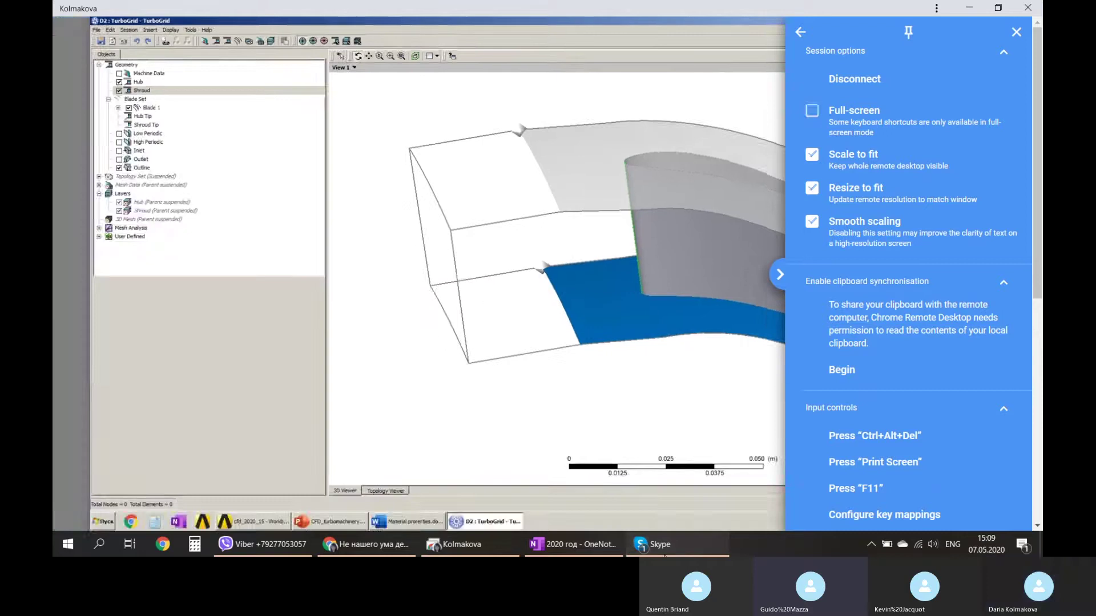
pyautogui.click(682, 544)
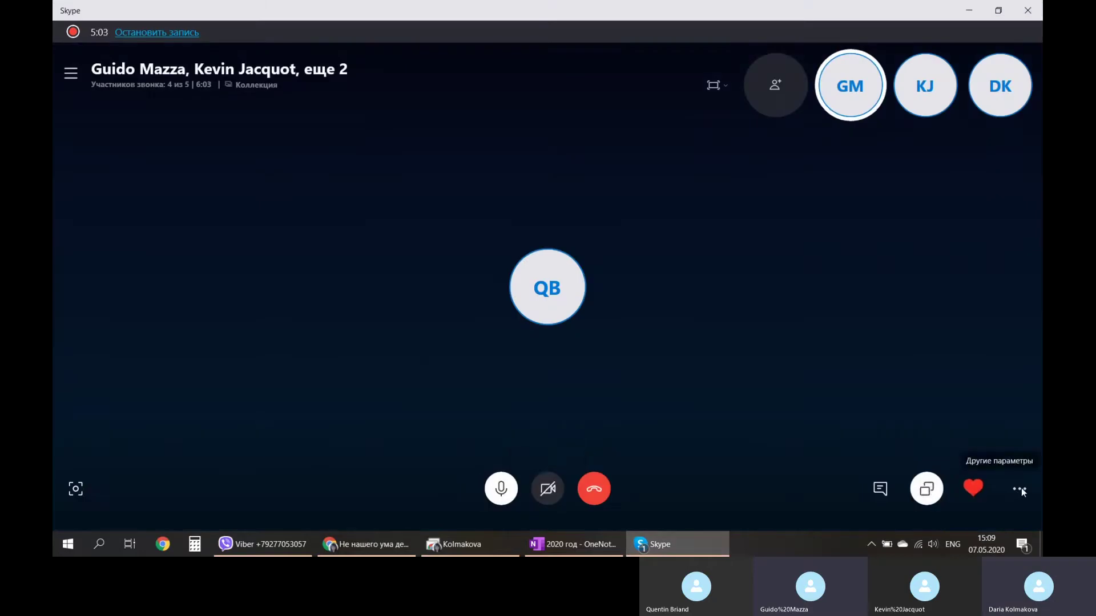
# Open the call's chat and view the screenshot of the TurboGrid window shared by a participant.
pyautogui.click(925, 488)
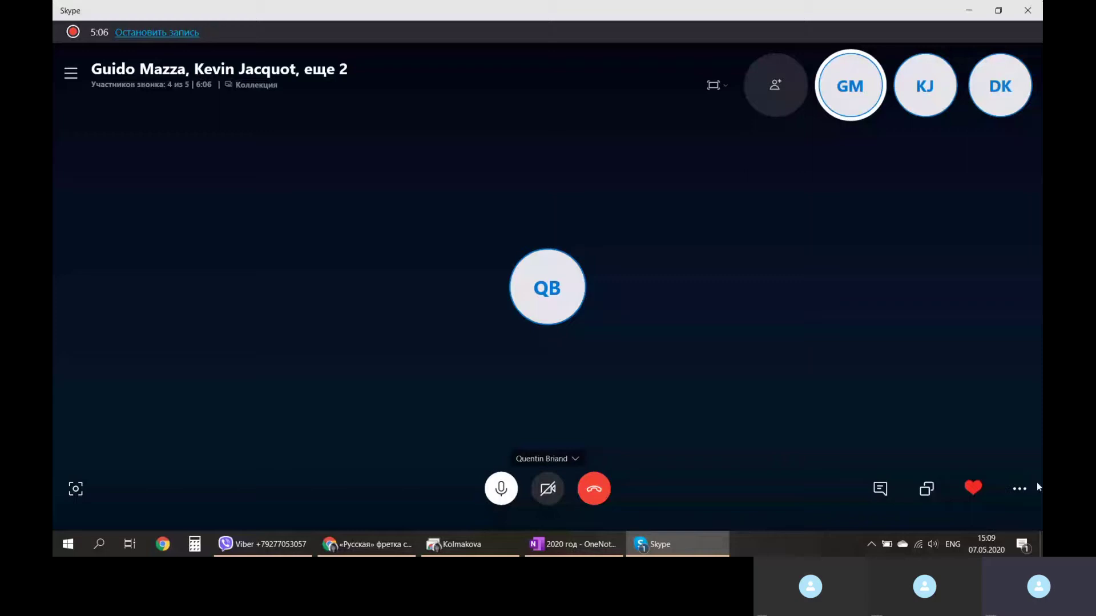
pyautogui.click(1020, 488)
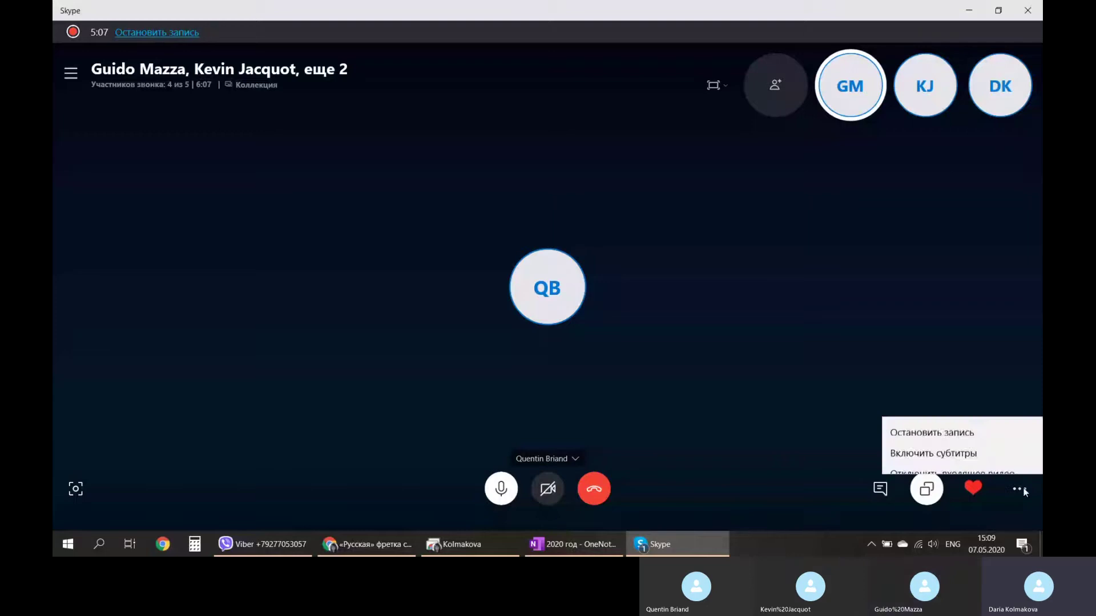
pyautogui.click(881, 488)
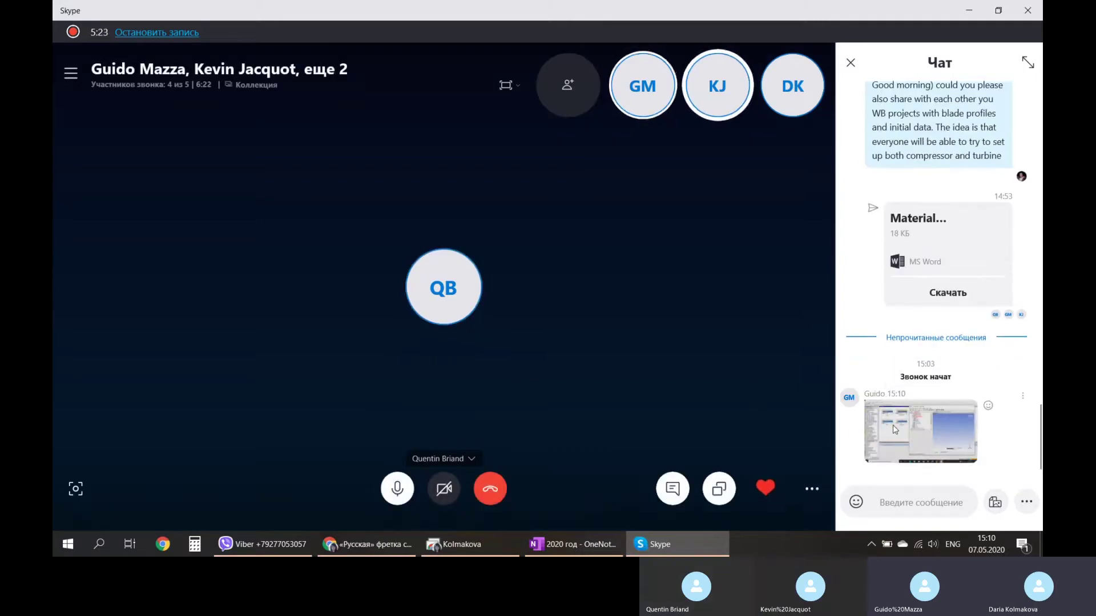
pyautogui.click(895, 429)
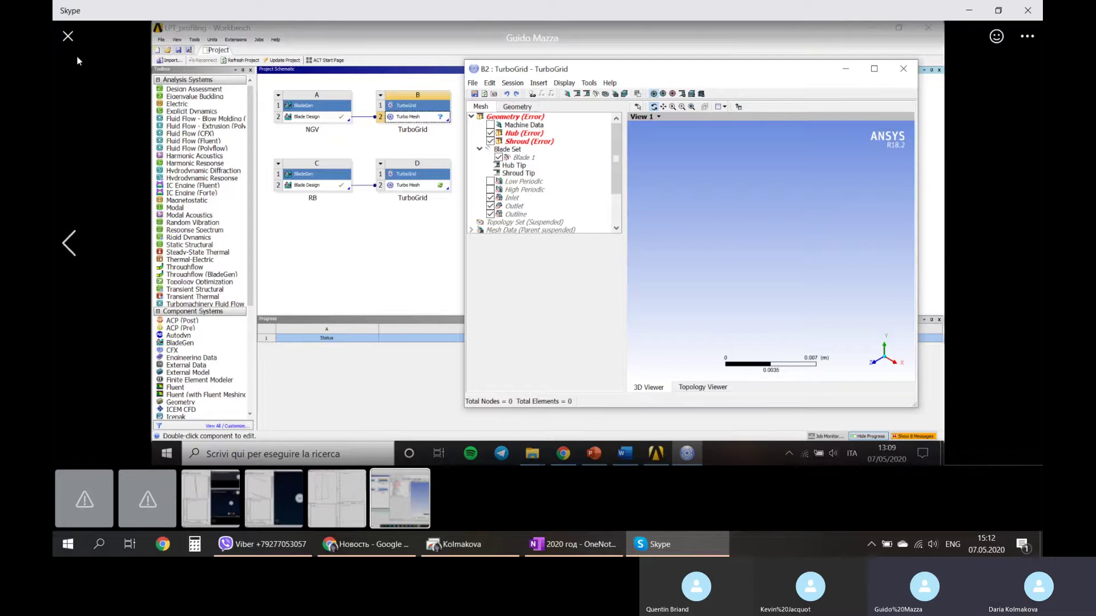
# Close the shared chat screenshot, switch from Skype to the remote desktop session and restore its full-screen mode.
pyautogui.click(74, 34)
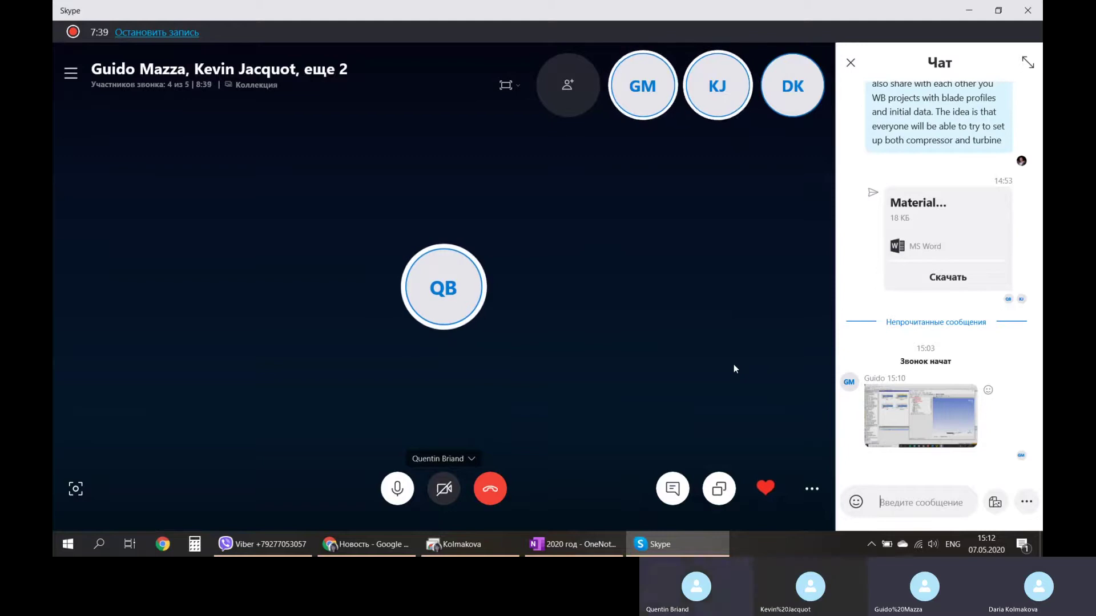
pyautogui.click(483, 549)
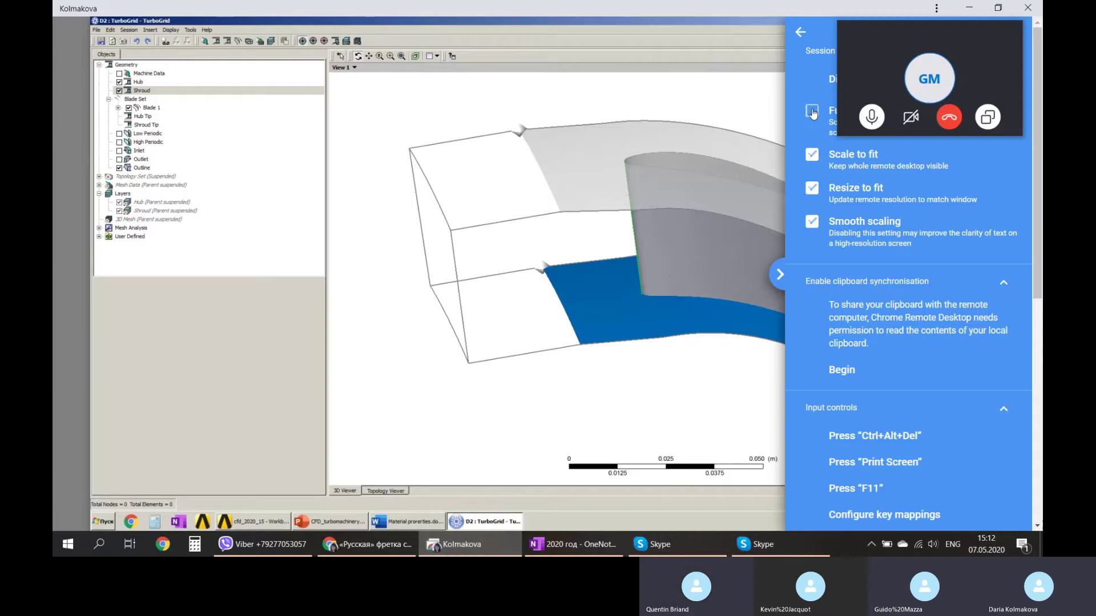
pyautogui.click(812, 113)
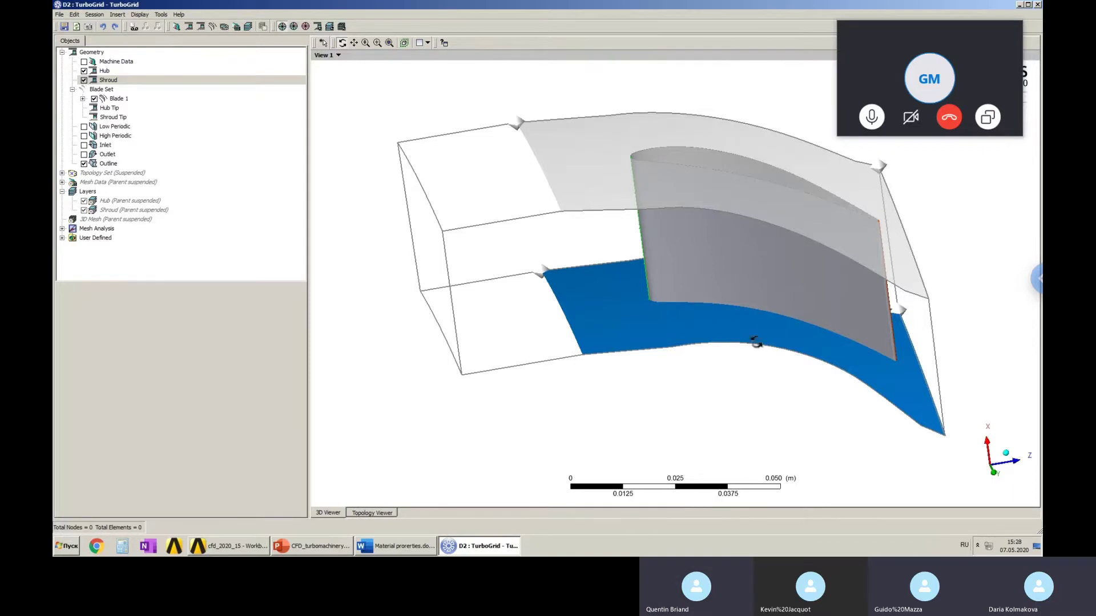
# Open the Inlet details, enlarge their area and set the Low Hub Point's A coordinate to -0.05, applying the change.
pyautogui.moveTo(656, 312); pyautogui.dragTo(661, 318)
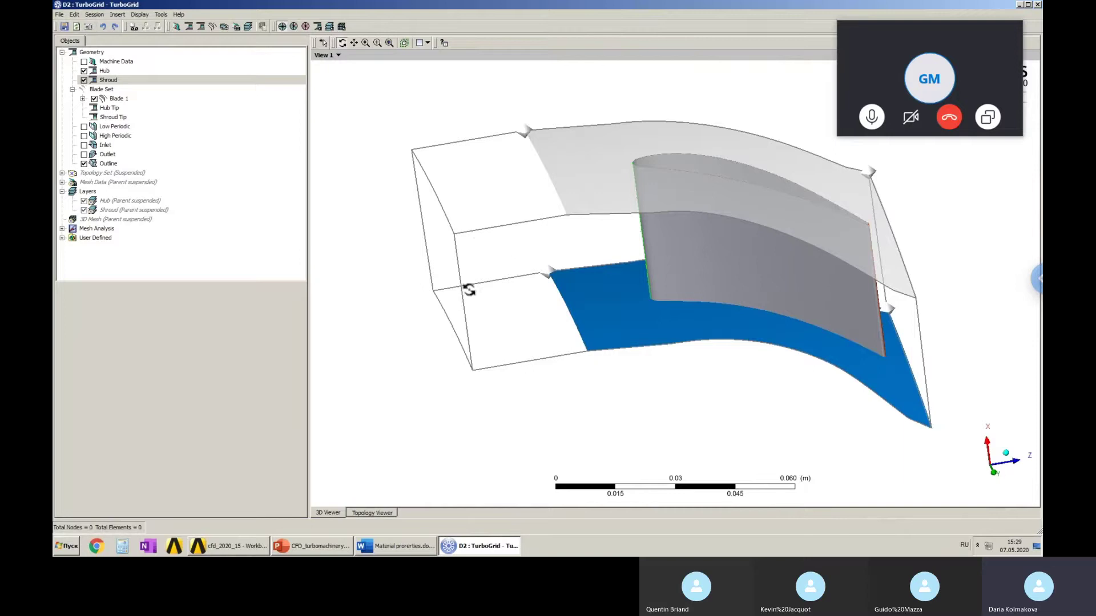
pyautogui.doubleClick(105, 147)
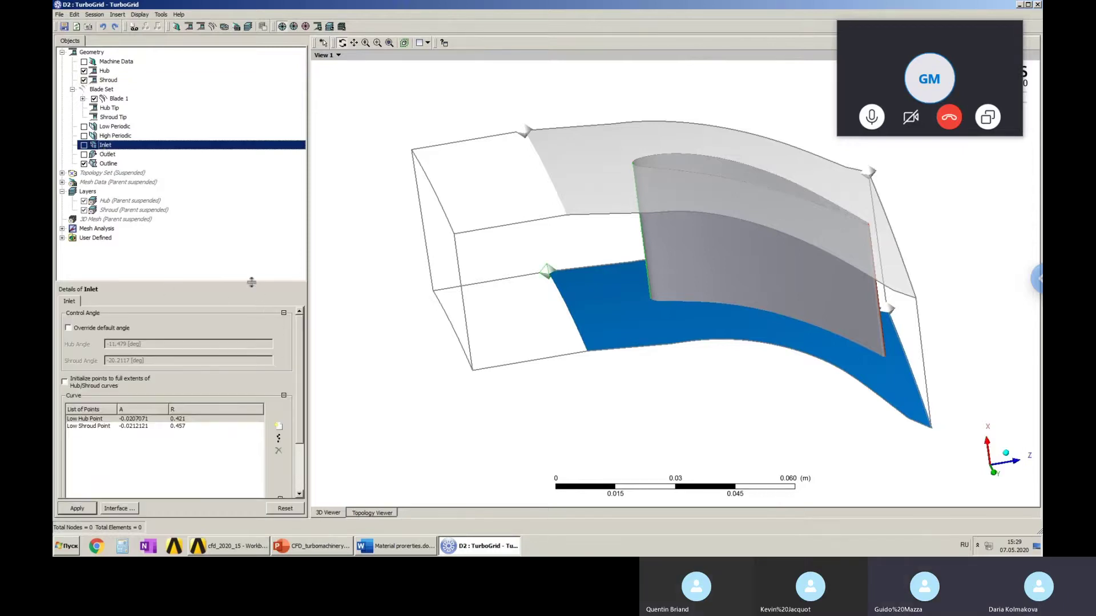
pyautogui.moveTo(251, 282); pyautogui.dragTo(255, 181)
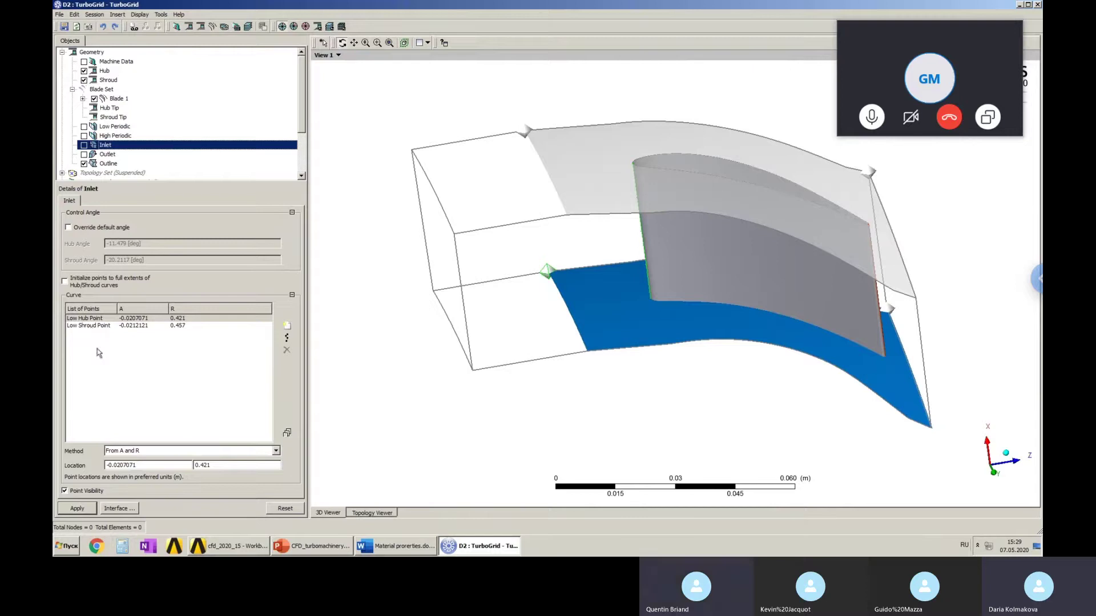
pyautogui.click(178, 439)
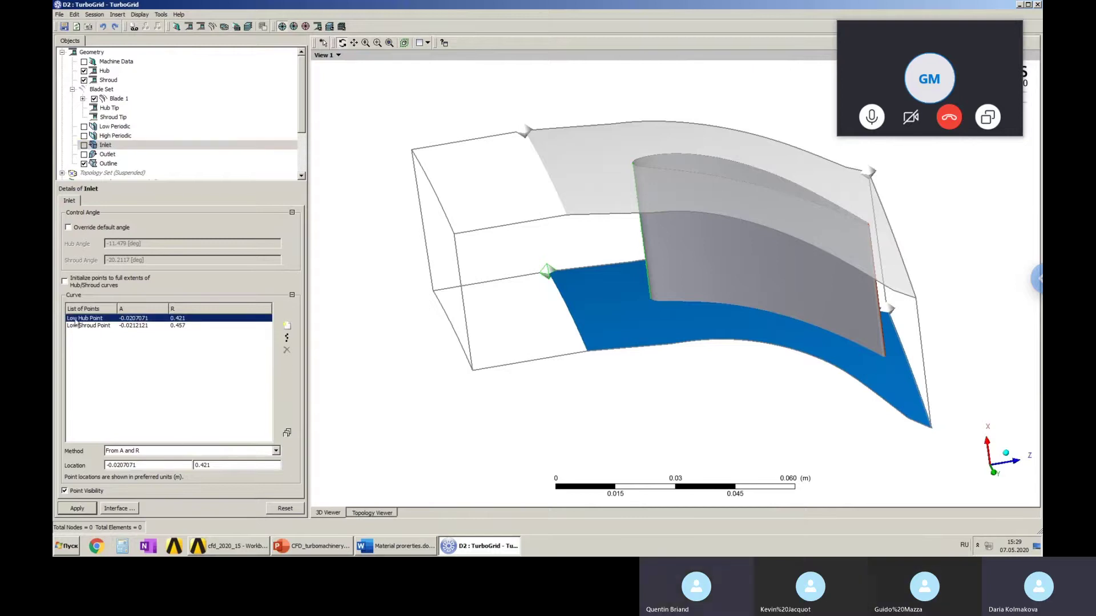
pyautogui.click(154, 467)
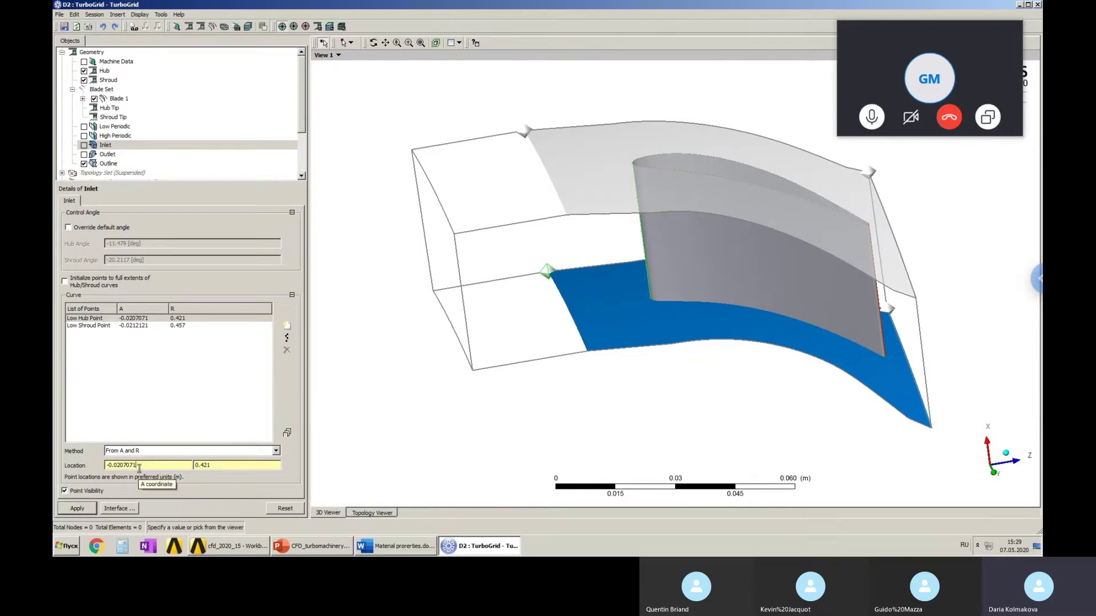
pyautogui.moveTo(137, 466); pyautogui.dragTo(109, 467)
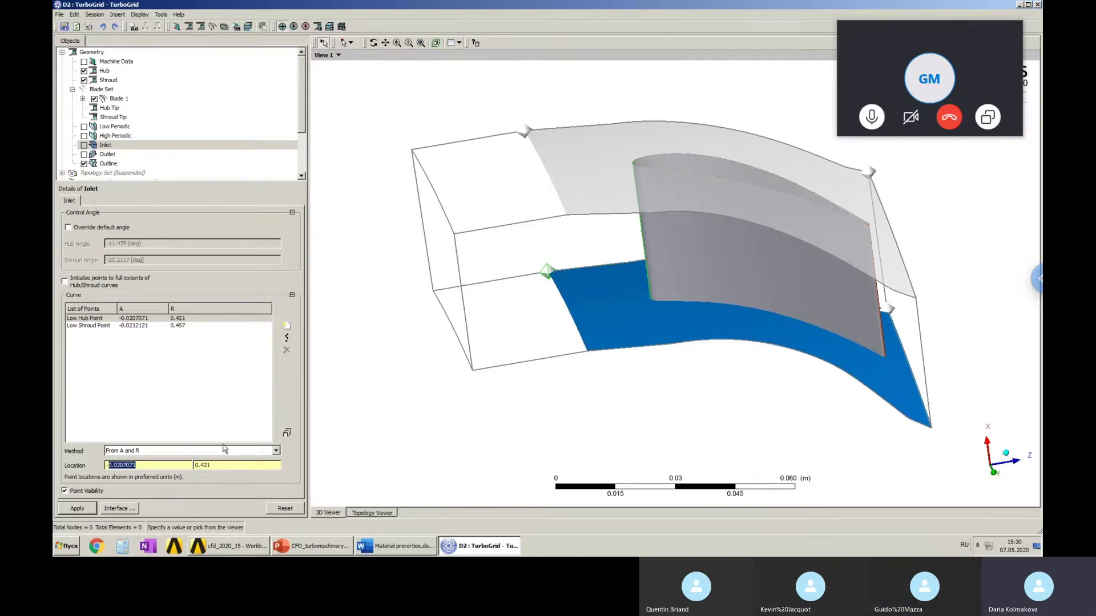
pyautogui.write('1')
pyautogui.click(75, 508)
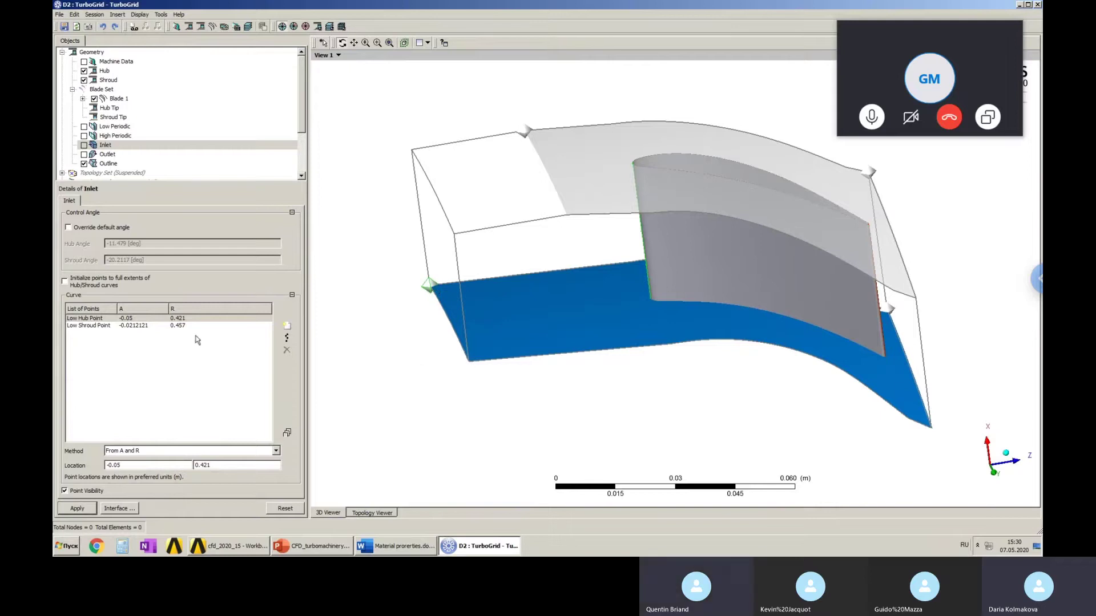
# Set the A coordinate of the Inlet's Low Shroud Point to -0.05 and apply it.
pyautogui.click(142, 326)
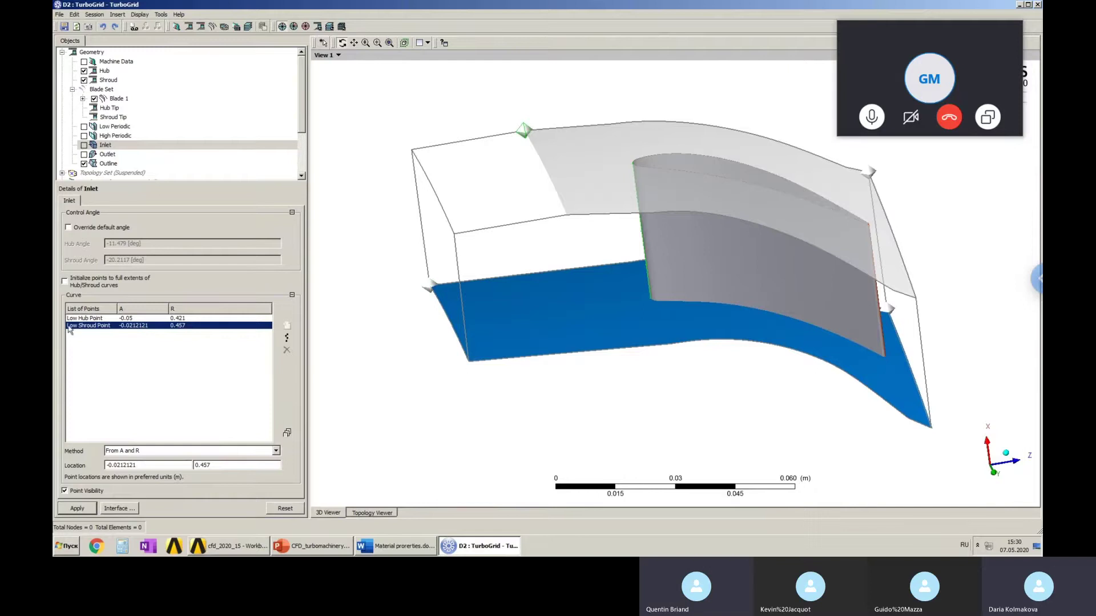
pyautogui.click(146, 467)
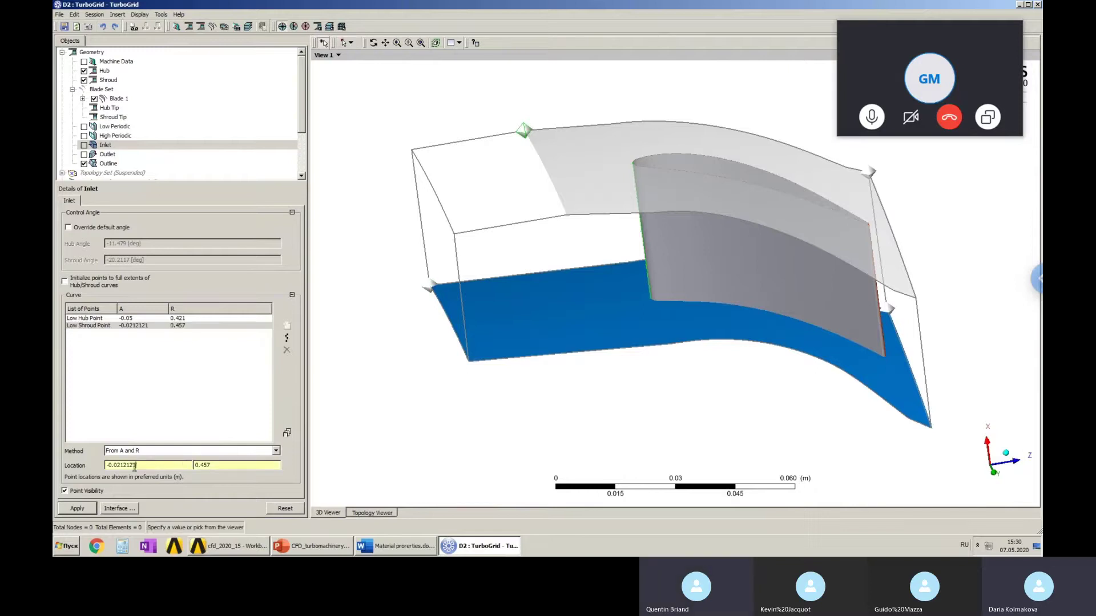
pyautogui.moveTo(135, 467); pyautogui.dragTo(111, 468)
pyautogui.write('1')
pyautogui.click(75, 510)
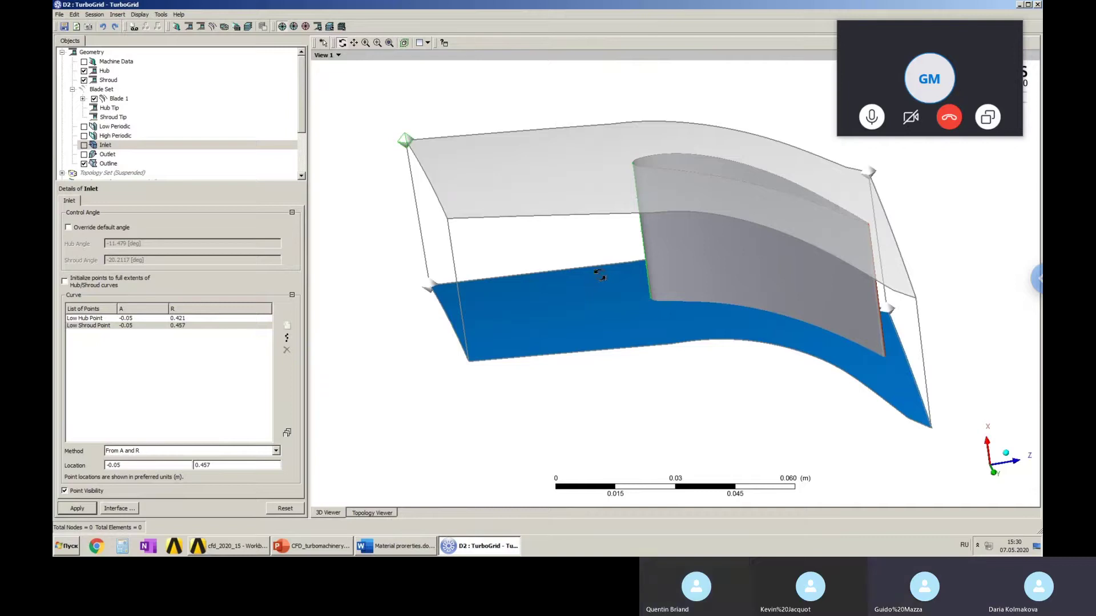
# Examine the hub and shroud point locations of the Outlet and Inlet, comparing both with the blade passage from several angles.
pyautogui.click(113, 159)
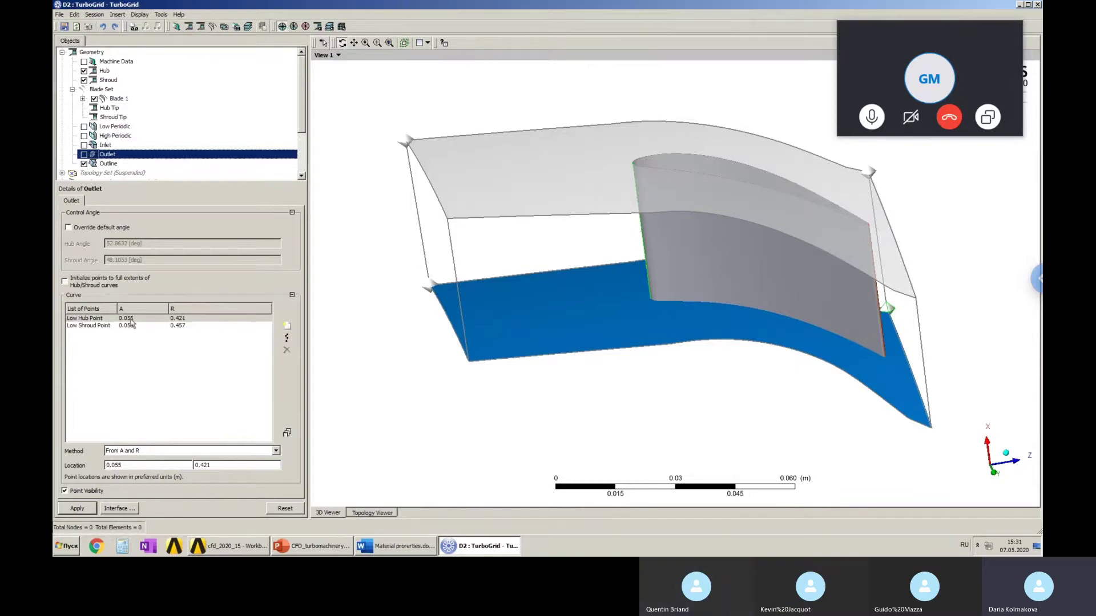
pyautogui.click(86, 325)
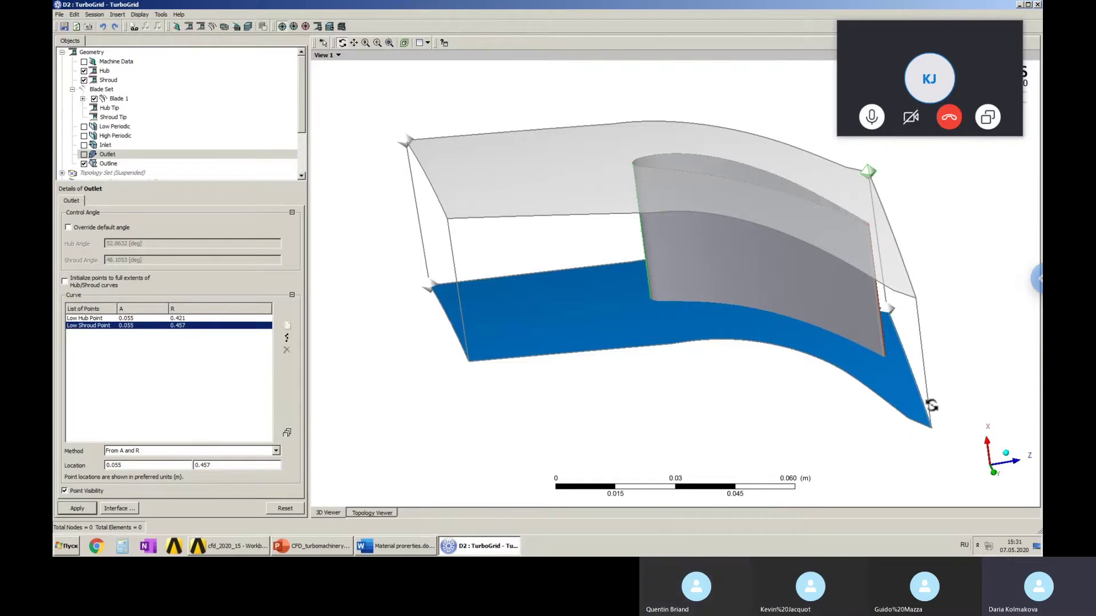
pyautogui.moveTo(905, 347); pyautogui.dragTo(807, 274)
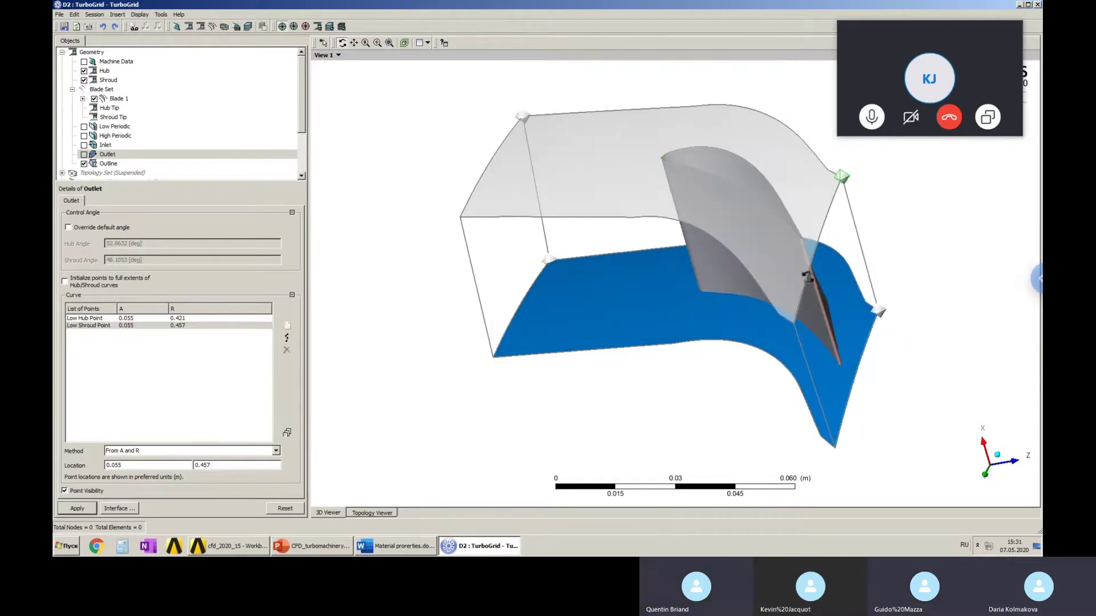
pyautogui.moveTo(893, 309); pyautogui.dragTo(895, 309)
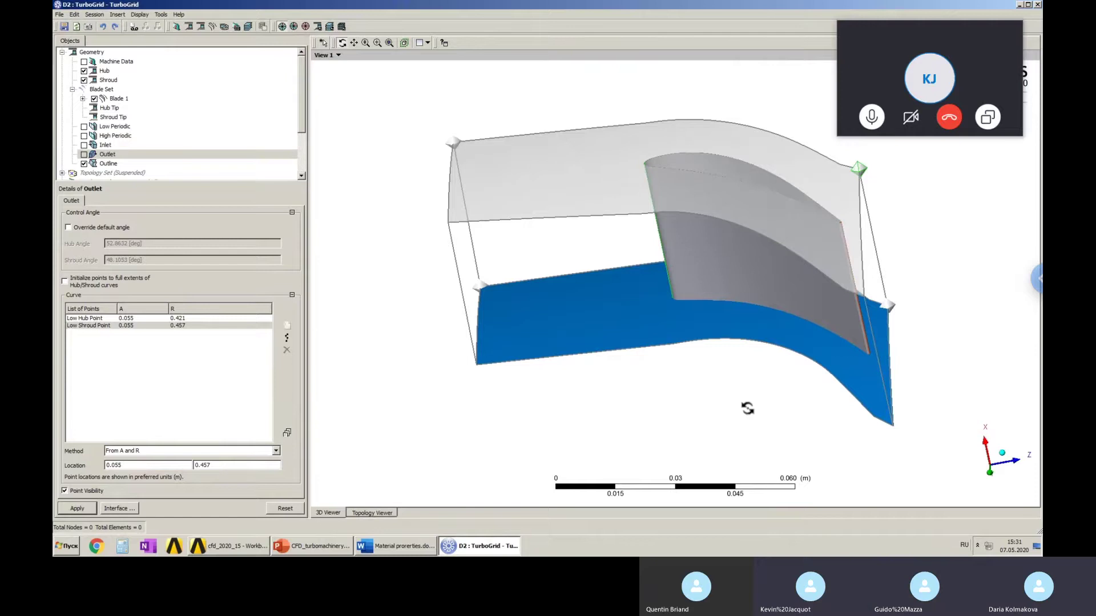
pyautogui.click(106, 147)
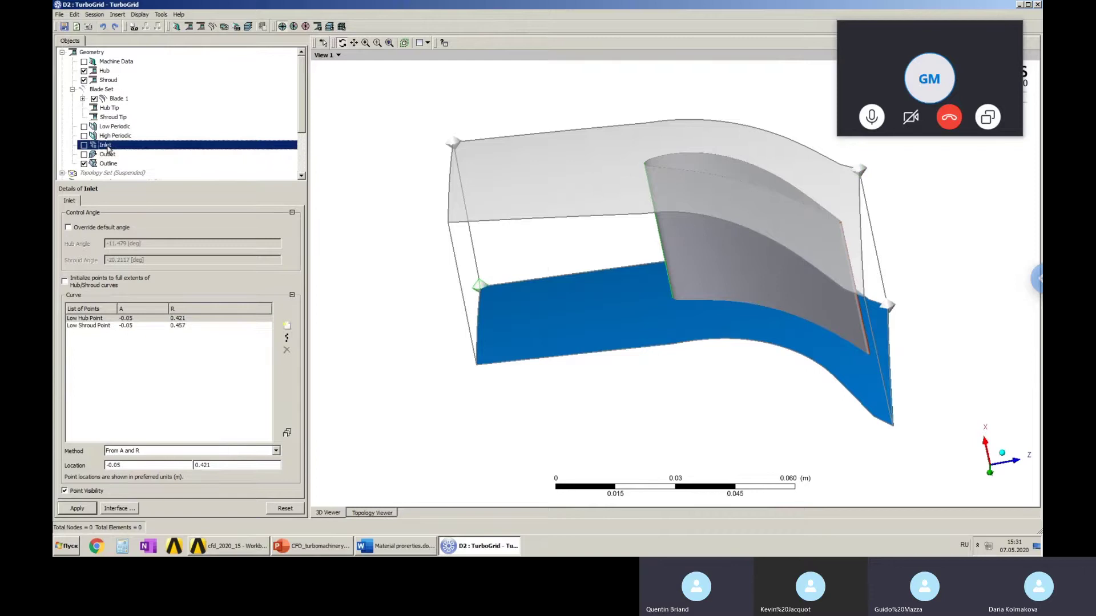
pyautogui.moveTo(560, 241)
pyautogui.mouseDown()
pyautogui.moveTo(570, 230)
pyautogui.moveTo(551, 240)
pyautogui.mouseUp()
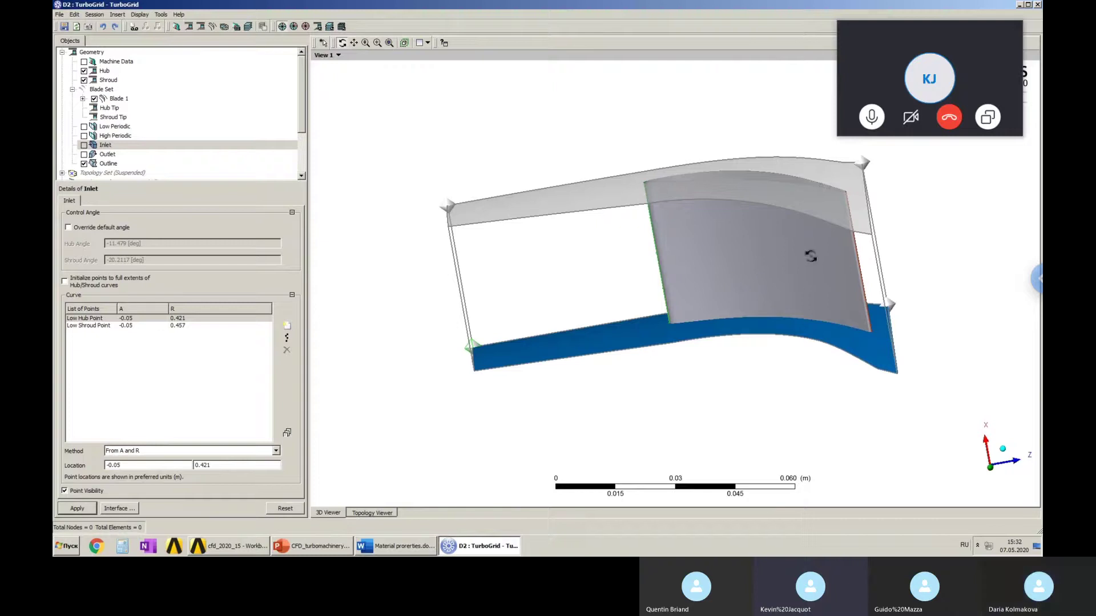
pyautogui.moveTo(833, 240); pyautogui.dragTo(837, 247)
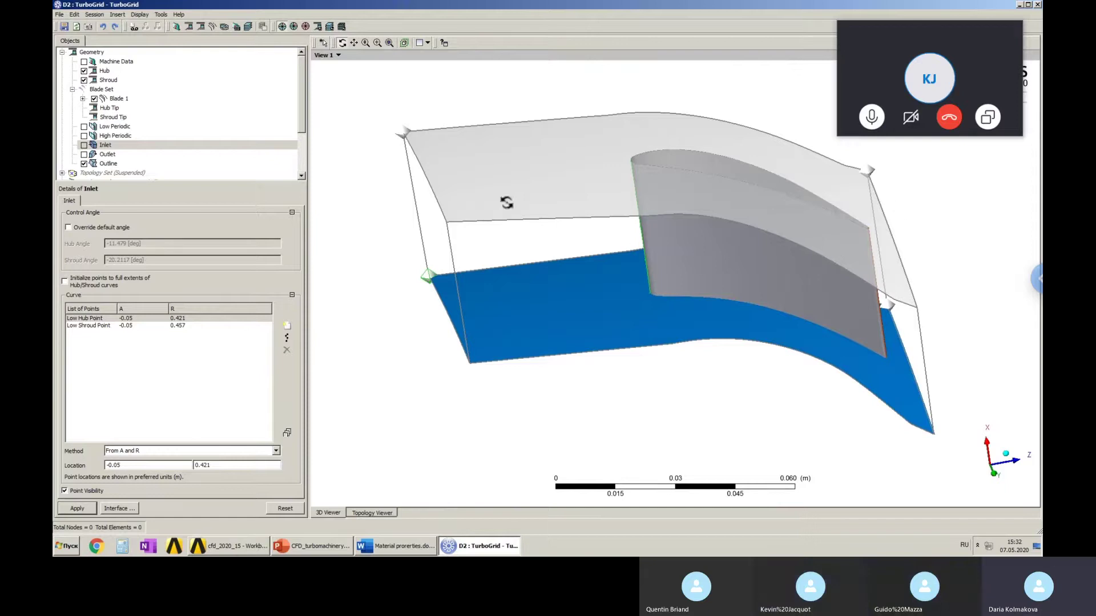
pyautogui.click(109, 155)
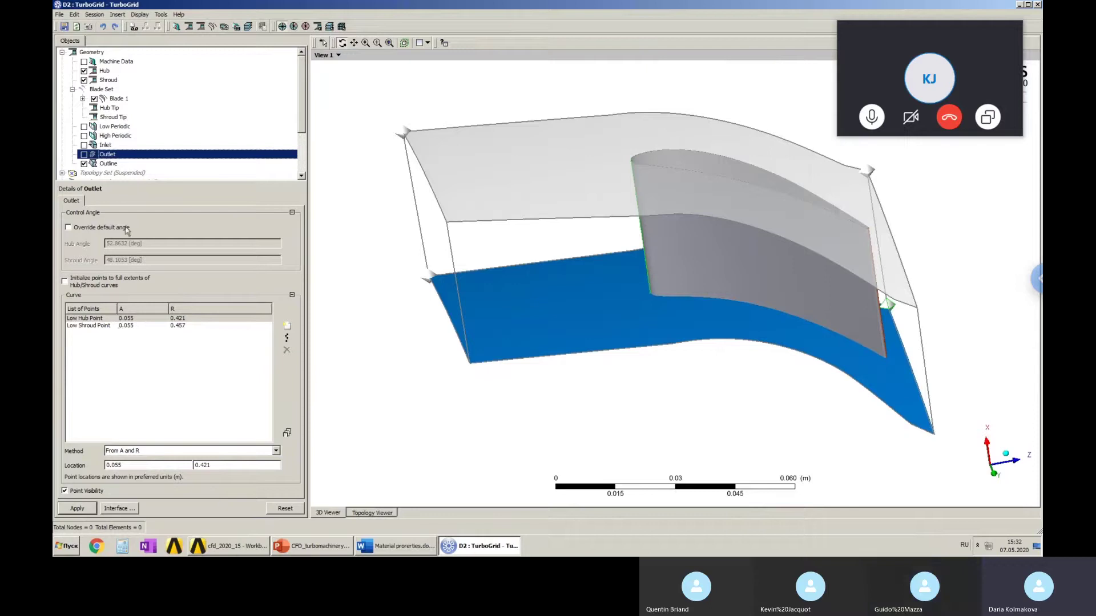
pyautogui.click(105, 145)
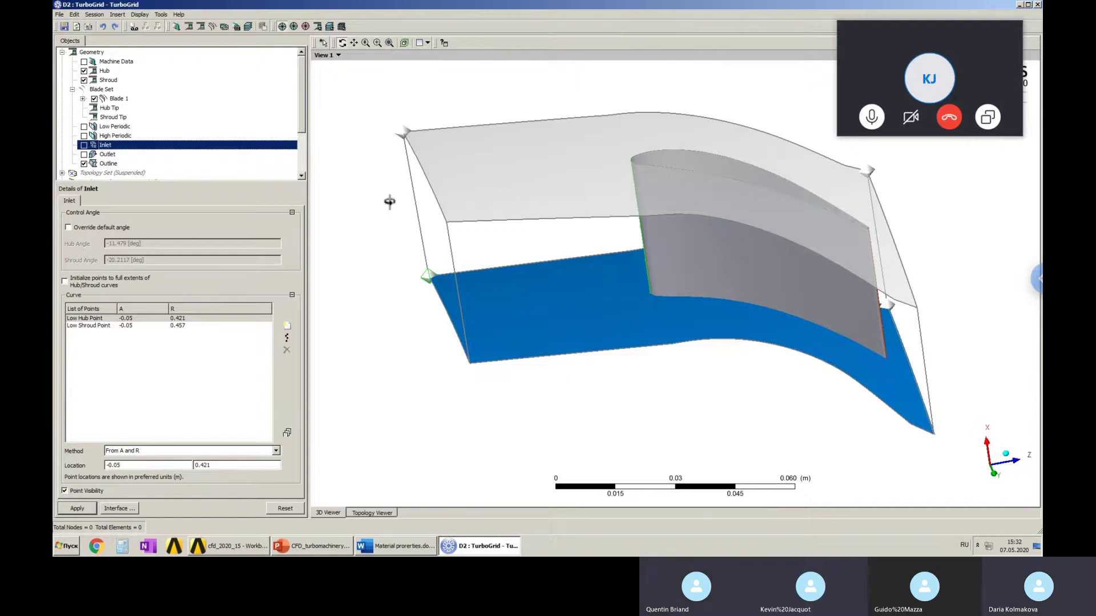
pyautogui.click(452, 226)
pyautogui.moveTo(451, 226); pyautogui.dragTo(451, 222)
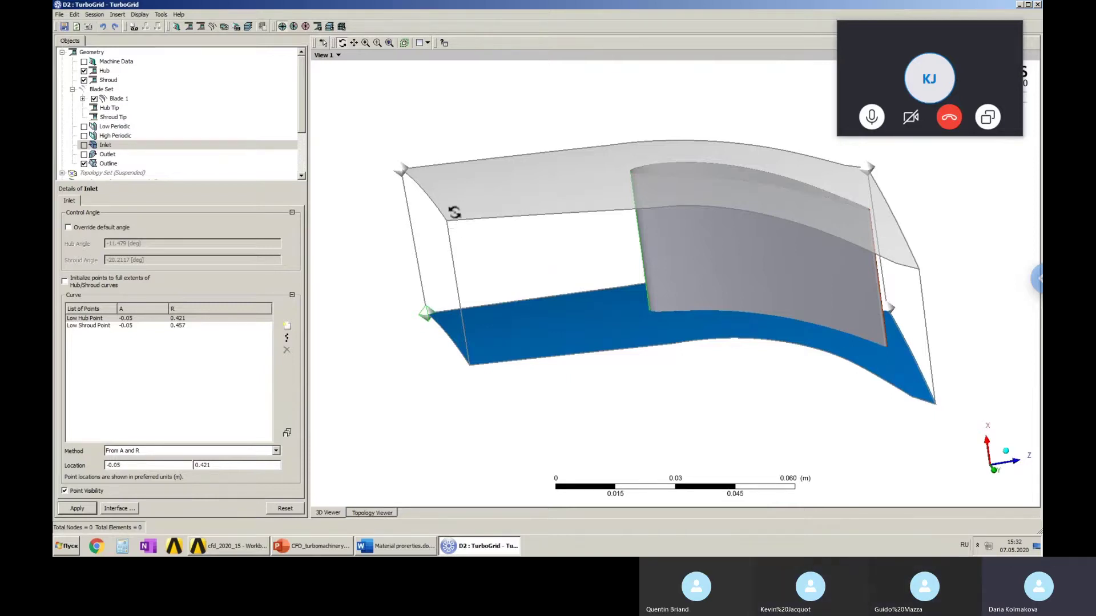
pyautogui.moveTo(457, 228); pyautogui.dragTo(887, 208)
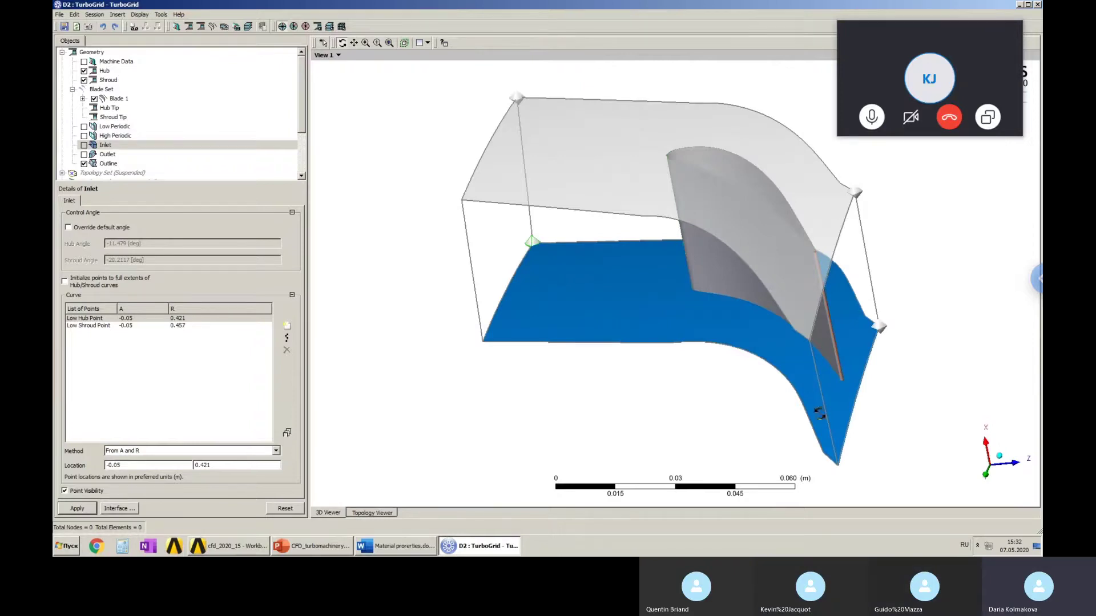
pyautogui.click(108, 154)
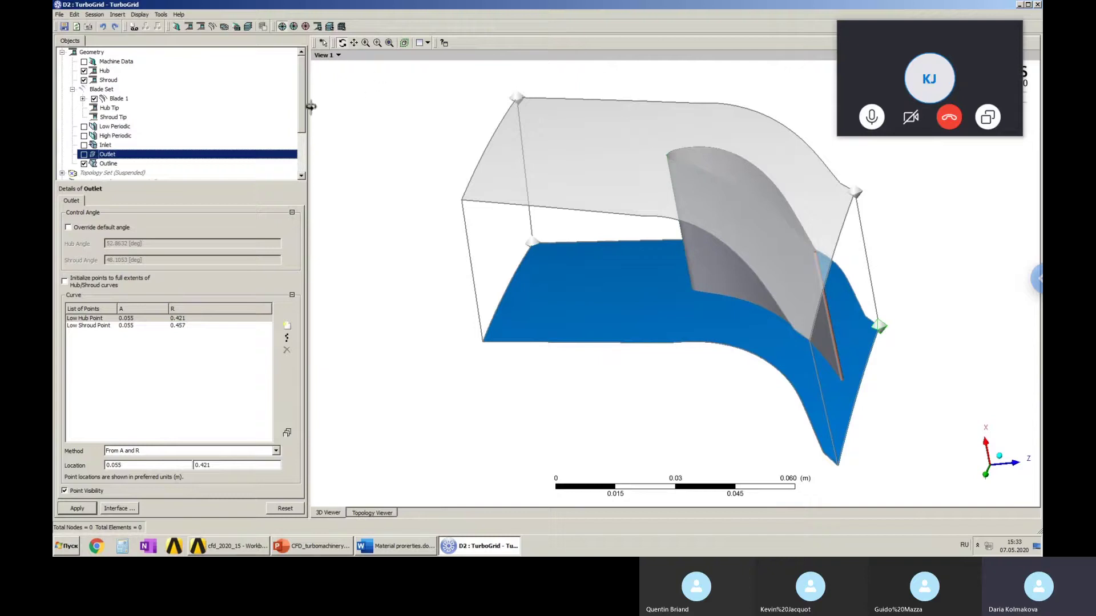
pyautogui.moveTo(306, 118); pyautogui.dragTo(306, 171)
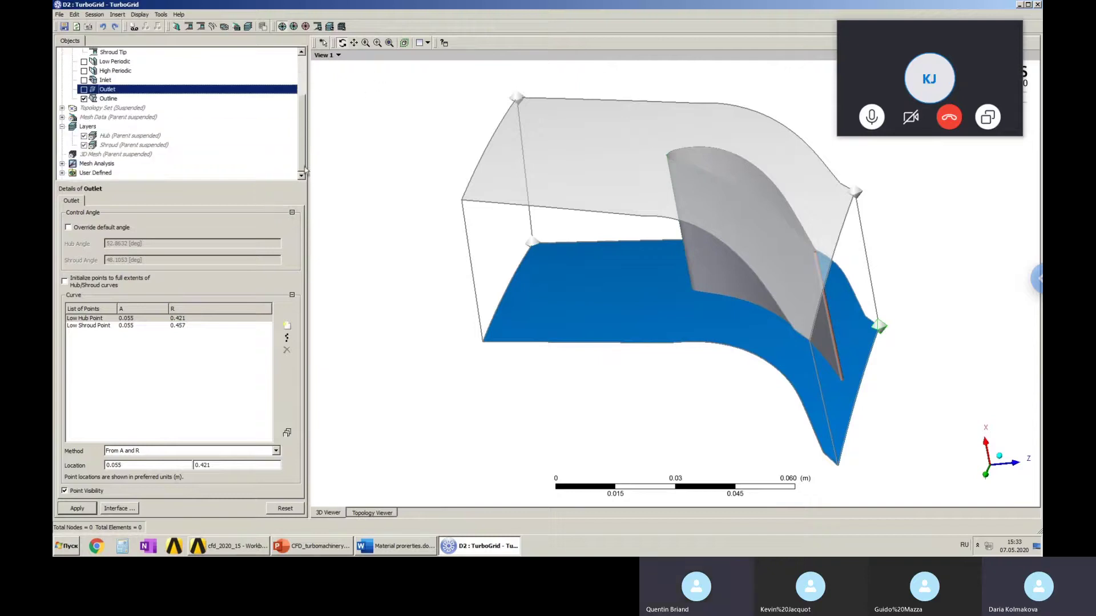
pyautogui.click(790, 195)
pyautogui.moveTo(790, 195); pyautogui.dragTo(804, 216)
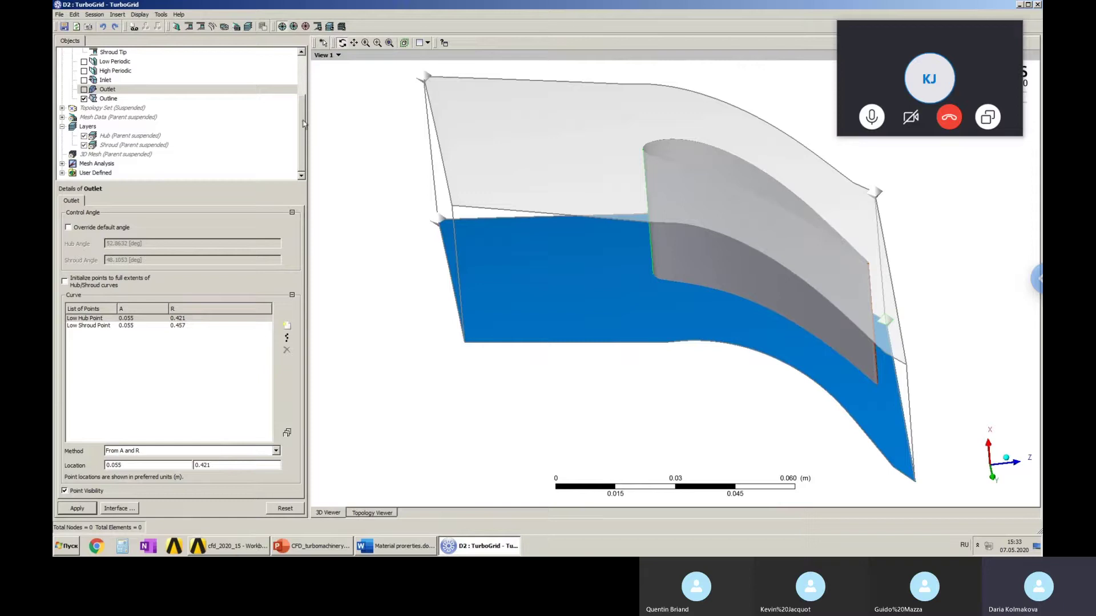
# Turn off Suspend Object Updates for the Topology Set, acknowledge the warning and view the generated hub and shroud layers.
pyautogui.moveTo(305, 124); pyautogui.dragTo(304, 104)
pyautogui.scroll(-1, 264, 159)
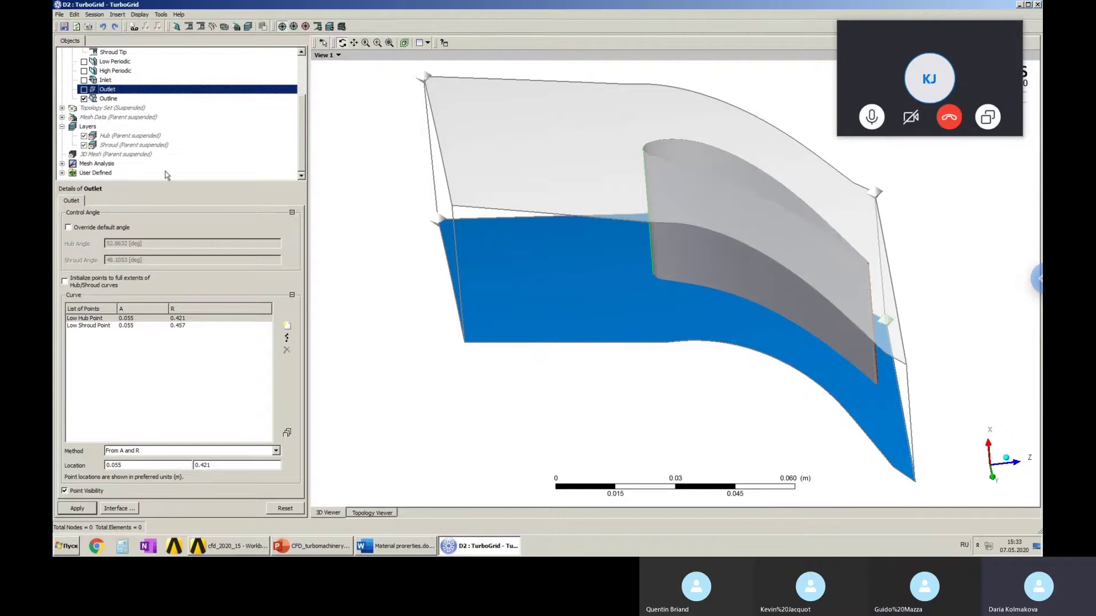
pyautogui.click(85, 110)
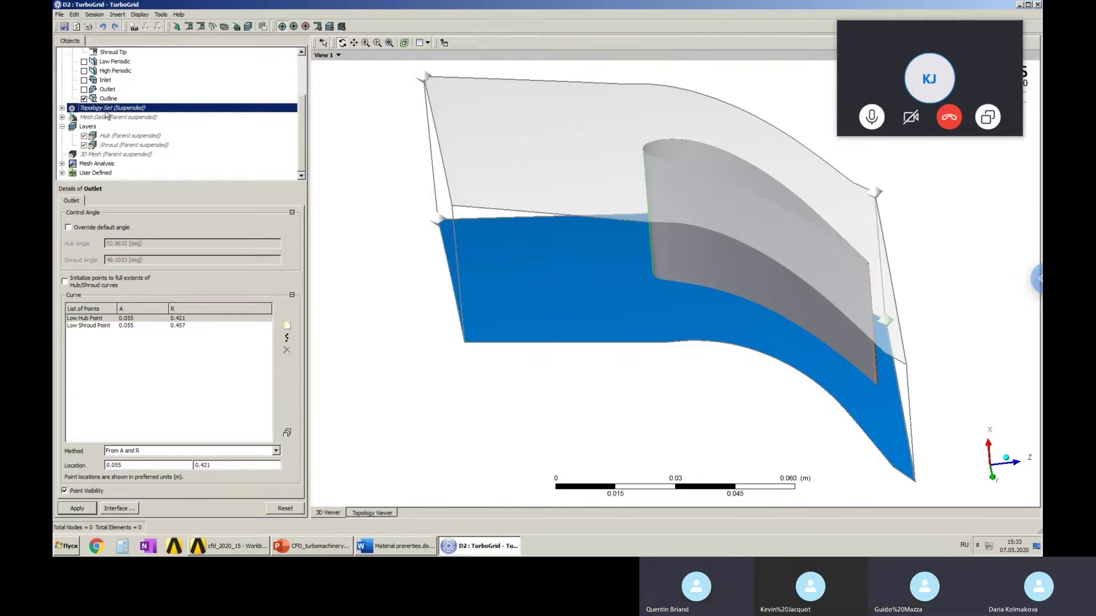
pyautogui.rightClick(101, 112)
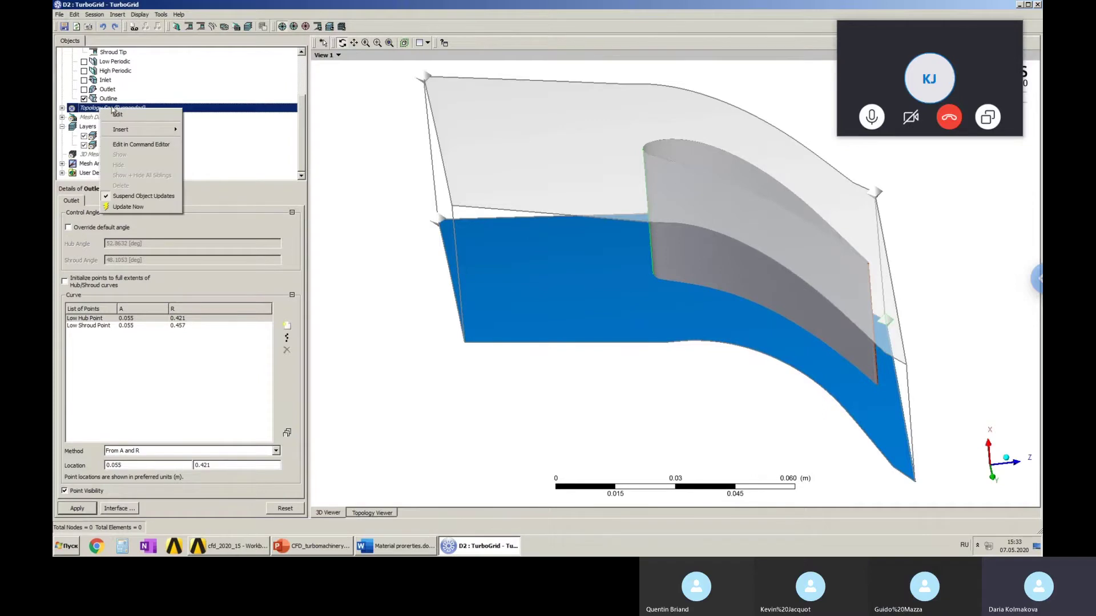
pyautogui.click(117, 197)
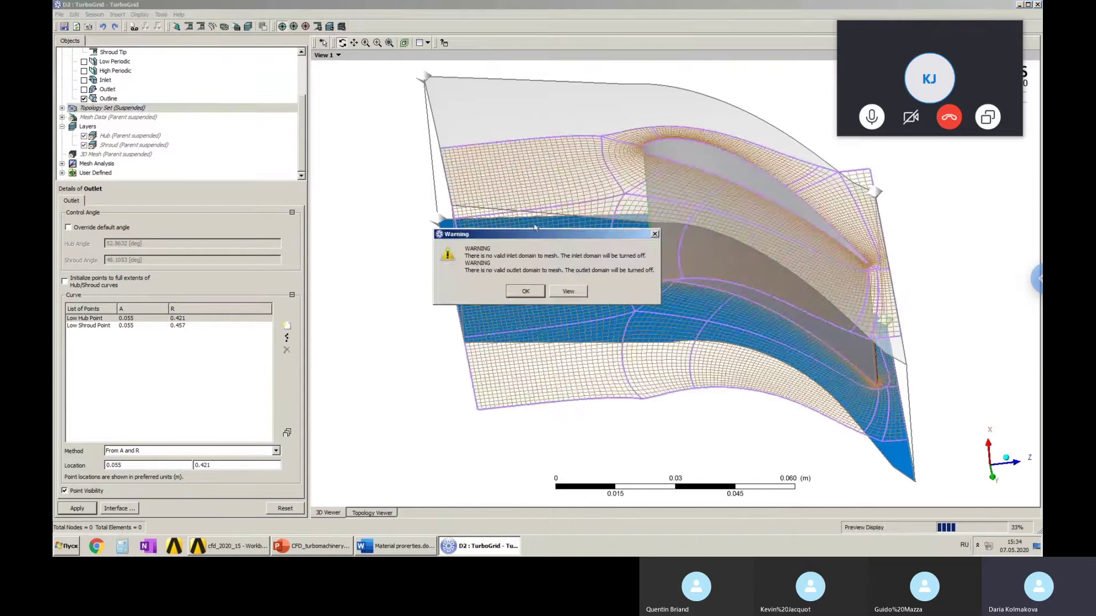
pyautogui.moveTo(518, 229); pyautogui.dragTo(521, 221)
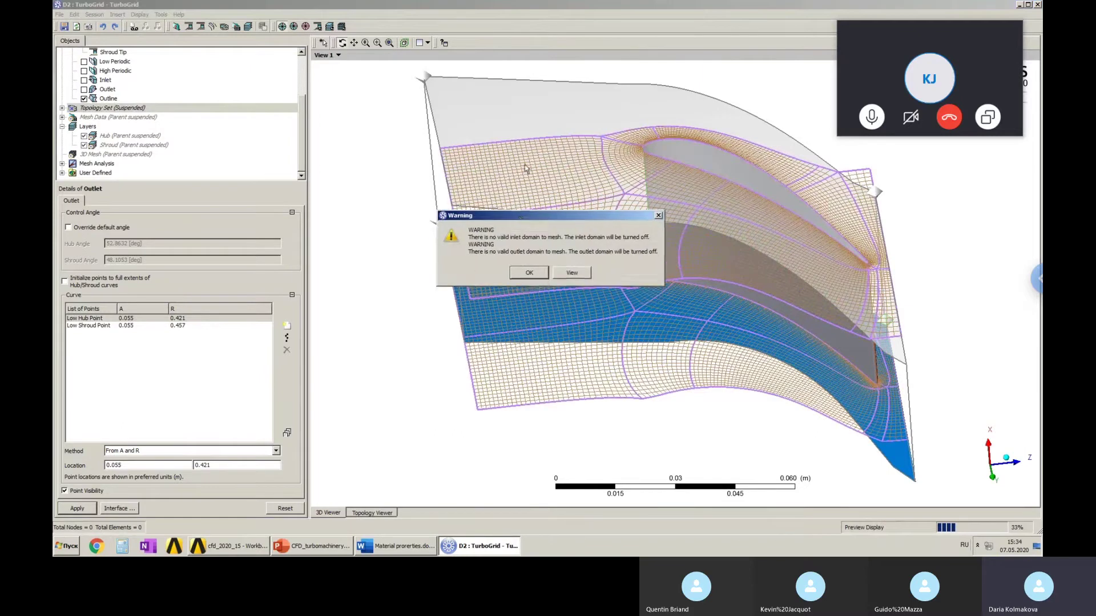
pyautogui.click(527, 274)
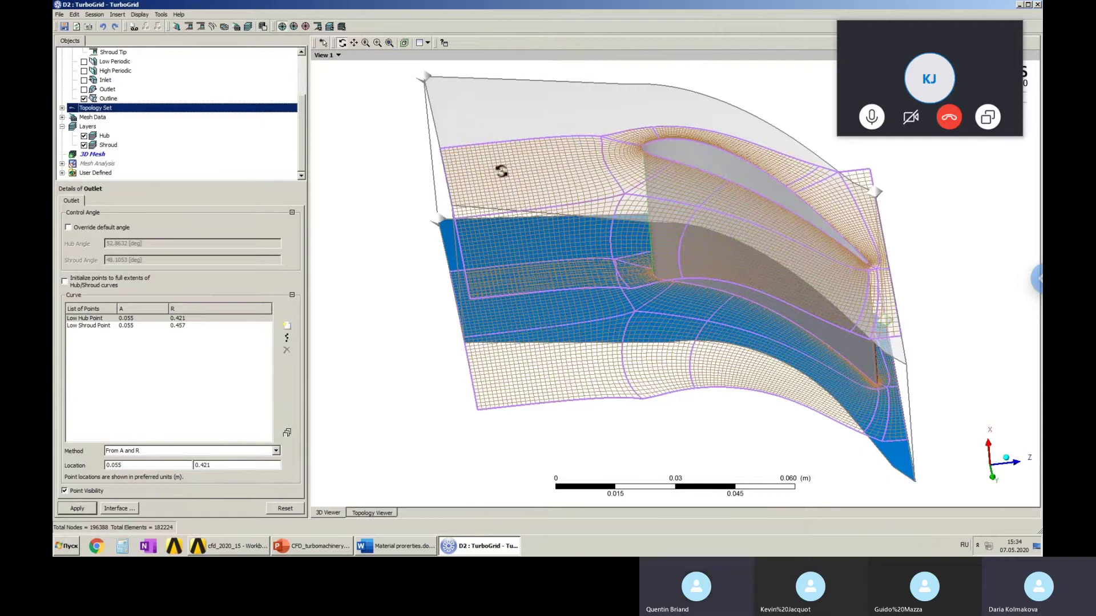
pyautogui.moveTo(567, 199); pyautogui.dragTo(555, 156)
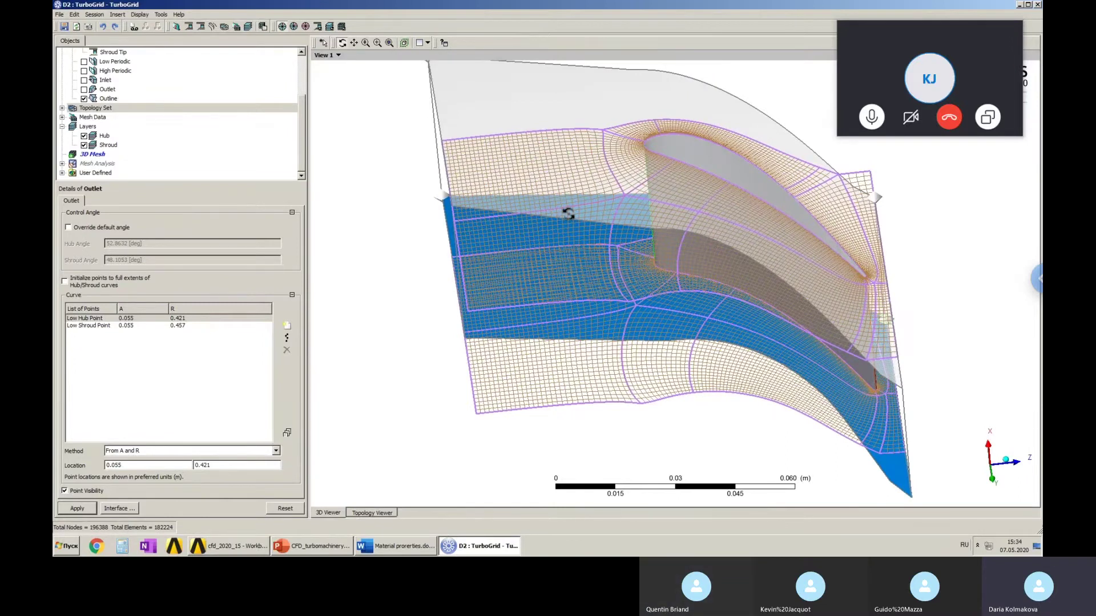
pyautogui.moveTo(567, 201); pyautogui.dragTo(570, 222)
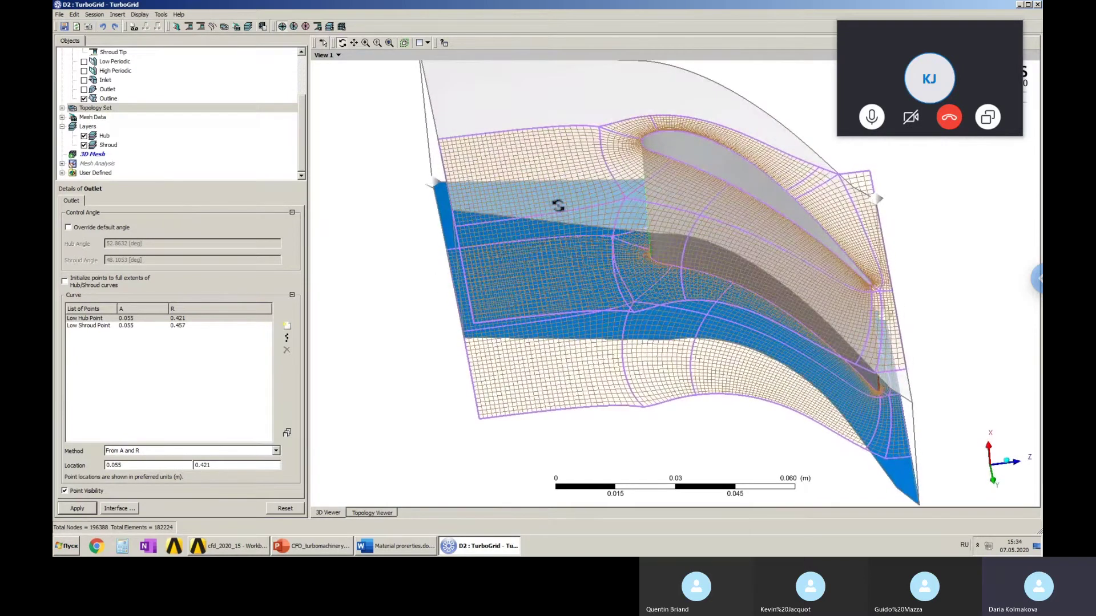
# Examine the hub and shroud layer meshes around the blade's leading edge, trailing edge and passage from several angles.
pyautogui.moveTo(584, 169); pyautogui.dragTo(602, 223)
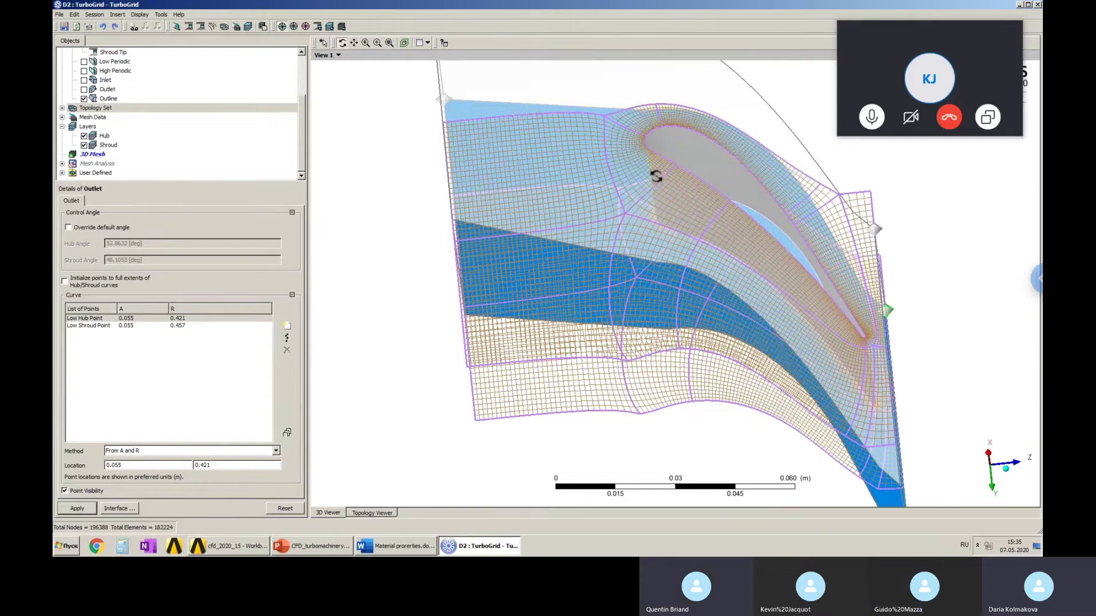
pyautogui.moveTo(656, 176); pyautogui.dragTo(641, 181)
pyautogui.scroll(3, 641, 178)
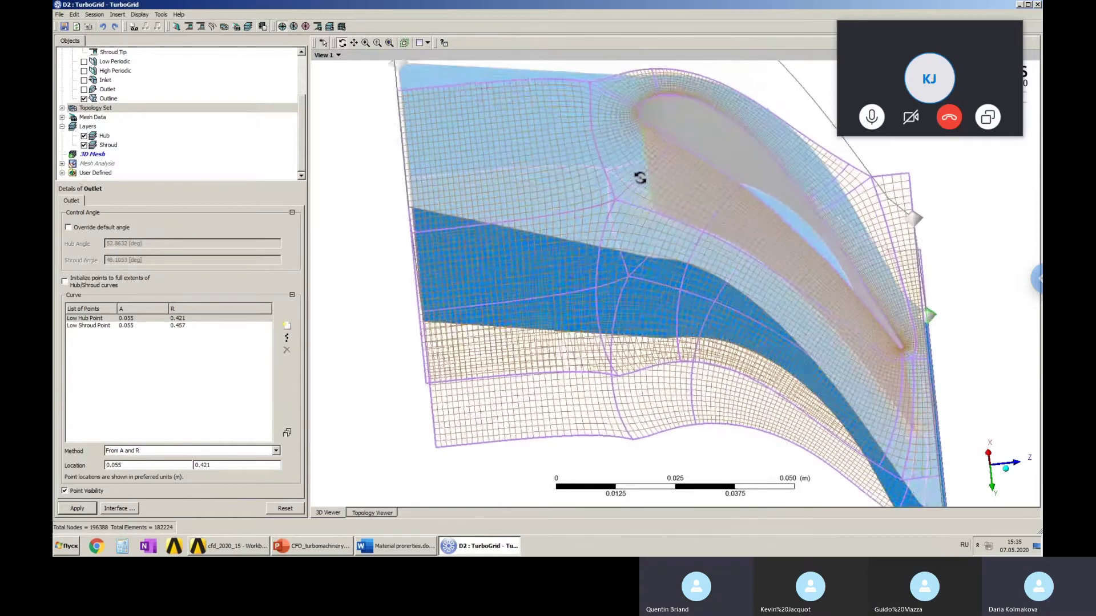
pyautogui.scroll(2, 588, 257)
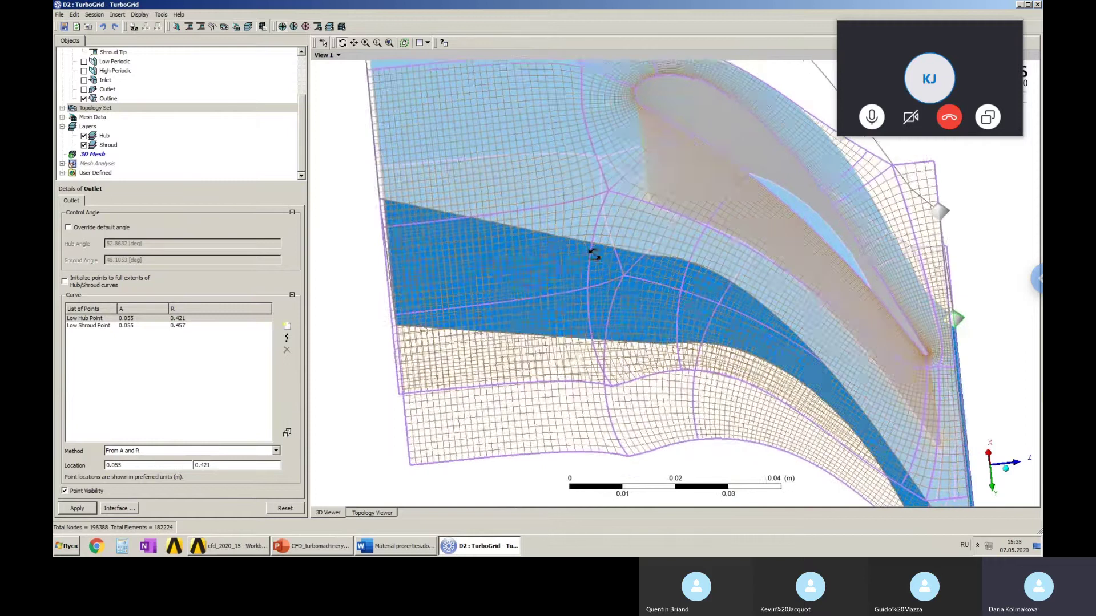
pyautogui.moveTo(591, 195); pyautogui.dragTo(635, 209)
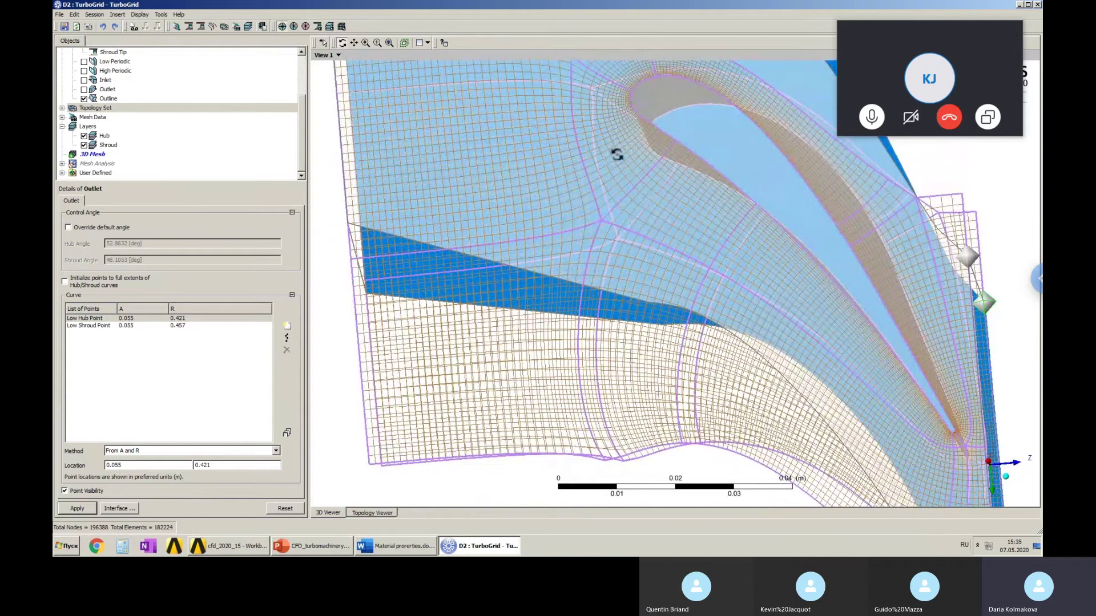
pyautogui.moveTo(615, 179); pyautogui.dragTo(513, 149)
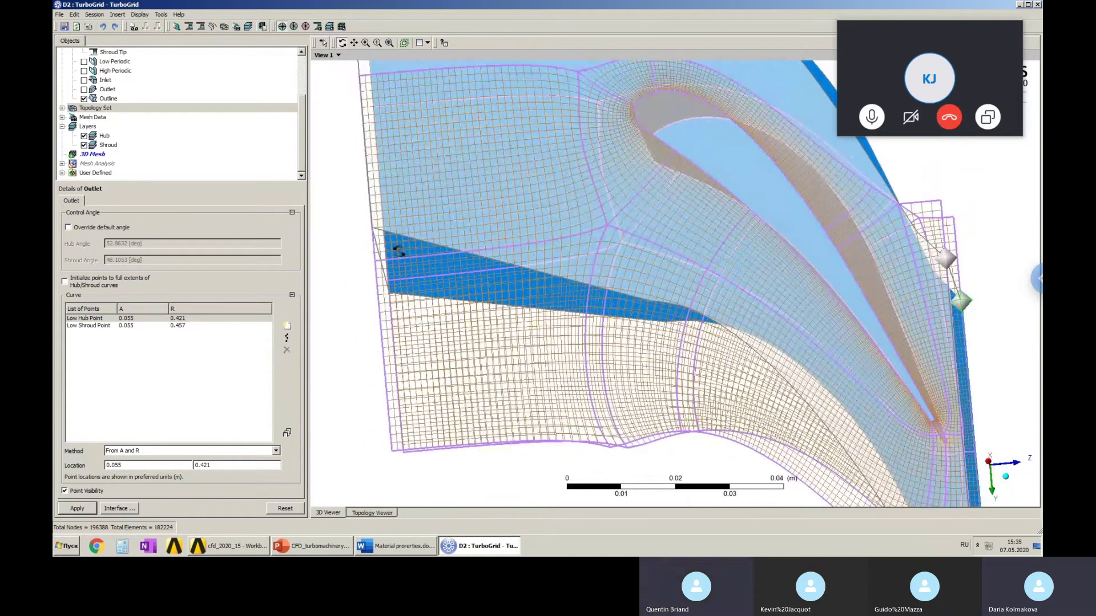
pyautogui.moveTo(723, 278); pyautogui.dragTo(890, 213)
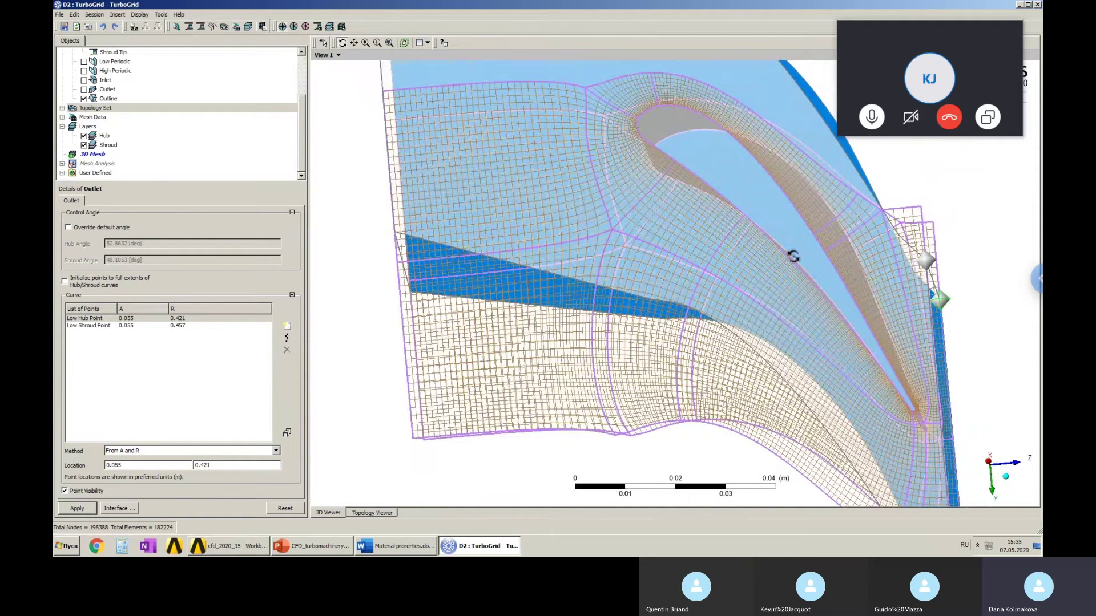
pyautogui.moveTo(697, 255); pyautogui.dragTo(685, 191)
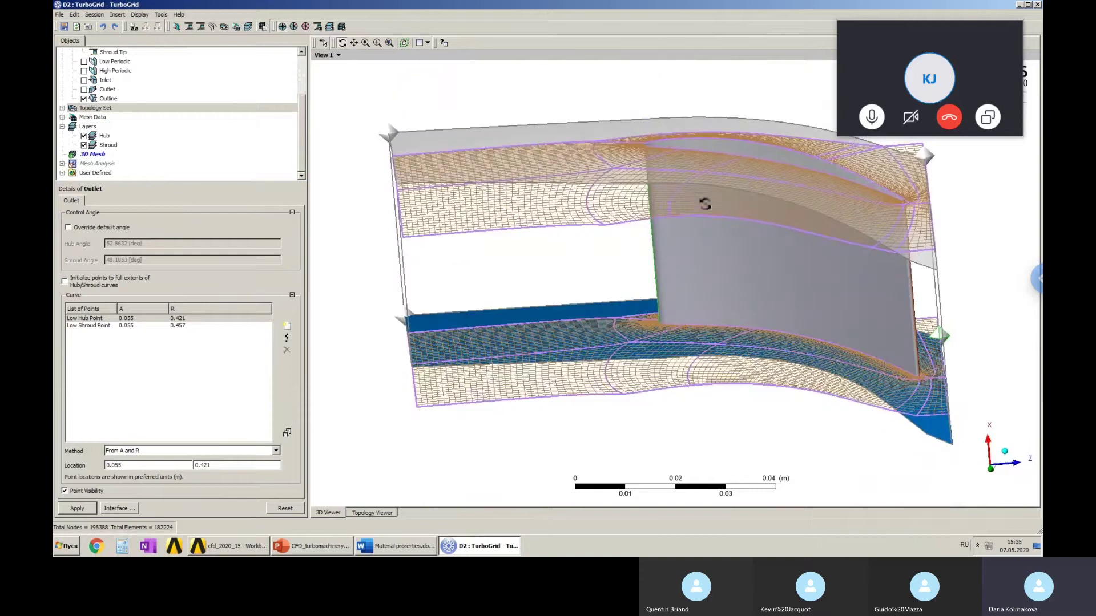
pyautogui.moveTo(699, 232); pyautogui.dragTo(709, 118)
pyautogui.click(353, 42)
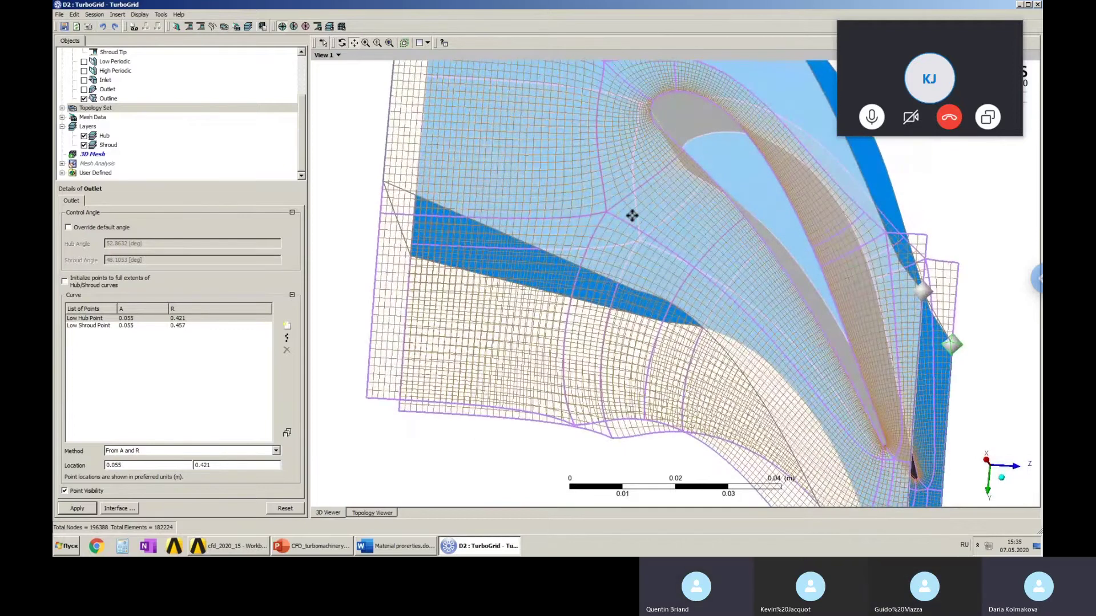
pyautogui.moveTo(632, 215); pyautogui.dragTo(629, 195)
pyautogui.scroll(6, 628, 196)
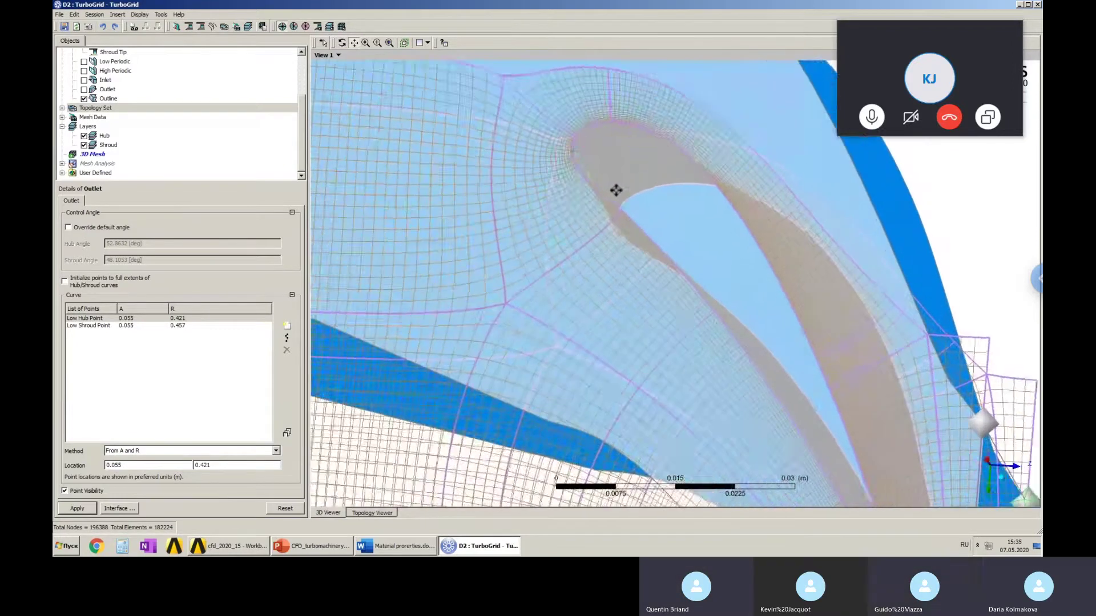
pyautogui.scroll(-2, 616, 190)
pyautogui.scroll(-1, 616, 190)
pyautogui.moveTo(617, 189); pyautogui.dragTo(677, 225, button='middle')
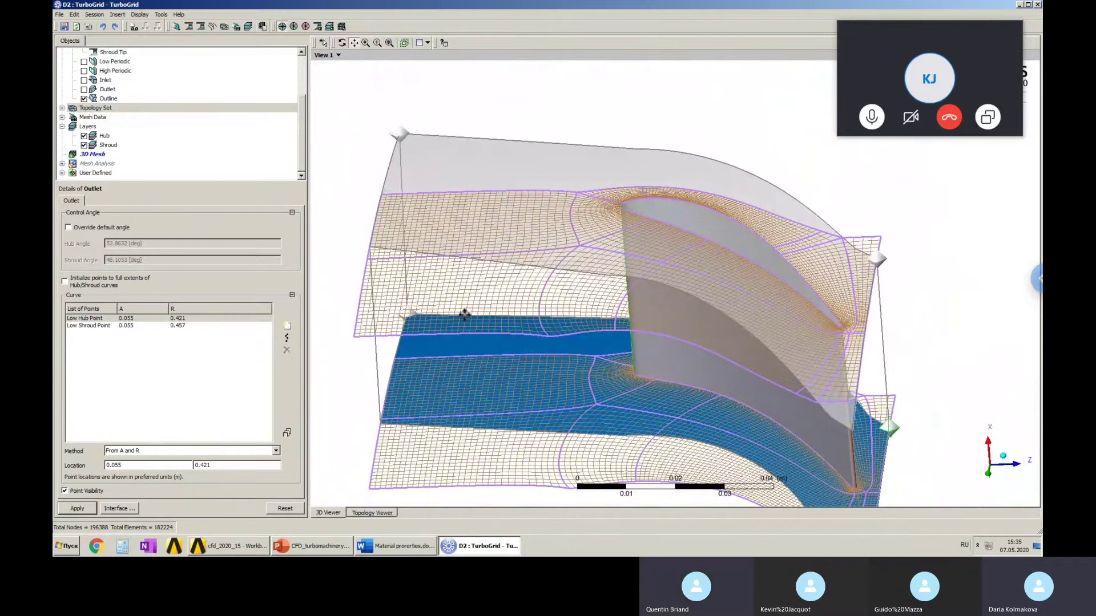
# Open the Mesh Data details and set the mesh size method to Target Passage Mesh Size.
pyautogui.doubleClick(79, 118)
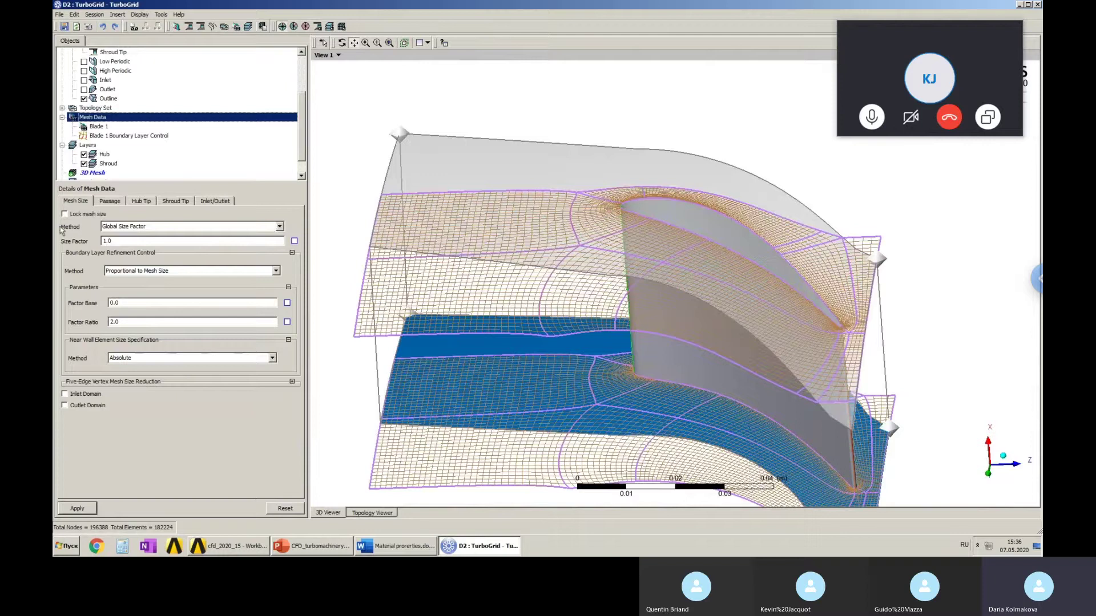
pyautogui.click(279, 227)
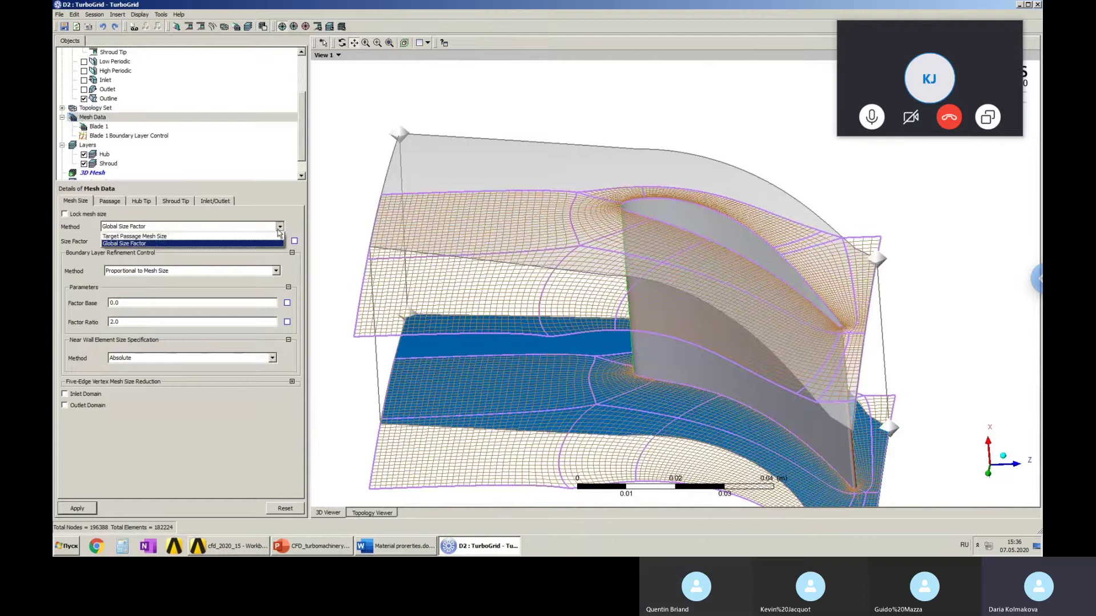
pyautogui.click(129, 237)
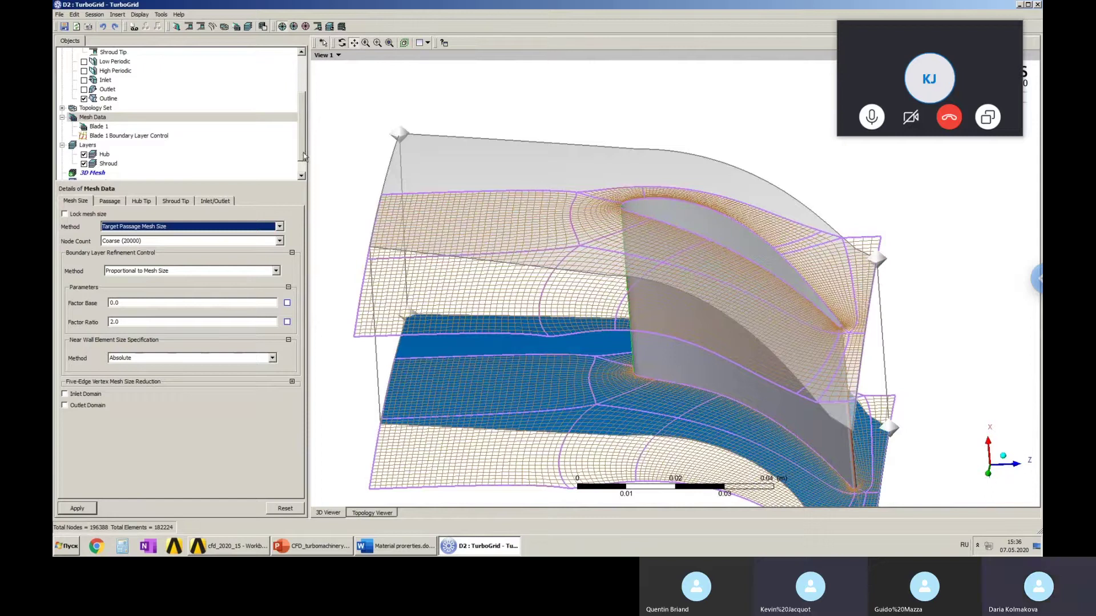
# Look through the object tree and expand Mesh Analysis to view its Mesh Limits and Show Limits entries.
pyautogui.moveTo(303, 156); pyautogui.dragTo(302, 186)
pyautogui.scroll(2, 291, 161)
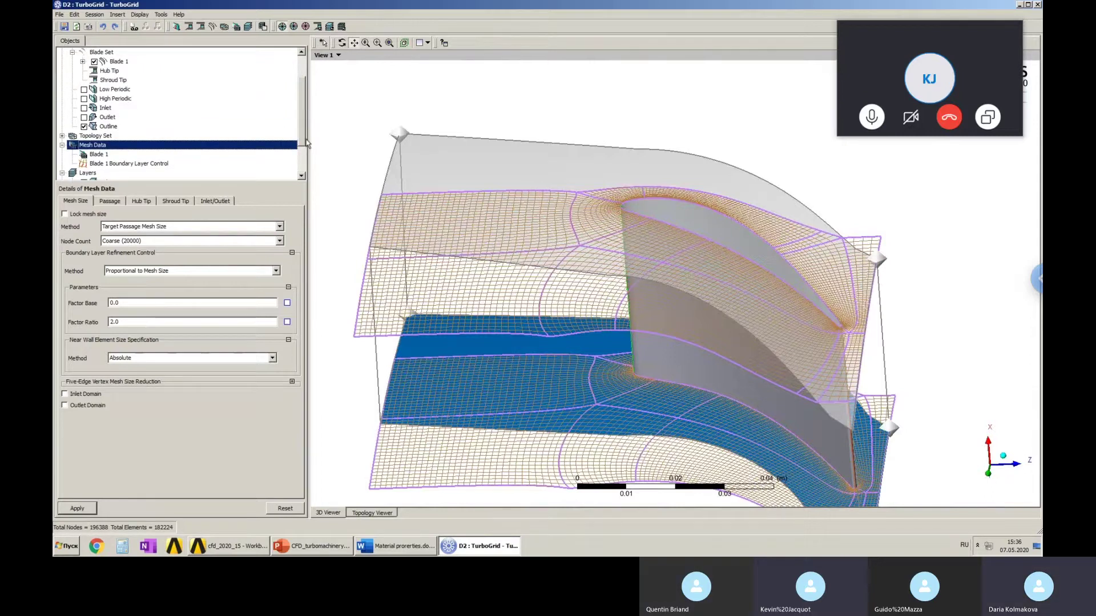
pyautogui.moveTo(302, 135); pyautogui.dragTo(303, 208)
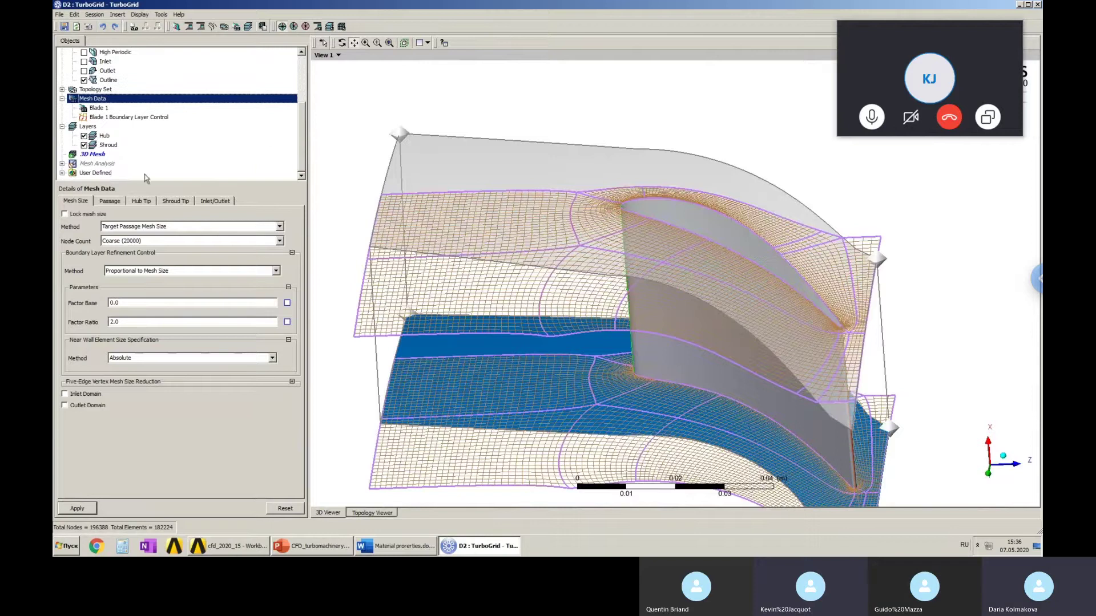
pyautogui.click(63, 164)
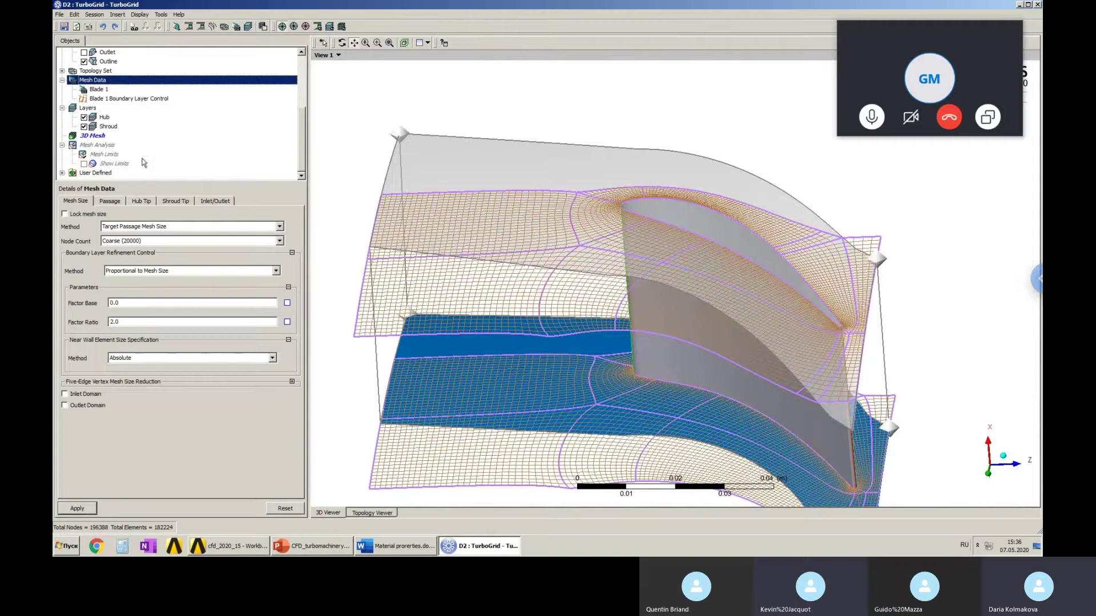
pyautogui.scroll(-1, 97, 148)
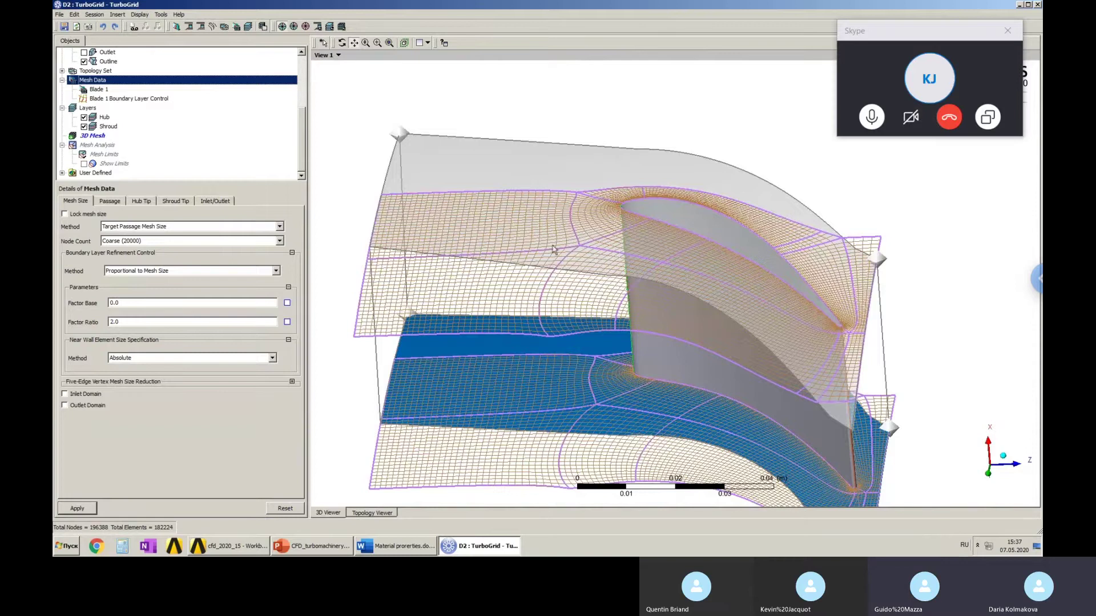
# Turn off full-screen mode for the remote desktop session and switch to the Skype call window.
pyautogui.click(1033, 280)
pyautogui.click(812, 111)
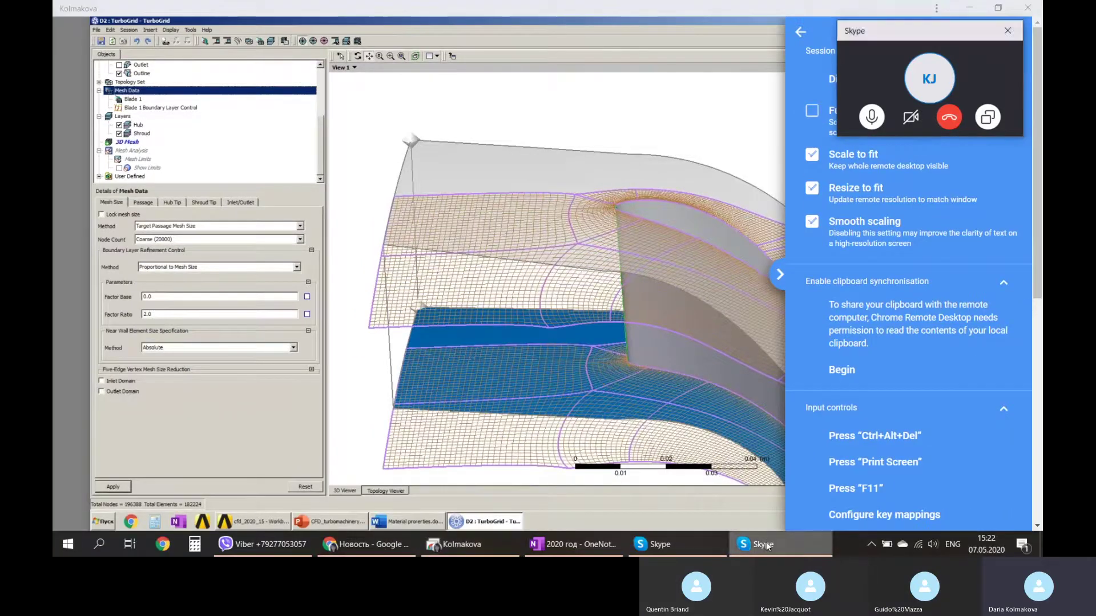
pyautogui.click(682, 548)
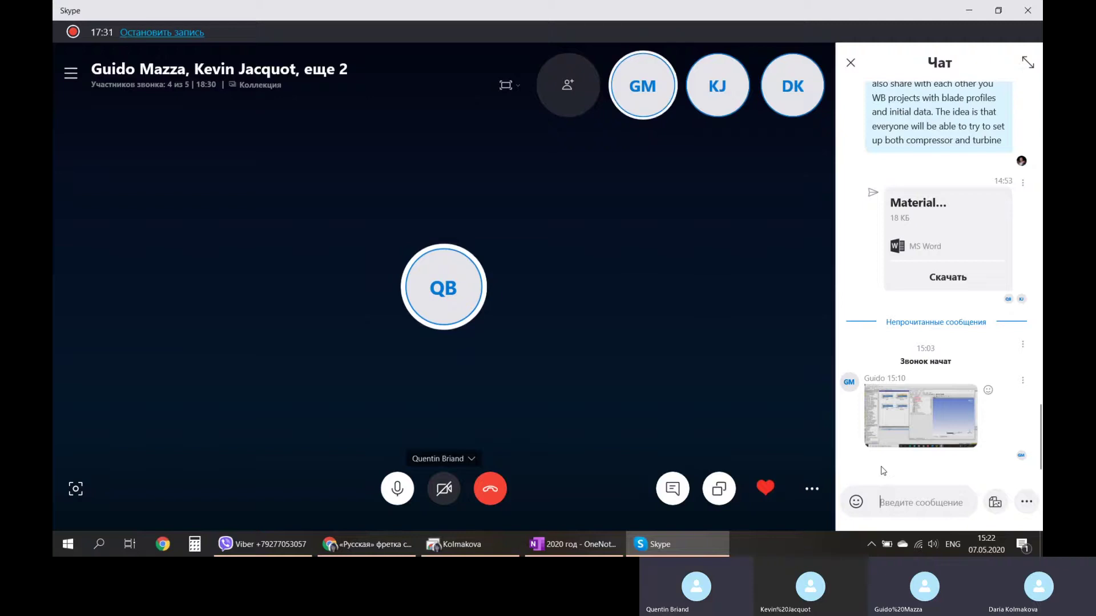
pyautogui.moveTo(679, 551)
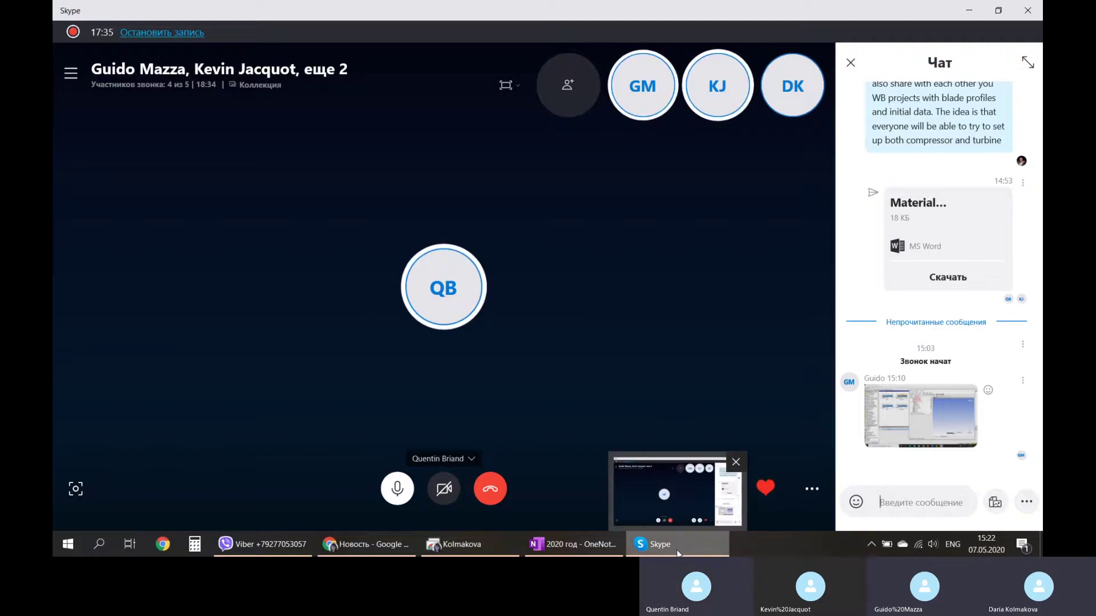
pyautogui.moveTo(589, 552)
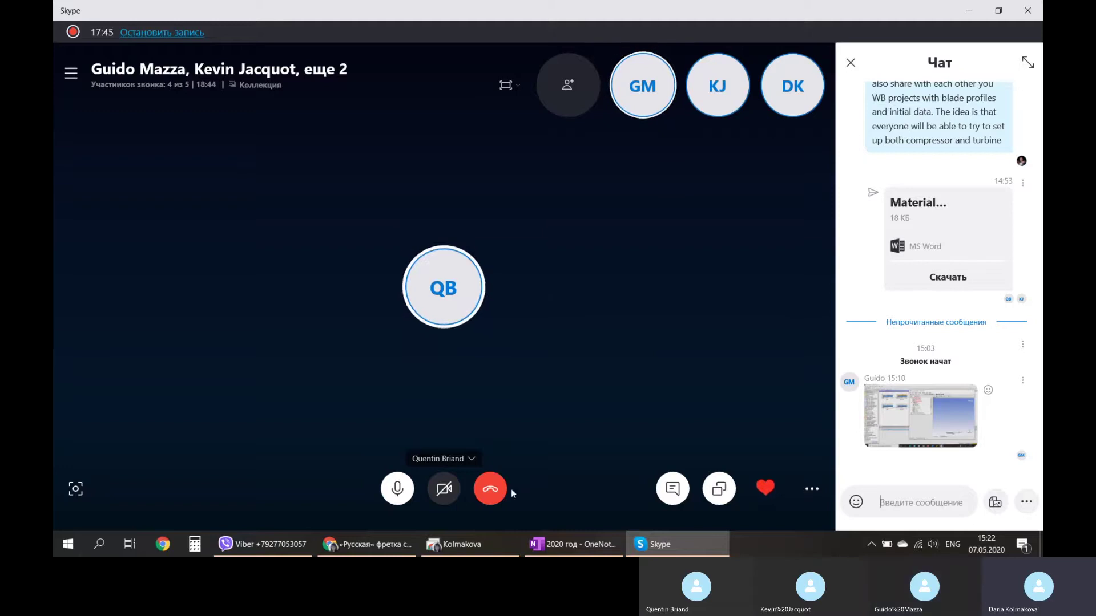
# Return to the remote desktop session and switch to the turbine initial data slide in PowerPoint.
pyautogui.click(493, 536)
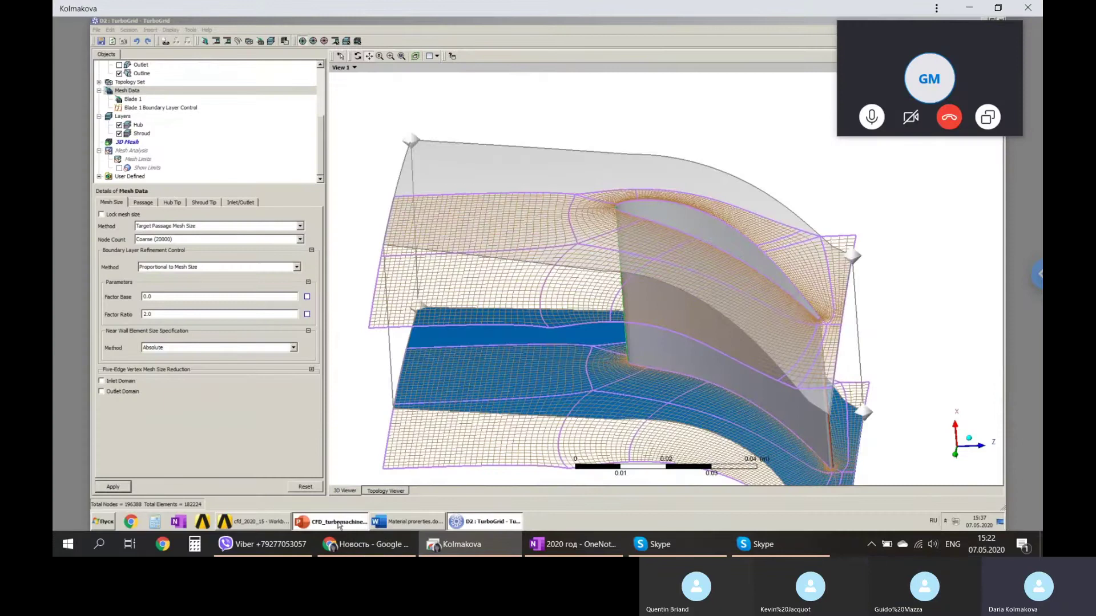
pyautogui.click(339, 524)
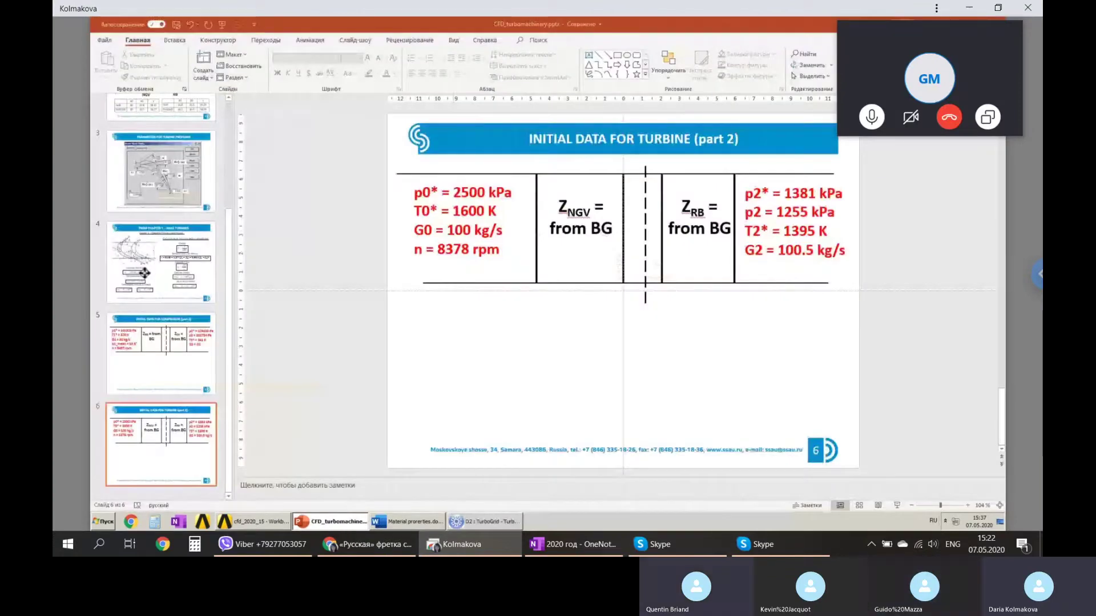
pyautogui.hotkey('alt', 'Tab')
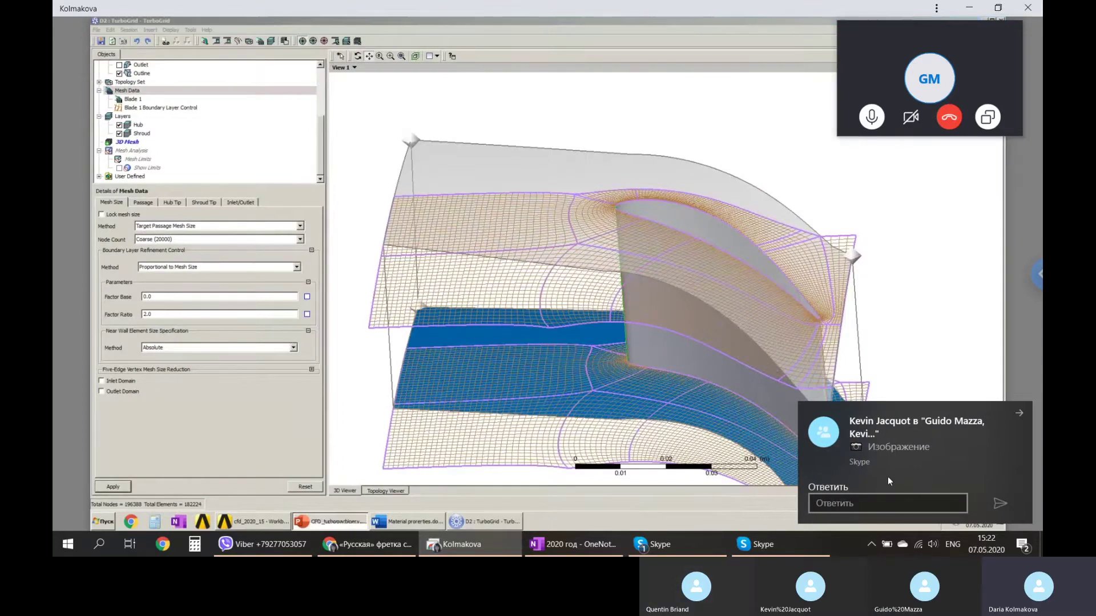
# View the TurboGrid screenshot shared in the Skype chat, close it and return to the remote desktop session.
pyautogui.click(679, 544)
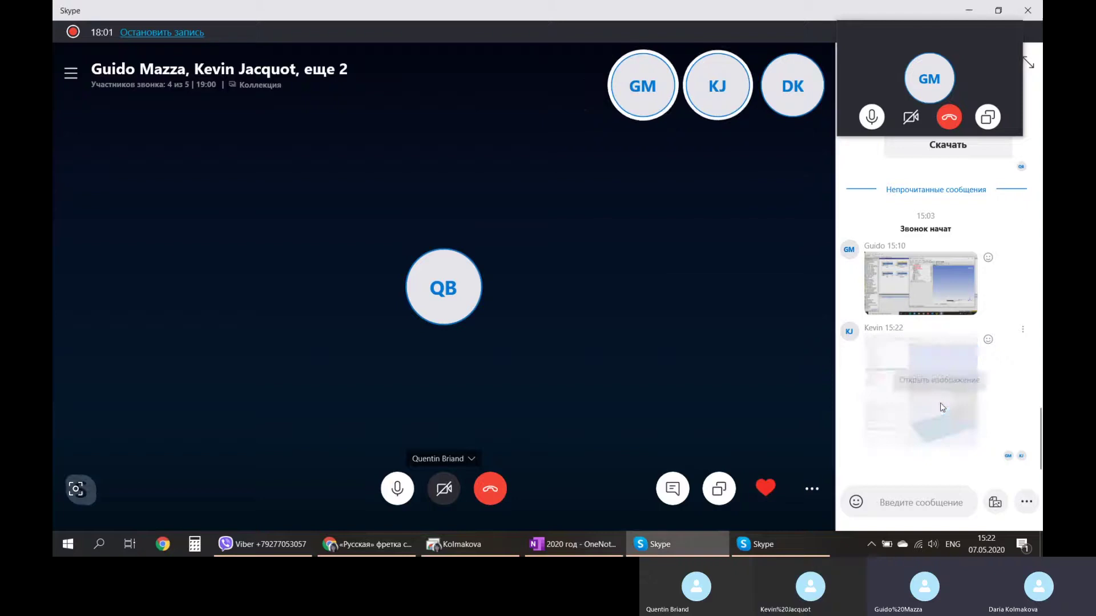
pyautogui.click(940, 402)
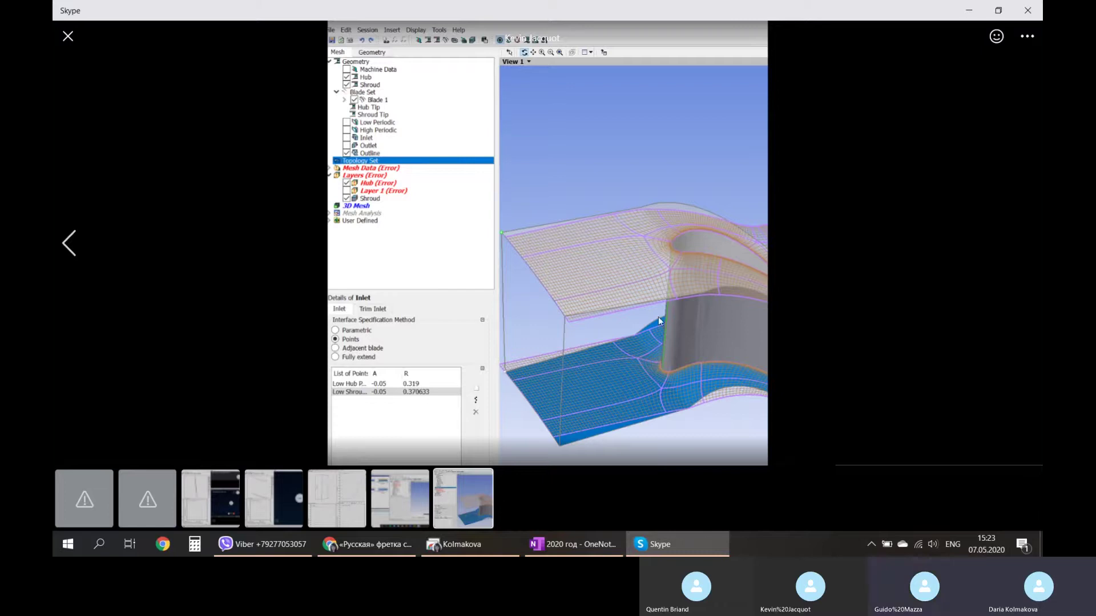
pyautogui.click(64, 37)
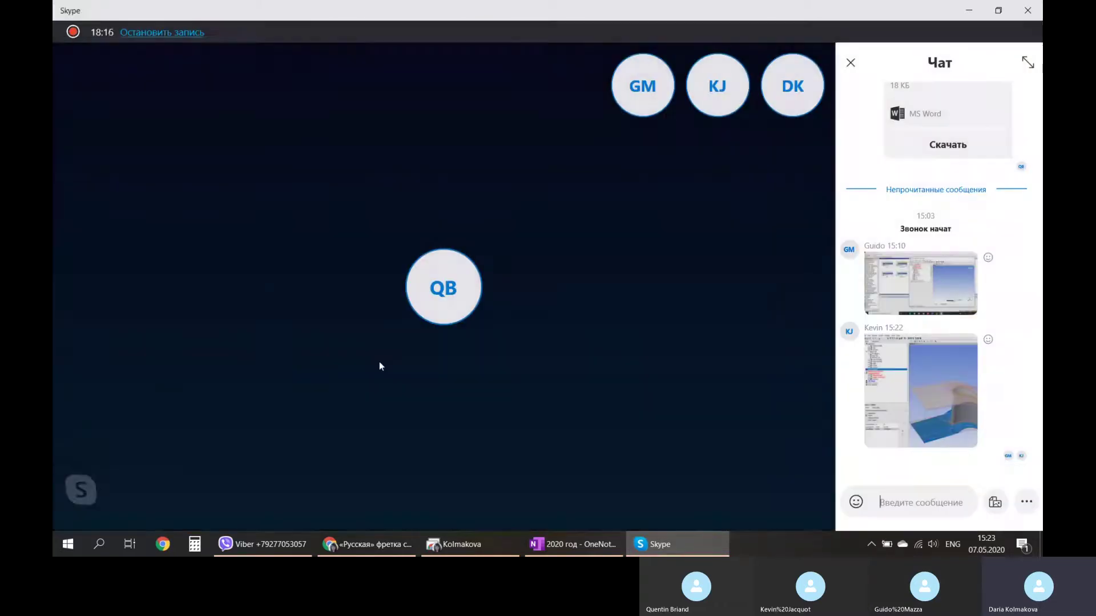
pyautogui.click(477, 543)
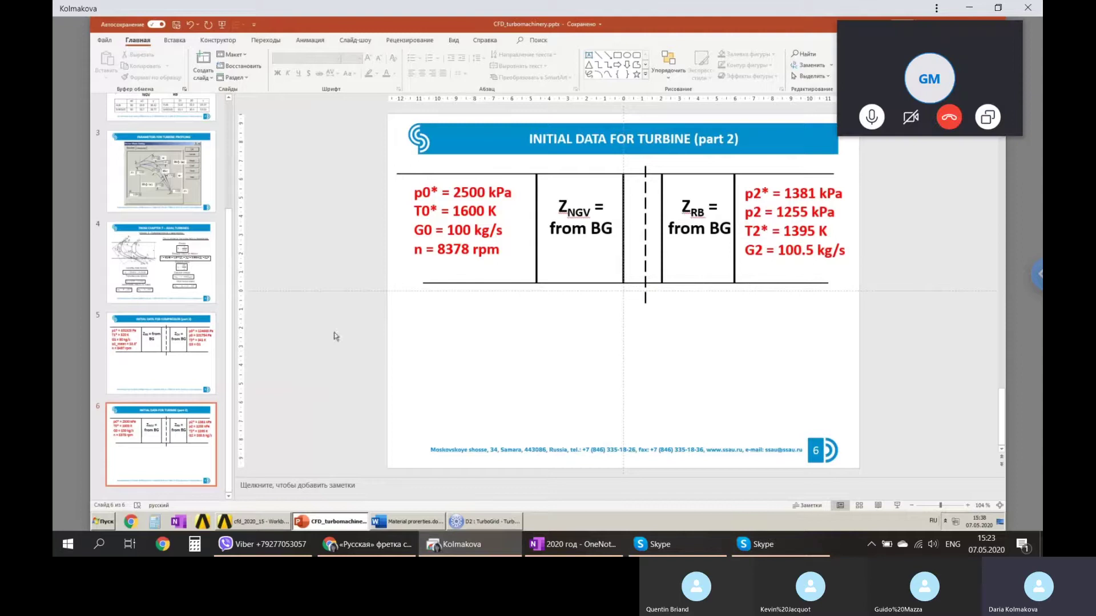
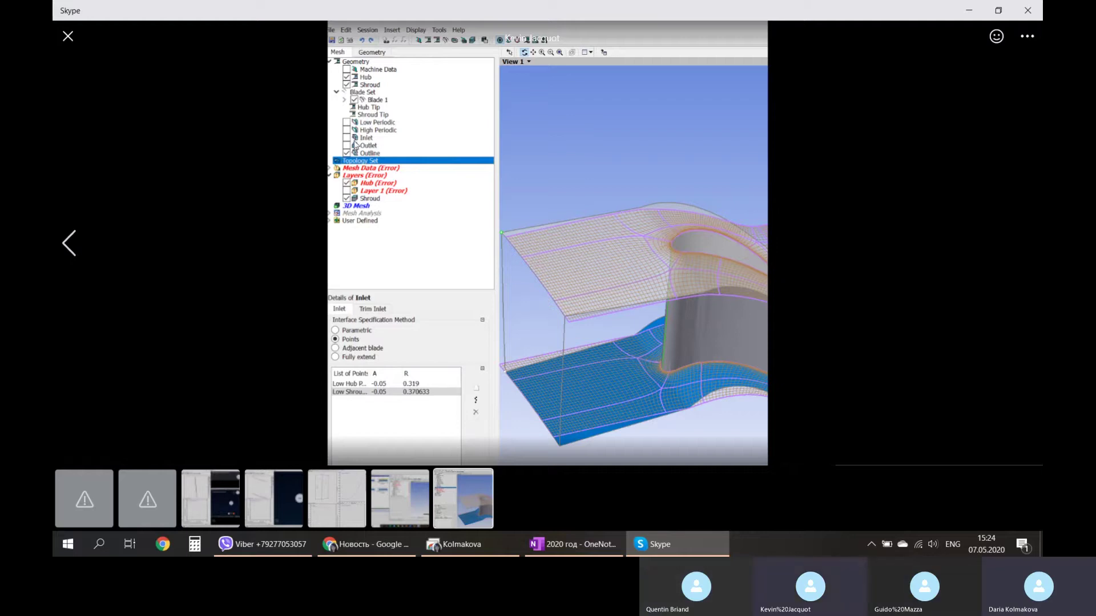
pyautogui.click(67, 37)
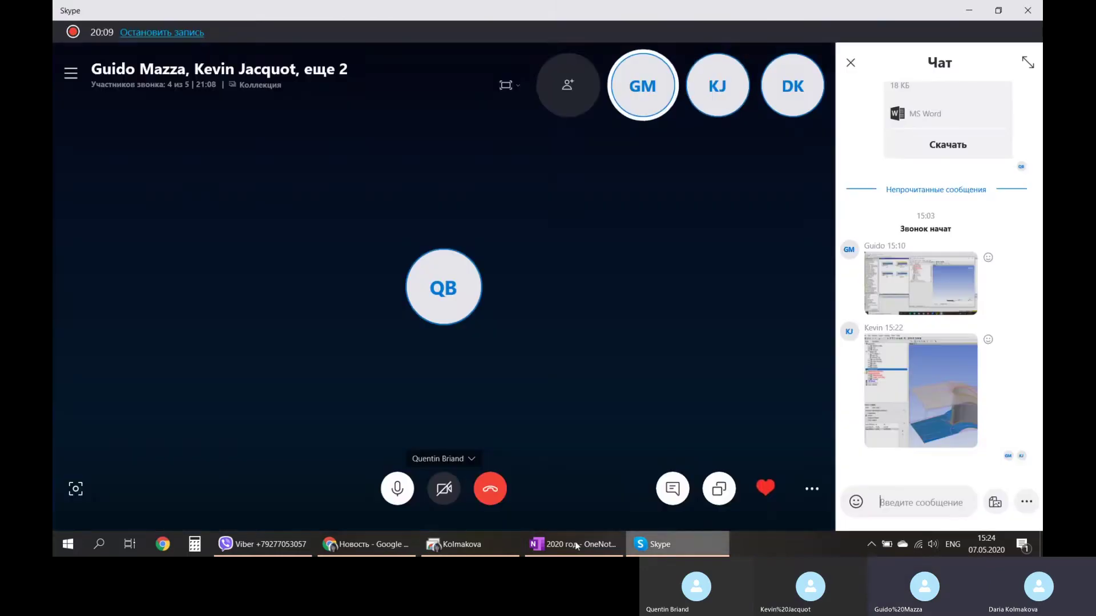
pyautogui.click(495, 543)
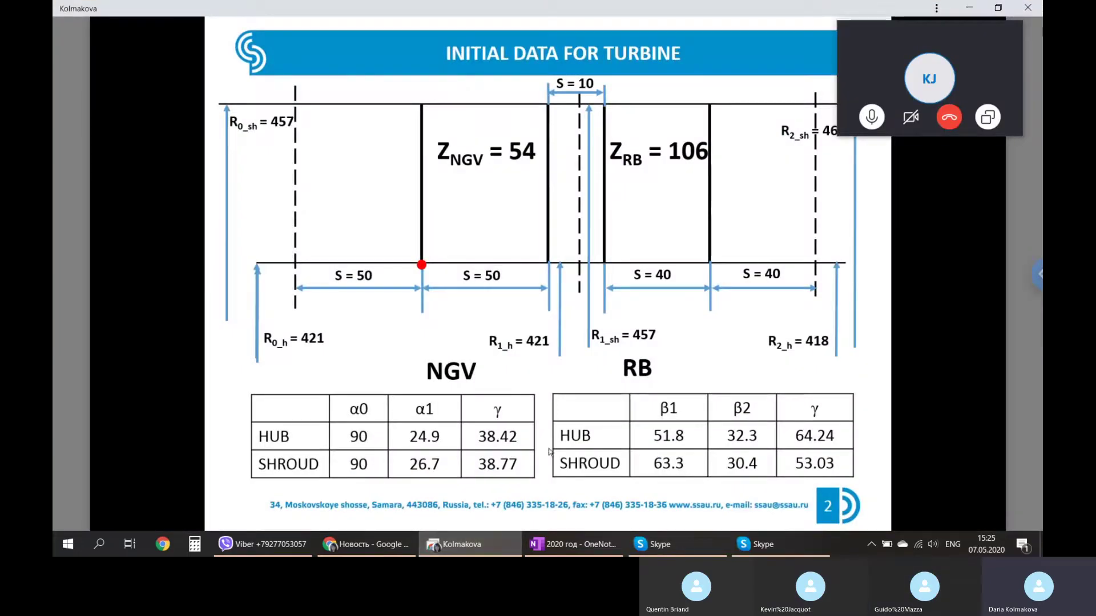
# Close the local Chrome browser window and switch back to the TurboGrid object tree in the remote session.
pyautogui.rightClick(380, 536)
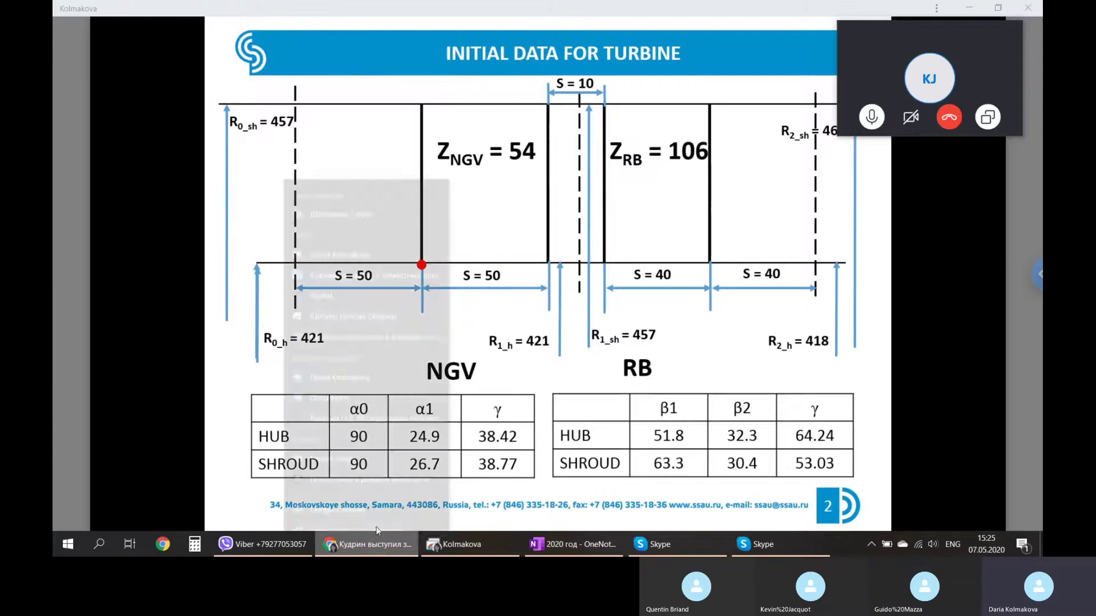
pyautogui.click(366, 520)
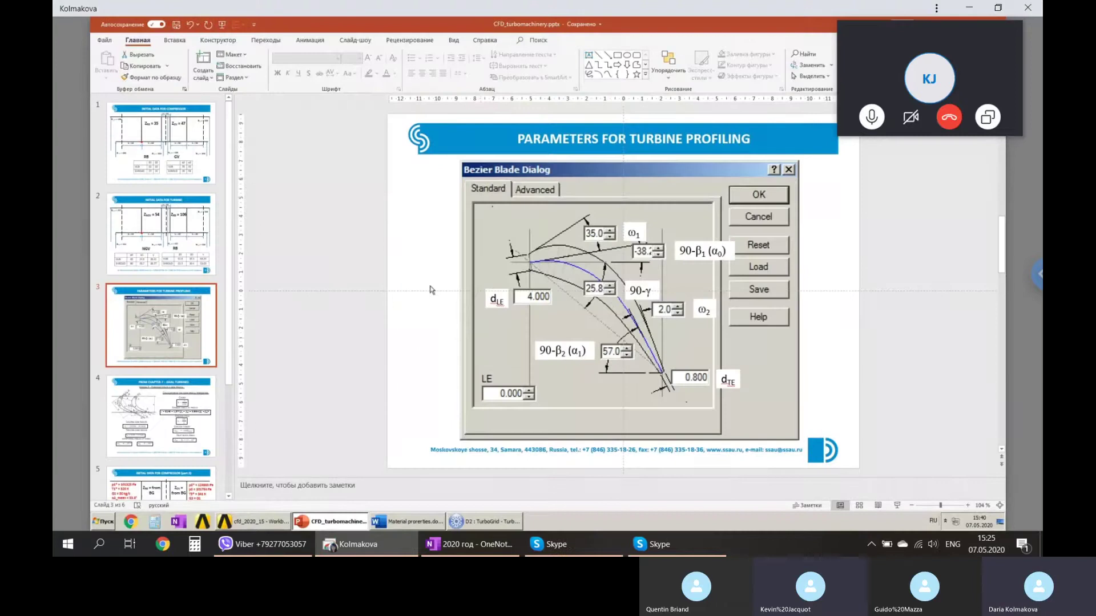
pyautogui.click(467, 522)
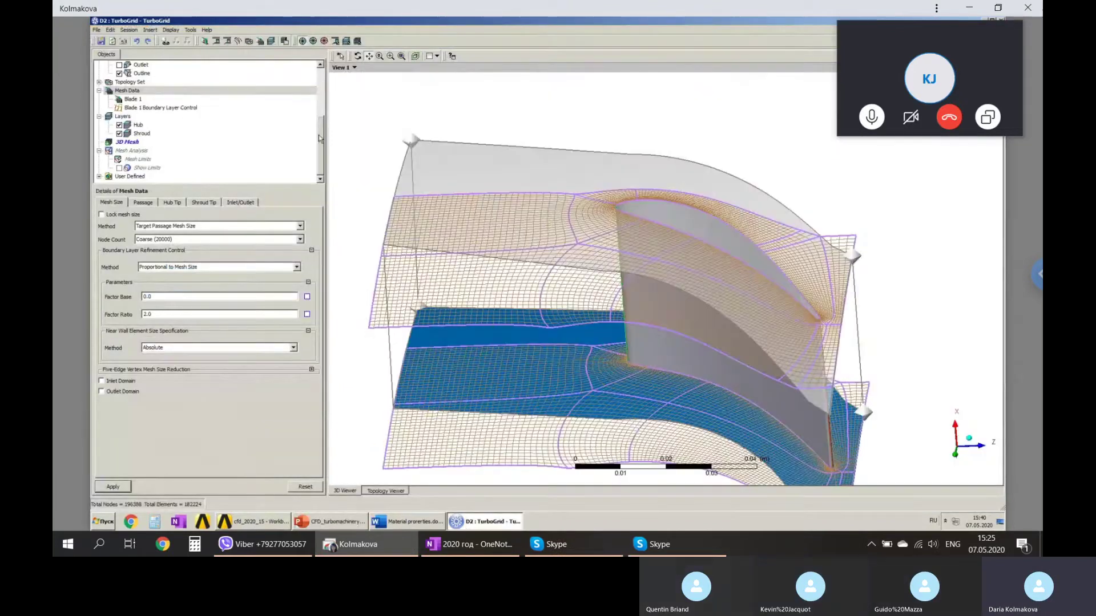
pyautogui.moveTo(320, 138); pyautogui.dragTo(324, 126)
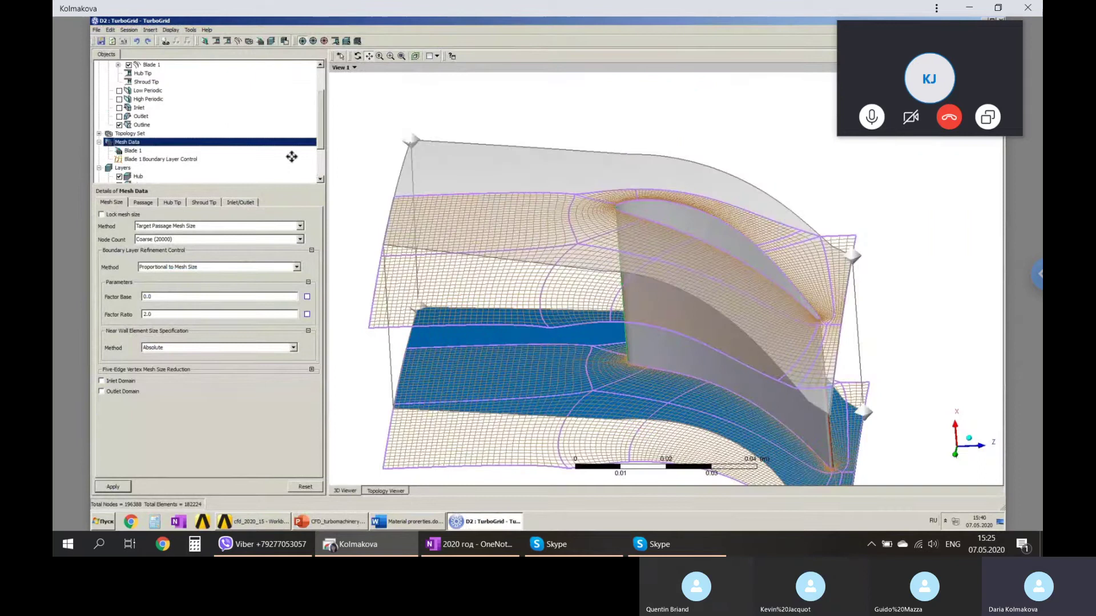
# Examine the hub and shroud point locations of the Inlet and Outlet geometry objects.
pyautogui.click(140, 109)
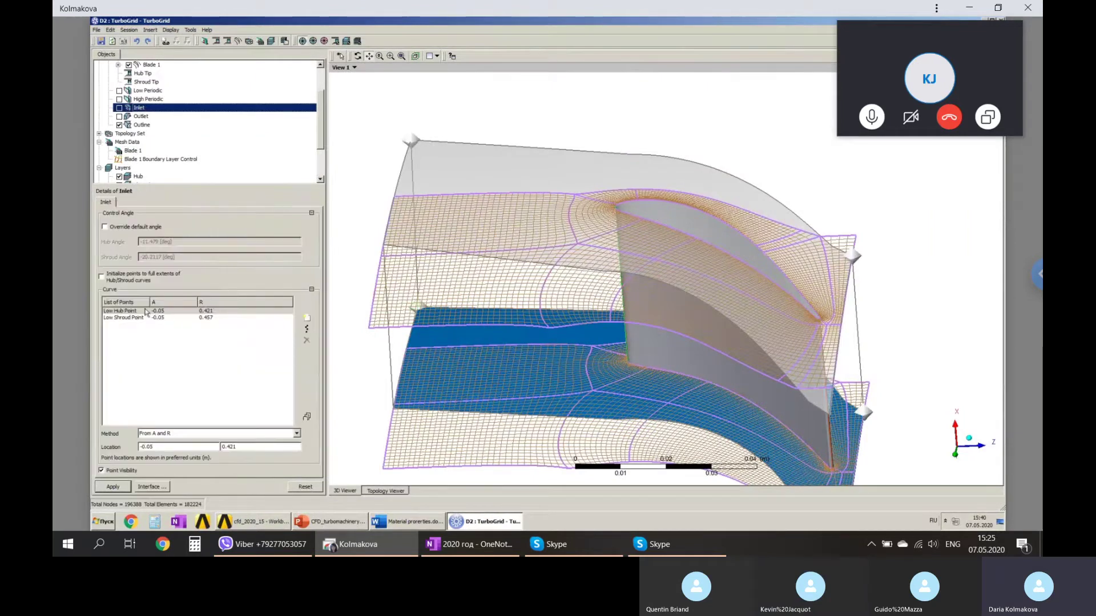
pyautogui.click(141, 117)
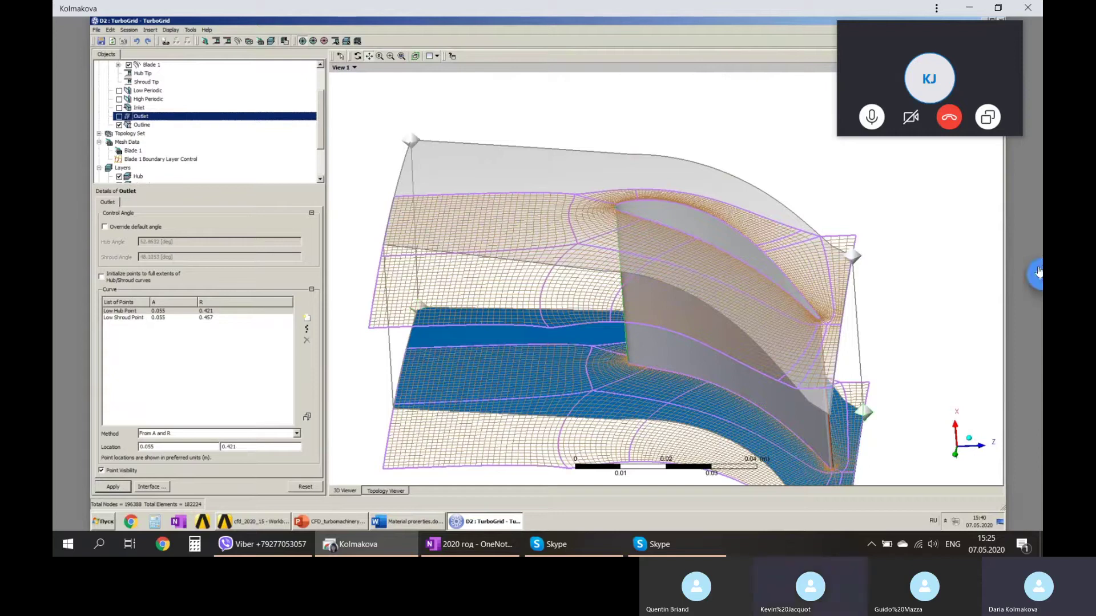
pyautogui.click(139, 108)
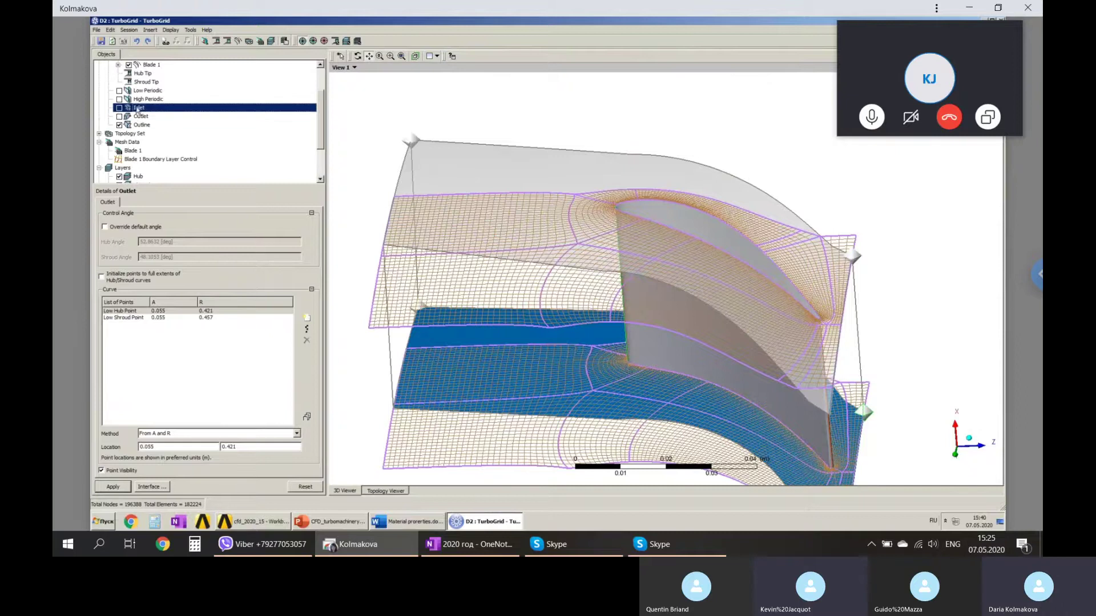
# Turn on full-screen mode for the remote desktop session and collapse the session options.
pyautogui.click(1038, 274)
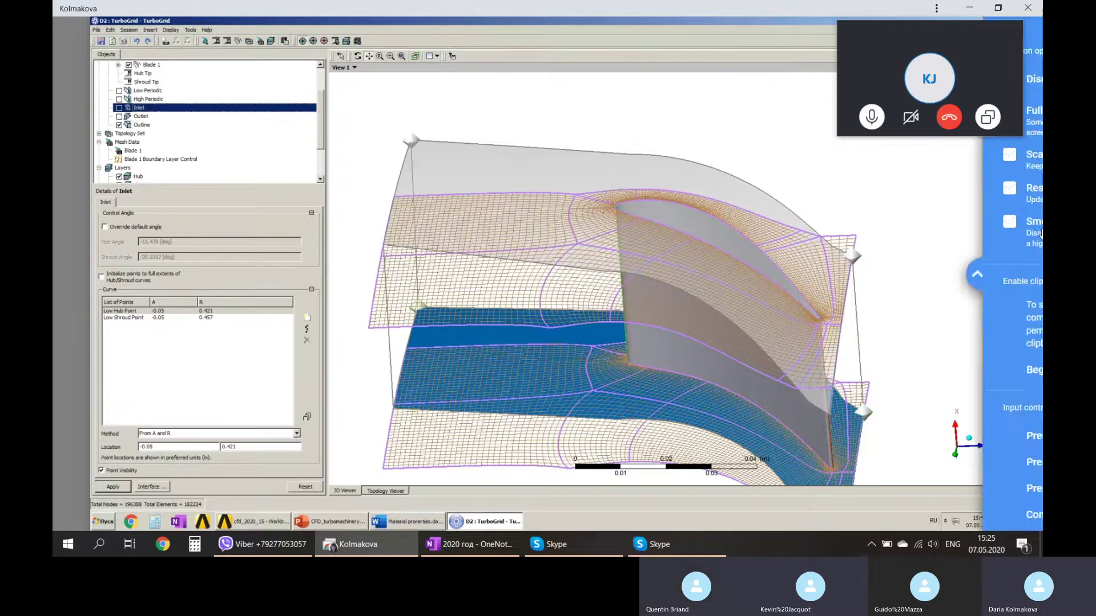
pyautogui.click(840, 115)
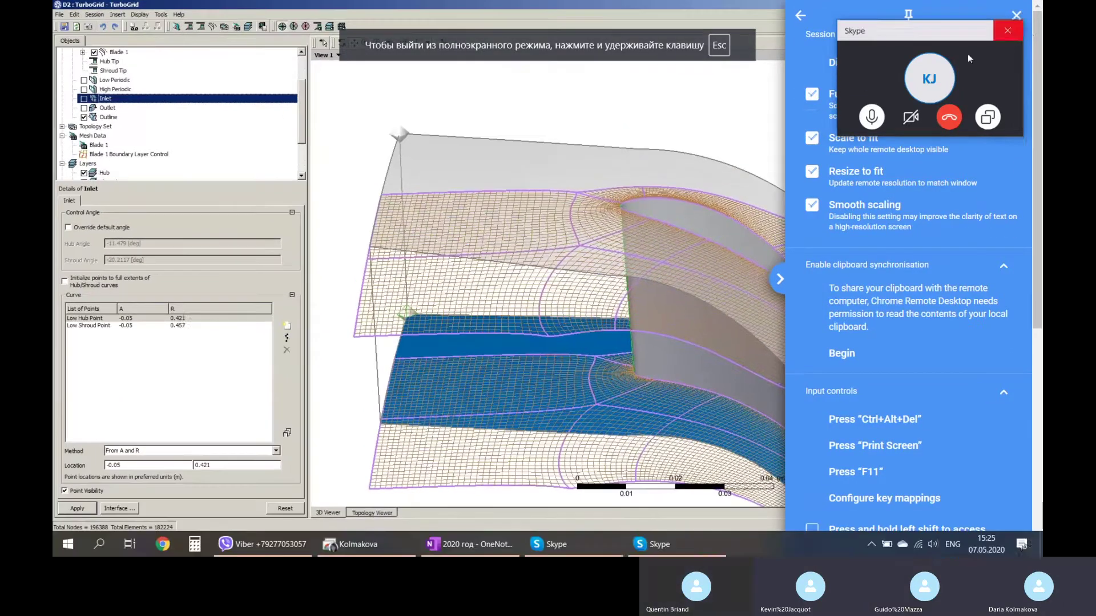
pyautogui.click(777, 282)
# Review the Outlet point locations and look over the passage outline in the 3D view.
pyautogui.click(106, 108)
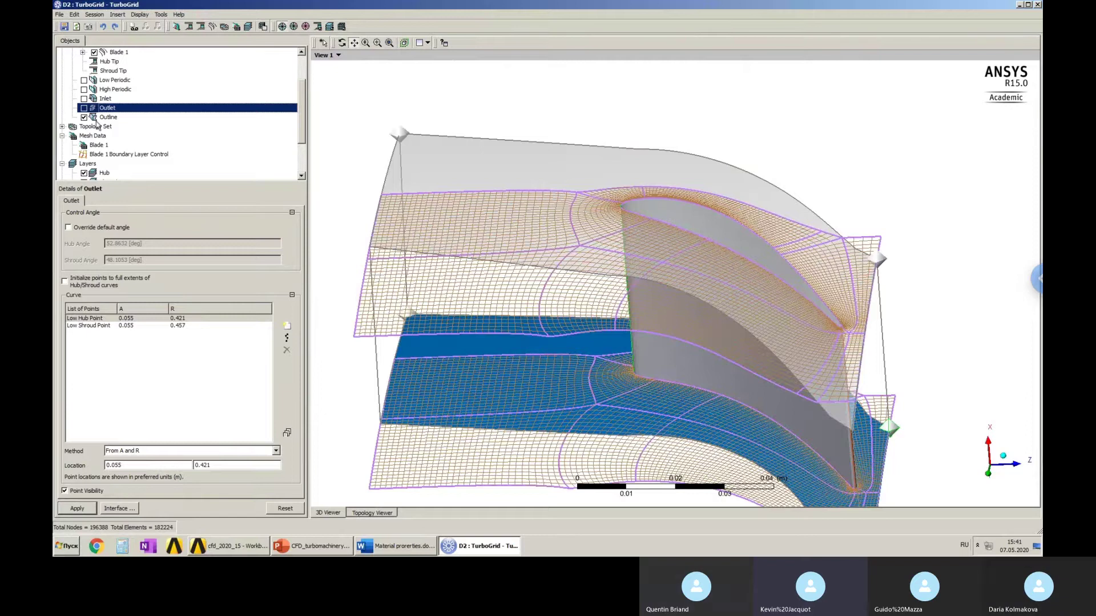
pyautogui.click(96, 126)
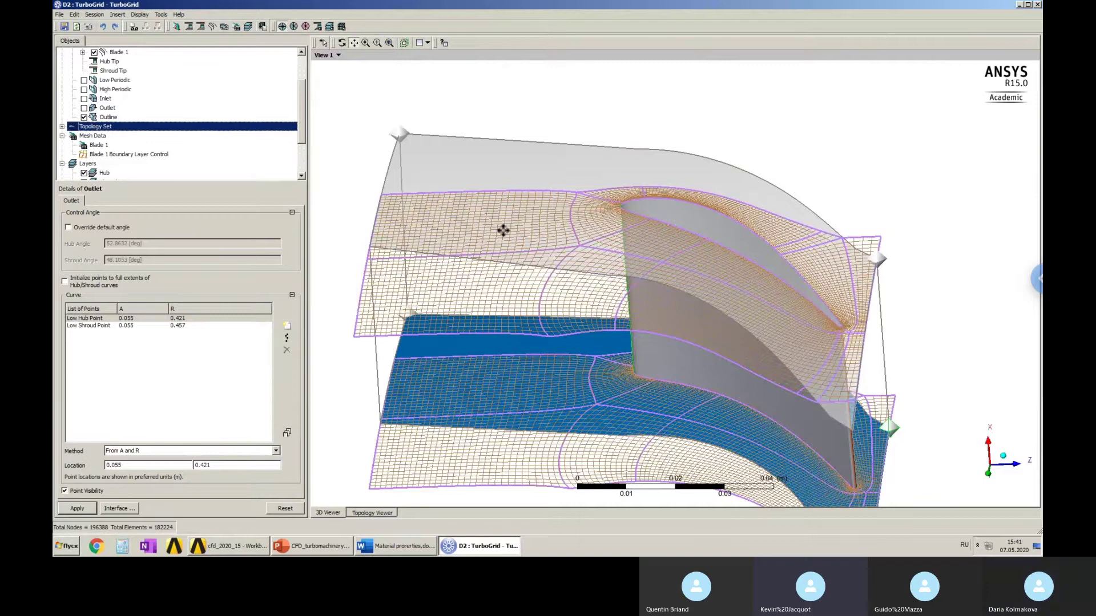
pyautogui.click(515, 209)
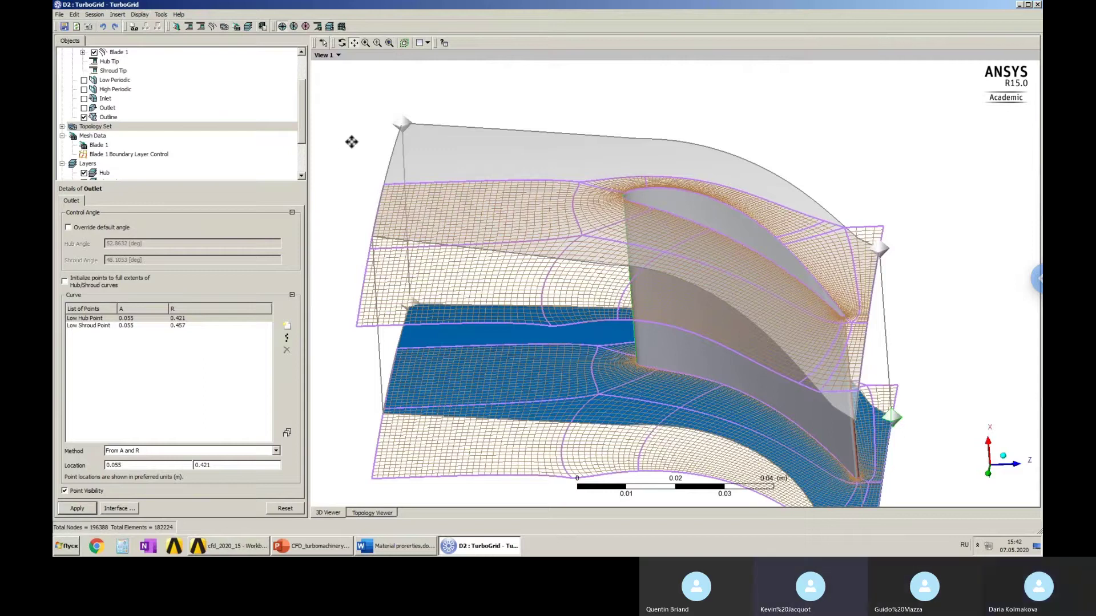
pyautogui.click(109, 117)
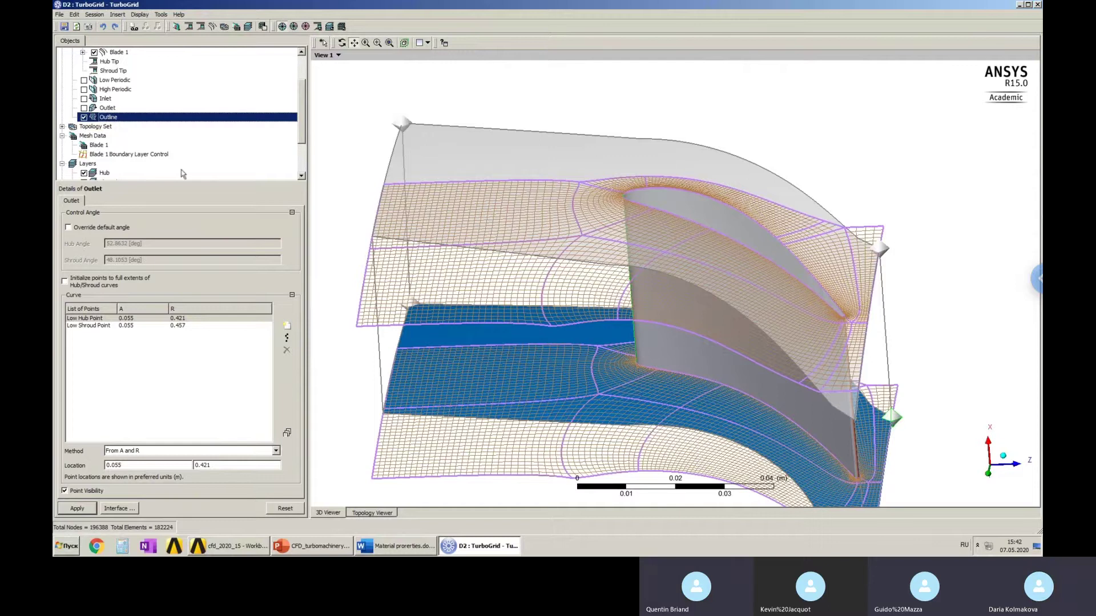
pyautogui.scroll(-2, 636, 375)
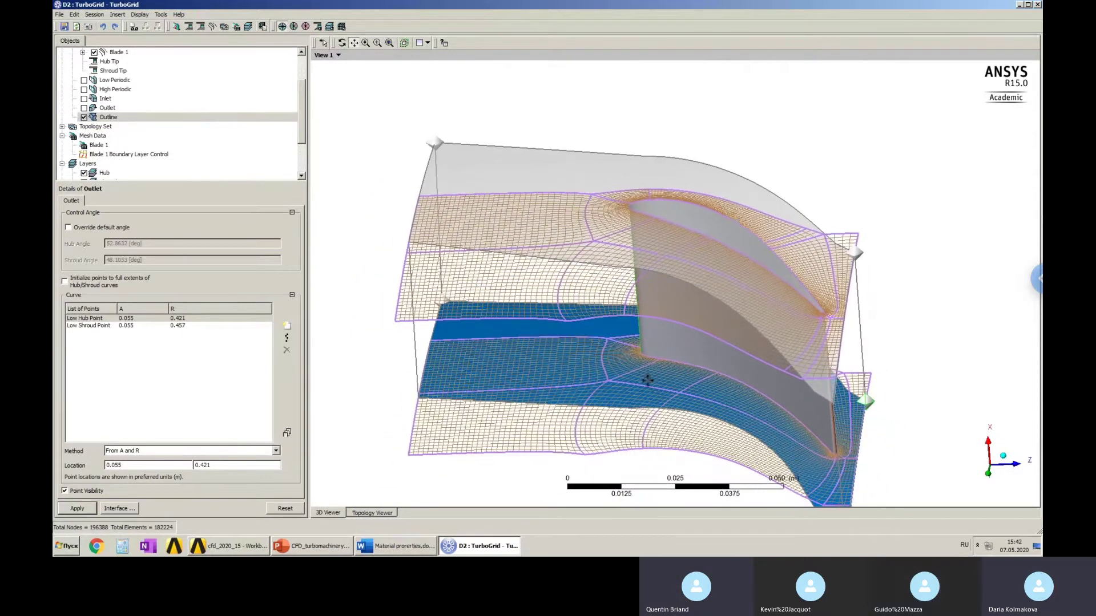
# Suspend object updates for the Topology Set and turn its updates back on.
pyautogui.click(97, 126)
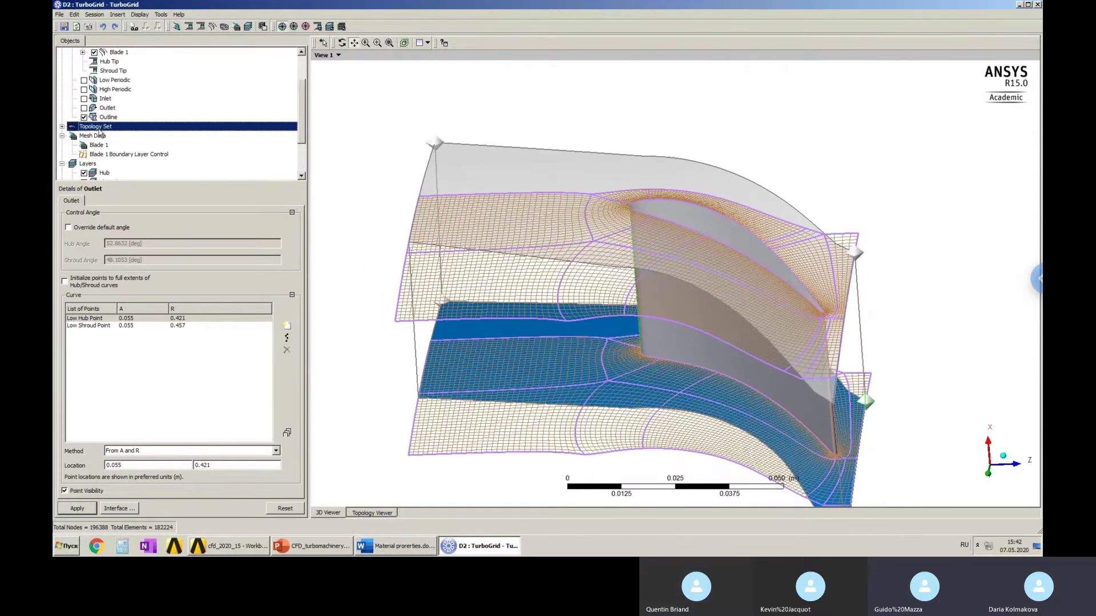
pyautogui.rightClick(98, 127)
pyautogui.click(156, 235)
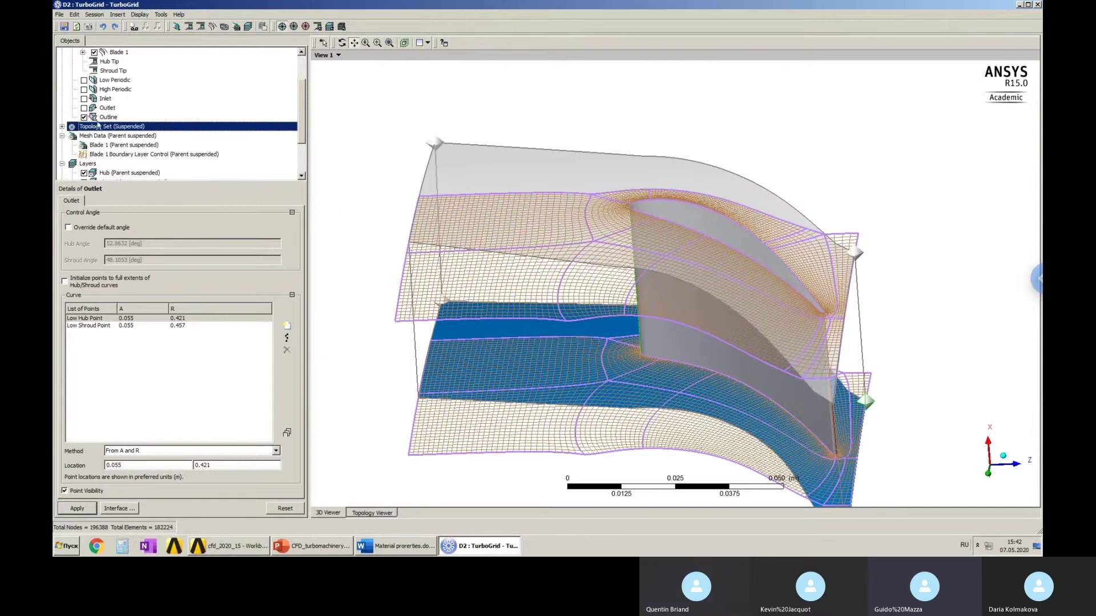
pyautogui.click(514, 244)
pyautogui.moveTo(514, 244); pyautogui.dragTo(511, 174)
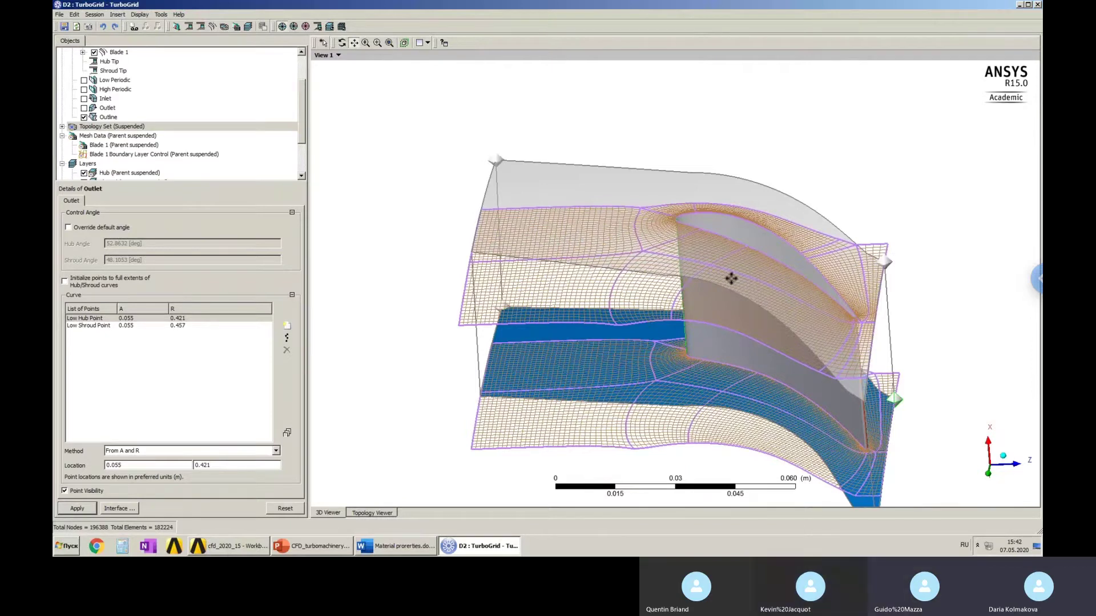
pyautogui.rightClick(122, 130)
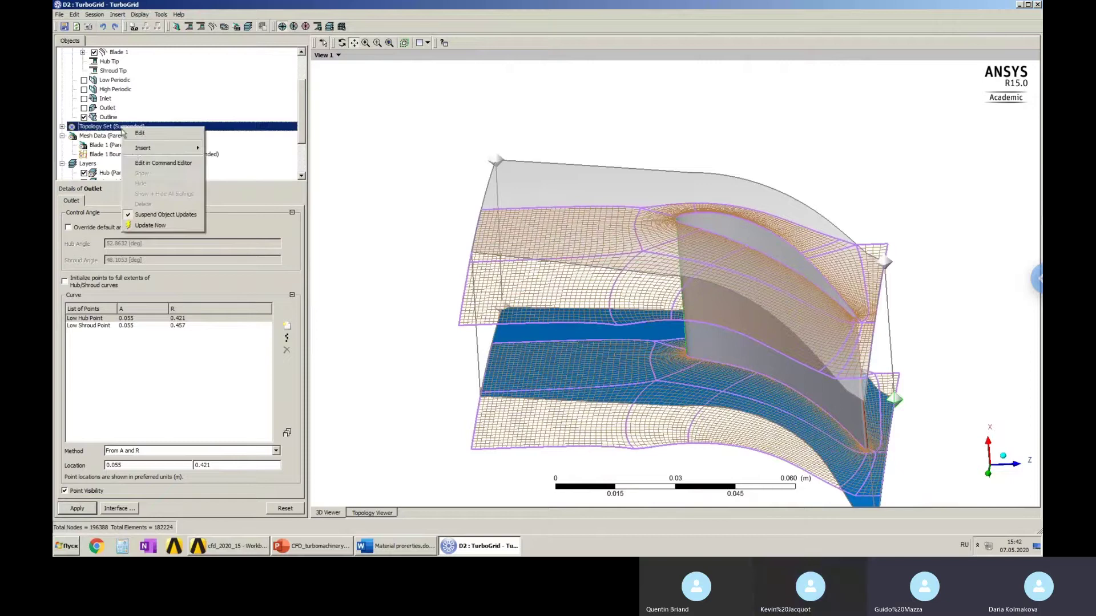
pyautogui.click(153, 217)
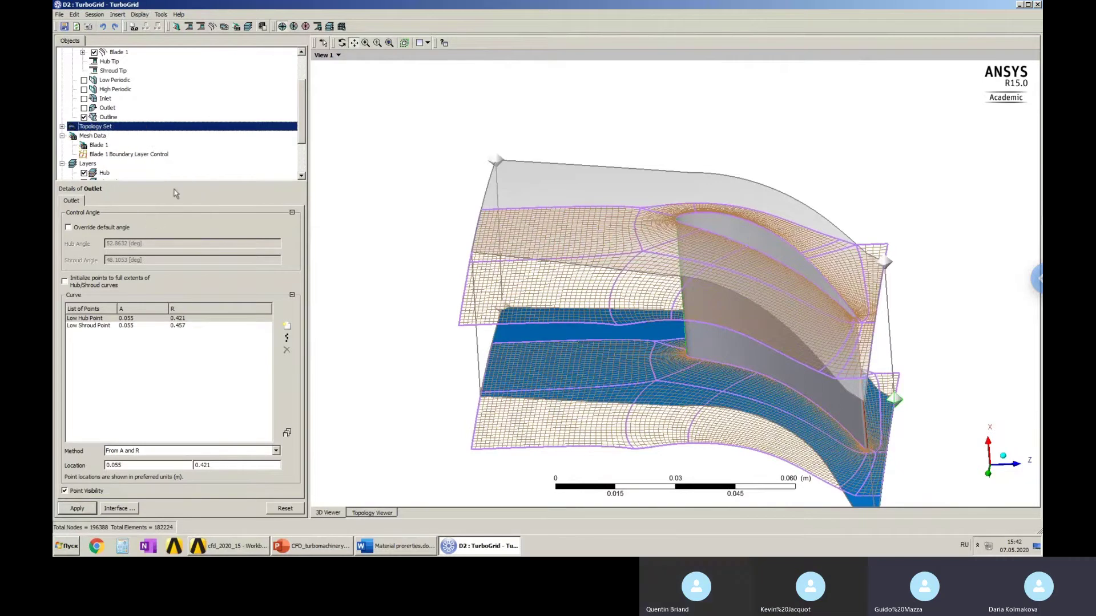
# Open the Mesh Data details to see the mesh size settings.
pyautogui.click(103, 147)
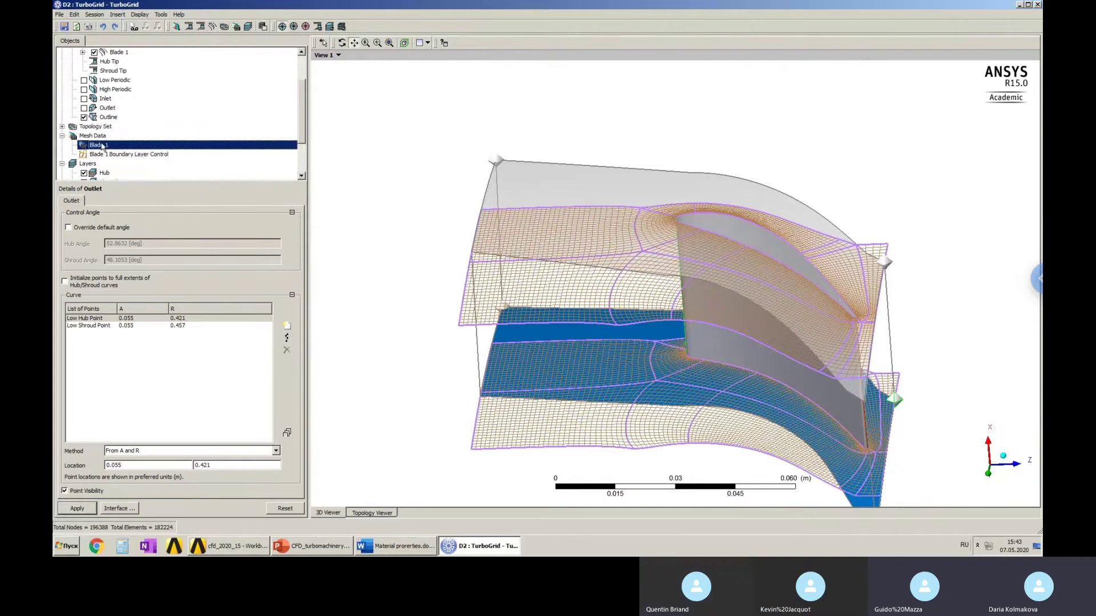
pyautogui.click(99, 137)
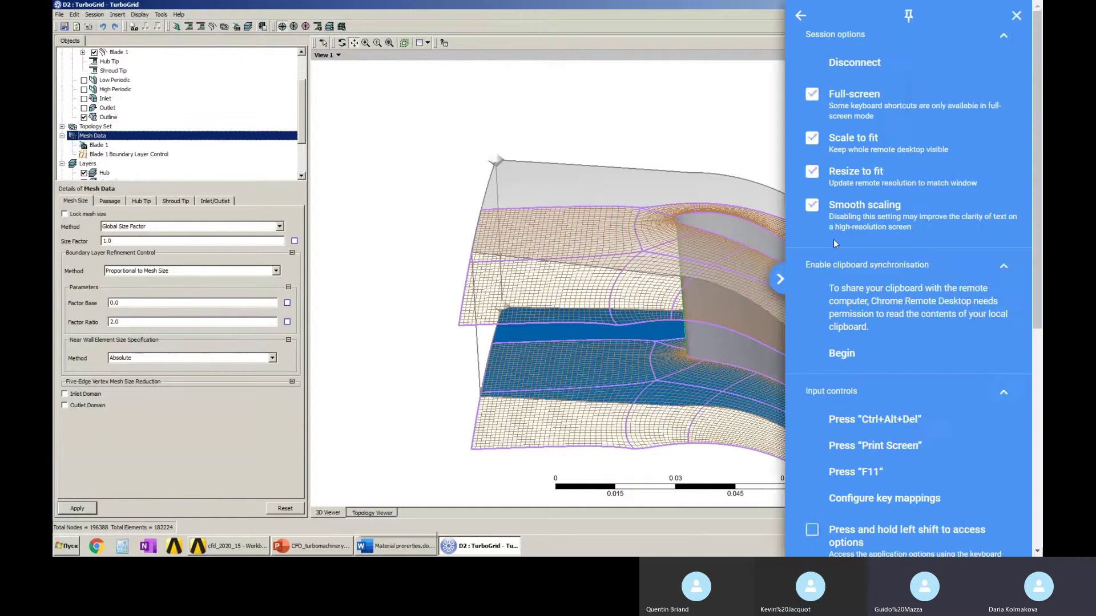
# Switch to the Skype call, view the shared screenshot of the Mesh Data and Layers errors, and return to the remote desktop session.
pyautogui.hotkey('alt', 'Tab')
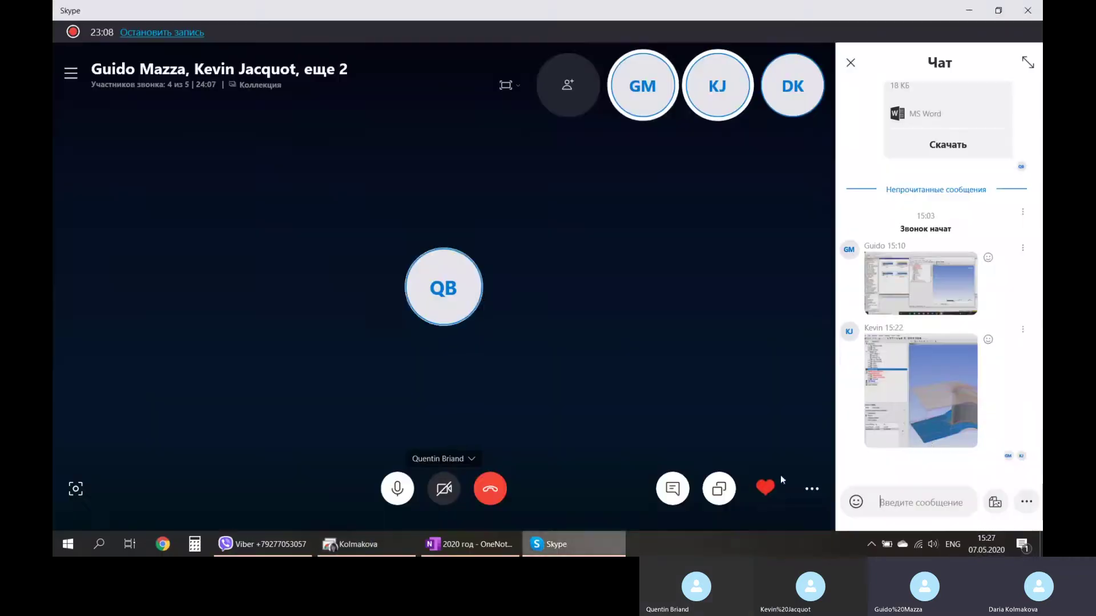
pyautogui.click(934, 409)
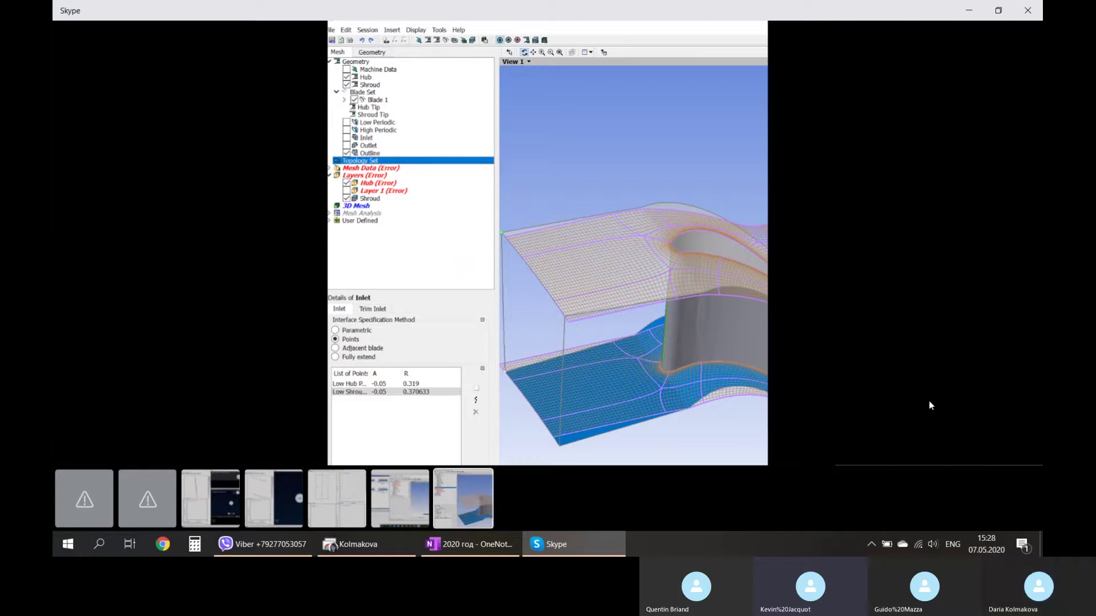
pyautogui.moveTo(925, 405)
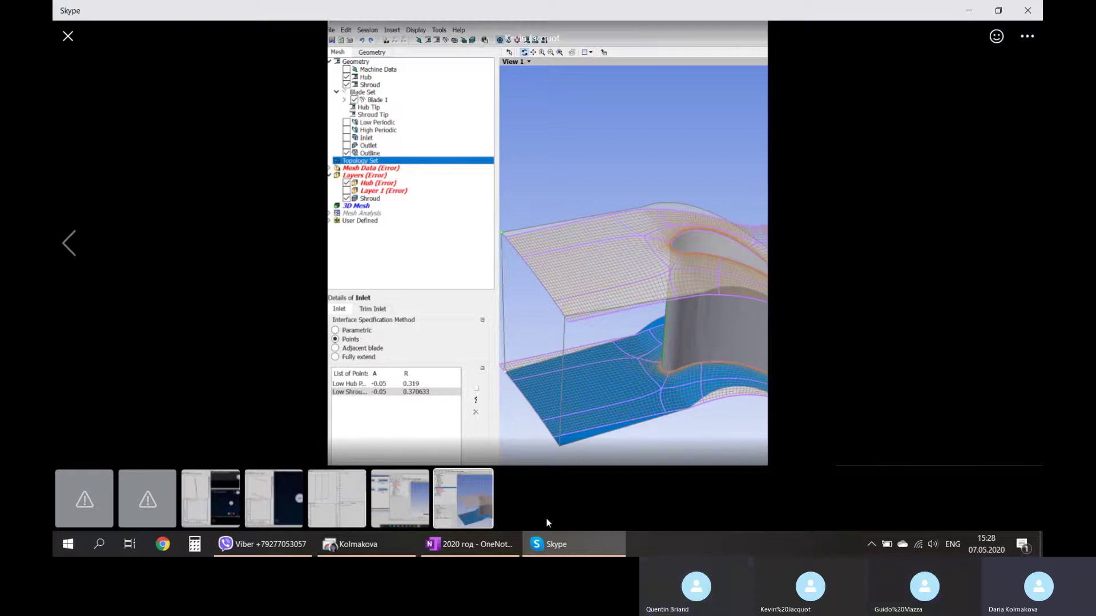
pyautogui.click(357, 541)
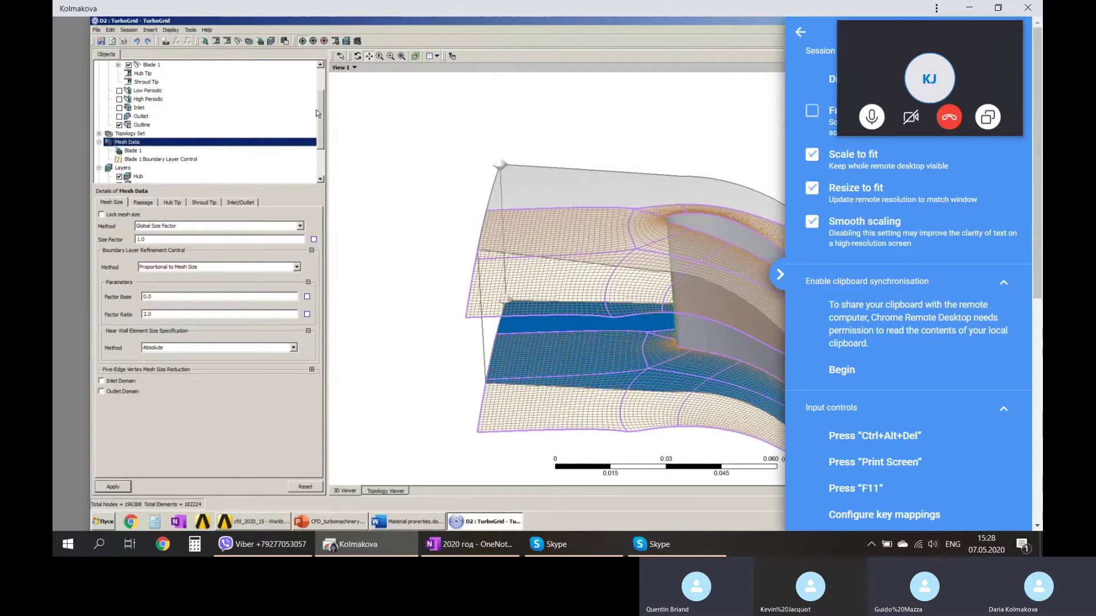
# Select Blade 1 under Mesh Data in the object tree.
pyautogui.moveTo(318, 137); pyautogui.dragTo(313, 161)
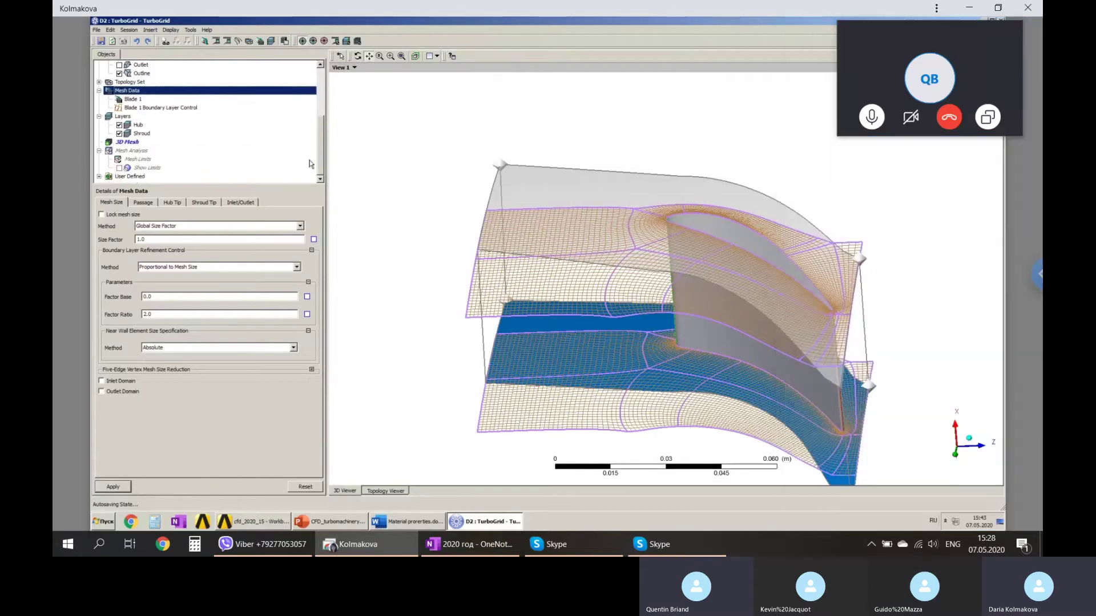
pyautogui.click(126, 100)
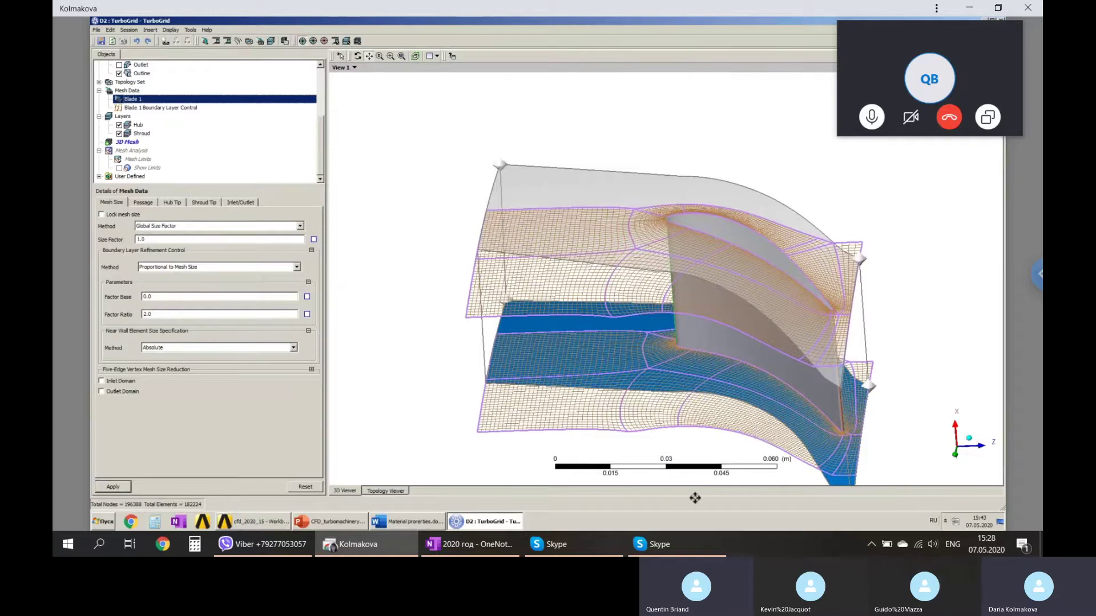
pyautogui.click(581, 549)
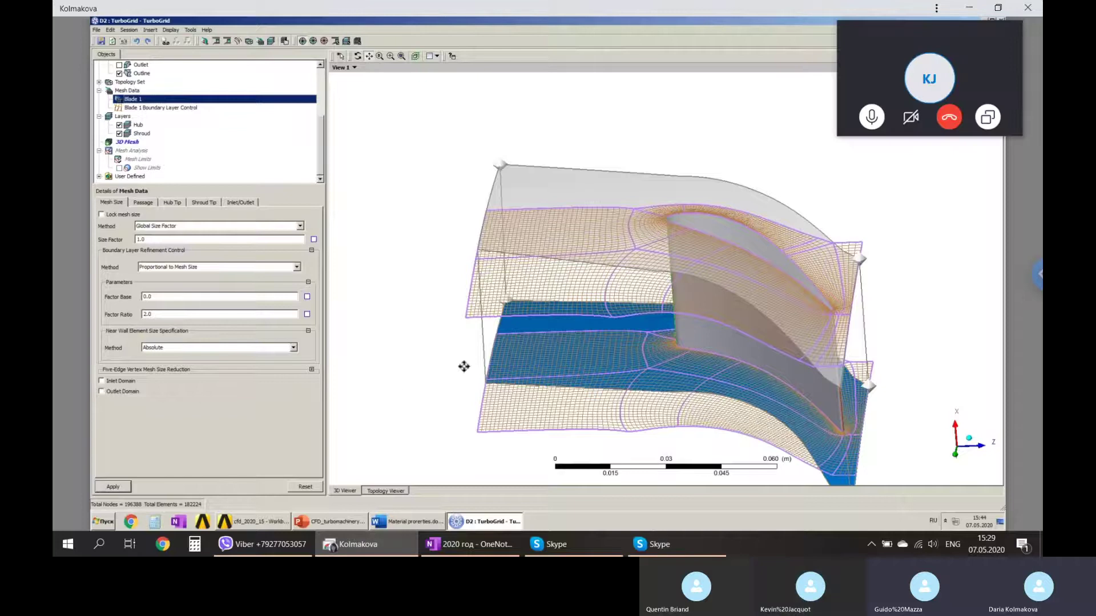
# Restore full-screen mode for the remote TurboGrid session and hide the session options.
pyautogui.click(1039, 274)
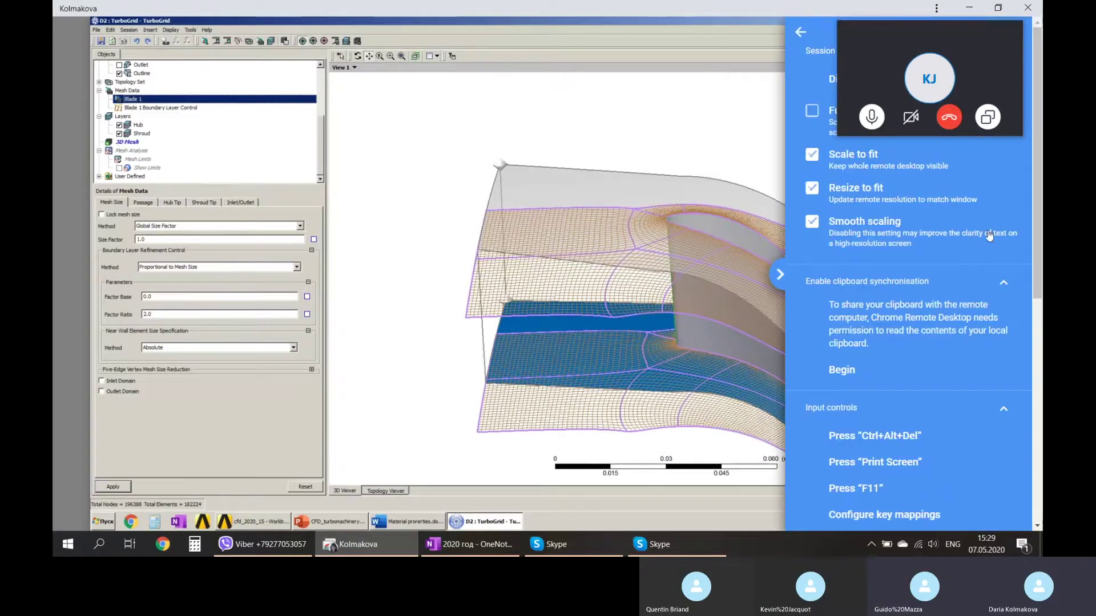
pyautogui.click(813, 114)
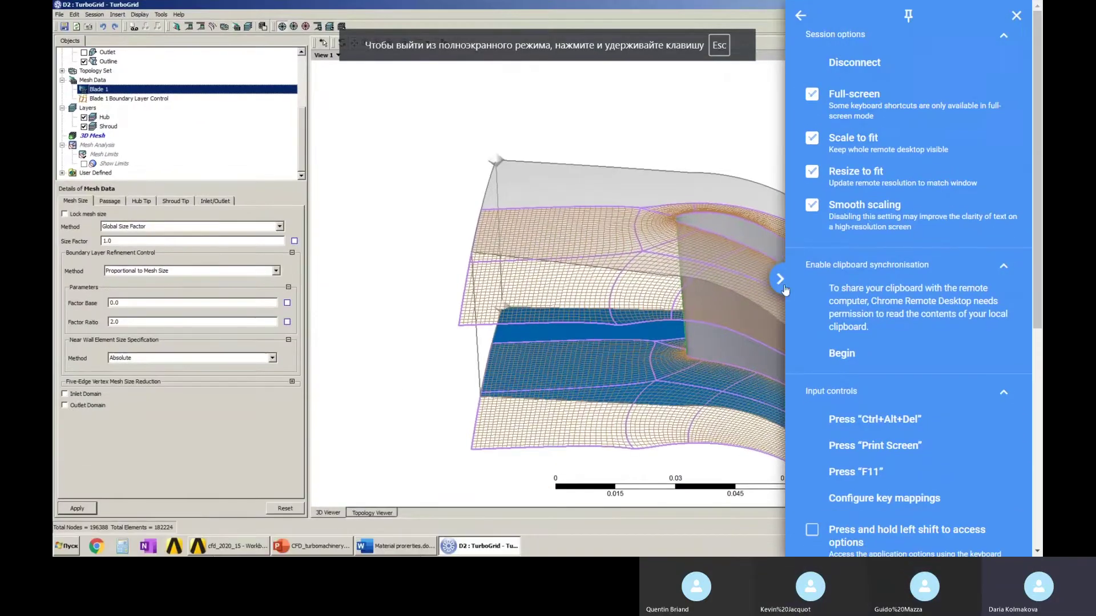
pyautogui.click(780, 279)
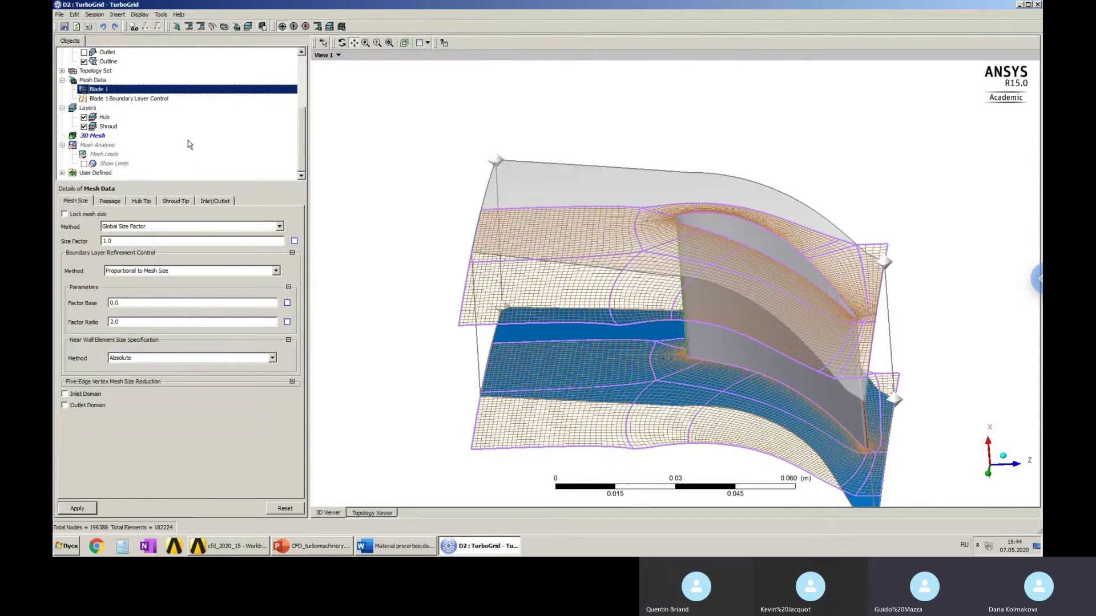
# Set the mesh size method of Mesh Data to Target Passage Mesh Size.
pyautogui.click(95, 83)
pyautogui.doubleClick(95, 83)
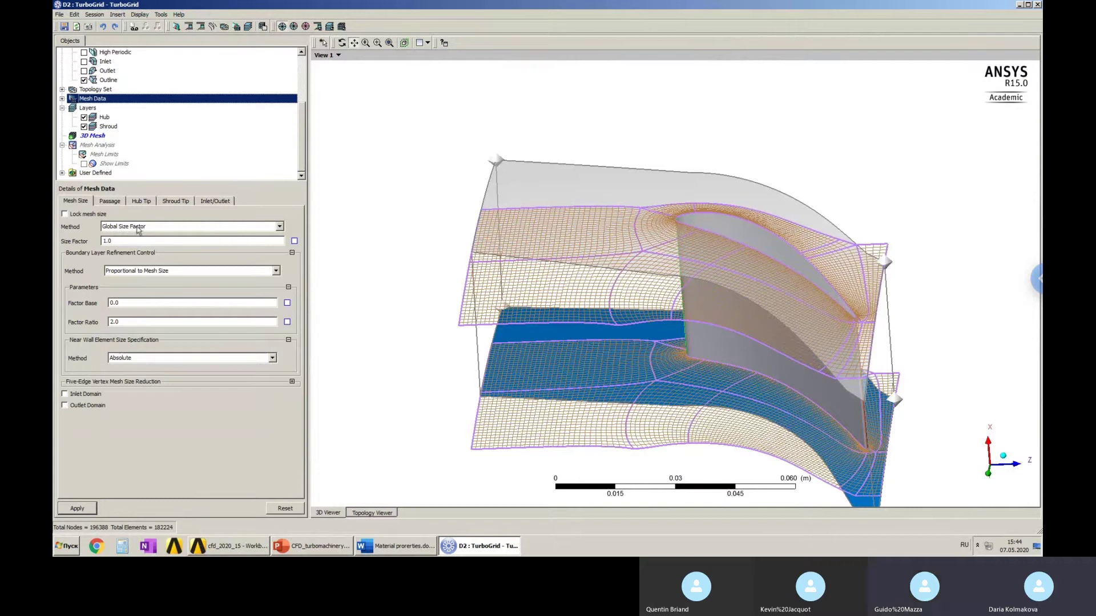
pyautogui.click(279, 227)
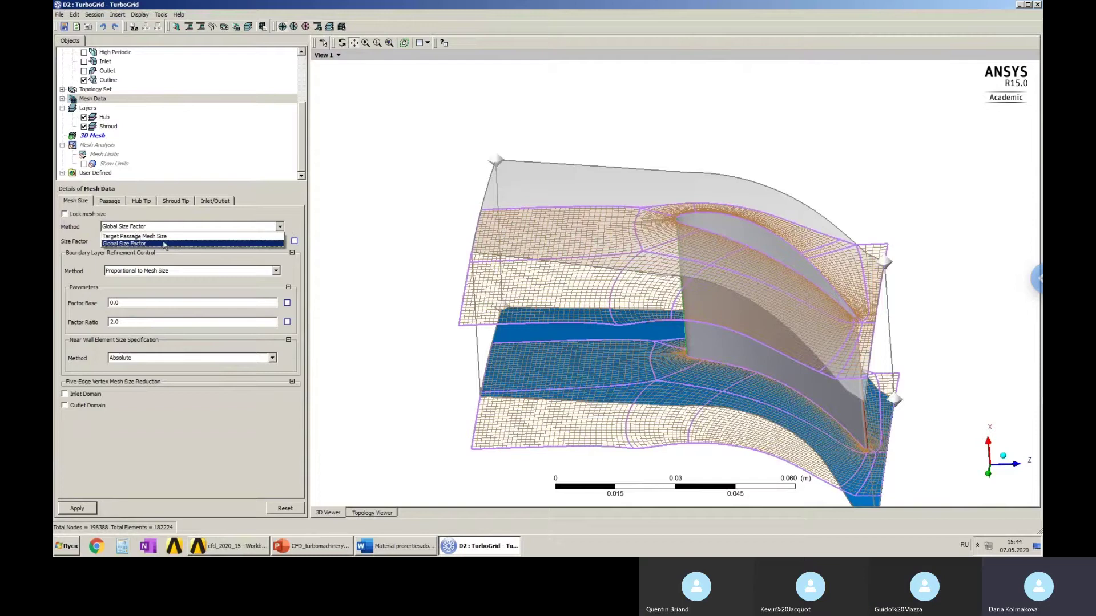
pyautogui.click(142, 237)
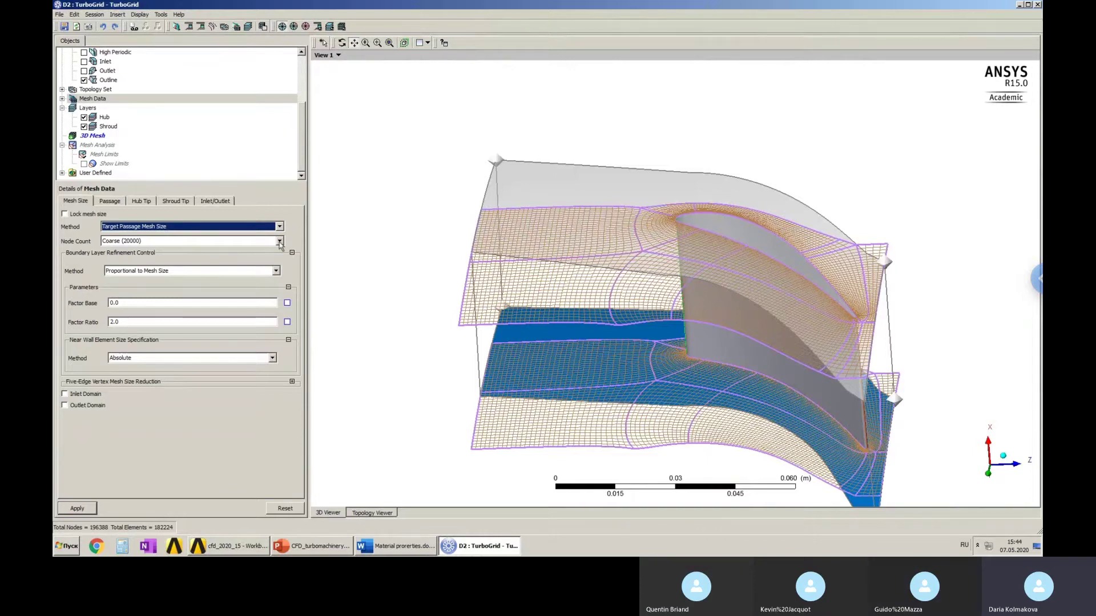
# Set the node count to Specify with a target of 500000, apply it and inspect the refined mesh around the blade.
pyautogui.click(279, 242)
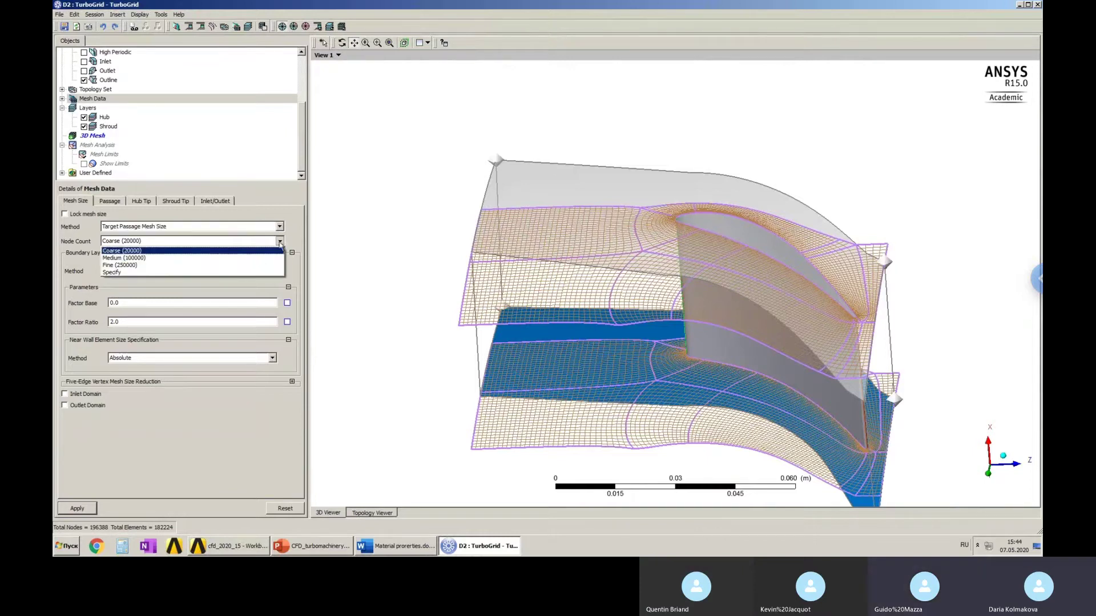
pyautogui.click(126, 273)
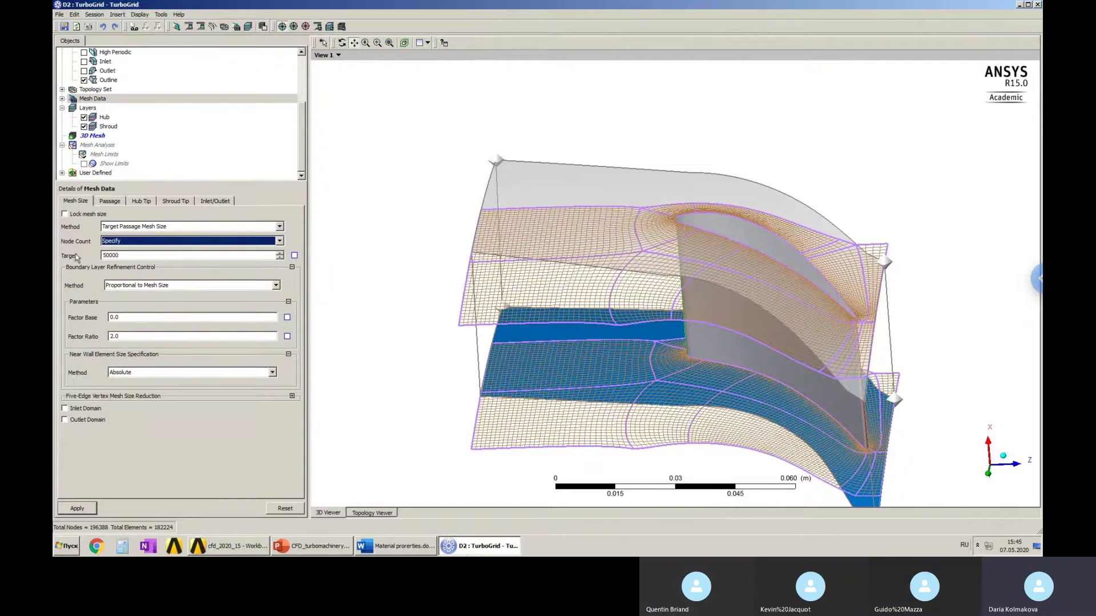
pyautogui.click(134, 255)
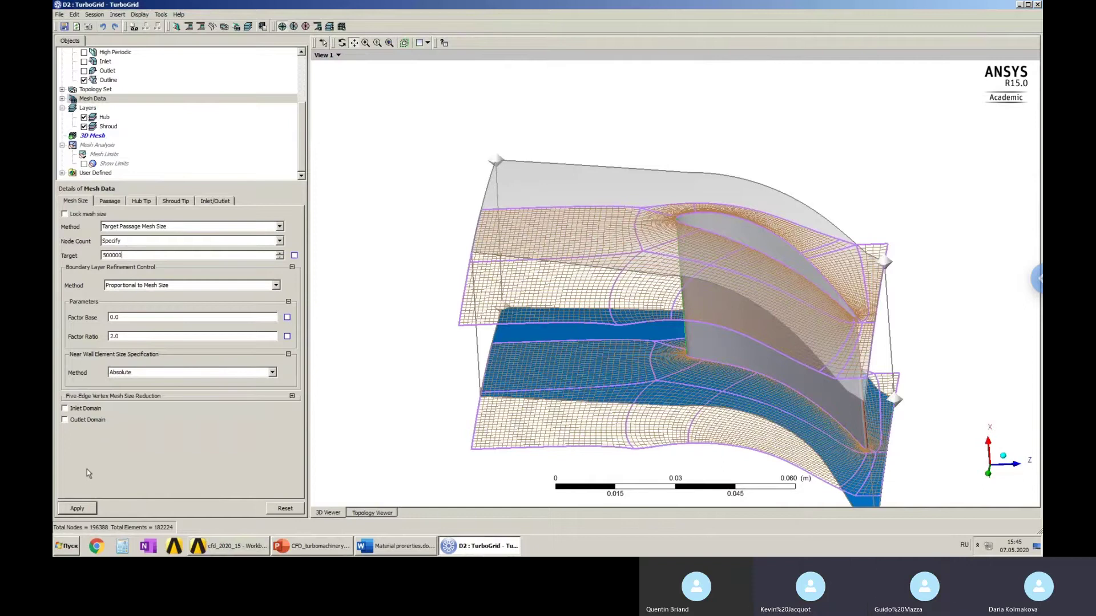
pyautogui.click(87, 513)
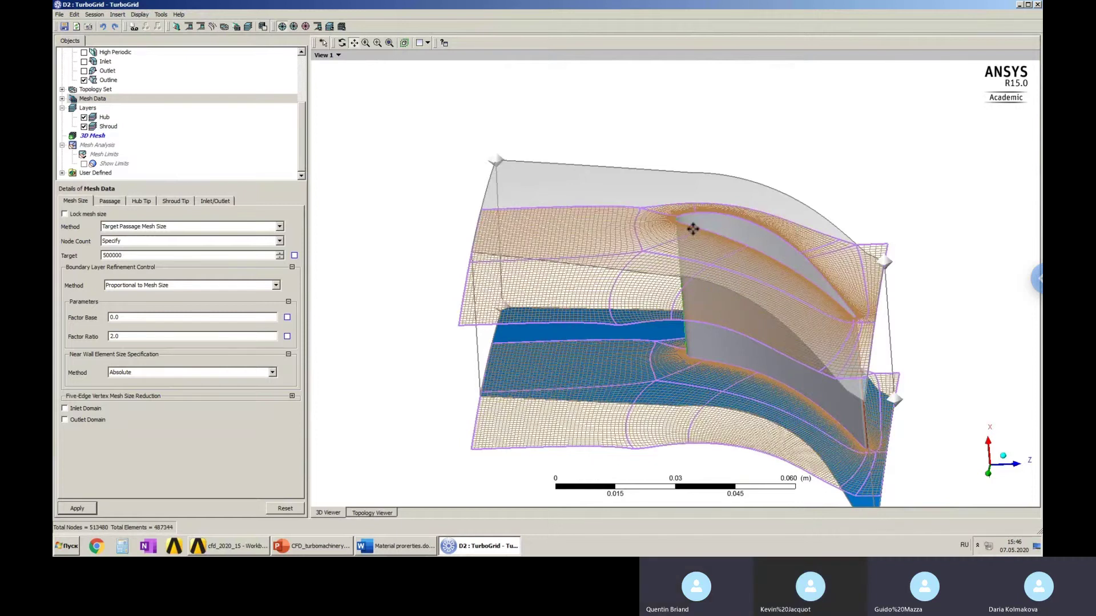
pyautogui.moveTo(680, 245); pyautogui.dragTo(661, 289, button='middle')
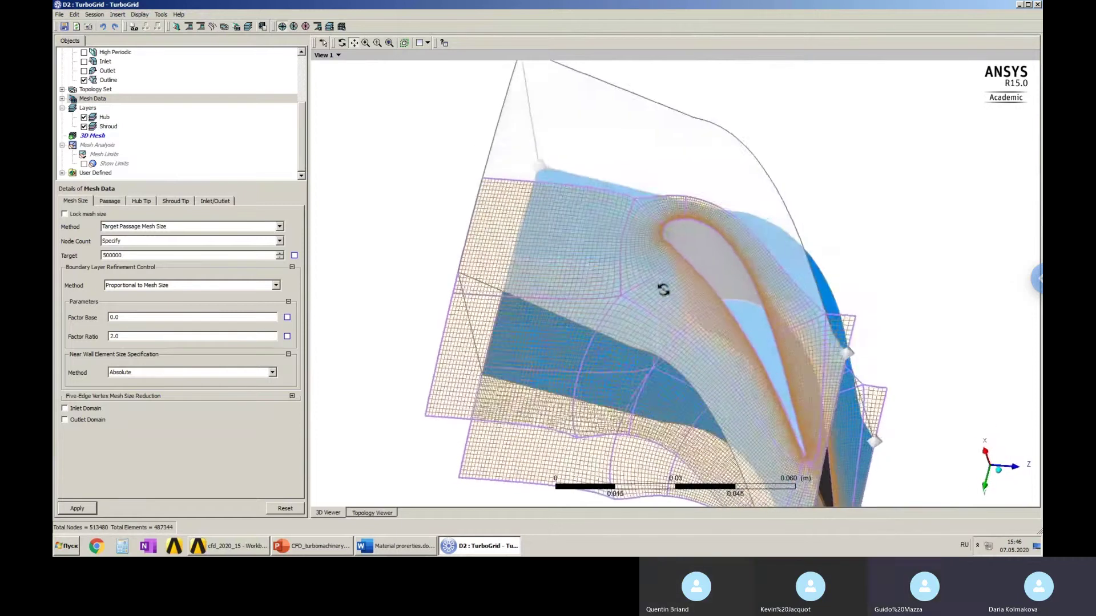
# Examine the refined hub and shroud layer mesh close up around the blade's leading edge and surfaces.
pyautogui.scroll(3, 748, 266)
pyautogui.scroll(5, 748, 266)
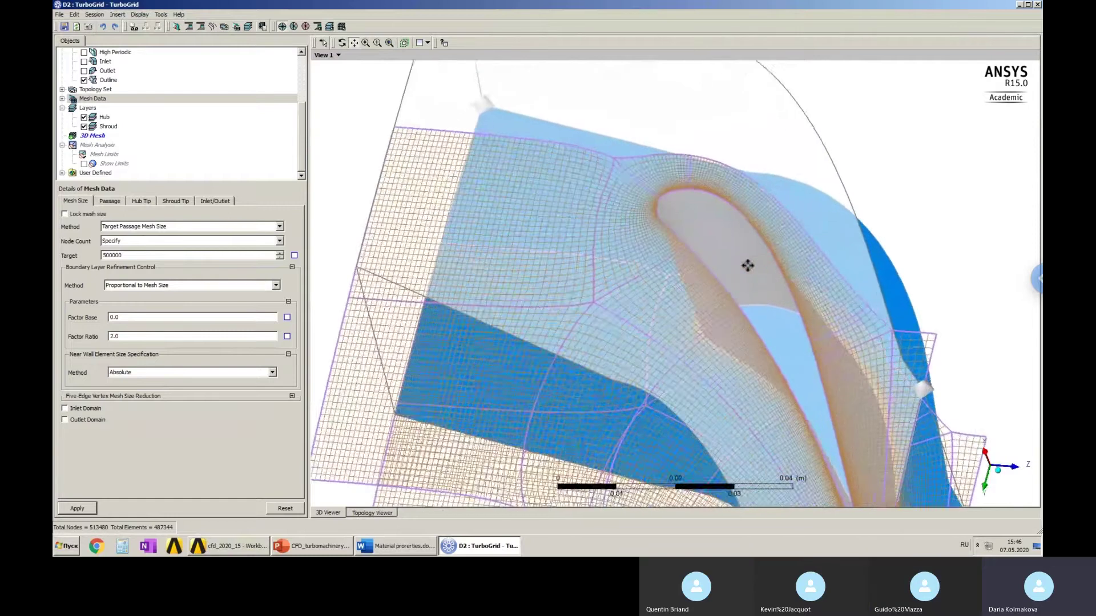
pyautogui.scroll(3, 756, 235)
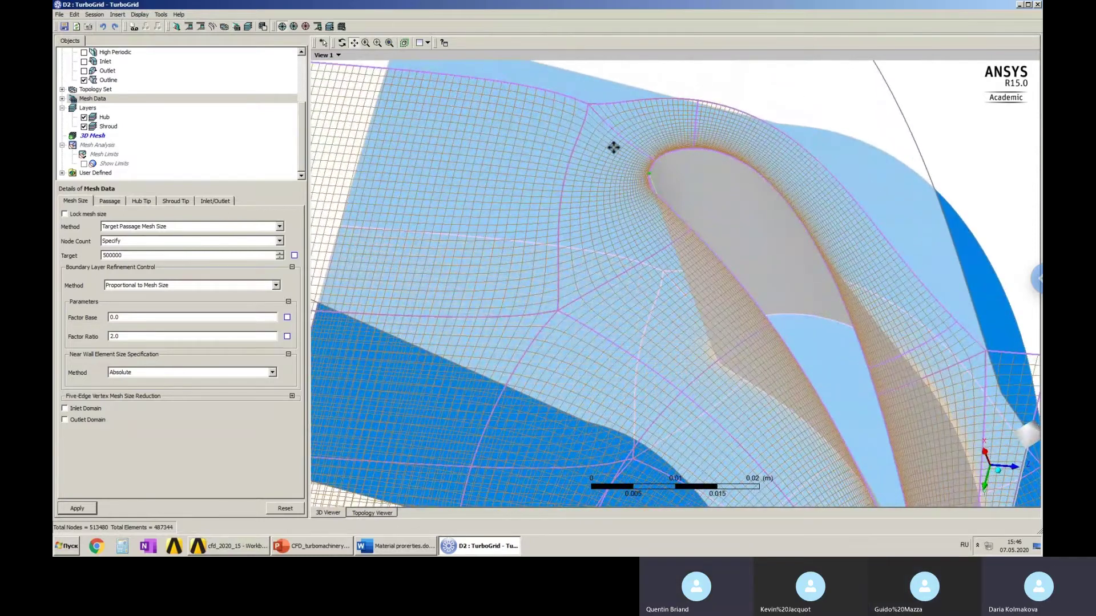
pyautogui.scroll(3, 673, 138)
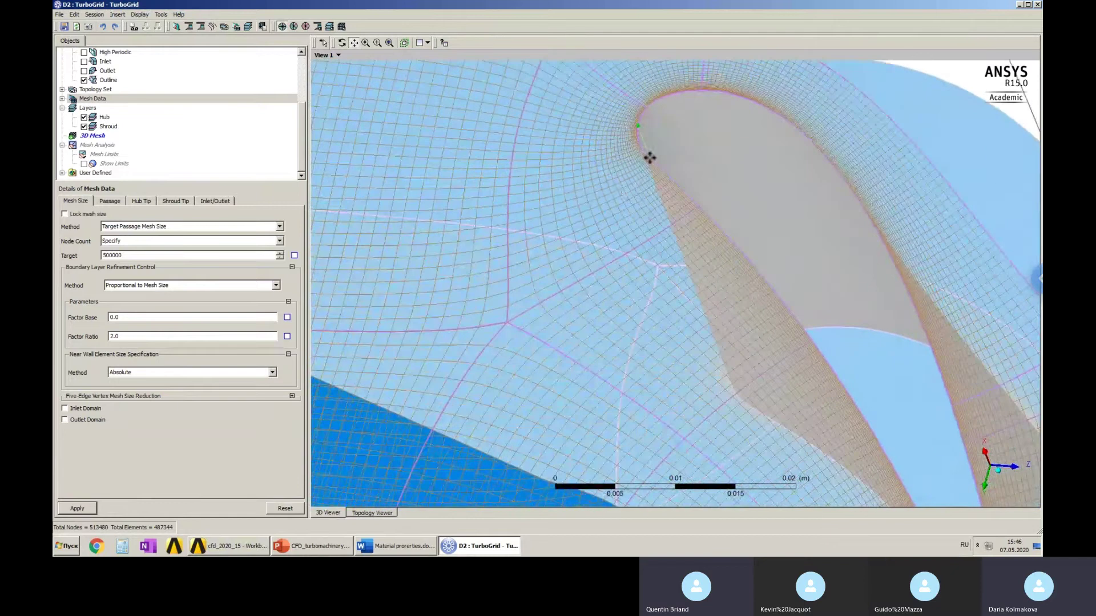
pyautogui.moveTo(617, 194); pyautogui.dragTo(599, 222)
pyautogui.scroll(2, 603, 145)
pyautogui.scroll(2, 633, 140)
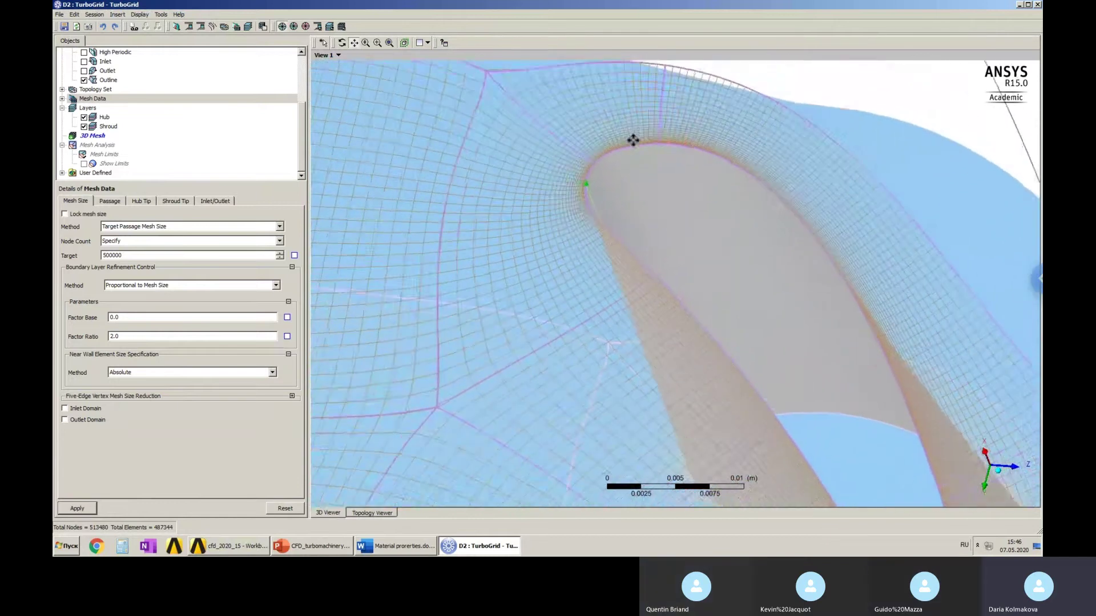
pyautogui.scroll(2, 717, 132)
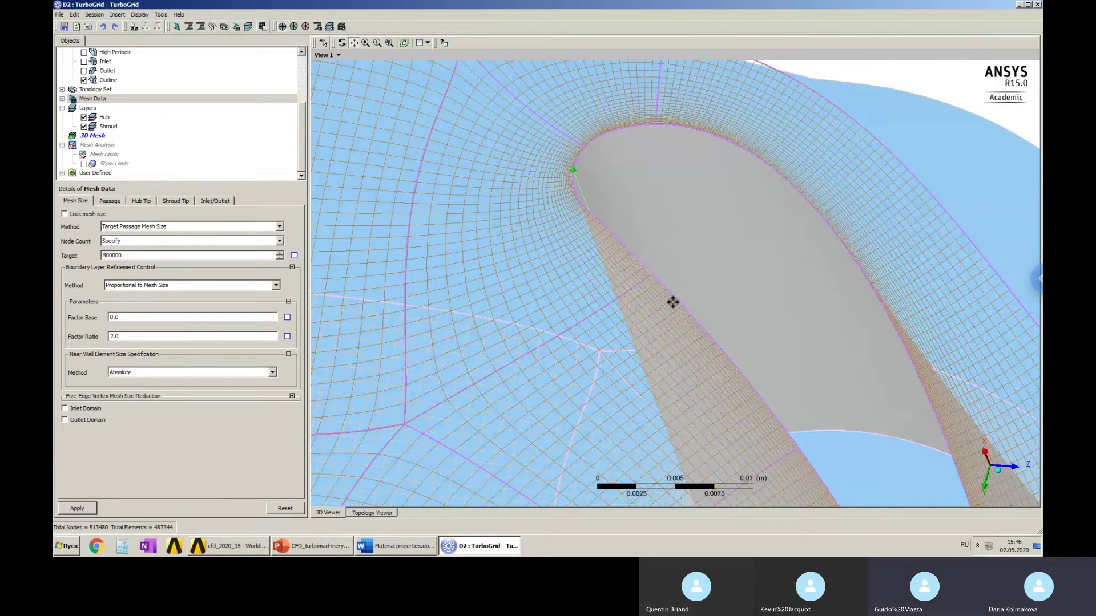
pyautogui.scroll(-3, 640, 272)
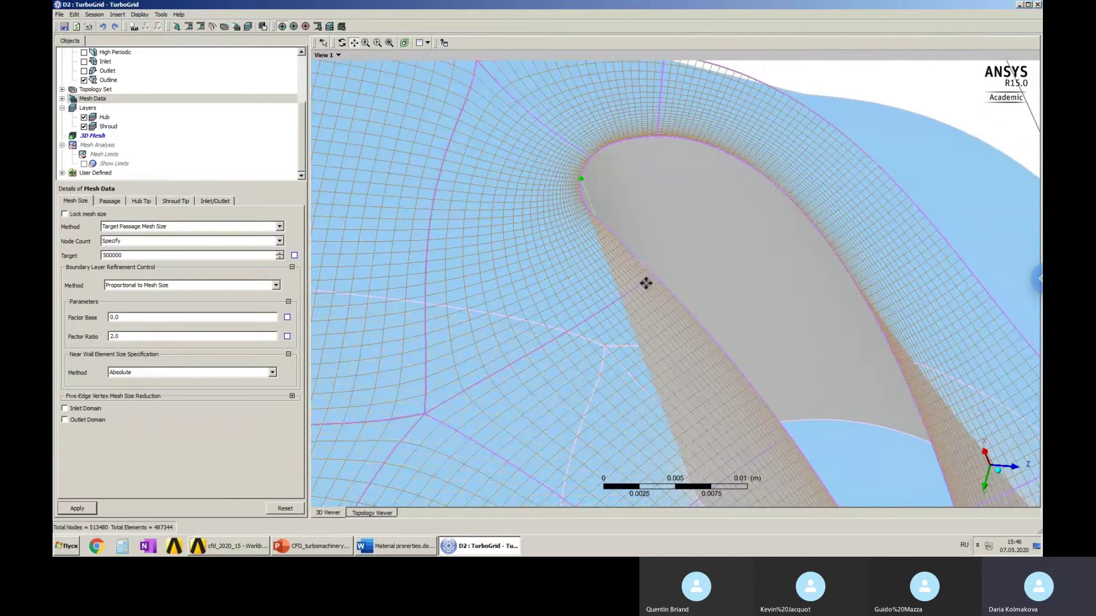
pyautogui.scroll(-2, 646, 262)
pyautogui.scroll(-4, 646, 262)
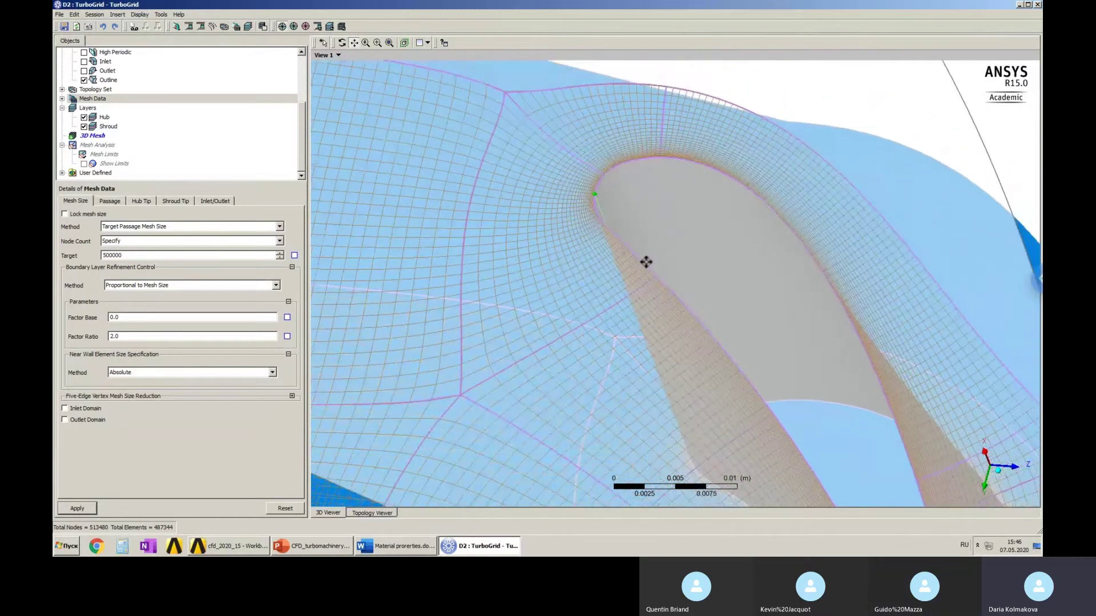
pyautogui.scroll(-3, 656, 246)
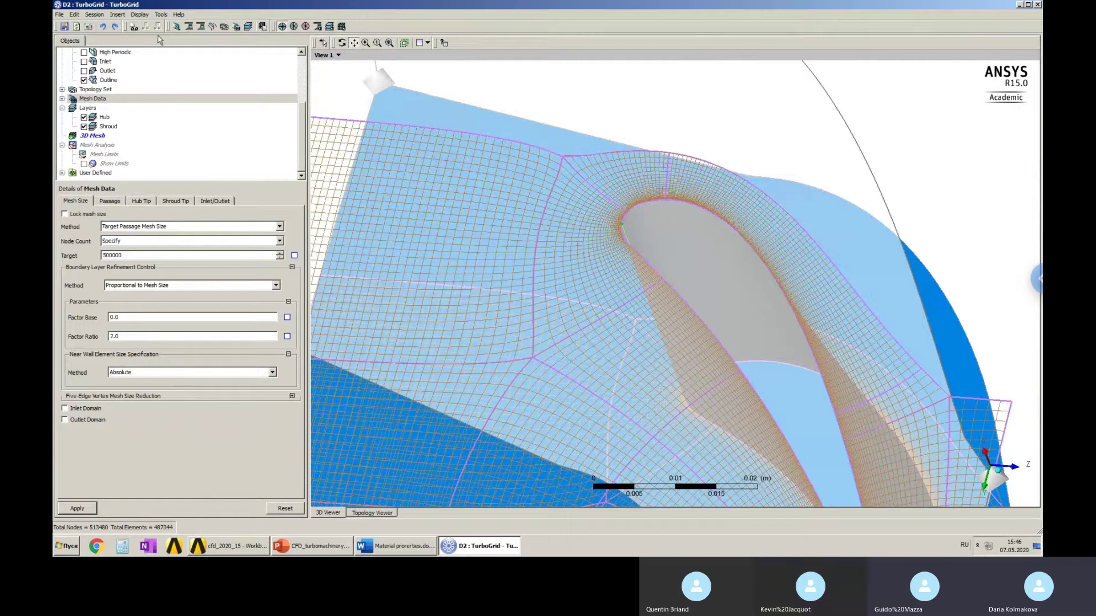
# Generate the 3D mesh and bring up the mesh statistics from Mesh Analysis.
pyautogui.click(263, 27)
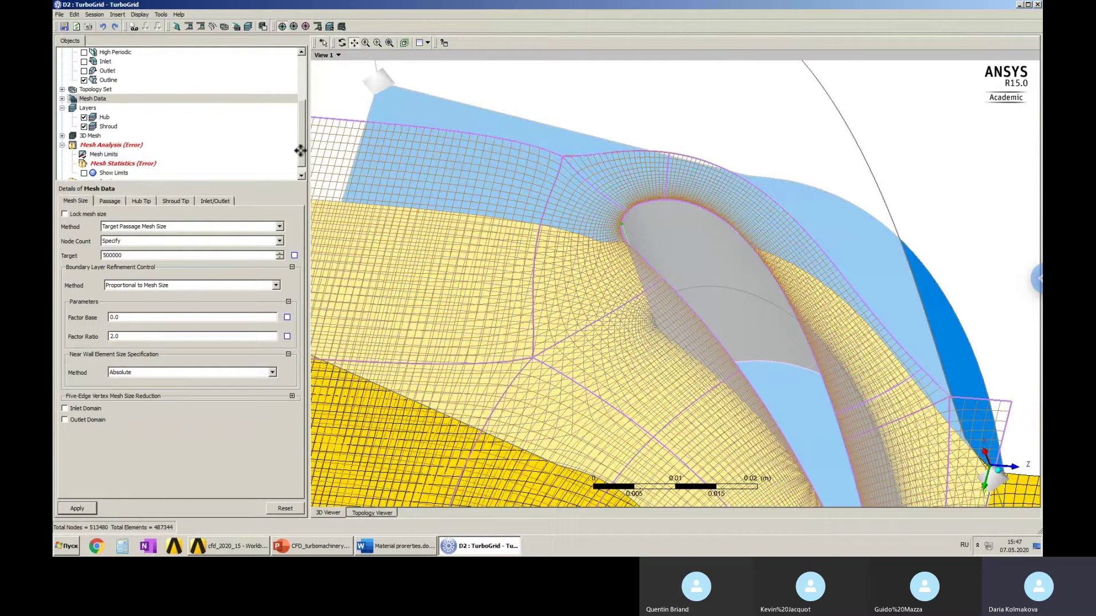
pyautogui.click(302, 175)
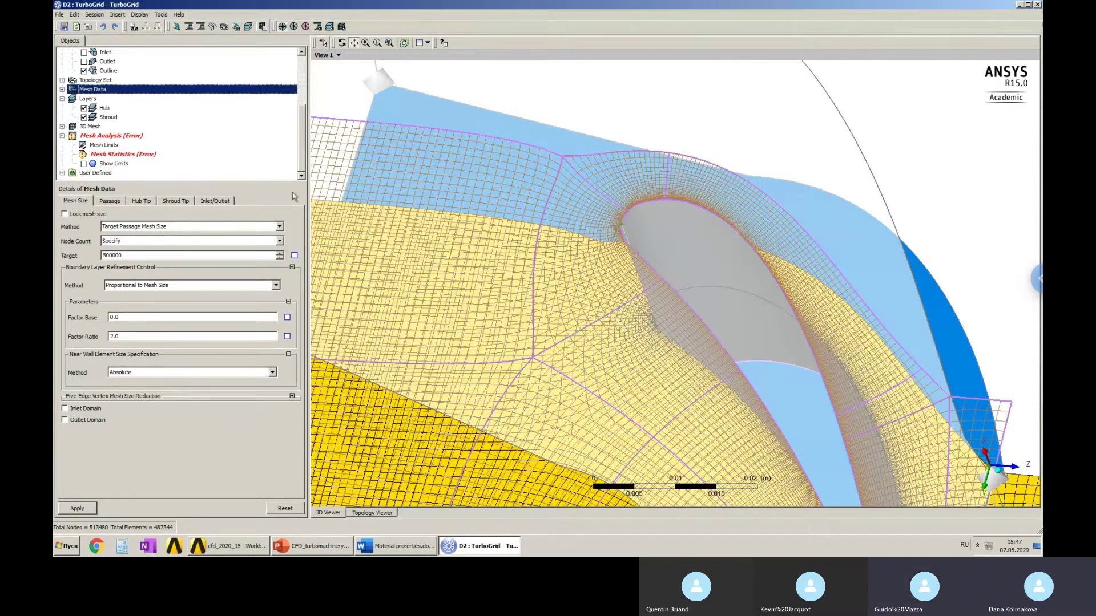
pyautogui.doubleClick(122, 137)
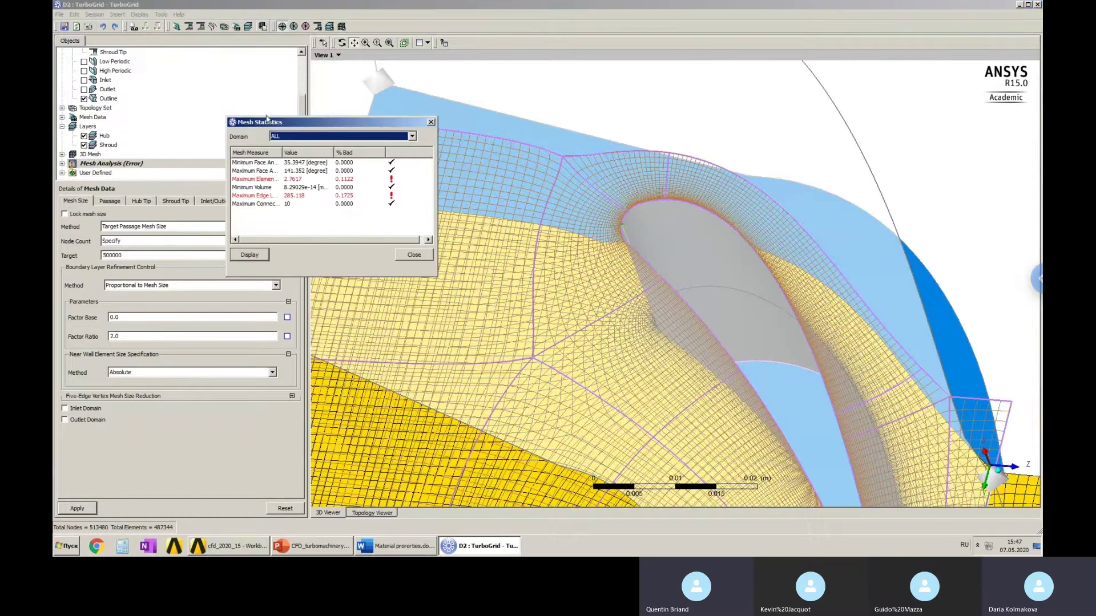
# Reposition the Mesh Statistics window beside the object tree and widen it and its Mesh Measure column to read the full names.
pyautogui.moveTo(273, 118); pyautogui.dragTo(323, 86)
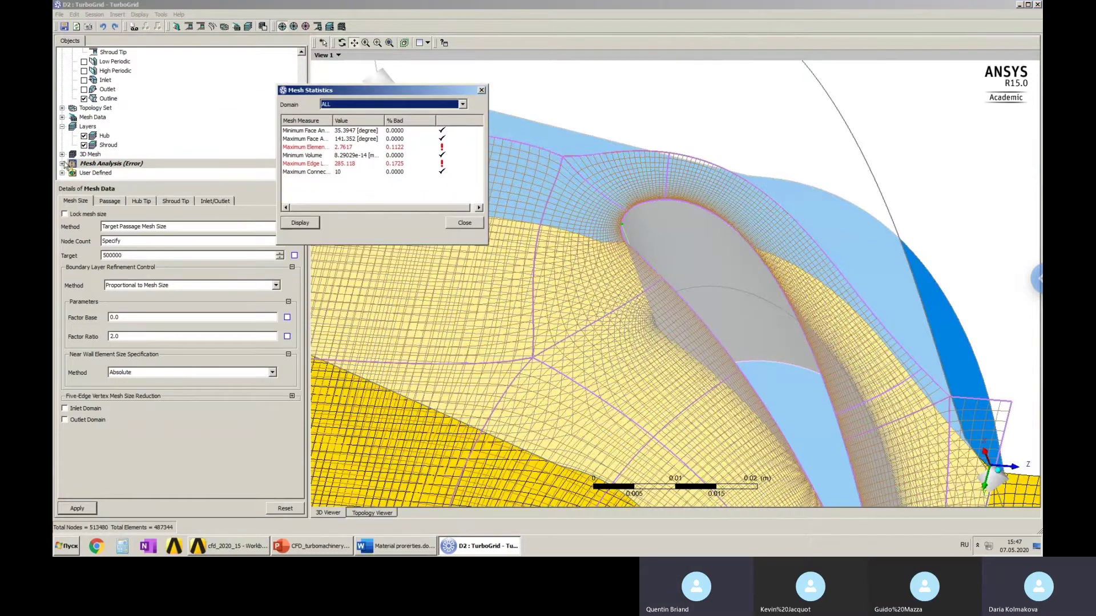
pyautogui.doubleClick(112, 164)
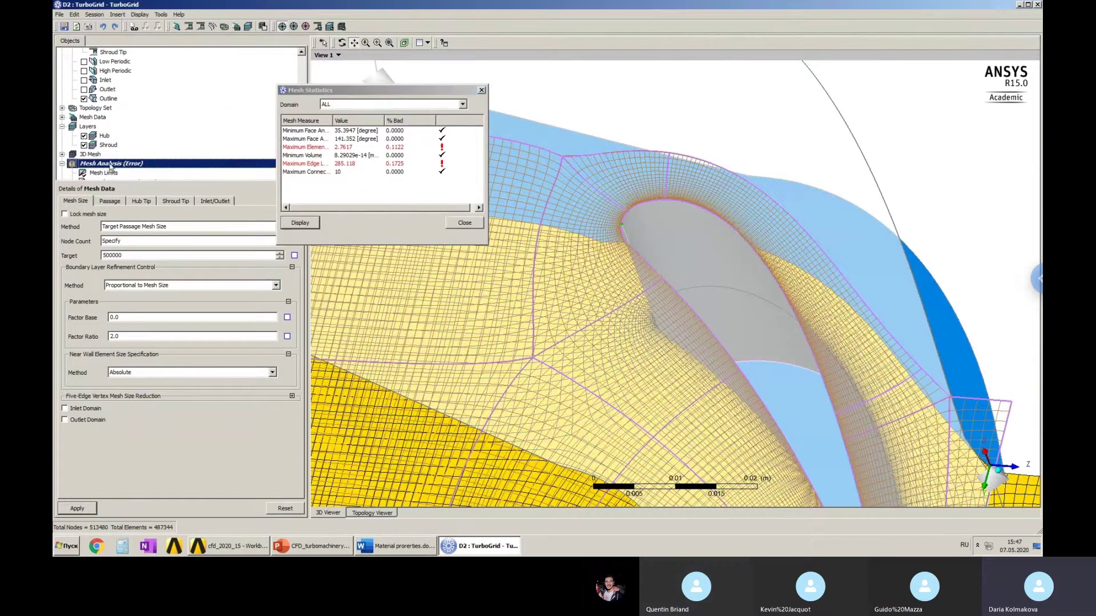
pyautogui.moveTo(291, 90); pyautogui.dragTo(212, 85)
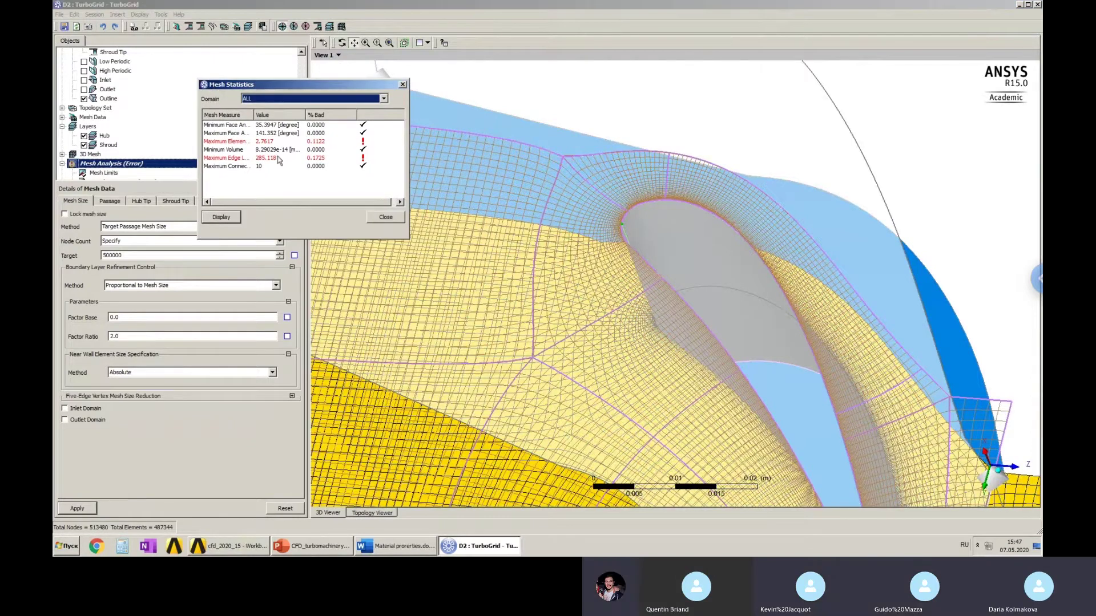
pyautogui.moveTo(255, 115); pyautogui.dragTo(294, 115)
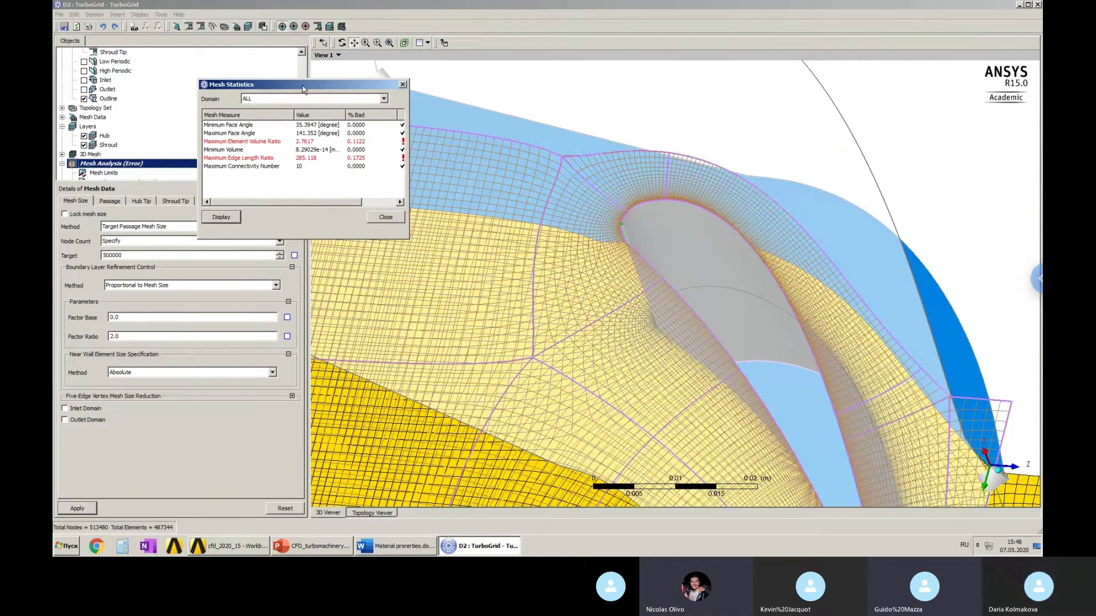
pyautogui.moveTo(302, 88); pyautogui.dragTo(294, 100)
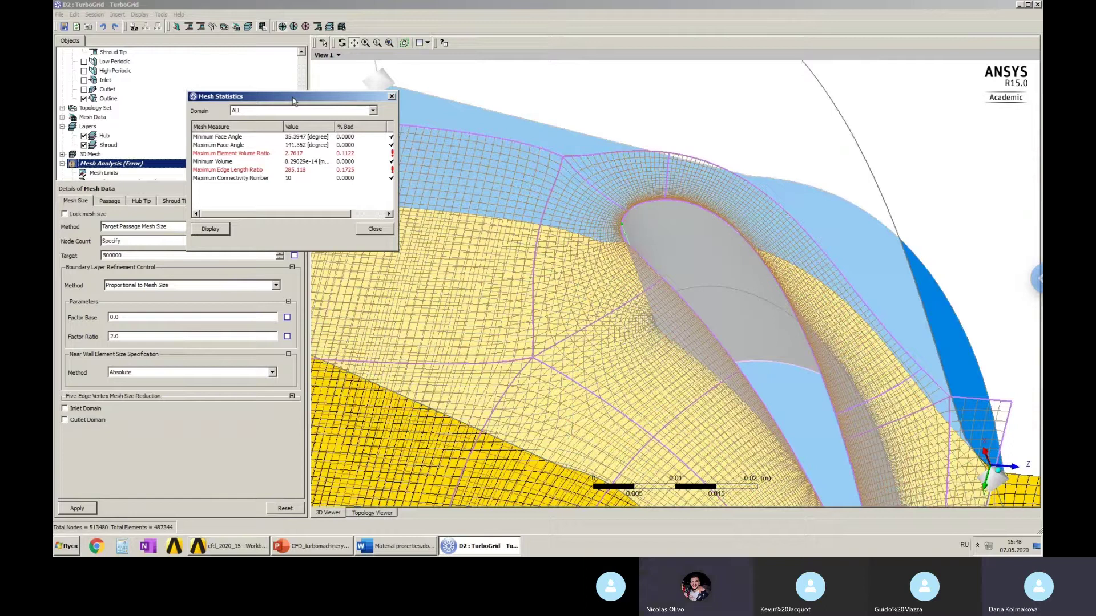
pyautogui.click(275, 51)
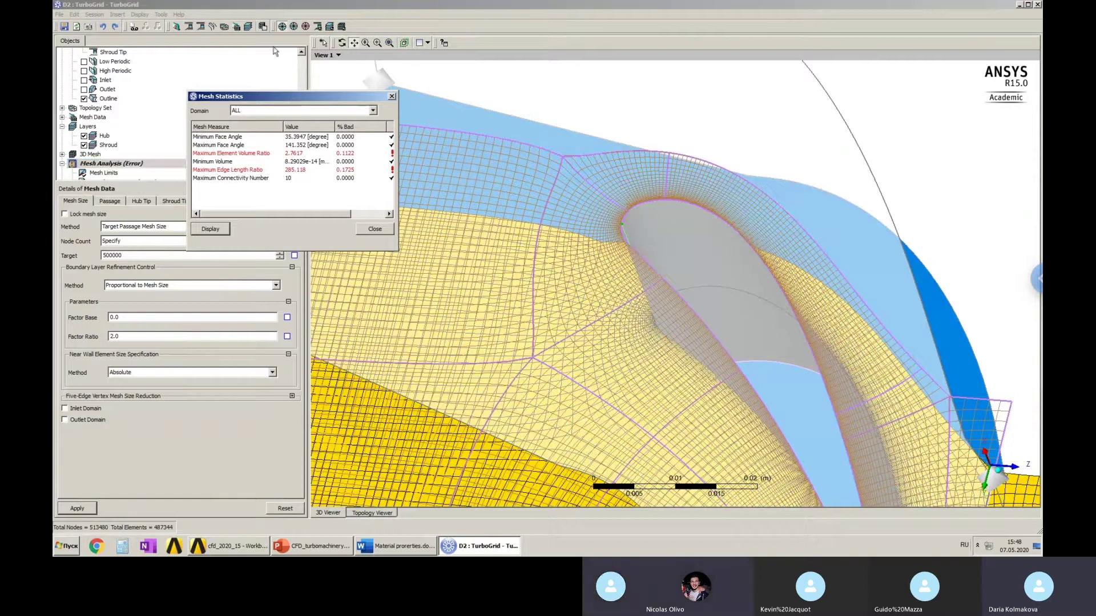
pyautogui.moveTo(279, 98); pyautogui.dragTo(289, 77)
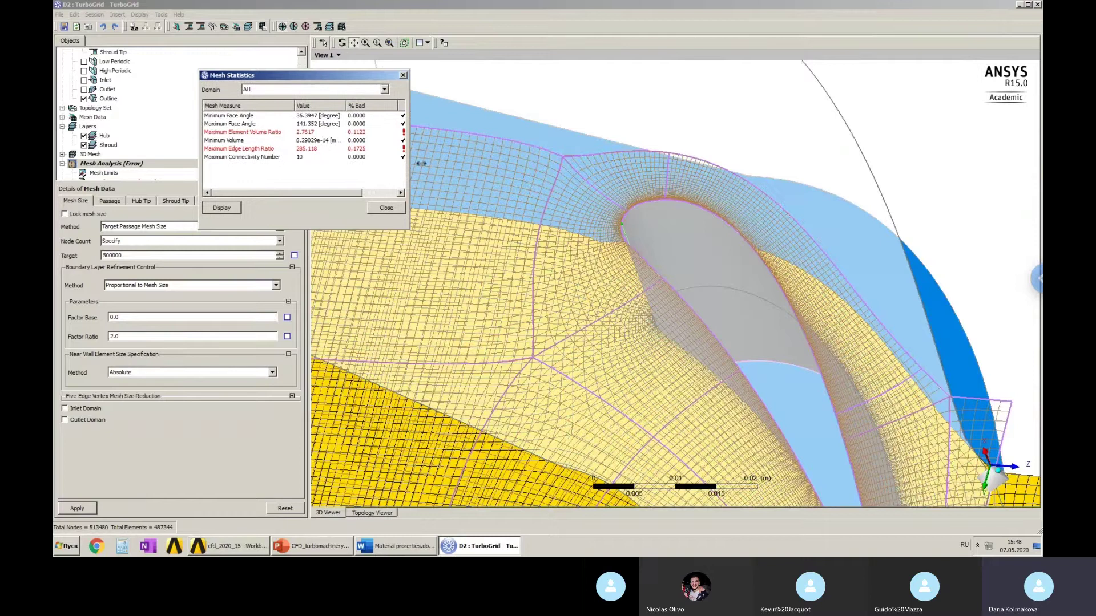
pyautogui.moveTo(410, 166); pyautogui.dragTo(440, 165)
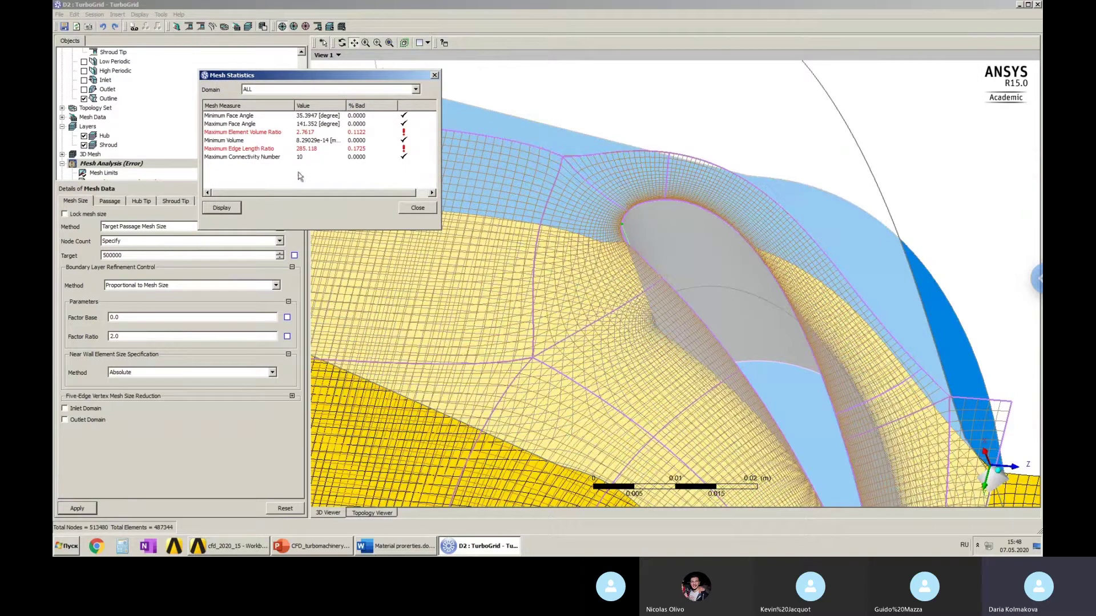
# Review the face angle, volume, element volume ratio, edge length ratio and connectivity measures in Mesh Statistics and close the window.
pyautogui.click(245, 133)
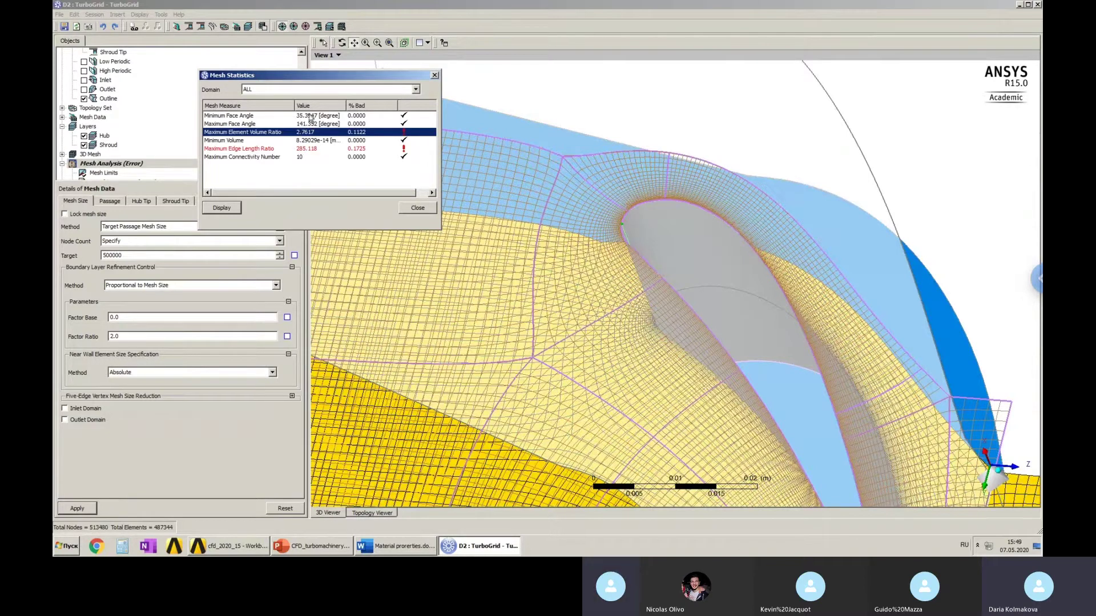
pyautogui.click(248, 116)
pyautogui.click(245, 124)
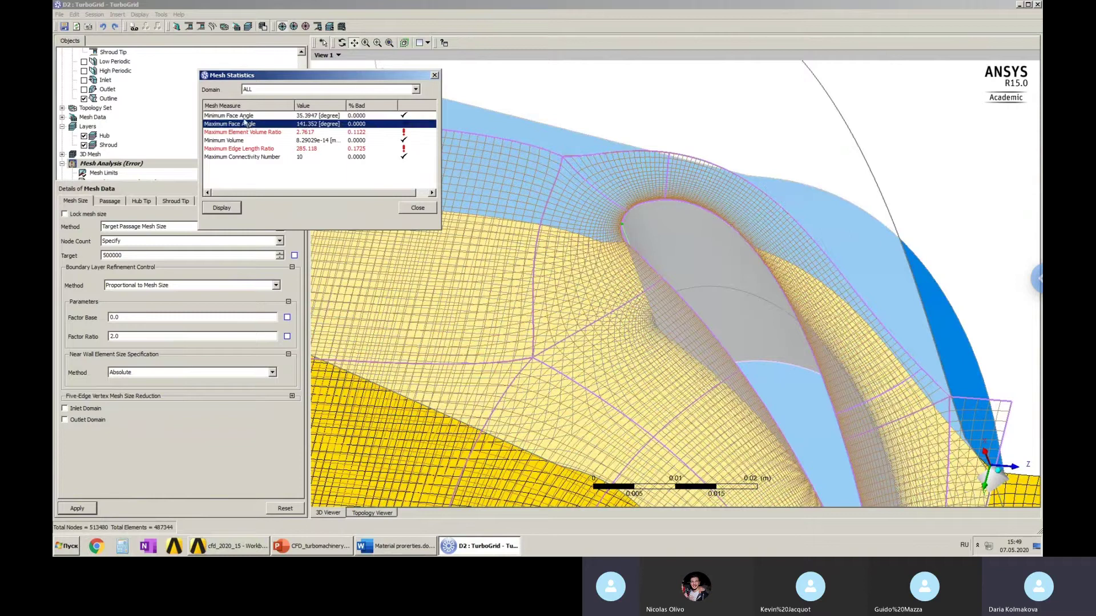
pyautogui.click(245, 116)
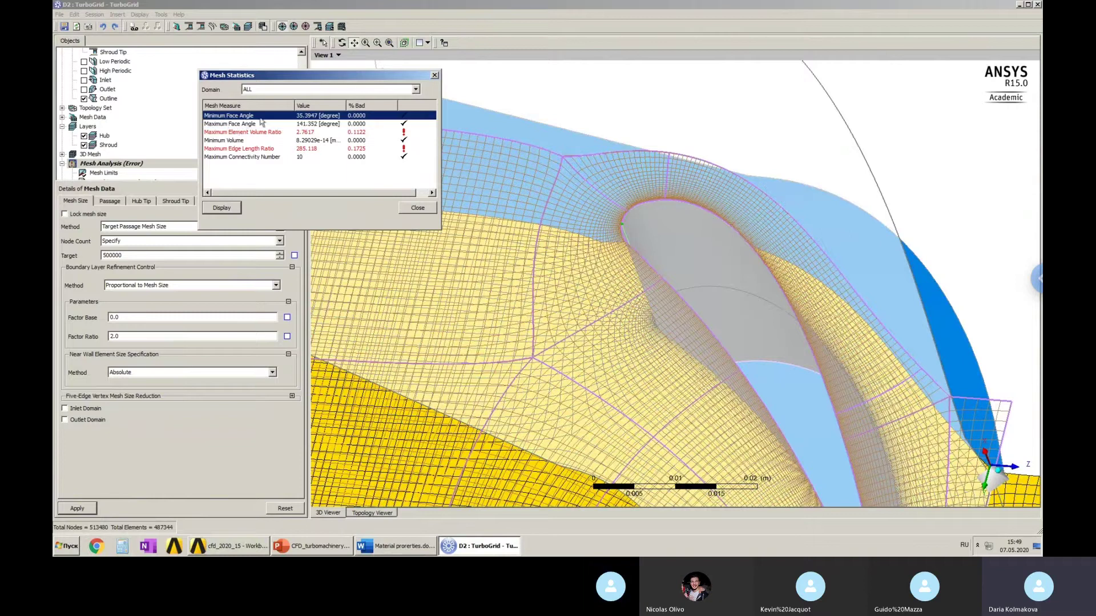
pyautogui.click(226, 141)
pyautogui.click(228, 157)
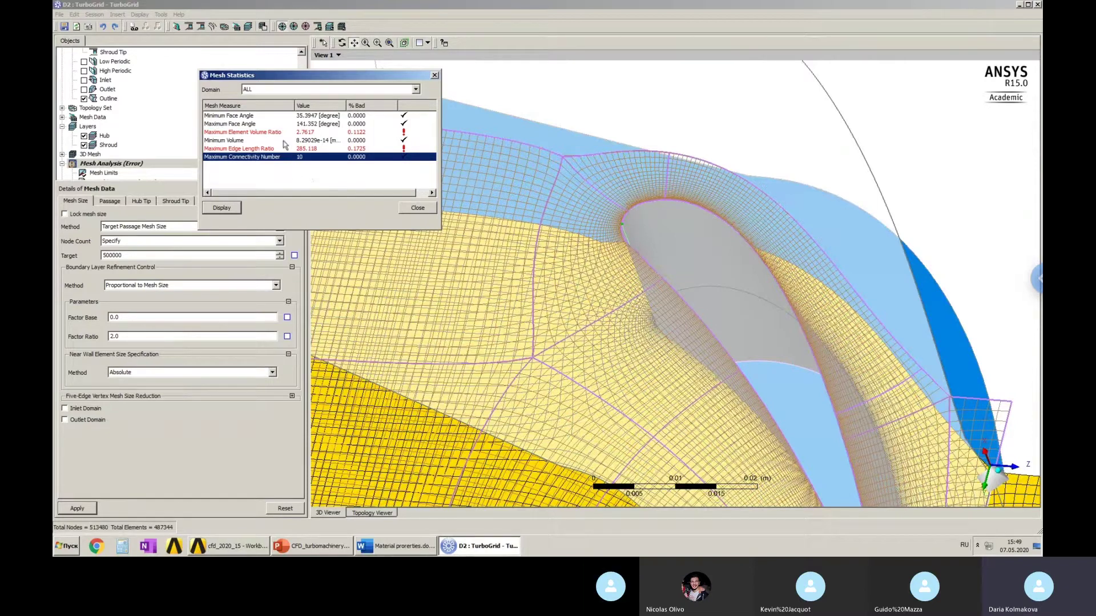
pyautogui.click(263, 133)
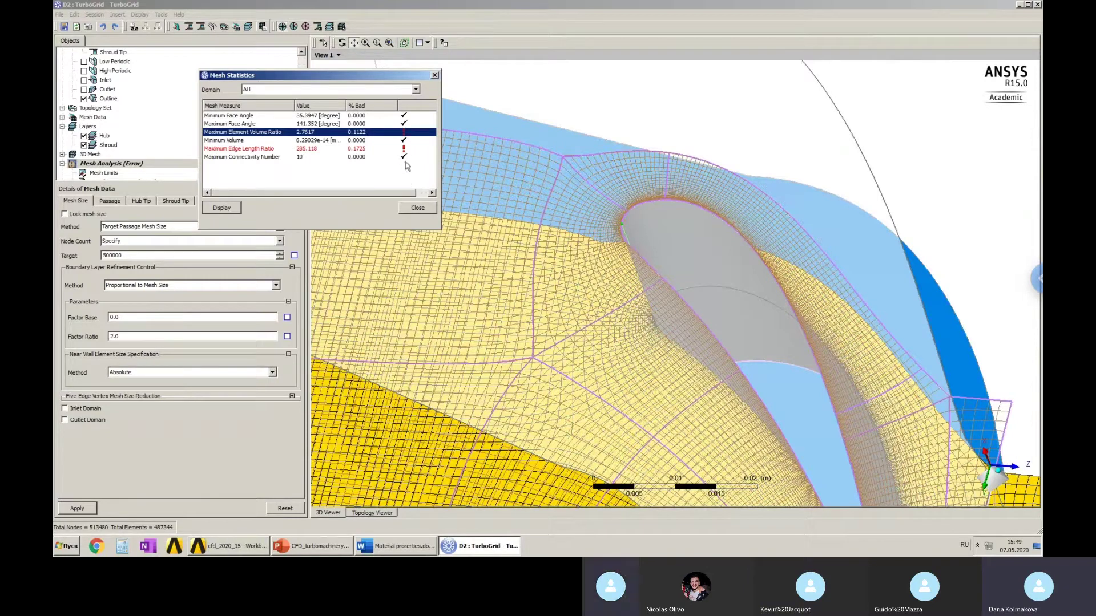
pyautogui.click(250, 159)
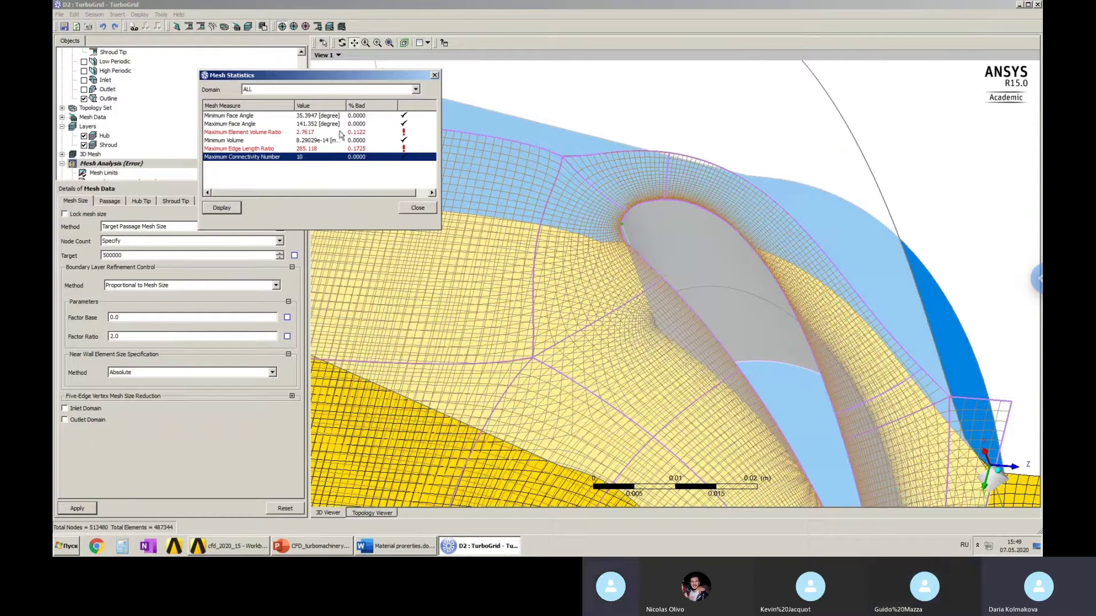
pyautogui.click(364, 133)
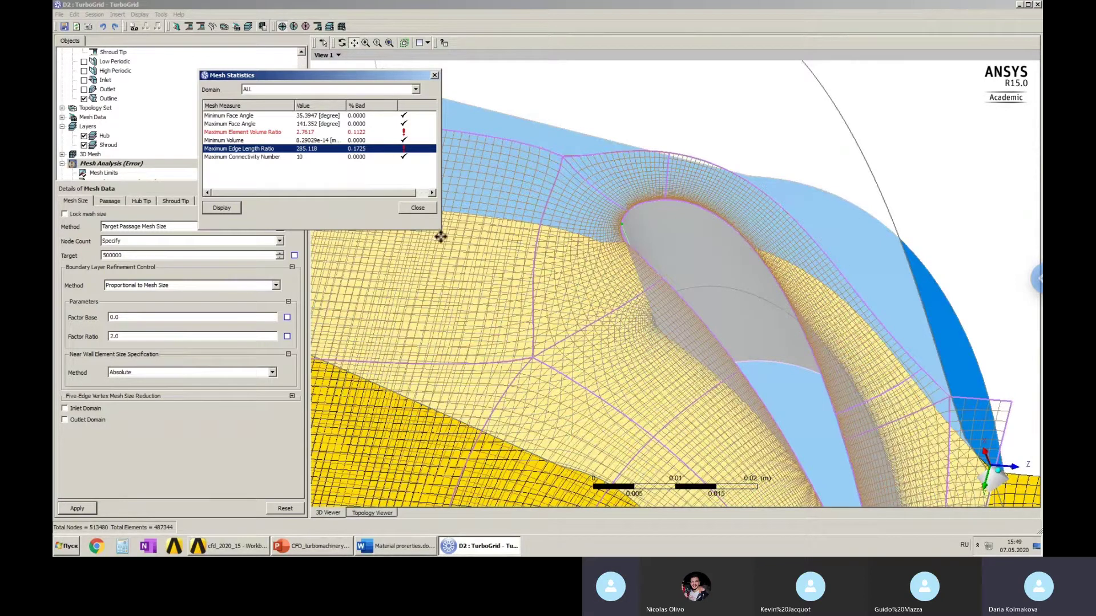
pyautogui.click(416, 209)
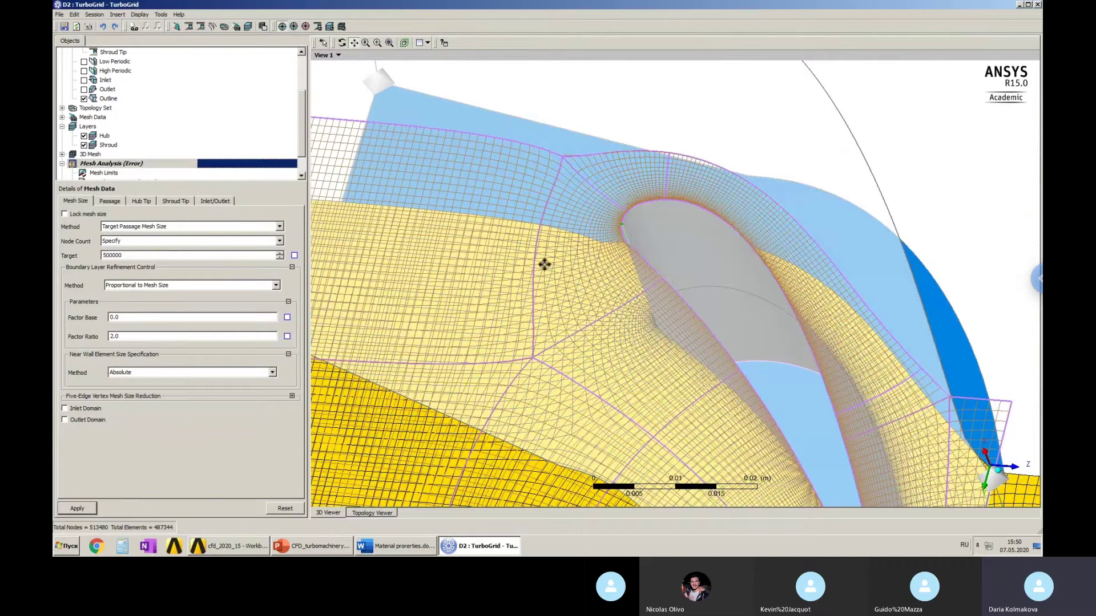
# Show the passage spanwise blade distribution parameters of Mesh Data and view the mesh layers from the side along the blade span.
pyautogui.click(110, 202)
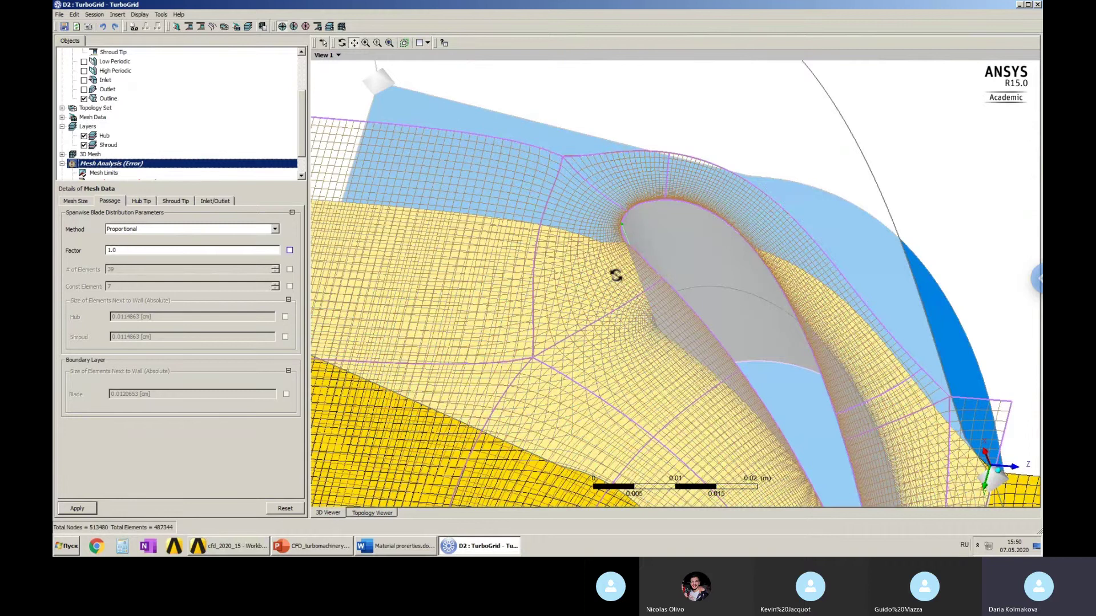
pyautogui.moveTo(618, 264); pyautogui.dragTo(640, 215)
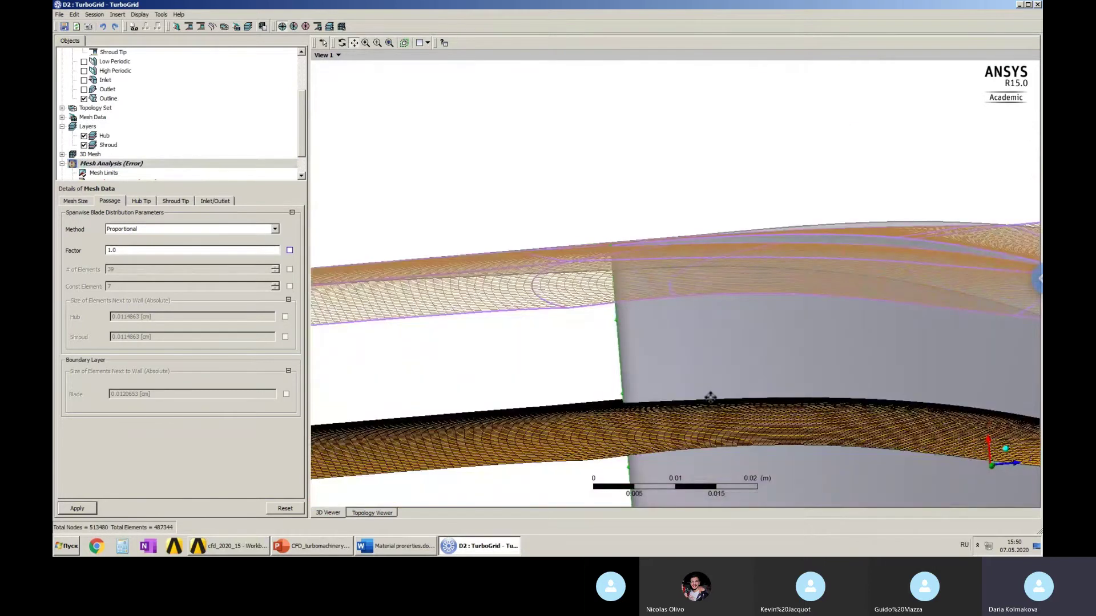
pyautogui.scroll(-3, 717, 310)
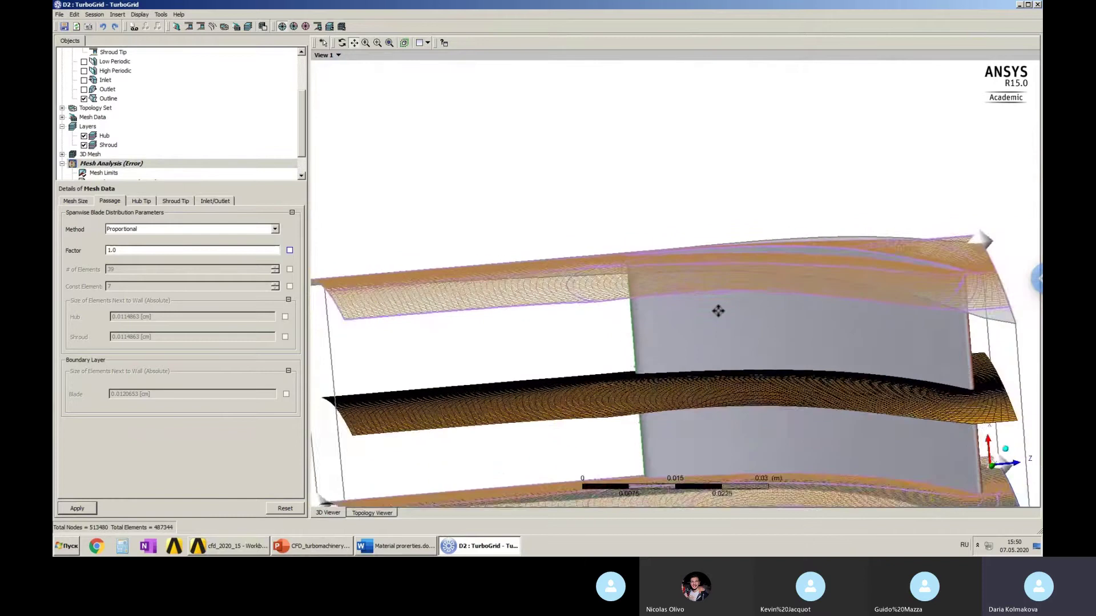
pyautogui.scroll(-1, 719, 311)
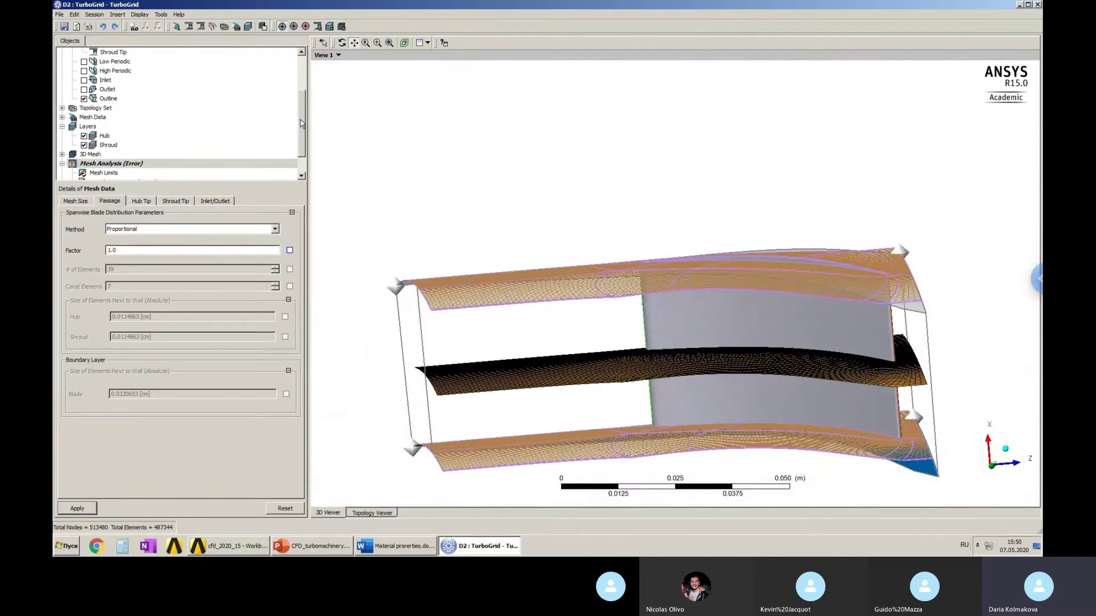
# Expand 3D Mesh in the object tree and turn on the visibility of the LOWBLADE surface.
pyautogui.scroll(-1, 303, 159)
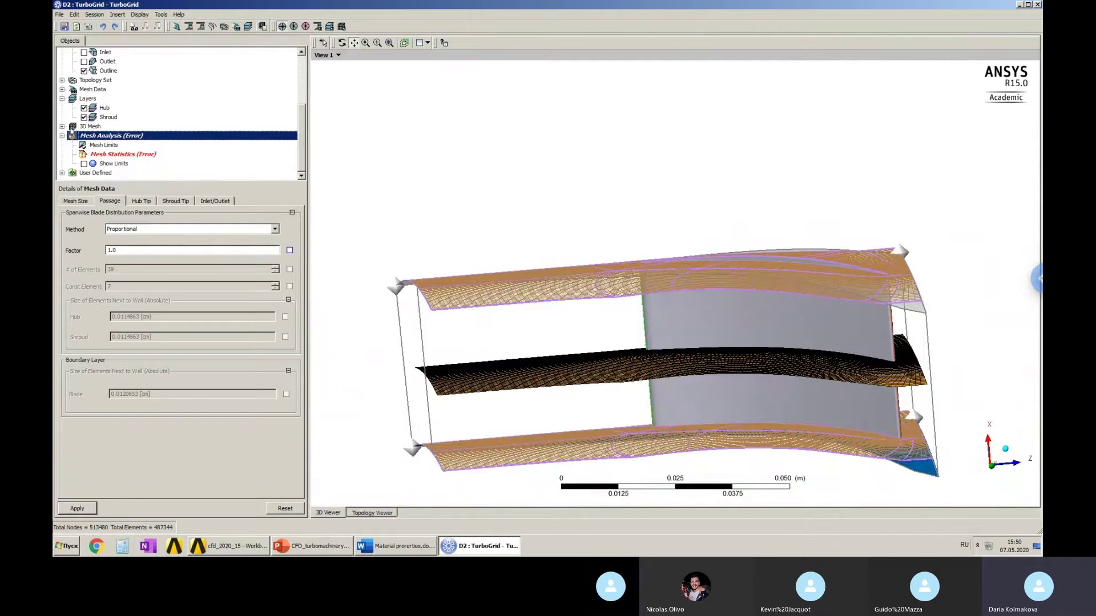
pyautogui.click(62, 126)
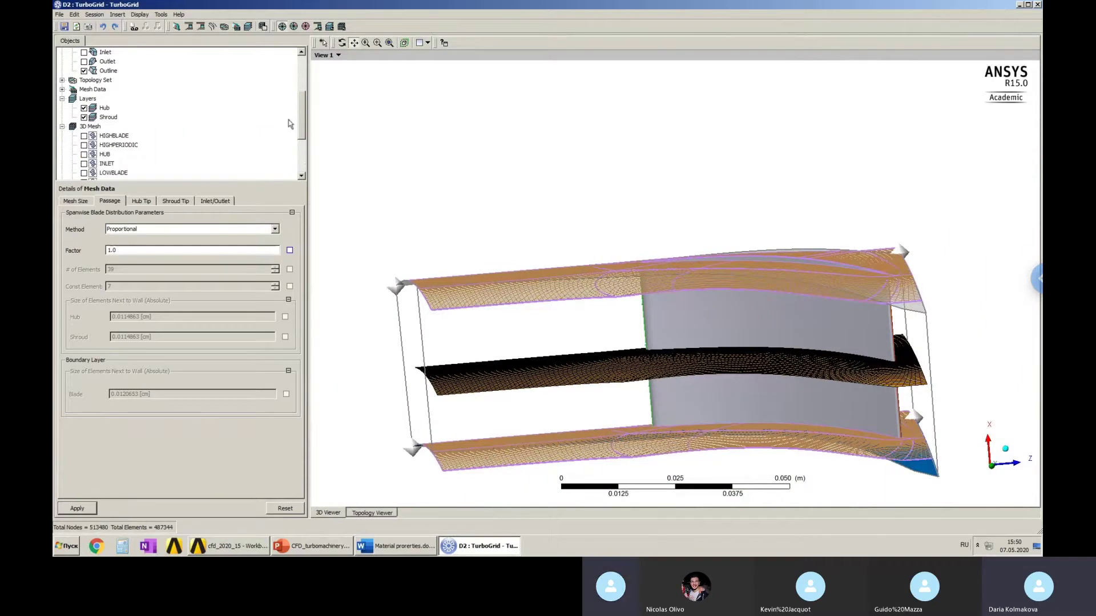
pyautogui.scroll(-3, 300, 132)
pyautogui.scroll(1, 147, 117)
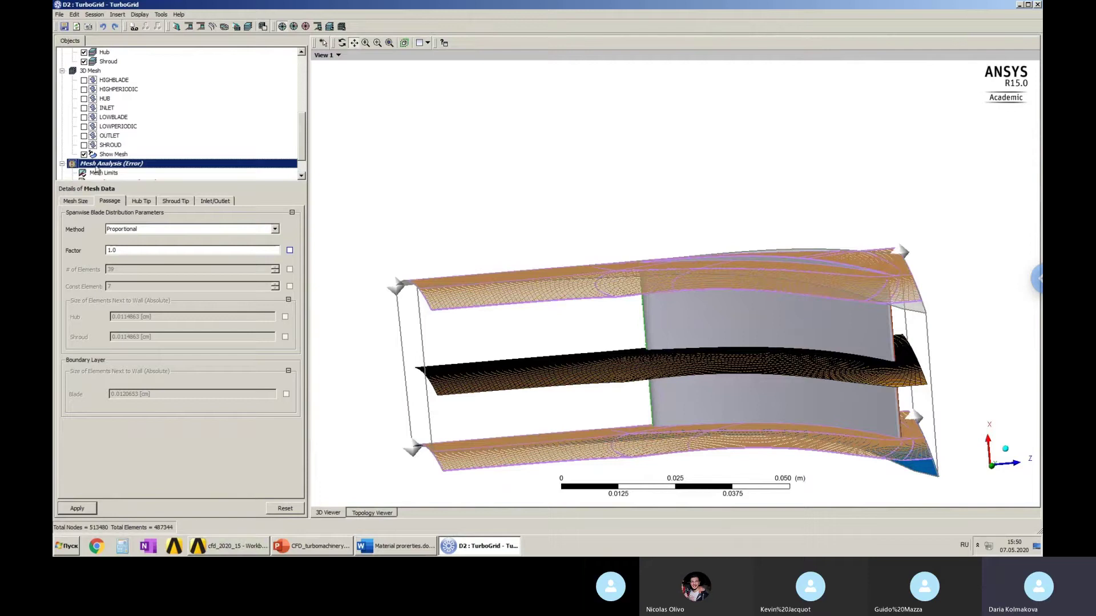
pyautogui.click(84, 118)
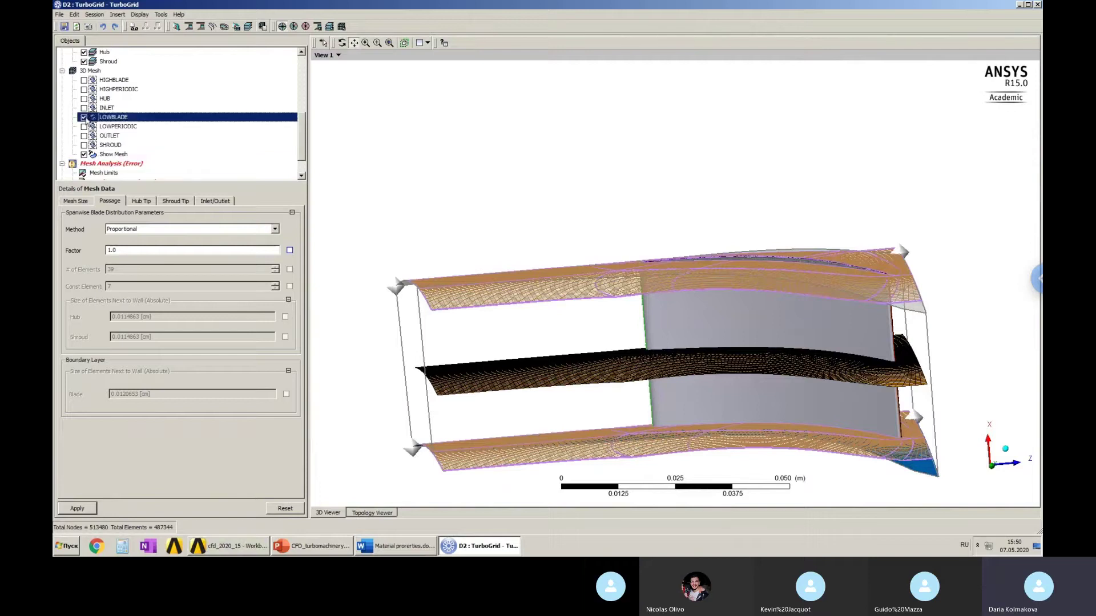
# Hide the LOWBLADE surface mesh, show HIGHBLADE, and briefly display the HIGHPERIODIC surface before hiding it again.
pyautogui.click(83, 118)
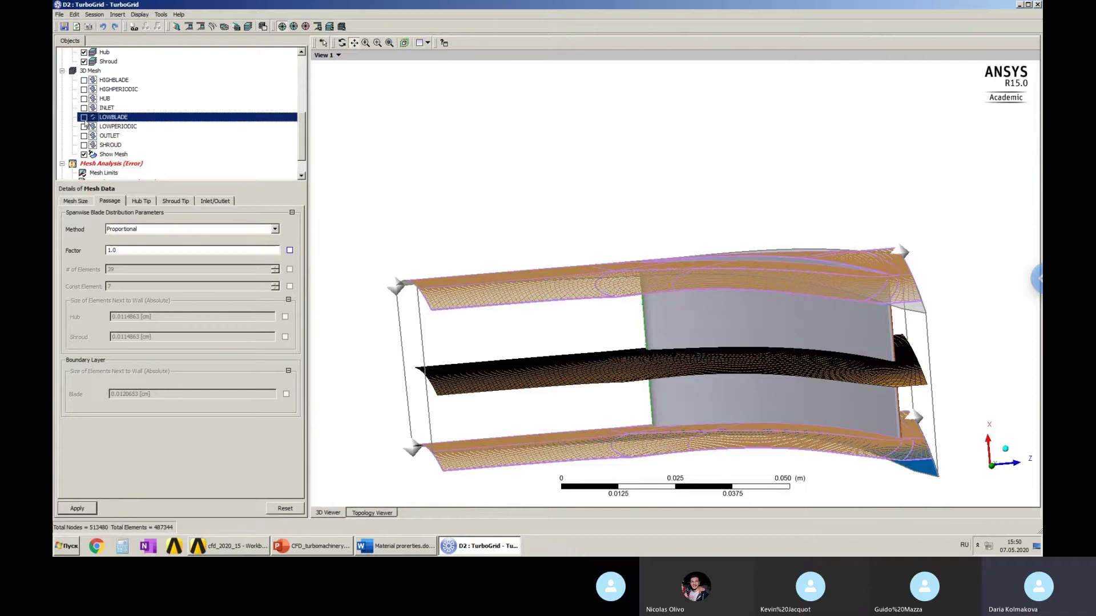
pyautogui.click(84, 80)
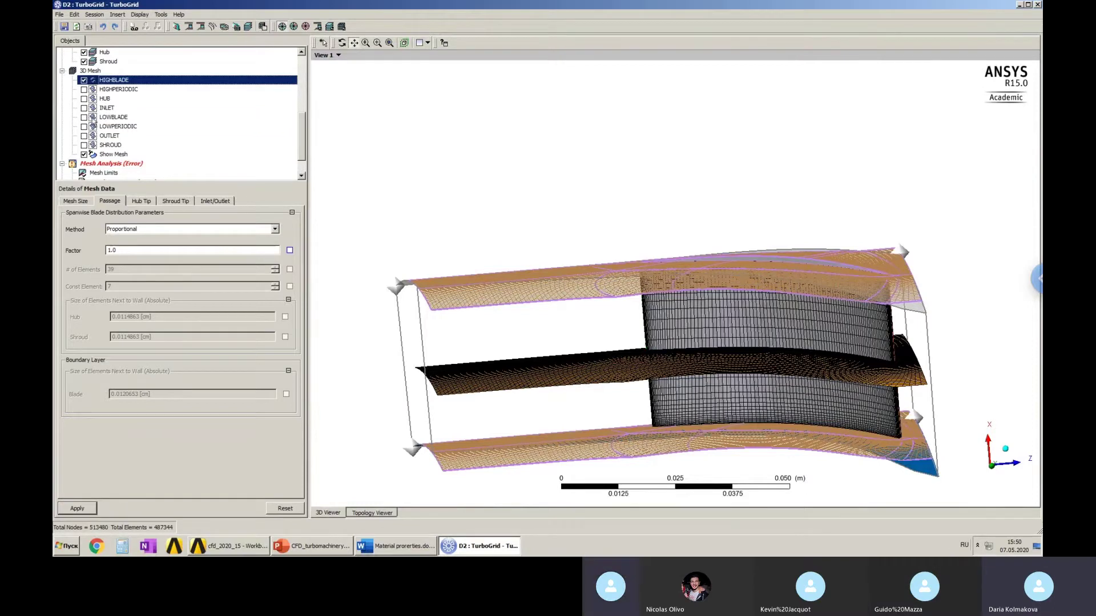
pyautogui.click(84, 89)
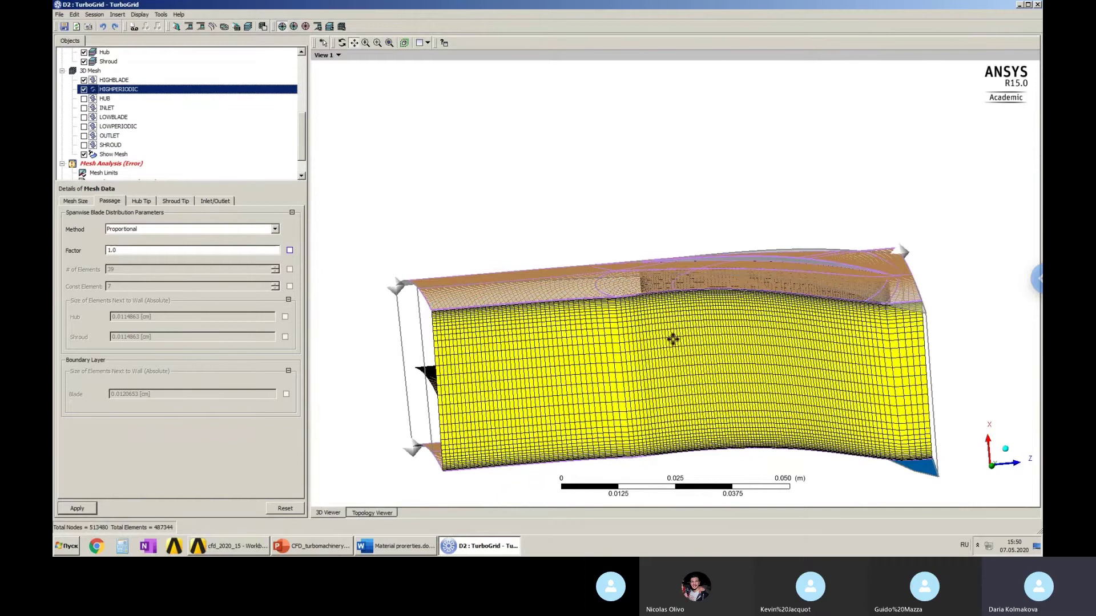
pyautogui.click(84, 90)
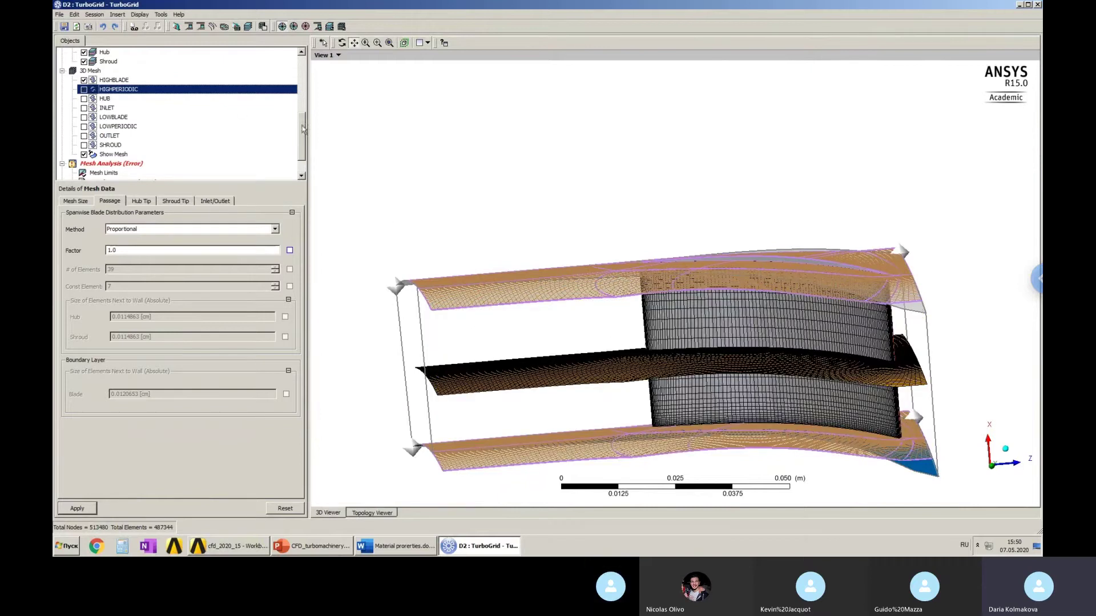
# Hide the Hub and Shroud layers and inspect the HIGHBLADE surface mesh up close along the span.
pyautogui.scroll(2, 300, 110)
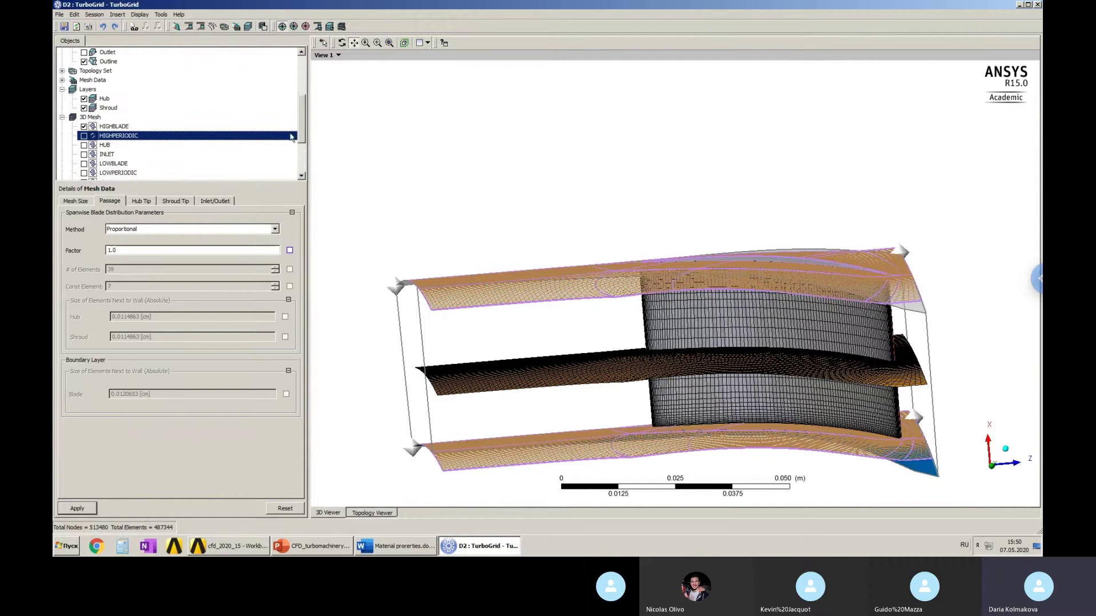
pyautogui.click(84, 99)
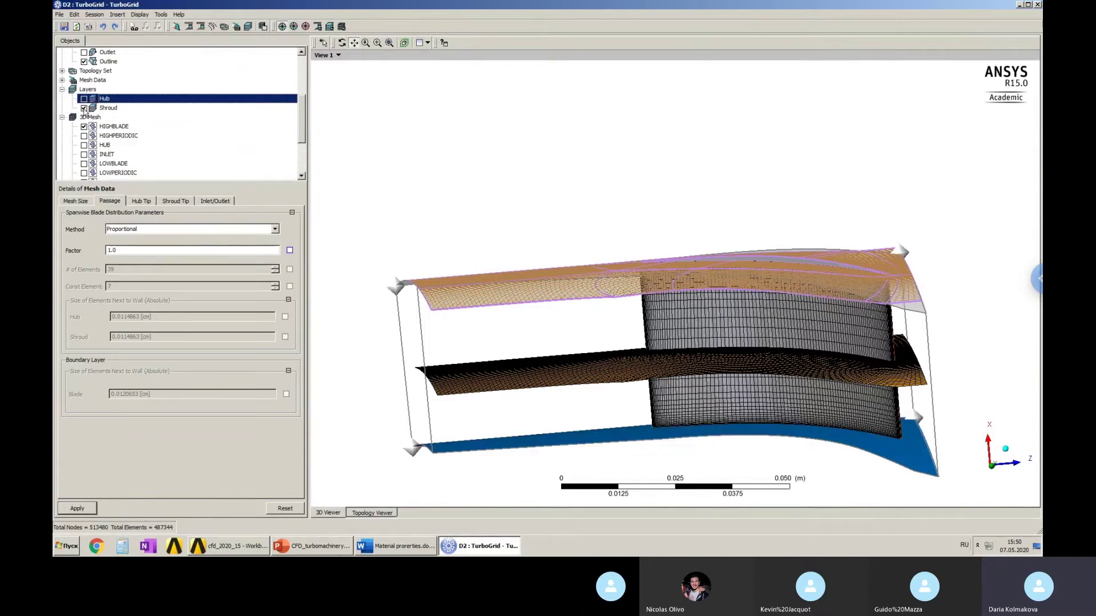
pyautogui.click(84, 108)
pyautogui.scroll(-3, 97, 129)
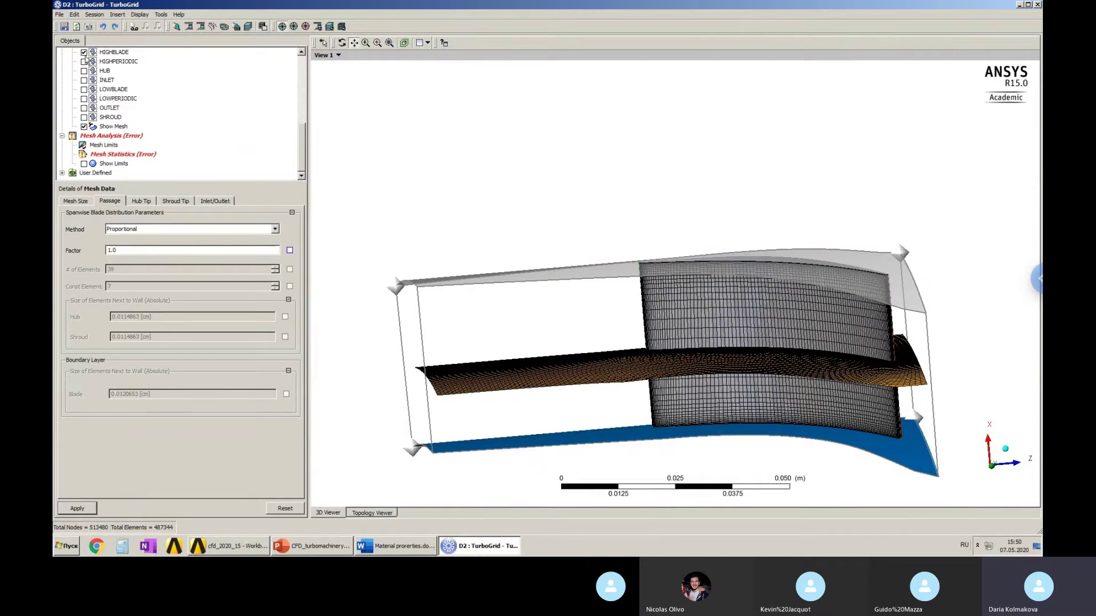
pyautogui.scroll(2, 88, 57)
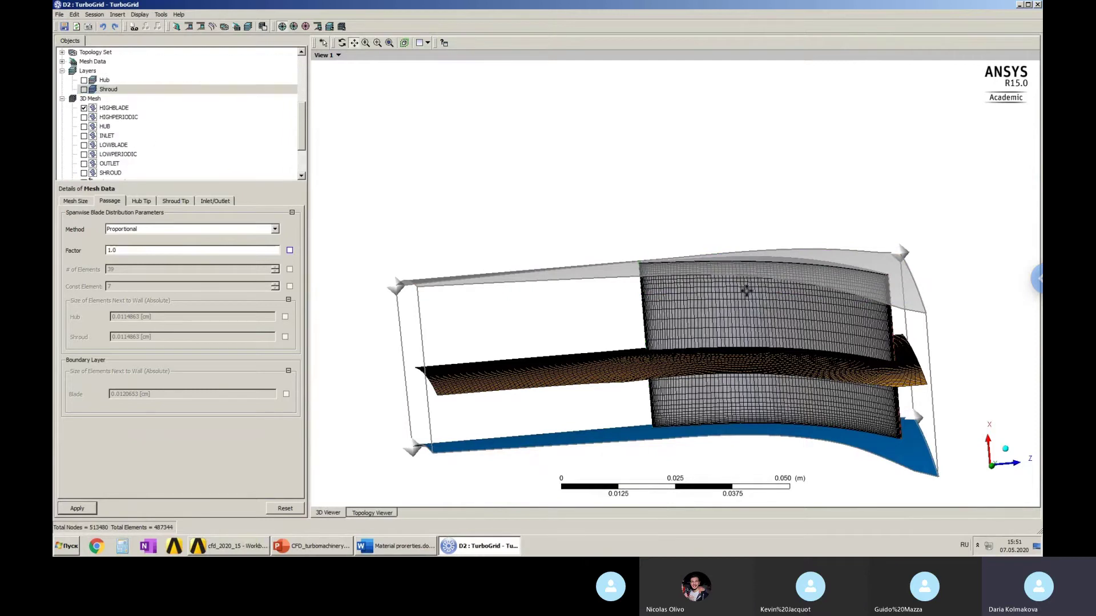
pyautogui.scroll(5, 746, 291)
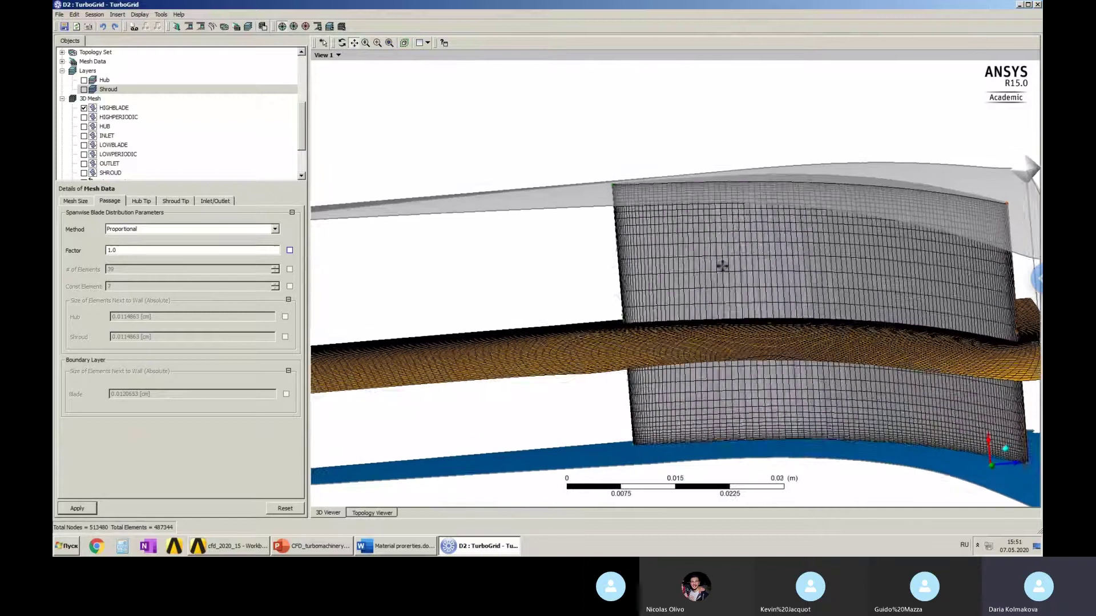
pyautogui.scroll(3, 722, 265)
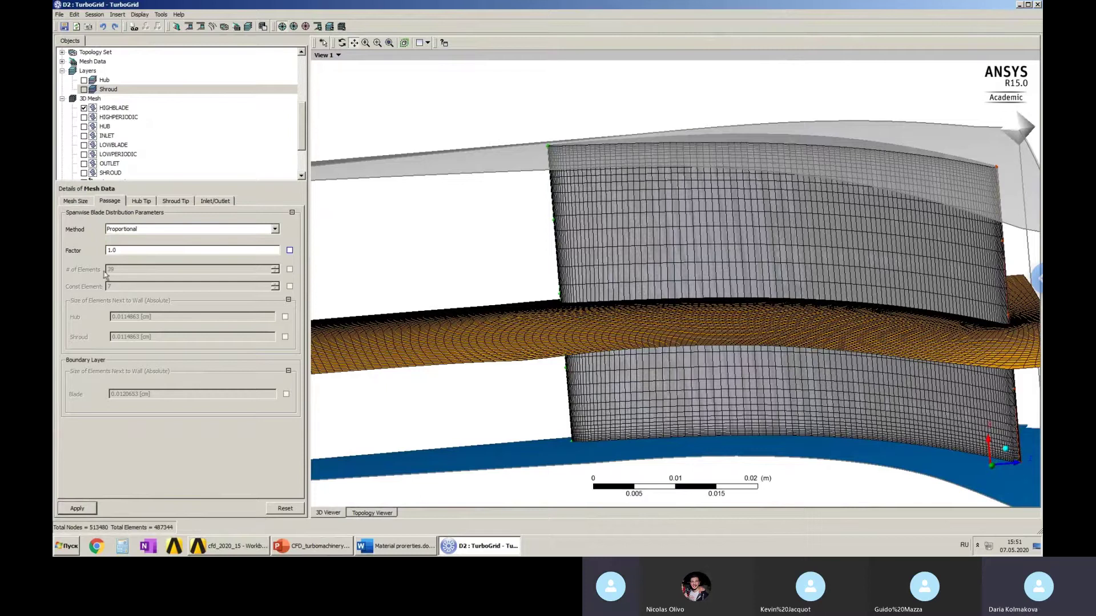
# Set the proportional spanwise blade distribution factor to 1.29 and apply it to the Mesh Data.
pyautogui.click(108, 253)
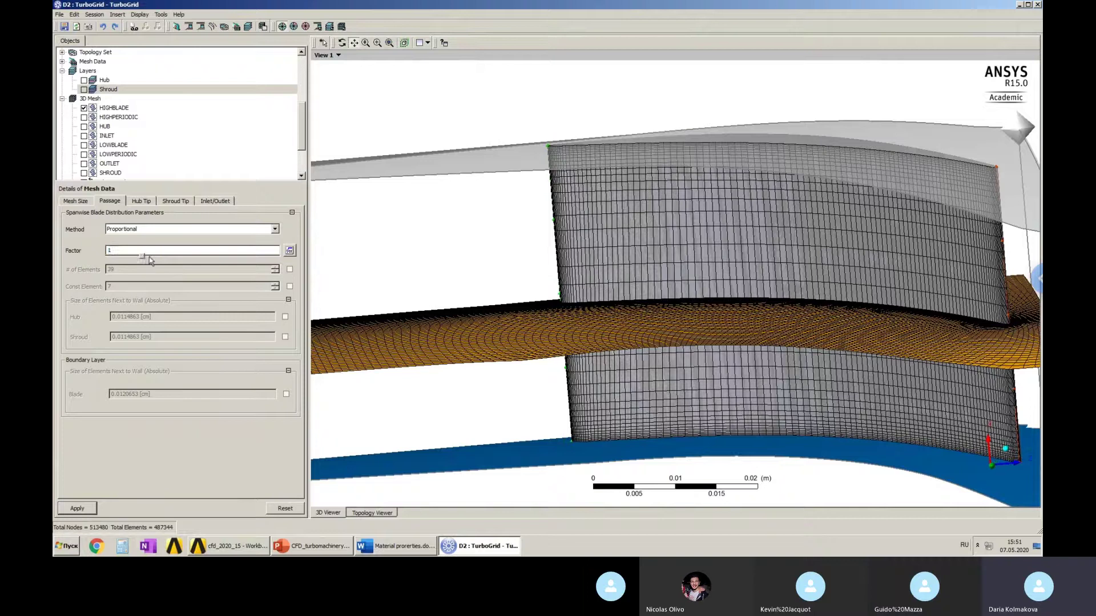
pyautogui.moveTo(150, 259); pyautogui.dragTo(163, 261)
pyautogui.click(73, 508)
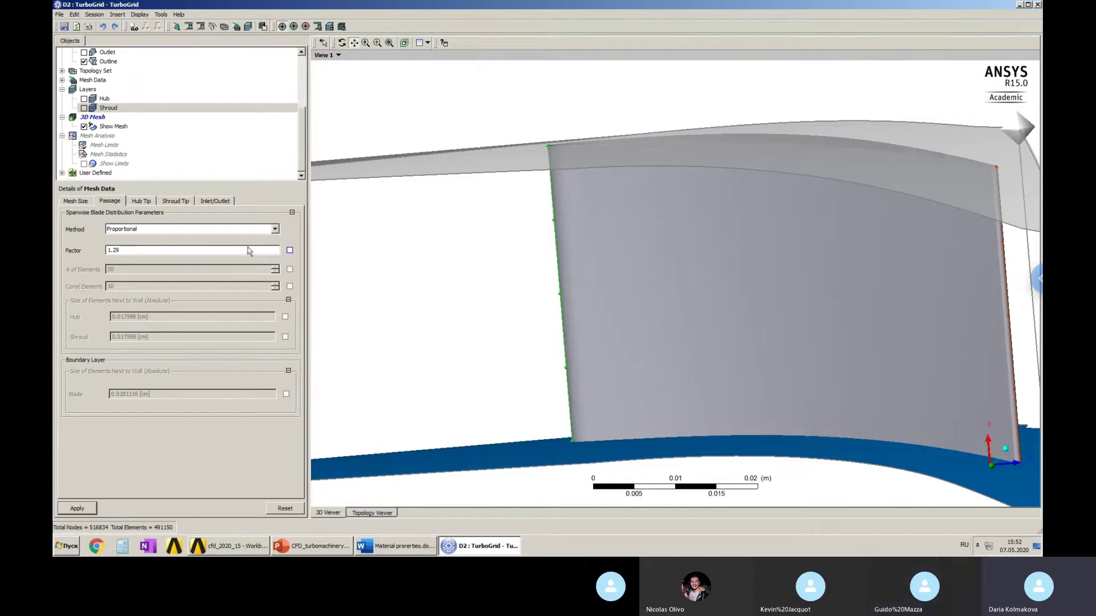
# Try the Element Count and Size method for the spanwise blade distribution, and return to Proportional.
pyautogui.click(275, 229)
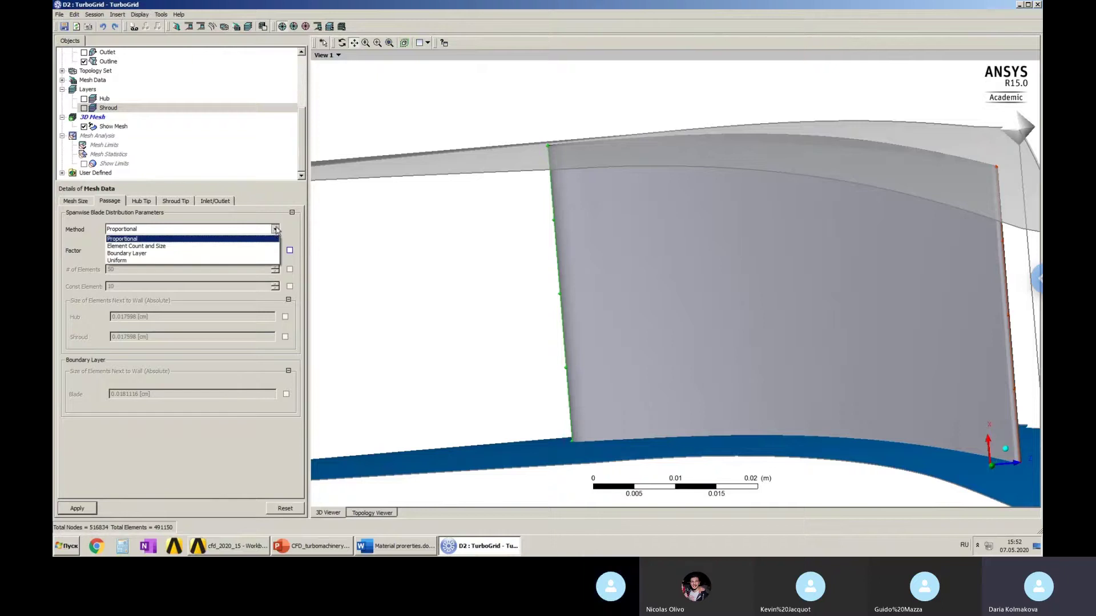
pyautogui.click(118, 248)
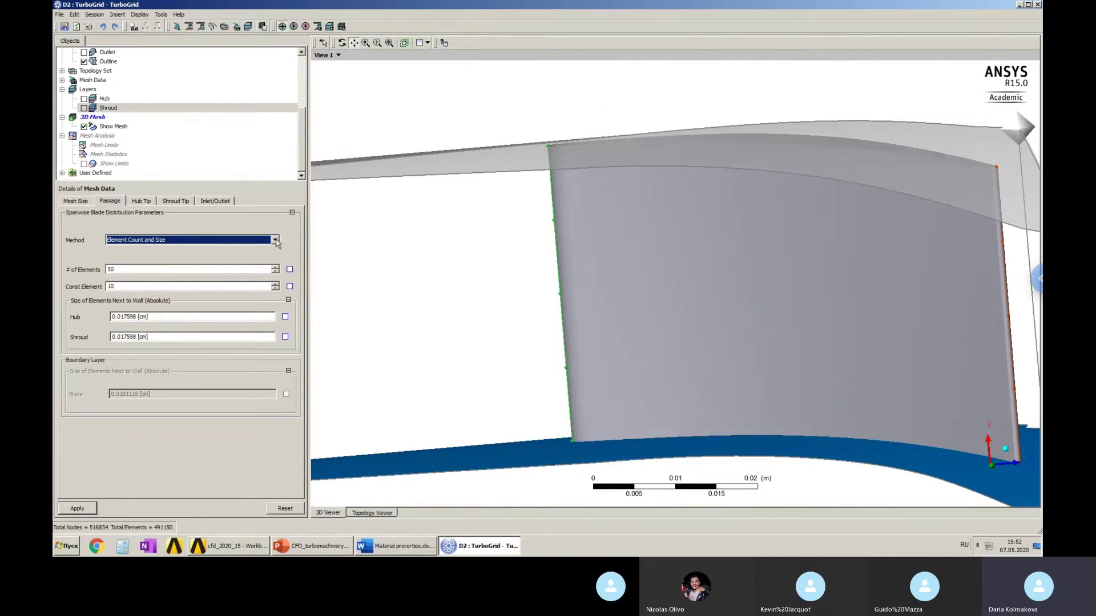
pyautogui.click(182, 241)
pyautogui.click(155, 249)
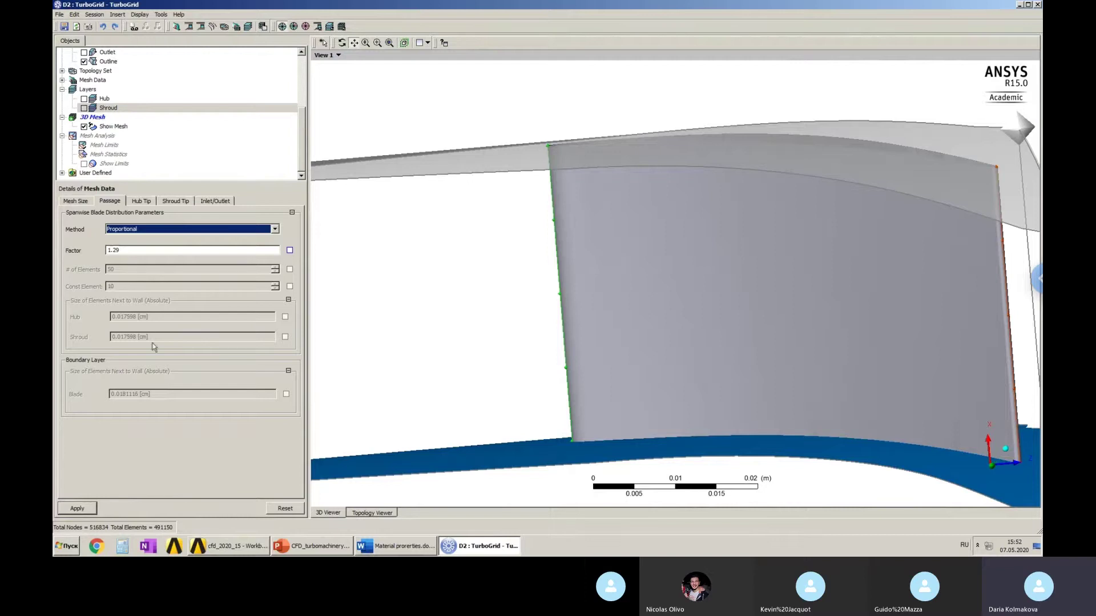
# Set the spanwise distribution factor back to 1, apply it and regenerate the 3D mesh.
pyautogui.click(126, 252)
pyautogui.write('1')
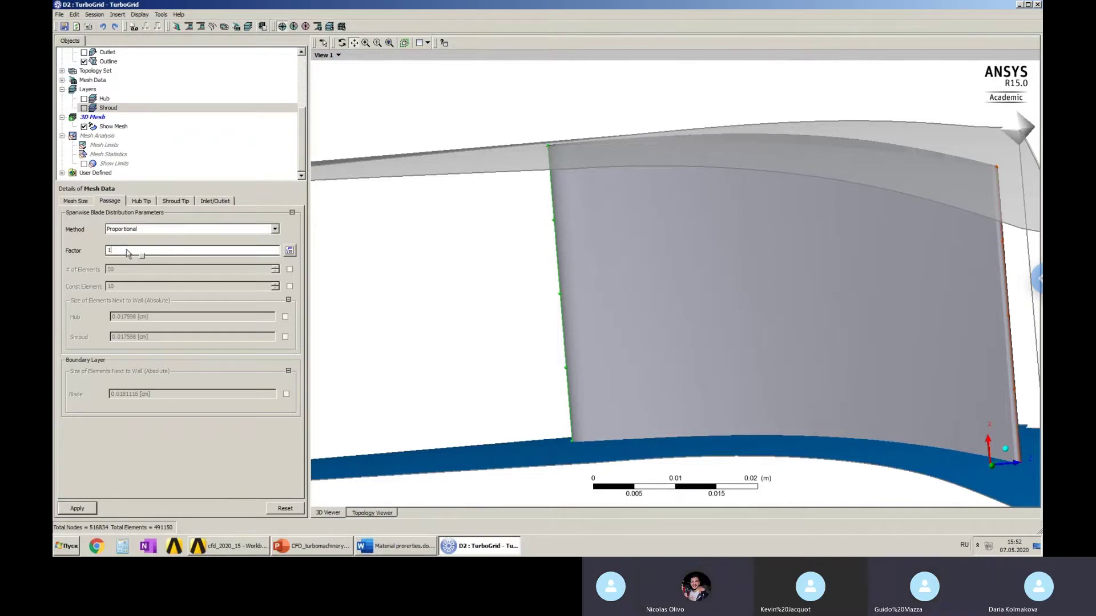
pyautogui.click(76, 507)
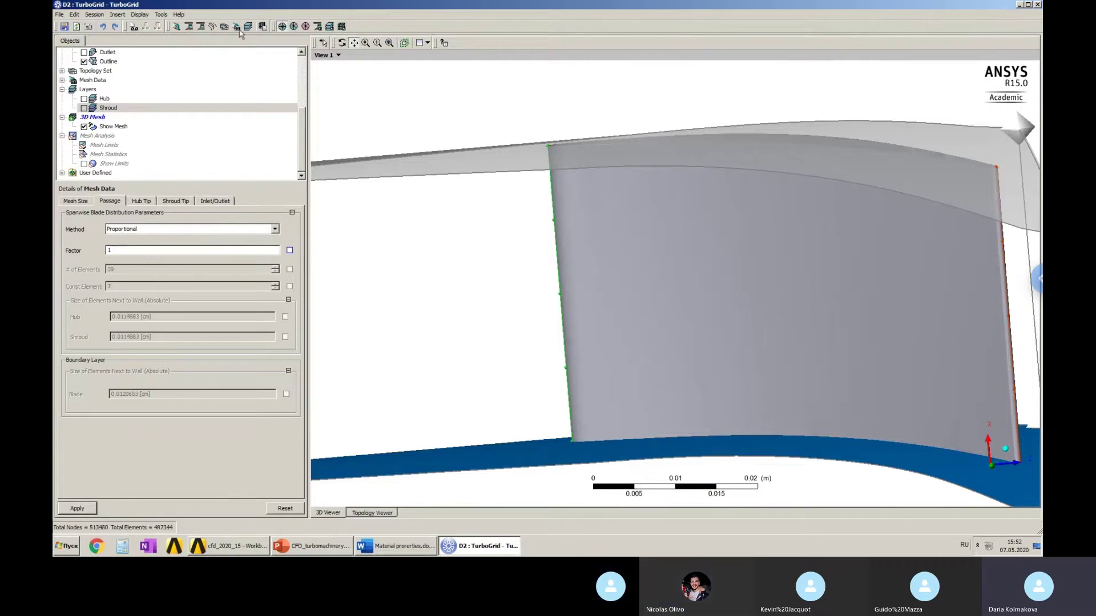
pyautogui.click(260, 27)
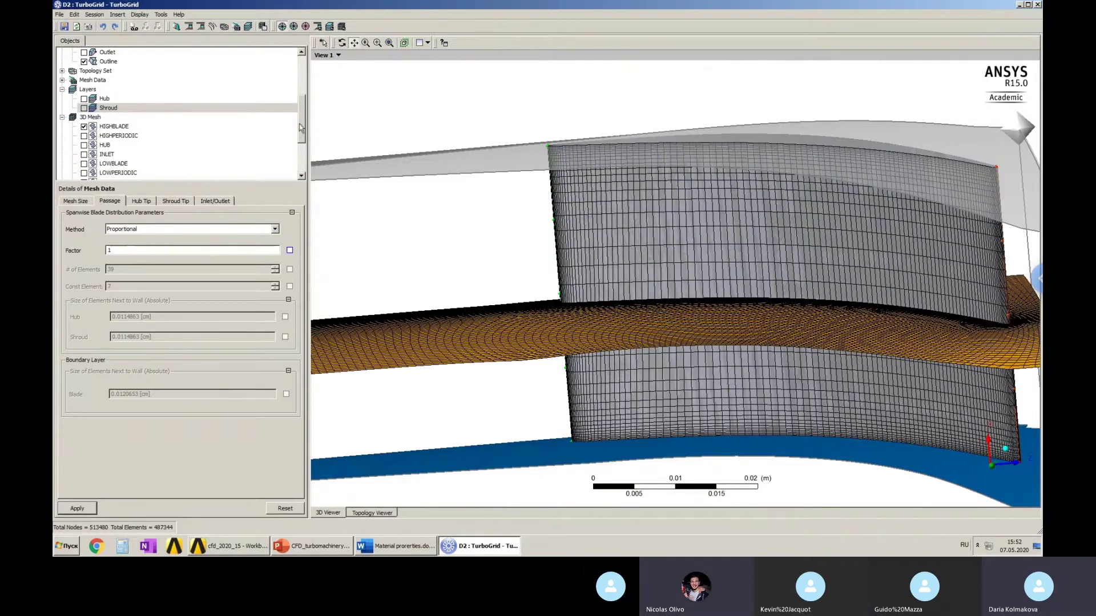
# Open the Mesh Statistics from Mesh Analysis and display the elements that violate the Maximum Element Volume Ratio.
pyautogui.scroll(-3, 301, 128)
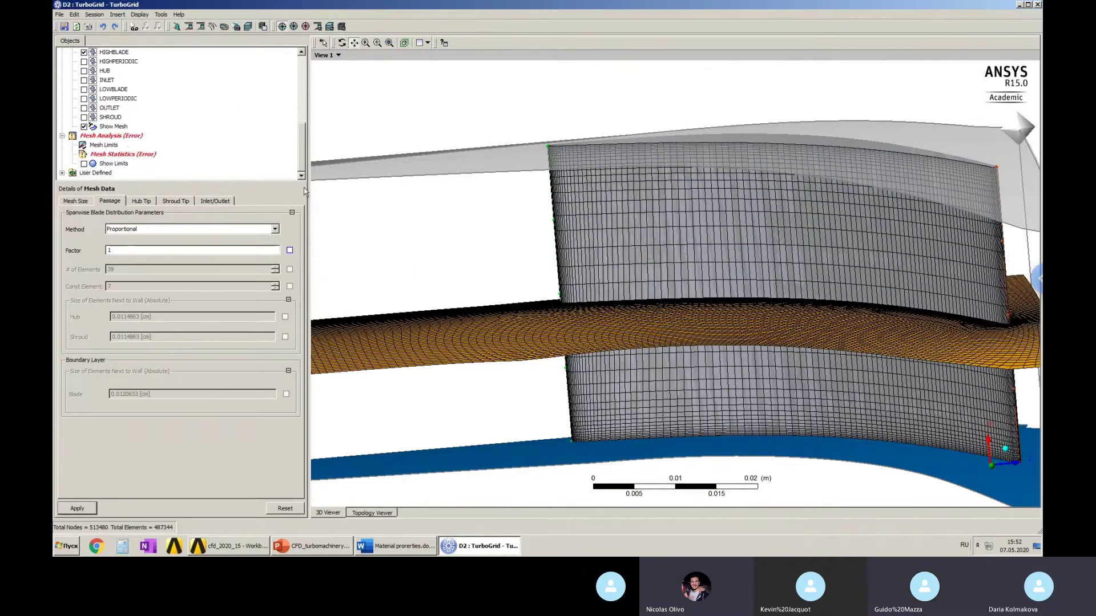
pyautogui.click(106, 137)
pyautogui.doubleClick(106, 137)
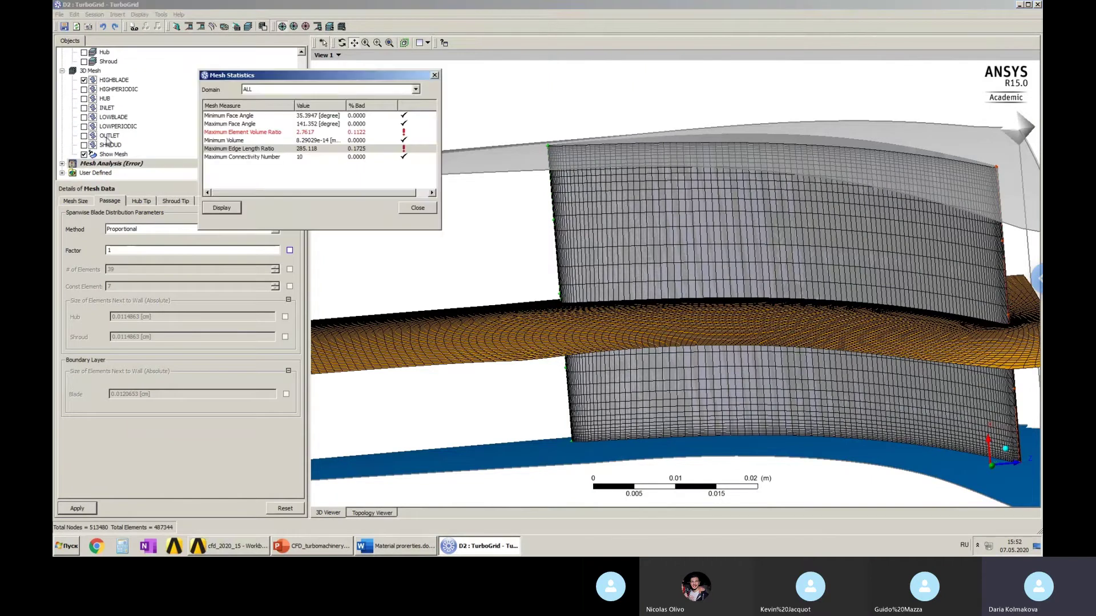
pyautogui.click(250, 132)
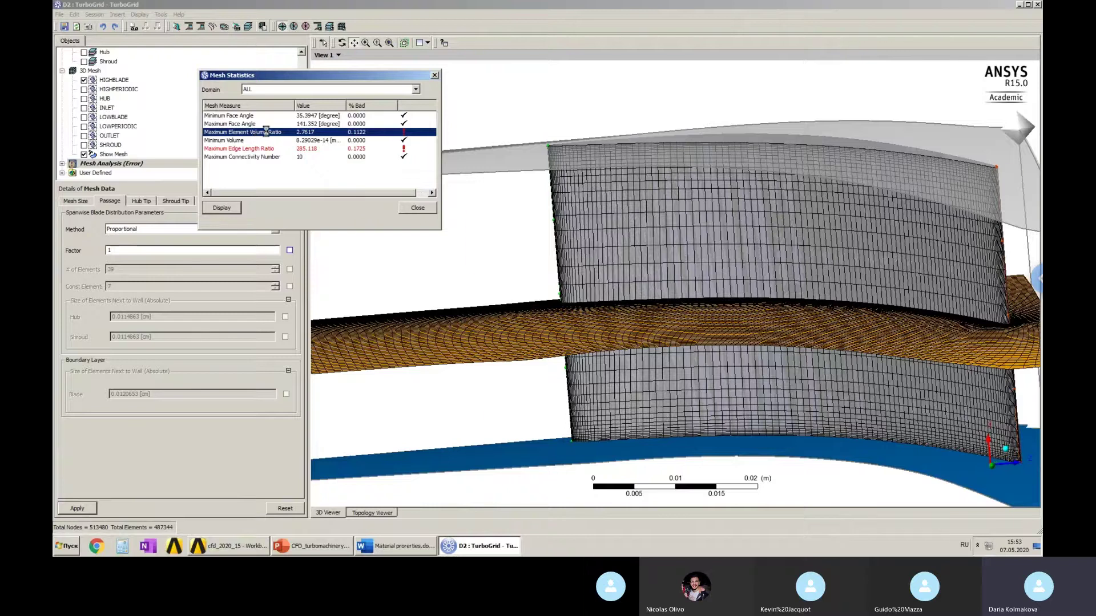
pyautogui.click(655, 246)
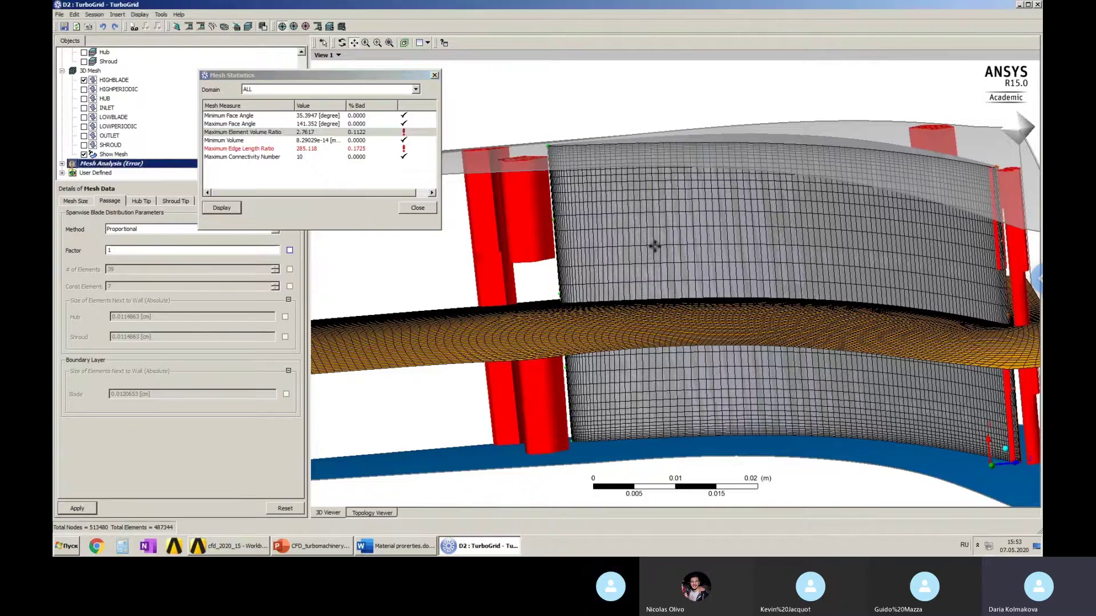
# Display the elements that violate the Maximum Edge Length Ratio and compare this measure with the Maximum Element Volume Ratio.
pyautogui.click(308, 150)
pyautogui.click(310, 151)
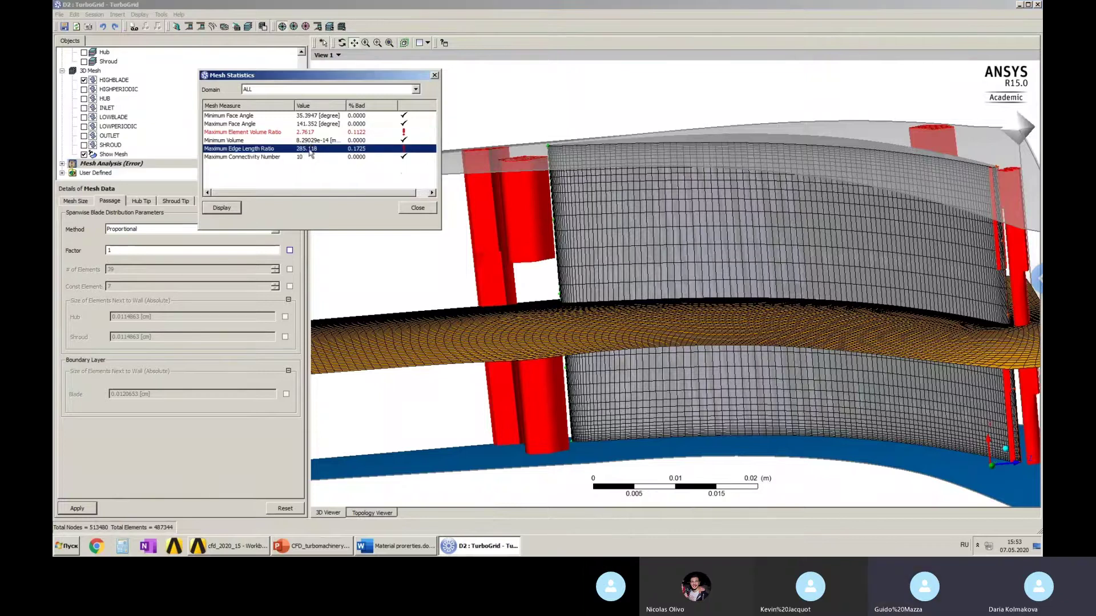
pyautogui.click(894, 272)
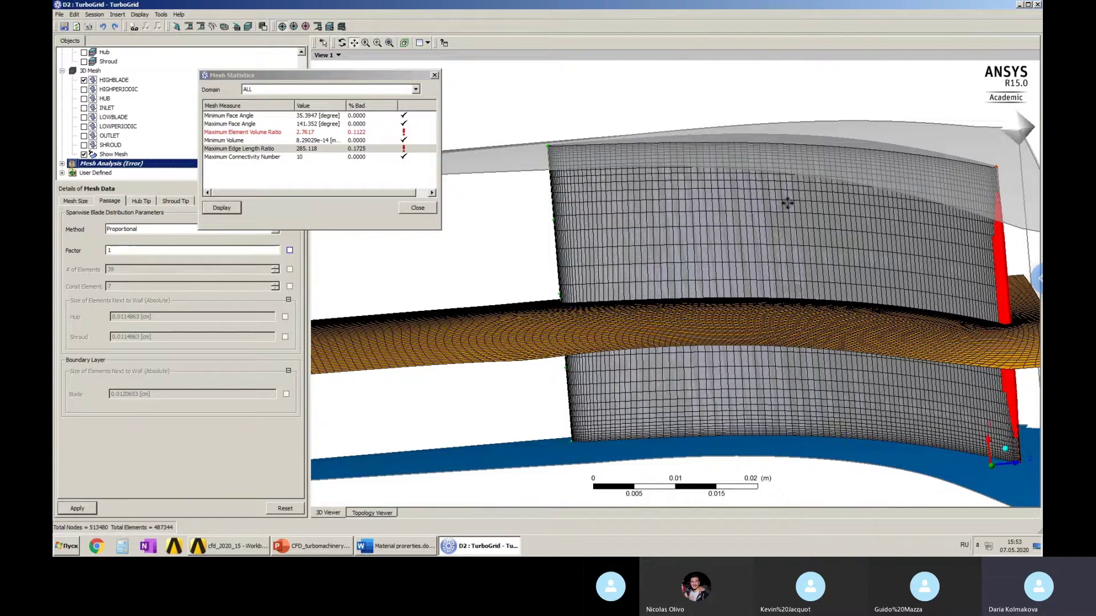
pyautogui.click(269, 137)
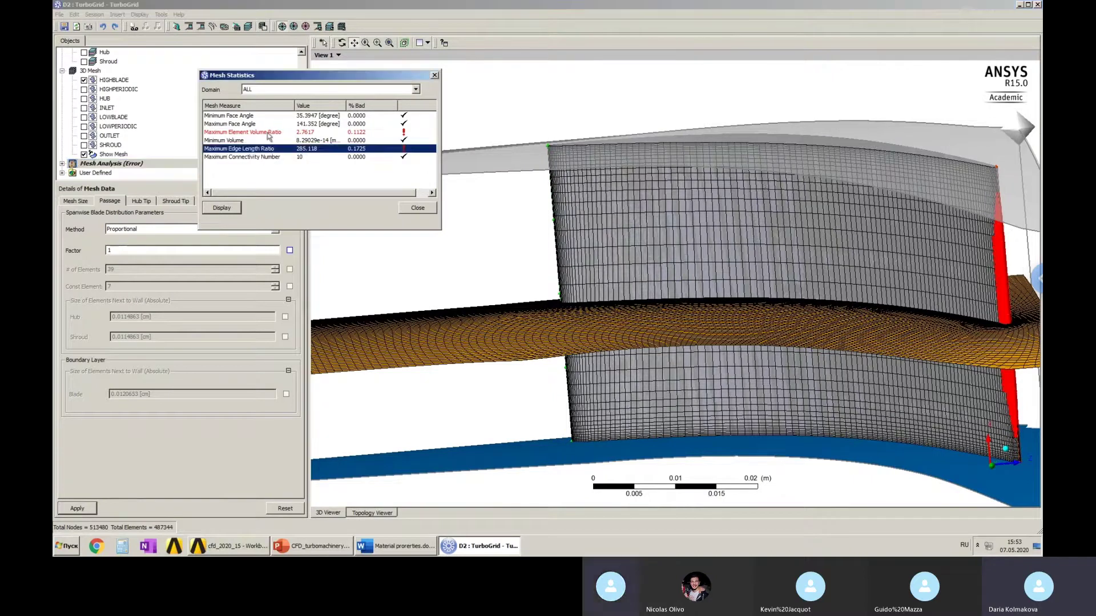
pyautogui.click(262, 133)
pyautogui.click(263, 148)
pyautogui.click(262, 133)
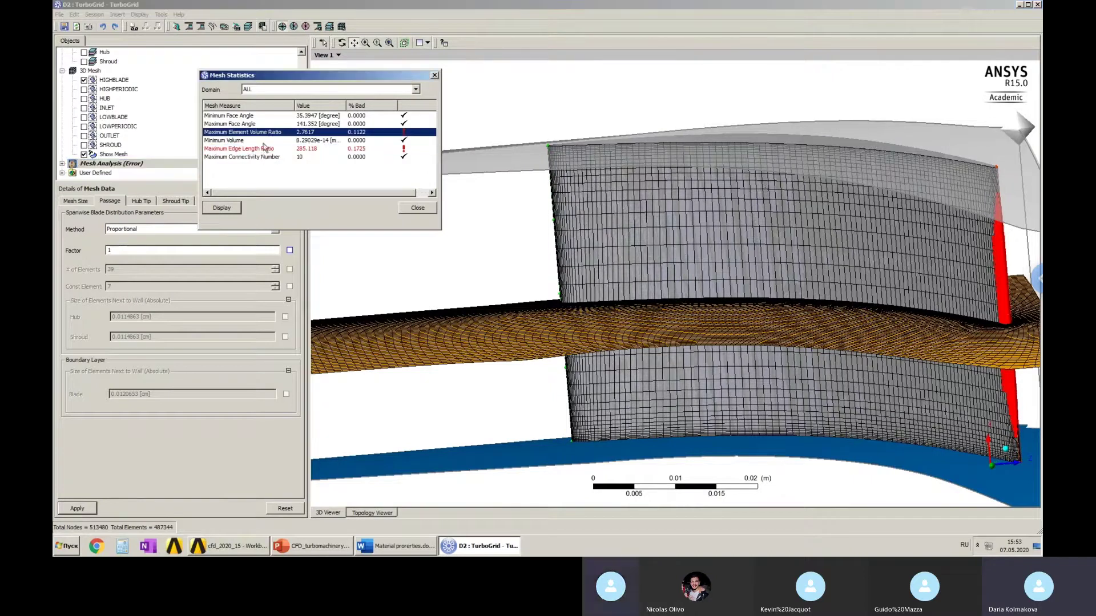
pyautogui.click(264, 149)
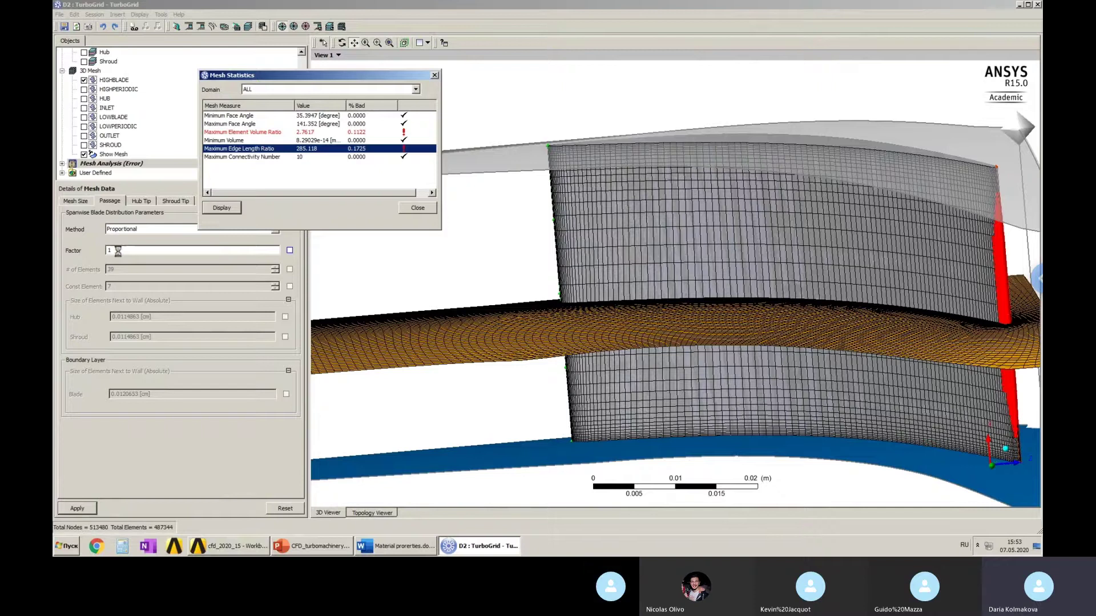
# Set the spanwise distribution factor to 1.2, apply it and regenerate the 3D mesh.
pyautogui.click(163, 249)
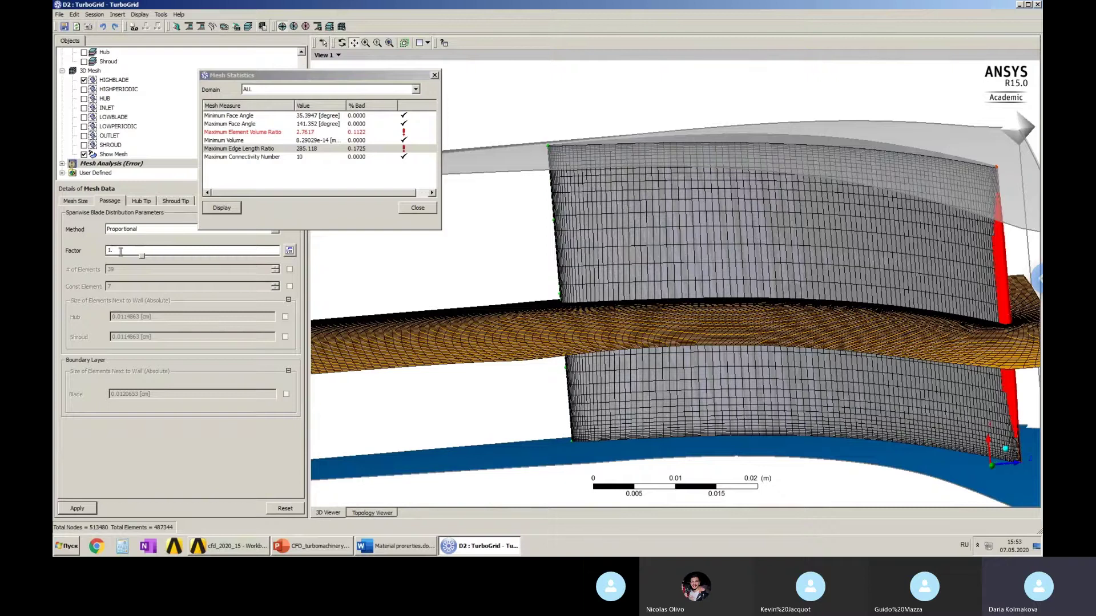
pyautogui.write('.2')
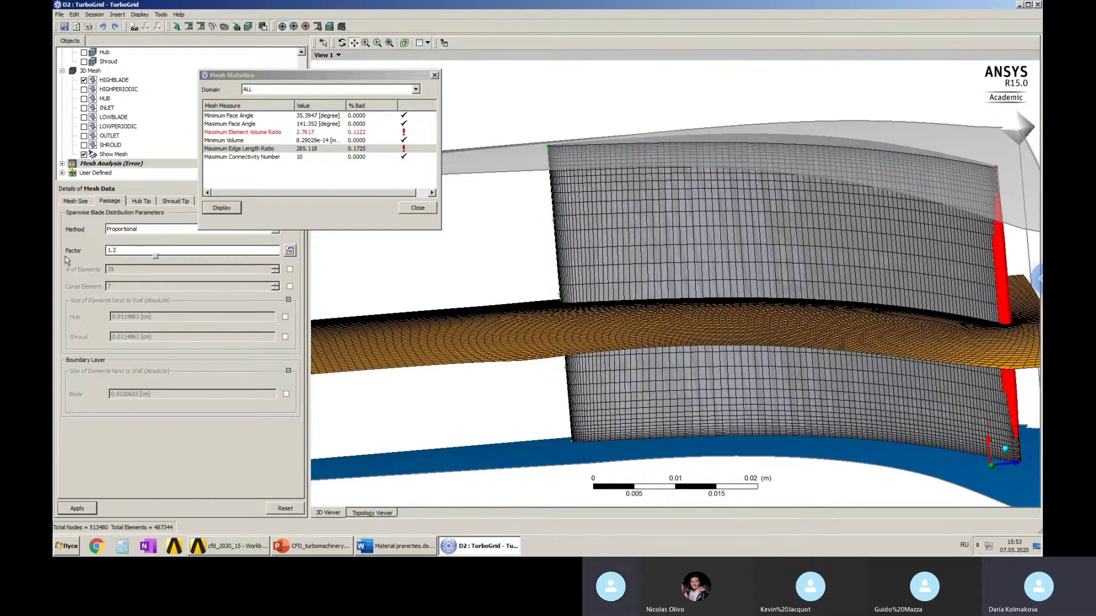
pyautogui.click(76, 508)
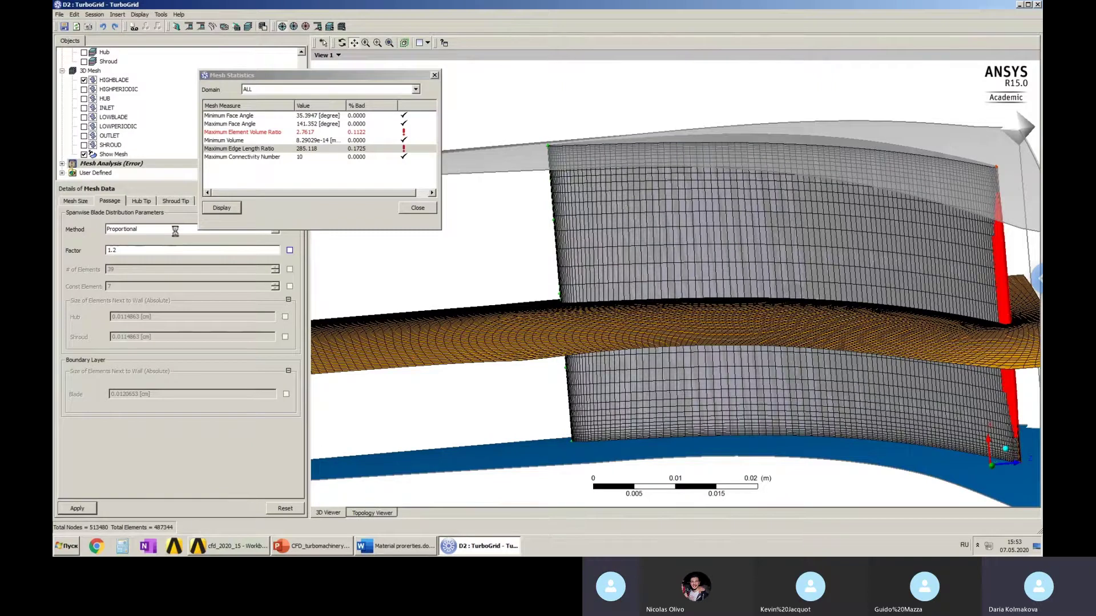
pyautogui.click(263, 27)
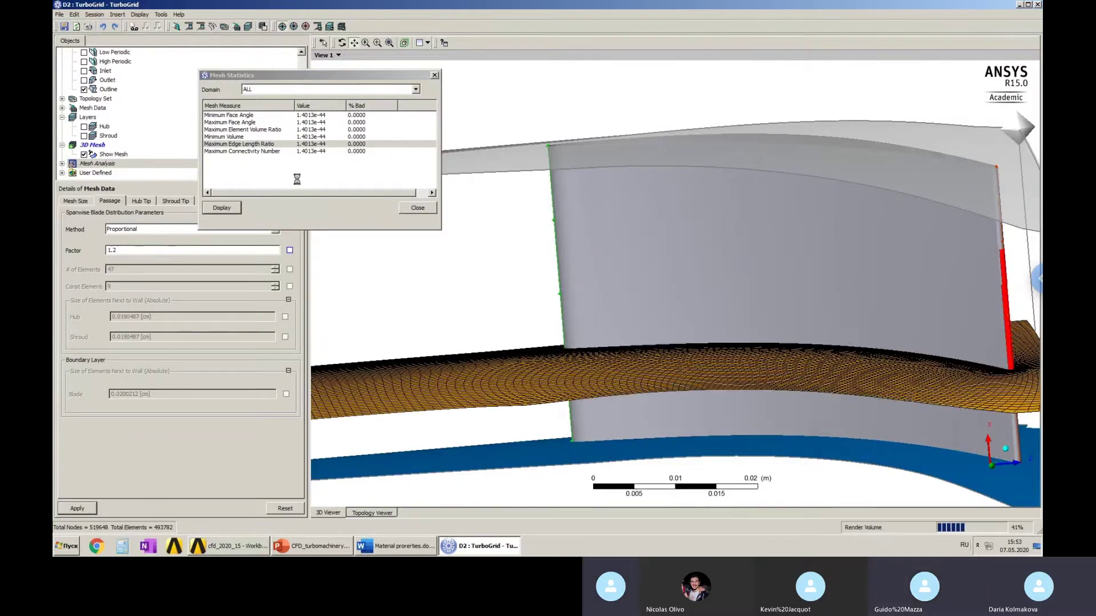
# Check the Maximum Element Volume Ratio and Maximum Edge Length Ratio of the regenerated mesh in Mesh Statistics.
pyautogui.click(258, 133)
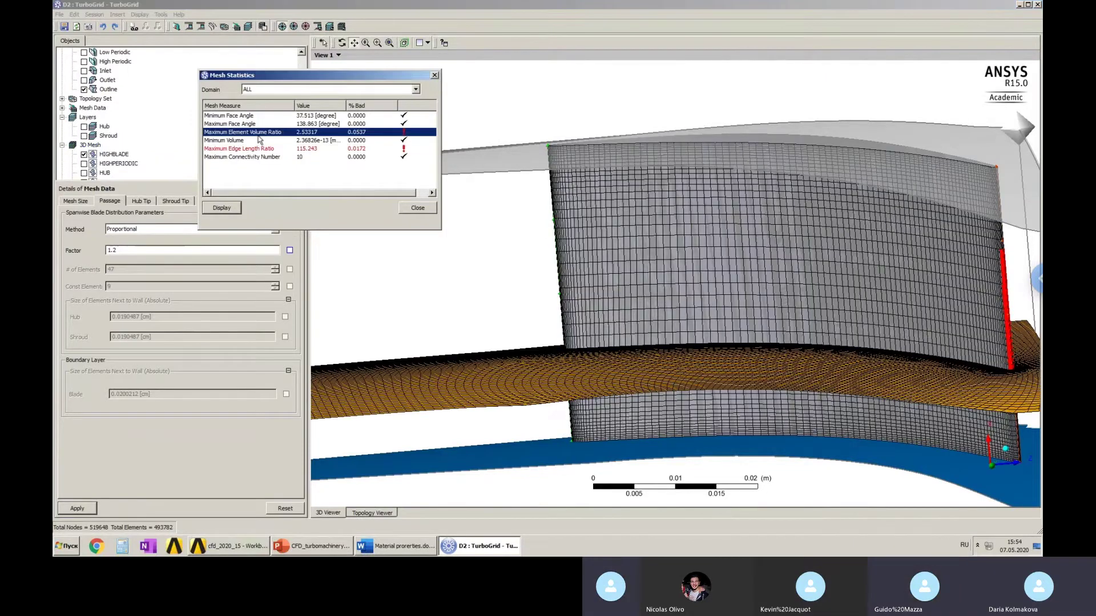
pyautogui.click(360, 150)
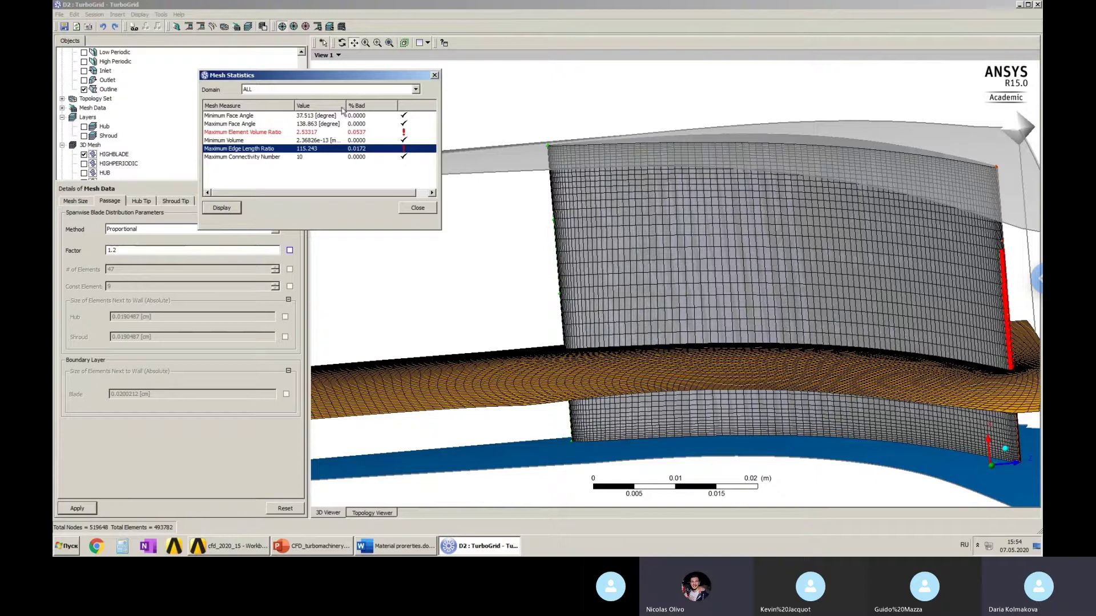
pyautogui.click(238, 131)
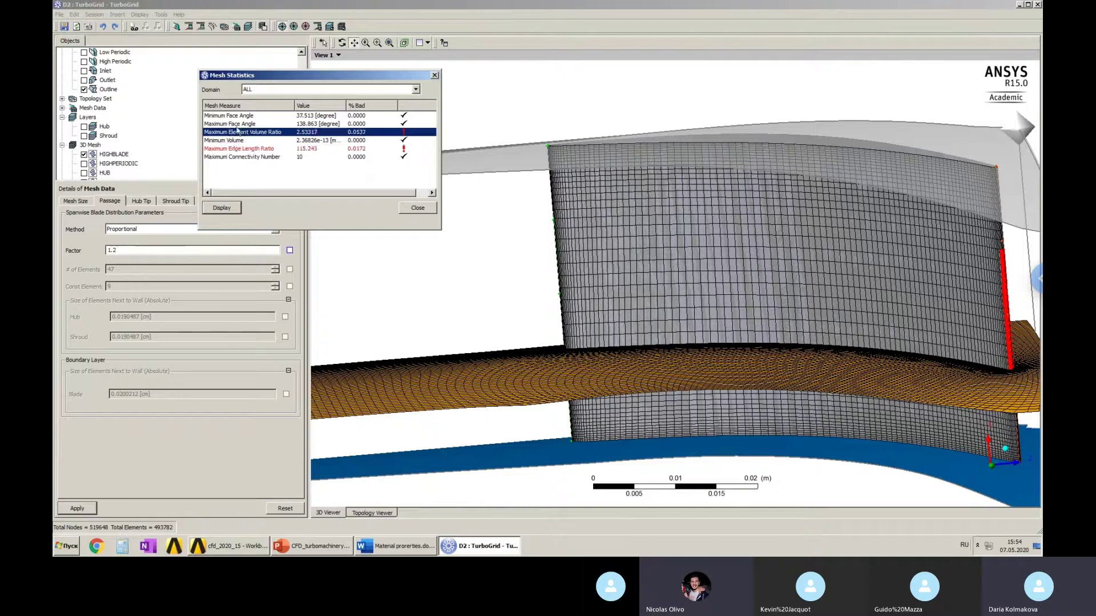
pyautogui.click(247, 150)
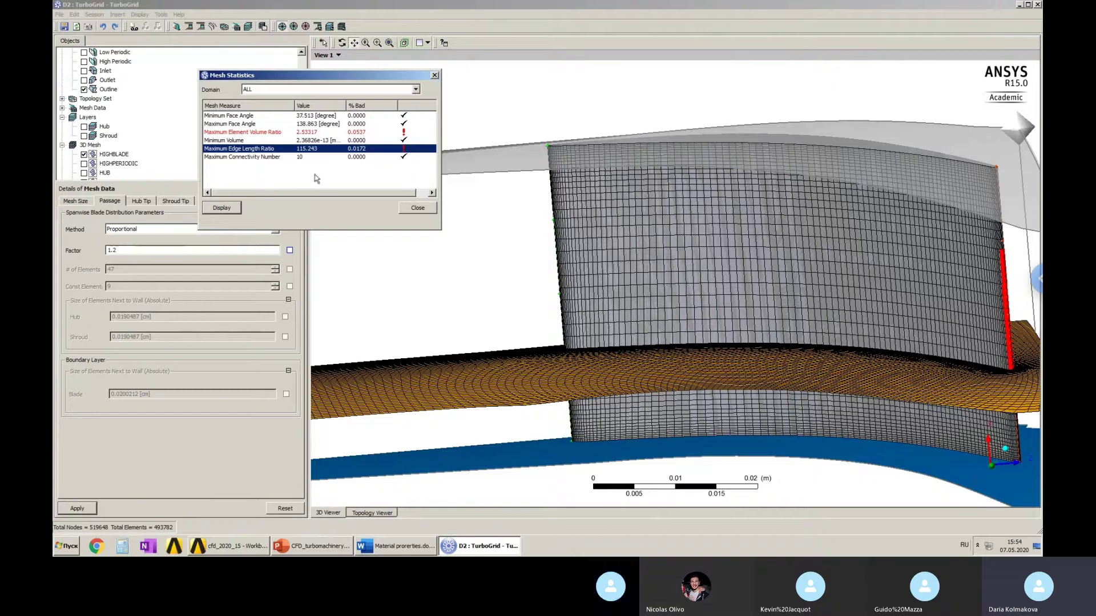
# Display the elements violating the Maximum Element Volume Ratio and the Maximum Edge Length Ratio, and close the Mesh Statistics.
pyautogui.click(312, 132)
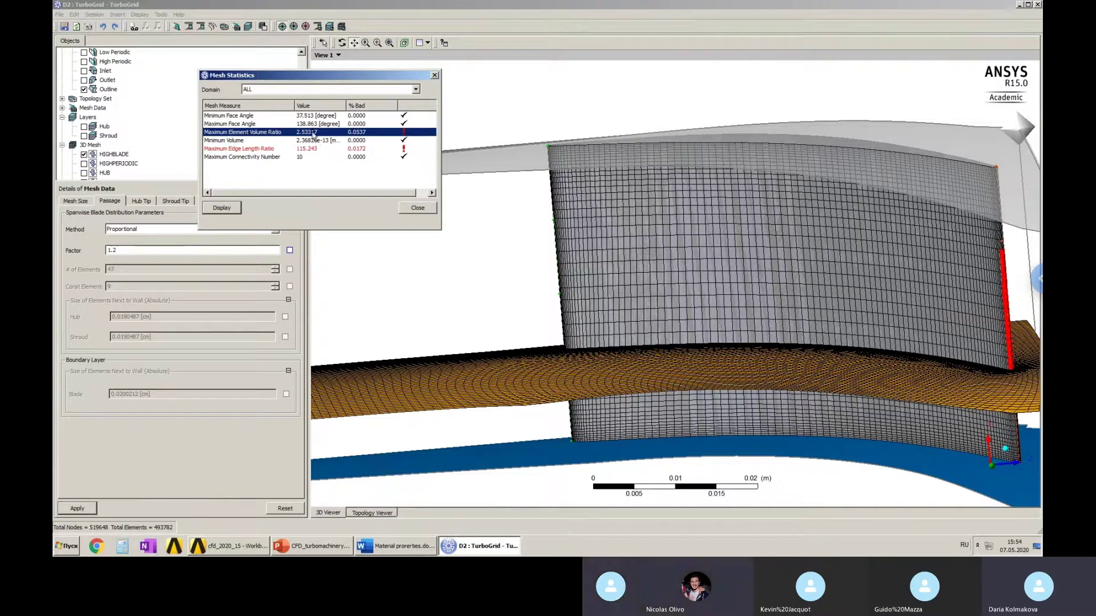
pyautogui.click(317, 148)
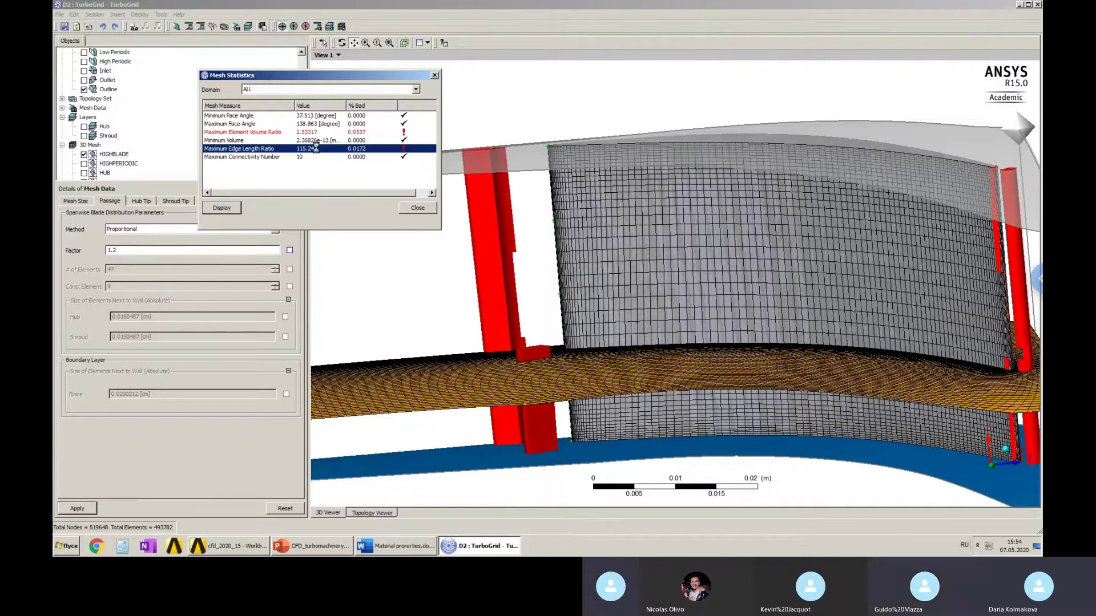
pyautogui.moveTo(758, 298)
pyautogui.mouseDown()
pyautogui.moveTo(743, 301)
pyautogui.moveTo(777, 296)
pyautogui.moveTo(773, 311)
pyautogui.mouseUp()
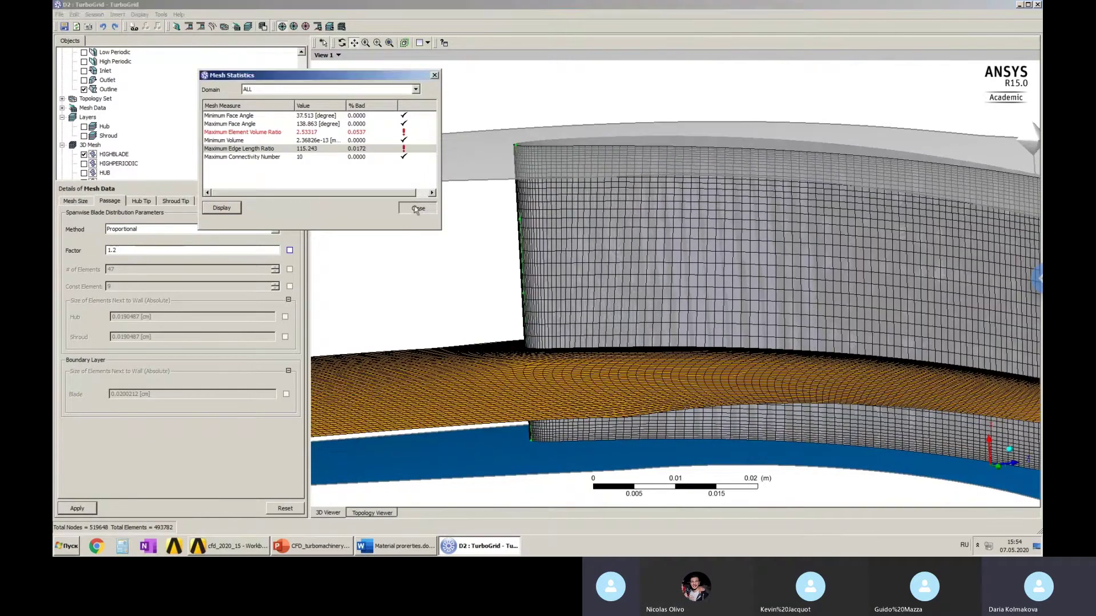
pyautogui.click(416, 209)
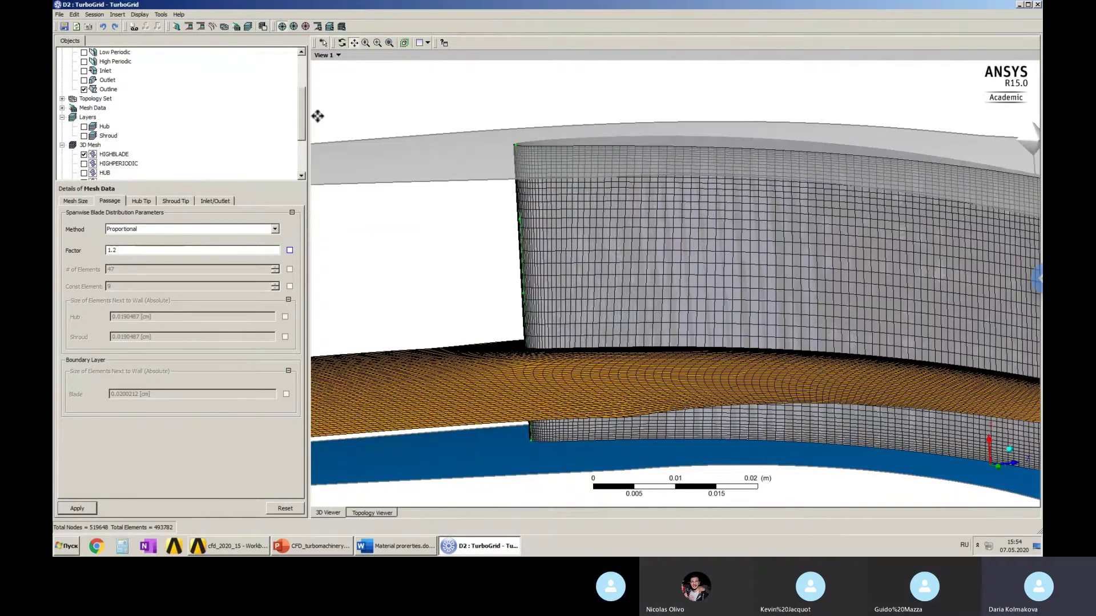
# Open the Mesh Size settings of the mesh data and show the Hub and Shroud layers around the blade's leading edge.
pyautogui.click(79, 204)
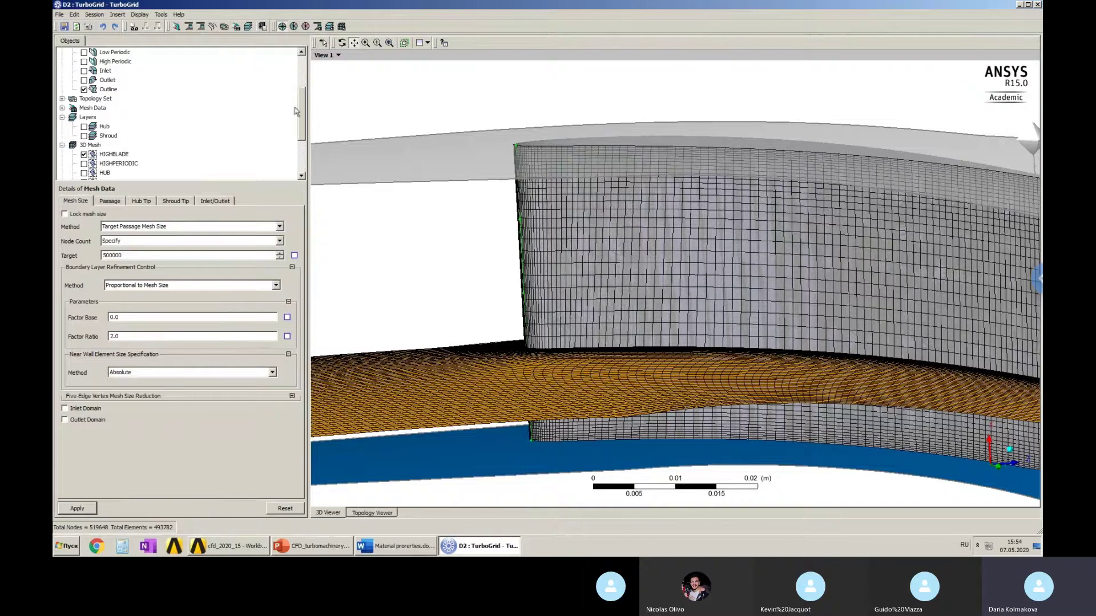
pyautogui.moveTo(303, 118); pyautogui.dragTo(304, 160)
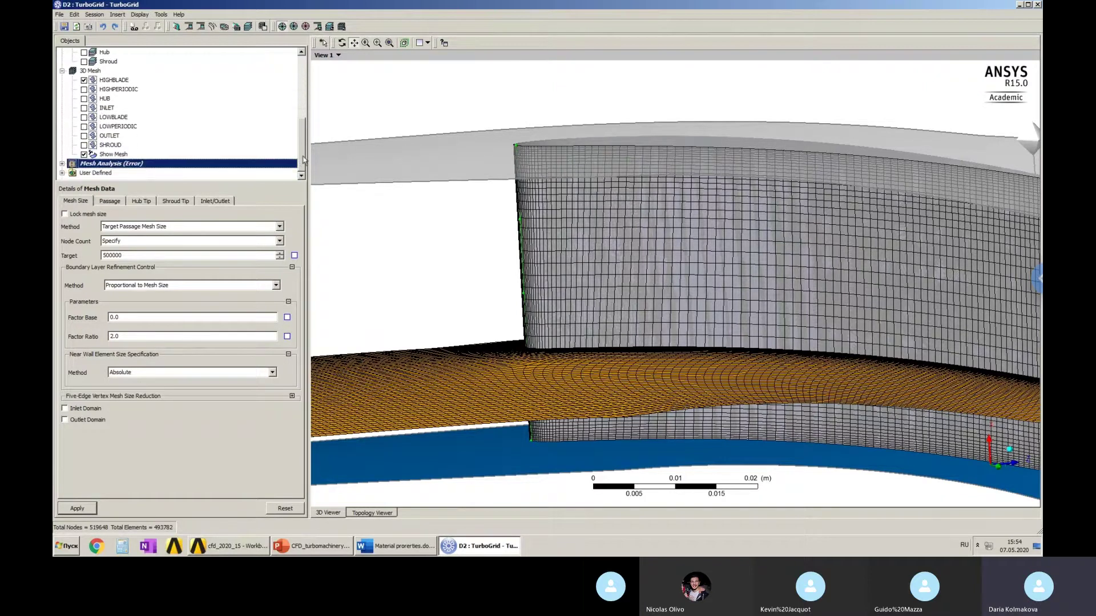
pyautogui.click(84, 52)
pyautogui.click(84, 61)
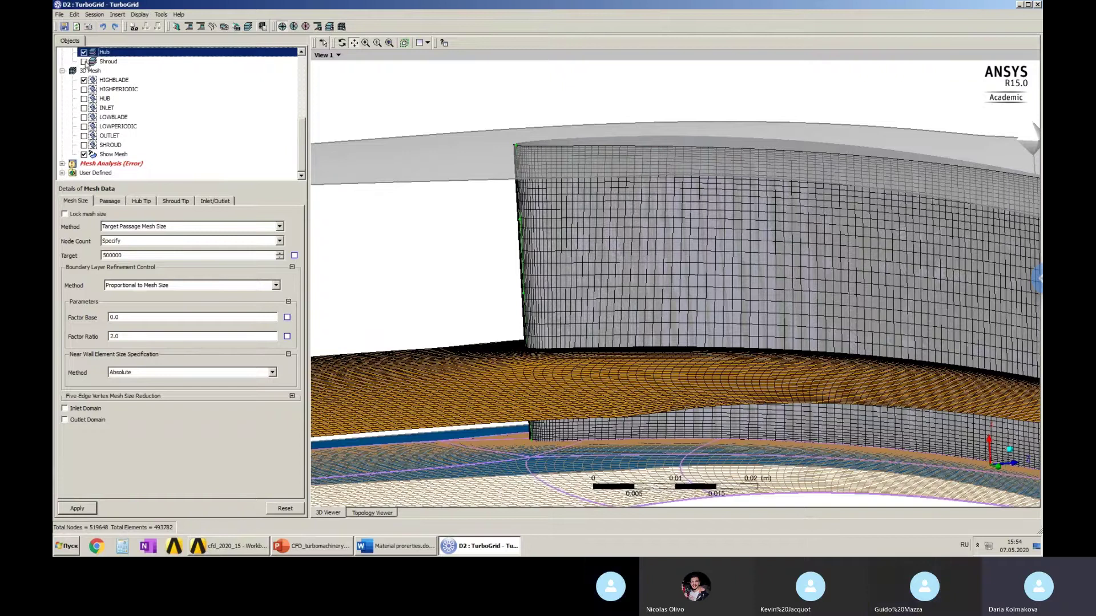
pyautogui.moveTo(588, 183); pyautogui.dragTo(584, 234, button='middle')
pyautogui.scroll(5, 187, 98)
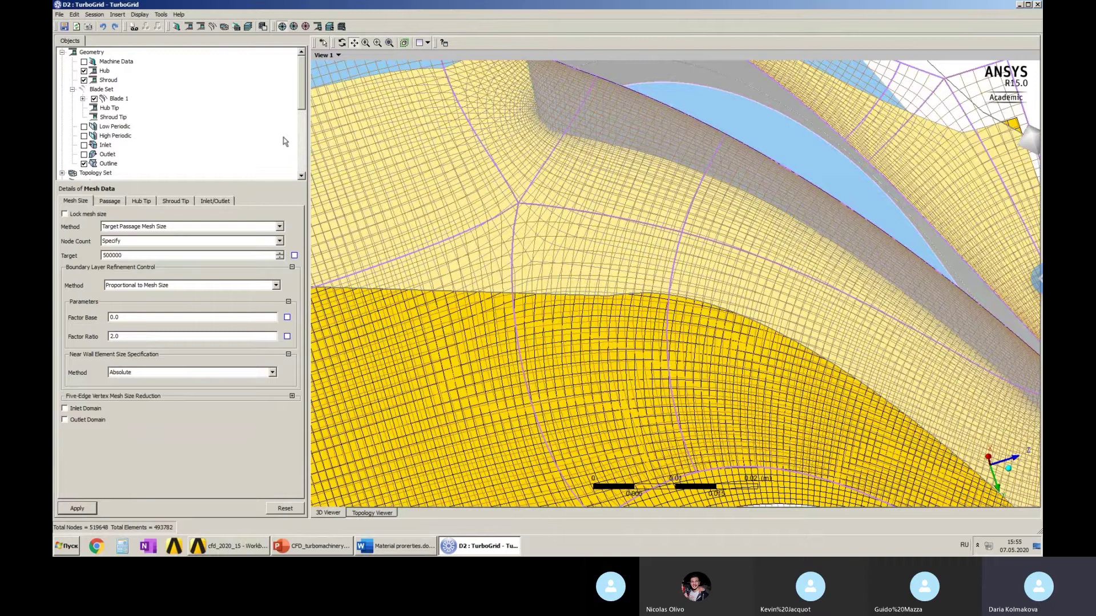
pyautogui.keyDown('ctrl'); pyautogui.moveTo(604, 237); pyautogui.dragTo(603, 283, button='middle'); pyautogui.keyUp('ctrl')
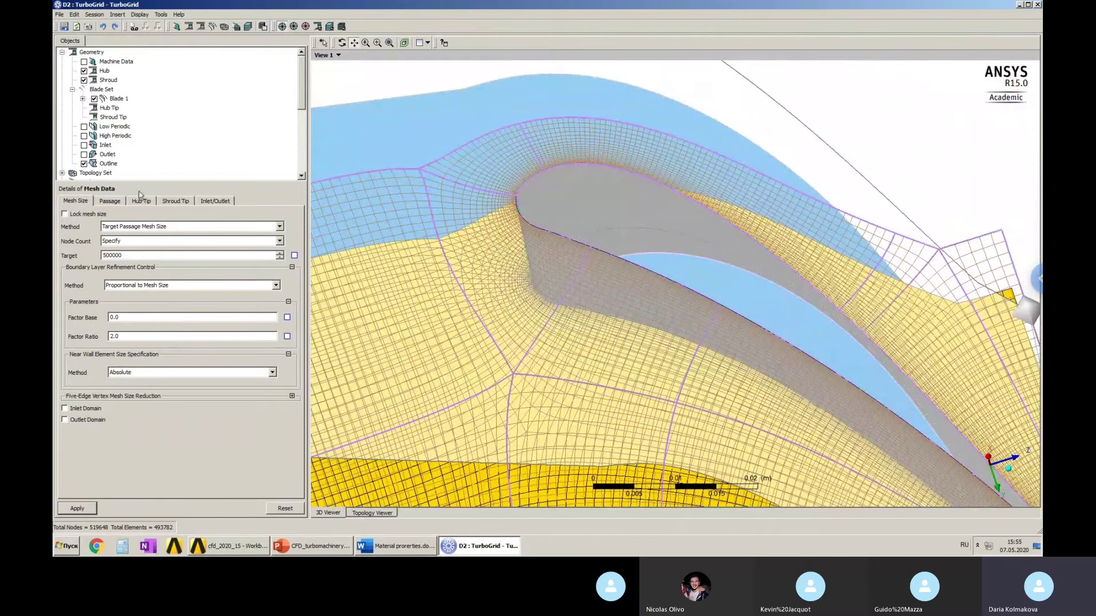
pyautogui.scroll(1, 532, 175)
pyautogui.scroll(3, 484, 166)
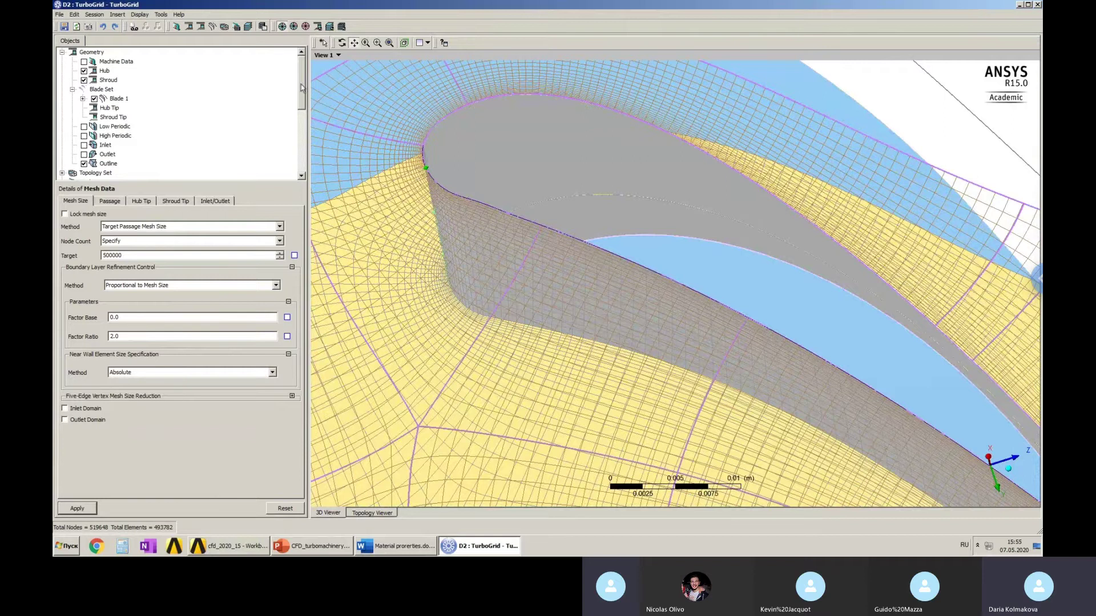
# Hide Blade 1 and the Show Mesh object so the hub and shroud layer meshes can be seen clearly.
pyautogui.moveTo(558, 166); pyautogui.dragTo(220, 94, button='middle')
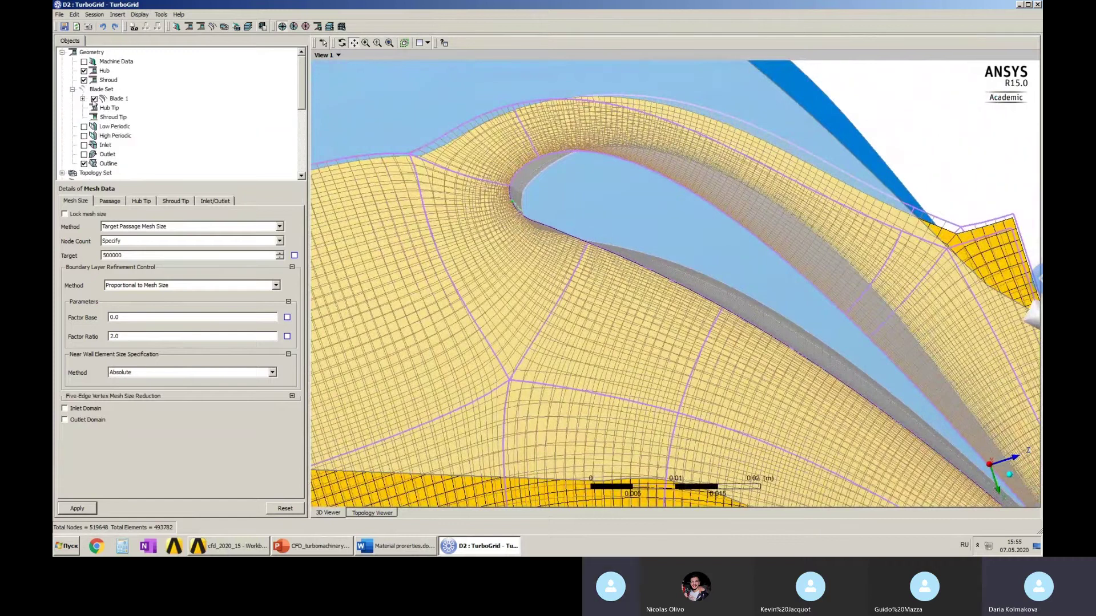
pyautogui.click(94, 99)
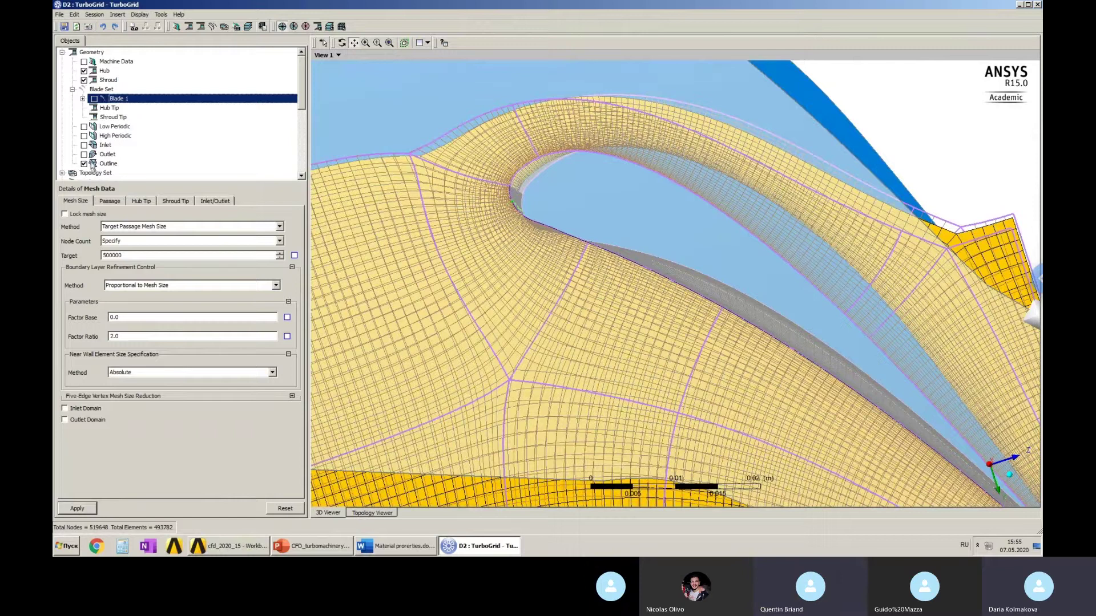
pyautogui.scroll(-2, 101, 137)
pyautogui.scroll(-2, 119, 148)
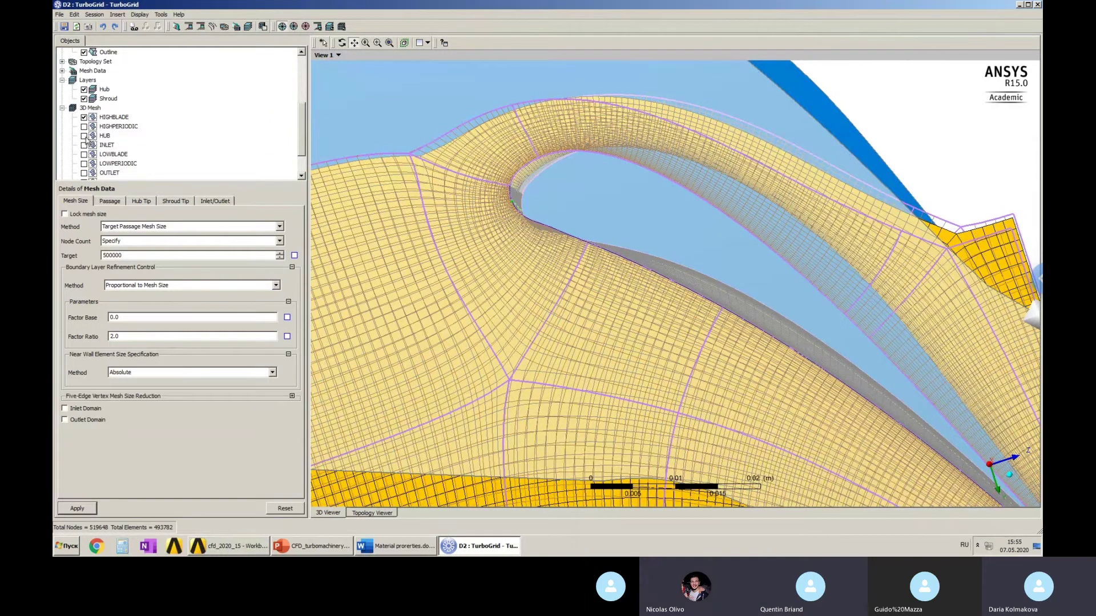
pyautogui.click(85, 137)
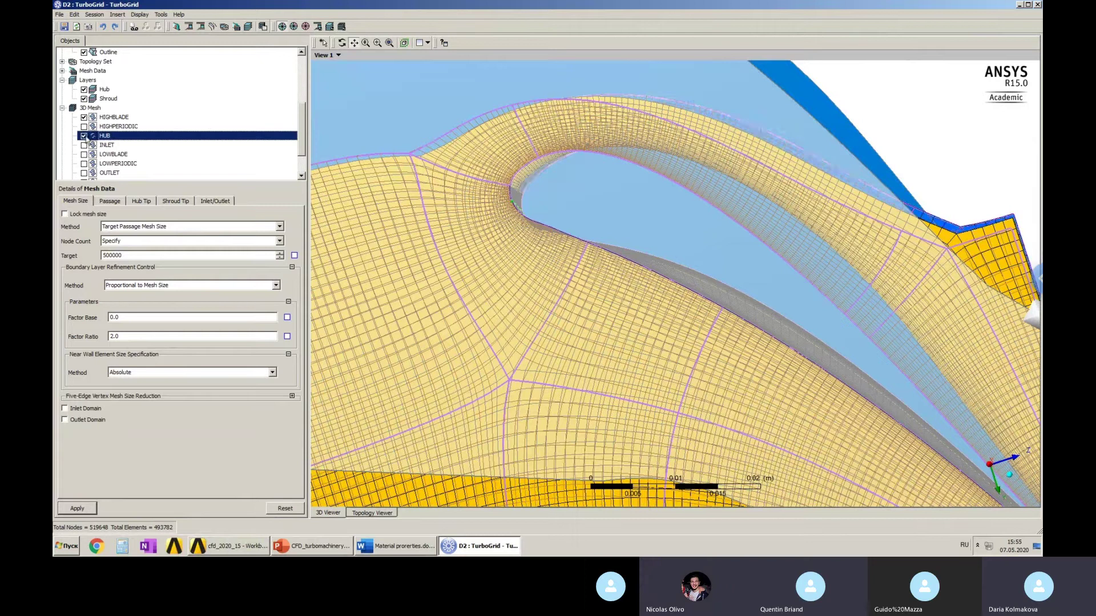
pyautogui.click(85, 137)
pyautogui.scroll(-1, 85, 172)
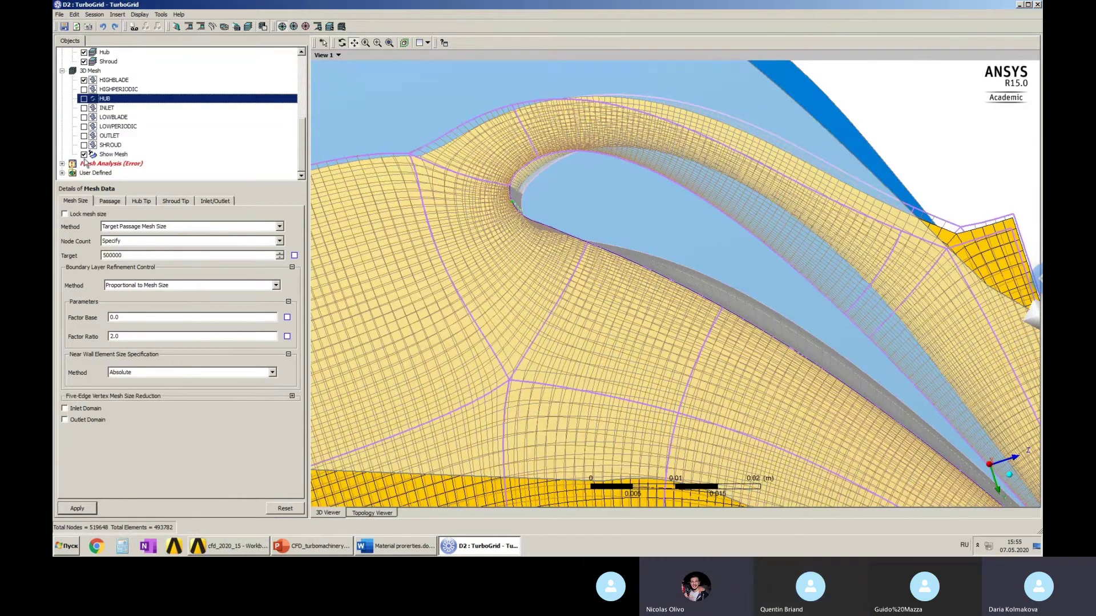
pyautogui.scroll(3, 84, 163)
pyautogui.moveTo(546, 152); pyautogui.dragTo(452, 149)
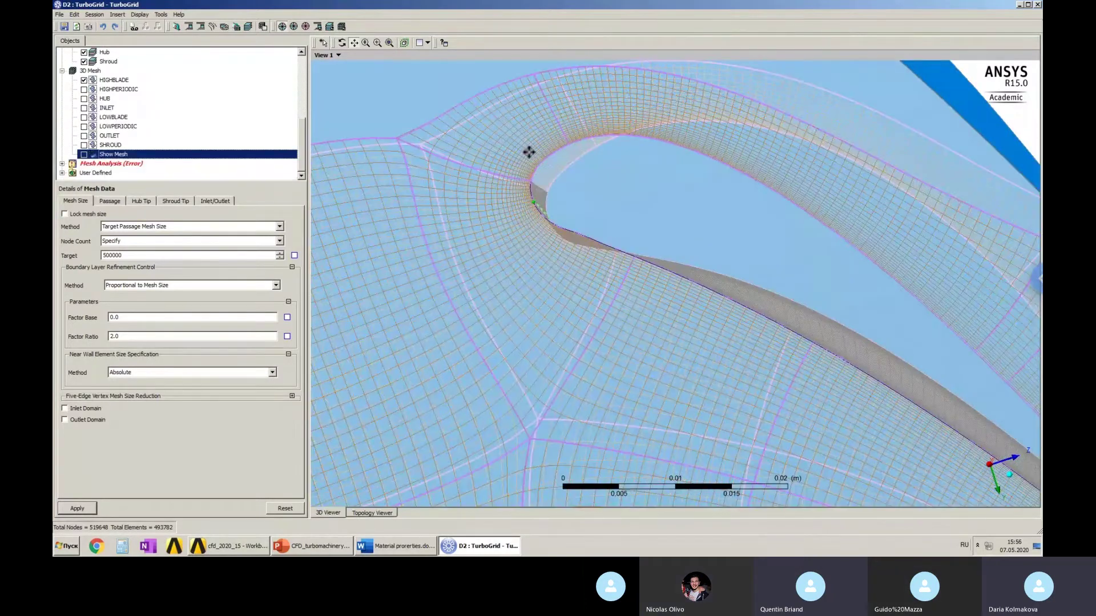
# Examine the layer mesh and its near-wall elements around the blade's trailing edge.
pyautogui.moveTo(658, 186); pyautogui.dragTo(763, 291)
pyautogui.scroll(4, 754, 289)
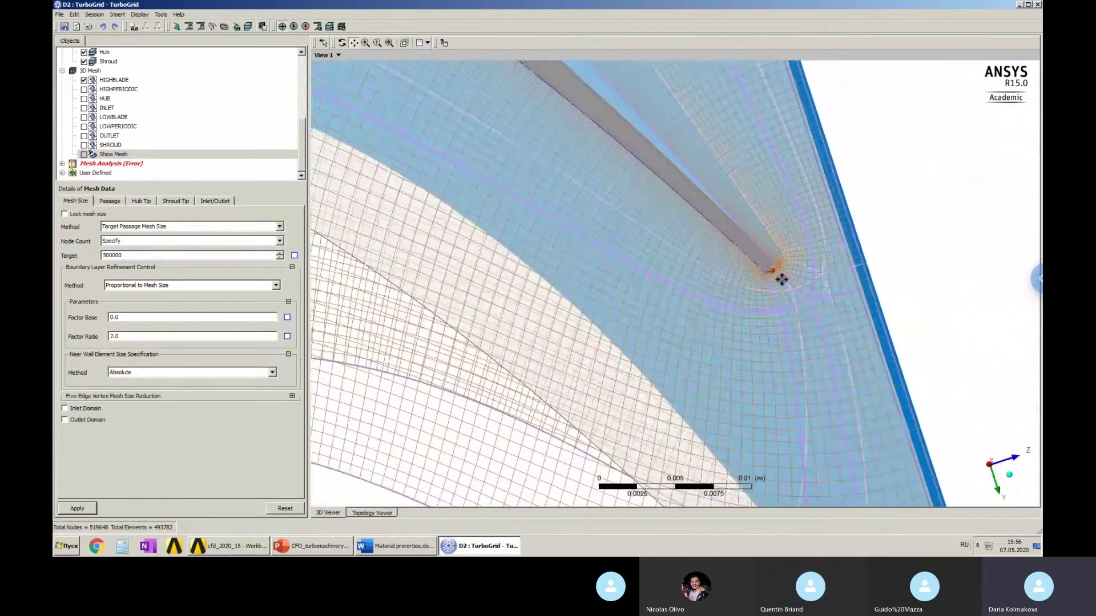
pyautogui.scroll(3, 821, 253)
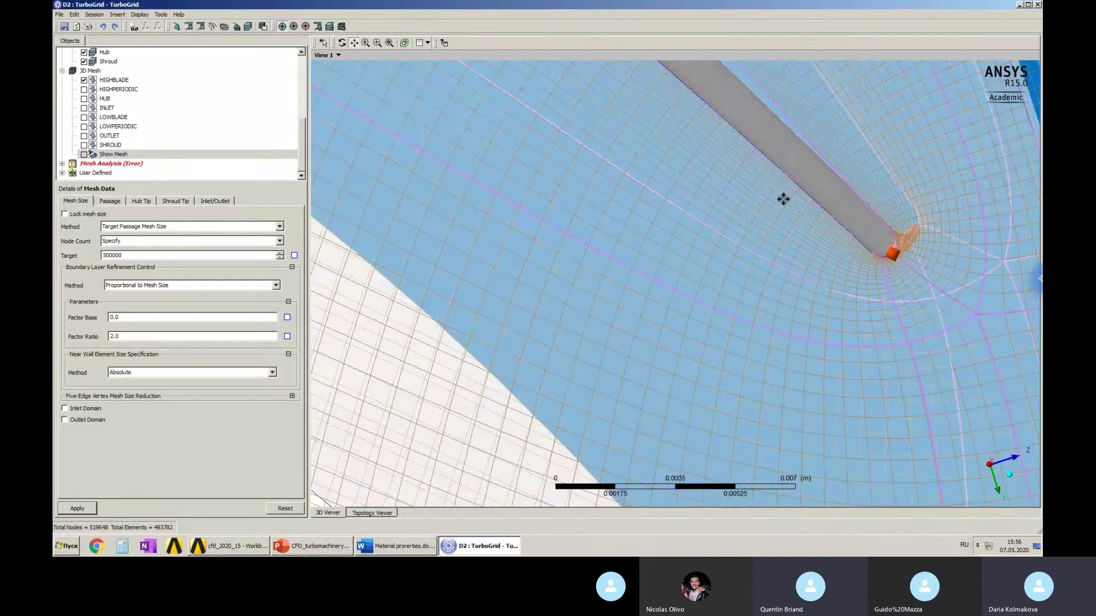
pyautogui.scroll(2, 863, 203)
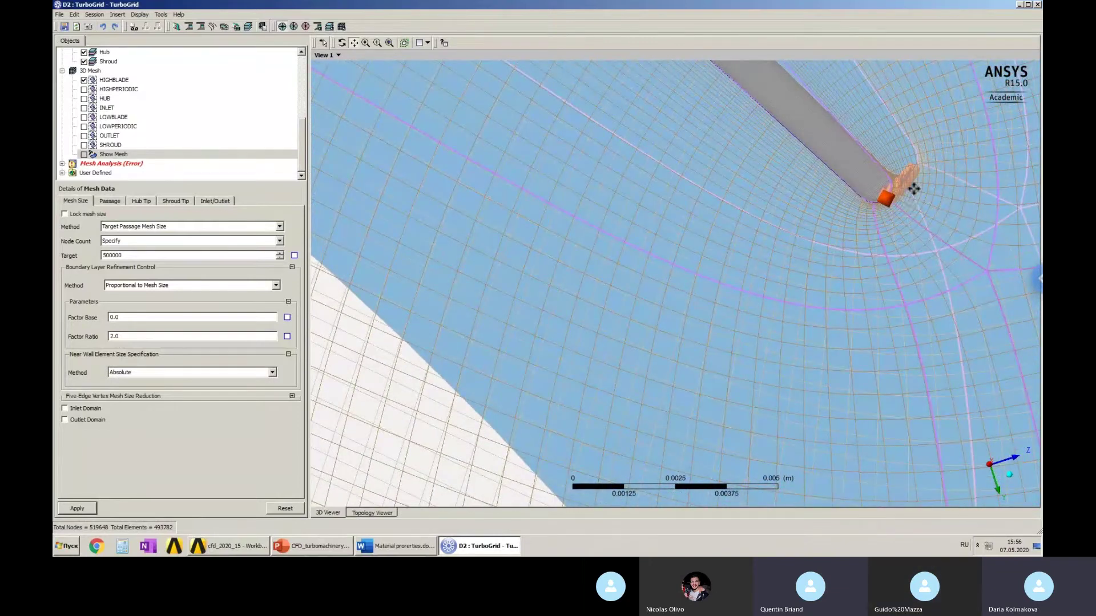
pyautogui.moveTo(910, 188)
pyautogui.mouseDown(button='middle')
pyautogui.moveTo(917, 179)
pyautogui.moveTo(902, 191)
pyautogui.mouseUp(button='middle')
pyautogui.moveTo(303, 132); pyautogui.dragTo(305, 74)
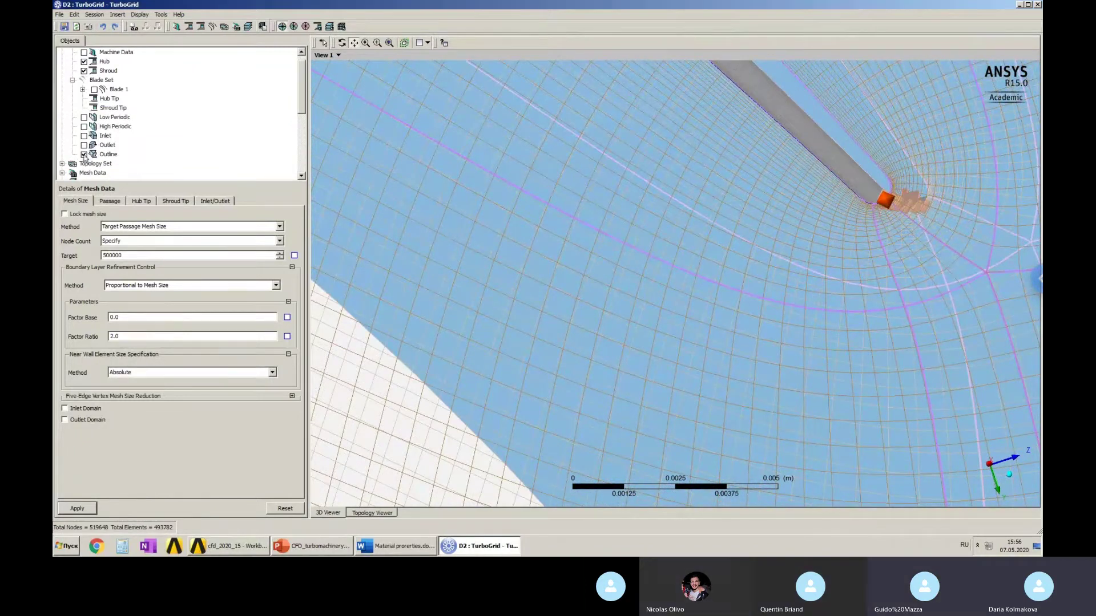
pyautogui.click(82, 89)
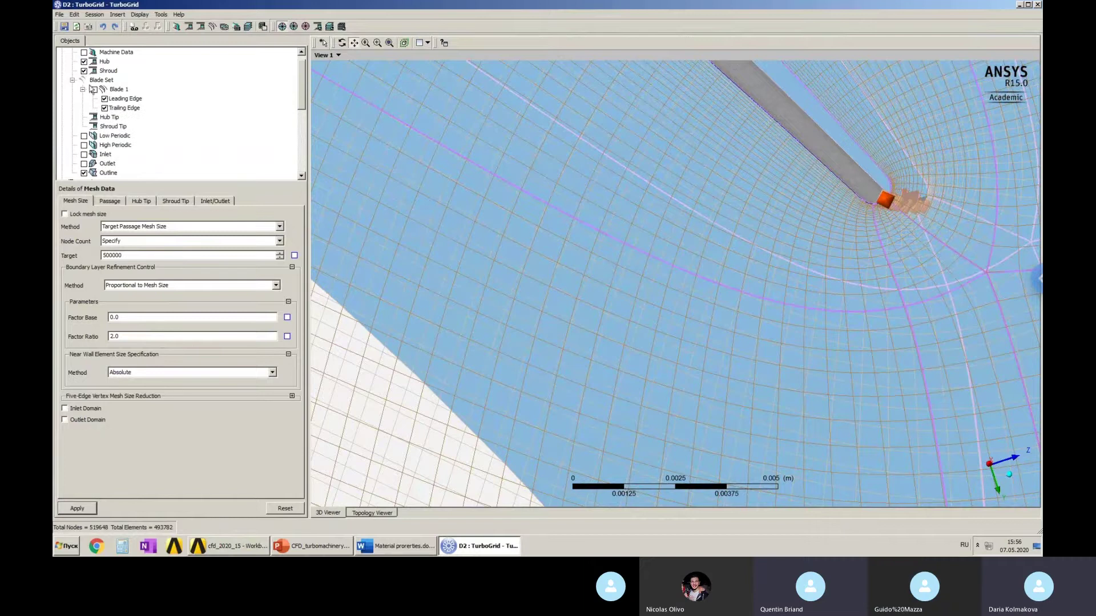
pyautogui.click(83, 89)
pyautogui.moveTo(807, 178)
pyautogui.mouseDown(button='middle')
pyautogui.moveTo(766, 177)
pyautogui.moveTo(801, 200)
pyautogui.mouseUp(button='middle')
pyautogui.moveTo(804, 198); pyautogui.dragTo(782, 220)
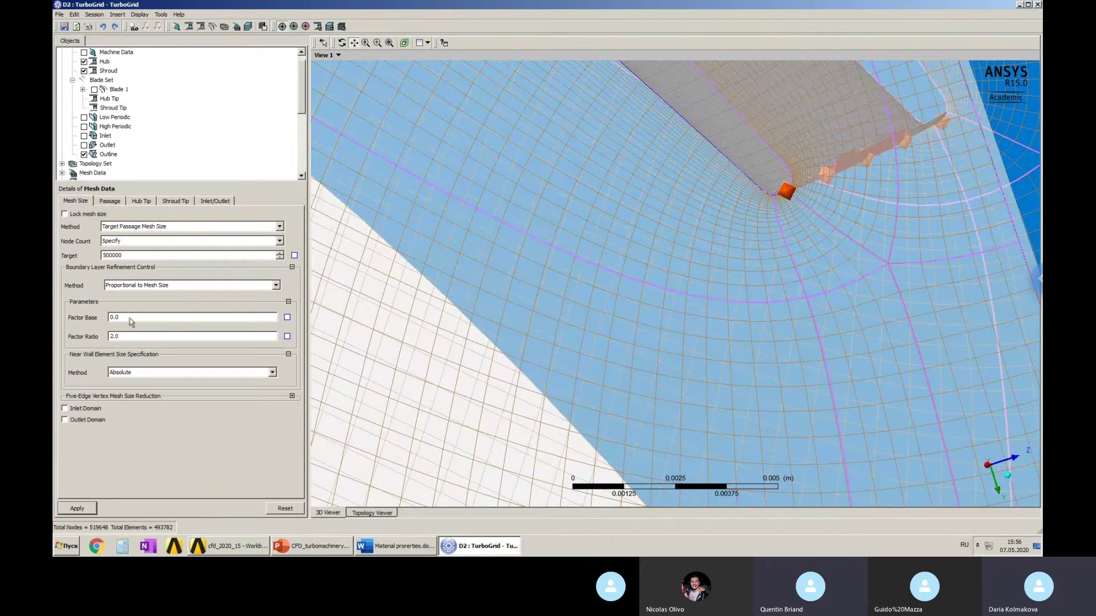
# Set the boundary layer refinement Factor Base to 2.82, apply it and inspect the layer mesh at the trailing edge.
pyautogui.doubleClick(132, 321)
pyautogui.write('0')
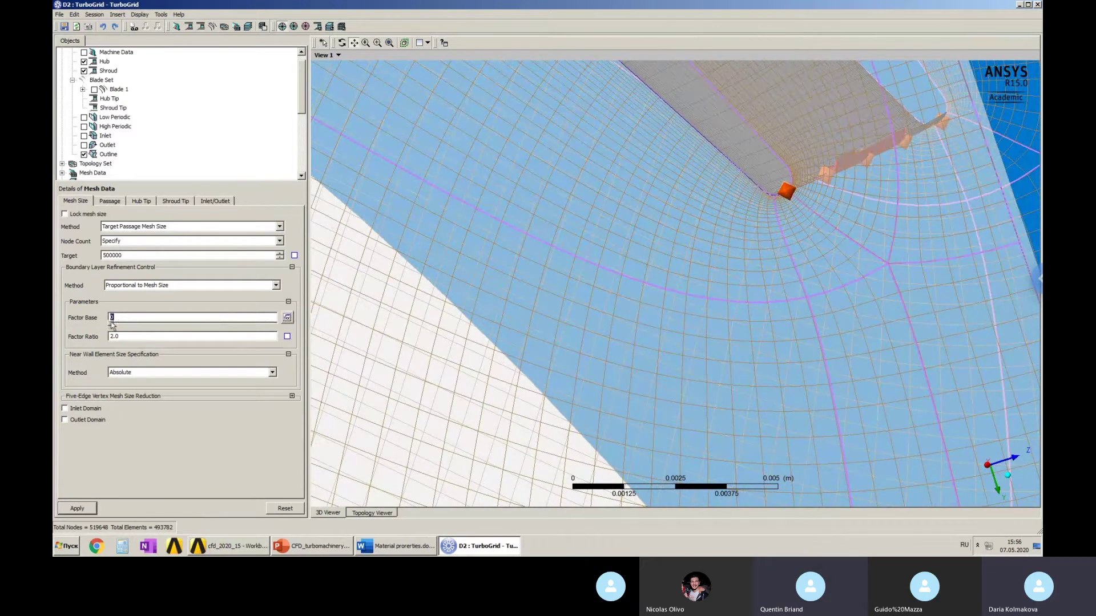
pyautogui.moveTo(112, 325); pyautogui.dragTo(204, 330)
pyautogui.click(791, 164)
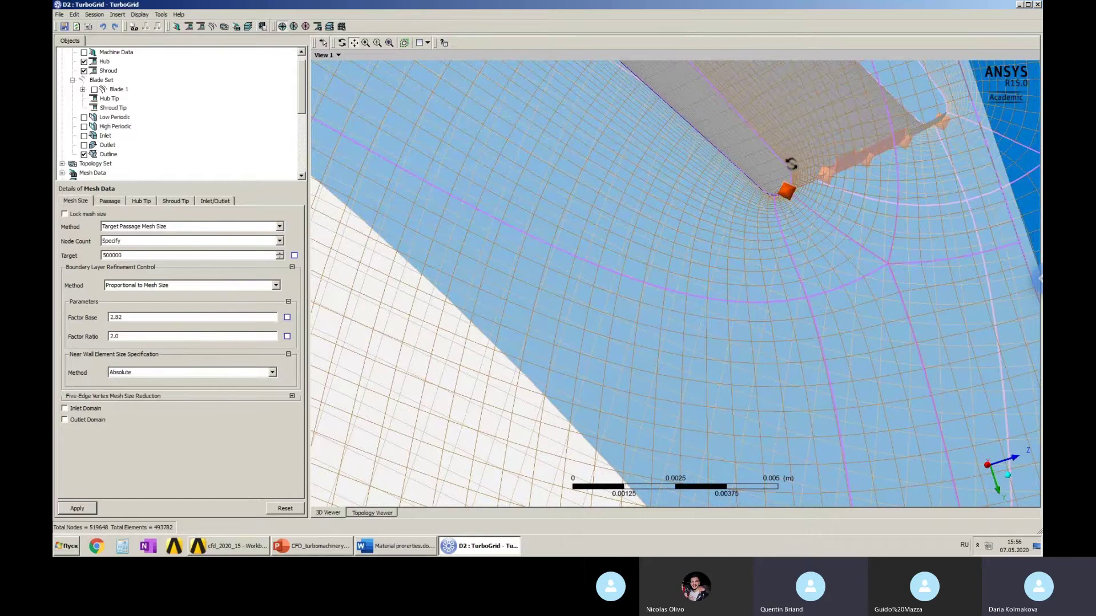
pyautogui.moveTo(791, 164); pyautogui.dragTo(788, 171)
pyautogui.moveTo(761, 178); pyautogui.dragTo(763, 164, button='middle')
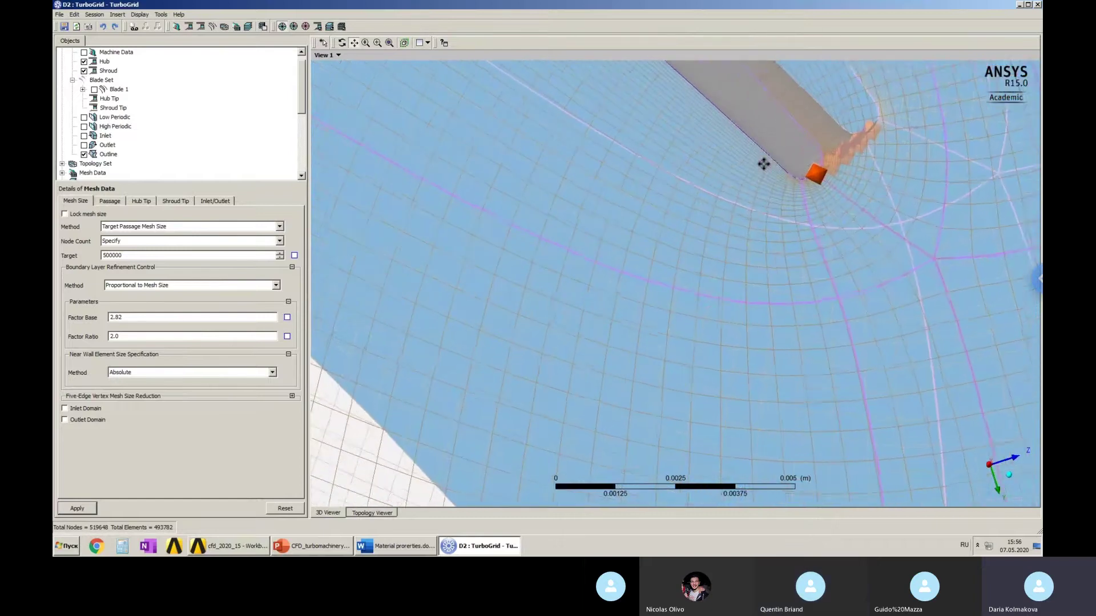
pyautogui.scroll(1, 764, 164)
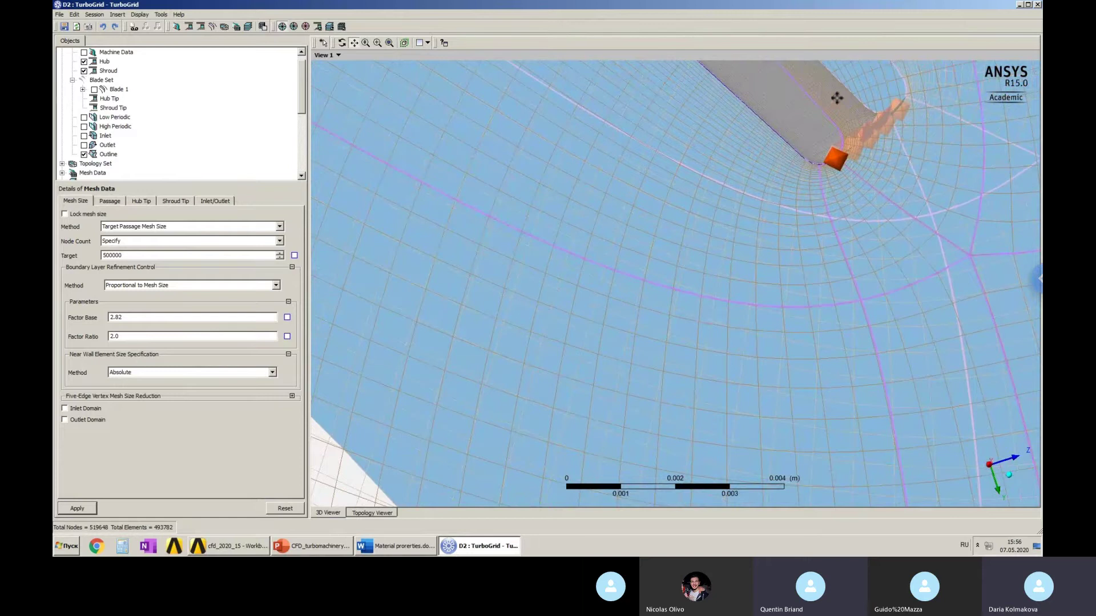
pyautogui.click(80, 508)
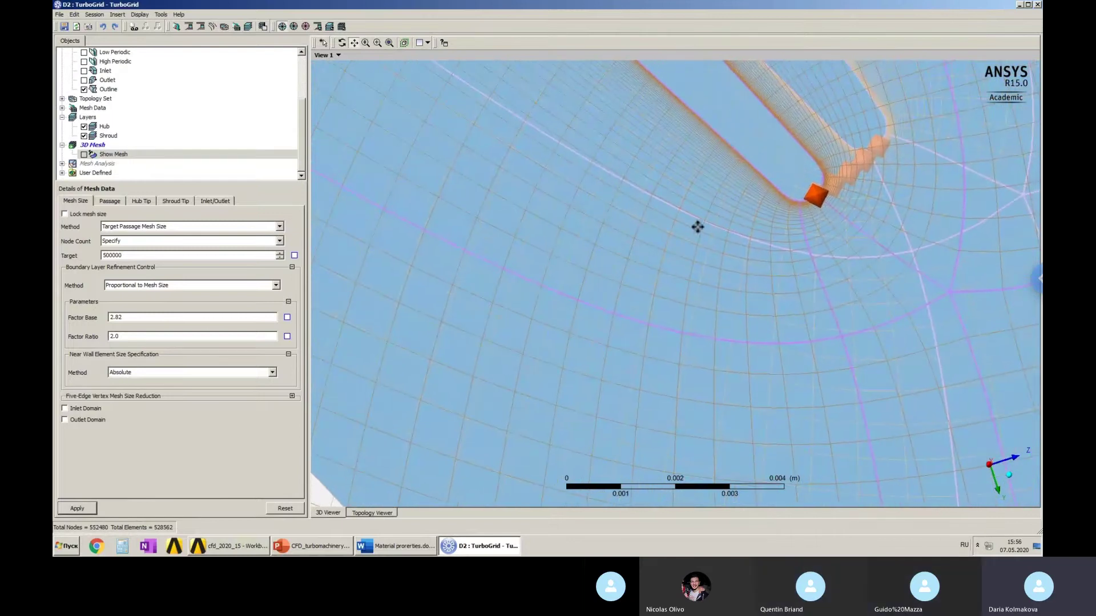
pyautogui.scroll(2, 758, 147)
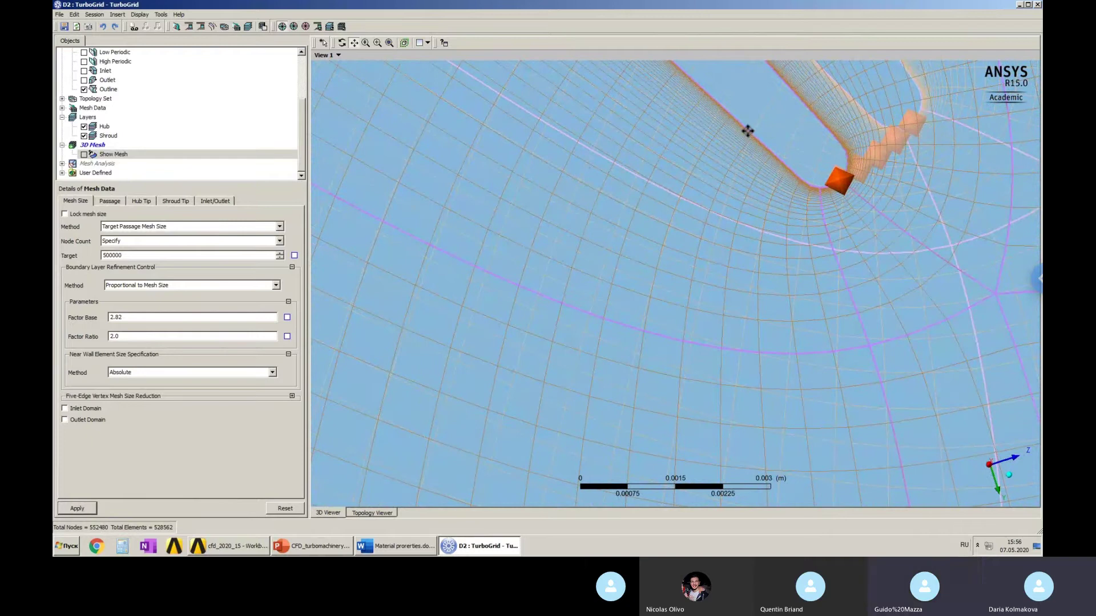
# Set the Factor Base back to 0, keep the Factor Ratio at 2, apply and inspect the trailing-edge layer mesh.
pyautogui.click(133, 343)
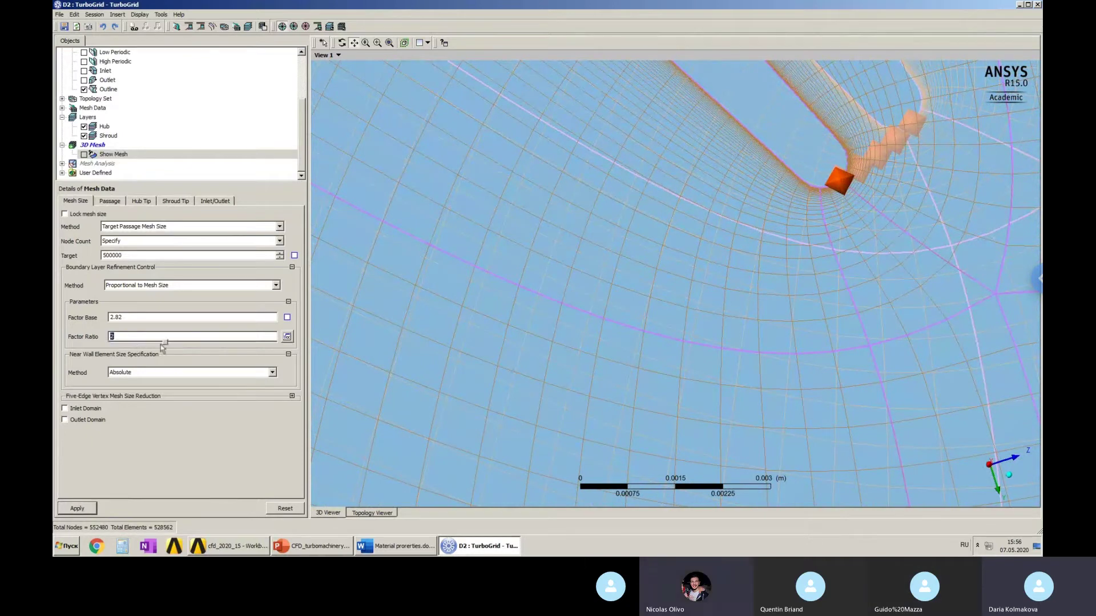
pyautogui.click(162, 317)
pyautogui.moveTo(199, 323); pyautogui.dragTo(98, 329)
pyautogui.click(80, 508)
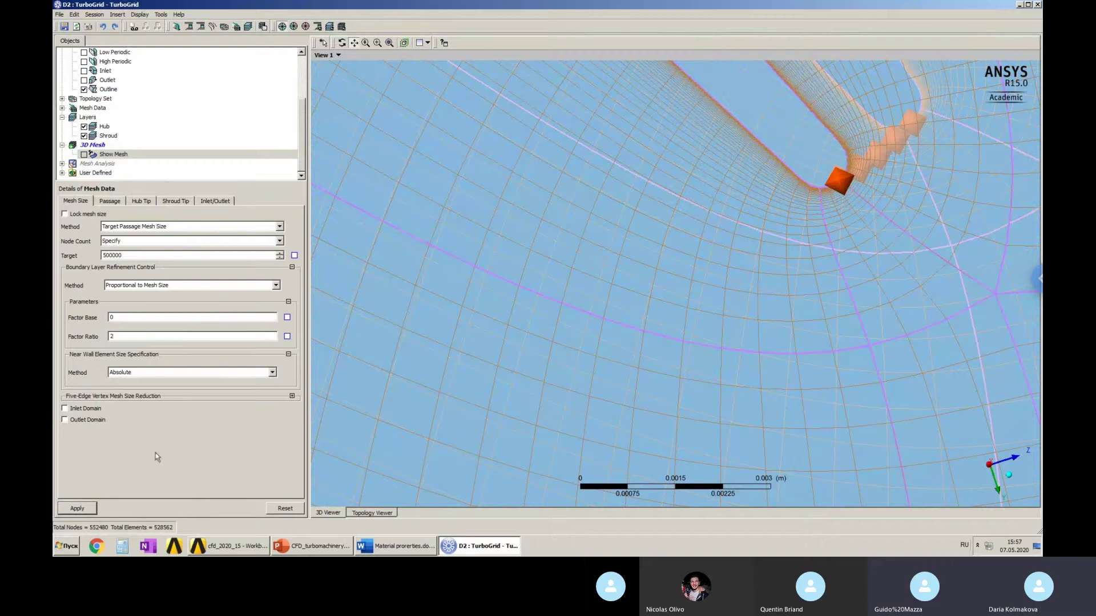
pyautogui.click(78, 509)
pyautogui.moveTo(751, 135)
pyautogui.keyDown('ctrl'); pyautogui.mouseDown(button='middle')
pyautogui.moveTo(731, 172)
pyautogui.moveTo(751, 169)
pyautogui.moveTo(721, 132)
pyautogui.mouseUp(button='middle'); pyautogui.keyUp('ctrl')
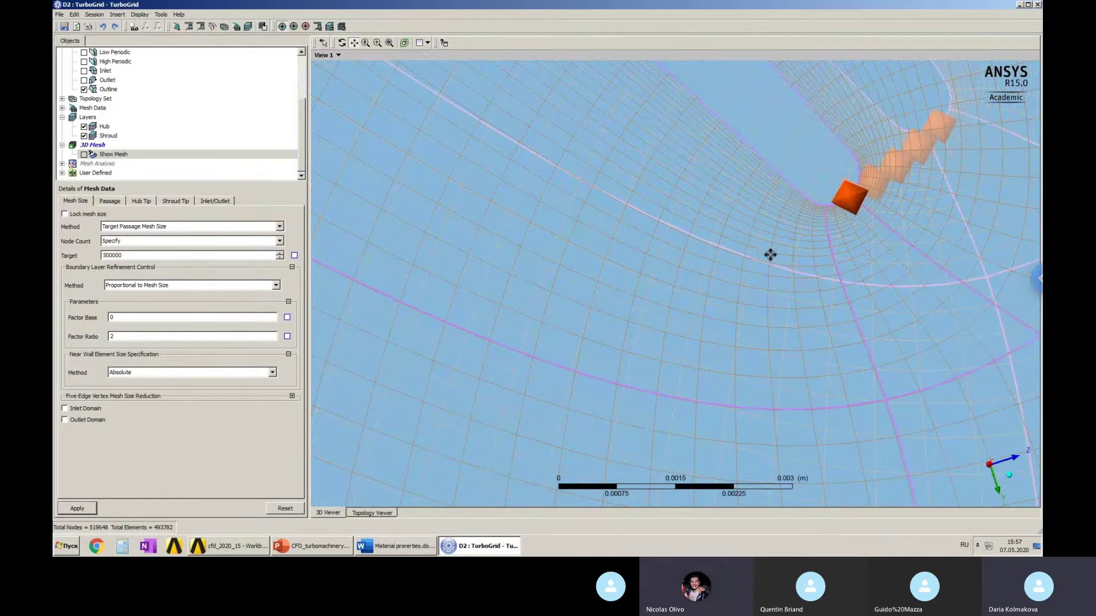
pyautogui.scroll(-2, 768, 252)
# Set the boundary layer refinement Factor Ratio to 0.5 and apply it.
pyautogui.doubleClick(112, 337)
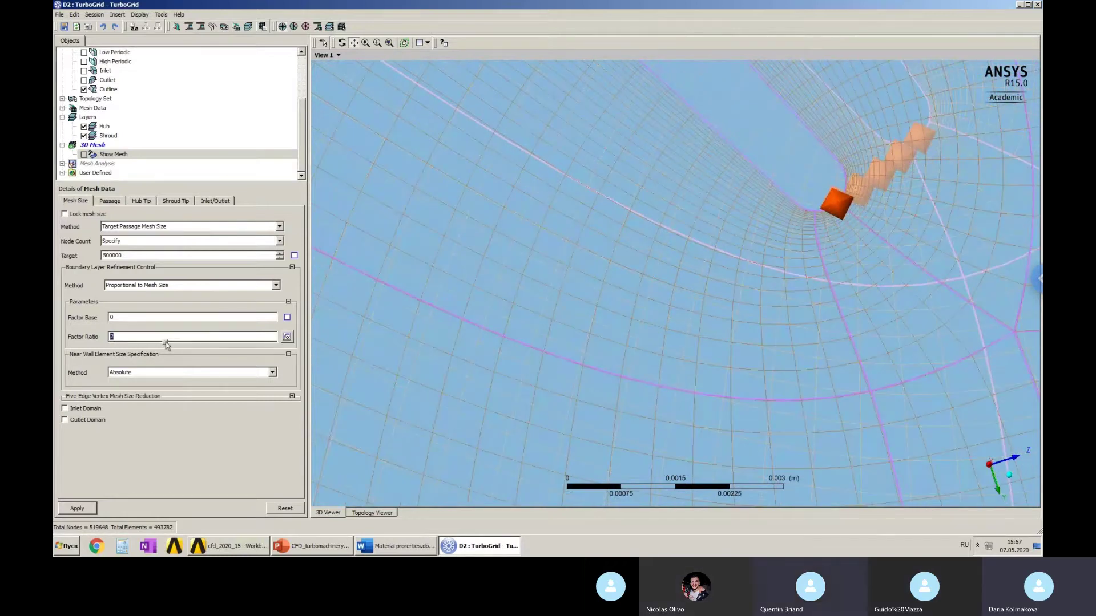
pyautogui.write('0.5')
pyautogui.click(77, 510)
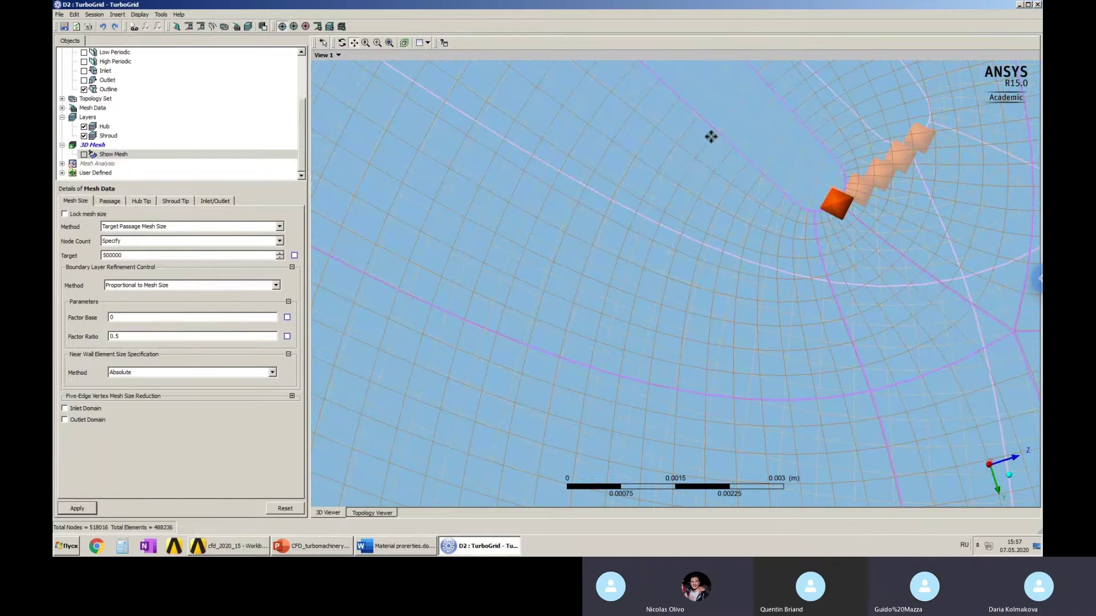
# Set the boundary layer refinement Factor Ratio to 2.7275 and apply it.
pyautogui.doubleClick(112, 336)
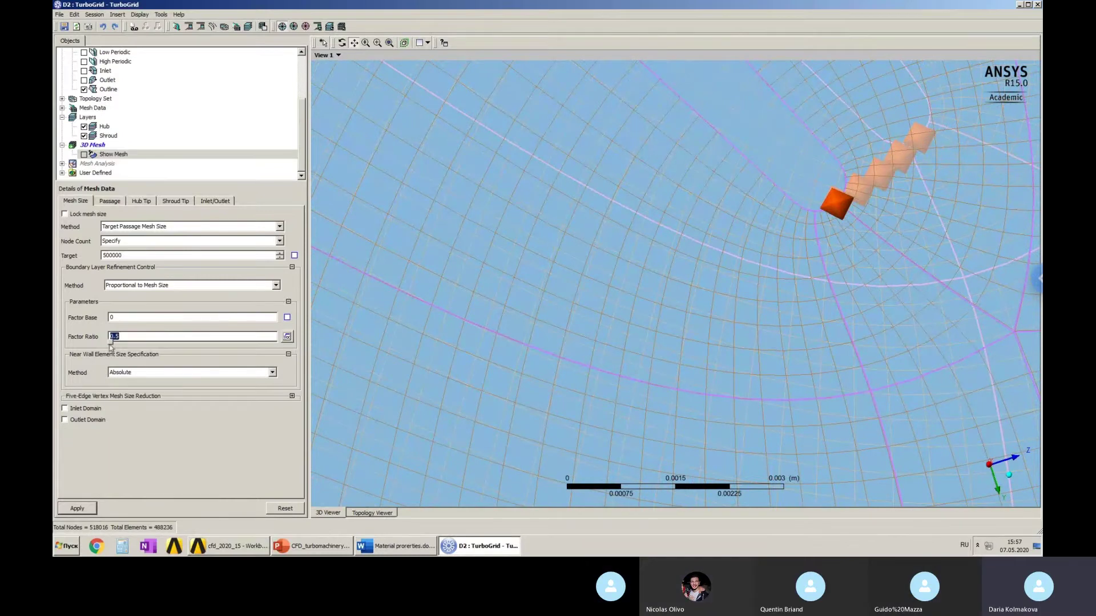
pyautogui.moveTo(114, 342); pyautogui.dragTo(194, 343)
pyautogui.click(78, 509)
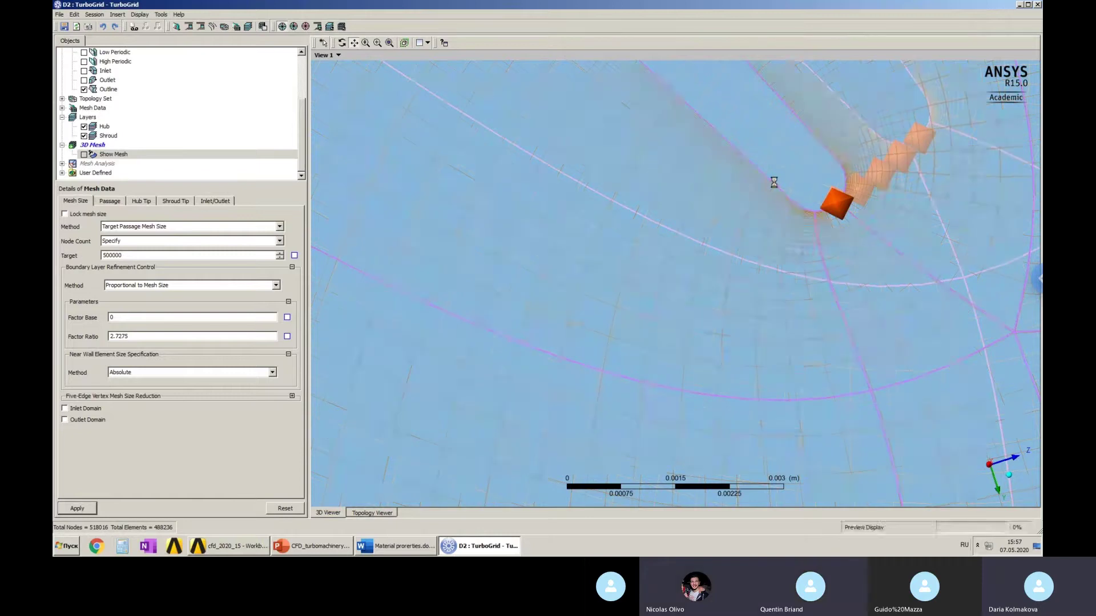
# Set the boundary layer refinement Factor Base to 1, keeping the Factor Ratio, and apply it.
pyautogui.scroll(-1, 739, 249)
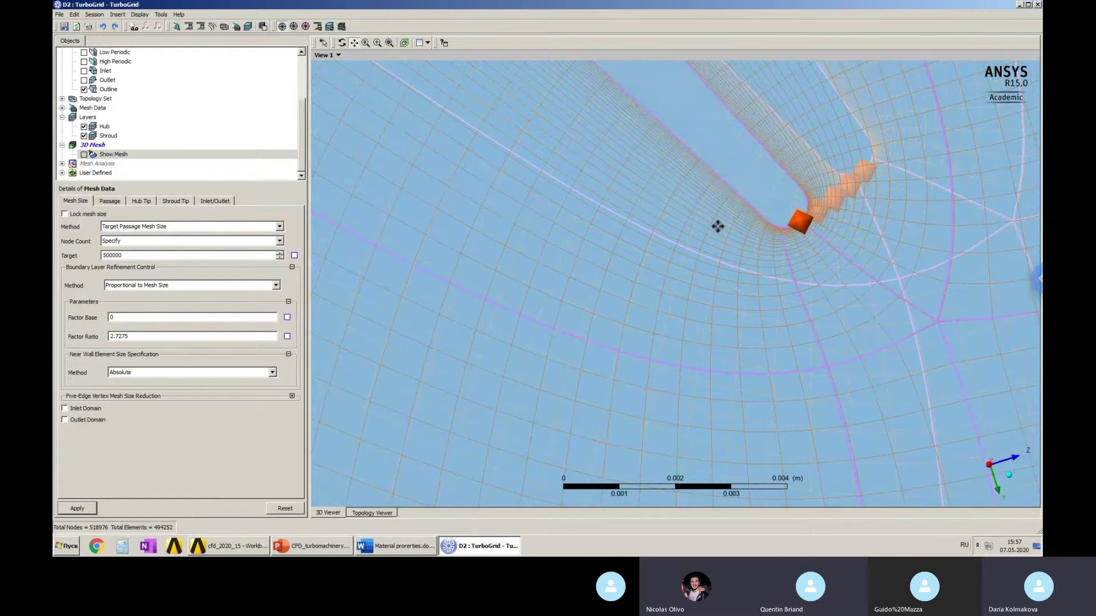
pyautogui.scroll(-2, 724, 239)
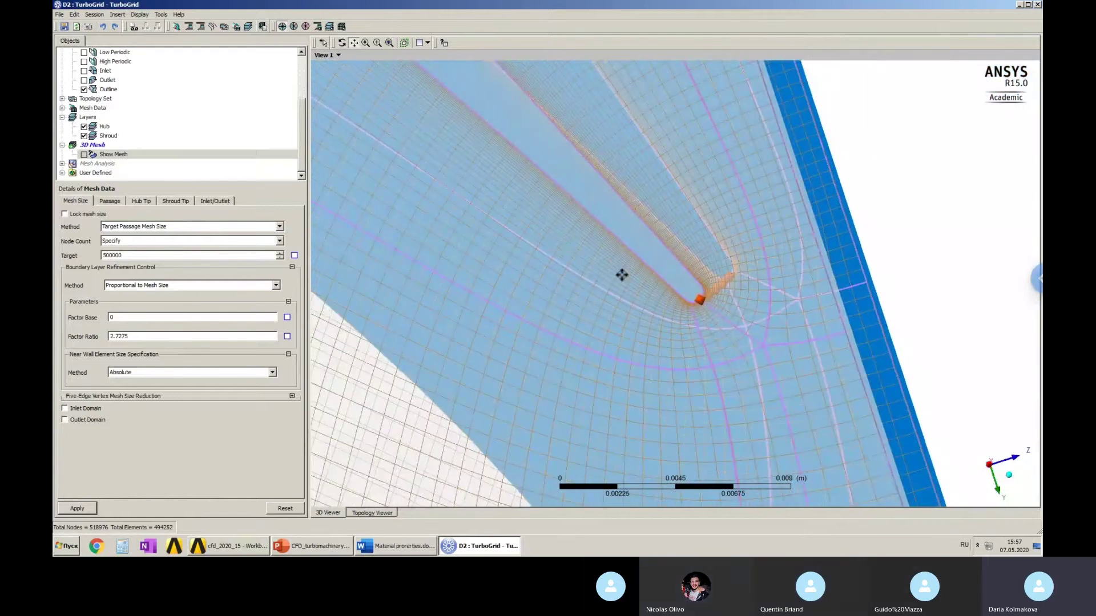
pyautogui.scroll(-1, 562, 249)
pyautogui.scroll(-1, 562, 249)
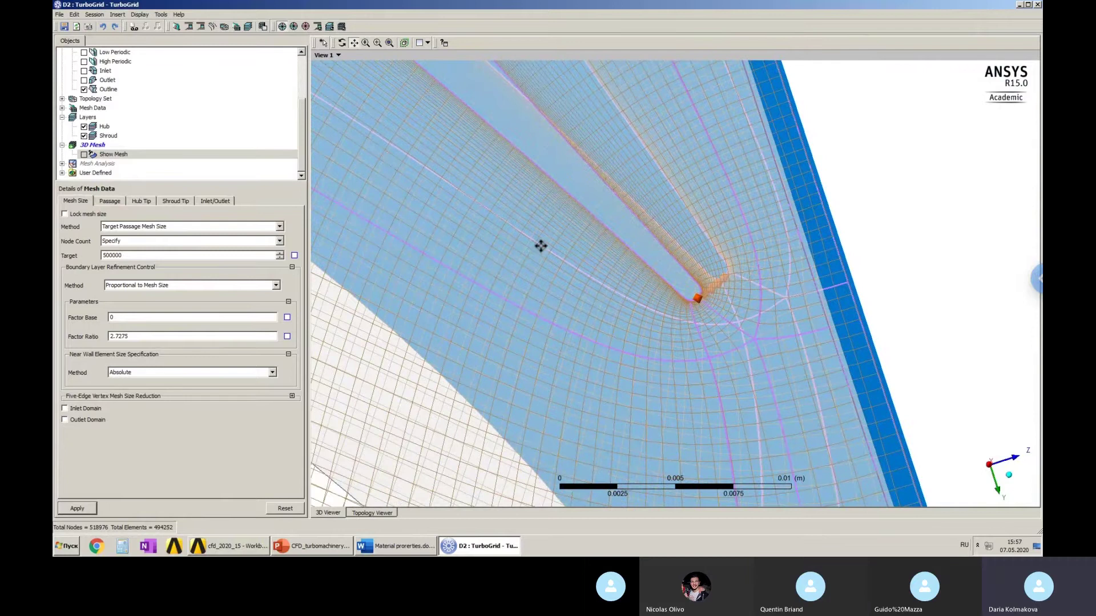
pyautogui.moveTo(572, 228); pyautogui.dragTo(577, 216, button='middle')
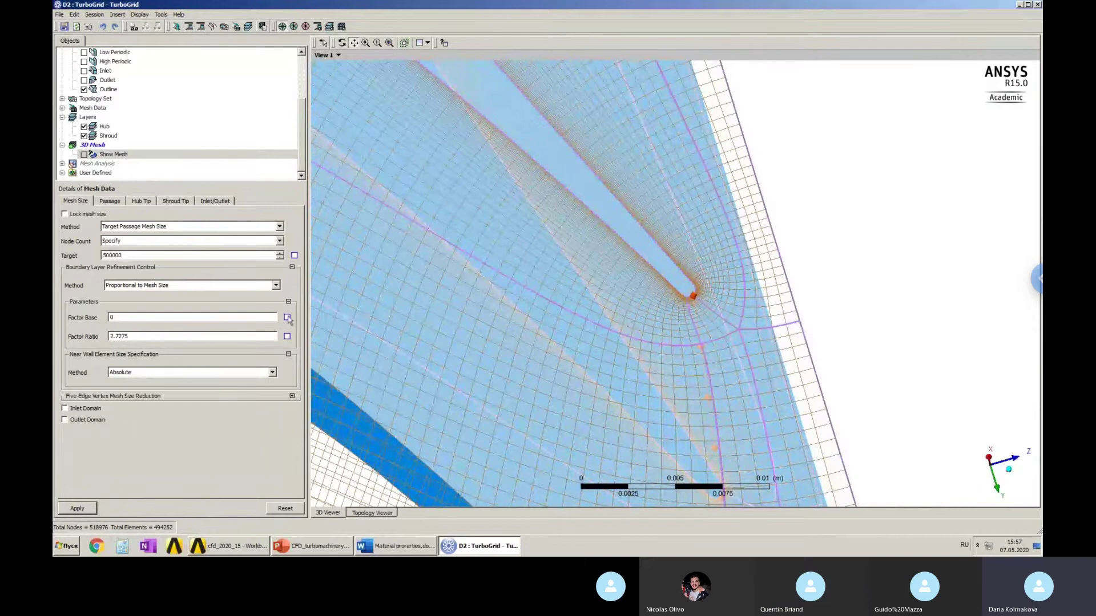
pyautogui.click(148, 318)
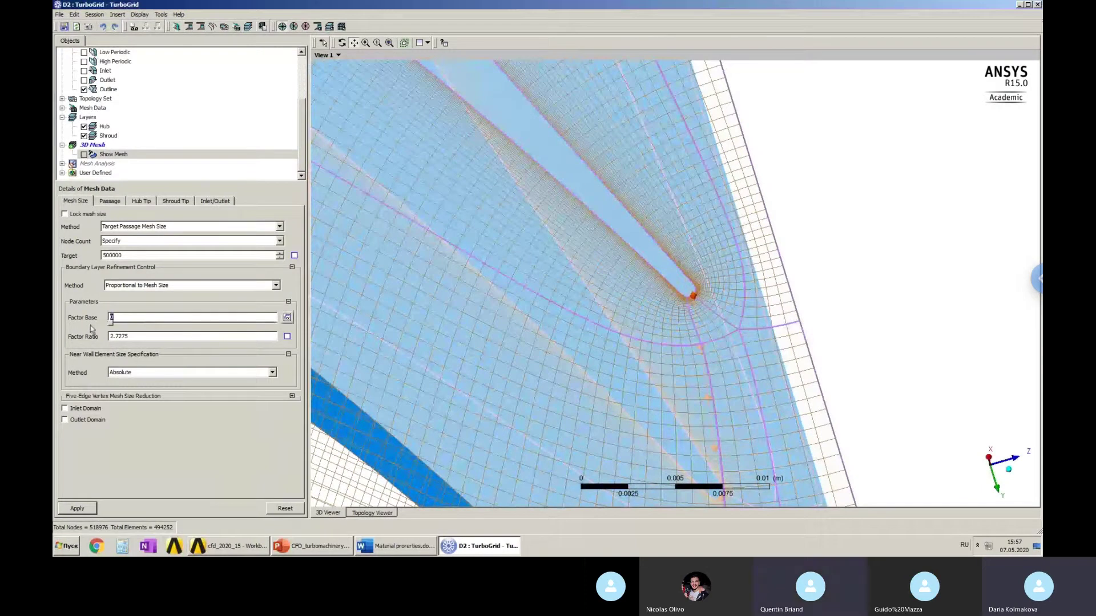
pyautogui.write('1')
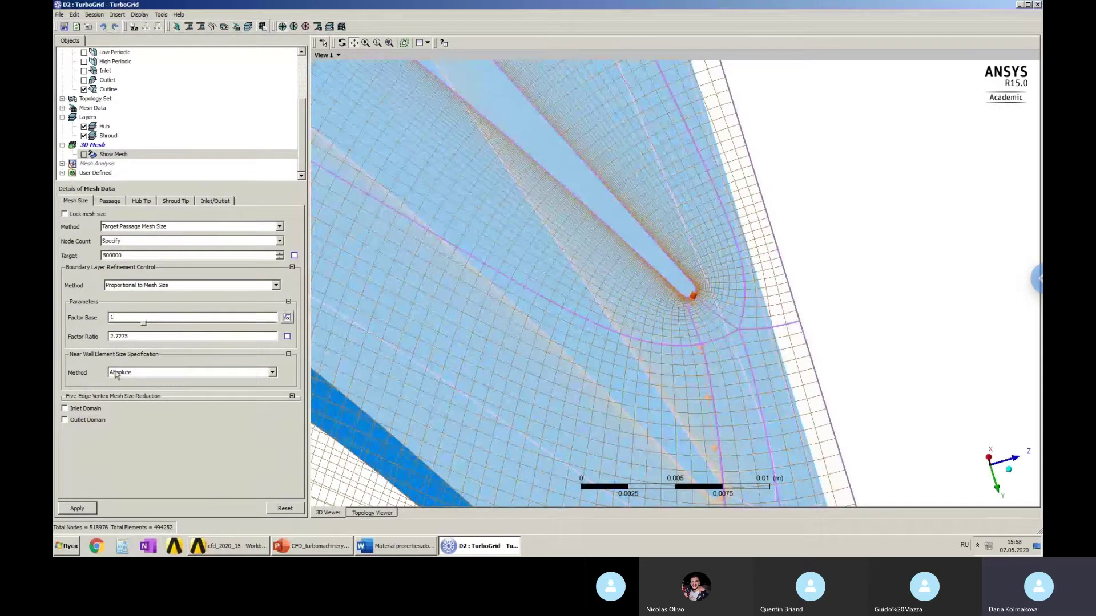
pyautogui.click(83, 510)
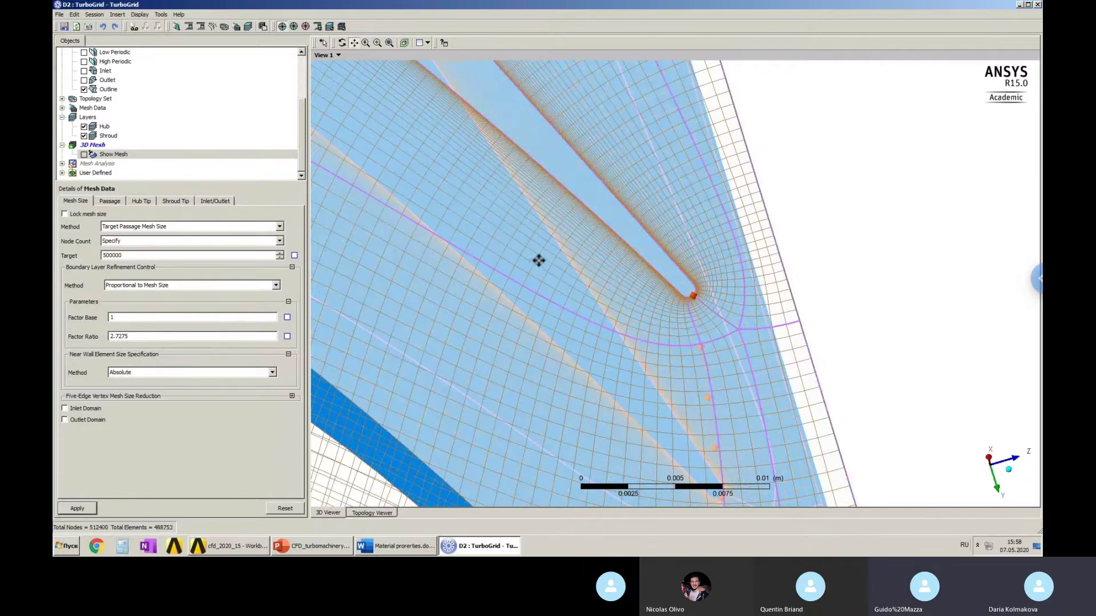
# Check the passage's spanwise blade distribution settings and the layer meshes, and generate the 3D mesh.
pyautogui.scroll(-5, 539, 260)
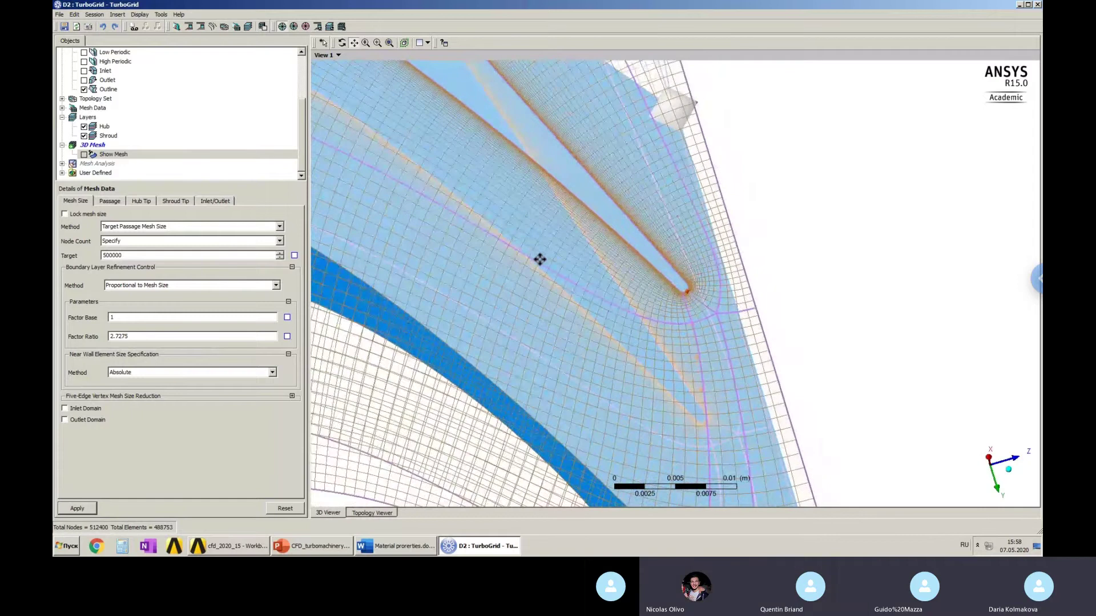
pyautogui.scroll(-6, 539, 260)
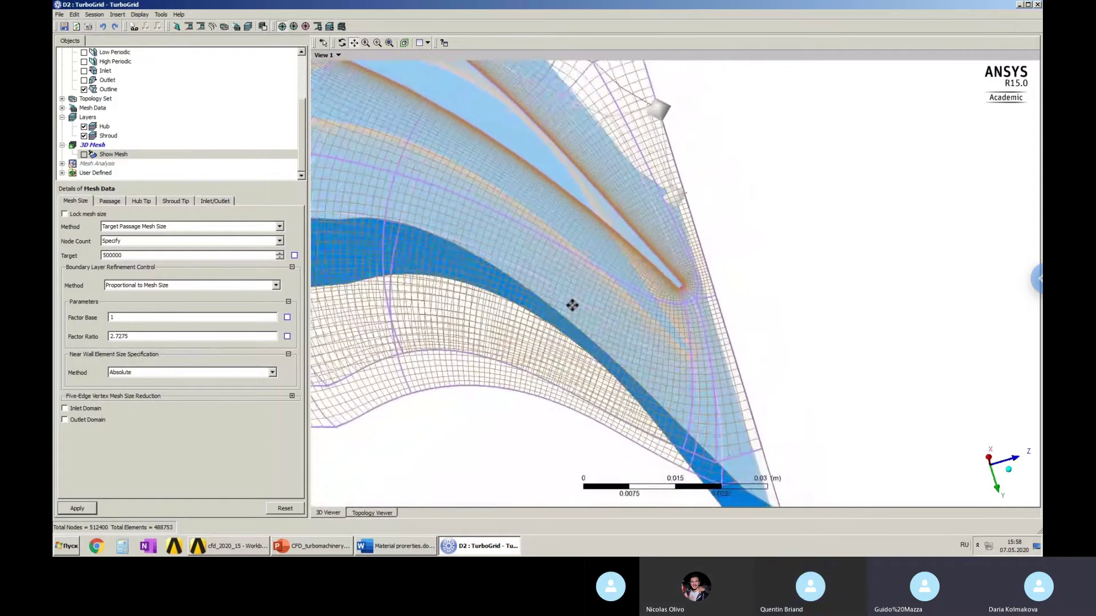
pyautogui.scroll(-2, 571, 306)
pyautogui.click(110, 202)
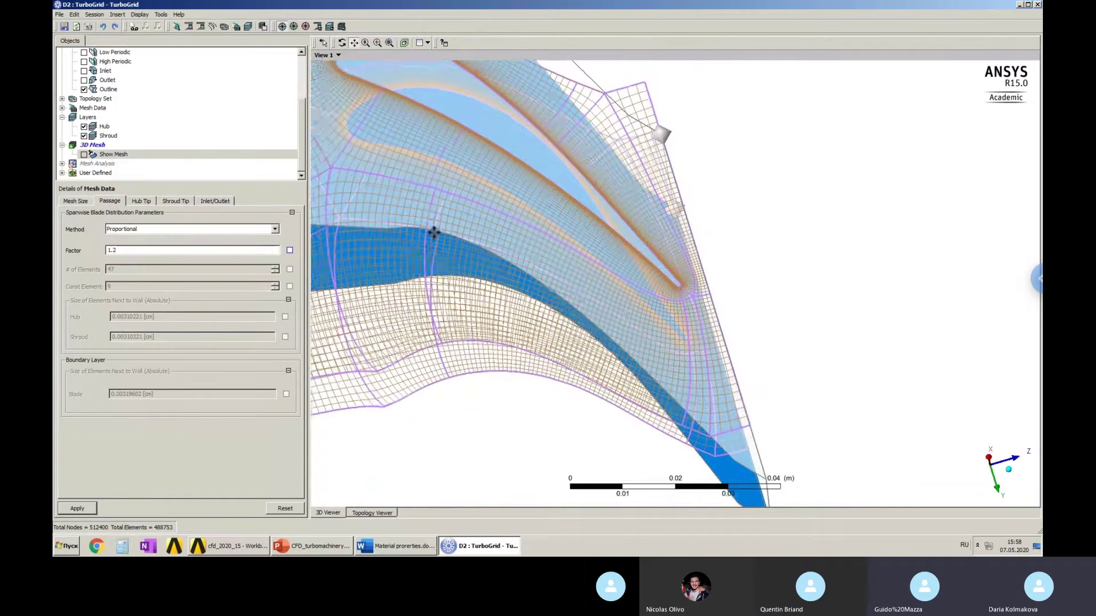
pyautogui.scroll(-3, 434, 234)
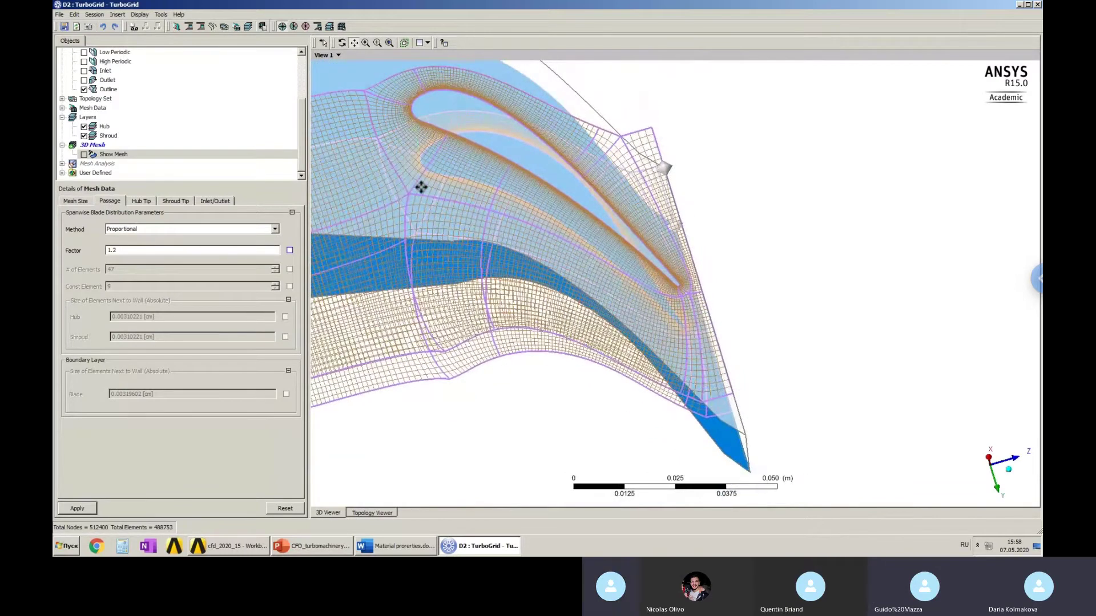
pyautogui.moveTo(421, 184); pyautogui.dragTo(440, 146)
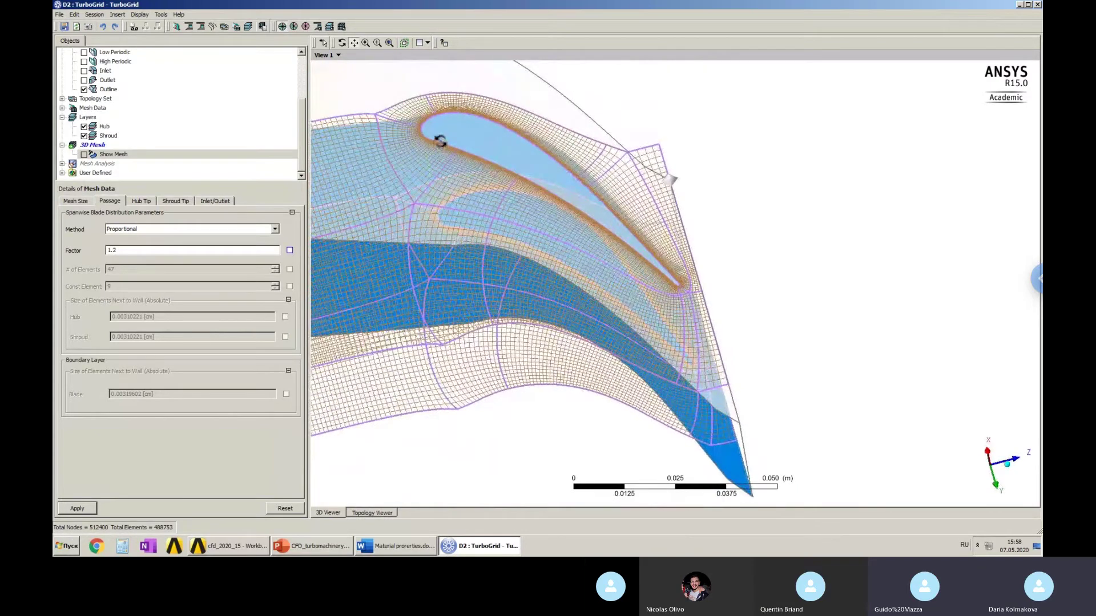
pyautogui.moveTo(587, 244); pyautogui.dragTo(651, 267)
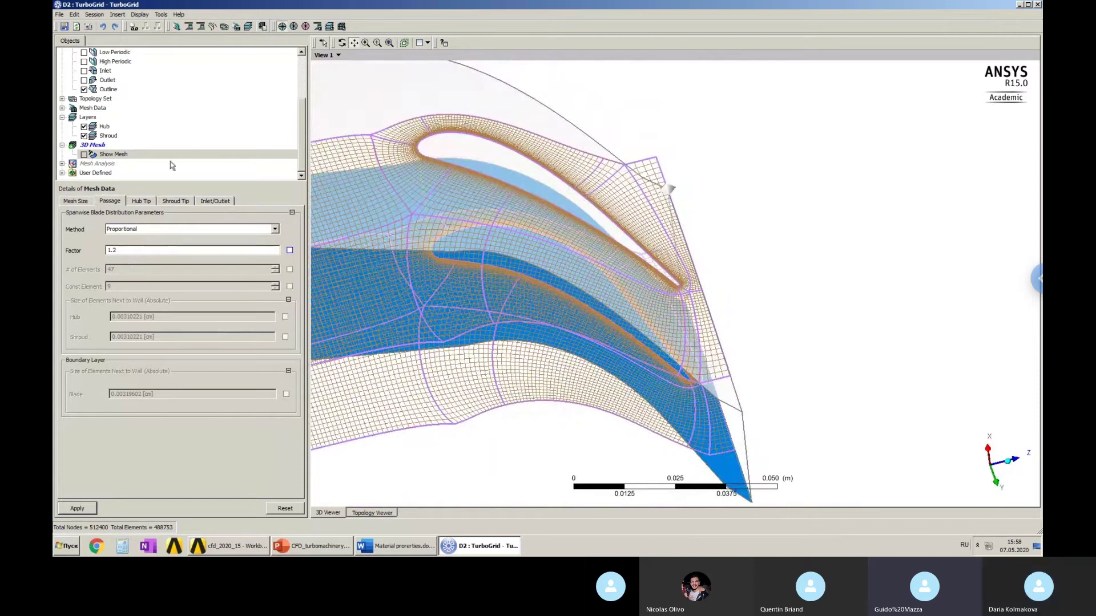
pyautogui.click(262, 27)
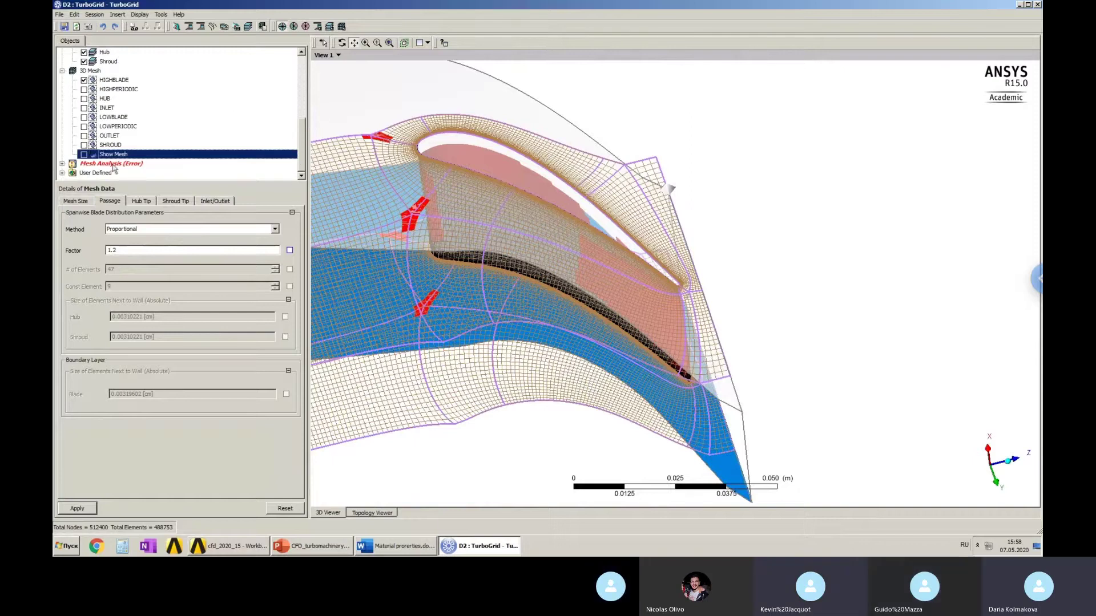
# Open the mesh statistics and display the elements flagged for Maximum Element Volume Ratio.
pyautogui.doubleClick(112, 164)
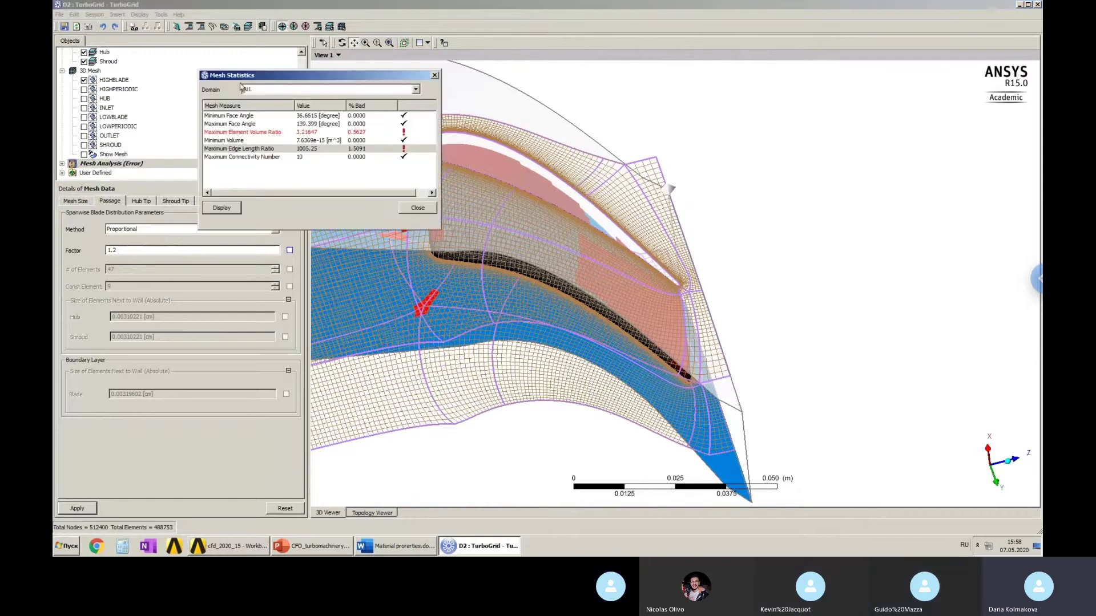
pyautogui.moveTo(263, 75); pyautogui.dragTo(169, 61)
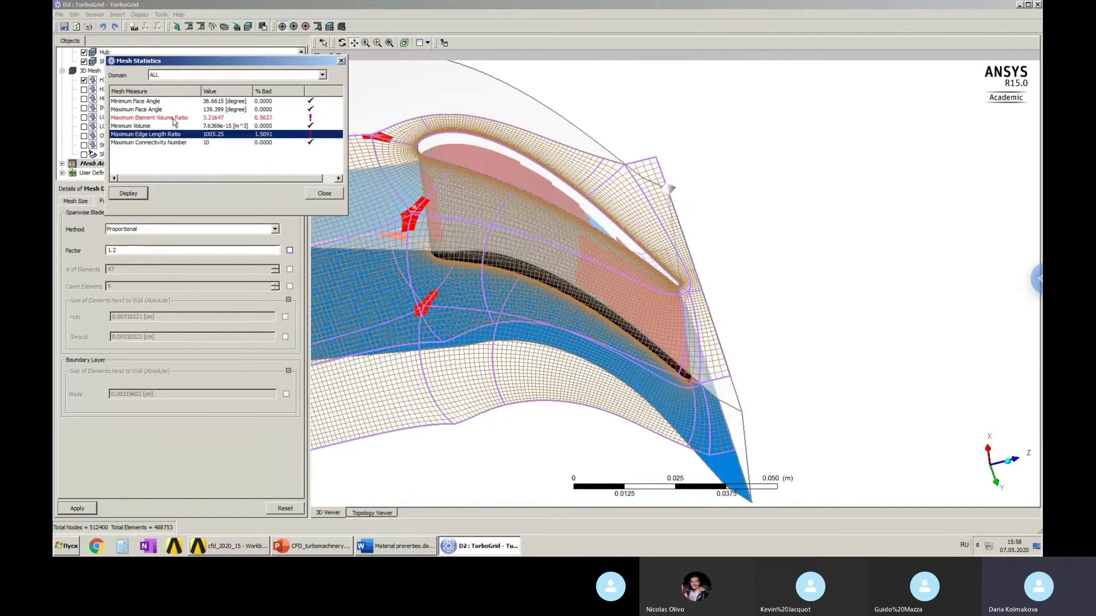
pyautogui.click(174, 120)
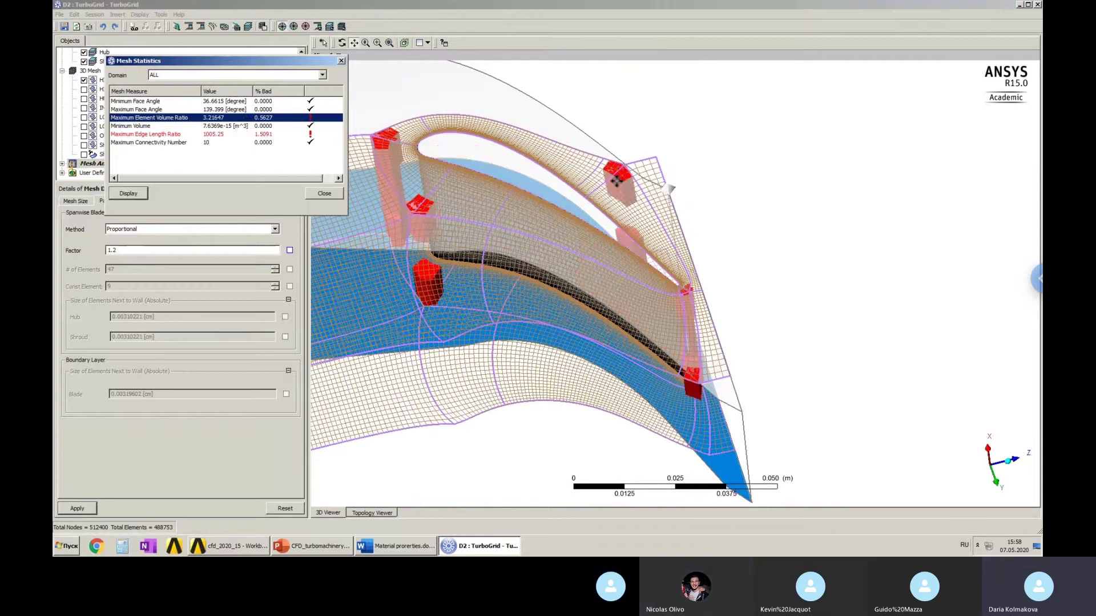
pyautogui.scroll(2, 616, 181)
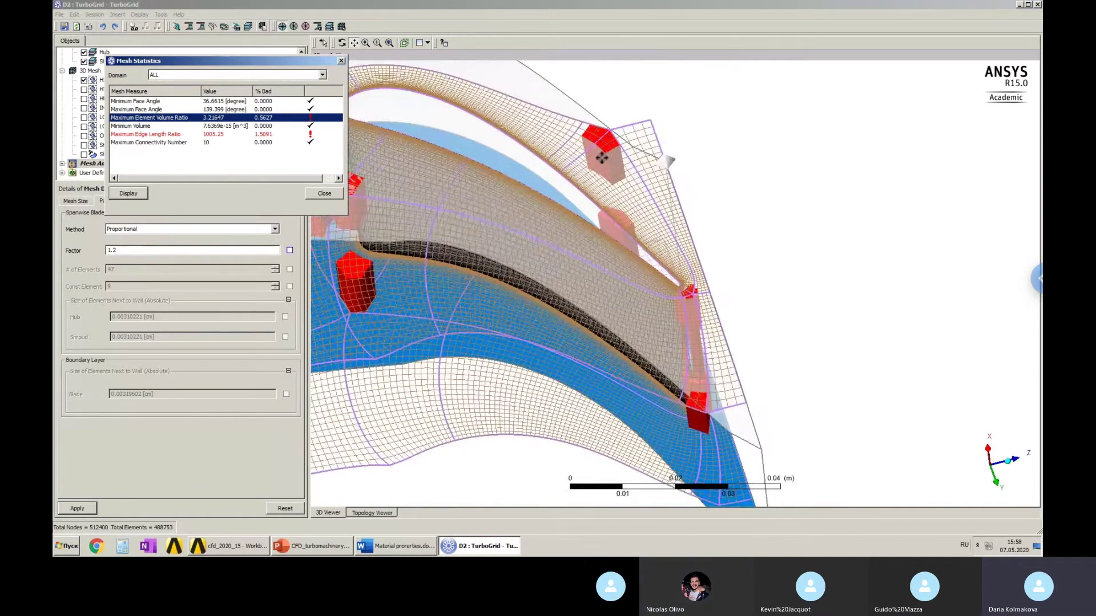
# Examine the flagged volume-ratio elements around the blade's leading and trailing edges from several angles, and close the mesh statistics.
pyautogui.click(569, 180)
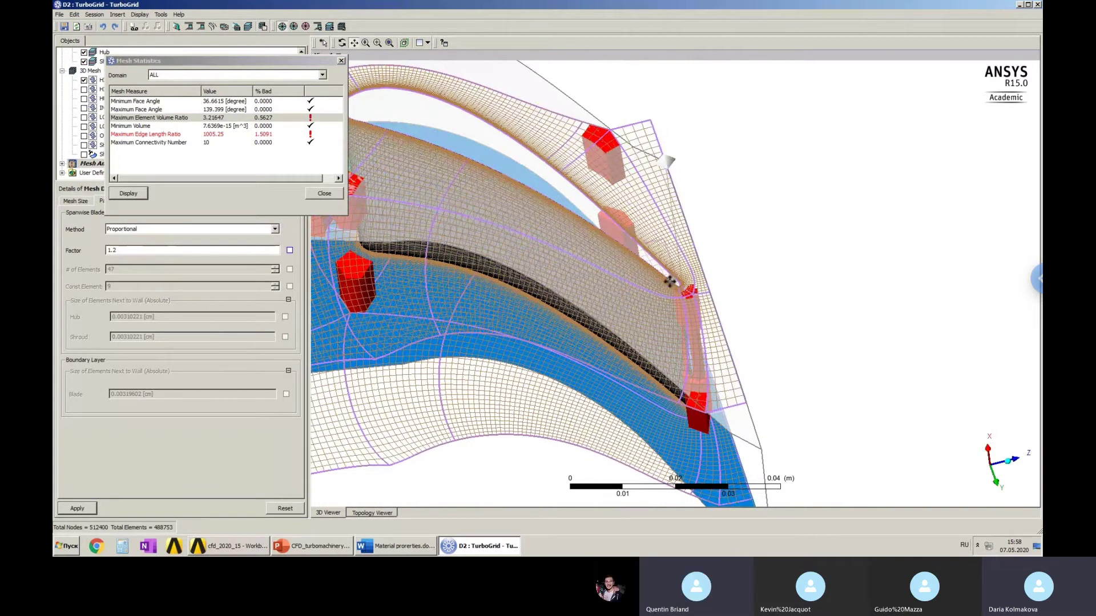
pyautogui.moveTo(667, 282); pyautogui.dragTo(811, 250)
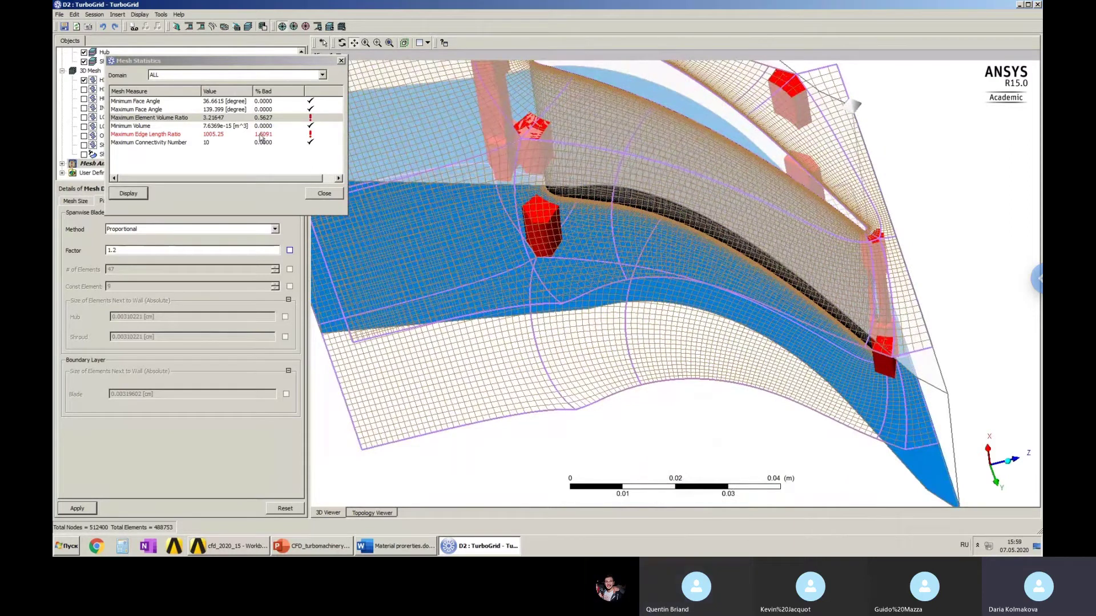
pyautogui.moveTo(589, 272); pyautogui.dragTo(591, 303)
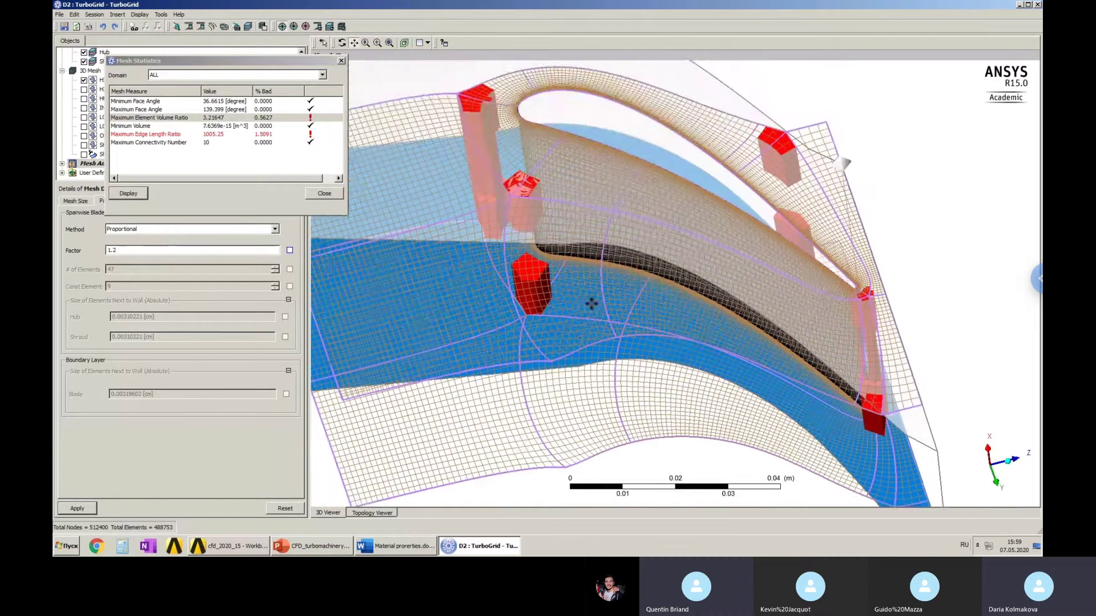
pyautogui.scroll(-8, 591, 303)
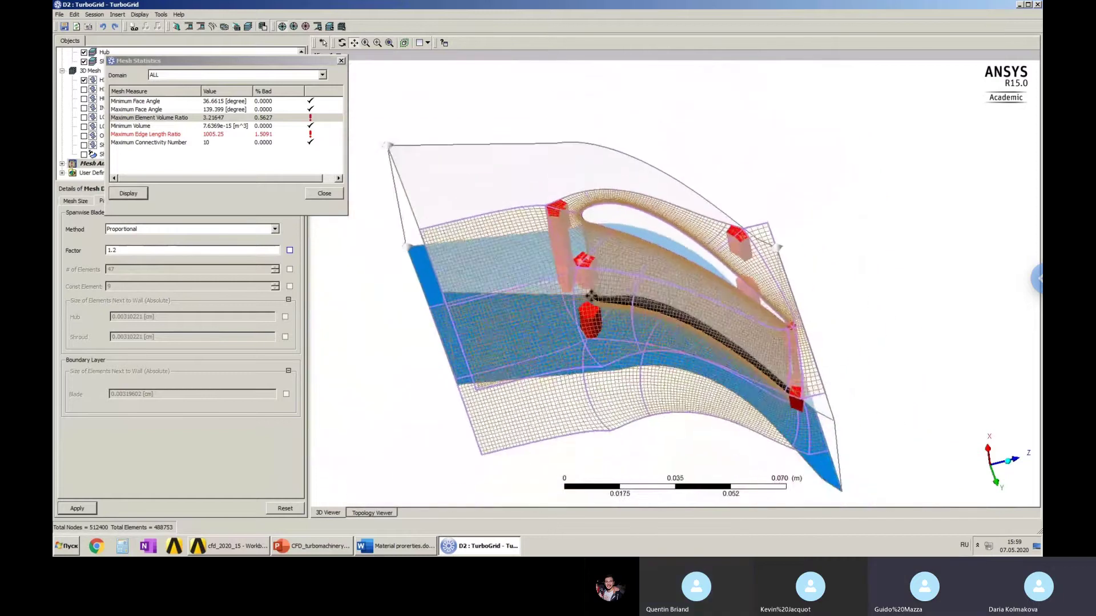
pyautogui.moveTo(588, 280); pyautogui.dragTo(586, 272)
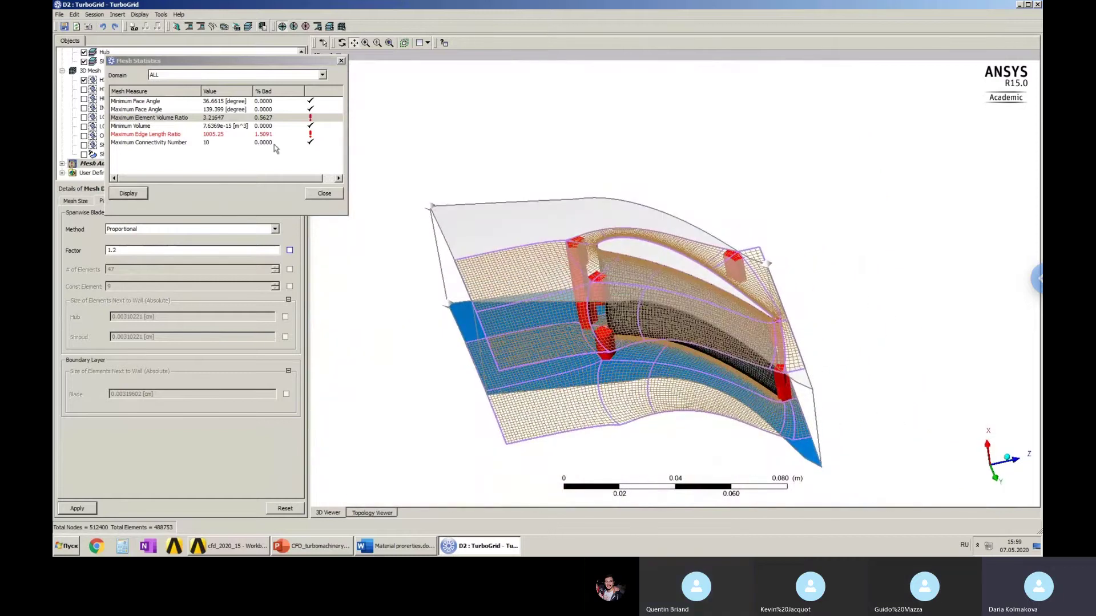
pyautogui.moveTo(232, 60); pyautogui.dragTo(233, 62)
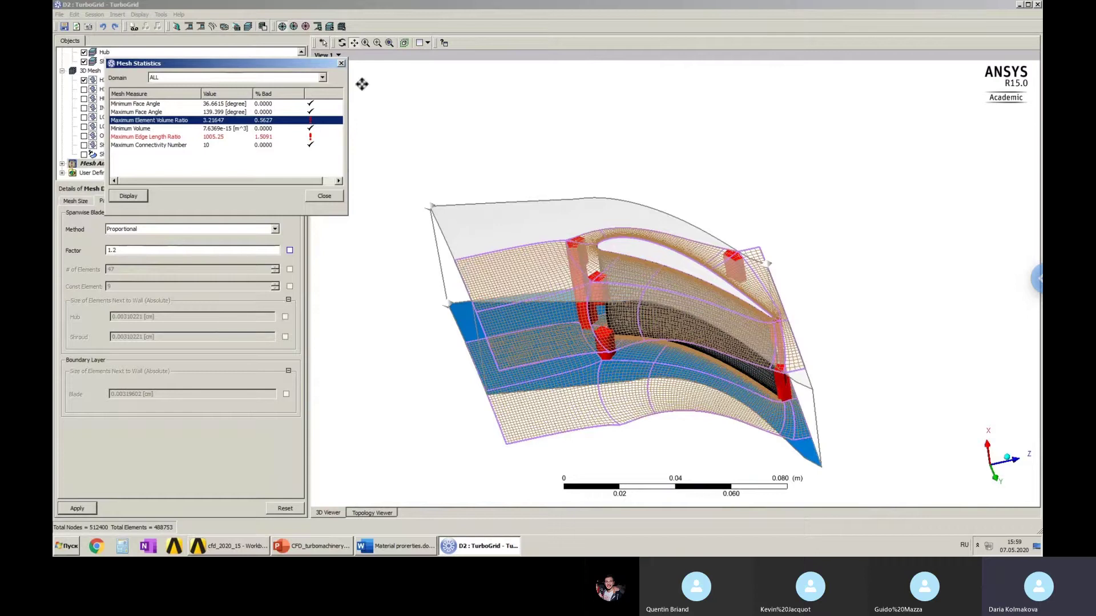
pyautogui.click(330, 196)
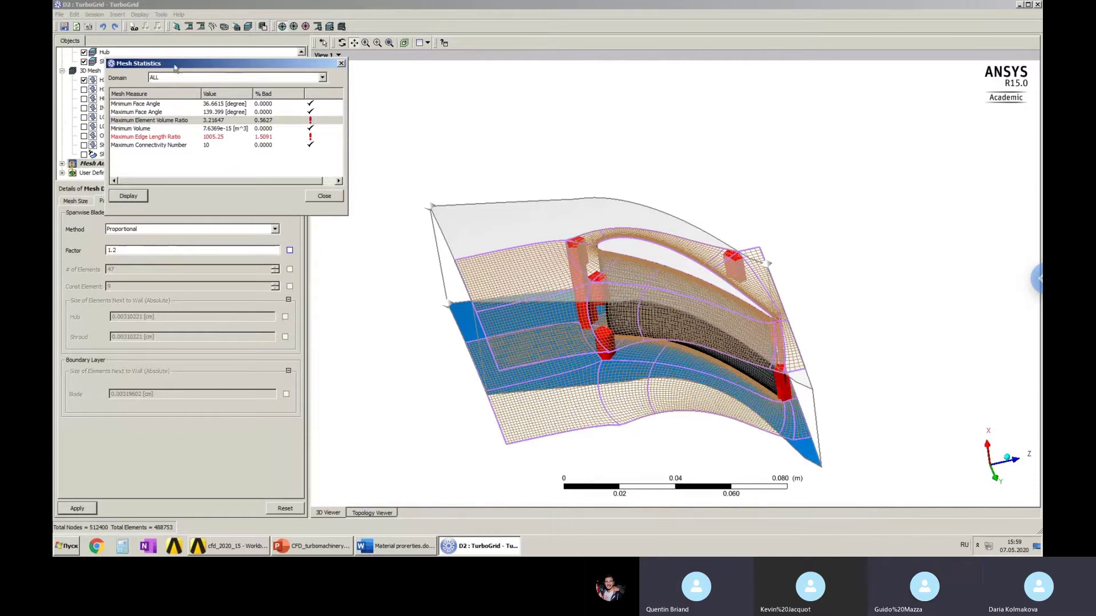
pyautogui.moveTo(175, 67); pyautogui.dragTo(189, 70)
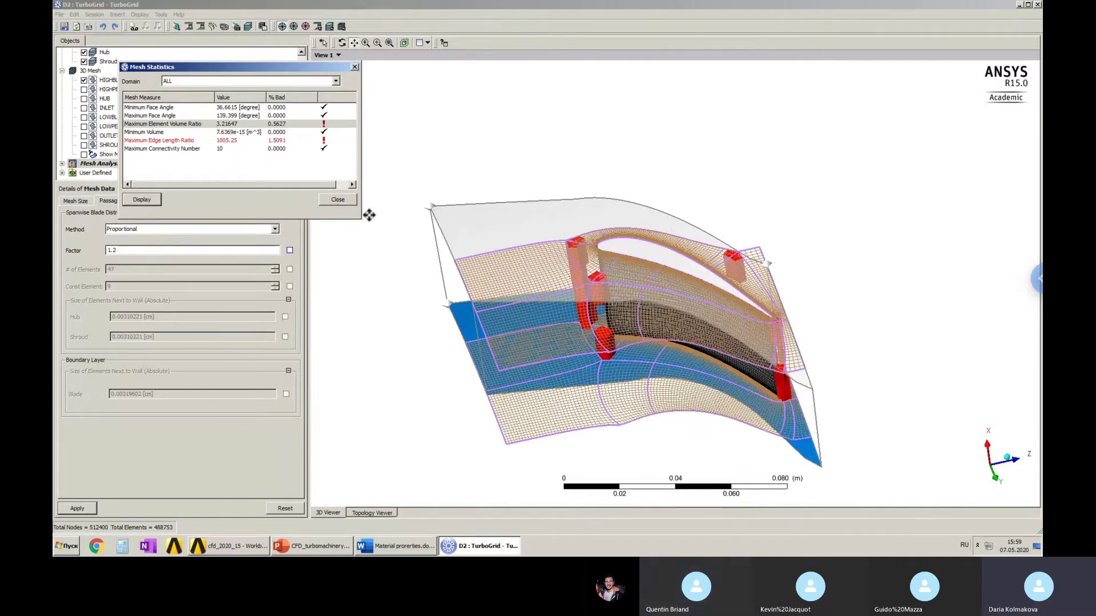
pyautogui.click(340, 200)
pyautogui.moveTo(690, 271); pyautogui.dragTo(690, 240)
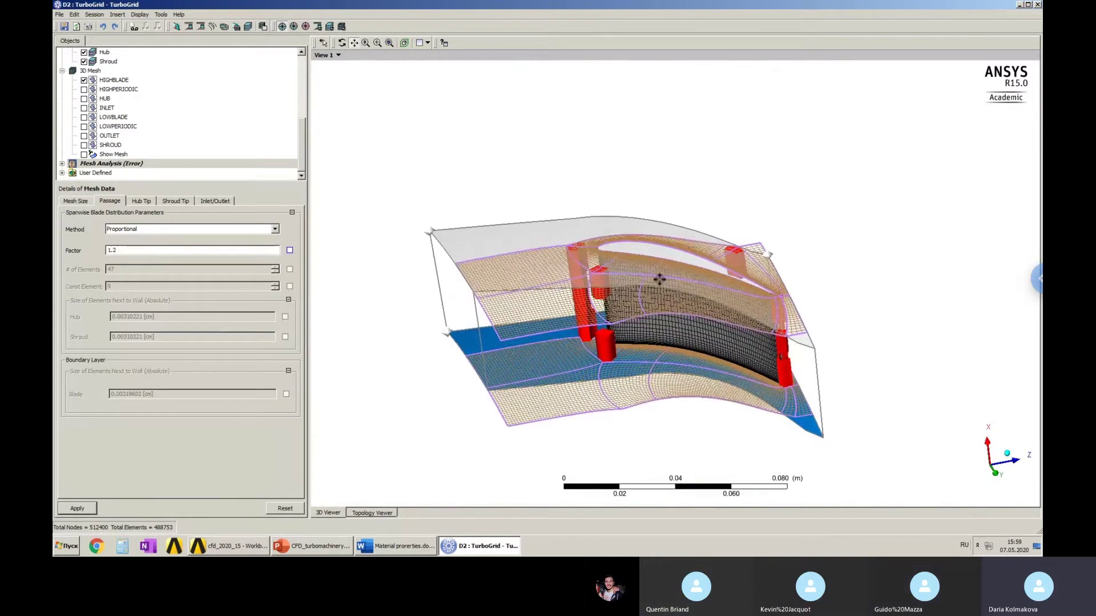
pyautogui.moveTo(658, 306); pyautogui.dragTo(582, 193)
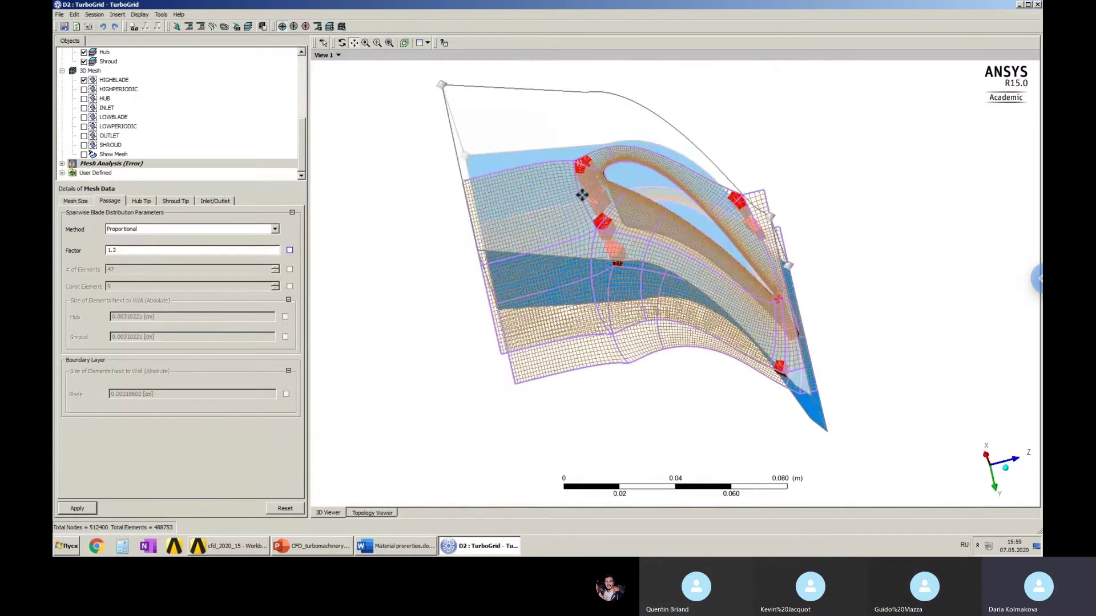
pyautogui.moveTo(658, 194); pyautogui.dragTo(653, 251)
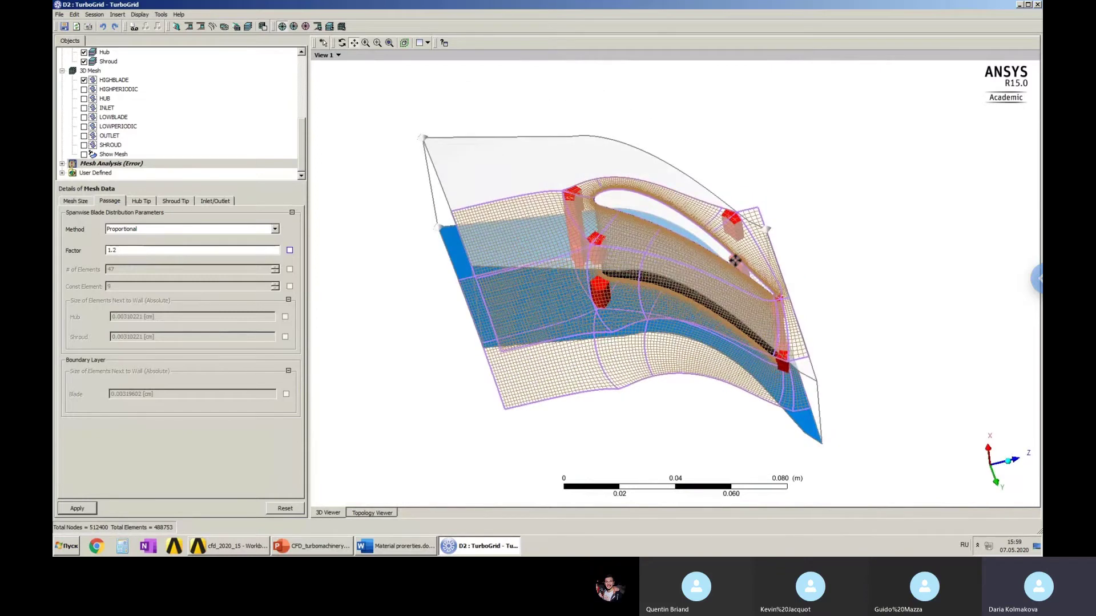
pyautogui.moveTo(728, 254); pyautogui.dragTo(688, 204)
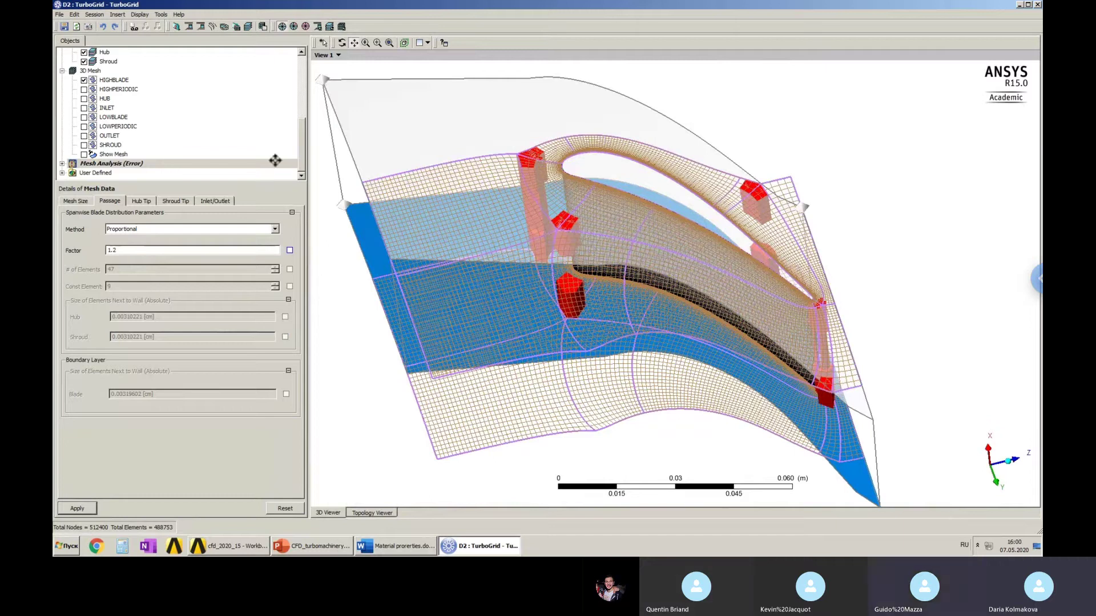
# Return to the mesh size settings, reopen the mesh statistics to check the Minimum Face Angle measure, and close them.
pyautogui.scroll(6, 291, 146)
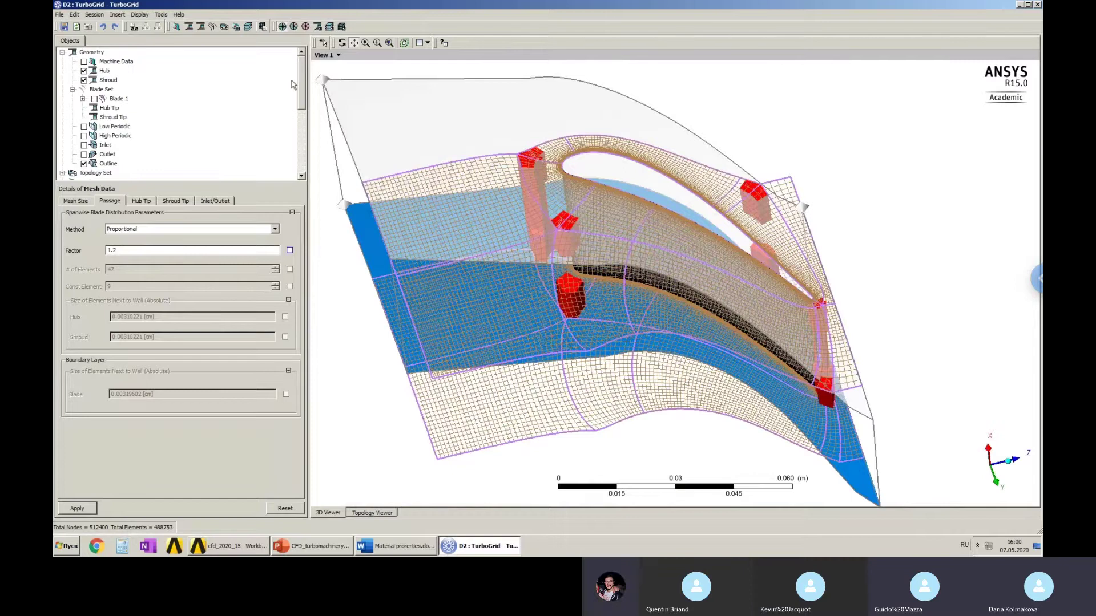
pyautogui.scroll(-6, 287, 140)
pyautogui.click(75, 201)
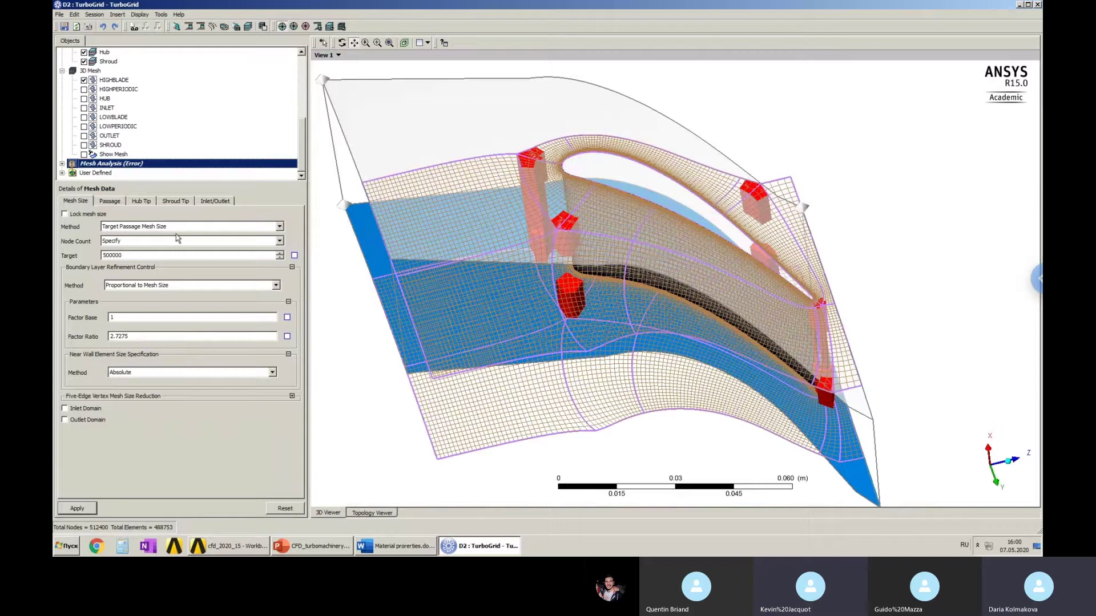
pyautogui.doubleClick(108, 165)
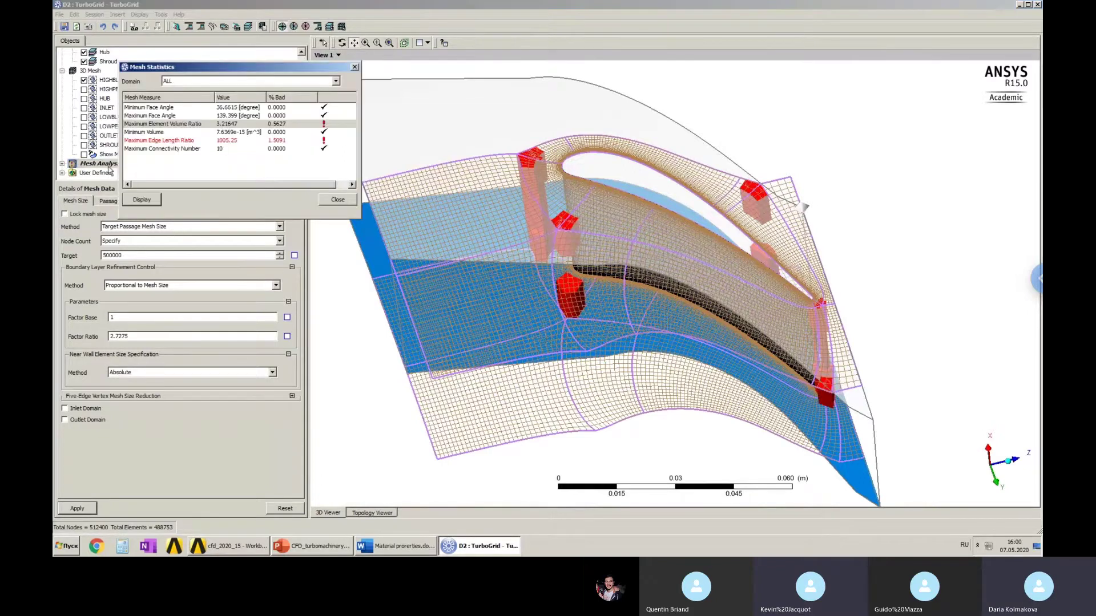
pyautogui.click(153, 108)
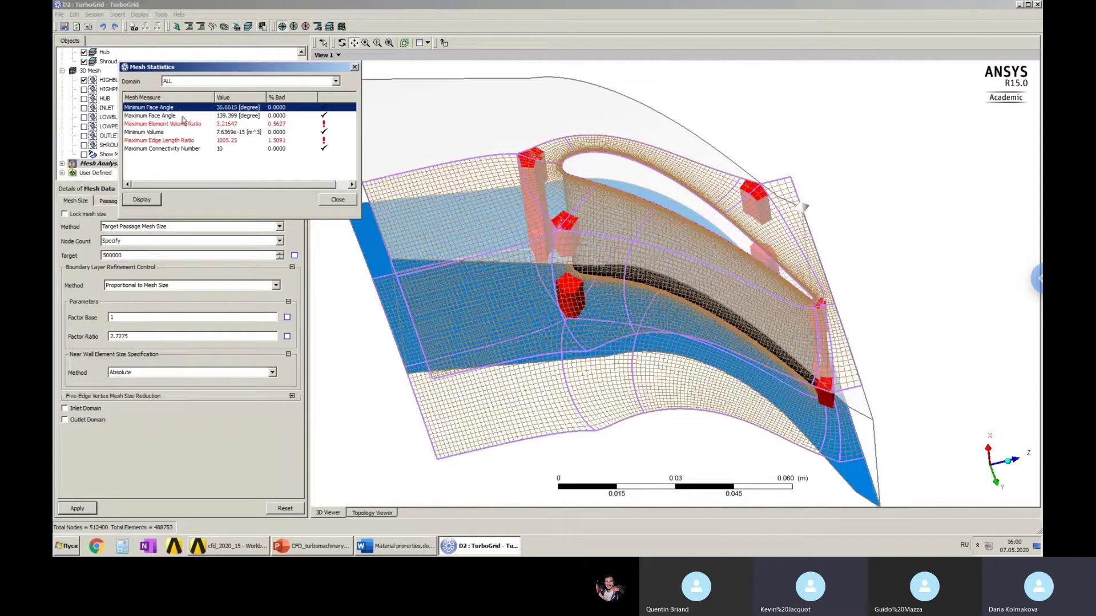
pyautogui.click(323, 203)
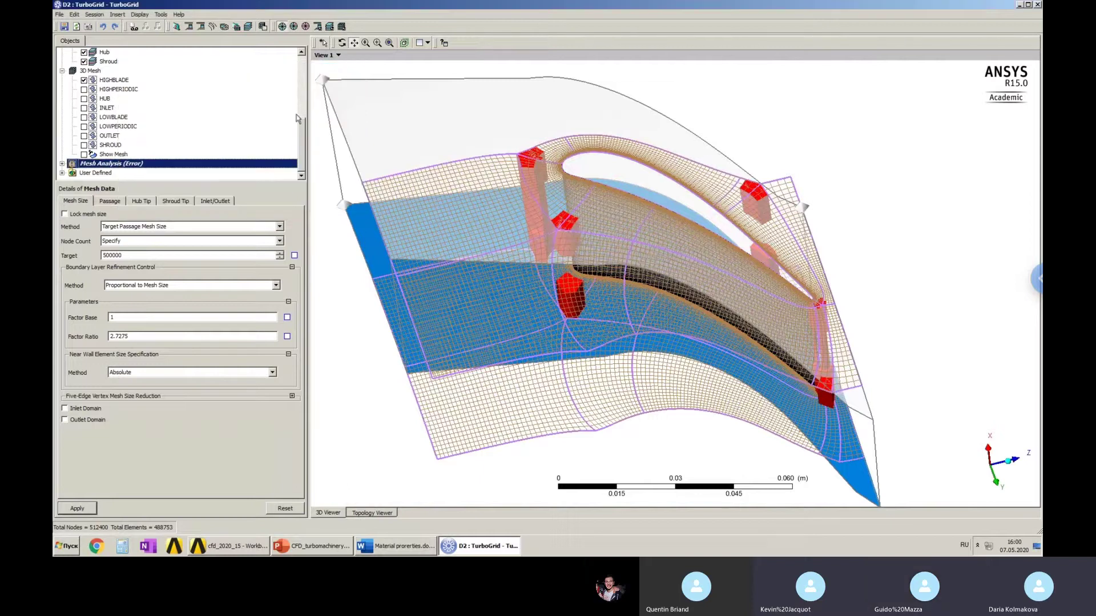
# Open the Layers settings of the vane mesh and check the span locations of the hub and shroud layers.
pyautogui.scroll(2, 303, 132)
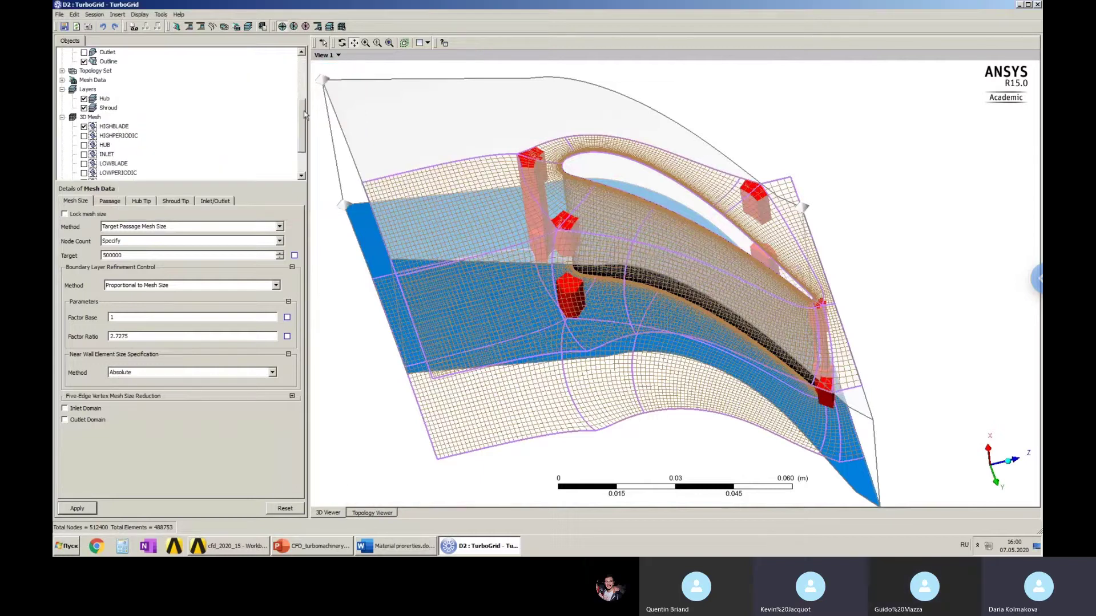
pyautogui.rightClick(110, 109)
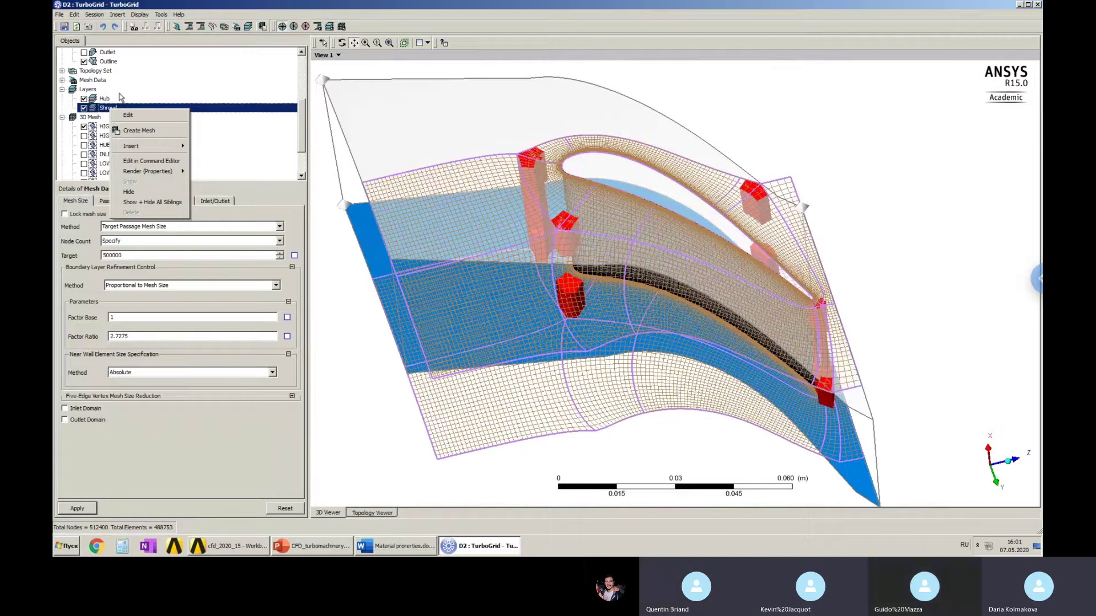
pyautogui.keyDown('shift'); pyautogui.click(157, 70); pyautogui.keyUp('shift')
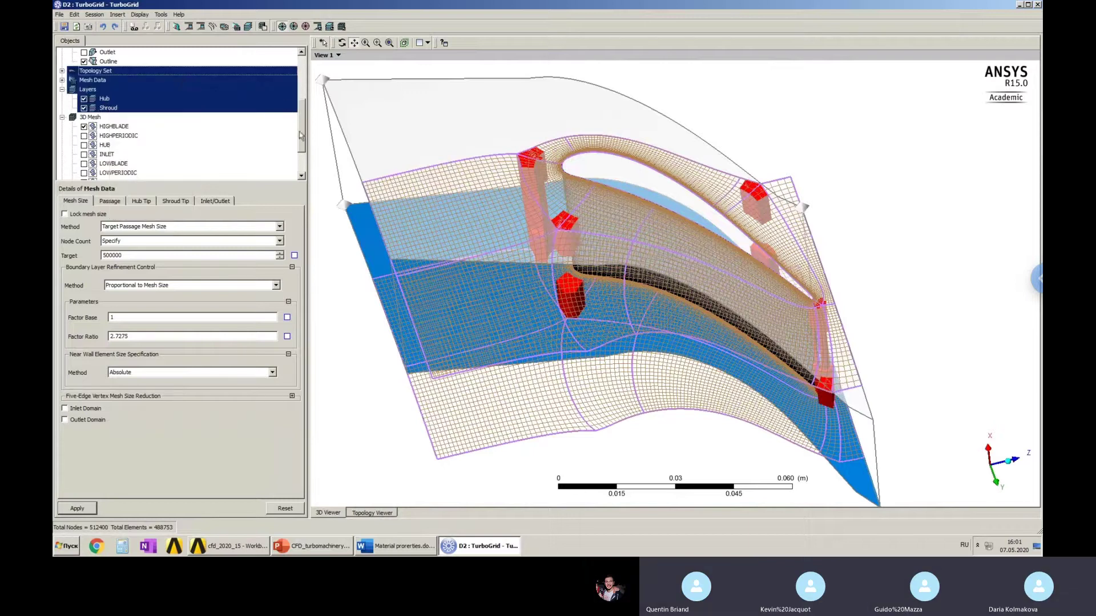
pyautogui.click(302, 155)
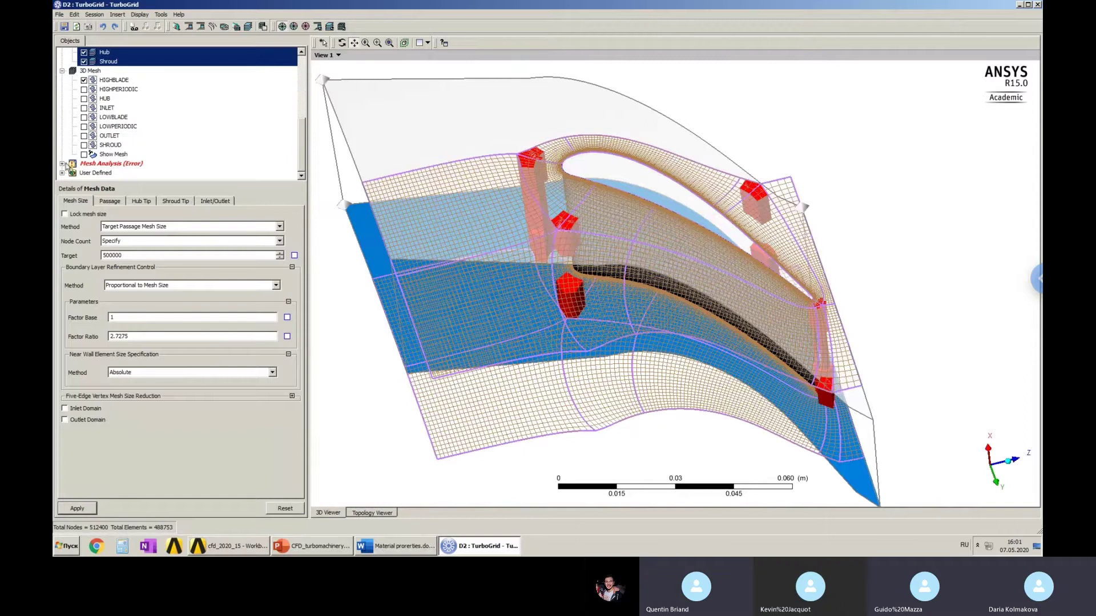
pyautogui.scroll(3, 113, 145)
pyautogui.scroll(1, 148, 140)
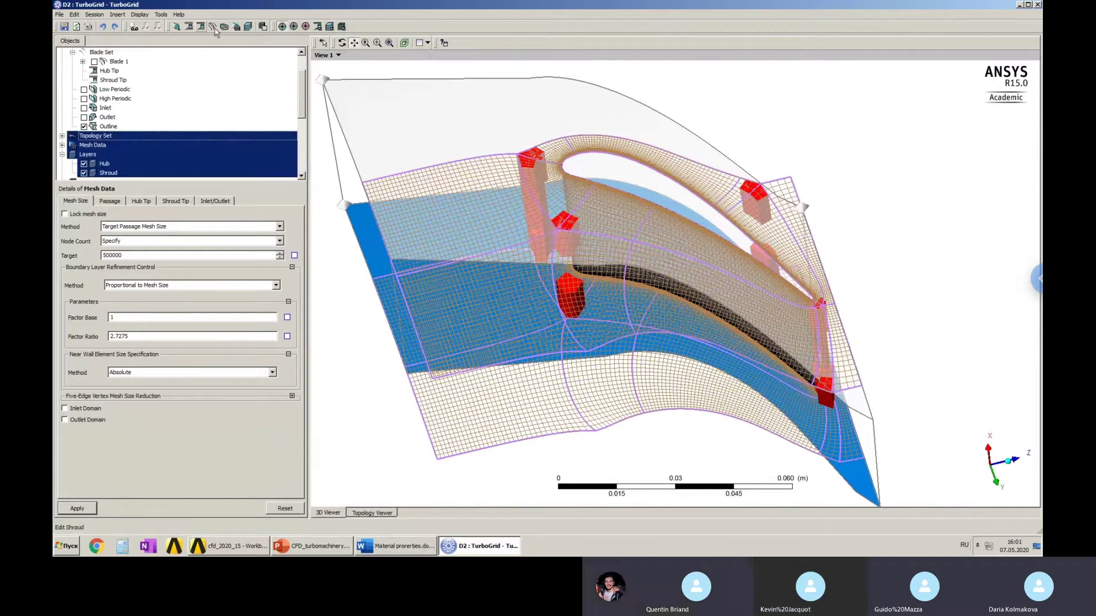
pyautogui.click(248, 27)
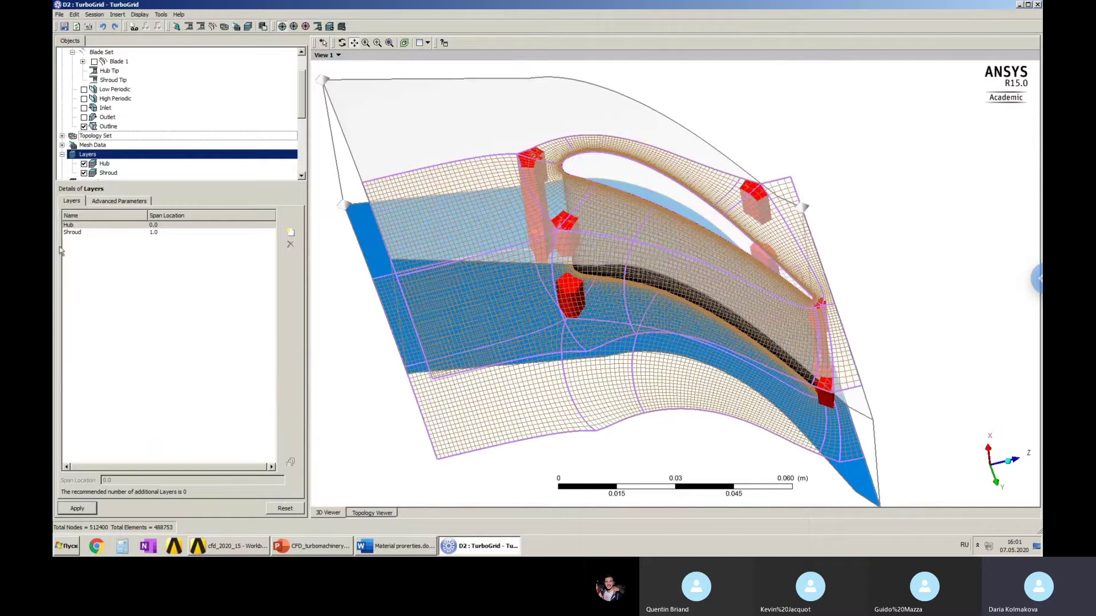
pyautogui.click(92, 225)
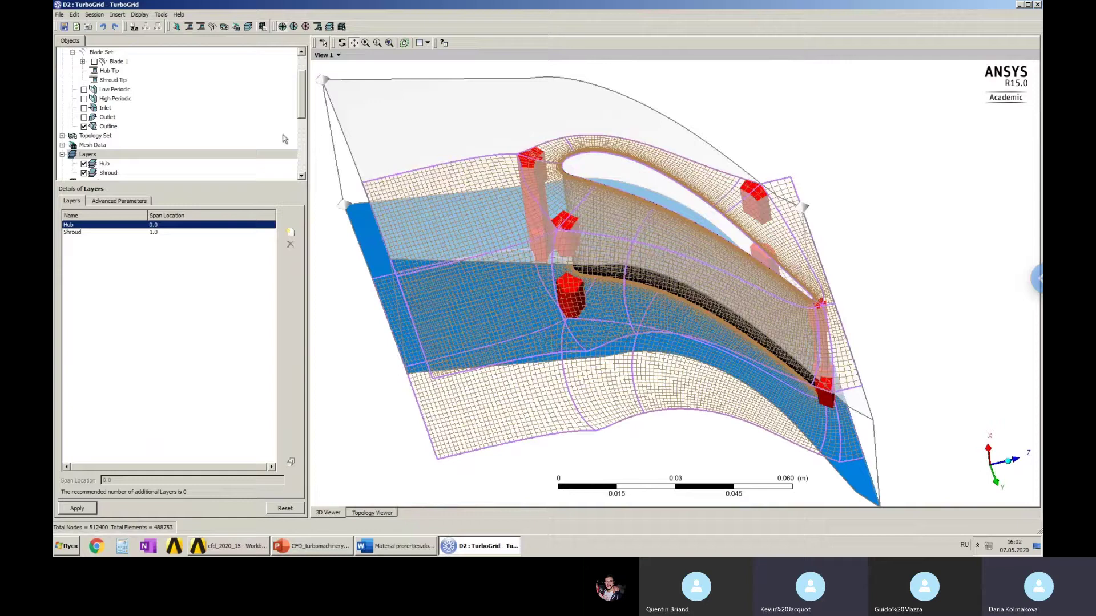
# Check the TurboGrid, Viewer and Appearance pages of the program options, and close them without applying changes.
pyautogui.moveTo(303, 72); pyautogui.dragTo(303, 97)
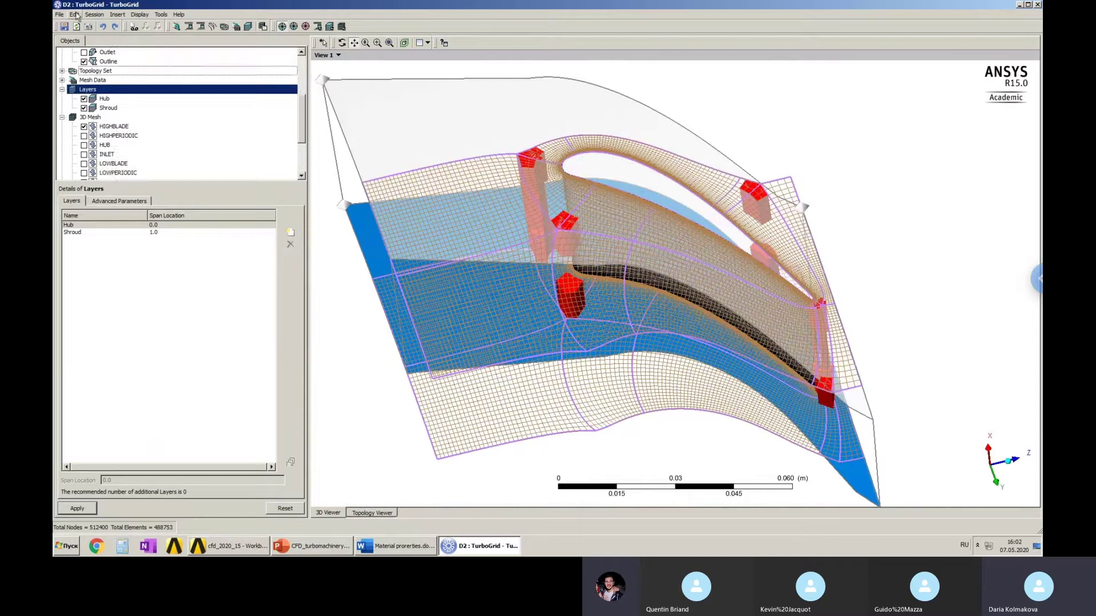
pyautogui.click(161, 15)
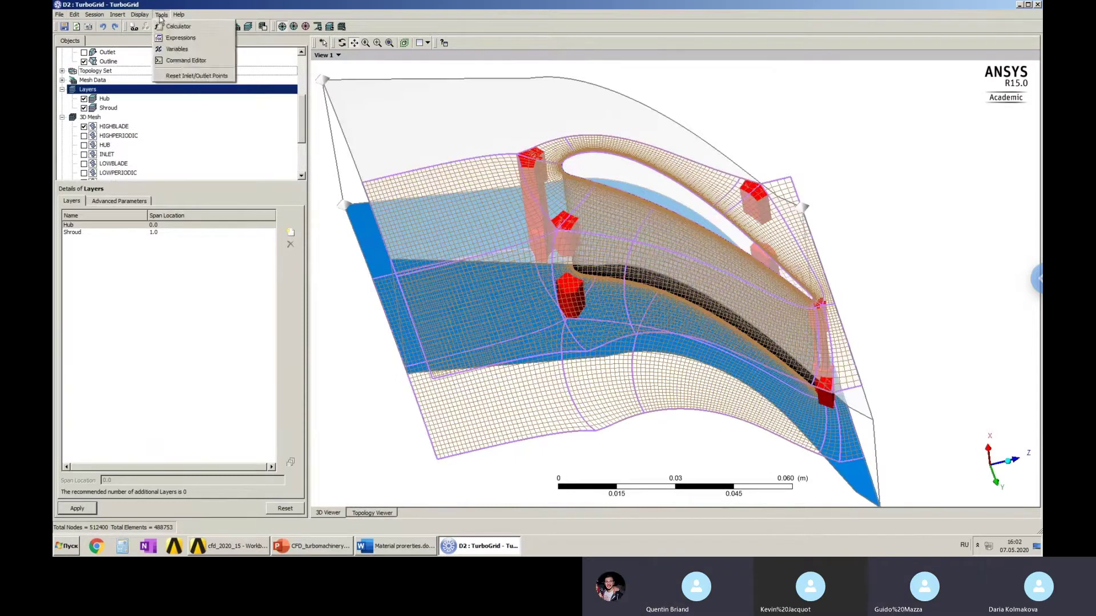
pyautogui.moveTo(79, 17)
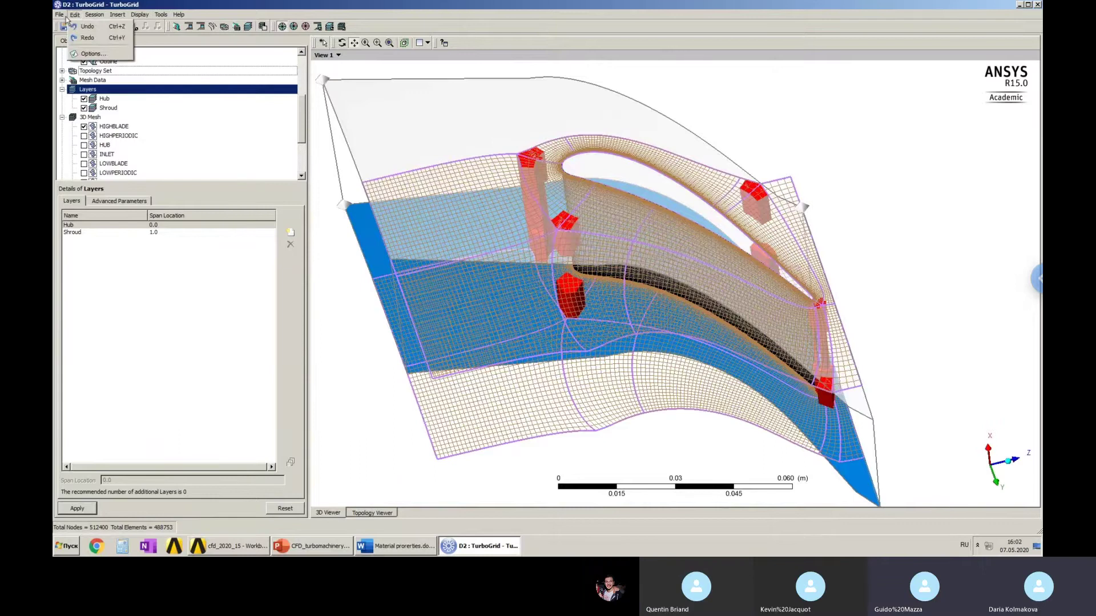
pyautogui.click(90, 53)
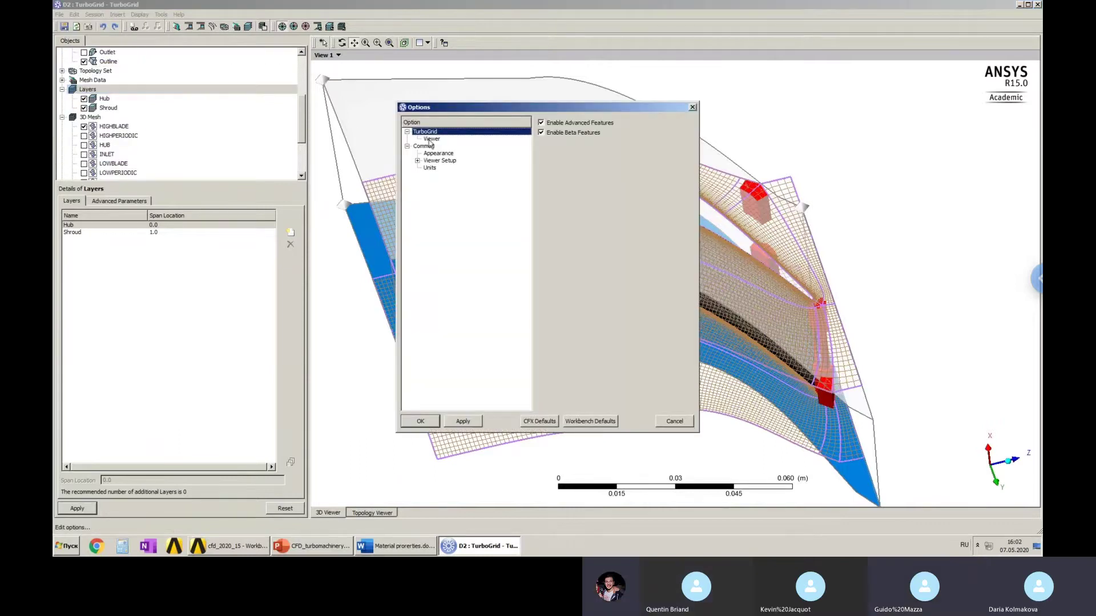
pyautogui.click(417, 161)
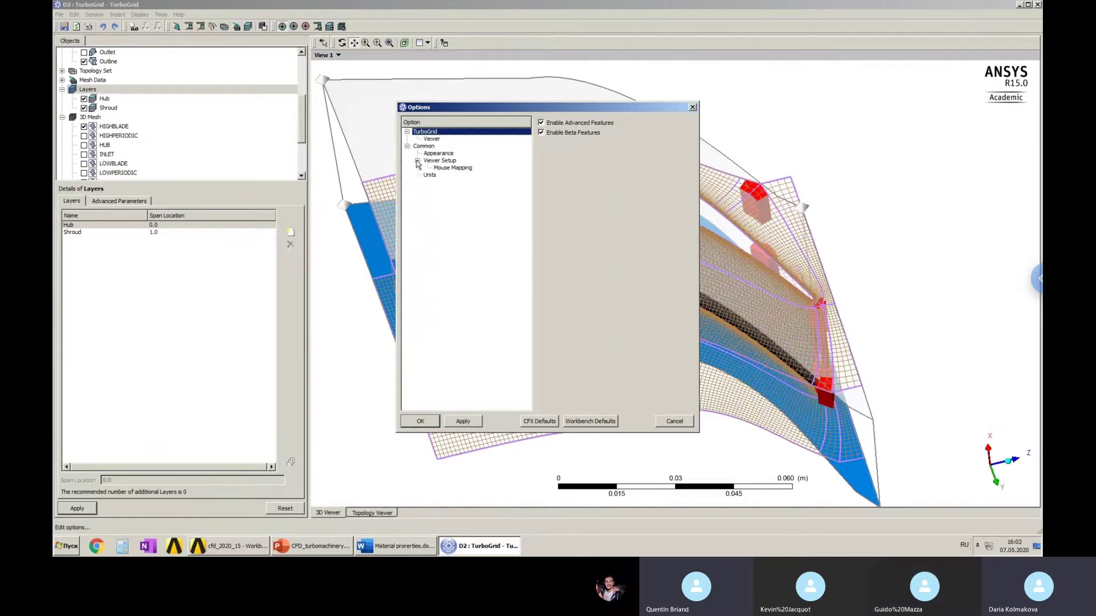
pyautogui.click(432, 155)
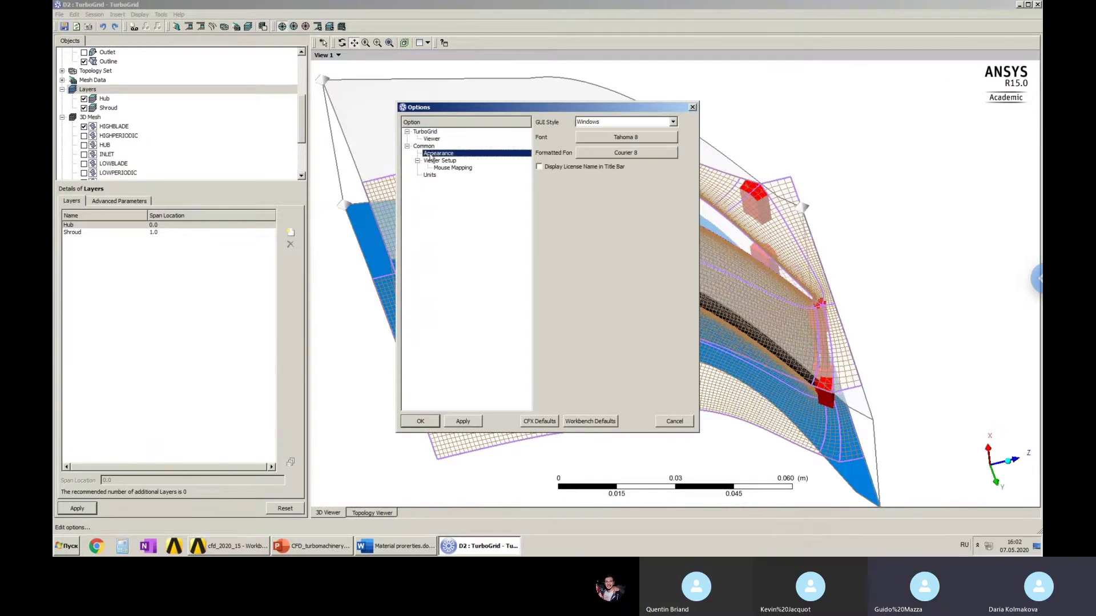
pyautogui.click(432, 140)
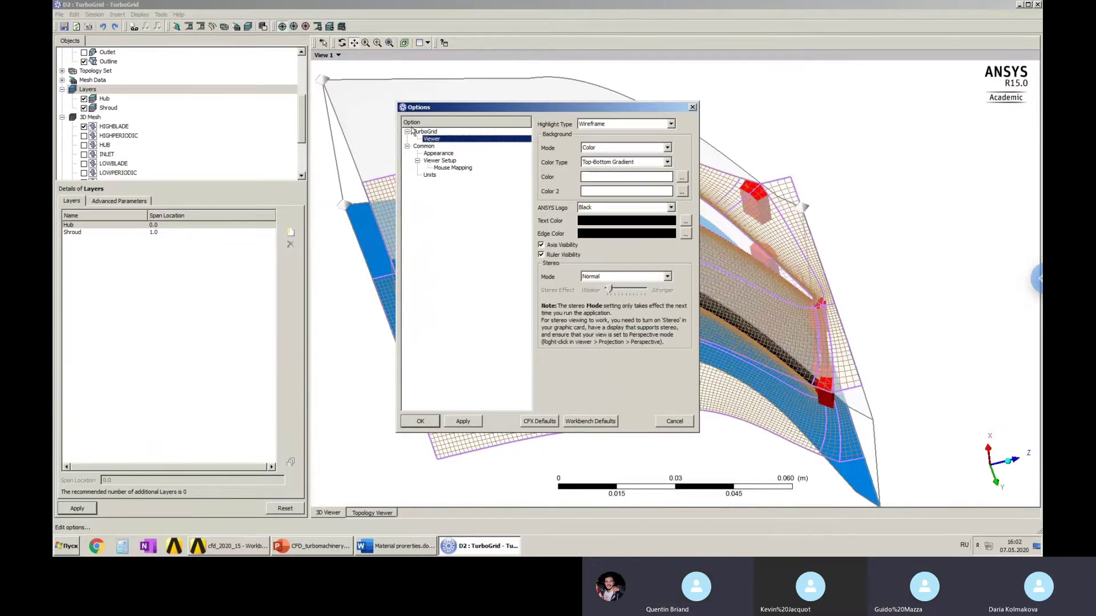
pyautogui.click(407, 132)
pyautogui.click(415, 132)
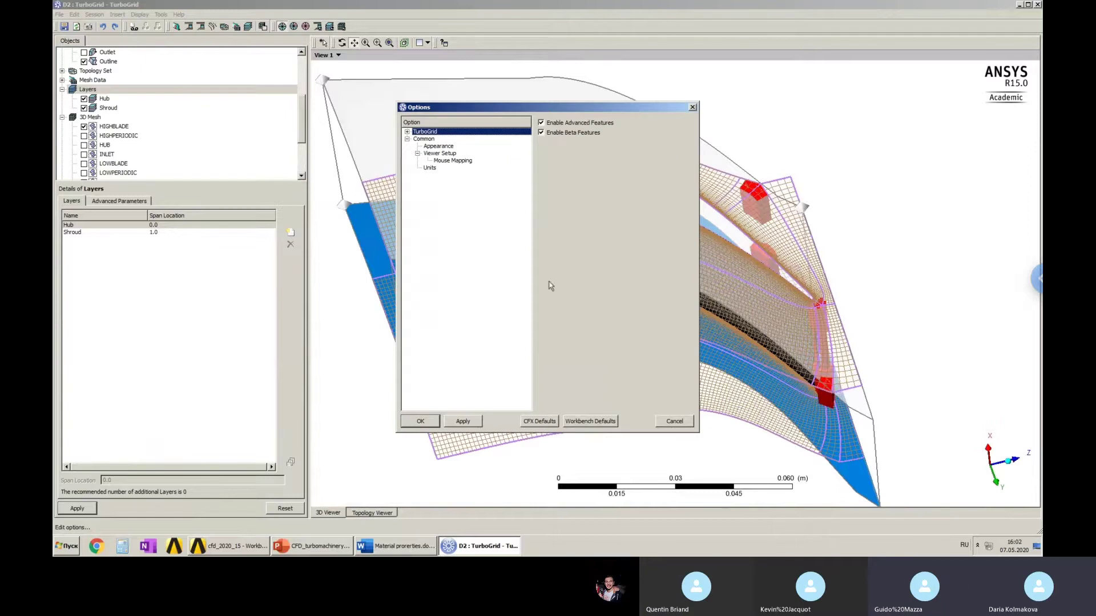
pyautogui.click(674, 422)
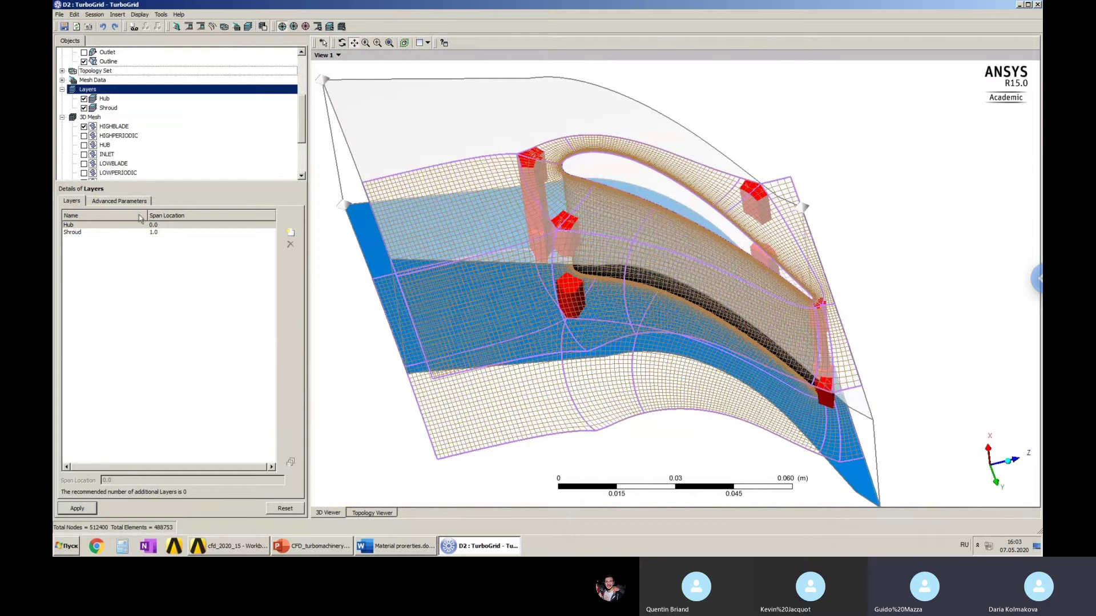
# Switch to Workbench and open the NGV_turbine blade design in BladeGen.
pyautogui.moveTo(684, 265); pyautogui.dragTo(677, 246, button='middle')
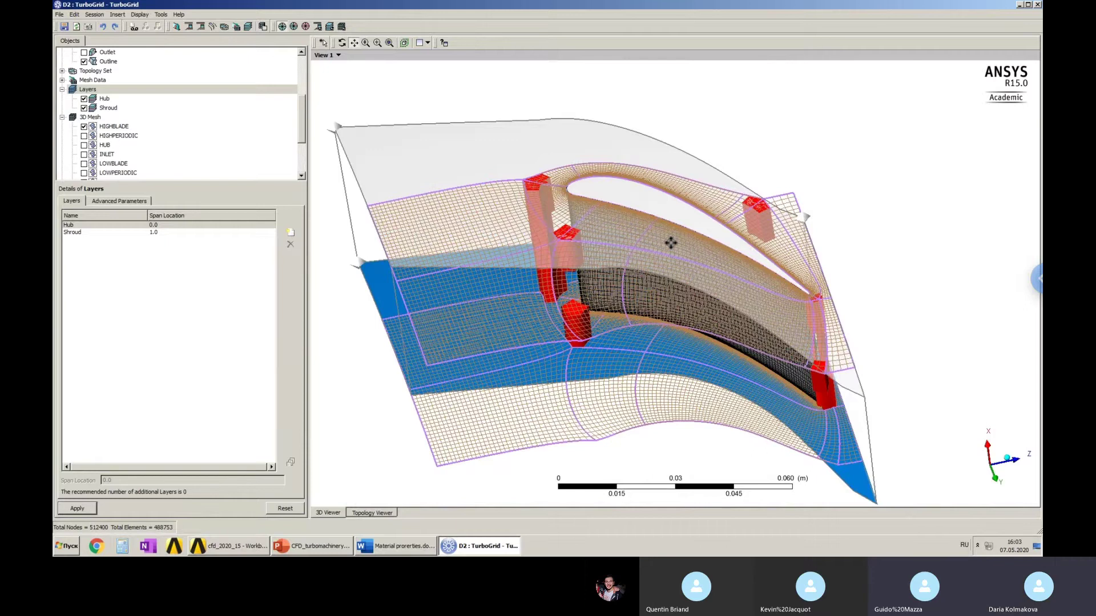
pyautogui.moveTo(693, 197); pyautogui.dragTo(619, 162, button='middle')
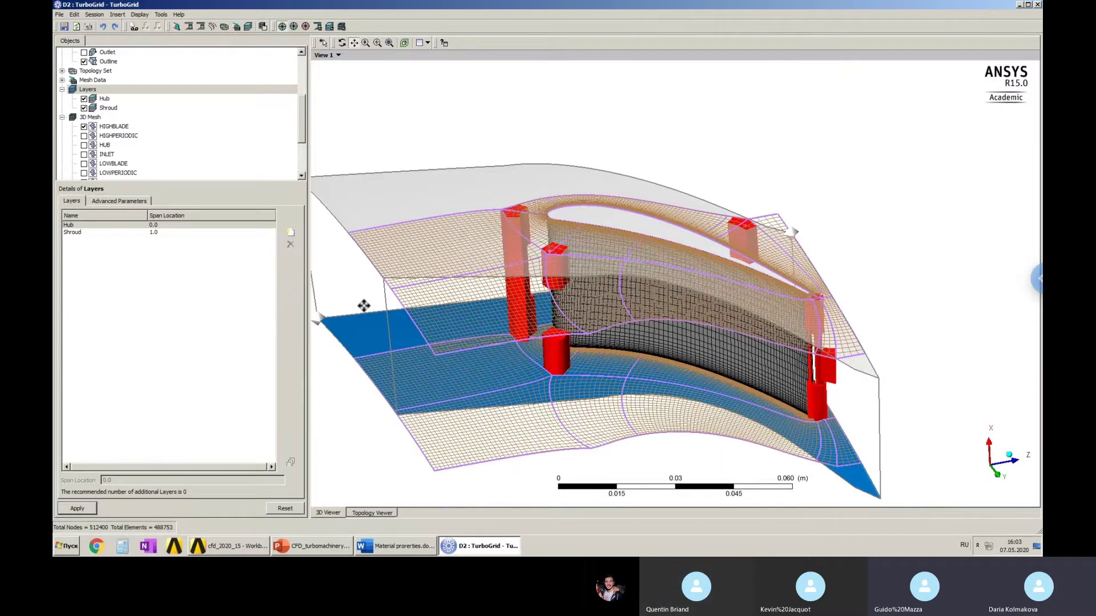
pyautogui.click(237, 546)
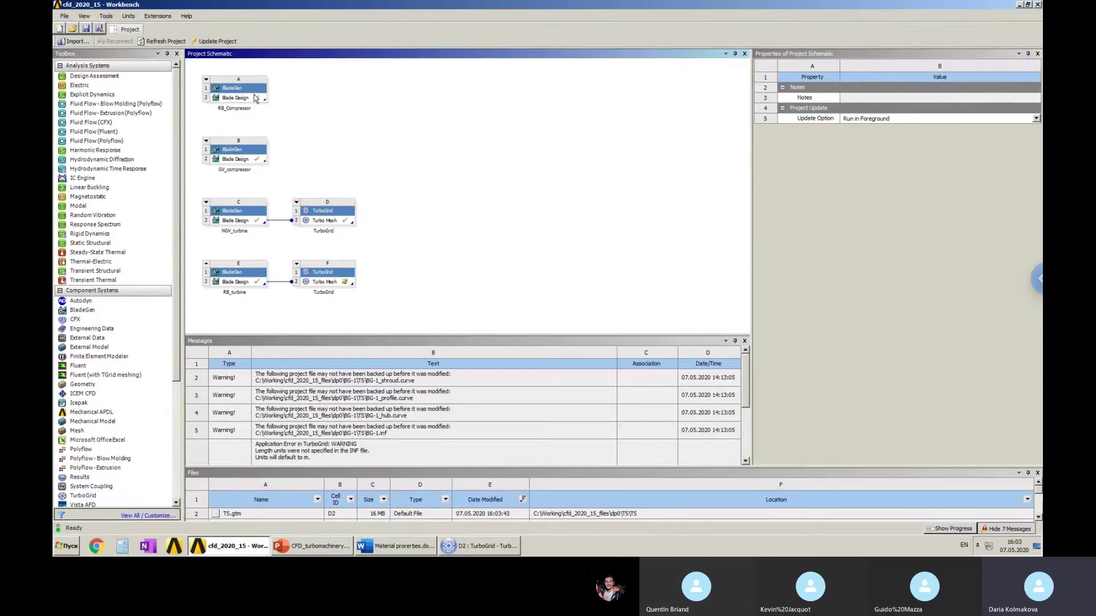
pyautogui.click(251, 99)
pyautogui.click(236, 221)
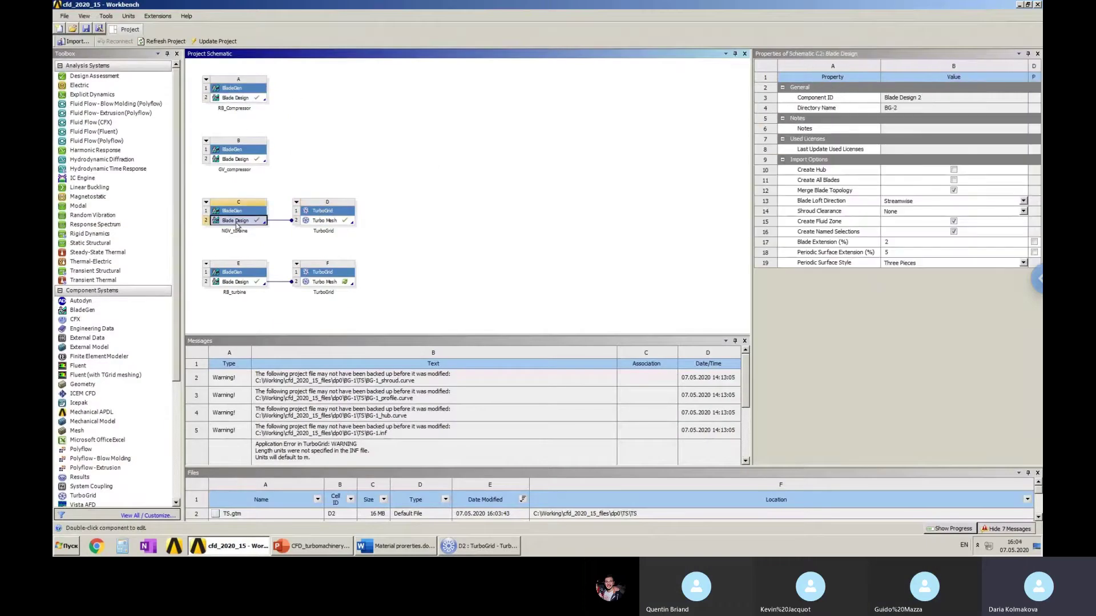
pyautogui.doubleClick(237, 222)
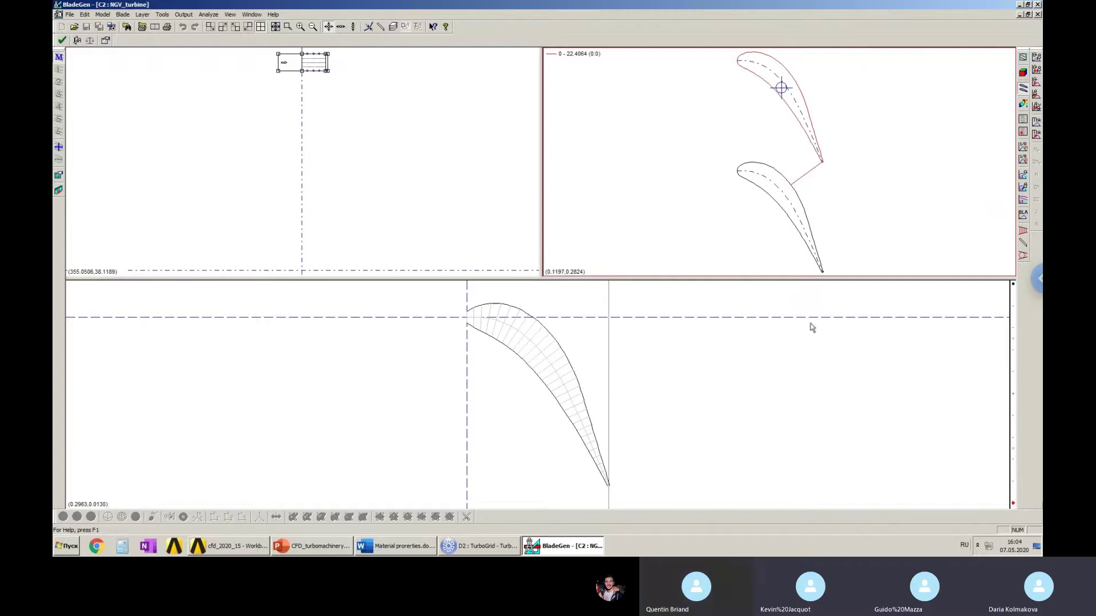
# Compare the vane mesh in TurboGrid with the BladeGen model, and open the blade's layer control to check its span layers.
pyautogui.click(478, 548)
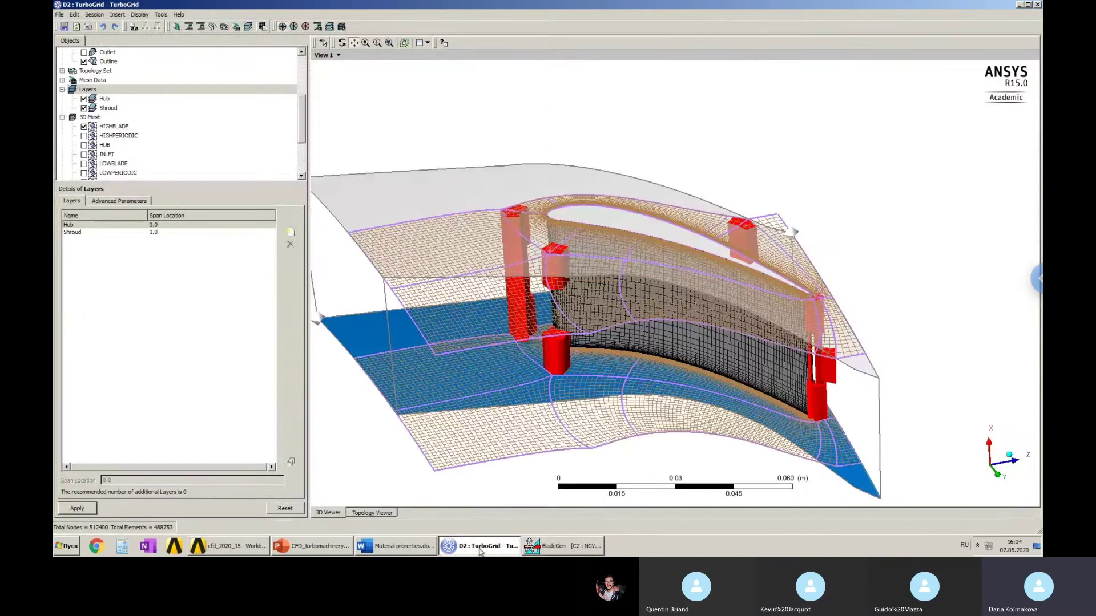
pyautogui.click(489, 514)
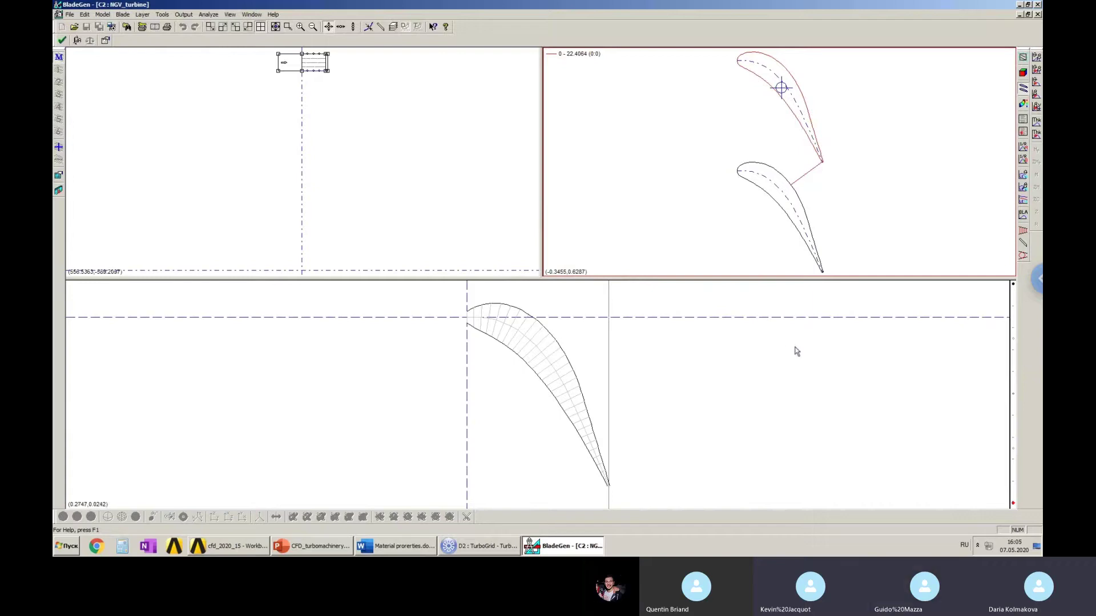
pyautogui.rightClick(1009, 328)
pyautogui.click(973, 301)
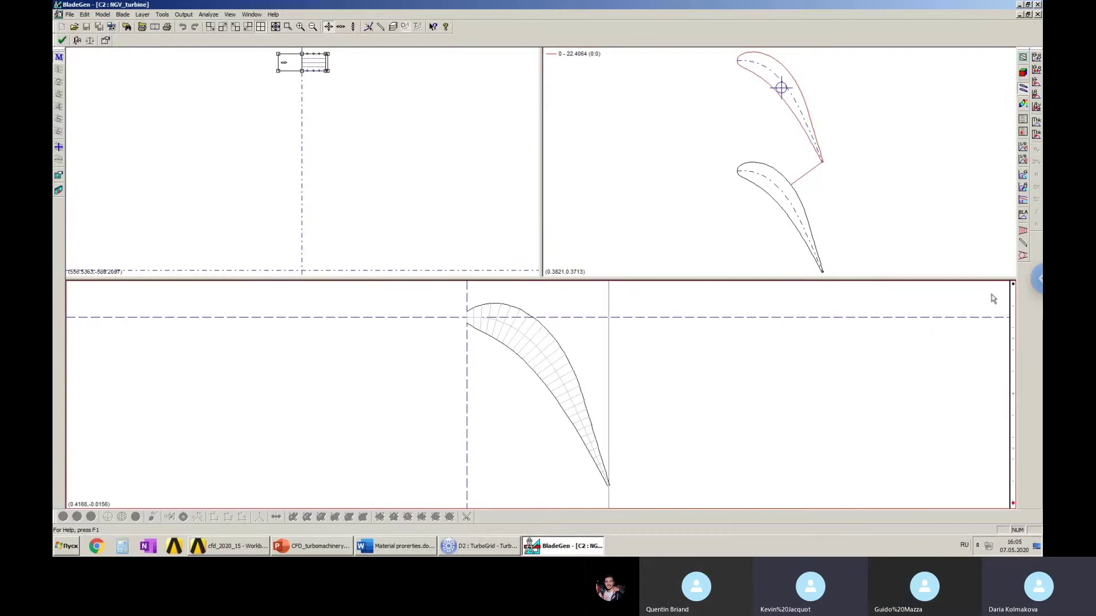
pyautogui.rightClick(868, 350)
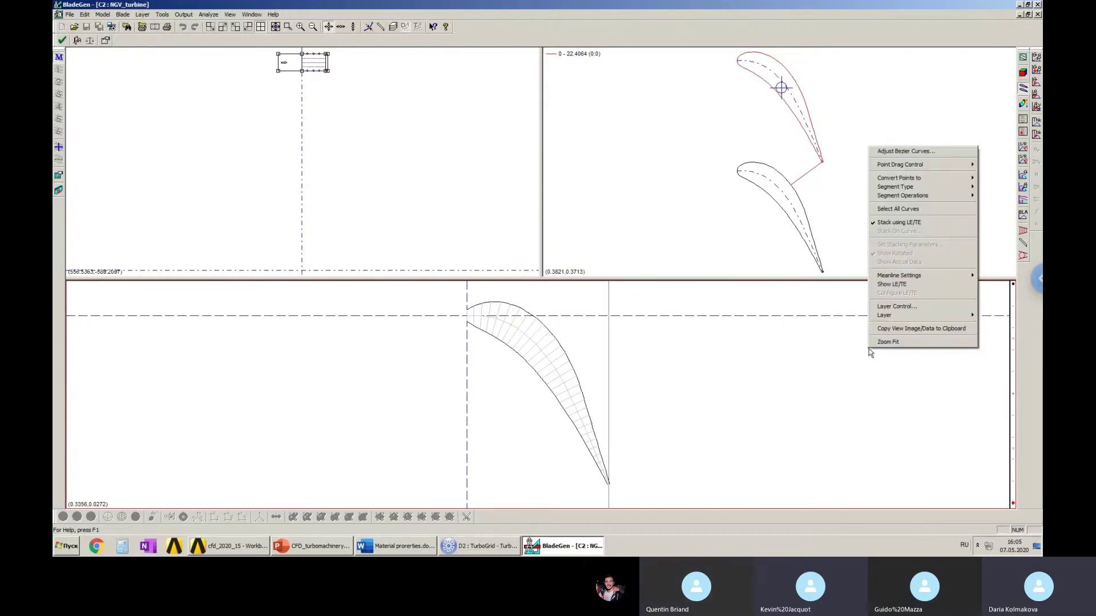
pyautogui.click(912, 307)
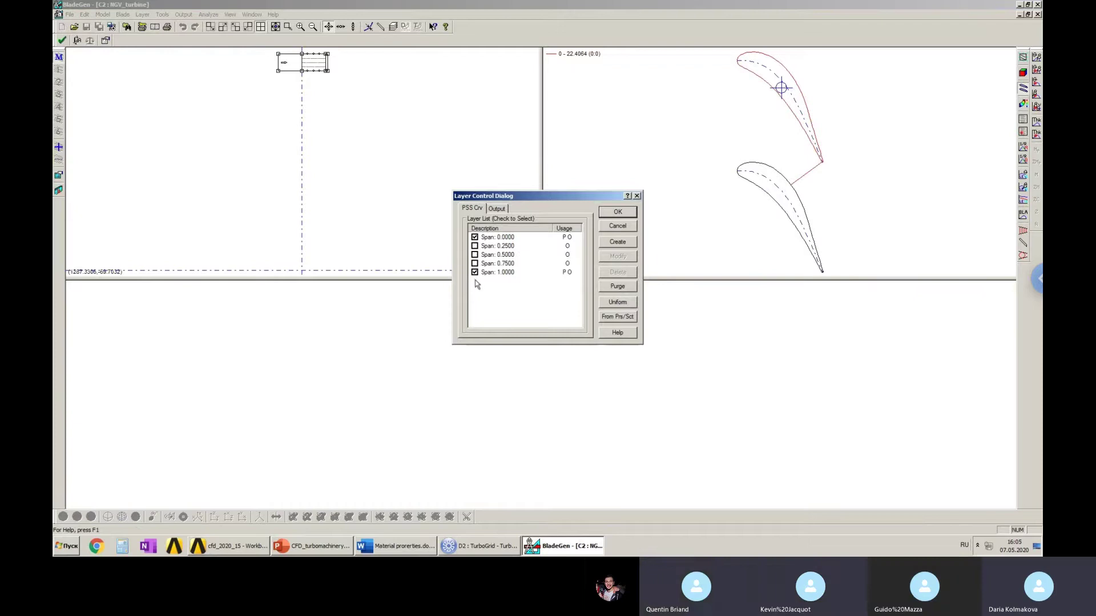
# Show the NGV_turbine blade as a 3D model, stack the blade on its centroid and examine the restacked geometry.
pyautogui.click(638, 196)
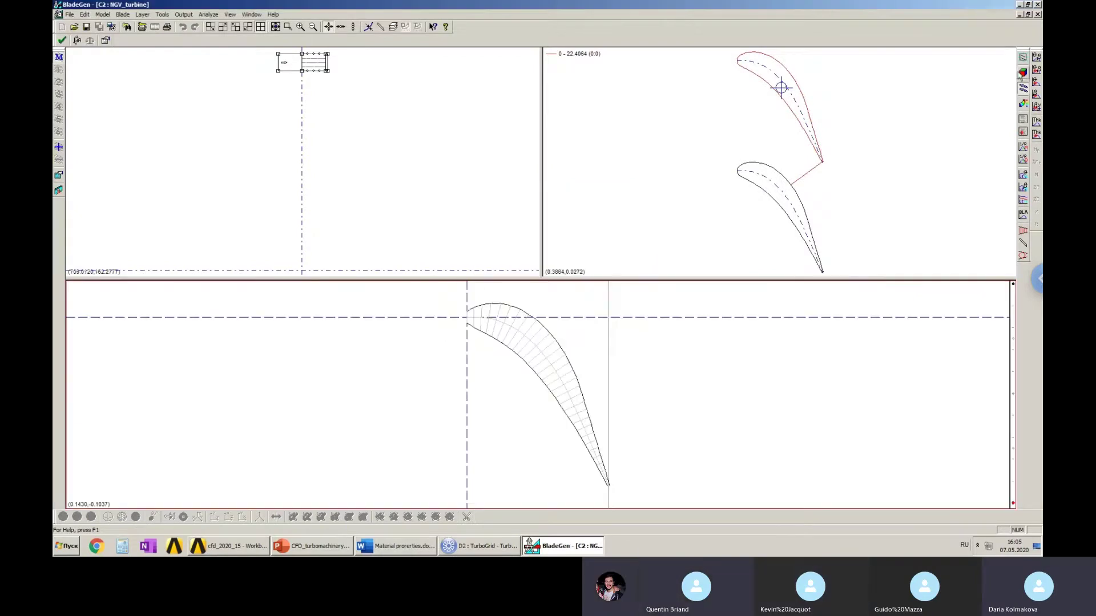
pyautogui.click(1022, 73)
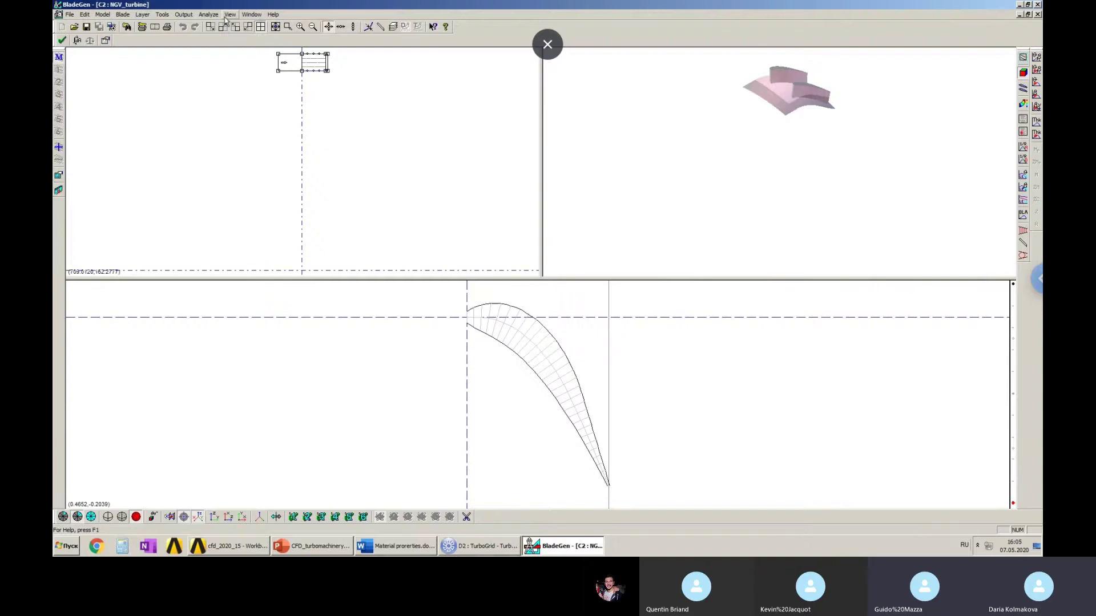
pyautogui.click(162, 15)
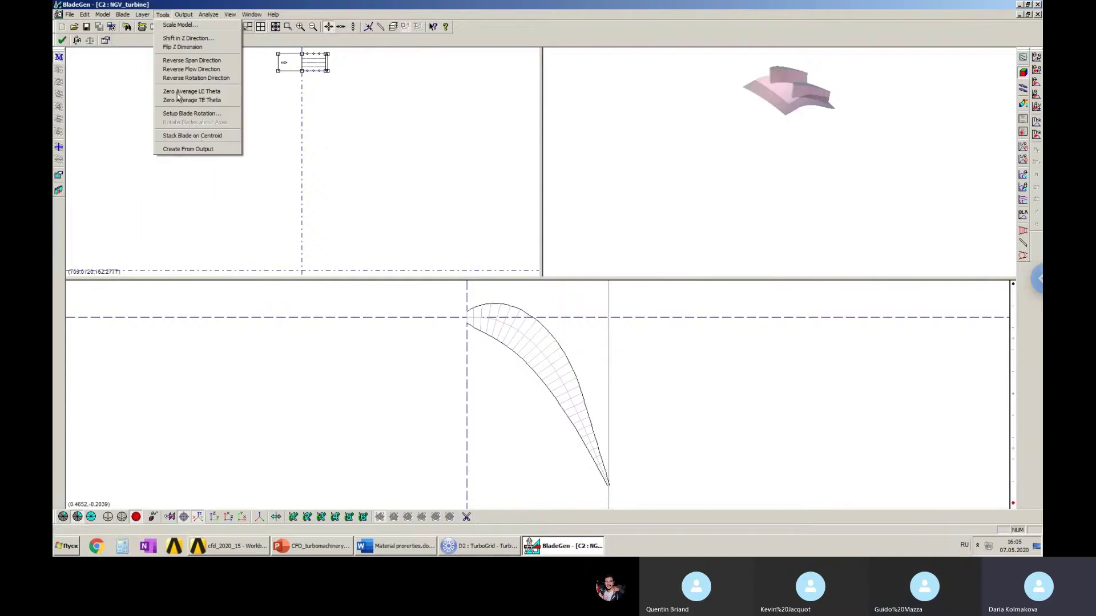
pyautogui.click(197, 141)
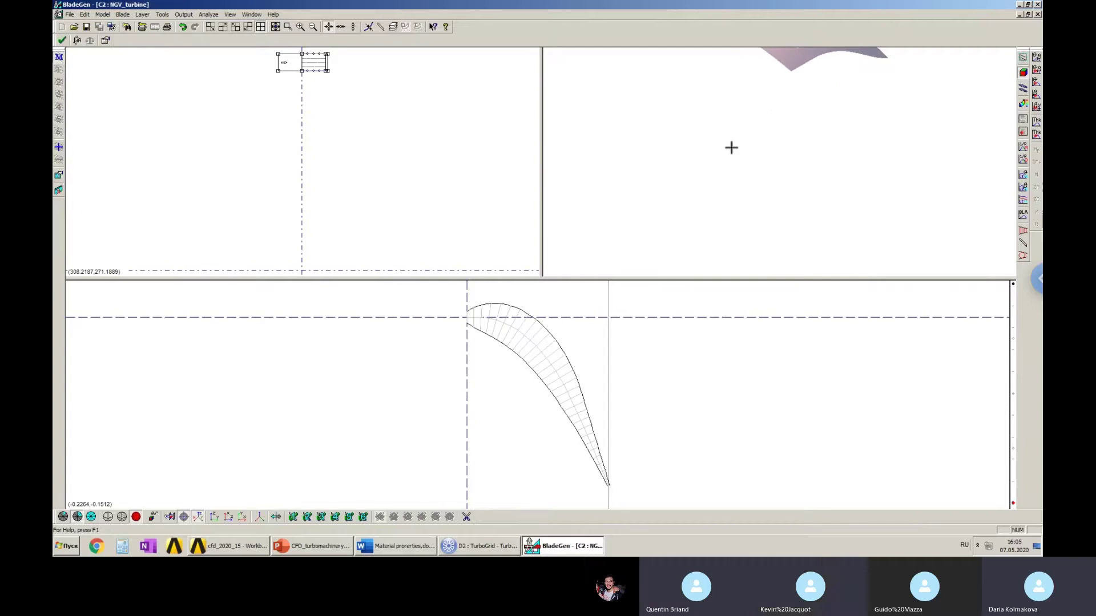
pyautogui.moveTo(849, 156); pyautogui.dragTo(802, 249)
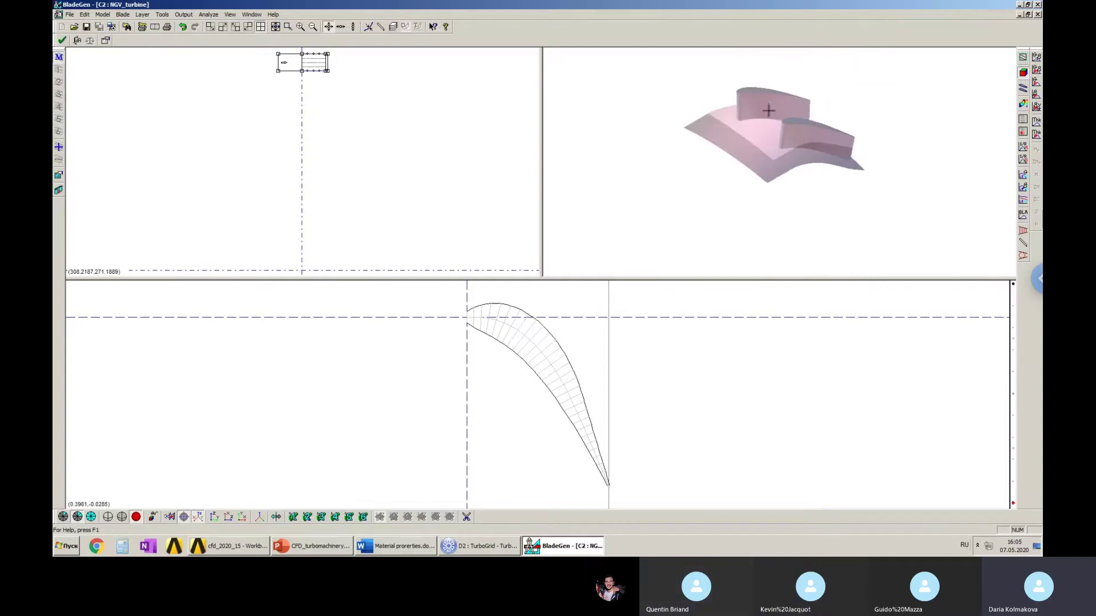
pyautogui.scroll(2, 768, 108)
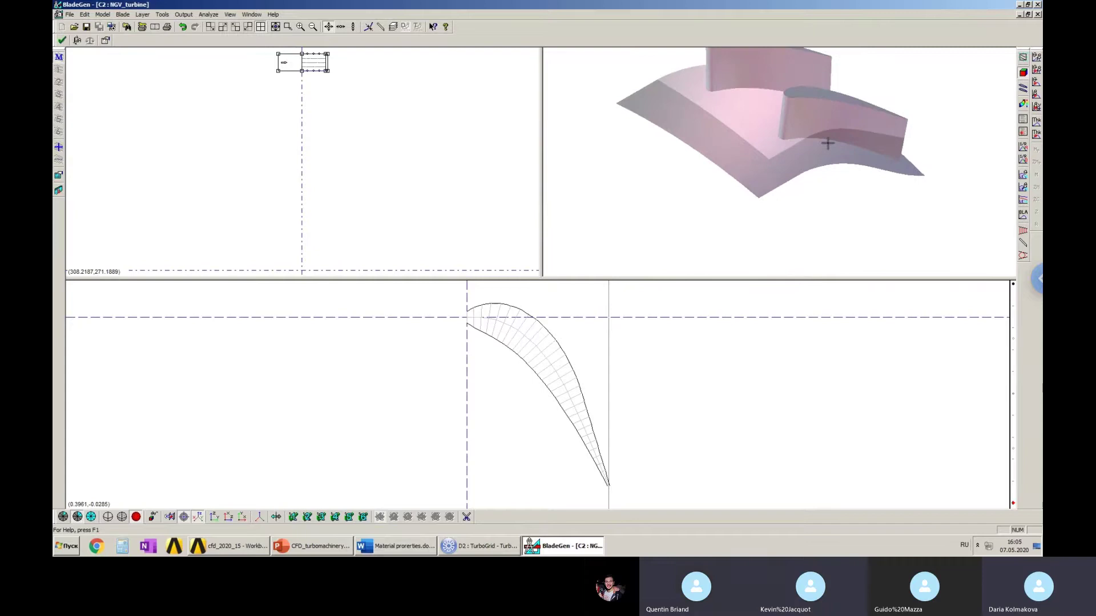
pyautogui.moveTo(827, 144); pyautogui.dragTo(829, 170, button='middle')
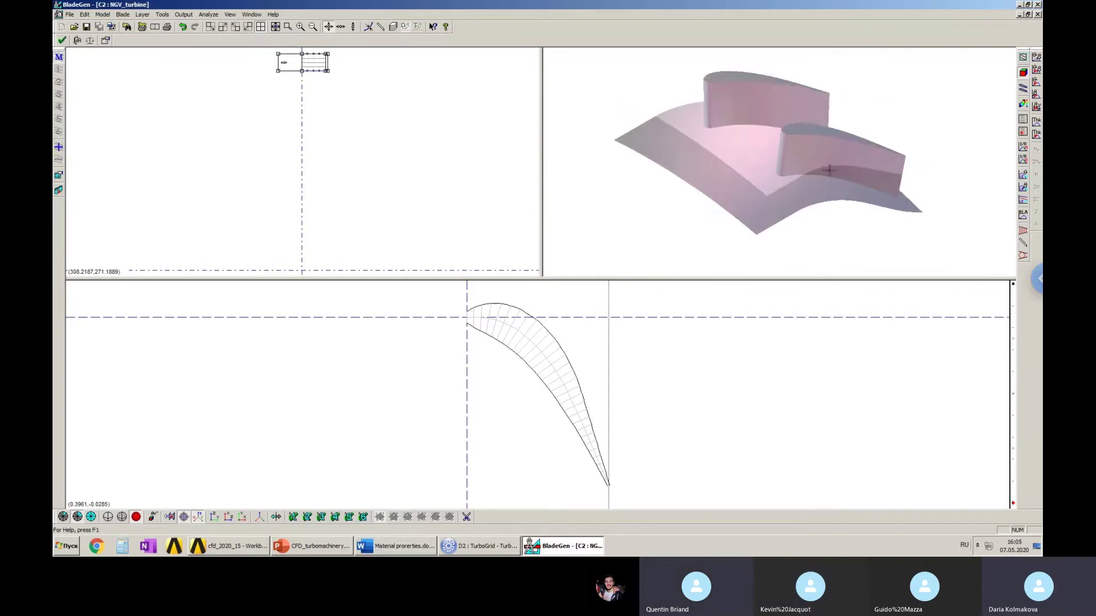
pyautogui.scroll(2, 829, 170)
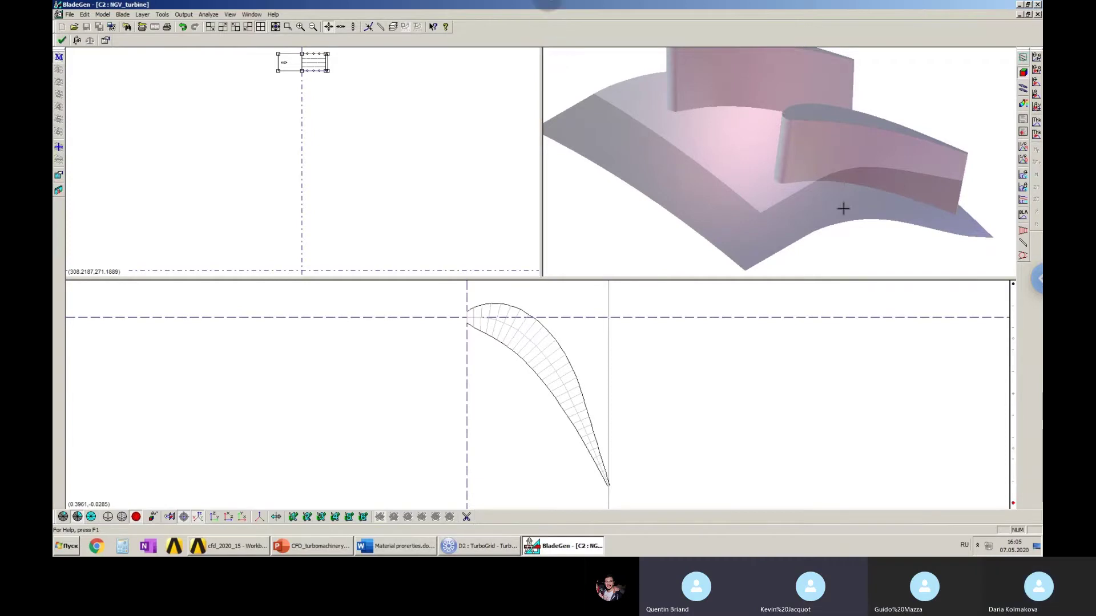
# Close BladeGen and TurboGrid, then reopen the Turbo Mesh linked to NGV_turbine from the Workbench project schematic.
pyautogui.hotkey('alt', 'F4')
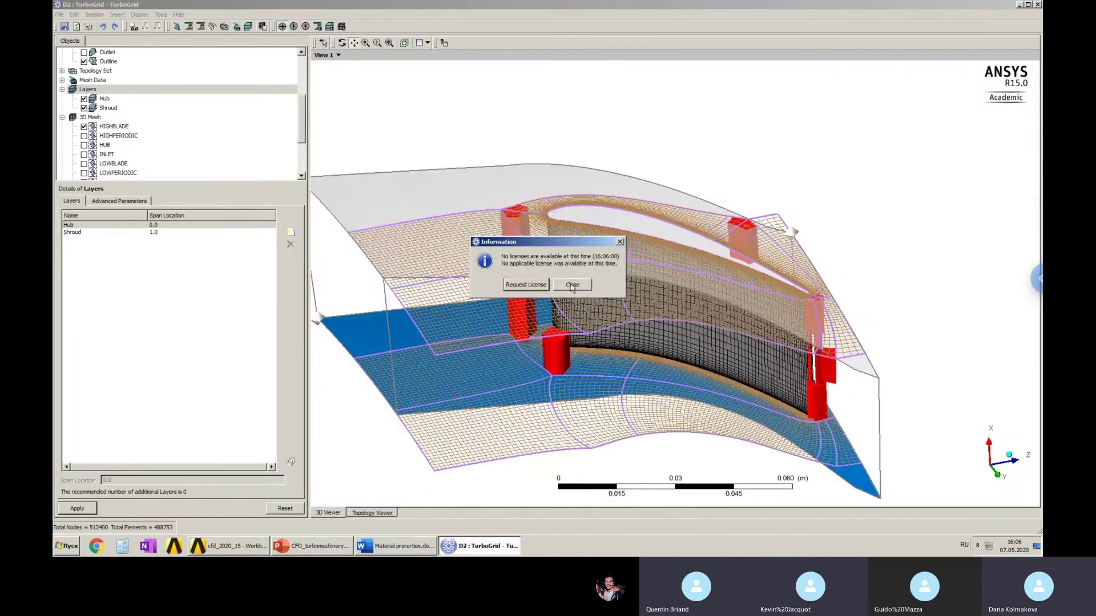
pyautogui.click(572, 285)
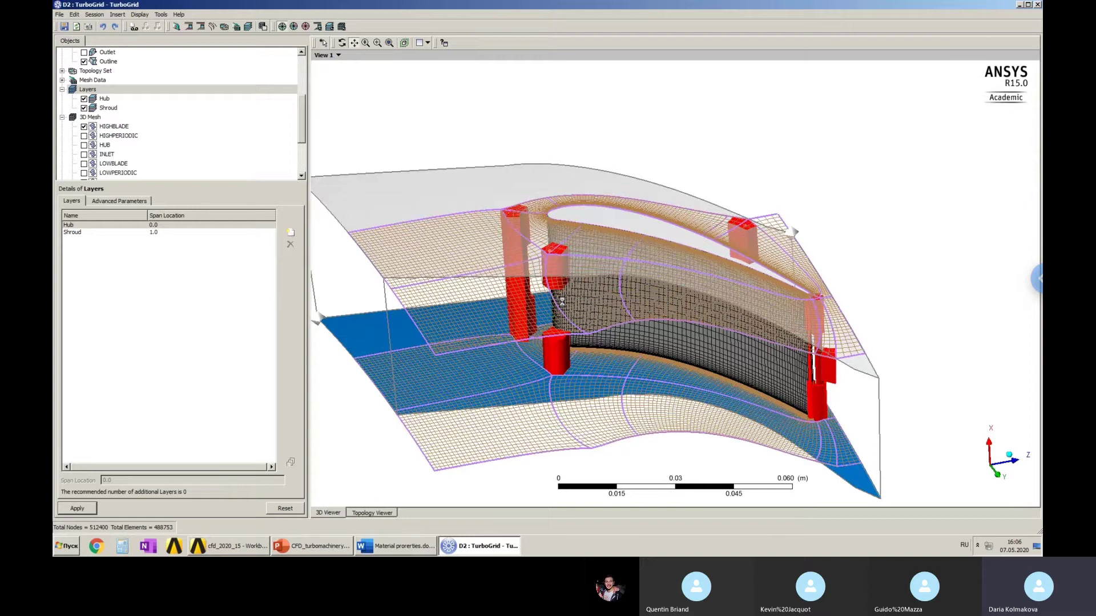
pyautogui.hotkey('alt', 'F4')
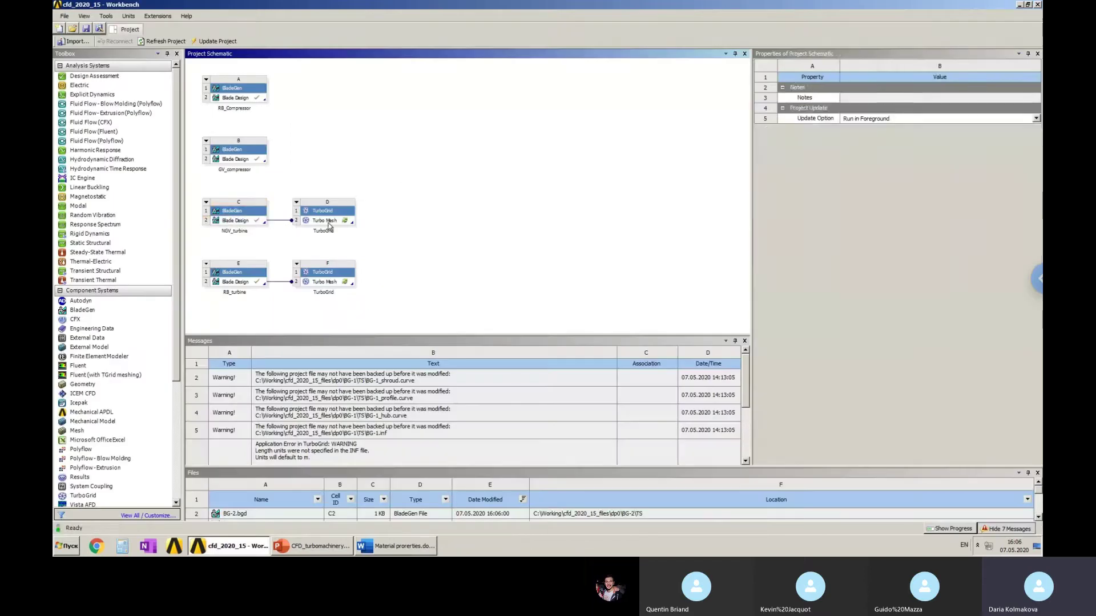
pyautogui.doubleClick(328, 223)
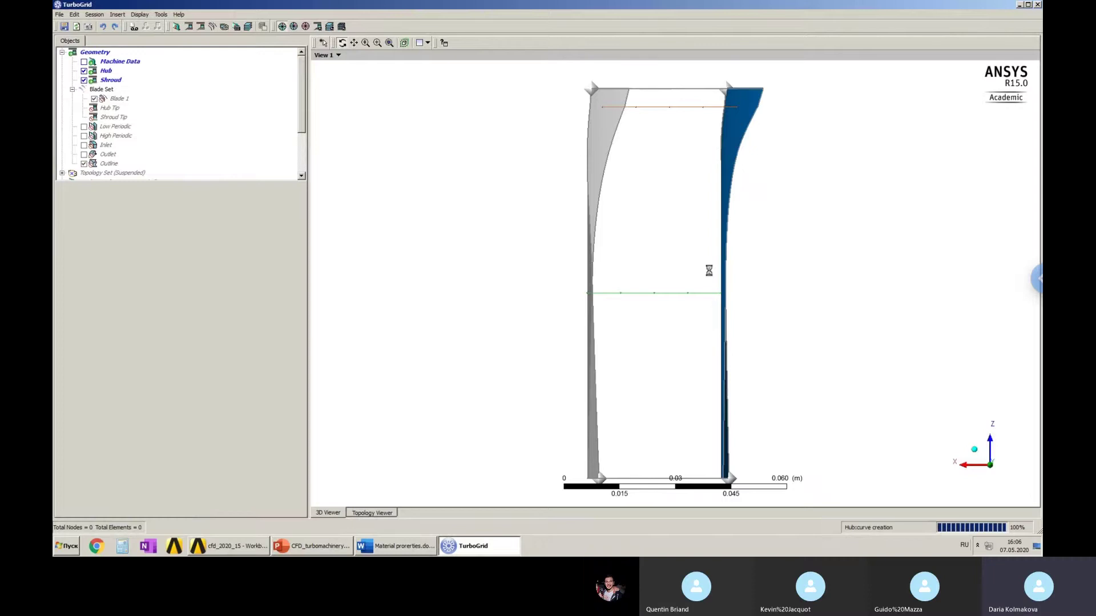
# Review the overall quality statistics of the reloaded blade mesh from its Mesh Analysis object, then close them.
pyautogui.moveTo(708, 270); pyautogui.dragTo(749, 307)
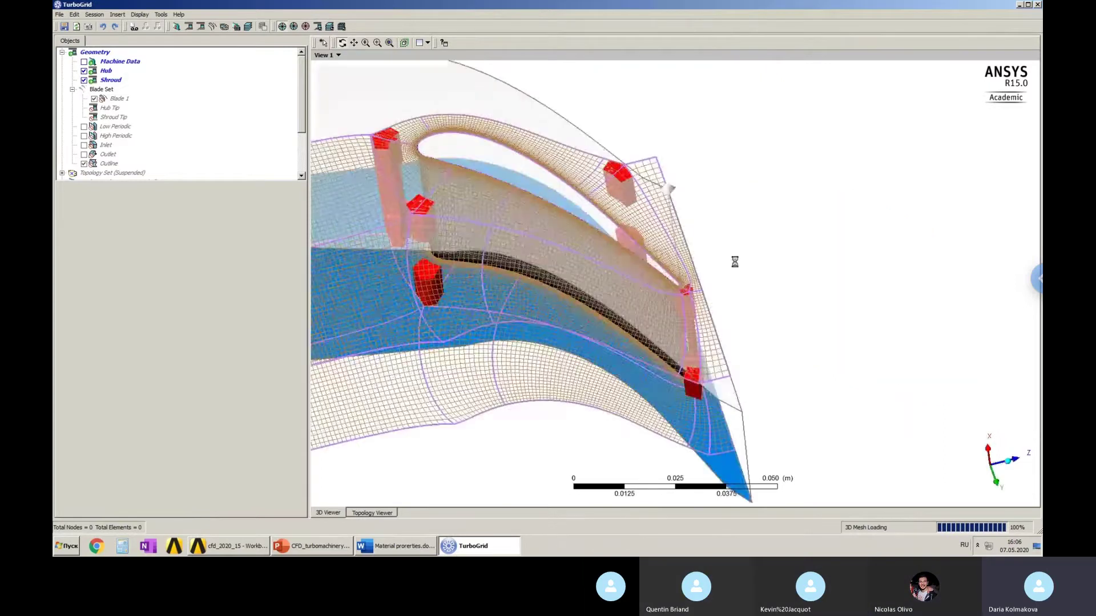
pyautogui.moveTo(734, 247); pyautogui.dragTo(691, 266)
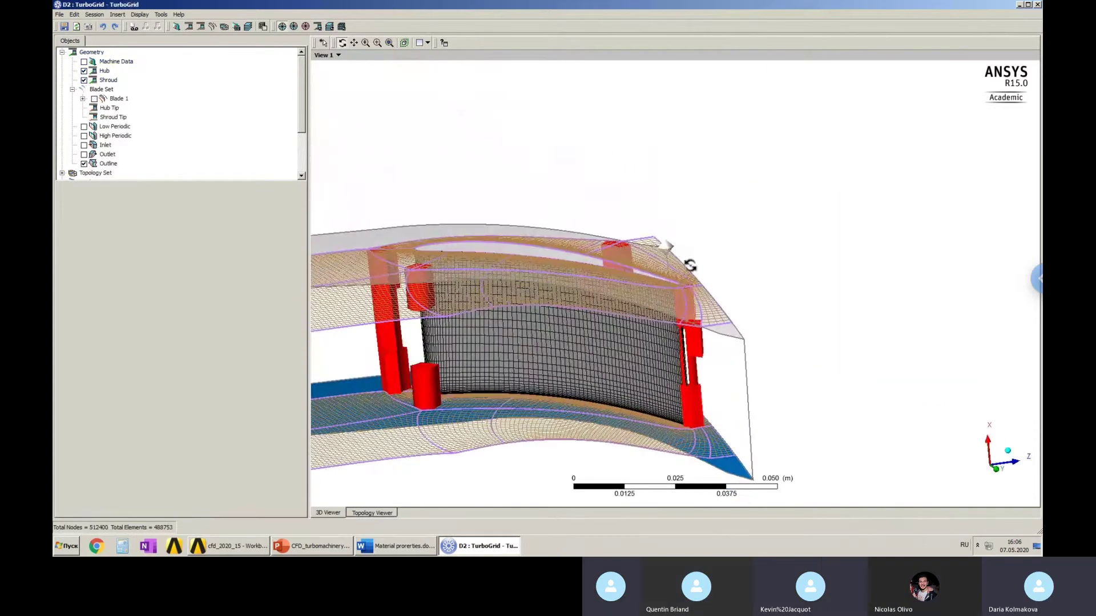
pyautogui.click(353, 43)
pyautogui.moveTo(550, 173); pyautogui.dragTo(433, 160)
pyautogui.scroll(-3, 301, 157)
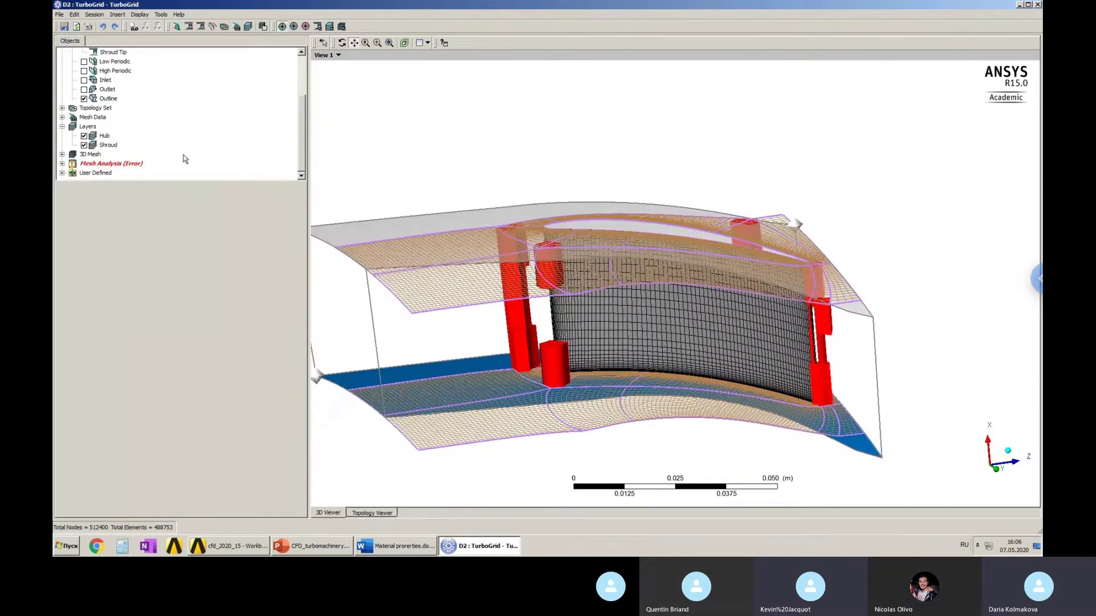
pyautogui.doubleClick(114, 165)
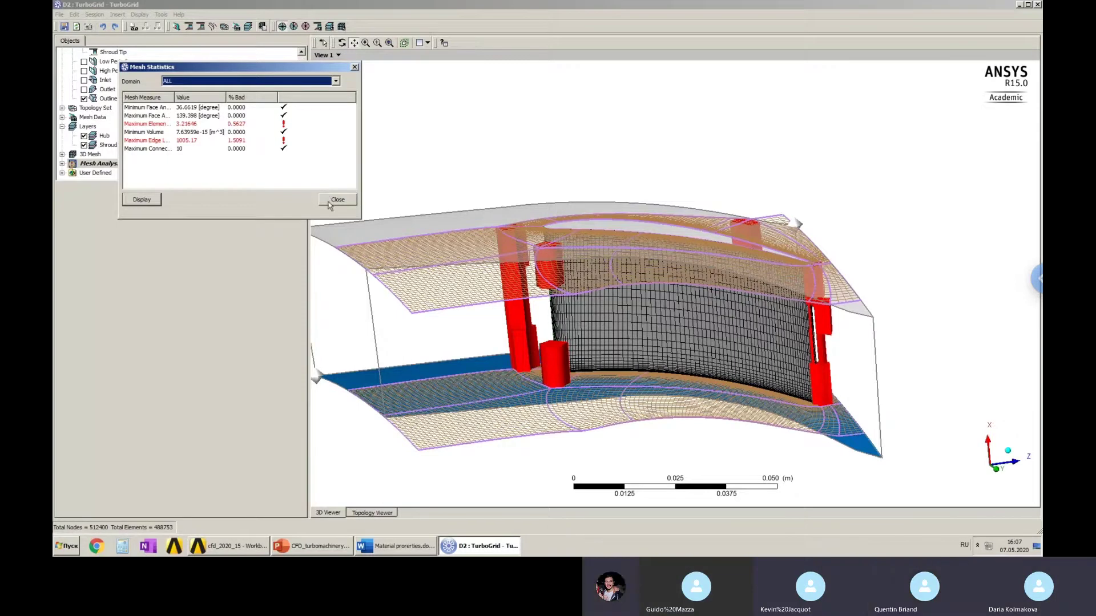
pyautogui.click(329, 201)
# Expand Mesh Analysis, view Mesh Statistics for domain ALL with the Mesh Measure column widened to show full names, and close it.
pyautogui.scroll(3, 294, 94)
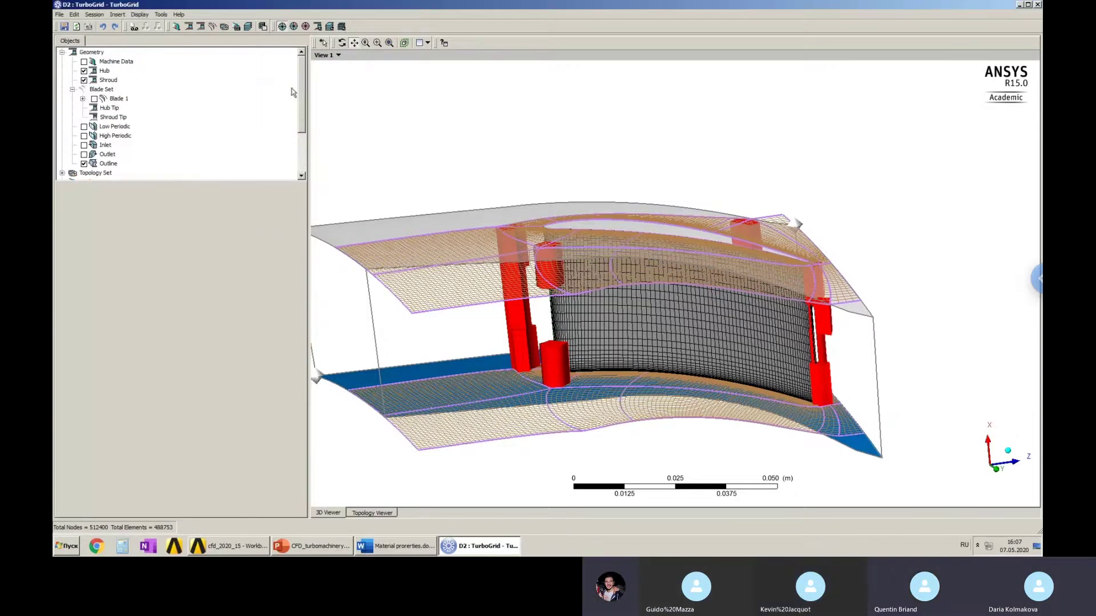
pyautogui.scroll(-3, 283, 145)
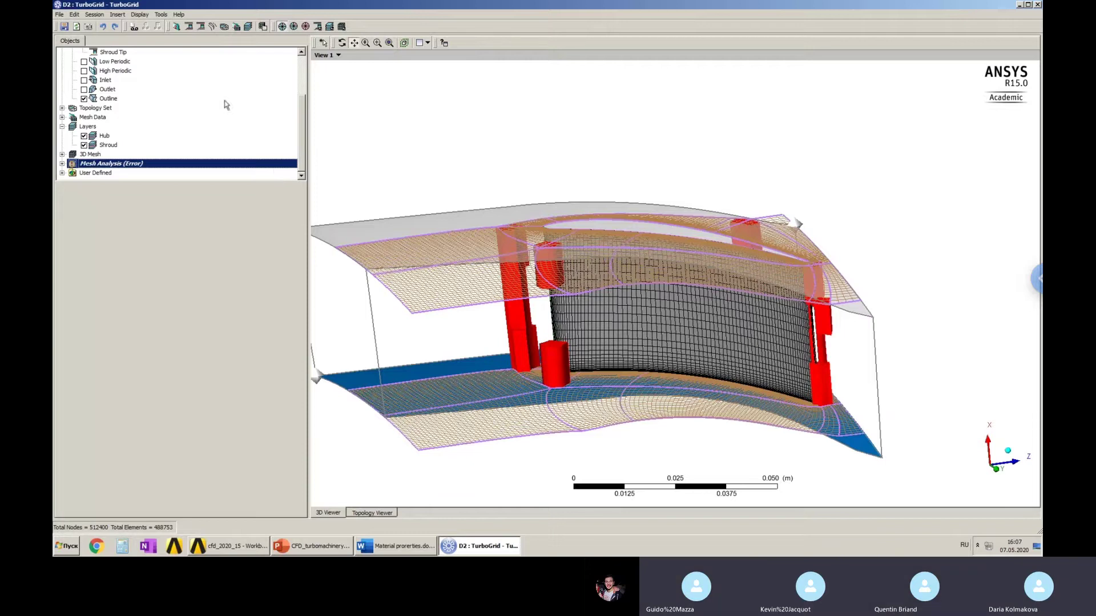
pyautogui.click(62, 164)
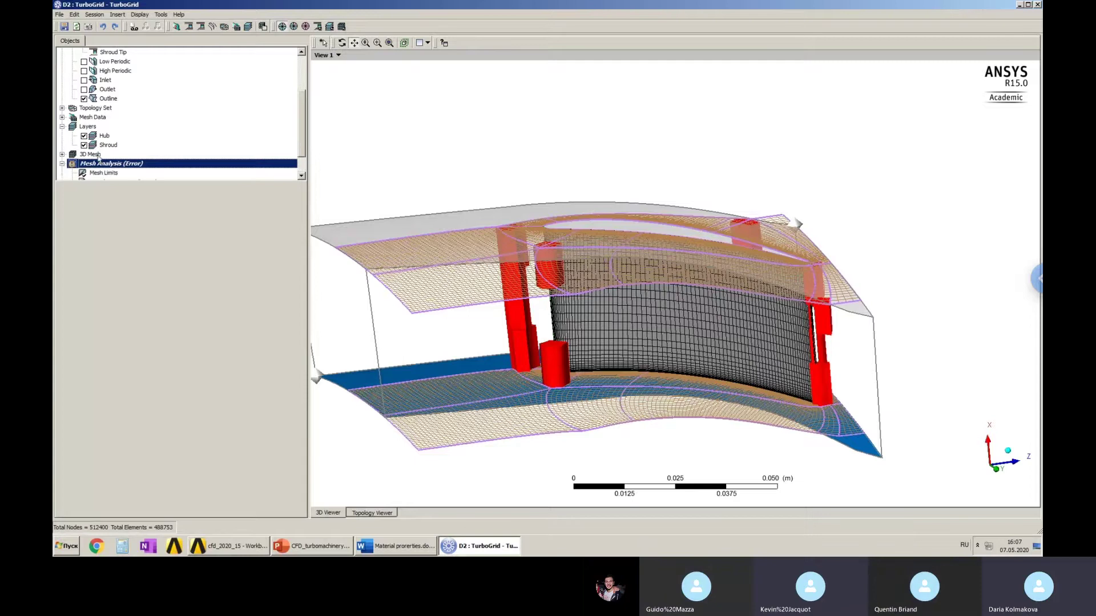
pyautogui.click(99, 155)
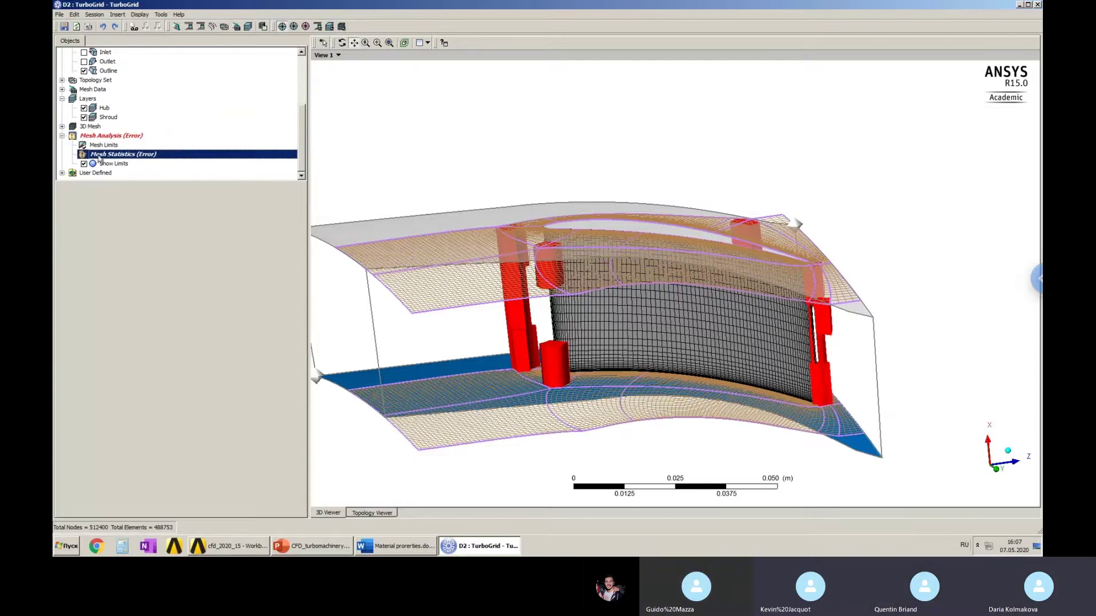
pyautogui.doubleClick(99, 155)
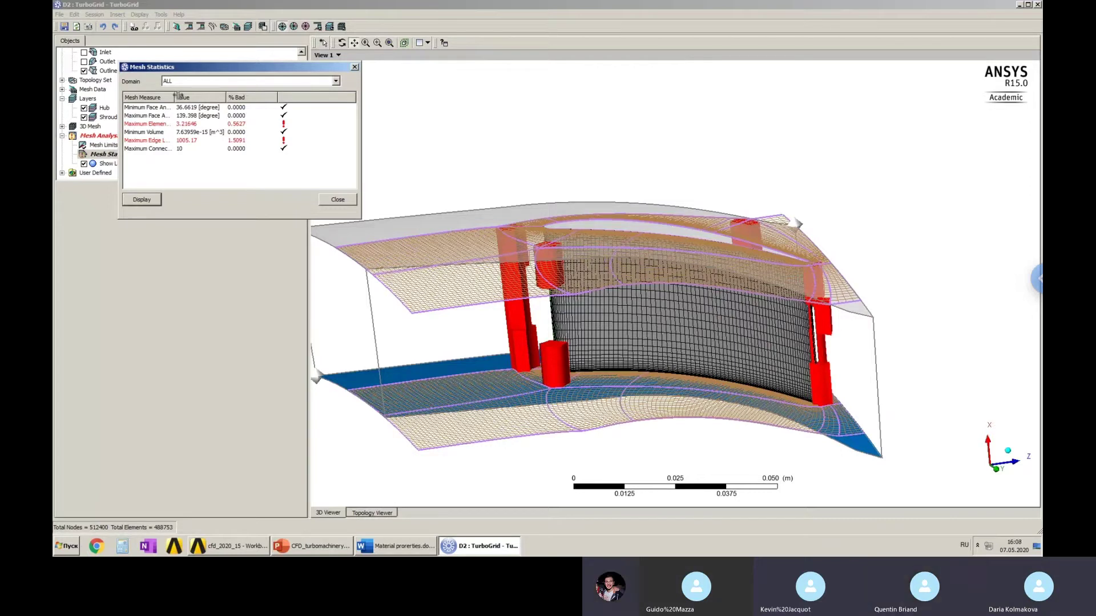
pyautogui.moveTo(174, 97); pyautogui.dragTo(220, 97)
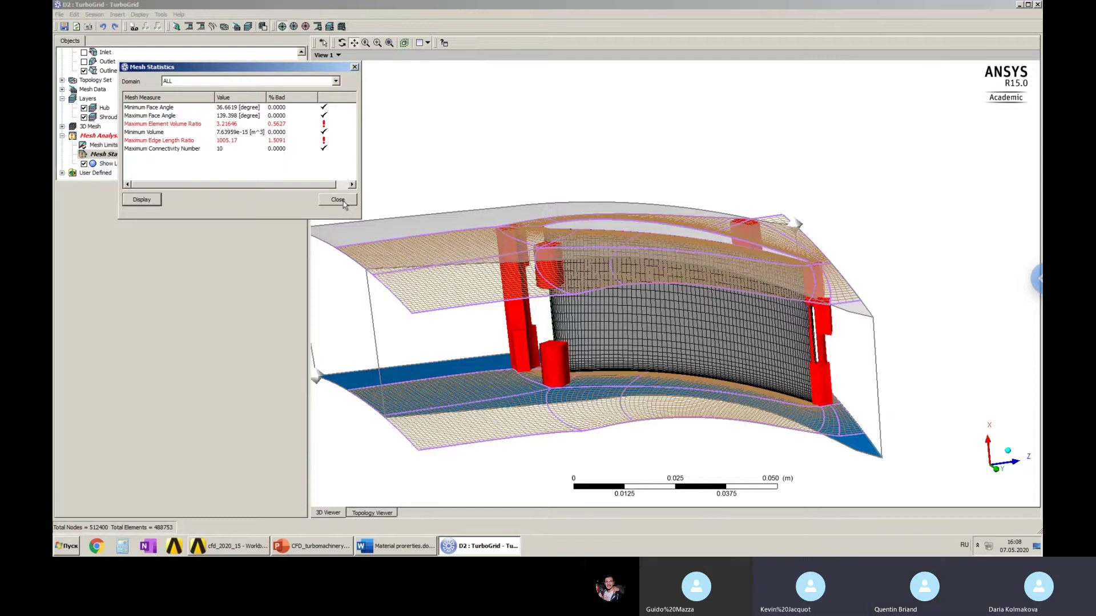
pyautogui.click(339, 200)
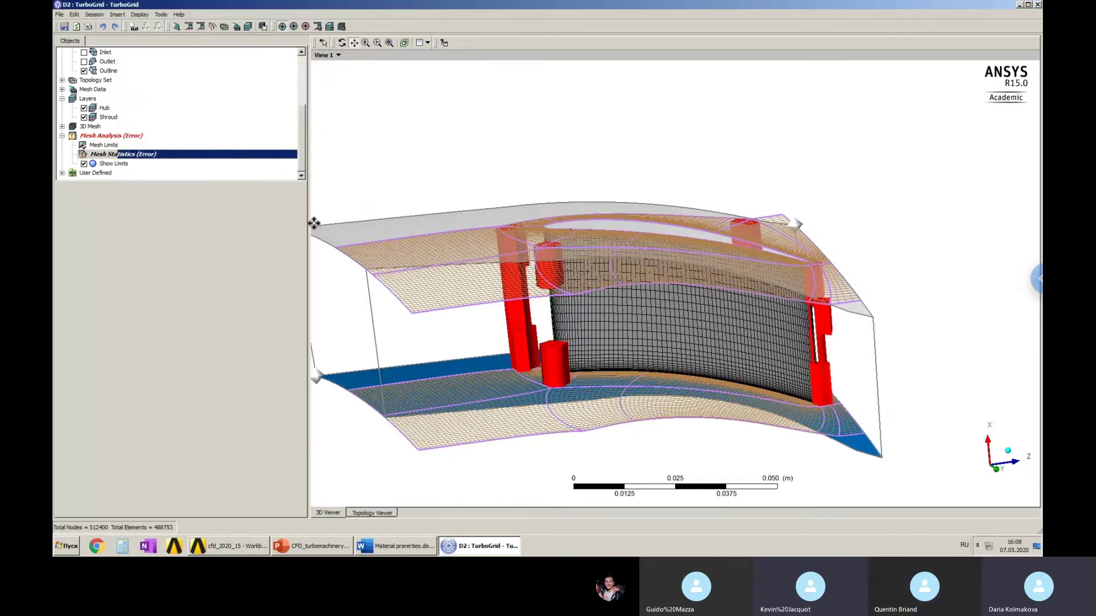
# Check the statistics of the whole Mesh Analysis once more and close them.
pyautogui.click(92, 126)
pyautogui.click(112, 163)
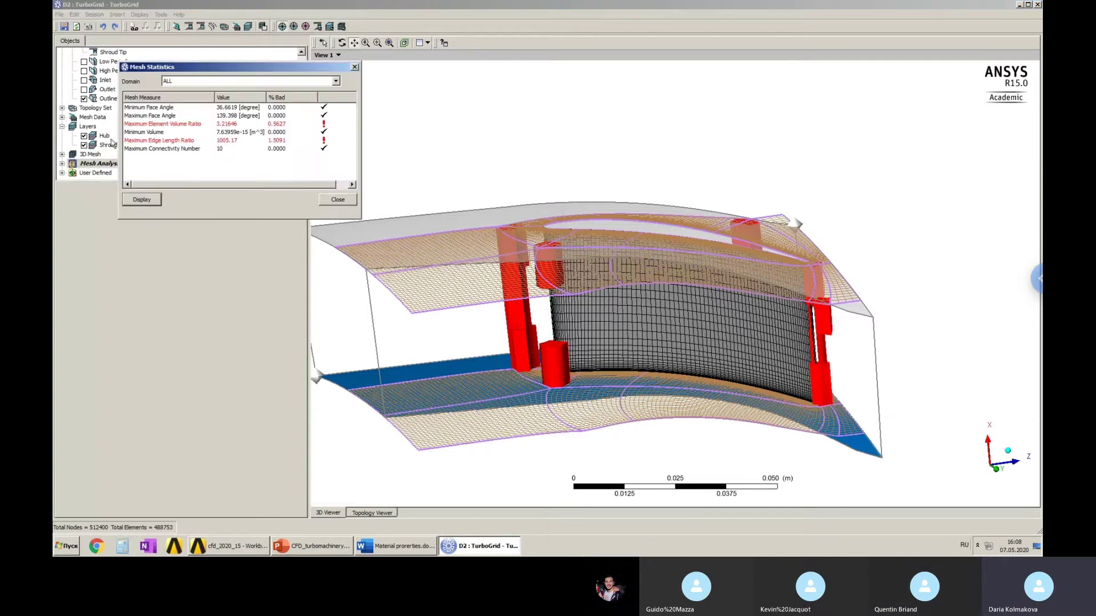
pyautogui.click(336, 200)
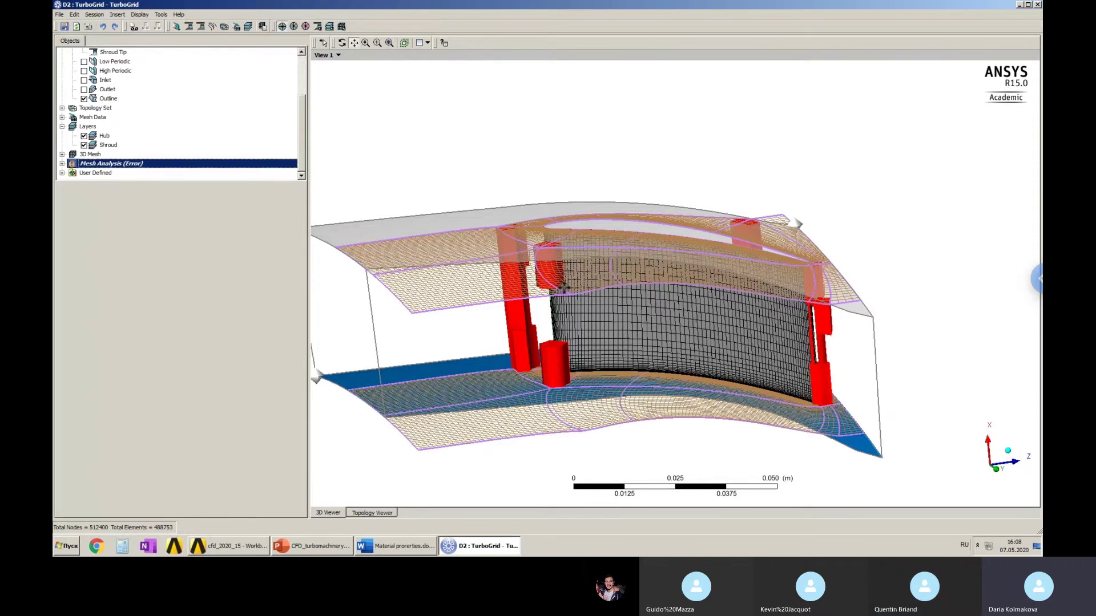
# Look closely at the trailing-edge mesh and expand the Mesh Analysis and 3D Mesh branches to see their contents.
pyautogui.moveTo(591, 298); pyautogui.dragTo(594, 258, button='middle')
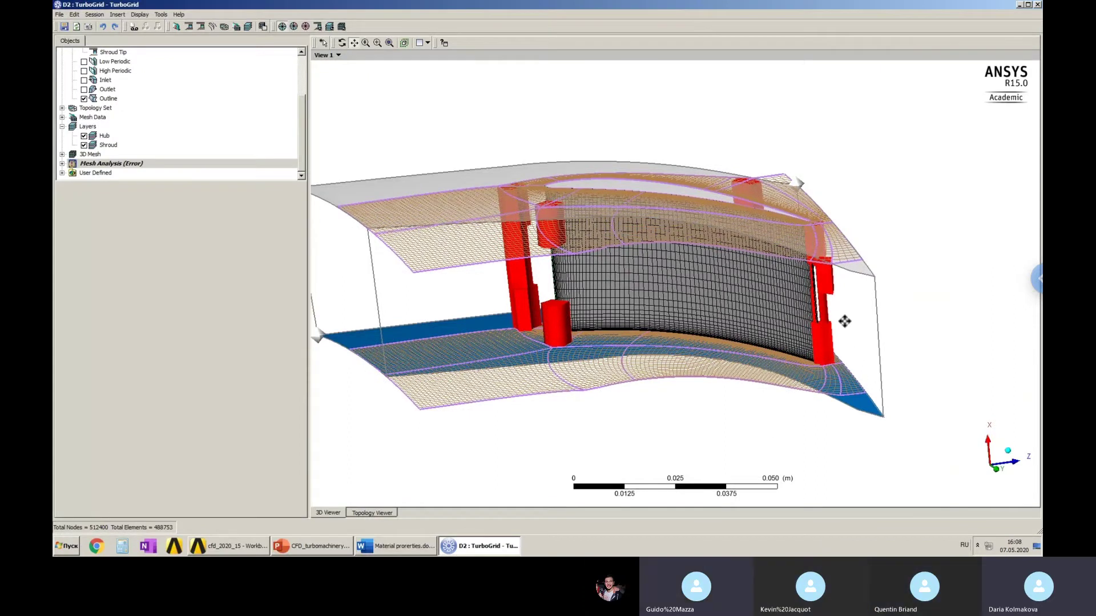
pyautogui.moveTo(845, 322); pyautogui.dragTo(851, 269, button='middle')
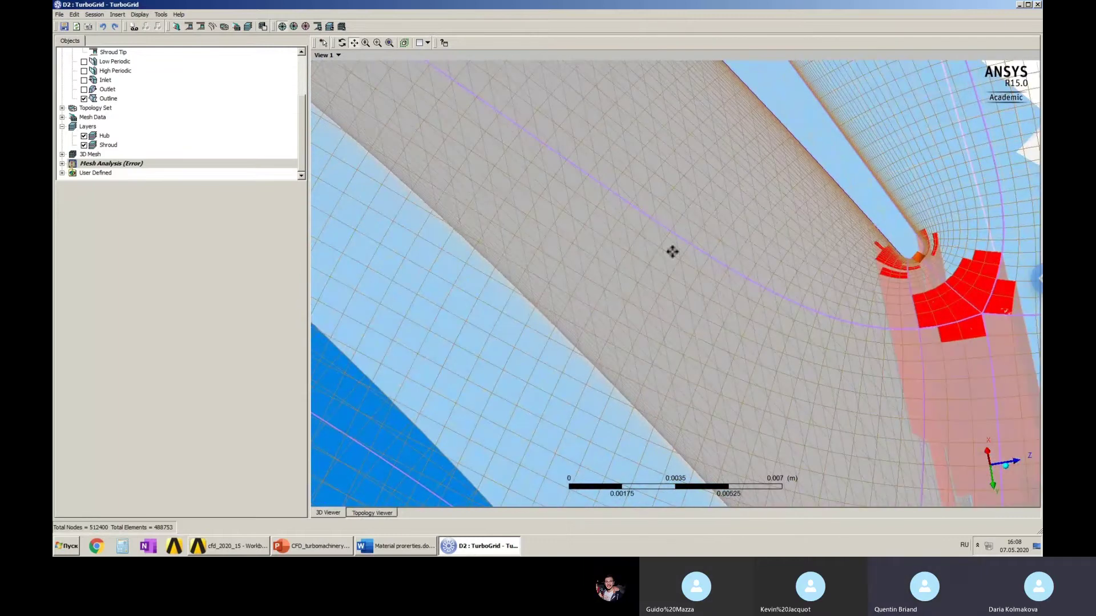
pyautogui.click(298, 122)
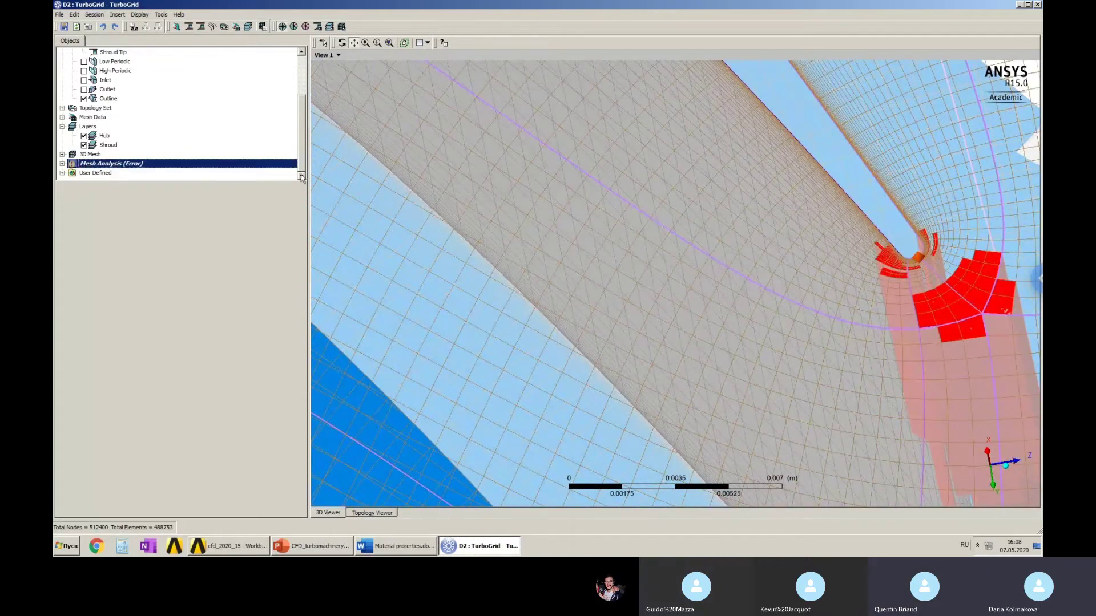
pyautogui.click(62, 164)
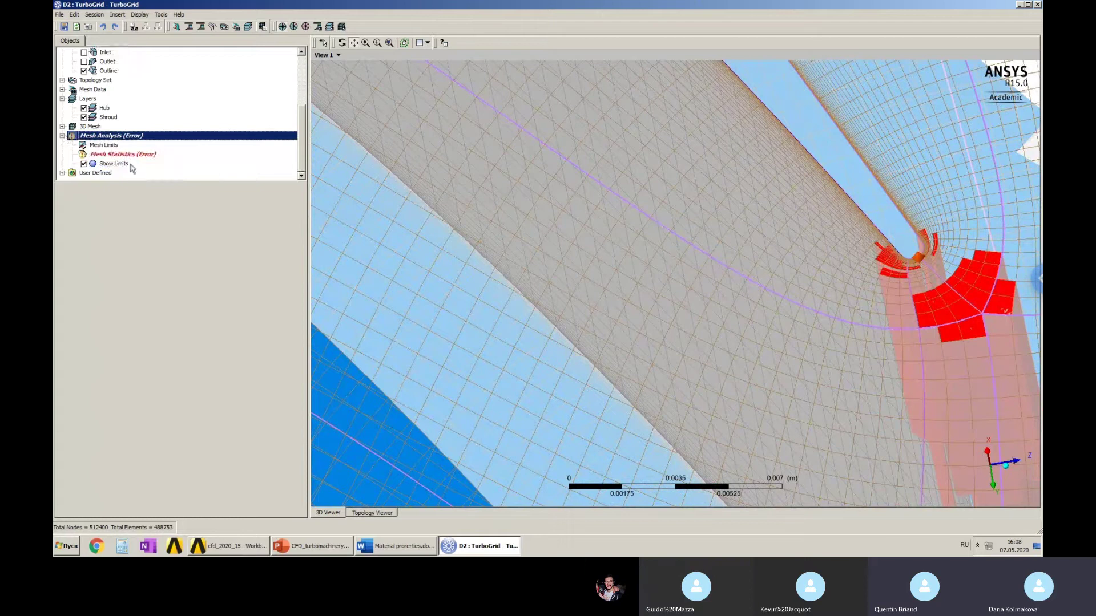
pyautogui.click(128, 154)
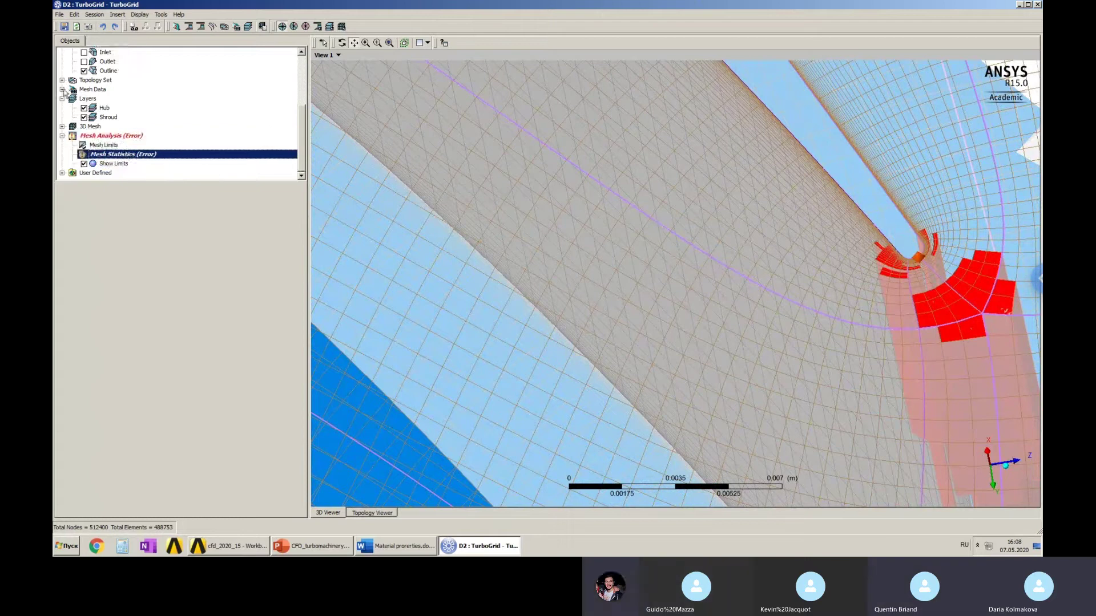
pyautogui.click(62, 126)
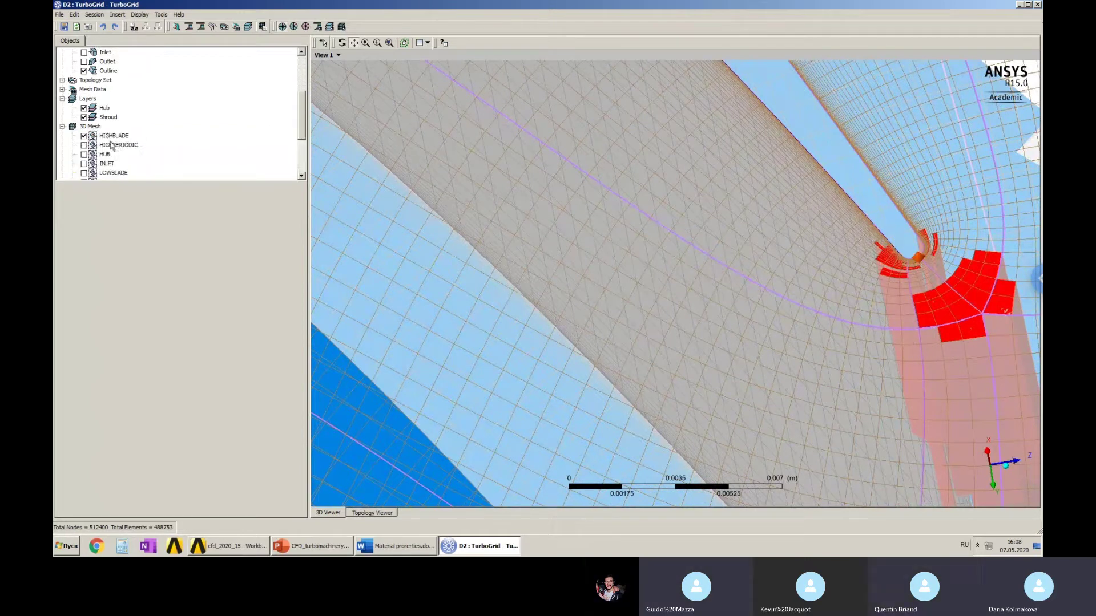
pyautogui.scroll(-1, 112, 146)
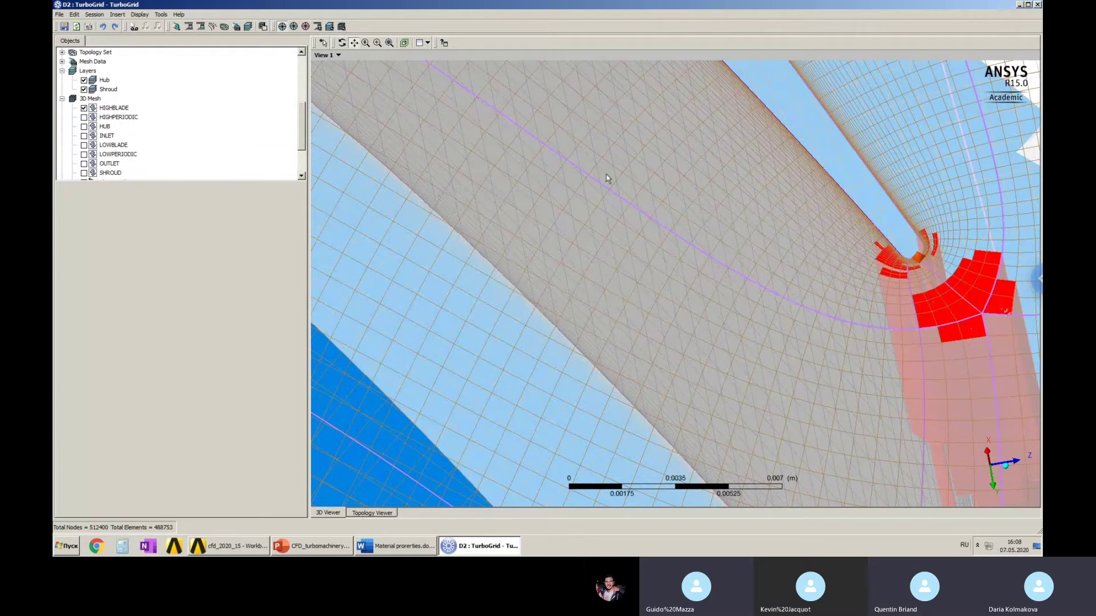
# Examine the red-highlighted poor-quality elements around the blade's trailing edge from several viewpoints.
pyautogui.moveTo(647, 174); pyautogui.dragTo(984, 240)
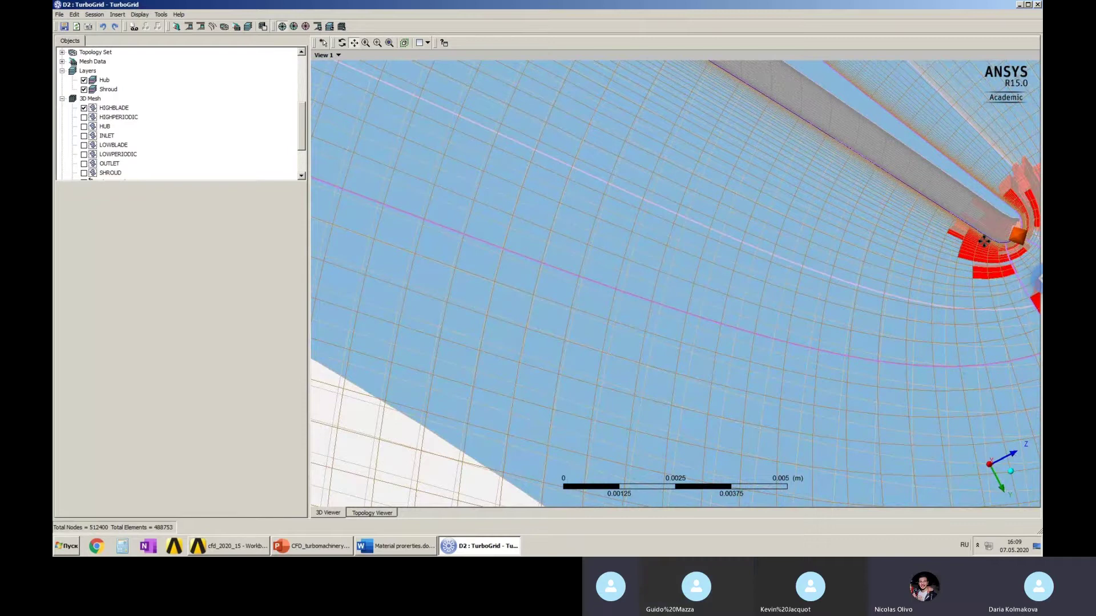
pyautogui.scroll(-2, 922, 279)
pyautogui.moveTo(925, 248); pyautogui.dragTo(889, 232, button='middle')
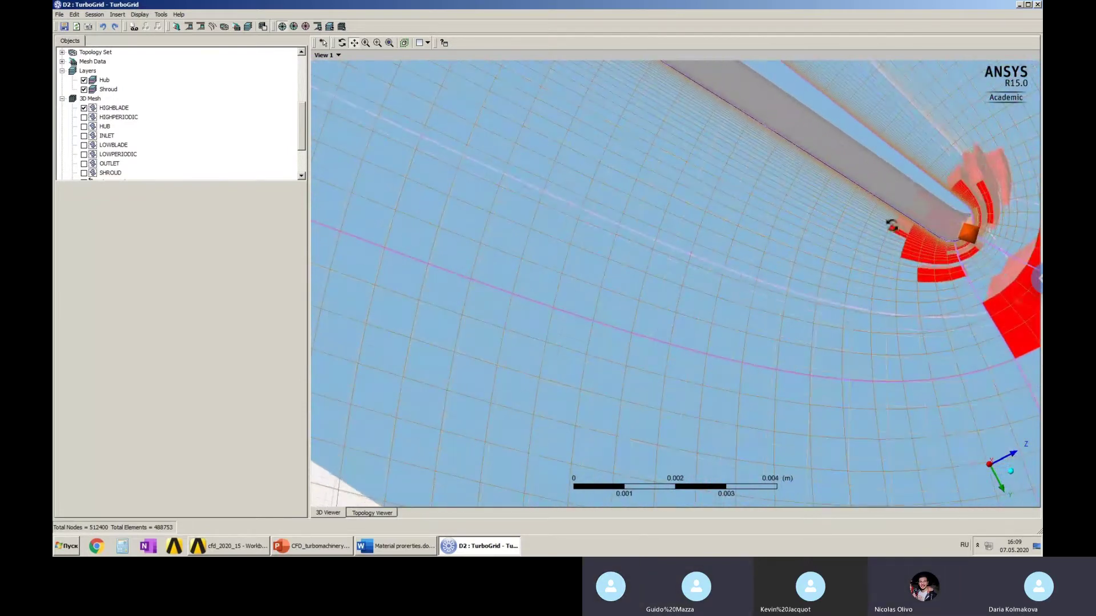
pyautogui.scroll(3, 914, 231)
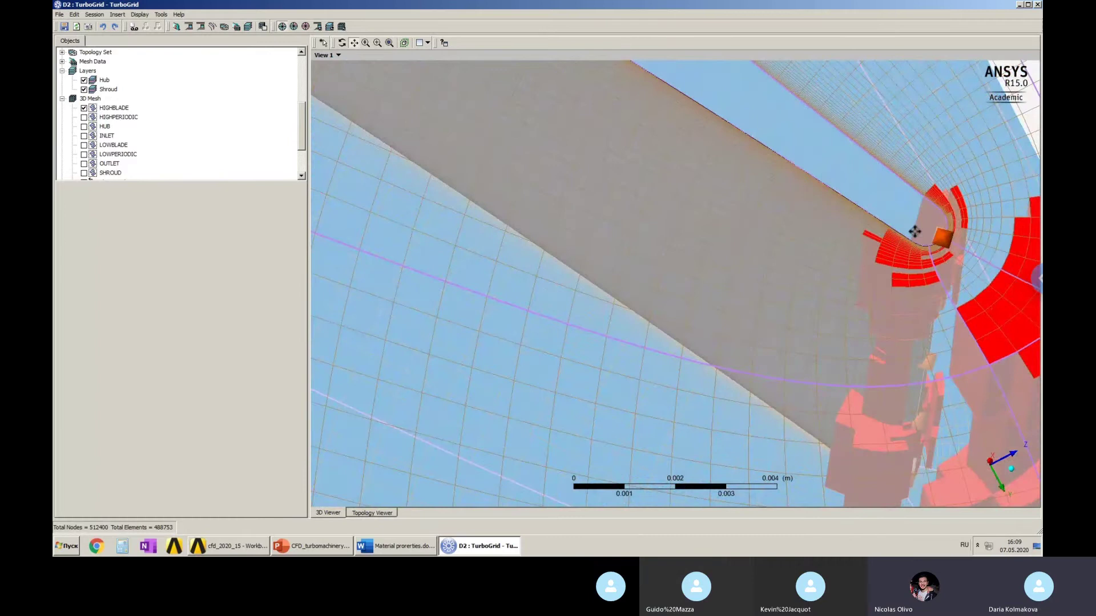
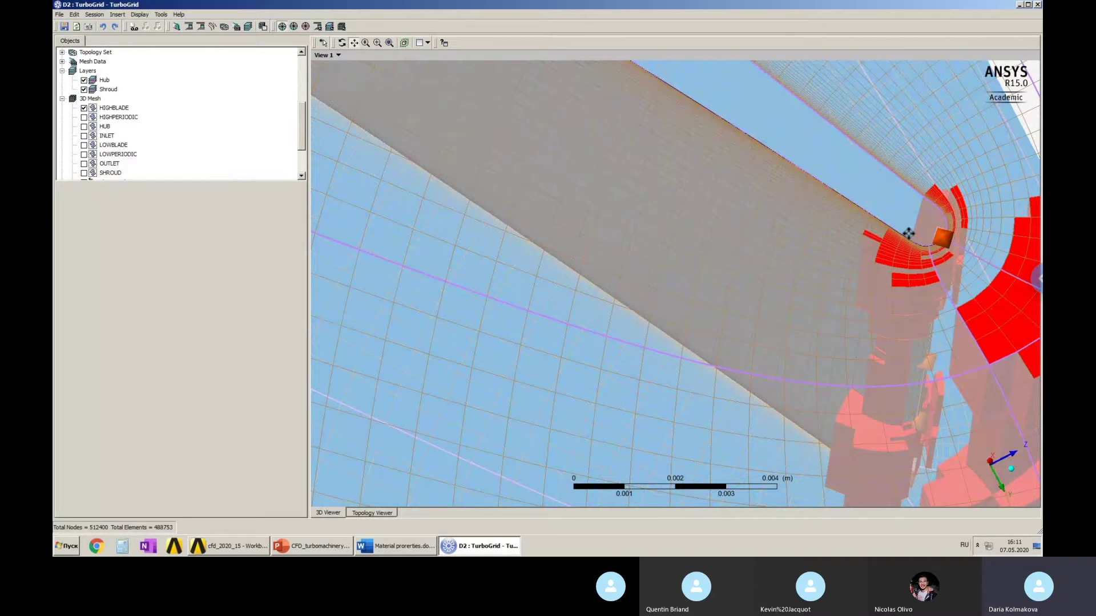
# Switch to Workbench and try to open the NGV_turbine Blade Design for editing.
pyautogui.moveTo(908, 233); pyautogui.dragTo(725, 293)
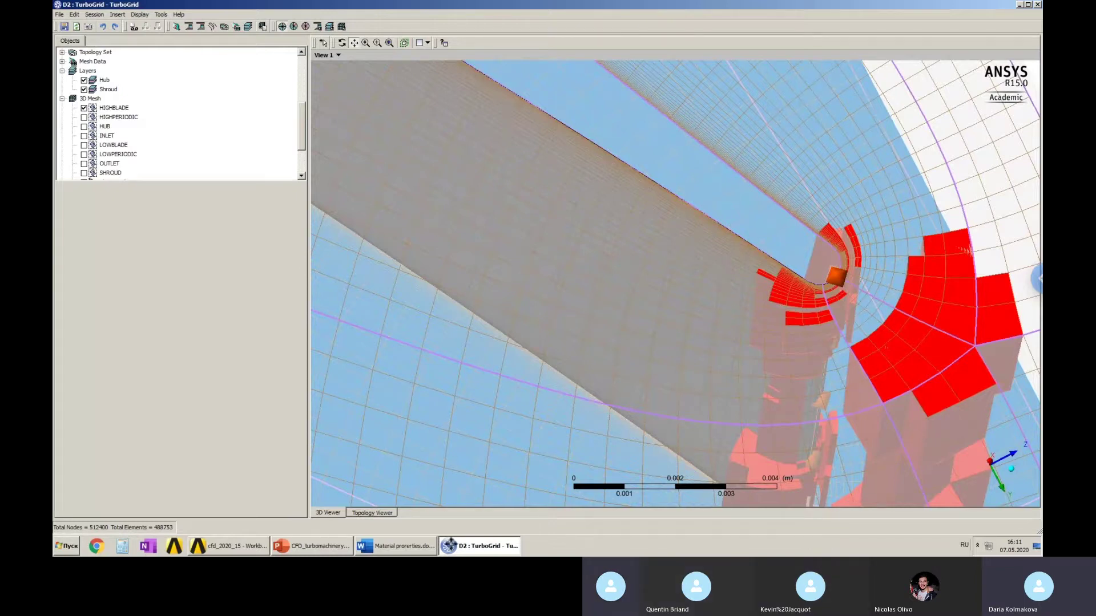
pyautogui.scroll(-2, 475, 409)
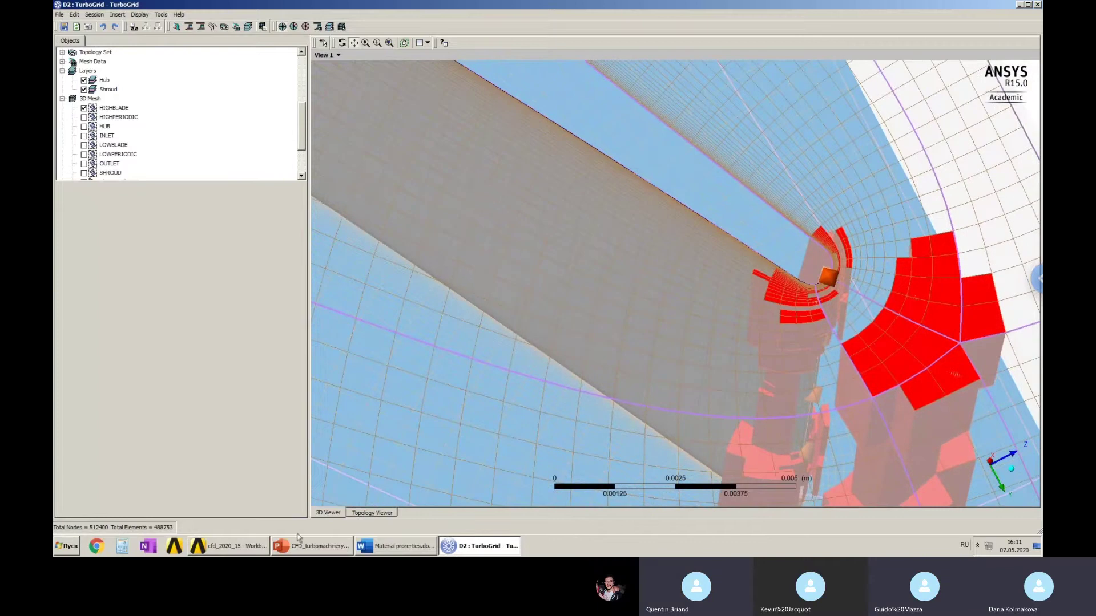
pyautogui.rightClick(234, 546)
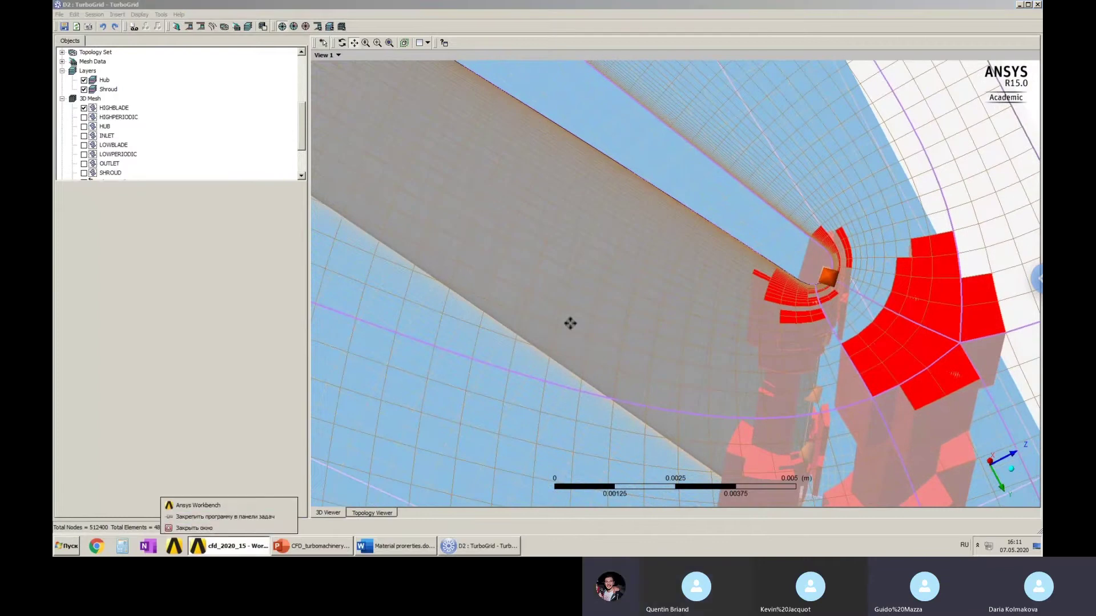
pyautogui.click(252, 551)
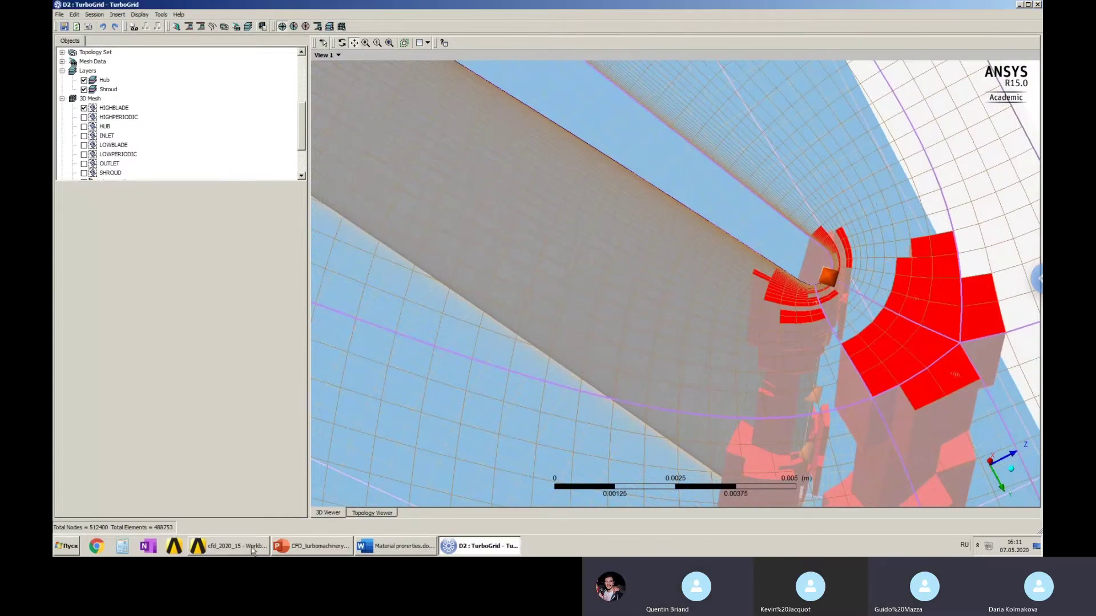
pyautogui.click(252, 549)
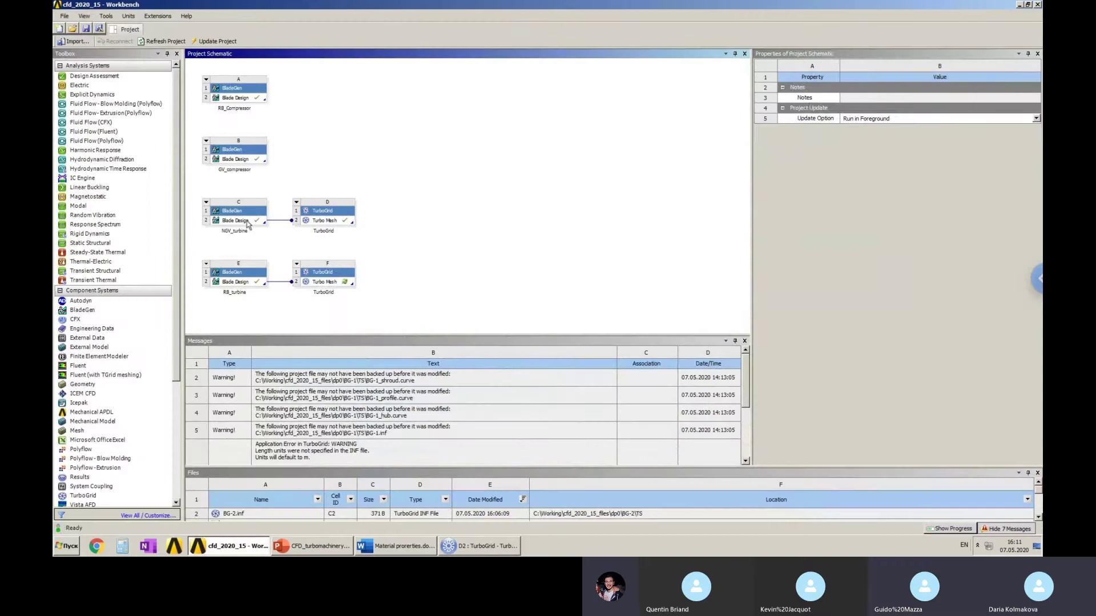
pyautogui.click(249, 225)
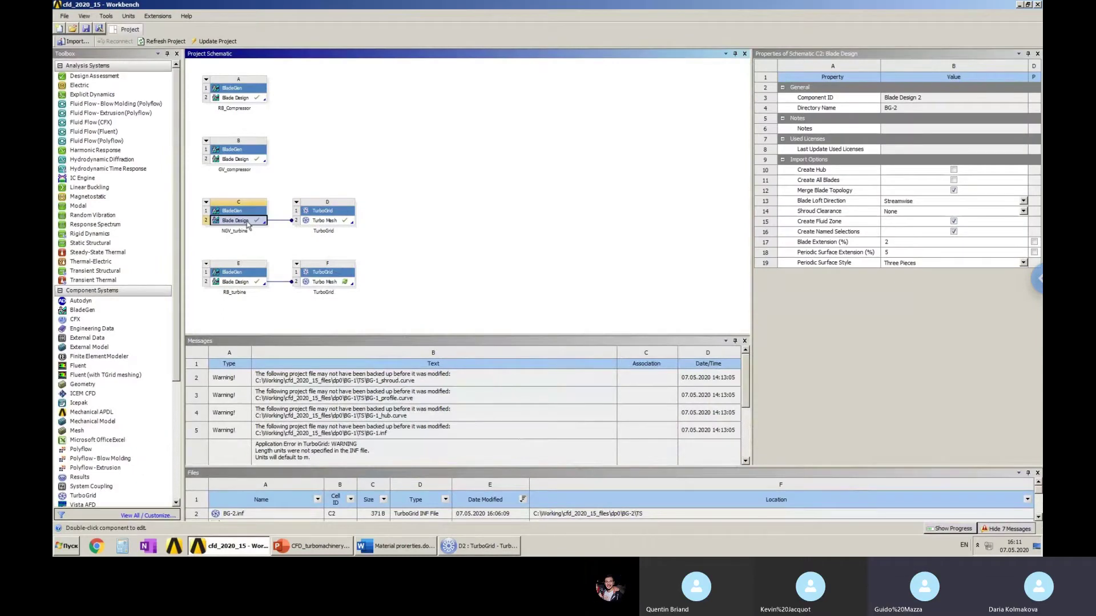
pyautogui.doubleClick(247, 224)
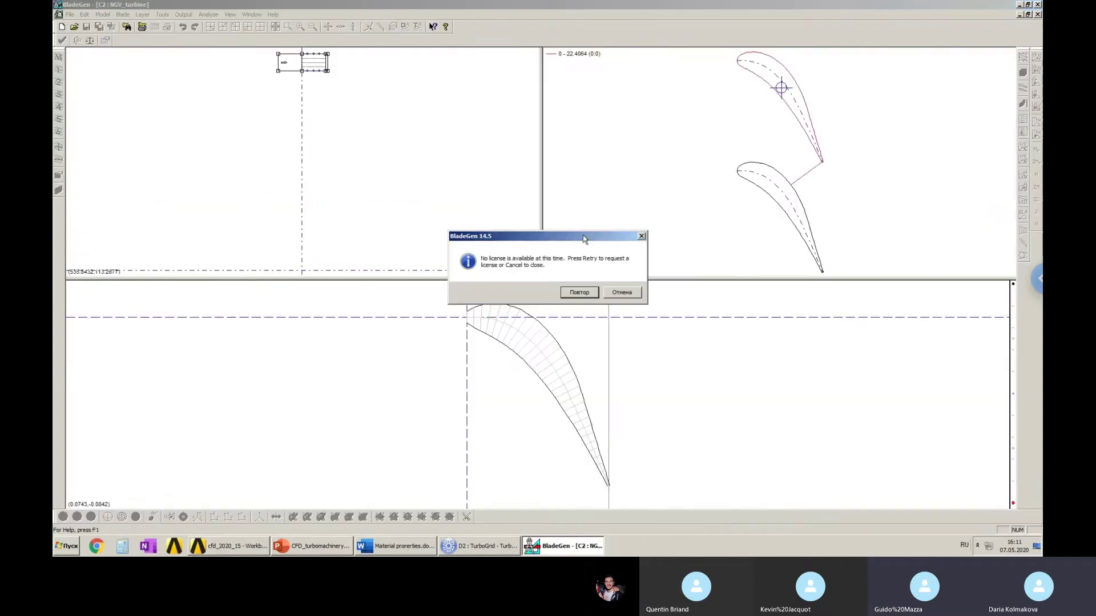
pyautogui.click(622, 293)
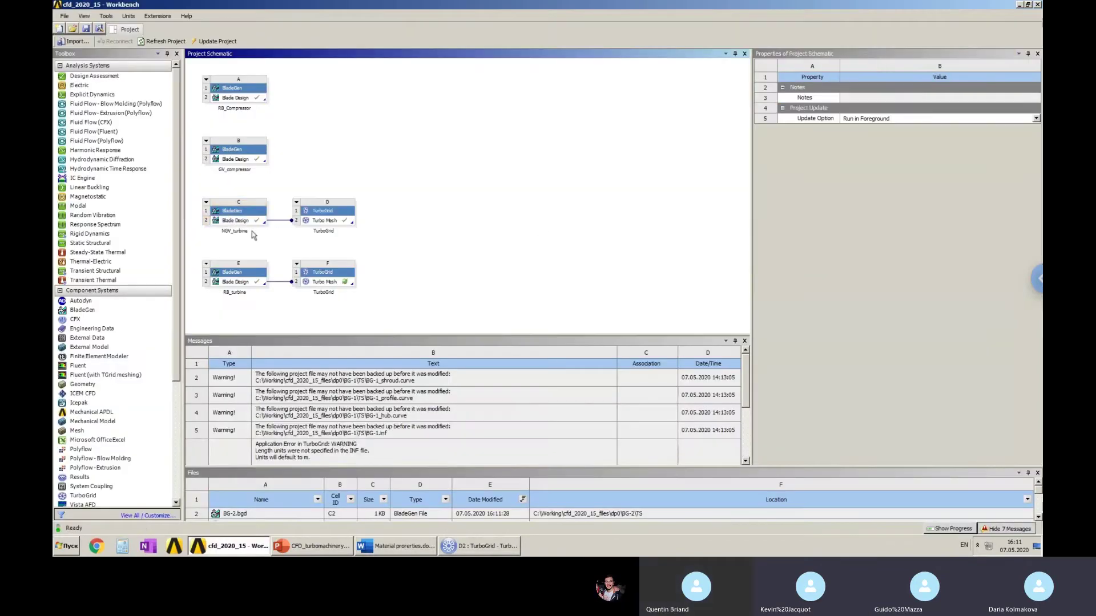
# Close the TurboGrid session and open the NGV_turbine Blade Design in BladeGen, dismissing the layer notice.
pyautogui.click(474, 546)
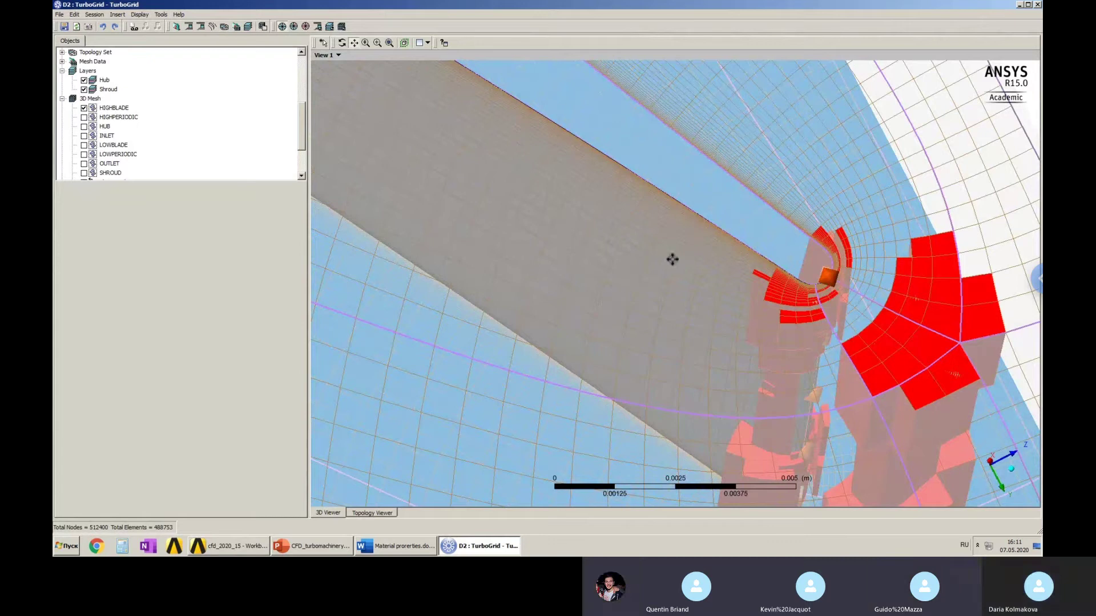
pyautogui.click(1038, 5)
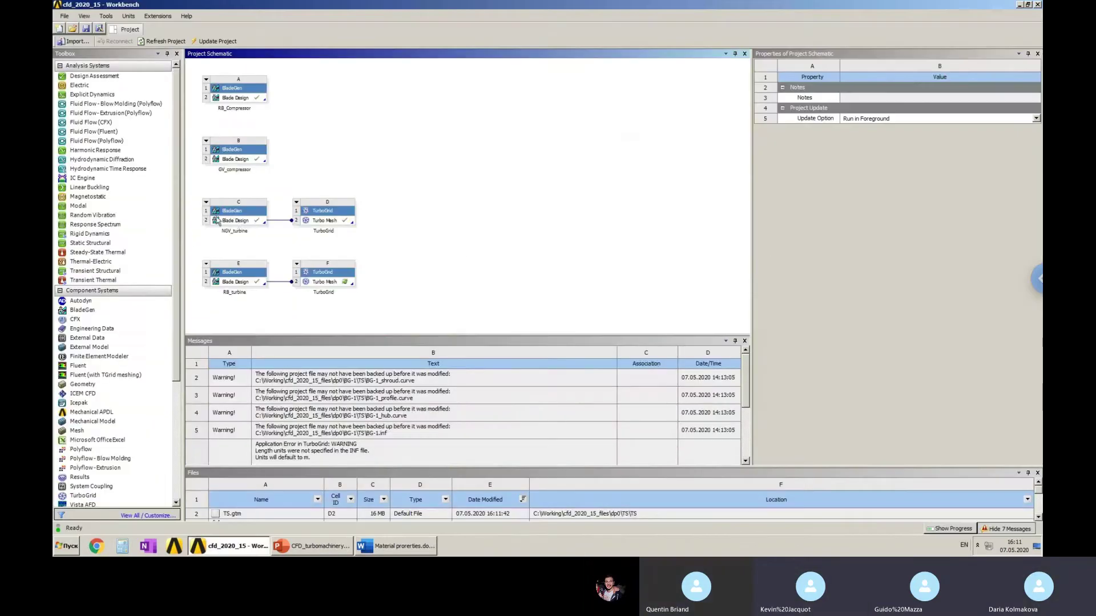
pyautogui.click(234, 221)
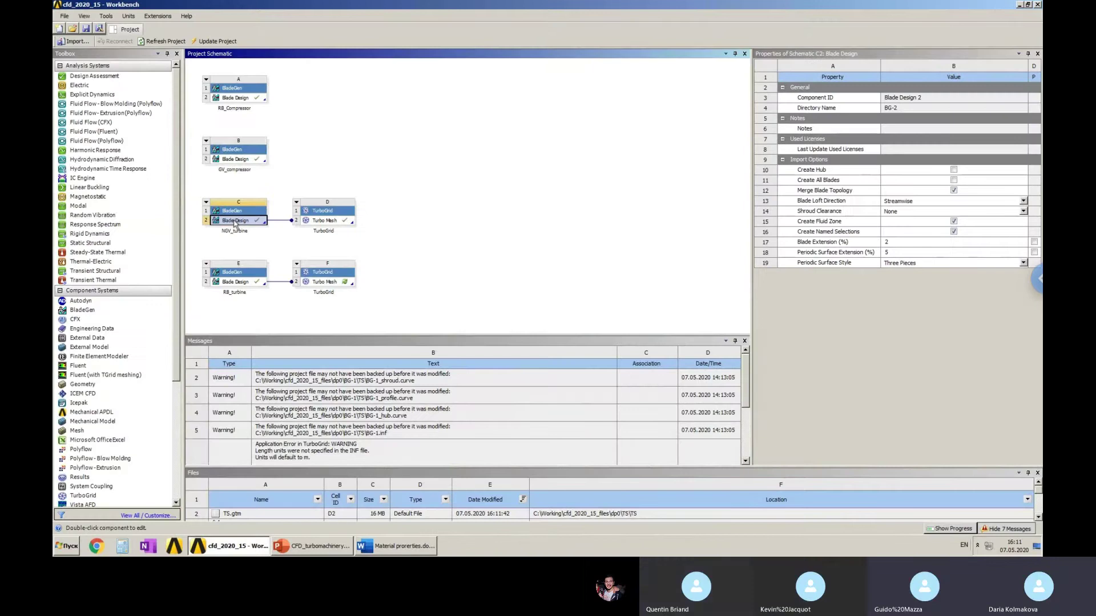
pyautogui.doubleClick(235, 222)
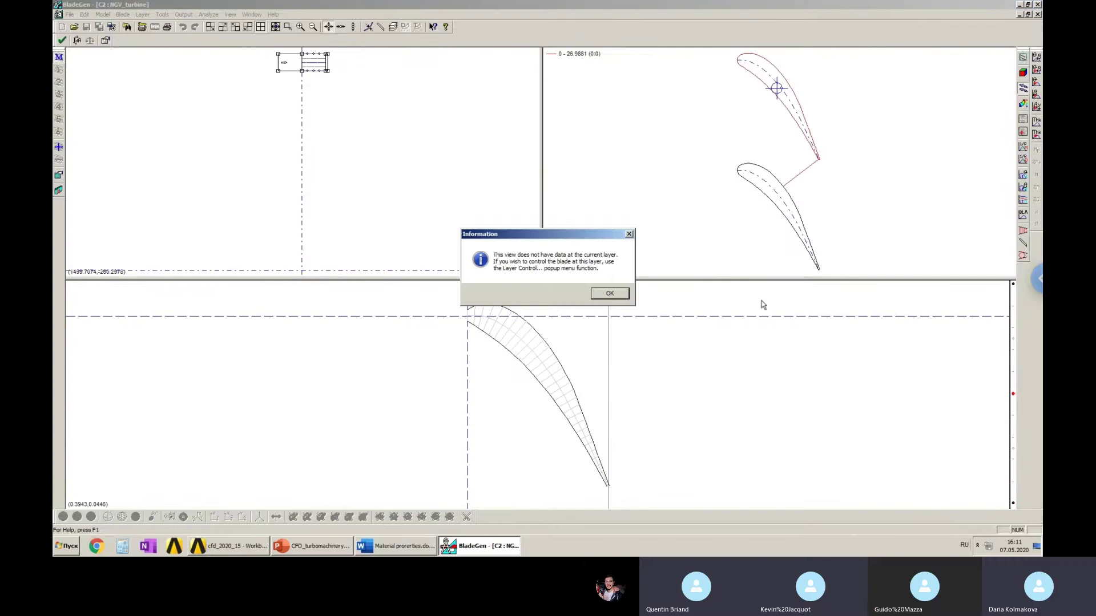
pyautogui.click(611, 295)
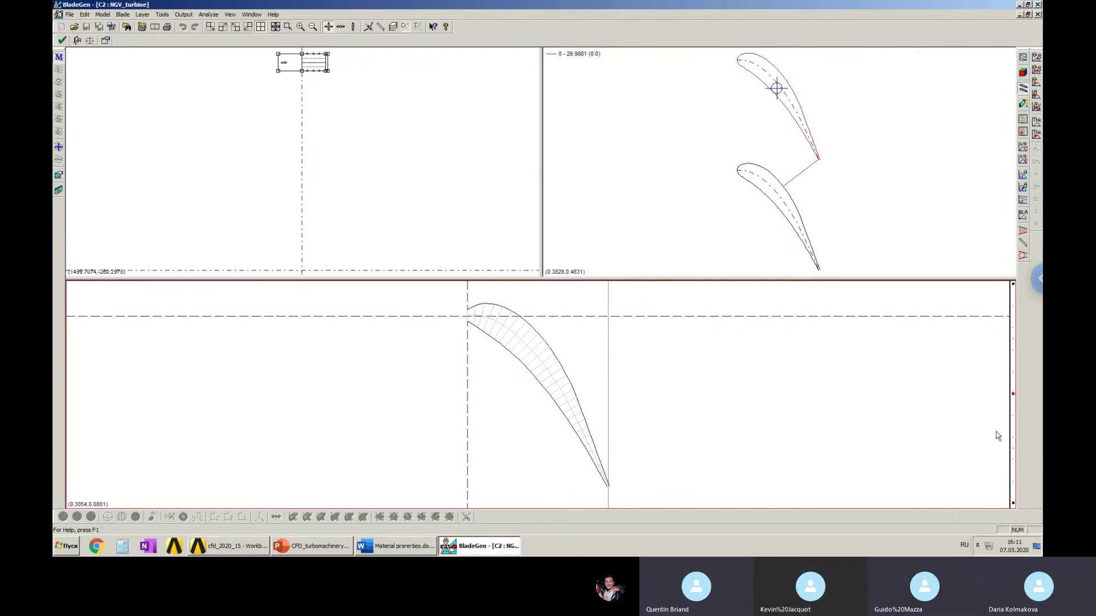
# Review the PSS Crv and Output span layers in Layer Control, try enabling Span 0.5000, and close without applying.
pyautogui.rightClick(901, 360)
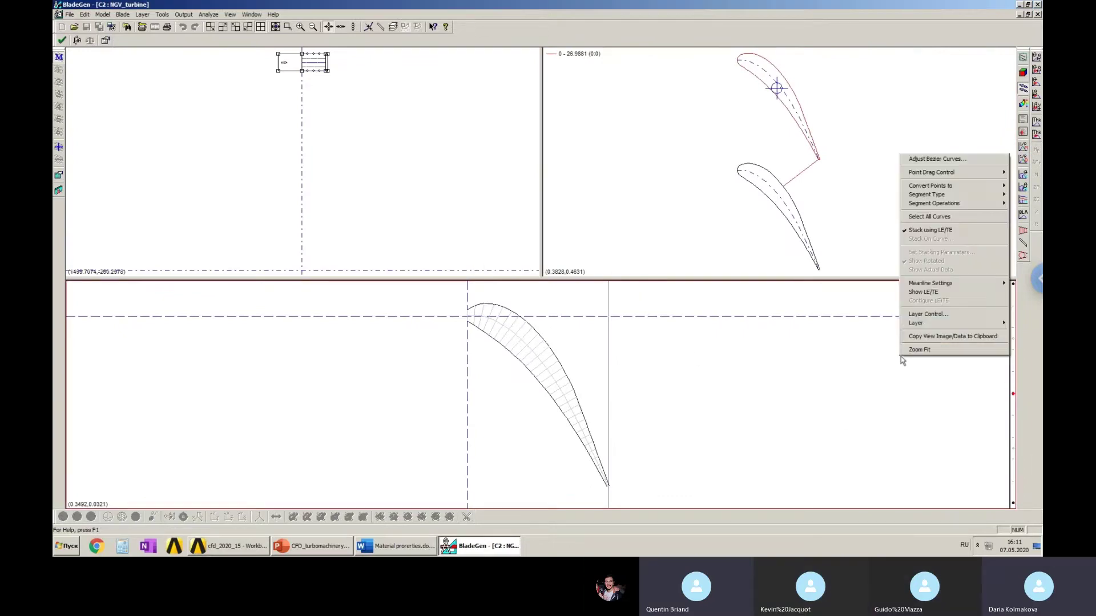
pyautogui.click(930, 314)
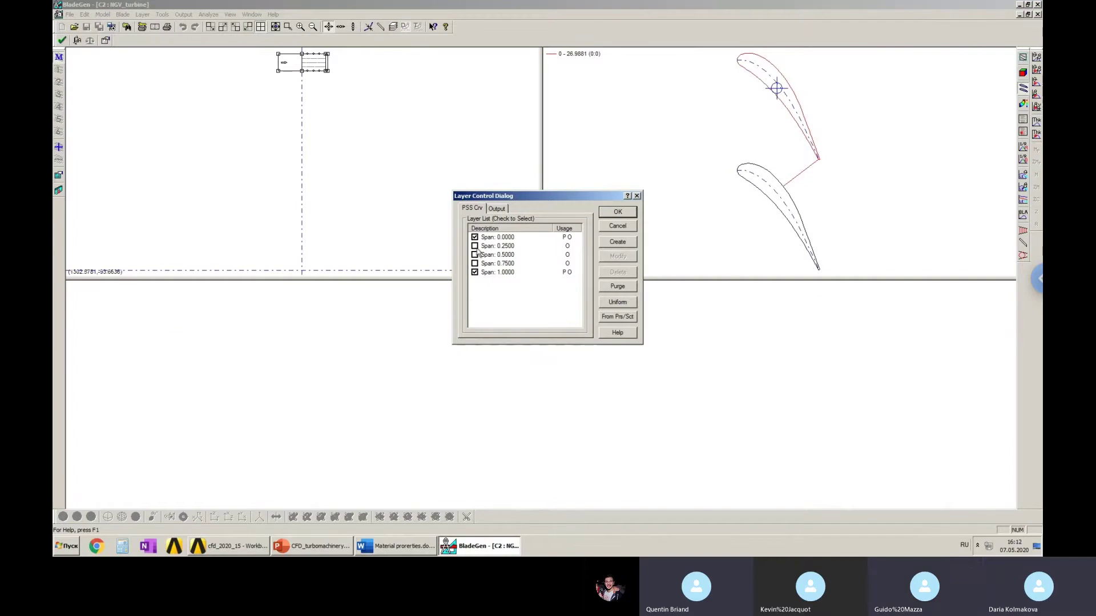
pyautogui.click(505, 237)
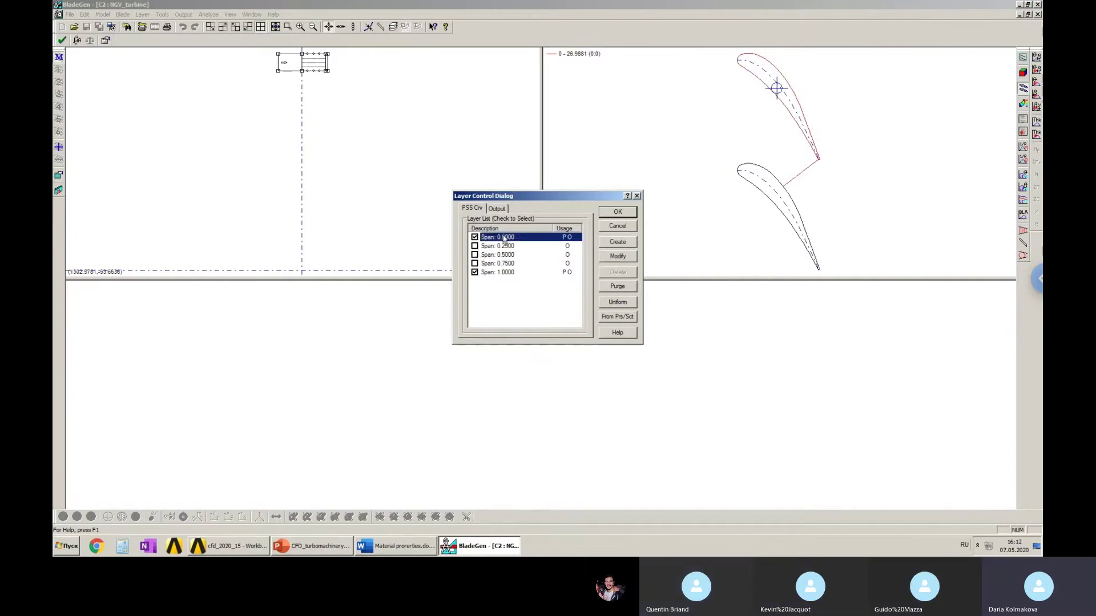
pyautogui.click(476, 255)
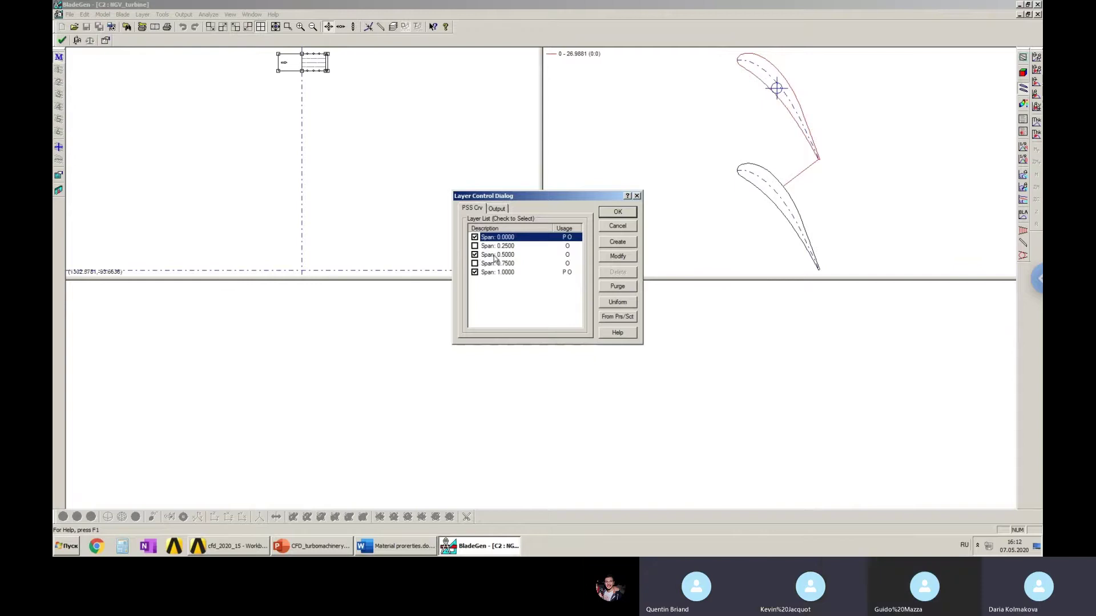
pyautogui.click(496, 255)
pyautogui.press('F1')
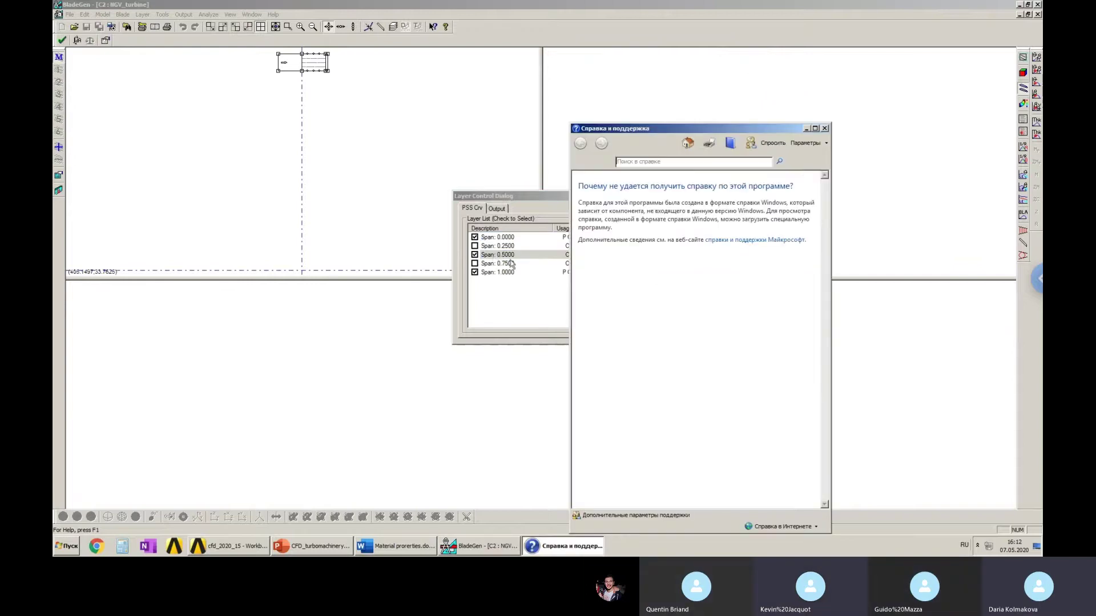
pyautogui.click(824, 128)
pyautogui.press('space')
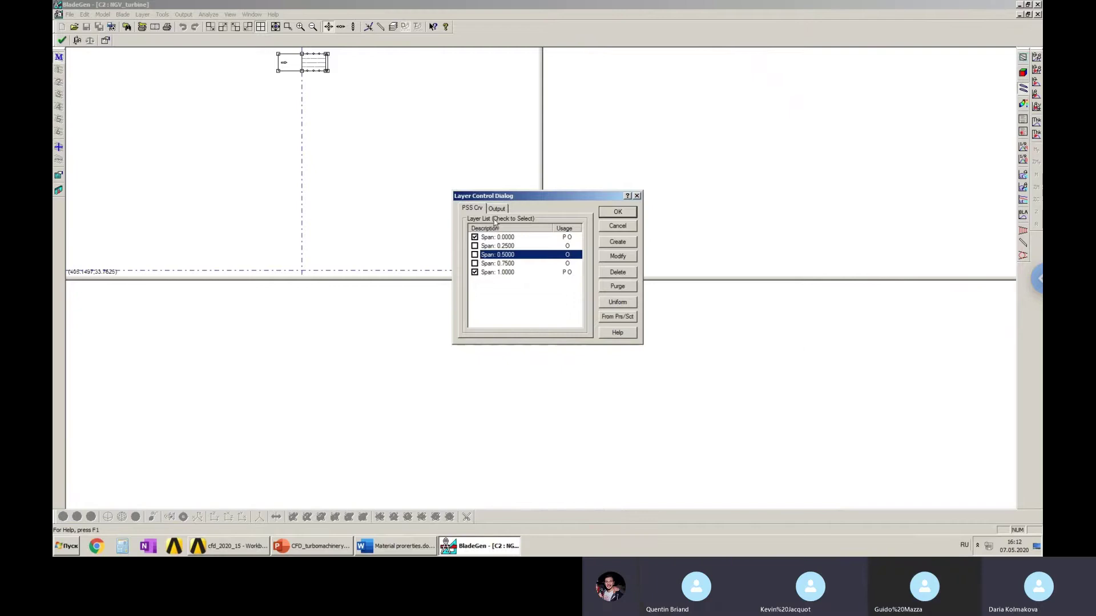
pyautogui.click(496, 209)
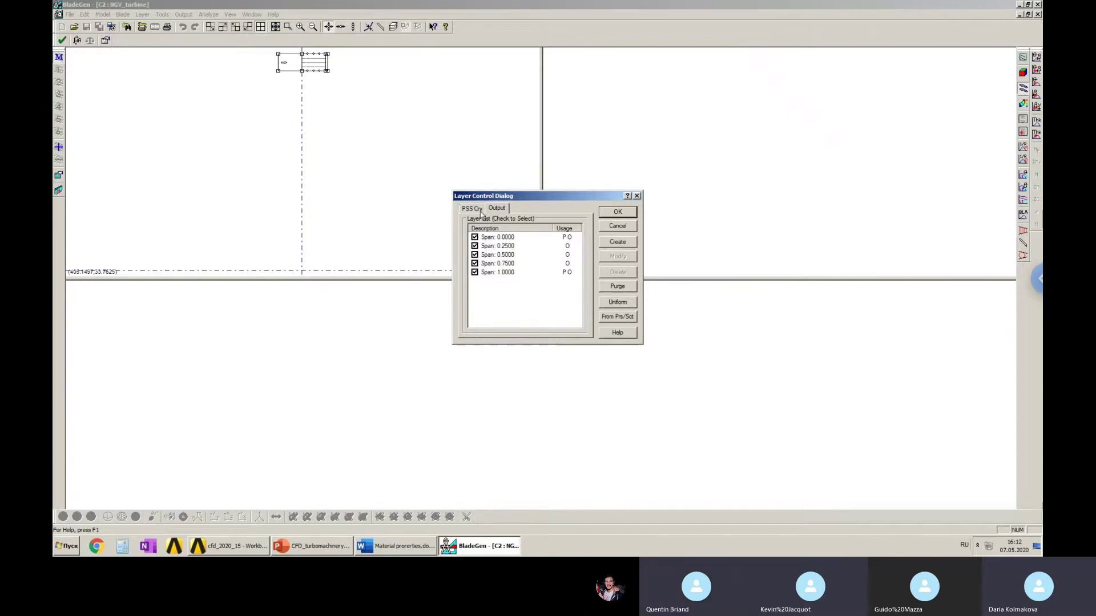
pyautogui.click(637, 196)
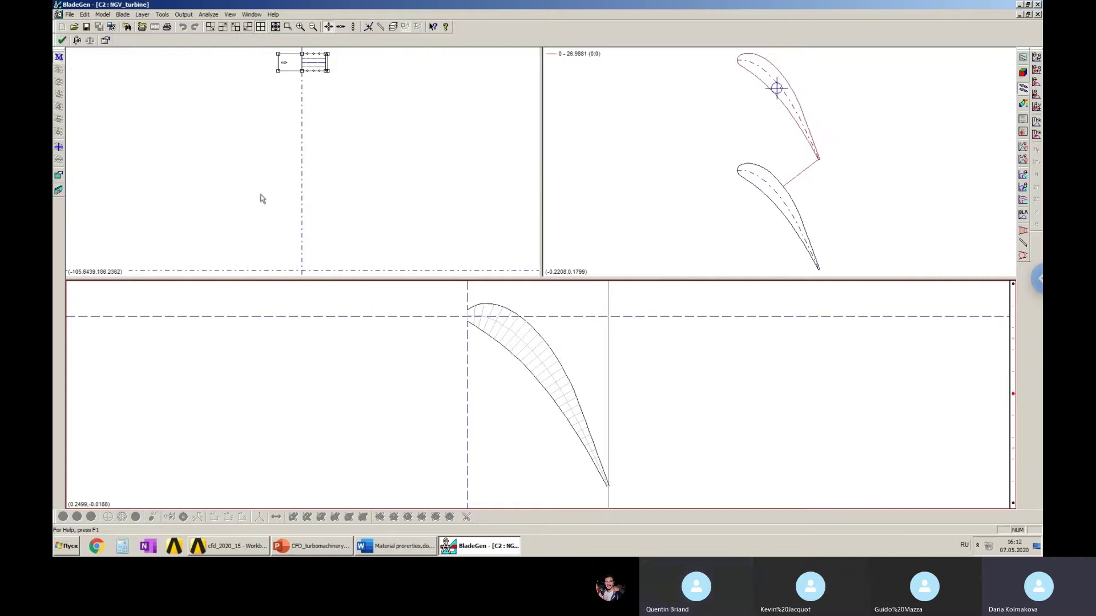
# Inspect the leading- and trailing-edge type and elliptic ratio settings in the Blade Property dialog, and cancel it.
pyautogui.click(60, 176)
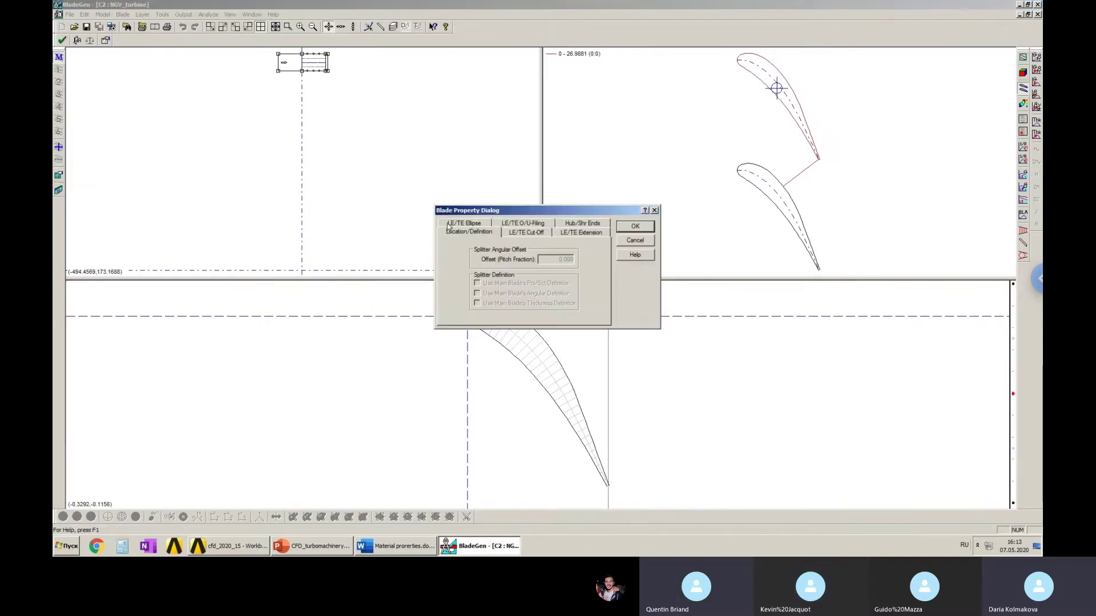
pyautogui.click(464, 223)
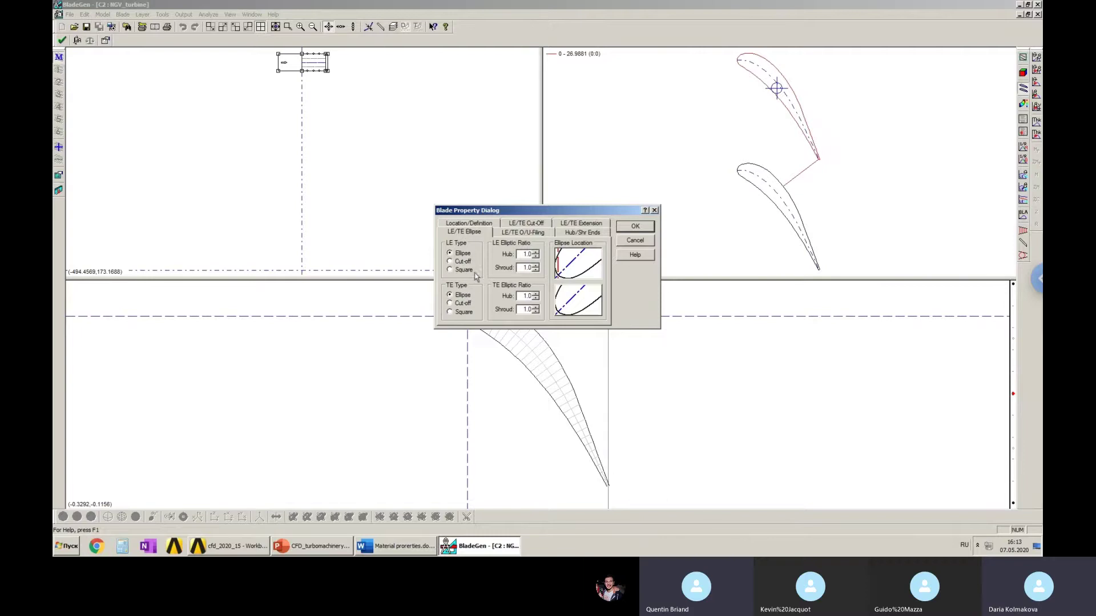
pyautogui.moveTo(477, 210); pyautogui.dragTo(459, 191)
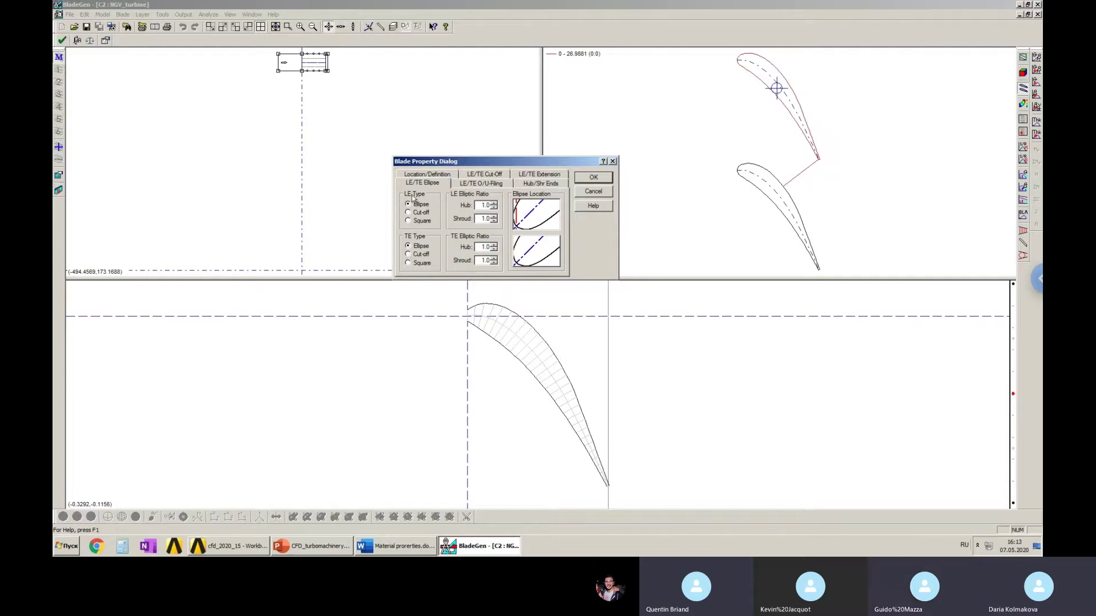
pyautogui.moveTo(437, 152); pyautogui.dragTo(426, 137)
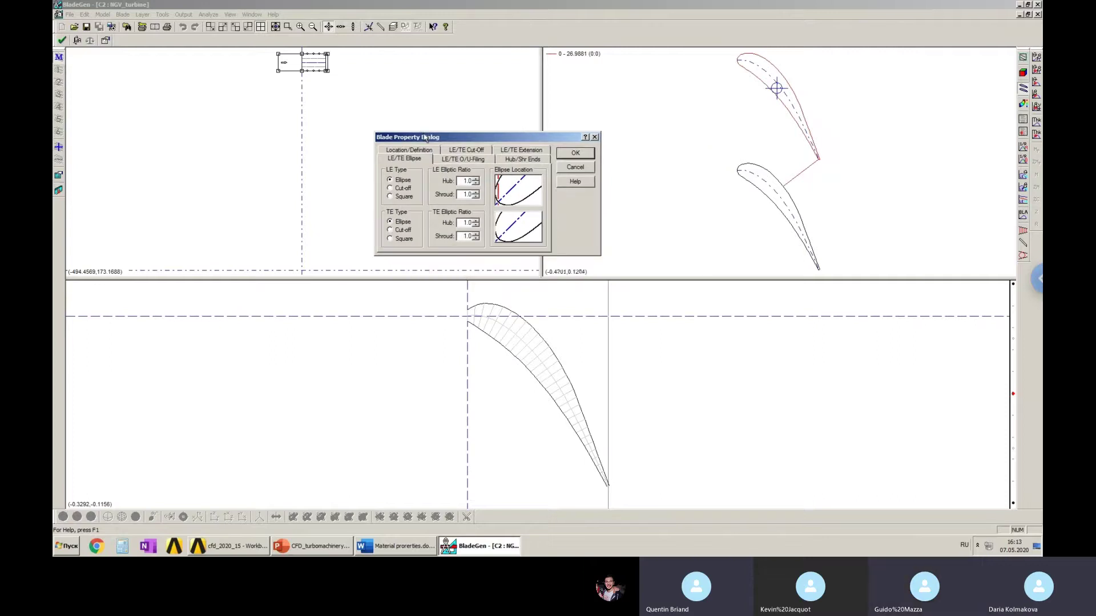
pyautogui.press('Tab')
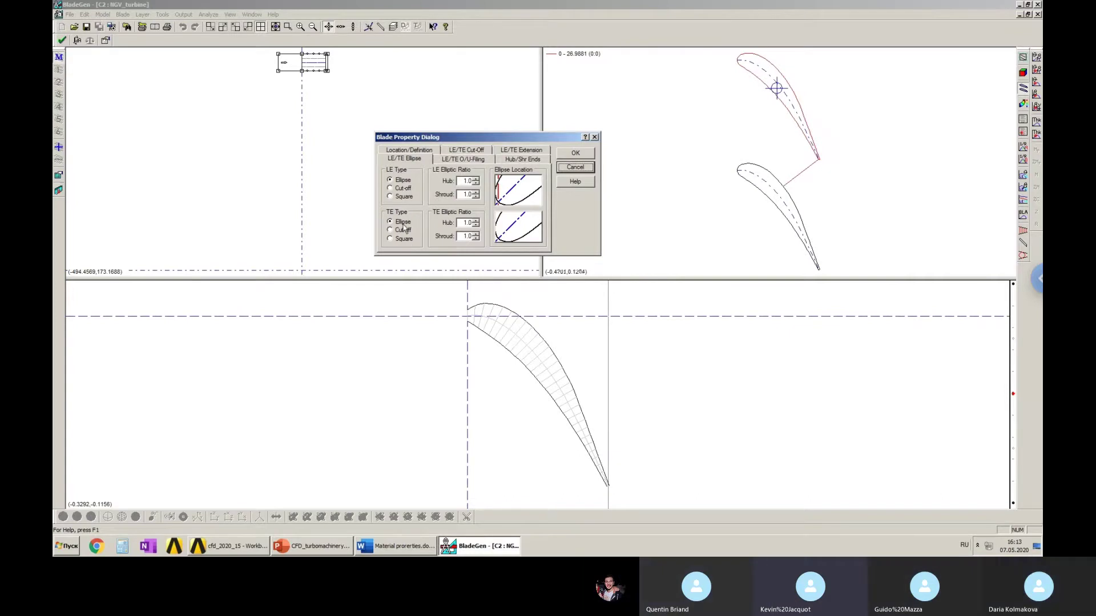
pyautogui.click(572, 168)
# Compare the blade profiles at the two end span layers, switching between them twice.
pyautogui.click(686, 428)
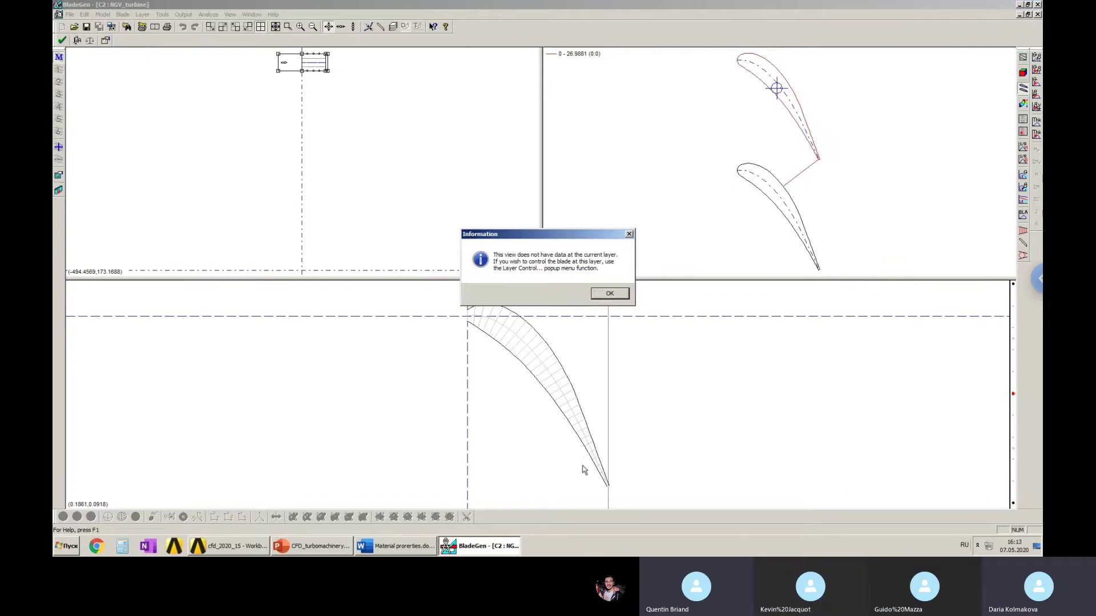
pyautogui.click(609, 295)
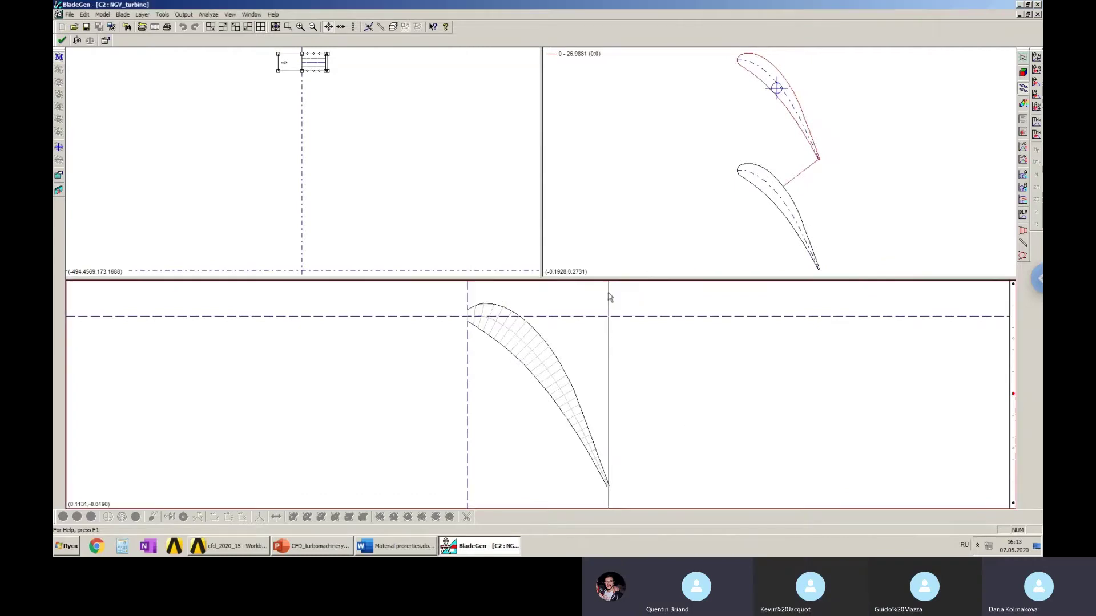
pyautogui.click(1014, 284)
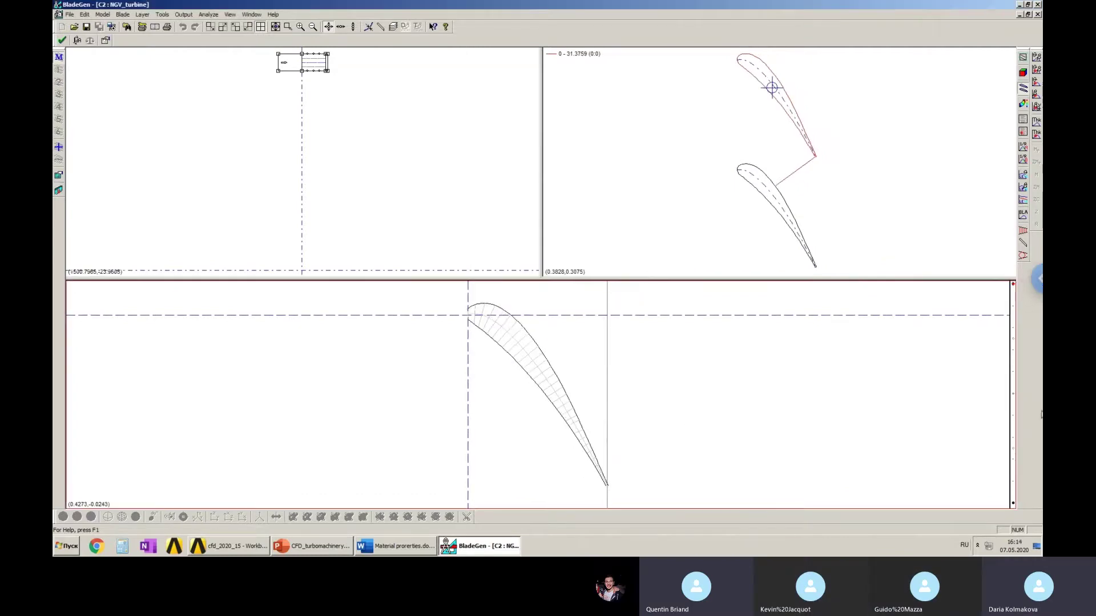
pyautogui.click(1014, 506)
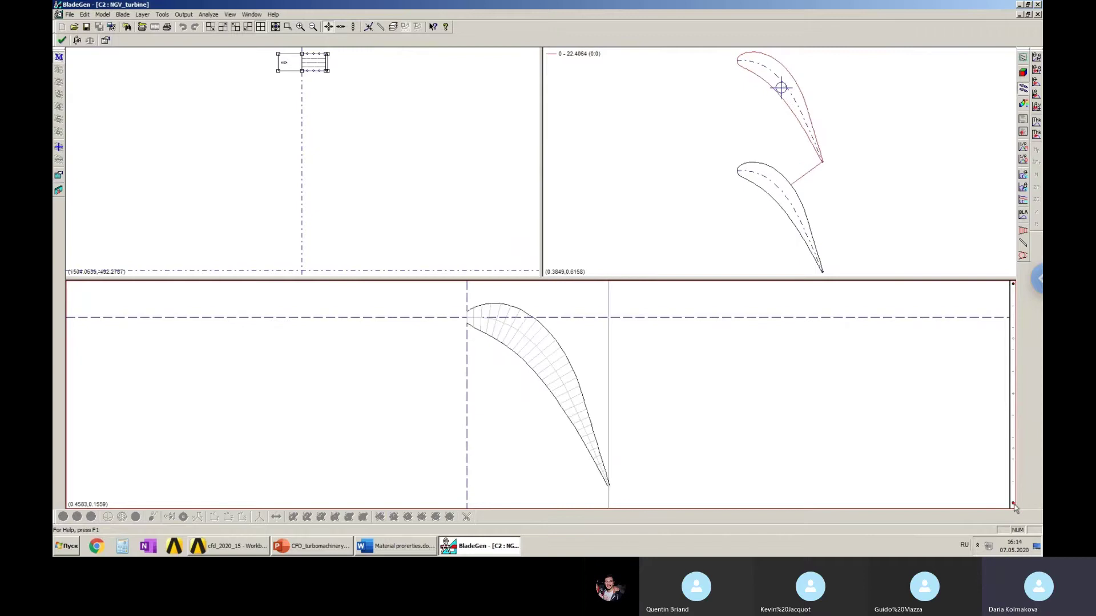
pyautogui.click(1014, 287)
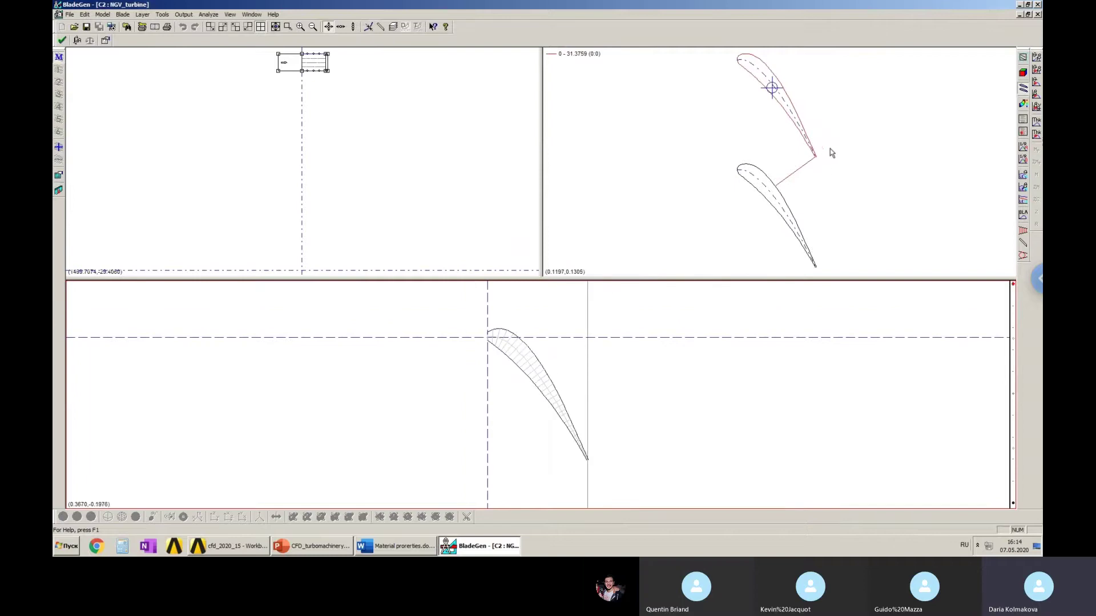
pyautogui.click(1013, 504)
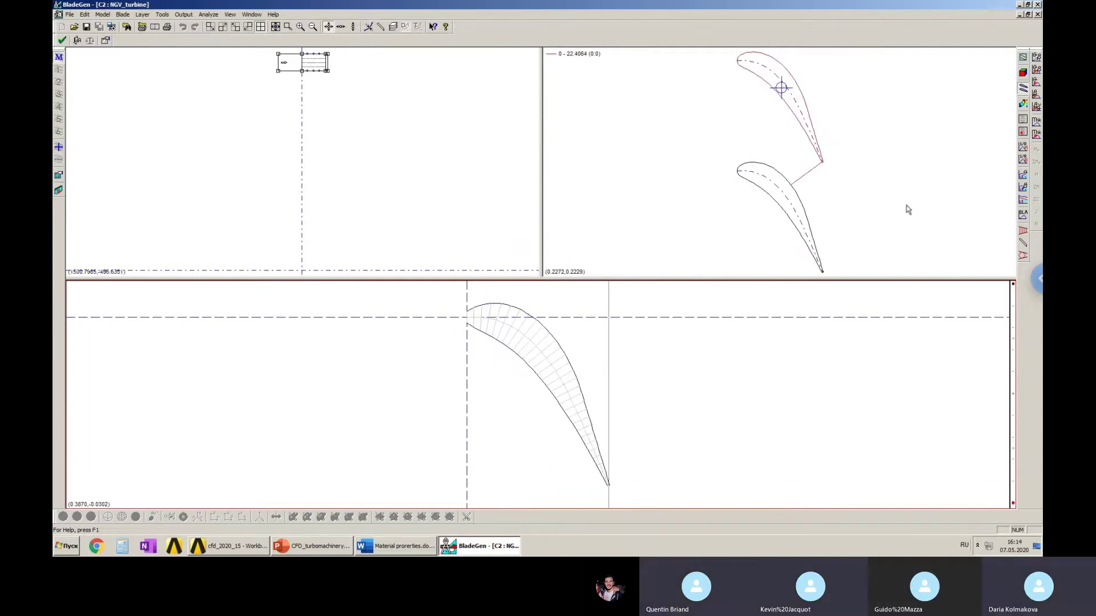
pyautogui.click(858, 179)
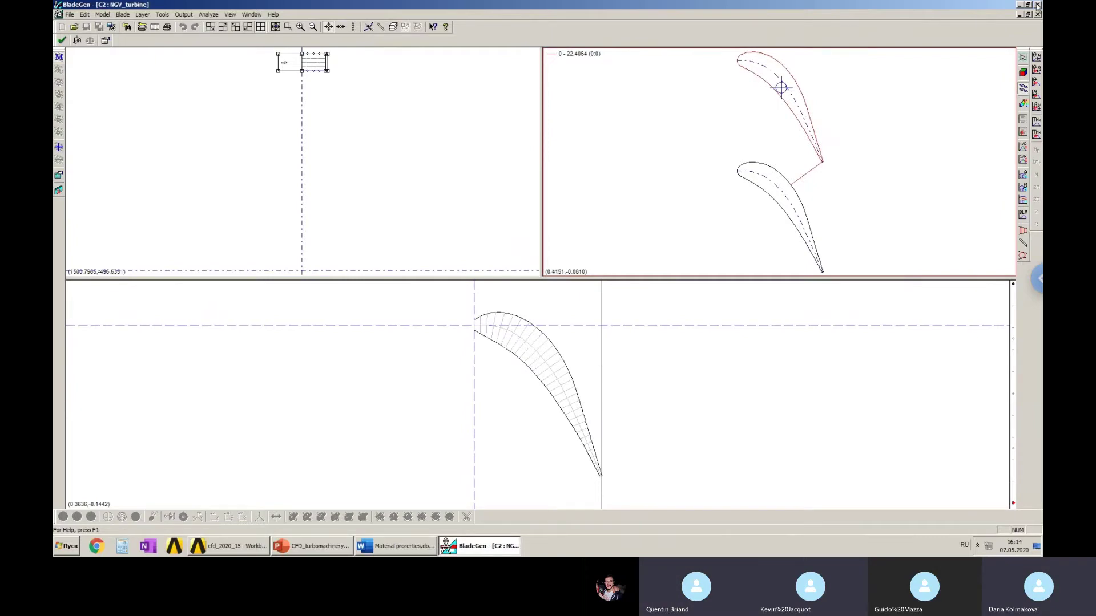
# Close BladeGen, reopen the NGV_turbine Turbo Mesh in TurboGrid, and bring the whole blade passage into view.
pyautogui.click(1037, 5)
pyautogui.click(326, 220)
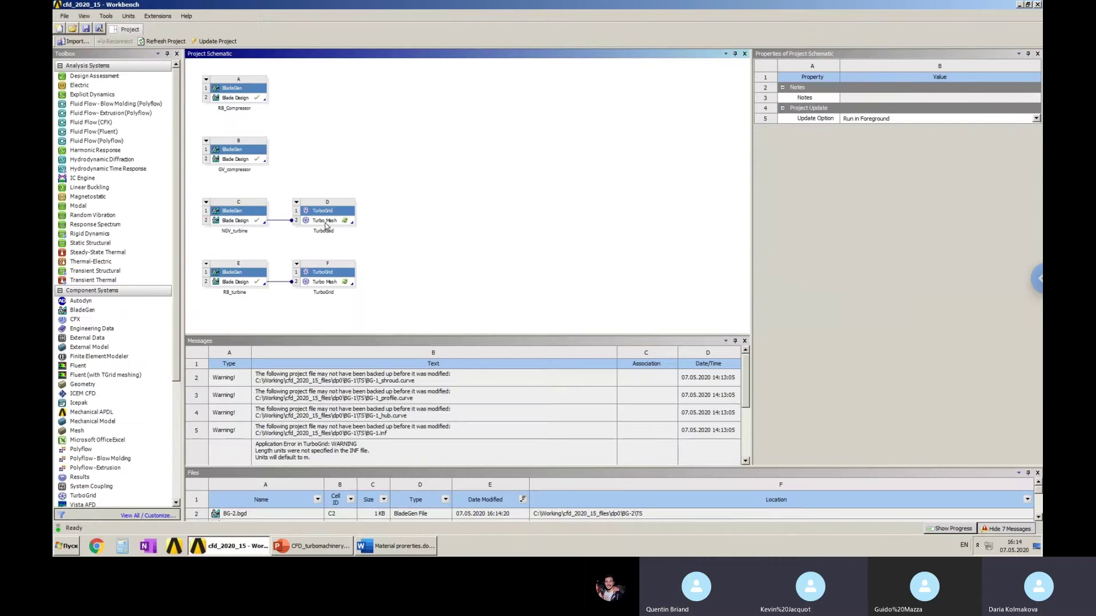
pyautogui.doubleClick(325, 222)
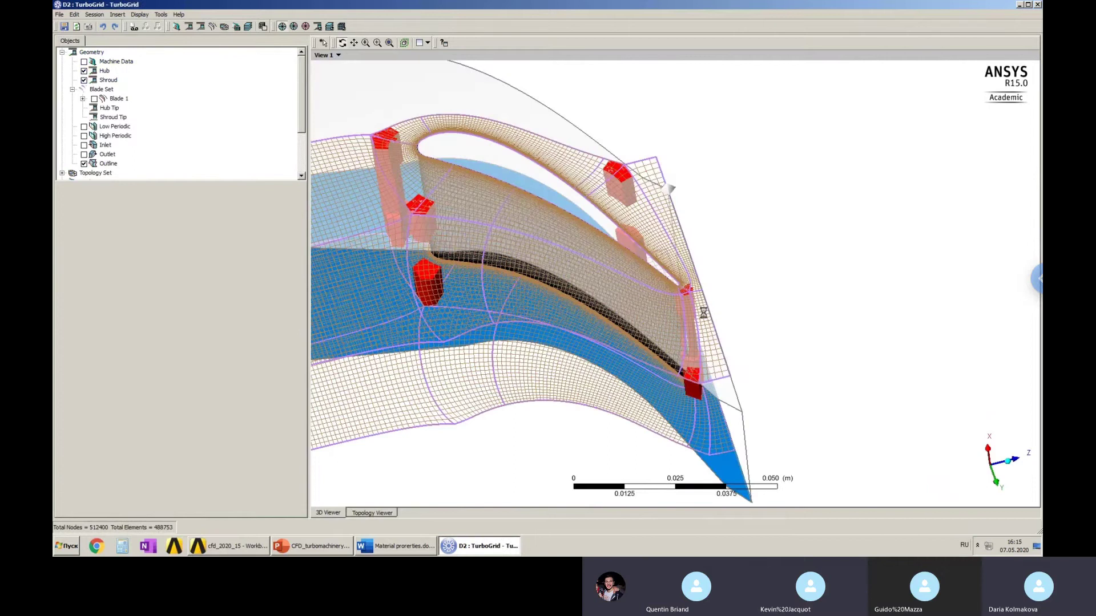
pyautogui.click(354, 42)
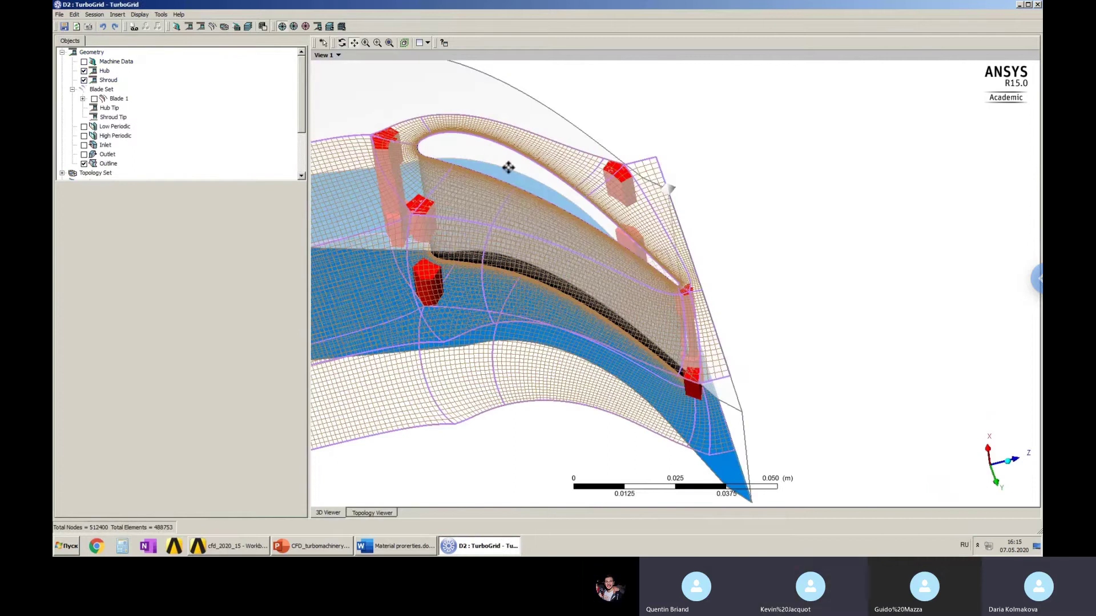
pyautogui.moveTo(509, 166); pyautogui.dragTo(675, 188)
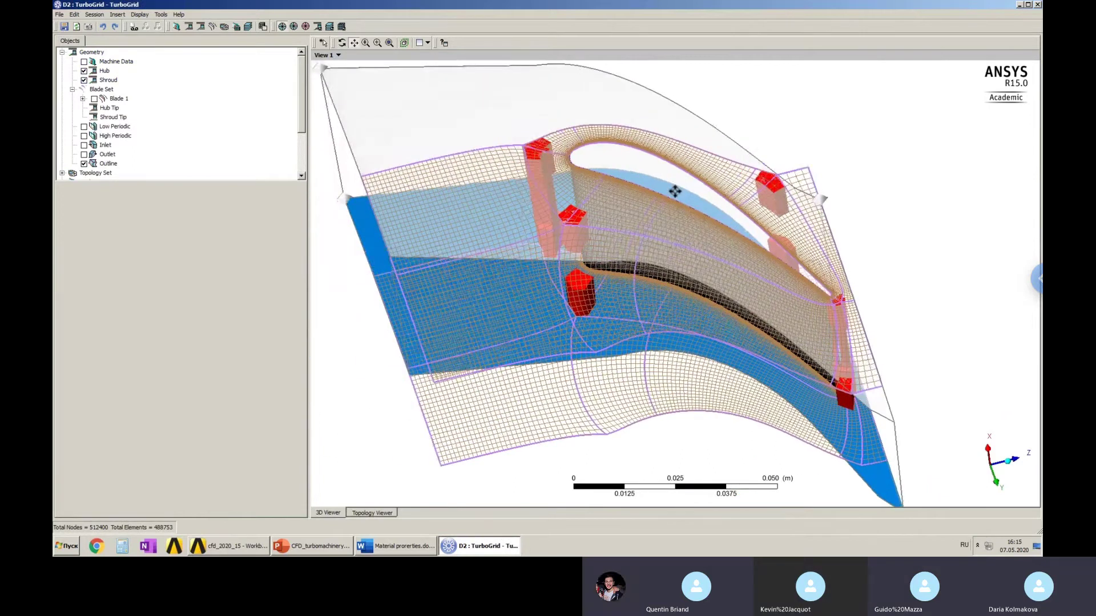
pyautogui.scroll(-2, 674, 189)
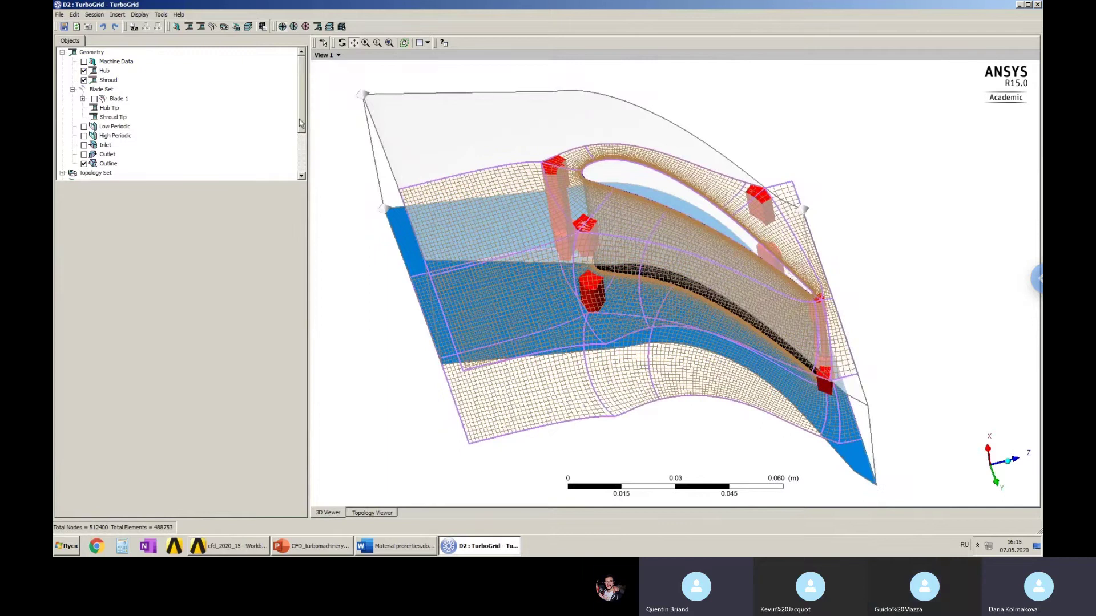
# Review the Mesh Statistics for all domains, widening the Mesh Measure column to read the full measure names, and close the dialog.
pyautogui.scroll(-4, 294, 123)
pyautogui.scroll(4, 293, 114)
pyautogui.scroll(-3, 290, 139)
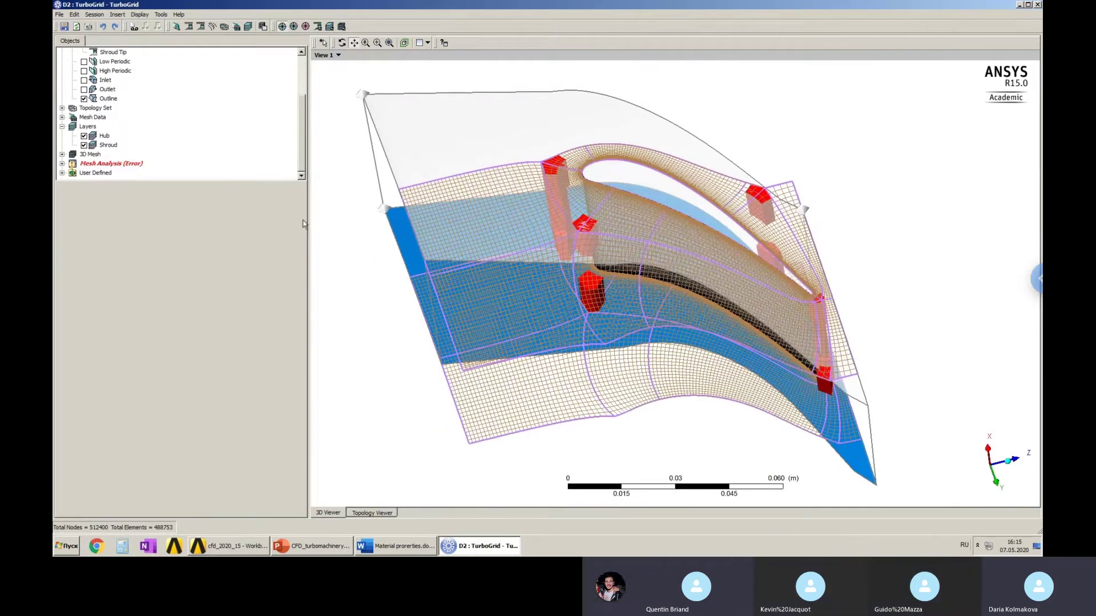
pyautogui.doubleClick(124, 164)
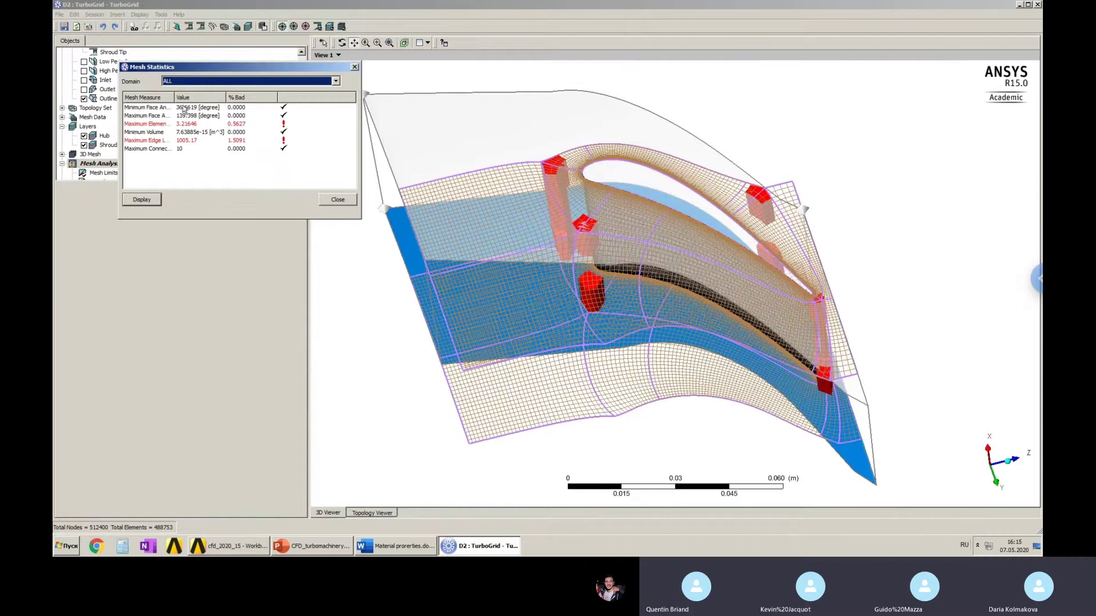
pyautogui.moveTo(174, 95); pyautogui.dragTo(226, 98)
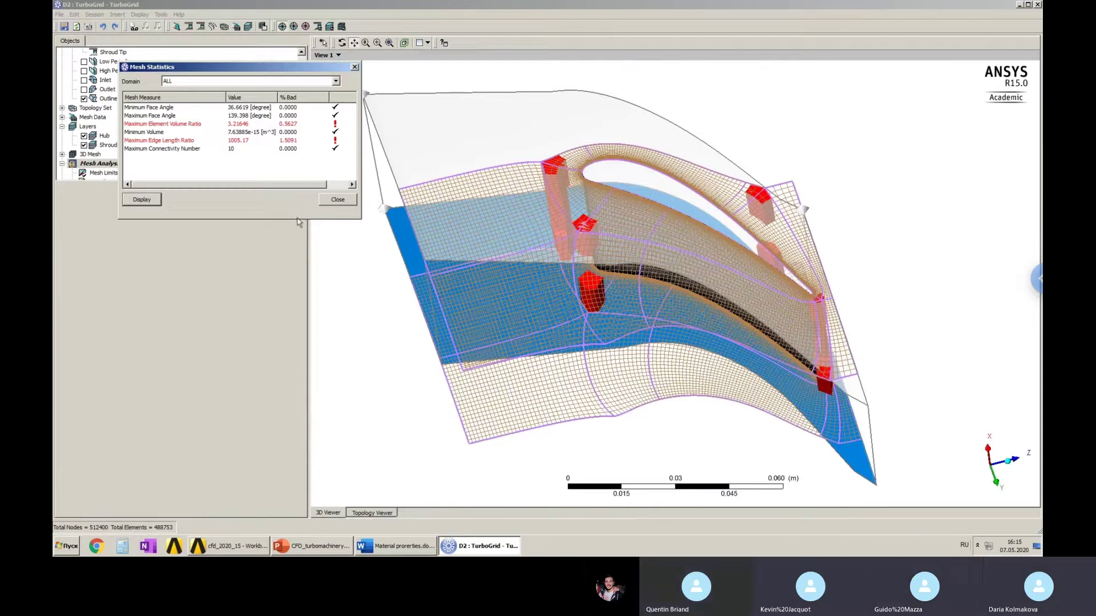
pyautogui.click(145, 110)
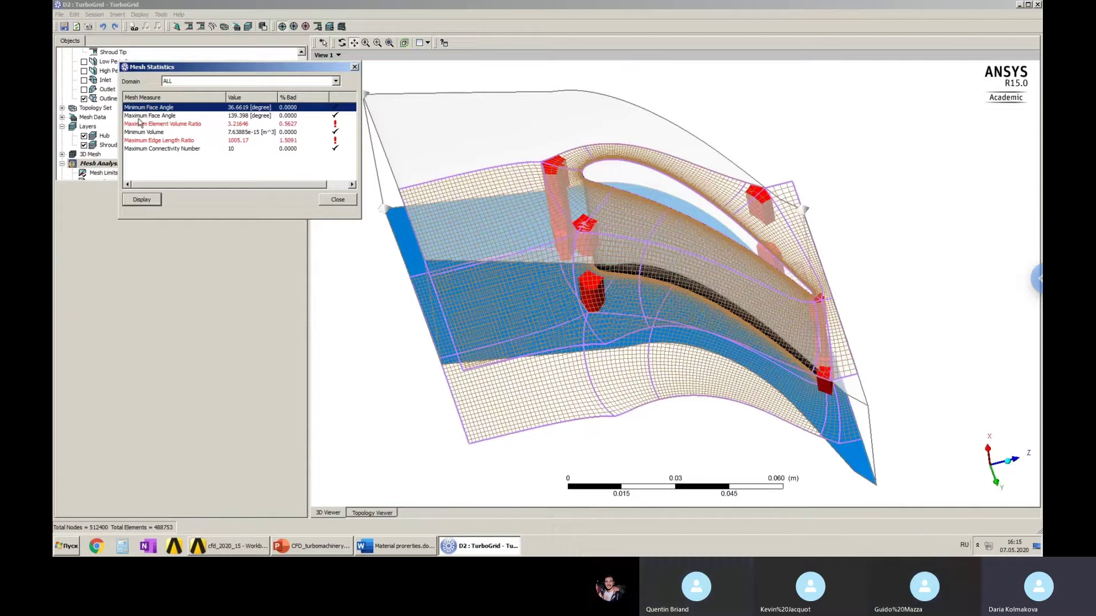
pyautogui.click(338, 200)
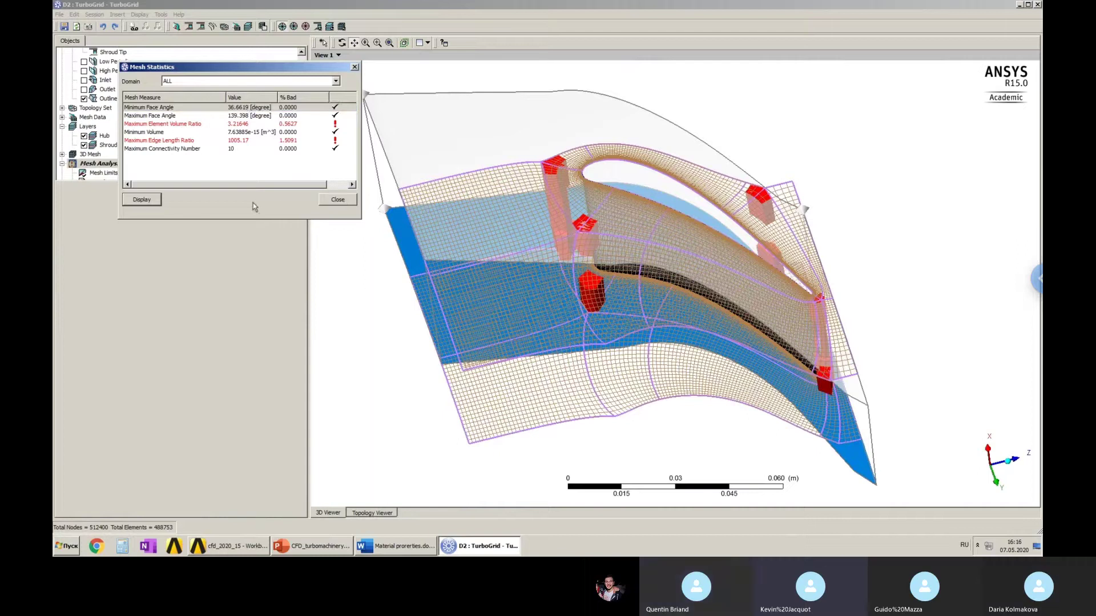
pyautogui.click(339, 201)
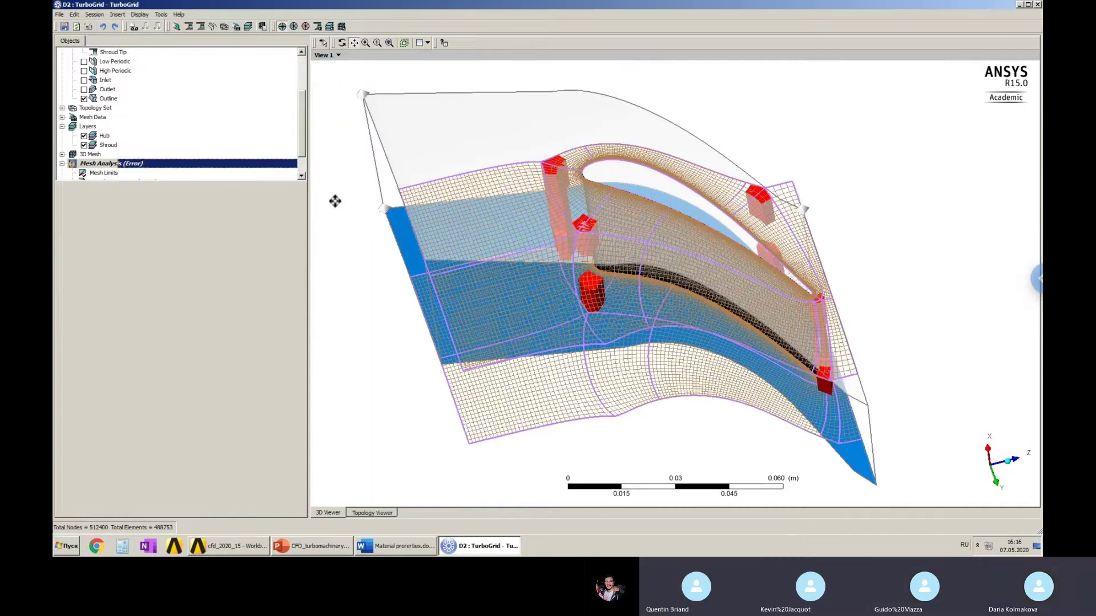
pyautogui.scroll(1, 234, 164)
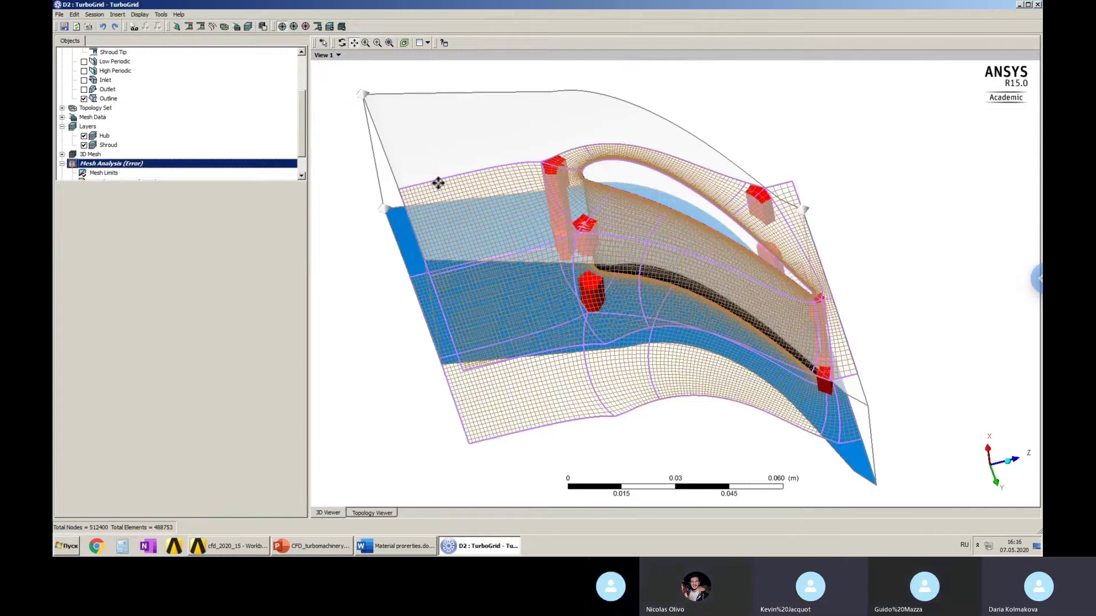
# Recheck the mesh quality measures through Mesh Analysis and its Mesh Statistics entry, closing the statistics after each look.
pyautogui.doubleClick(117, 167)
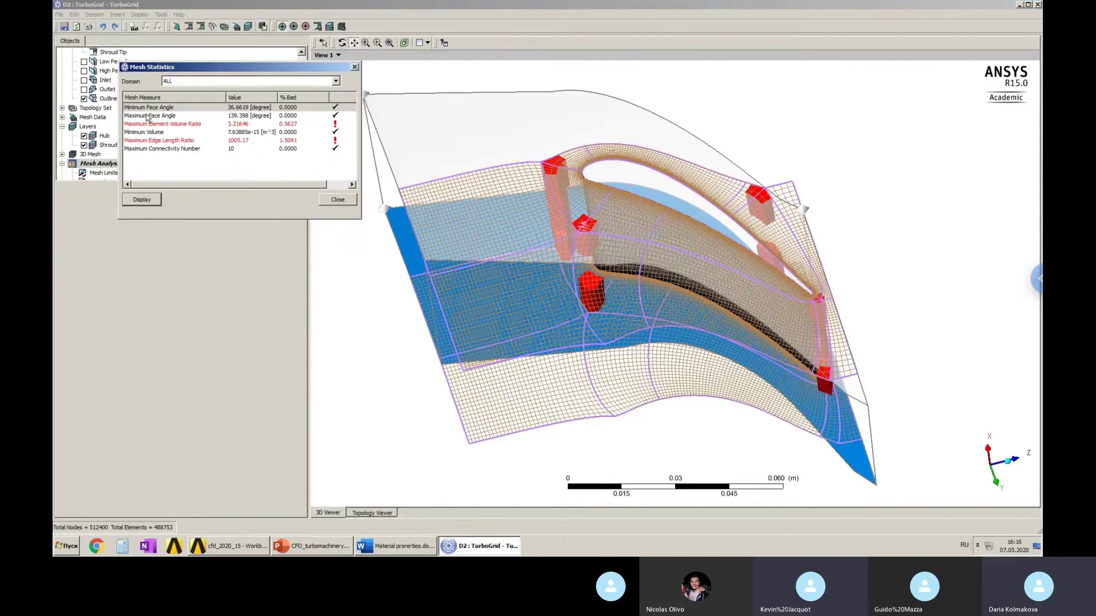
pyautogui.click(339, 200)
pyautogui.scroll(-1, 216, 131)
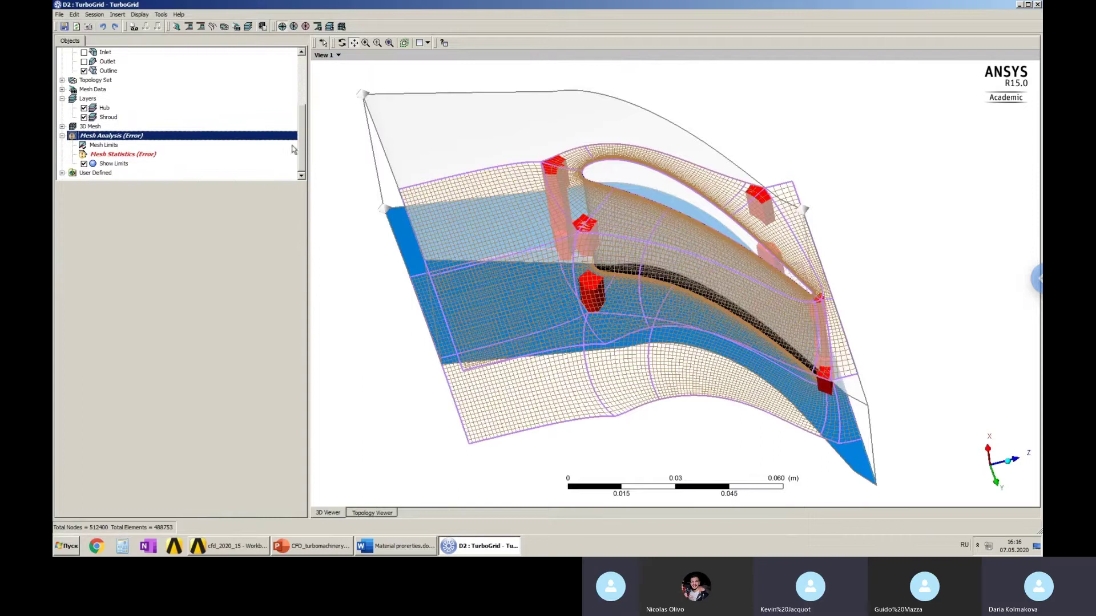
pyautogui.doubleClick(133, 156)
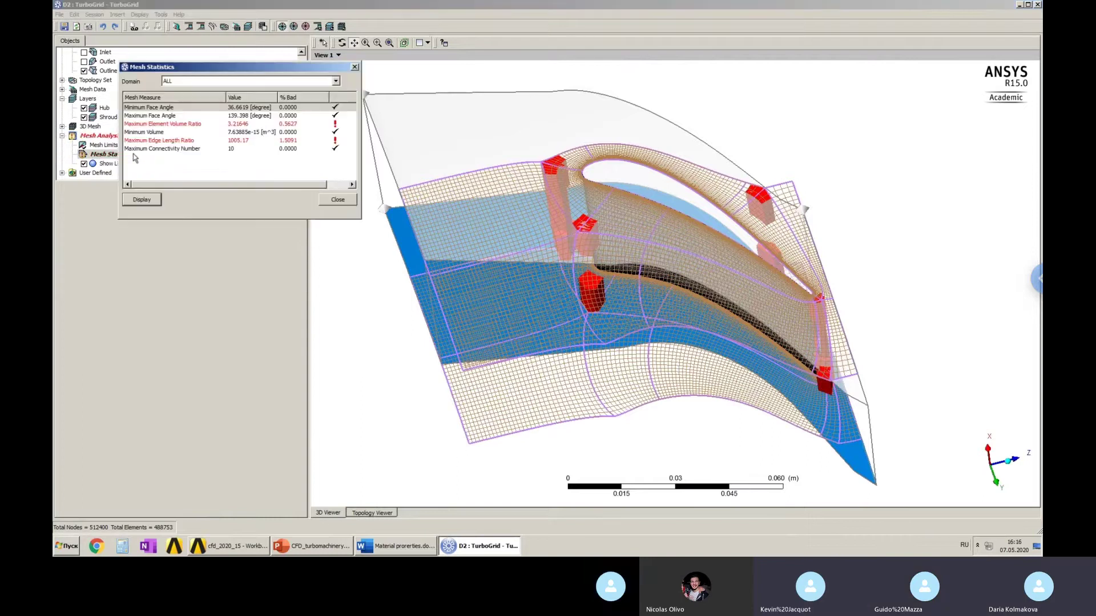
pyautogui.click(331, 200)
pyautogui.click(90, 81)
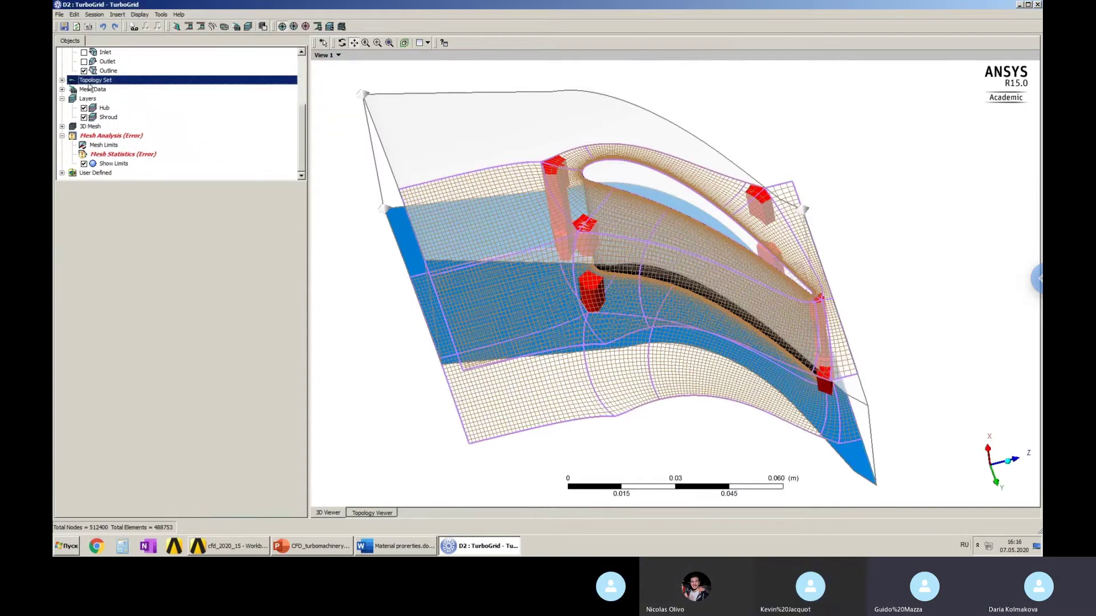
pyautogui.click(117, 152)
pyautogui.click(119, 137)
pyautogui.doubleClick(119, 138)
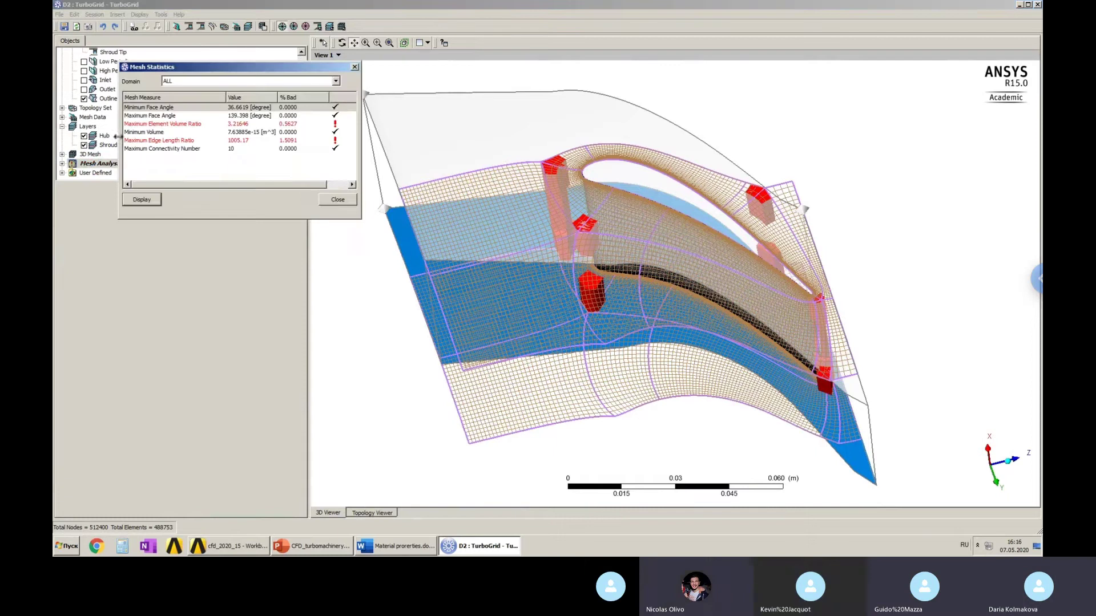
pyautogui.click(332, 201)
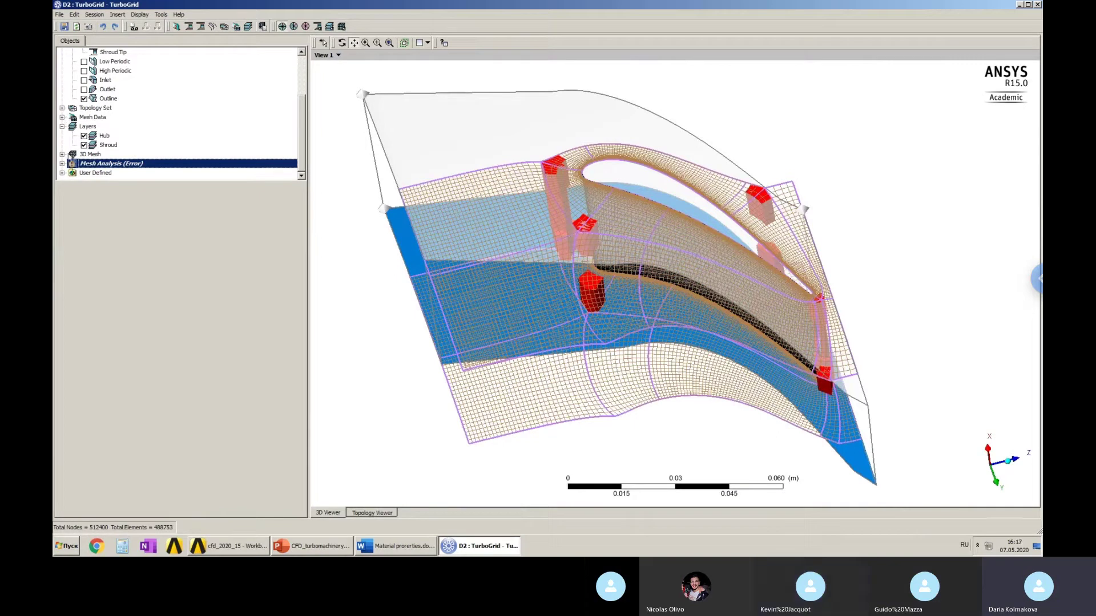
# Expand 3D Mesh and briefly toggle the HUB, LOWBLADE, LOWPERIODIC and OUTLET surface meshes, leaving them hidden.
pyautogui.click(62, 155)
pyautogui.scroll(-2, 63, 153)
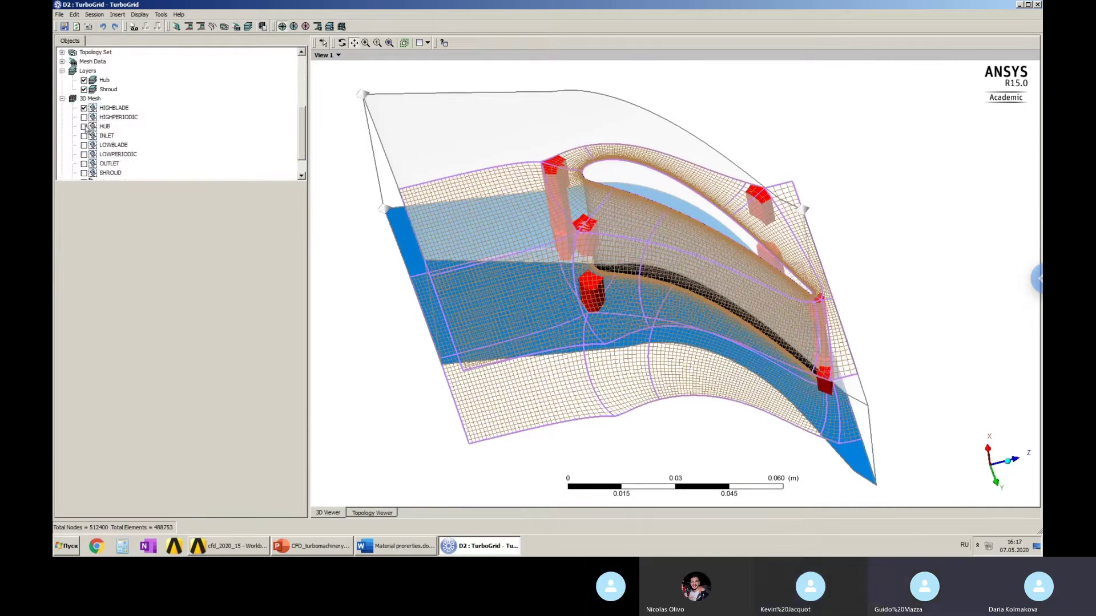
pyautogui.click(90, 128)
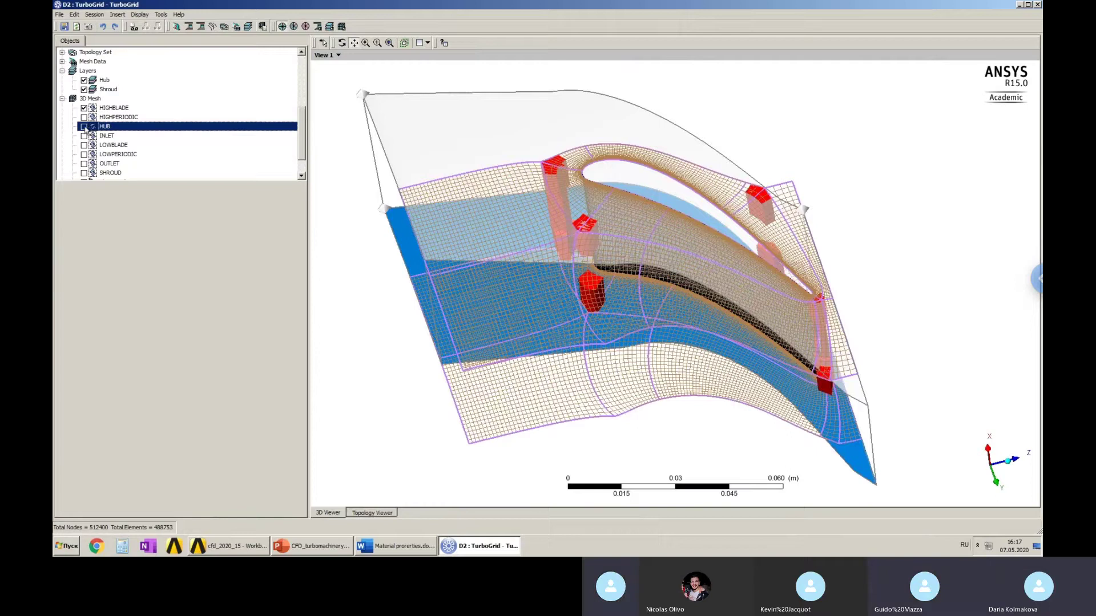
pyautogui.click(84, 126)
pyautogui.click(83, 126)
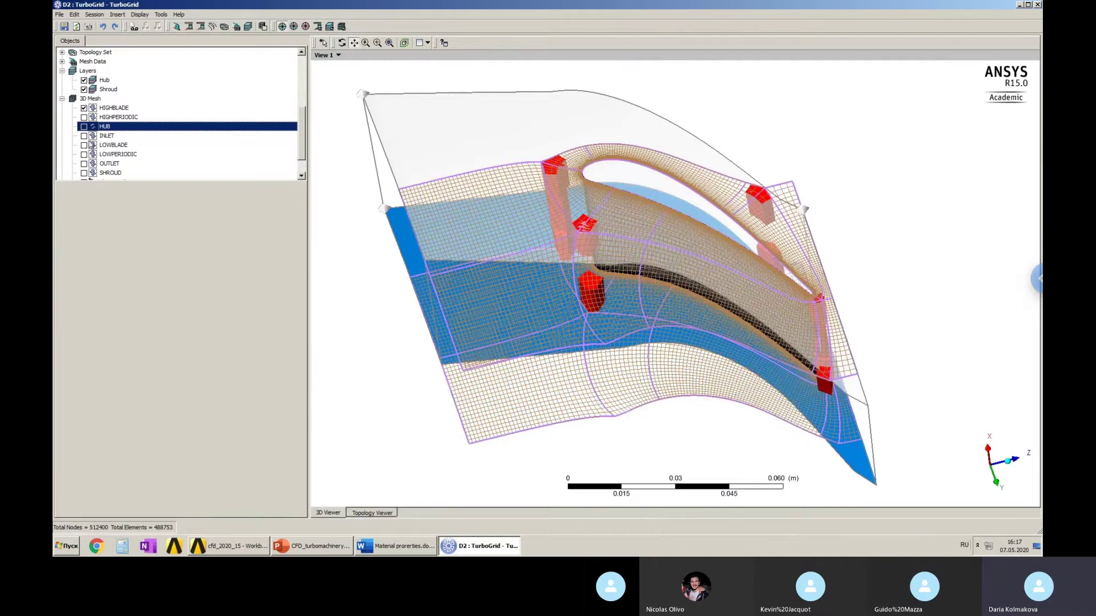
pyautogui.click(85, 146)
pyautogui.click(84, 145)
pyautogui.click(84, 145)
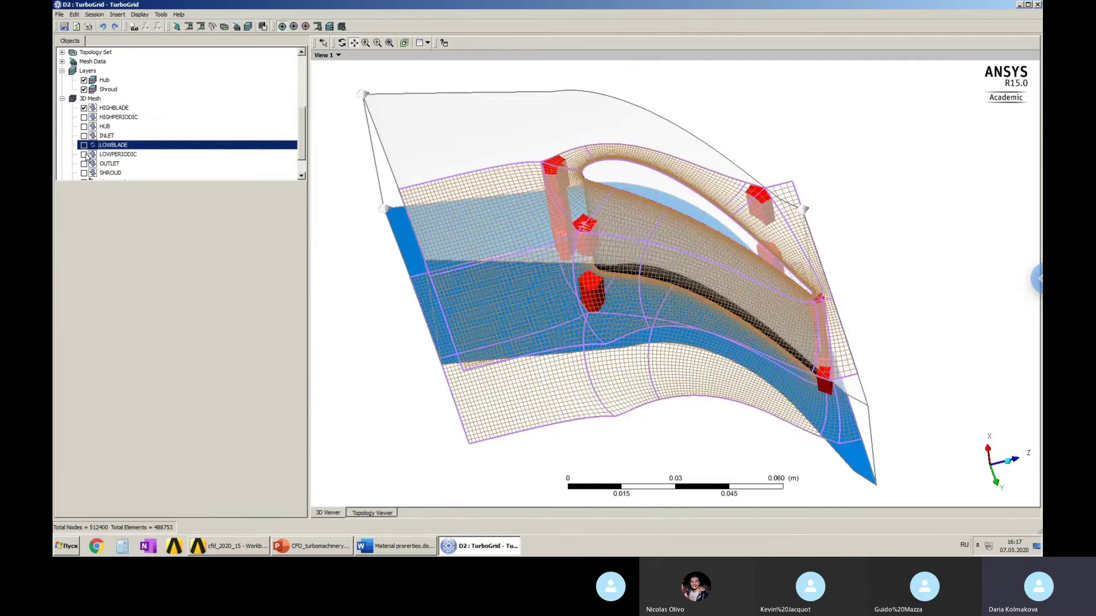
pyautogui.click(84, 154)
pyautogui.click(84, 155)
pyautogui.click(84, 163)
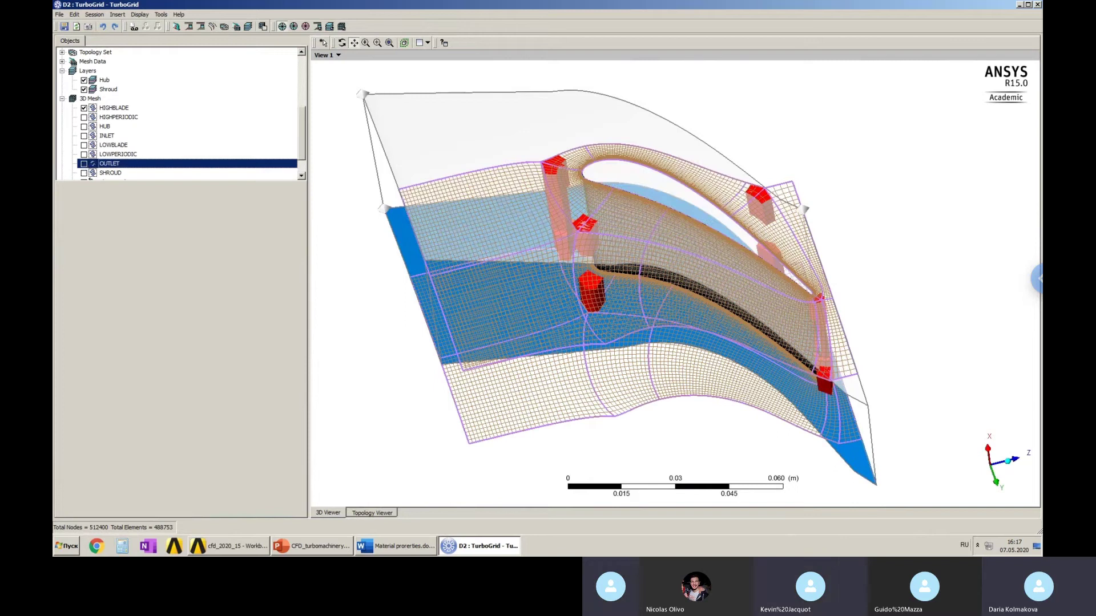
pyautogui.click(84, 164)
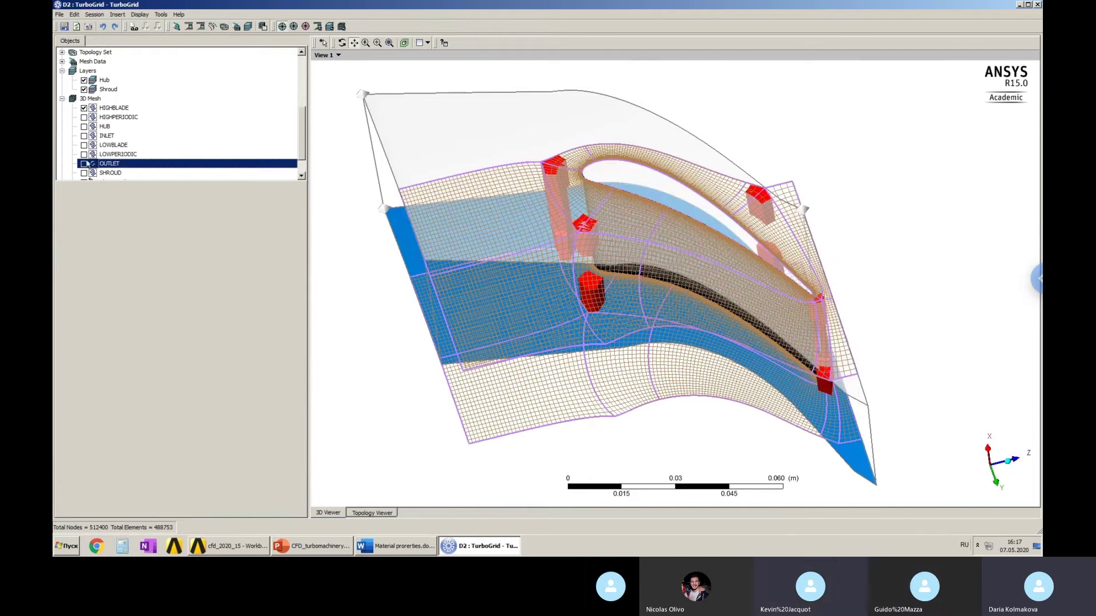
pyautogui.scroll(-1, 88, 163)
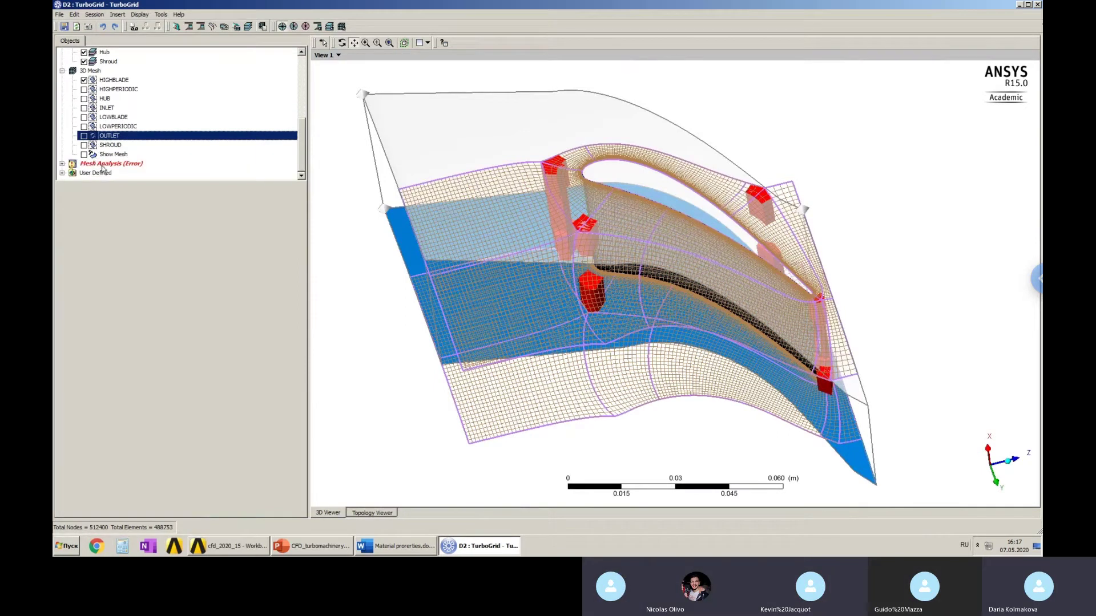
# Display the Minimum Face Angle measure for domain ALL from Mesh Statistics, and turn on Show Mesh under 3D Mesh.
pyautogui.doubleClick(102, 165)
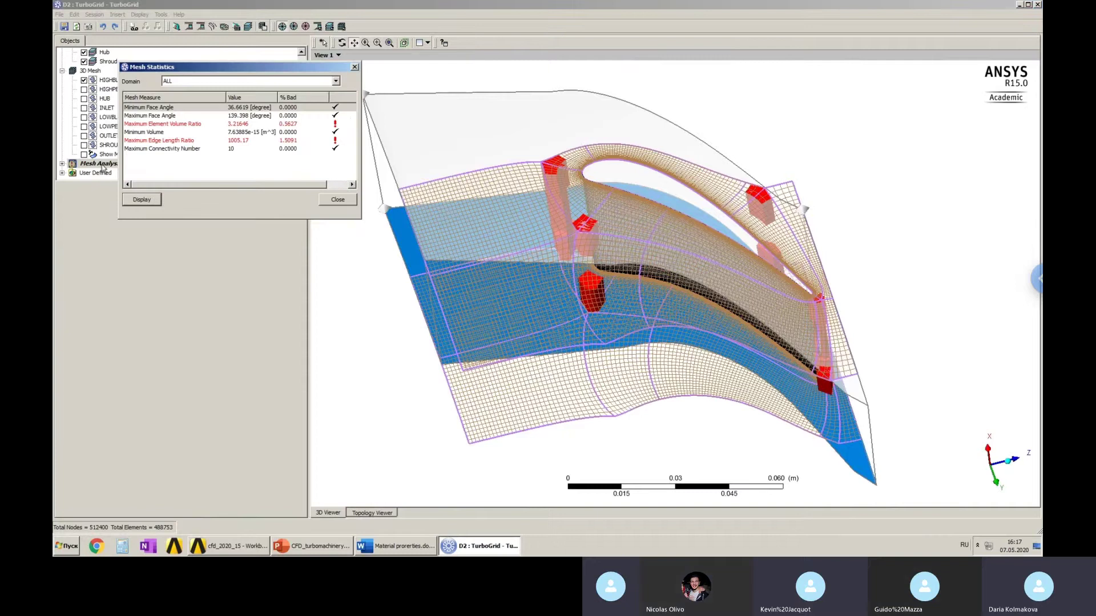
pyautogui.click(336, 81)
pyautogui.click(167, 91)
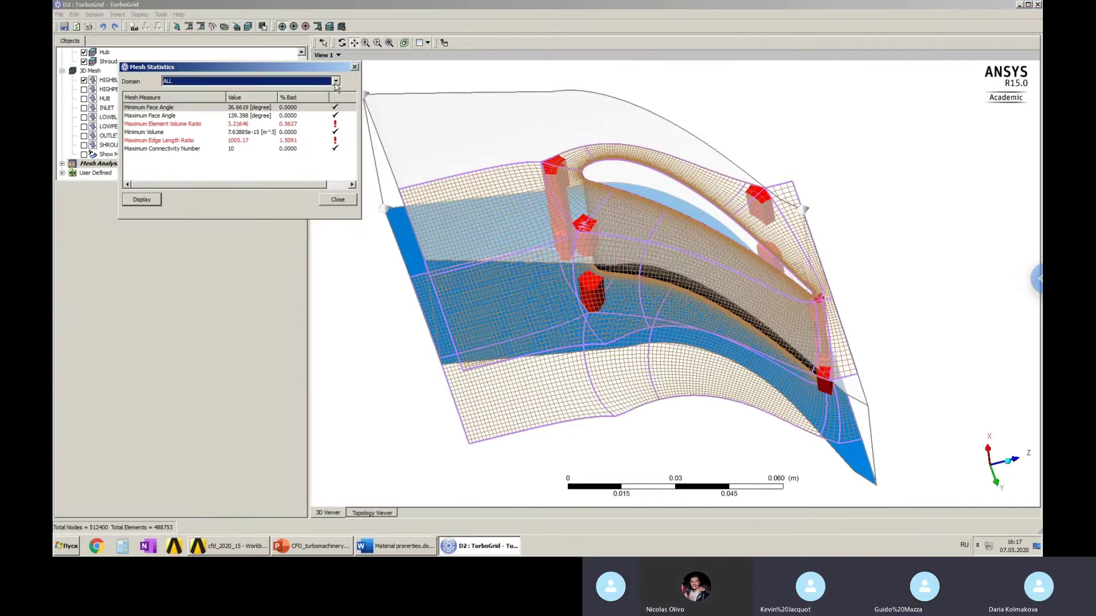
pyautogui.click(142, 199)
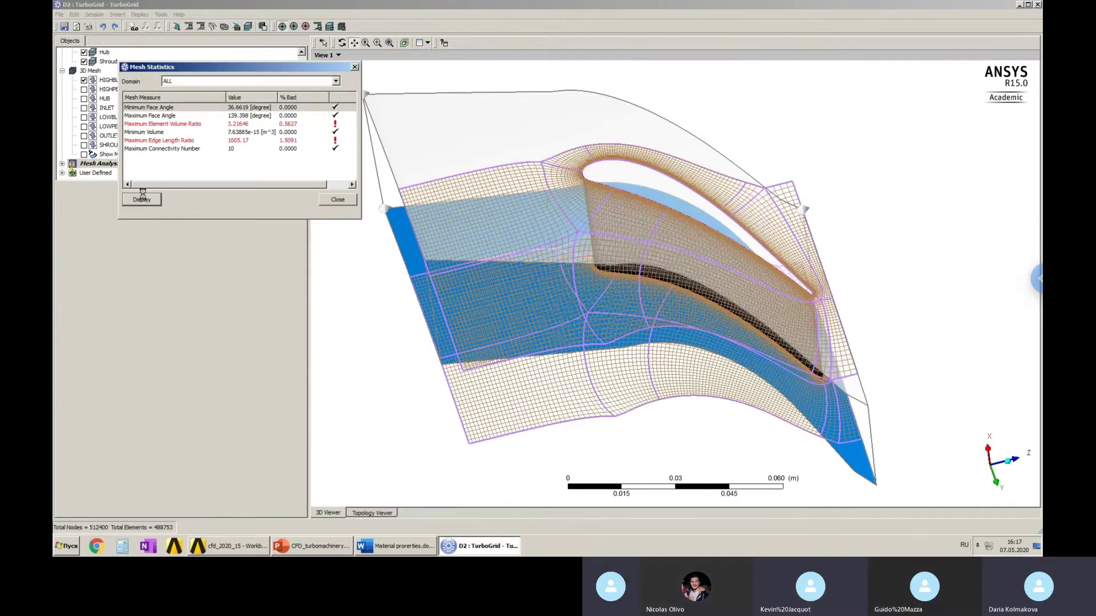
pyautogui.click(338, 199)
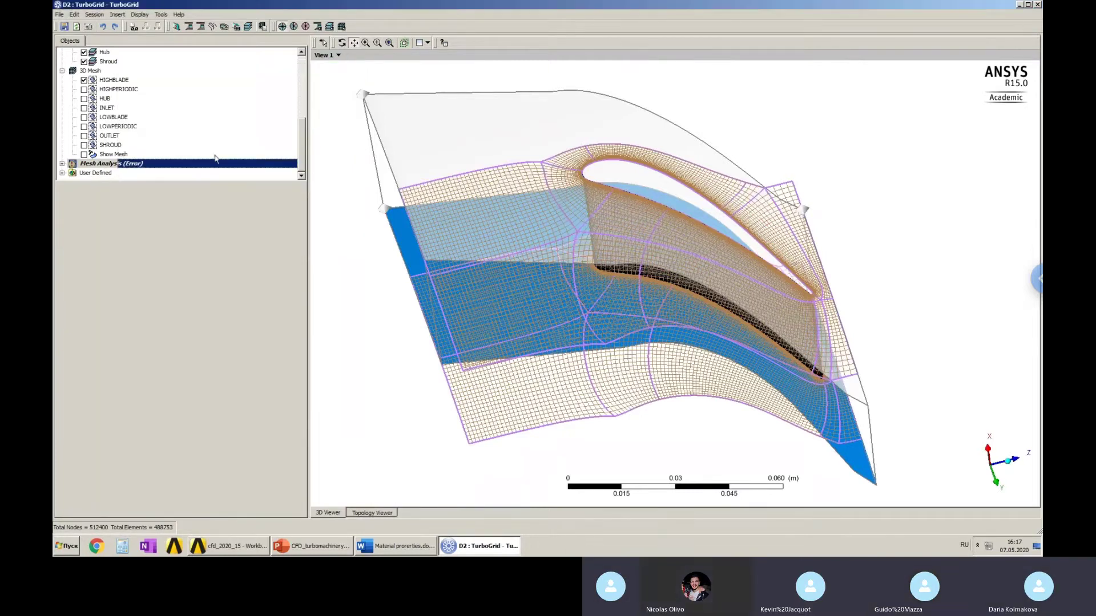
pyautogui.click(84, 154)
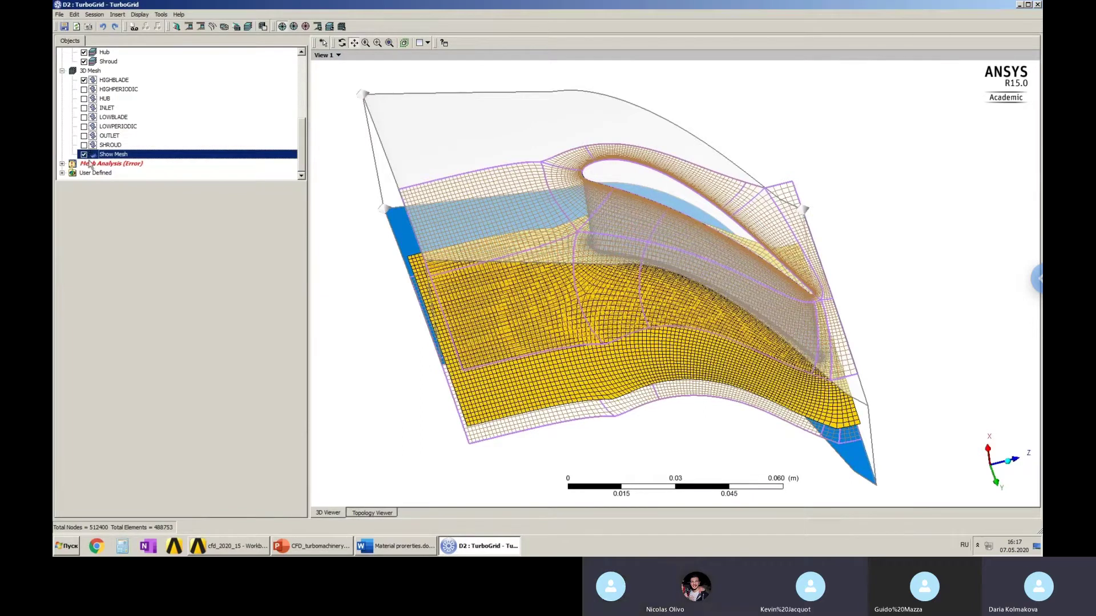
# Expand Mesh Analysis and compare the Mesh Limits settings with the measures in Mesh Statistics.
pyautogui.click(89, 164)
pyautogui.moveTo(302, 148); pyautogui.dragTo(297, 178)
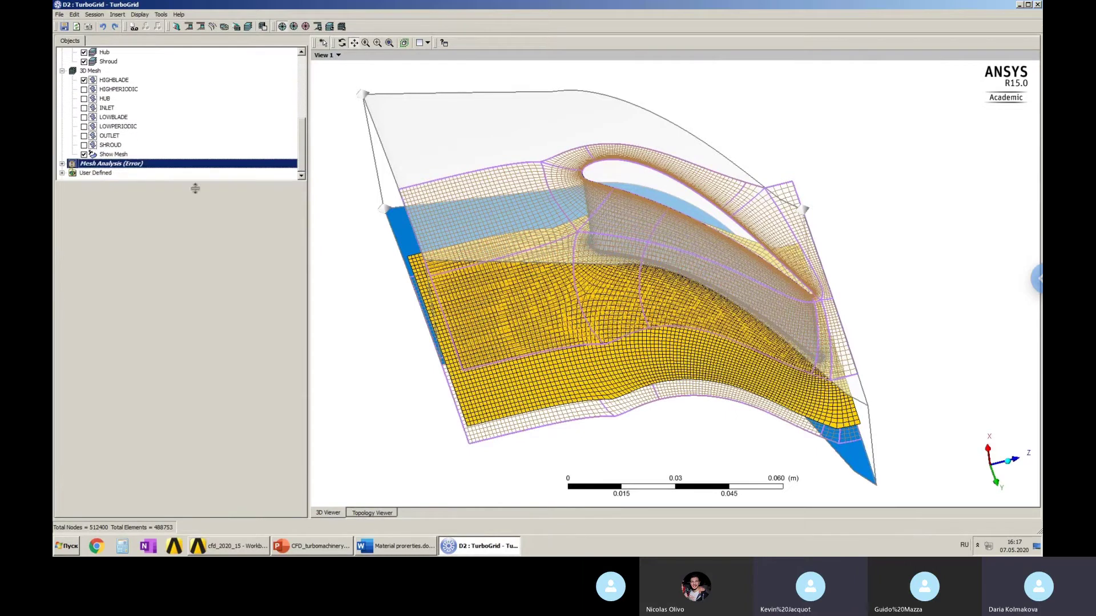
pyautogui.click(62, 163)
pyautogui.scroll(-1, 92, 164)
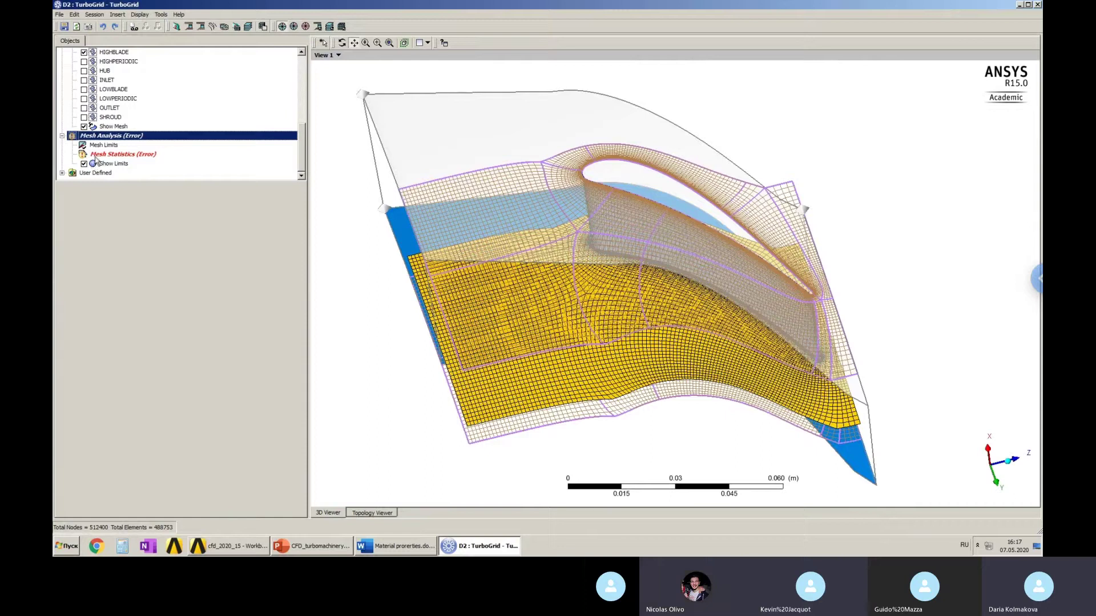
pyautogui.click(96, 157)
pyautogui.doubleClick(97, 157)
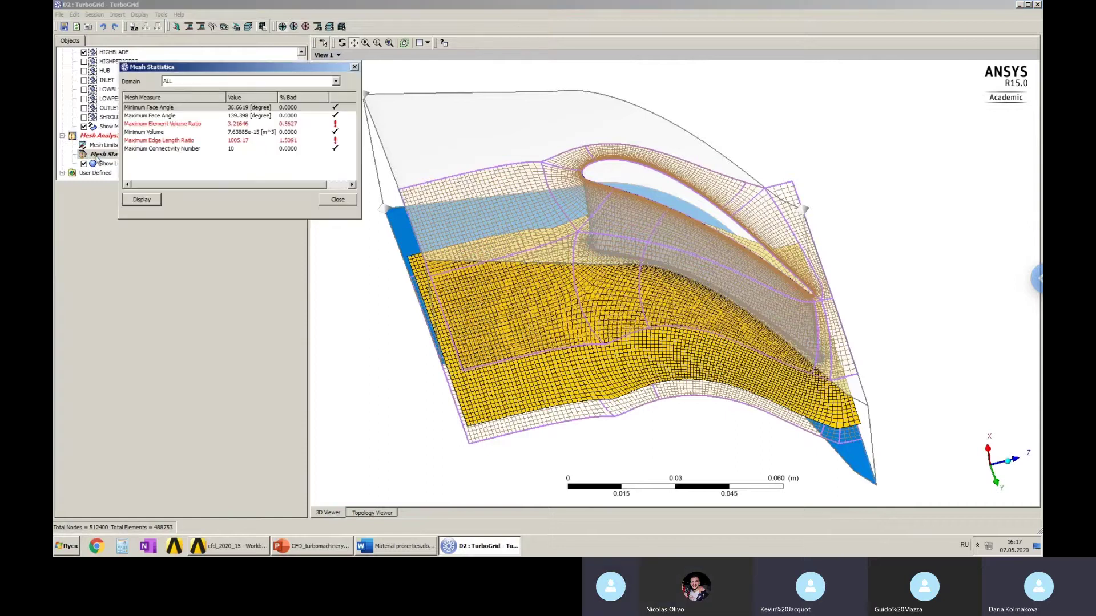
pyautogui.click(347, 201)
pyautogui.click(114, 145)
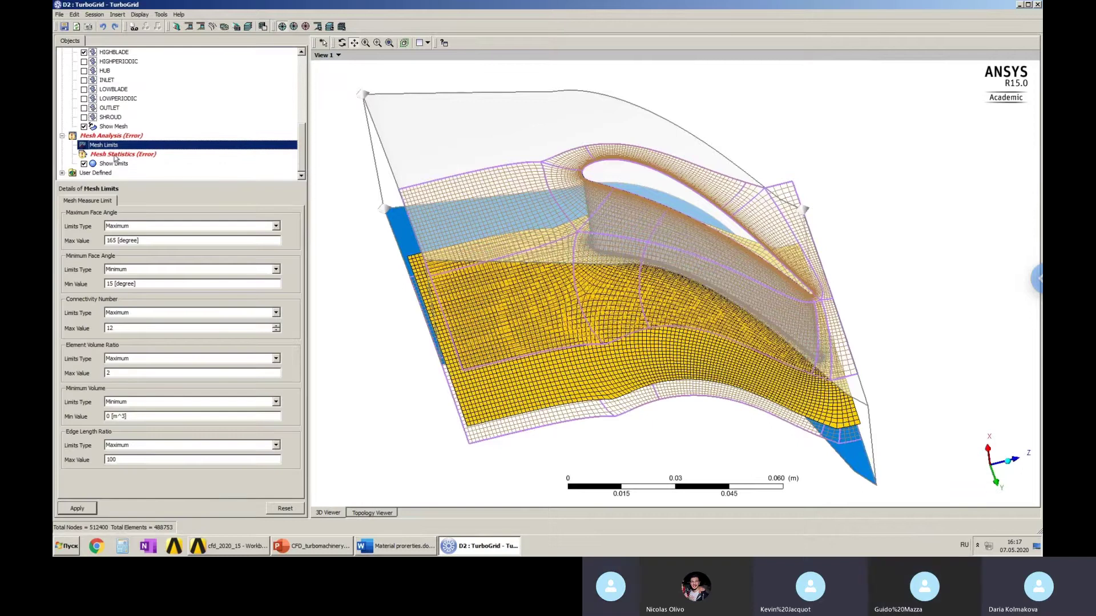
pyautogui.doubleClick(114, 155)
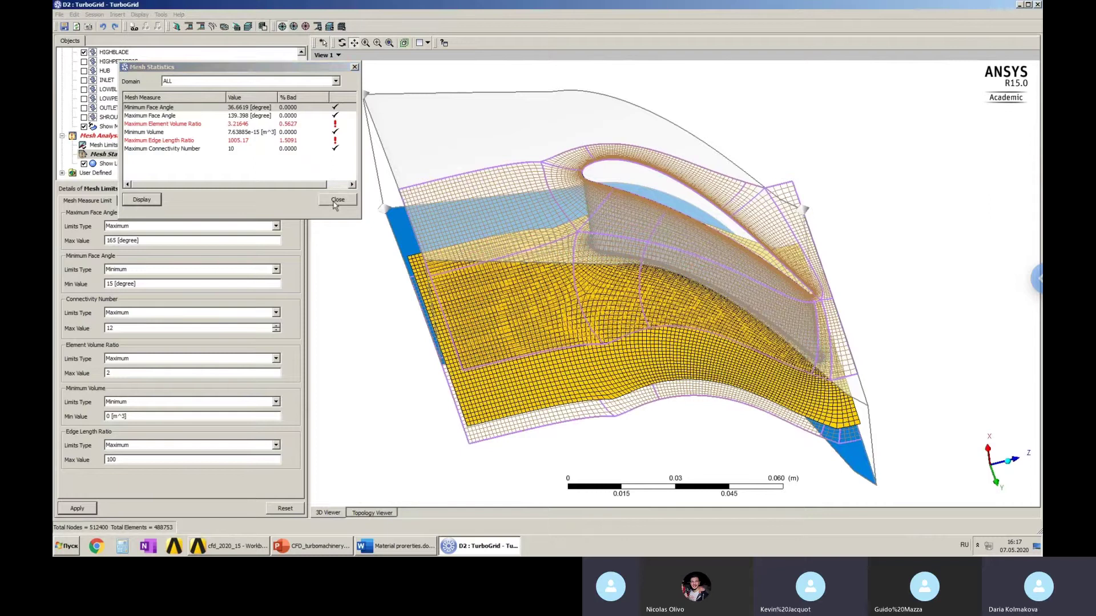
# Close the Mesh Statistics, leave the NGV turbine mesh and switch back to the Workbench project schematic.
pyautogui.click(334, 202)
pyautogui.scroll(10, 303, 147)
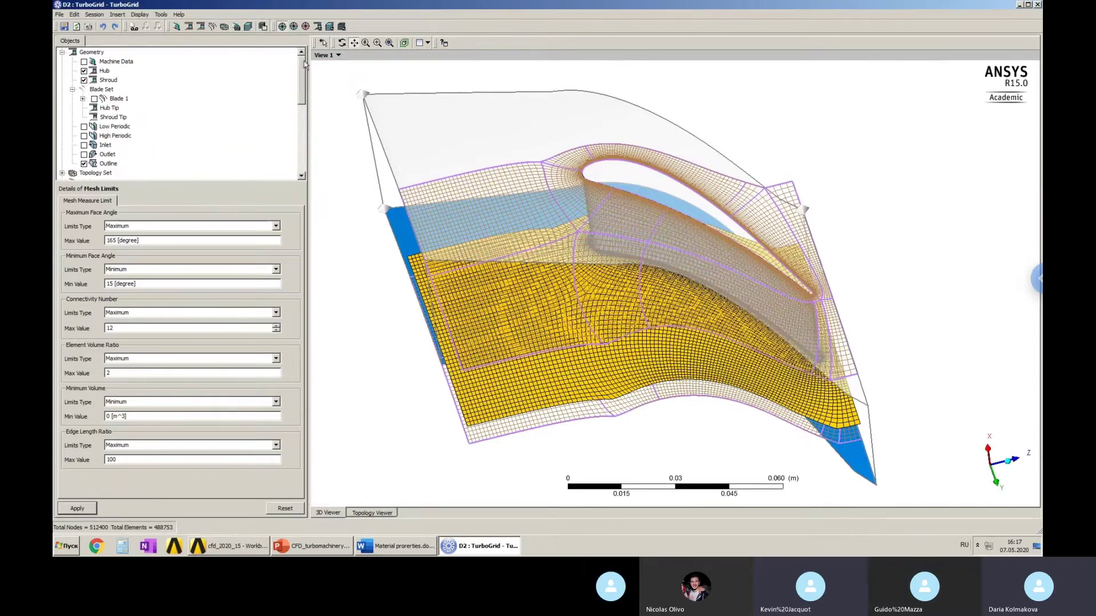
pyautogui.scroll(-5, 300, 114)
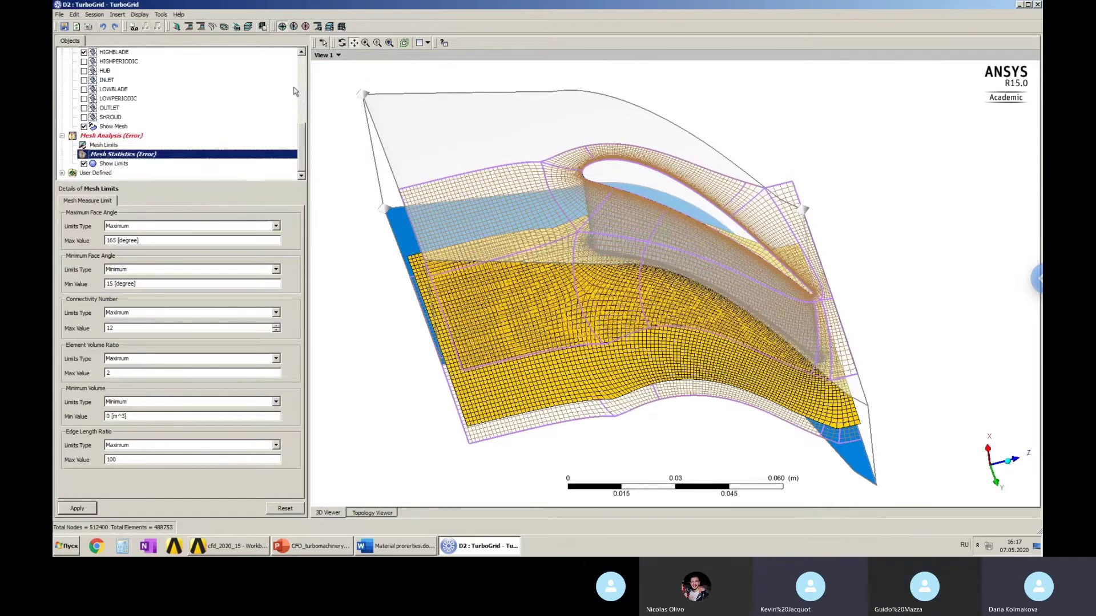
pyautogui.scroll(5, 294, 86)
pyautogui.scroll(-5, 288, 122)
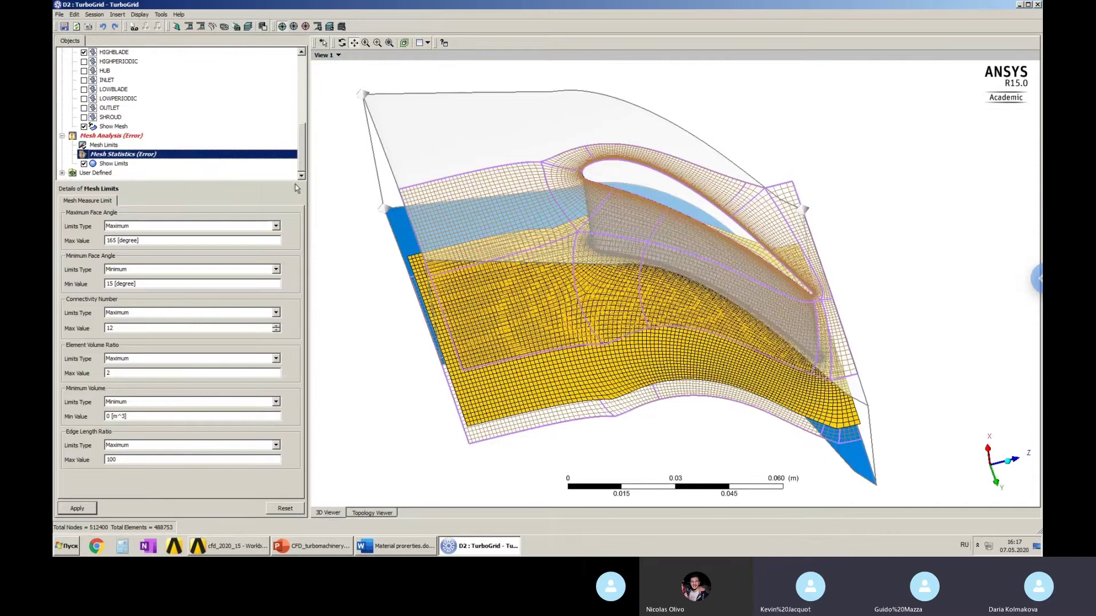
pyautogui.moveTo(304, 143); pyautogui.dragTo(304, 64)
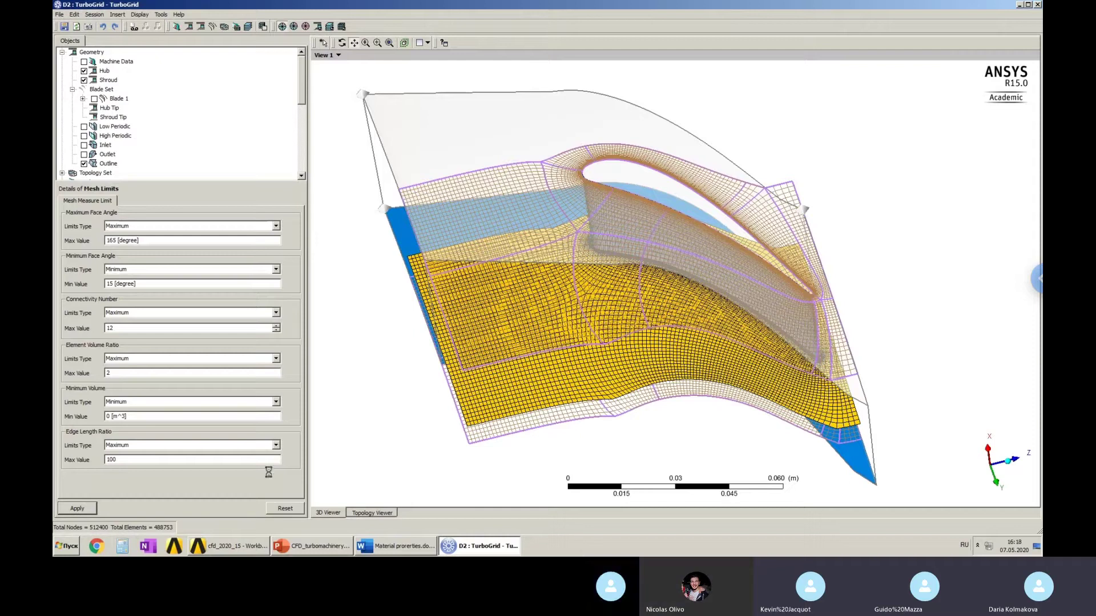
pyautogui.click(216, 549)
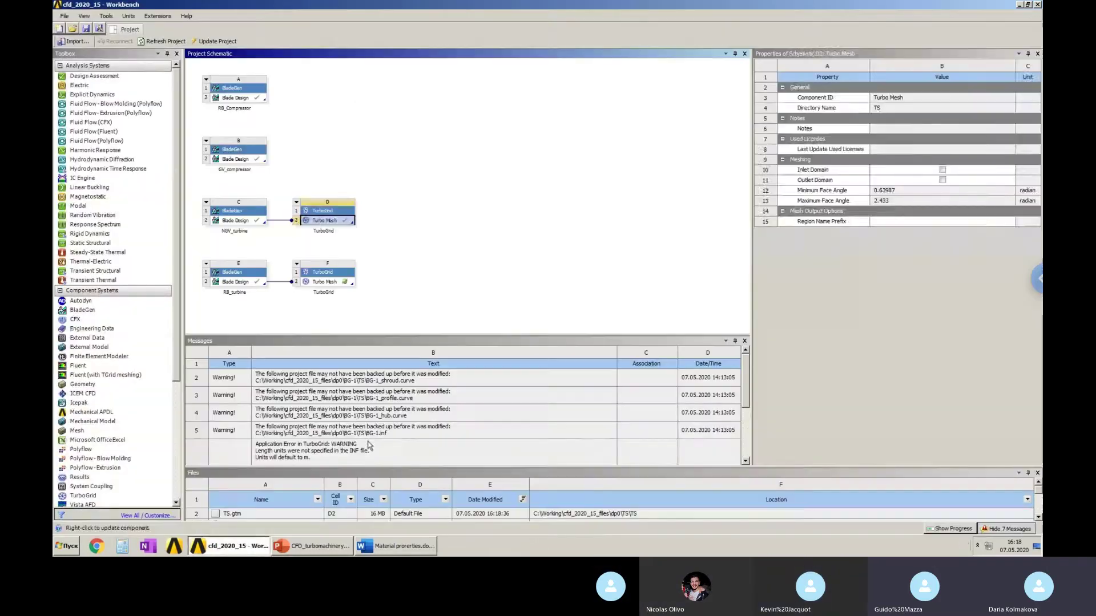
# Compare the Turbo Mesh cells of the NGV_turbine and RB_turbine systems in the project schematic.
pyautogui.click(420, 298)
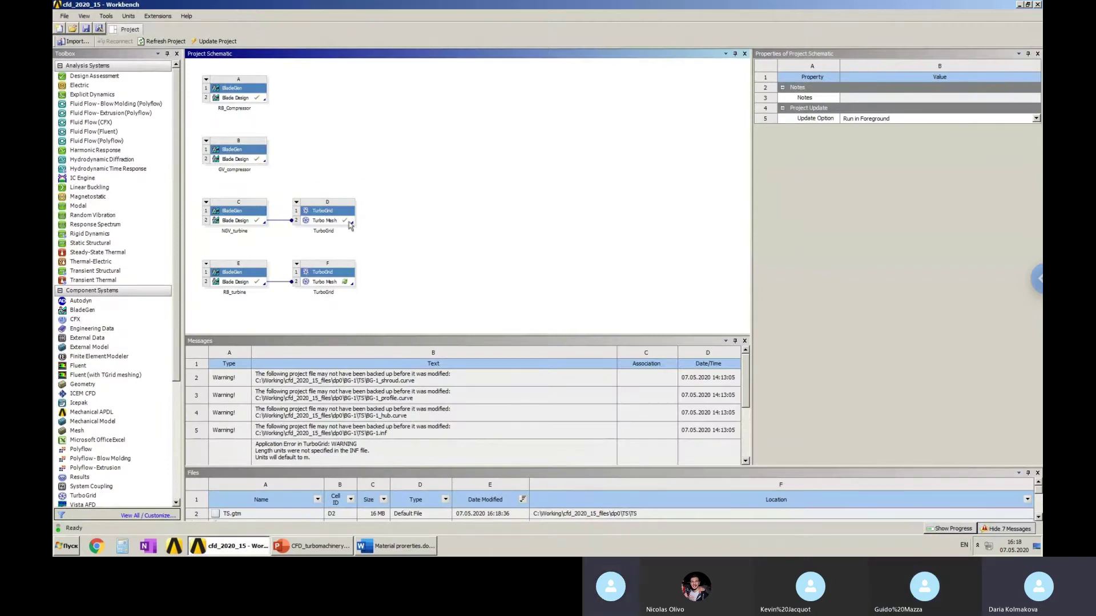
pyautogui.click(315, 225)
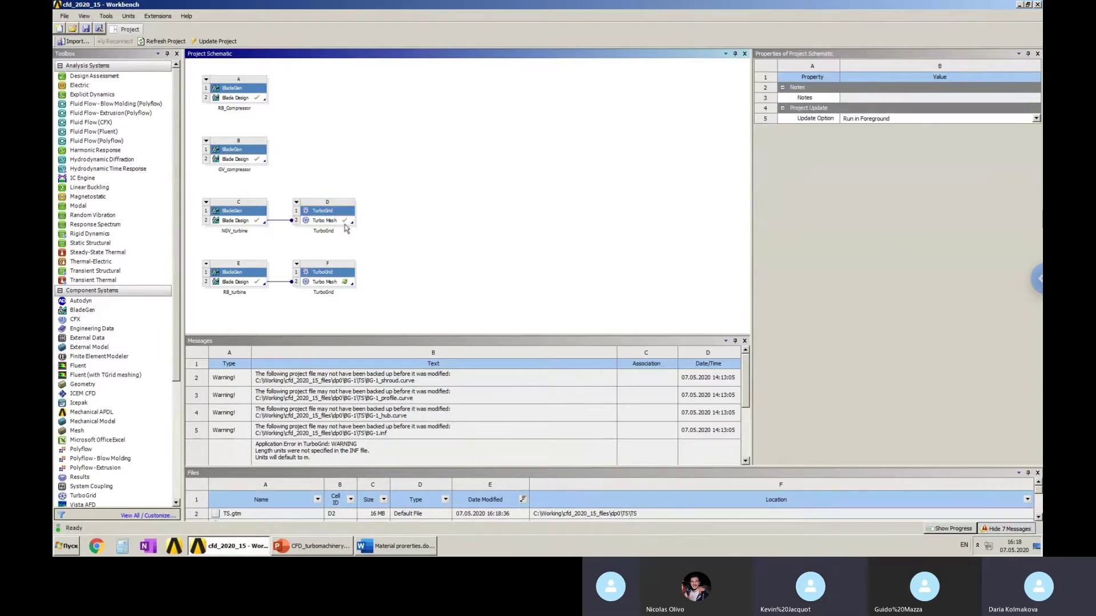
pyautogui.click(339, 285)
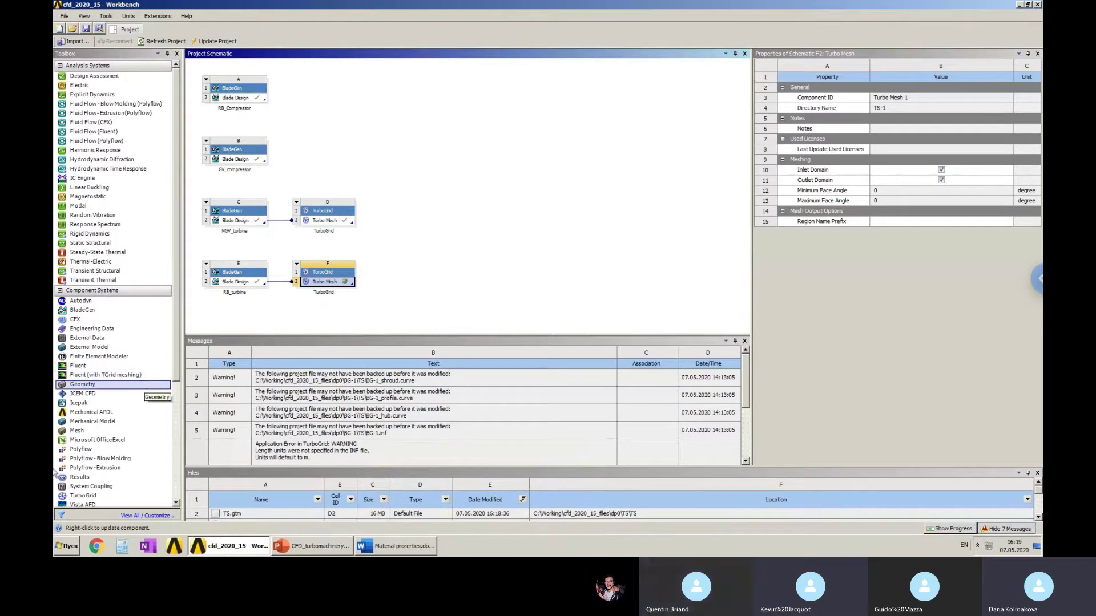
pyautogui.click(323, 221)
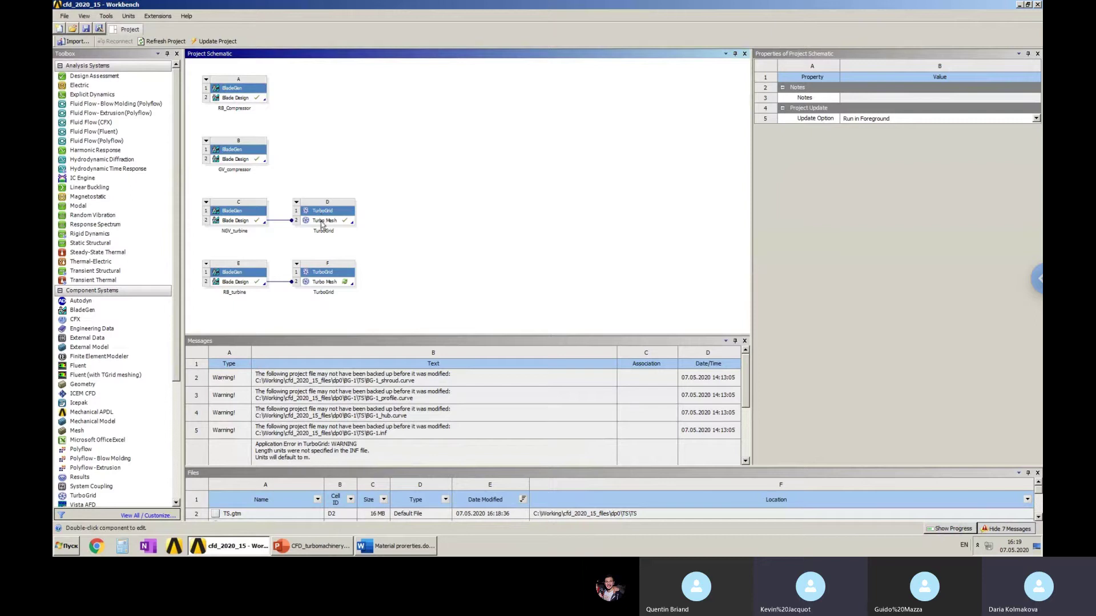
pyautogui.click(328, 283)
pyautogui.click(345, 220)
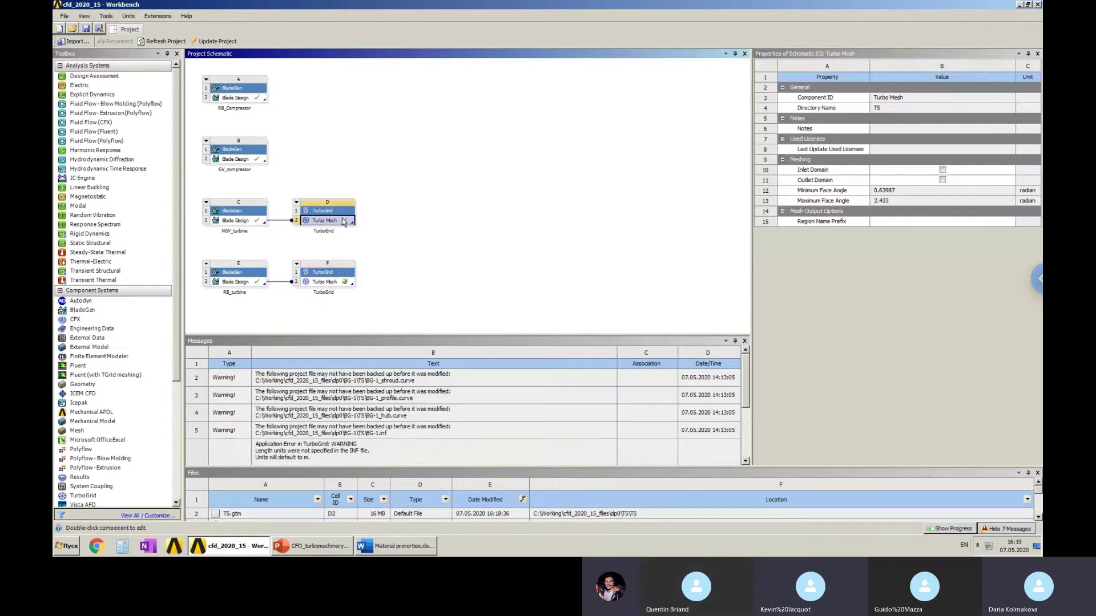
# Open the Turbo Mesh linked to the RB_turbine blade design in TurboGrid and inspect its blade passage.
pyautogui.click(322, 284)
pyautogui.click(460, 274)
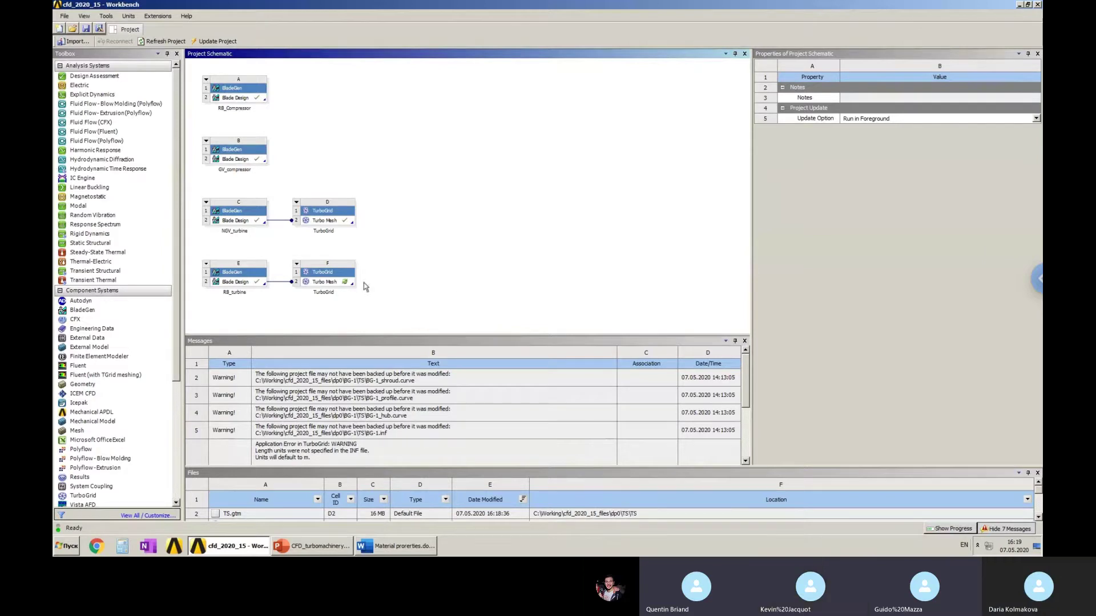
pyautogui.doubleClick(343, 283)
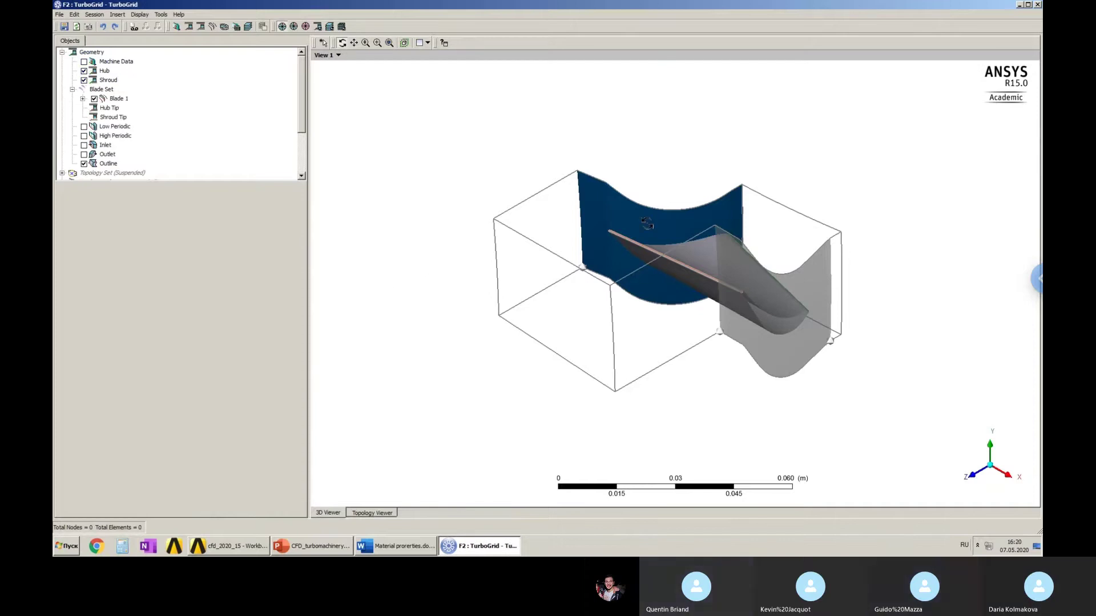
pyautogui.moveTo(673, 276); pyautogui.dragTo(610, 354)
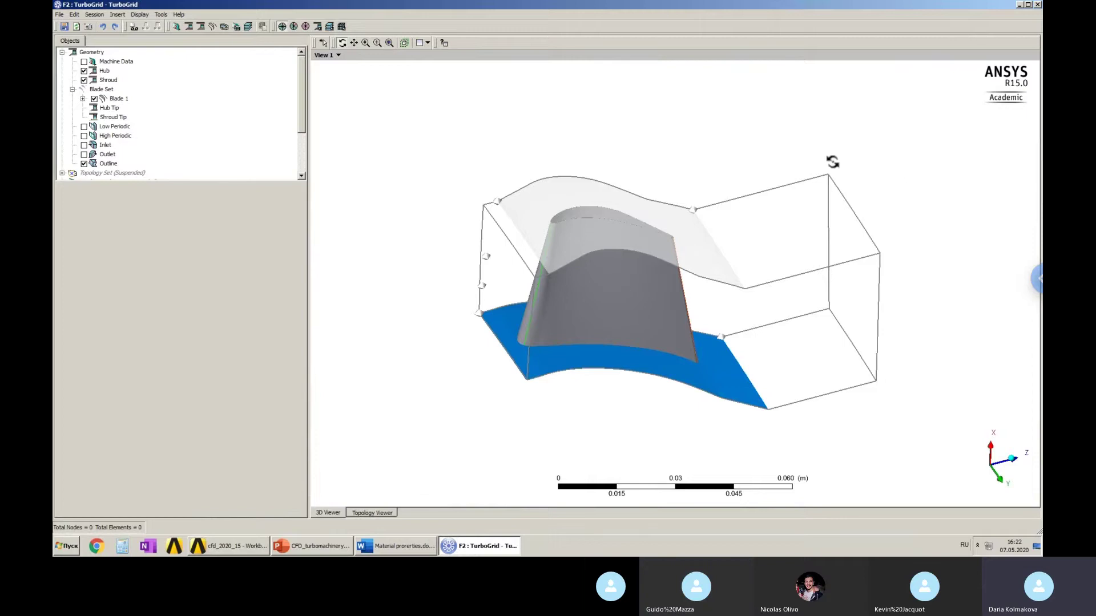
# Delete the intermediate Point 1 and Point 2 from the Inlet curve.
pyautogui.doubleClick(106, 146)
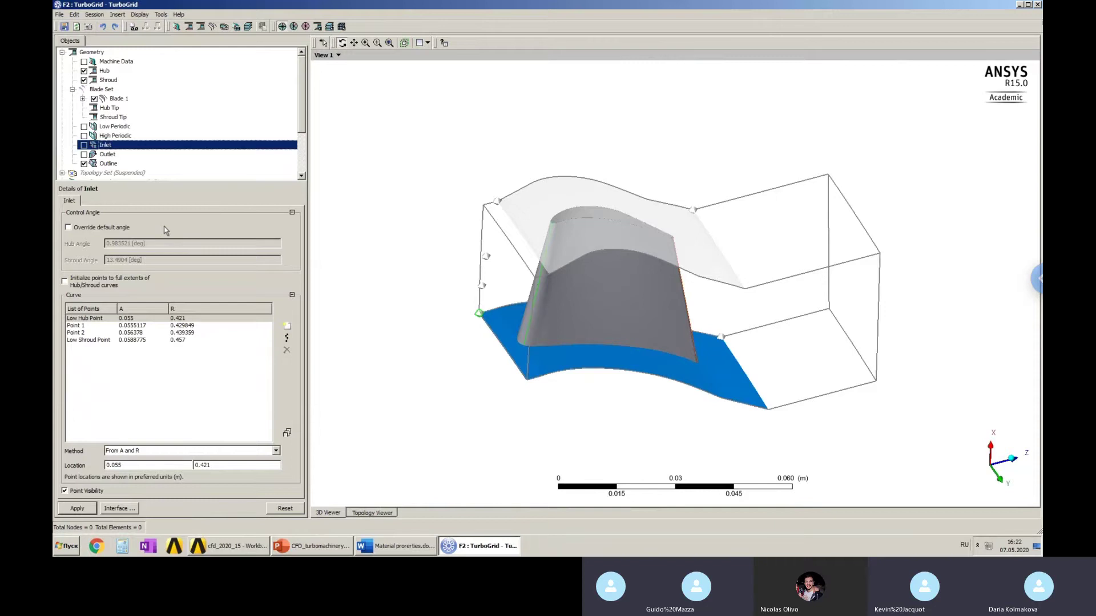
pyautogui.click(137, 325)
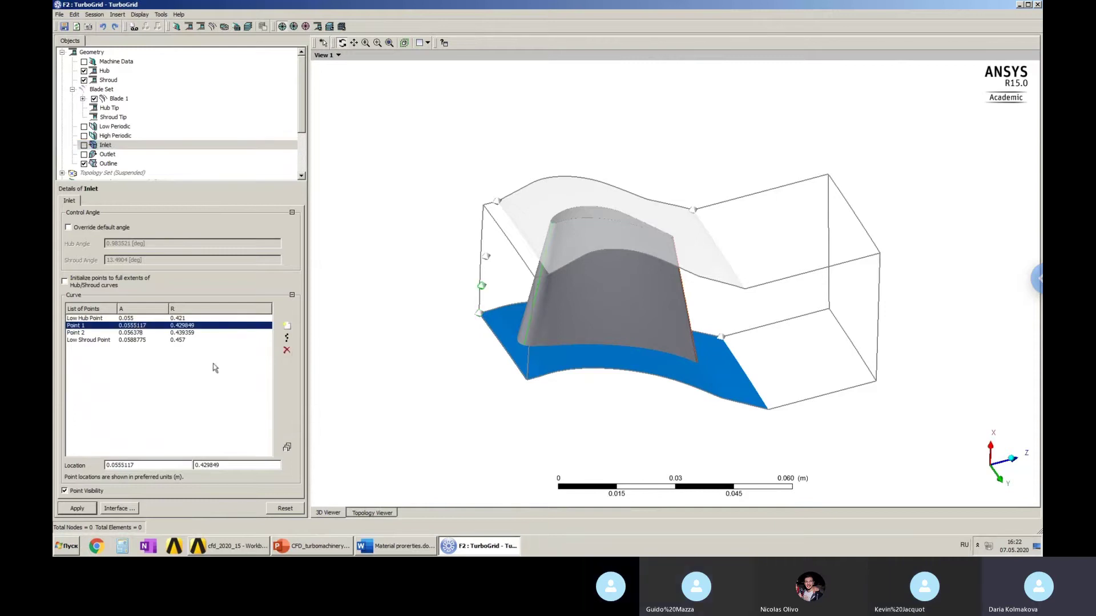
pyautogui.click(286, 350)
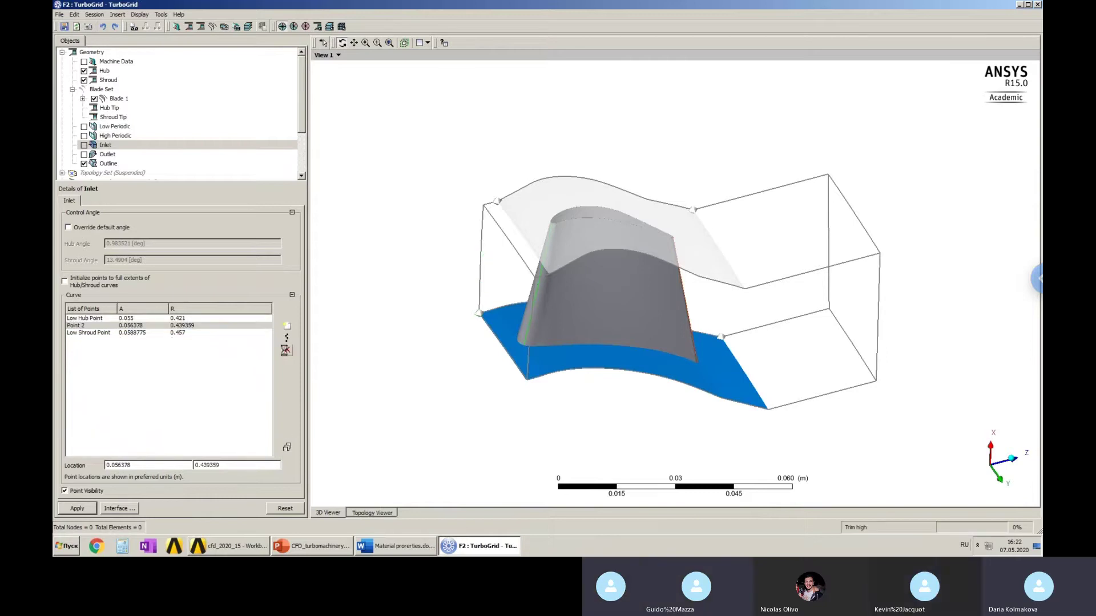
pyautogui.click(287, 350)
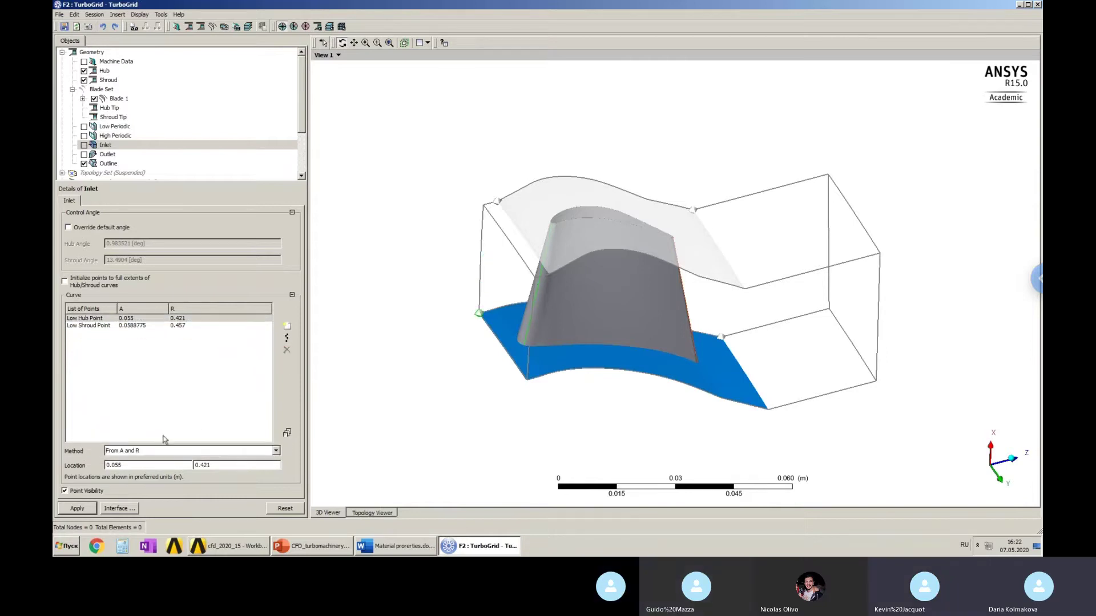
# Set the axial location A of the Inlet's Low Shroud Point to 0.055 m and compare it with the Low Hub Point.
pyautogui.click(131, 319)
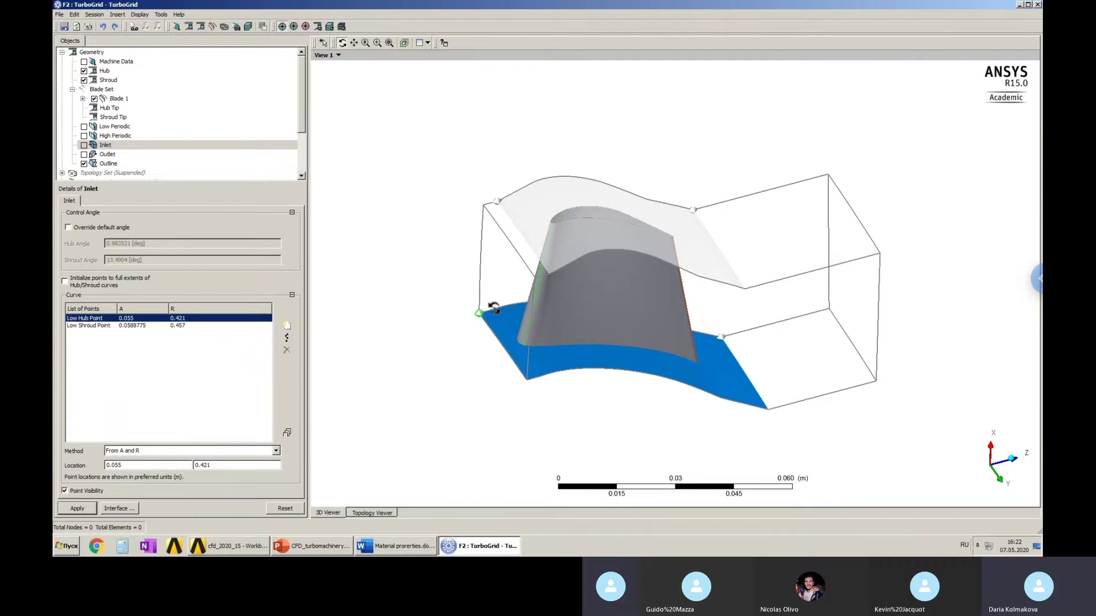
pyautogui.click(87, 325)
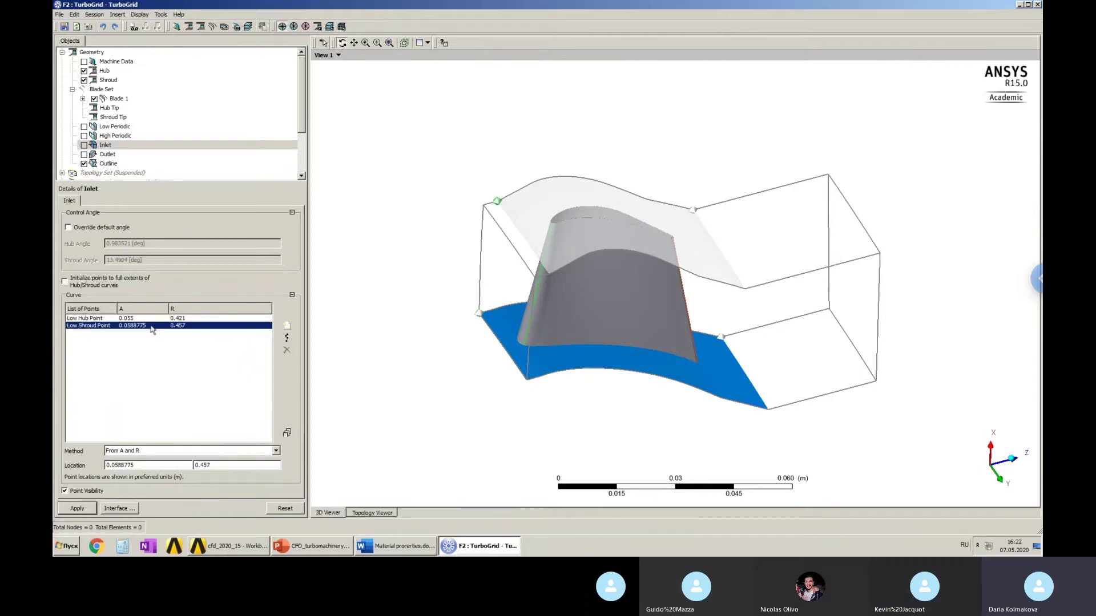
pyautogui.click(149, 467)
pyautogui.press('BackSpace')
pyautogui.press('BackSpace')
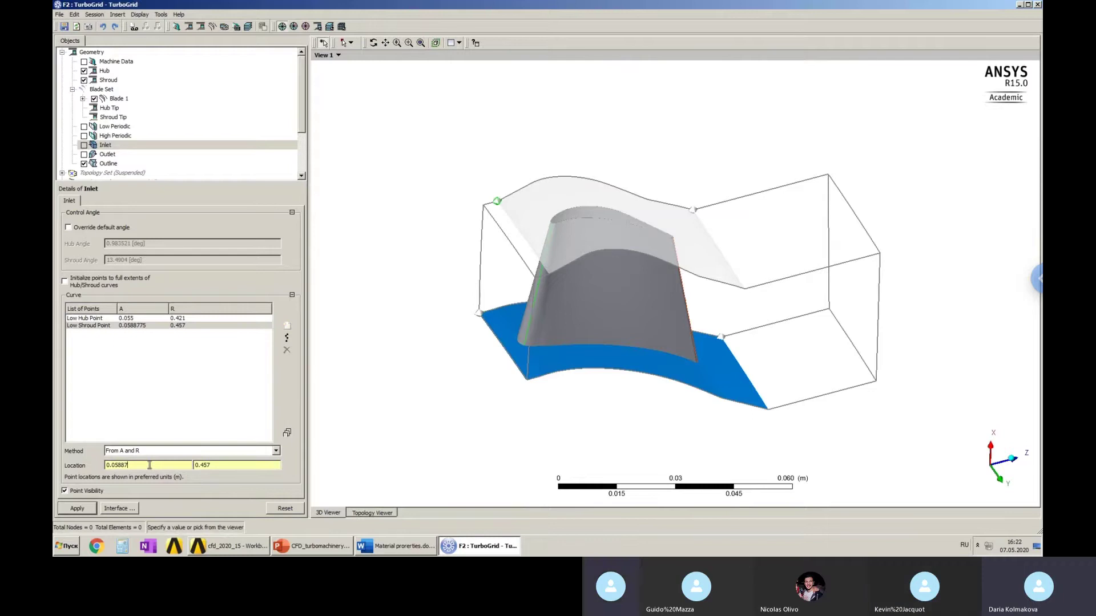
pyautogui.press('BackSpace')
pyautogui.press('BackSpace')
pyautogui.press('BackSpace')
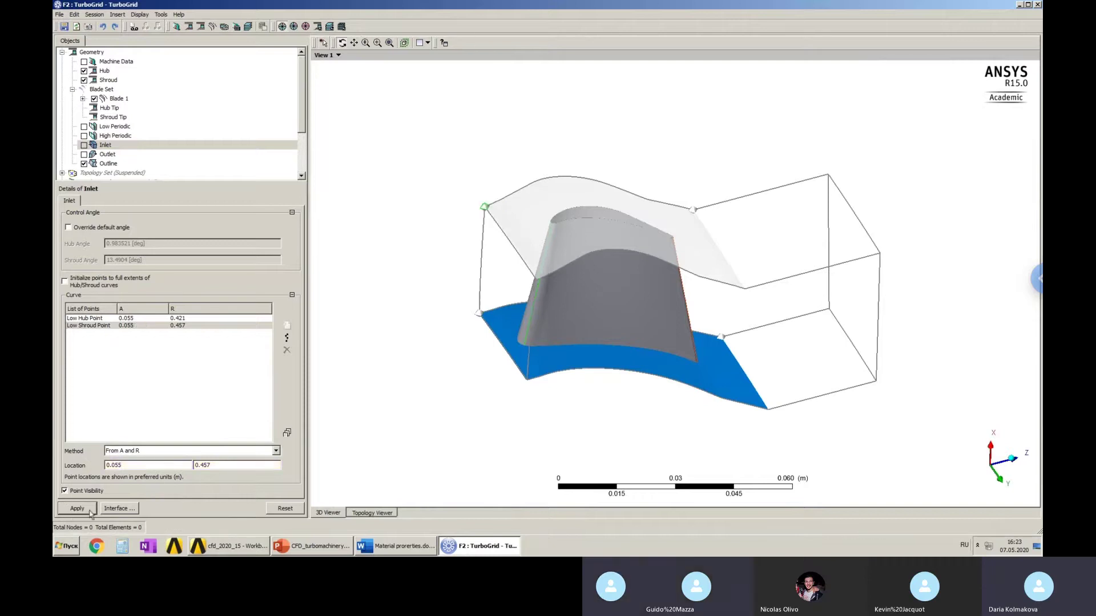
pyautogui.click(143, 320)
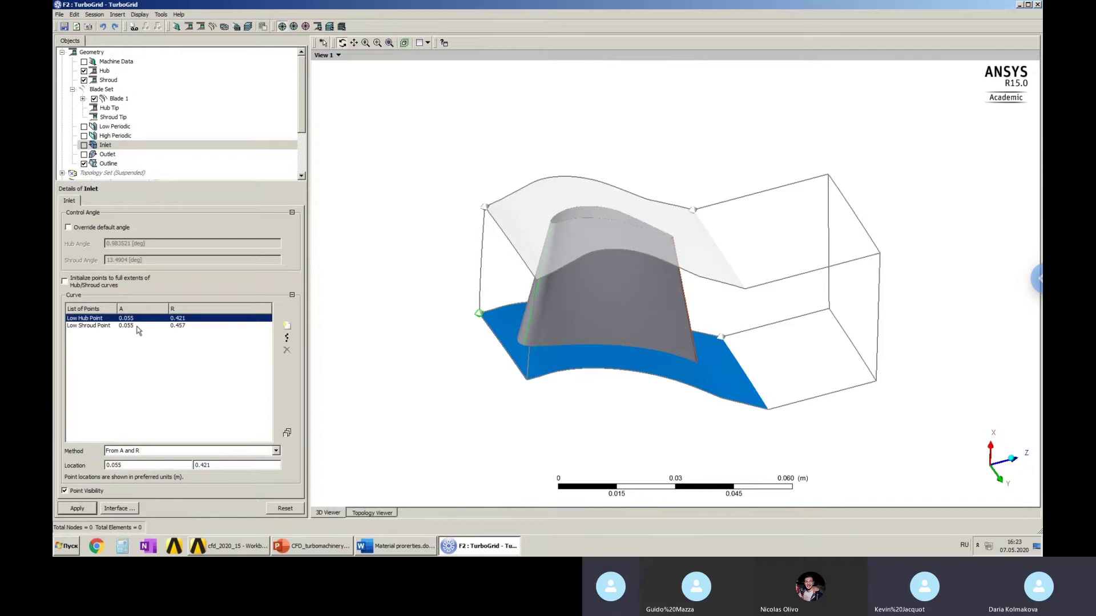
pyautogui.click(138, 328)
pyautogui.click(138, 321)
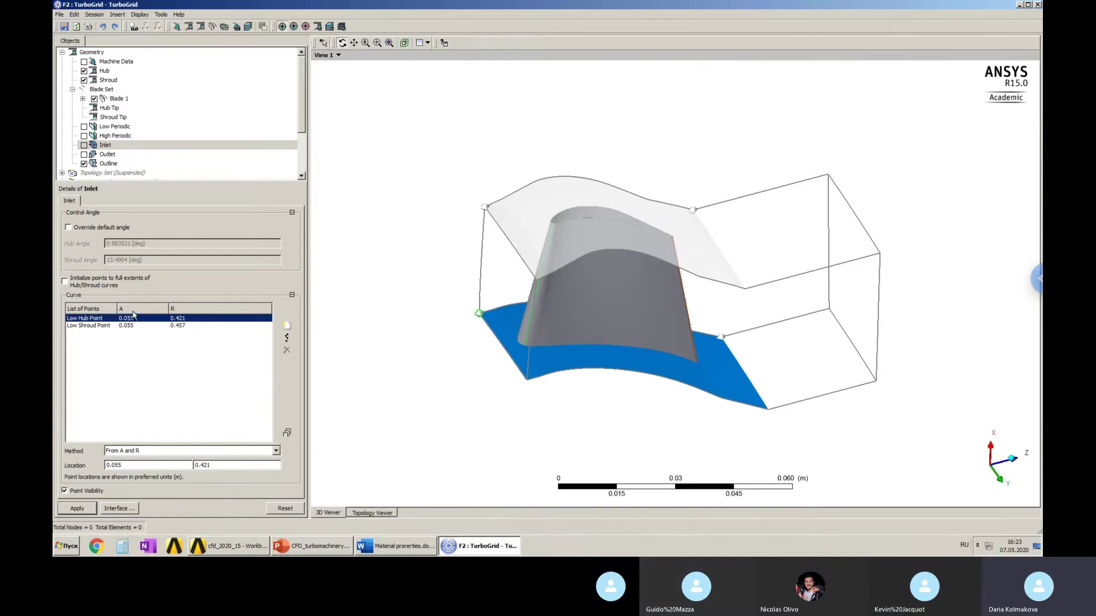
pyautogui.click(110, 159)
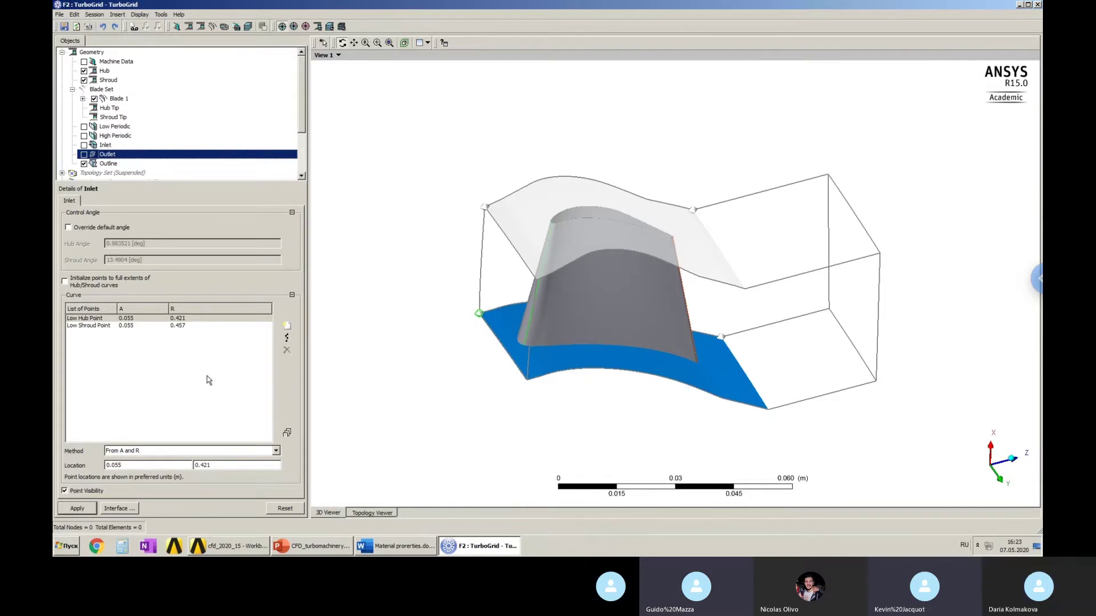
pyautogui.click(138, 465)
pyautogui.click(123, 466)
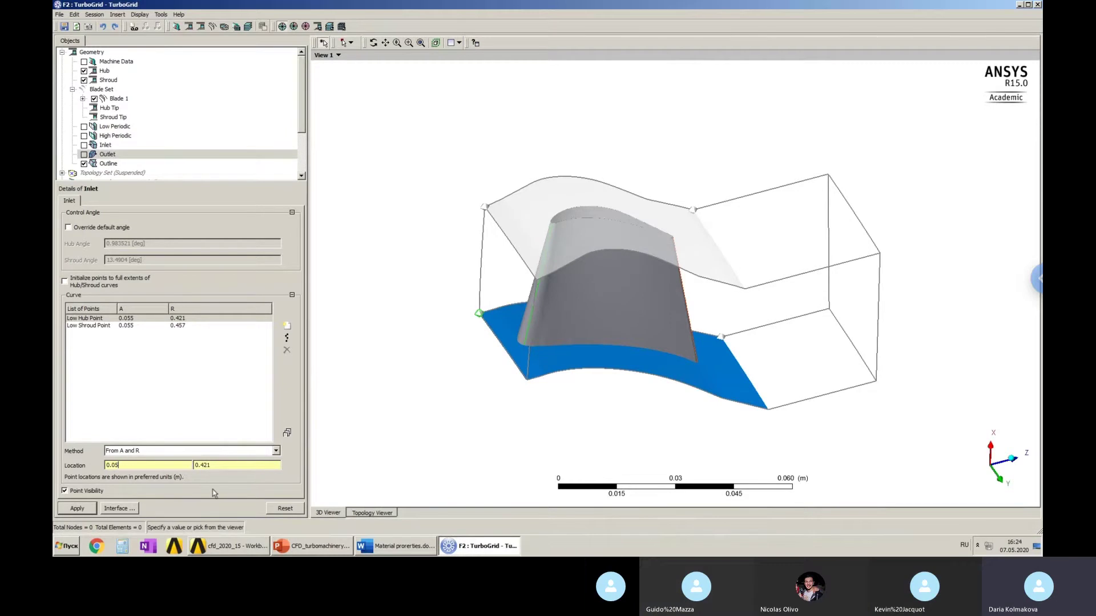
pyautogui.press('BackSpace')
pyautogui.press('BackSpace')
pyautogui.write('1')
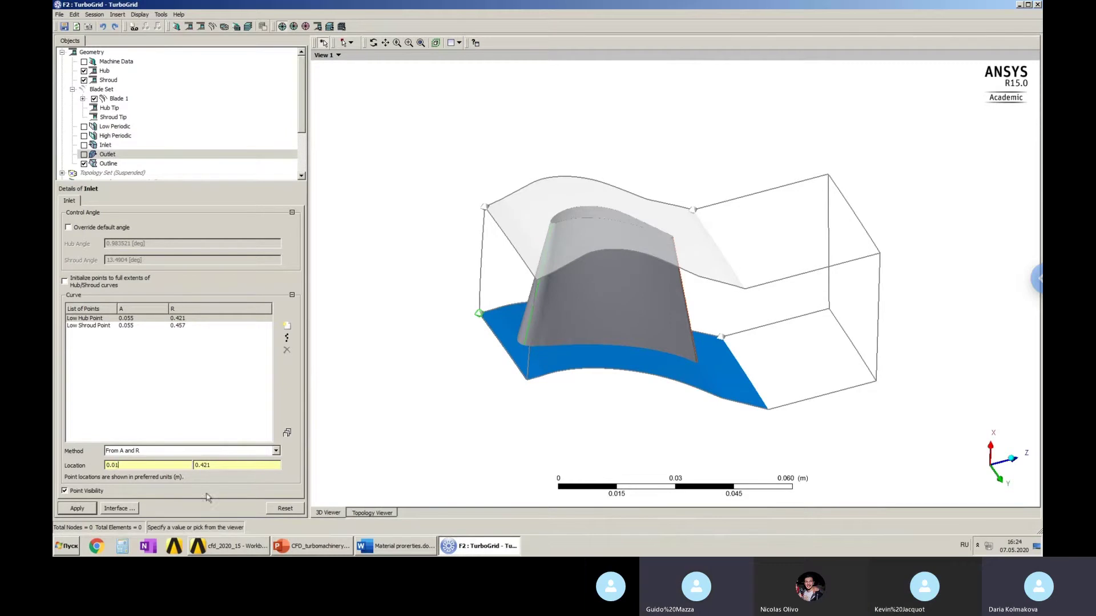
pyautogui.click(78, 510)
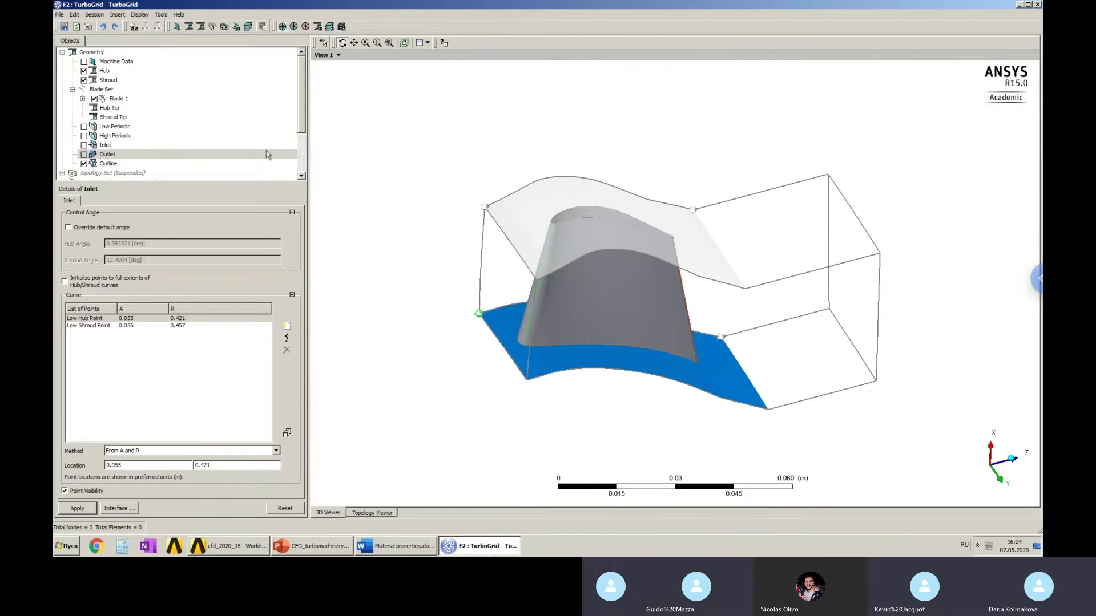
# Open the Outlet's details and set the axial location A of its Low Hub Point to 0.14 m.
pyautogui.click(304, 153)
pyautogui.click(304, 152)
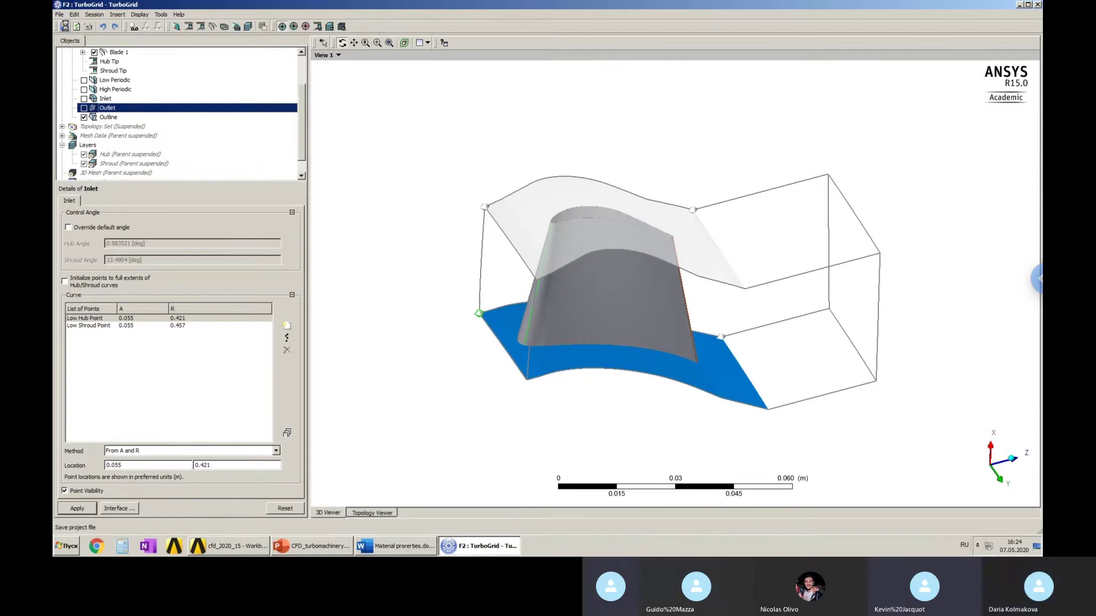
pyautogui.click(112, 108)
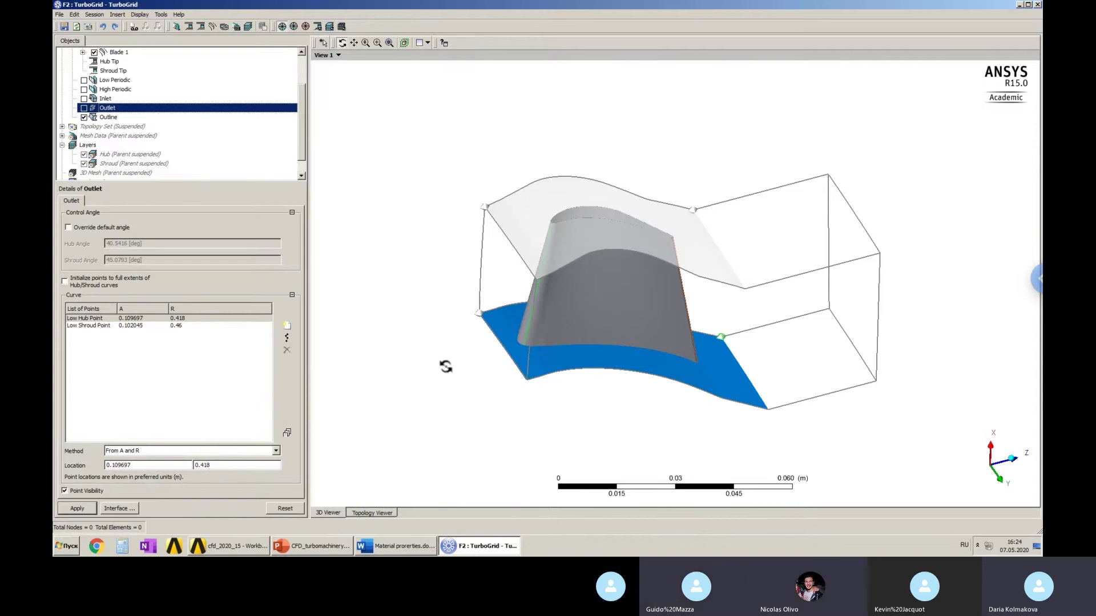
pyautogui.click(140, 465)
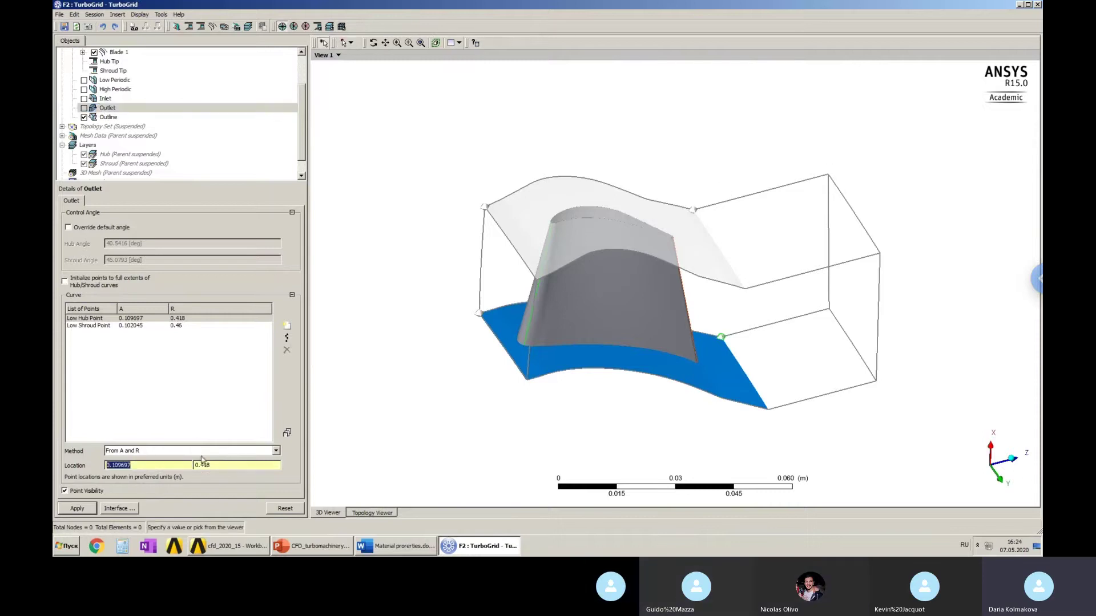
pyautogui.write('14')
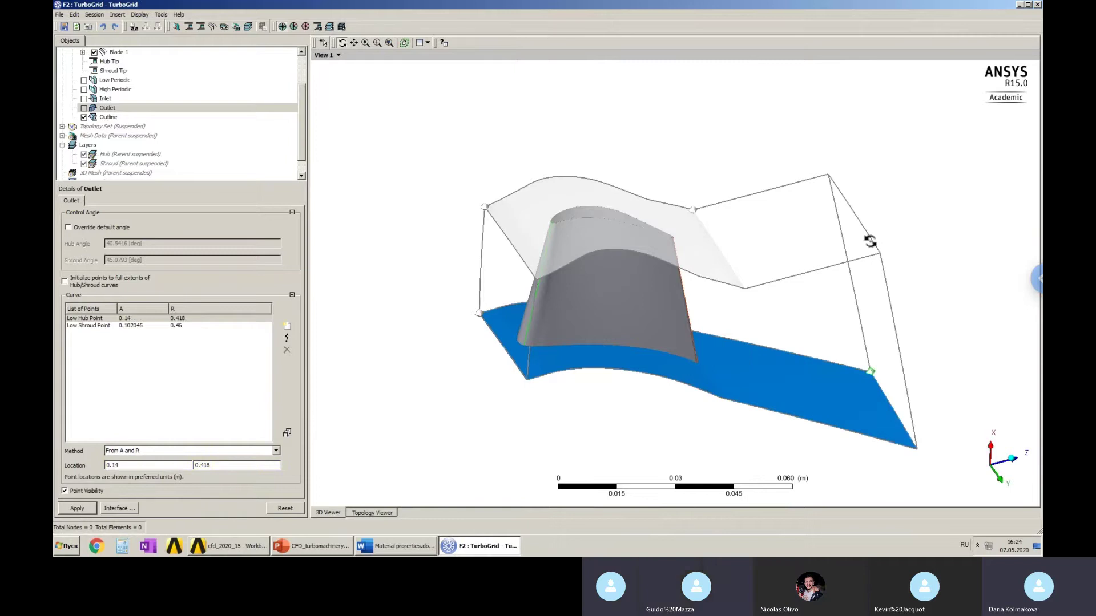
# Set the axial location A of the Outlet's Low Shroud Point to 0.14 m and inspect the extended passage.
pyautogui.click(140, 327)
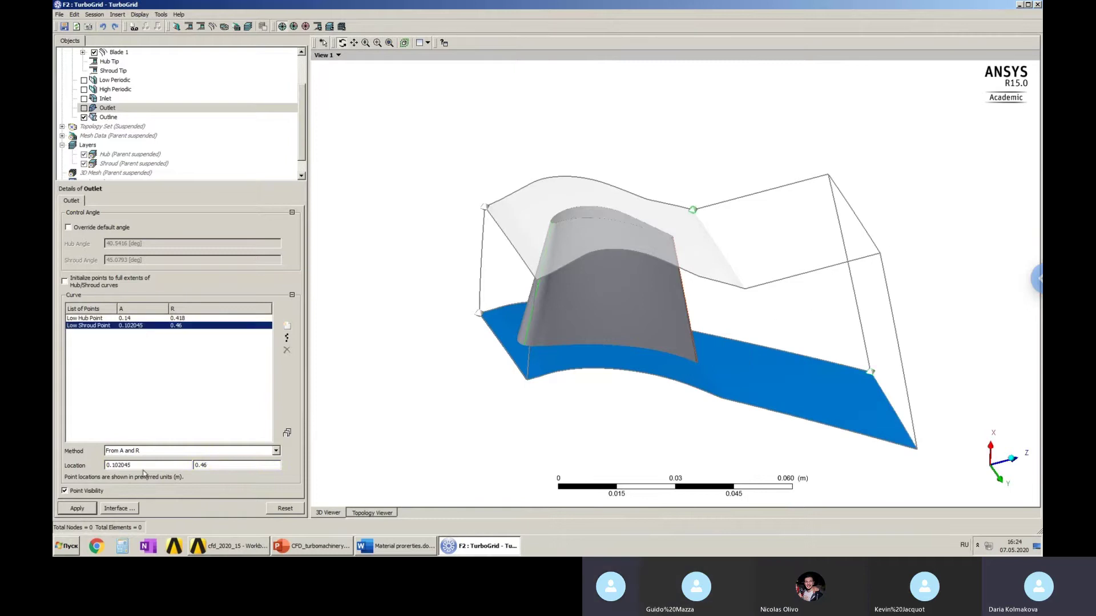
pyautogui.click(143, 466)
pyautogui.write('0.14')
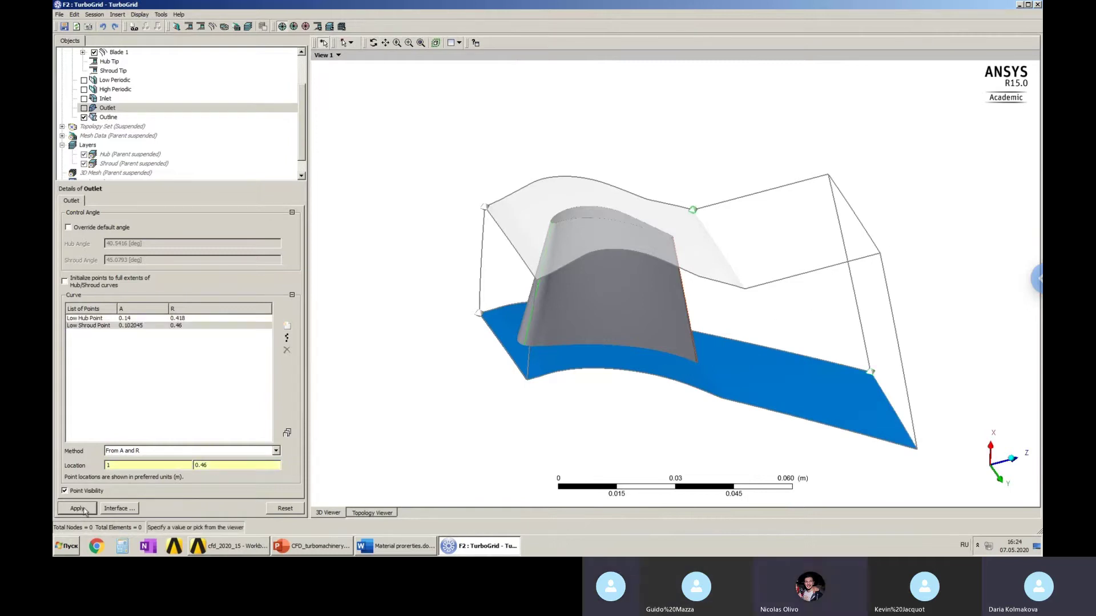
pyautogui.click(77, 508)
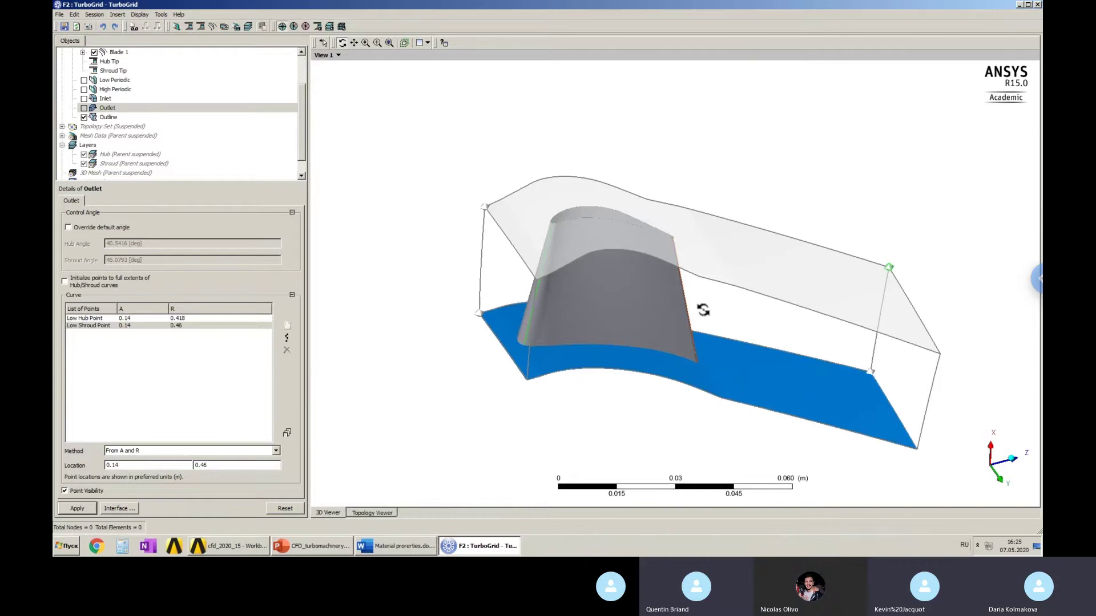
pyautogui.moveTo(751, 262)
pyautogui.mouseDown()
pyautogui.moveTo(743, 220)
pyautogui.moveTo(759, 253)
pyautogui.mouseUp()
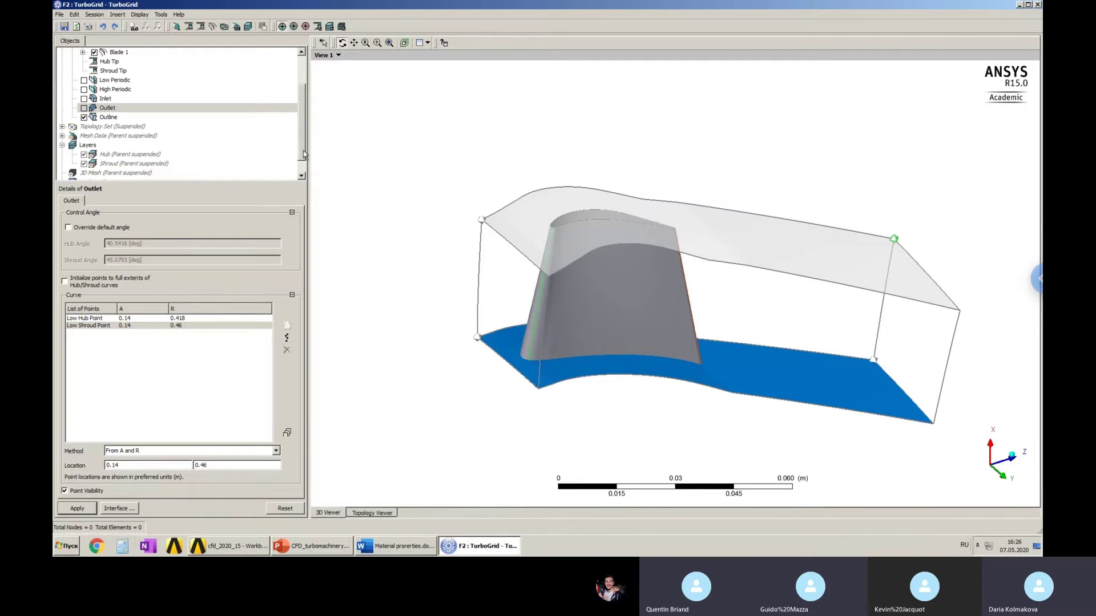
# Open the details of the Shroud Tip under the Blade Set.
pyautogui.moveTo(303, 130); pyautogui.dragTo(309, 103)
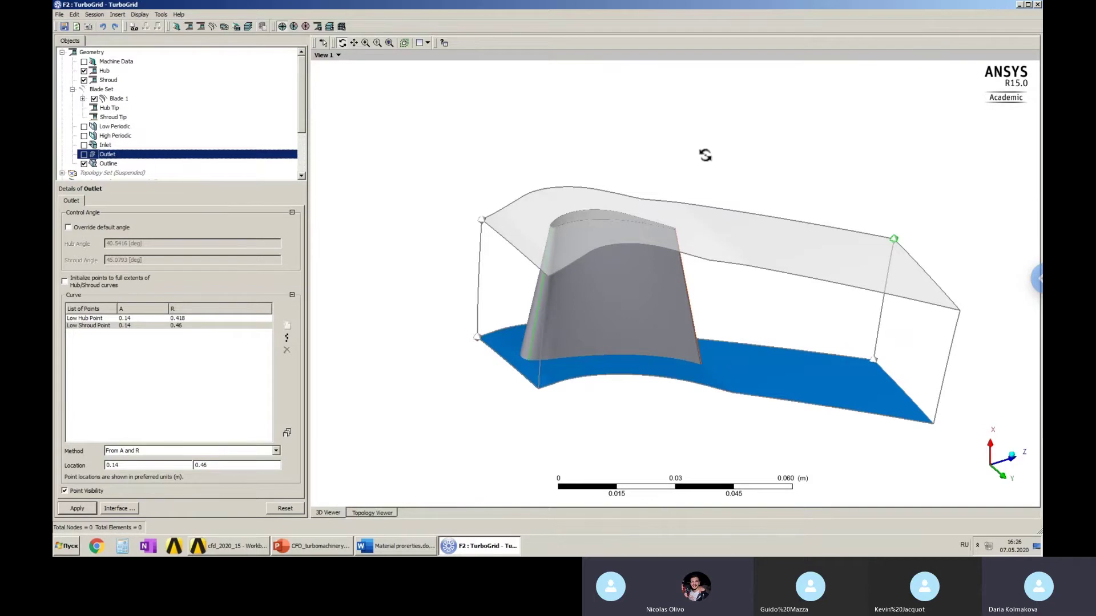
pyautogui.click(558, 242)
pyautogui.moveTo(555, 243); pyautogui.dragTo(570, 254)
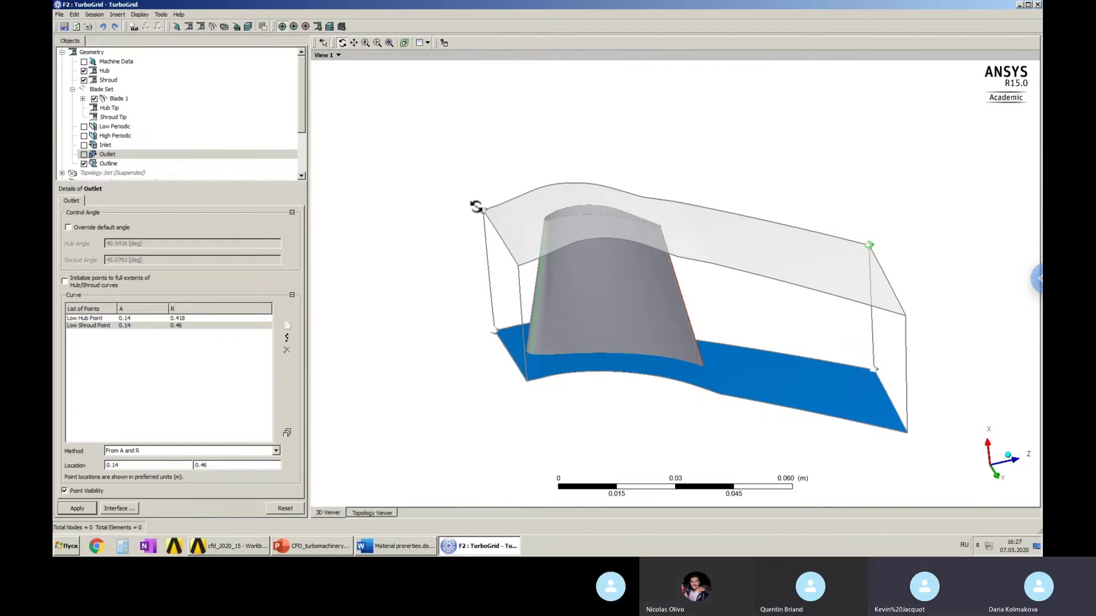
pyautogui.click(113, 118)
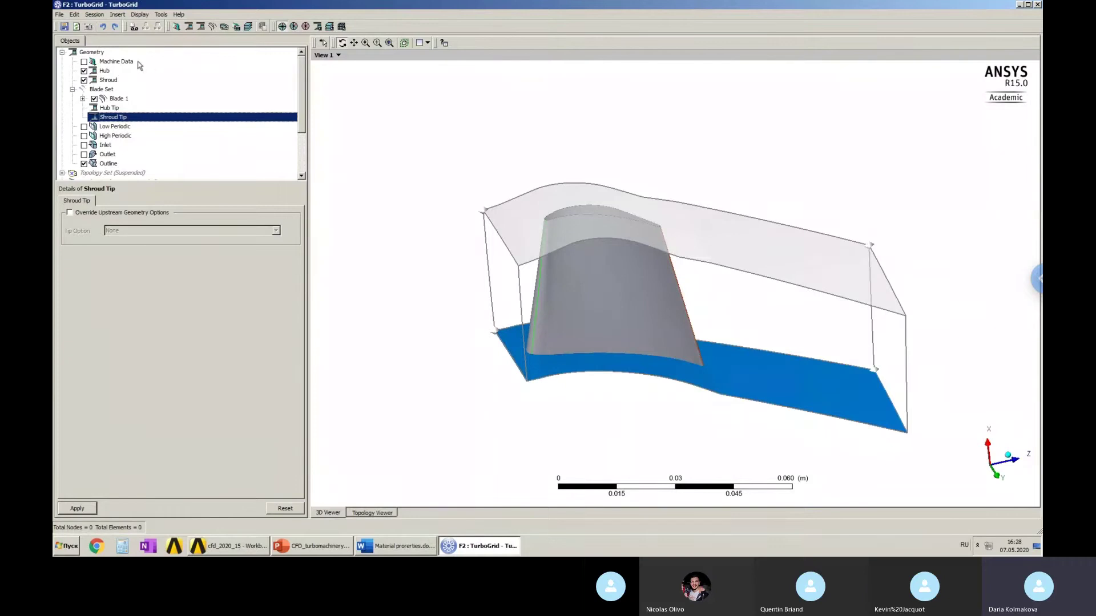
pyautogui.click(106, 108)
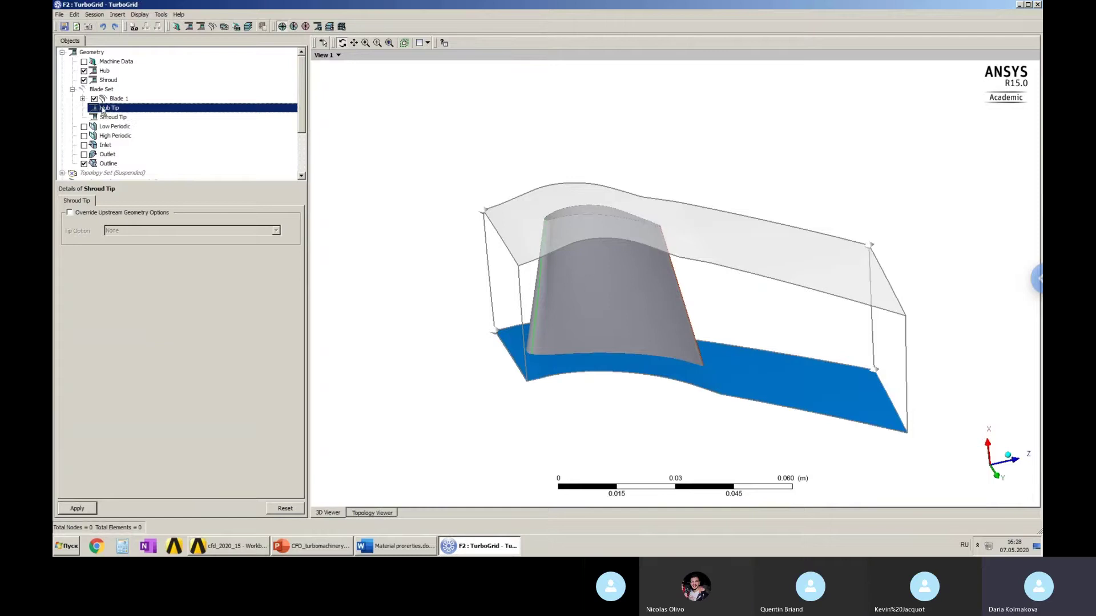
pyautogui.click(113, 118)
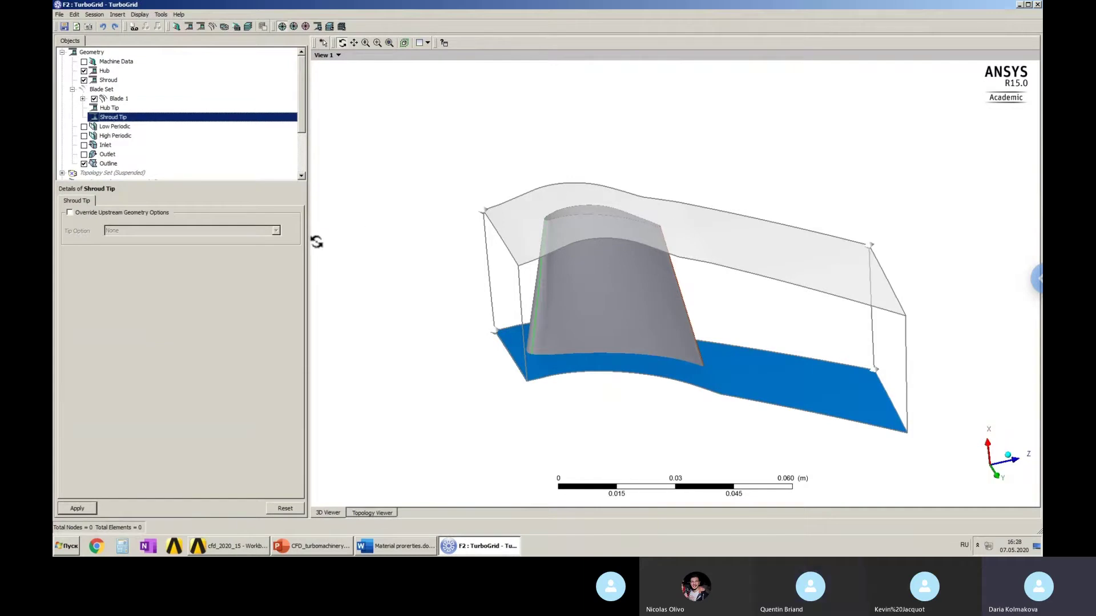
# Override the Shroud Tip's upstream geometry options and define the tip by a Normal Distance of 0.3 mm.
pyautogui.click(71, 213)
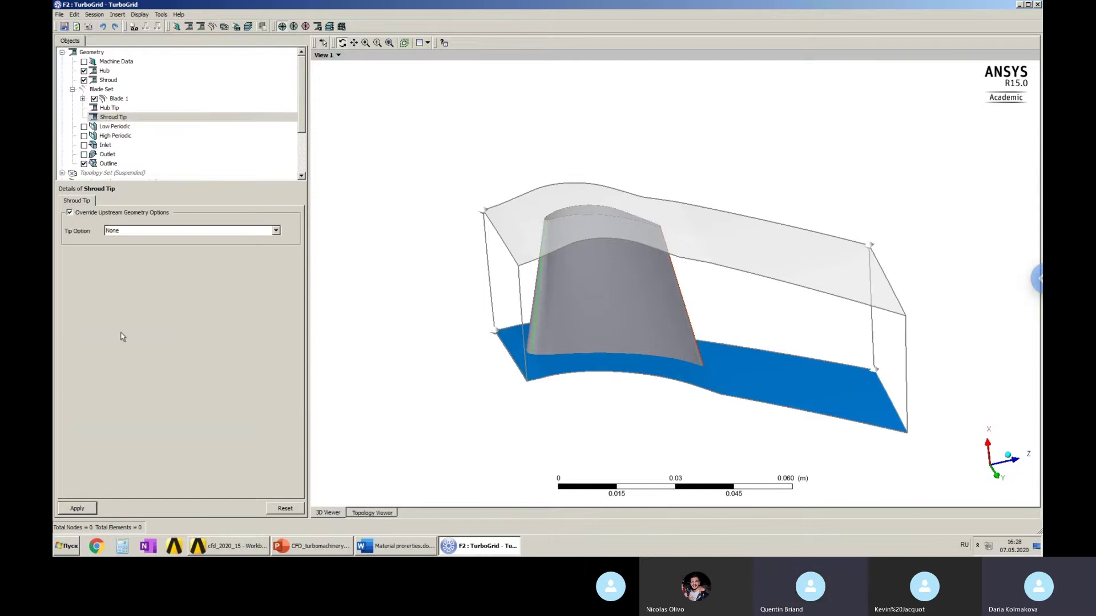
pyautogui.click(276, 231)
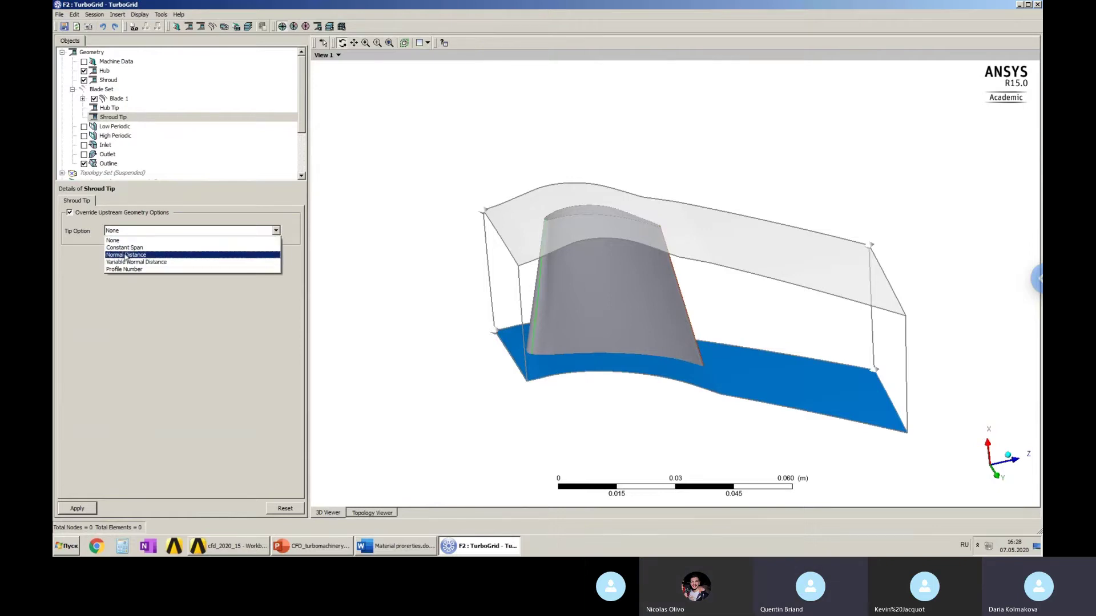
pyautogui.click(126, 255)
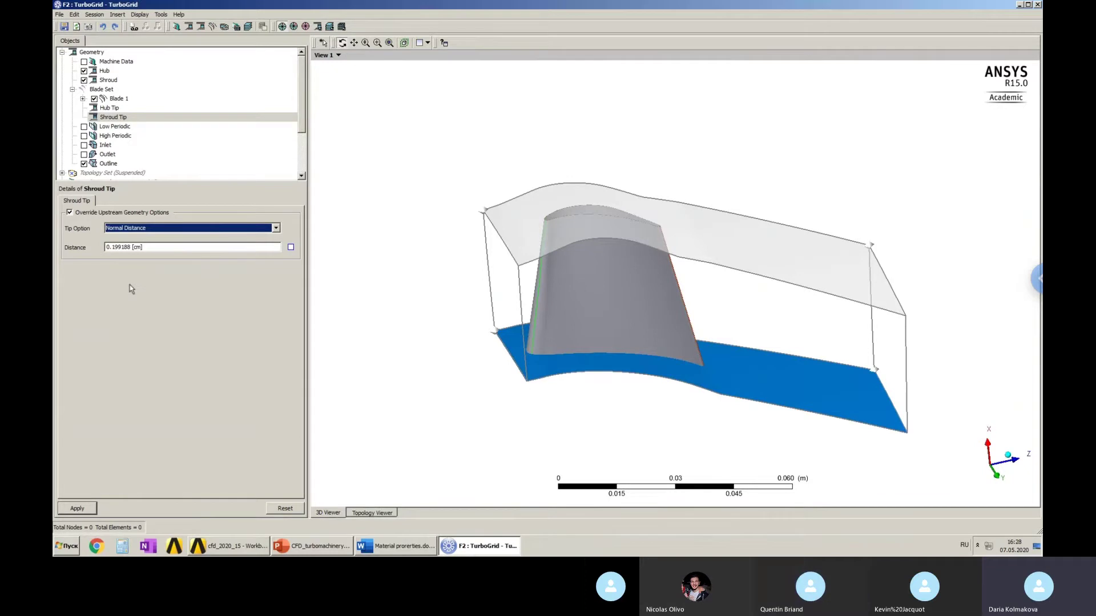
pyautogui.click(171, 249)
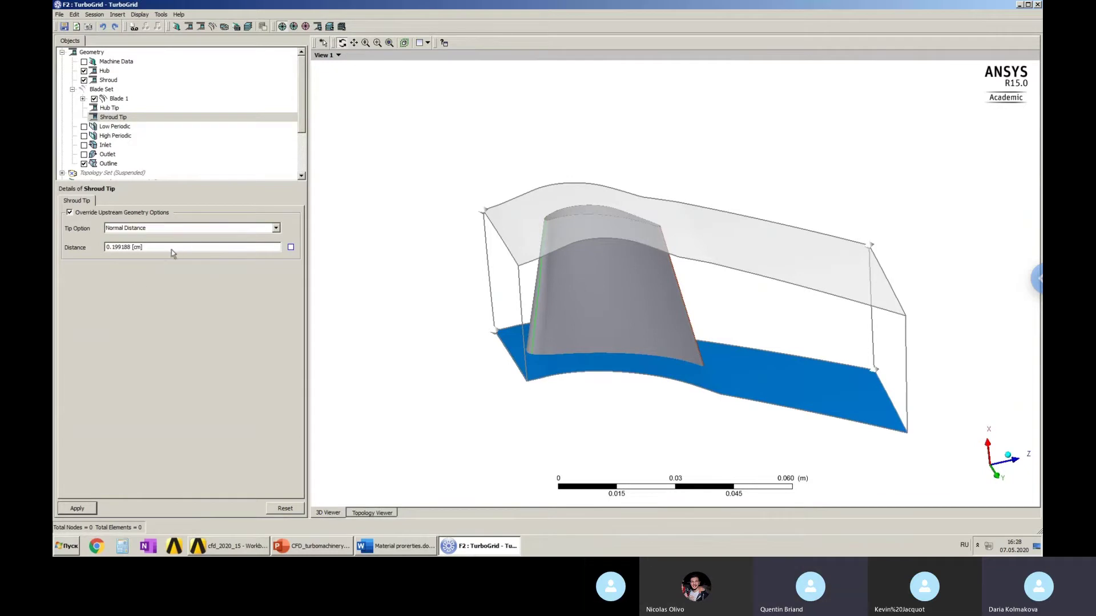
pyautogui.moveTo(137, 248); pyautogui.dragTo(114, 250)
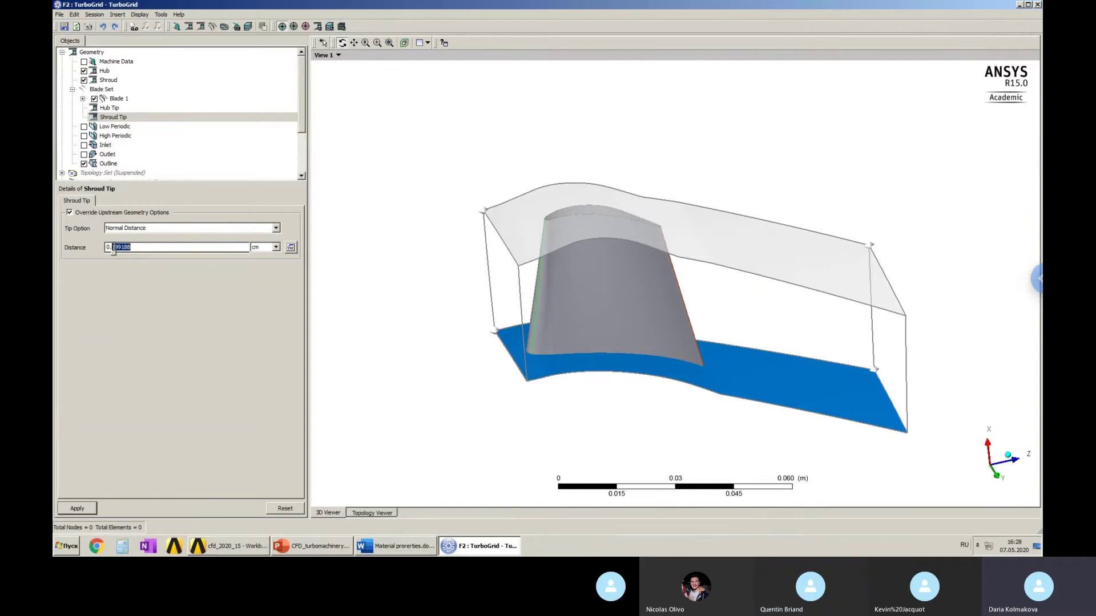
pyautogui.write('3')
pyautogui.click(275, 247)
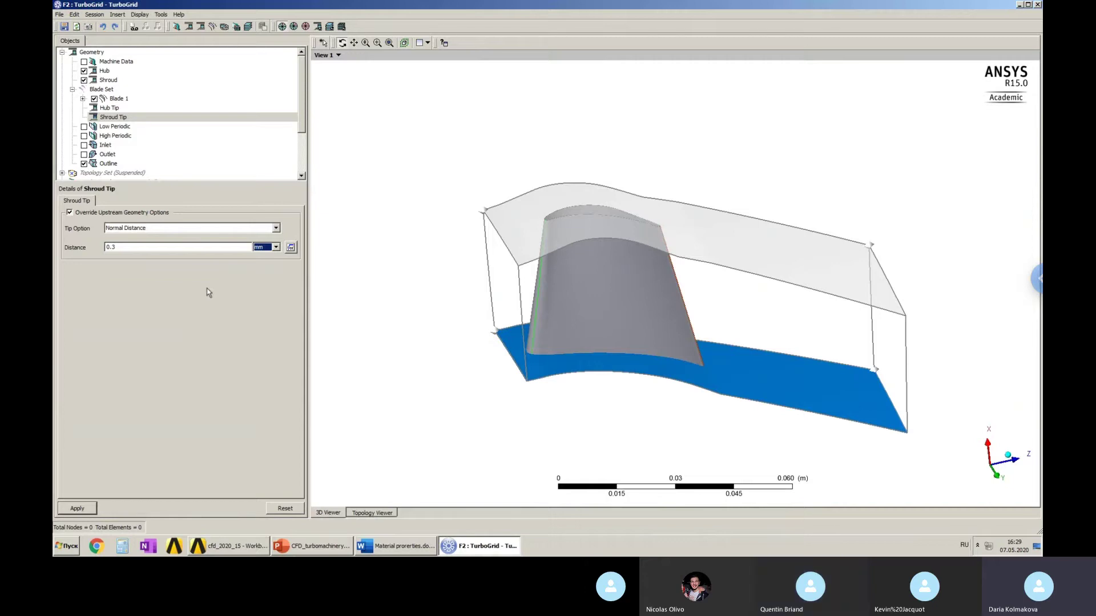
# Check the Variable Normal Distance tip option's edge settings and return the Shroud Tip to Normal Distance.
pyautogui.click(277, 229)
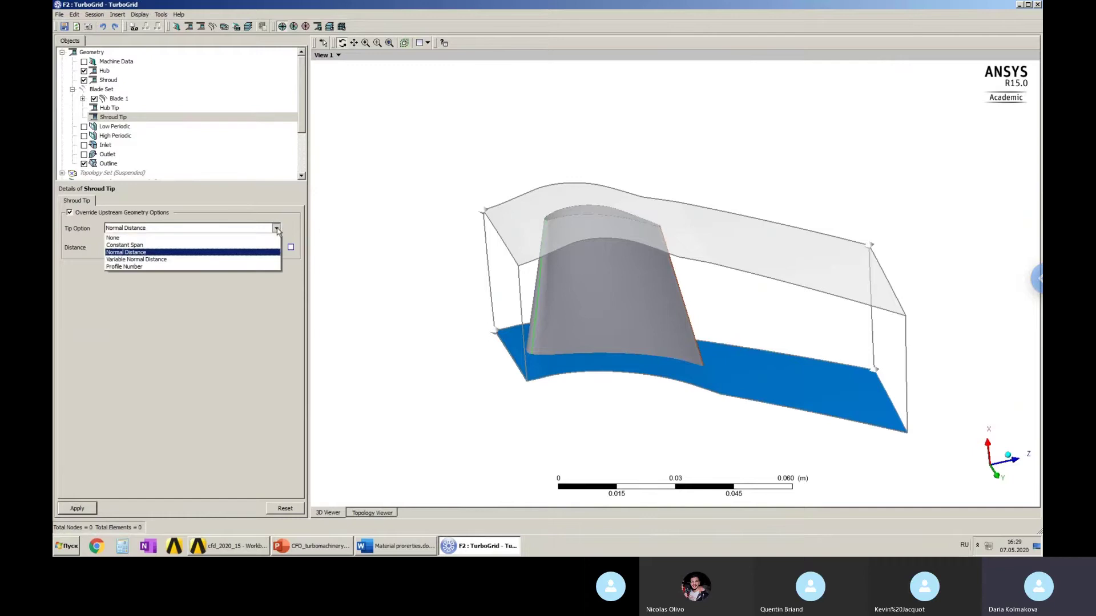
pyautogui.click(149, 262)
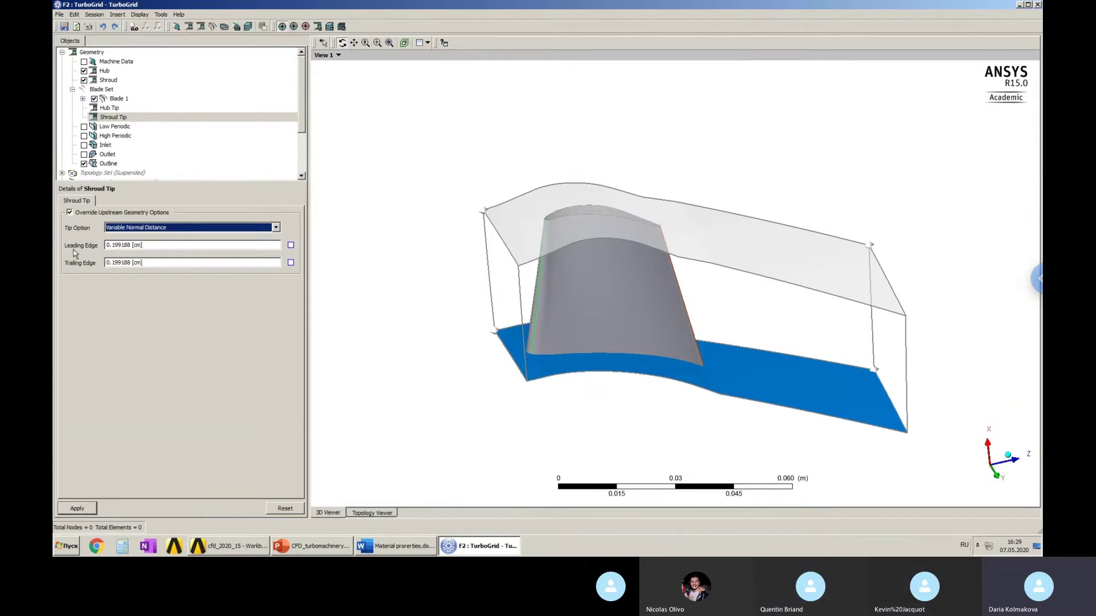
pyautogui.click(276, 228)
pyautogui.click(143, 256)
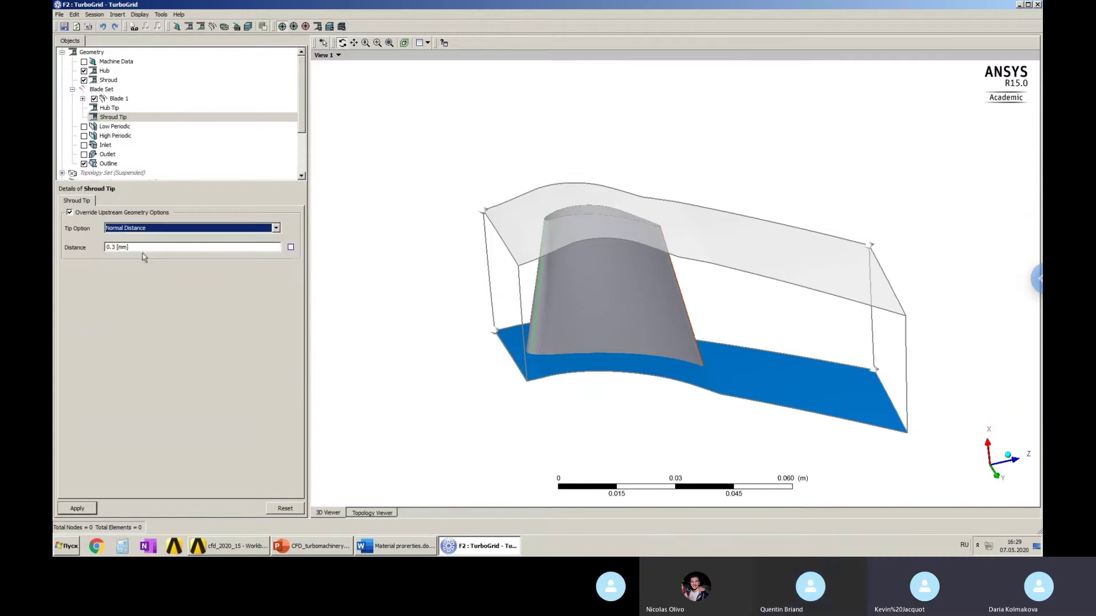
# Apply the Shroud Tip clearance and inspect the gap between the blade tip and the shroud.
pyautogui.click(181, 292)
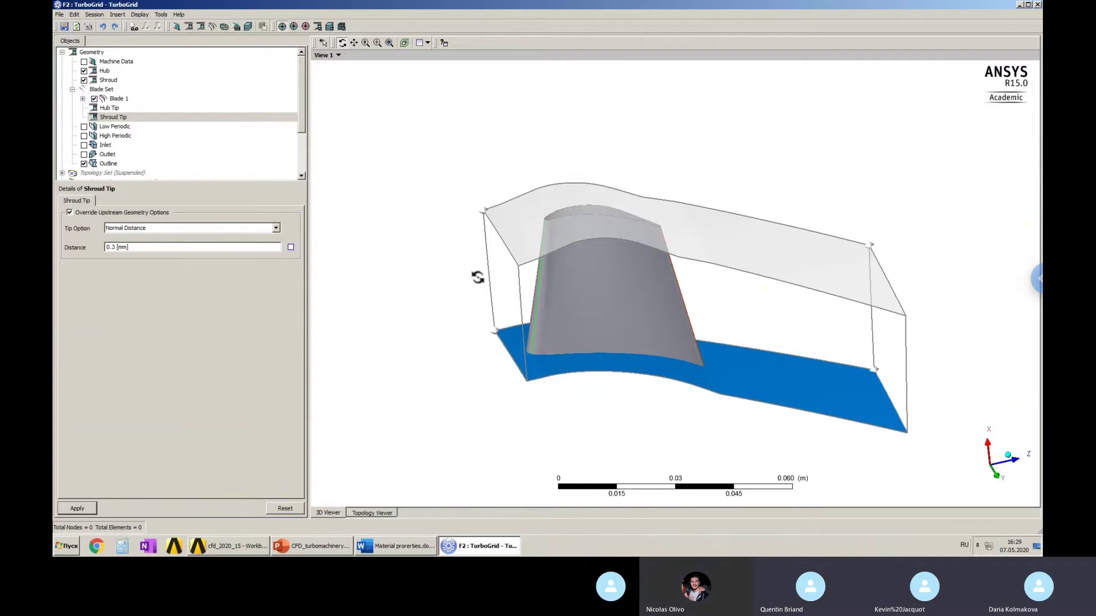
pyautogui.click(86, 513)
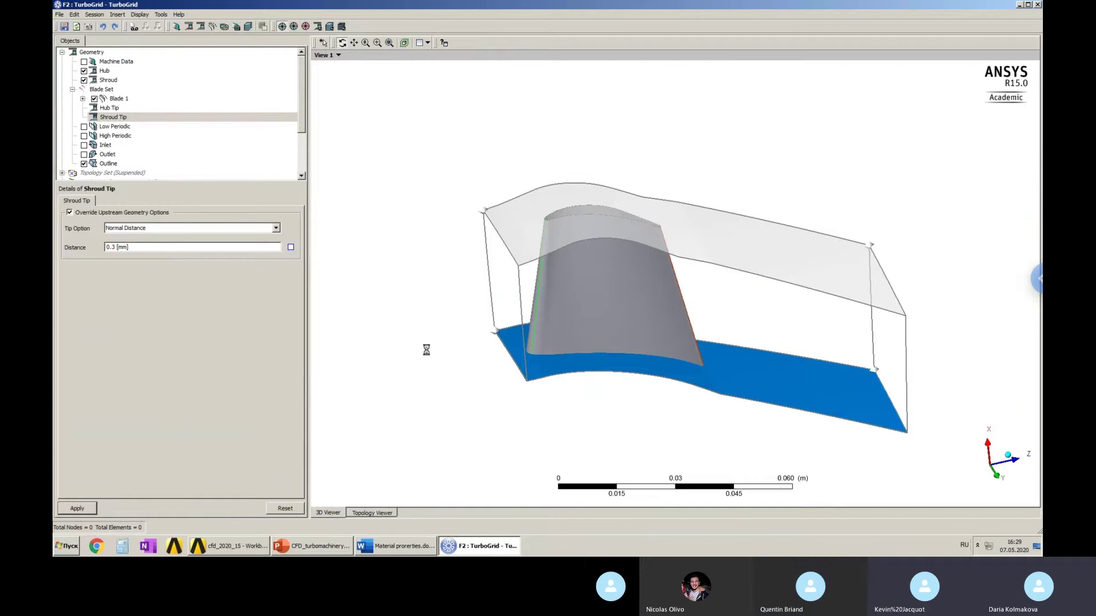
pyautogui.moveTo(535, 291); pyautogui.dragTo(604, 210)
pyautogui.moveTo(604, 210); pyautogui.dragTo(502, 132, button='middle')
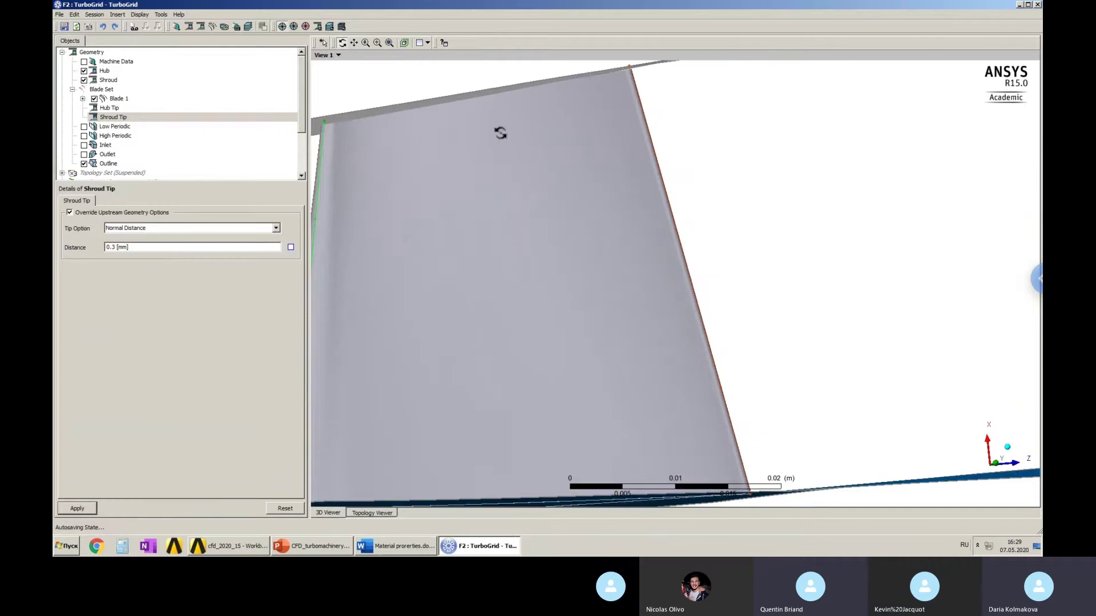
pyautogui.moveTo(384, 113); pyautogui.dragTo(417, 124)
pyautogui.moveTo(418, 124); pyautogui.dragTo(411, 98, button='middle')
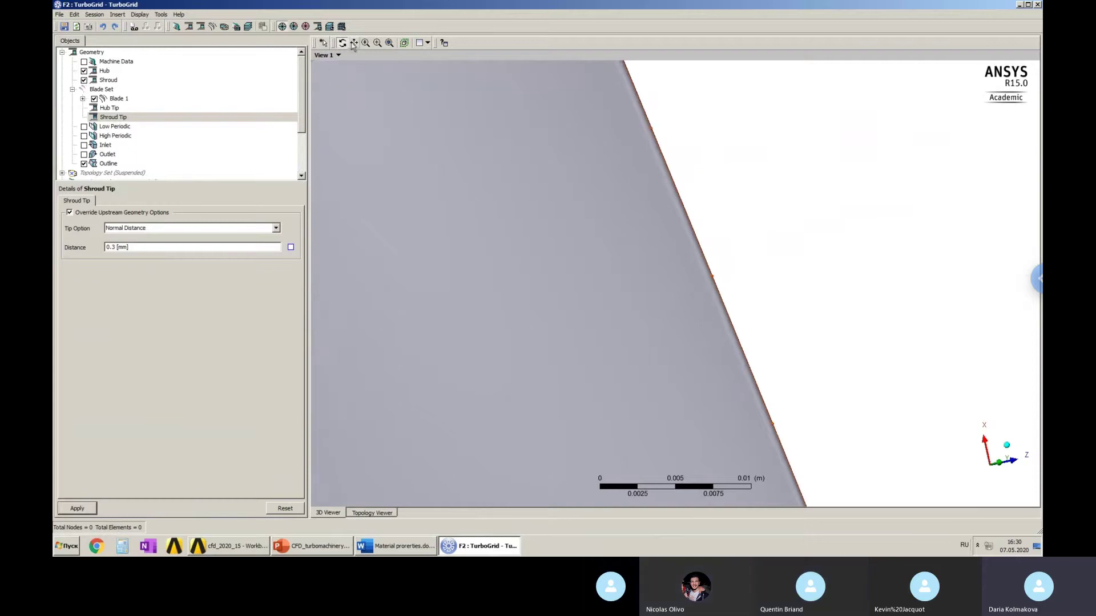
pyautogui.moveTo(455, 216); pyautogui.dragTo(378, 211)
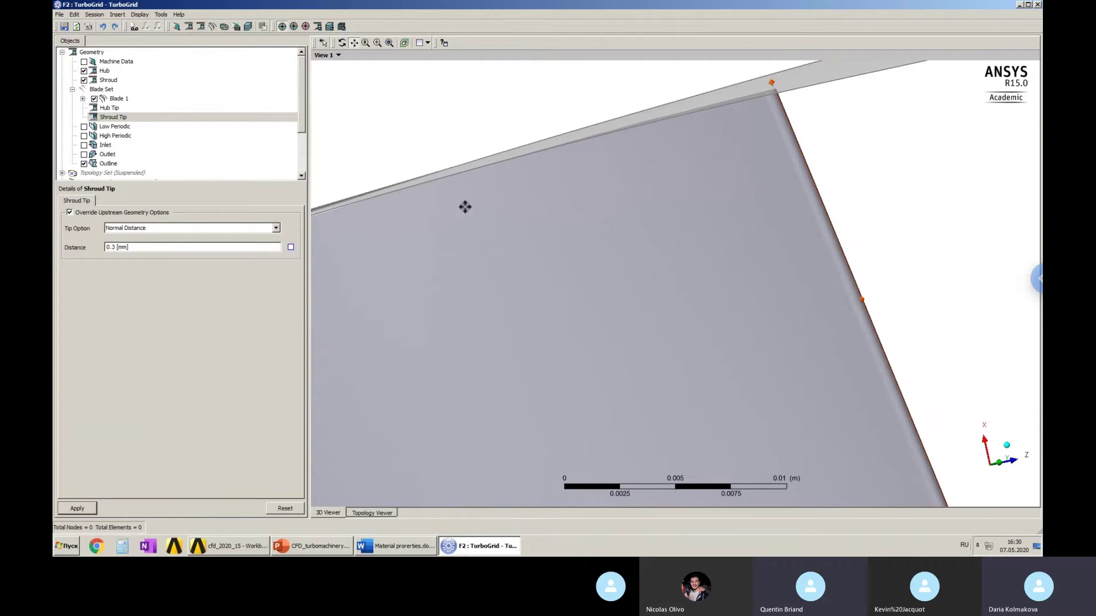
pyautogui.moveTo(465, 206); pyautogui.dragTo(550, 223)
pyautogui.scroll(-3, 549, 224)
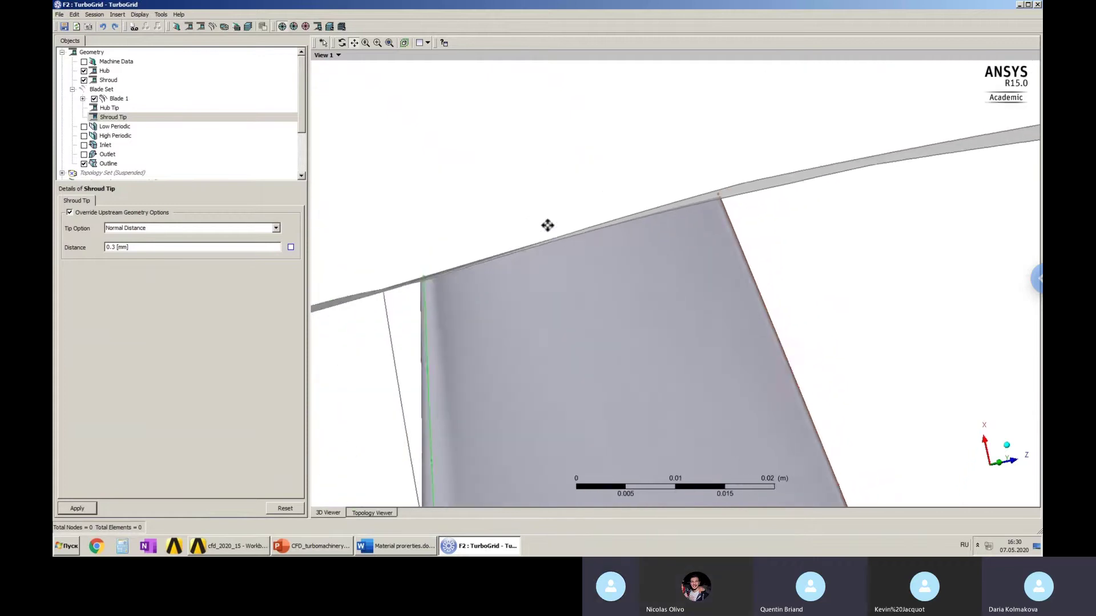
pyautogui.scroll(-5, 553, 227)
pyautogui.moveTo(618, 266); pyautogui.dragTo(594, 294)
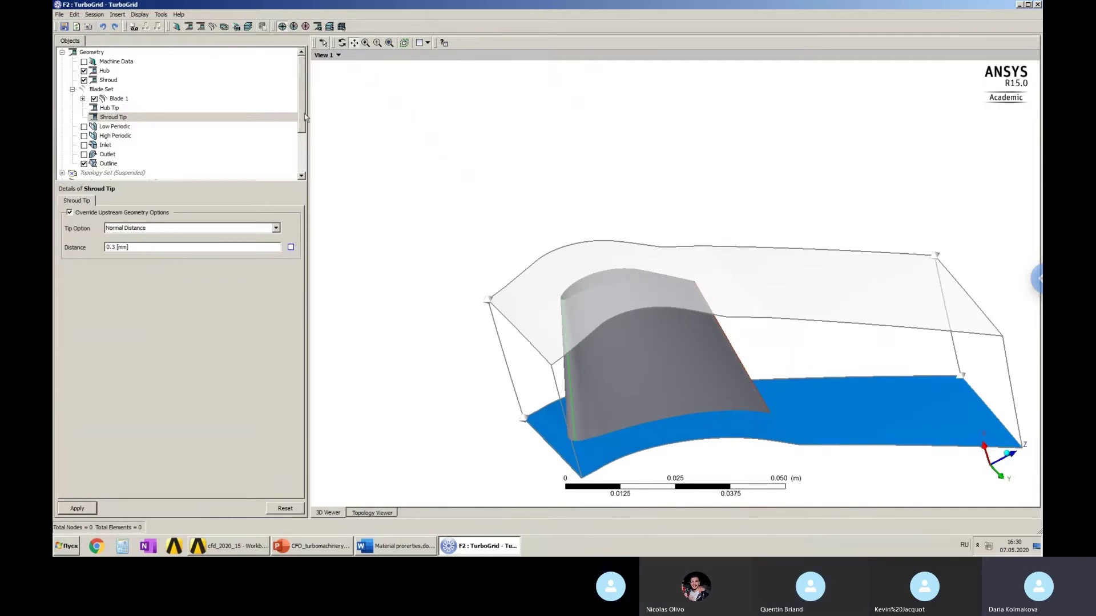
# Stop suspending updates of the Topology Set so the blade topology is generated, and inspect the layers around the blade.
pyautogui.moveTo(303, 117); pyautogui.dragTo(309, 179)
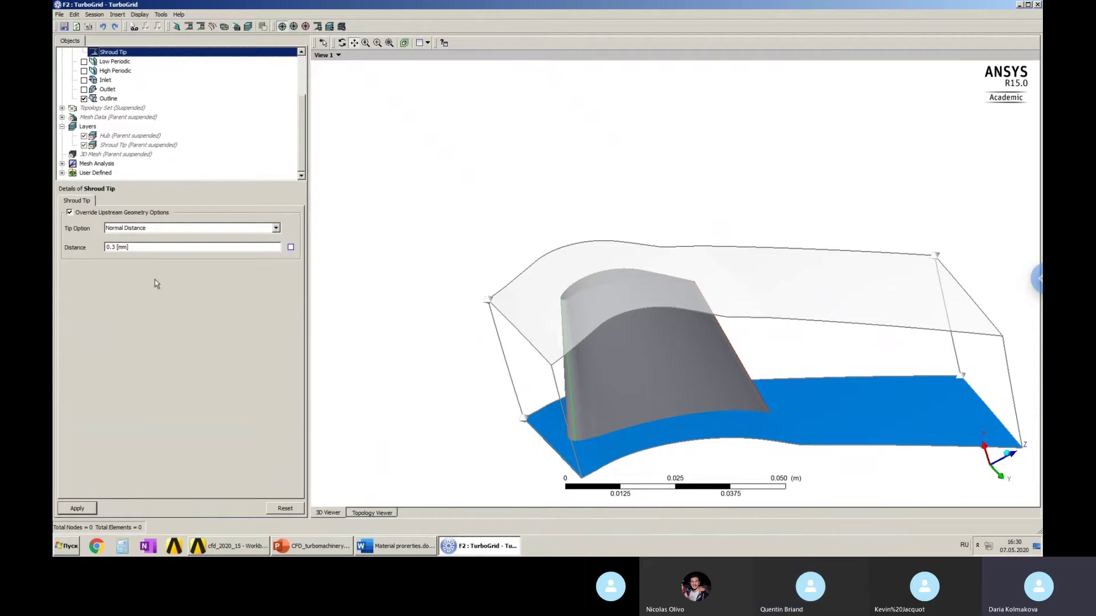
pyautogui.click(130, 109)
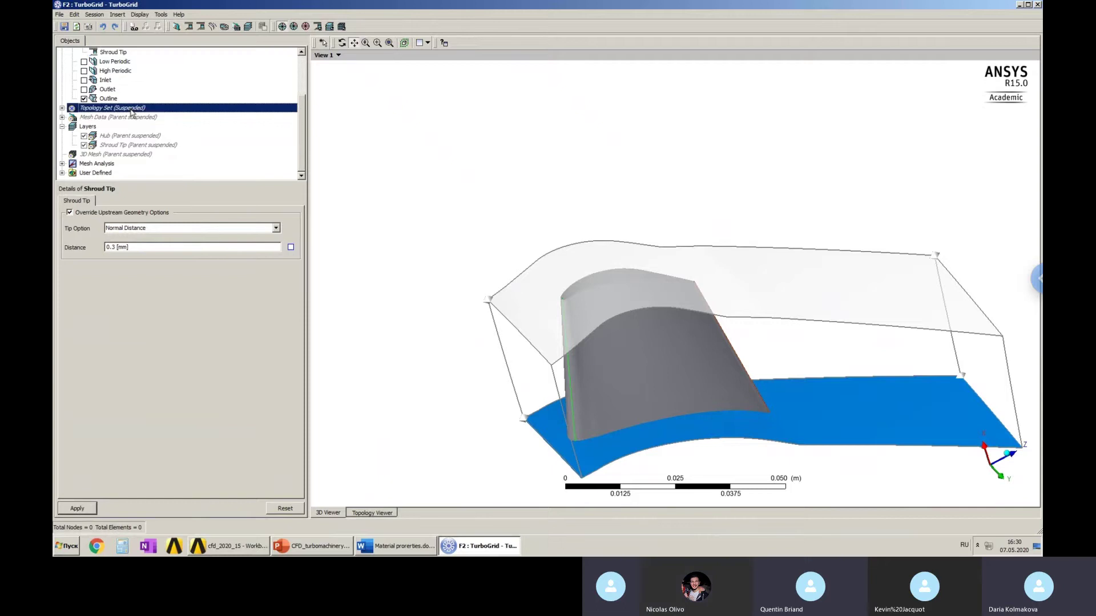
pyautogui.rightClick(131, 111)
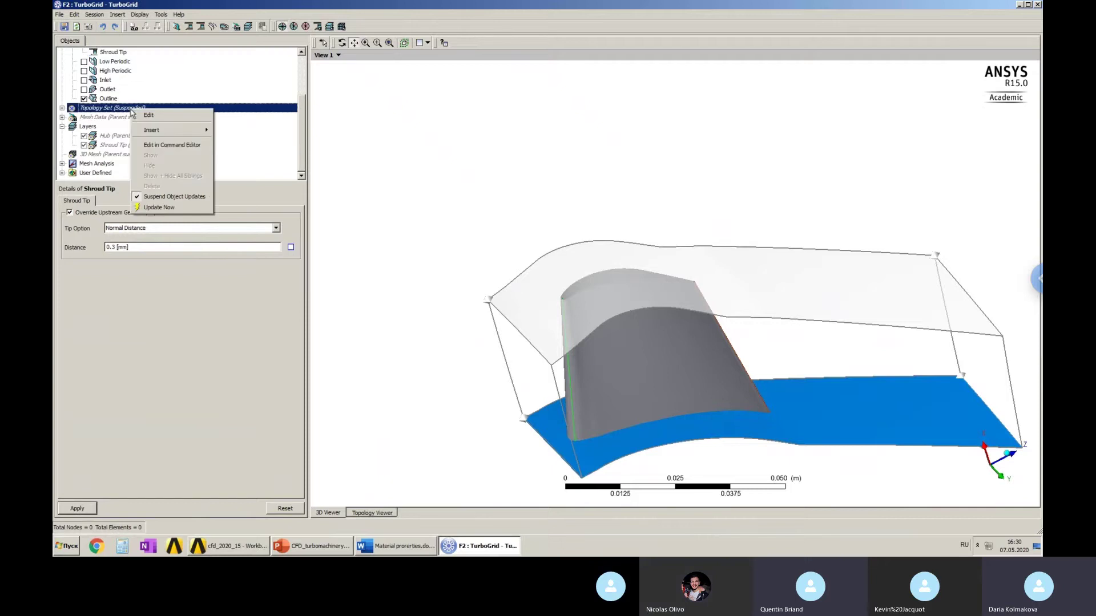
pyautogui.click(144, 197)
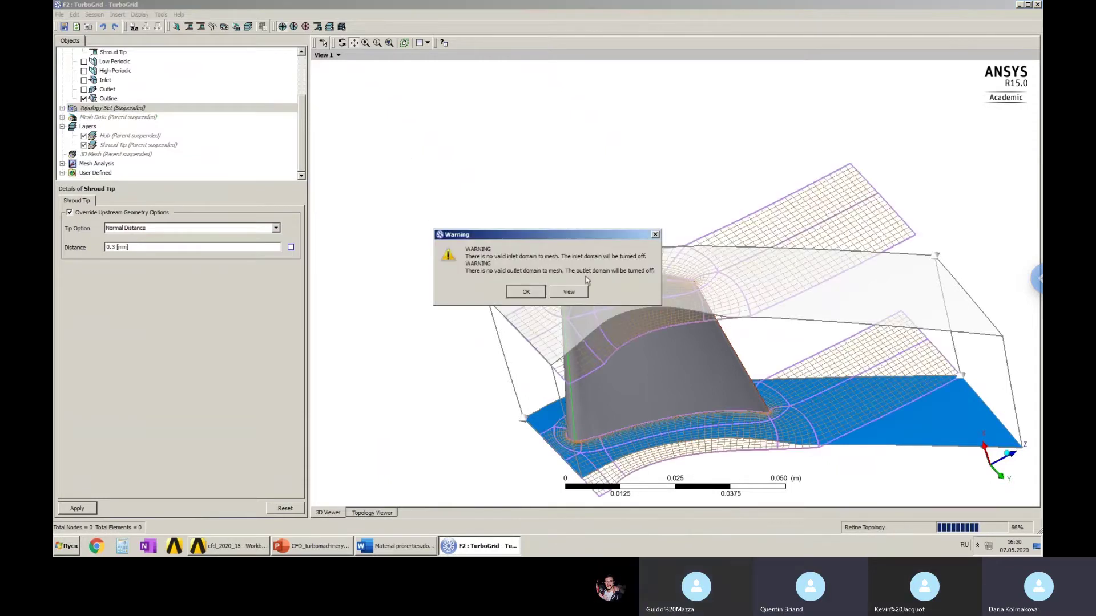
pyautogui.click(525, 292)
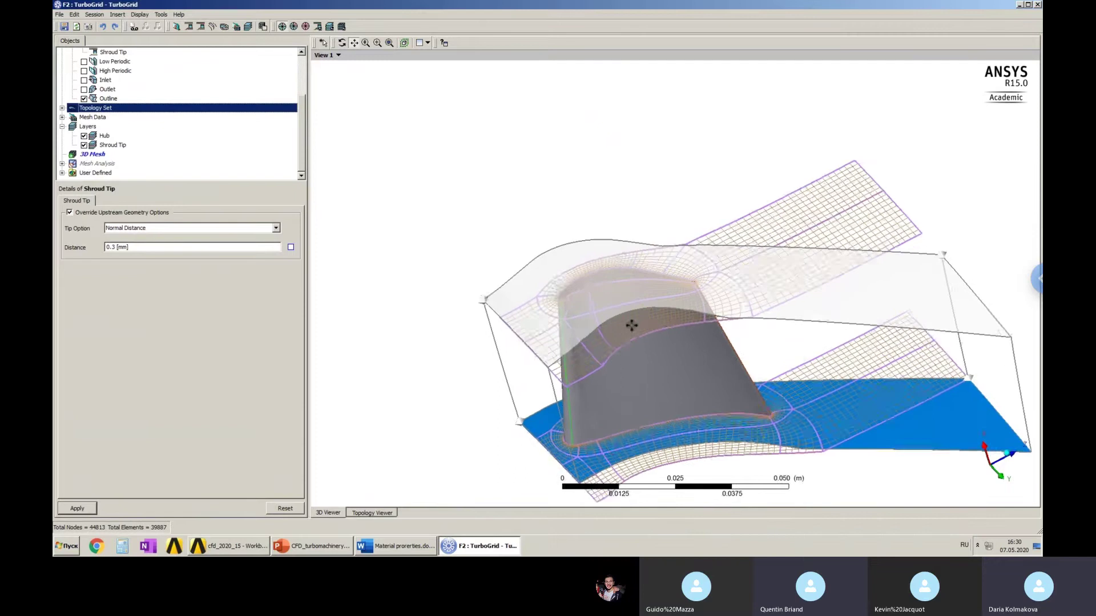
pyautogui.scroll(5, 637, 276)
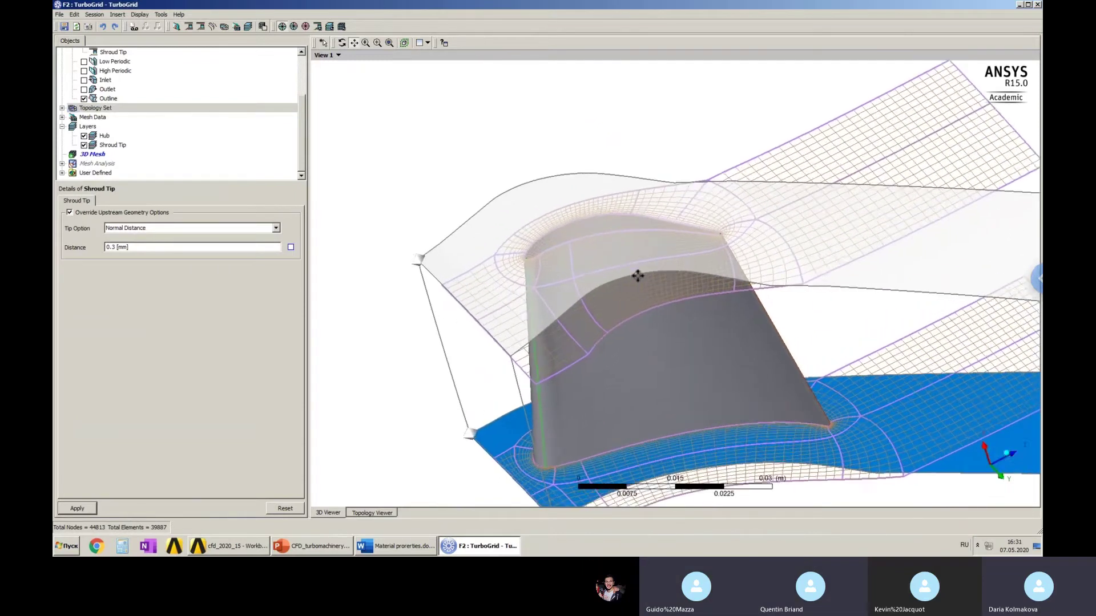
pyautogui.scroll(1, 638, 276)
pyautogui.scroll(-4, 637, 276)
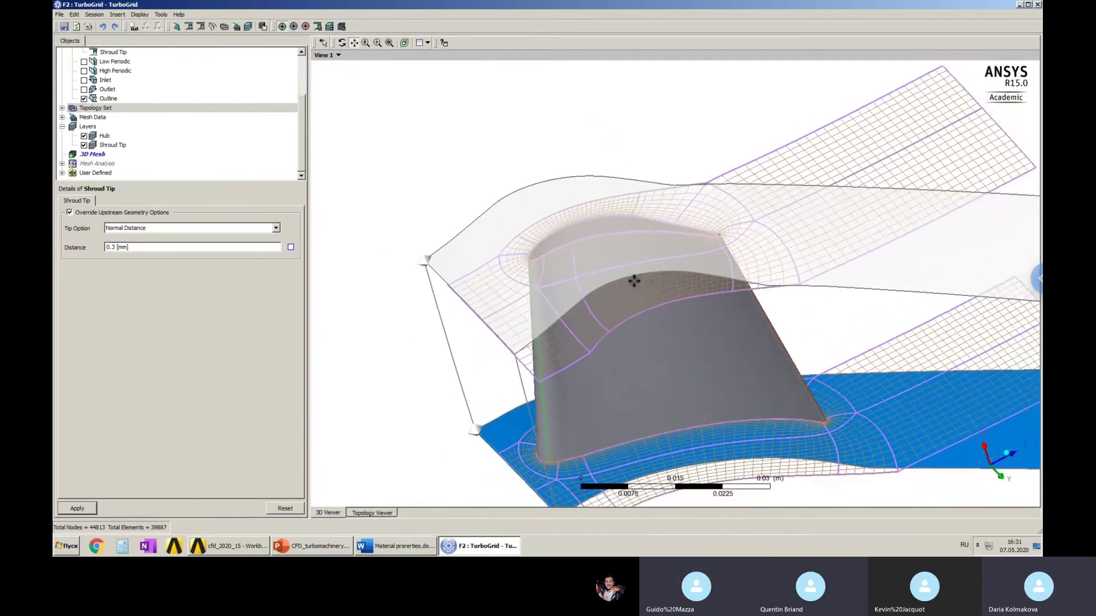
# Set Mesh Data to the Target Passage Mesh Size method with a specified target of 500000 nodes and generate the 3D mesh.
pyautogui.doubleClick(86, 118)
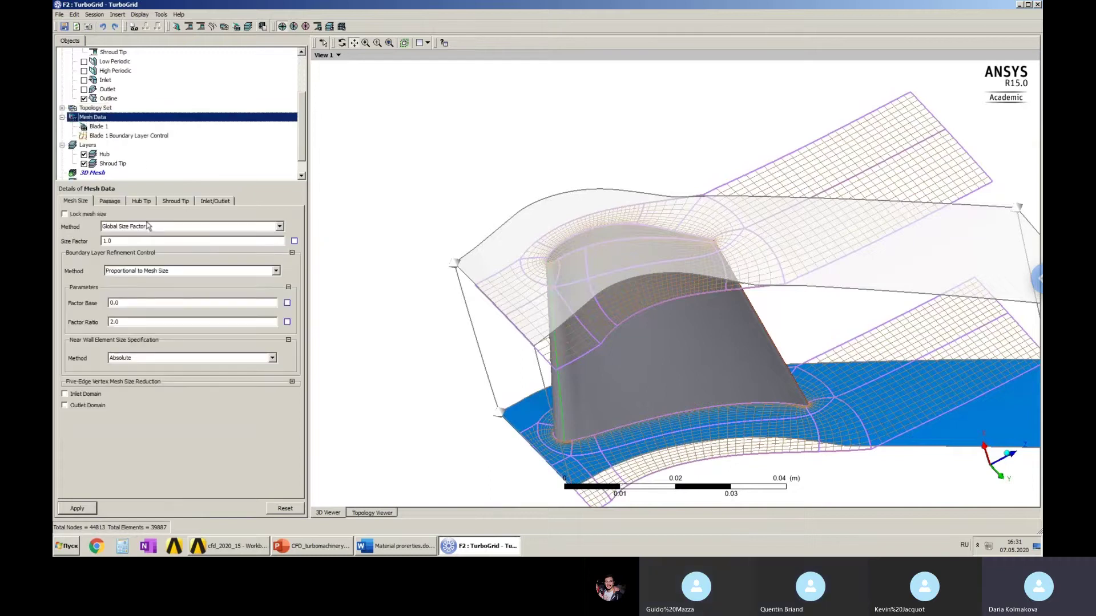
pyautogui.click(147, 226)
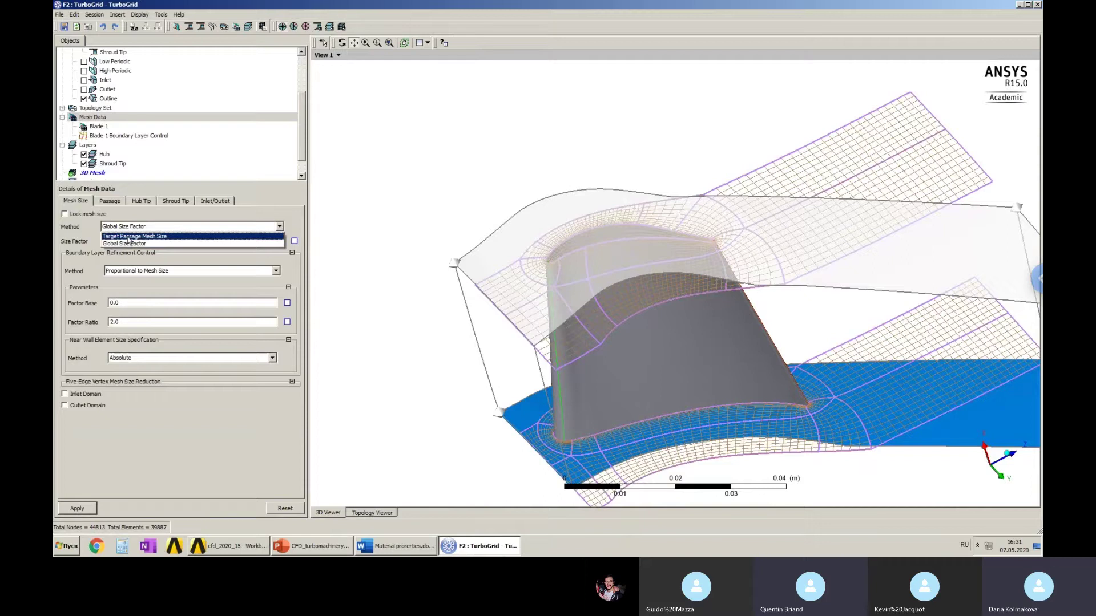
pyautogui.click(130, 236)
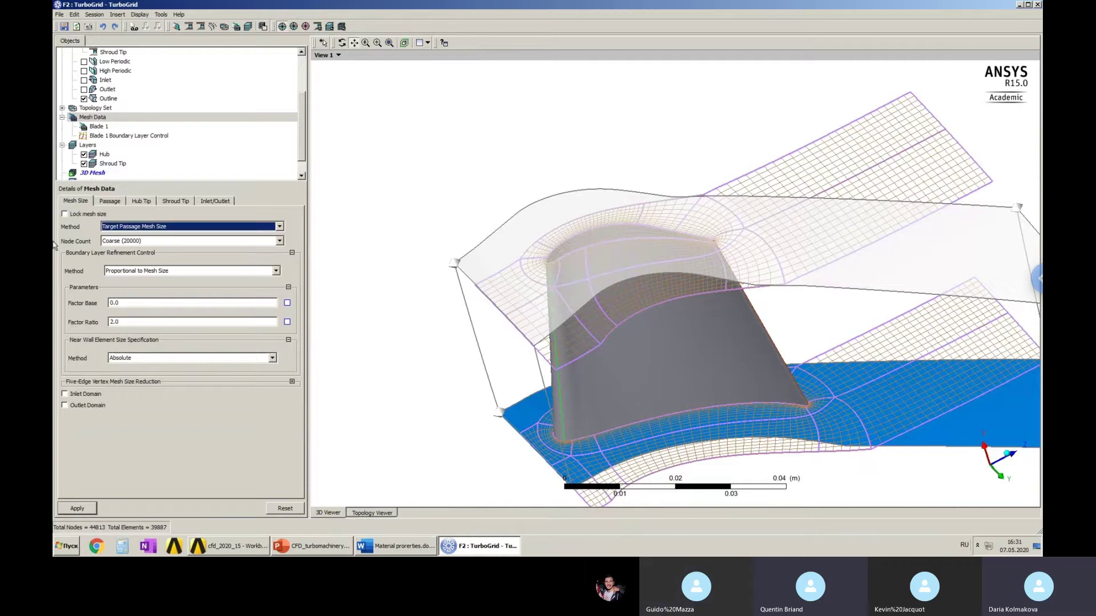
pyautogui.click(141, 241)
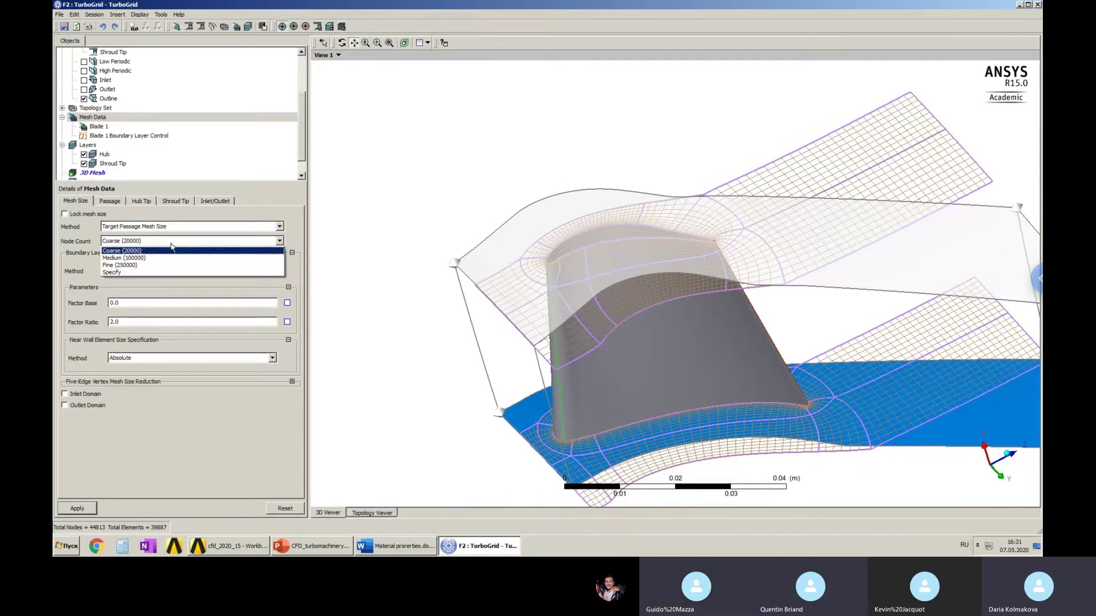
pyautogui.click(140, 272)
pyautogui.click(138, 258)
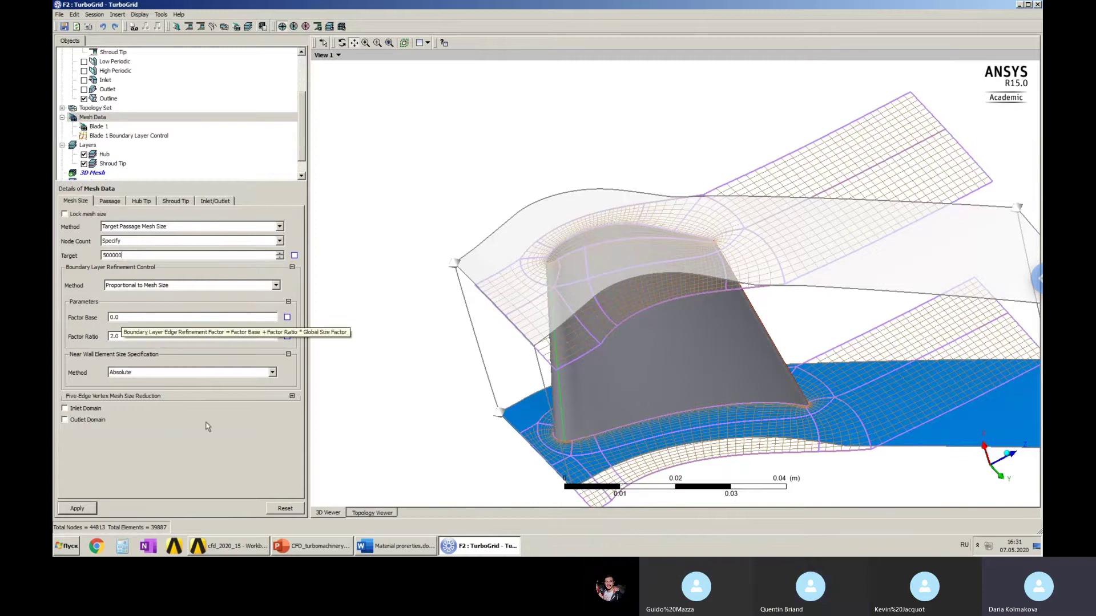
pyautogui.click(84, 509)
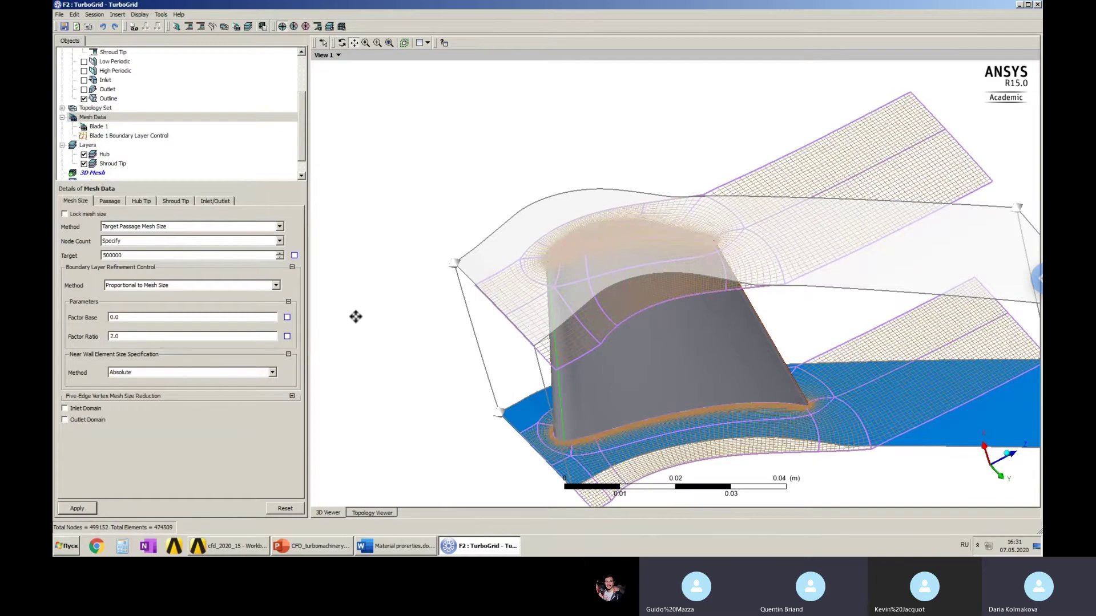
pyautogui.click(263, 27)
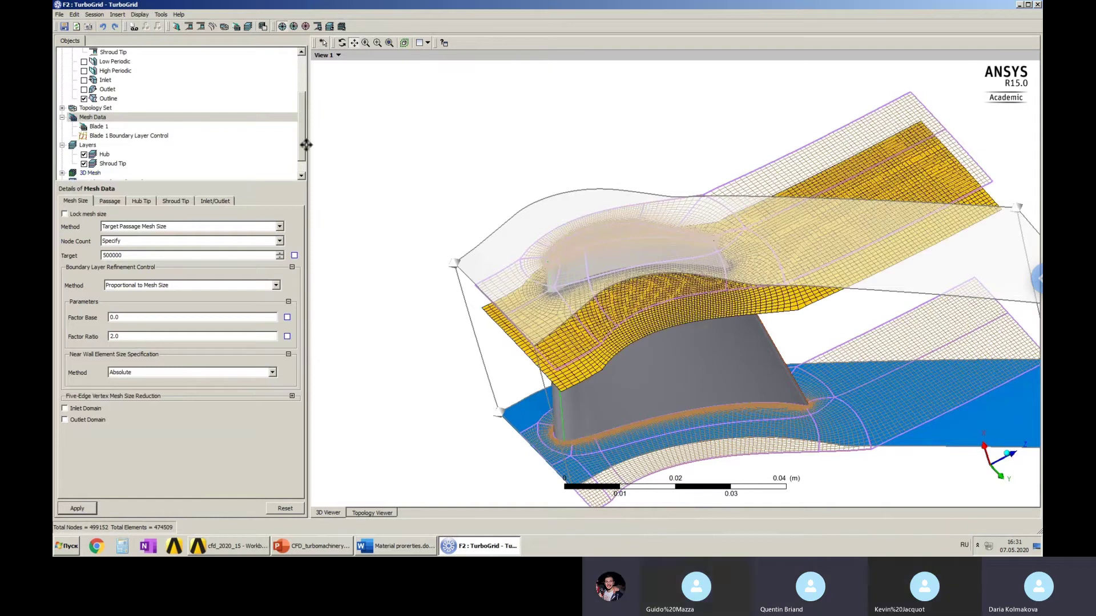
# Open the Mesh Statistics of the Mesh Analysis for all domains to check the quality of the generated mesh.
pyautogui.scroll(-1, 303, 147)
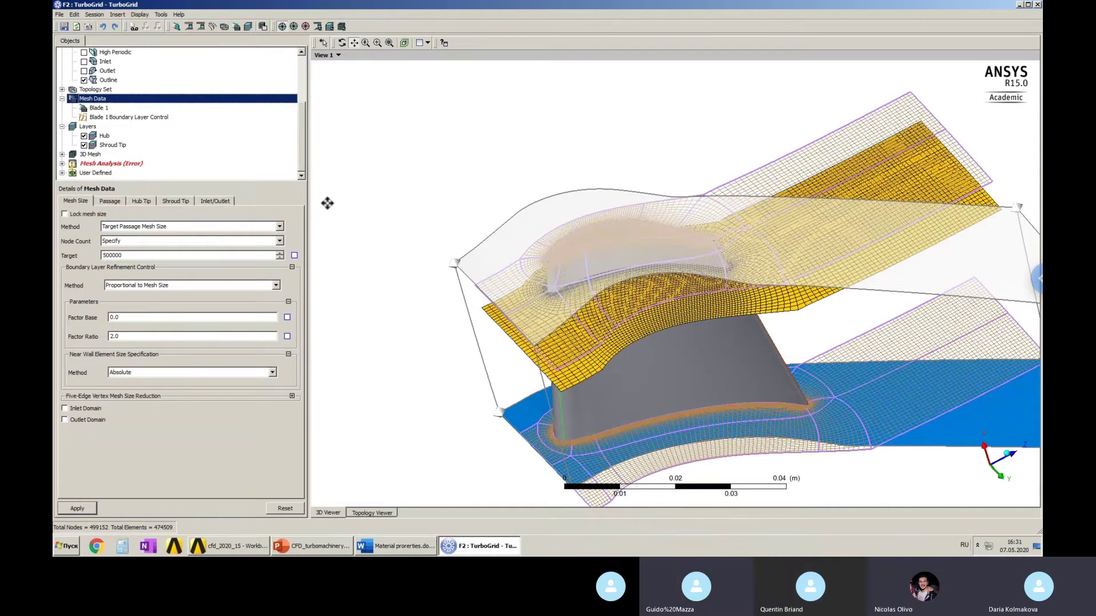
pyautogui.click(113, 165)
pyautogui.doubleClick(113, 164)
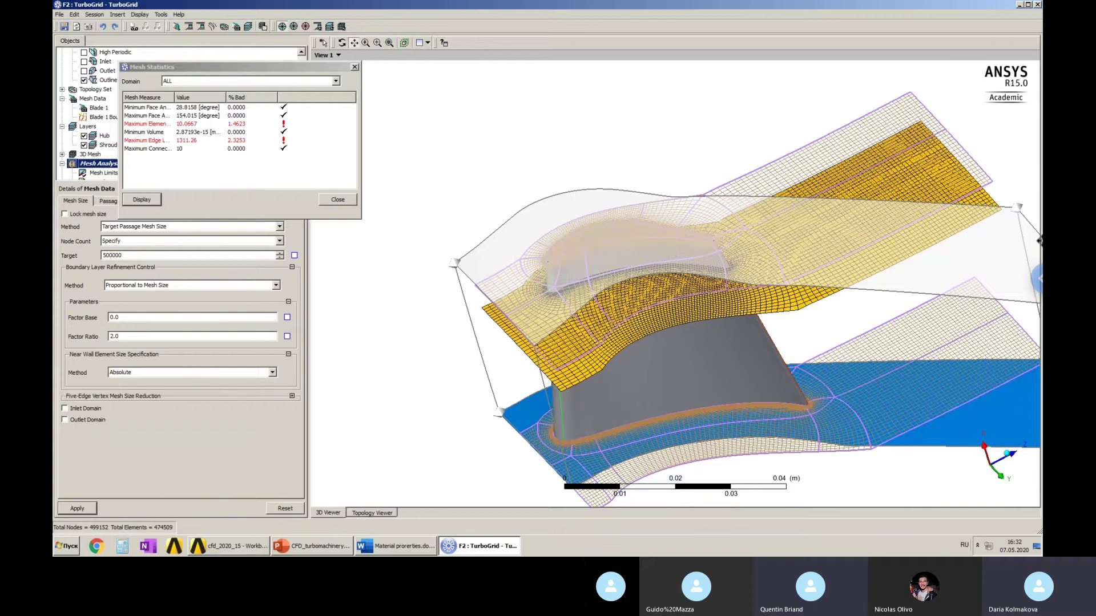
# Take the remote desktop session out of full-screen, switch to Skype and close the enlarged image to get back to the call chat.
pyautogui.click(1038, 277)
pyautogui.click(811, 93)
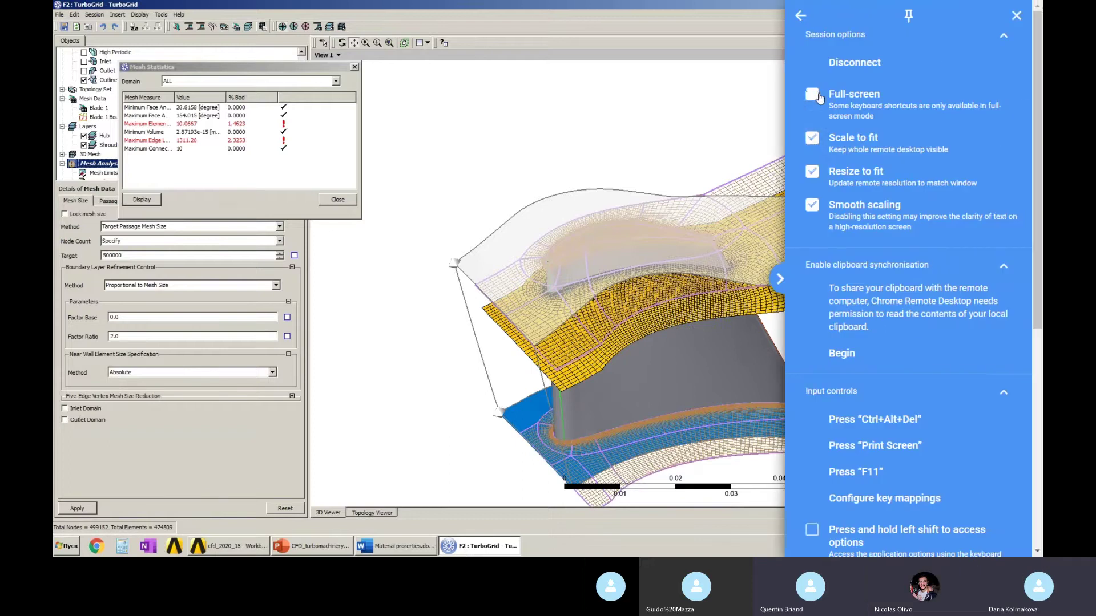
pyautogui.click(779, 293)
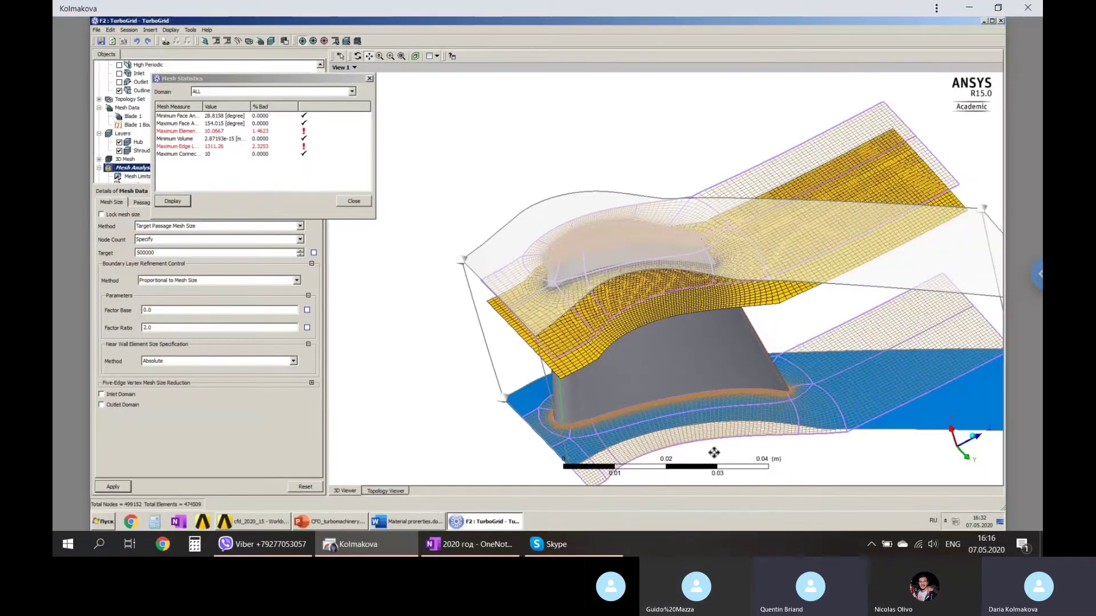
pyautogui.click(576, 547)
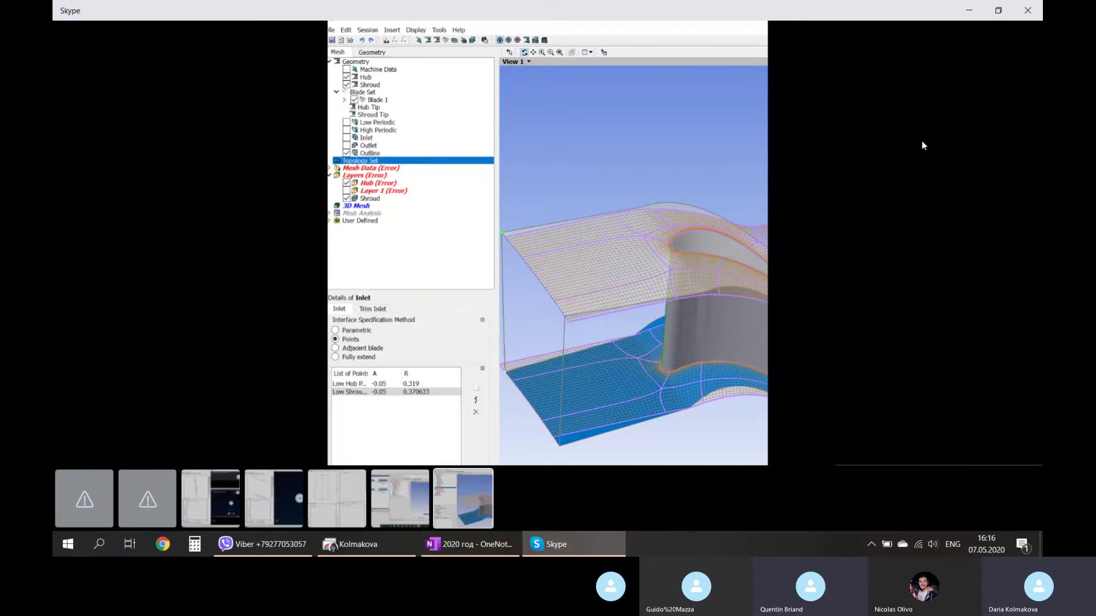
pyautogui.click(893, 140)
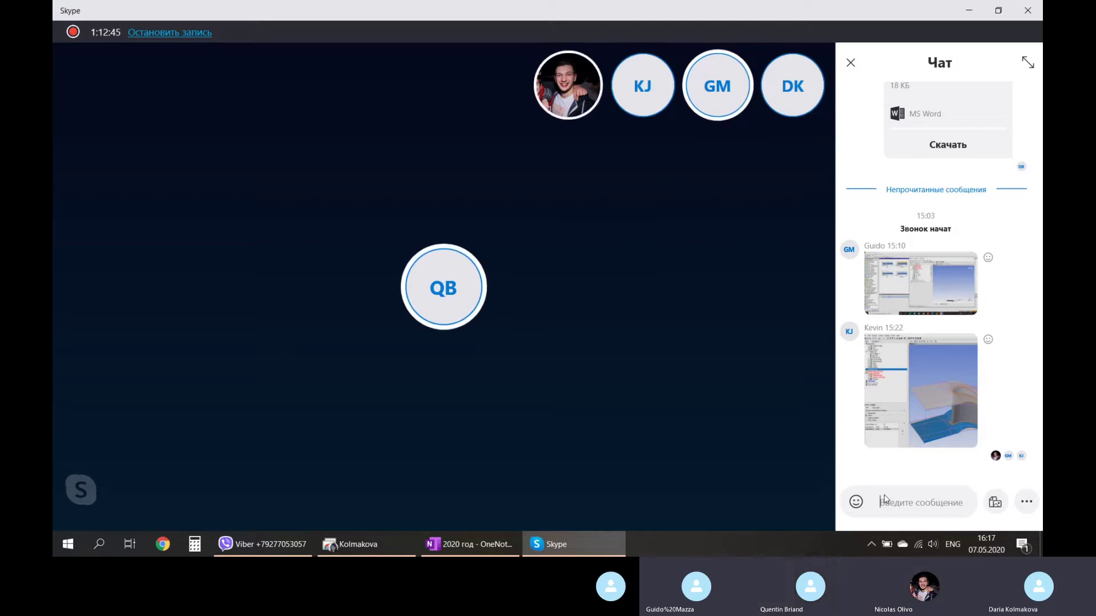
pyautogui.click(911, 505)
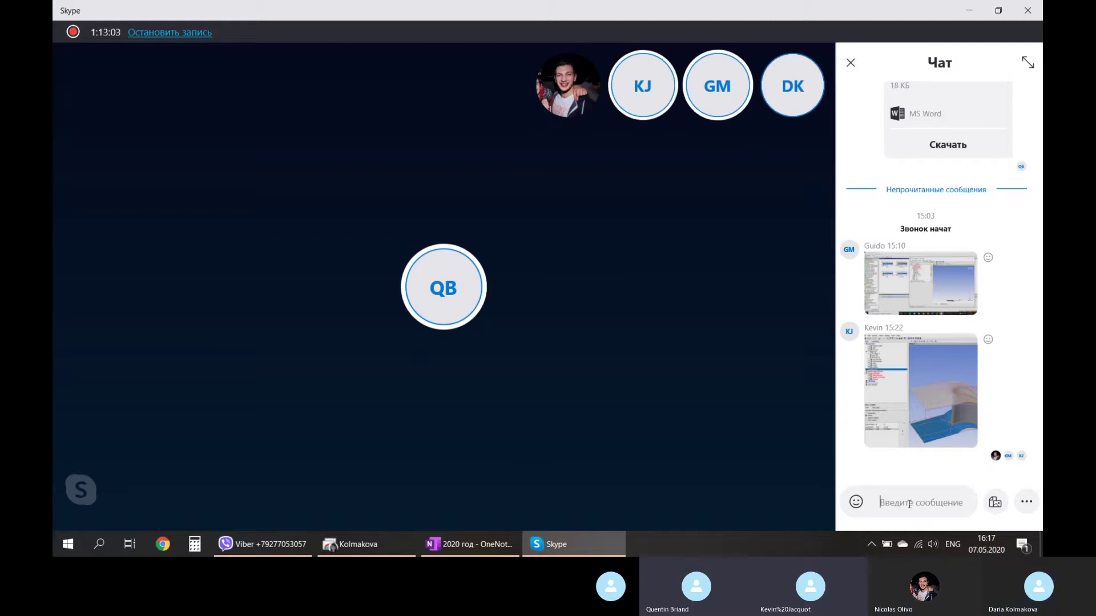
pyautogui.moveTo(647, 379)
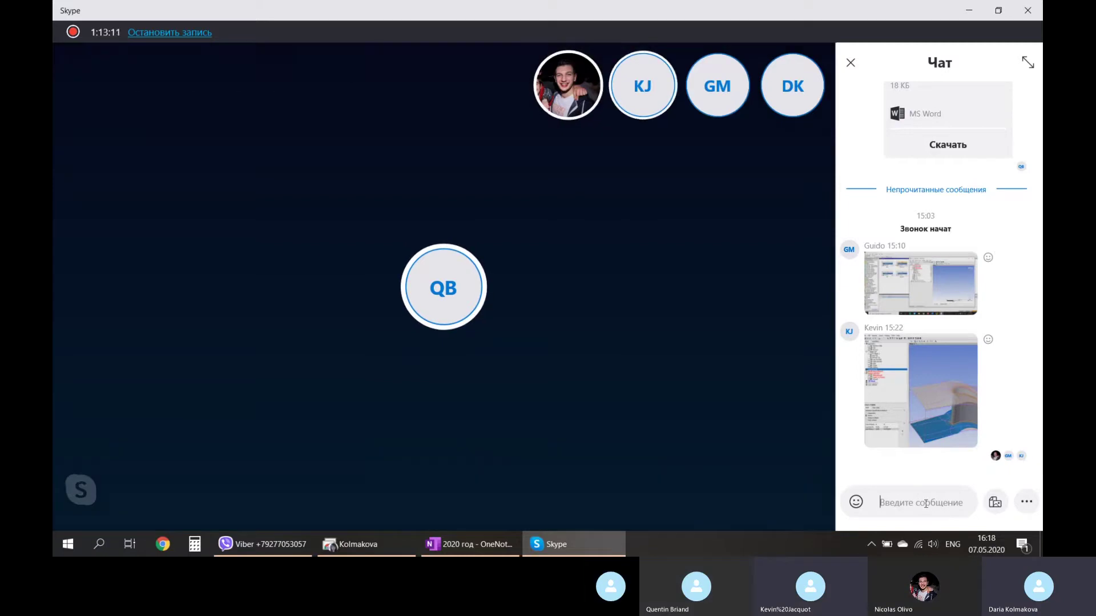
# Switch back to the remote TurboGrid session and widen the Mesh Measure column in Mesh Statistics to read the full measure names.
pyautogui.click(363, 545)
pyautogui.click(188, 130)
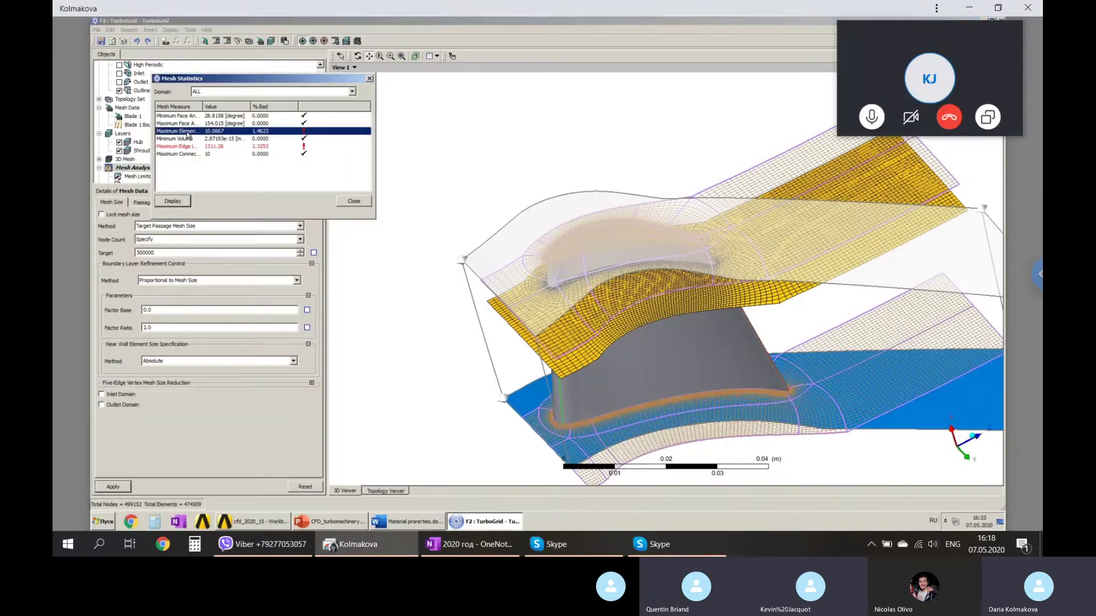
pyautogui.click(203, 147)
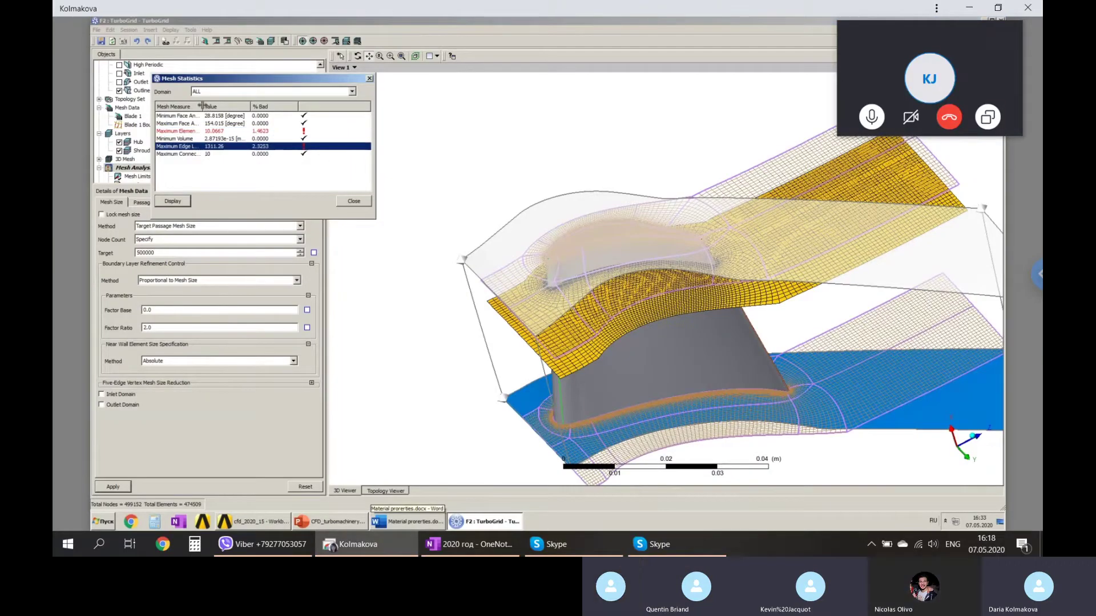
pyautogui.moveTo(203, 106); pyautogui.dragTo(261, 101)
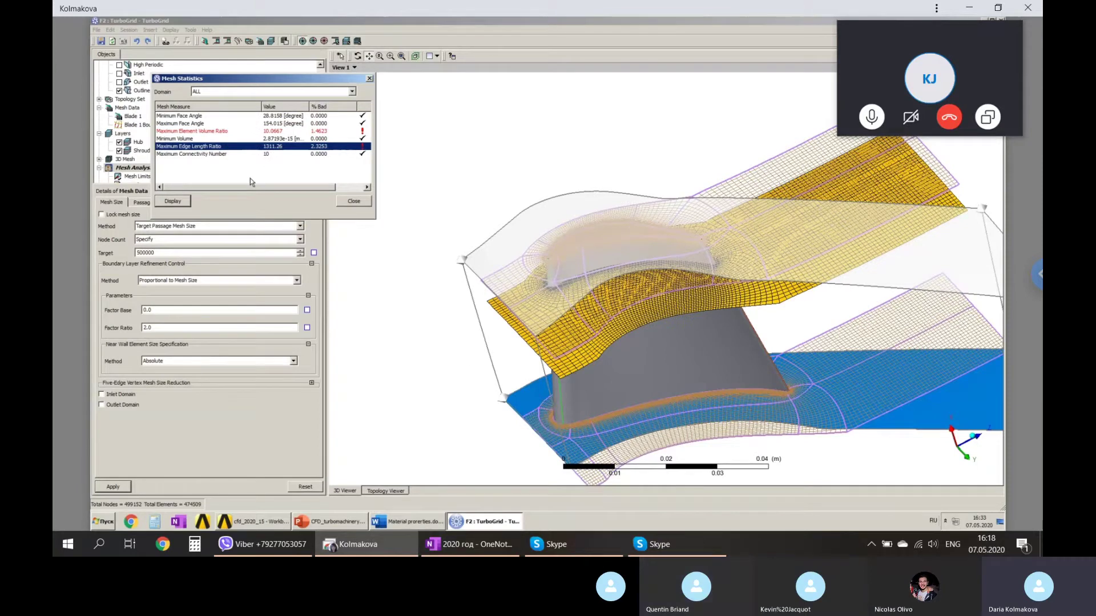
pyautogui.click(640, 543)
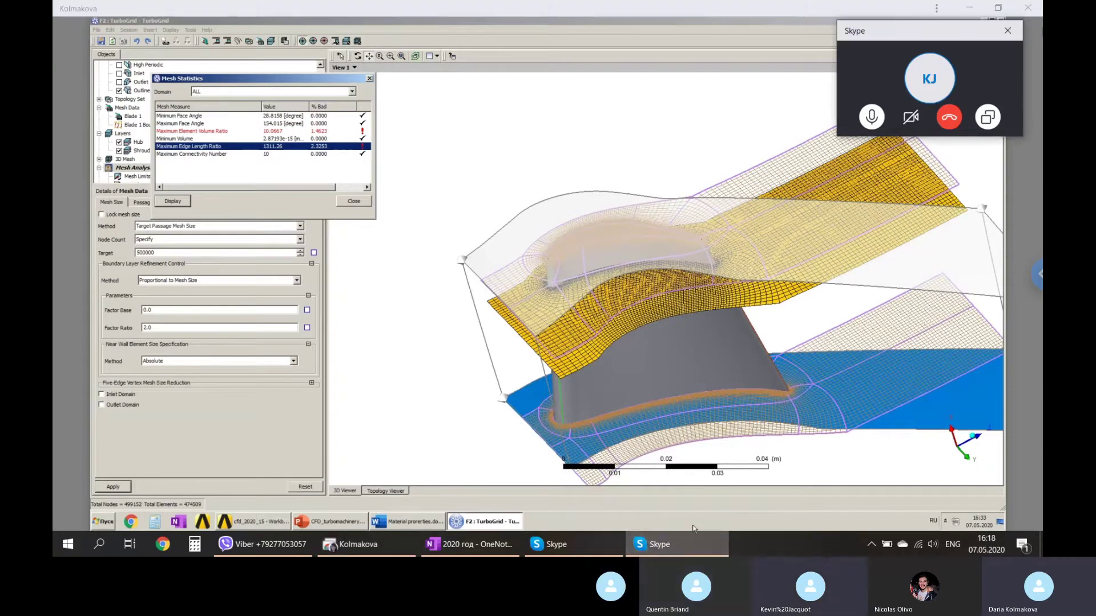
pyautogui.click(582, 544)
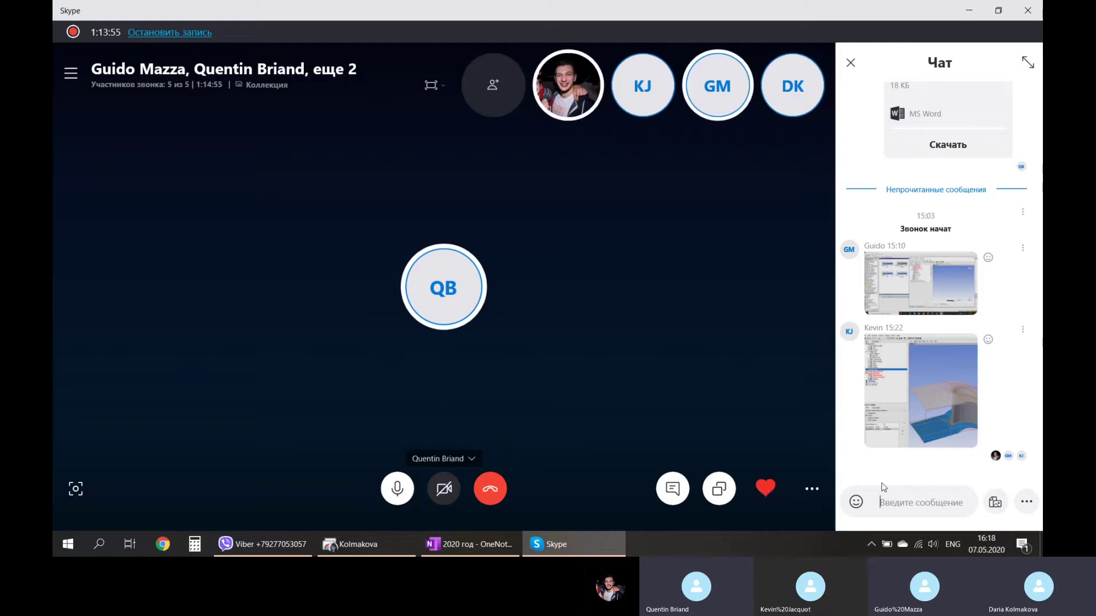
pyautogui.click(366, 548)
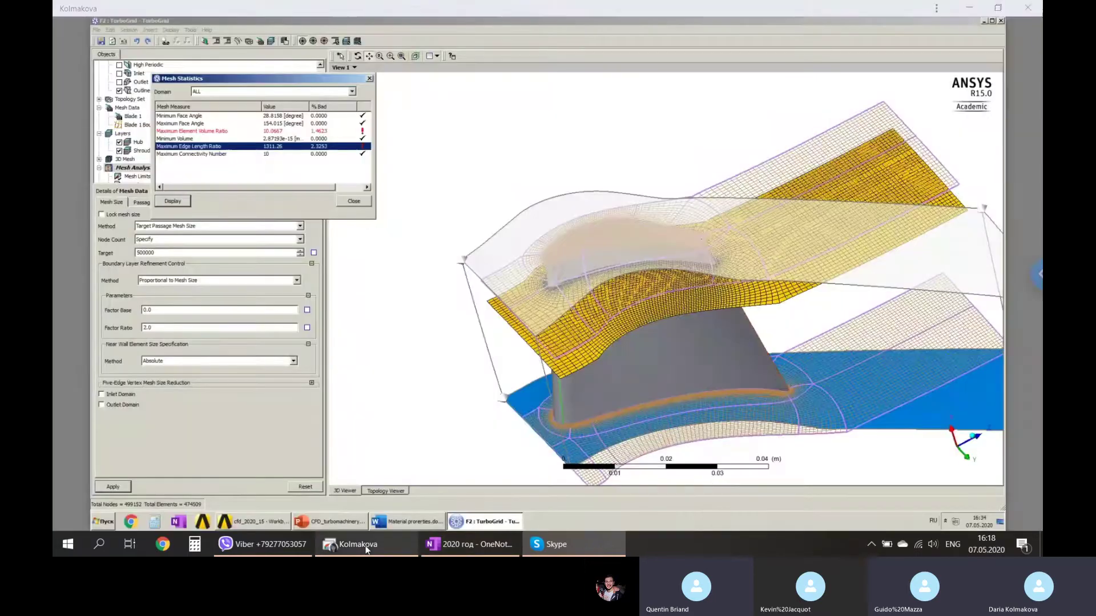
pyautogui.click(675, 547)
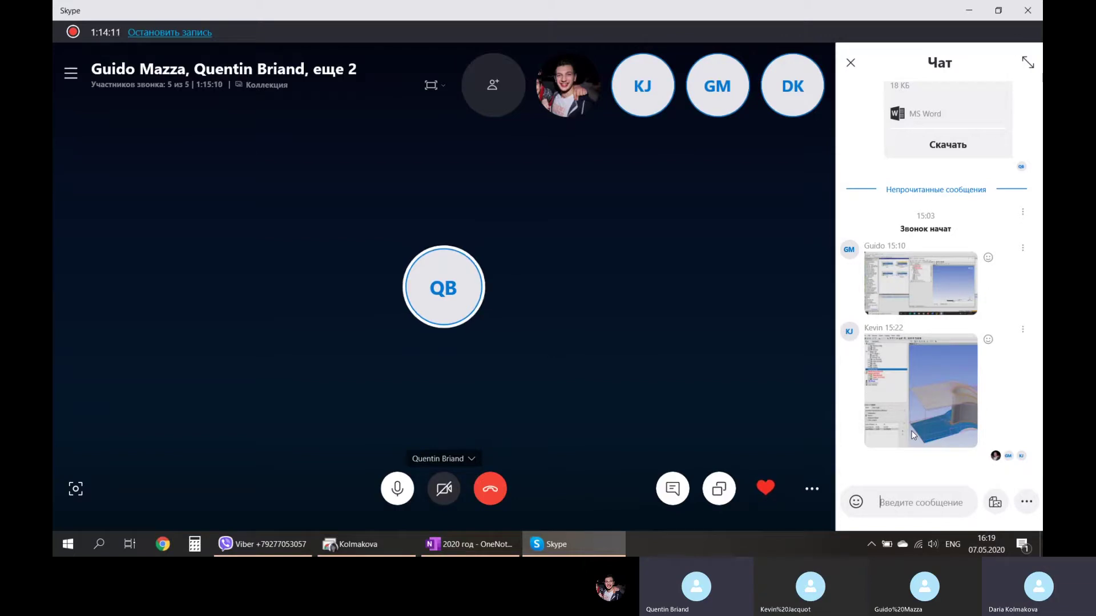
pyautogui.click(468, 544)
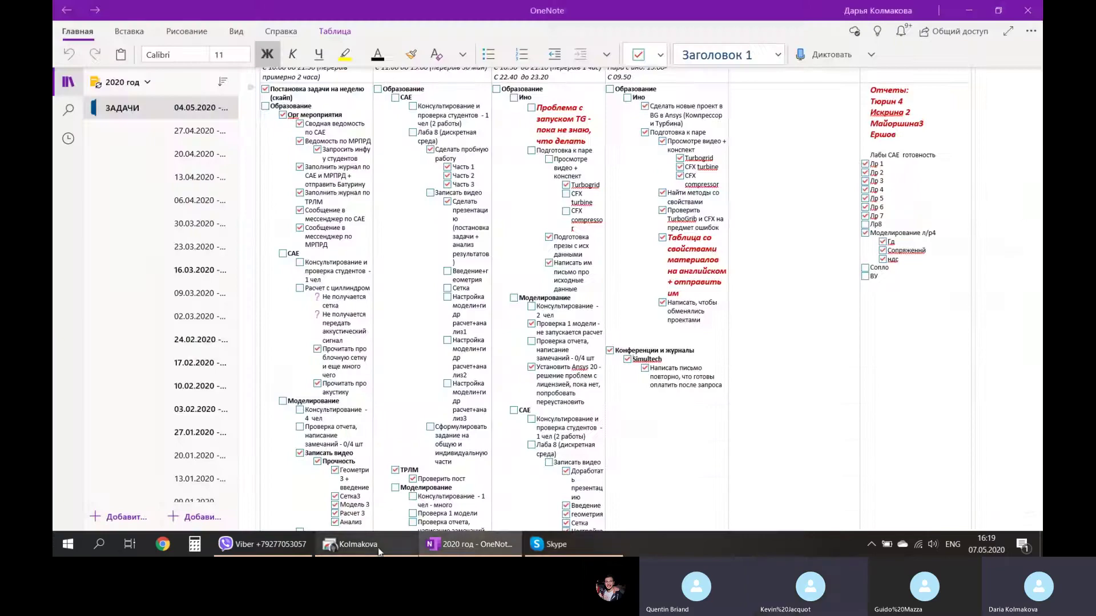
pyautogui.click(377, 544)
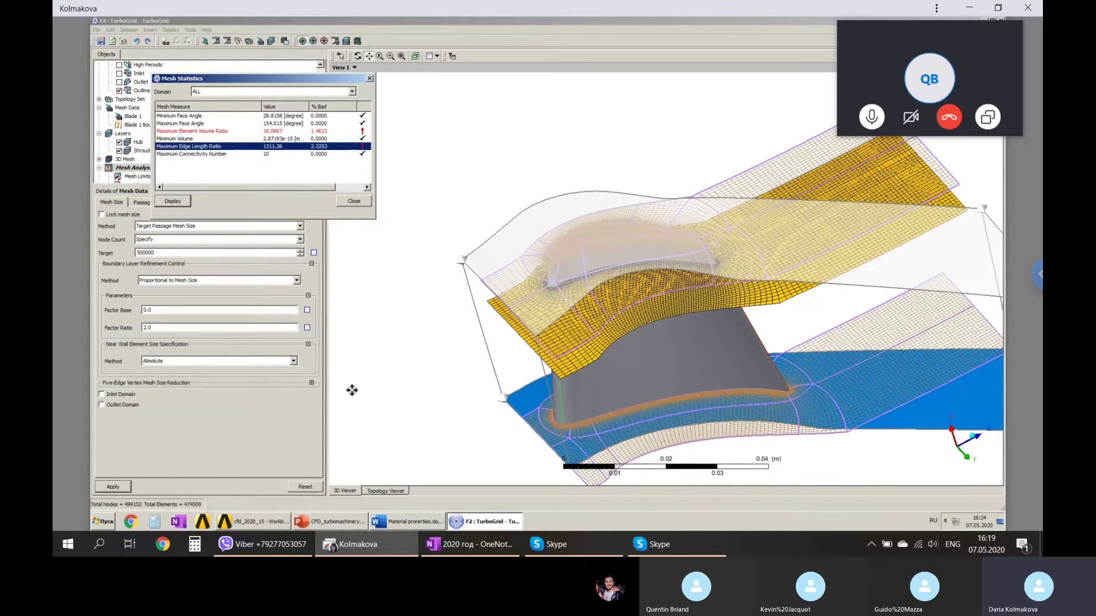
pyautogui.moveTo(679, 544)
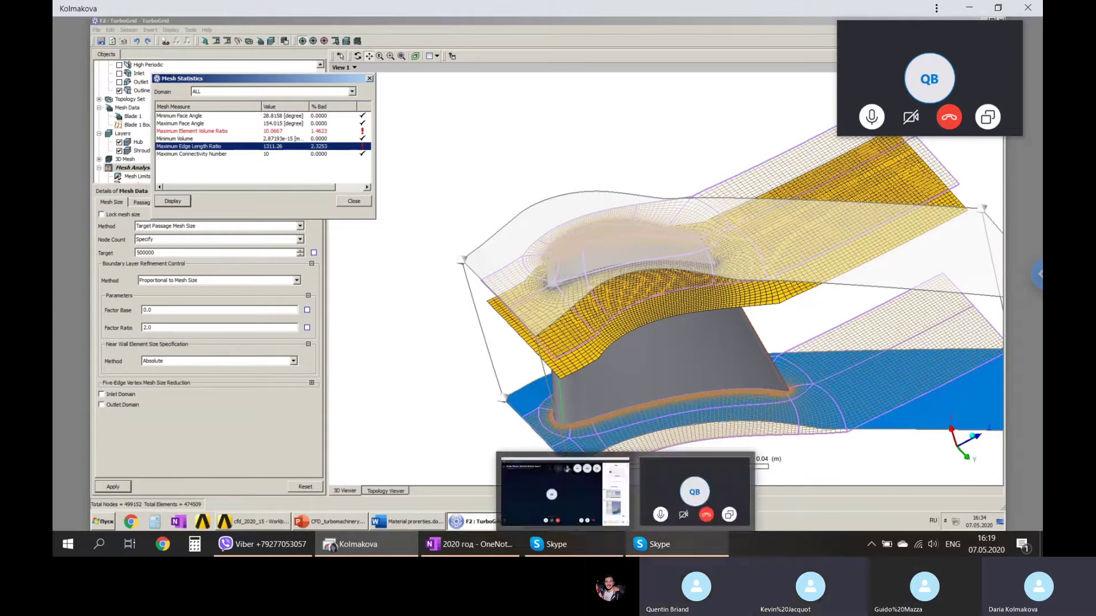
pyautogui.click(594, 548)
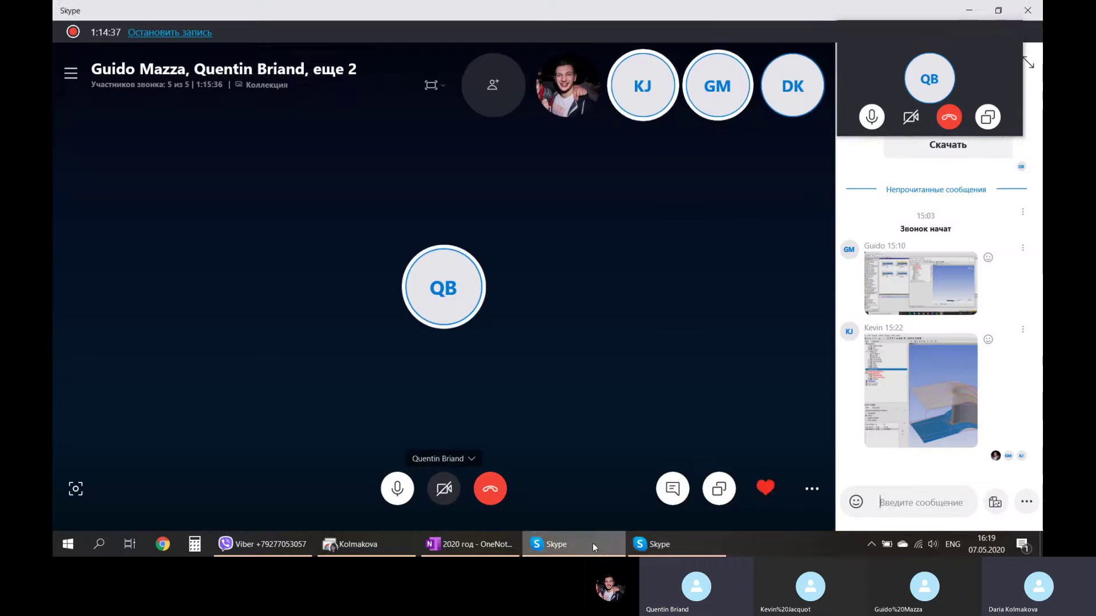
pyautogui.click(384, 545)
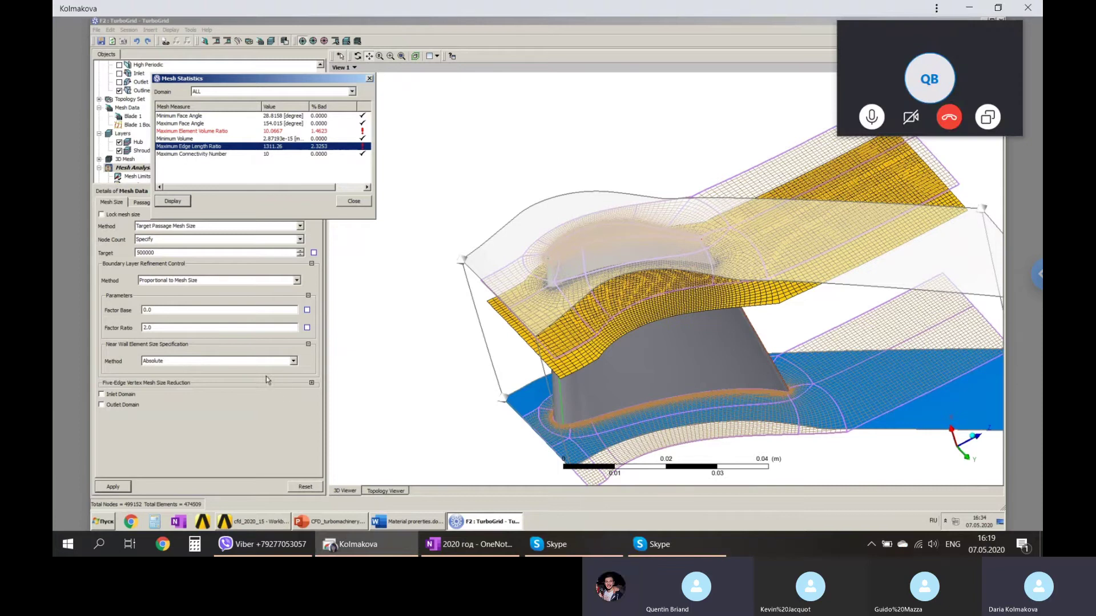
pyautogui.click(671, 544)
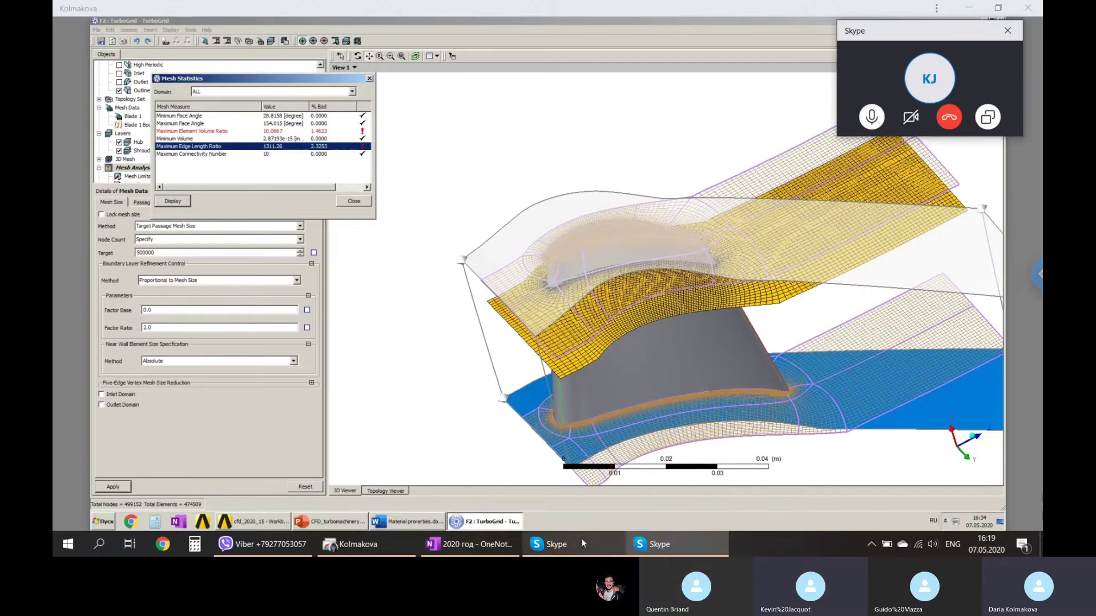
# Place the Mesh Statistics clear of the Mesh Data details and view the newest mesh statistics screenshot shared in the Skype chat.
pyautogui.click(383, 486)
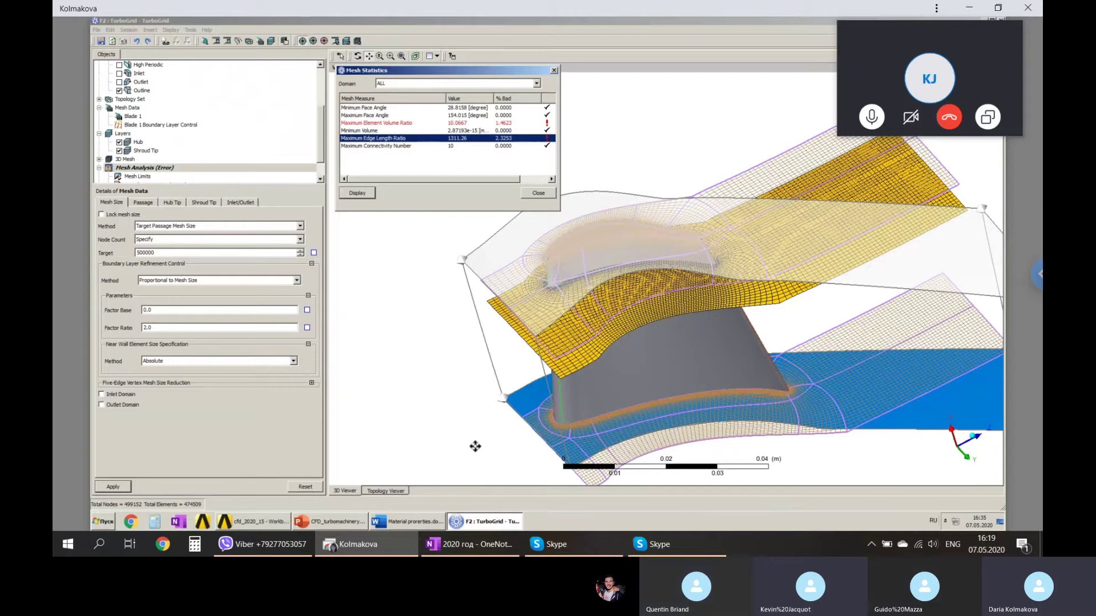
pyautogui.click(654, 545)
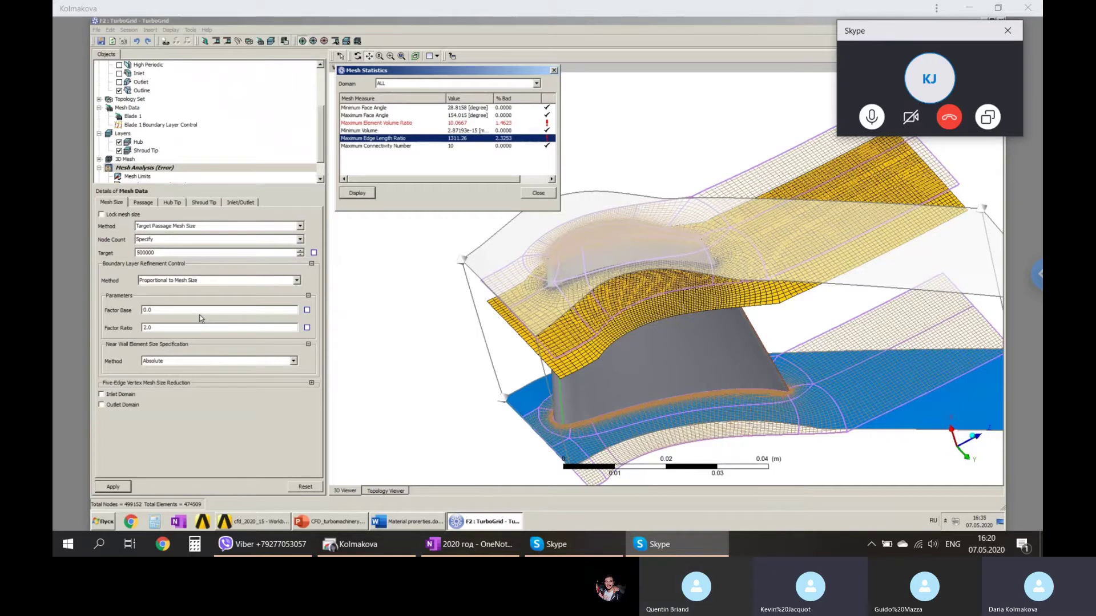
pyautogui.click(650, 550)
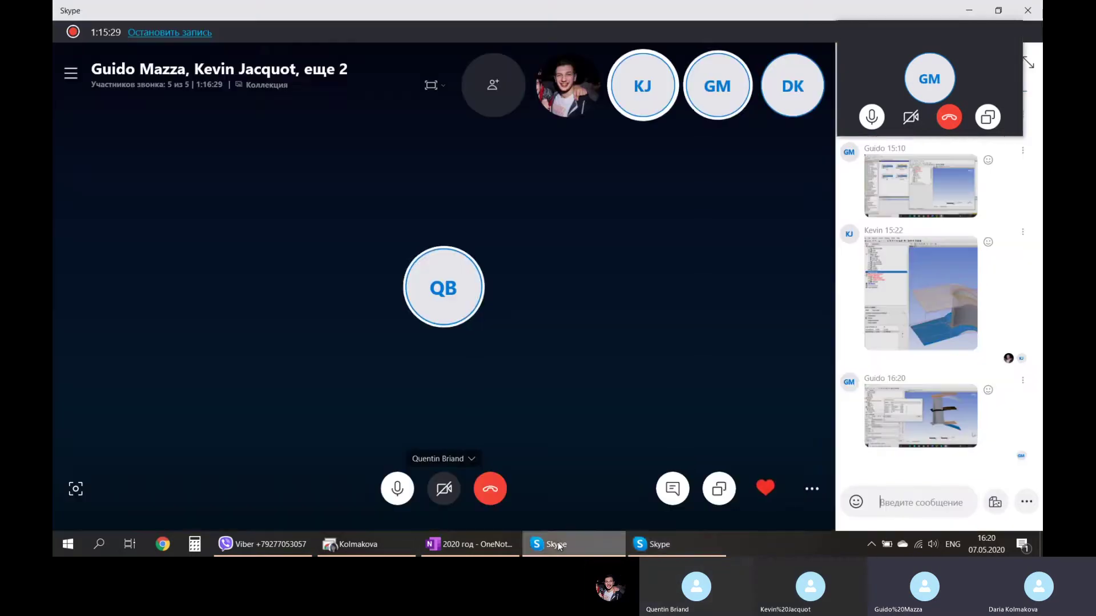
pyautogui.click(919, 418)
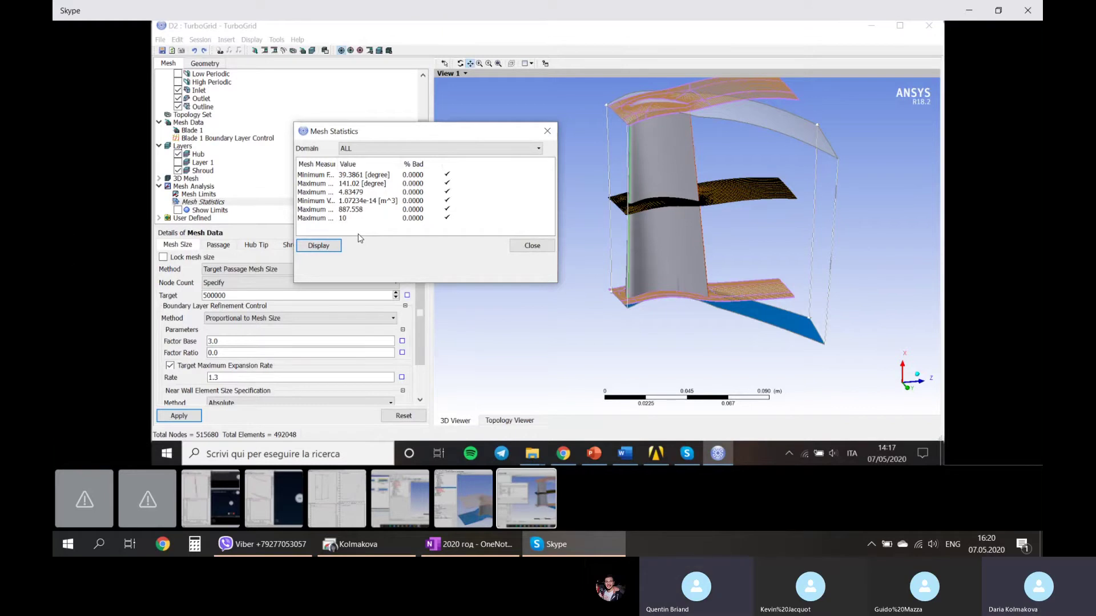
# Return to the remote TurboGrid session, examine the Minimum and Maximum Face Angle measures and view the meshed blade from the side.
pyautogui.click(603, 549)
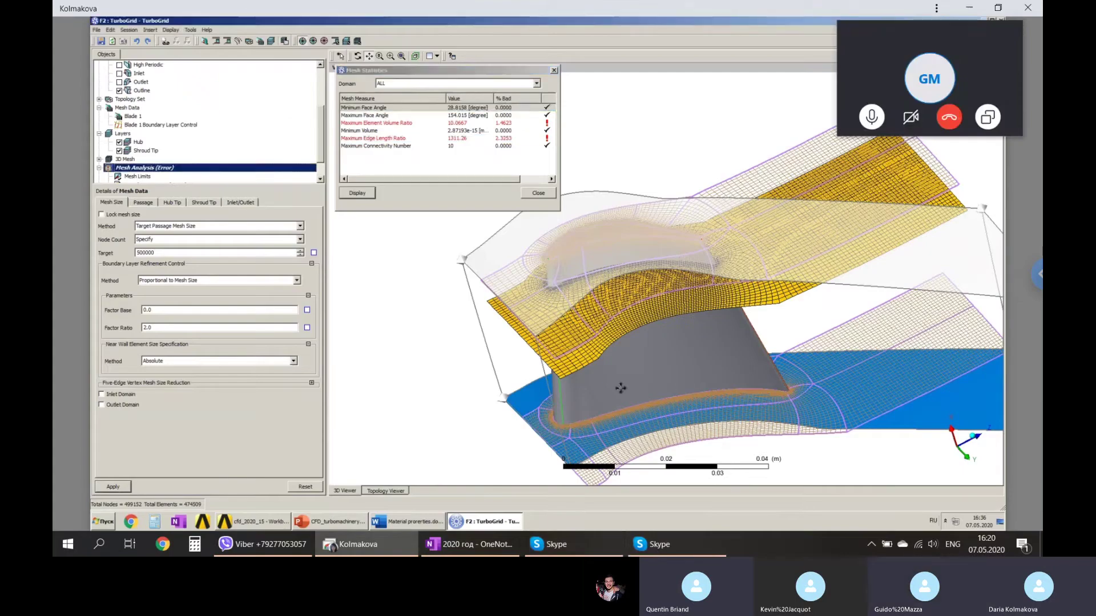
pyautogui.click(382, 72)
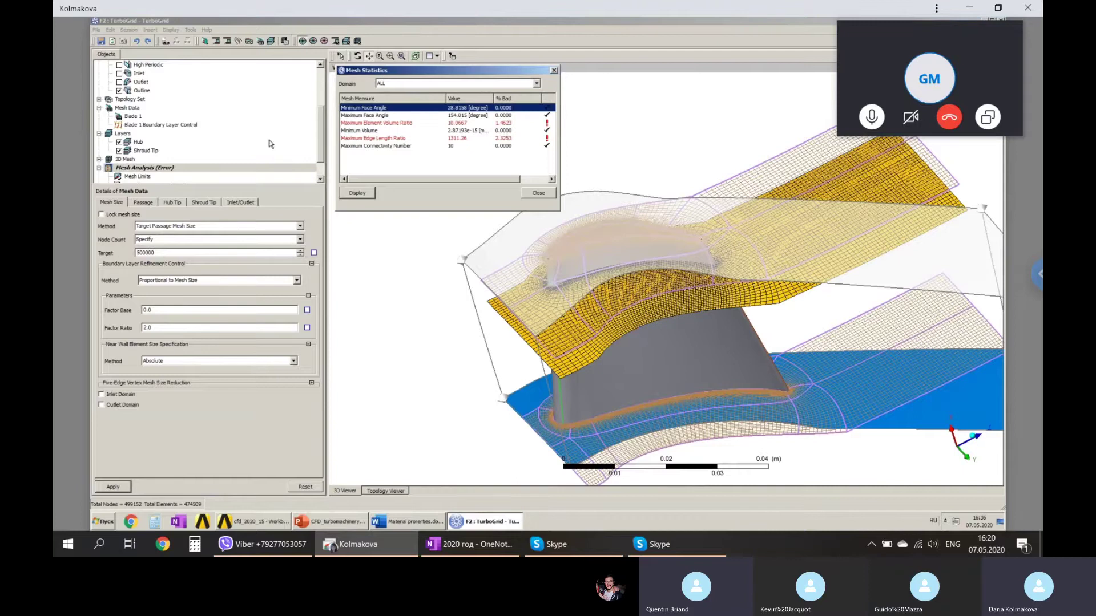
pyautogui.click(358, 116)
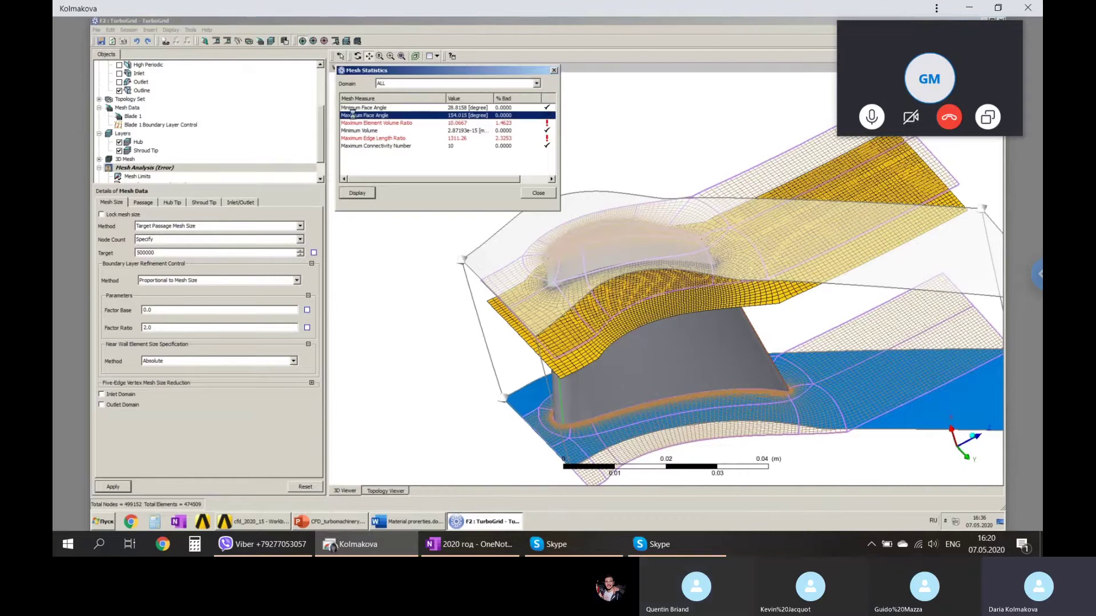
pyautogui.click(711, 283)
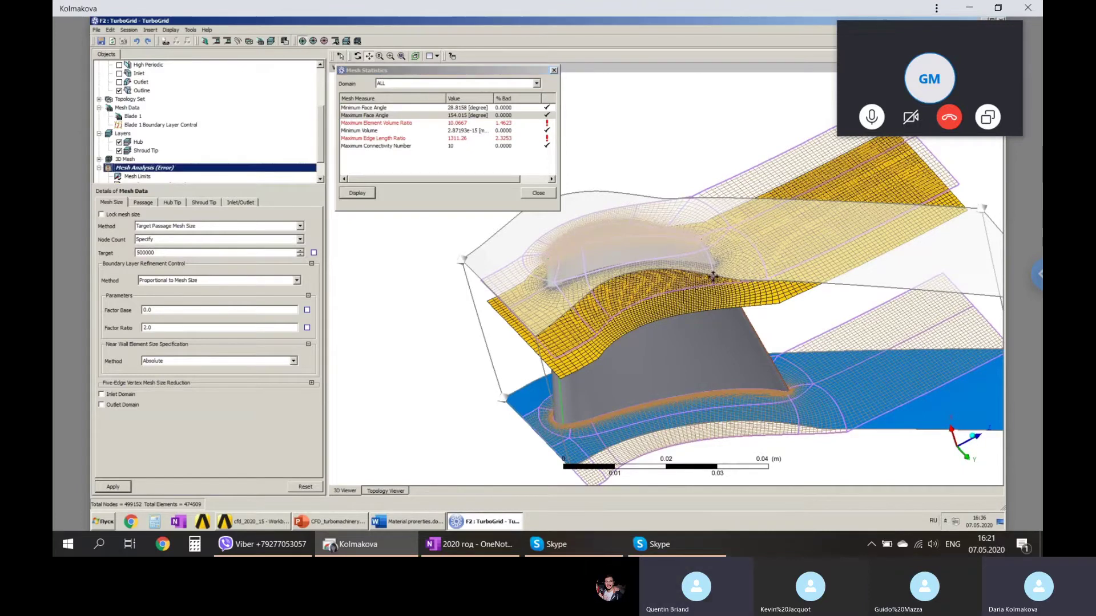
pyautogui.moveTo(716, 244); pyautogui.dragTo(849, 353)
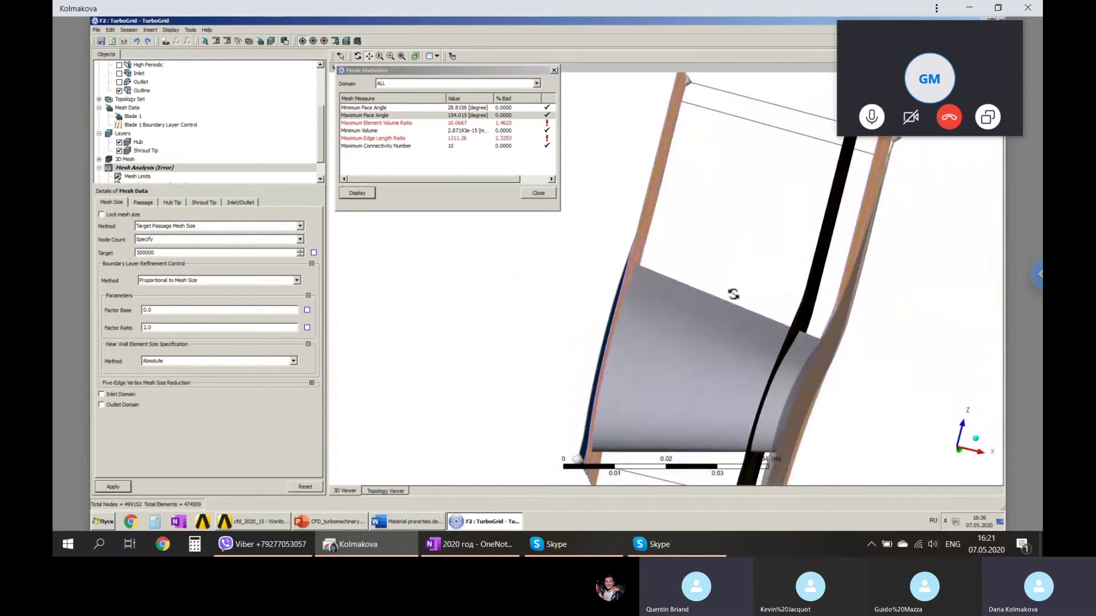
# Display on the model the elements that violate the Maximum Edge Length Ratio and the Maximum Element Volume Ratio.
pyautogui.click(383, 108)
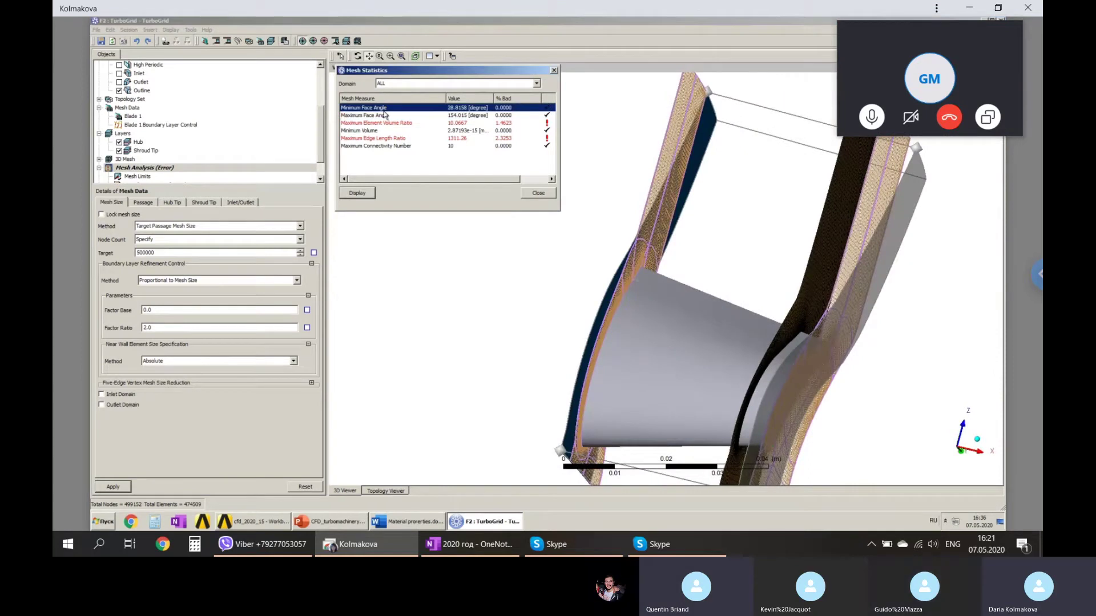
pyautogui.click(380, 139)
pyautogui.doubleClick(380, 142)
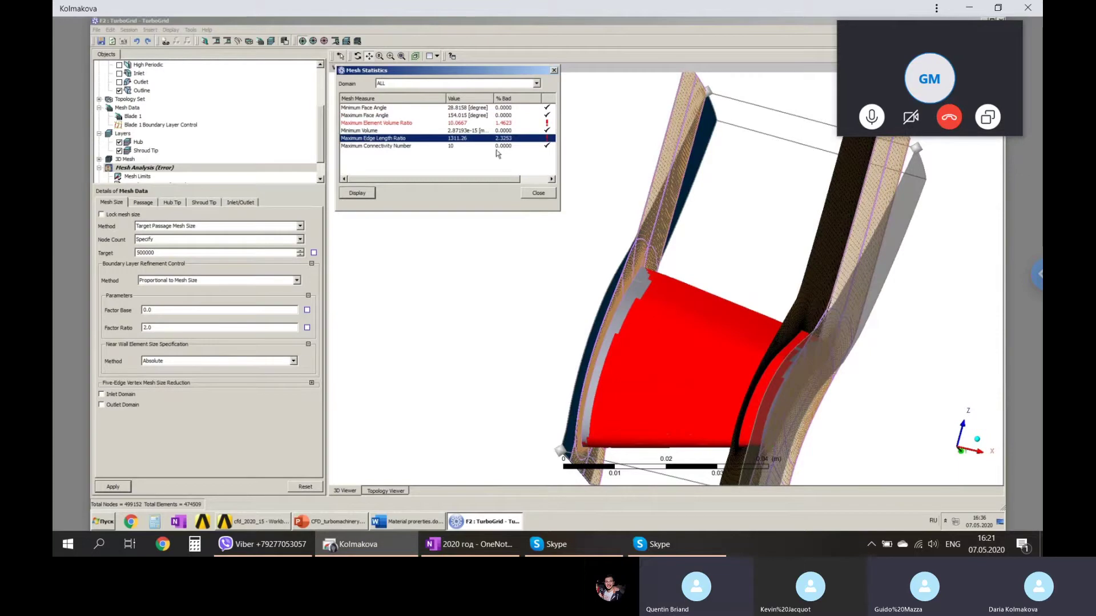
pyautogui.doubleClick(396, 124)
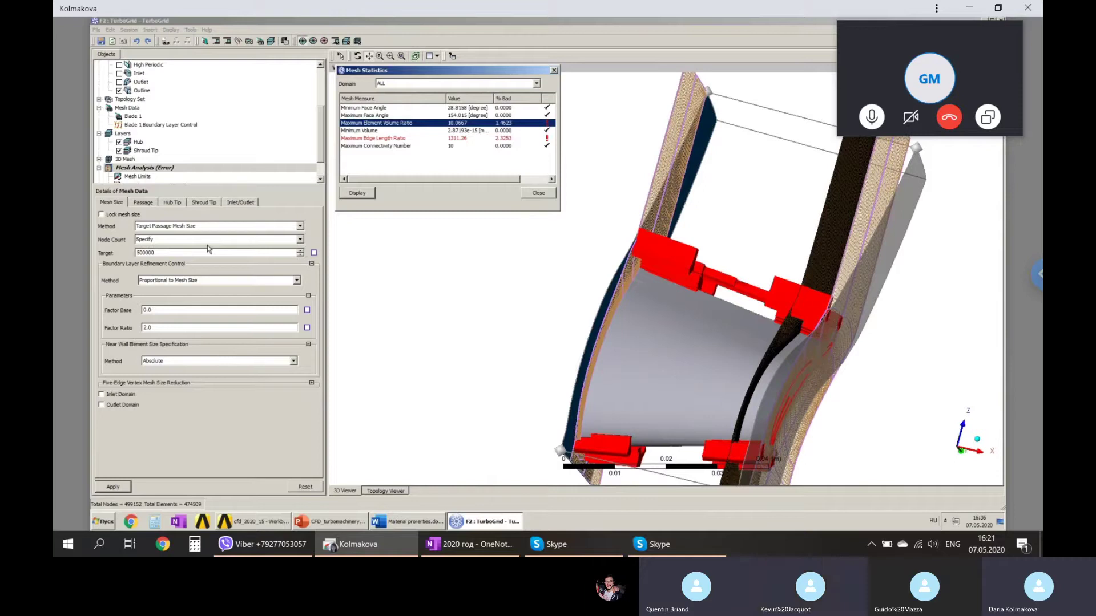
# Check the passage's target node count in Mesh Data and the Maximum Connectivity Number measure, and close the Mesh Statistics.
pyautogui.click(136, 253)
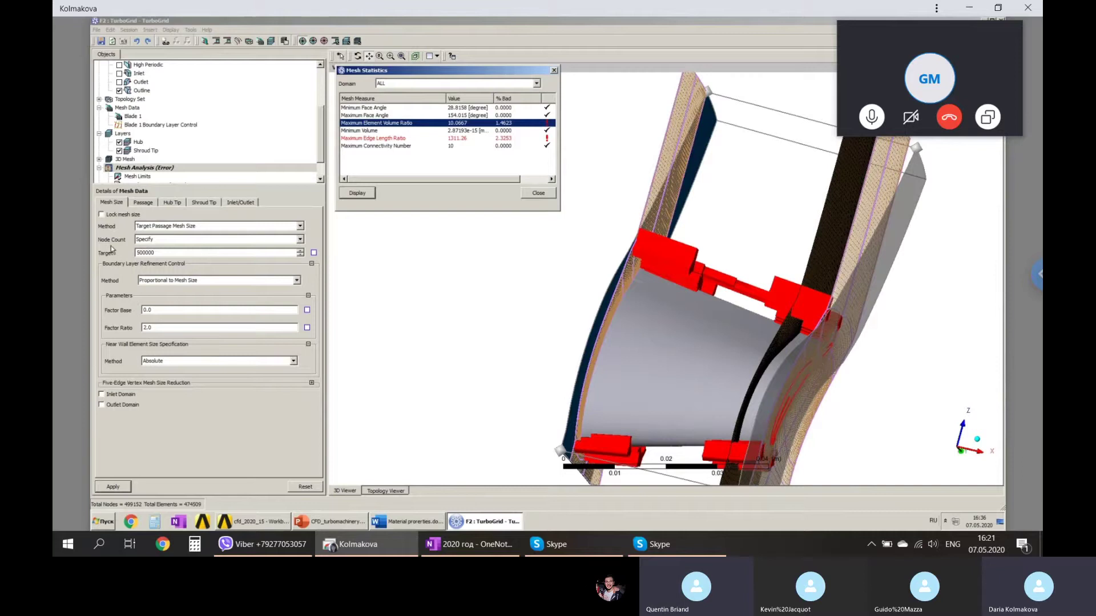
pyautogui.click(154, 253)
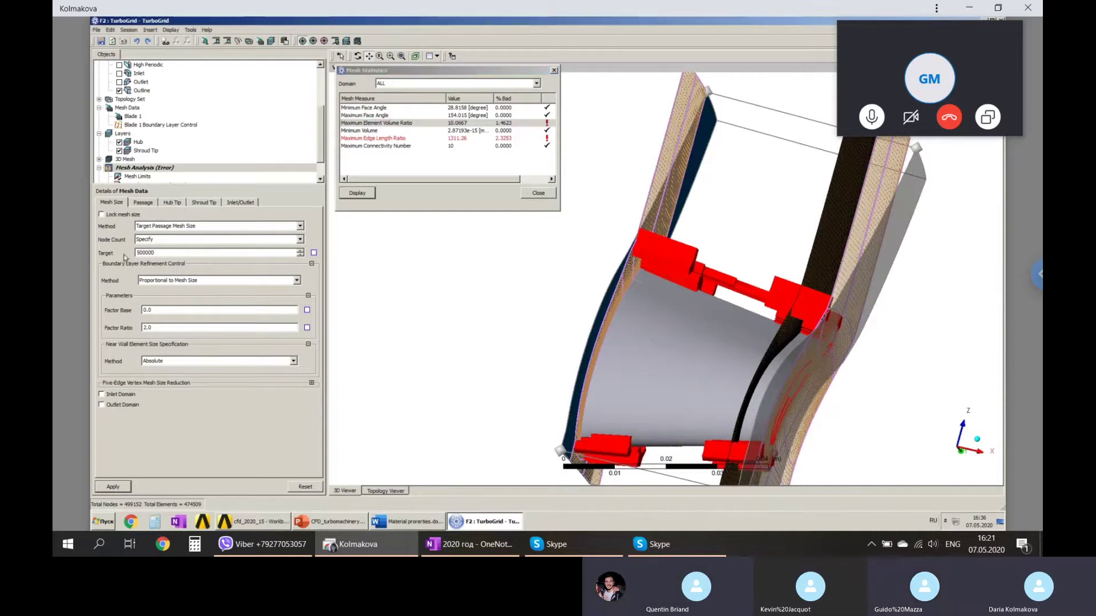
pyautogui.moveTo(161, 255); pyautogui.dragTo(96, 249)
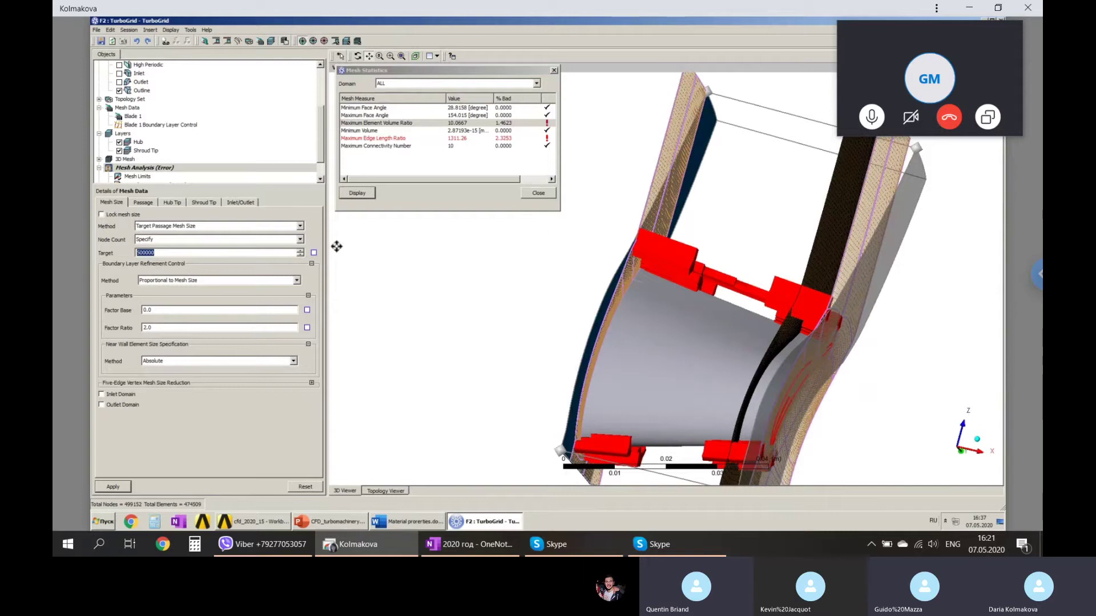
pyautogui.click(394, 147)
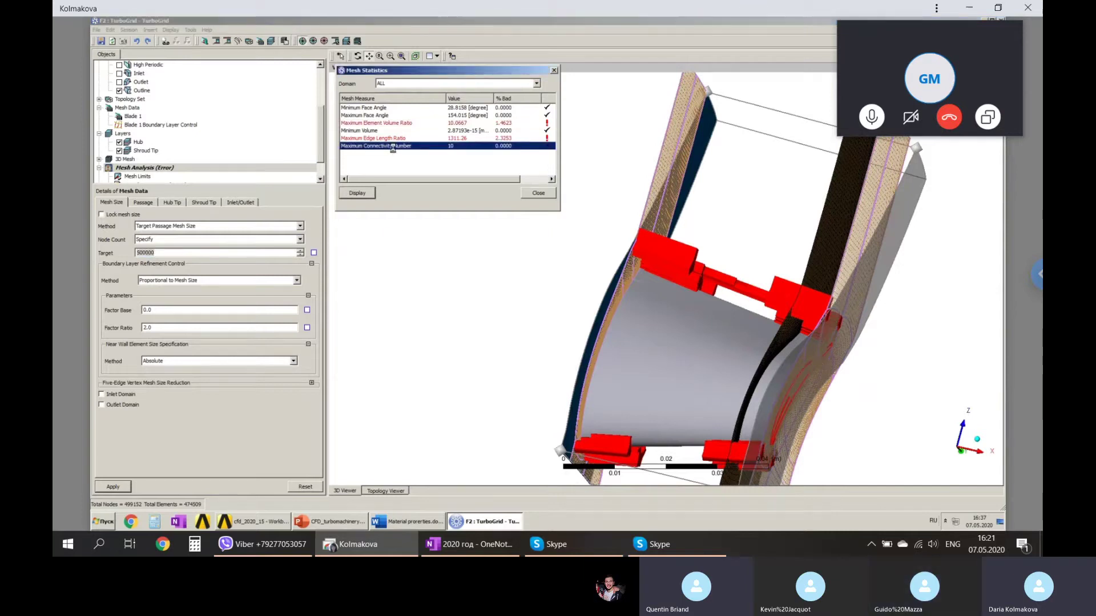
pyautogui.click(533, 196)
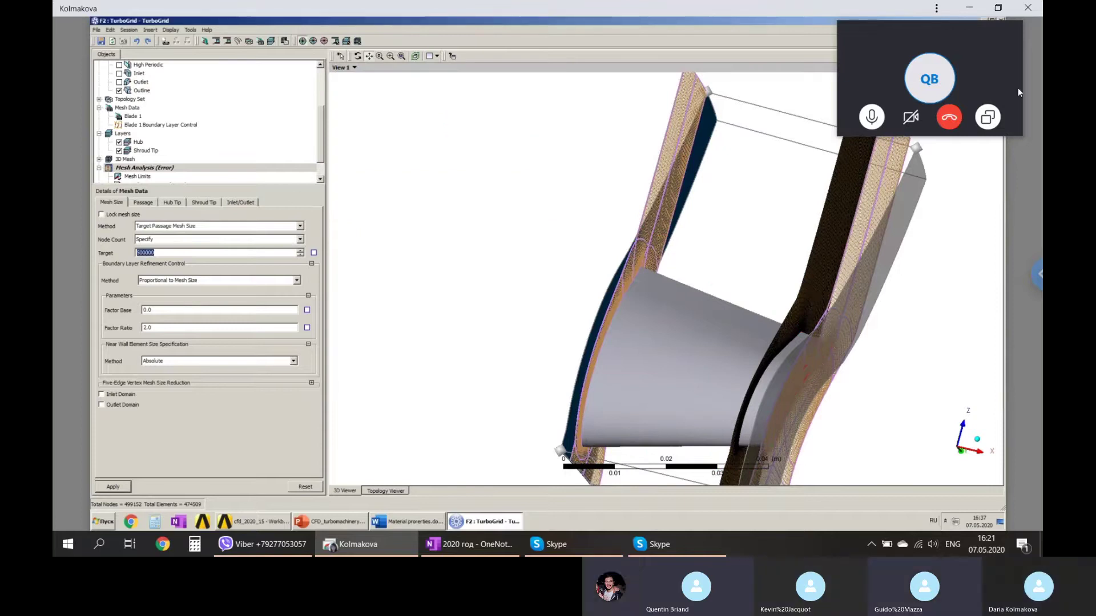
# Switch the remote desktop session to full-screen mode and hide its session options.
pyautogui.click(1037, 275)
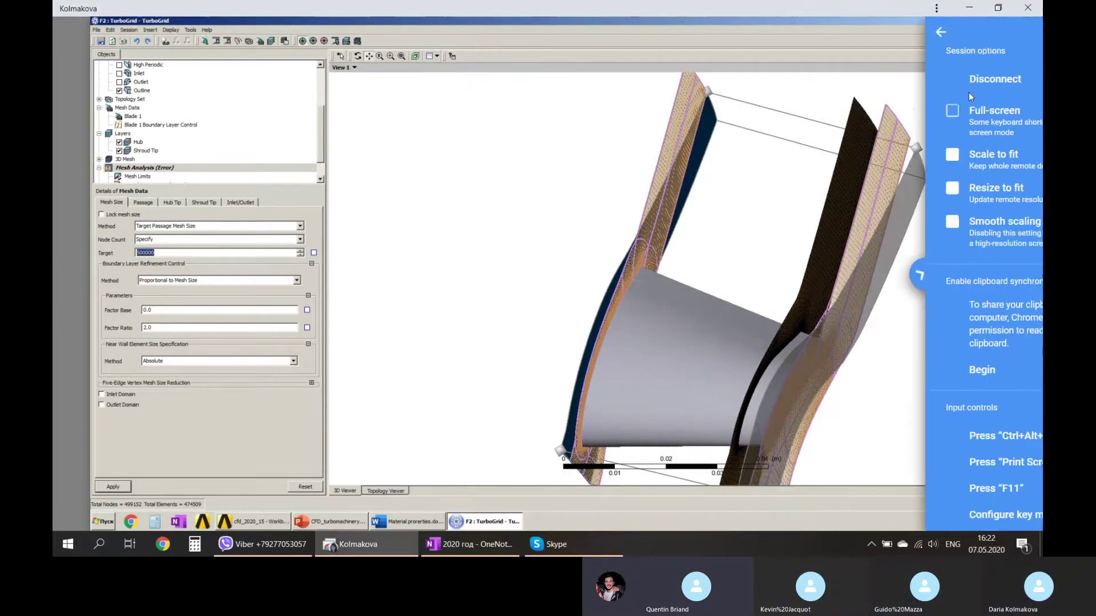
pyautogui.click(816, 110)
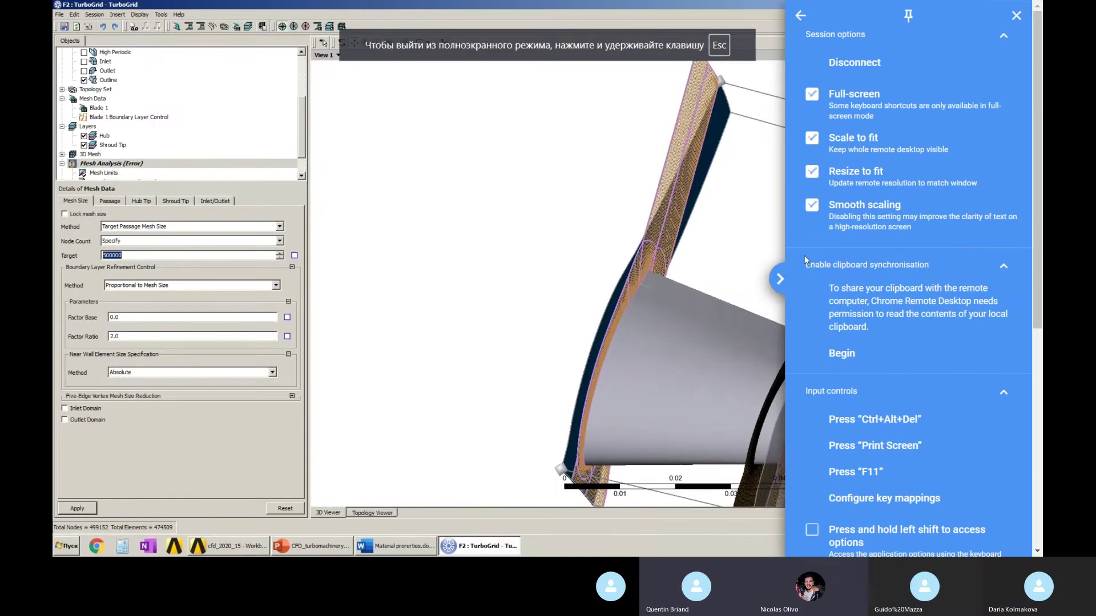
pyautogui.click(779, 279)
# Examine the hub and shroud tip mesh layers around the blade from several sides and review the Mesh Statistics once more.
pyautogui.keyDown('ctrl'); pyautogui.moveTo(738, 288); pyautogui.dragTo(597, 283, button='middle'); pyautogui.keyUp('ctrl')
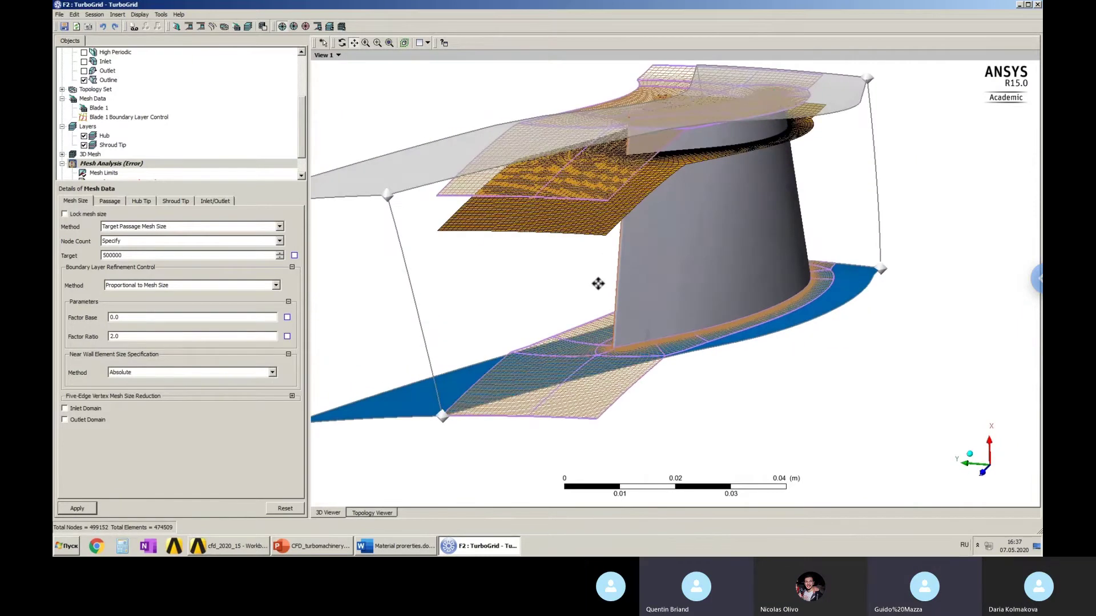
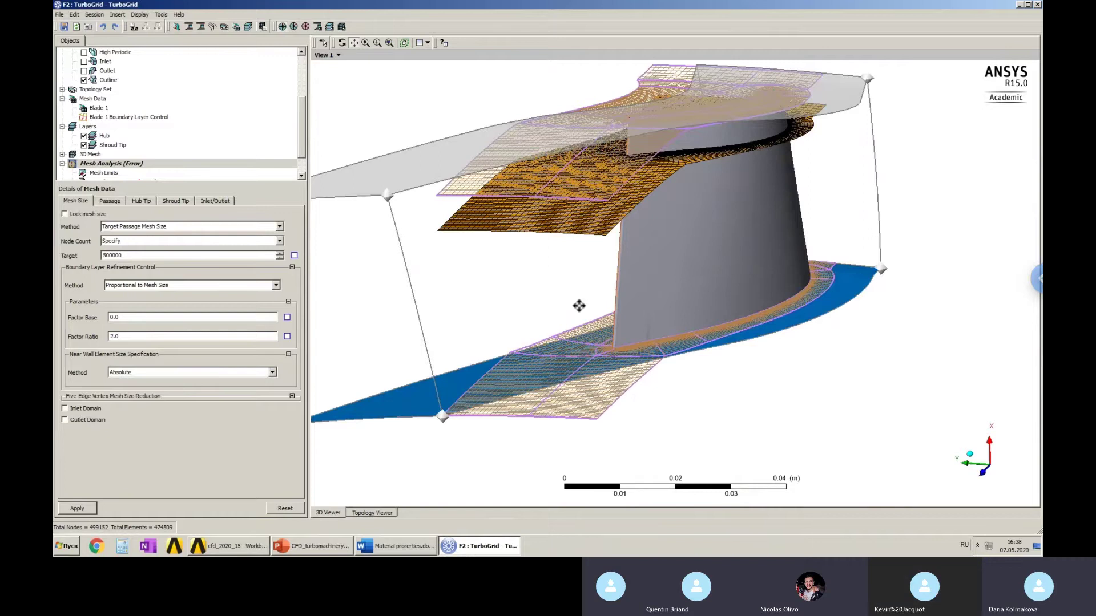
pyautogui.moveTo(733, 315); pyautogui.dragTo(751, 323, button='middle')
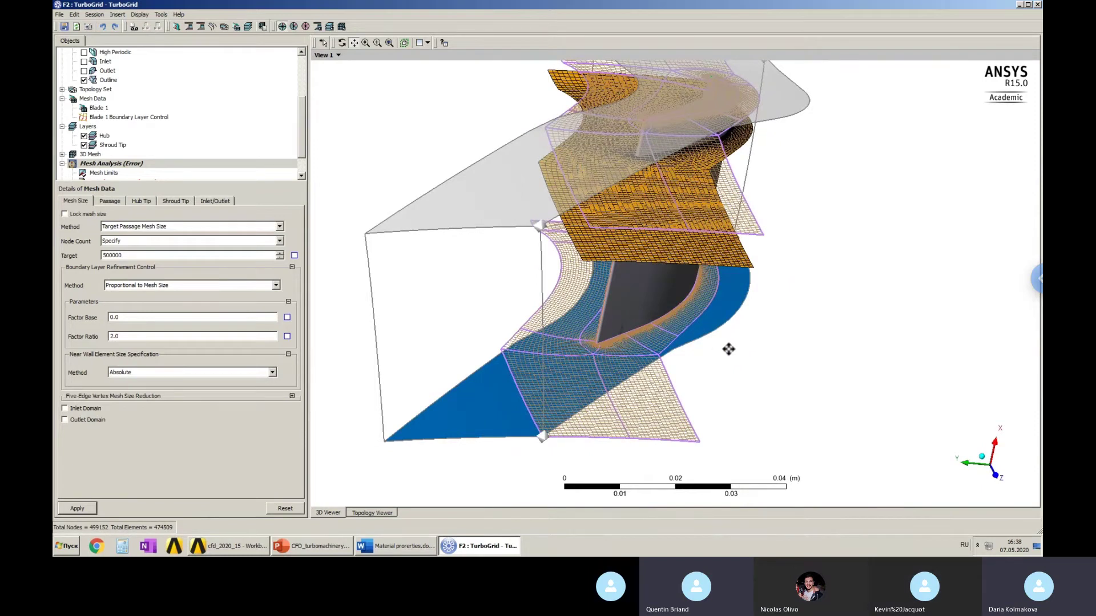
pyautogui.moveTo(742, 337); pyautogui.dragTo(833, 344)
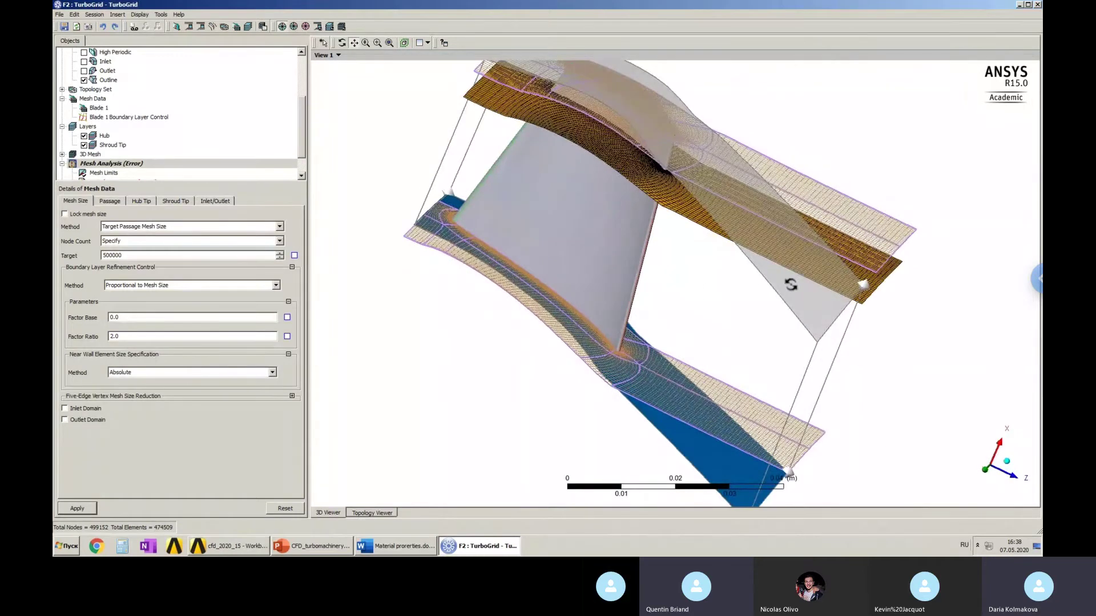
pyautogui.moveTo(787, 286); pyautogui.dragTo(716, 314)
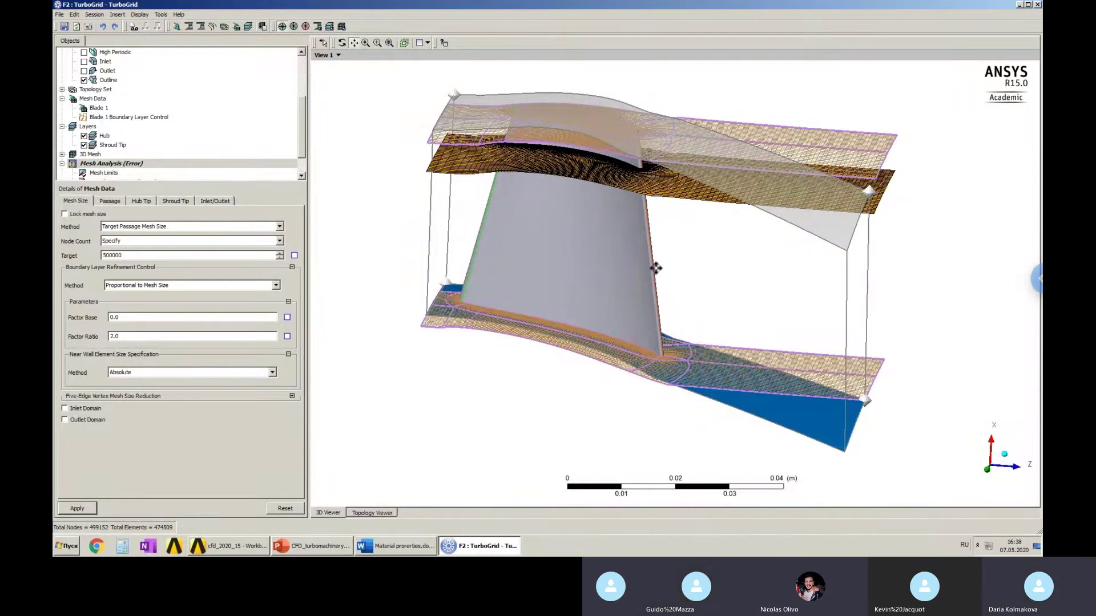
pyautogui.moveTo(648, 252); pyautogui.dragTo(651, 295)
pyautogui.scroll(-1, 306, 168)
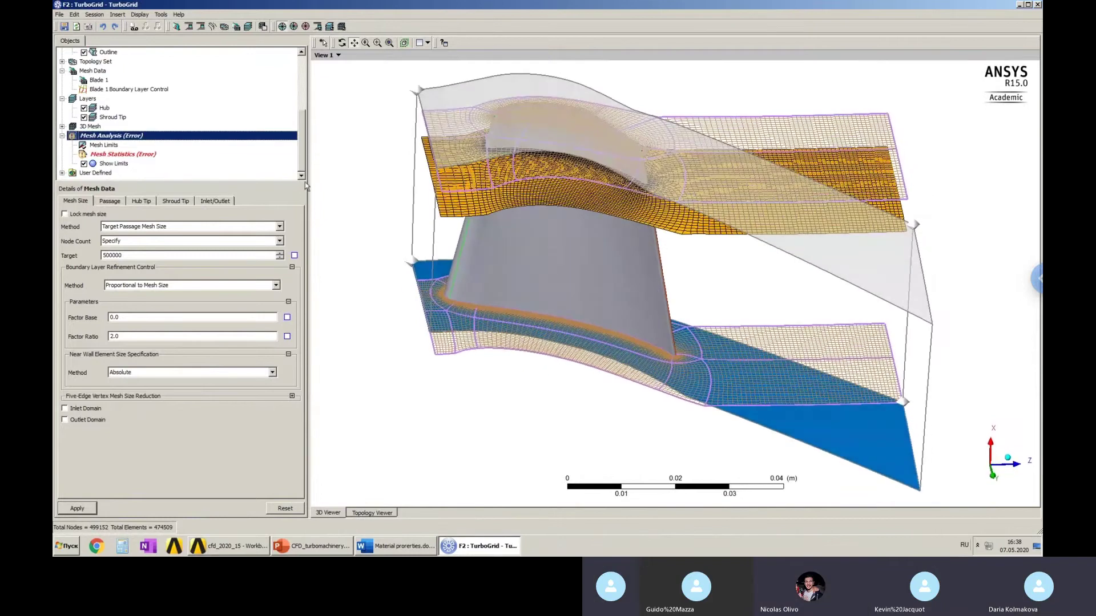
pyautogui.click(143, 154)
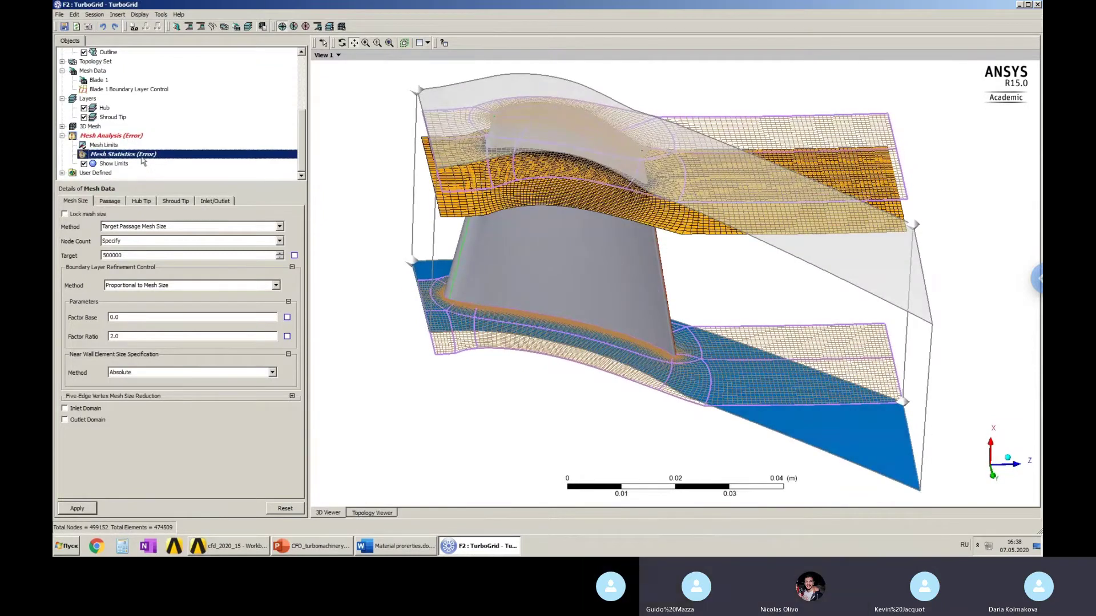
pyautogui.doubleClick(142, 155)
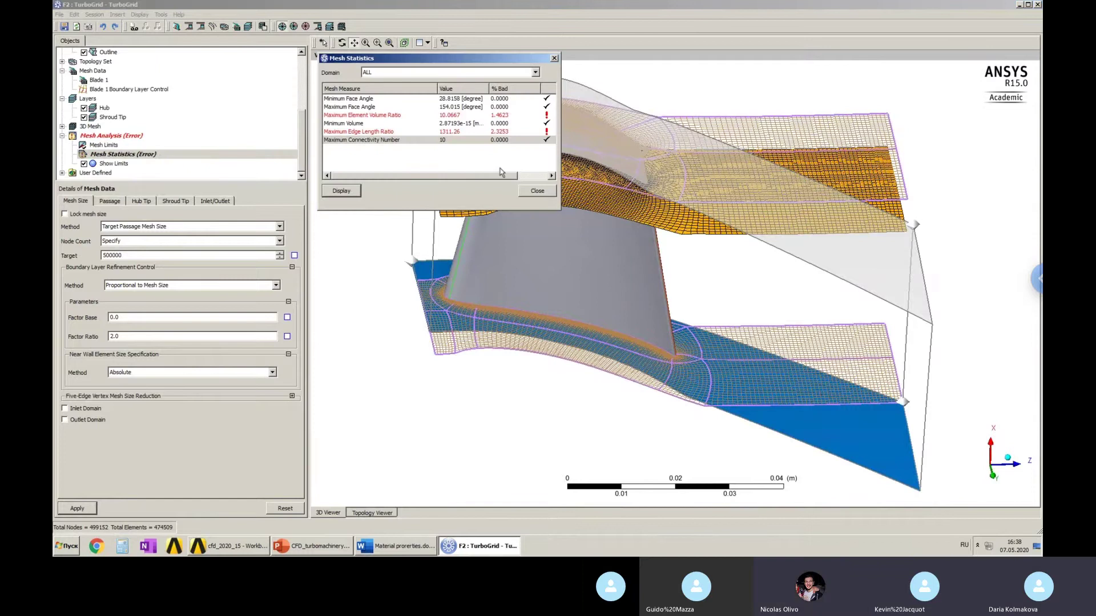
pyautogui.click(531, 192)
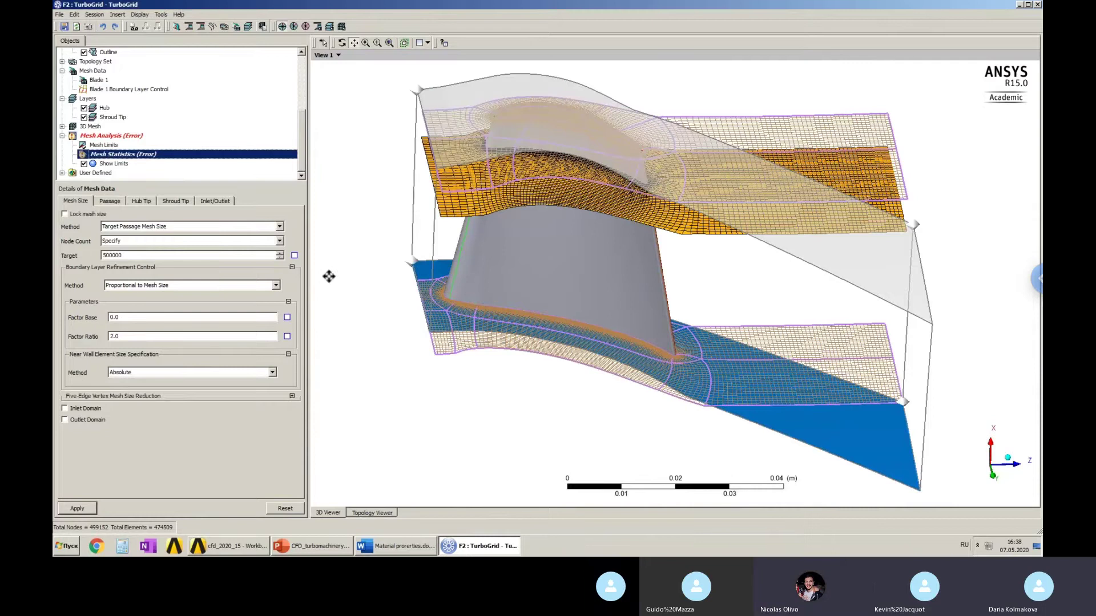
pyautogui.scroll(2, 286, 171)
pyautogui.scroll(2, 286, 171)
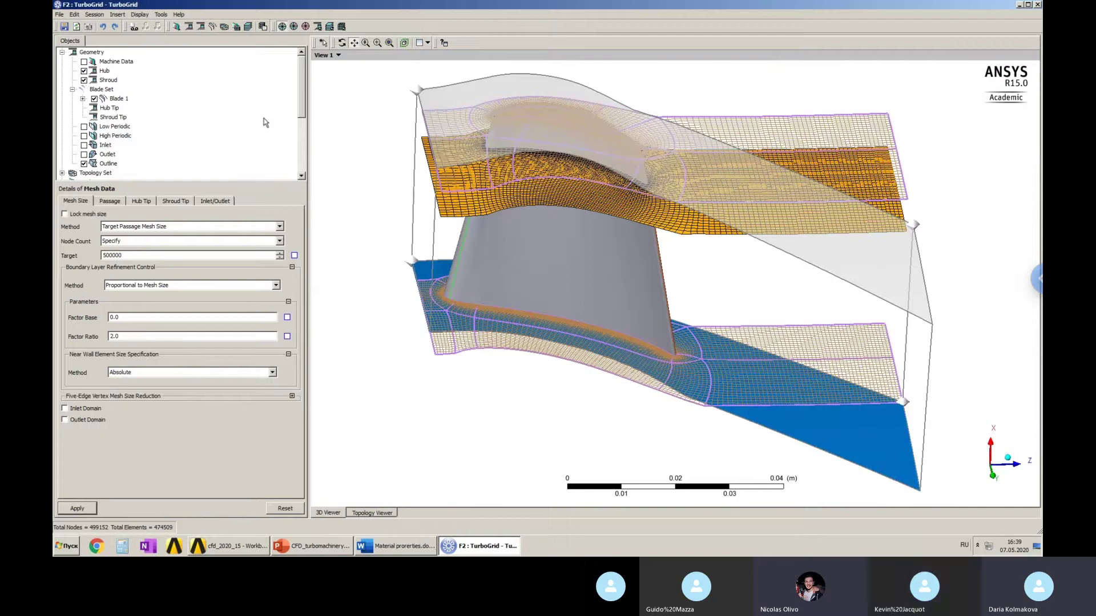
pyautogui.scroll(-3, 304, 96)
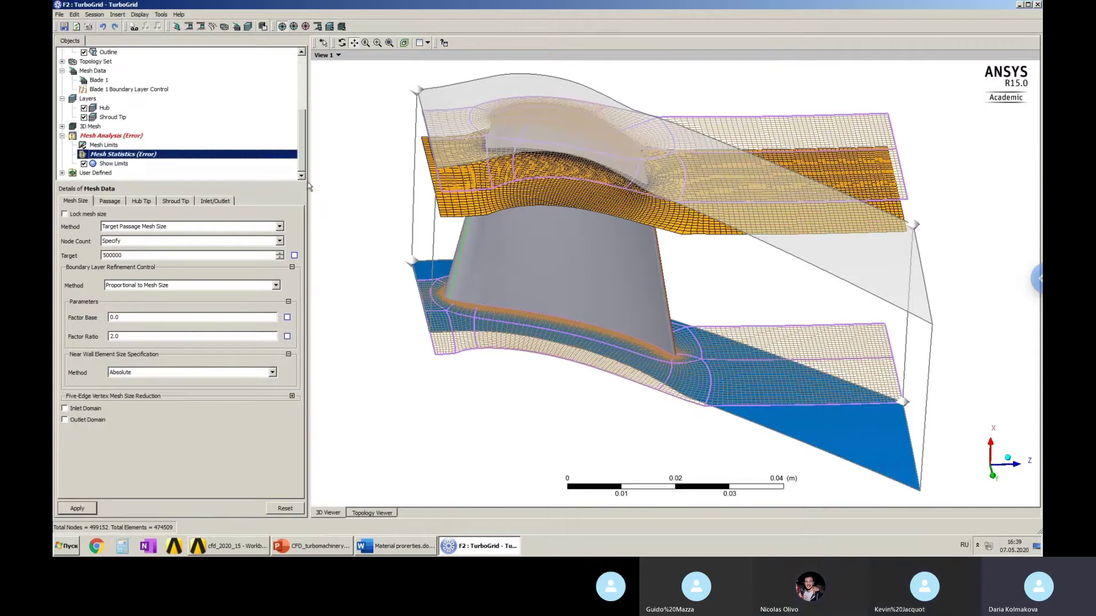
pyautogui.scroll(3, 303, 96)
pyautogui.moveTo(304, 96); pyautogui.dragTo(301, 64)
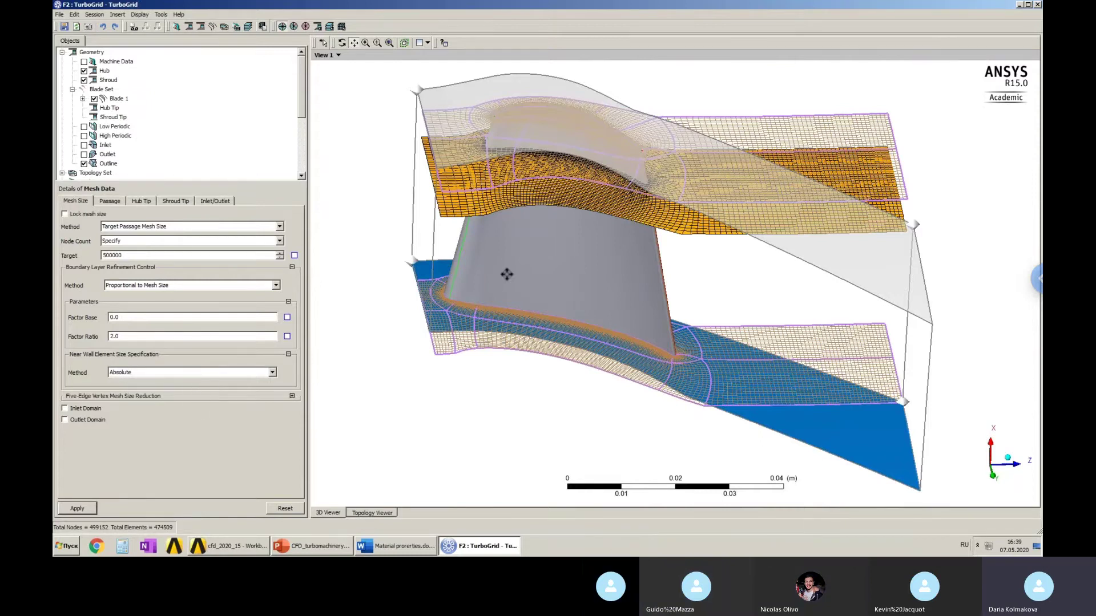
# Leave TurboGrid for the cfd_2020_15 project in Workbench and save the project.
pyautogui.moveTo(506, 250); pyautogui.dragTo(517, 320, button='middle')
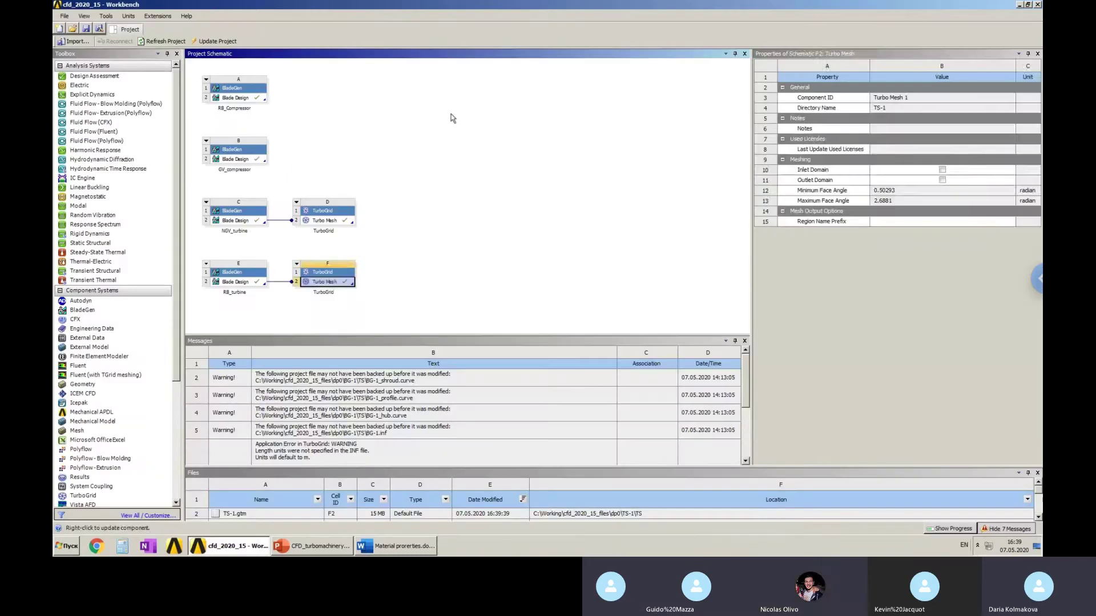
pyautogui.click(413, 169)
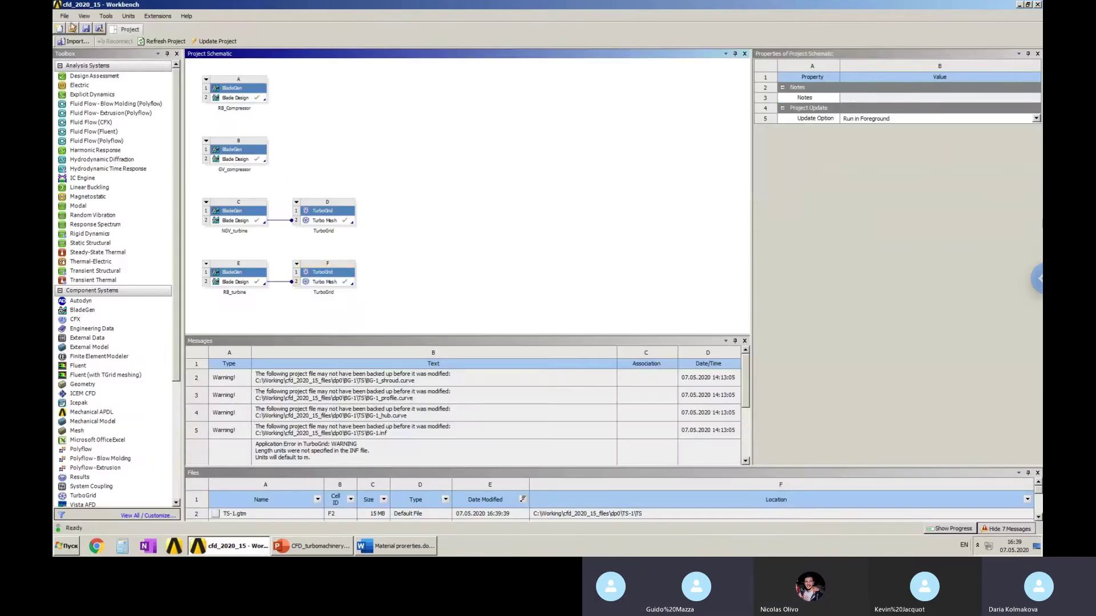
pyautogui.click(86, 29)
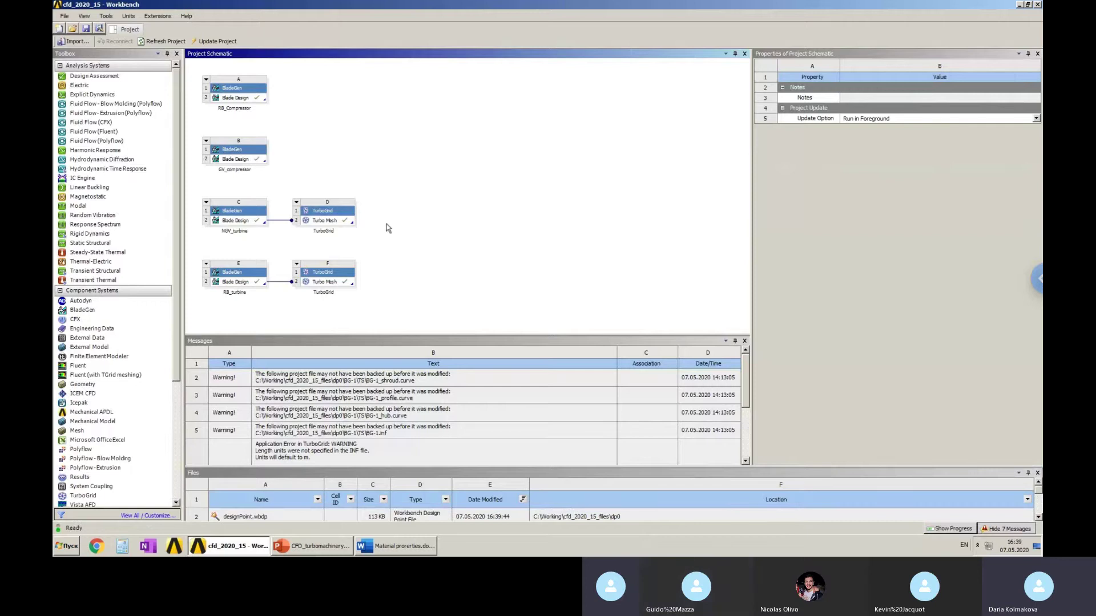
# Transfer the NGV_turbine Turbo Mesh to a new CFX system and link the RB_turbine Turbo Mesh to that system's Setup.
pyautogui.click(338, 220)
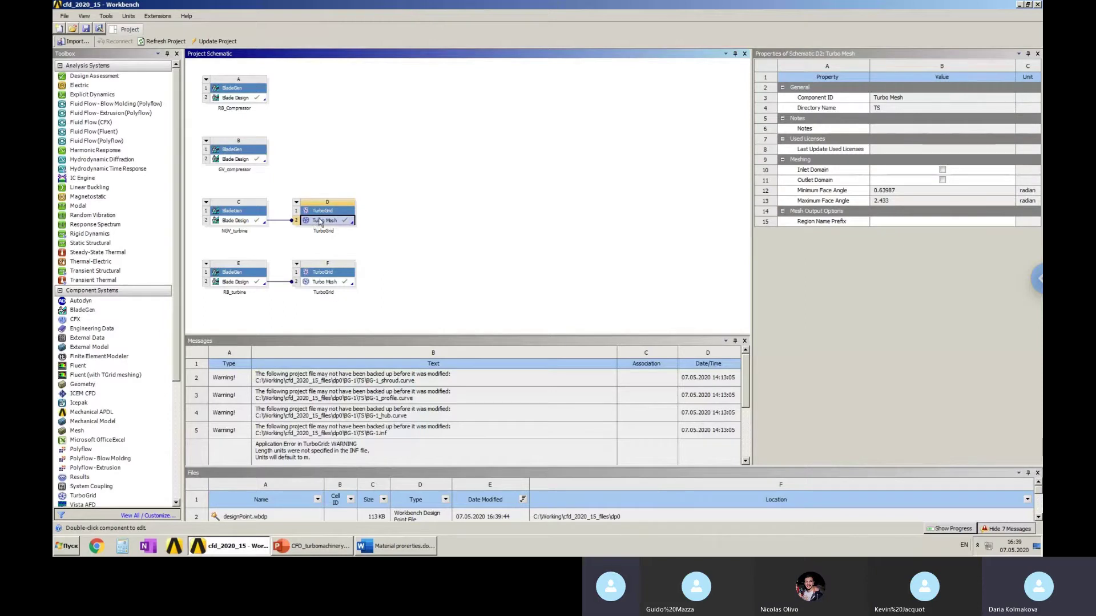
pyautogui.rightClick(320, 221)
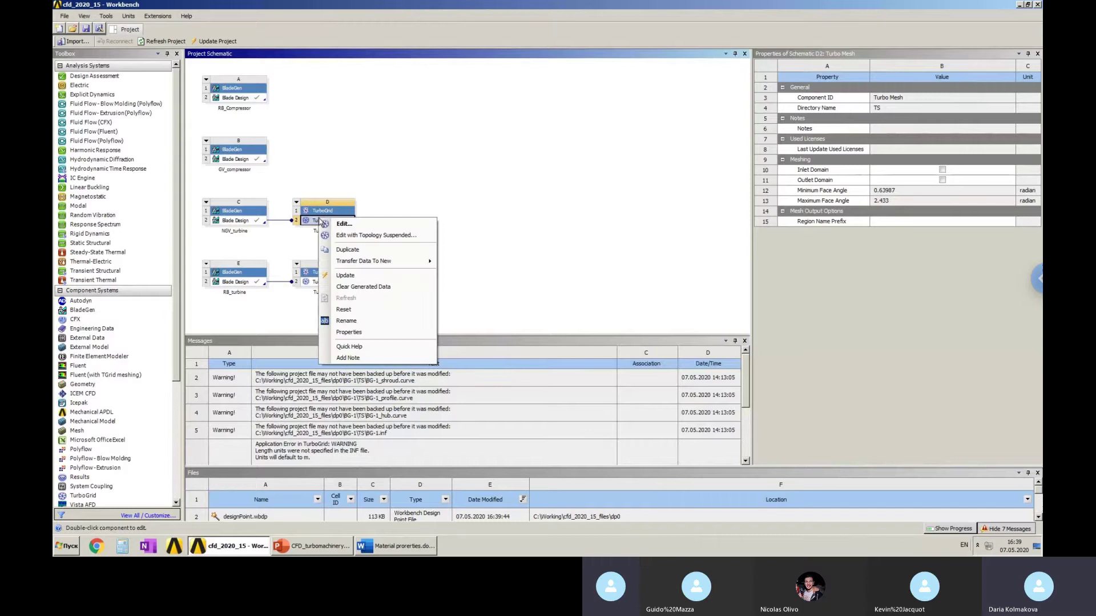
pyautogui.moveTo(385, 264)
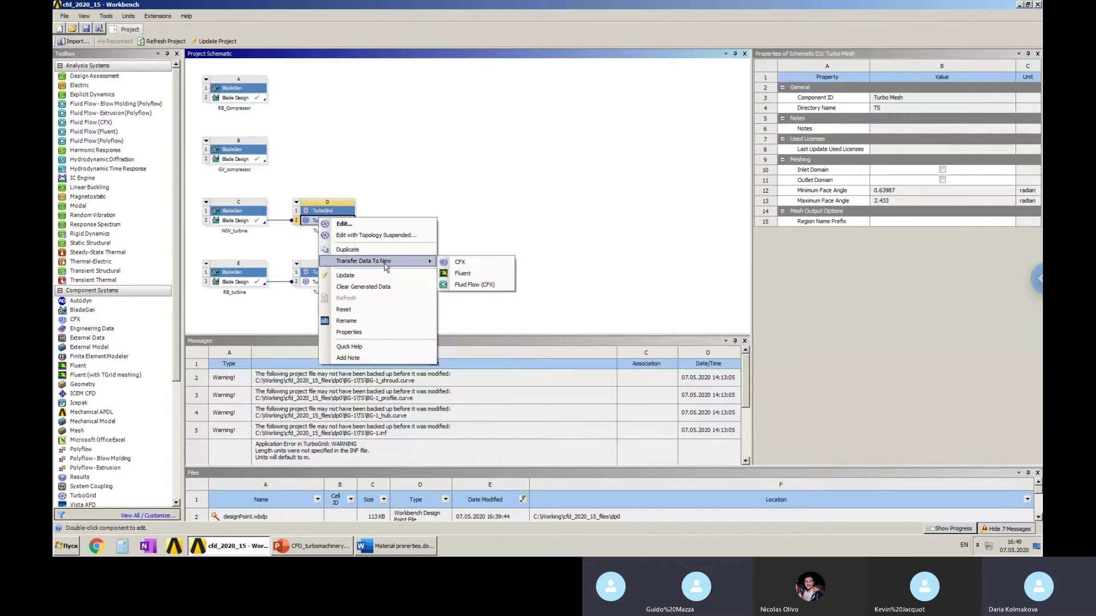
pyautogui.click(480, 265)
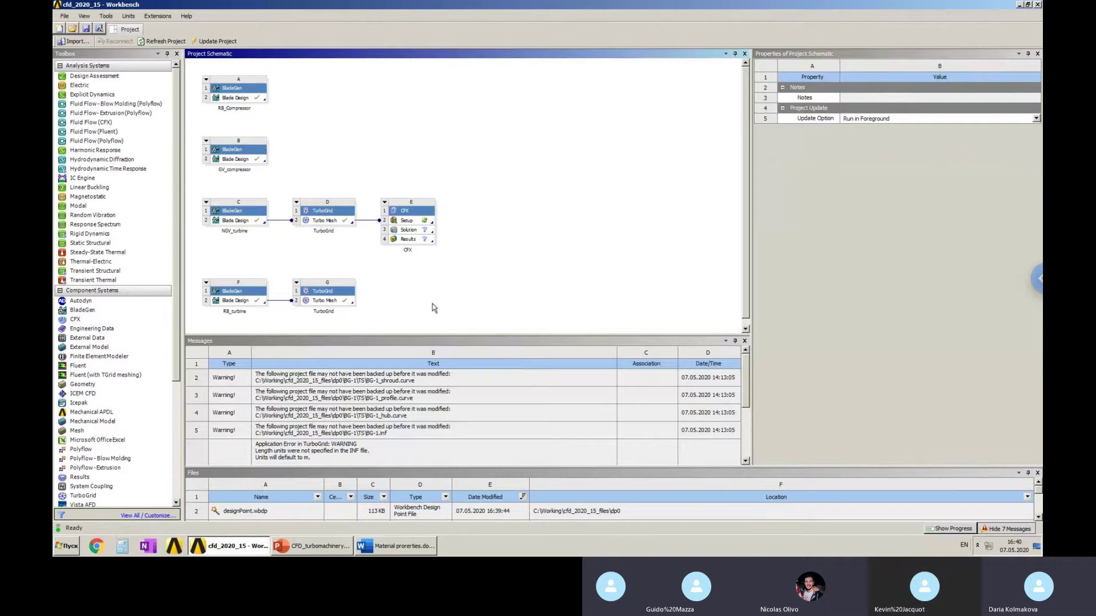
pyautogui.moveTo(312, 303); pyautogui.dragTo(417, 228)
pyautogui.click(531, 233)
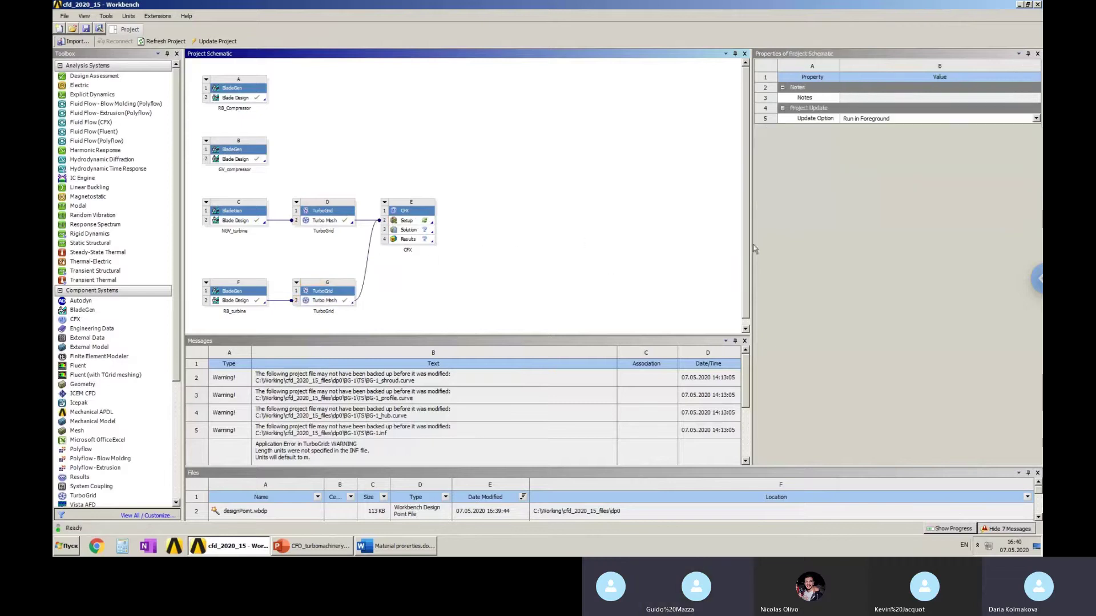
pyautogui.click(1034, 278)
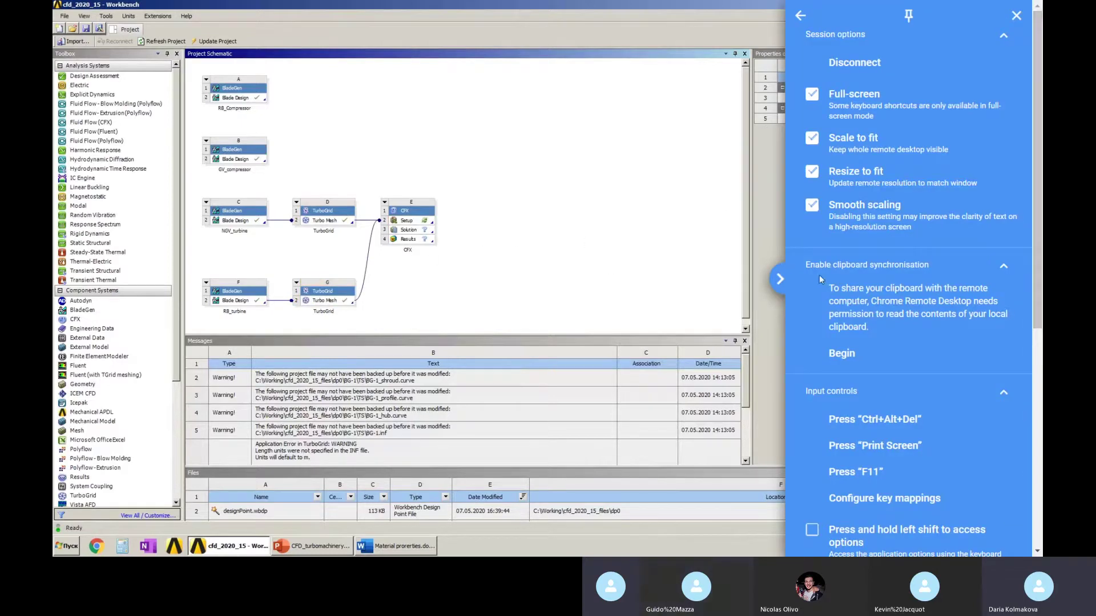
pyautogui.click(781, 280)
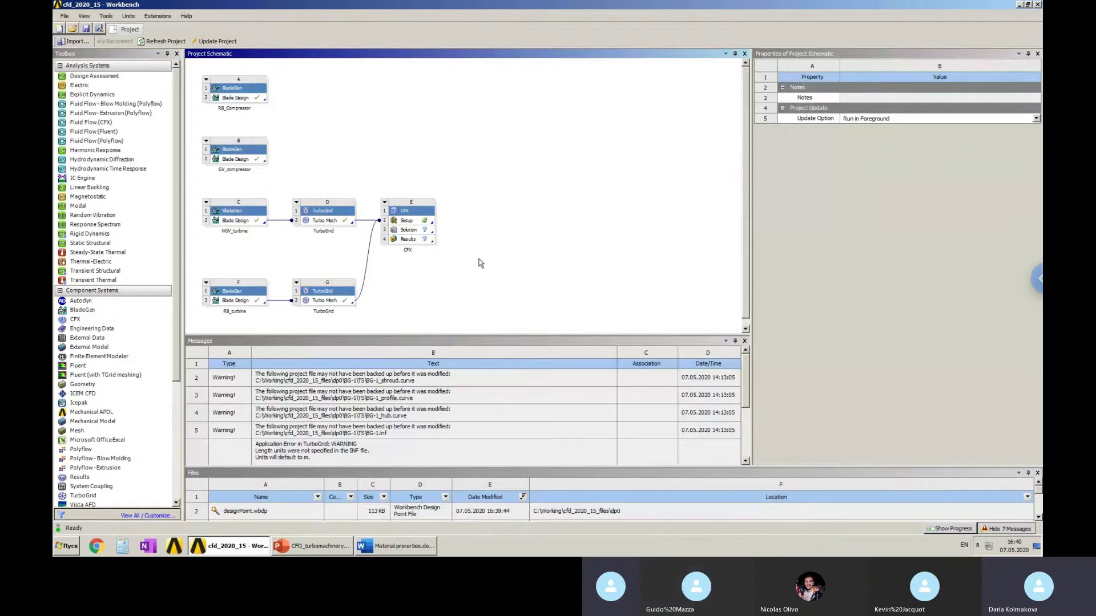
# Open the CFX system's Setup in CFX-Pre, maximize its window and inspect the two imported turbine passages.
pyautogui.keyDown('ctrl'); pyautogui.scroll(1, 481, 263); pyautogui.keyUp('ctrl')
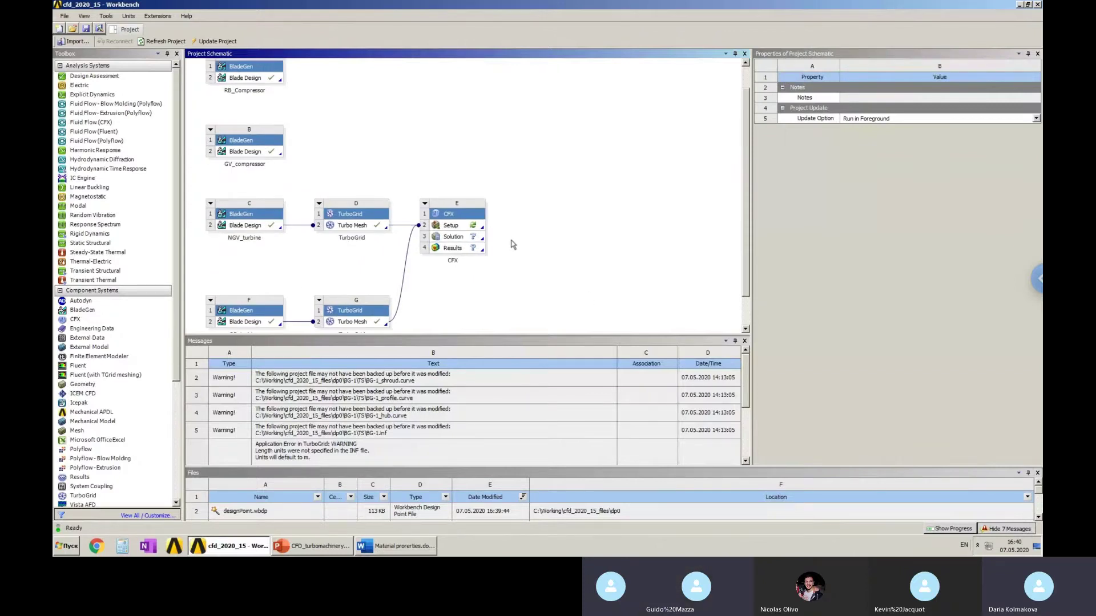
pyautogui.click(446, 228)
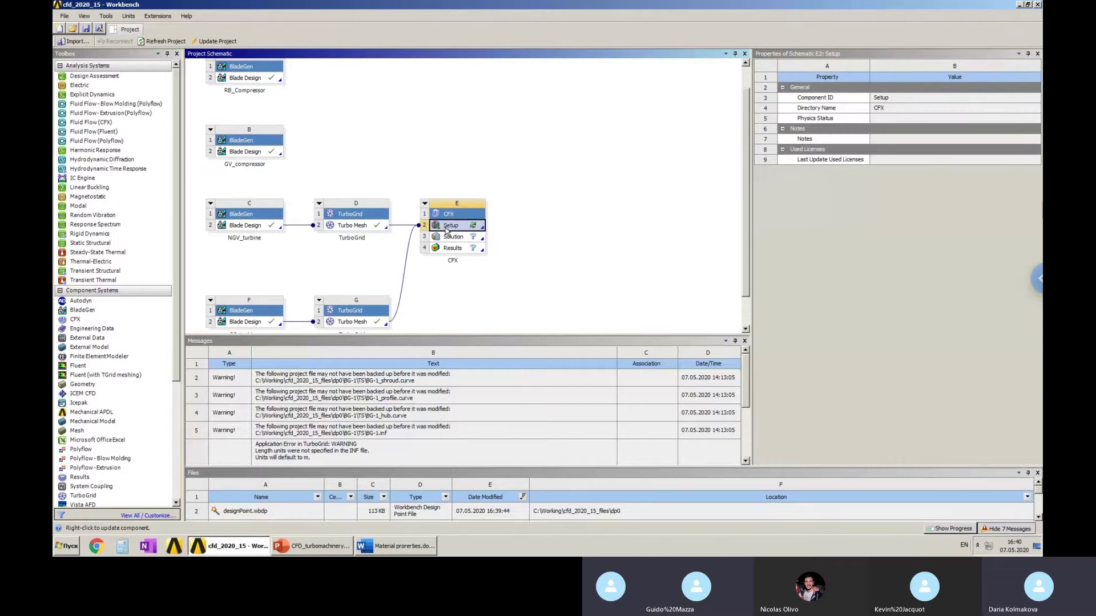
pyautogui.doubleClick(447, 228)
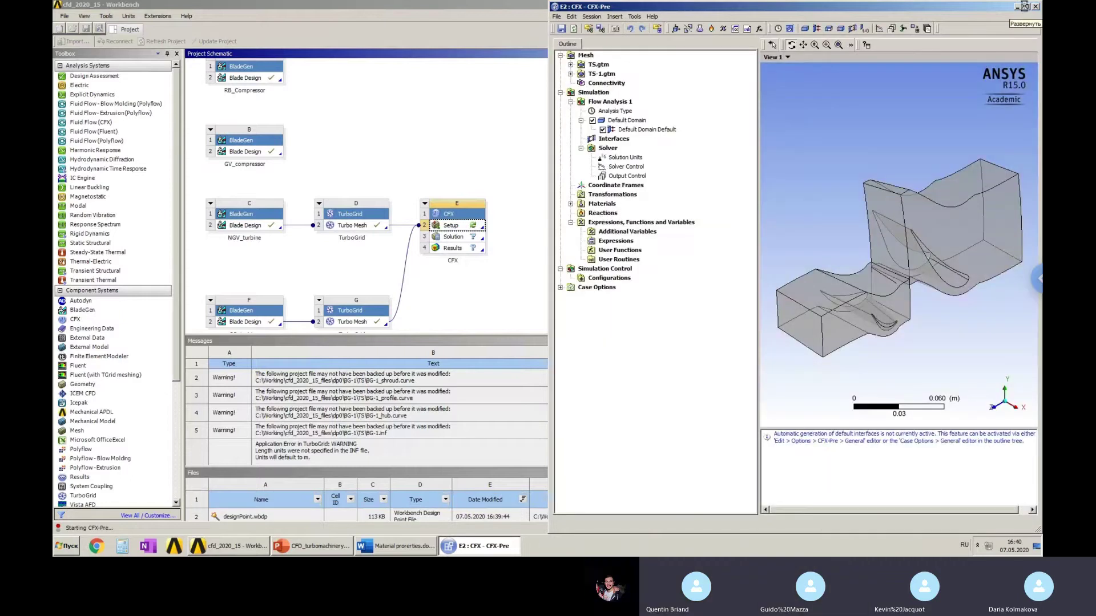
pyautogui.click(1025, 6)
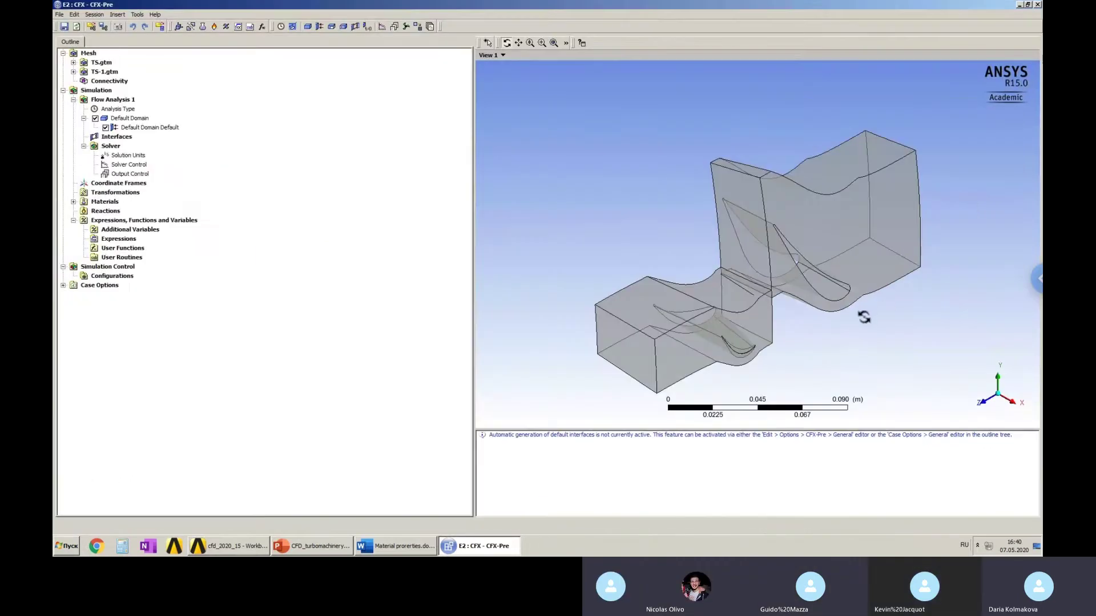
pyautogui.moveTo(847, 289); pyautogui.dragTo(812, 213)
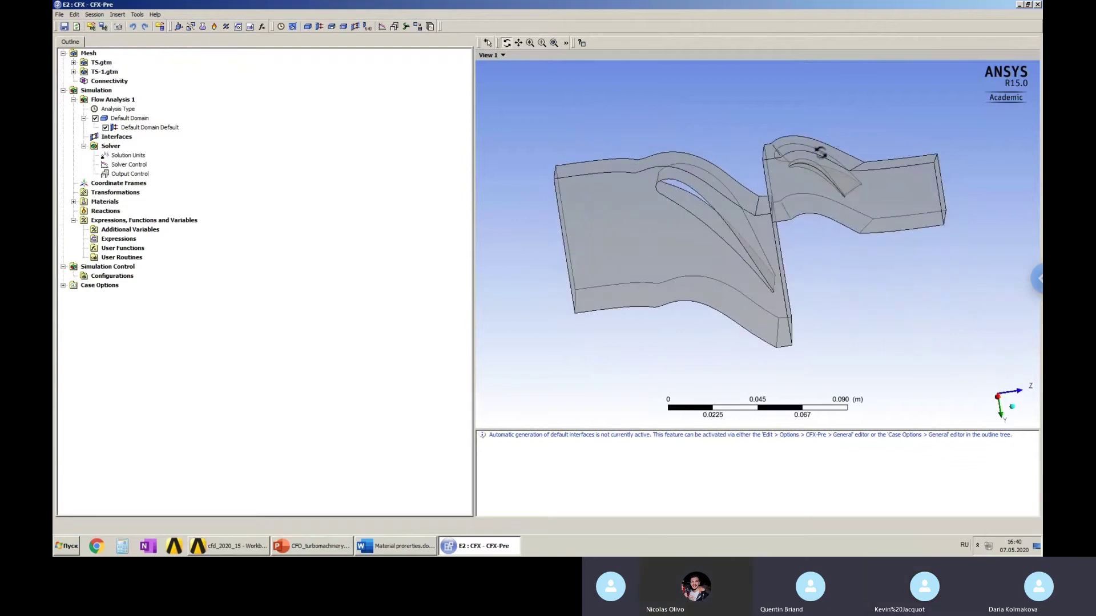
pyautogui.moveTo(828, 143); pyautogui.dragTo(830, 141)
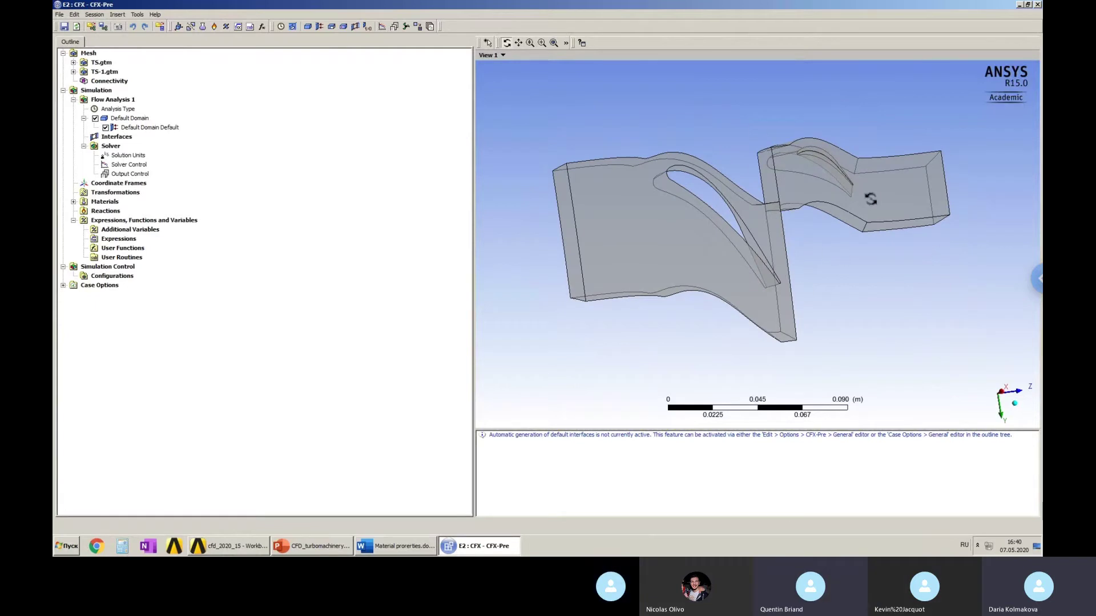
# Open the mesh transformation settings for the TS.gtm mesh and set the transformation type to Reflection.
pyautogui.moveTo(868, 197); pyautogui.dragTo(709, 222)
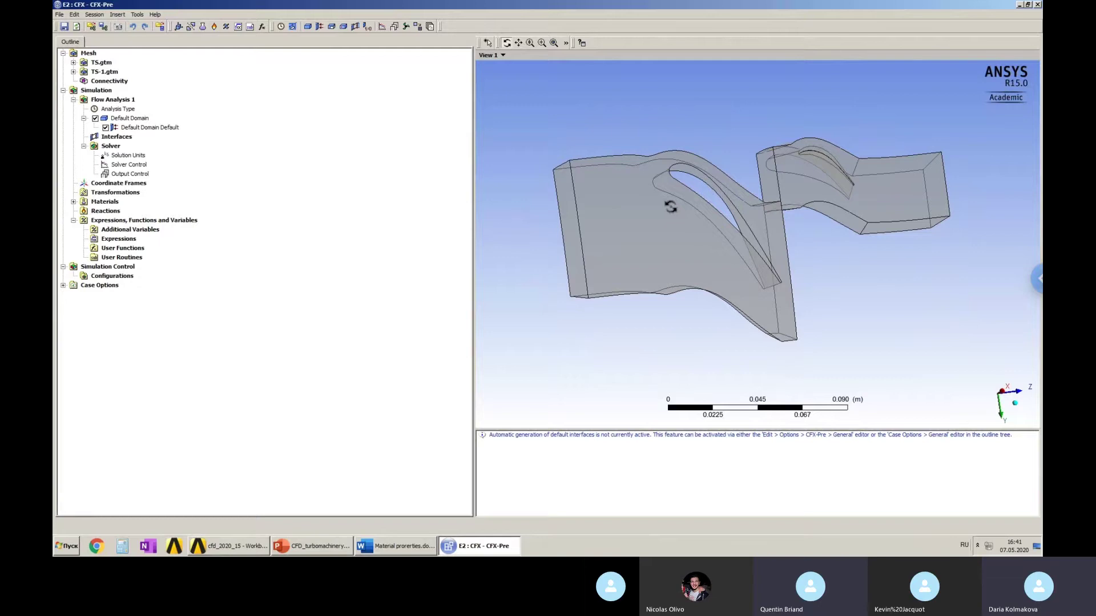
pyautogui.moveTo(670, 207); pyautogui.dragTo(717, 217)
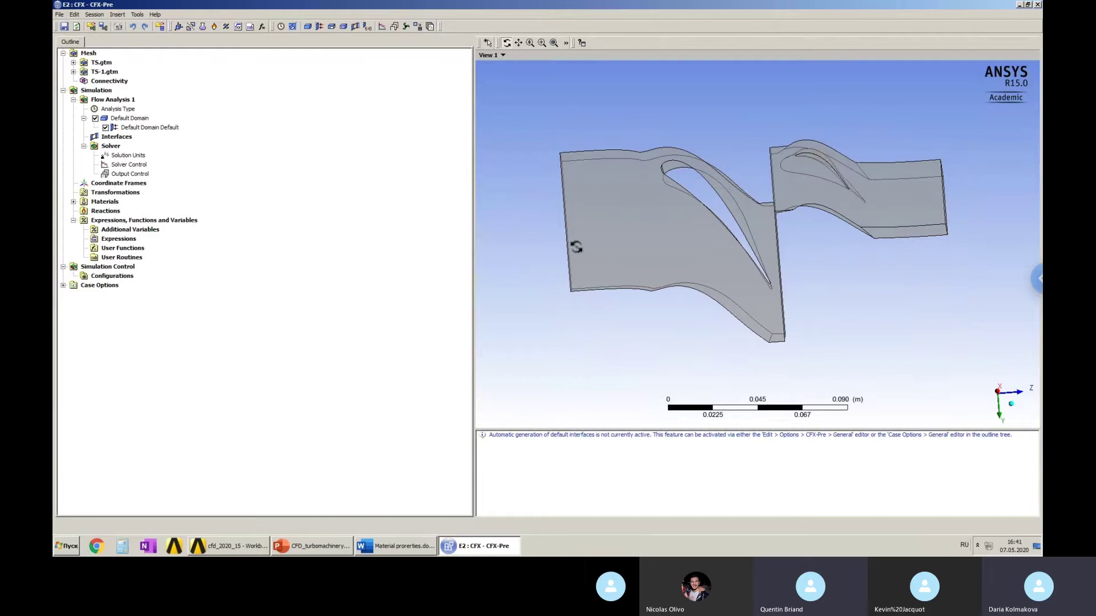
pyautogui.click(100, 63)
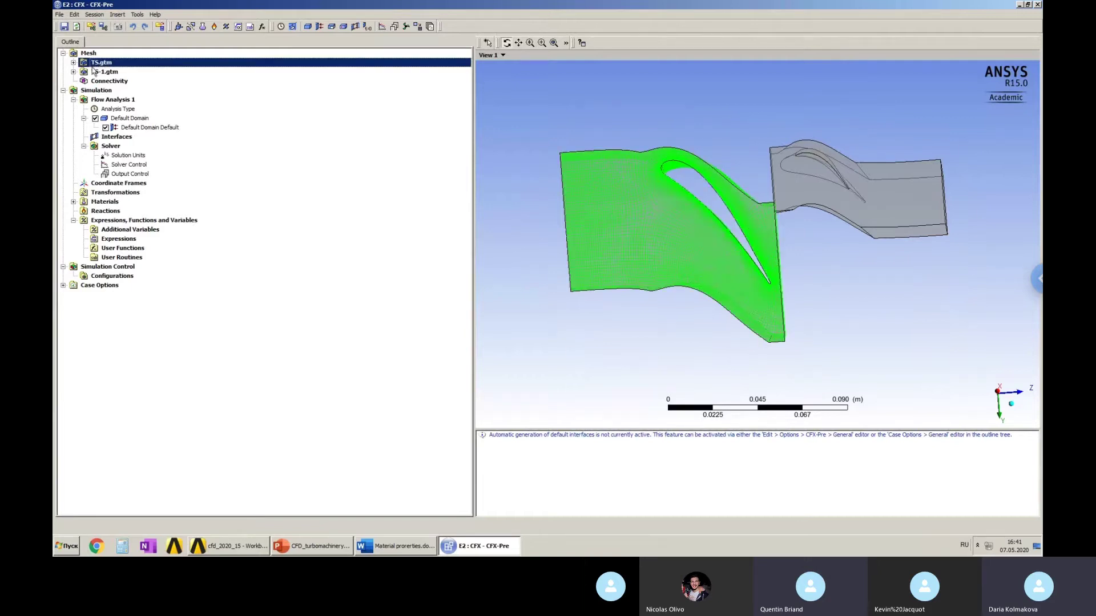
pyautogui.rightClick(98, 65)
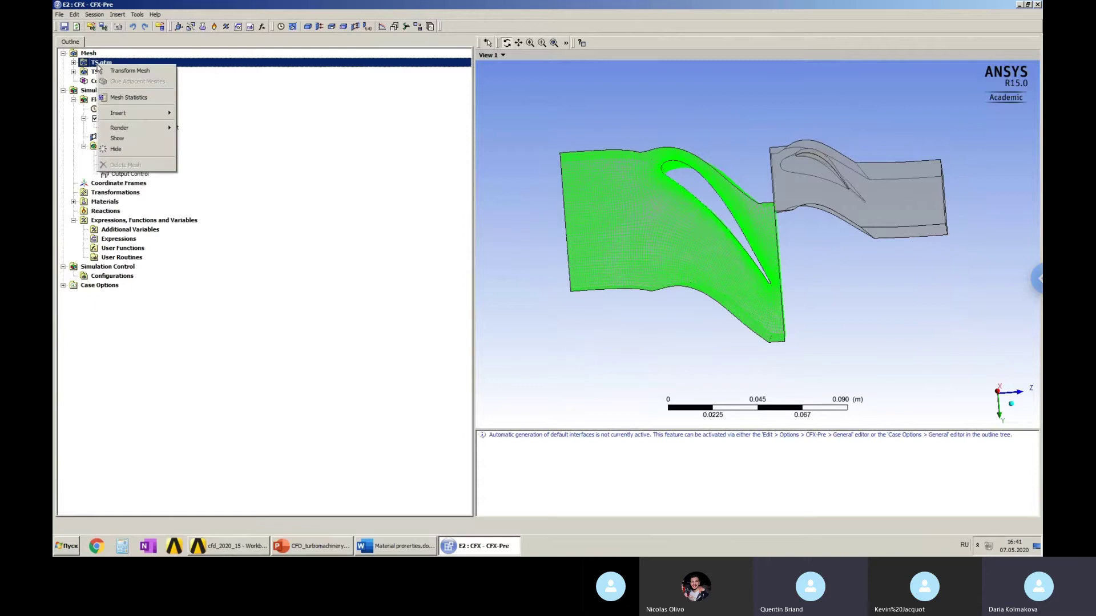
pyautogui.click(129, 73)
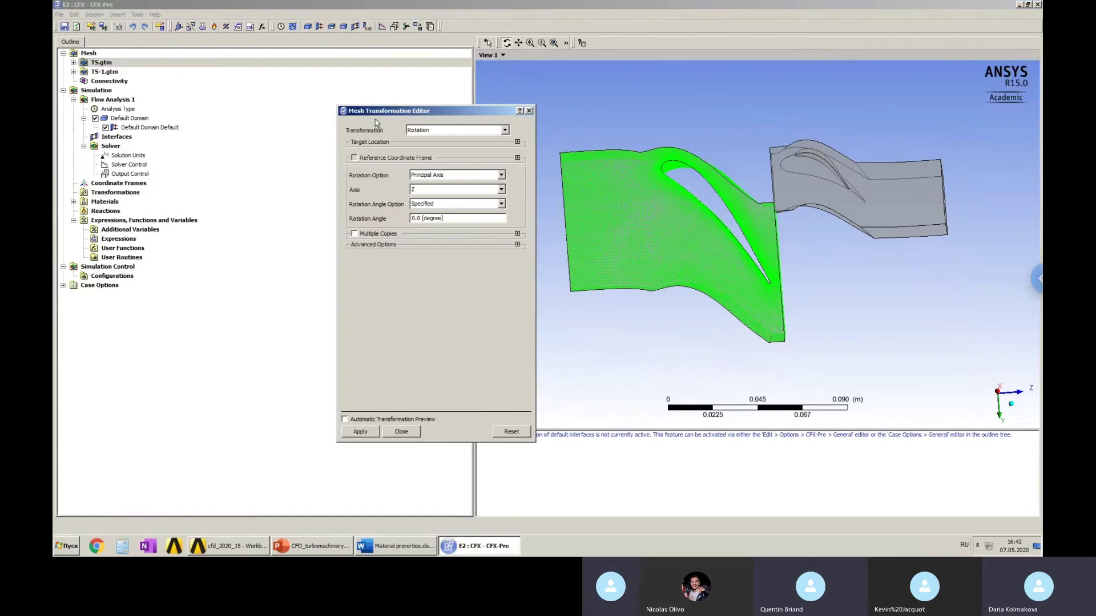
pyautogui.moveTo(347, 112); pyautogui.dragTo(285, 90)
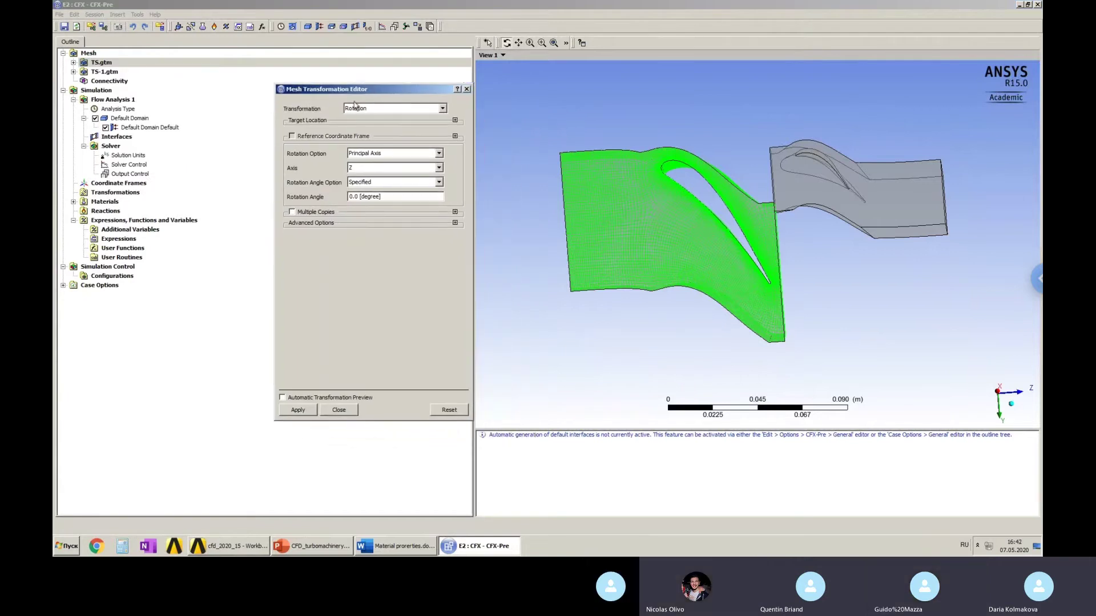
pyautogui.click(443, 109)
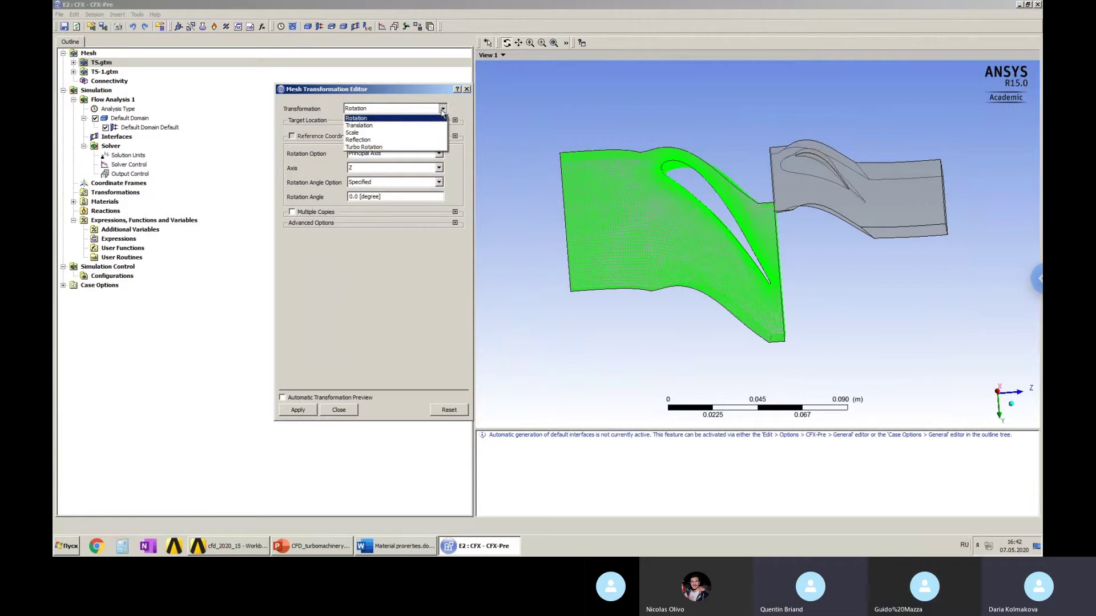
pyautogui.click(359, 139)
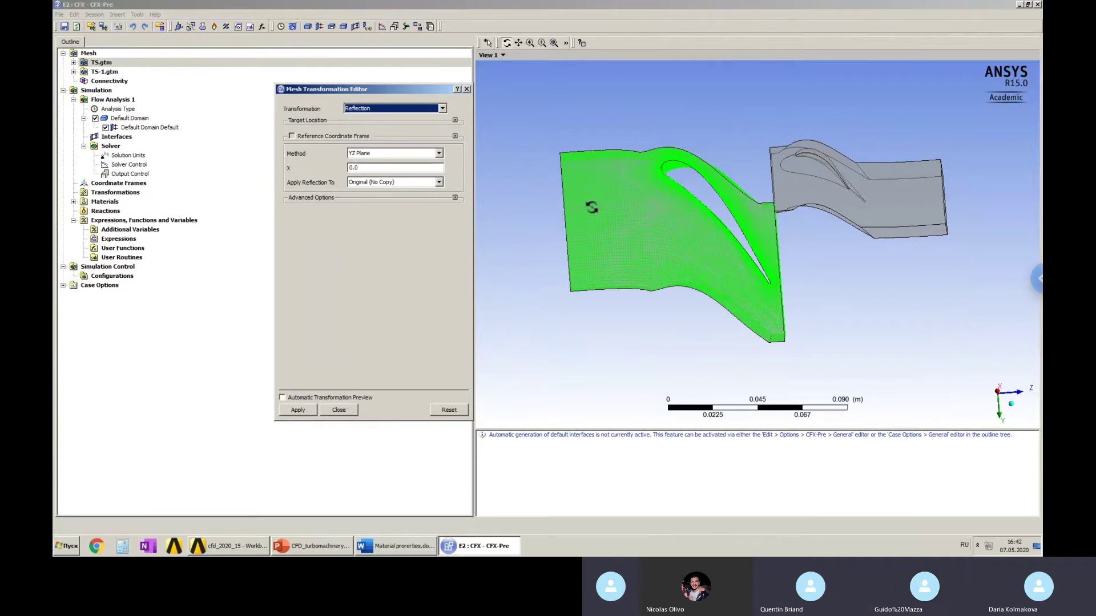
# Reflect the original TS.gtm mesh without a copy across the XZ Plane at Y 0.0, with automatic preview enabled.
pyautogui.click(983, 365)
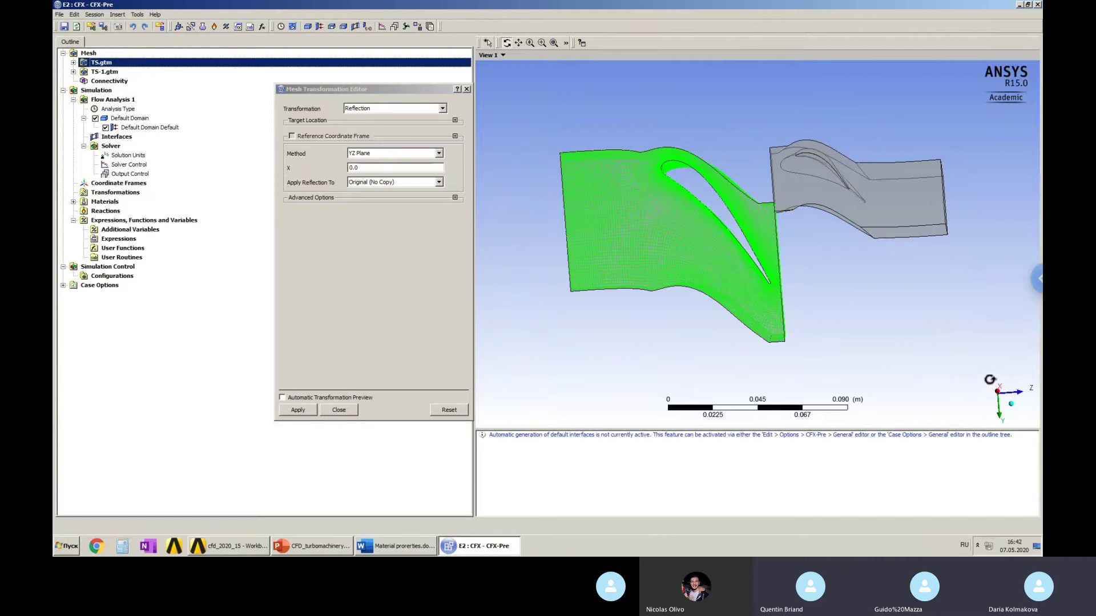
pyautogui.click(439, 153)
pyautogui.click(370, 171)
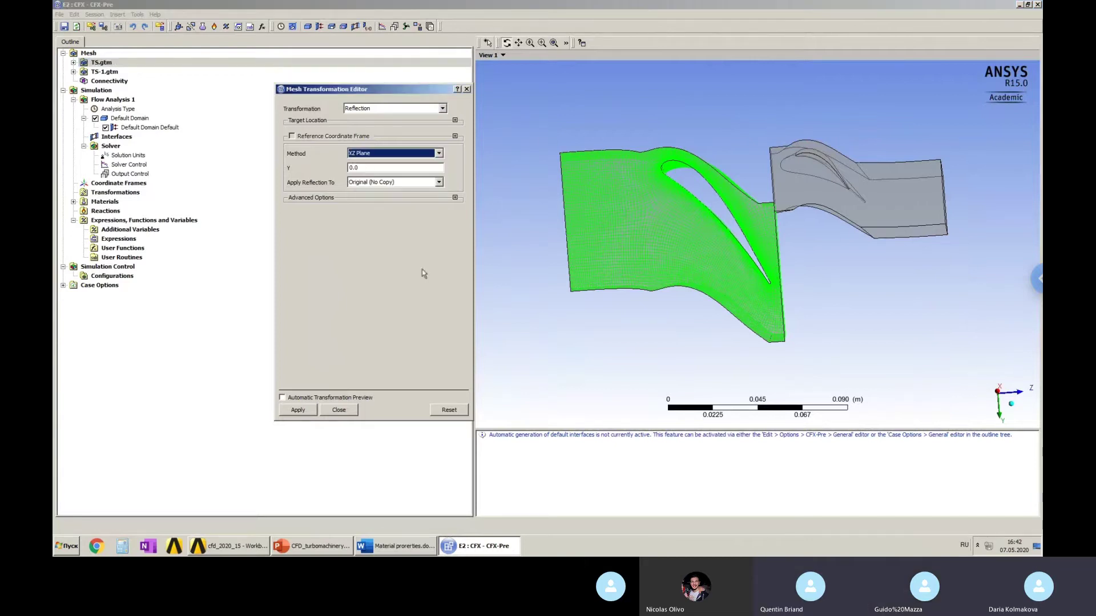
pyautogui.click(513, 226)
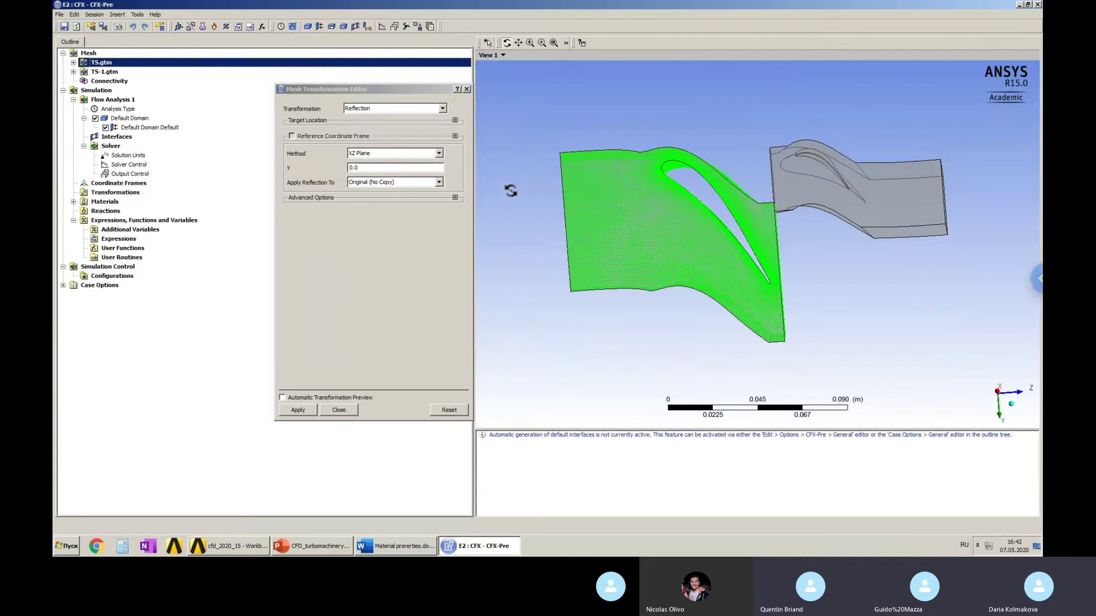
pyautogui.moveTo(525, 191); pyautogui.dragTo(526, 225)
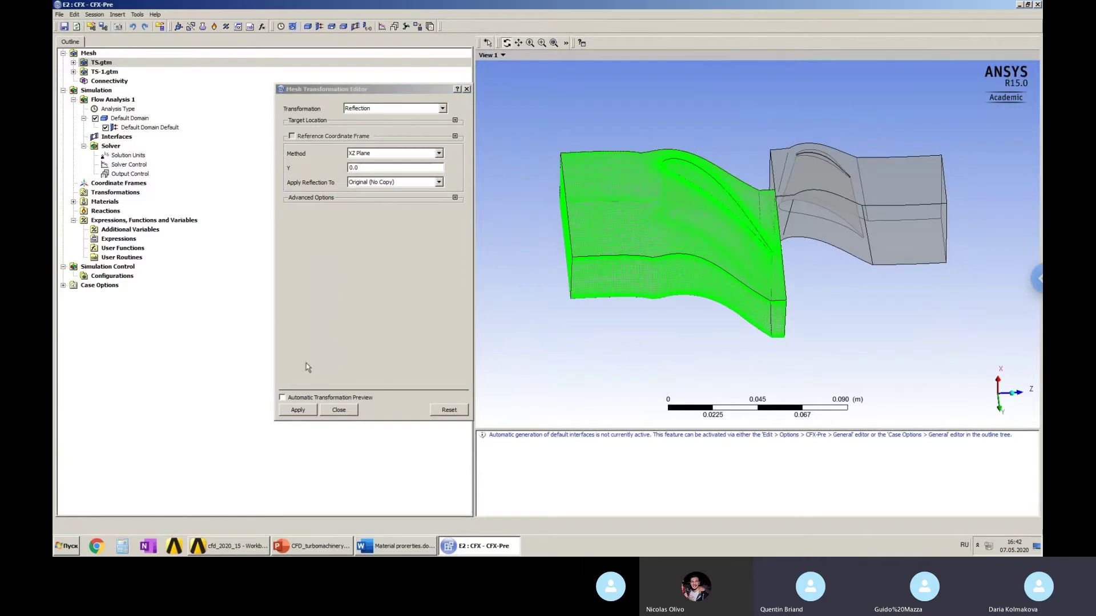
pyautogui.click(282, 398)
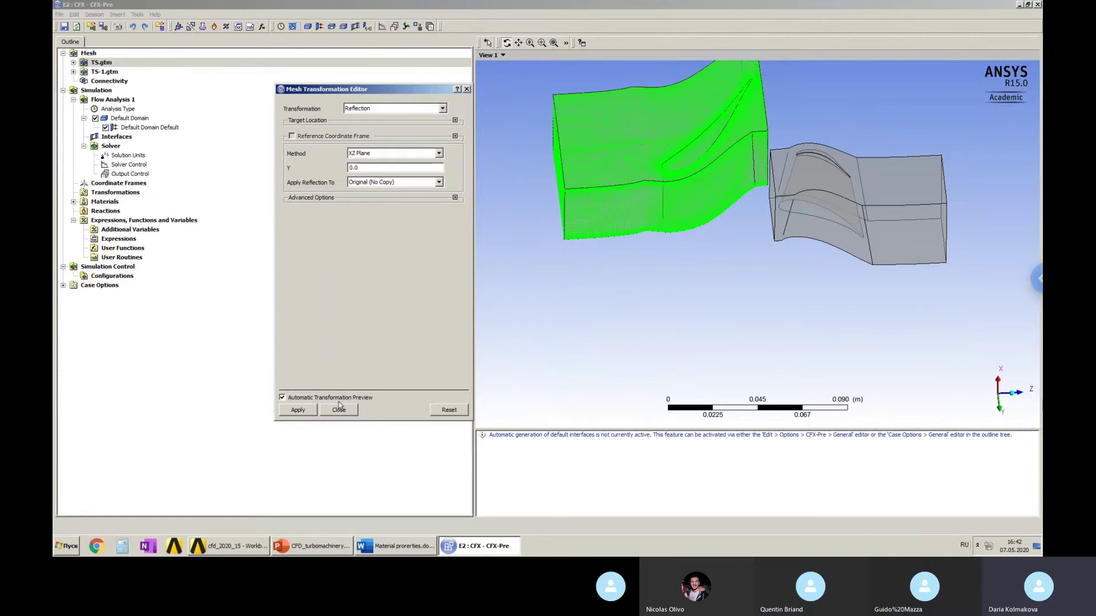
pyautogui.click(729, 174)
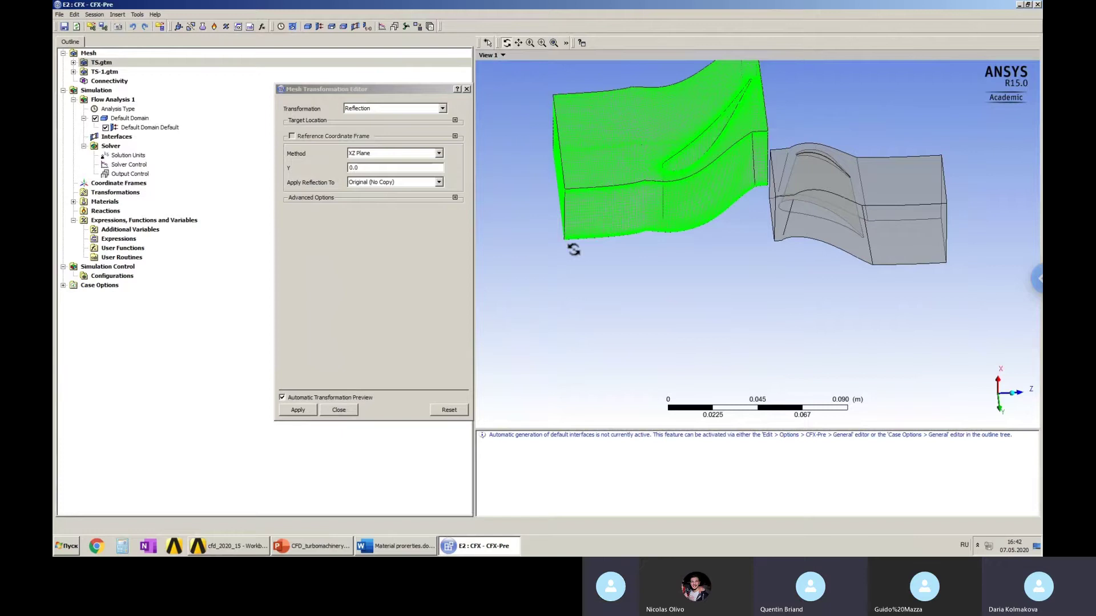
pyautogui.click(302, 415)
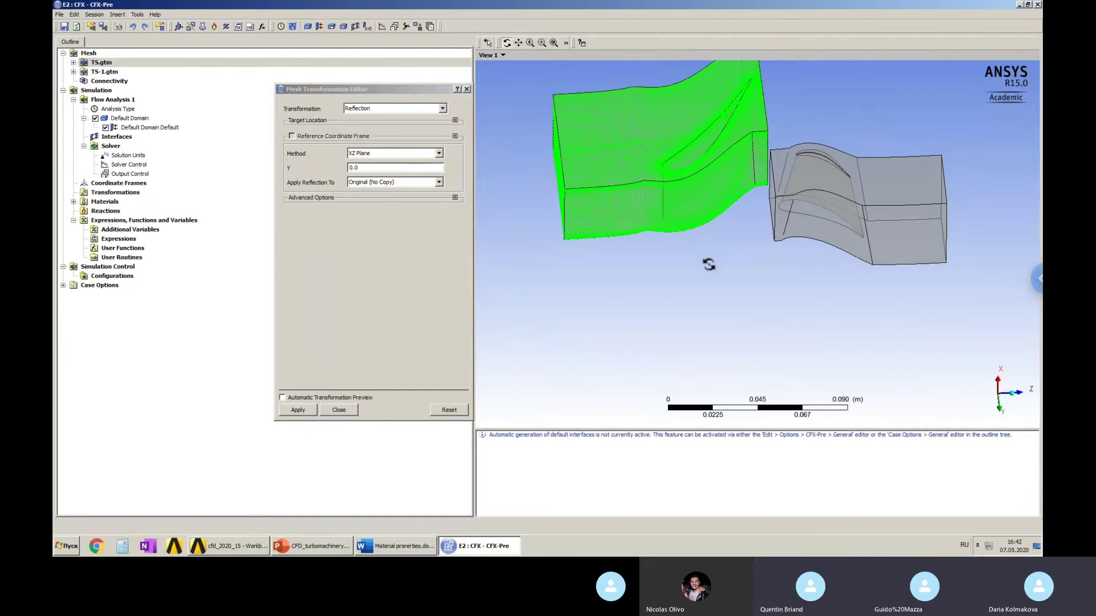
pyautogui.moveTo(711, 261); pyautogui.dragTo(702, 335)
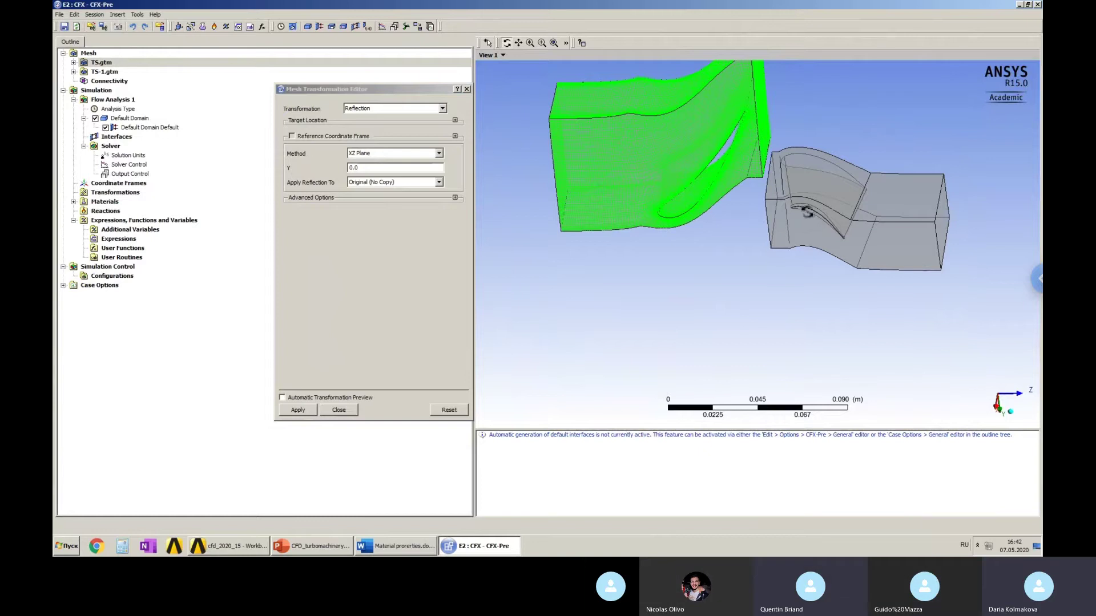
pyautogui.moveTo(807, 212)
pyautogui.mouseDown()
pyautogui.moveTo(807, 186)
pyautogui.moveTo(837, 177)
pyautogui.moveTo(820, 197)
pyautogui.mouseUp()
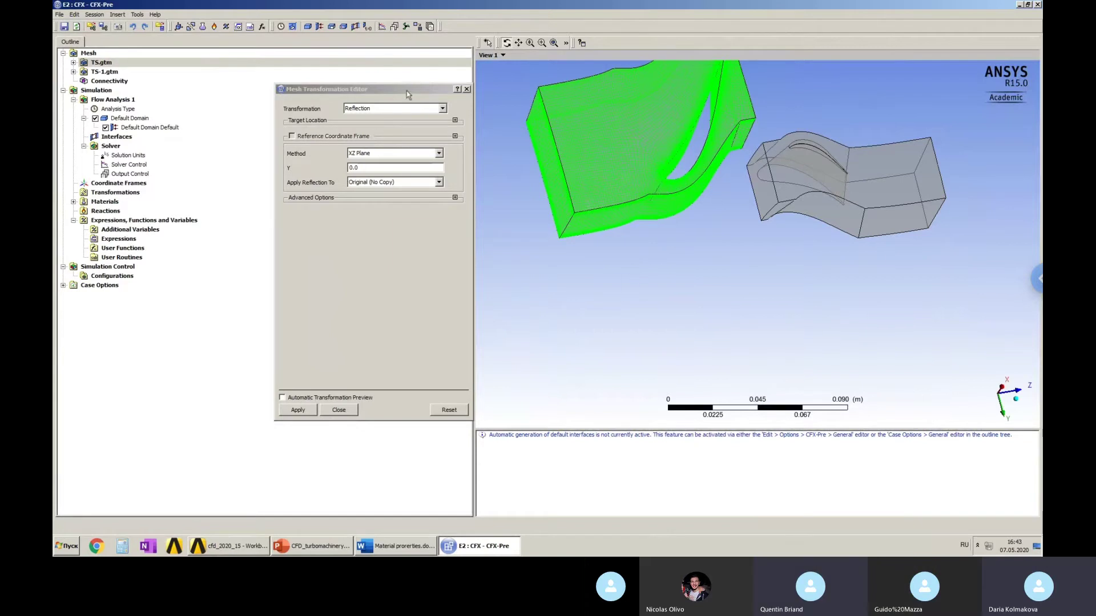
# Rotate the TS.gtm mesh 10 degrees about the principal Z axis and finish the mesh transformation.
pyautogui.moveTo(408, 94); pyautogui.dragTo(387, 87)
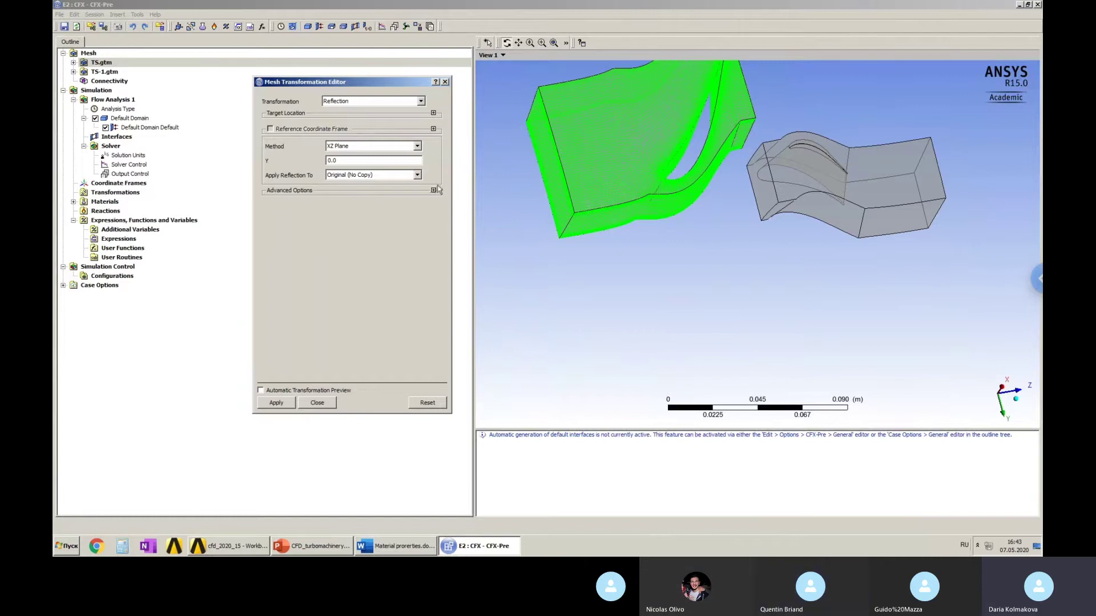
pyautogui.click(420, 102)
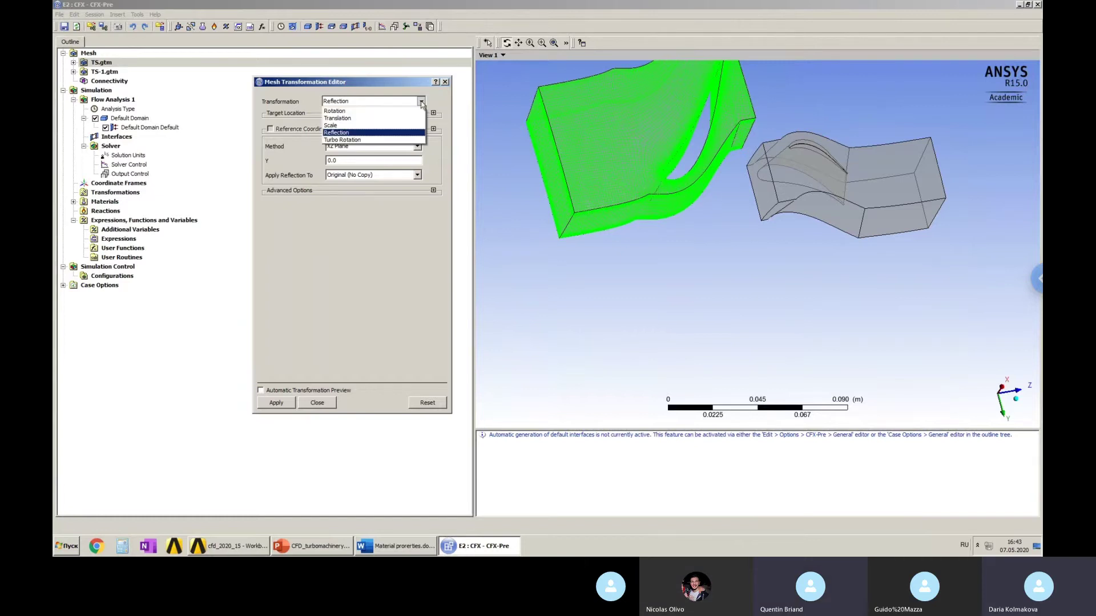
pyautogui.click(373, 111)
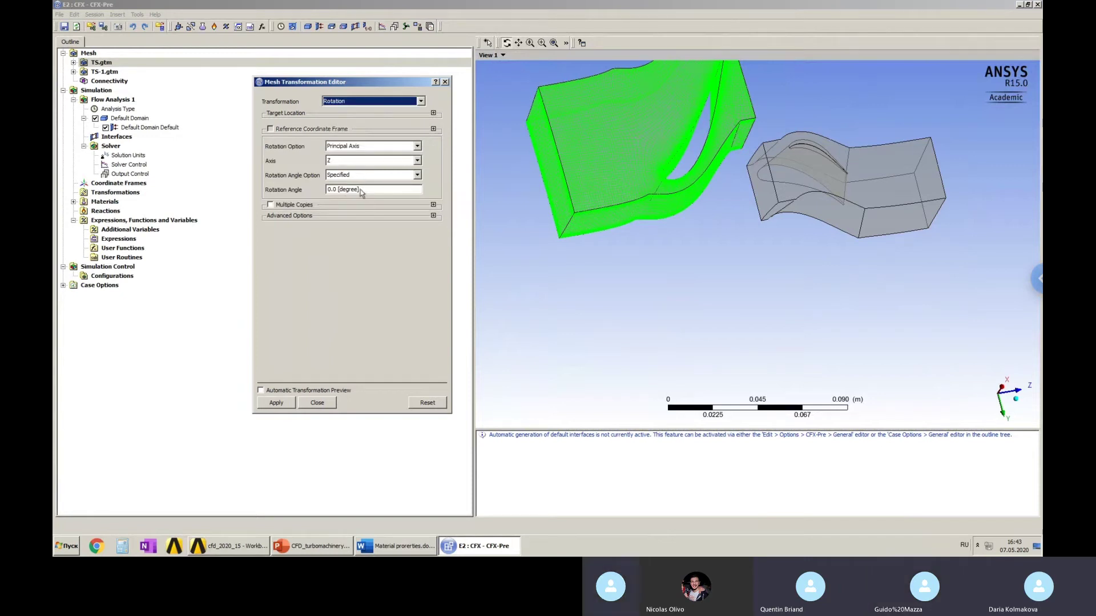
pyautogui.click(377, 190)
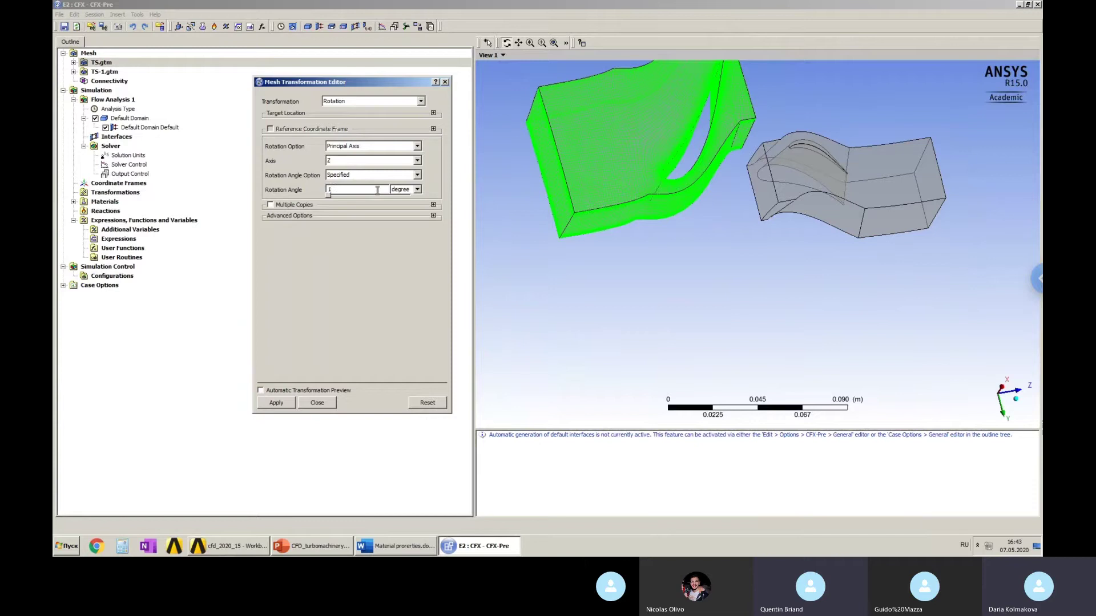
pyautogui.press('Return')
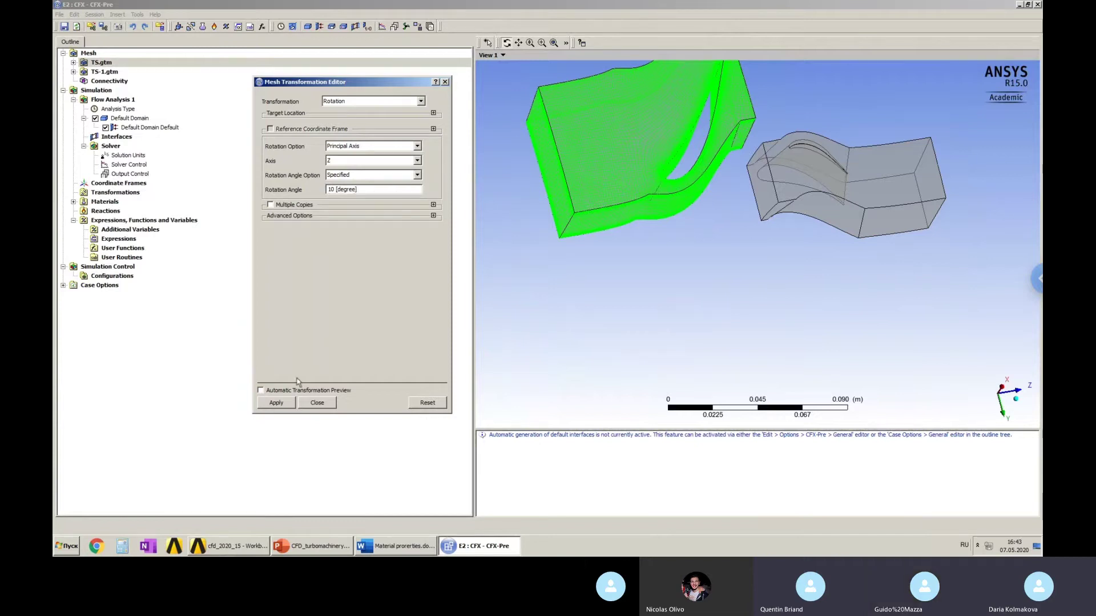
pyautogui.click(277, 403)
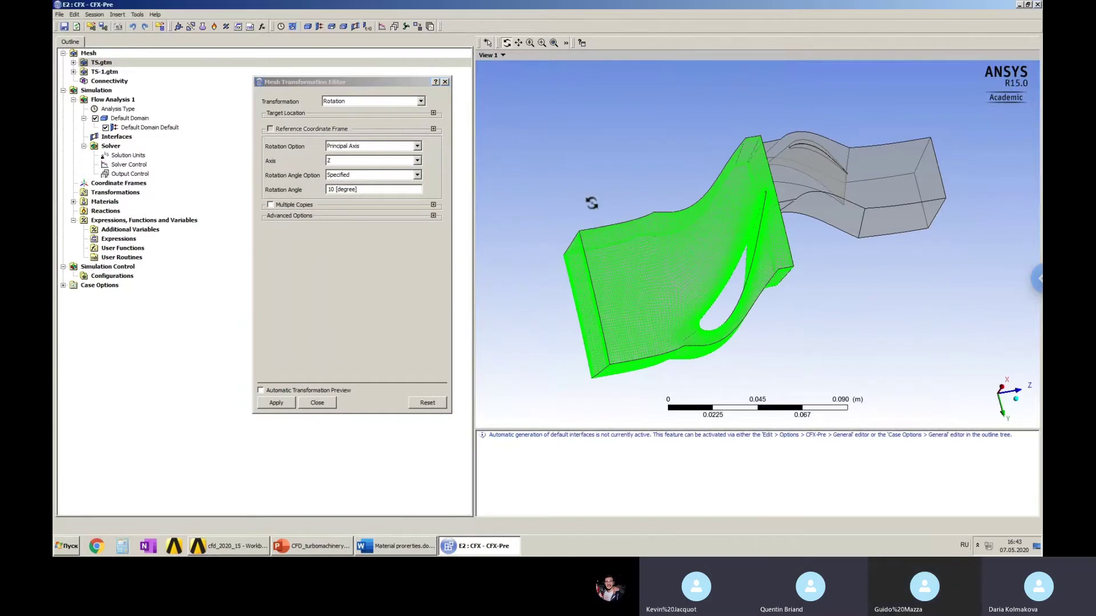
pyautogui.moveTo(590, 197)
pyautogui.mouseDown()
pyautogui.moveTo(575, 165)
pyautogui.moveTo(560, 186)
pyautogui.moveTo(590, 178)
pyautogui.mouseUp()
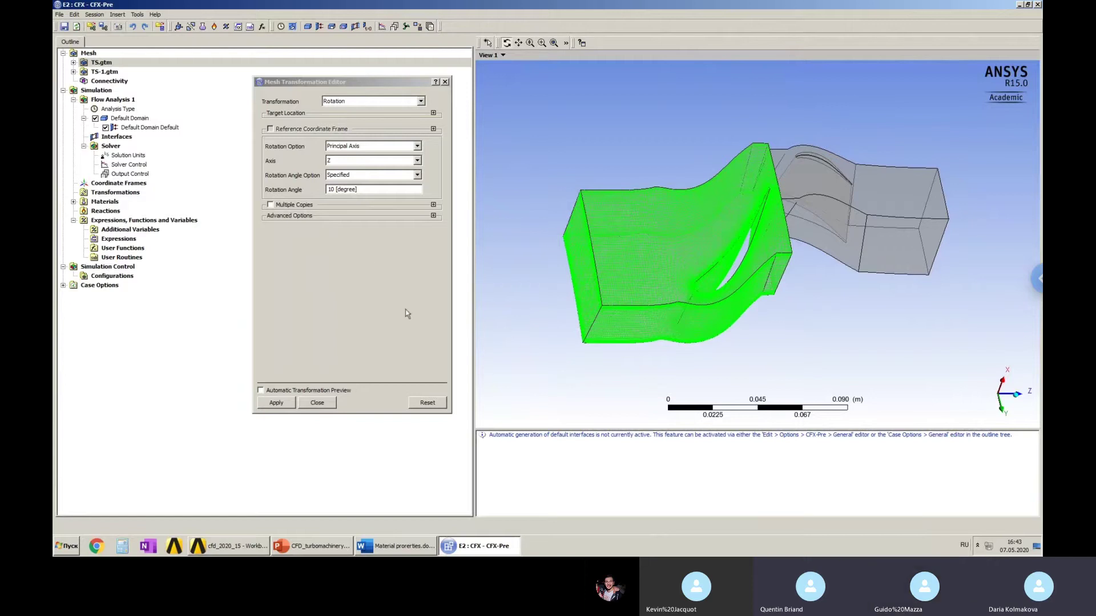
pyautogui.moveTo(788, 241); pyautogui.dragTo(702, 225)
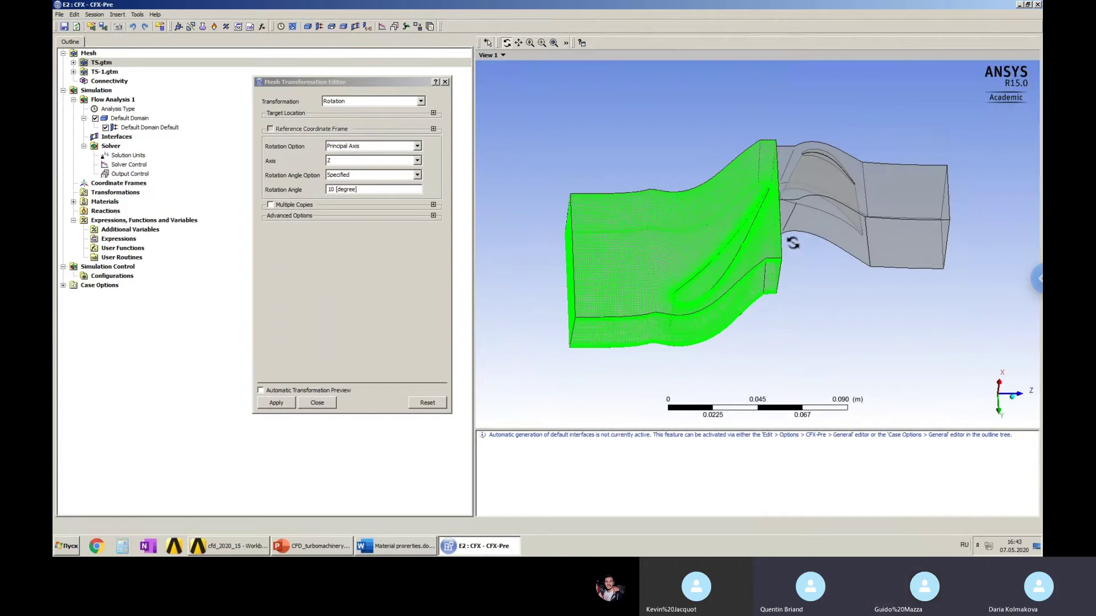
pyautogui.moveTo(793, 240)
pyautogui.mouseDown()
pyautogui.moveTo(775, 264)
pyautogui.moveTo(794, 291)
pyautogui.moveTo(782, 252)
pyautogui.mouseUp()
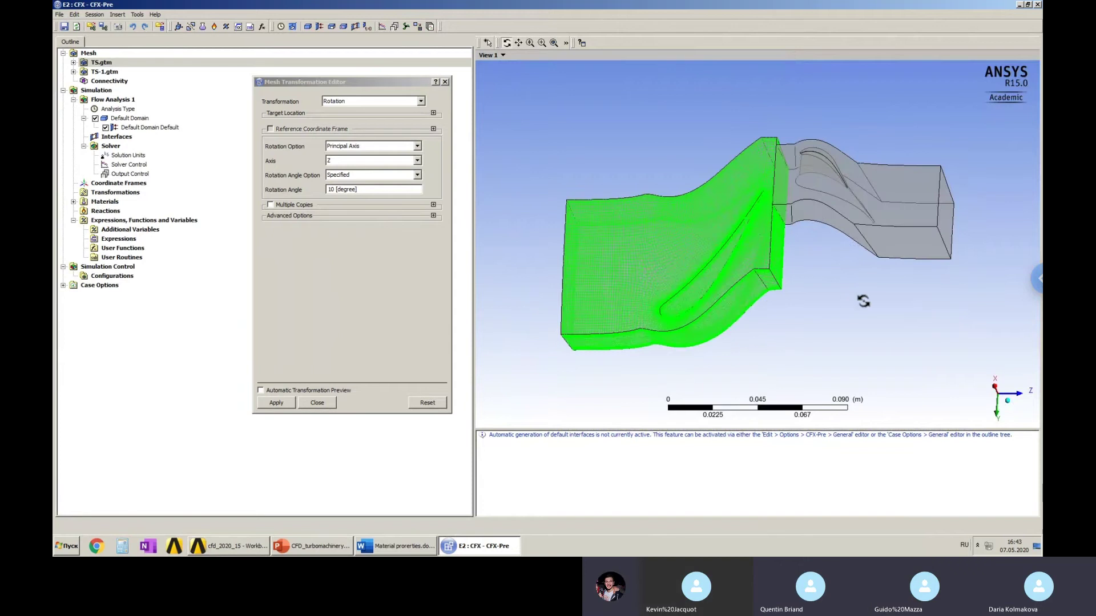
pyautogui.moveTo(863, 301); pyautogui.dragTo(624, 352)
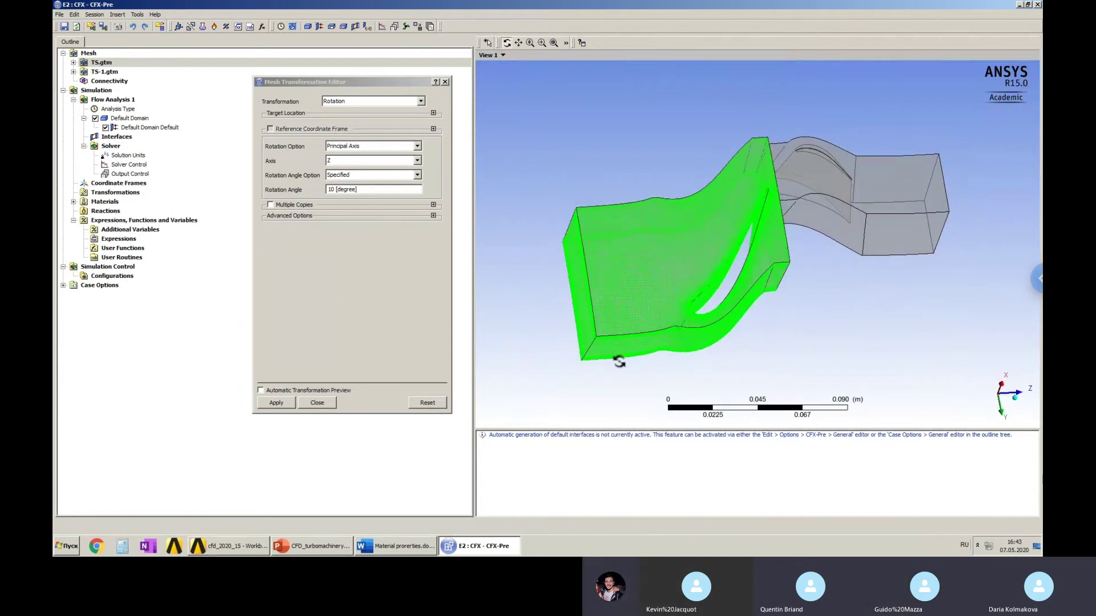
pyautogui.click(323, 405)
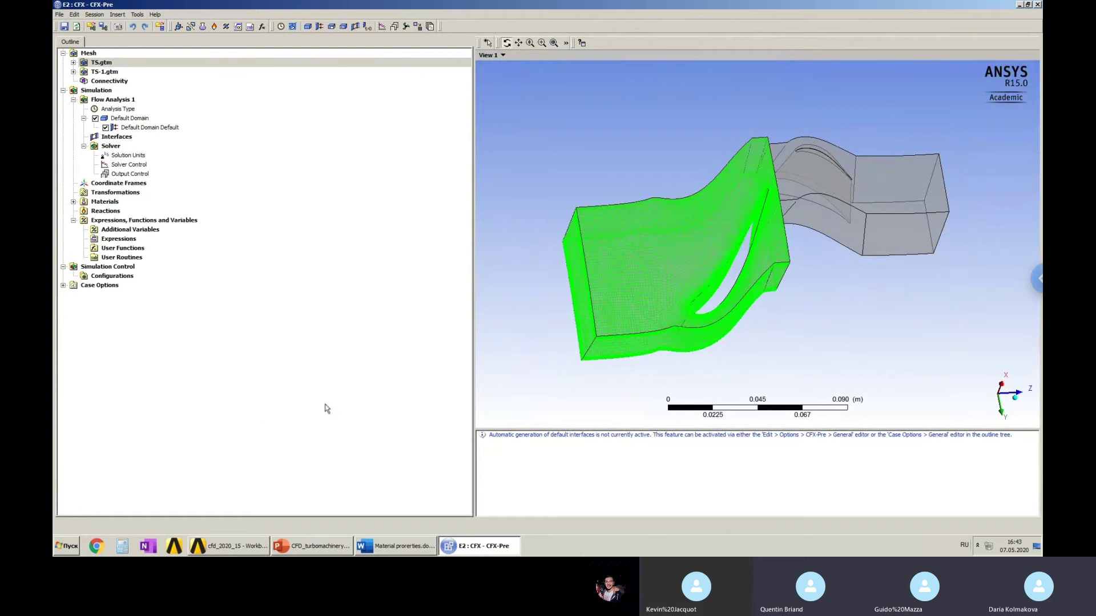
# Examine how the outlet of the transformed TS.gtm passage aligns with the inlet of the TS-1.gtm passage.
pyautogui.moveTo(692, 318); pyautogui.dragTo(684, 321)
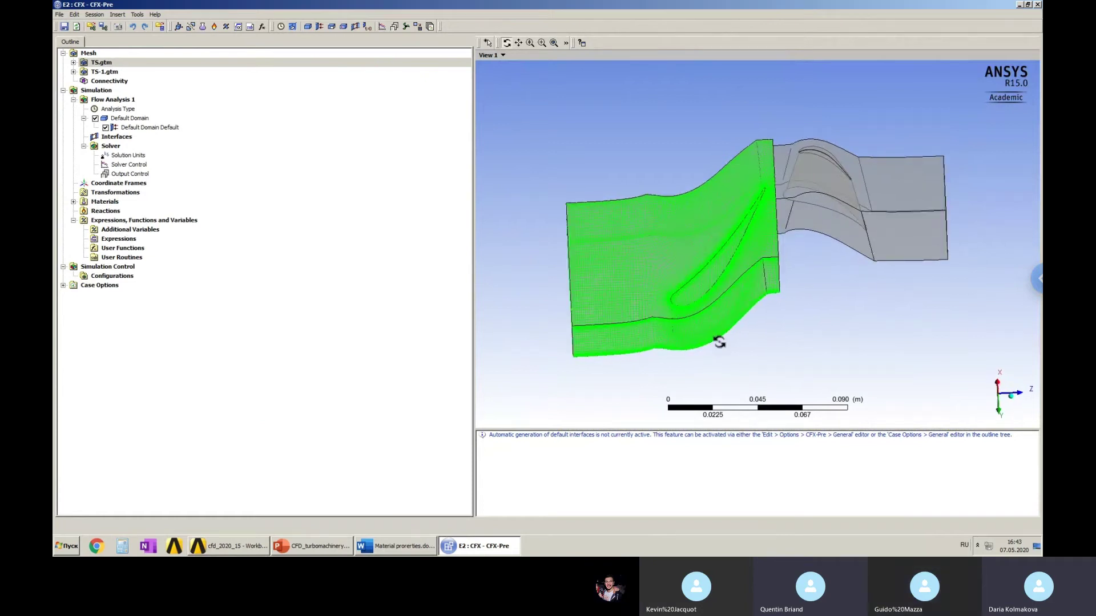
pyautogui.moveTo(799, 174); pyautogui.dragTo(865, 121)
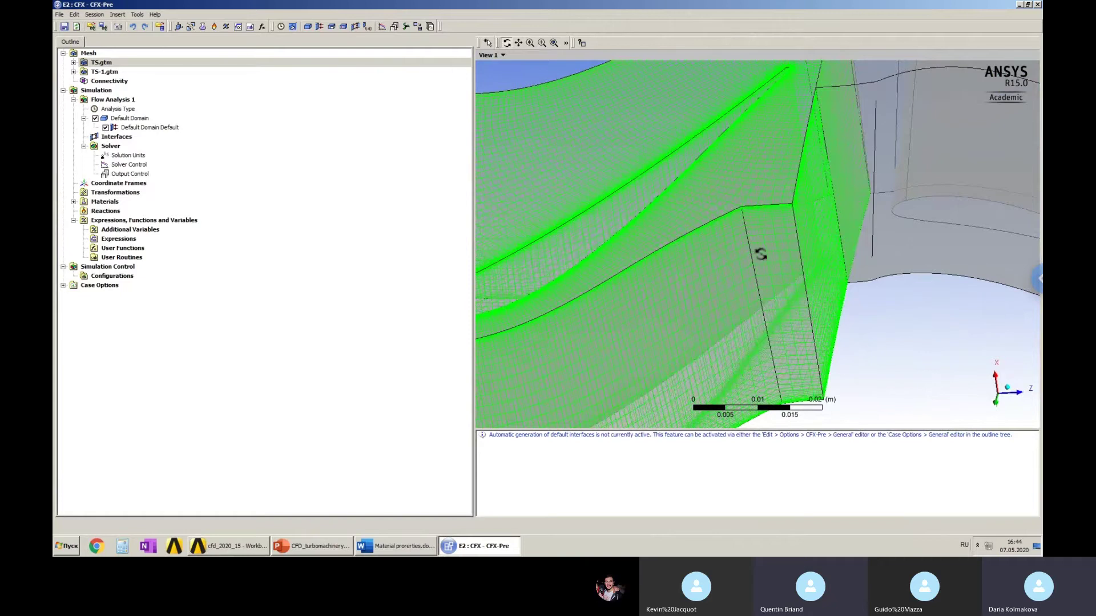
pyautogui.scroll(-2, 761, 251)
pyautogui.moveTo(763, 252); pyautogui.dragTo(858, 260)
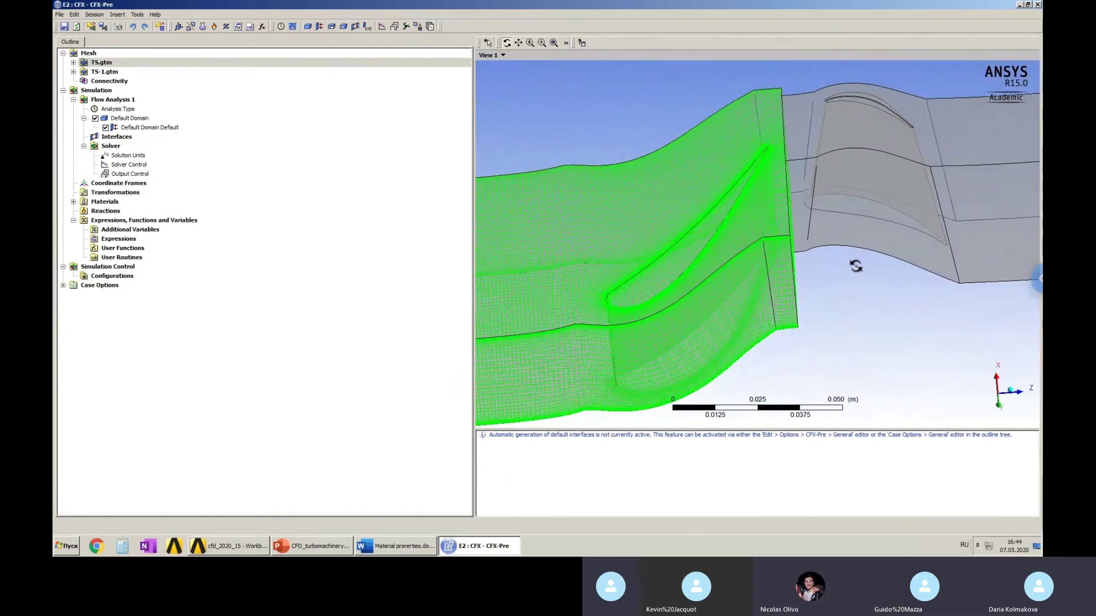
pyautogui.scroll(-3, 855, 266)
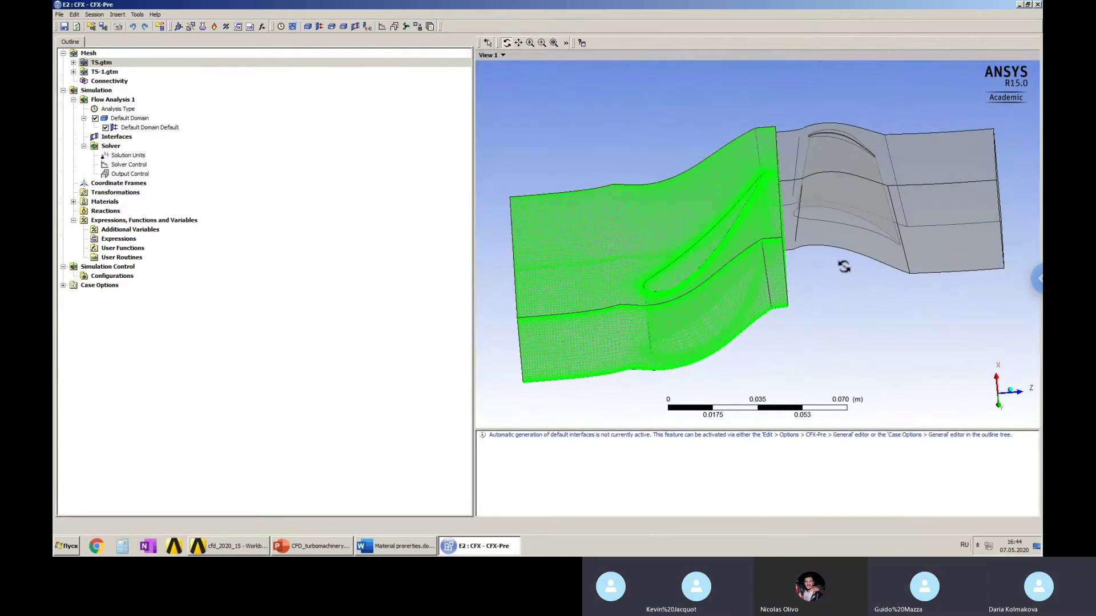
pyautogui.moveTo(818, 237); pyautogui.dragTo(820, 287)
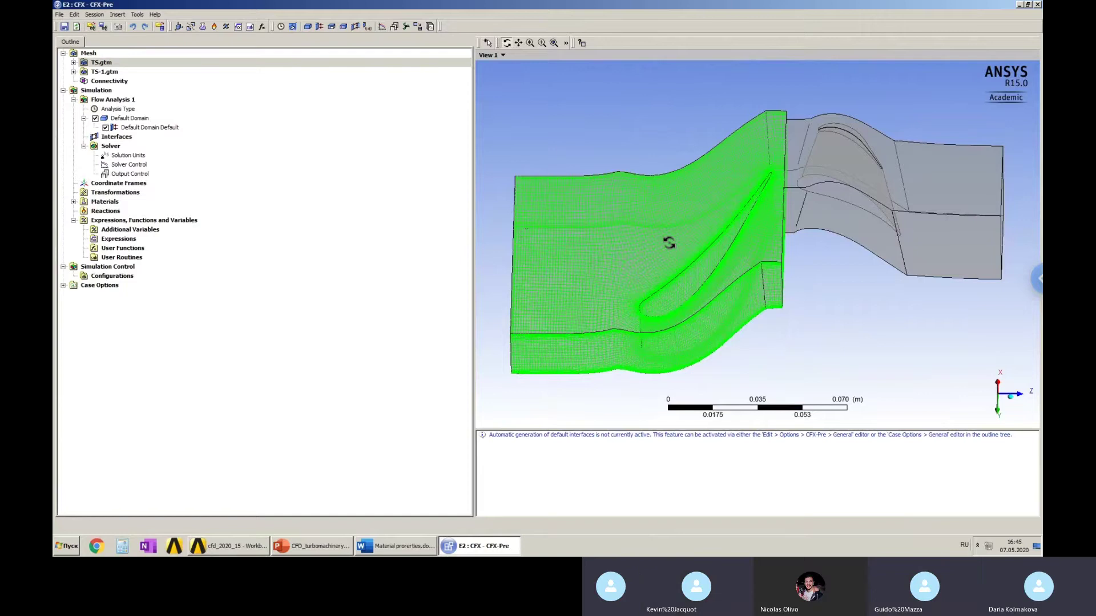
pyautogui.moveTo(807, 207); pyautogui.dragTo(806, 173)
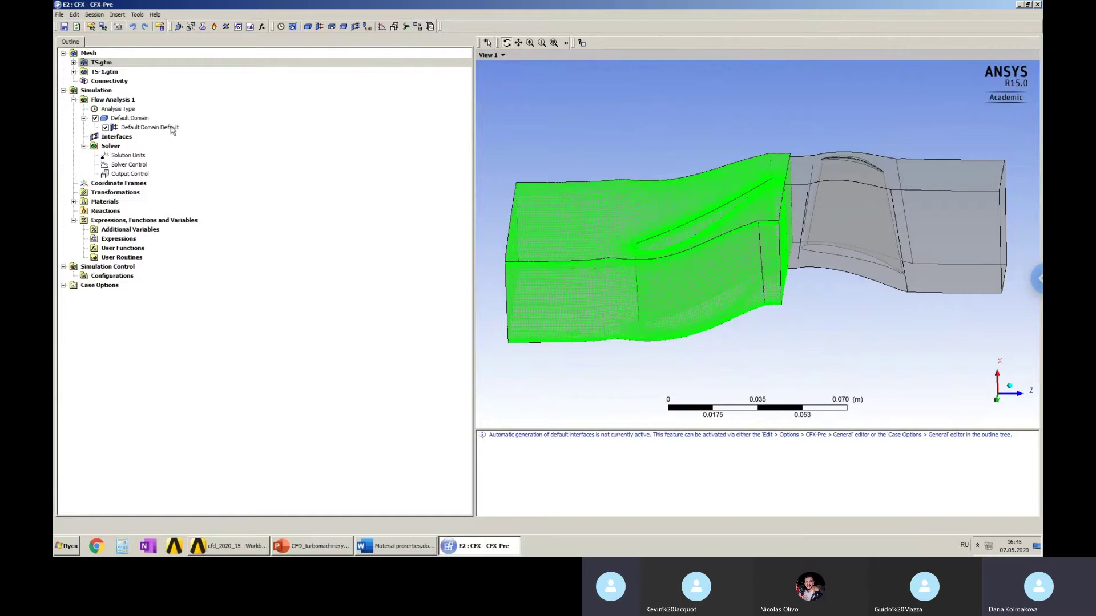
pyautogui.click(129, 119)
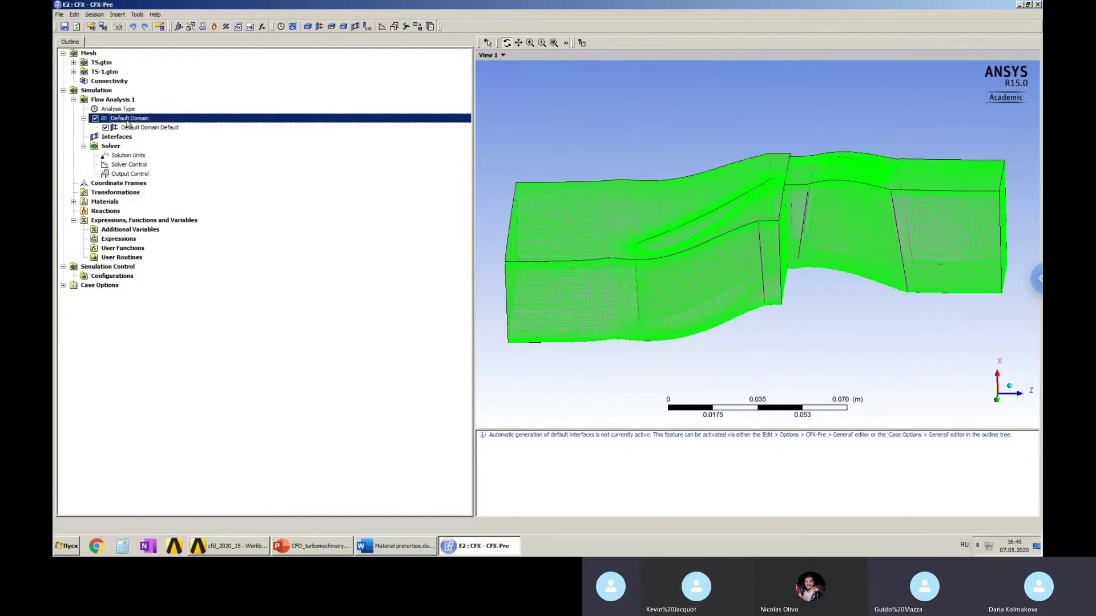
pyautogui.rightClick(130, 120)
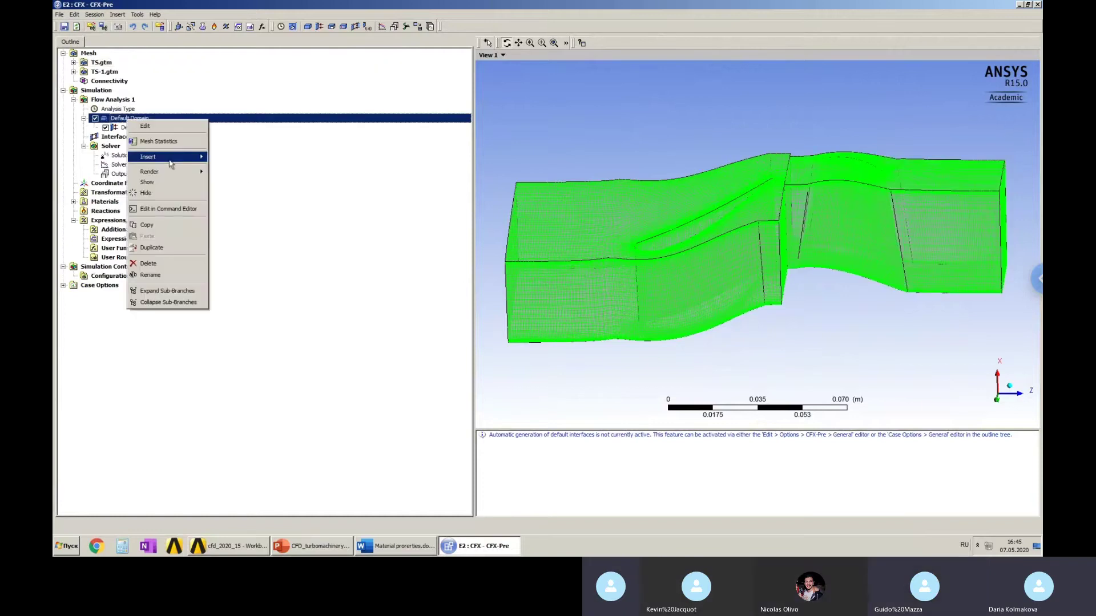
pyautogui.moveTo(172, 157)
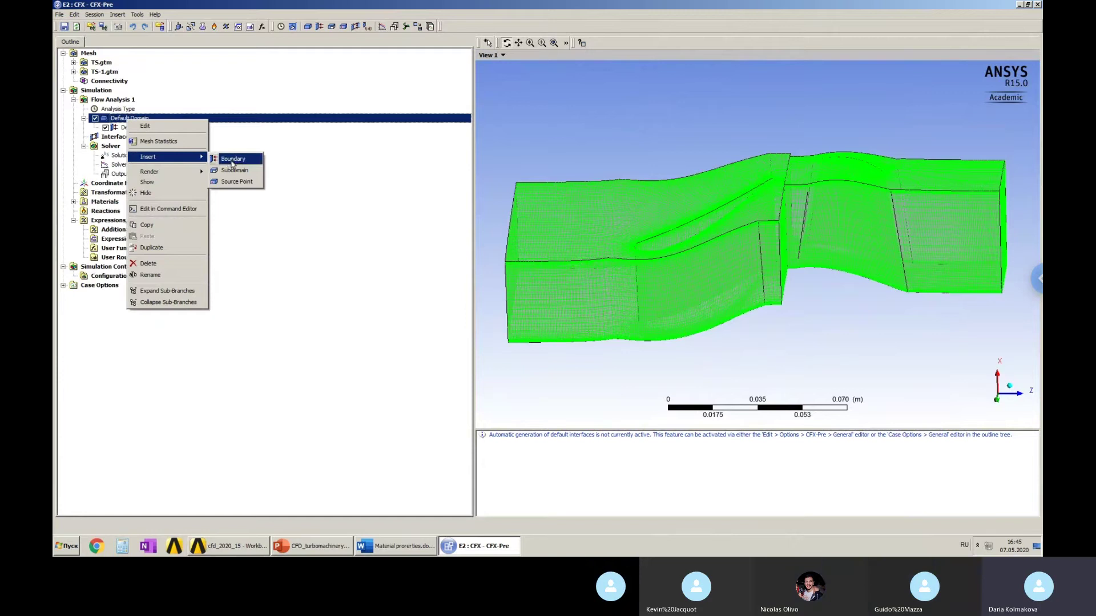
pyautogui.keyDown('shift'); pyautogui.click(325, 266); pyautogui.keyUp('shift')
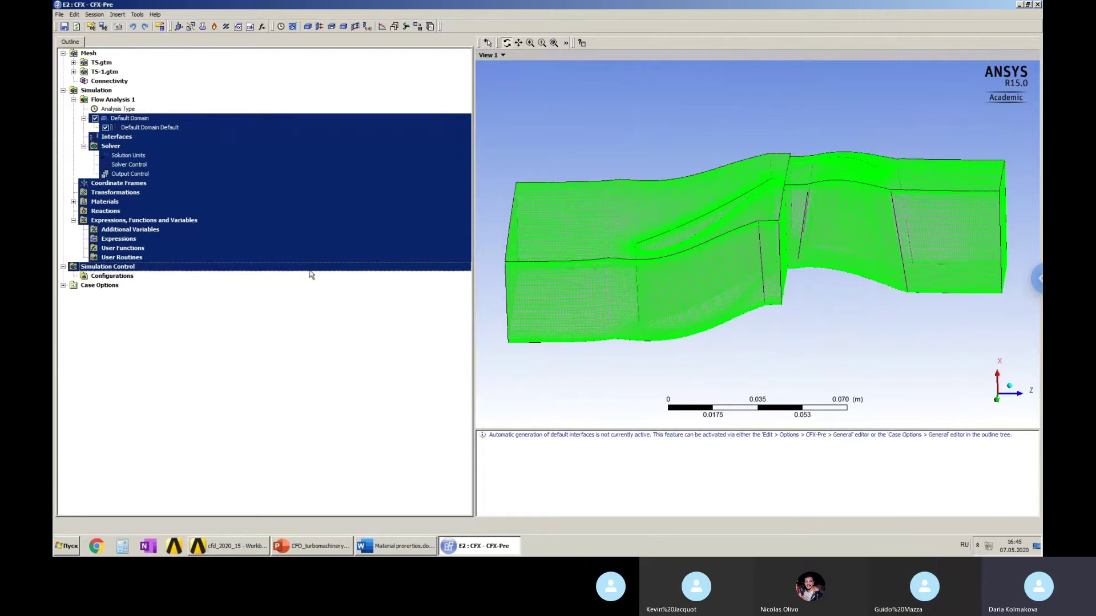
pyautogui.click(277, 184)
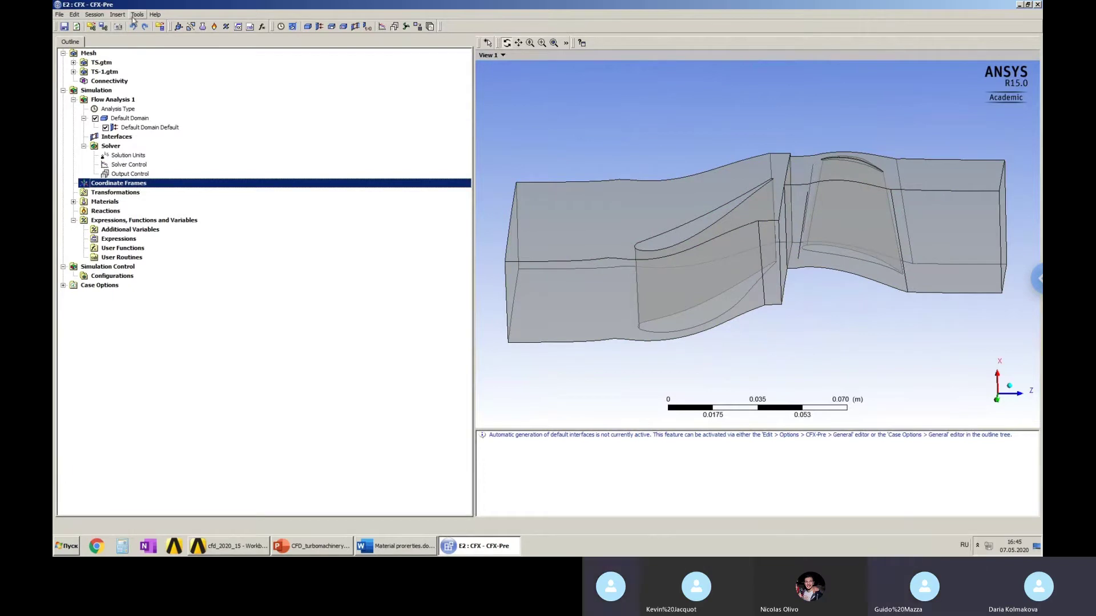
# Start Turbo Mode, set the machine type to Axial Turbine and proceed to the component definition.
pyautogui.click(135, 15)
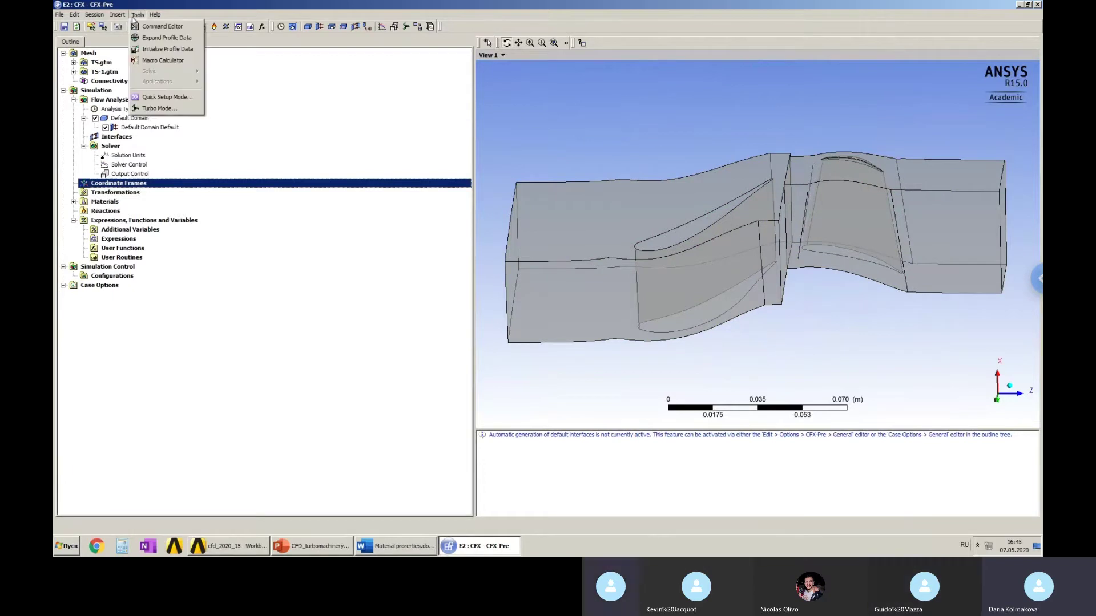
pyautogui.click(158, 109)
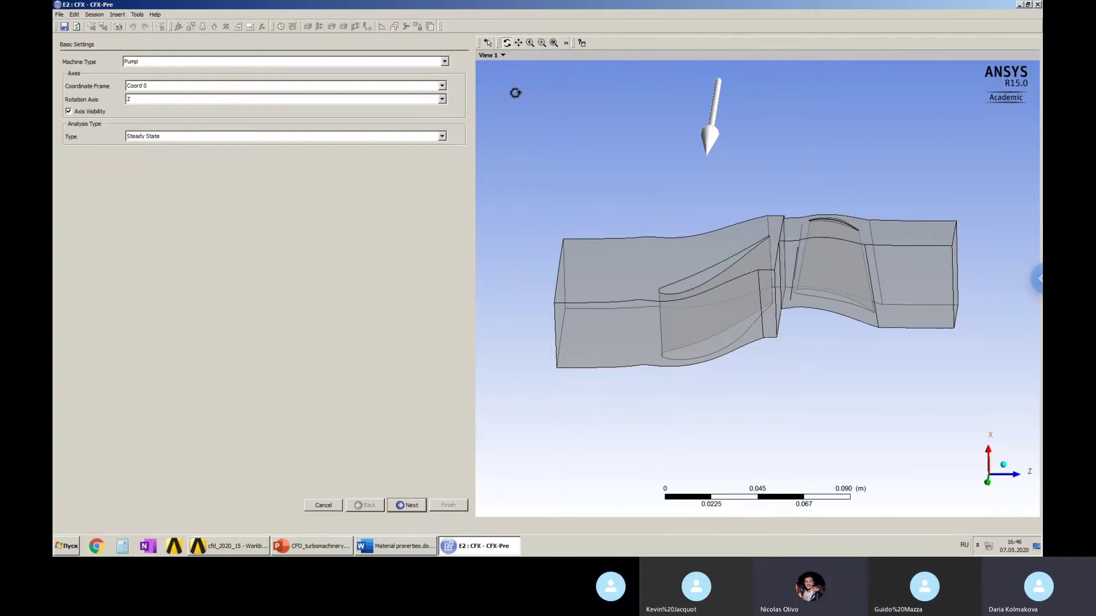
pyautogui.click(445, 62)
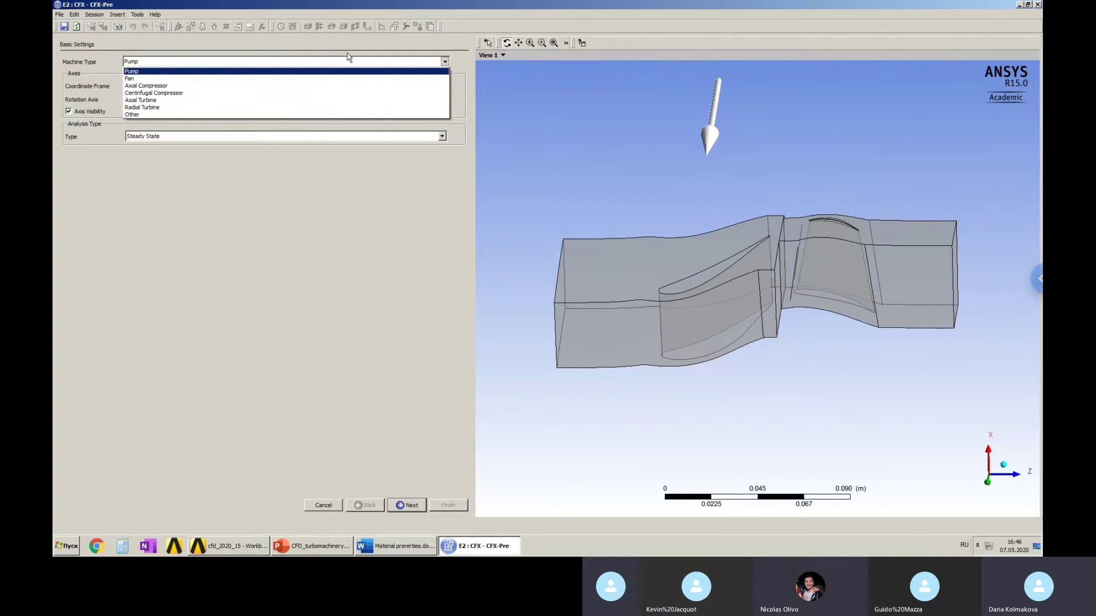
pyautogui.click(151, 101)
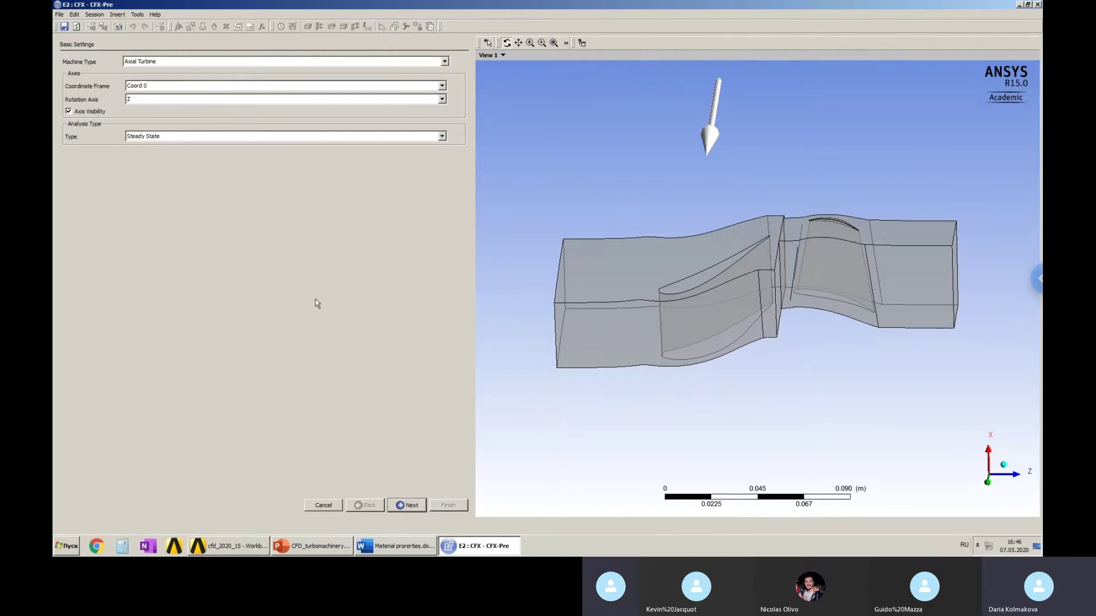
pyautogui.click(406, 506)
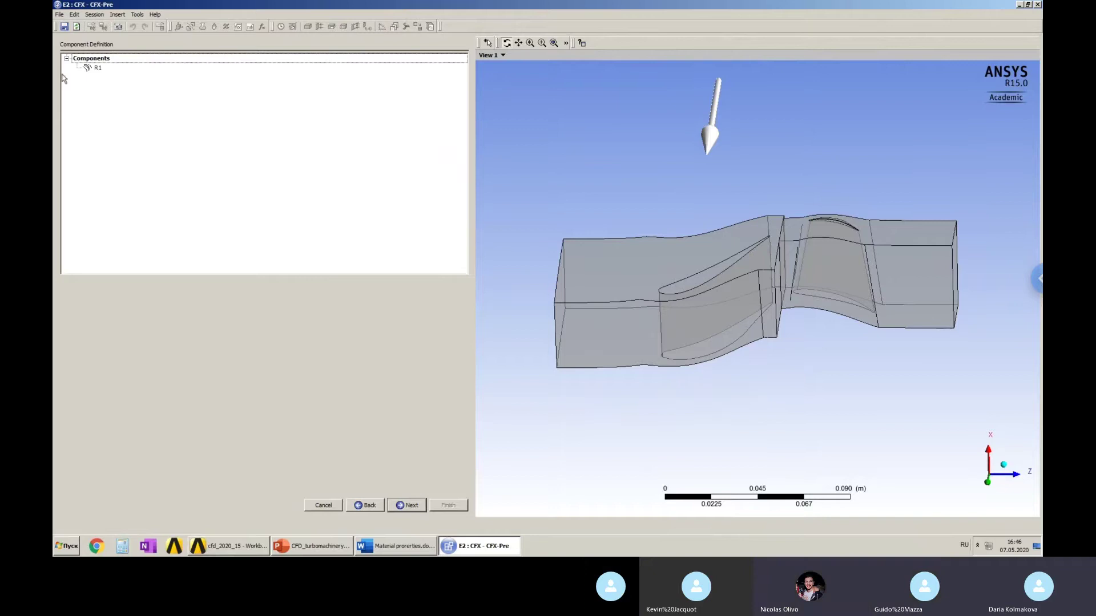
# Delete the default rotating component R1 from the component definition.
pyautogui.click(96, 67)
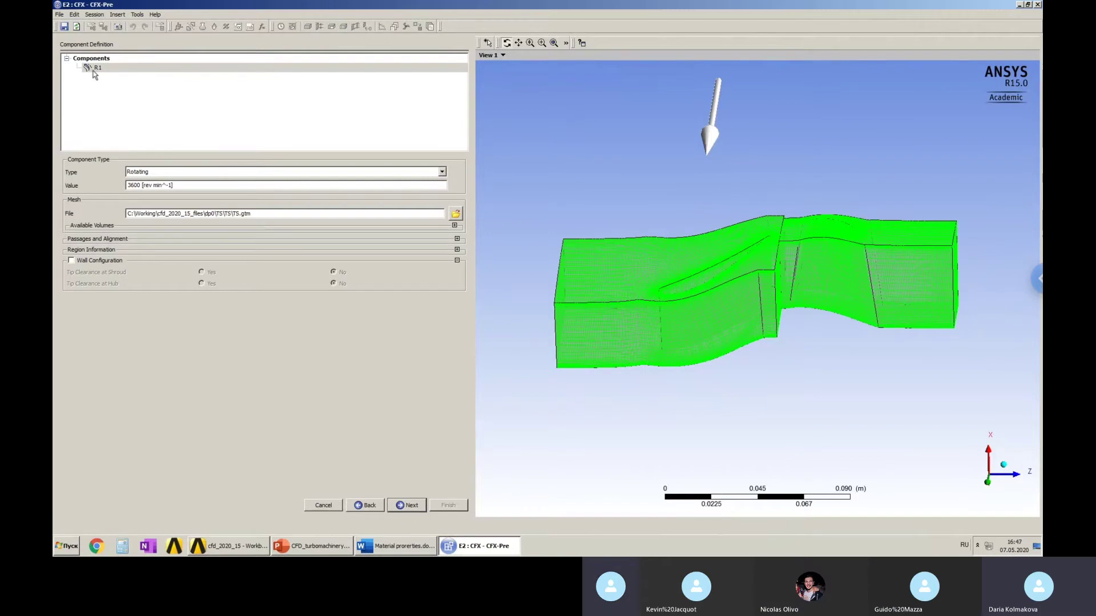
pyautogui.click(98, 68)
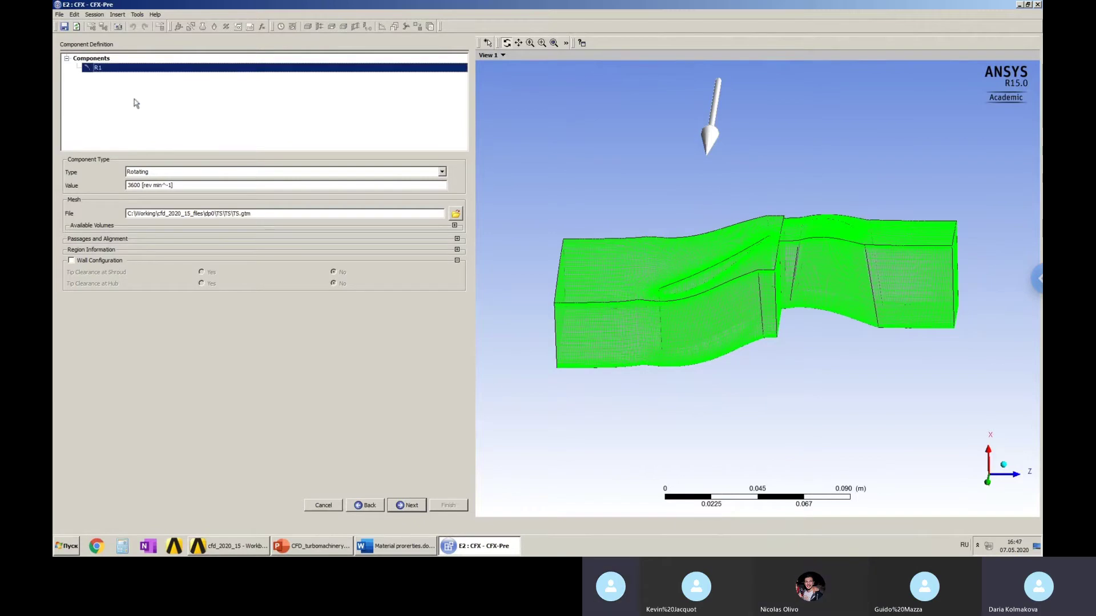
pyautogui.rightClick(99, 69)
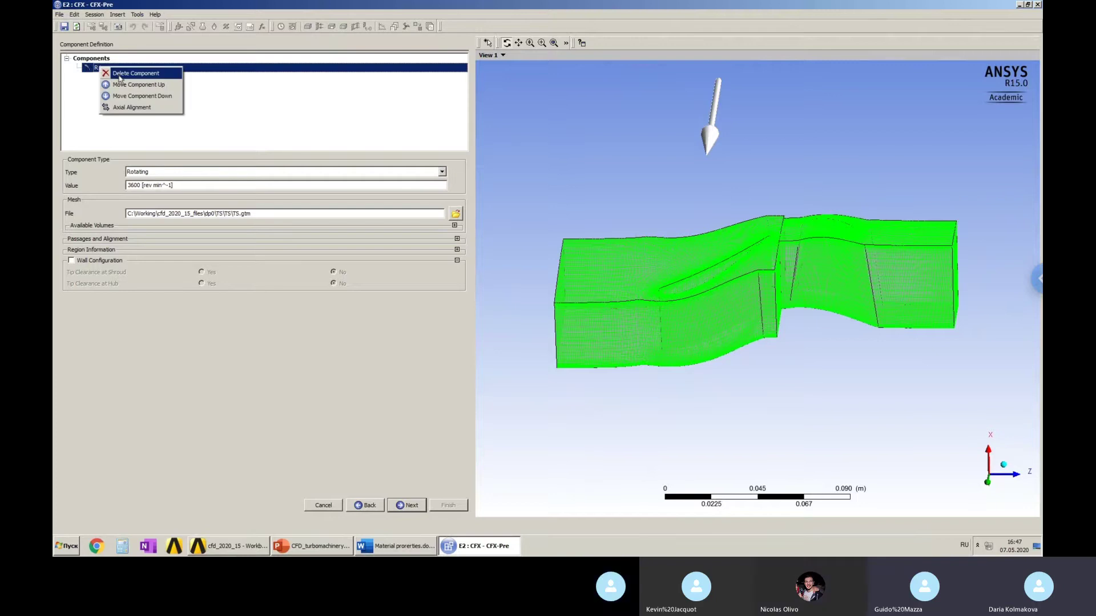
pyautogui.click(119, 74)
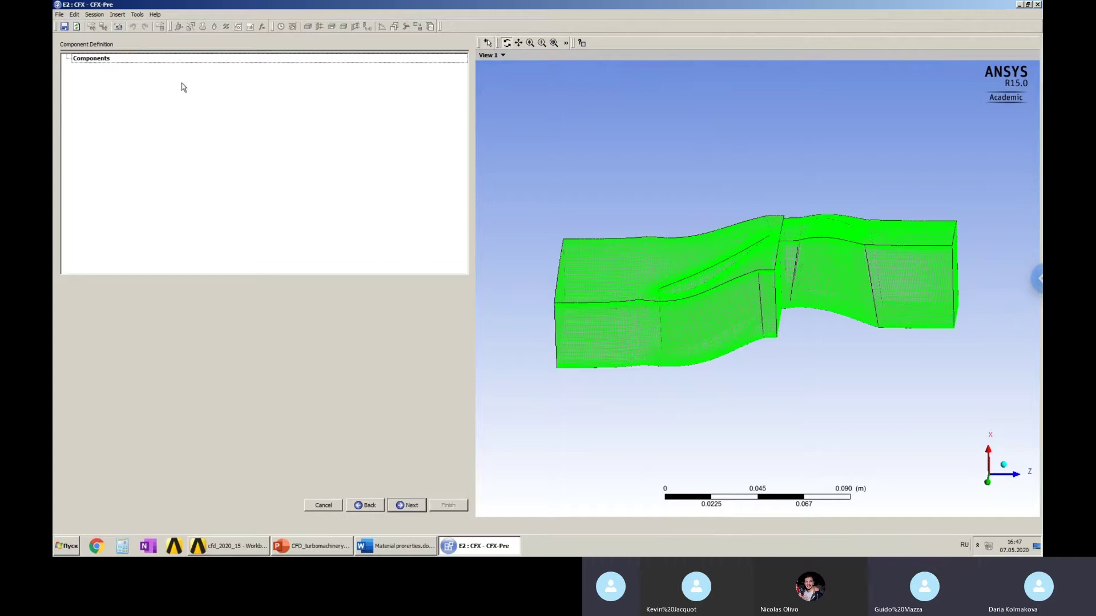
# Add a new turbomachinery component named S1 with the type Stationary.
pyautogui.rightClick(91, 61)
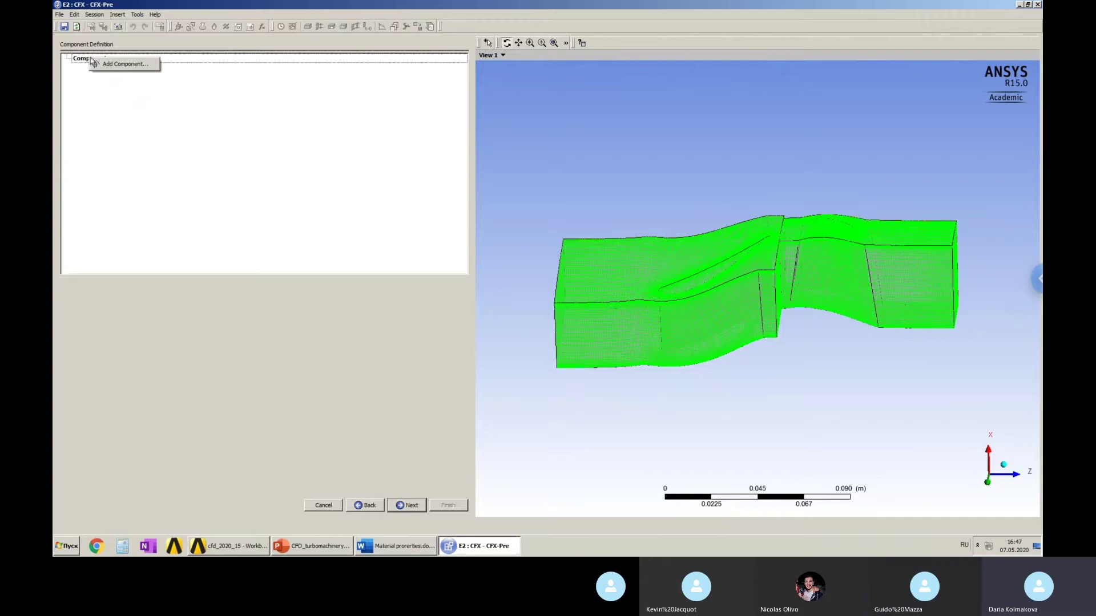
pyautogui.click(117, 65)
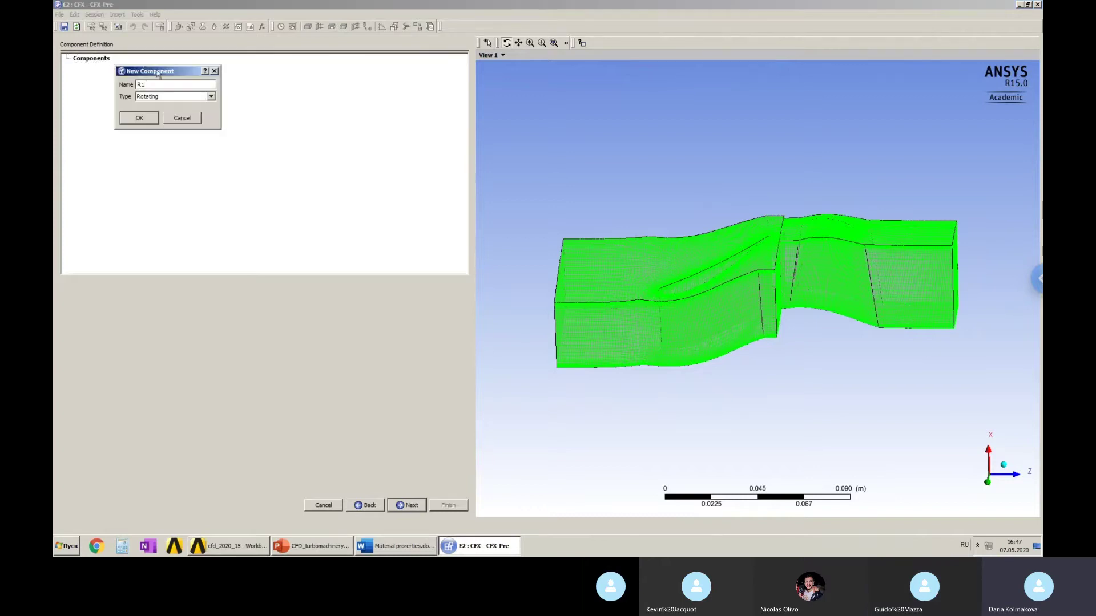
pyautogui.moveTo(157, 73); pyautogui.dragTo(279, 108)
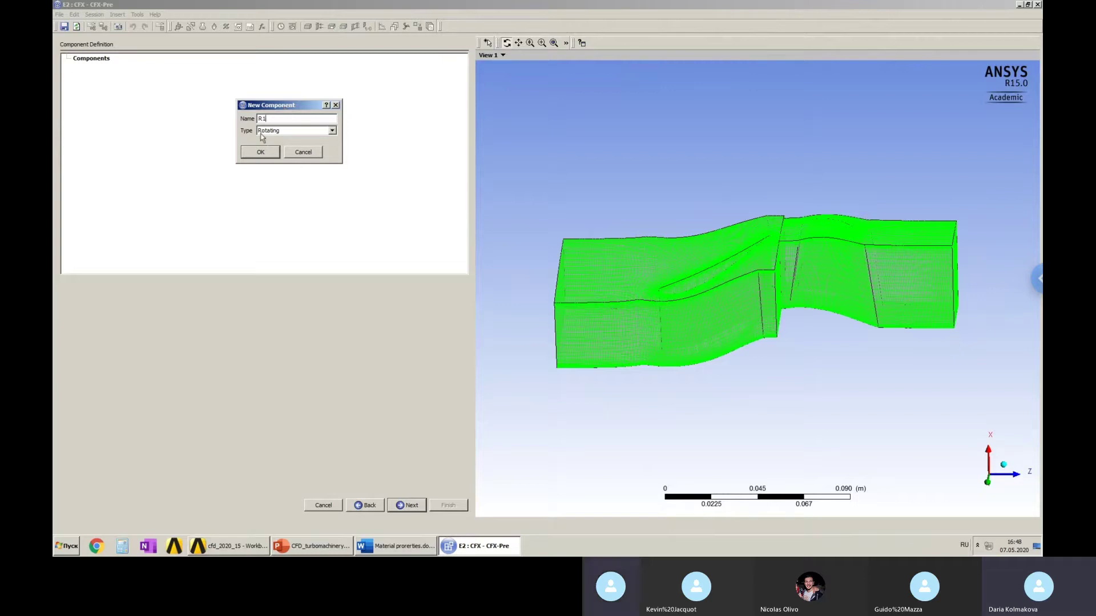
pyautogui.click(332, 132)
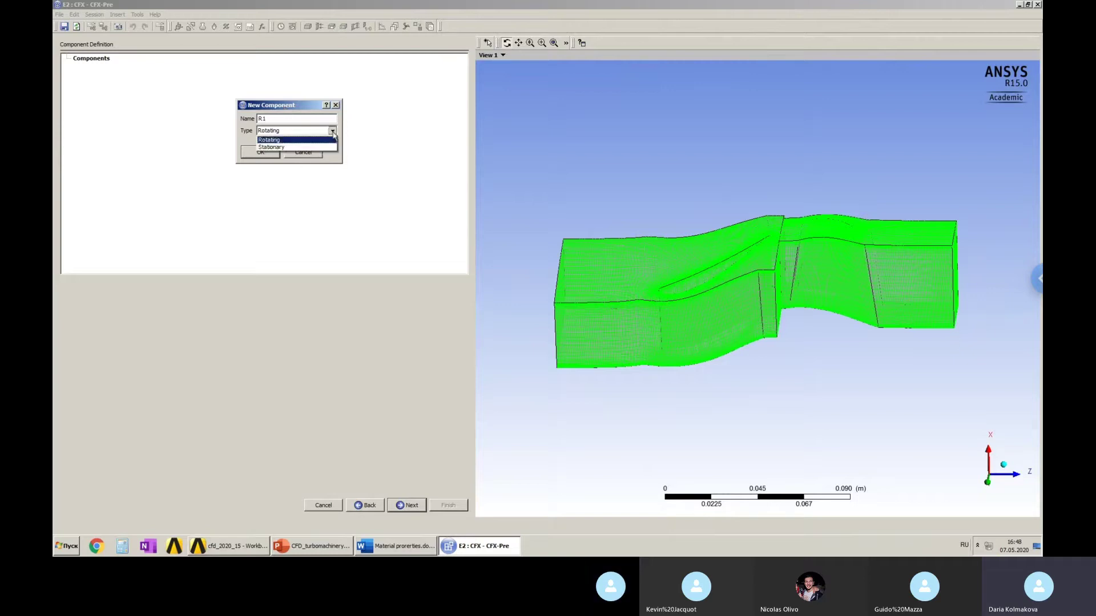
pyautogui.click(271, 147)
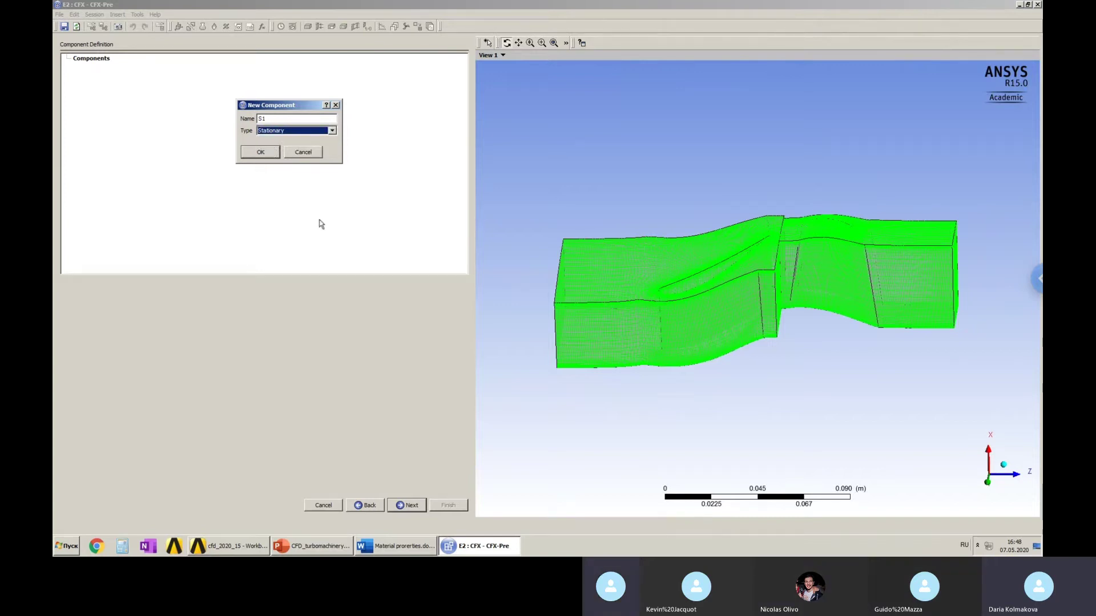
pyautogui.click(260, 152)
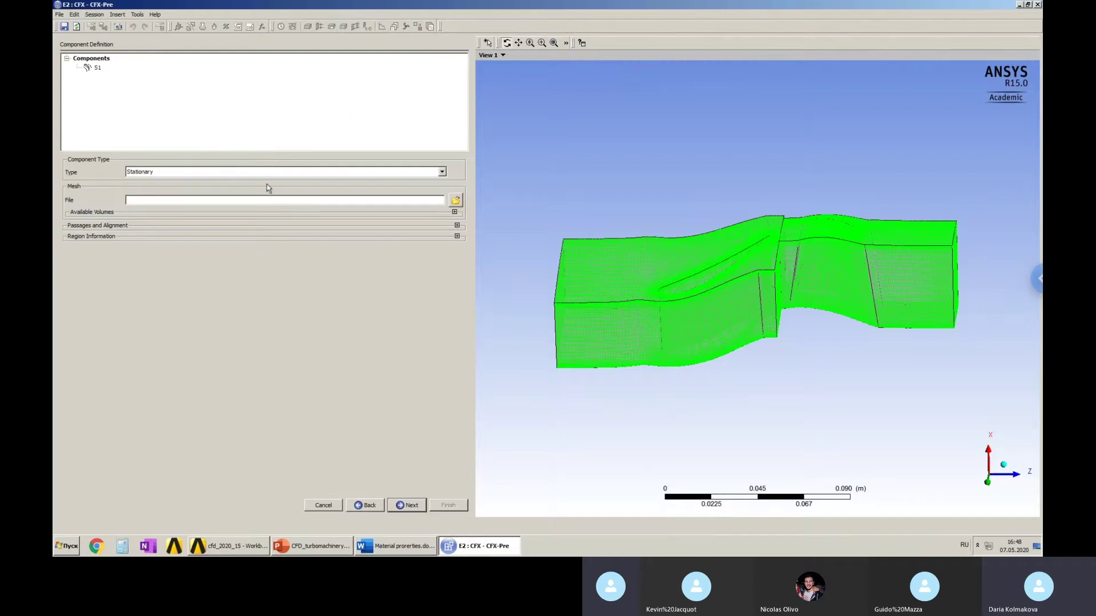
# Assign the upstream Passage volume of the TS.gtm mesh to component S1.
pyautogui.click(455, 213)
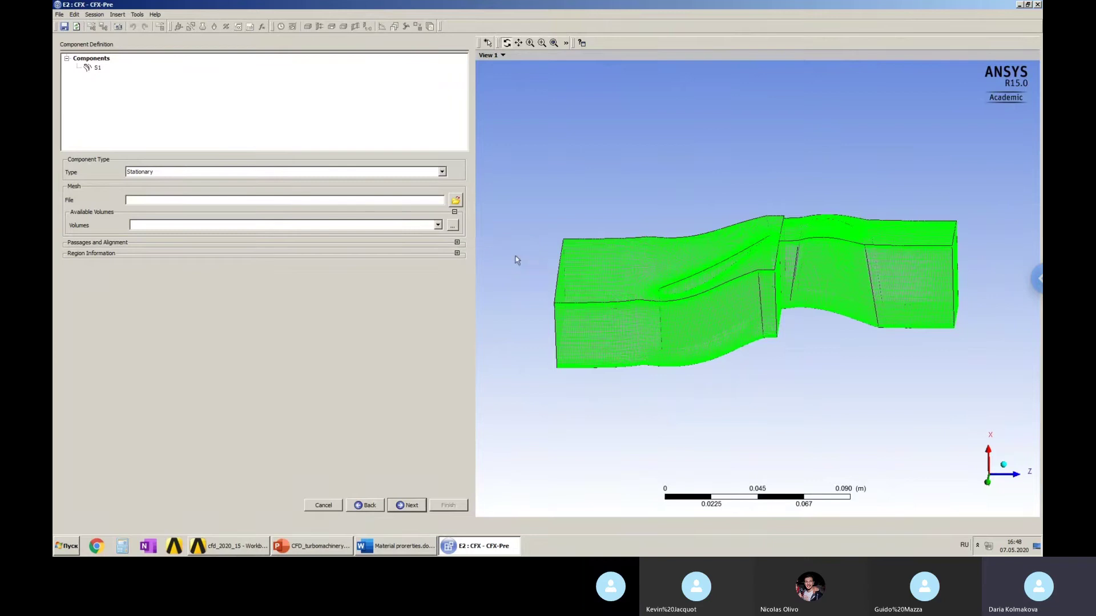
pyautogui.click(341, 226)
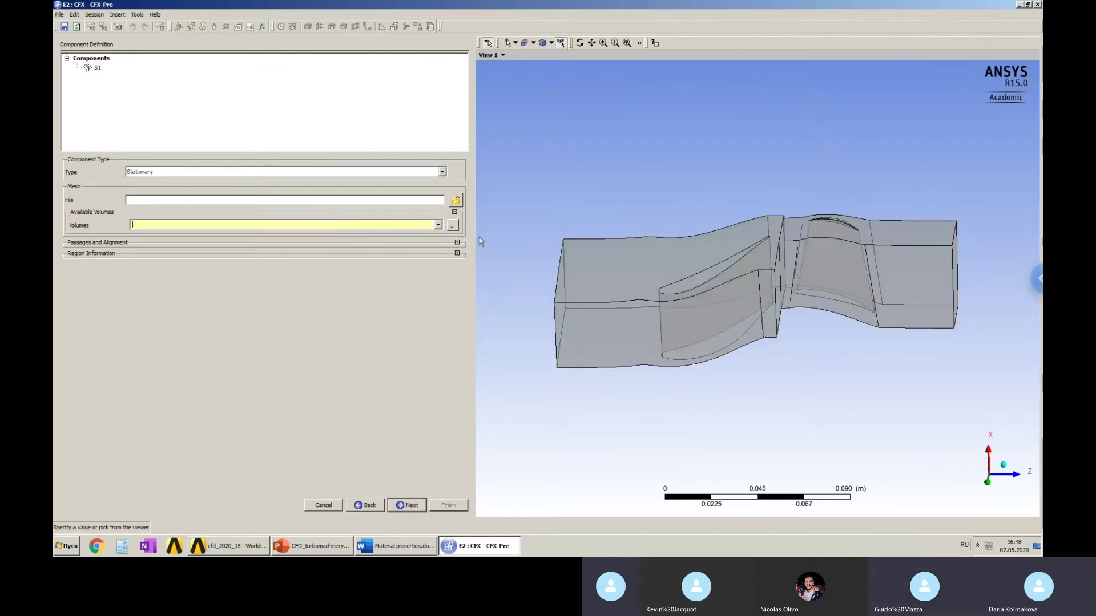
pyautogui.click(633, 284)
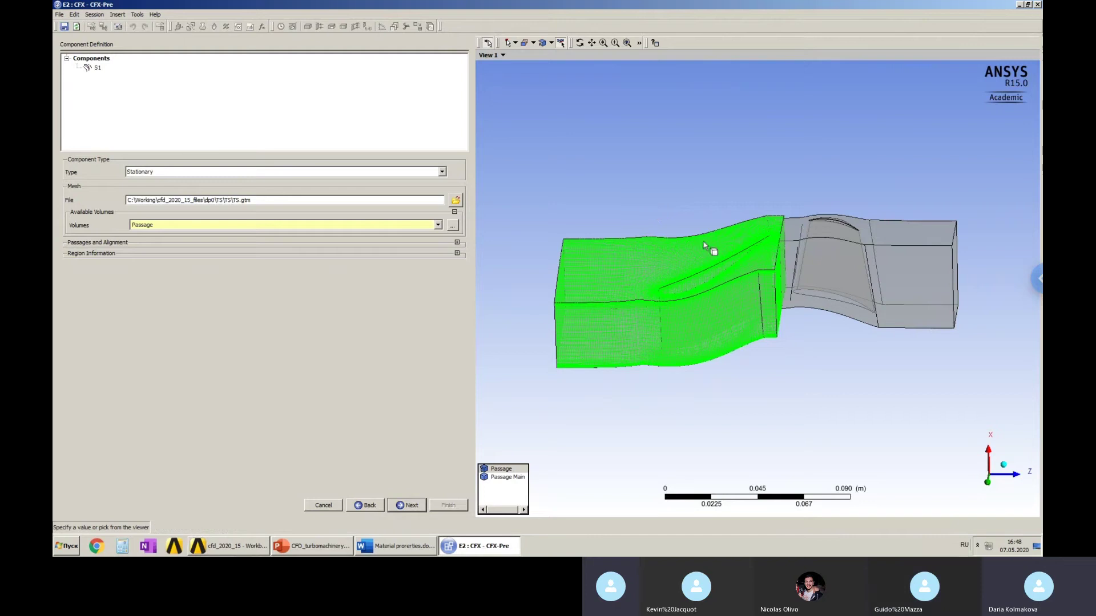
# Compare which mesh regions Passage, Passage 2 and Passage Main cover among the available volumes for S1.
pyautogui.click(452, 226)
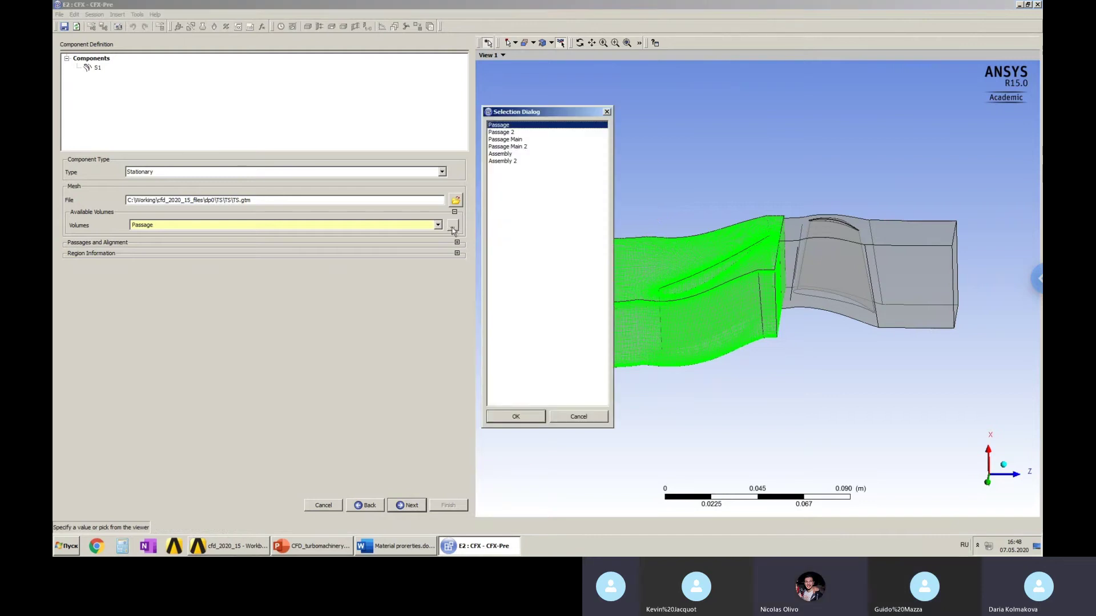
pyautogui.click(502, 132)
pyautogui.moveTo(508, 113); pyautogui.dragTo(349, 64)
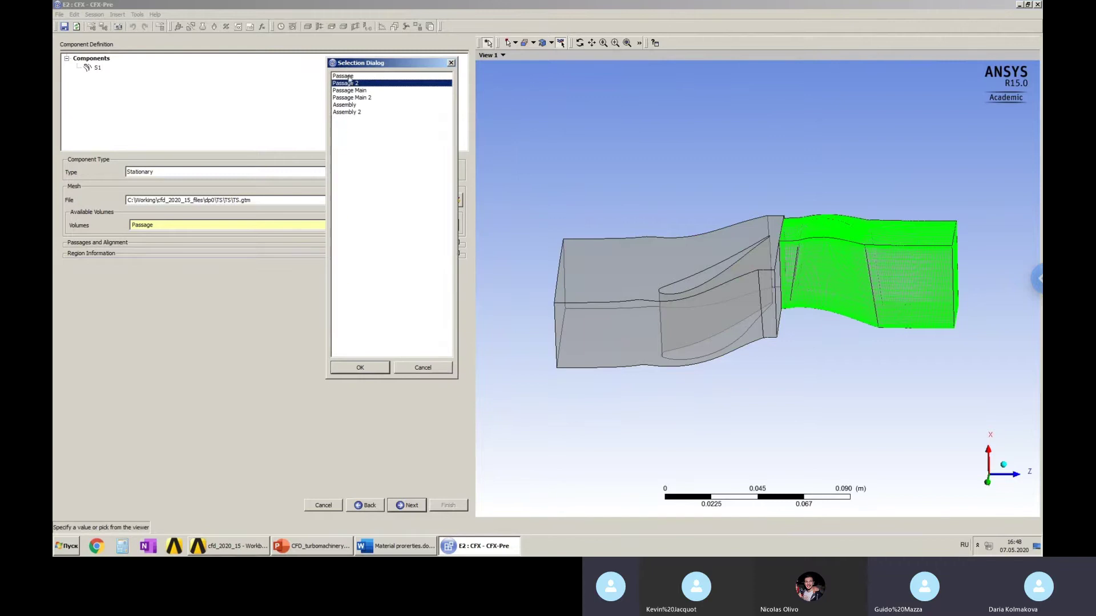
pyautogui.click(346, 76)
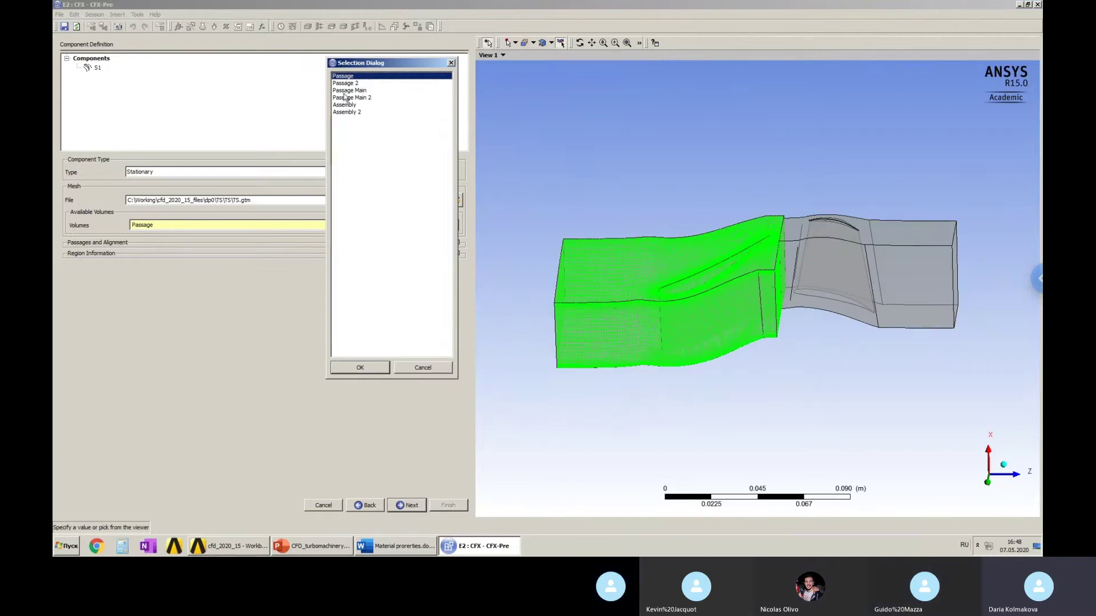
pyautogui.click(349, 90)
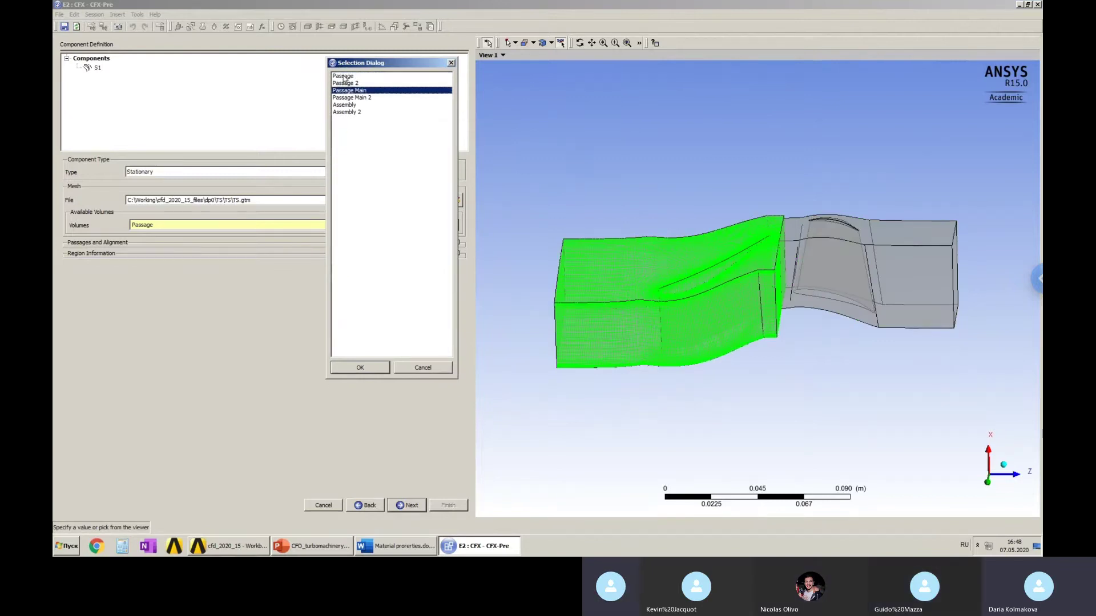
pyautogui.click(345, 76)
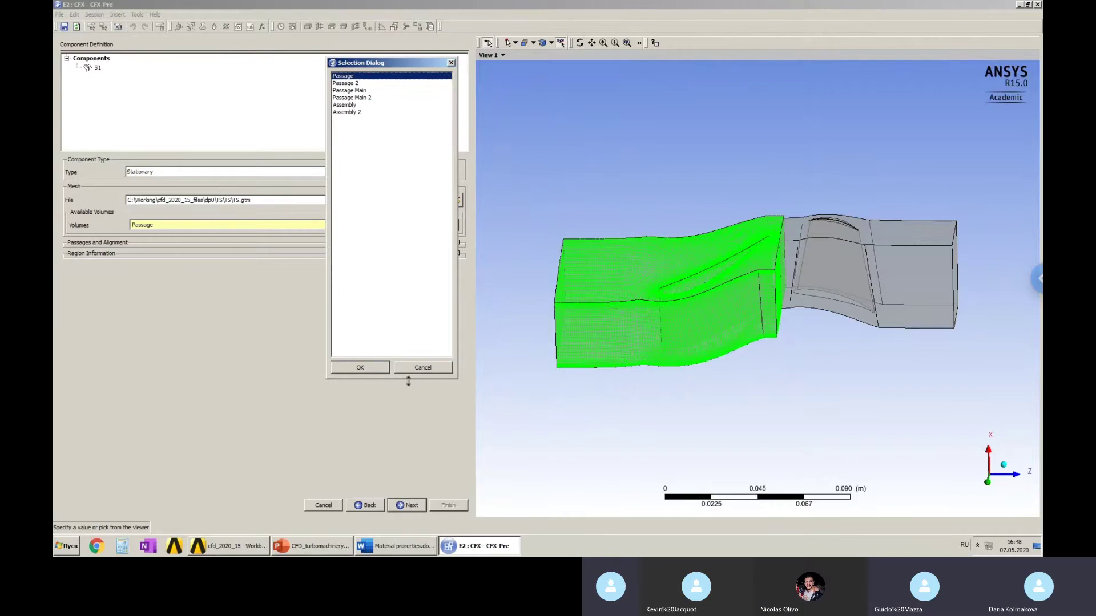
pyautogui.click(351, 83)
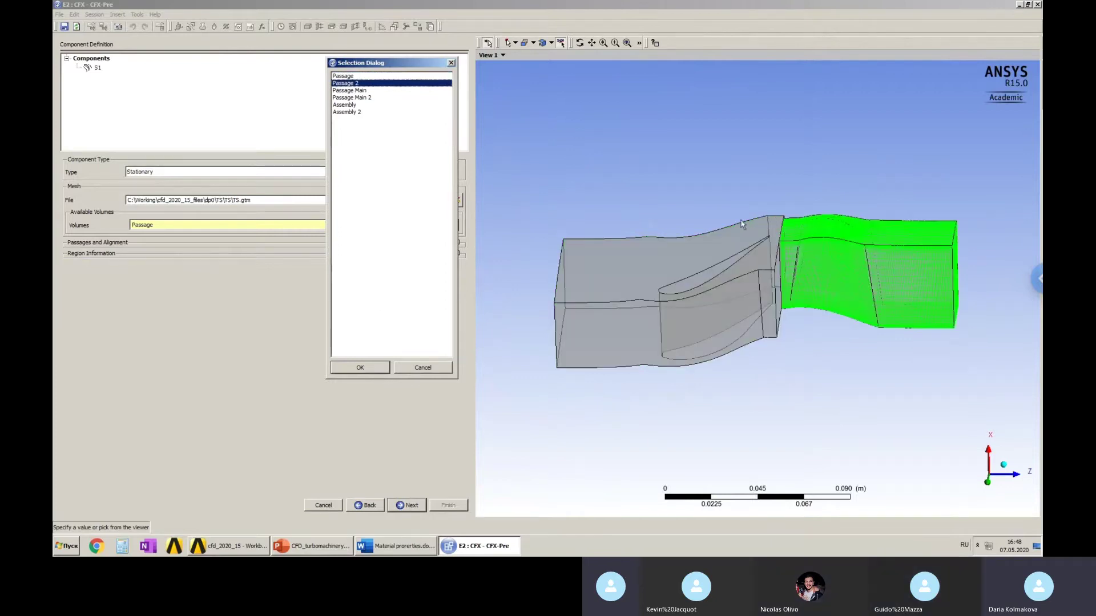
# Assign the Passage volume to the stationary component S1.
pyautogui.click(343, 77)
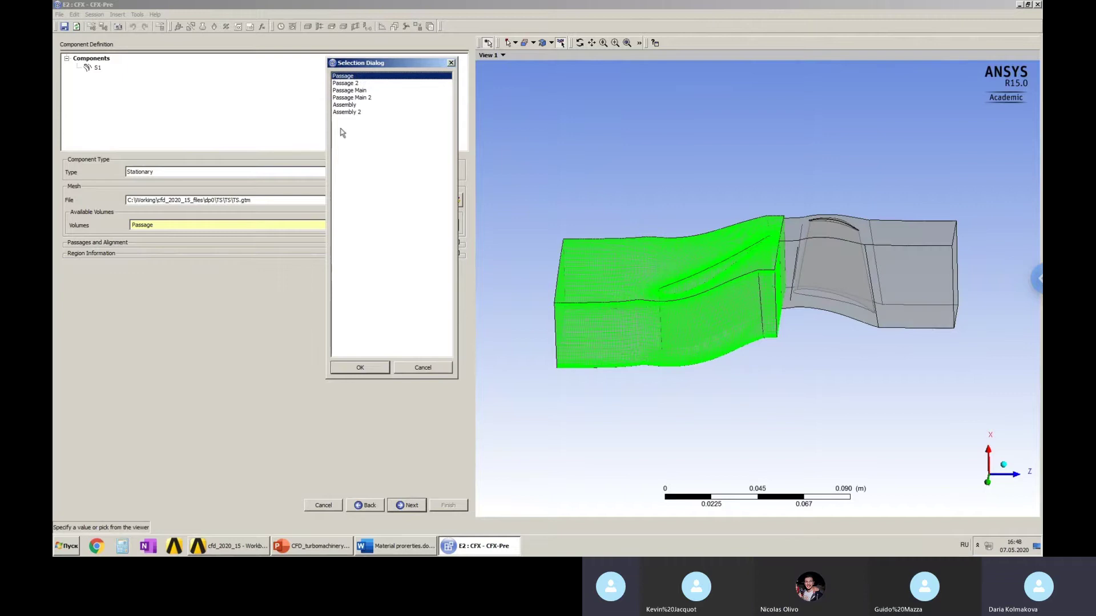
pyautogui.click(366, 367)
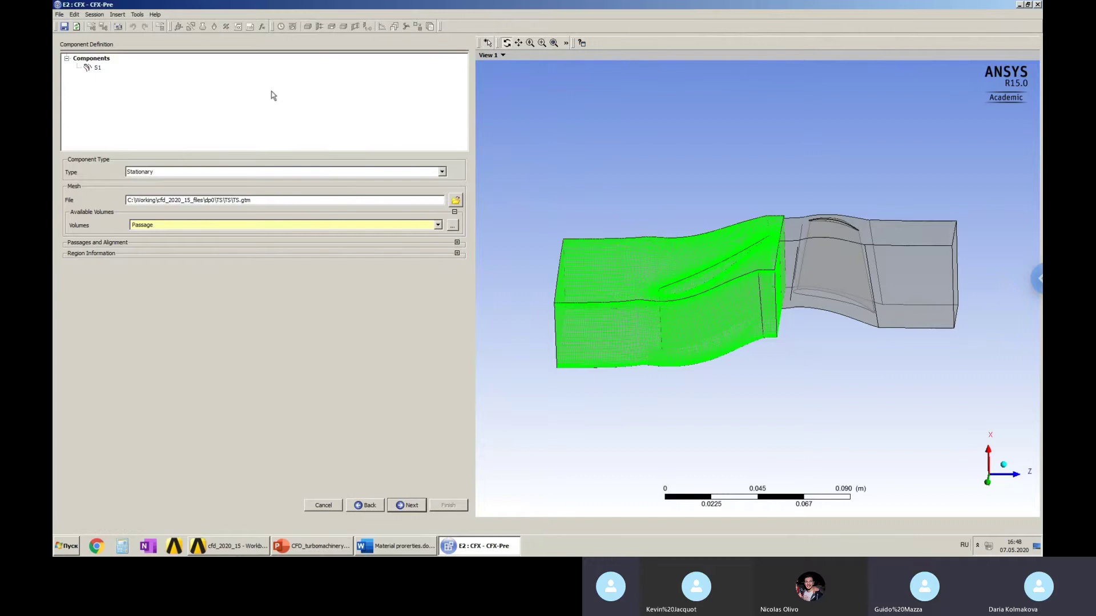
pyautogui.scroll(-2, 714, 164)
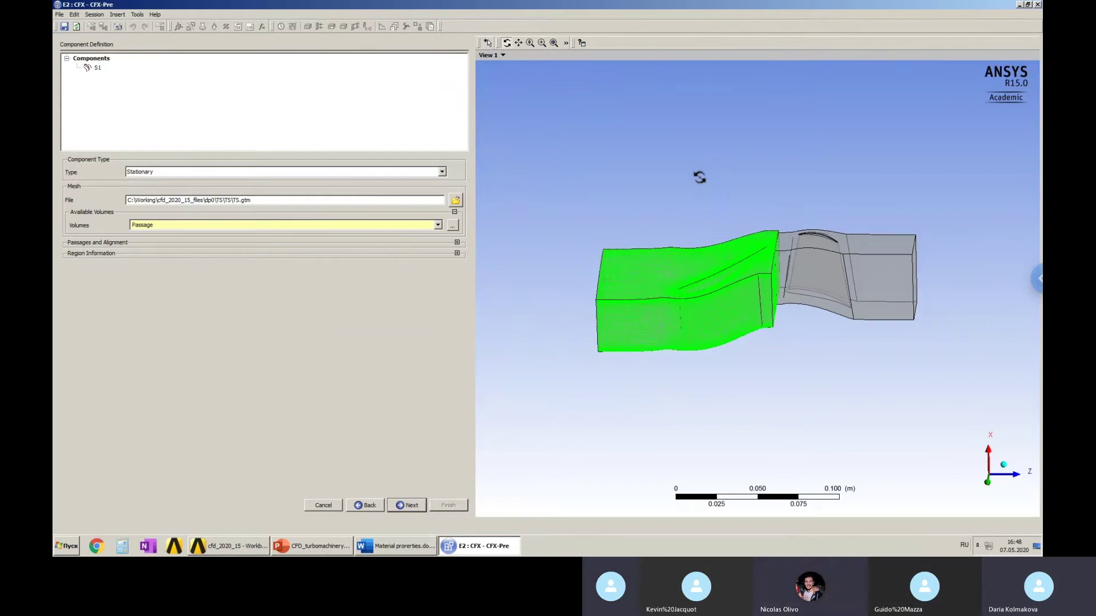
# Add a rotating component named R1 and assign the Passage 2 volume to it.
pyautogui.click(237, 89)
pyautogui.rightClick(237, 89)
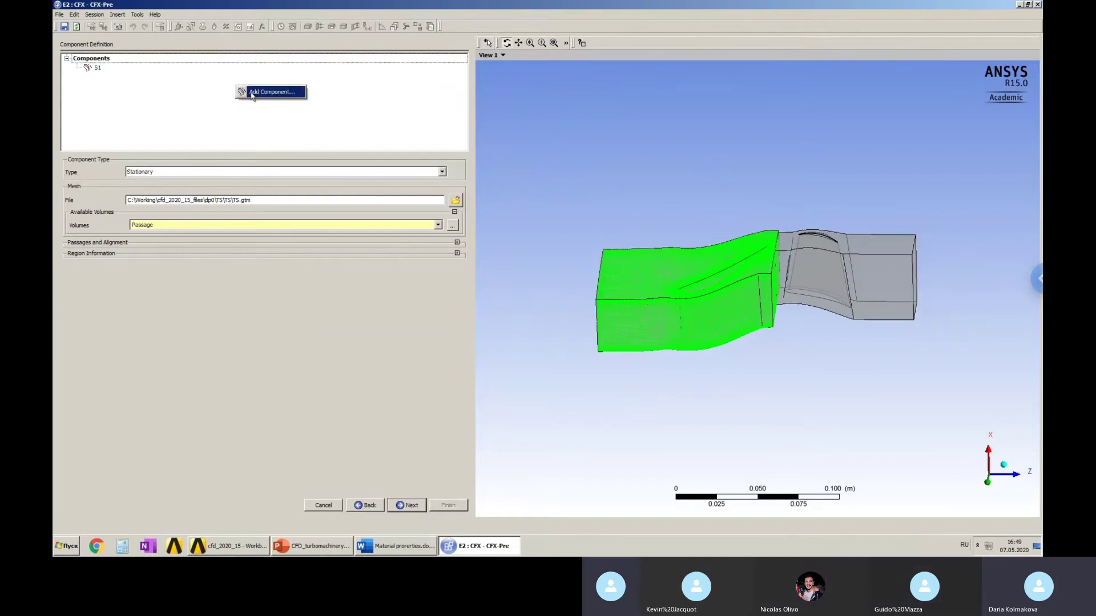
pyautogui.click(271, 91)
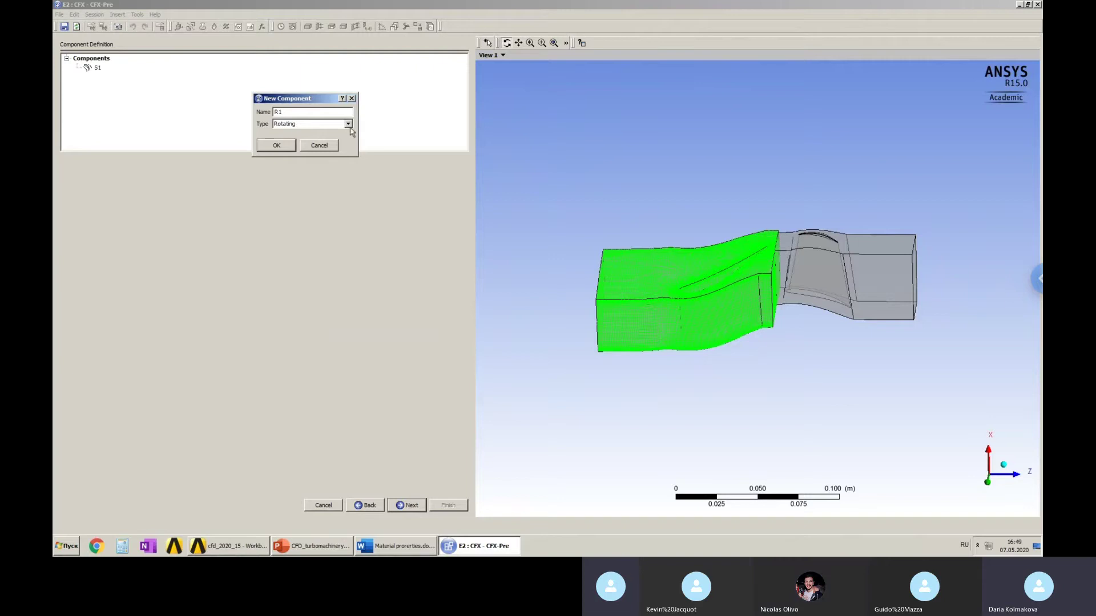
pyautogui.click(277, 149)
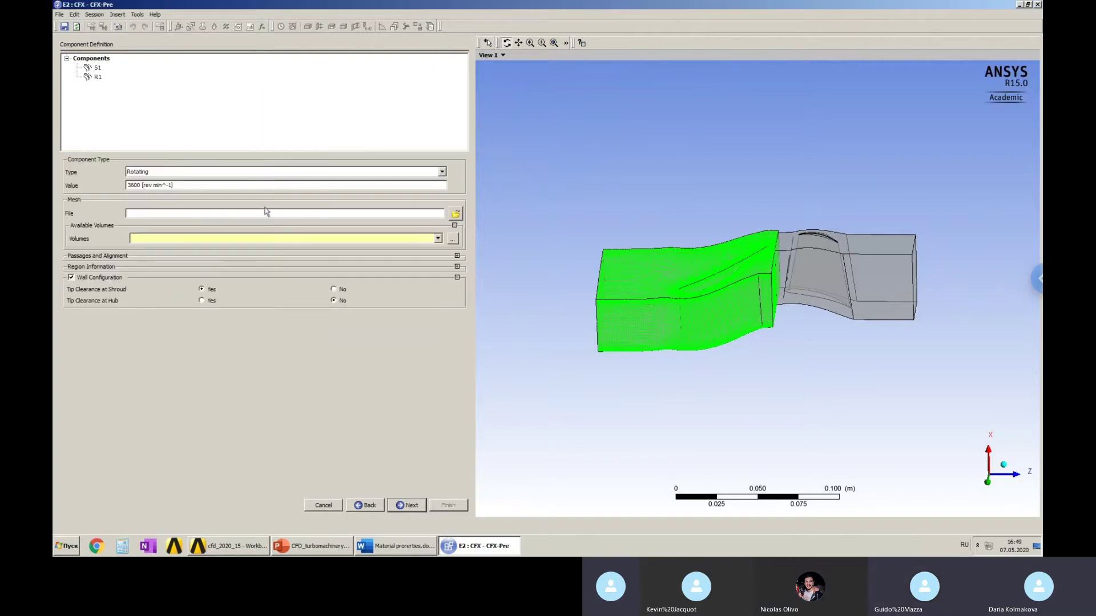
pyautogui.click(274, 236)
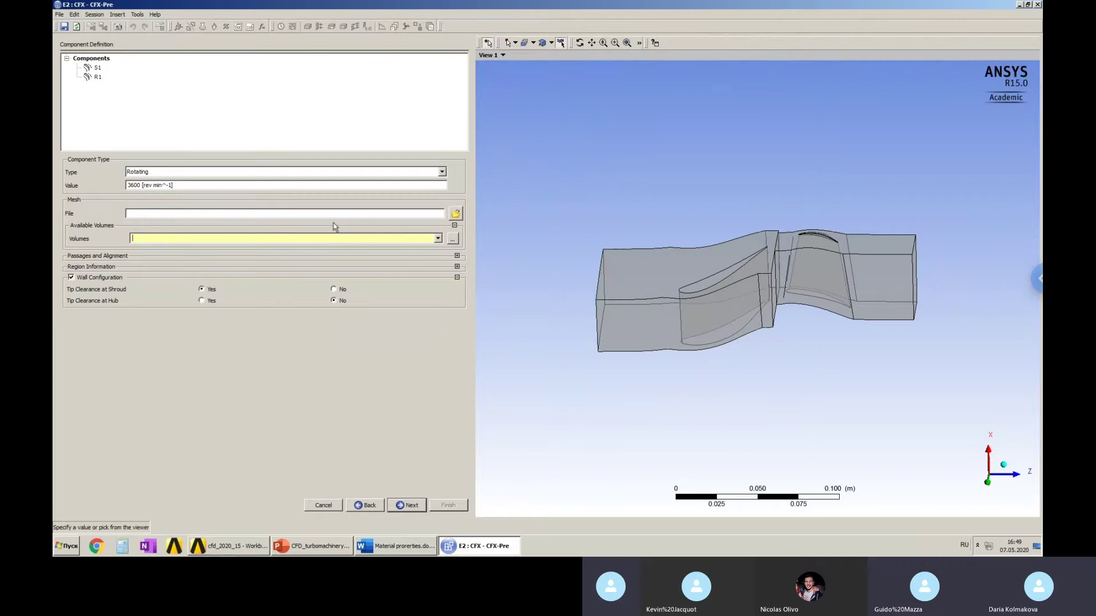
pyautogui.click(832, 274)
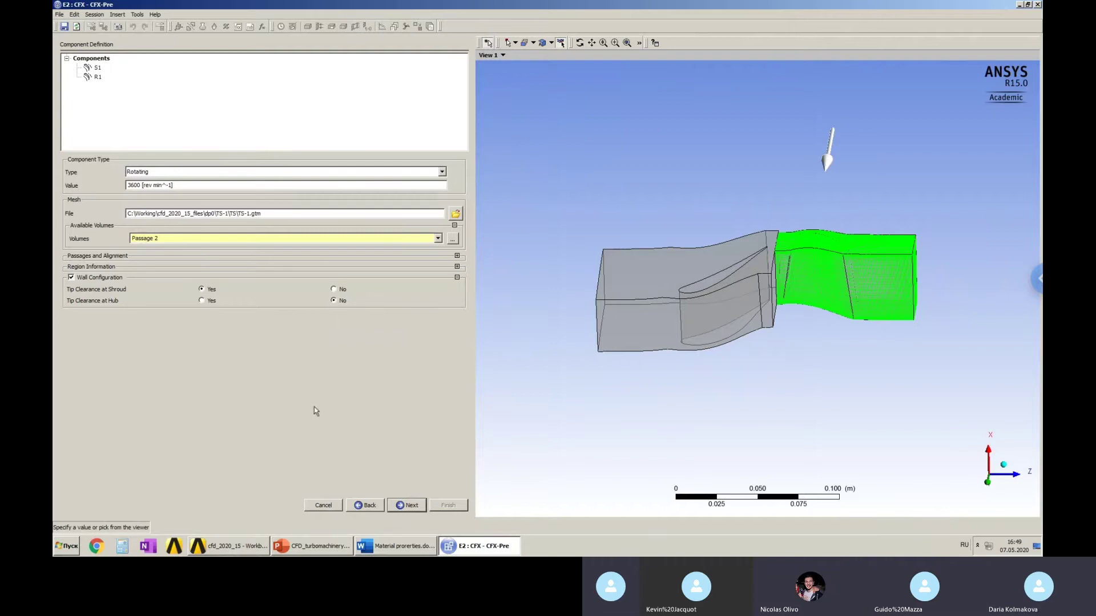
# Reverse R1's rotation direction by setting its speed to -3600 rev min^-1.
pyautogui.moveTo(822, 315); pyautogui.dragTo(841, 374, button='middle')
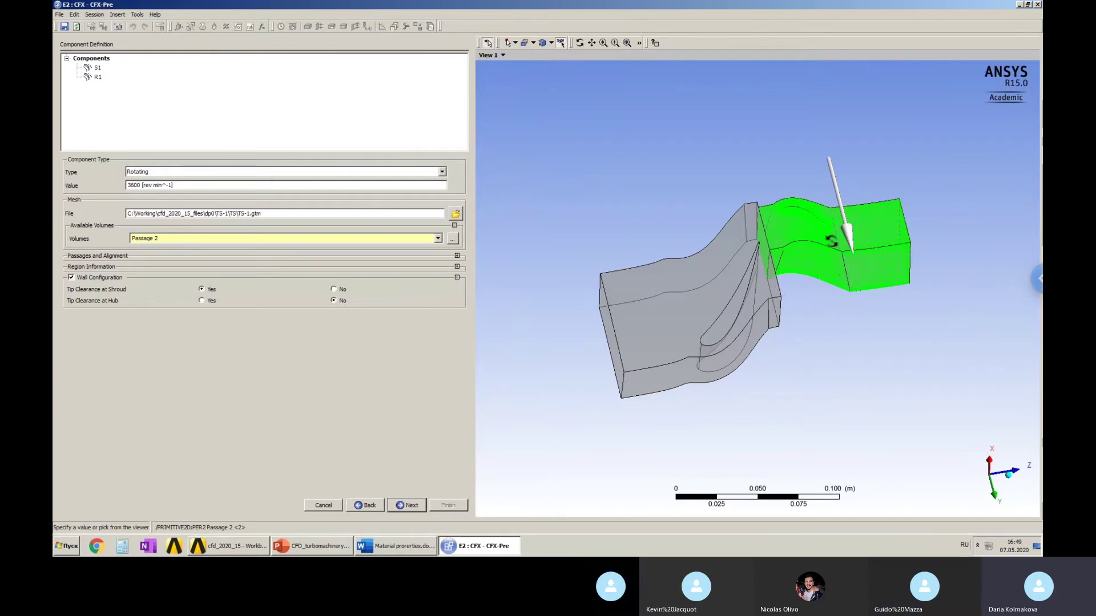
pyautogui.moveTo(837, 238); pyautogui.dragTo(821, 272, button='middle')
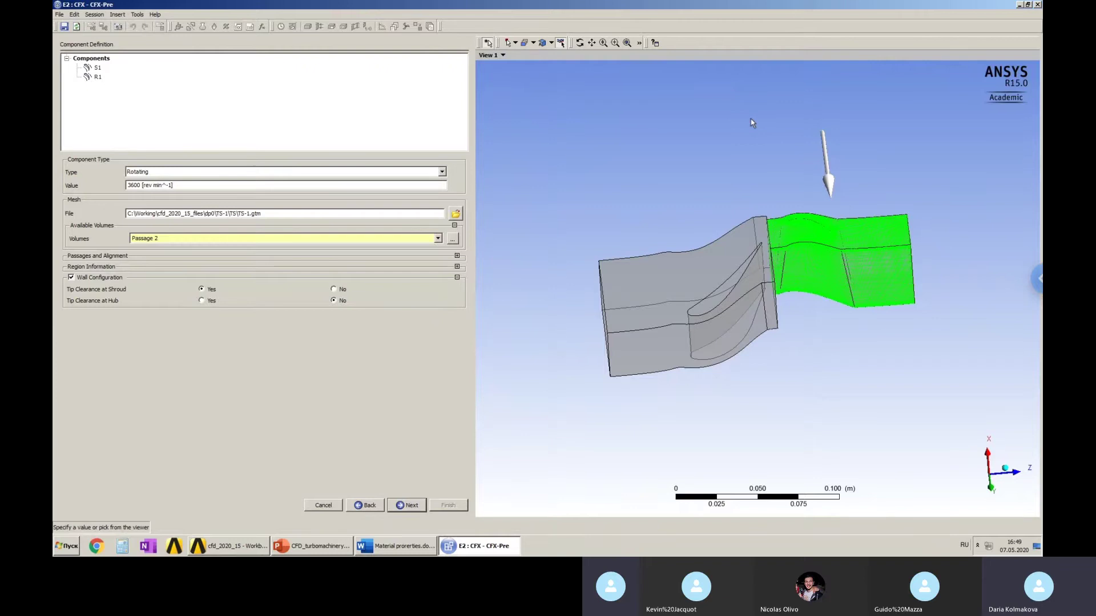
pyautogui.moveTo(866, 274)
pyautogui.mouseDown(button='middle')
pyautogui.moveTo(861, 341)
pyautogui.moveTo(816, 337)
pyautogui.mouseUp(button='middle')
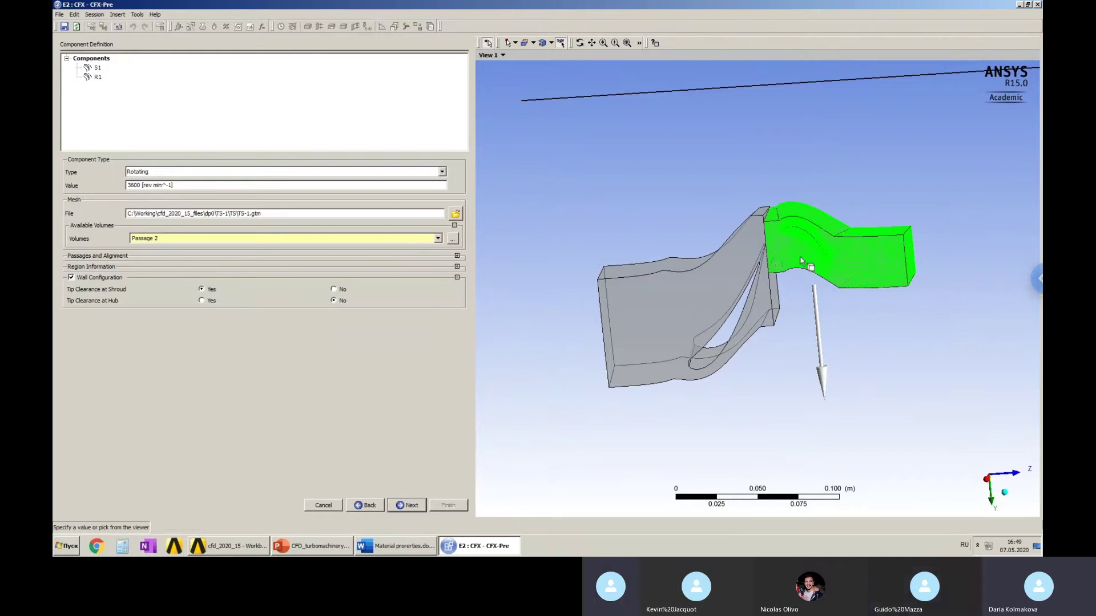
pyautogui.moveTo(849, 300); pyautogui.dragTo(840, 281, button='middle')
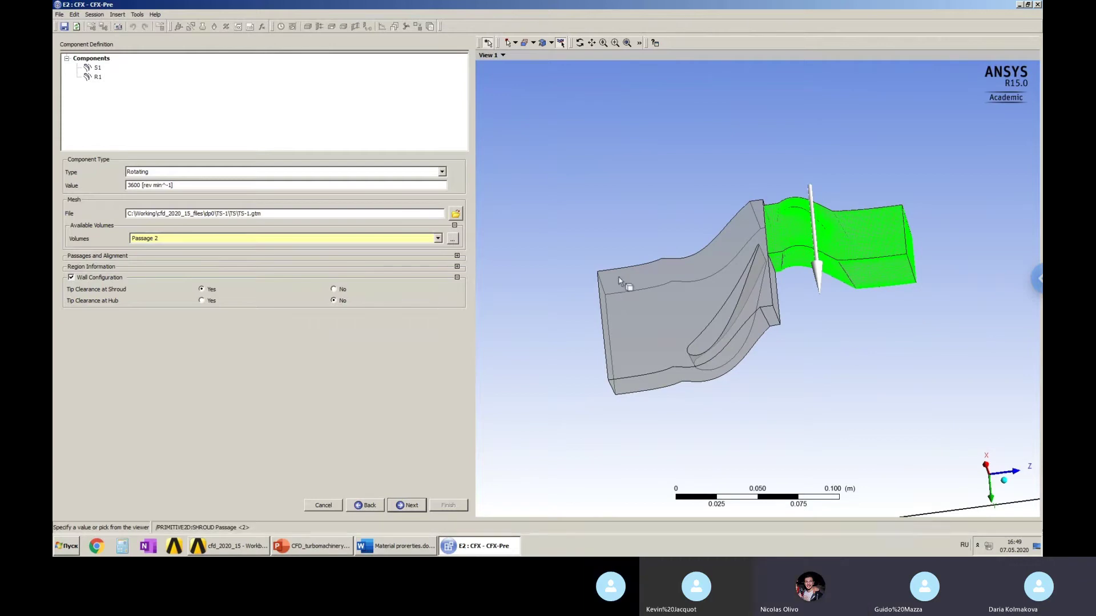
pyautogui.click(132, 186)
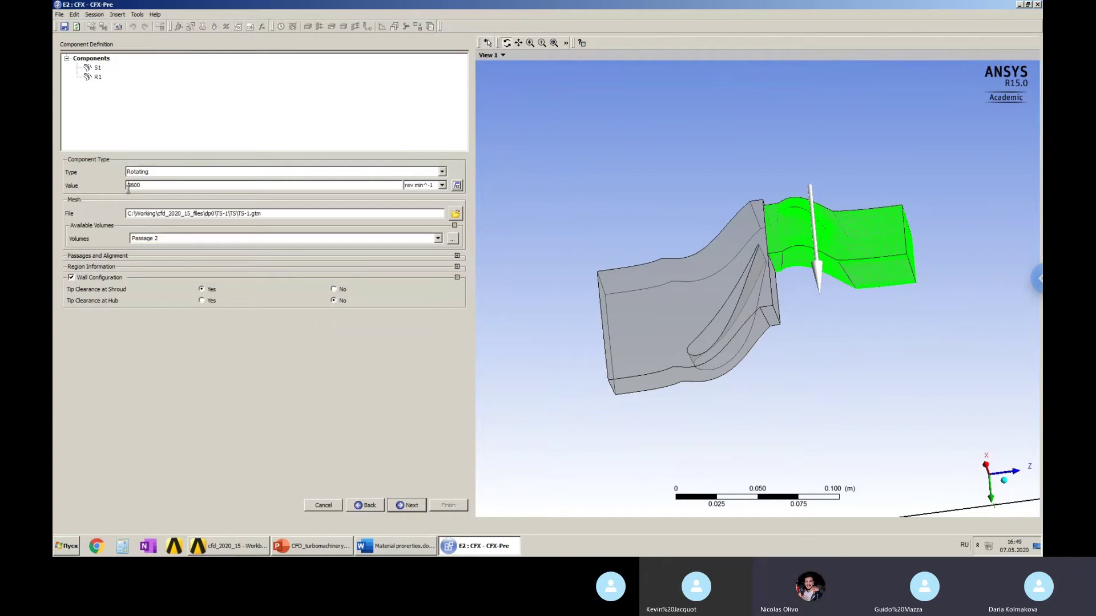
pyautogui.write('-')
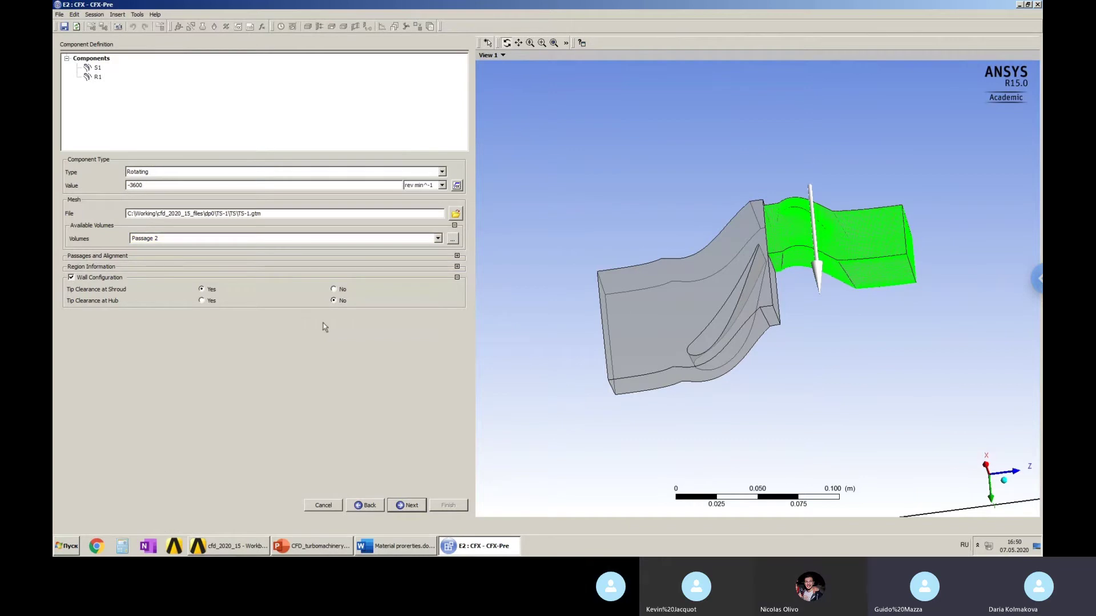
pyautogui.press('Return')
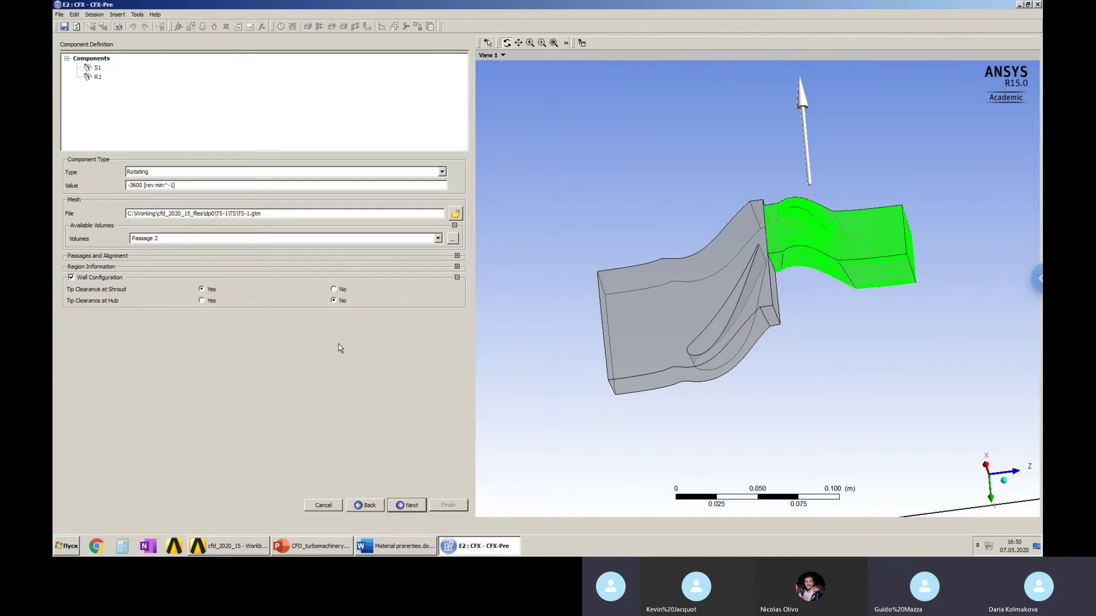
# Look up the turbine speed n in the CFD_turbomachinery PowerPoint presentation, and set R1's speed in CFX-Pre to -8378 rev min^-1.
pyautogui.click(313, 547)
pyautogui.scroll(-3, 515, 257)
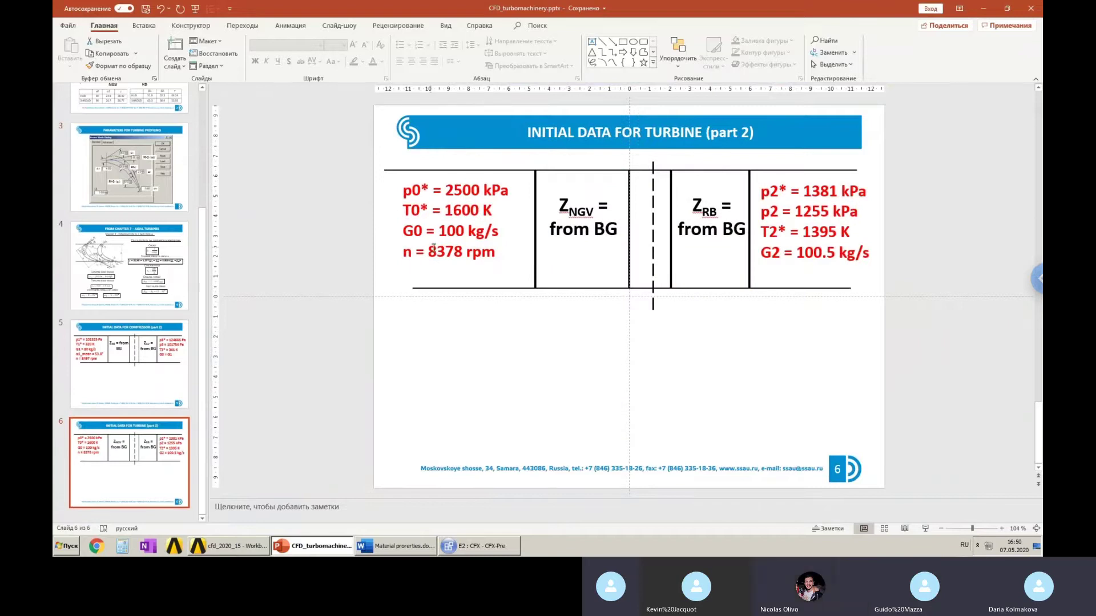
pyautogui.doubleClick(435, 251)
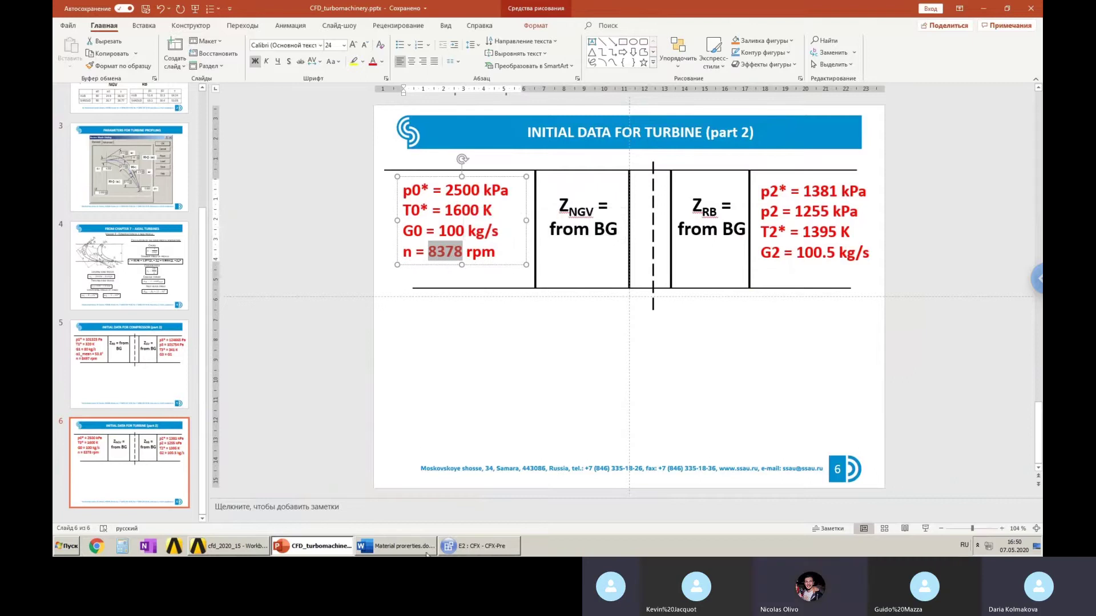
pyautogui.click(478, 547)
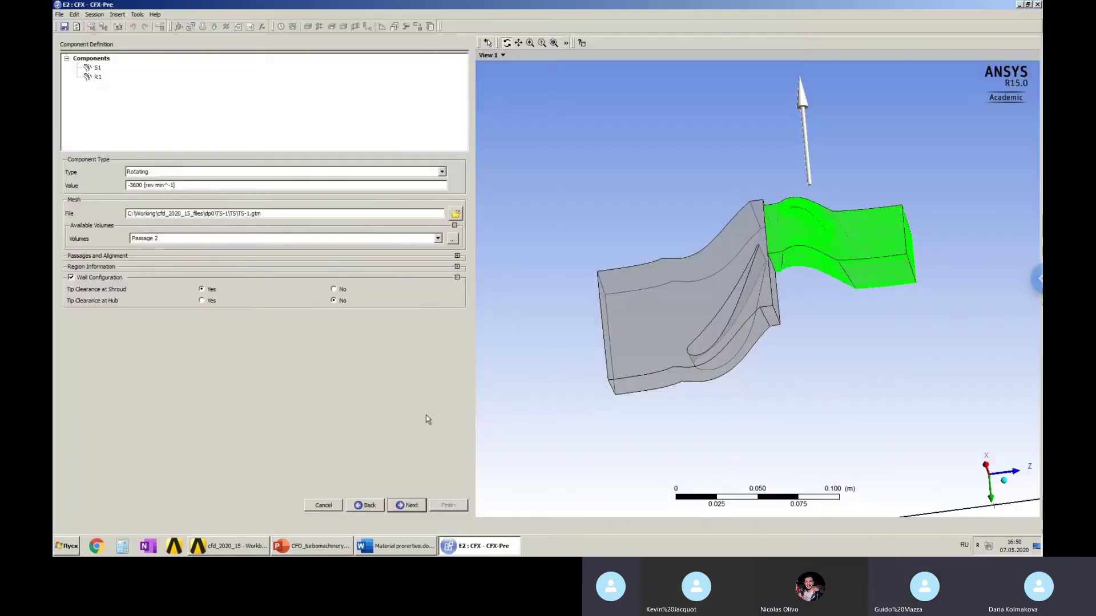
pyautogui.click(162, 186)
pyautogui.write('-8')
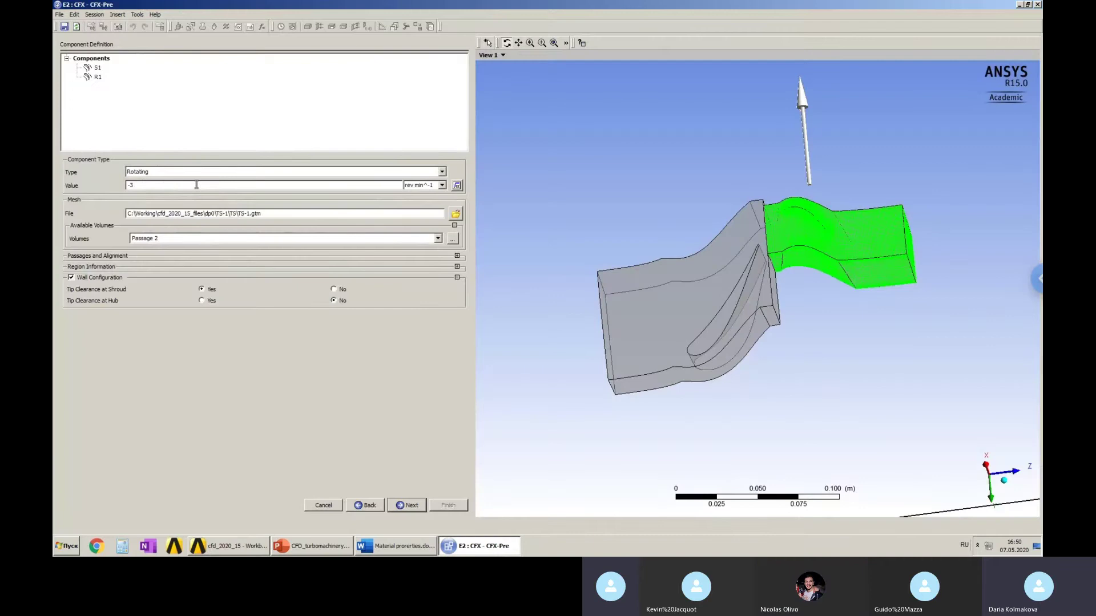
pyautogui.write('378')
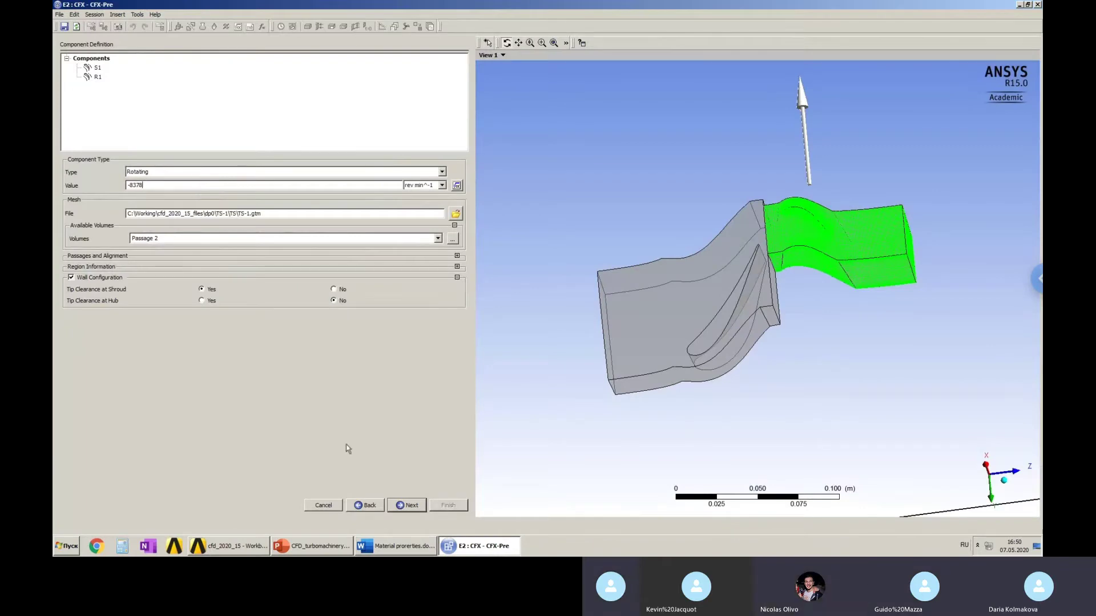
pyautogui.click(345, 429)
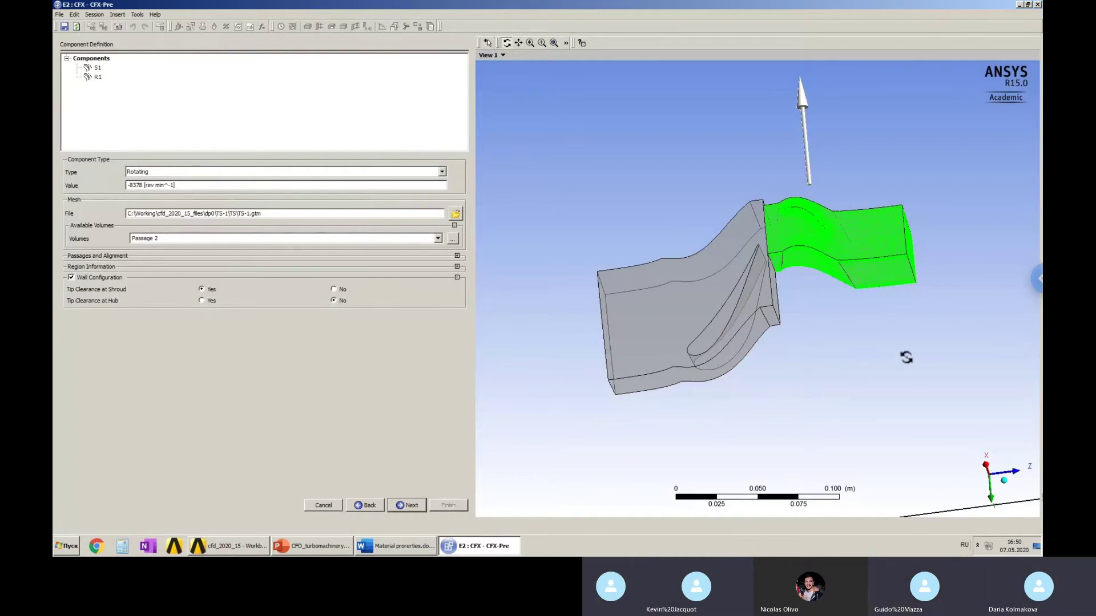
# Inspect R1's rotation direction arrow relative to the blade passages and review its speed value.
pyautogui.moveTo(907, 358); pyautogui.dragTo(822, 238)
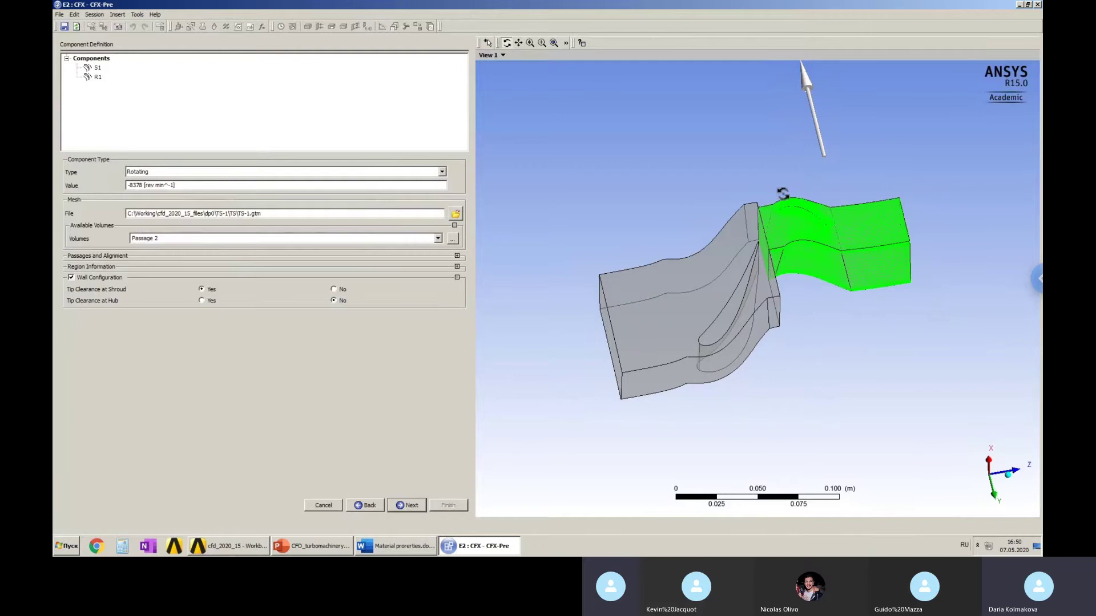
pyautogui.moveTo(806, 160); pyautogui.dragTo(853, 316)
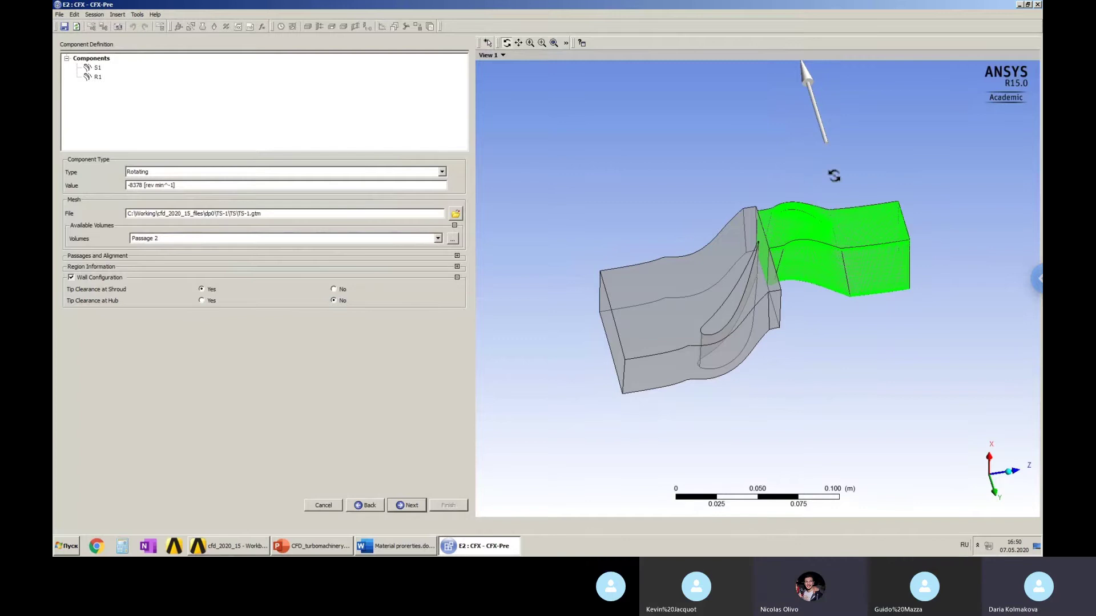
pyautogui.click(132, 186)
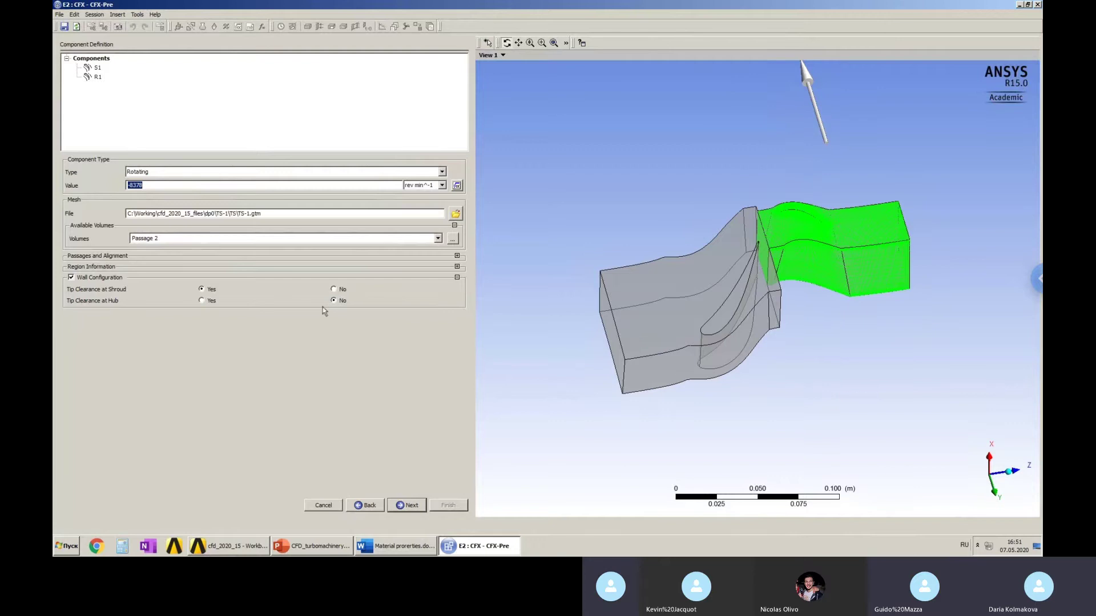
pyautogui.click(285, 369)
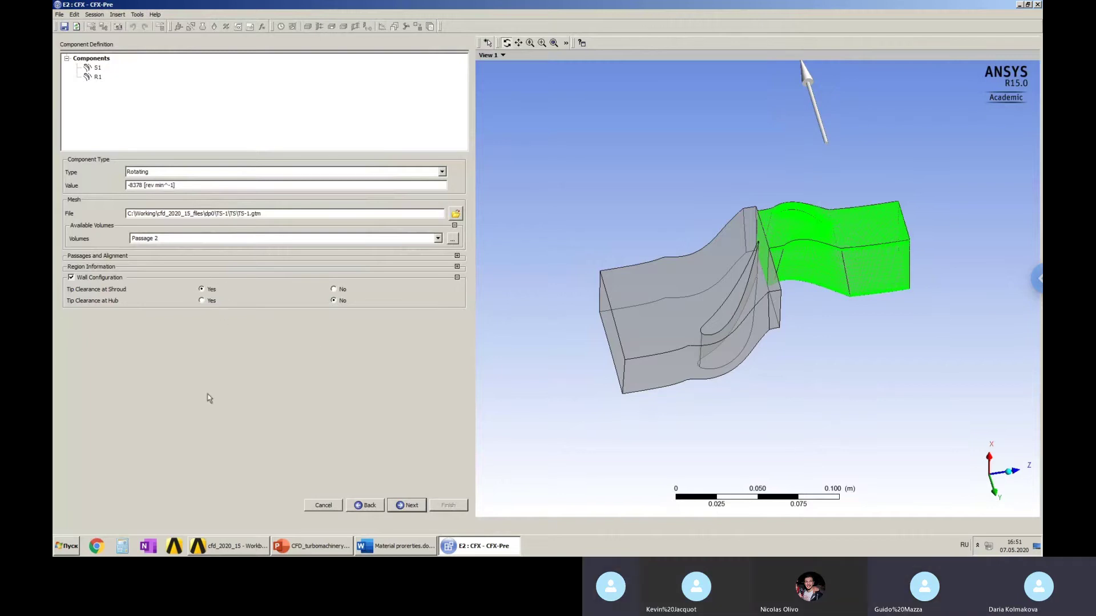
# Proceed to the physics definition and set the reference pressure to 0 atm.
pyautogui.click(402, 506)
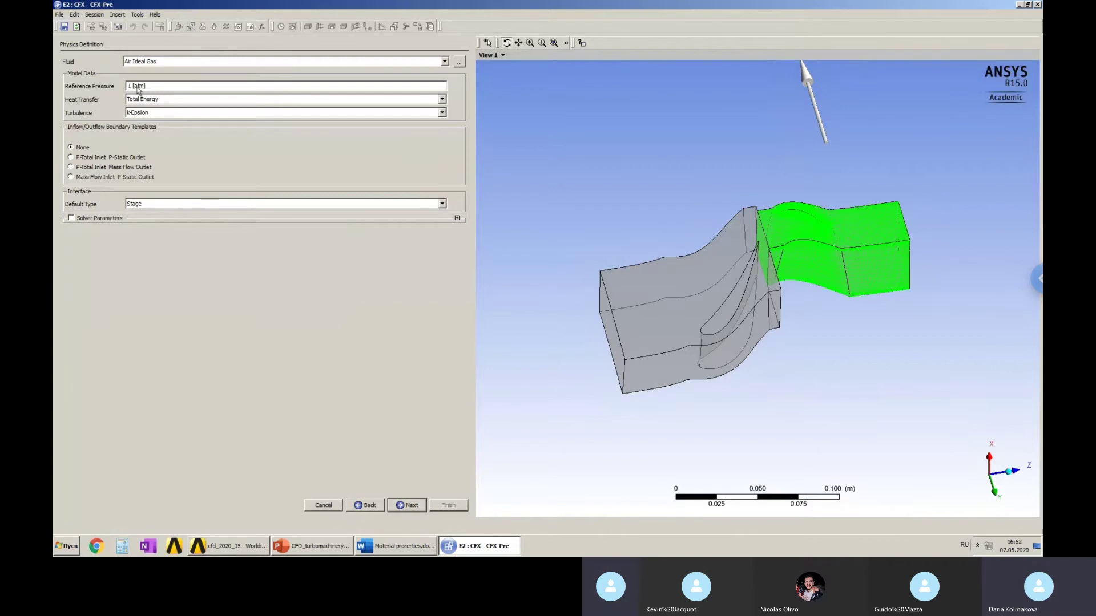
pyautogui.click(163, 87)
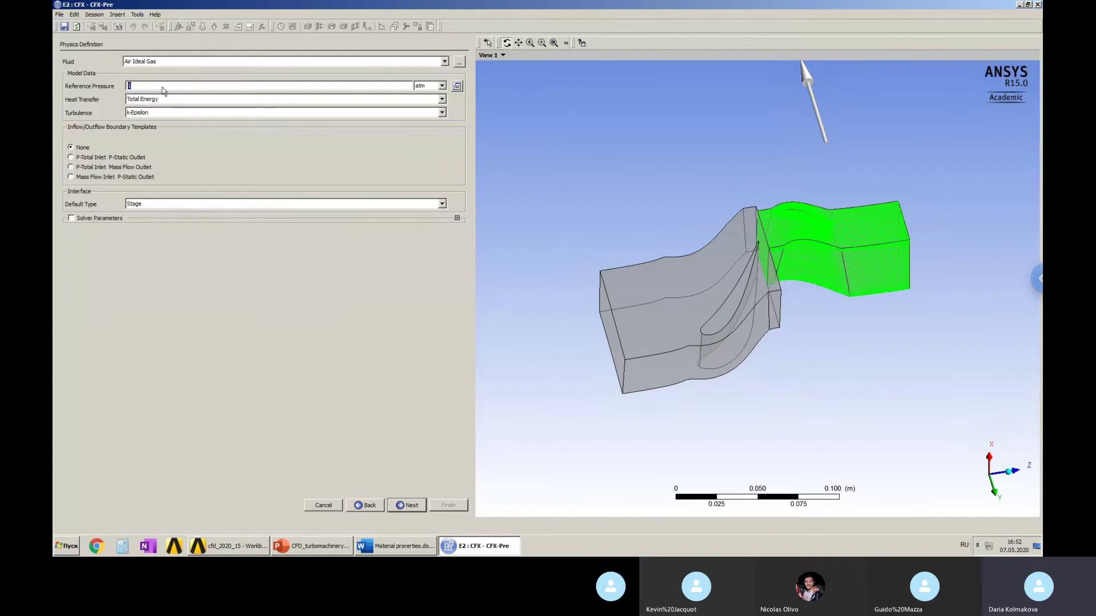
pyautogui.press('Return')
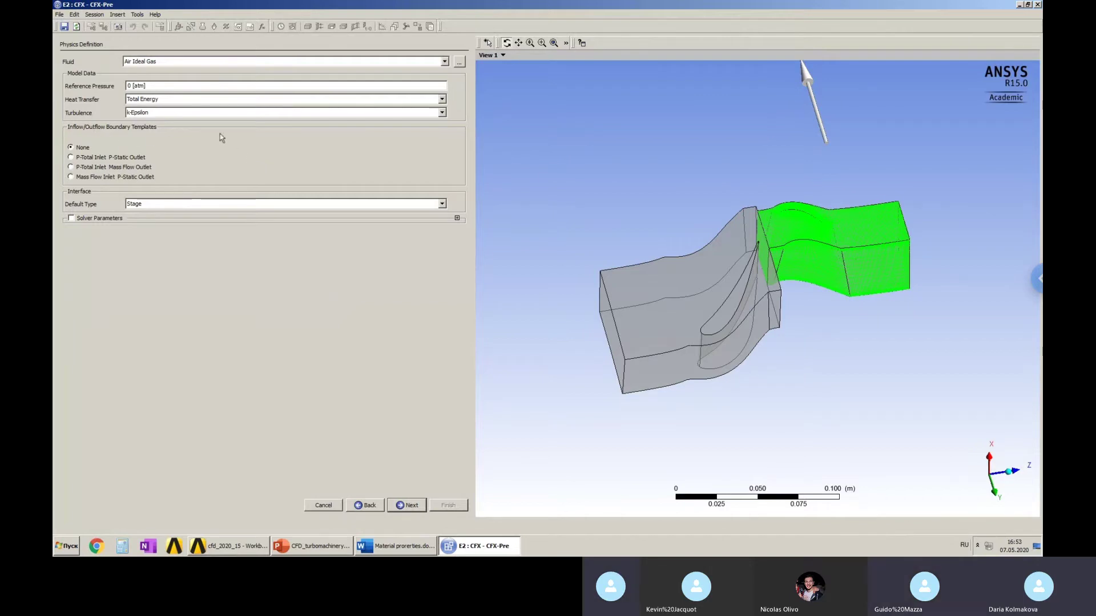
# Use the P-Total Inlet P-Static Outlet boundary template and set the inflow total pressure from the PowerPoint slide, 2500 kPa.
pyautogui.click(71, 158)
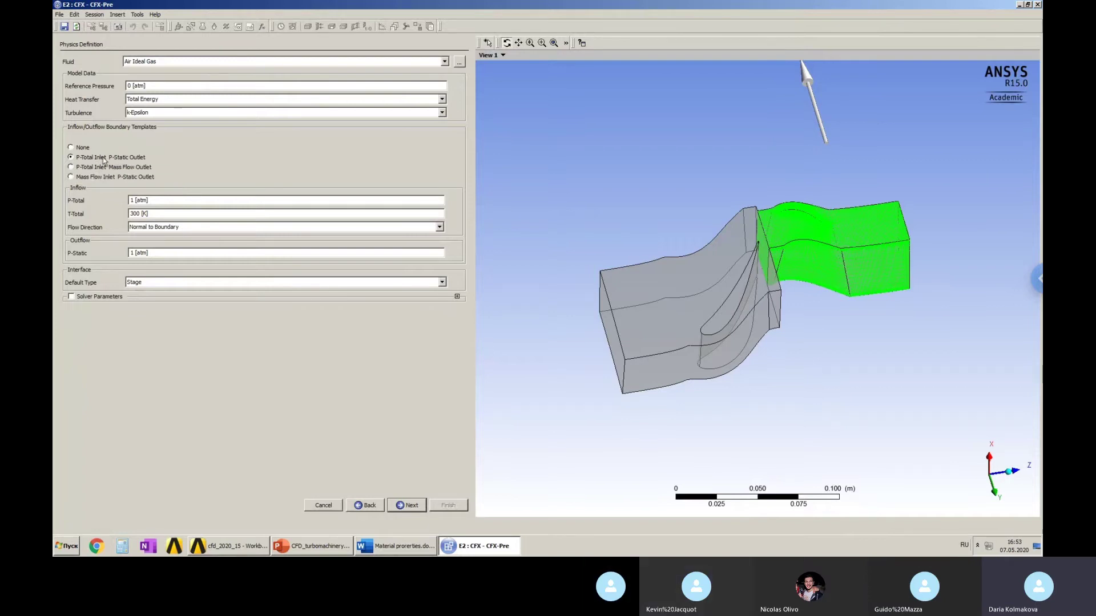
pyautogui.click(318, 549)
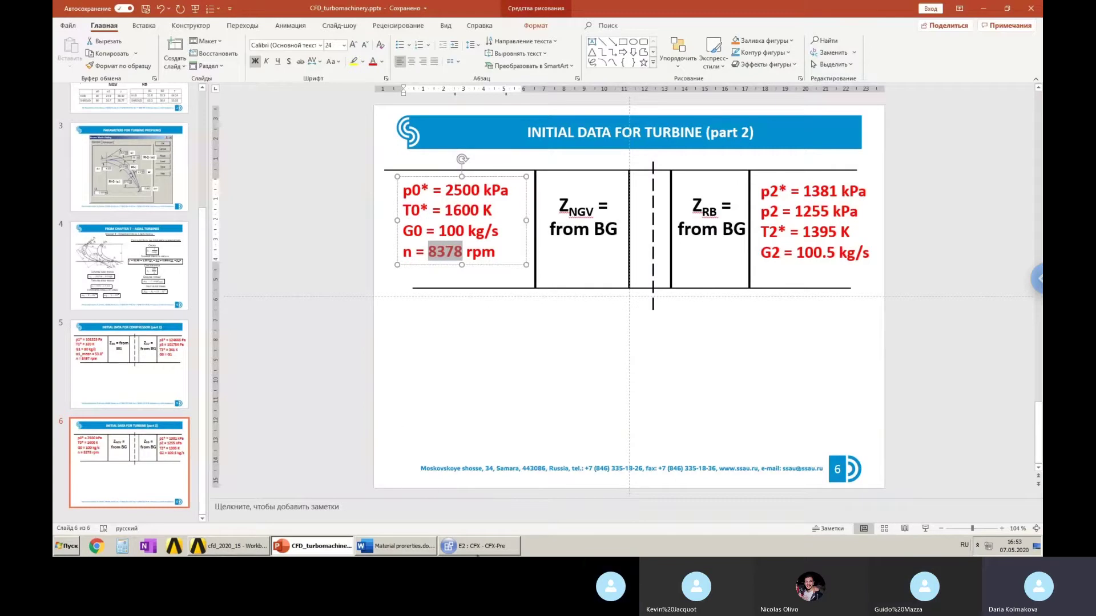
pyautogui.click(480, 547)
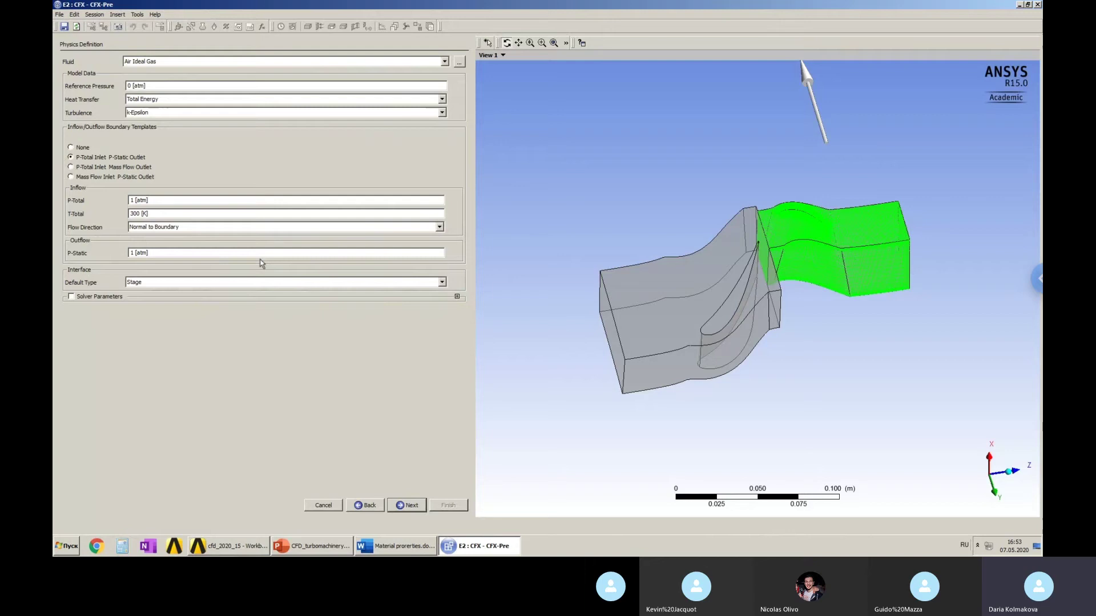
pyautogui.click(147, 202)
pyautogui.write('2500')
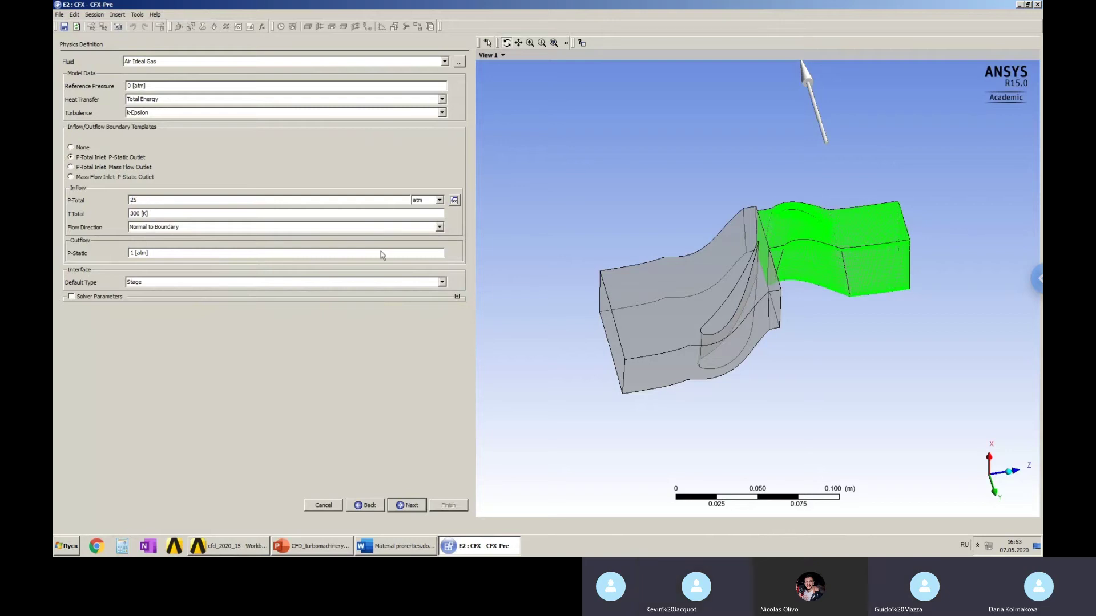
pyautogui.click(439, 201)
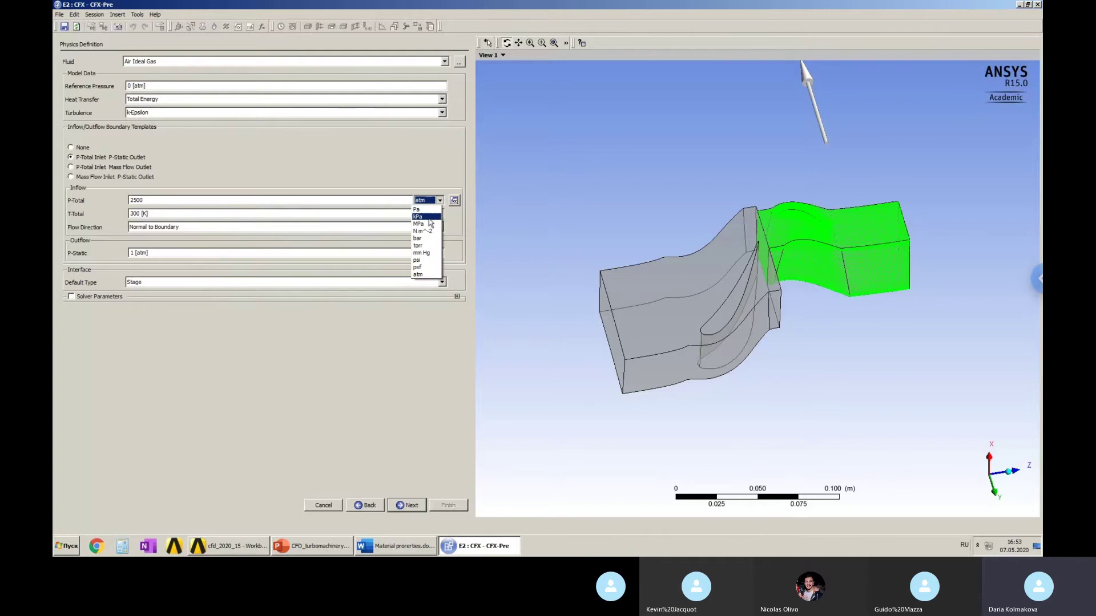
pyautogui.click(426, 217)
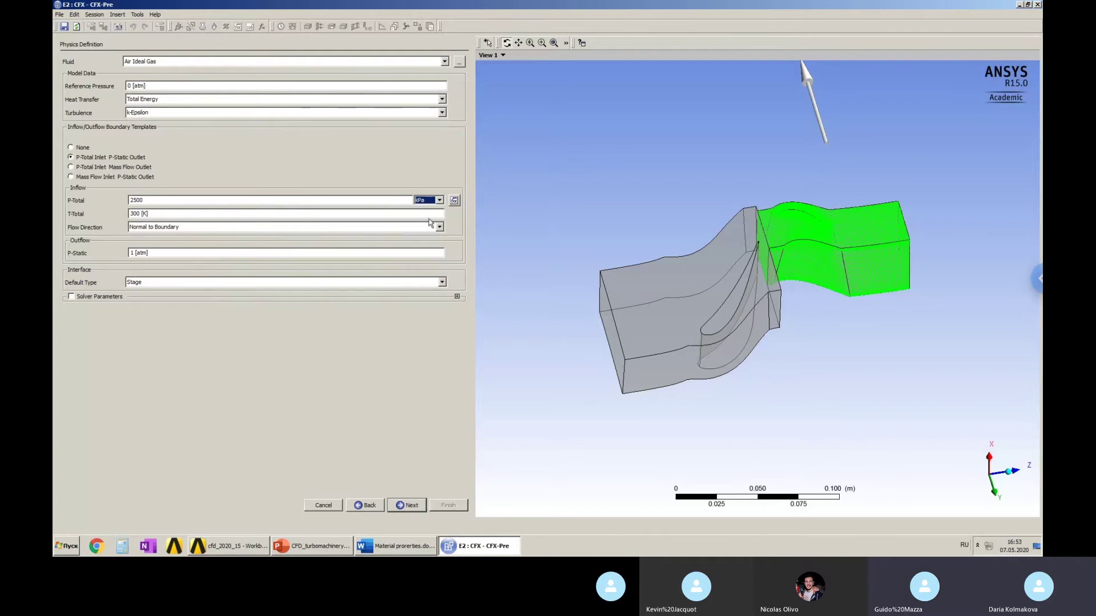
# Look up the inlet total temperature T0* on the PowerPoint slide and set the inflow T-Total in CFX-Pre to 1600 K.
pyautogui.click(314, 547)
pyautogui.hotkey('alt', 'Tab')
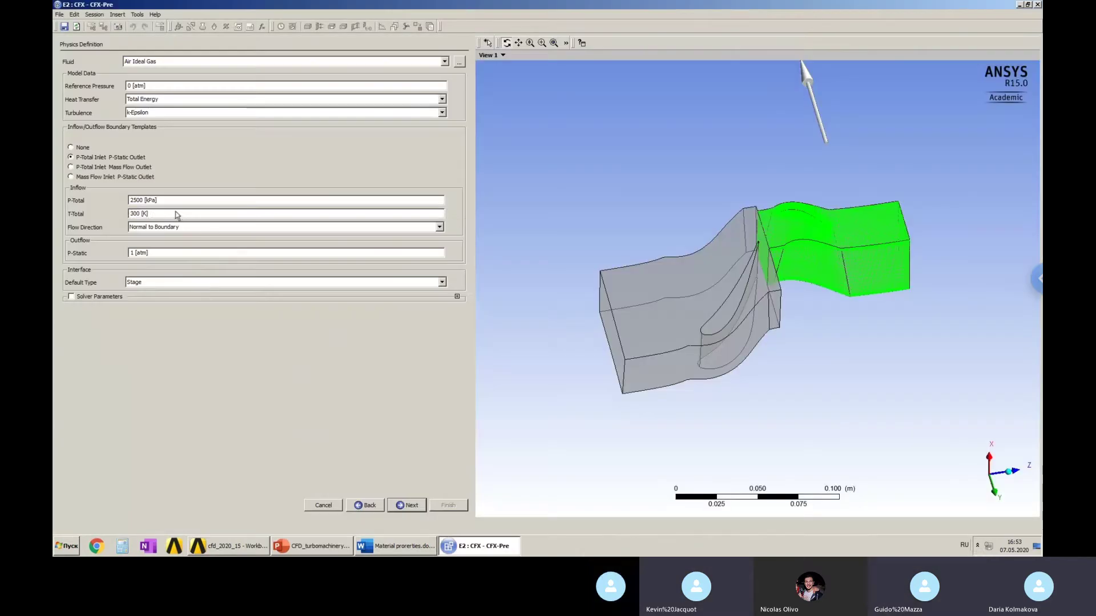
pyautogui.doubleClick(176, 216)
pyautogui.write('1600')
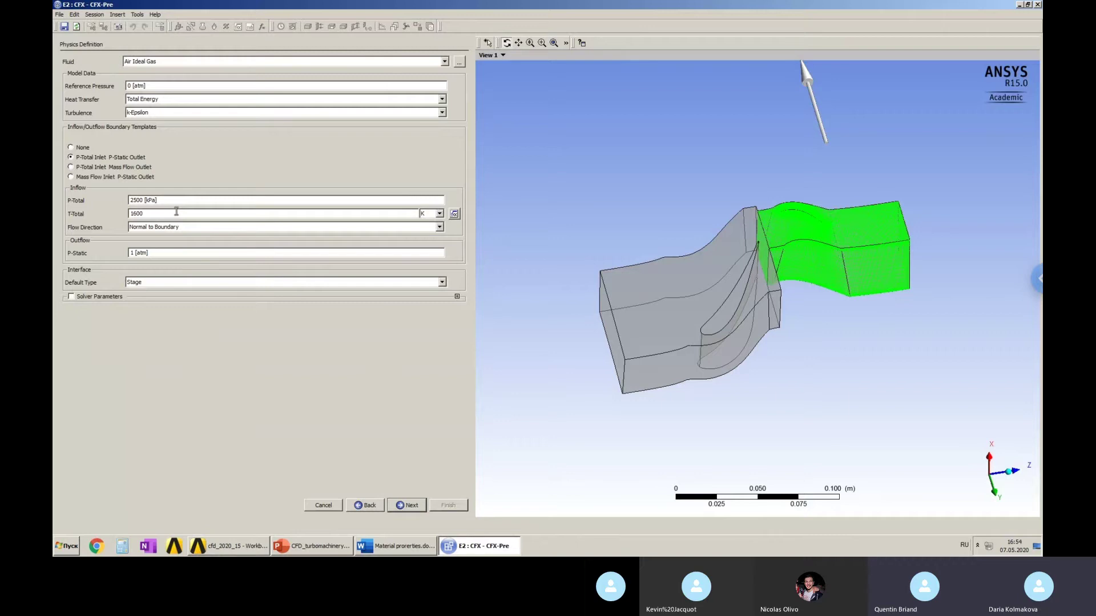
# Look up the outlet static pressure p2 on the PowerPoint slide and set the outflow P-Static in CFX-Pre to 1255 kPa.
pyautogui.click(311, 547)
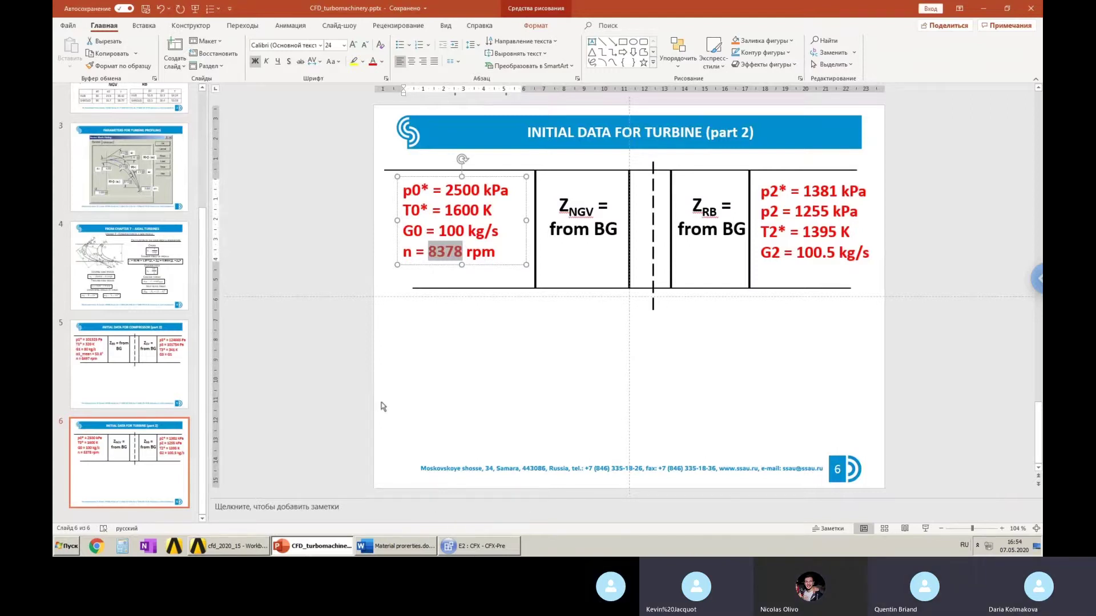
pyautogui.click(413, 552)
pyautogui.click(484, 551)
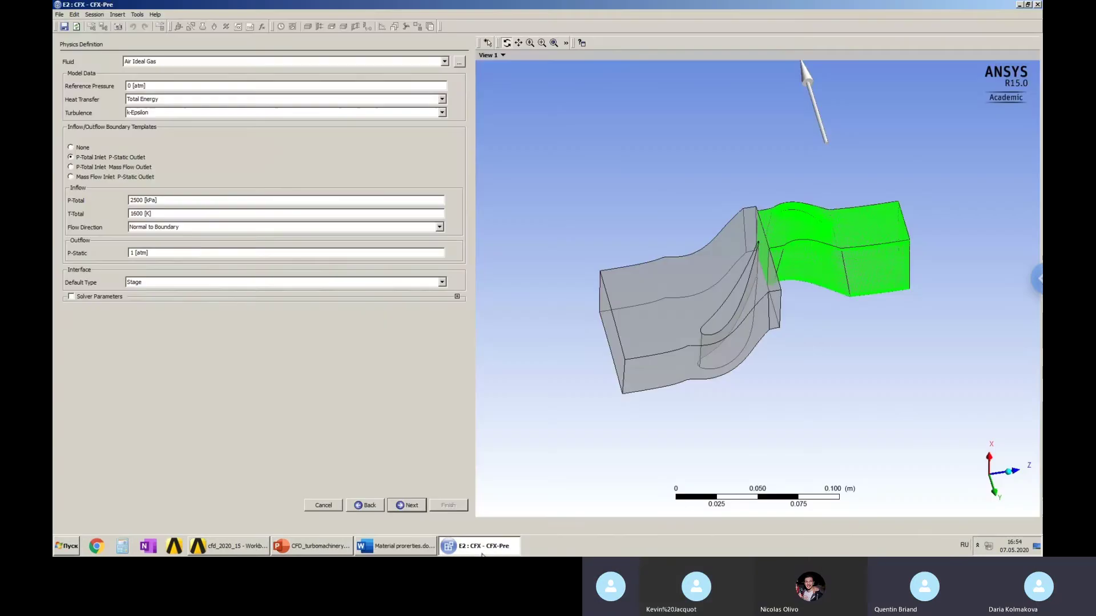
pyautogui.doubleClick(200, 254)
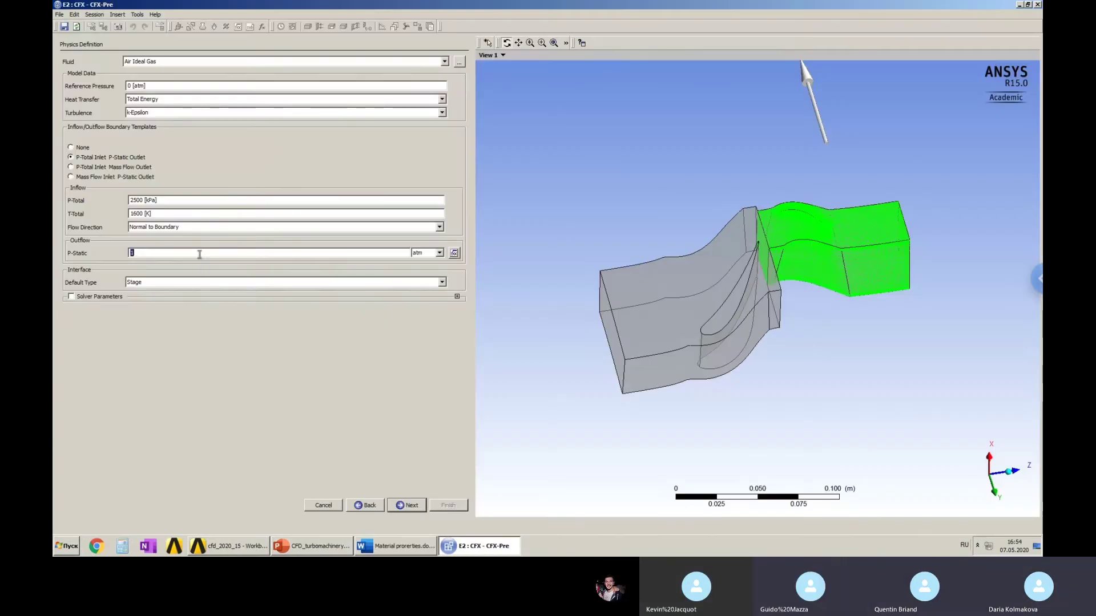
pyautogui.click(321, 552)
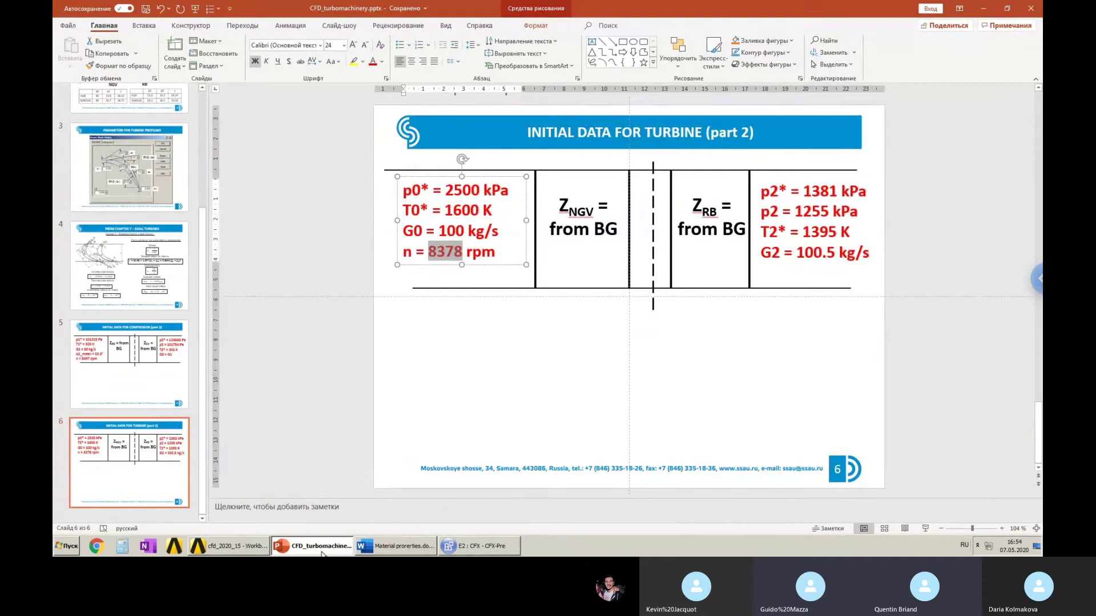
pyautogui.hotkey('alt', 'Tab')
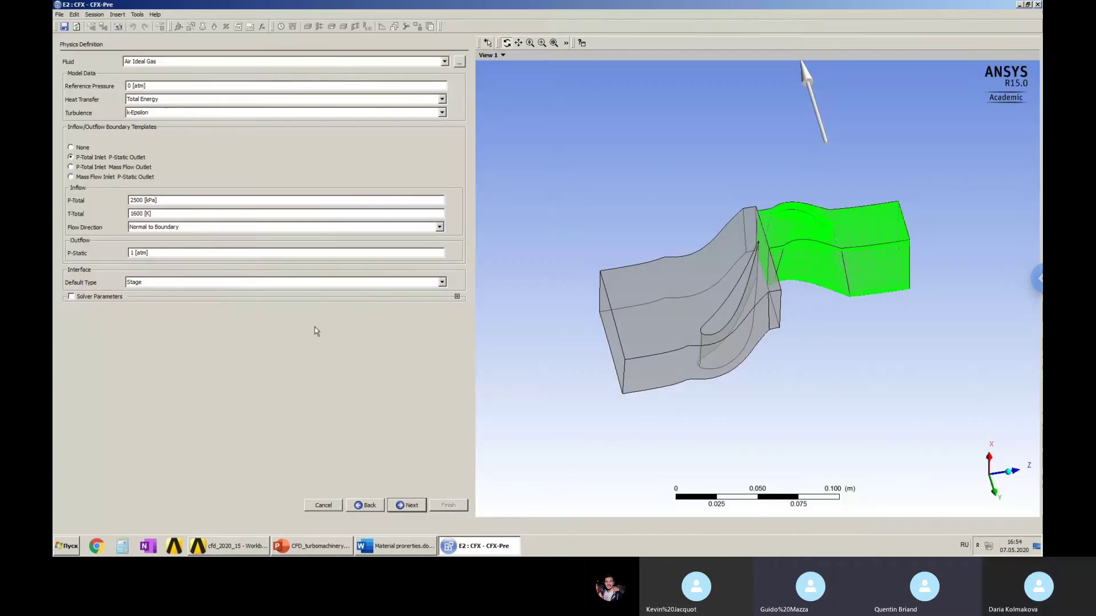
pyautogui.doubleClick(156, 253)
pyautogui.write('1255')
pyautogui.click(439, 253)
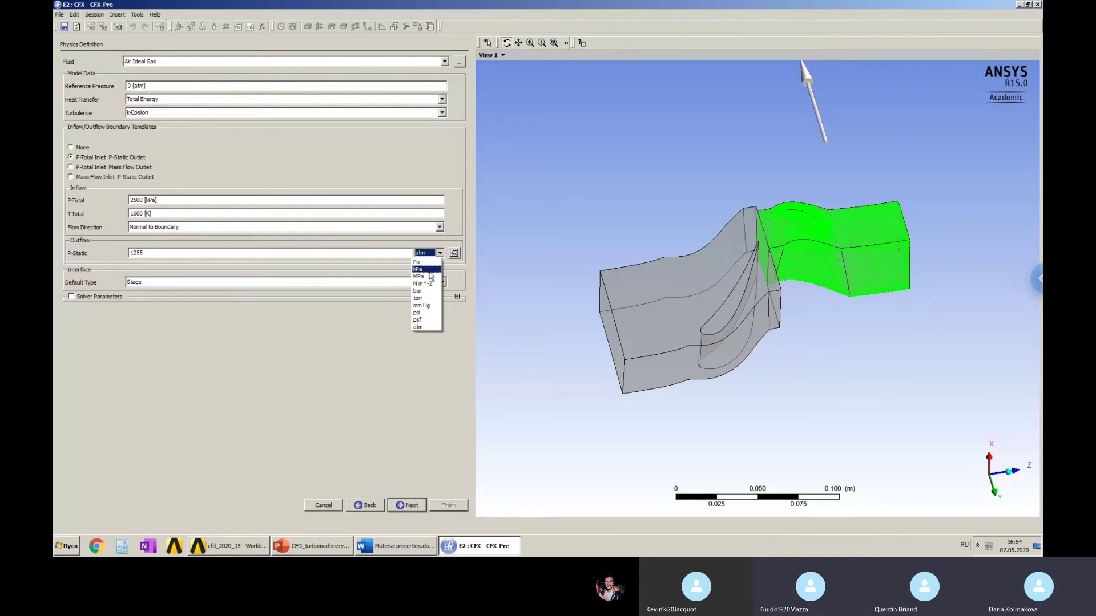
pyautogui.click(438, 268)
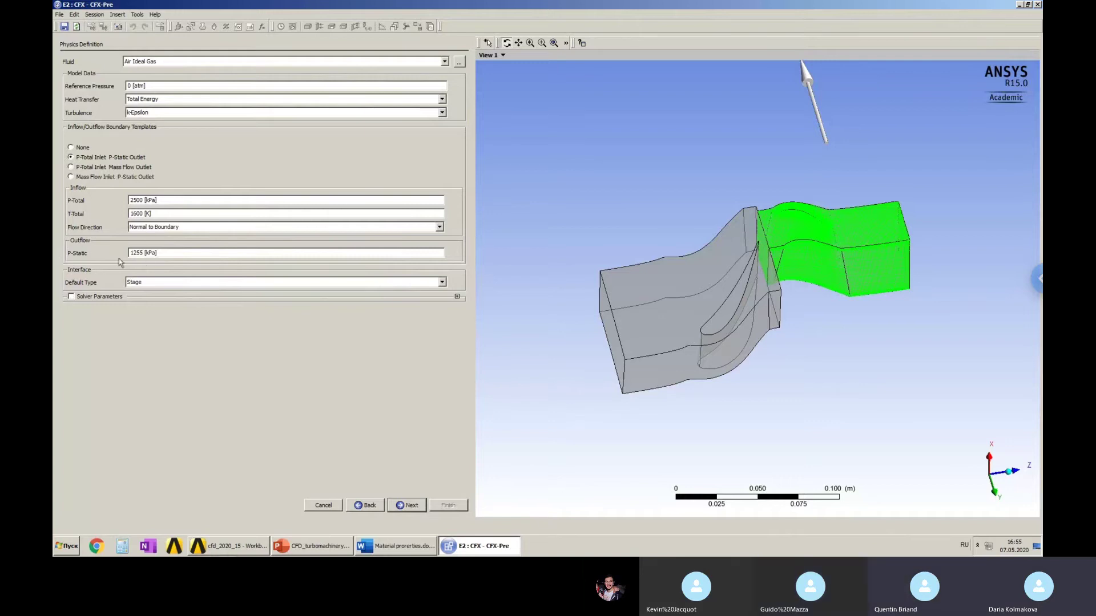
# Review the turbine data slide in PowerPoint and the air heat capacity table in the Word material properties document, and return to CFX-Pre.
pyautogui.click(334, 548)
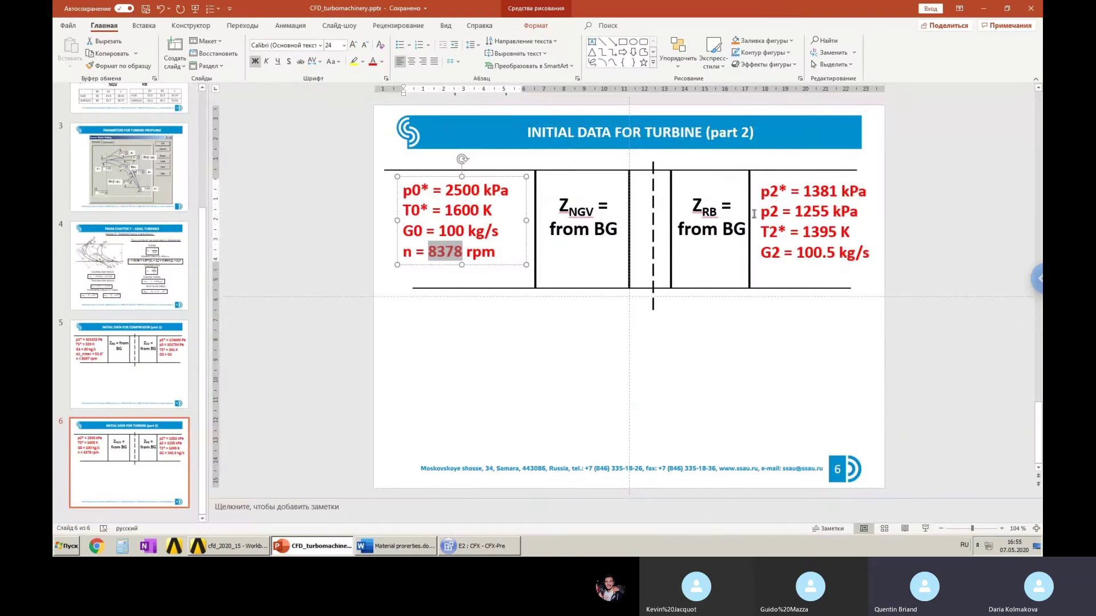
pyautogui.click(393, 547)
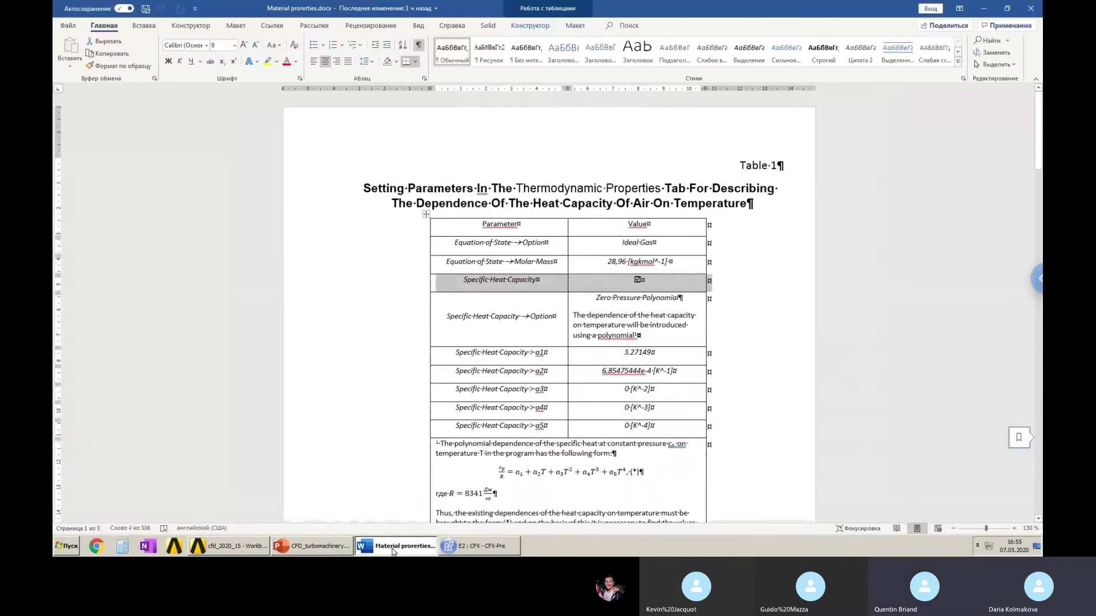
pyautogui.click(485, 549)
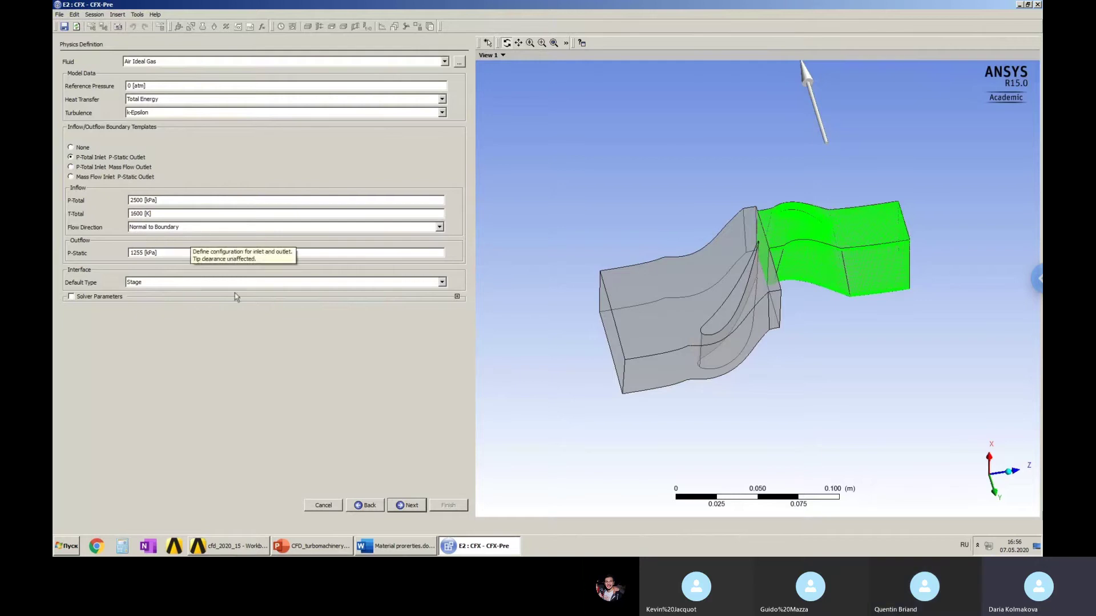
# Proceed to the interface definition and inspect the R1 and R1 to S1 interfaces, examining the R1 to R1 Internal shroud tip surfaces closely.
pyautogui.moveTo(597, 399); pyautogui.dragTo(593, 369)
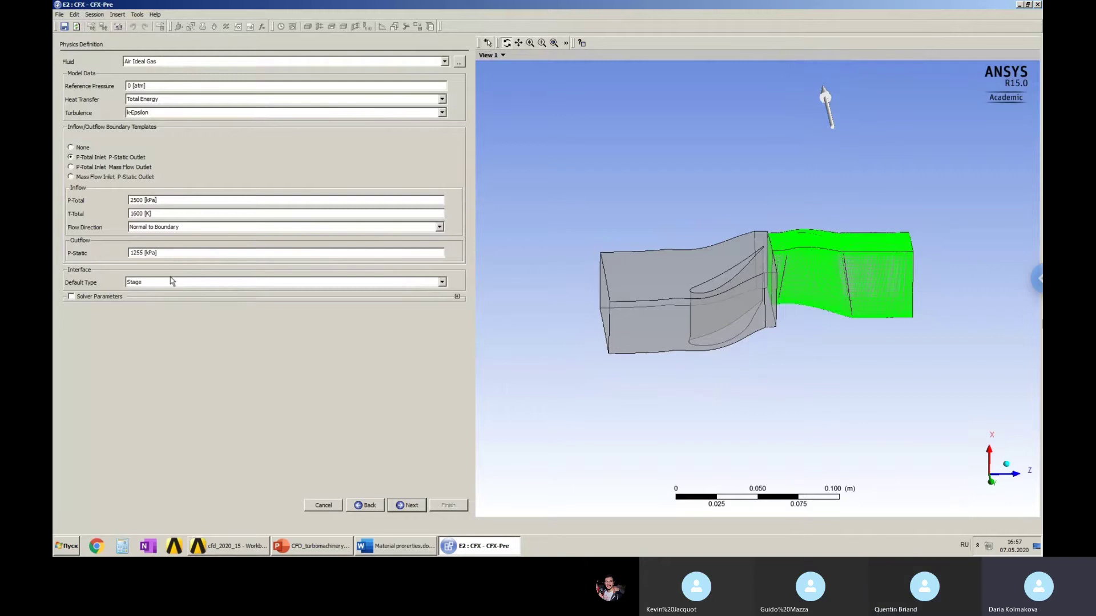
pyautogui.moveTo(765, 364); pyautogui.dragTo(782, 325)
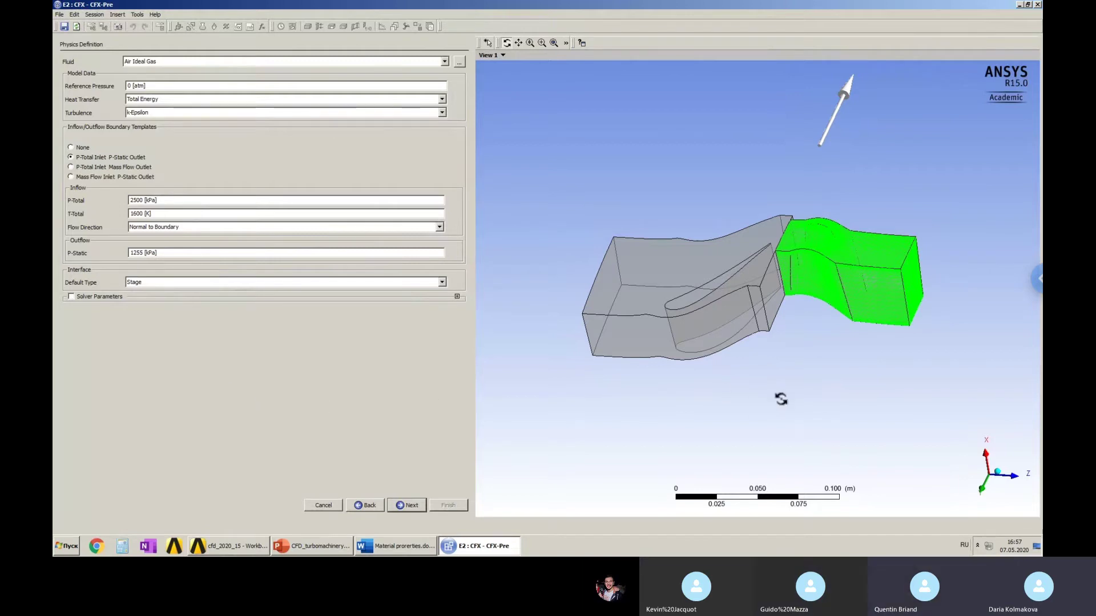
pyautogui.moveTo(778, 396); pyautogui.dragTo(786, 384)
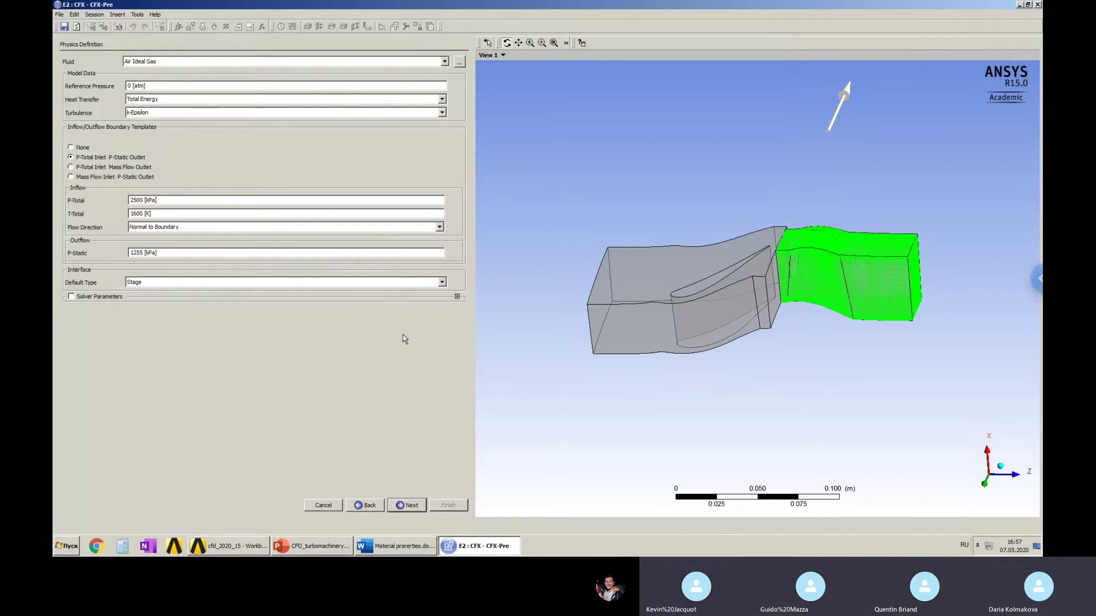
pyautogui.click(412, 506)
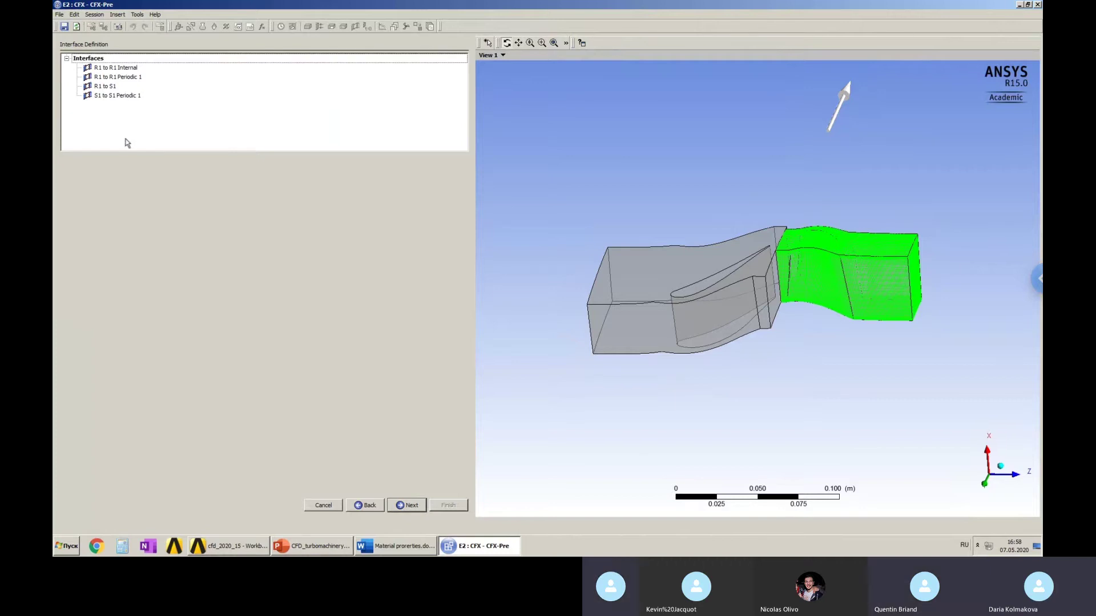
pyautogui.click(129, 67)
pyautogui.click(123, 77)
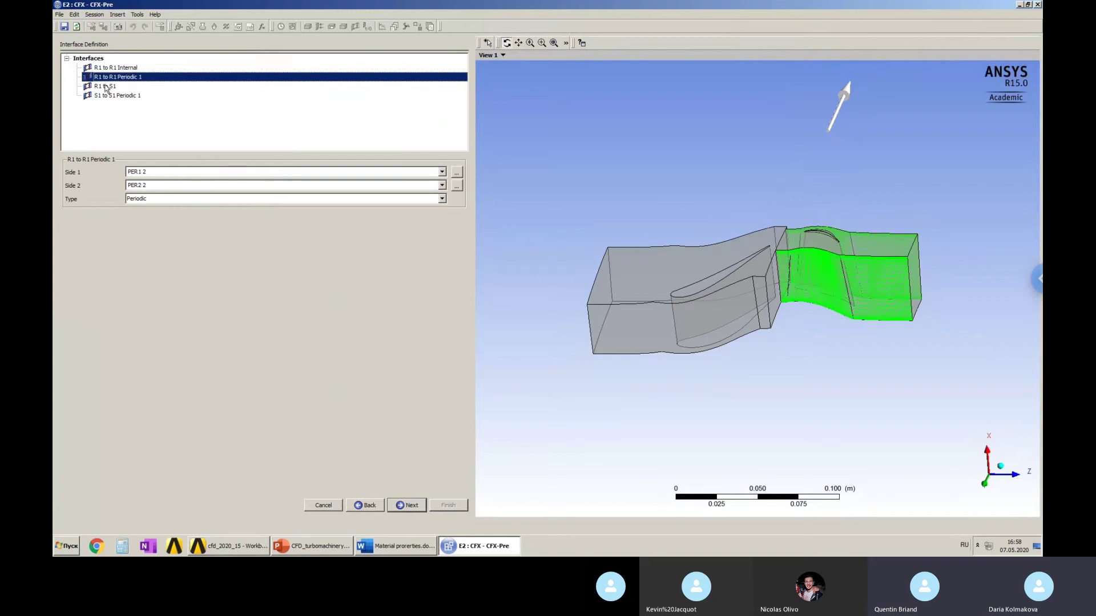
pyautogui.click(106, 86)
pyautogui.click(111, 77)
pyautogui.click(118, 68)
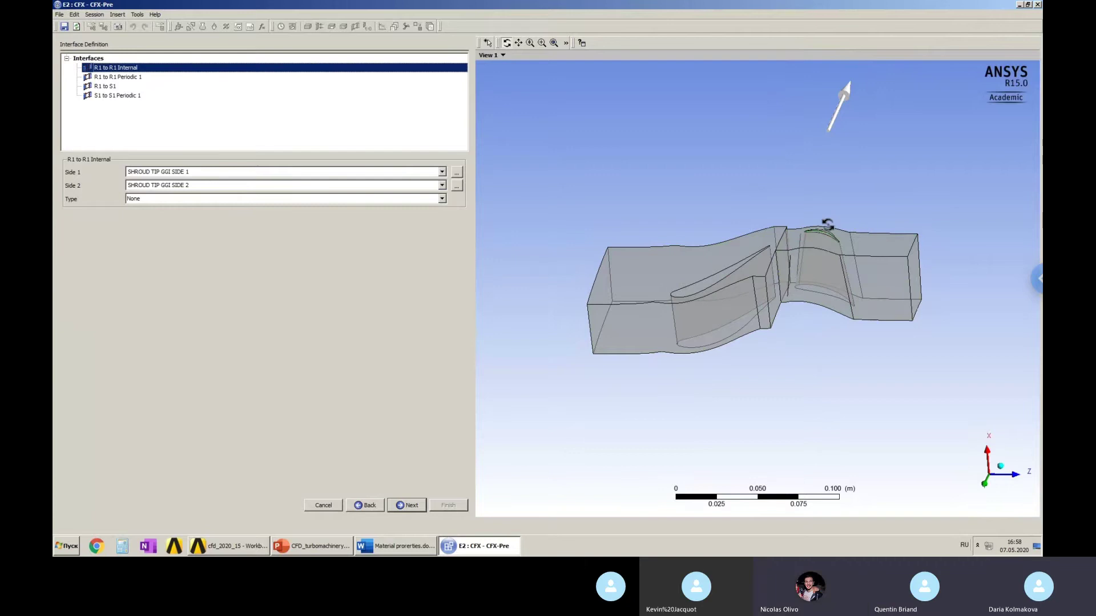
pyautogui.scroll(5, 833, 226)
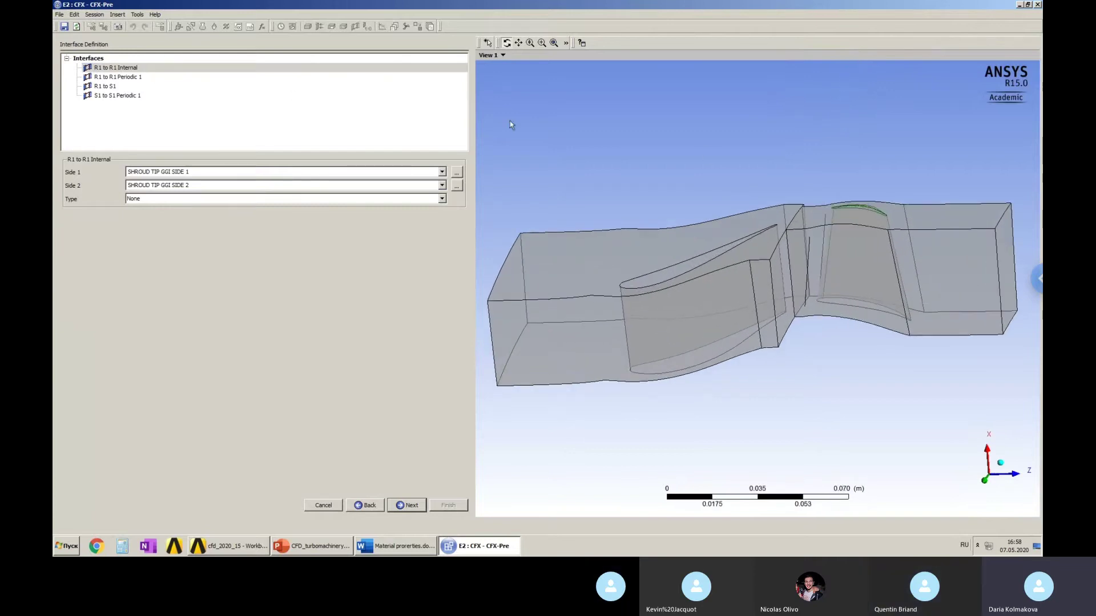
pyautogui.scroll(5, 893, 206)
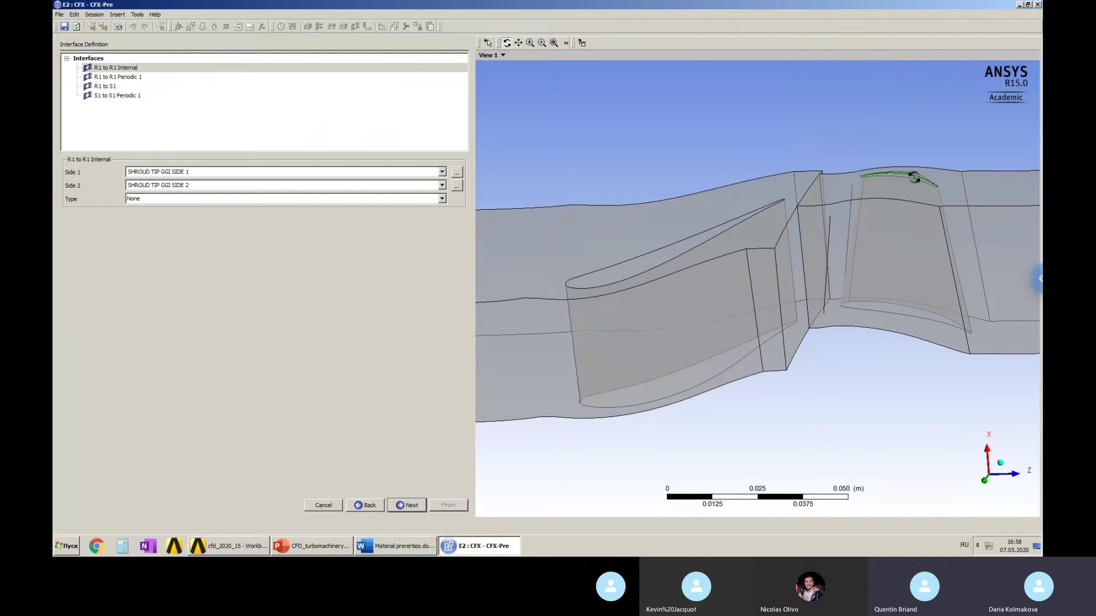
pyautogui.scroll(3, 913, 174)
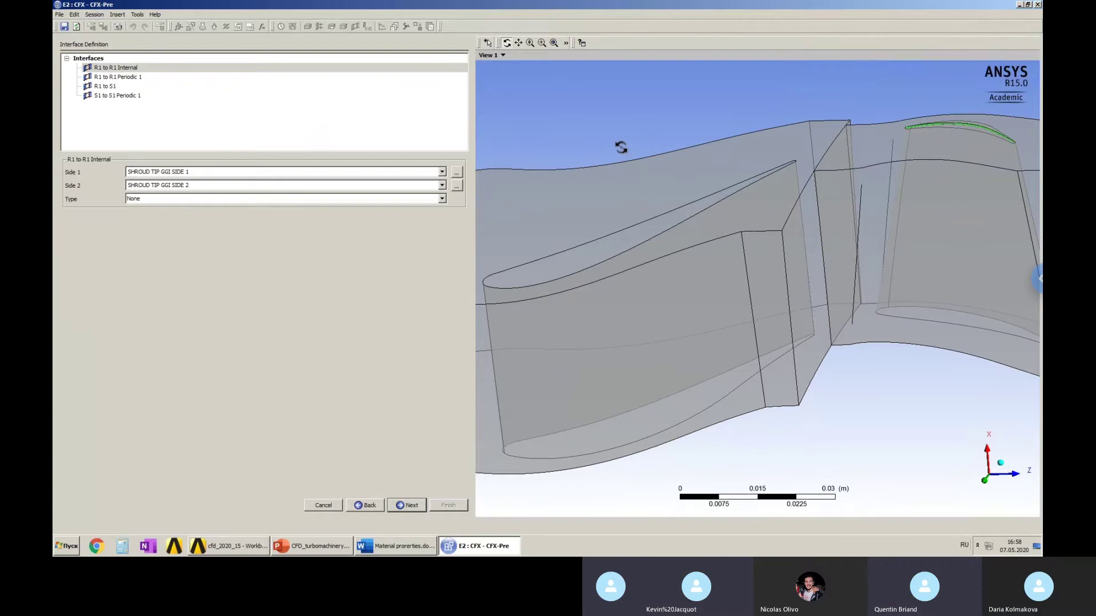
# Go back to the component definition and review R1's tip clearance settings in its wall configuration.
pyautogui.click(360, 505)
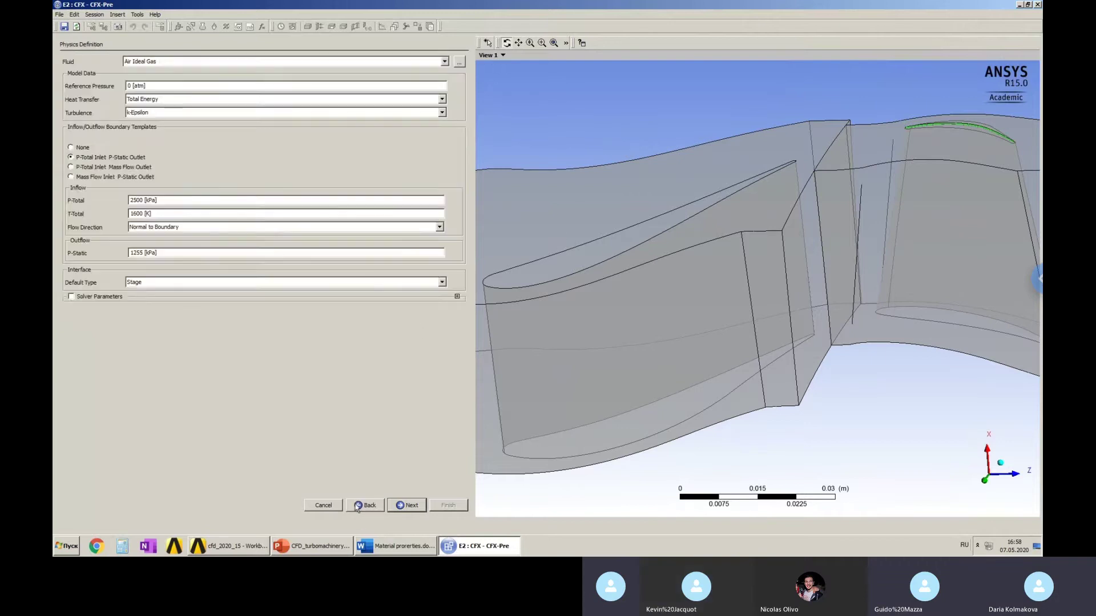
pyautogui.click(357, 507)
pyautogui.click(358, 507)
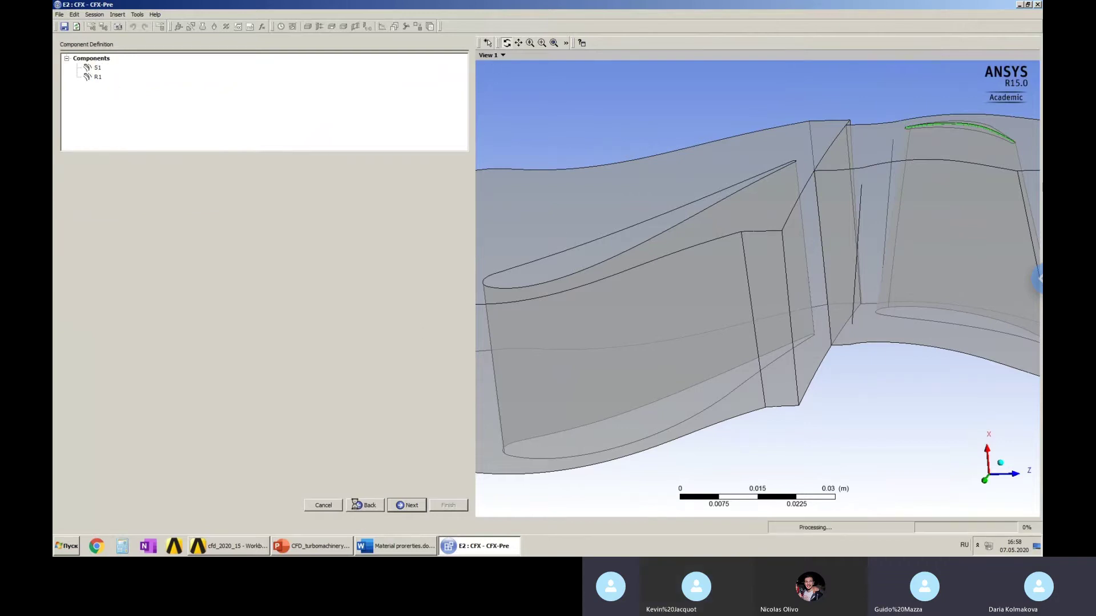
pyautogui.click(413, 508)
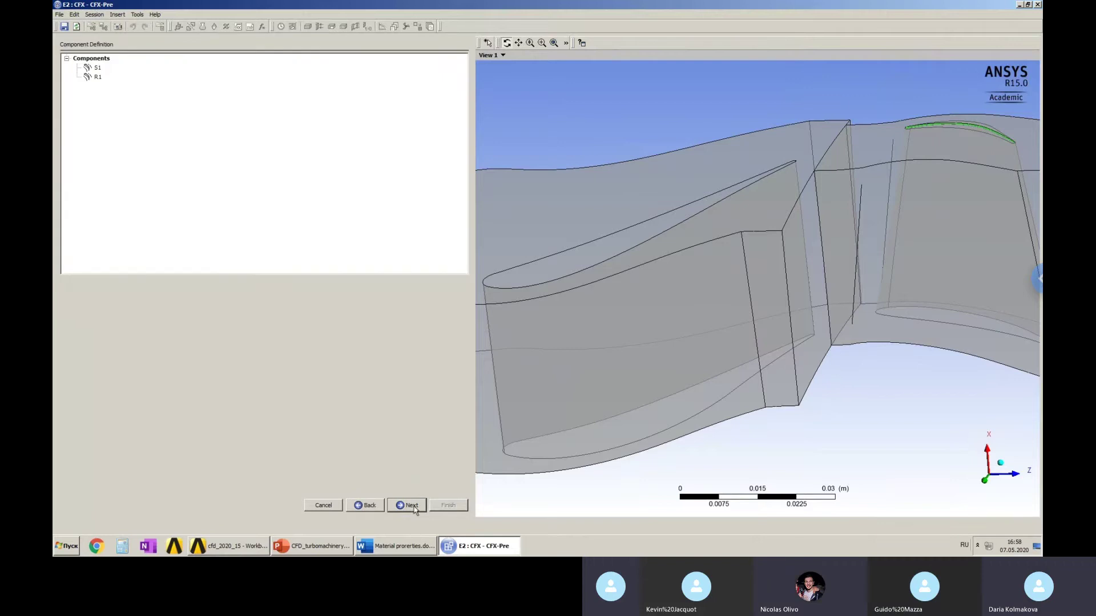
pyautogui.click(95, 78)
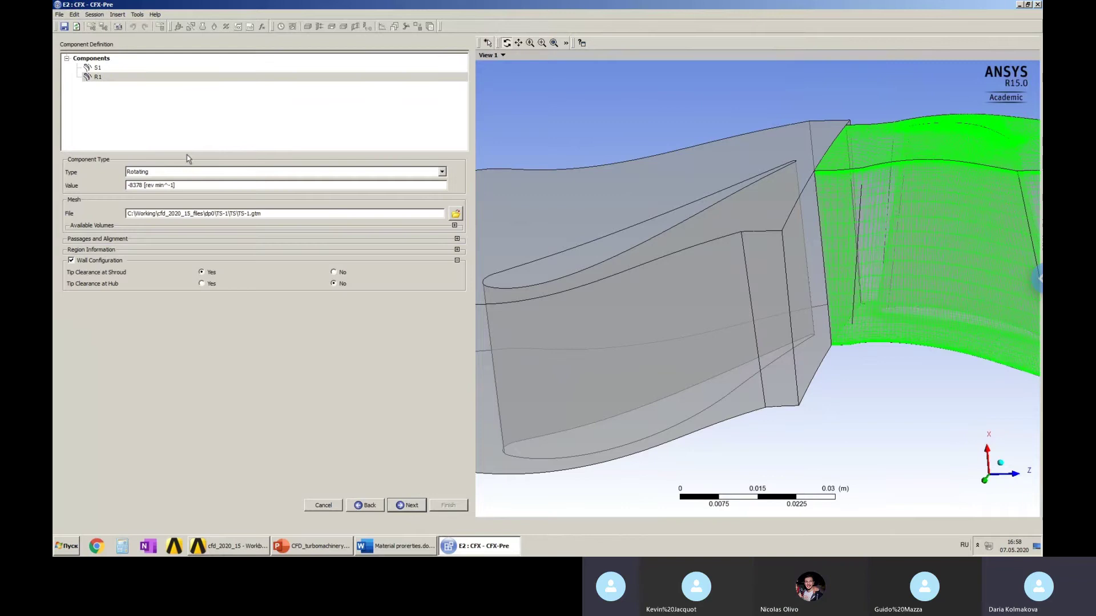
pyautogui.click(108, 80)
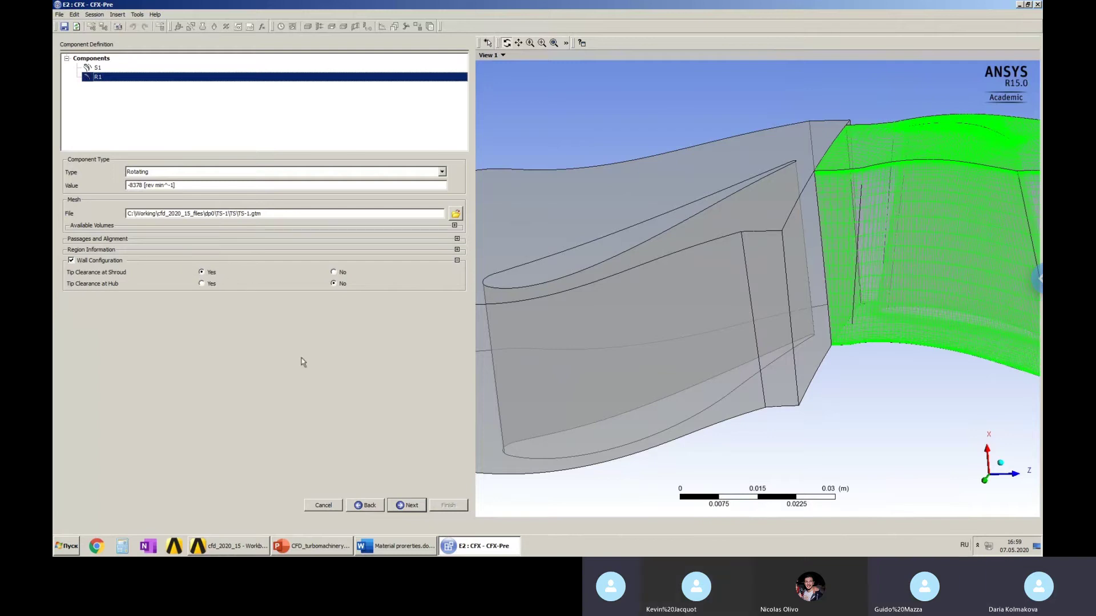
# Return to the interface definition and check the R1 to R1 Internal interface's sides and the commands available for the interface list.
pyautogui.click(409, 506)
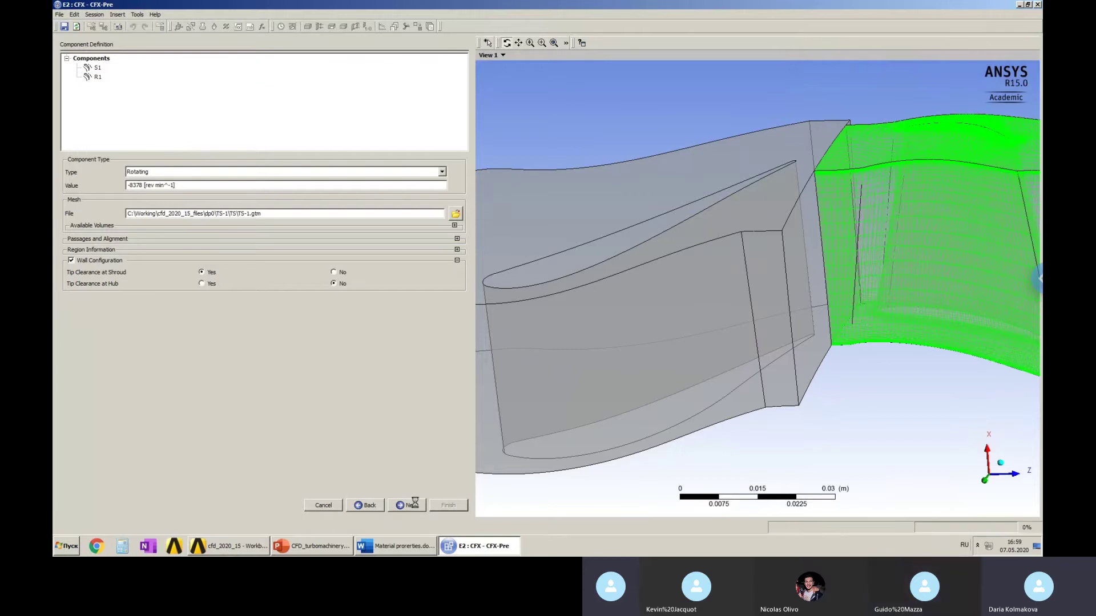
pyautogui.click(401, 506)
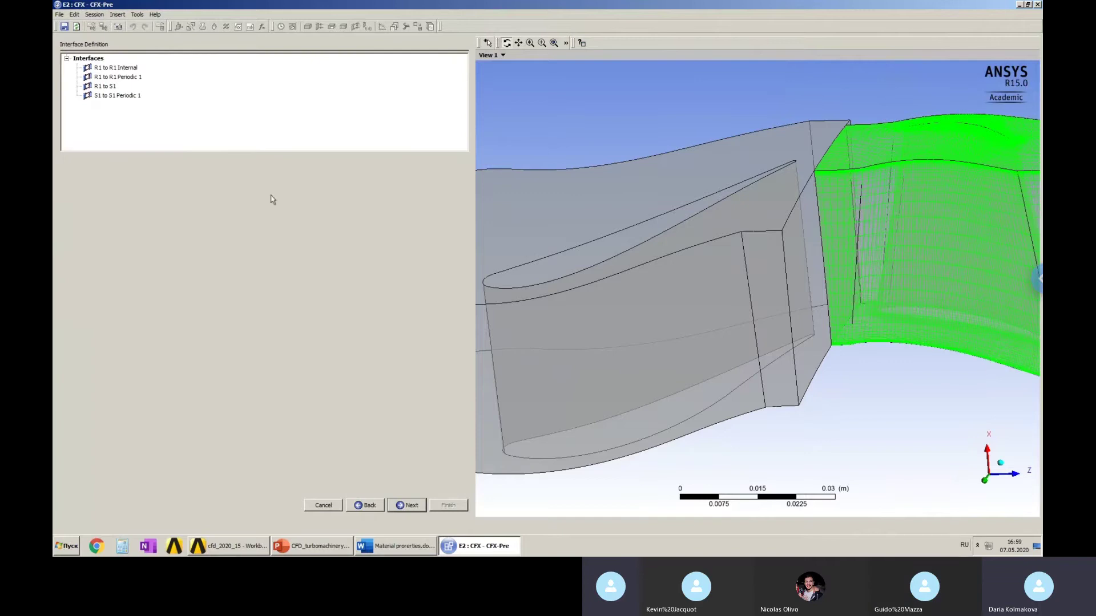
pyautogui.click(241, 113)
pyautogui.click(116, 68)
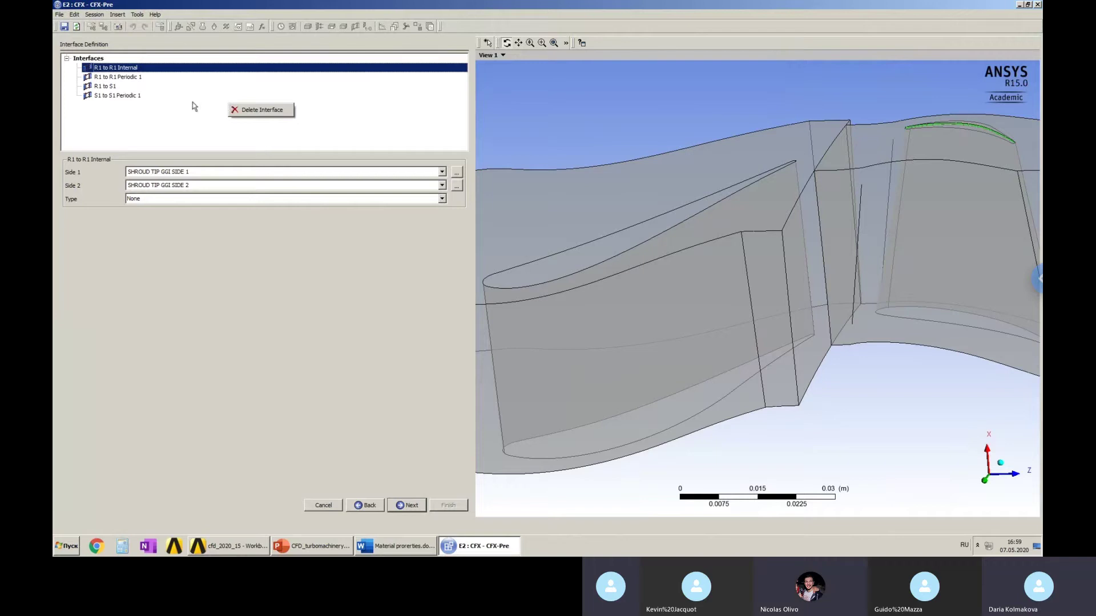
pyautogui.rightClick(88, 59)
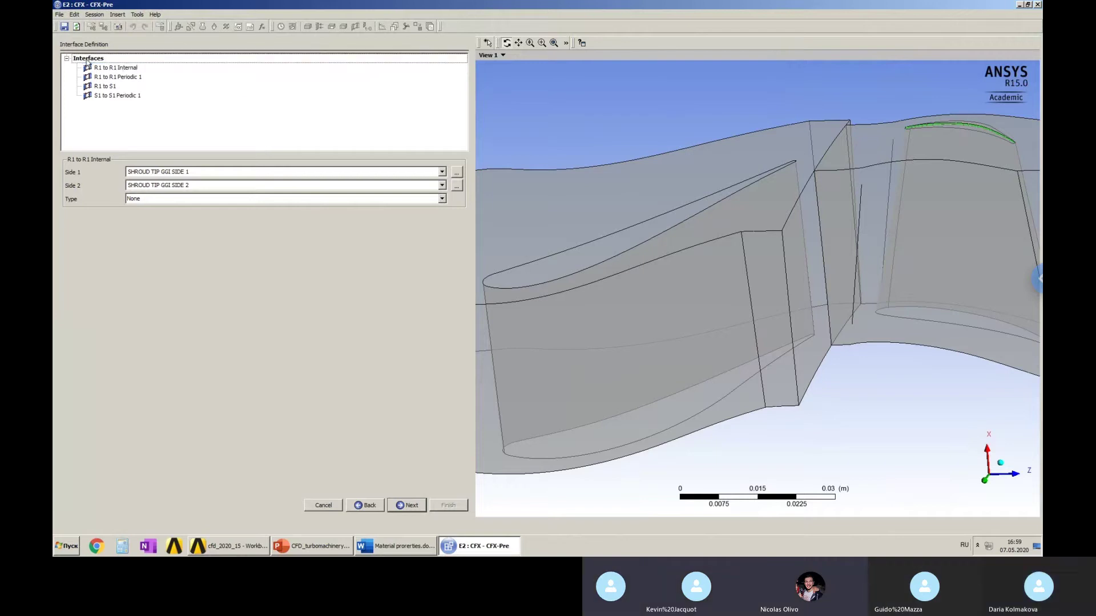
pyautogui.click(108, 136)
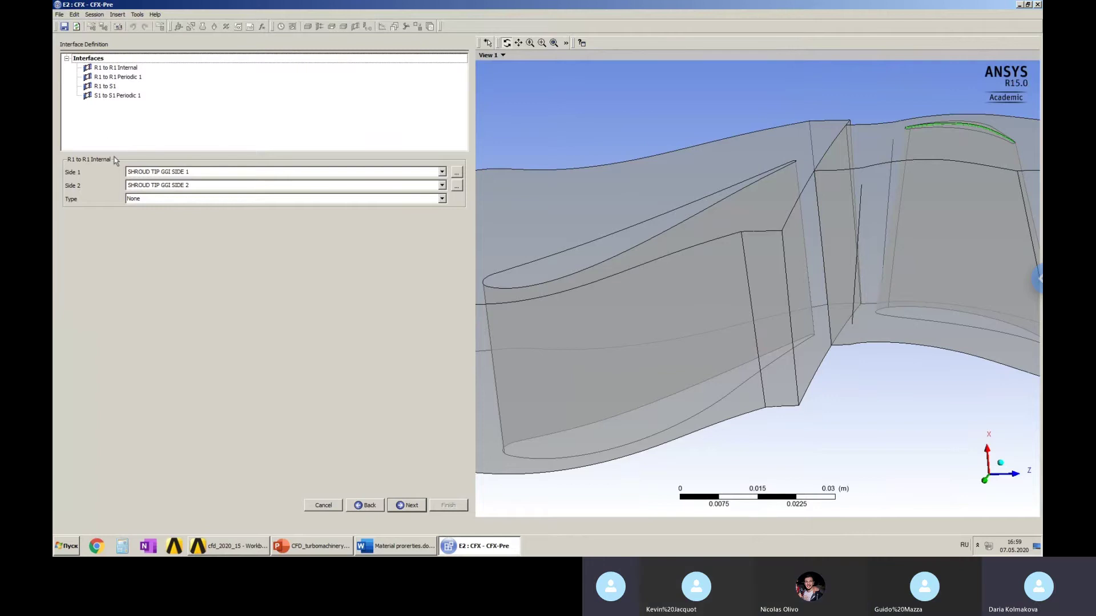
pyautogui.scroll(-2, 687, 225)
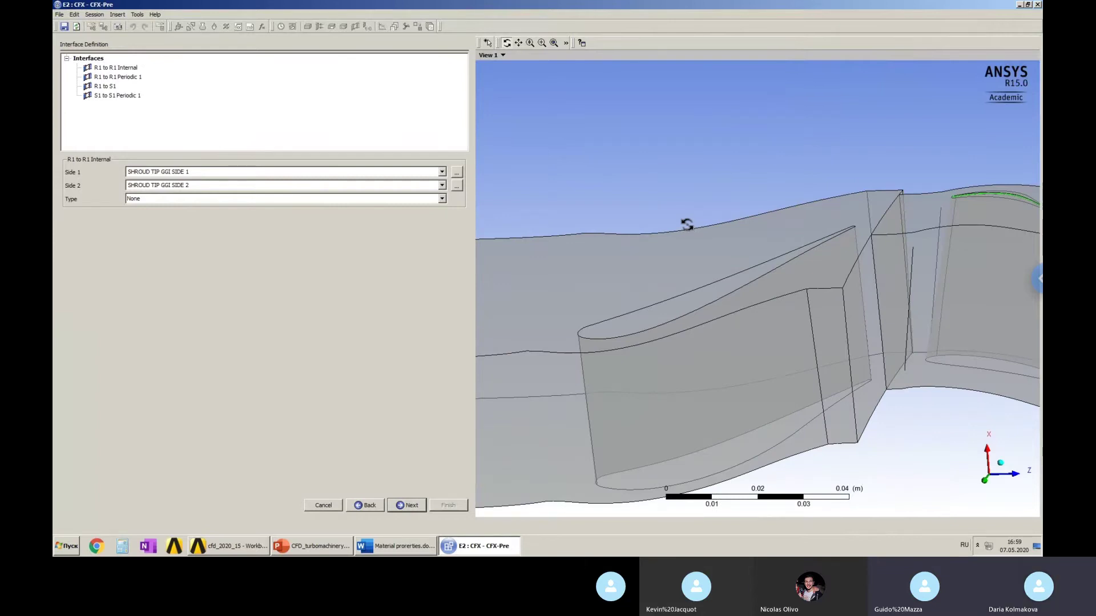
# Go back to the basic settings, return to the component definition, and review the settings of components S1 and R1.
pyautogui.click(370, 506)
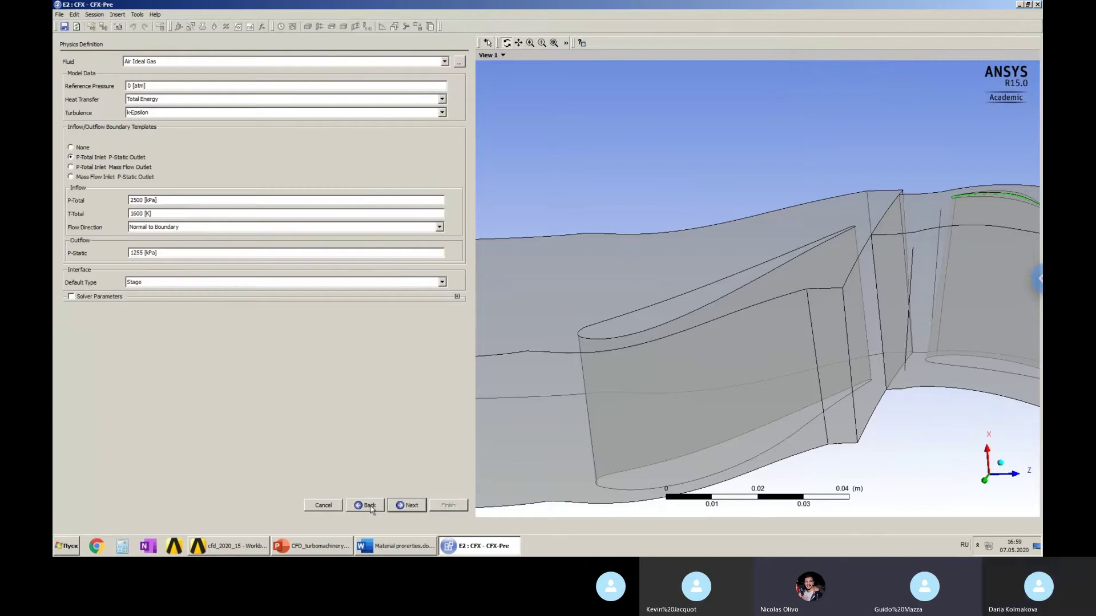
pyautogui.click(370, 506)
pyautogui.click(370, 505)
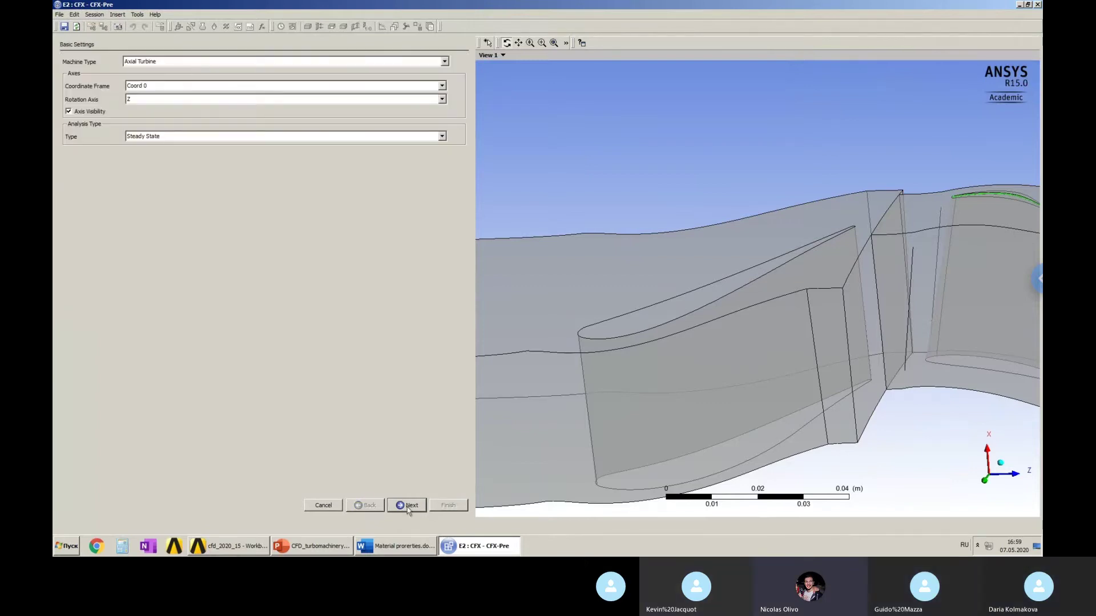
pyautogui.click(408, 506)
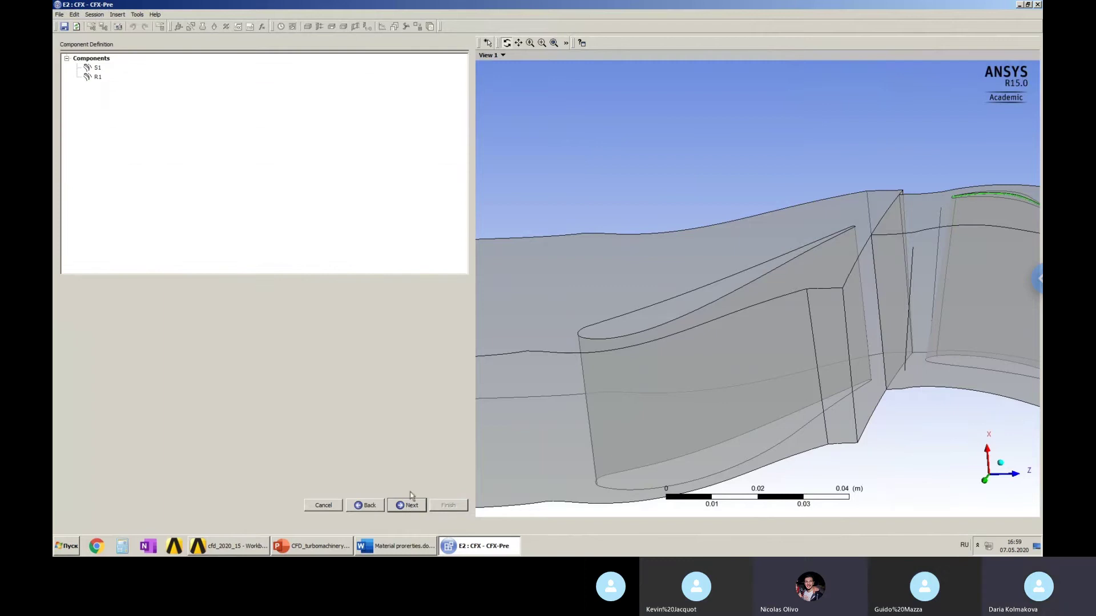
pyautogui.click(98, 70)
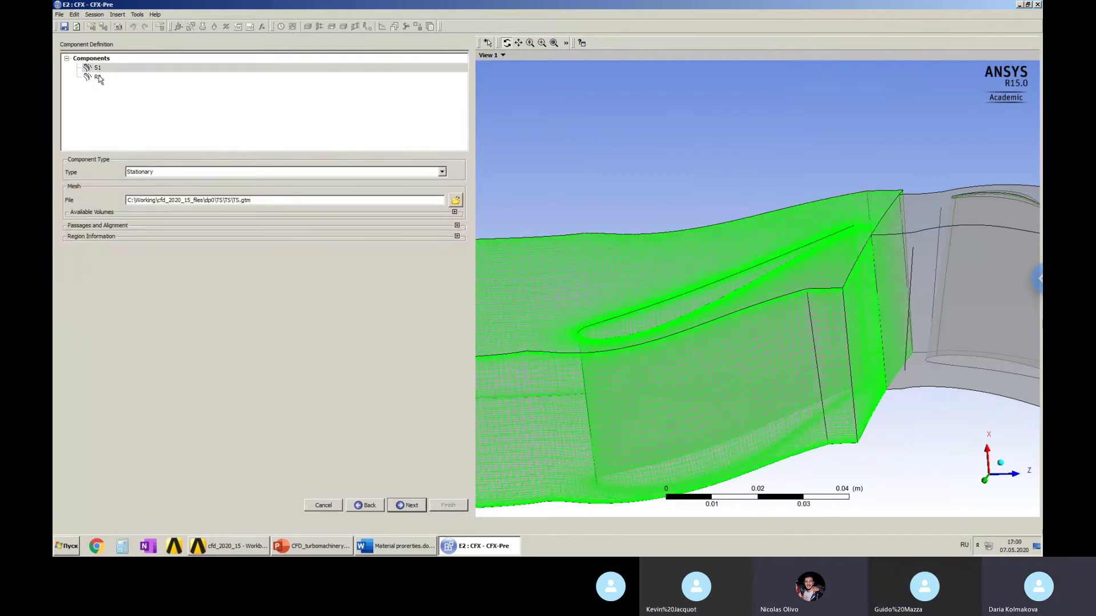
pyautogui.click(98, 77)
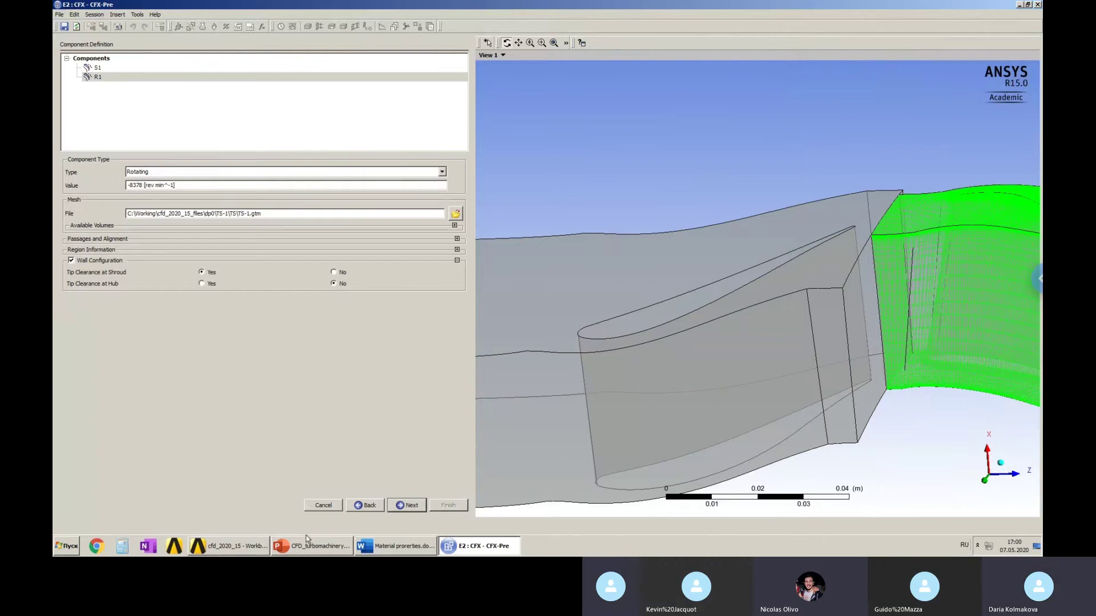
# Switch to Workbench, open the rotor's Turbo Mesh (system G) in TurboGrid, and check its Shroud Tip clearance settings.
pyautogui.click(230, 548)
pyautogui.click(355, 259)
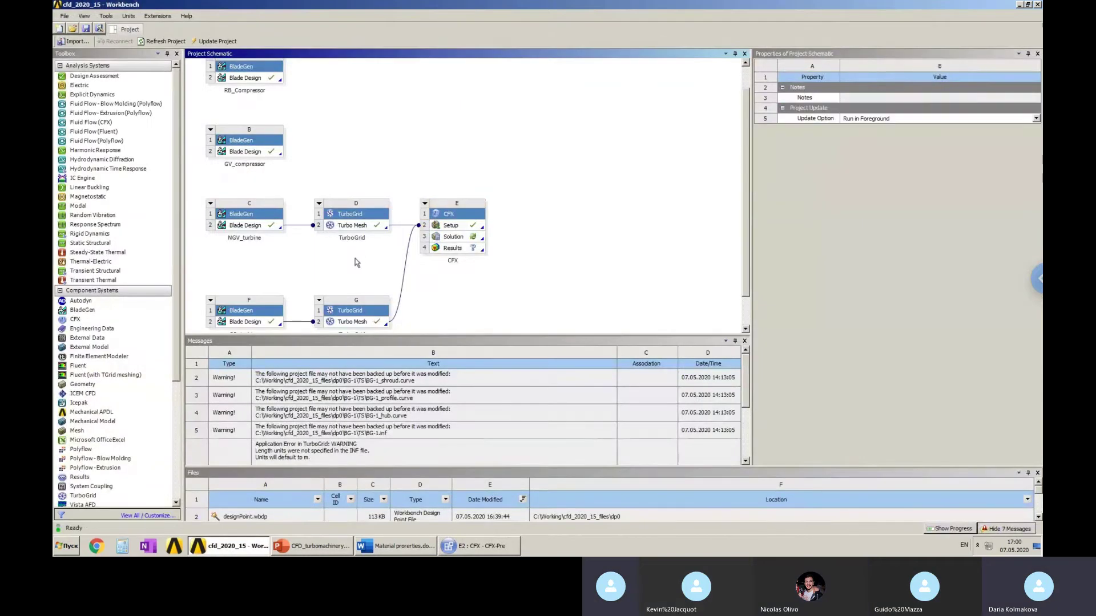
pyautogui.scroll(-1, 594, 313)
pyautogui.scroll(1, 594, 312)
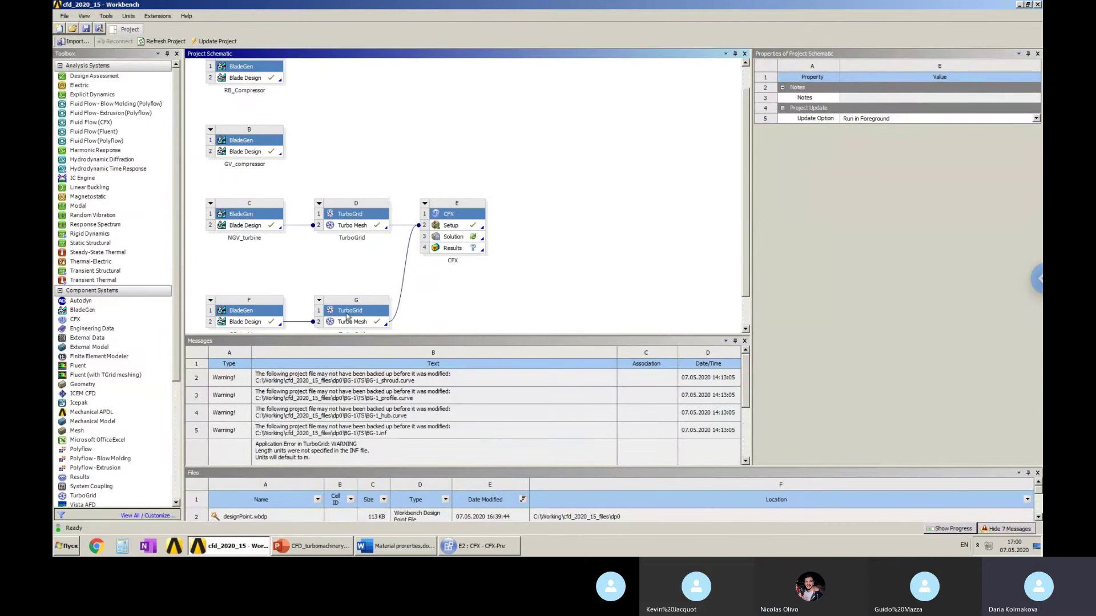
pyautogui.doubleClick(353, 322)
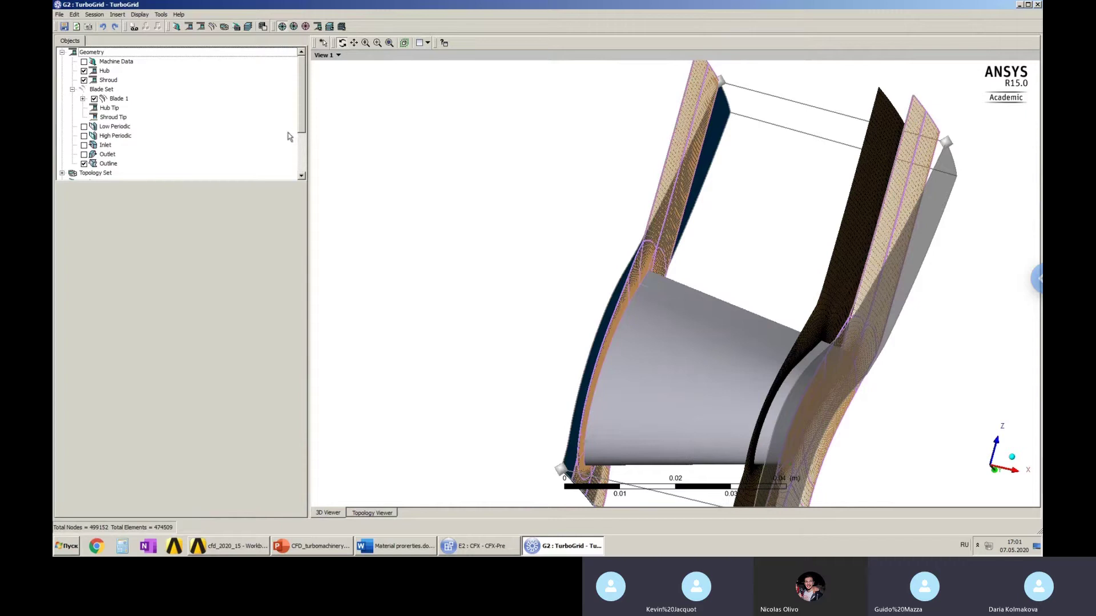
pyautogui.click(108, 80)
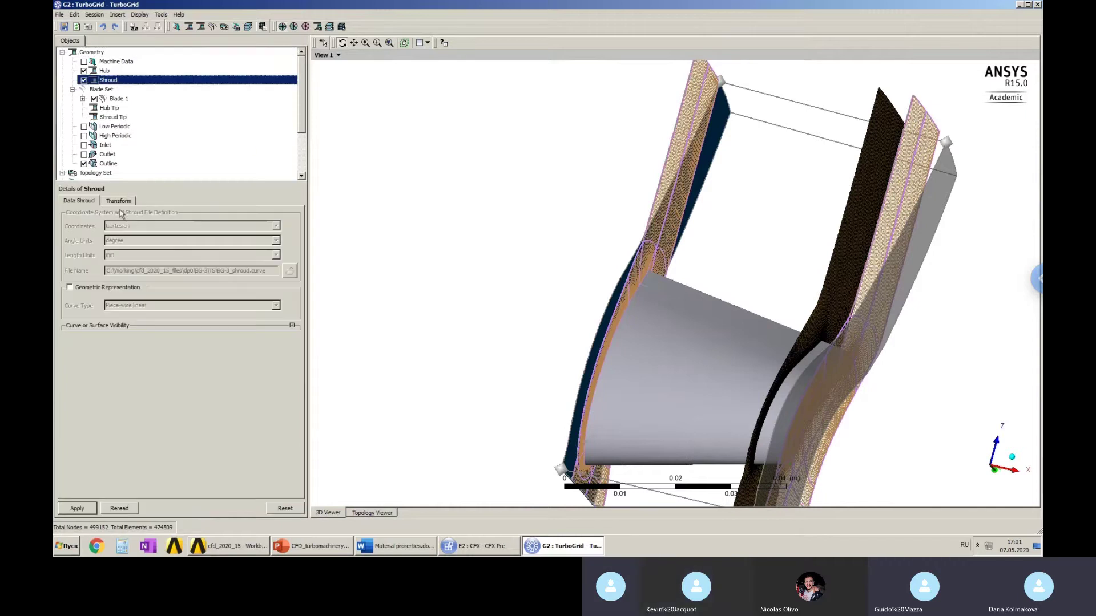
pyautogui.click(117, 101)
pyautogui.click(117, 117)
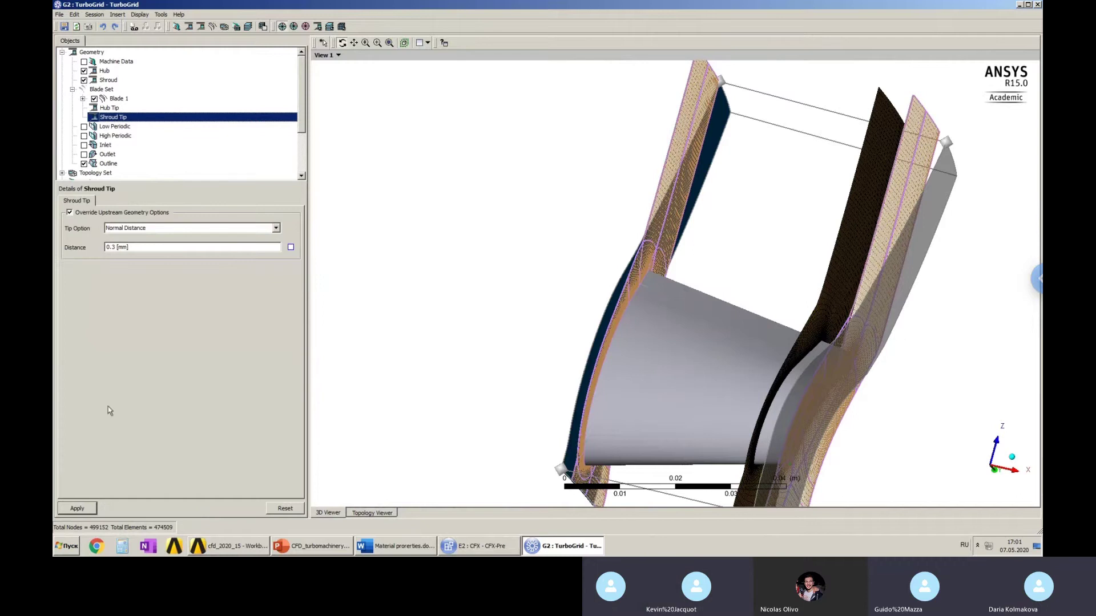
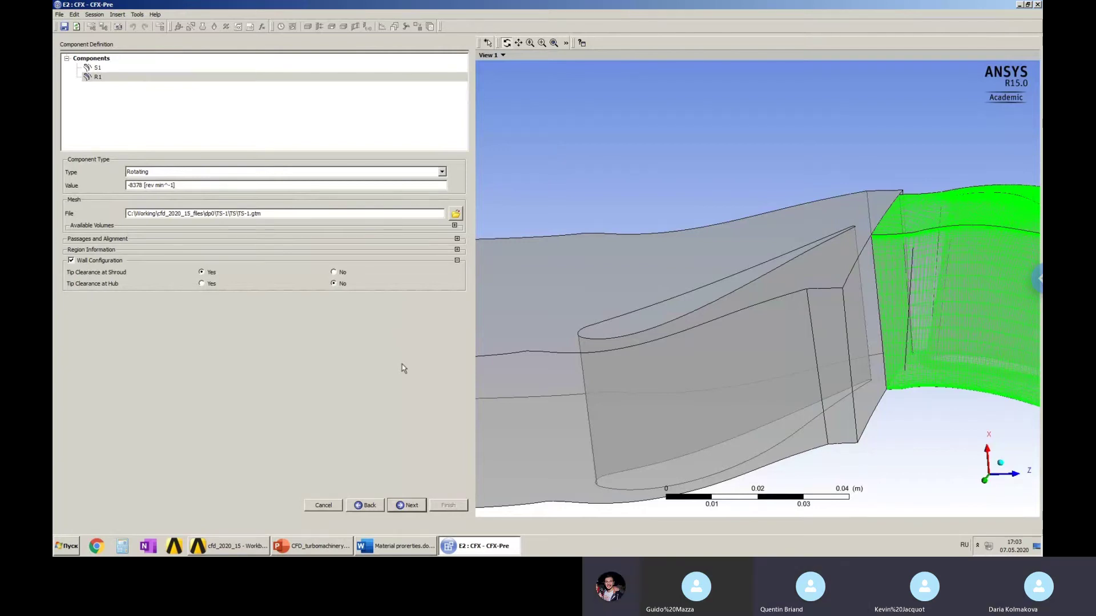
# In CFX-Pre, proceed to the interface definition and examine the R1 to R1 Internal interface on the rotor blade tip.
pyautogui.click(409, 505)
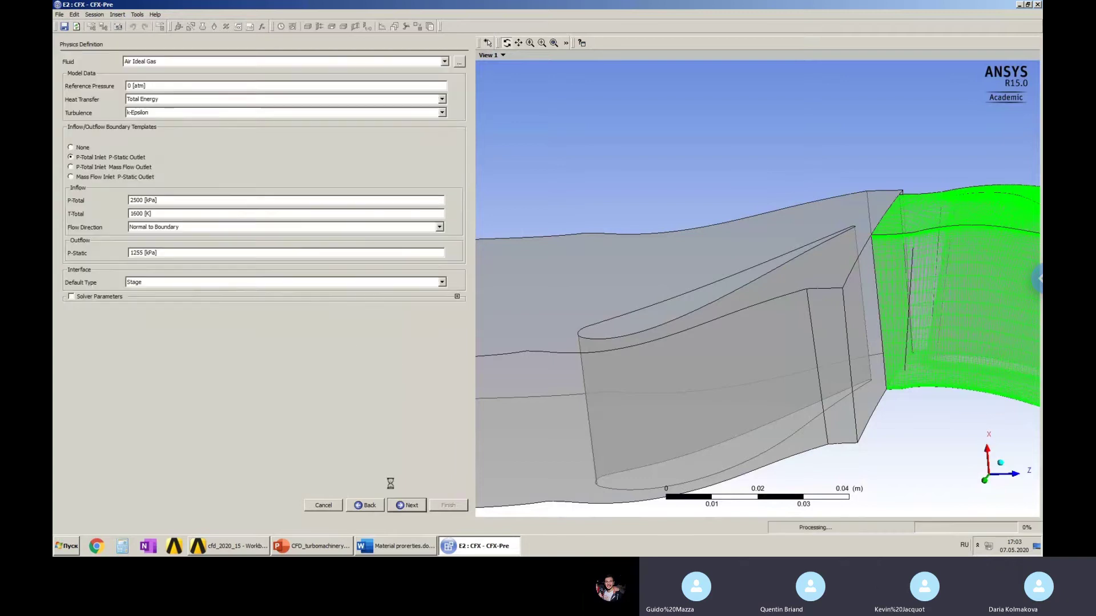
pyautogui.click(400, 505)
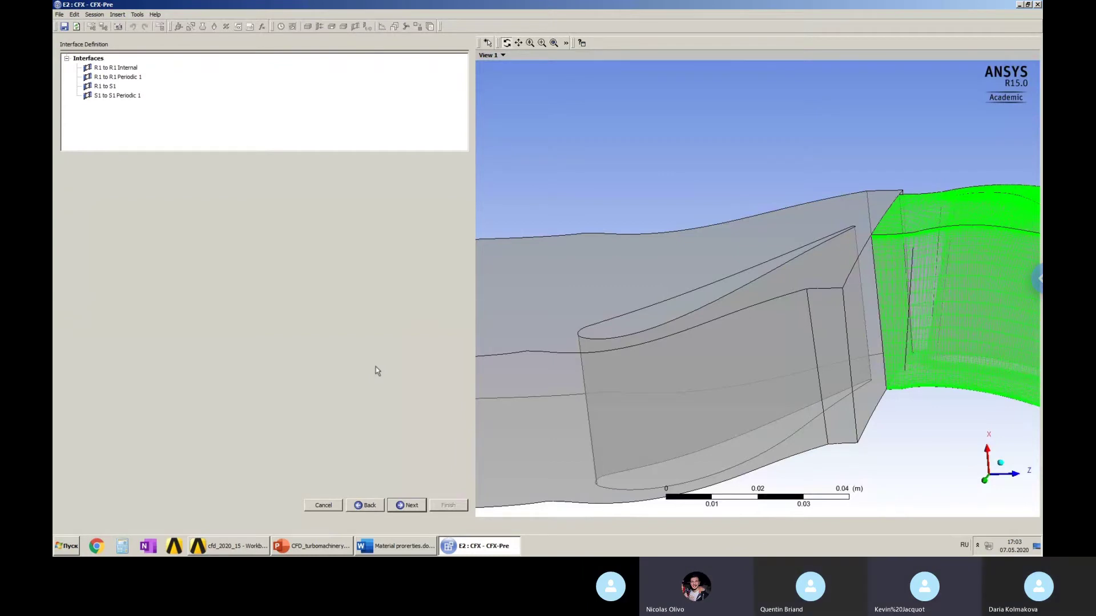
pyautogui.click(202, 120)
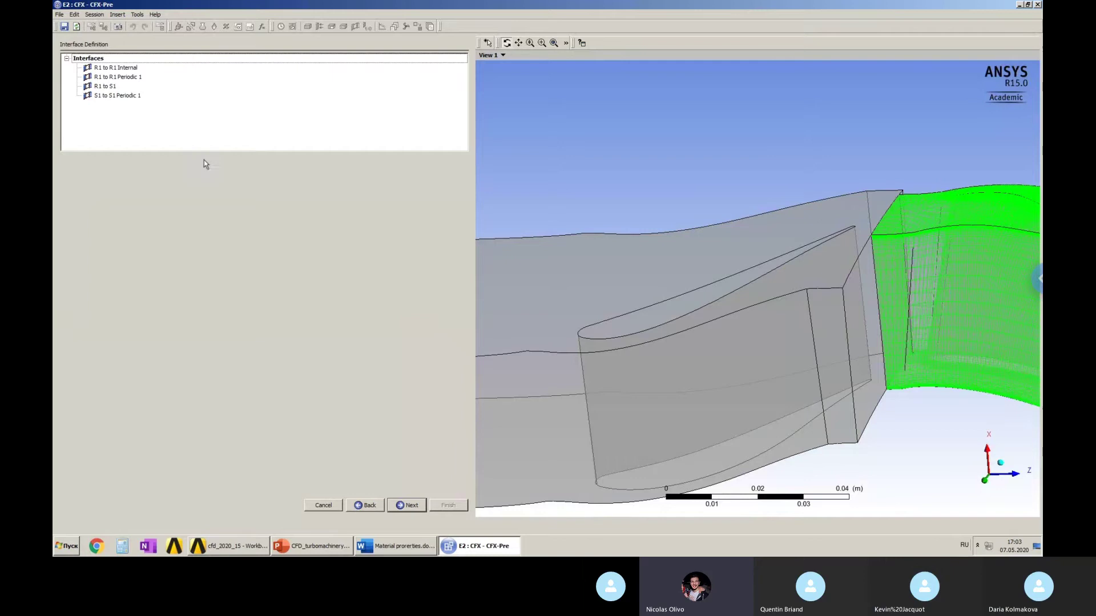
pyautogui.click(100, 68)
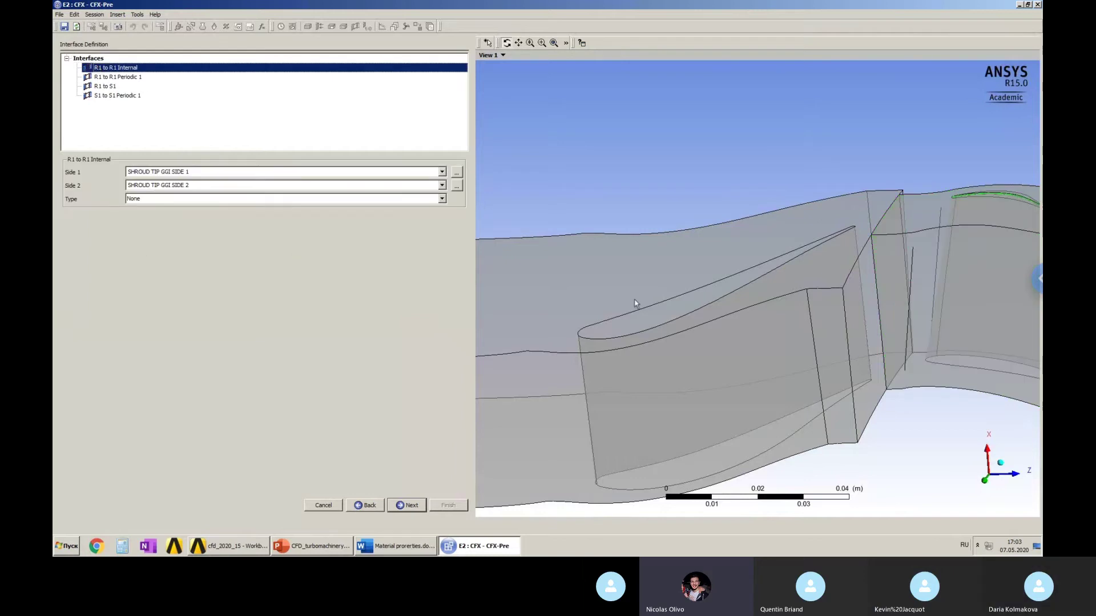
pyautogui.moveTo(637, 304); pyautogui.dragTo(621, 300)
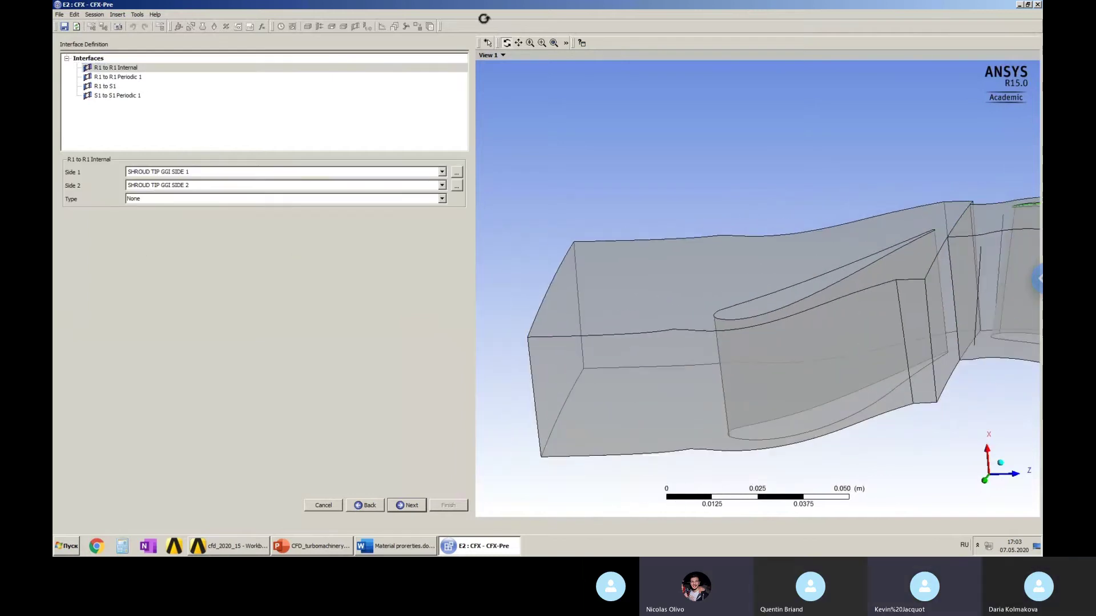
pyautogui.click(518, 43)
pyautogui.moveTo(632, 216); pyautogui.dragTo(573, 237)
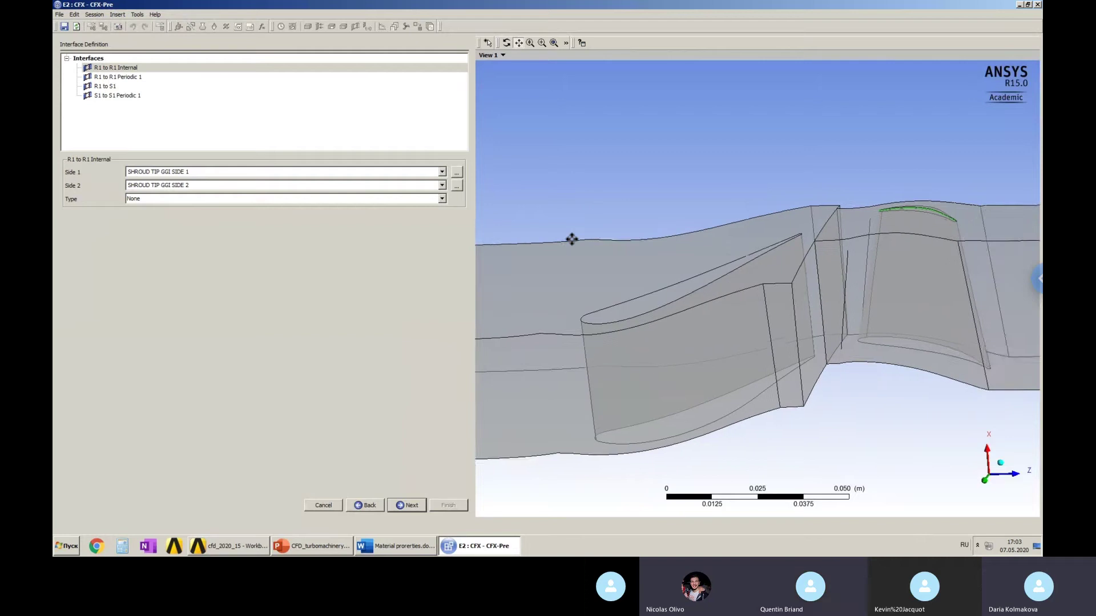
pyautogui.scroll(-1, 572, 238)
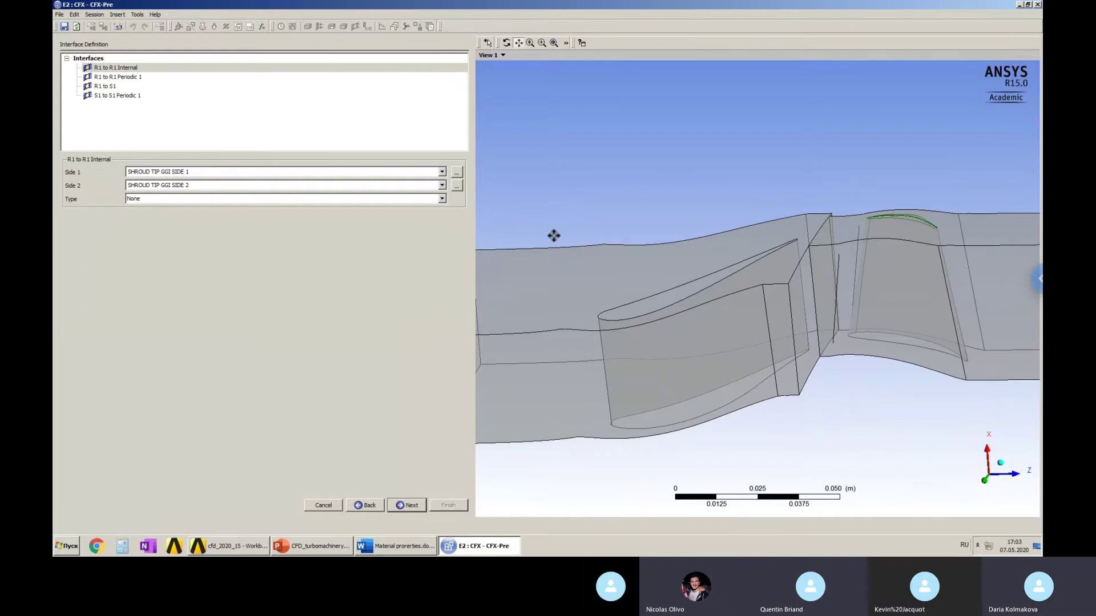
pyautogui.scroll(-1, 644, 206)
pyautogui.scroll(-1, 628, 197)
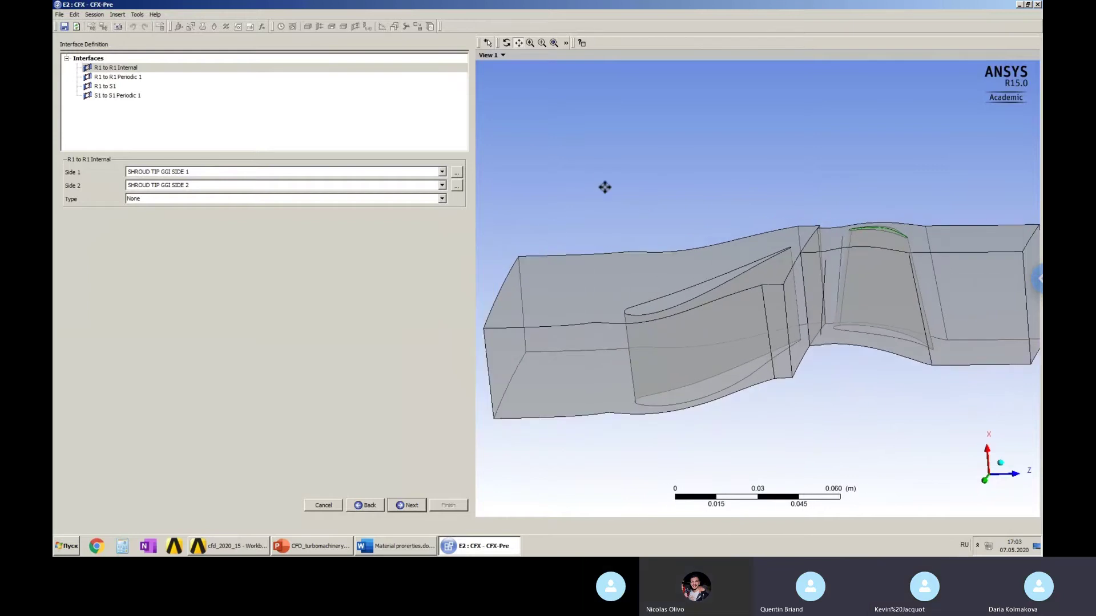
pyautogui.click(132, 67)
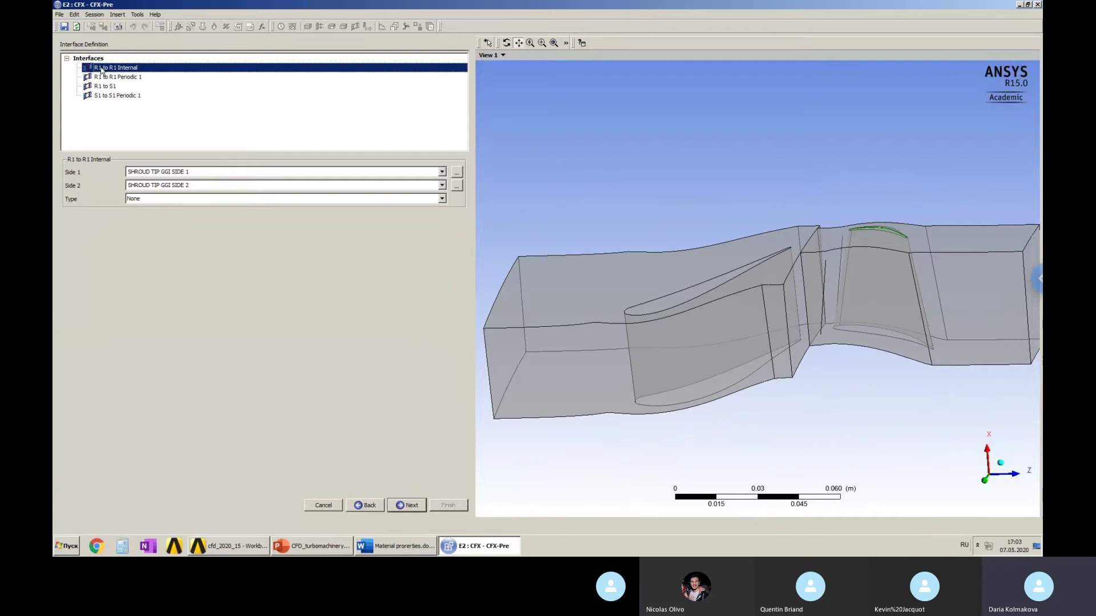
# Review the sides and type of the R1 to R1 Periodic 1, R1 to S1 and S1 to S1 Periodic 1 interfaces.
pyautogui.click(121, 78)
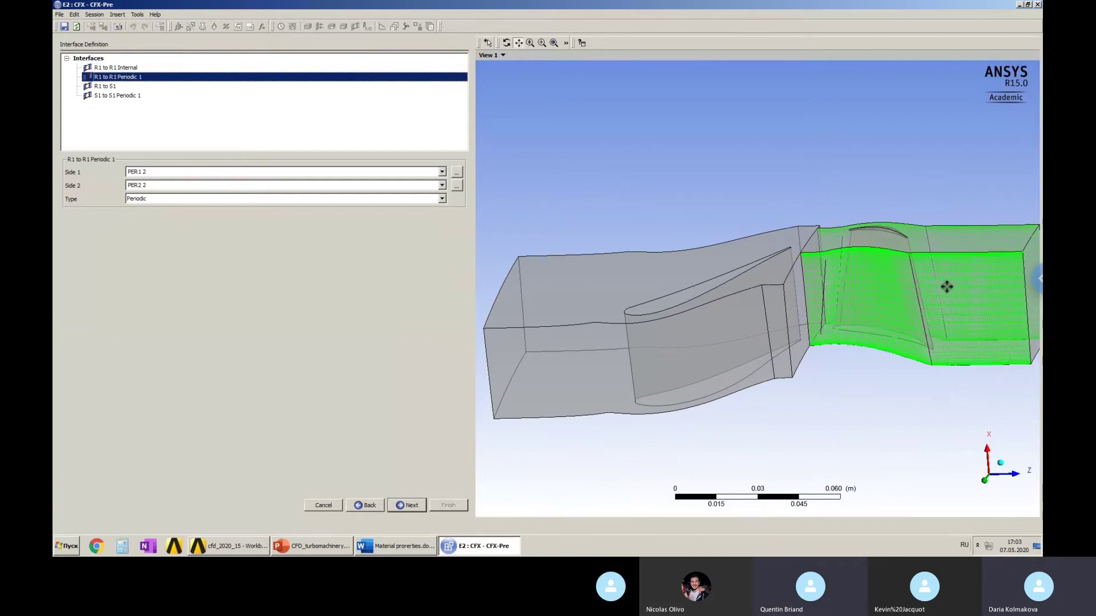
pyautogui.moveTo(946, 284); pyautogui.dragTo(961, 289, button='middle')
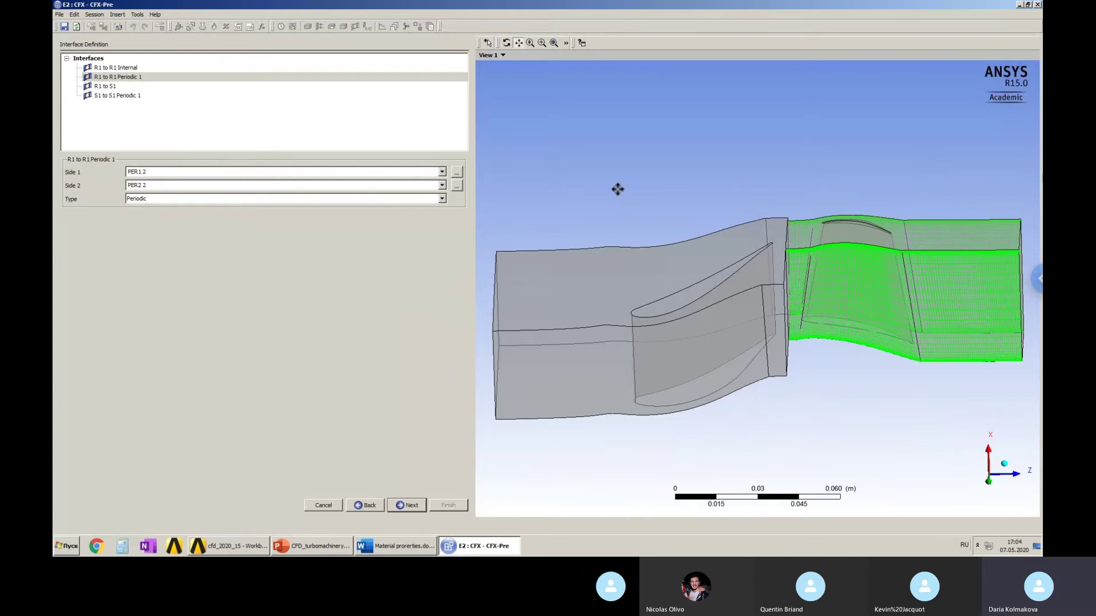
pyautogui.click(101, 87)
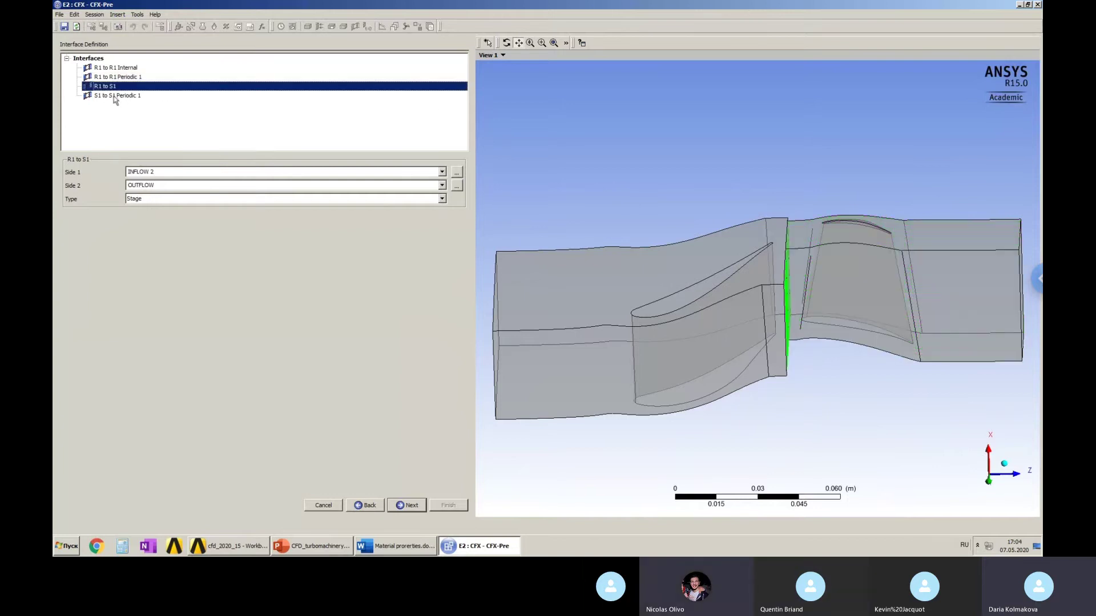
pyautogui.moveTo(775, 285); pyautogui.dragTo(862, 286, button='middle')
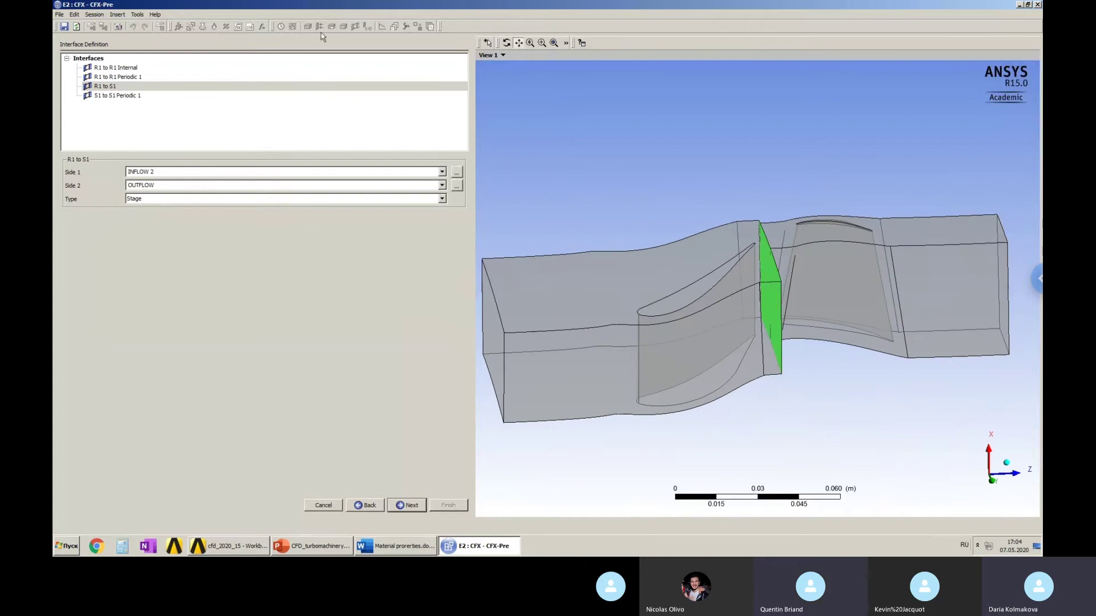
pyautogui.click(137, 97)
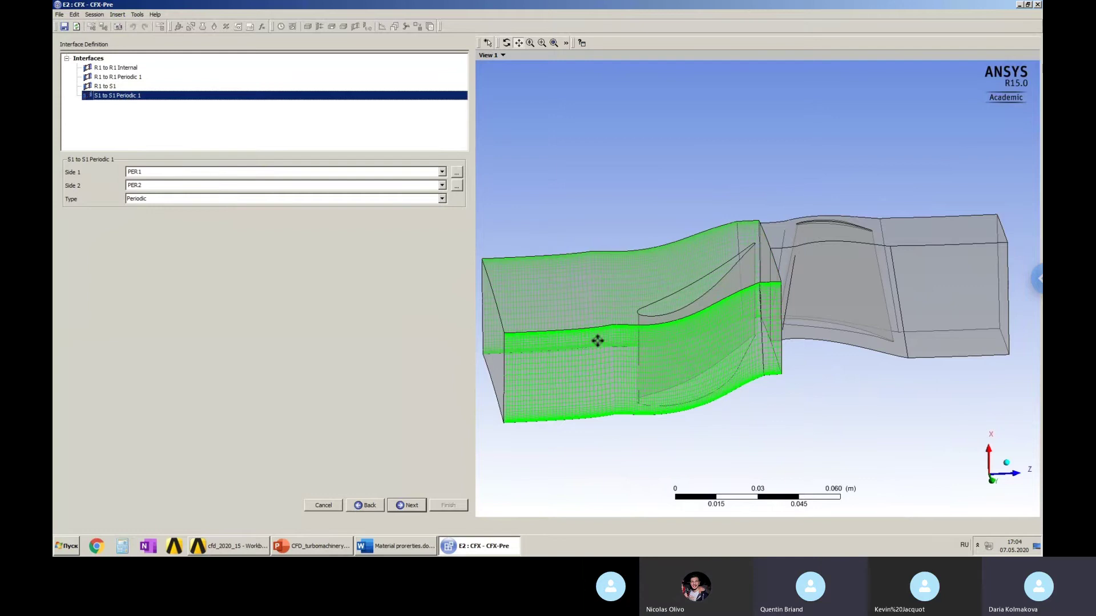
pyautogui.scroll(-2, 621, 352)
pyautogui.scroll(-1, 621, 352)
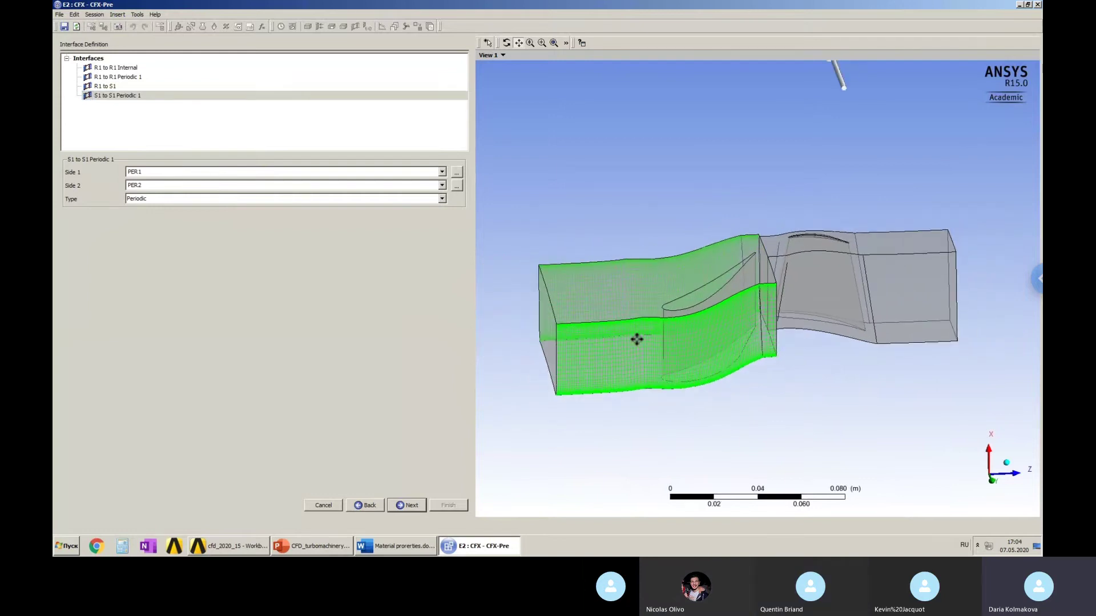
pyautogui.moveTo(634, 325); pyautogui.dragTo(638, 344, button='middle')
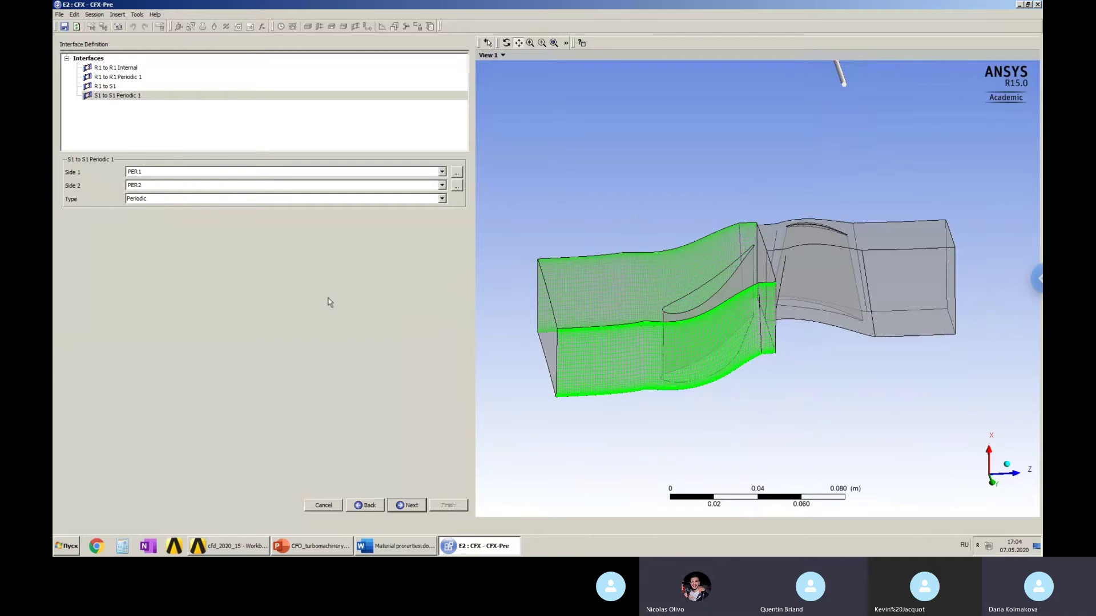
# Proceed to the boundary definition and review the R1 Blade, Hub, Outlet and Shroud boundaries.
pyautogui.click(406, 506)
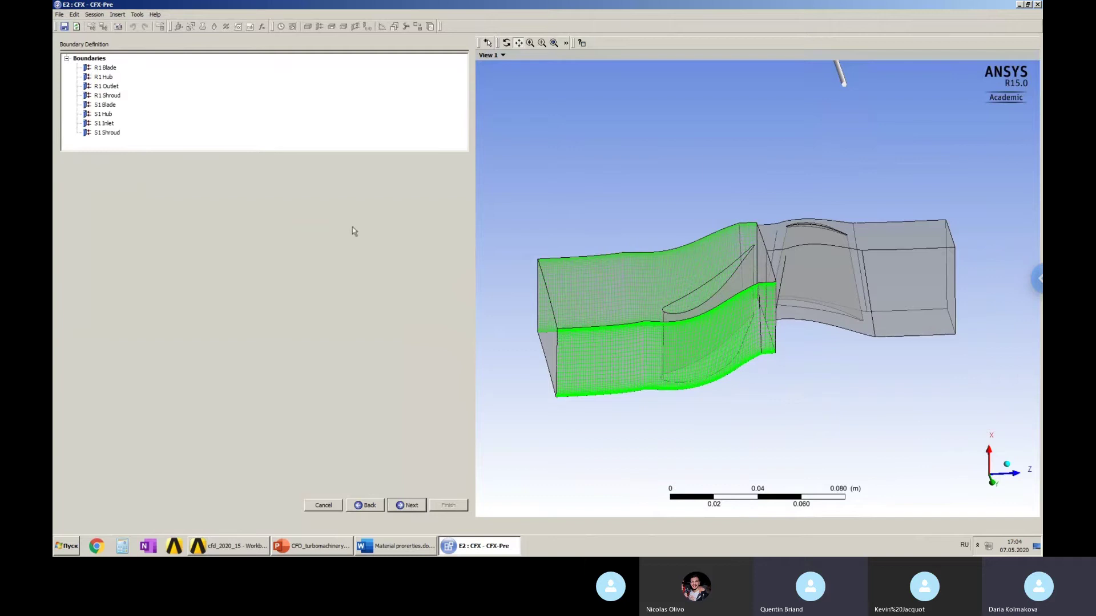
pyautogui.click(106, 68)
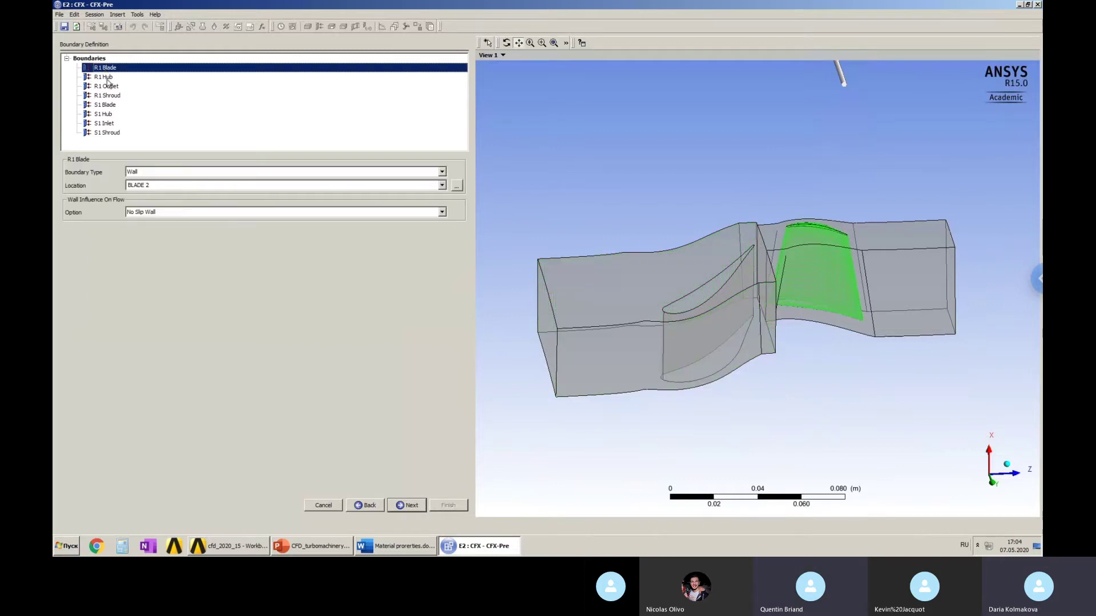
pyautogui.click(104, 77)
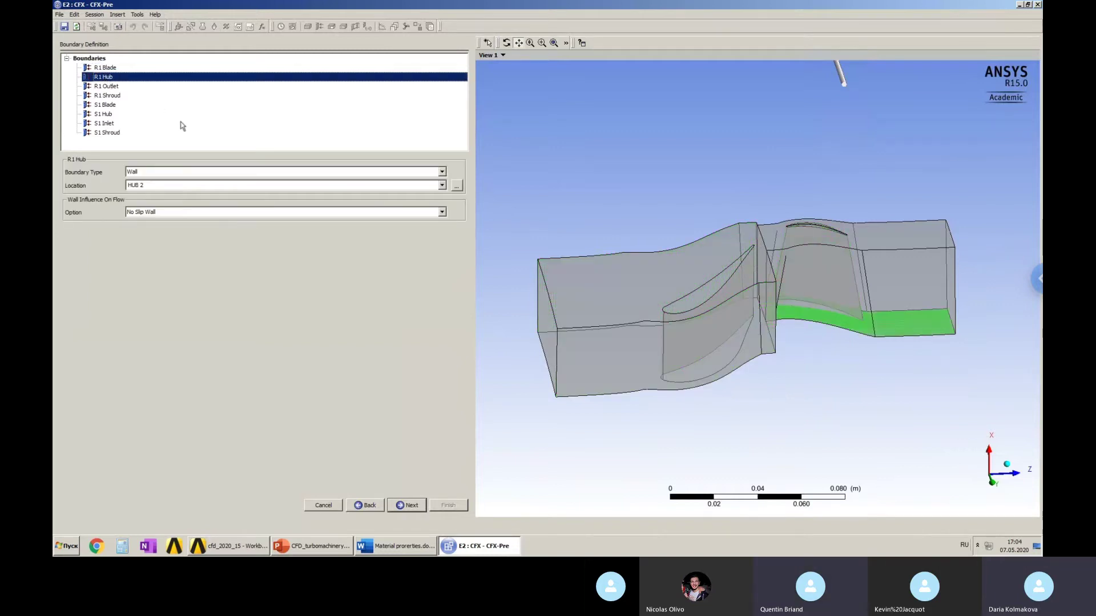
pyautogui.click(107, 96)
pyautogui.click(109, 87)
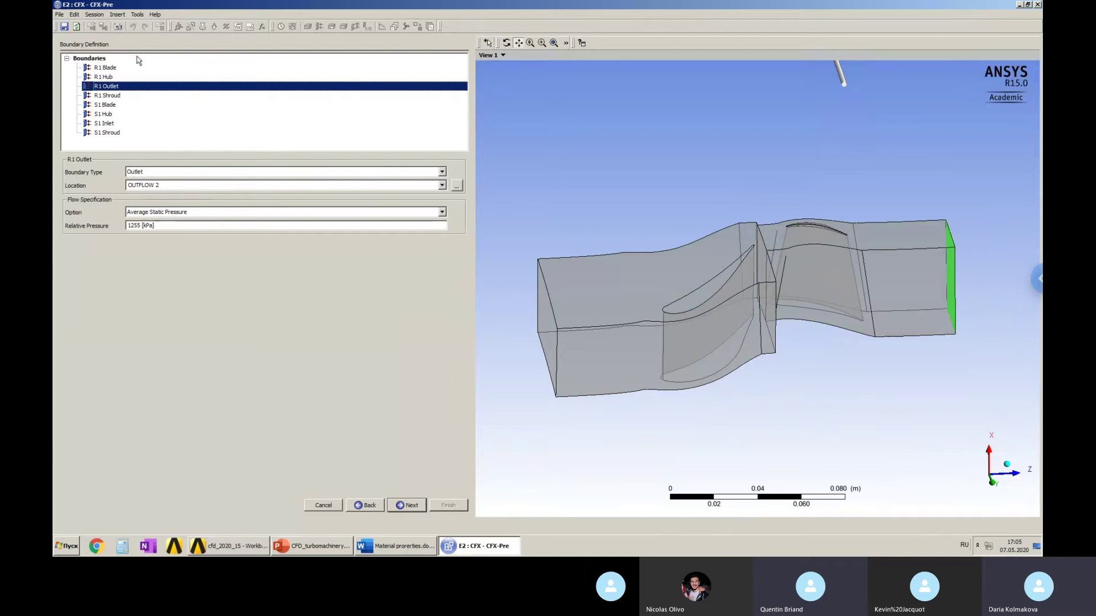
pyautogui.click(112, 96)
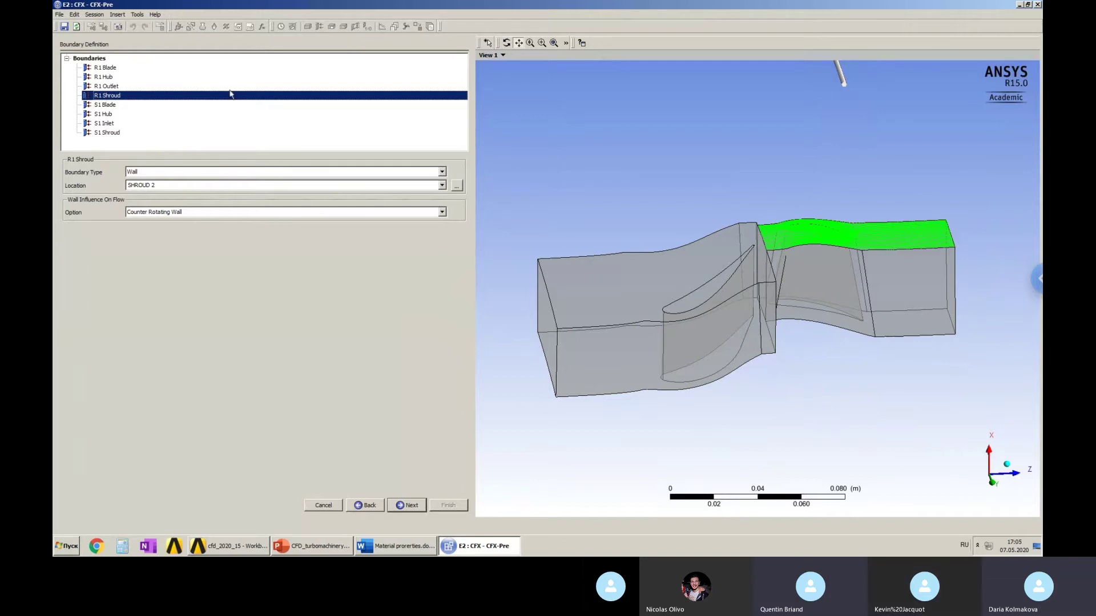
# Review the S1 Blade, Hub, Inlet and Shroud boundary settings.
pyautogui.click(110, 106)
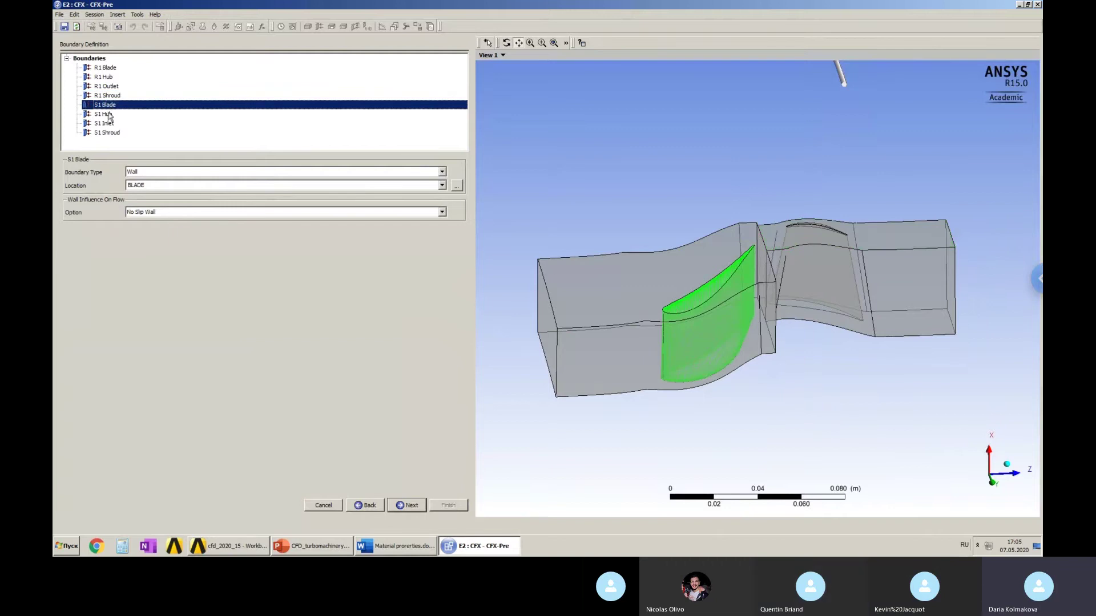
pyautogui.click(110, 115)
pyautogui.click(110, 125)
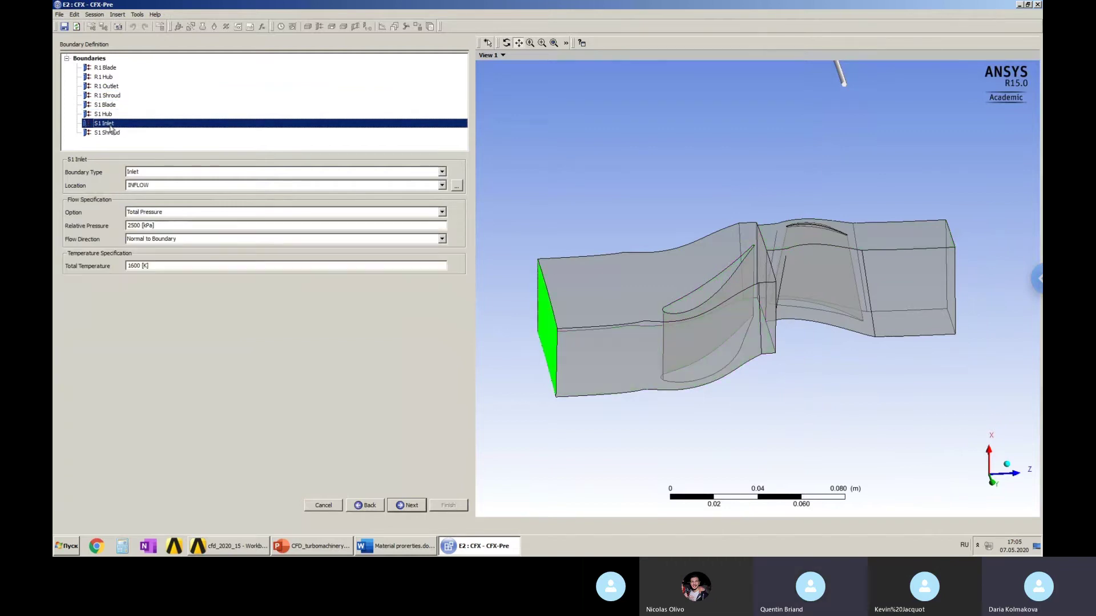
pyautogui.click(111, 133)
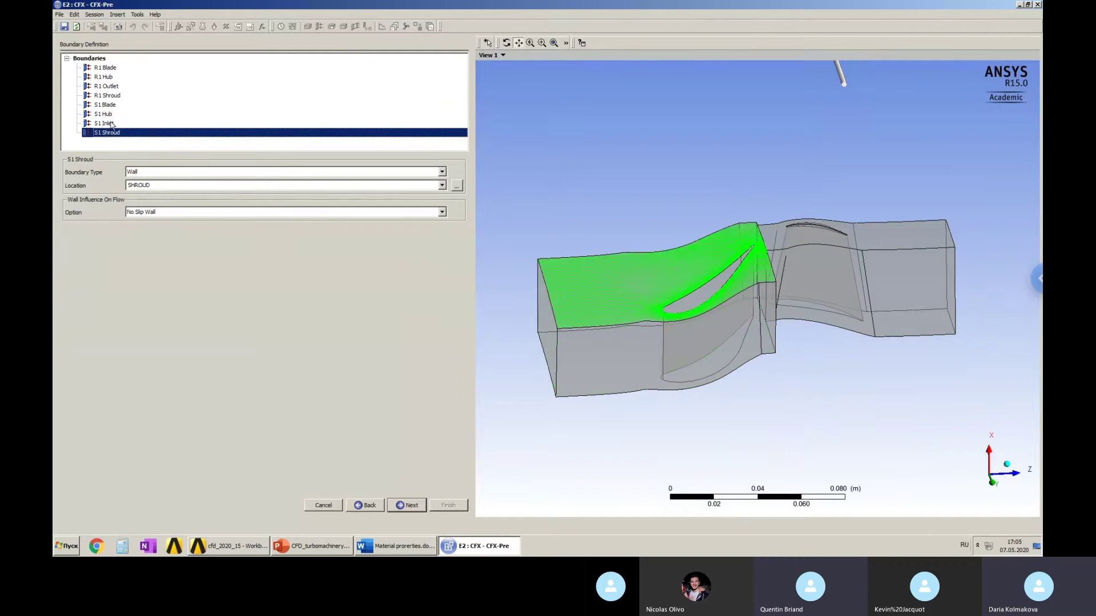
# Recheck the S1 Inlet, R1 Blade and R1 Outlet boundary settings, and finish the turbomachinery setup.
pyautogui.click(113, 123)
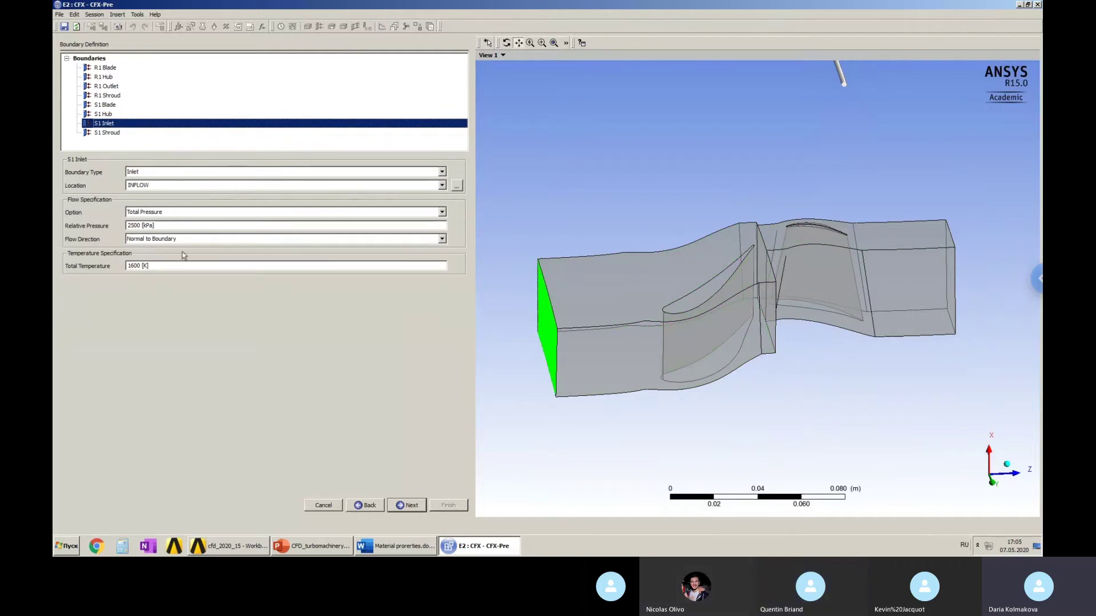
pyautogui.click(108, 68)
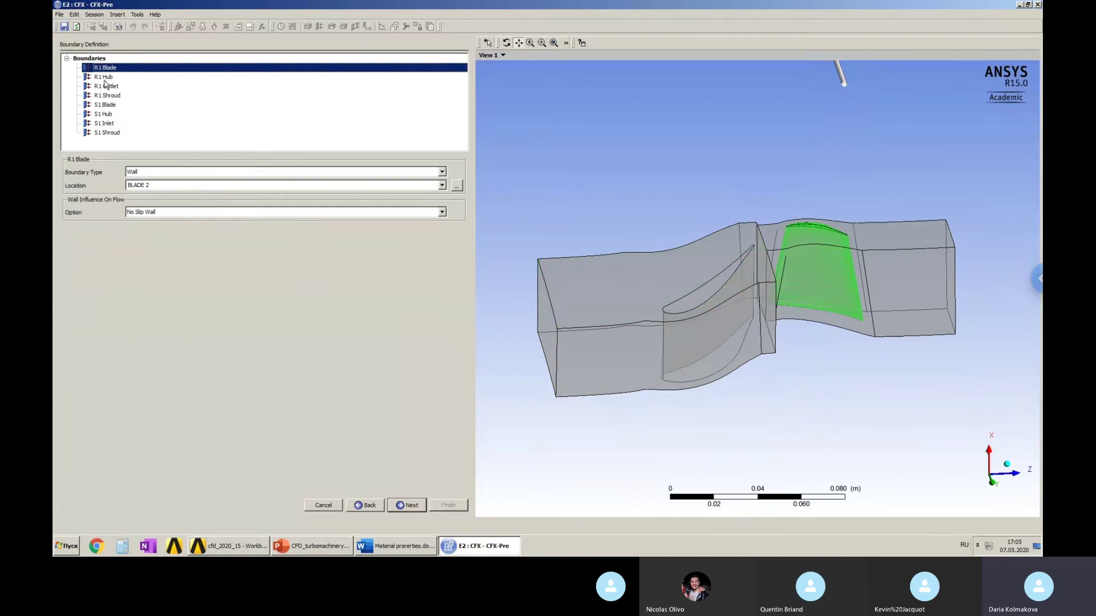
pyautogui.click(113, 86)
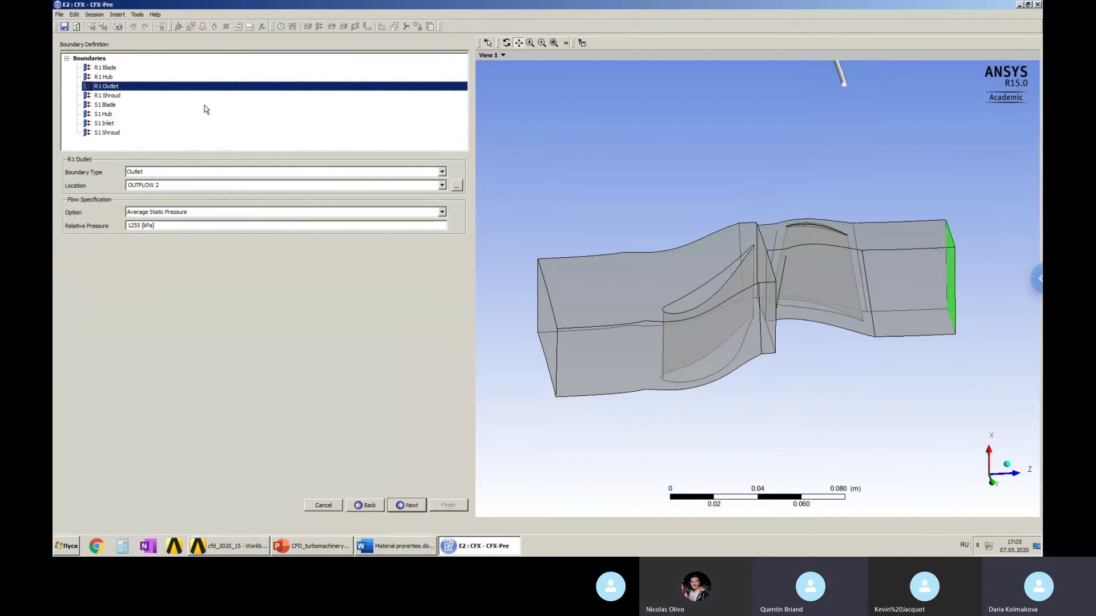
pyautogui.click(412, 509)
pyautogui.click(448, 506)
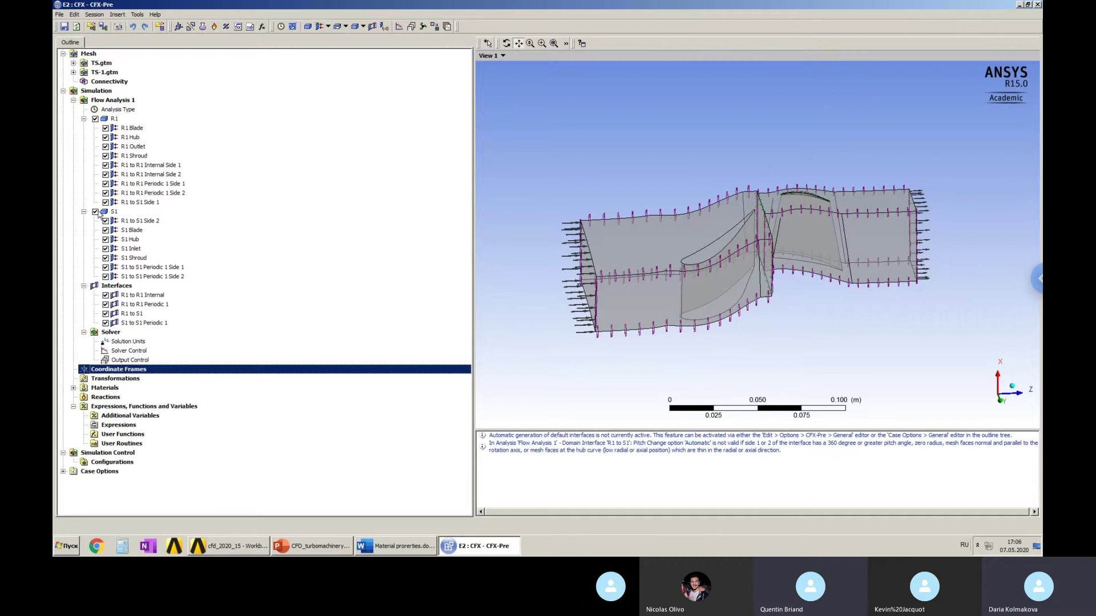
# Inspect the R1 and S1 domains, the R1 Blade boundary and the S1 Inlet's boundary details.
pyautogui.click(107, 120)
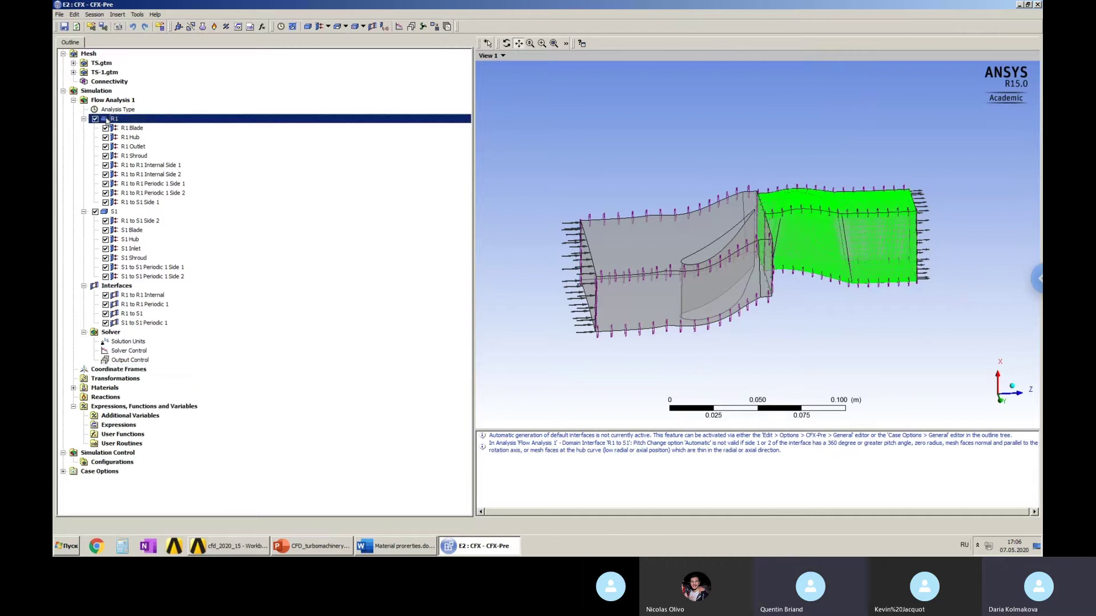
pyautogui.click(117, 213)
pyautogui.click(132, 129)
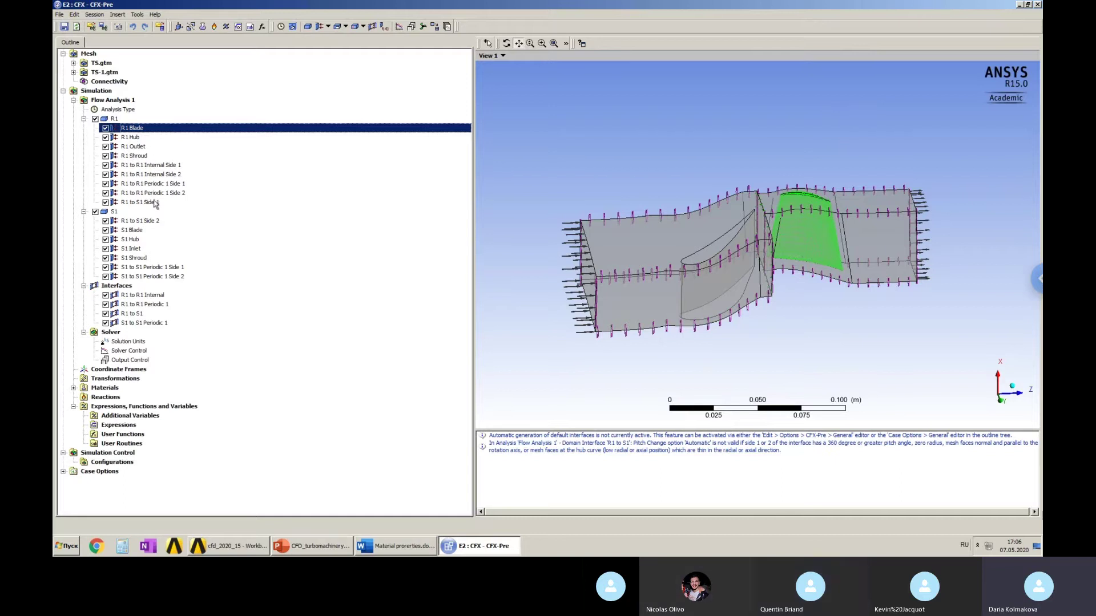
pyautogui.doubleClick(136, 250)
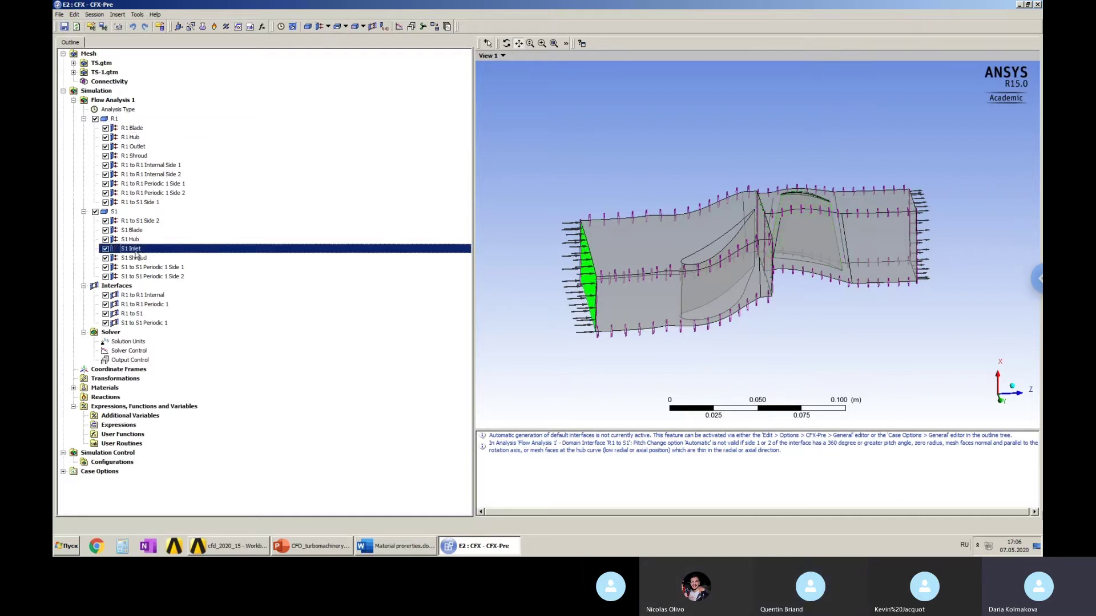
pyautogui.click(131, 64)
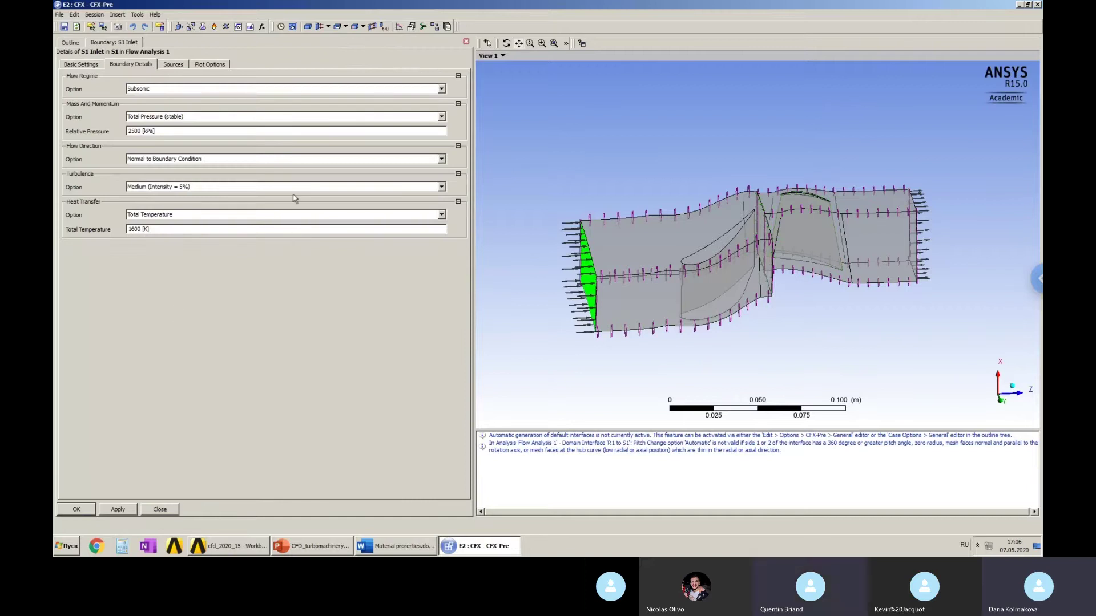
pyautogui.click(466, 42)
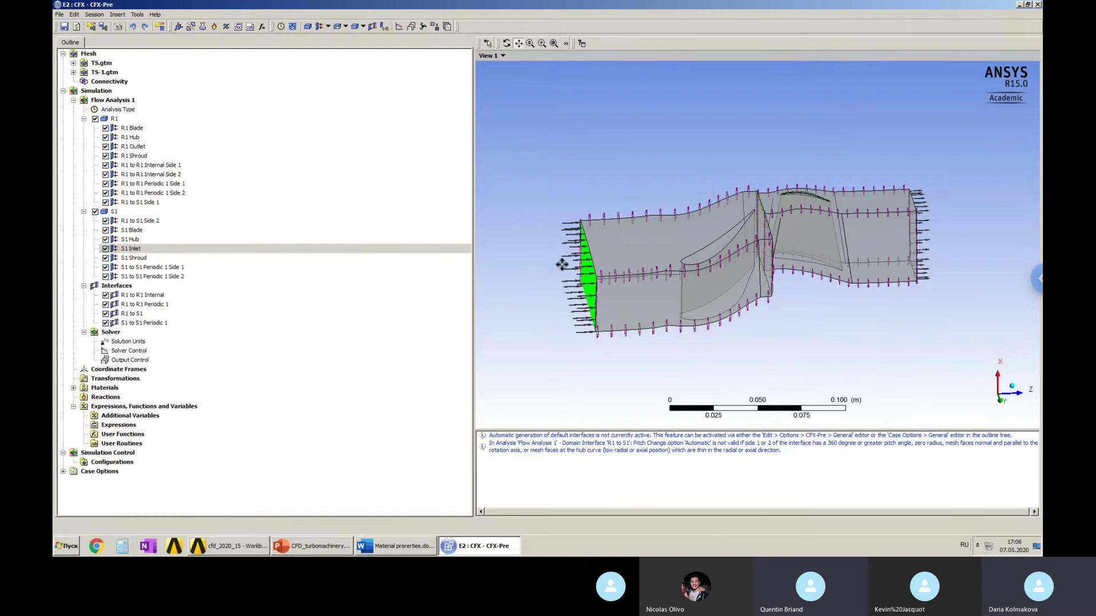
# Examine the stage model from the inlet to the outlet, closely viewing the stator-rotor interface and the rotor blade tip.
pyautogui.moveTo(572, 255); pyautogui.dragTo(579, 251, button='middle')
pyautogui.scroll(3, 579, 252)
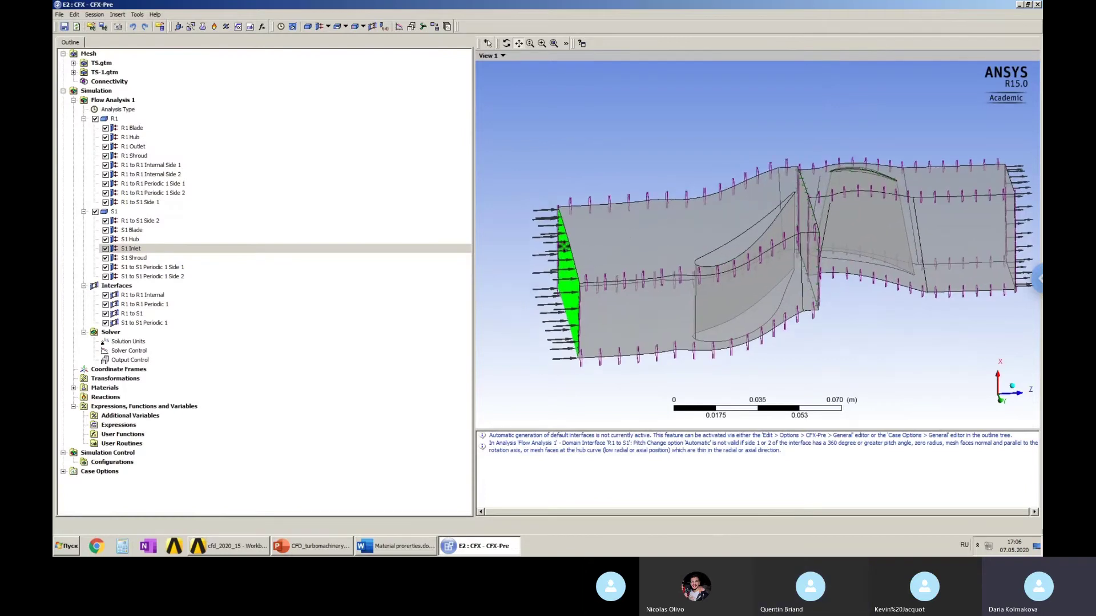
pyautogui.moveTo(526, 244); pyautogui.dragTo(668, 254)
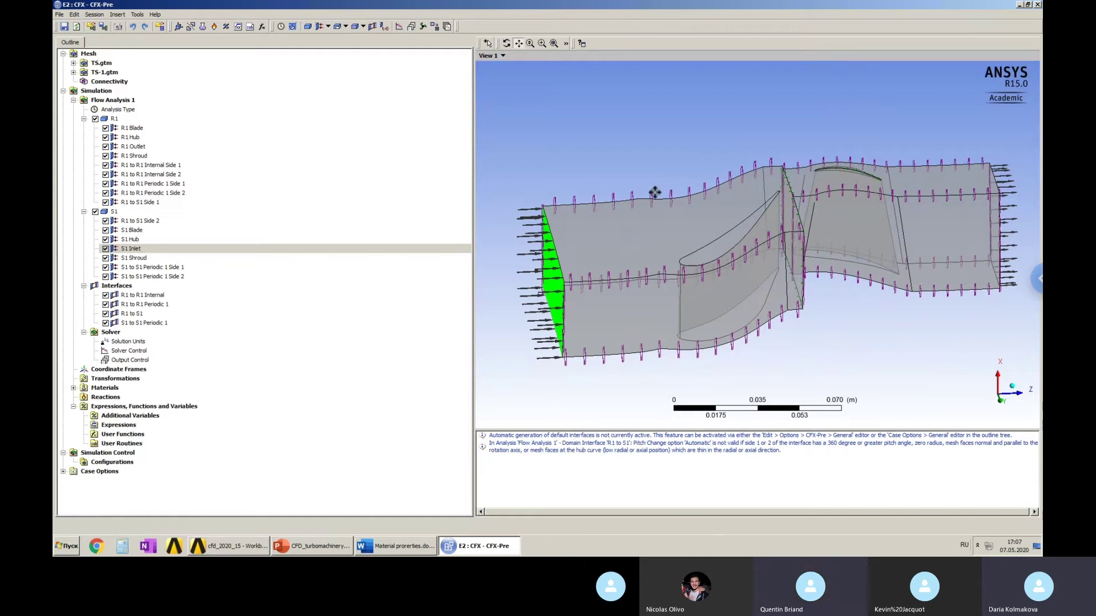
pyautogui.moveTo(793, 202); pyautogui.dragTo(700, 232)
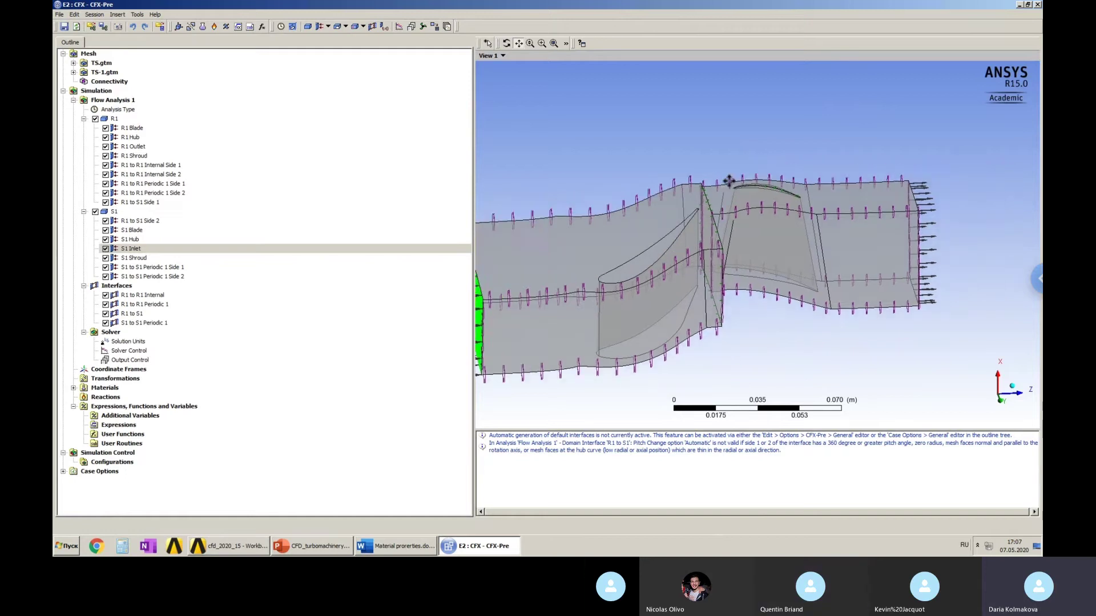
pyautogui.scroll(5, 704, 194)
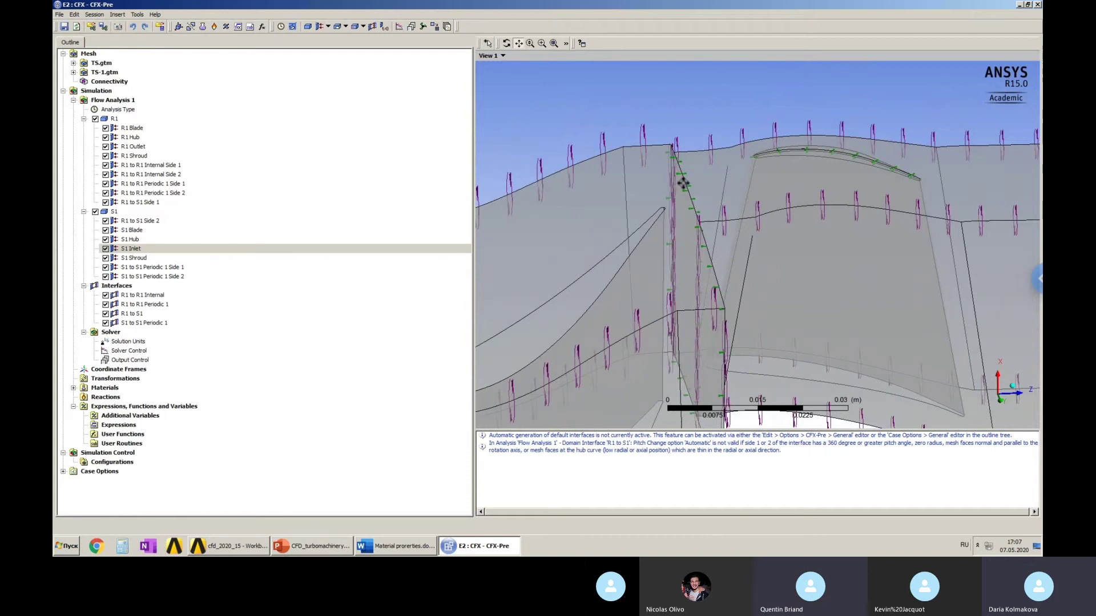
pyautogui.scroll(3, 713, 189)
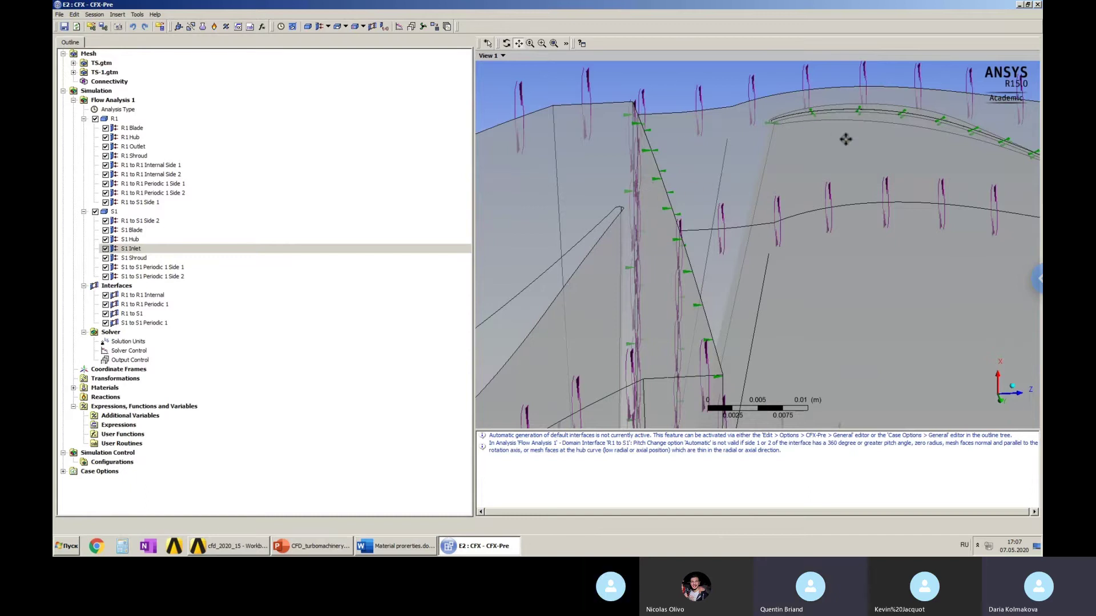
pyautogui.scroll(-5, 709, 295)
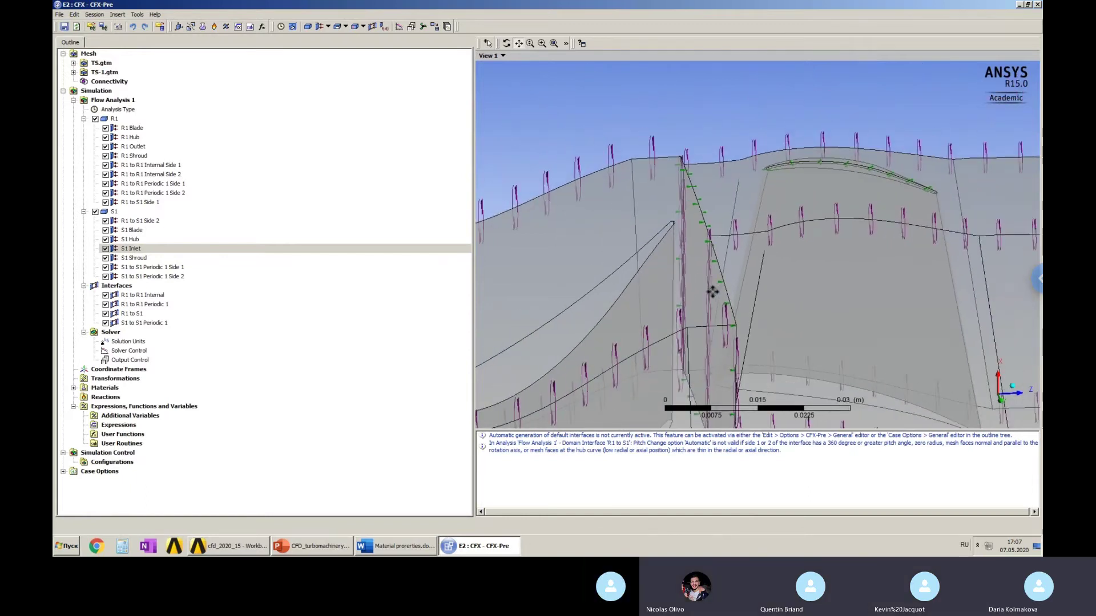
pyautogui.moveTo(630, 295); pyautogui.dragTo(771, 224)
pyautogui.scroll(-2, 761, 225)
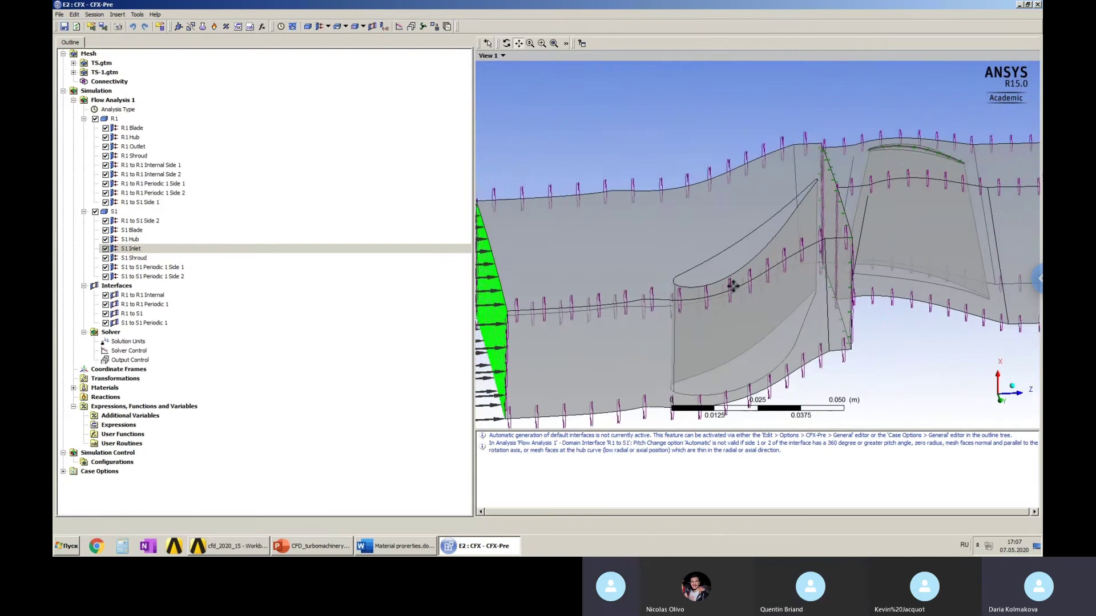
pyautogui.scroll(-3, 740, 207)
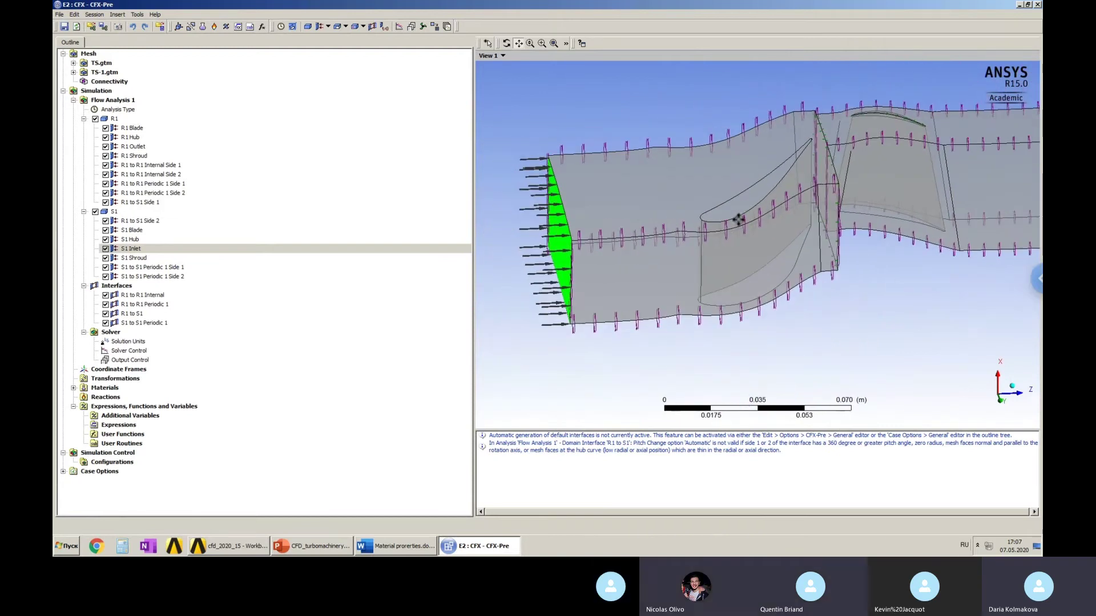
# Highlight the R1 to R1 Internal, R1 to S1 and periodic interfaces in turn to check their locations.
pyautogui.click(150, 295)
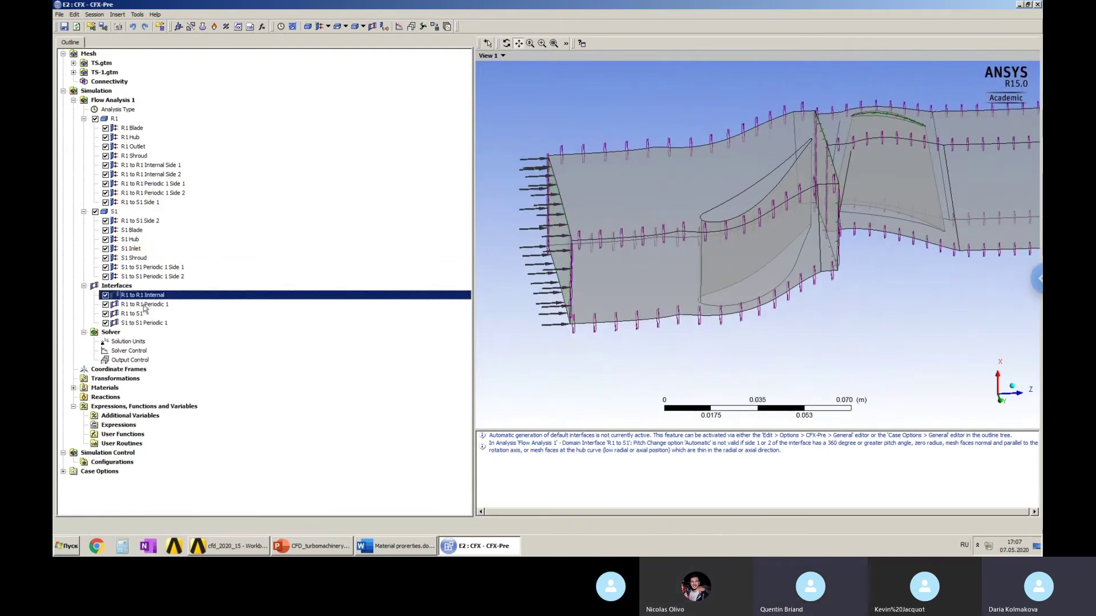
pyautogui.click(137, 313)
pyautogui.click(131, 323)
pyautogui.click(132, 314)
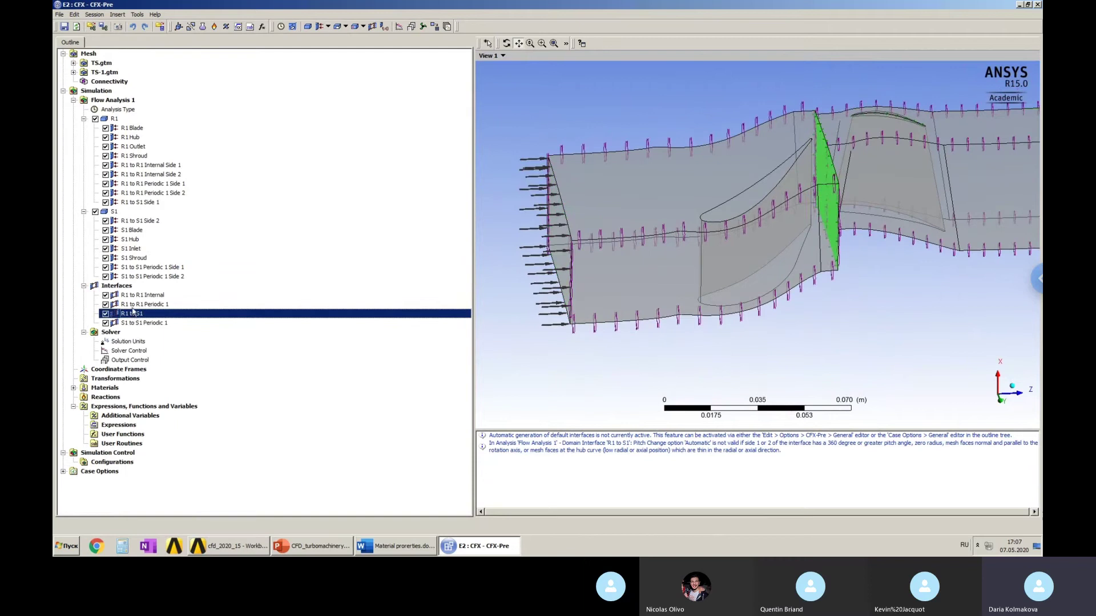
pyautogui.click(139, 306)
pyautogui.click(141, 296)
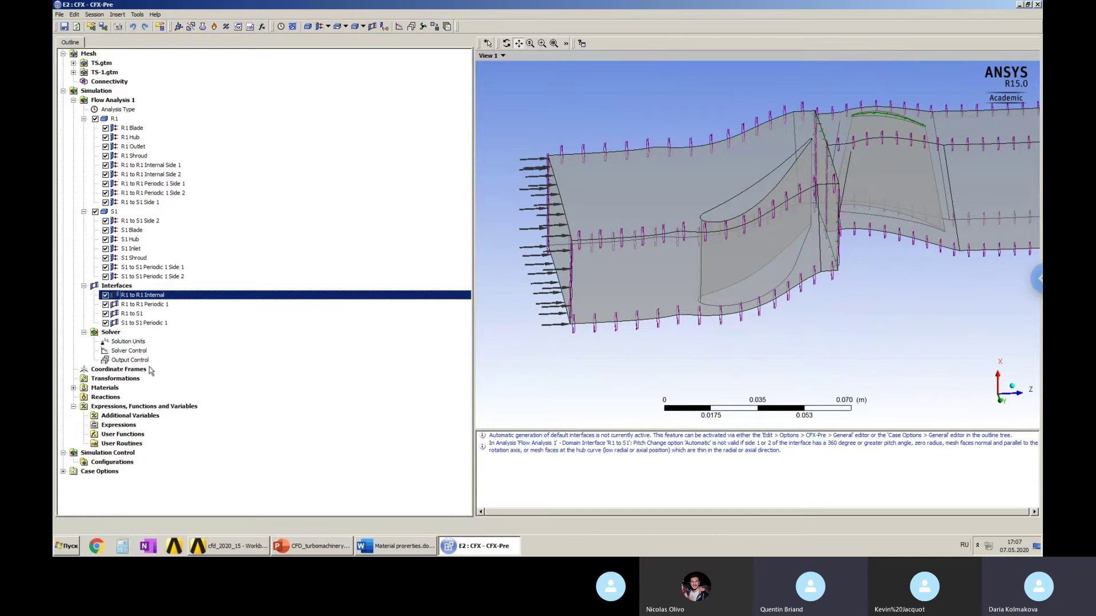
# In the flow analysis solver control, set the turbulence numerics option to High Resolution.
pyautogui.doubleClick(122, 352)
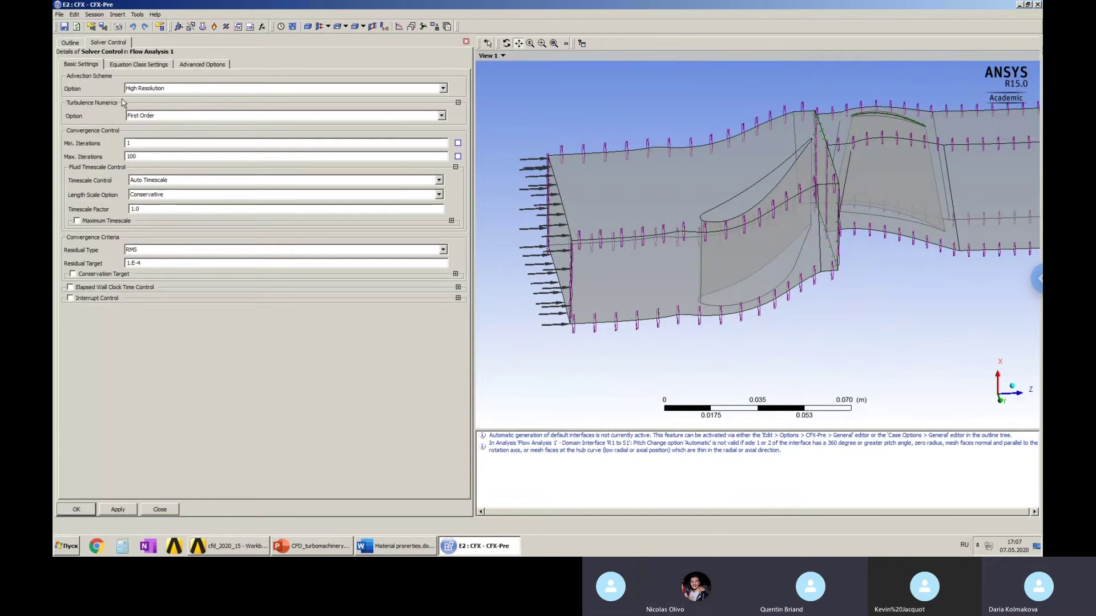
pyautogui.click(465, 42)
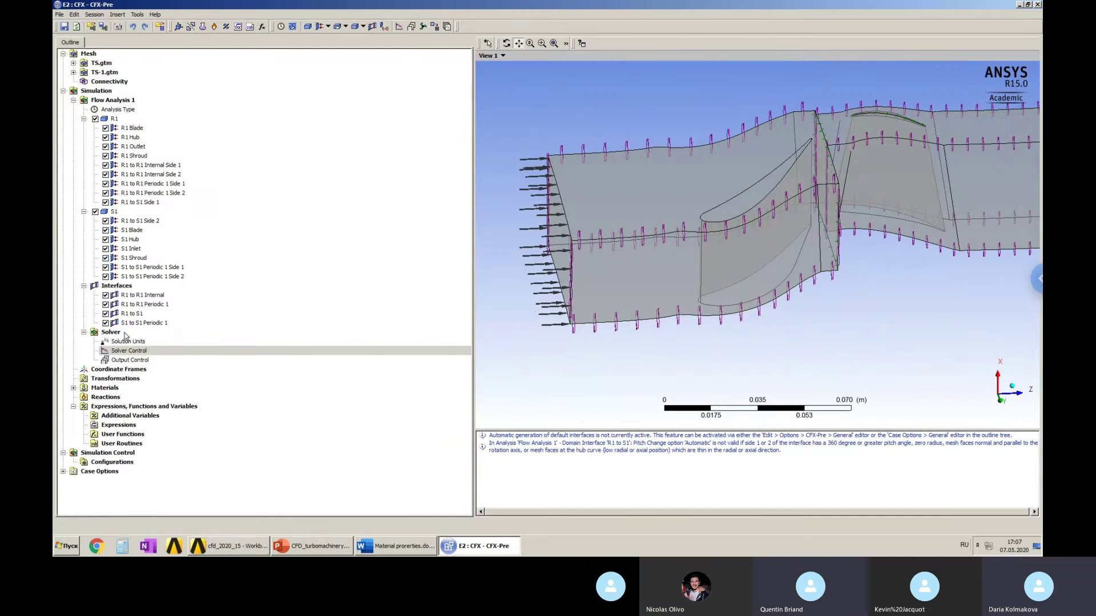
pyautogui.doubleClick(142, 352)
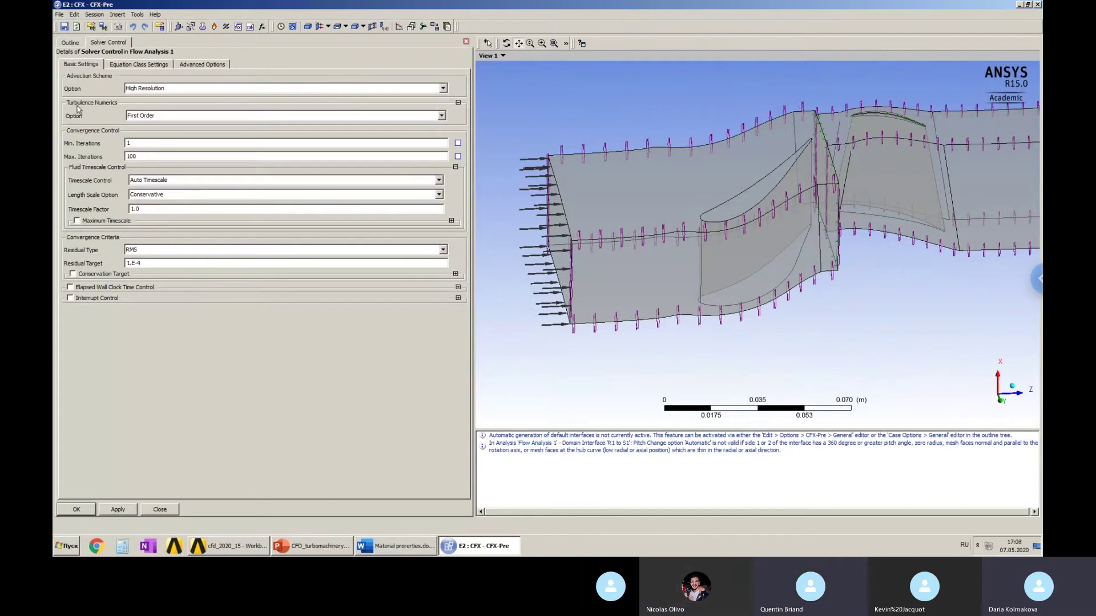
pyautogui.click(203, 117)
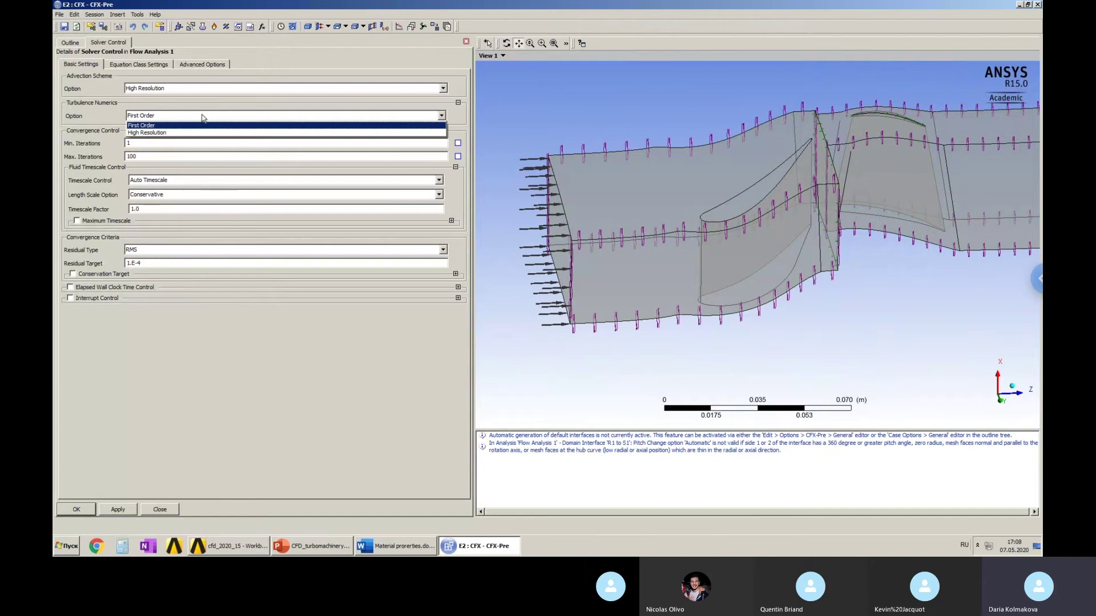
pyautogui.click(144, 133)
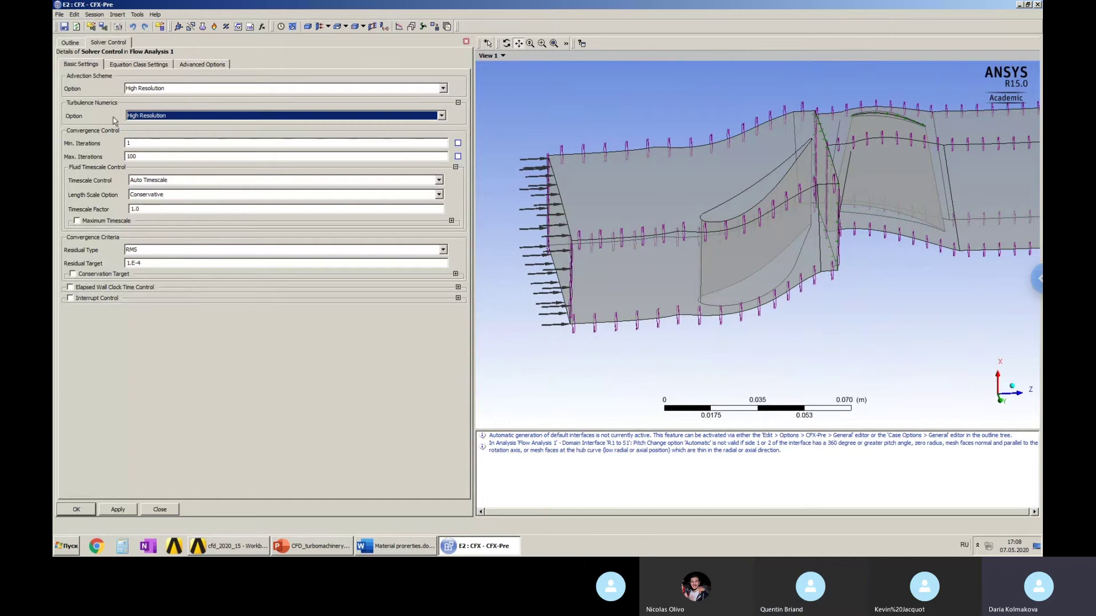
pyautogui.click(147, 130)
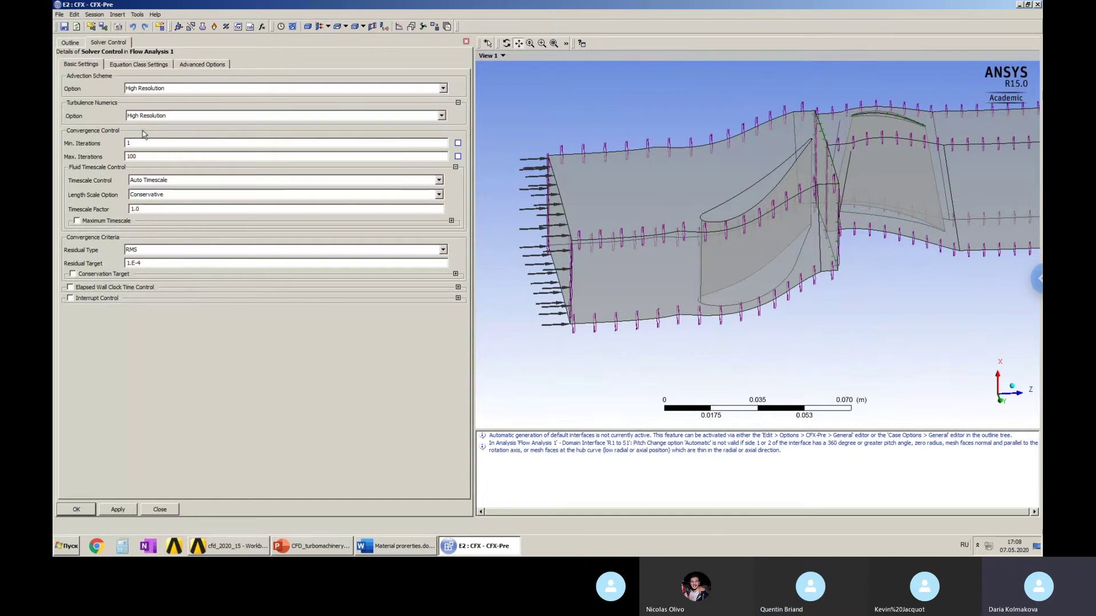
pyautogui.click(162, 116)
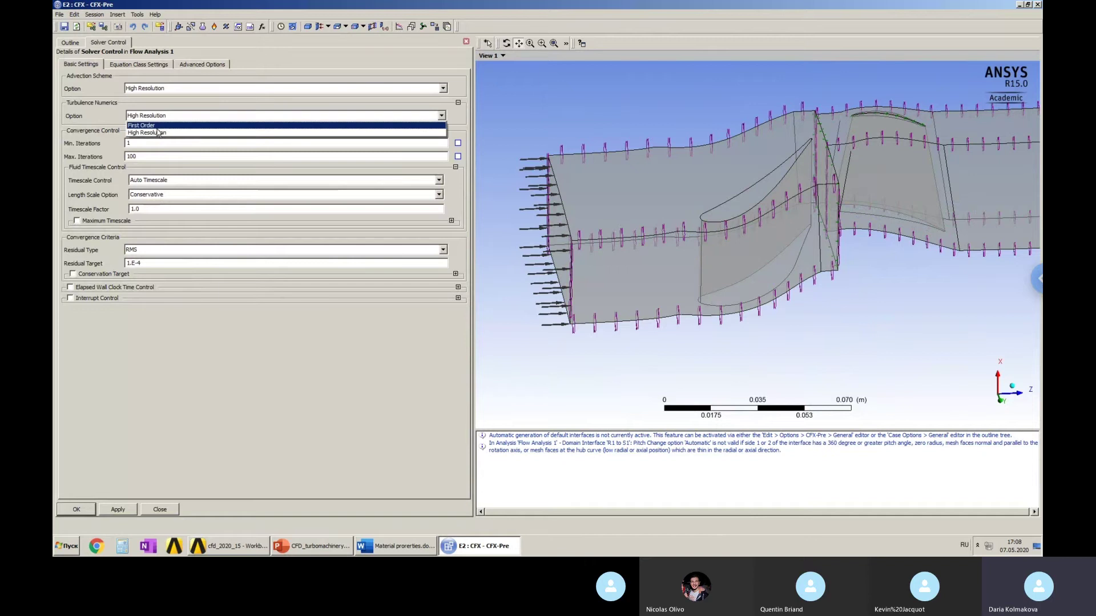
pyautogui.click(160, 125)
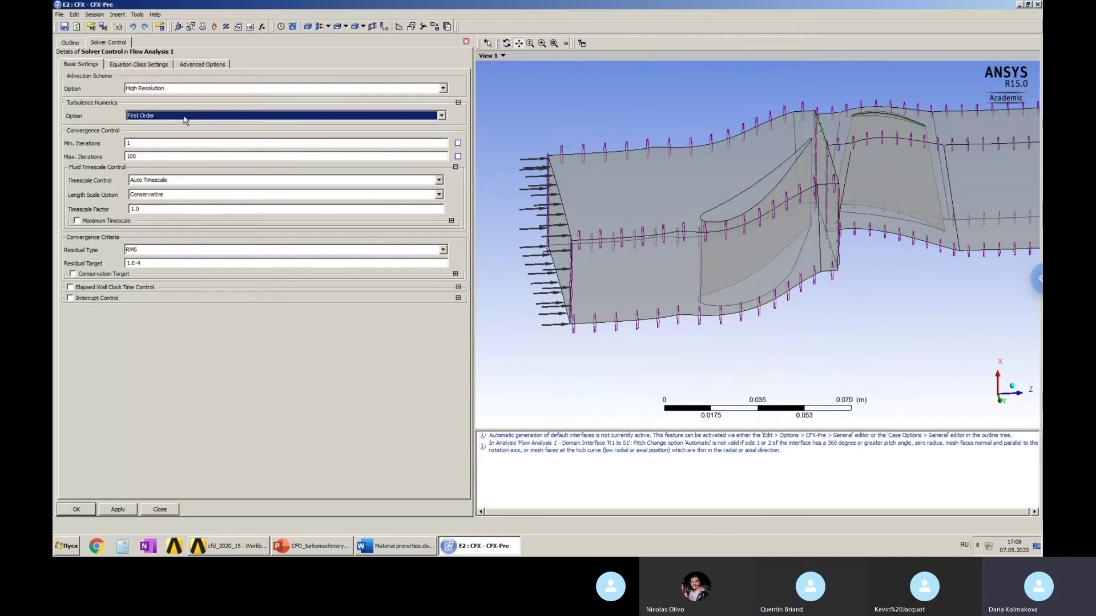
pyautogui.click(171, 115)
pyautogui.click(180, 133)
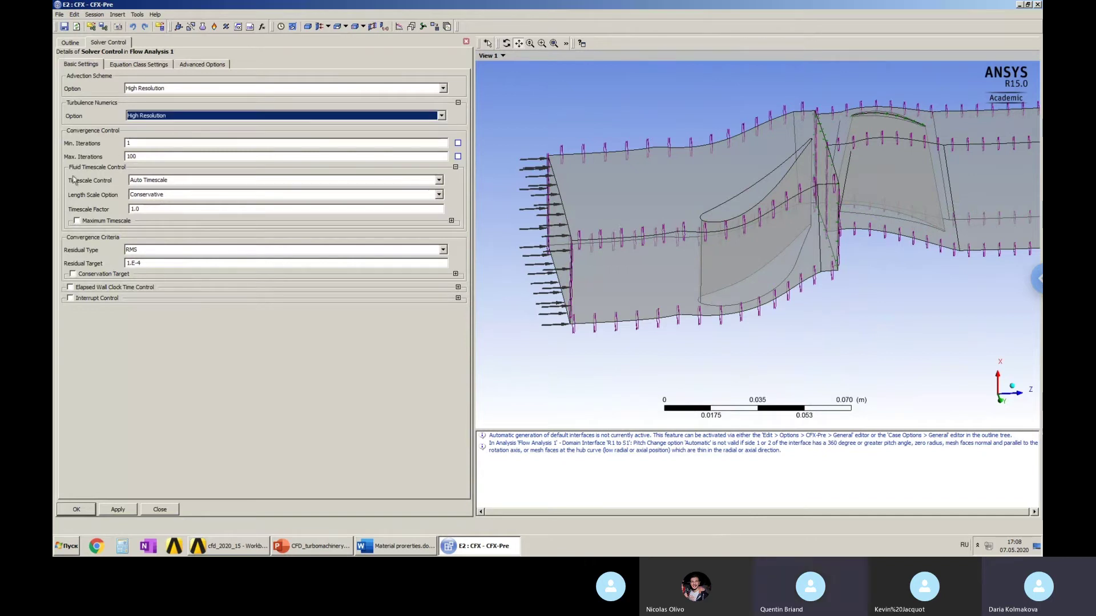
# Set the solver's maximum iterations to 1000 and the RMS residual target to 1e-06, and accept the solver control settings.
pyautogui.click(152, 155)
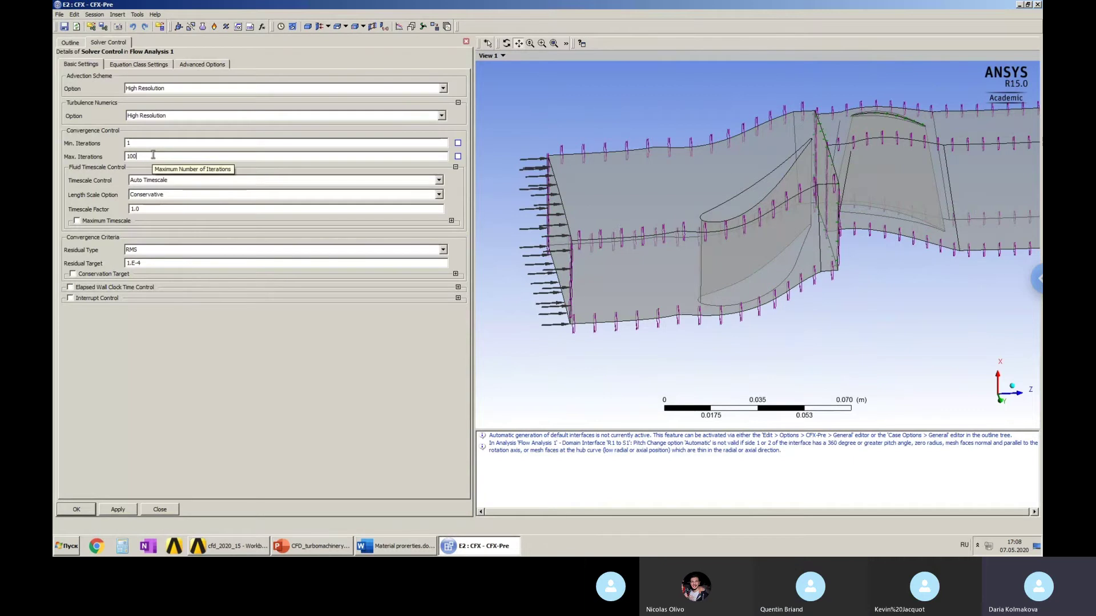
pyautogui.write('0')
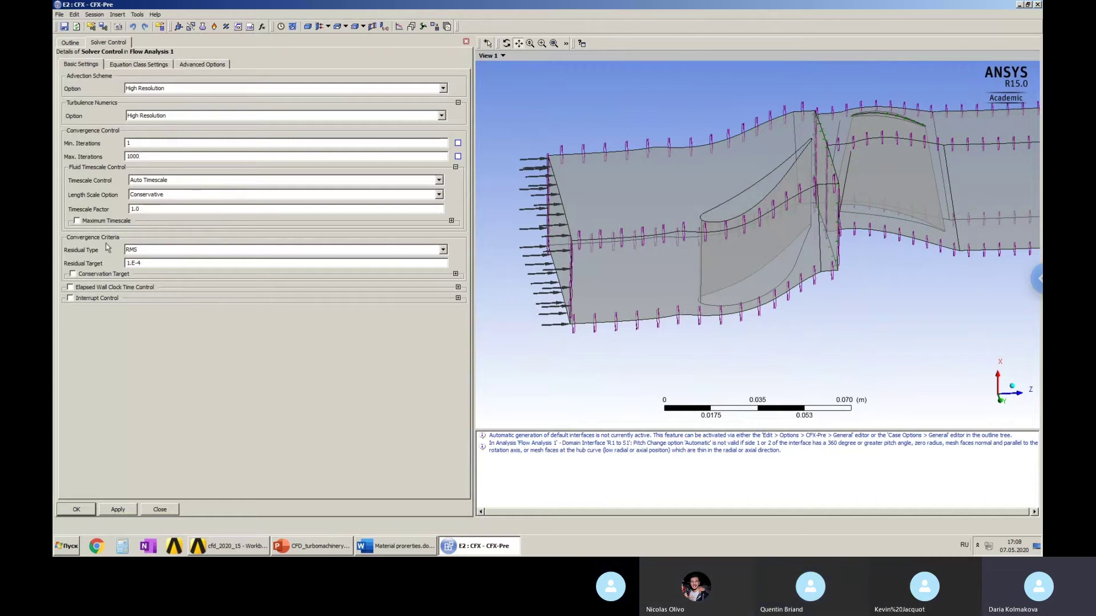
pyautogui.click(166, 266)
pyautogui.click(136, 264)
pyautogui.write('000001')
pyautogui.click(170, 209)
pyautogui.click(197, 263)
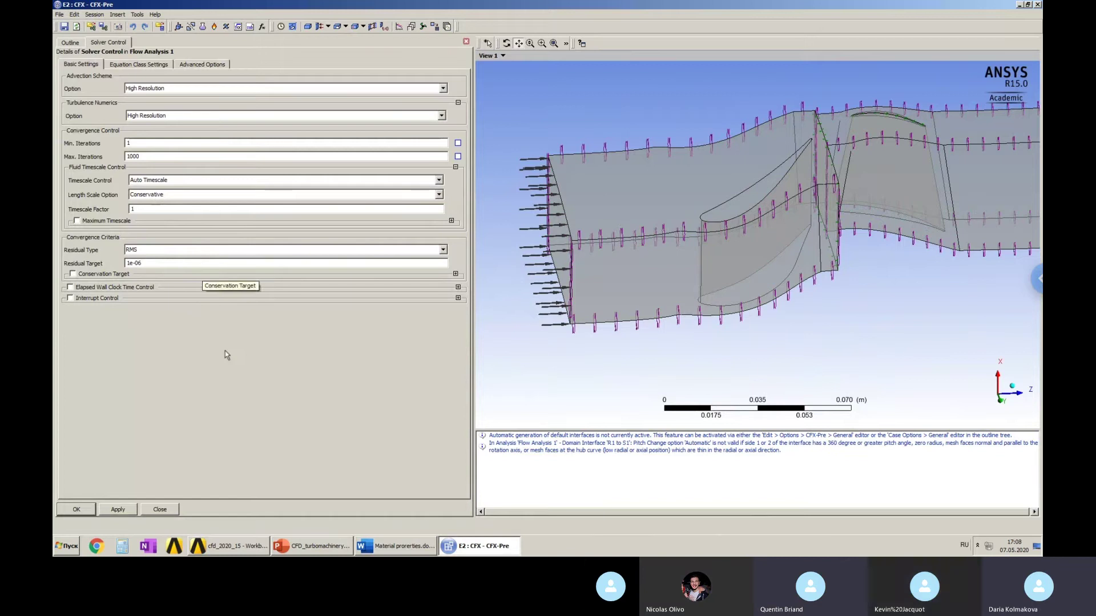
pyautogui.click(82, 508)
pyautogui.click(181, 436)
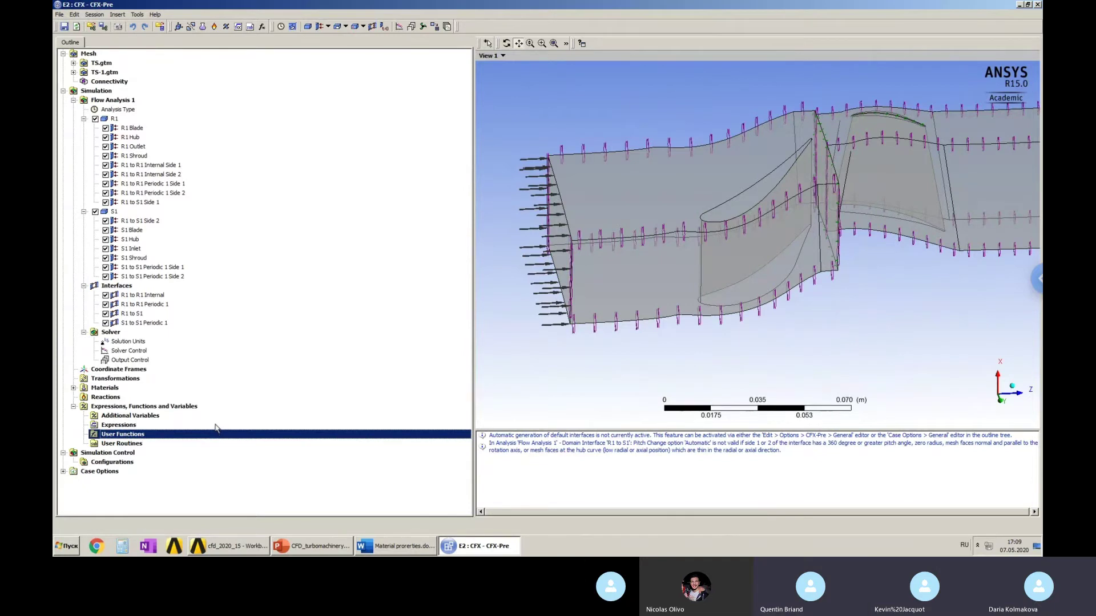
# Switch to the CFD_turbomachinery presentation in PowerPoint and check the initial turbine data on slide 6.
pyautogui.click(325, 548)
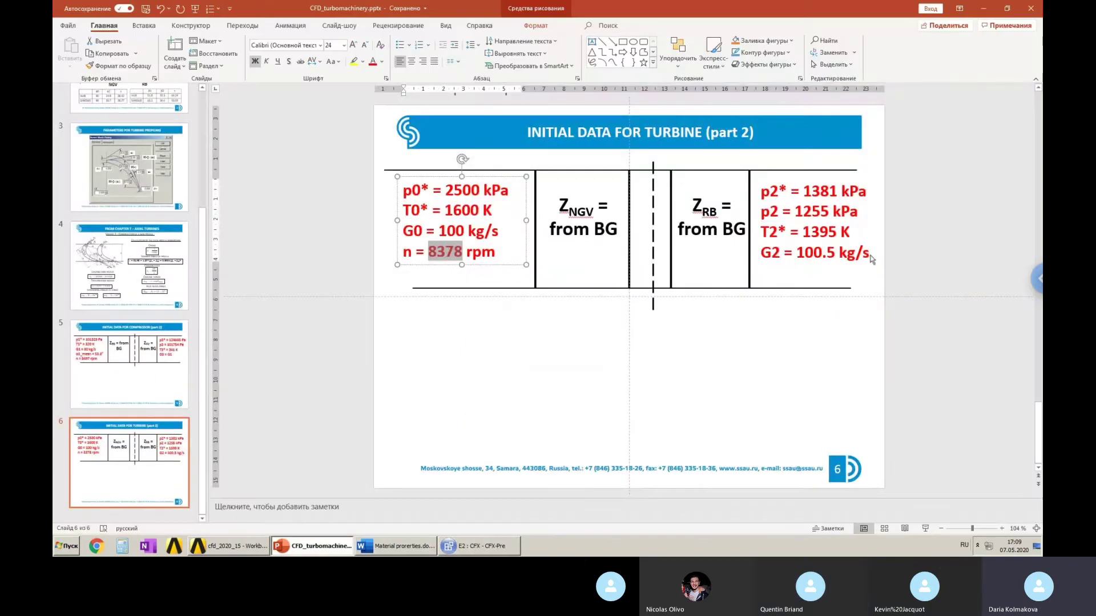
pyautogui.click(701, 342)
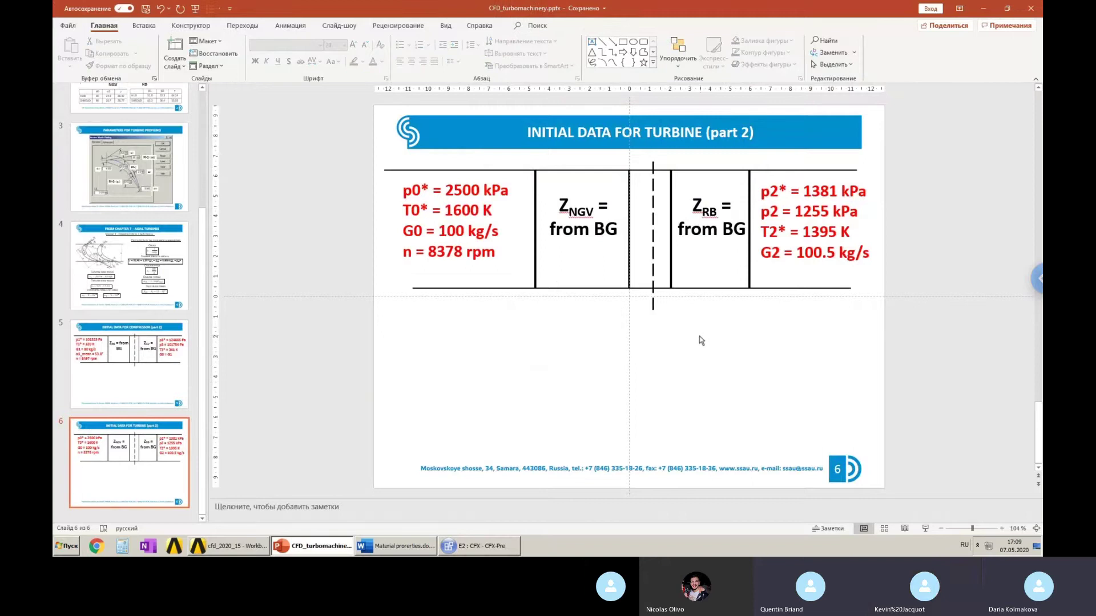
pyautogui.press('XF86AudioLowerVolume')
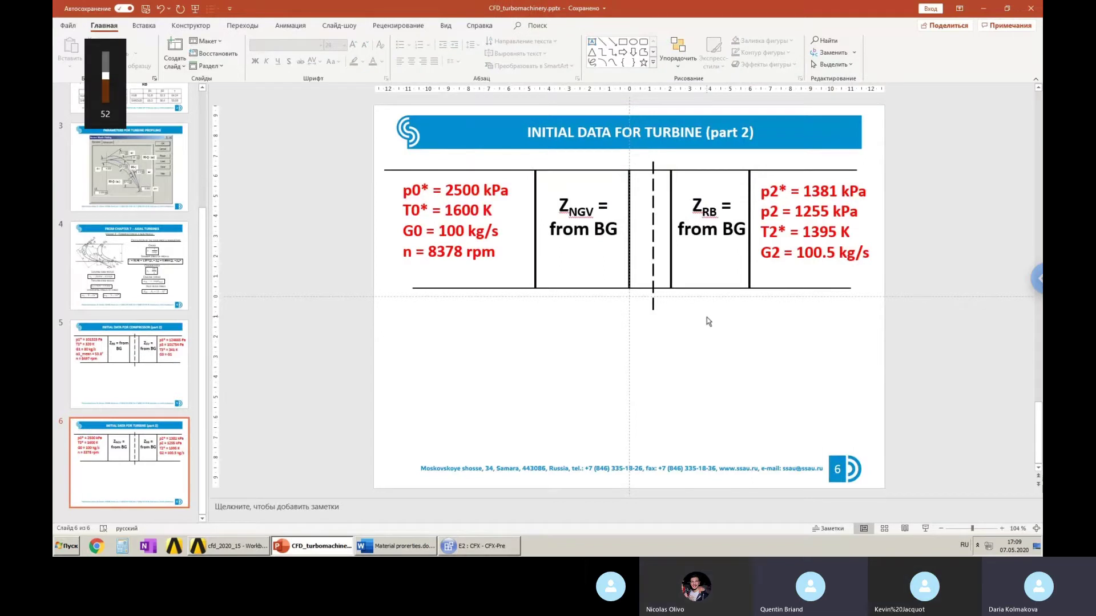
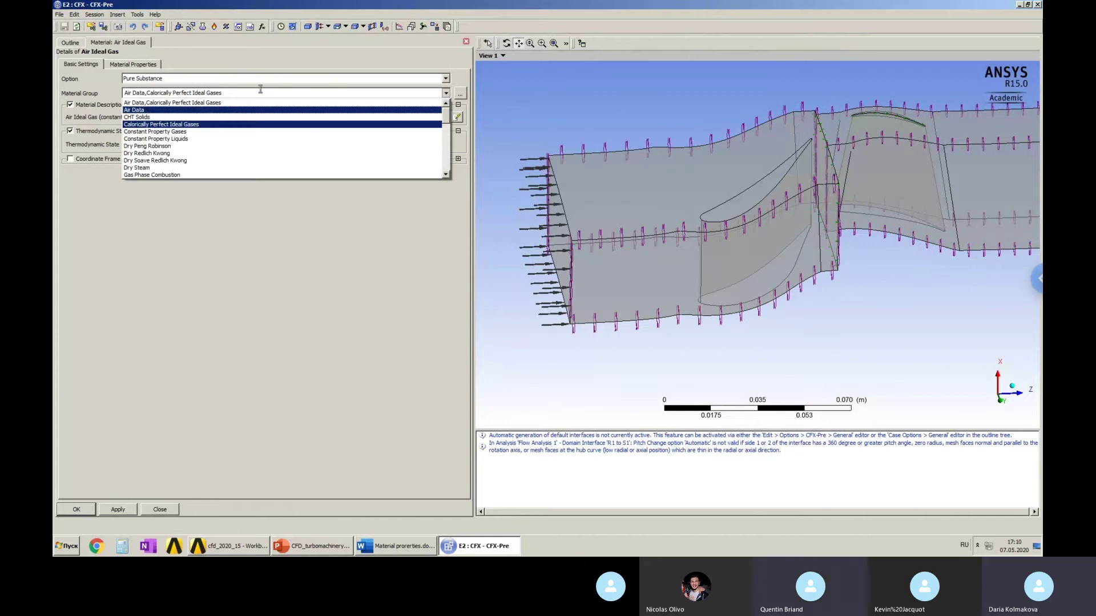
# Set the material group of Air Ideal Gas to Air Data and open its material properties.
pyautogui.click(131, 110)
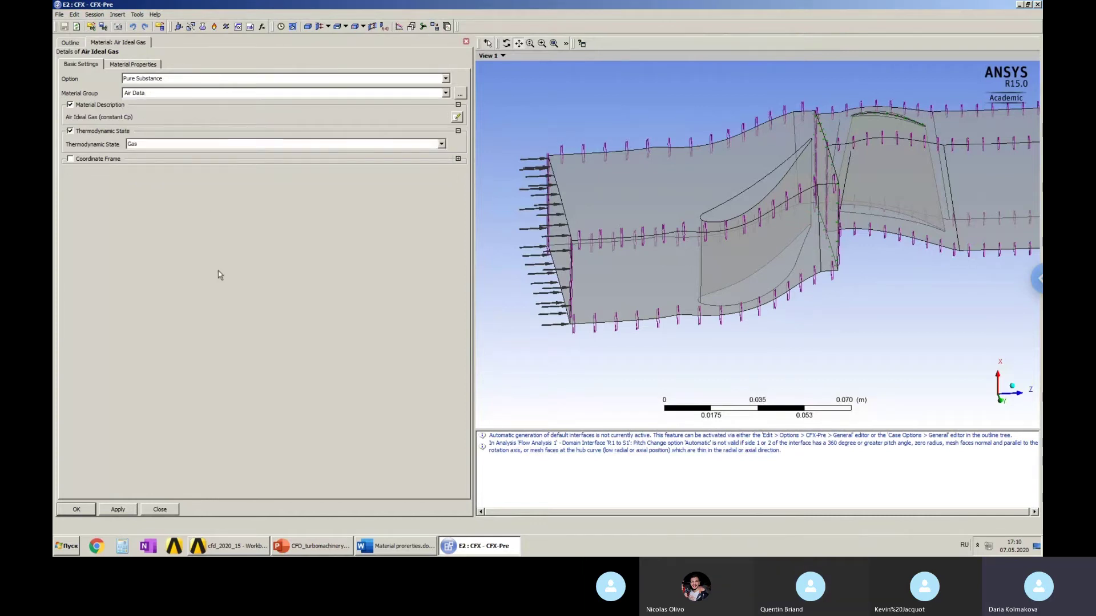
pyautogui.click(147, 67)
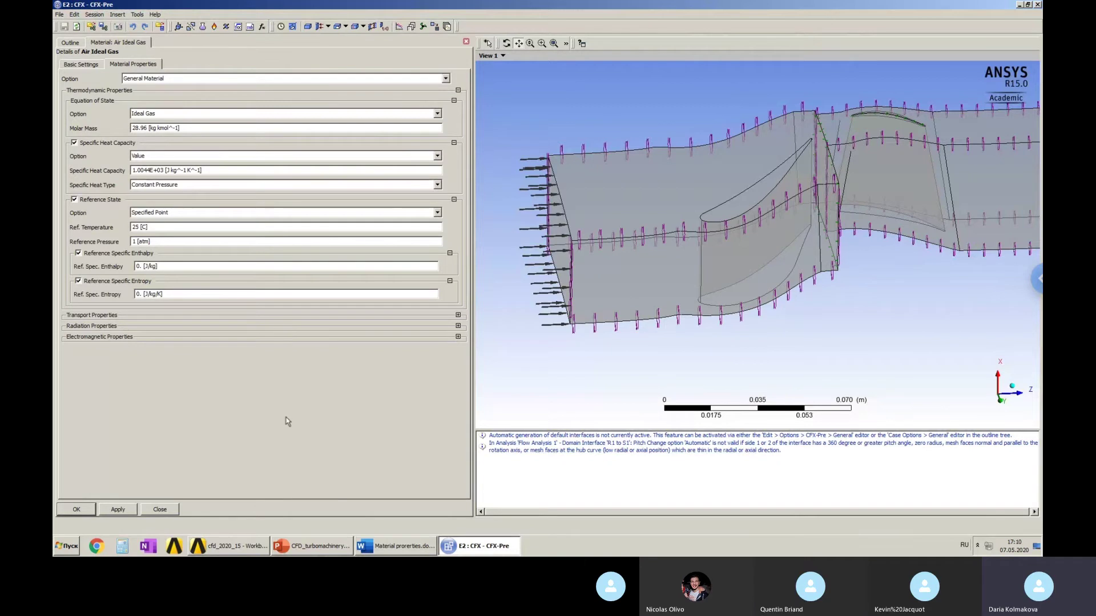
# Switch to the material properties document in Word and look through the tables for air heat capacity and Sutherland viscosity settings.
pyautogui.click(408, 549)
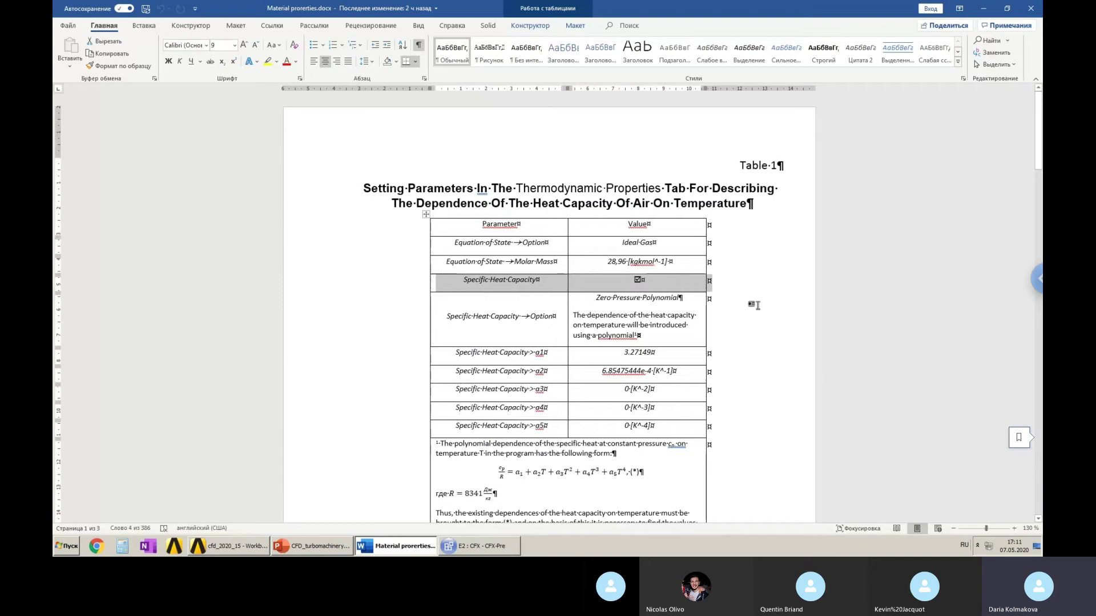
pyautogui.click(754, 305)
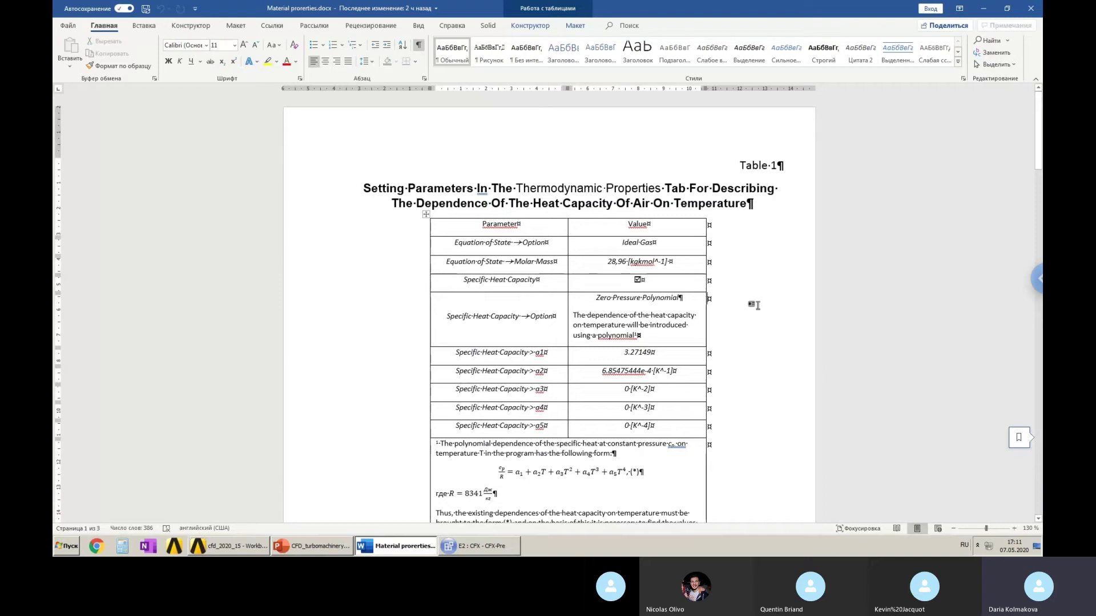
pyautogui.tripleClick(753, 165)
pyautogui.click(764, 165)
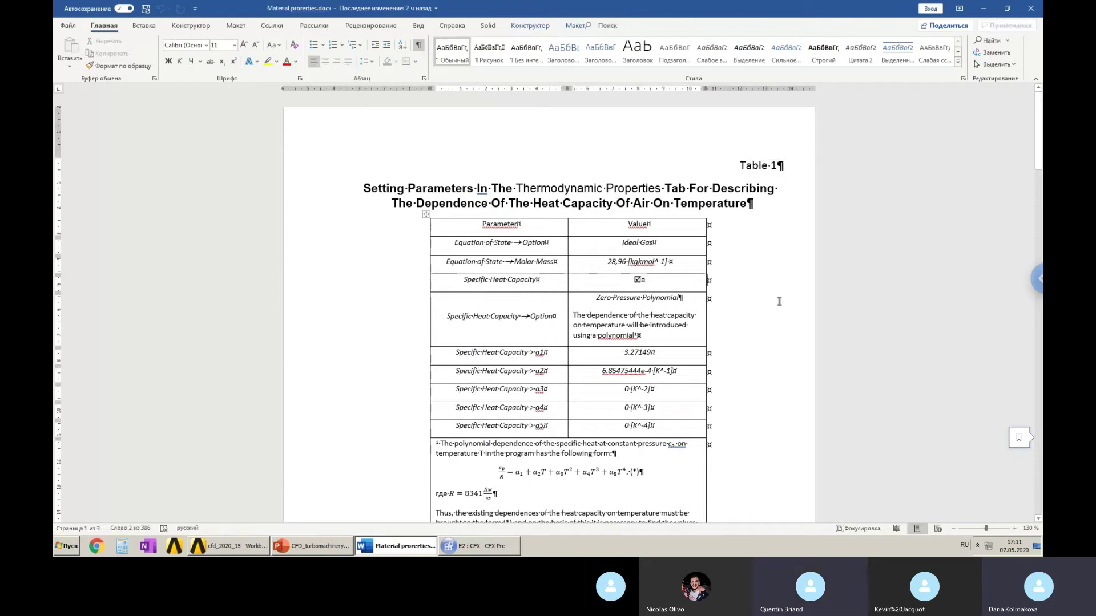
pyautogui.click(751, 360)
pyautogui.scroll(-15, 765, 388)
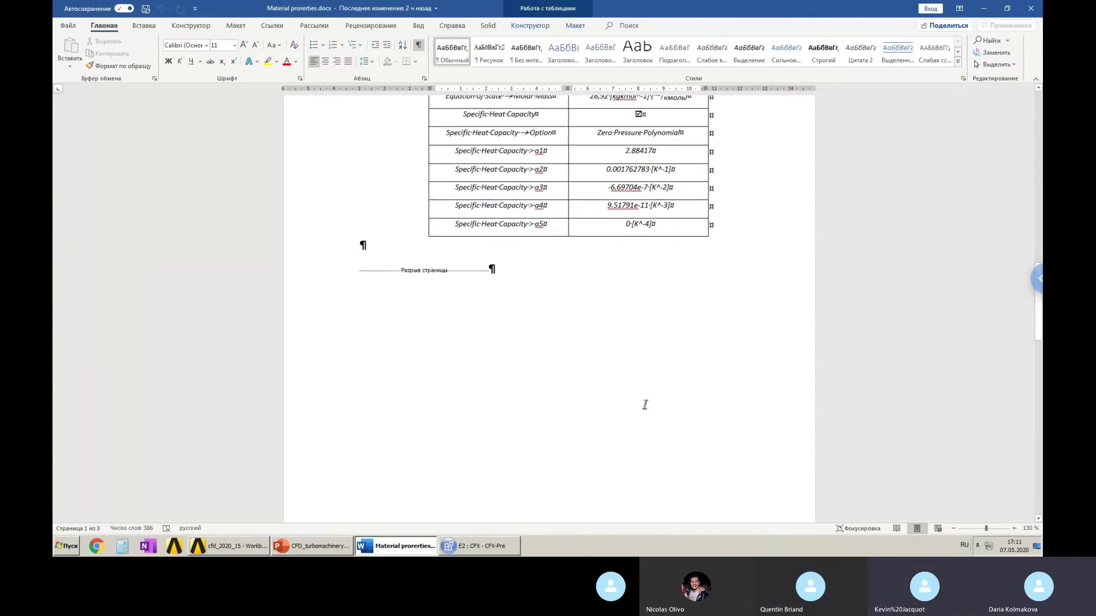
pyautogui.scroll(-20, 645, 404)
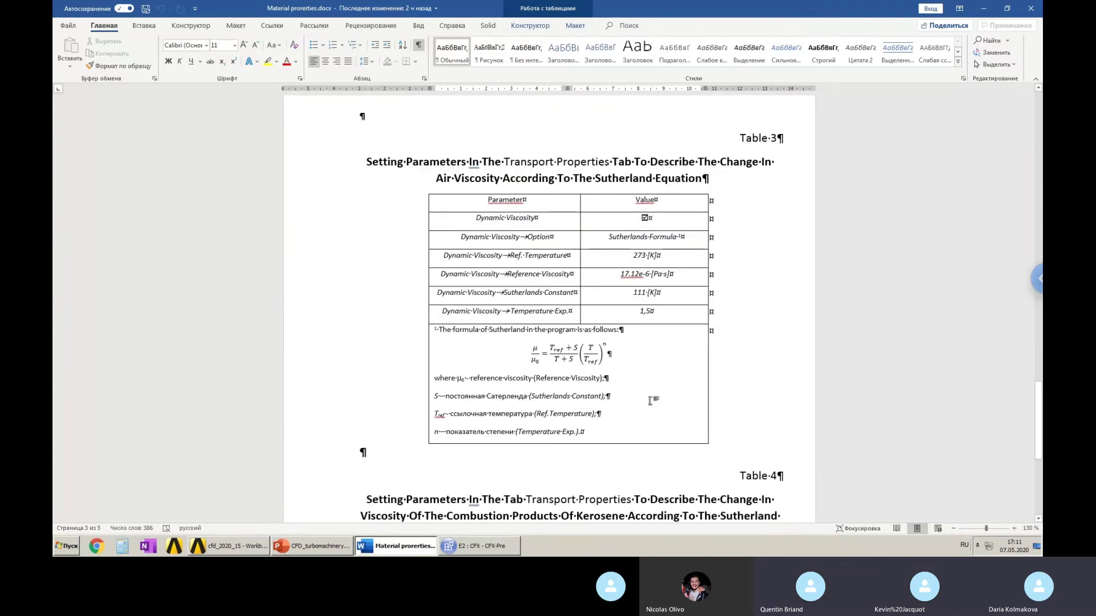
pyautogui.press('Down')
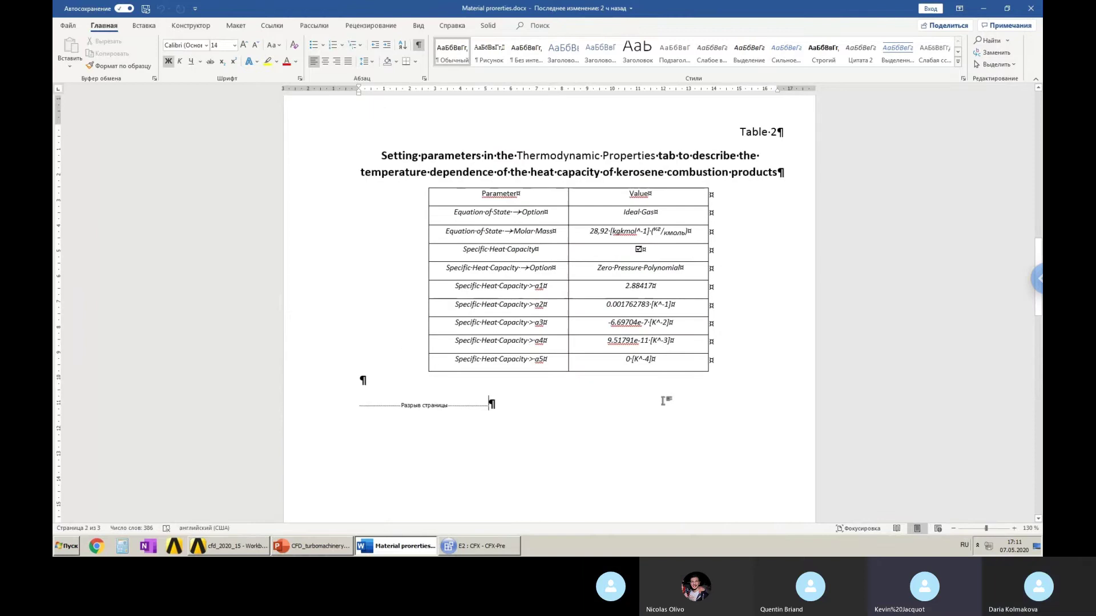
# Examine the heat capacity and viscosity parameters for kerosene combustion products in Tables 2 and 4.
pyautogui.scroll(3, 664, 399)
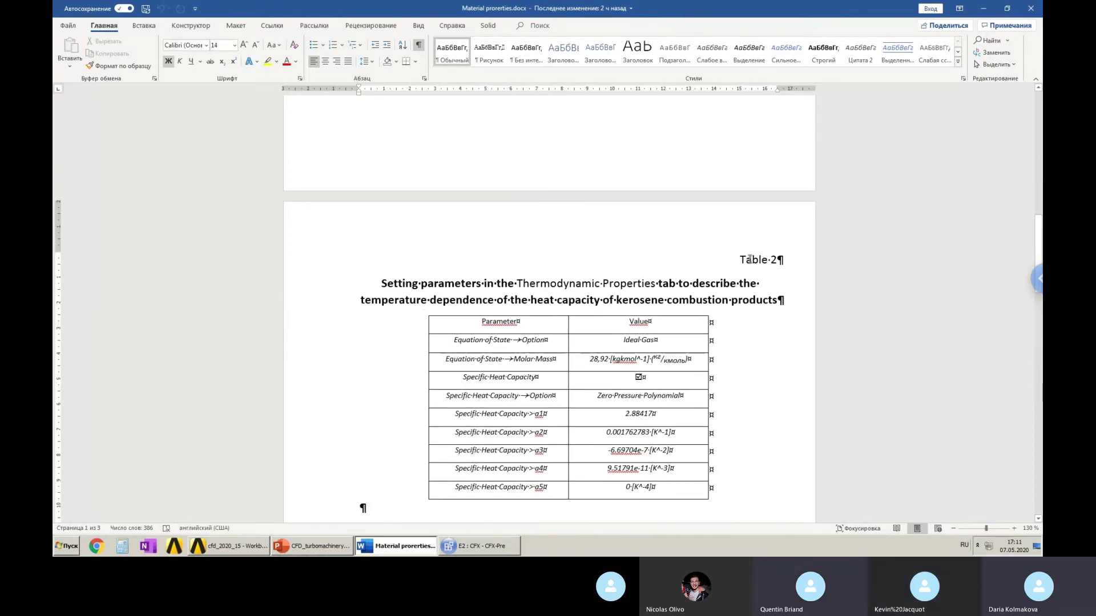
pyautogui.click(752, 365)
pyautogui.scroll(-8, 755, 369)
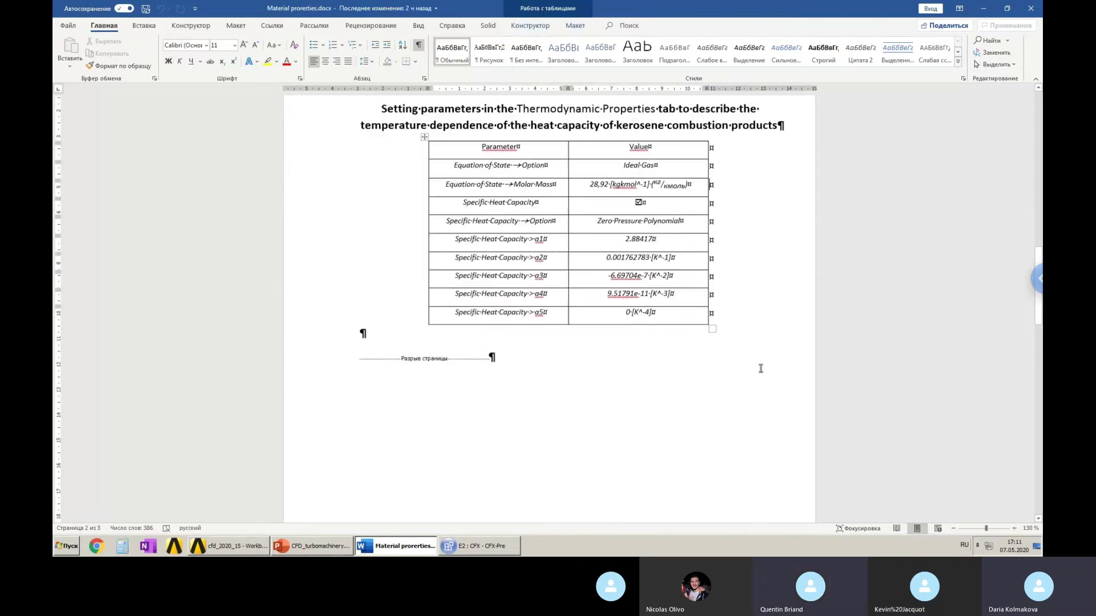
pyautogui.scroll(-20, 760, 369)
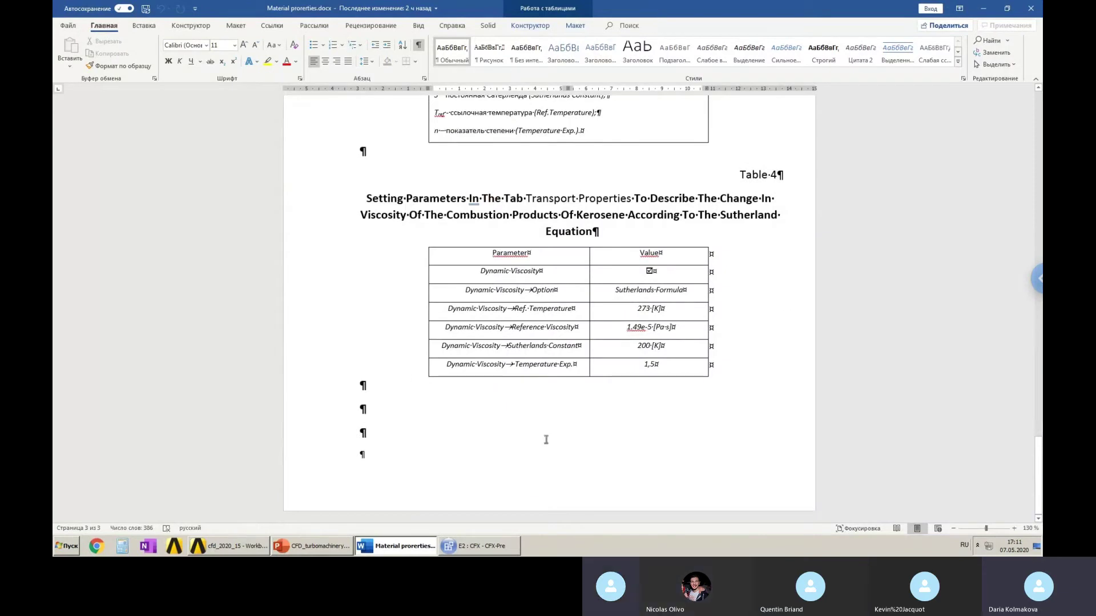
pyautogui.press('pageup')
pyautogui.press('pageup')
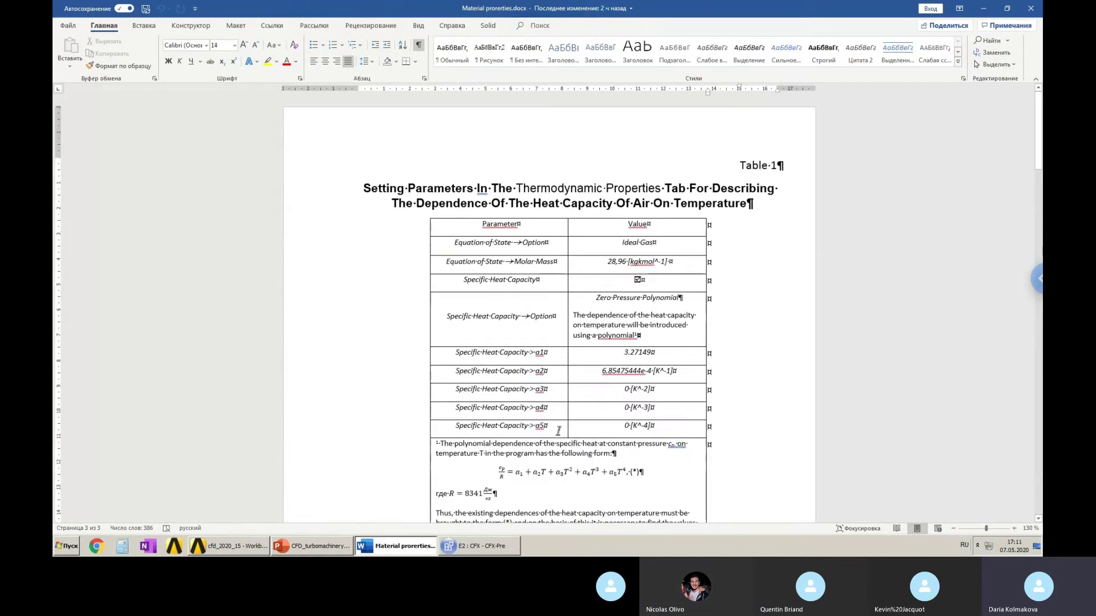
pyautogui.scroll(-5, 571, 434)
pyautogui.scroll(-10, 592, 438)
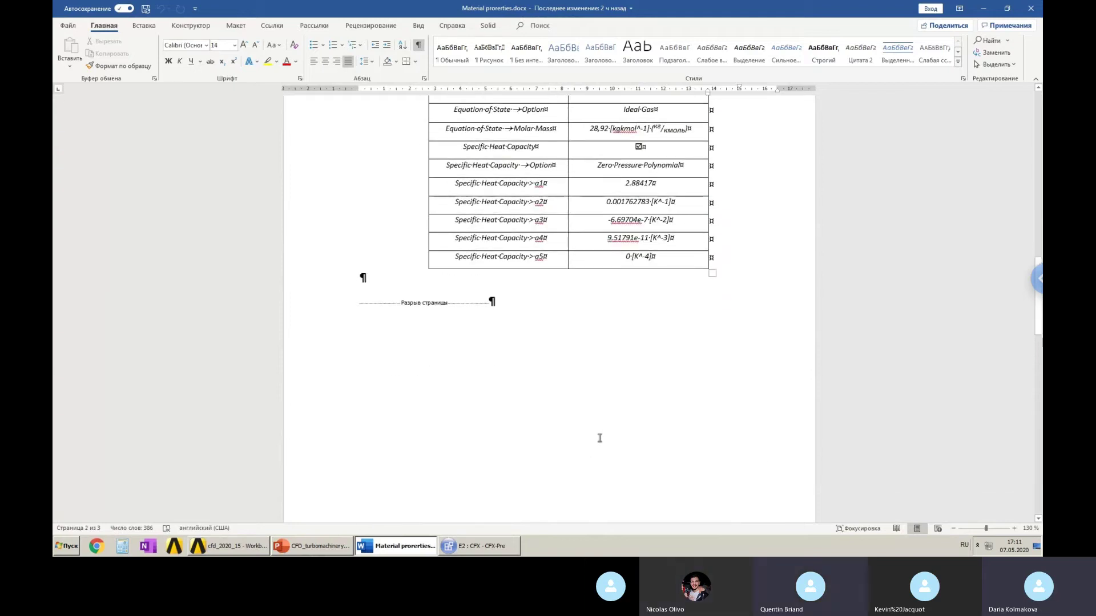
pyautogui.scroll(2, 599, 437)
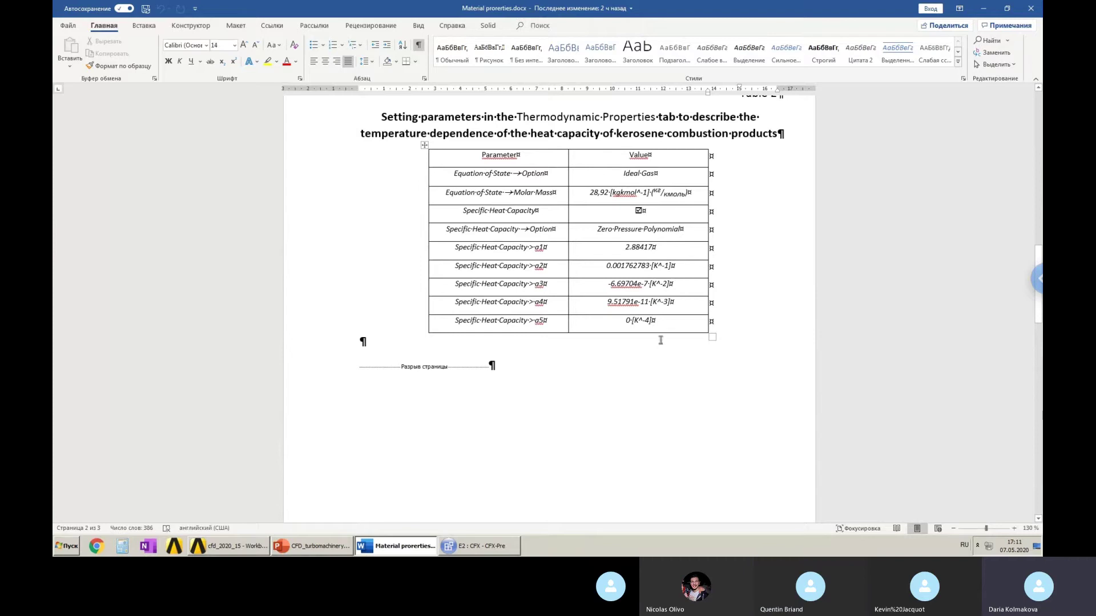
# Switch back to CFX-Pre and try Sutherlands Formula for dynamic viscosity and Zero Pressure Polynomial for specific heat capacity of Air Ideal Gas.
pyautogui.click(491, 547)
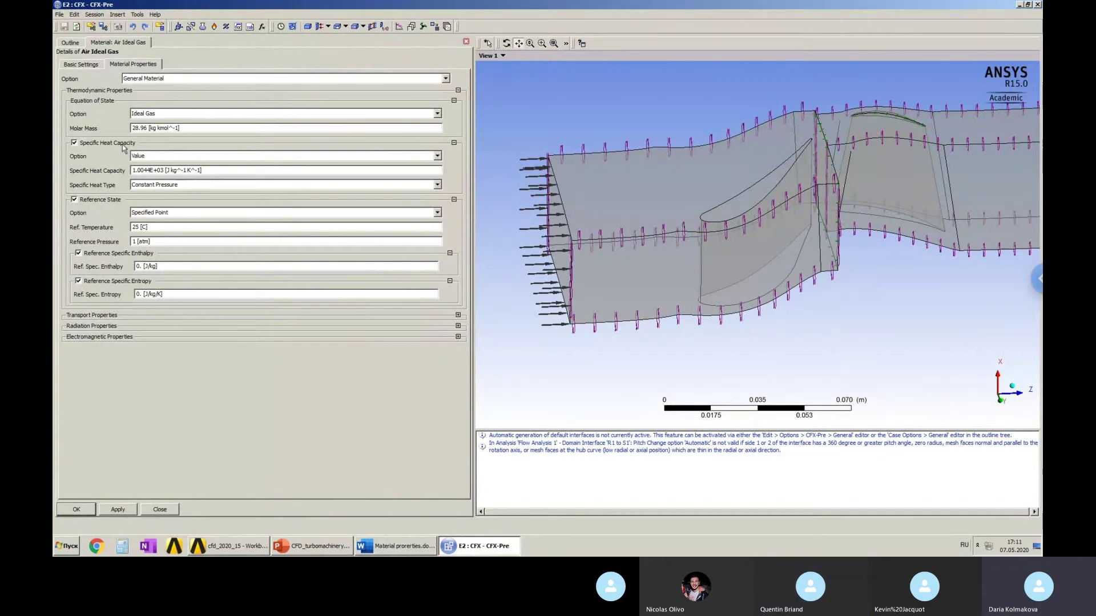
pyautogui.click(438, 157)
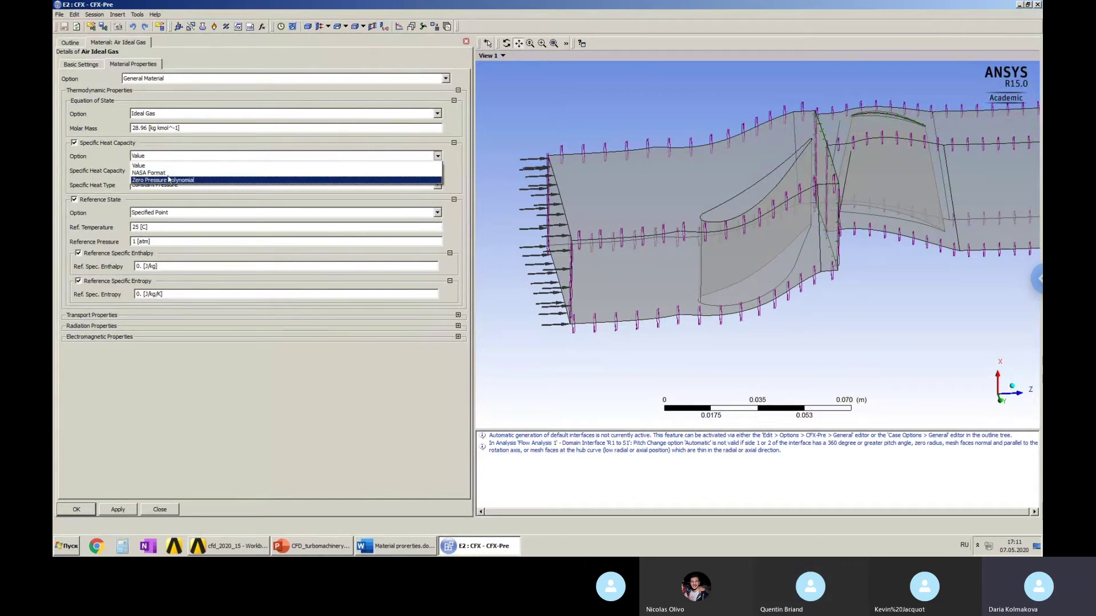
pyautogui.click(201, 159)
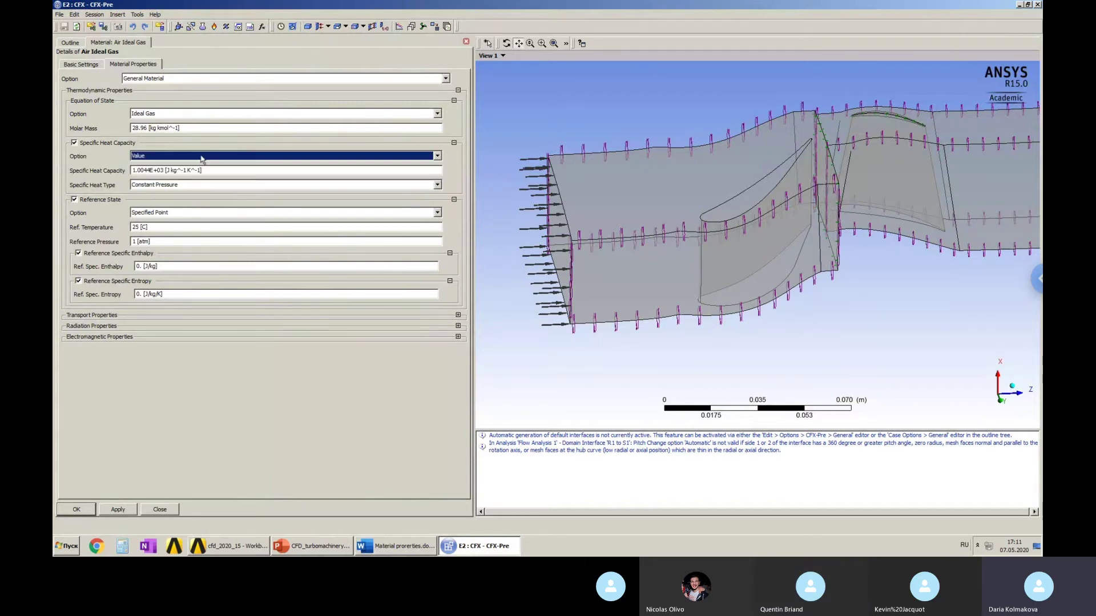
pyautogui.click(458, 316)
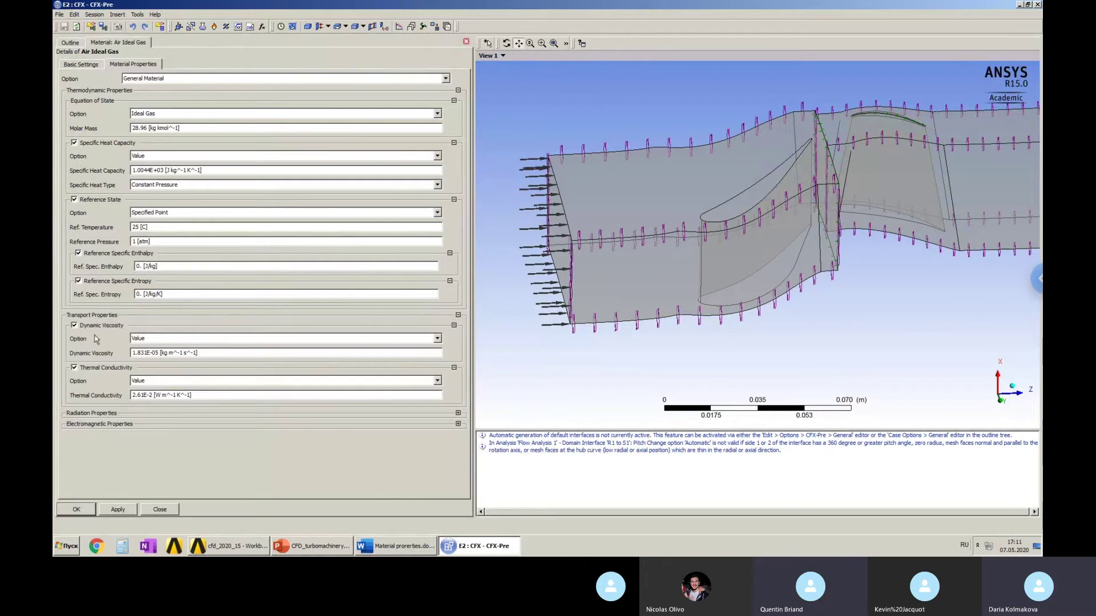
pyautogui.click(437, 339)
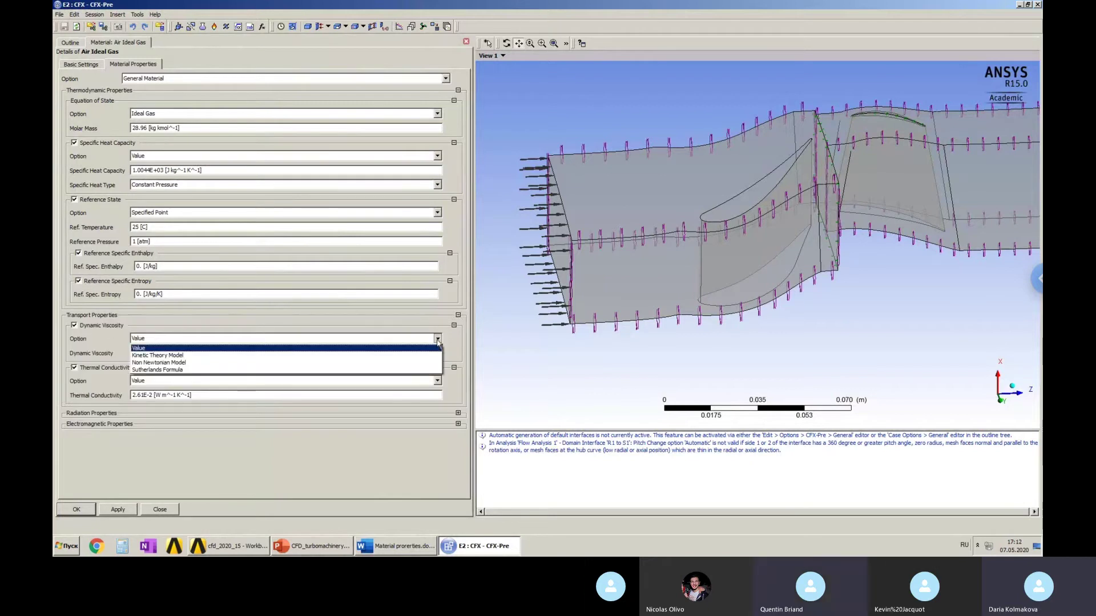
pyautogui.click(168, 370)
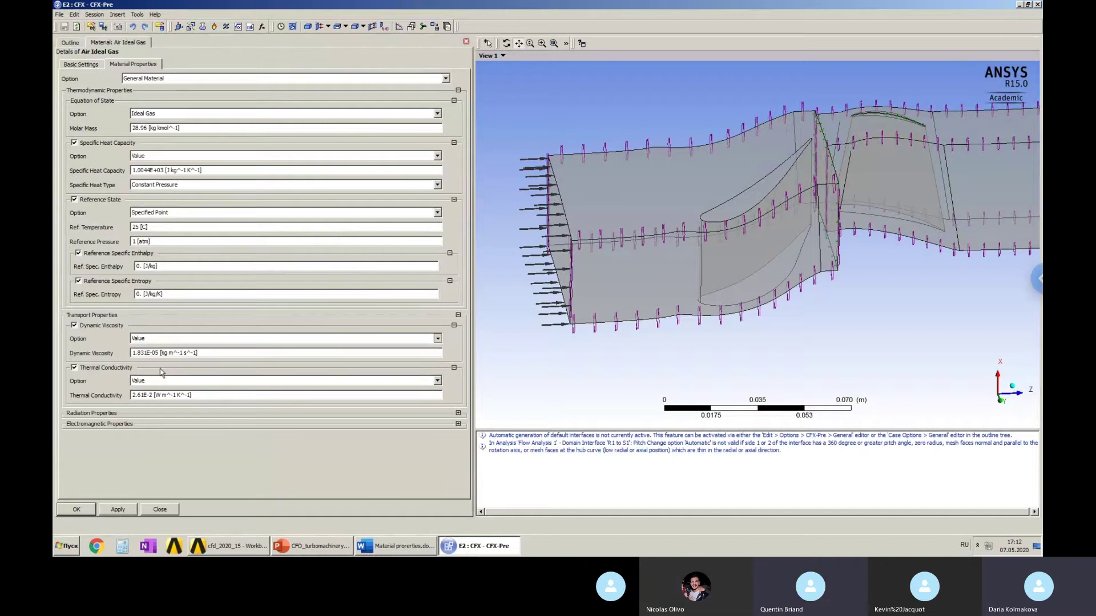
pyautogui.click(437, 156)
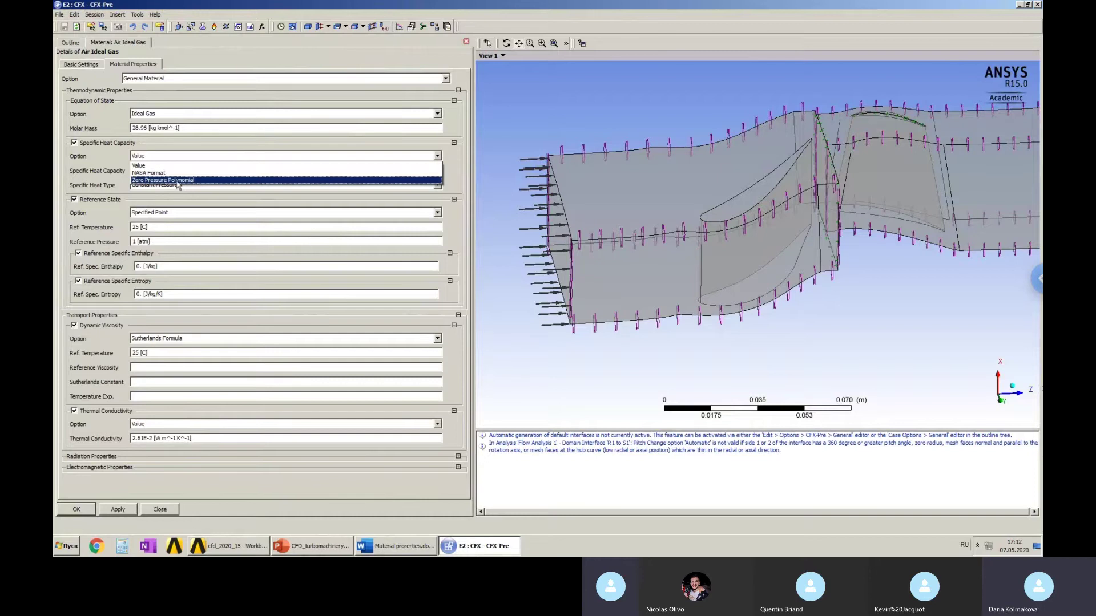
pyautogui.click(177, 183)
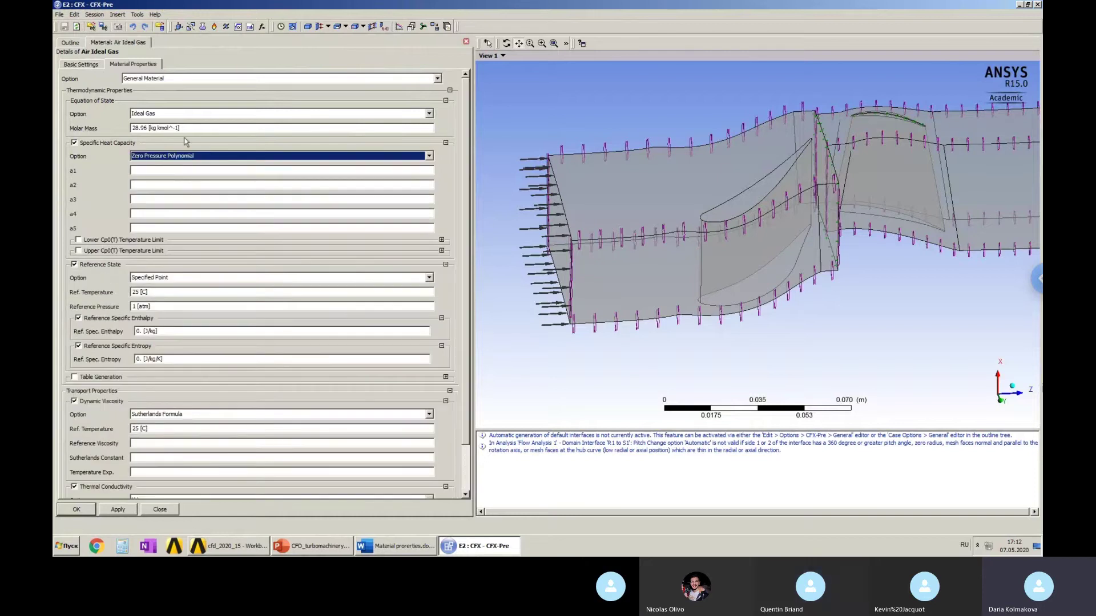
# Return the specific heat capacity and dynamic viscosity options to Value and accept the Air Ideal Gas settings.
pyautogui.click(432, 157)
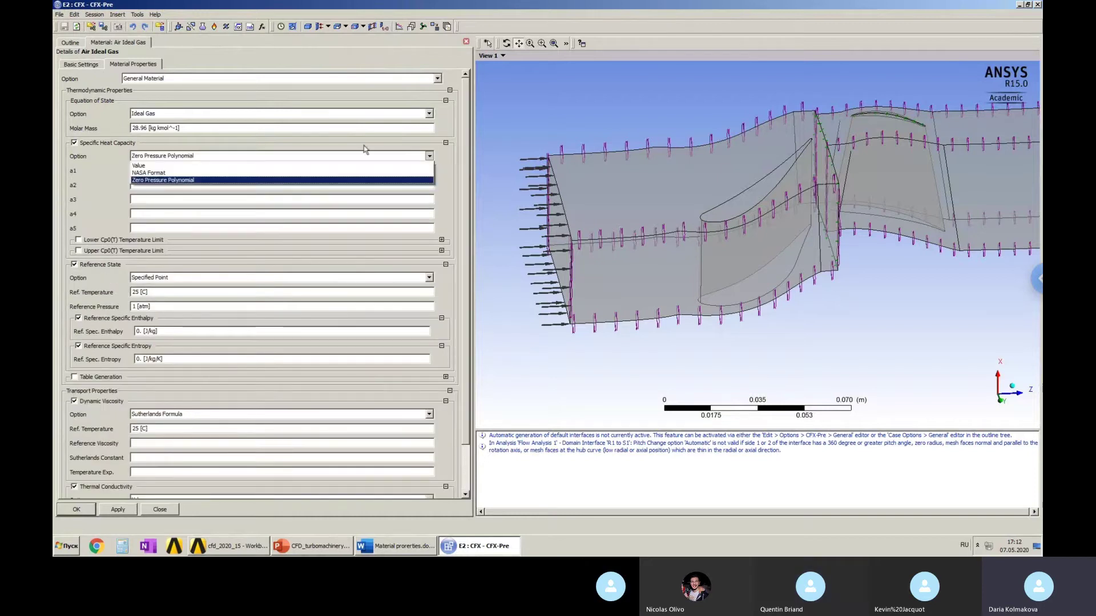
pyautogui.click(170, 171)
pyautogui.click(437, 338)
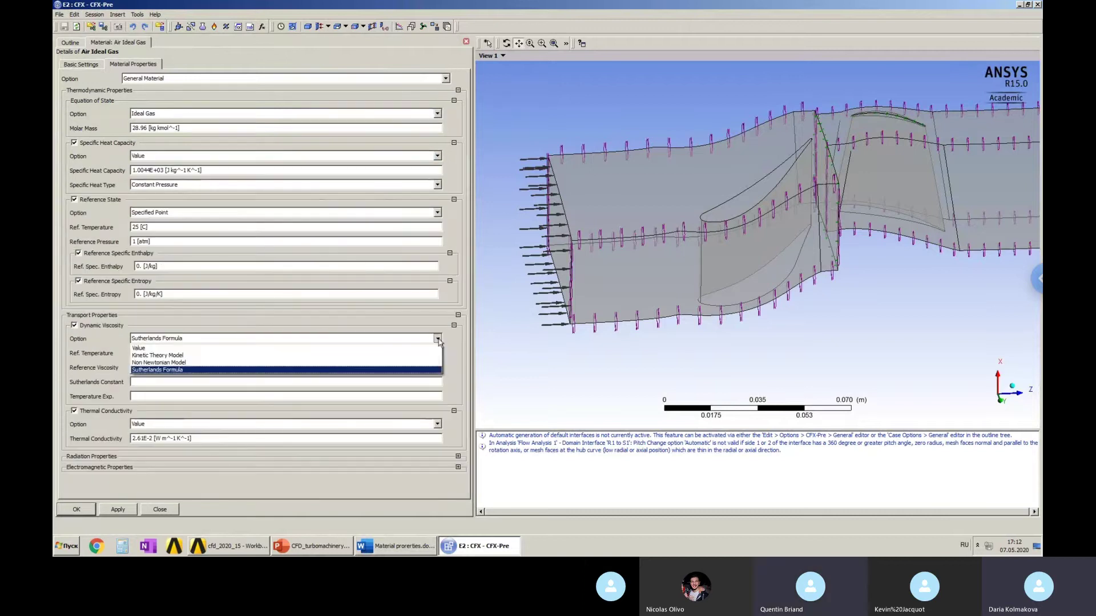
pyautogui.click(185, 358)
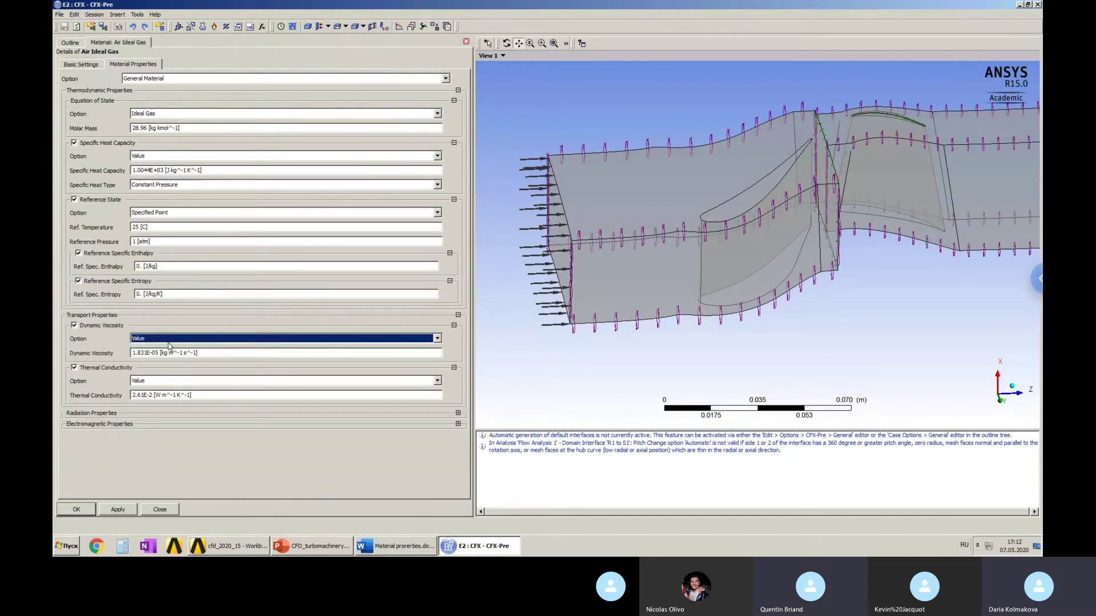
pyautogui.click(76, 510)
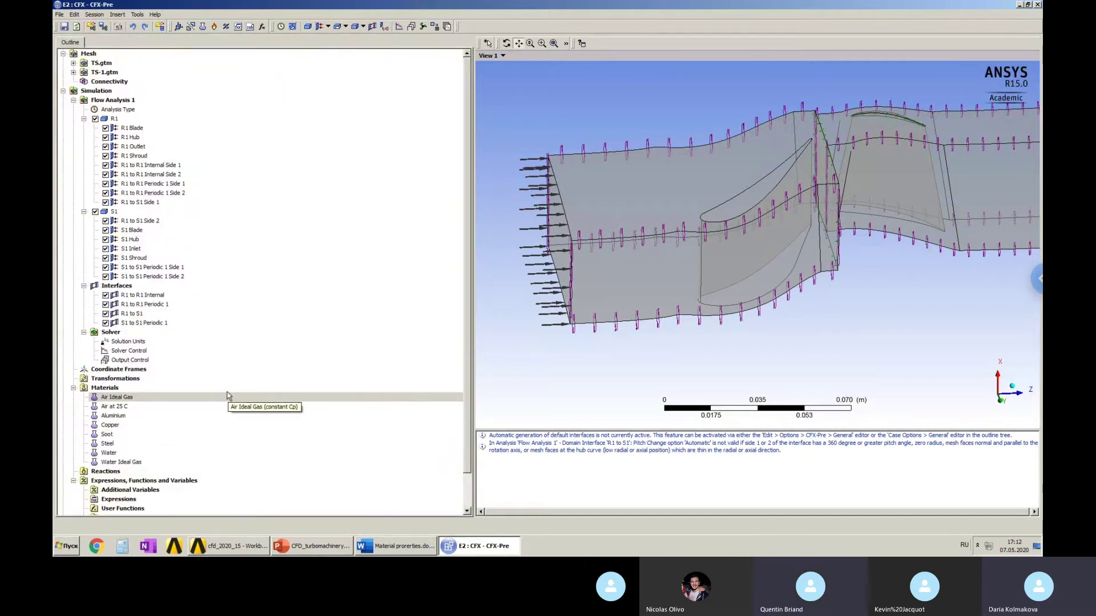
# Highlight the S1 to S1 Periodic 1 interface and inspect the region between the stator and rotor domains from several angles.
pyautogui.click(266, 323)
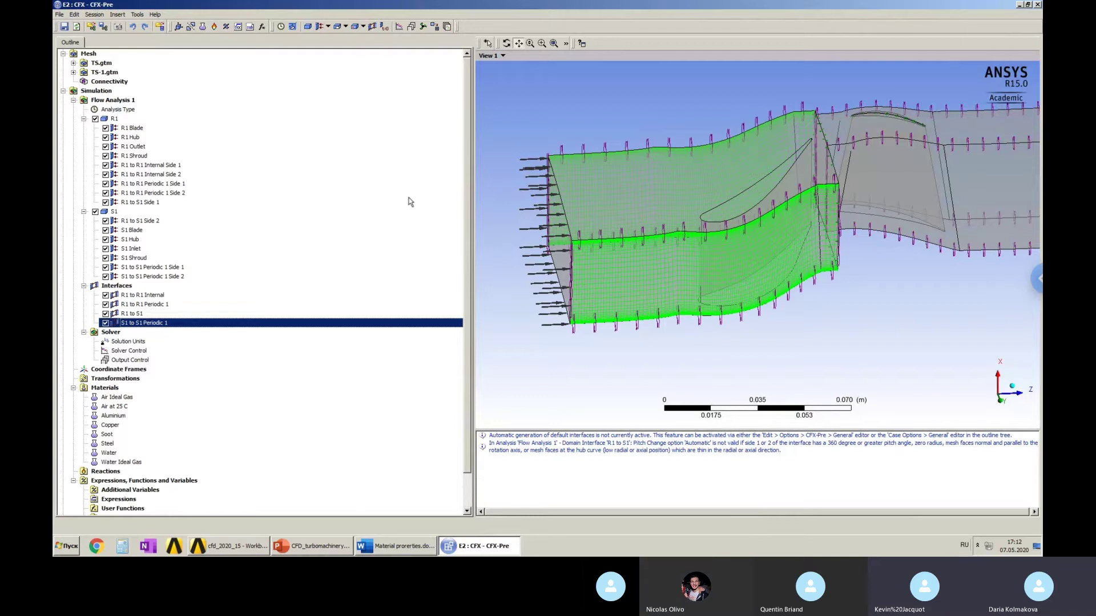
pyautogui.scroll(-2, 469, 282)
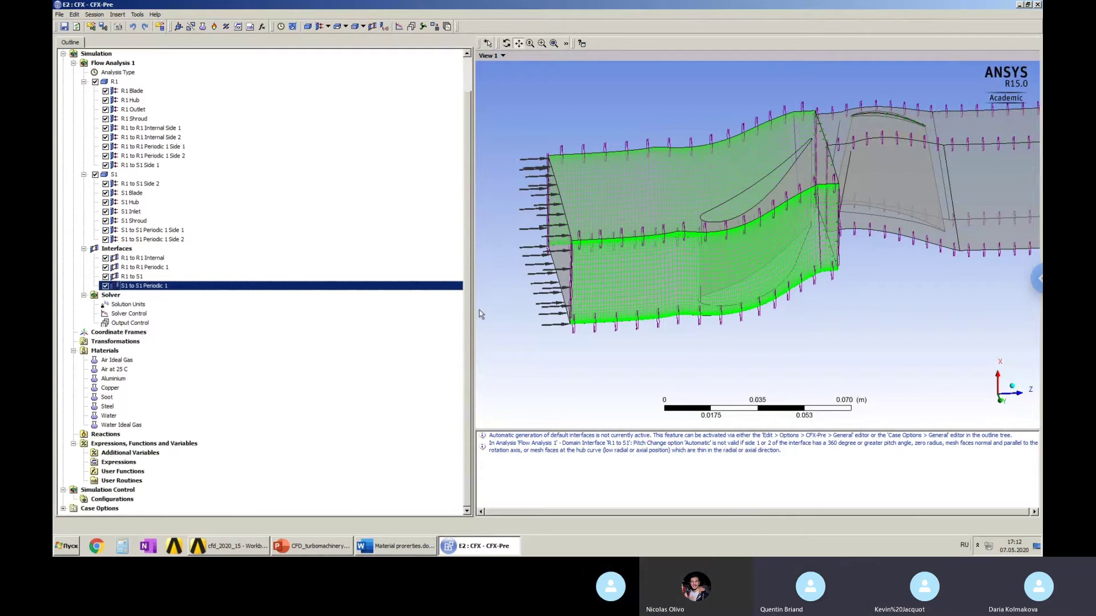
pyautogui.scroll(2, 473, 257)
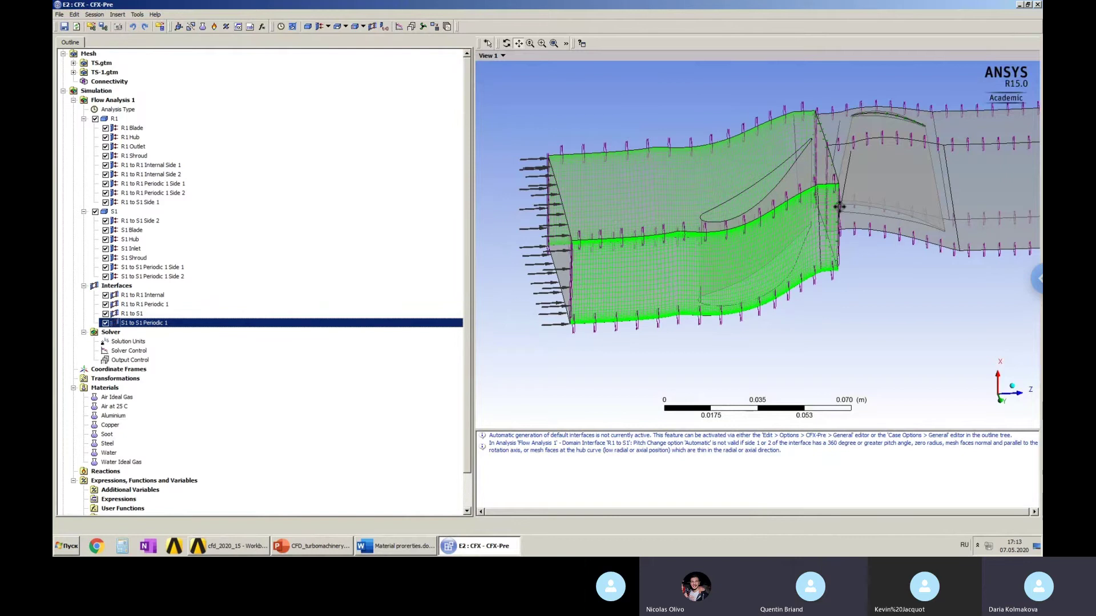
pyautogui.moveTo(839, 207); pyautogui.dragTo(807, 223, button='middle')
pyautogui.moveTo(768, 255); pyautogui.dragTo(628, 262, button='middle')
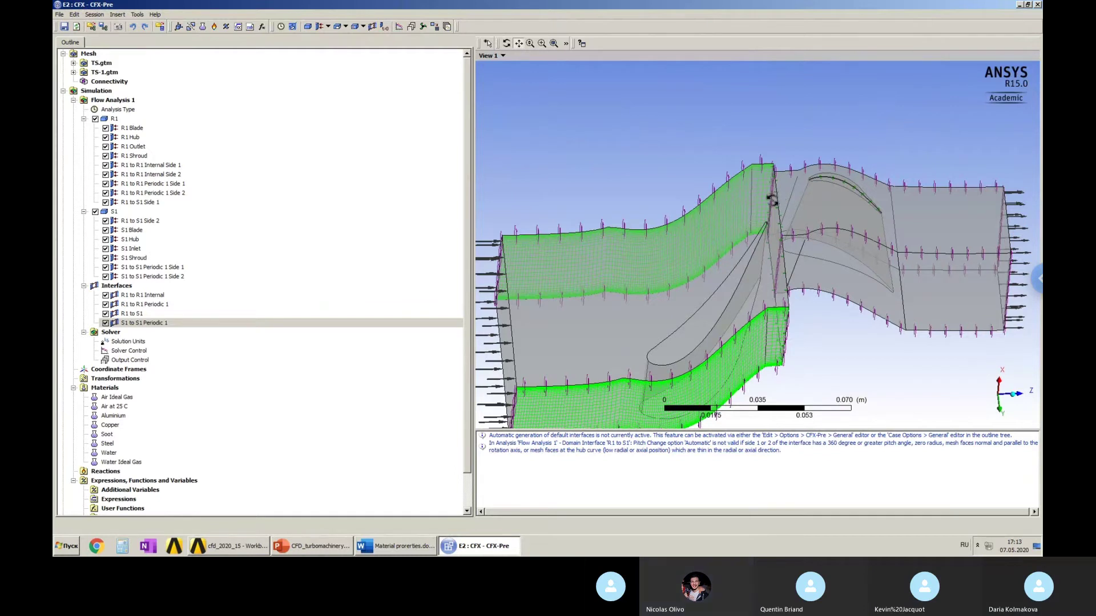
pyautogui.moveTo(776, 200); pyautogui.dragTo(783, 204, button='middle')
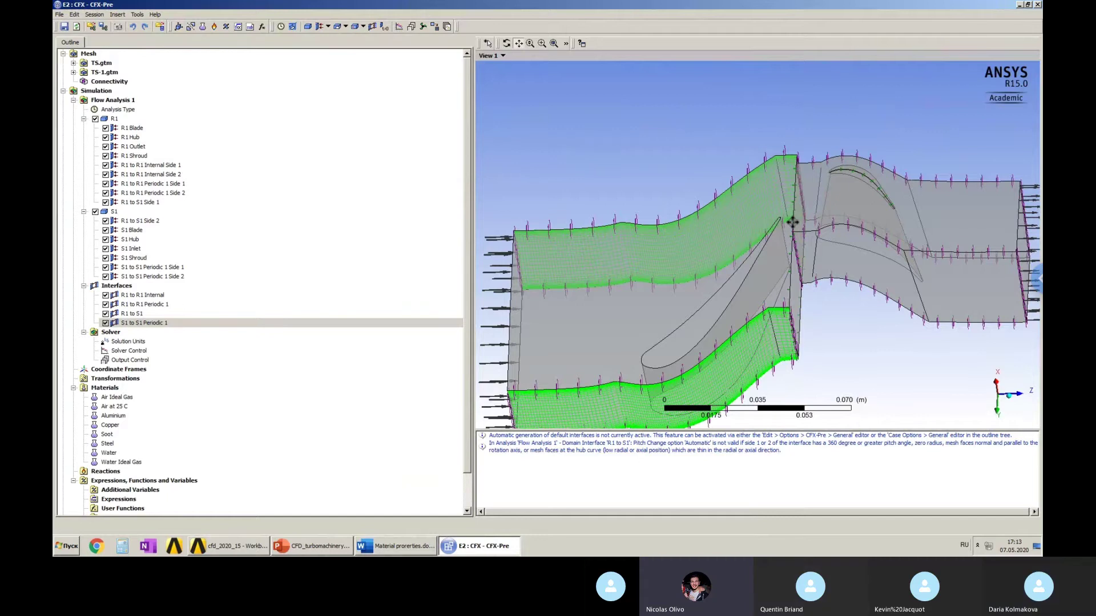
pyautogui.moveTo(795, 221); pyautogui.dragTo(800, 221)
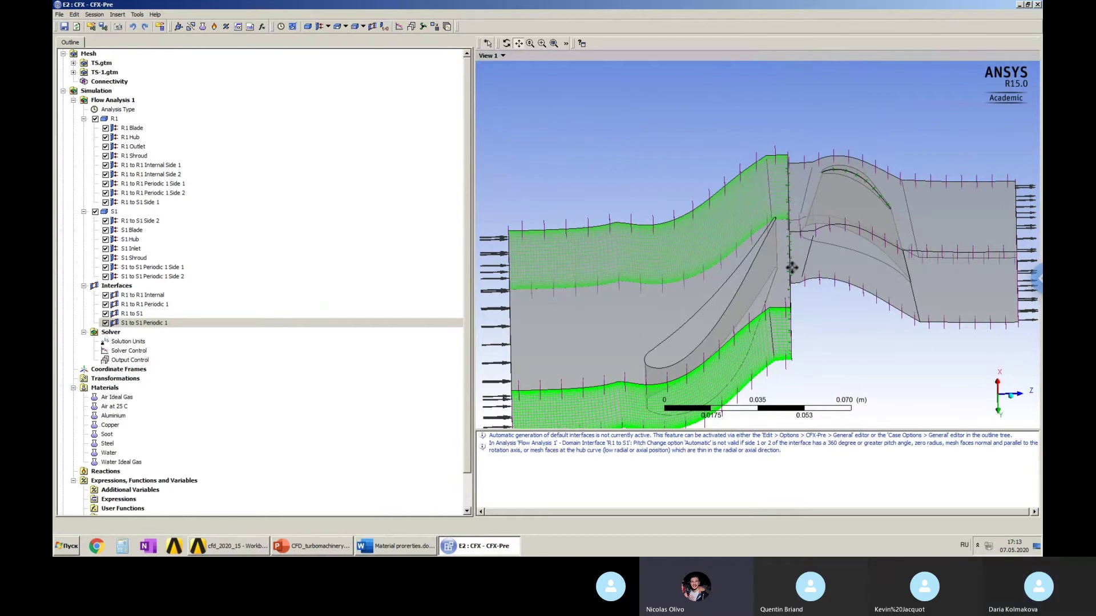
pyautogui.moveTo(785, 269); pyautogui.dragTo(785, 287, button='middle')
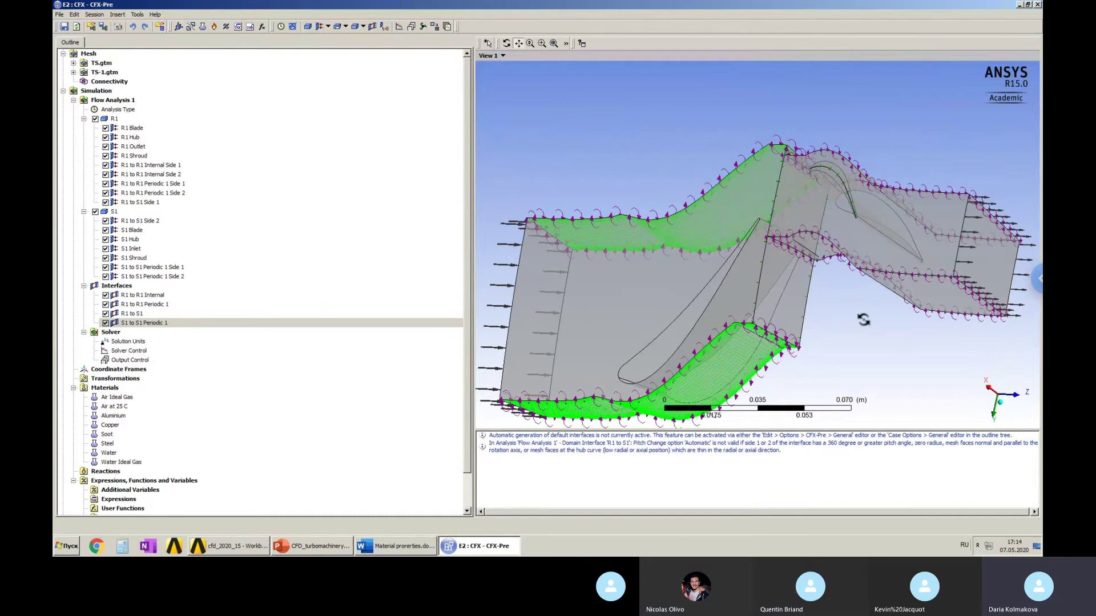
# Close CFX-Pre, switch to the cfd_2020_15 Workbench project and save it.
pyautogui.moveTo(863, 320); pyautogui.dragTo(726, 197, button='middle')
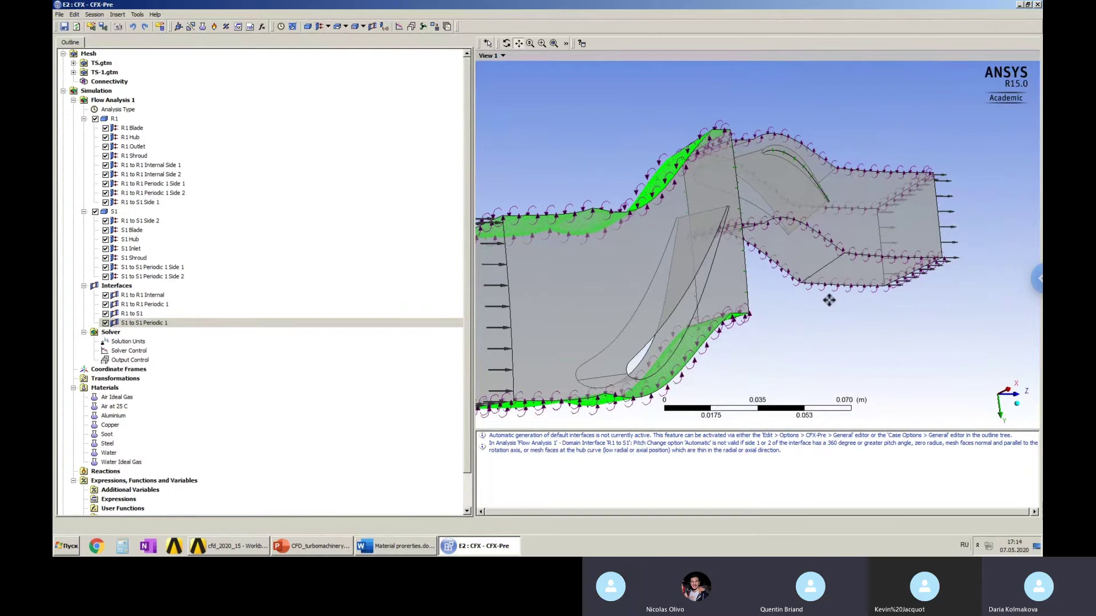
pyautogui.moveTo(817, 299)
pyautogui.mouseDown(button='middle')
pyautogui.moveTo(797, 305)
pyautogui.moveTo(829, 310)
pyautogui.mouseUp(button='middle')
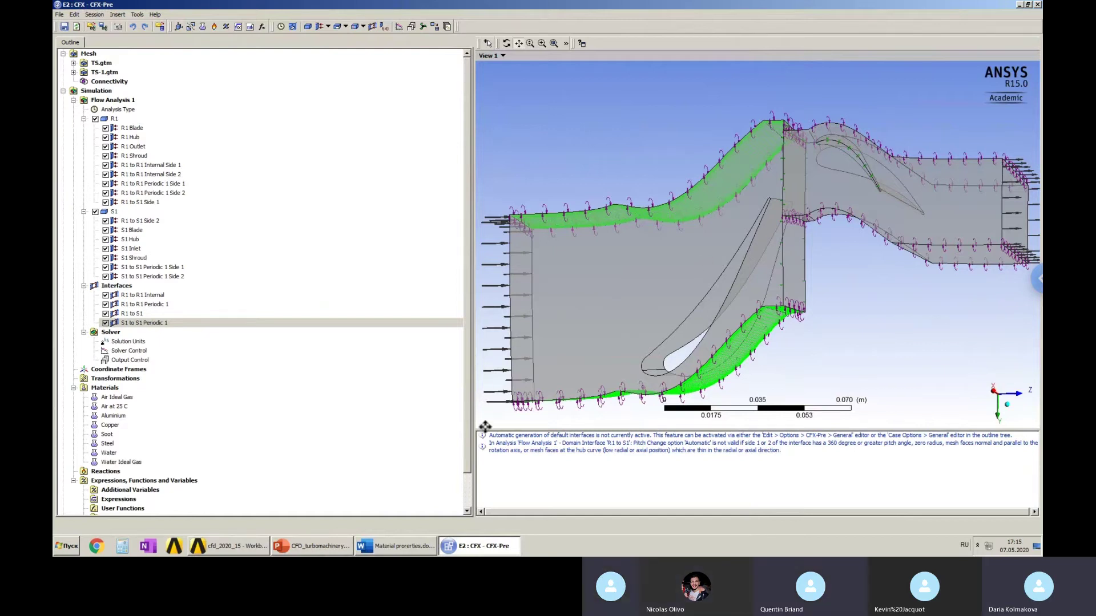
pyautogui.click(1038, 6)
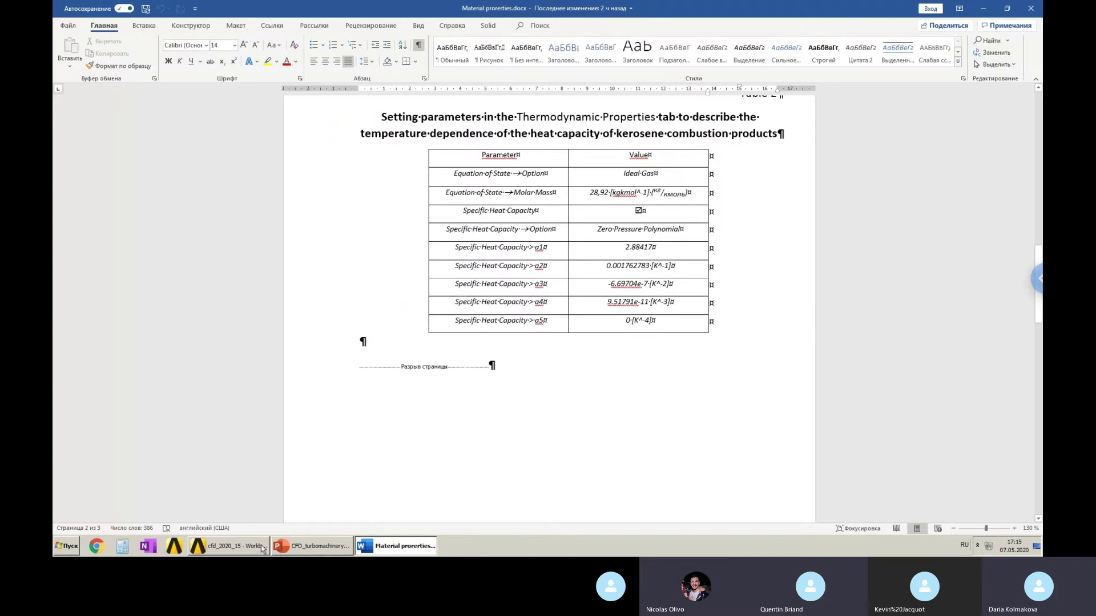
pyautogui.click(262, 549)
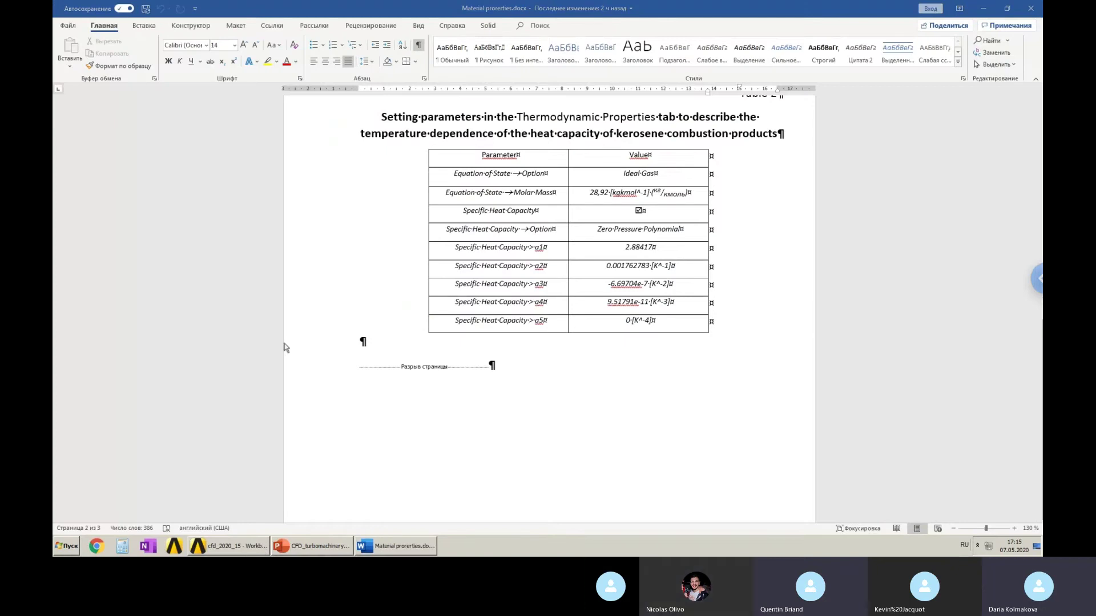
pyautogui.click(228, 547)
pyautogui.click(86, 27)
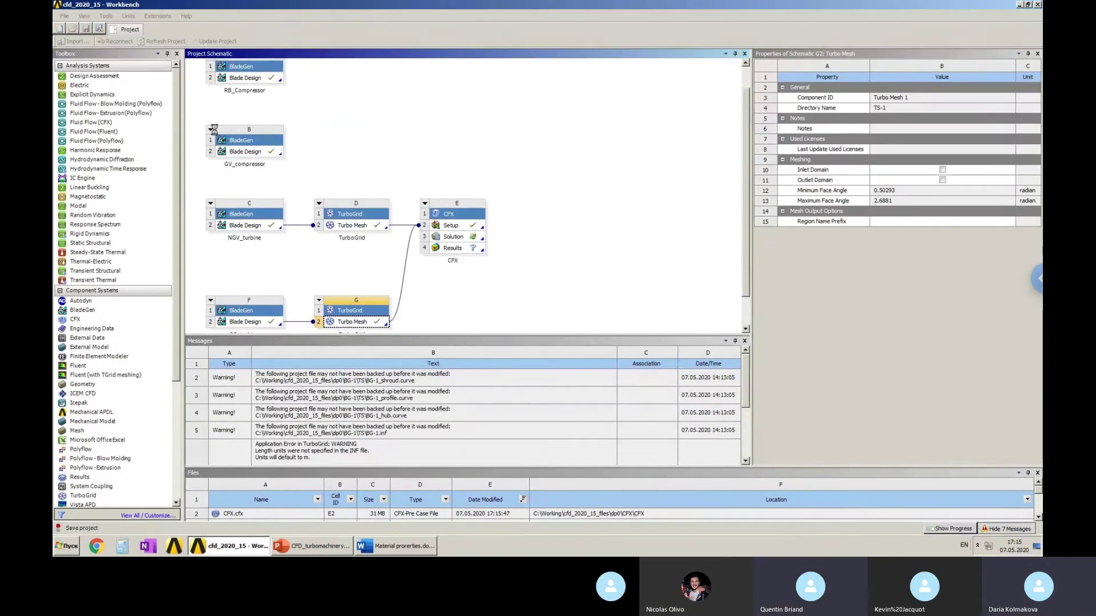
# Open the Solution of the CFX system in CFX-Solver Manager, with the manager maximized and the Define Run dialog repositioned.
pyautogui.click(538, 242)
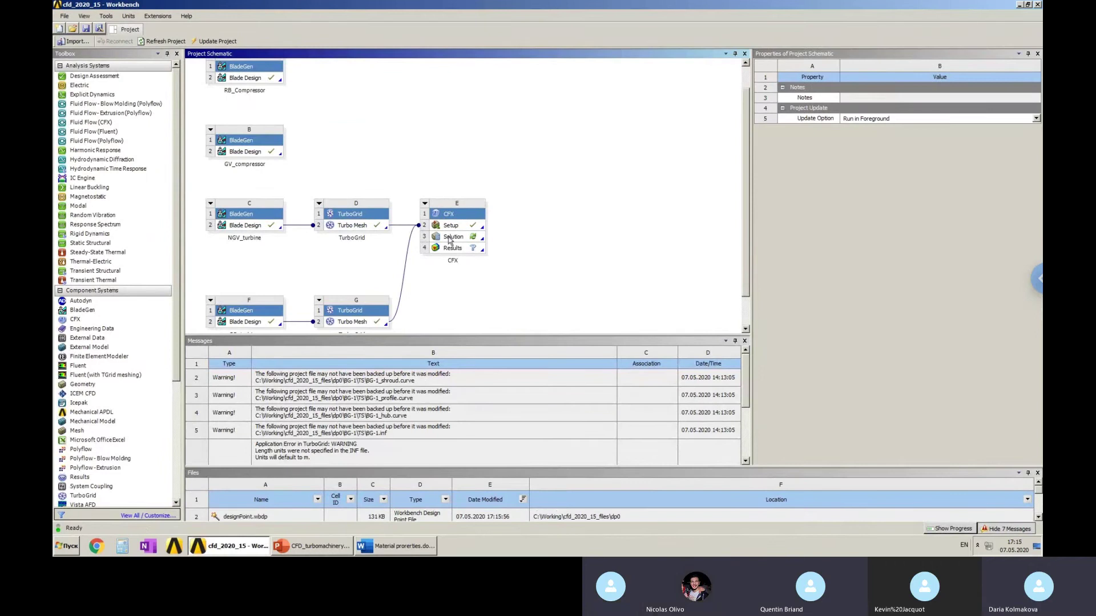
pyautogui.click(452, 236)
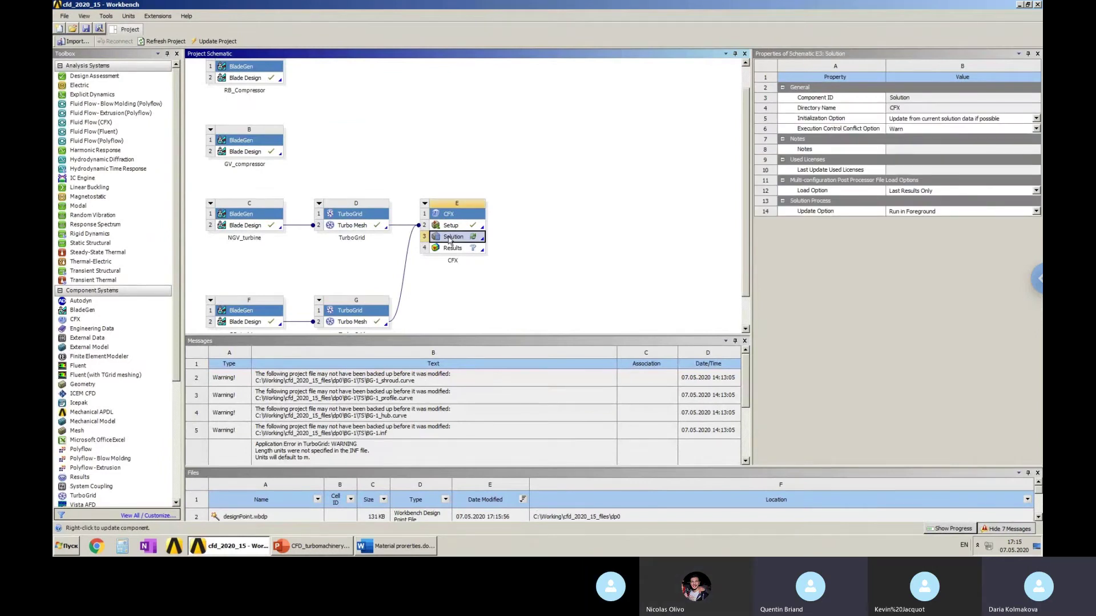
pyautogui.doubleClick(450, 239)
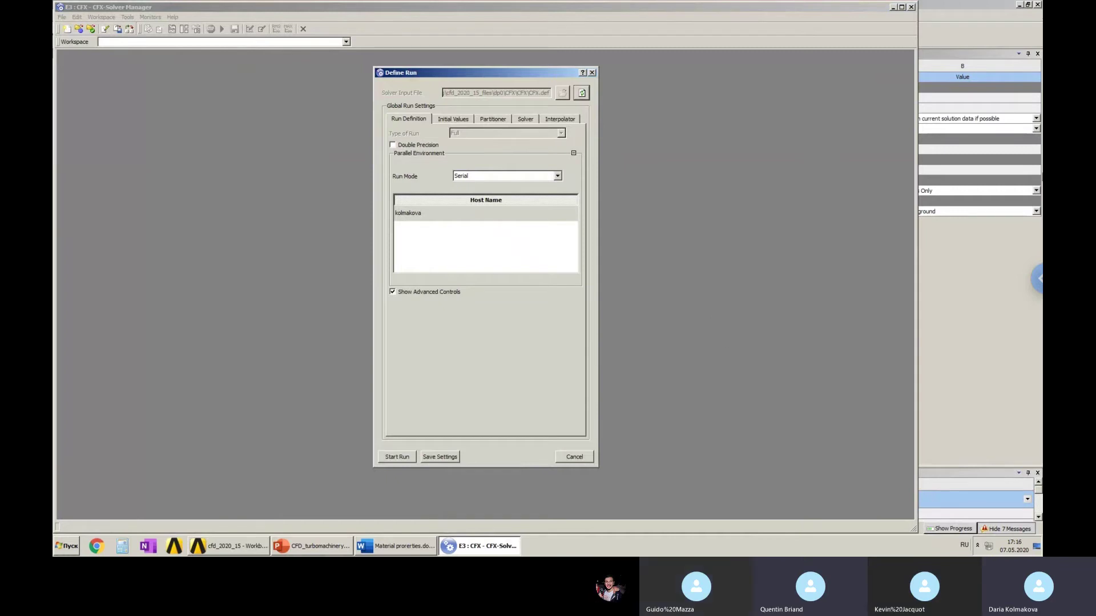
pyautogui.click(901, 7)
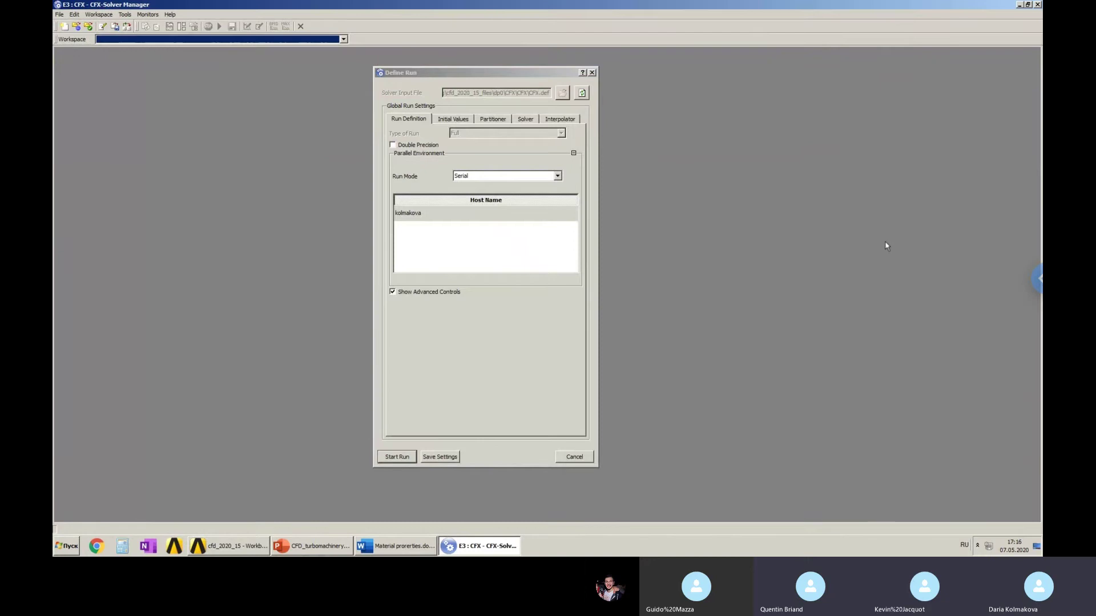
pyautogui.moveTo(491, 72); pyautogui.dragTo(524, 52)
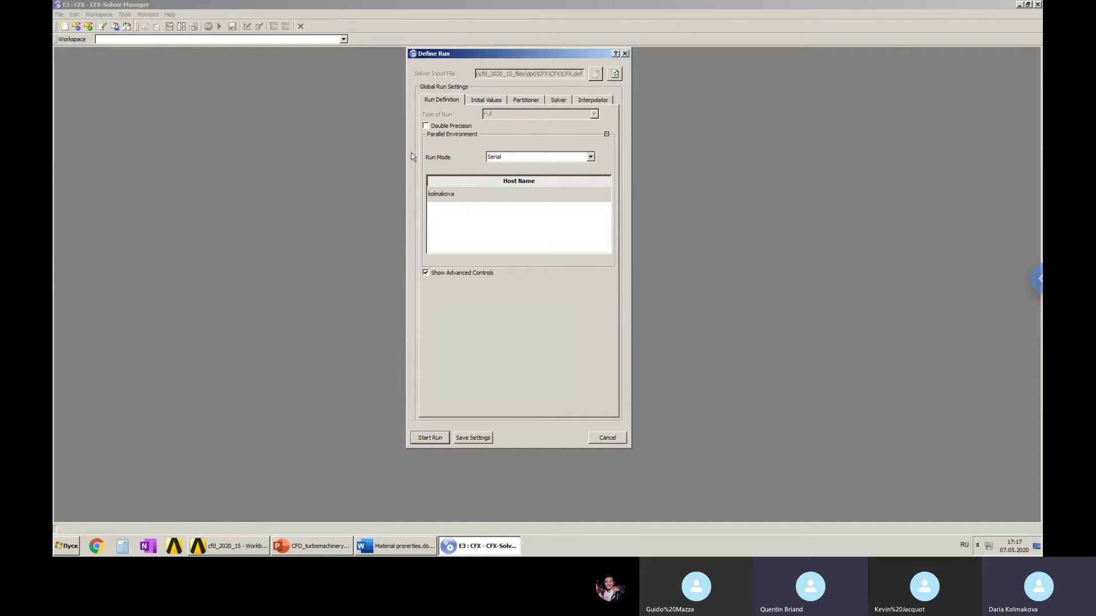
# Set the run mode to Platform MPI Local Parallel with 4 partitions and start the solver run.
pyautogui.click(592, 157)
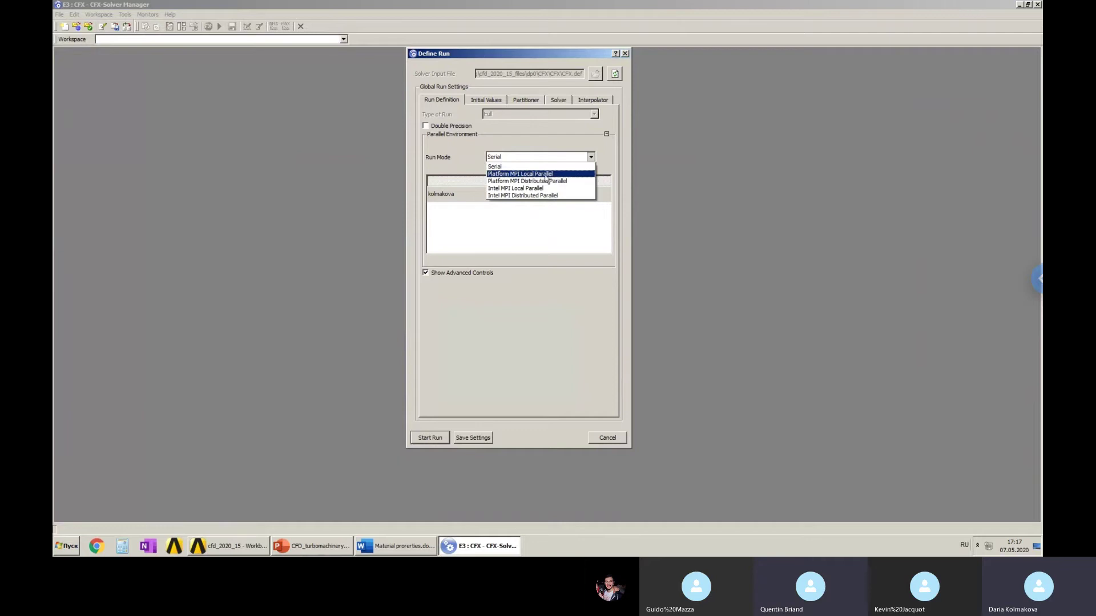
pyautogui.click(498, 175)
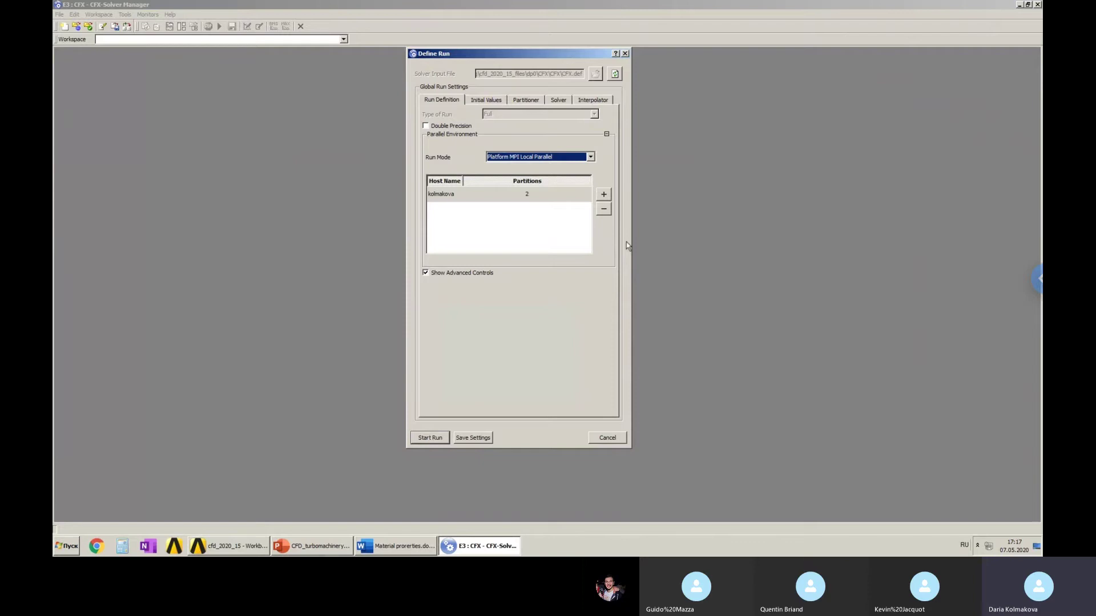
pyautogui.click(604, 195)
pyautogui.click(604, 195)
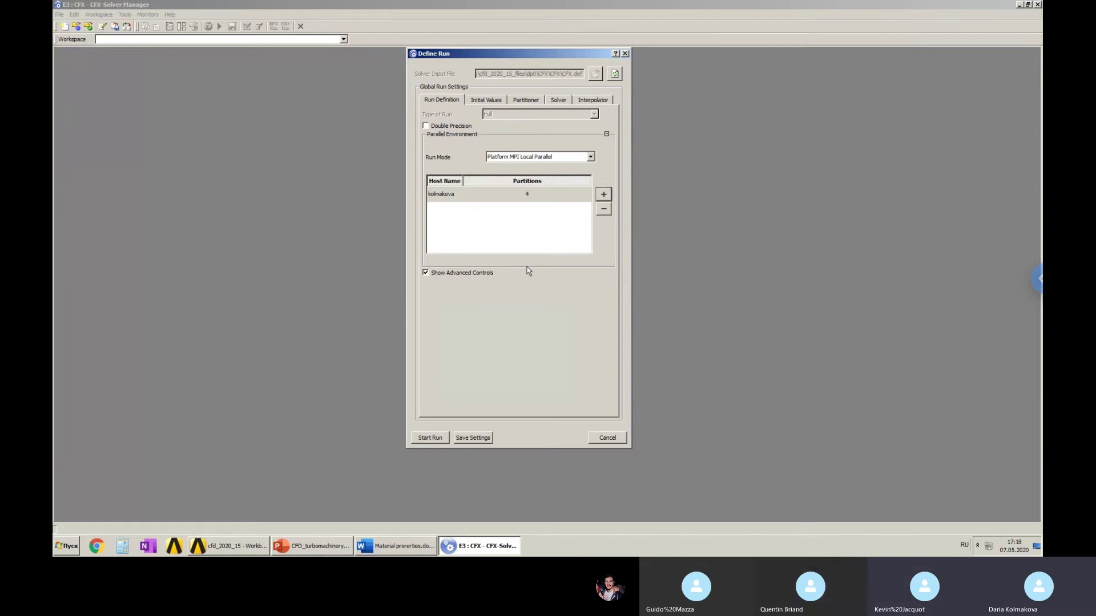
pyautogui.click(429, 438)
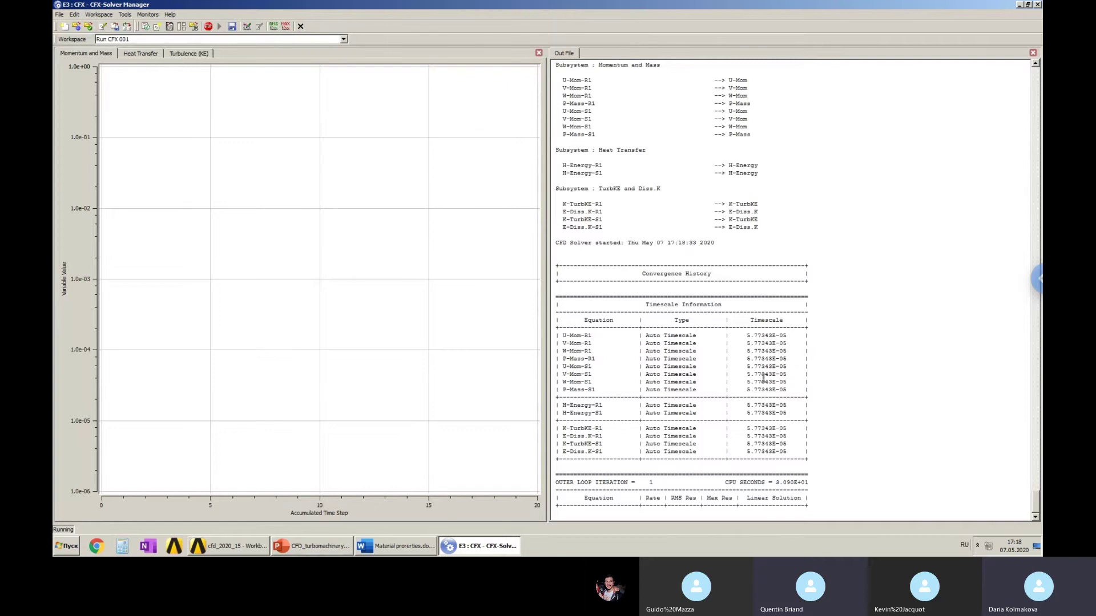
# Examine the equation timescales and the linear solution status of the first outer loop iterations in the solver output.
pyautogui.moveTo(563, 336); pyautogui.dragTo(598, 453)
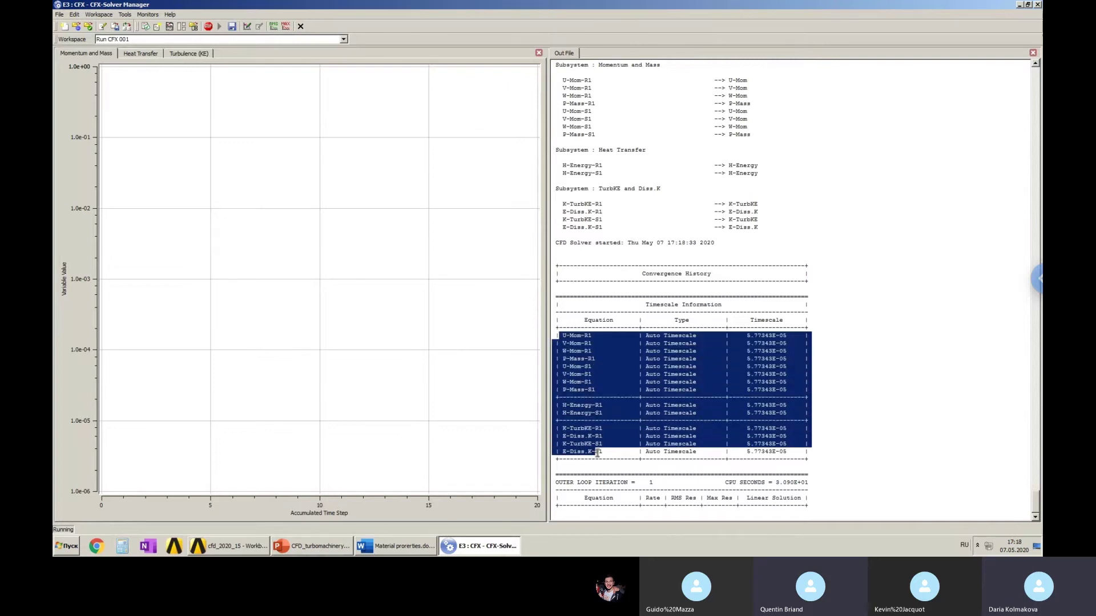
pyautogui.tripleClick(933, 361)
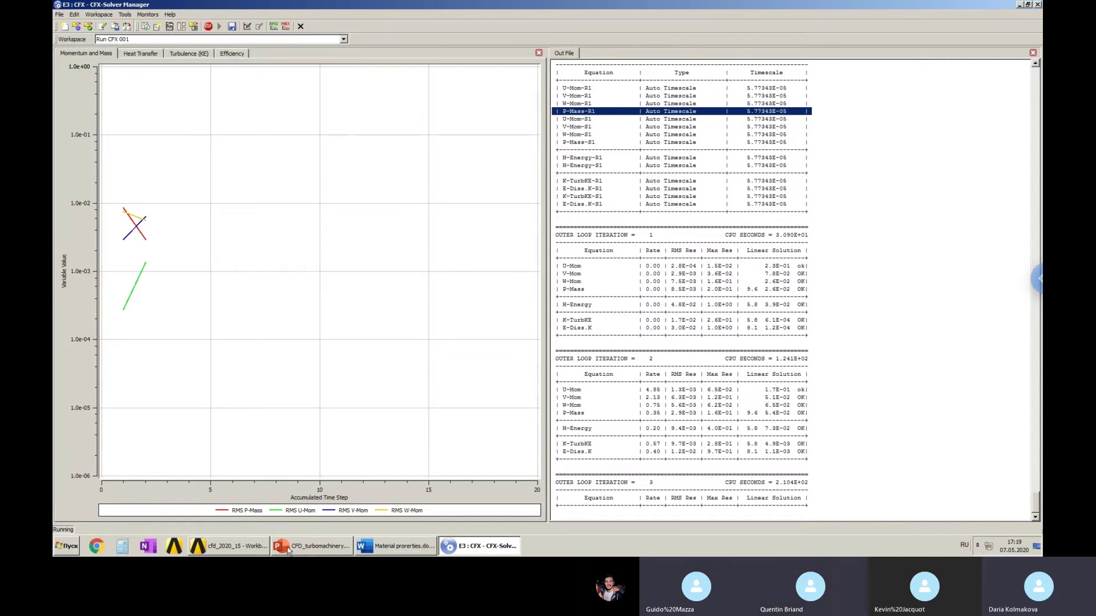
pyautogui.moveTo(799, 258); pyautogui.dragTo(804, 335)
pyautogui.click(801, 258)
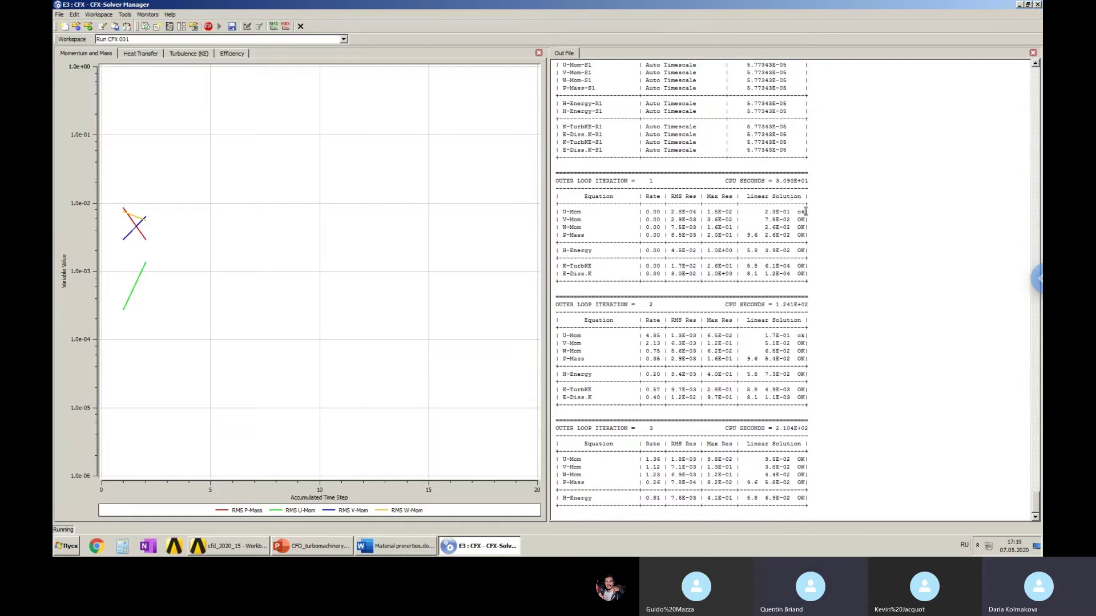
pyautogui.moveTo(798, 221); pyautogui.dragTo(885, 201)
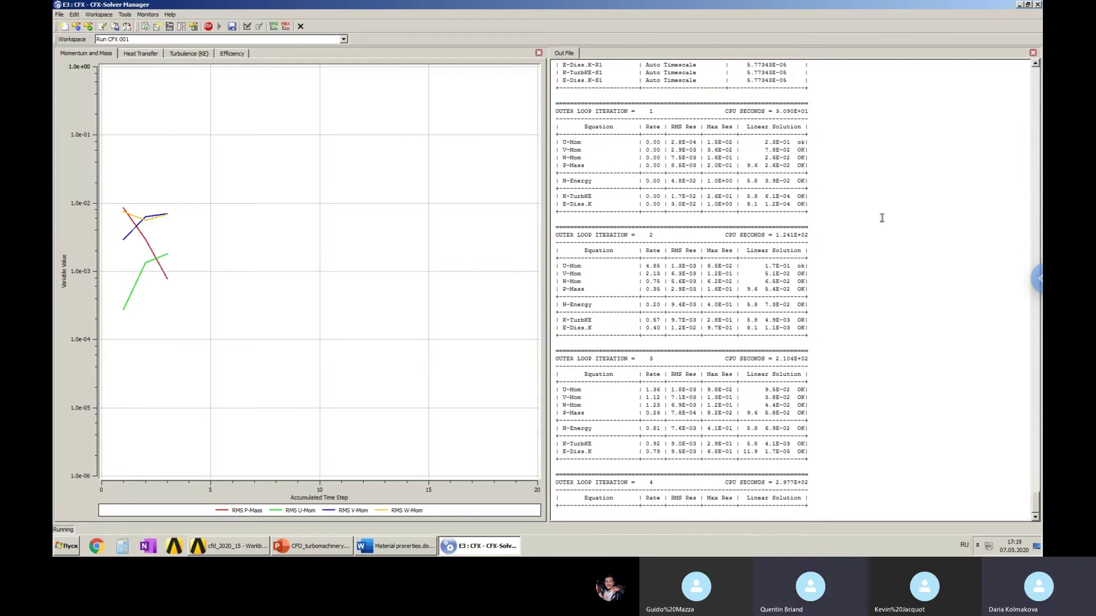
pyautogui.doubleClick(800, 142)
pyautogui.moveTo(823, 140); pyautogui.dragTo(801, 181)
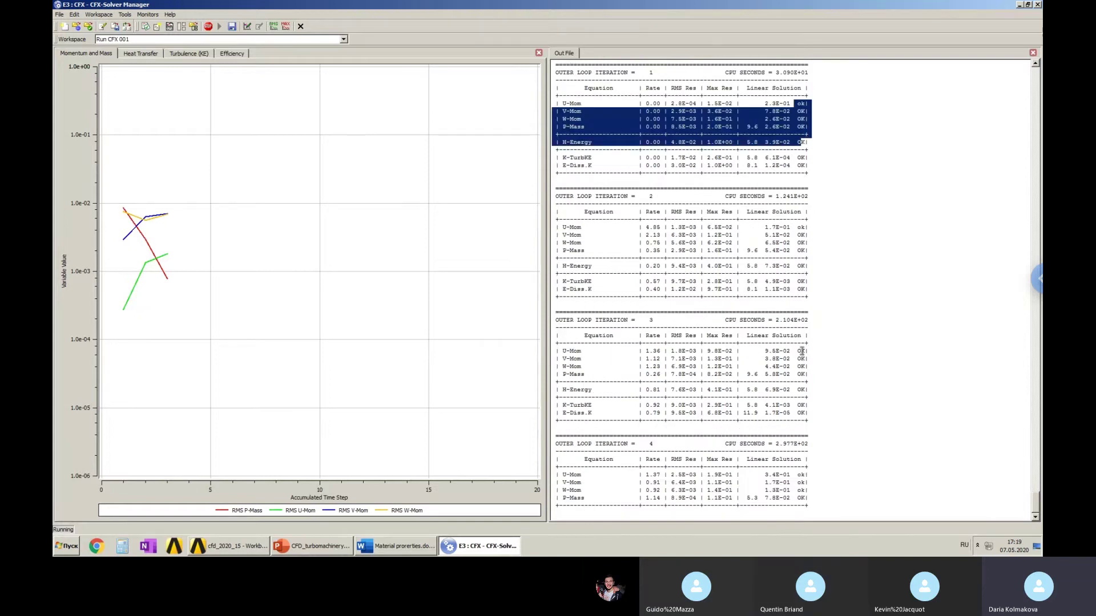
pyautogui.moveTo(561, 350); pyautogui.dragTo(802, 338)
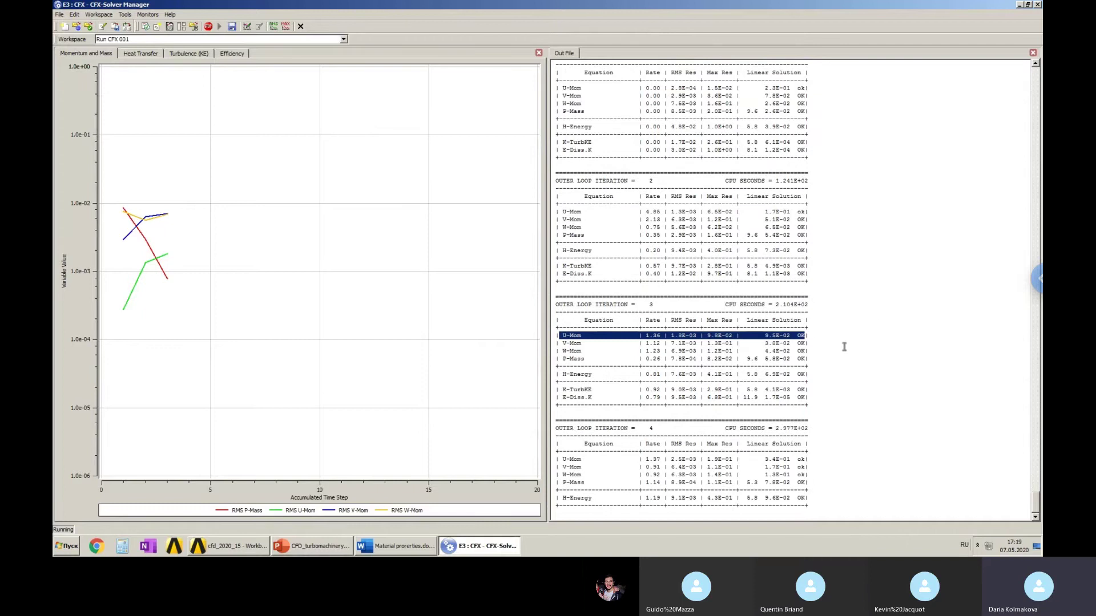
pyautogui.click(855, 425)
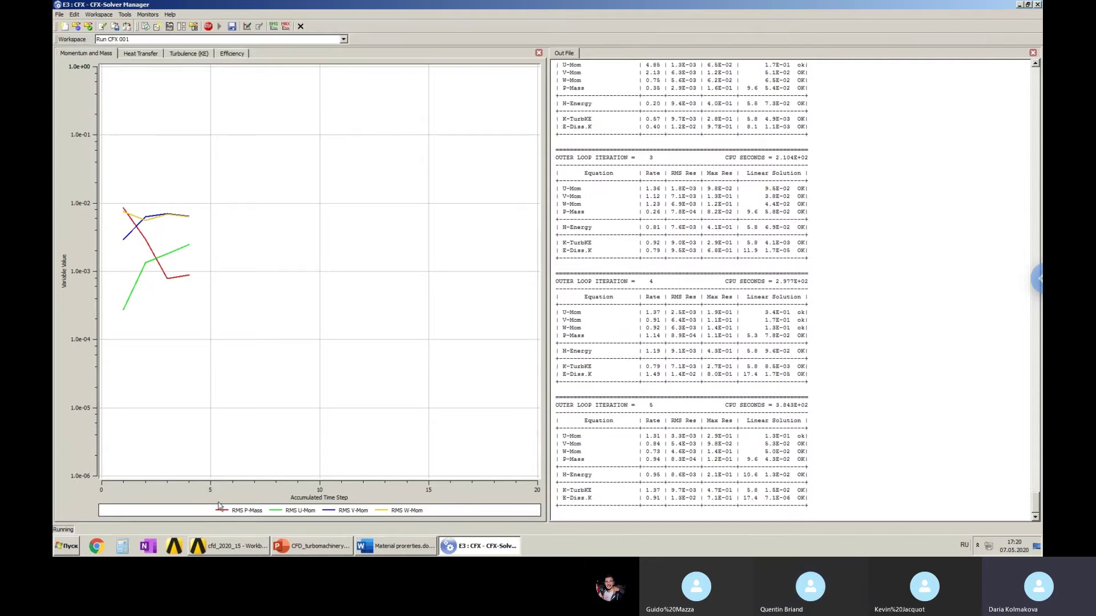
# Review the Heat Transfer, Turbulence (KE) and Efficiency convergence plots, then return to the Momentum and Mass plot.
pyautogui.click(140, 53)
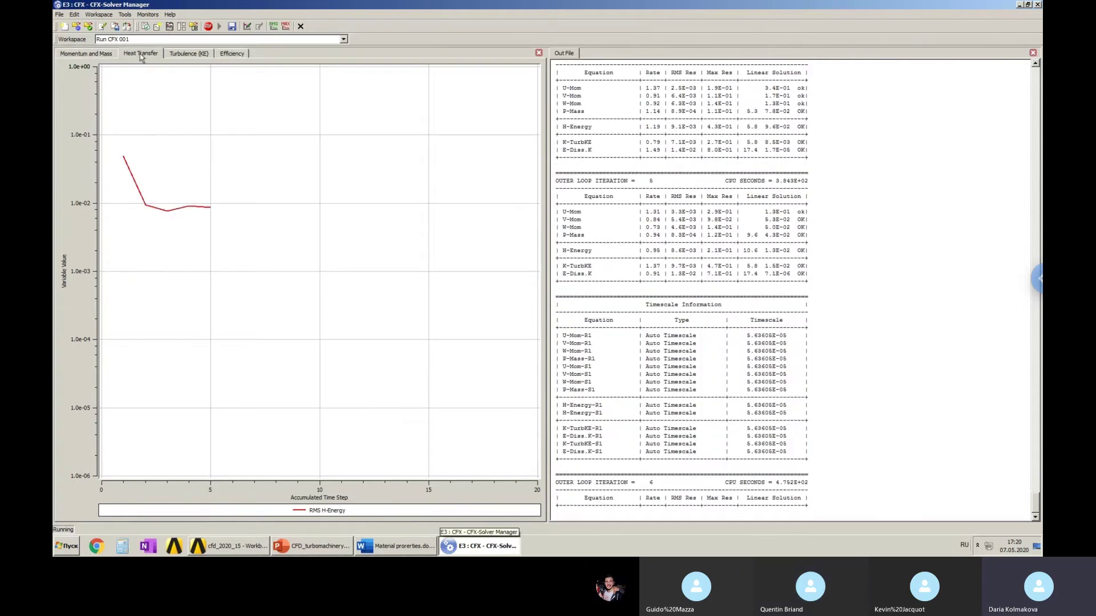
pyautogui.click(184, 53)
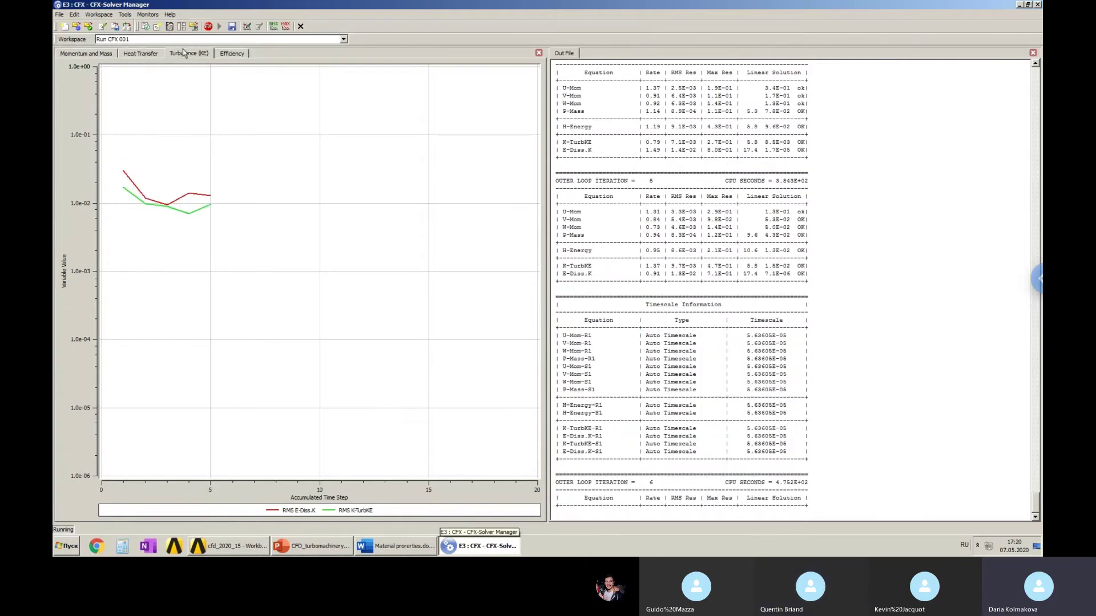
pyautogui.click(233, 53)
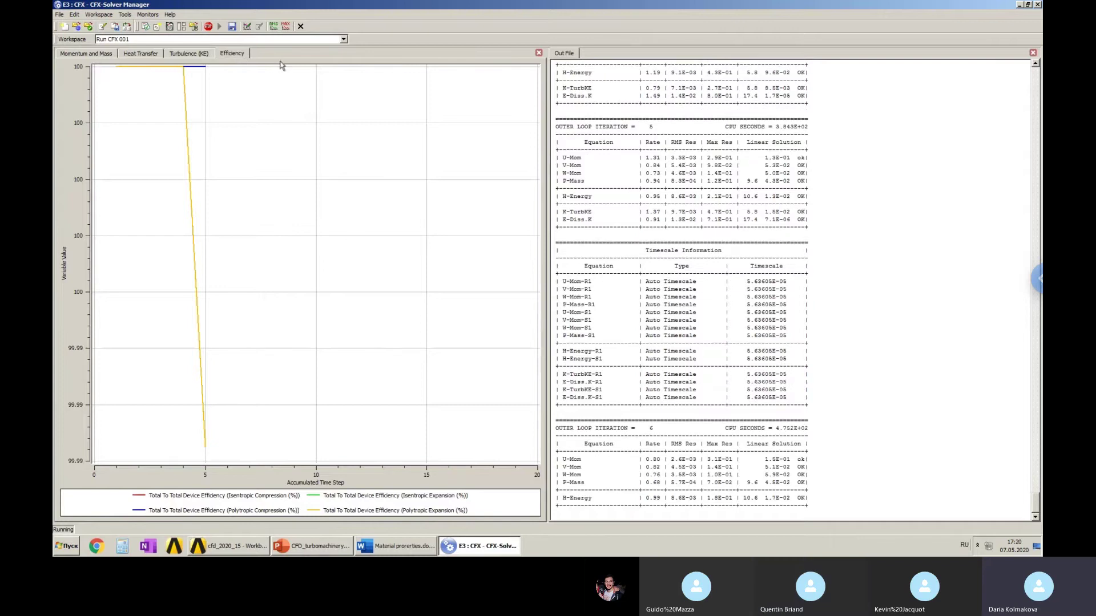
pyautogui.click(108, 56)
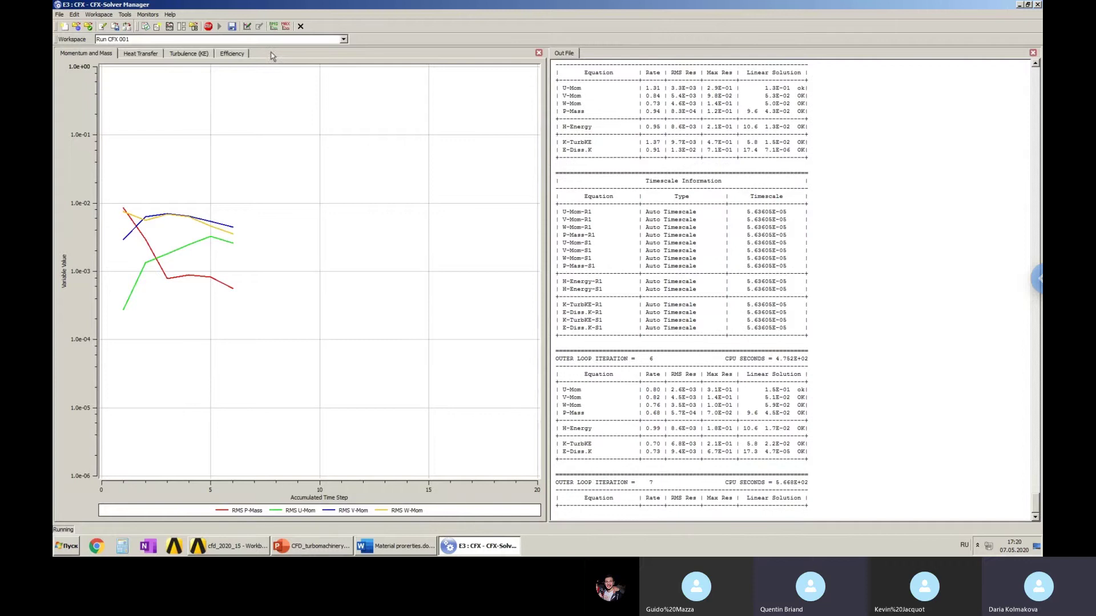
# Create a new monitor of type Plot Monitor with the default name and move its properties dialog aside.
pyautogui.rightClick(272, 56)
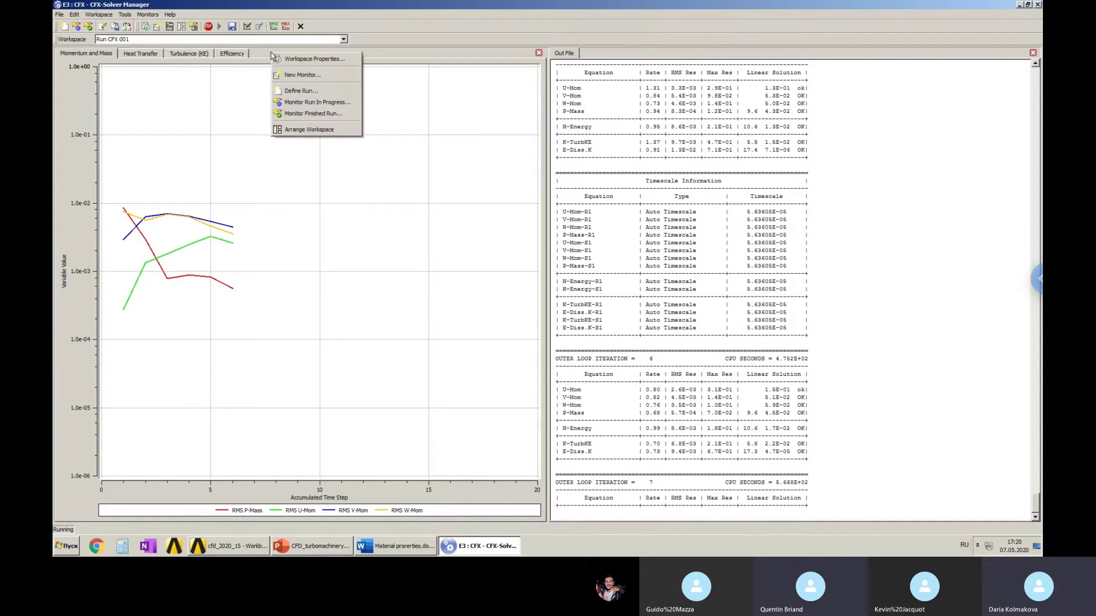
pyautogui.click(295, 75)
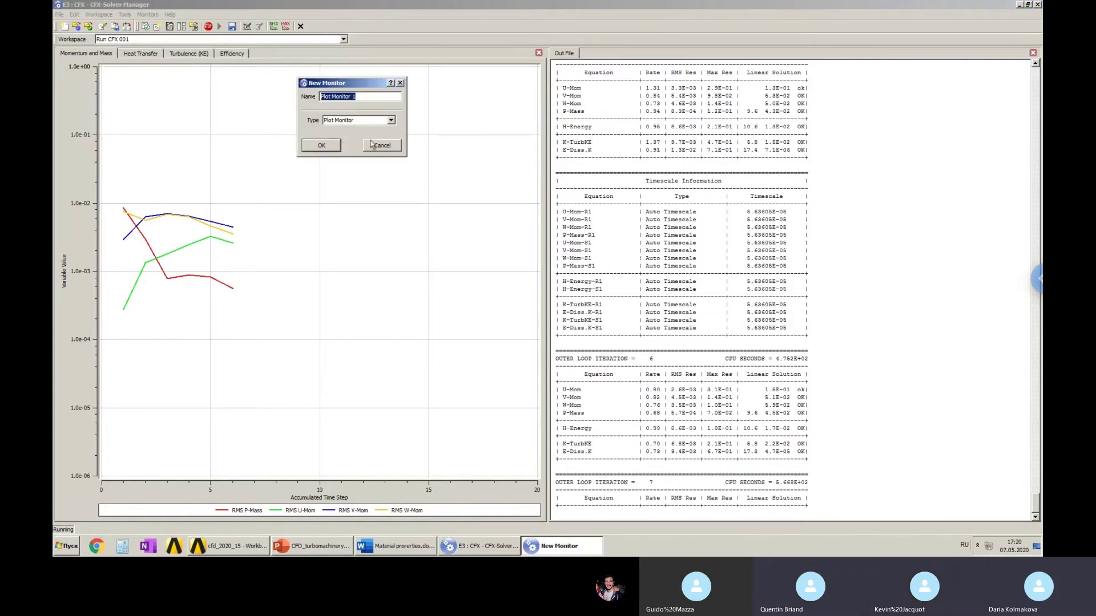
pyautogui.click(321, 147)
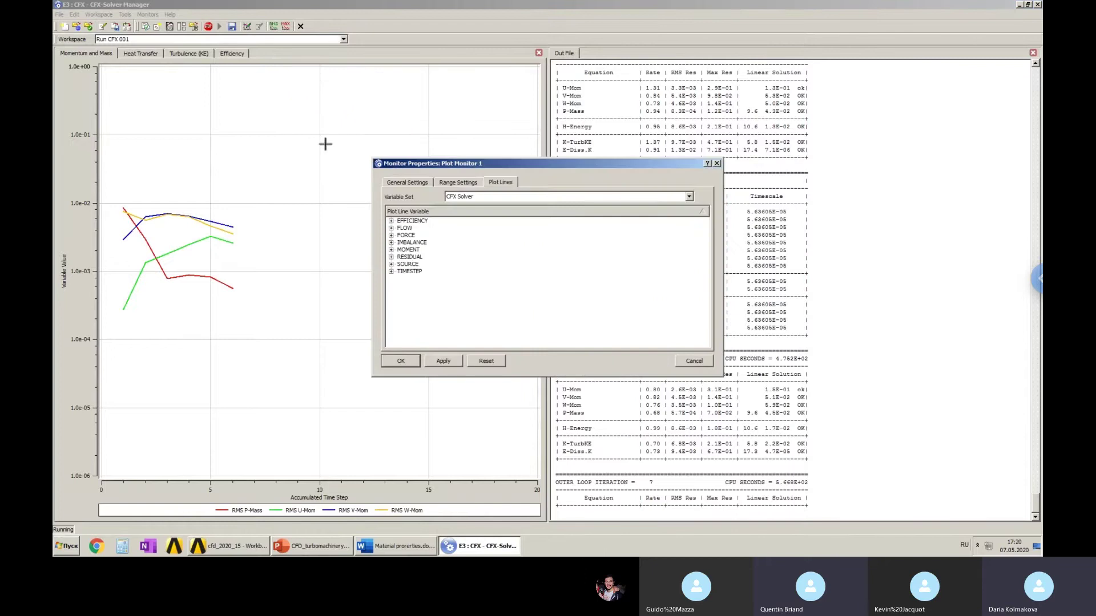
pyautogui.moveTo(399, 160); pyautogui.dragTo(367, 81)
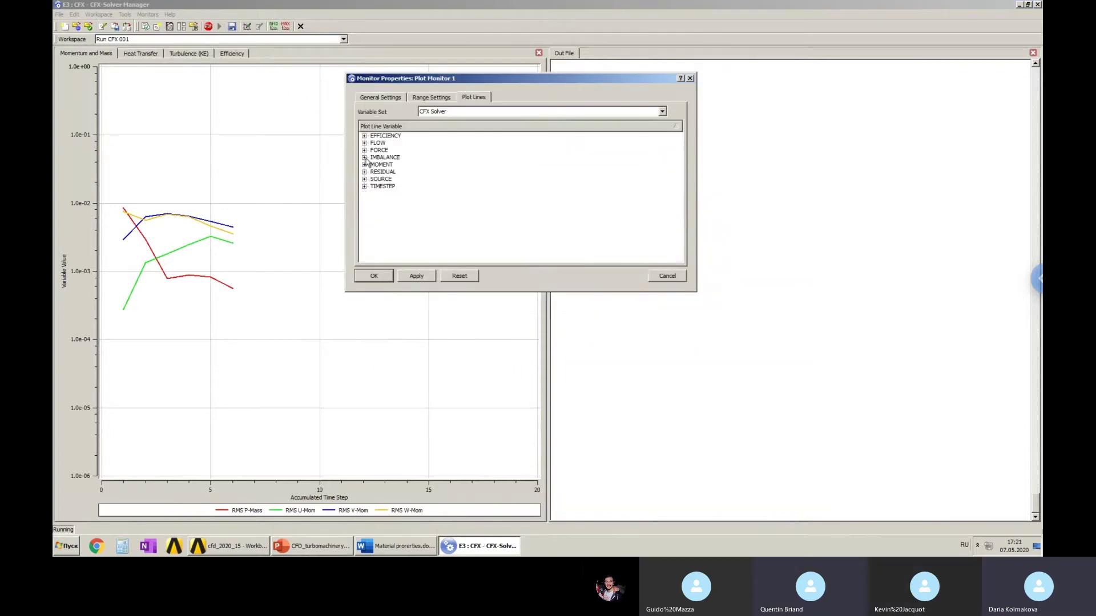
# Add the P-Mass Imbalance (%) variables of both R1 and S1 to the new monitor and accept its properties.
pyautogui.click(364, 158)
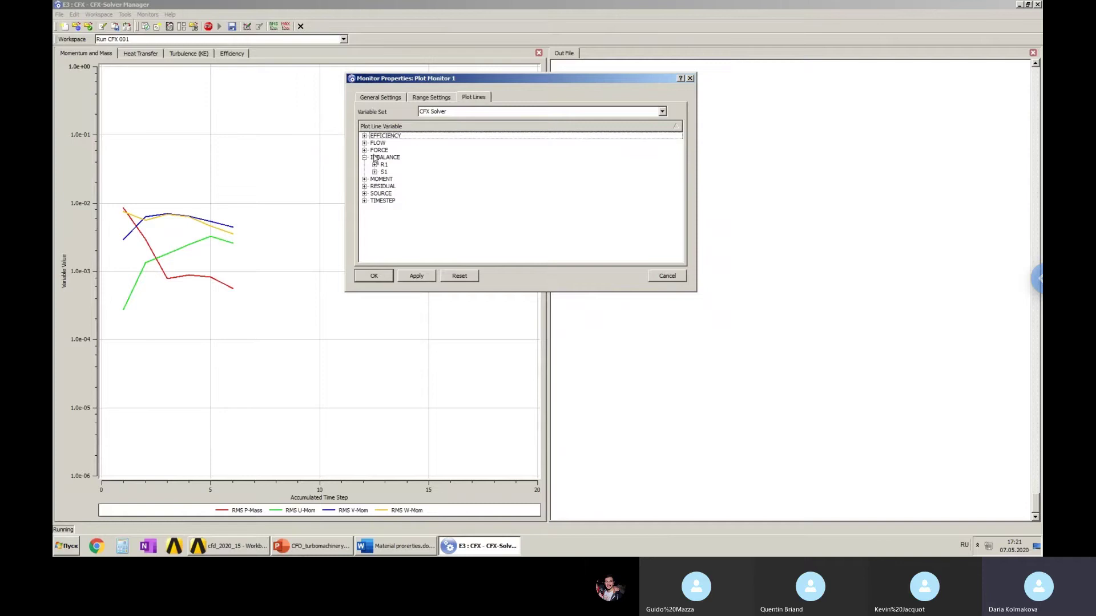
pyautogui.click(374, 164)
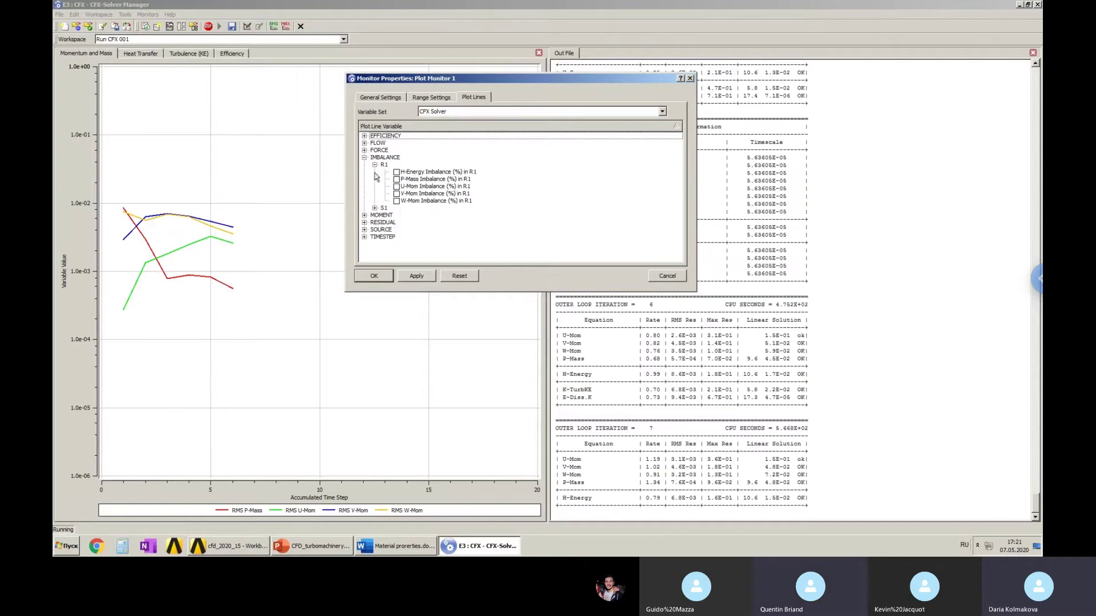
pyautogui.click(375, 208)
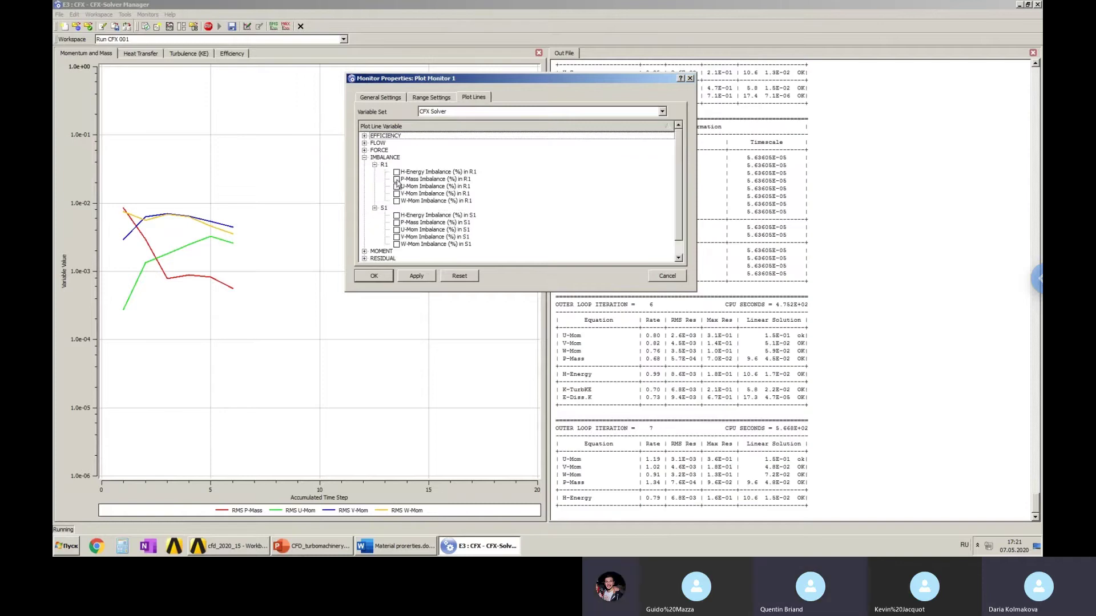
pyautogui.click(396, 179)
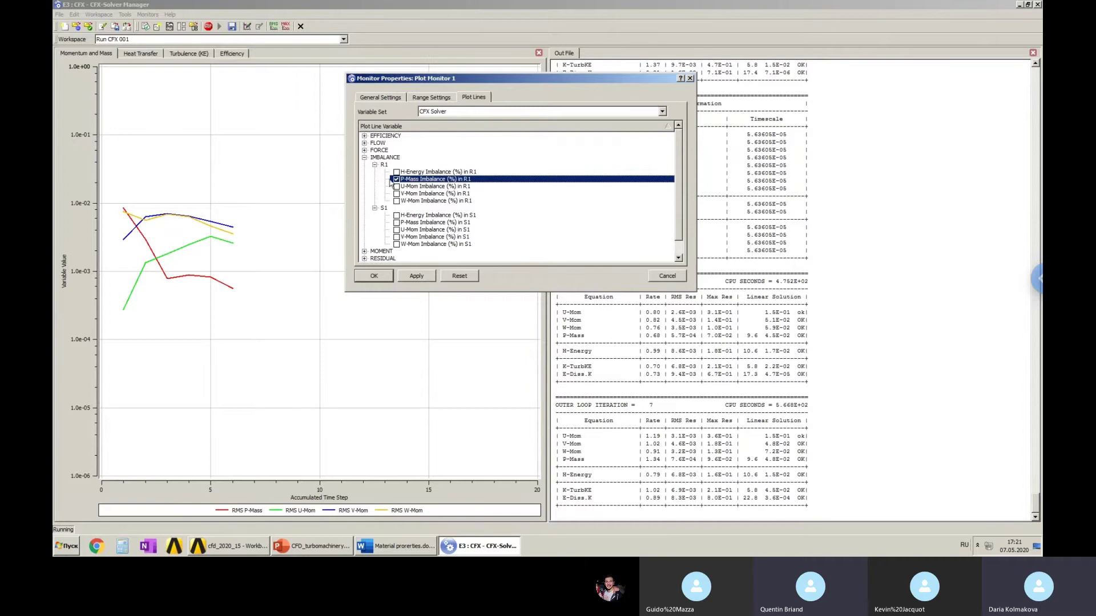
pyautogui.click(396, 222)
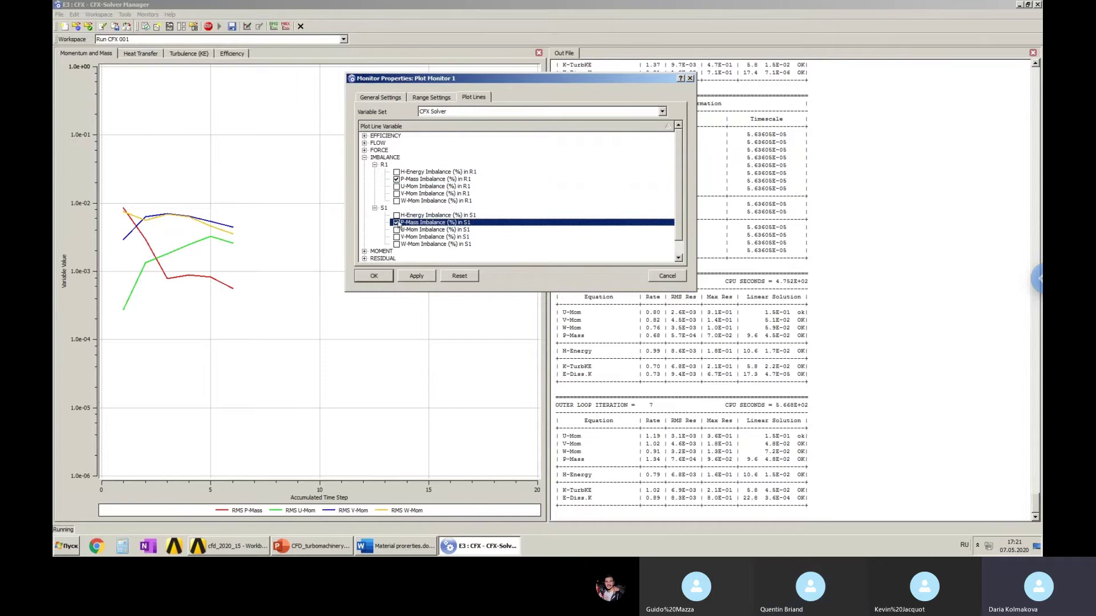
pyautogui.click(372, 276)
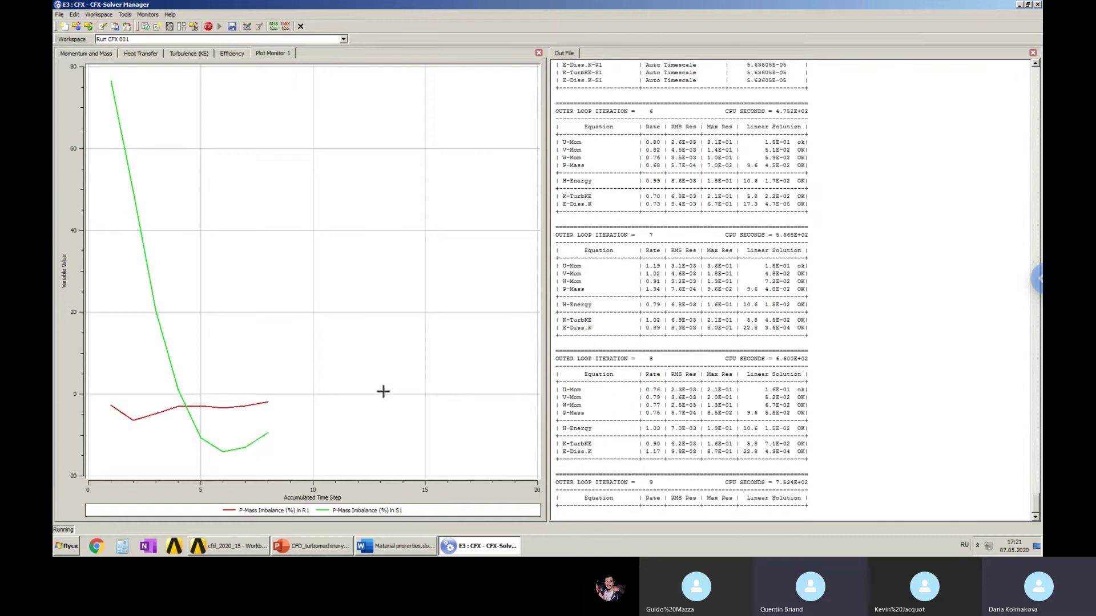
# Review the Momentum and Mass and Heat Transfer residual plots, then return to Plot Monitor 1 with the mass imbalances.
pyautogui.click(86, 53)
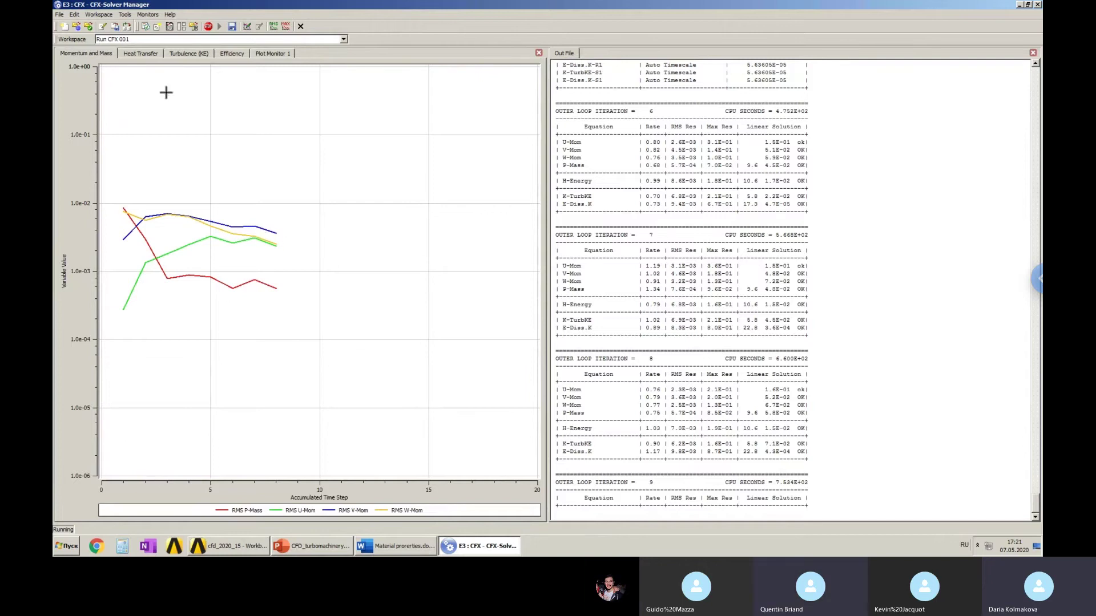
pyautogui.click(136, 54)
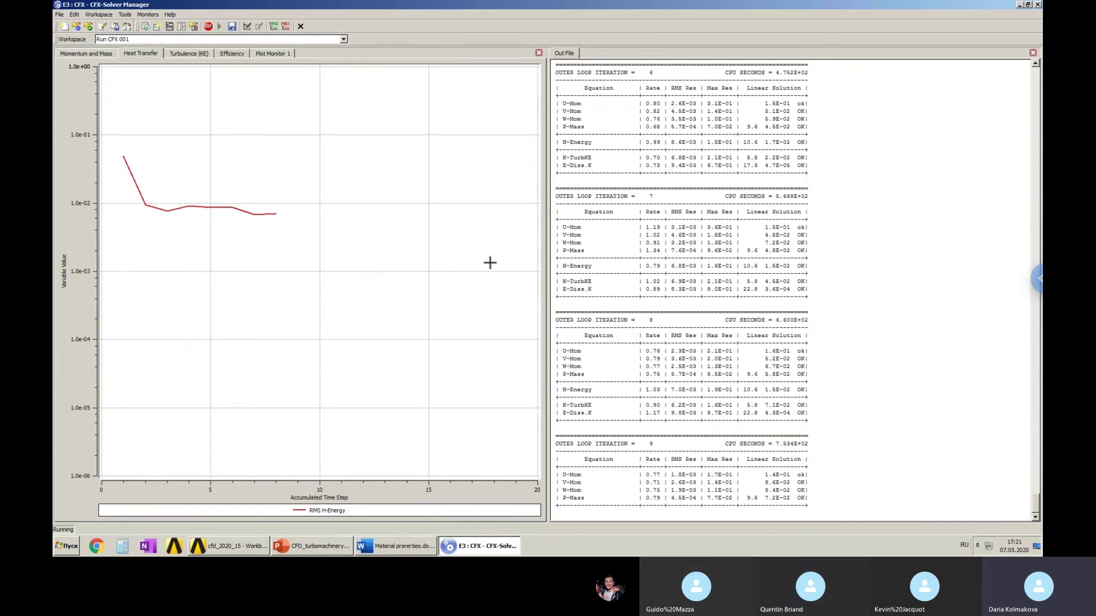
pyautogui.click(263, 53)
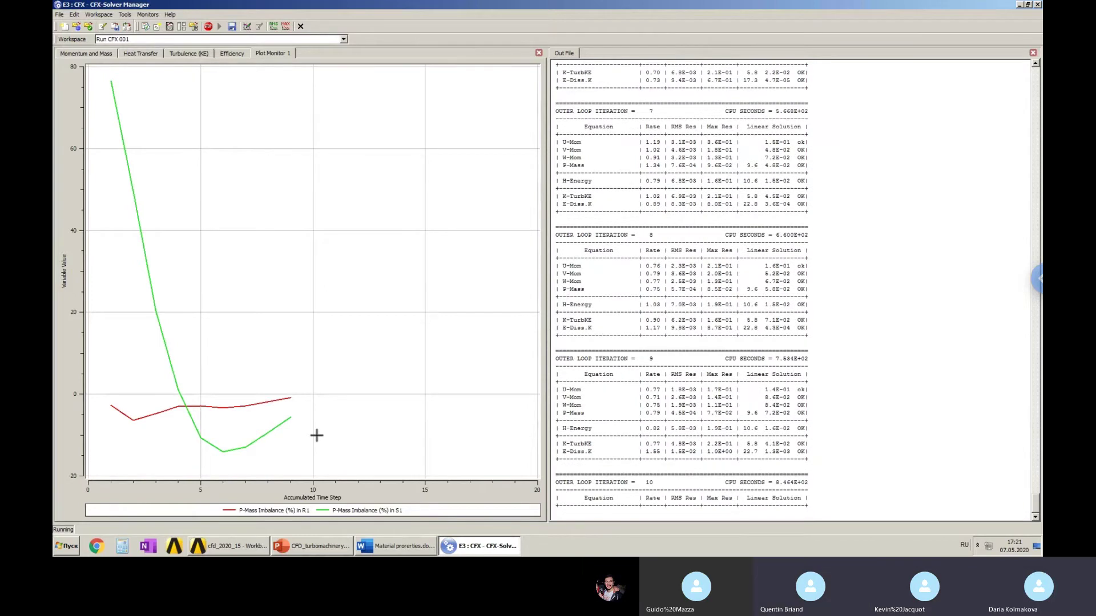
pyautogui.rightClick(320, 54)
pyautogui.click(337, 71)
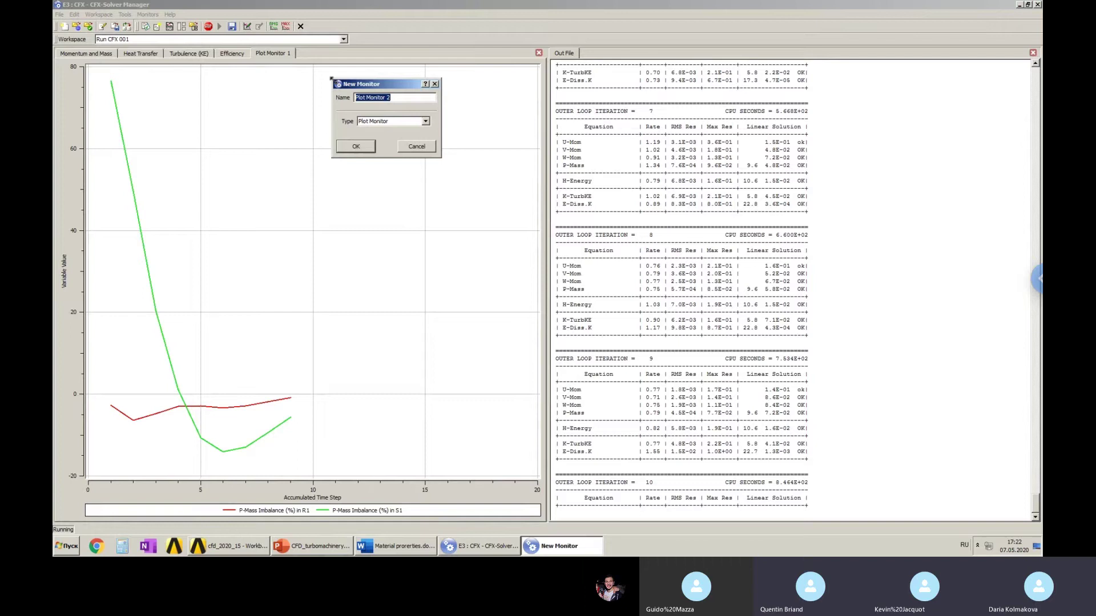
pyautogui.click(366, 149)
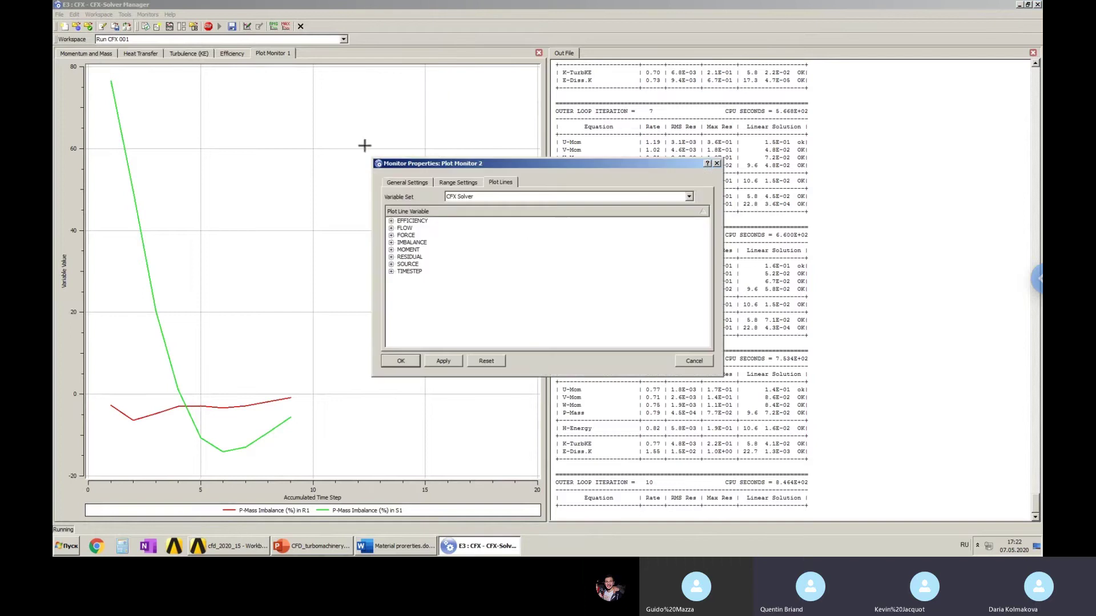
pyautogui.click(391, 243)
pyautogui.click(401, 249)
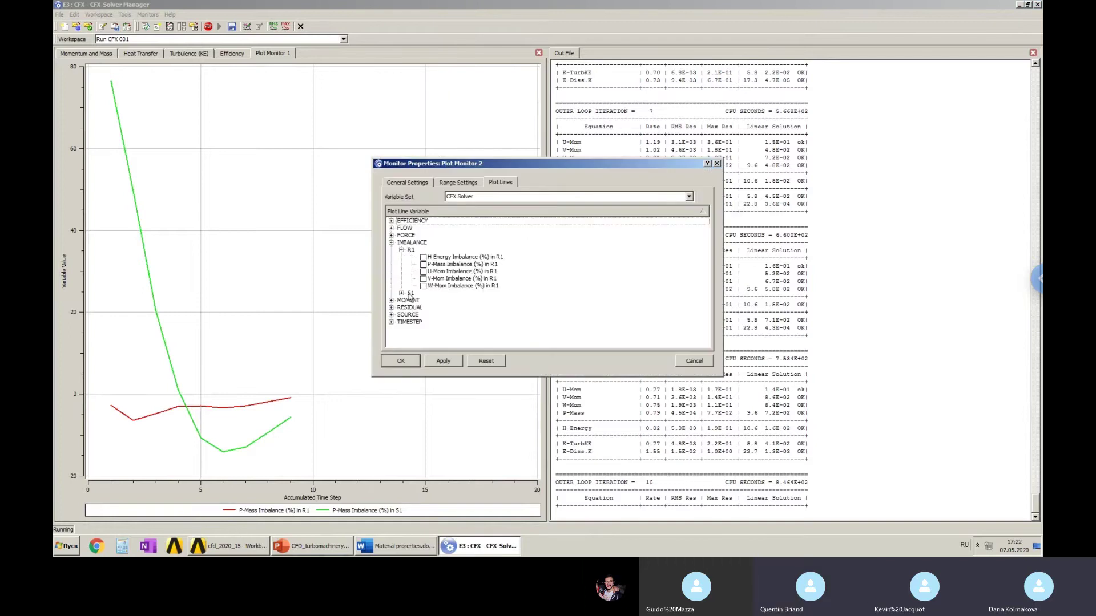
pyautogui.click(402, 293)
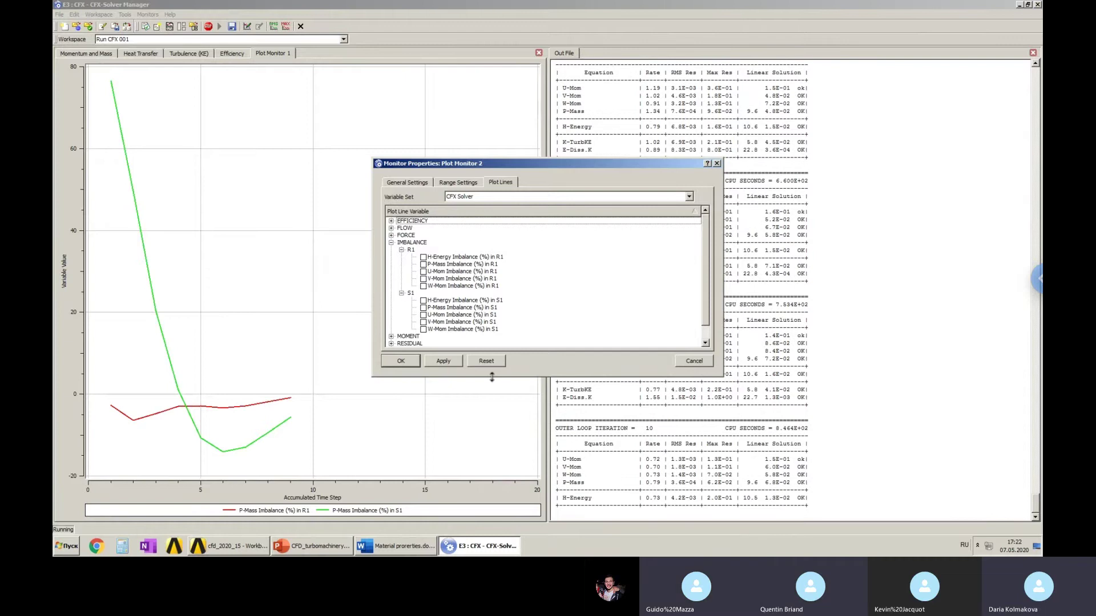
pyautogui.click(695, 361)
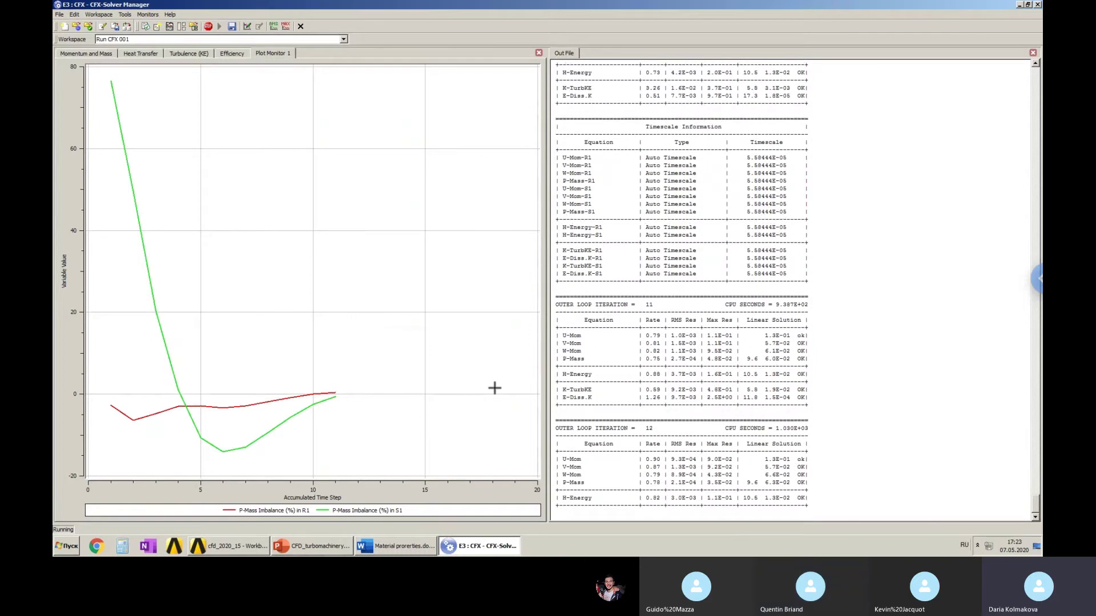
# Check the Efficiency plot and return to the Momentum and Mass residual plot.
pyautogui.click(422, 547)
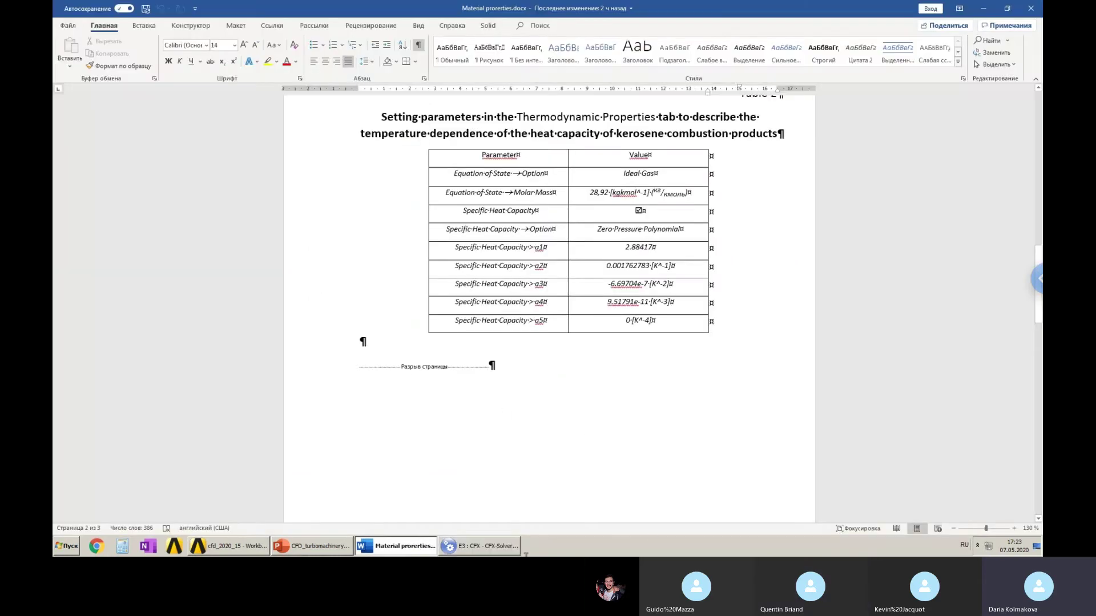
pyautogui.click(490, 552)
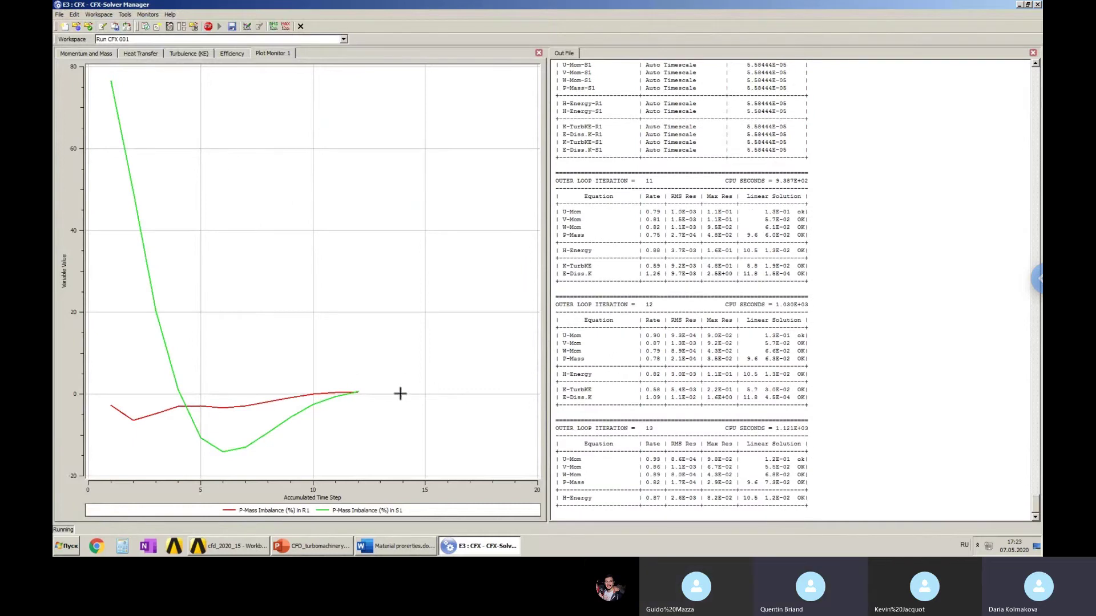
pyautogui.click(224, 54)
pyautogui.click(109, 54)
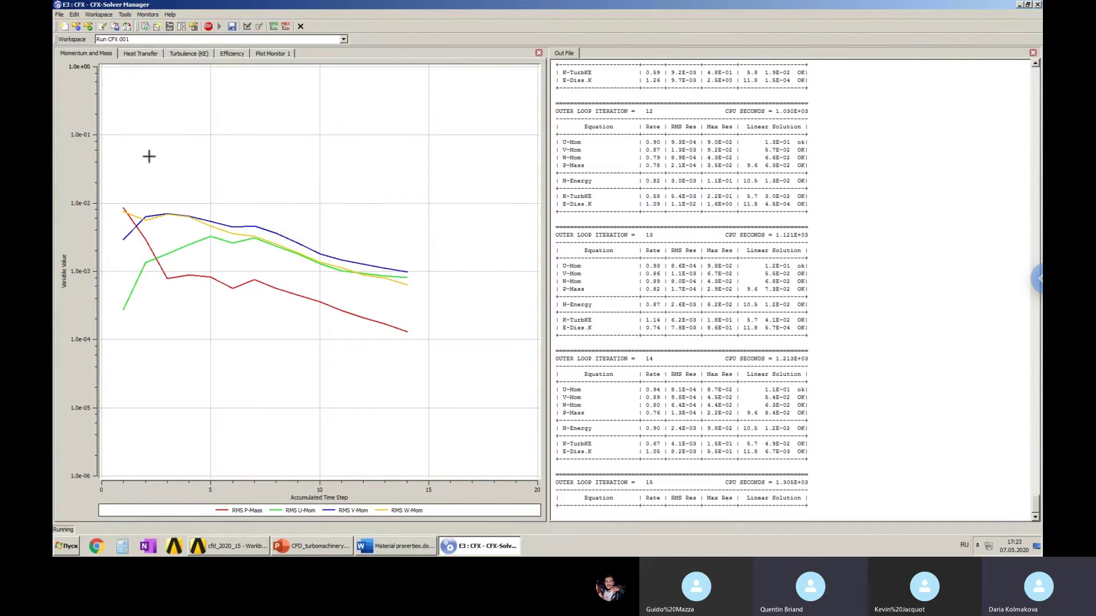
# Open the run in progress for editing and agree to write a backup file.
pyautogui.click(248, 28)
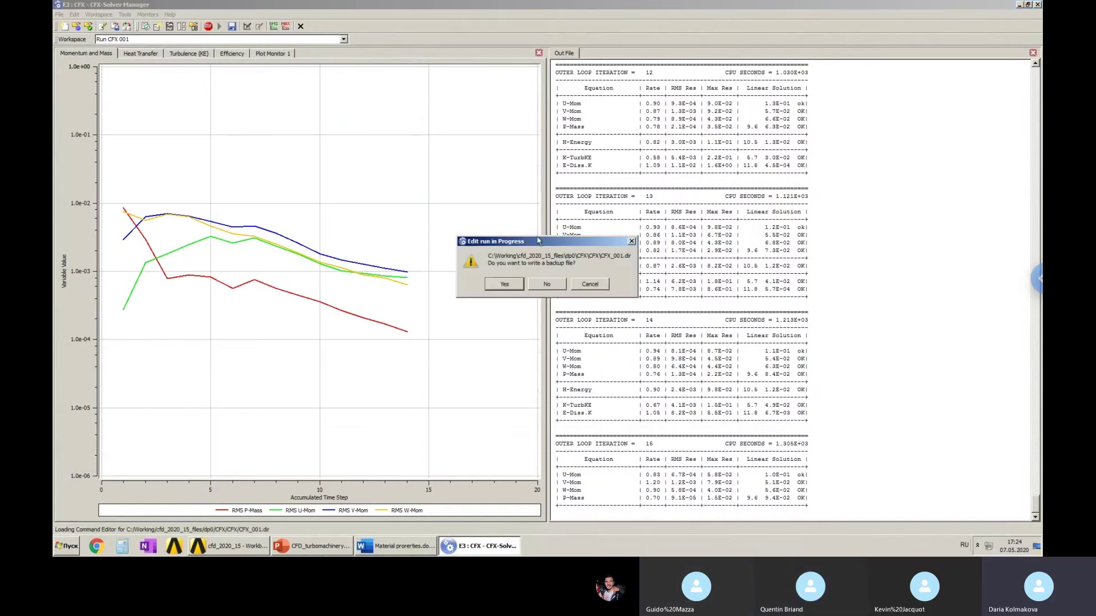
pyautogui.moveTo(538, 240); pyautogui.dragTo(534, 224)
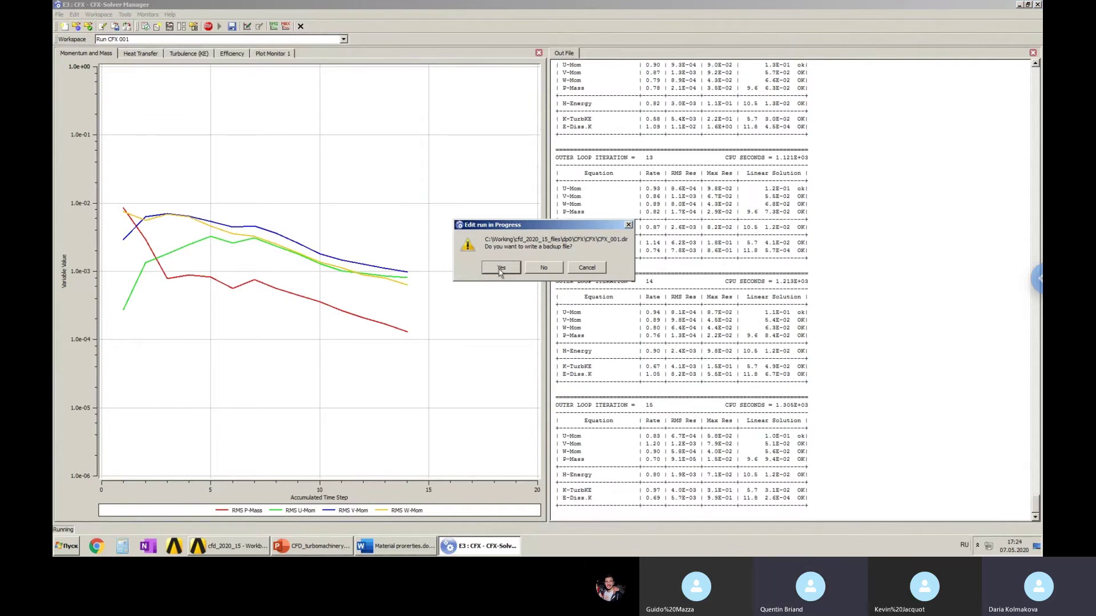
pyautogui.click(500, 268)
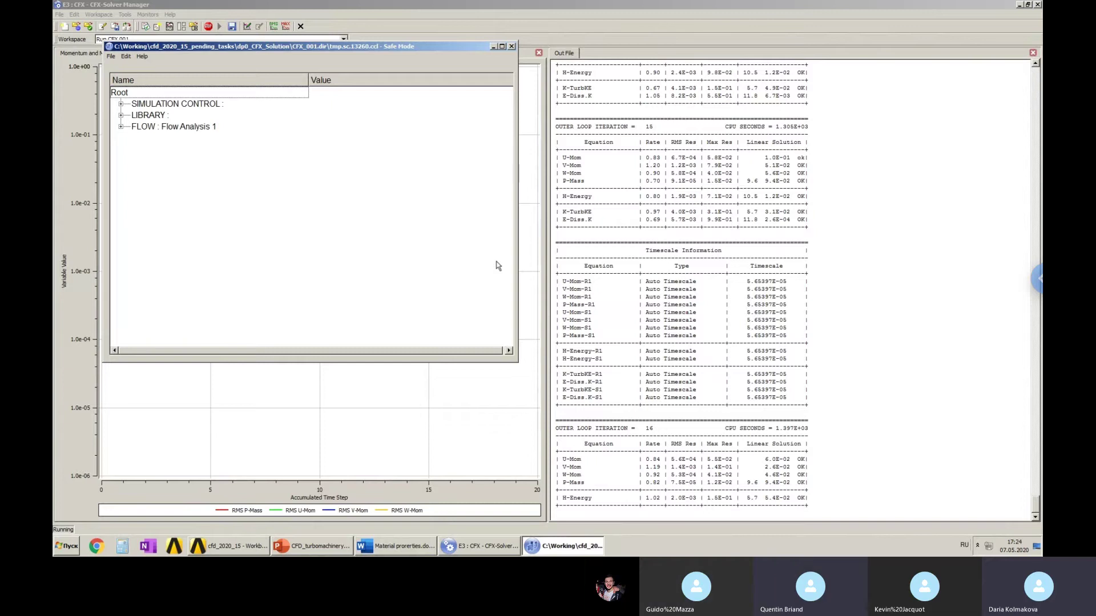
# Expand the Solver Control of Flow Analysis 1, check the convergence criteria and open the convergence control parameters.
pyautogui.moveTo(307, 47); pyautogui.dragTo(376, 33)
pyautogui.click(191, 113)
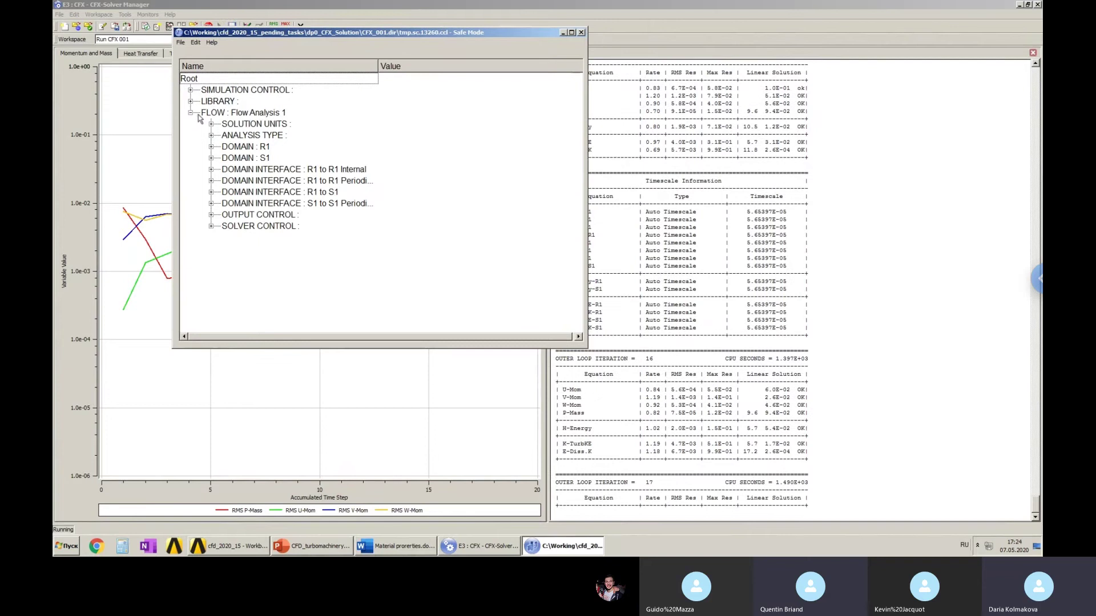
pyautogui.click(211, 227)
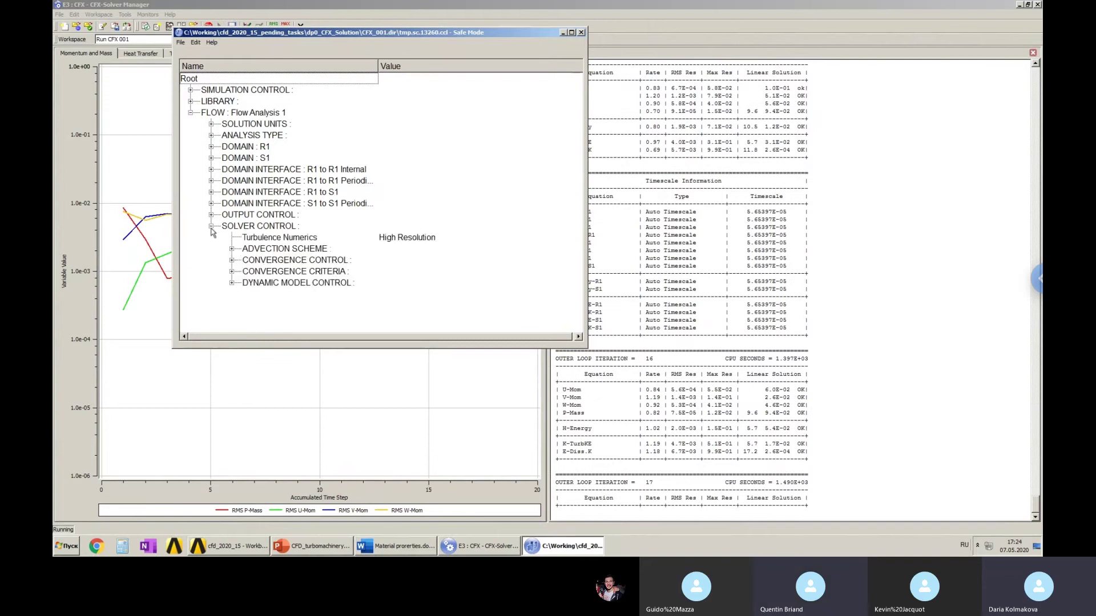
pyautogui.click(233, 272)
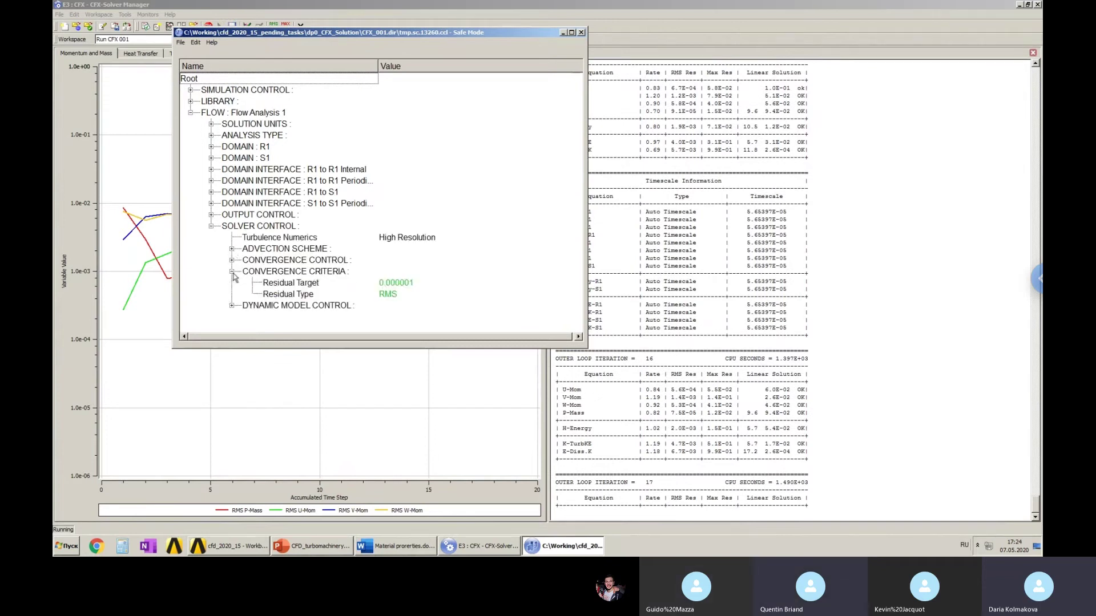
pyautogui.click(232, 272)
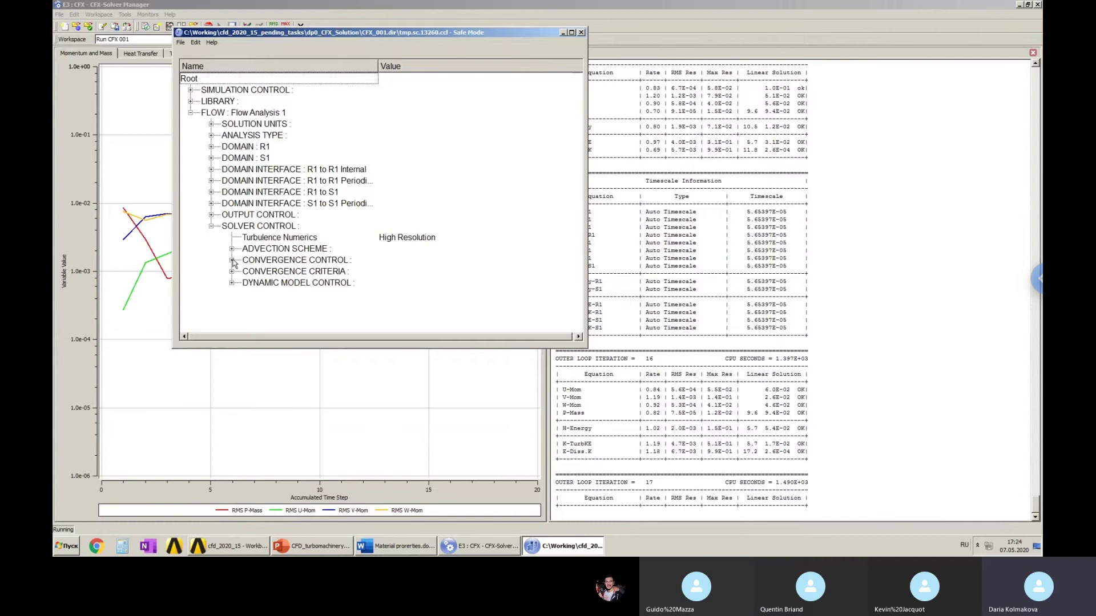
pyautogui.click(232, 260)
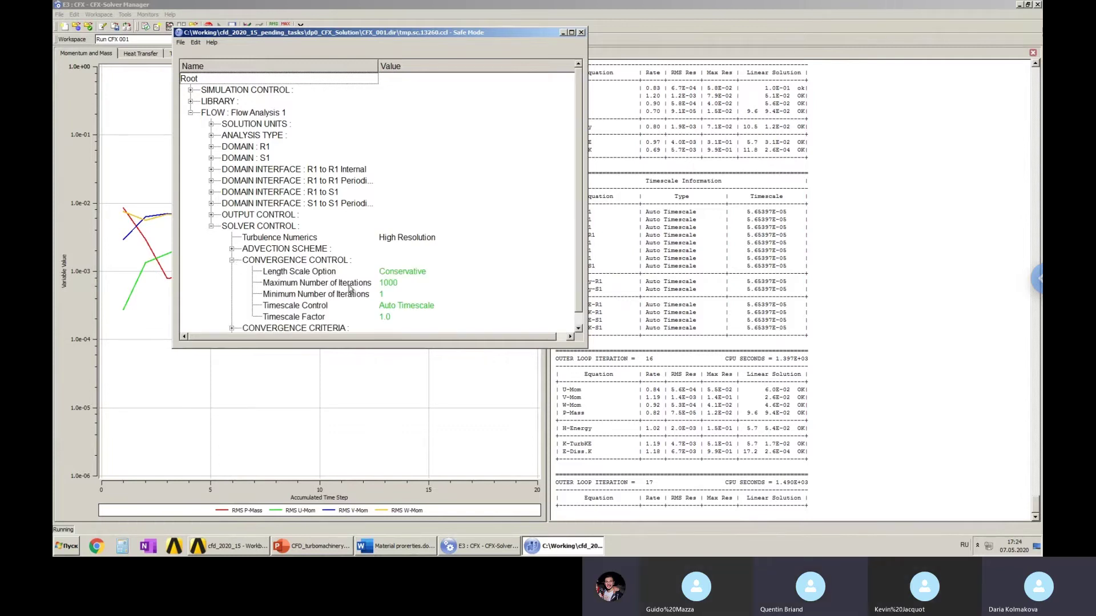
# Set the Maximum Number of Iterations to 500, save the modified run settings and close the command editor.
pyautogui.doubleClick(389, 285)
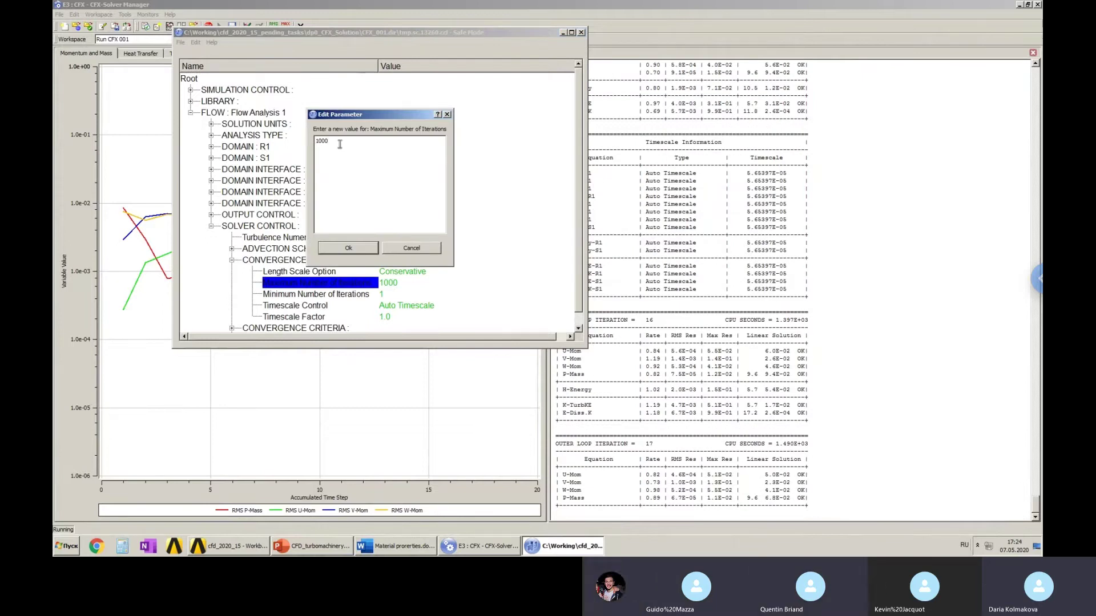
pyautogui.doubleClick(322, 141)
pyautogui.write('500')
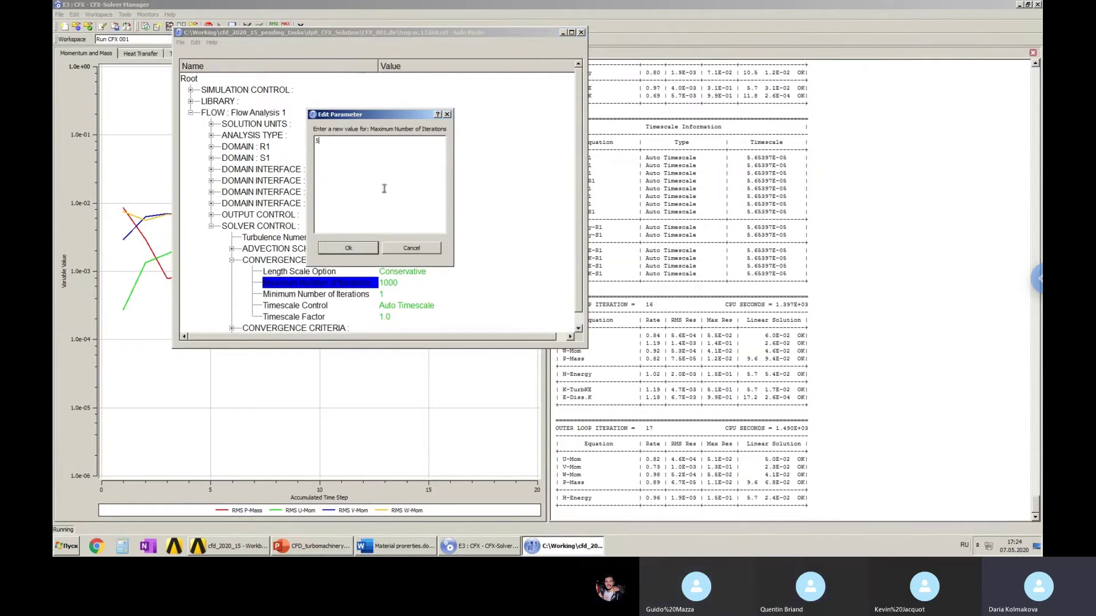
pyautogui.click(348, 250)
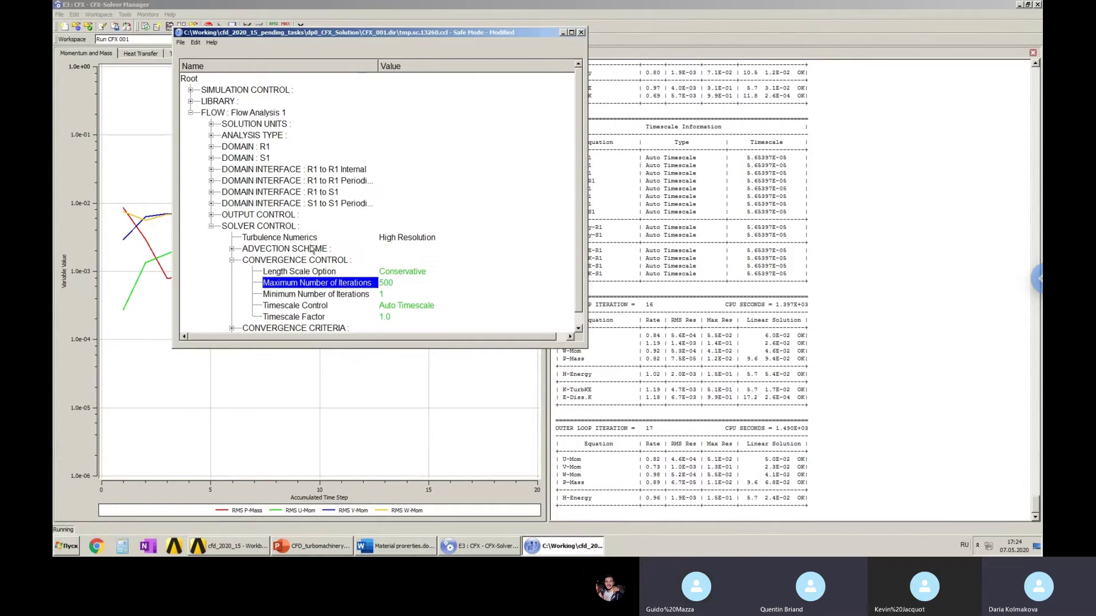
pyautogui.click(180, 44)
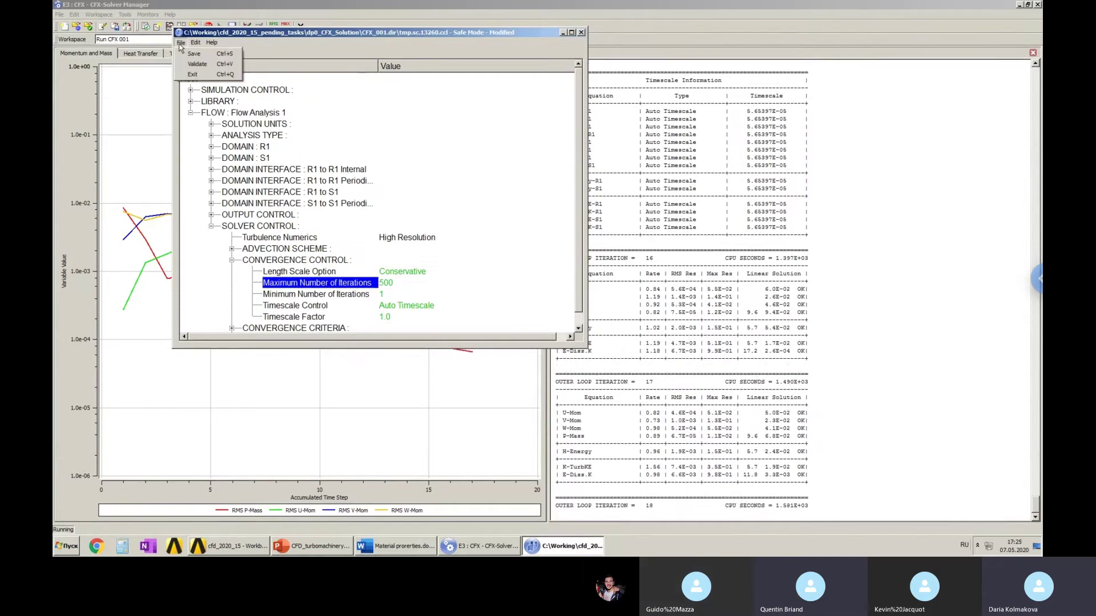
pyautogui.click(194, 53)
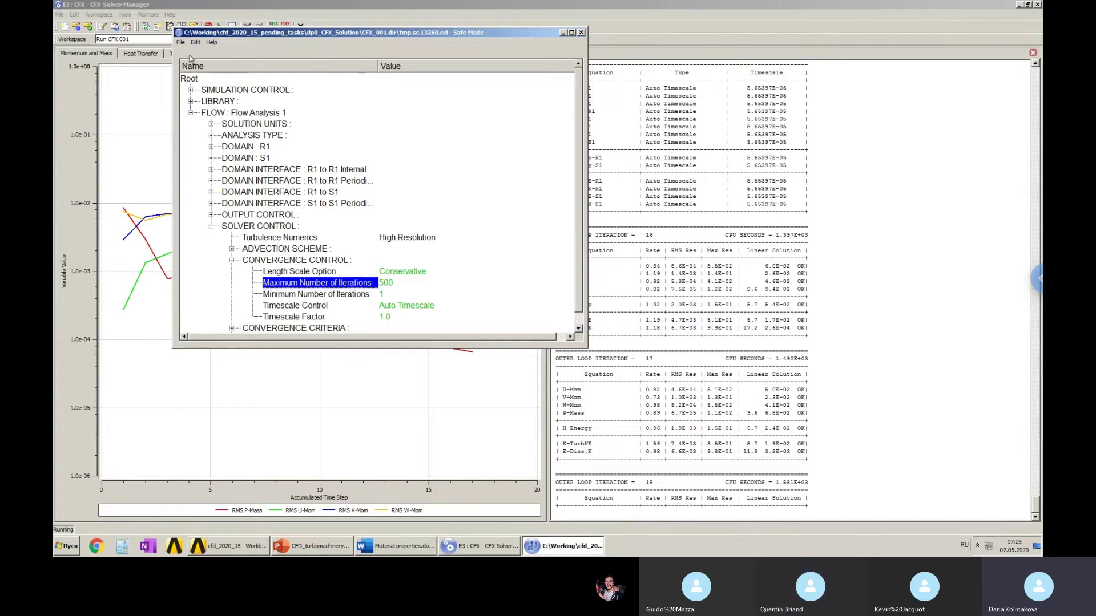
pyautogui.click(581, 34)
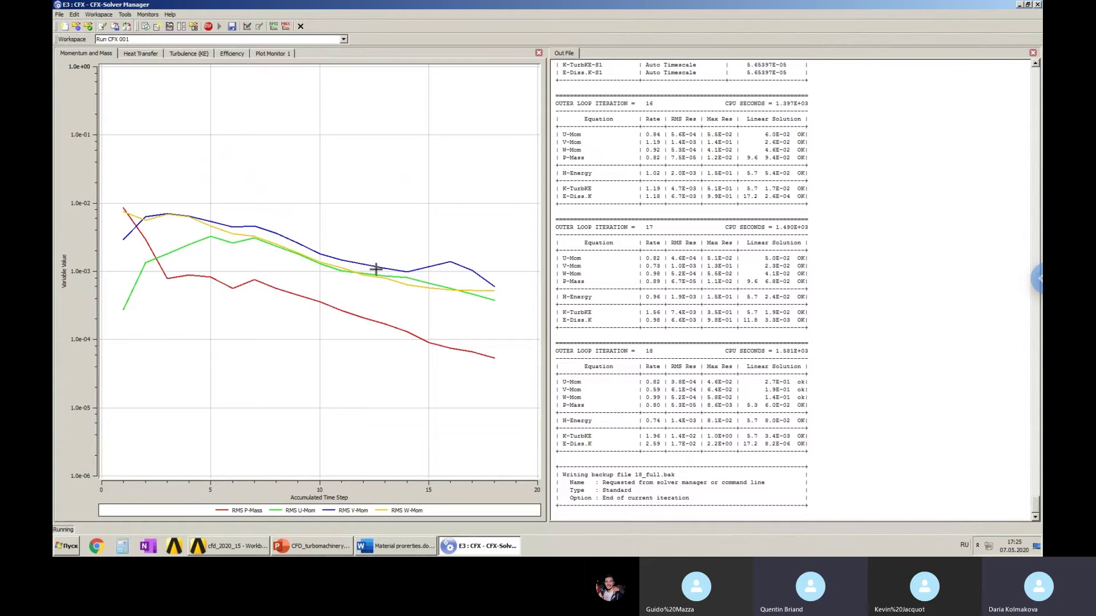
# Check the backup file entry in the solver output, then stop the current solver run.
pyautogui.moveTo(558, 474); pyautogui.dragTo(627, 491)
pyautogui.click(626, 491)
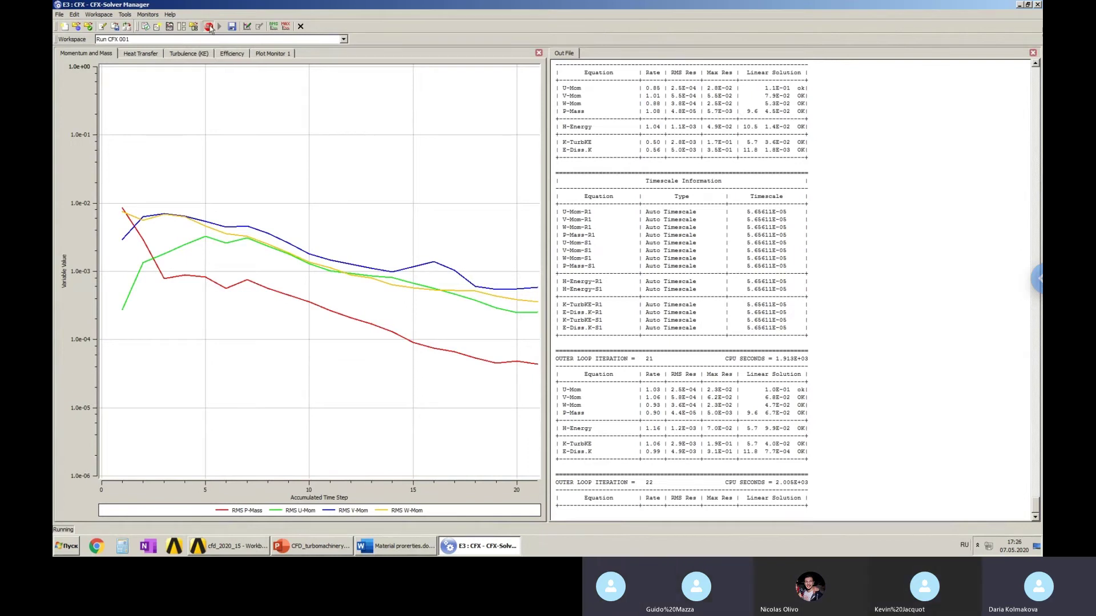
pyautogui.click(209, 26)
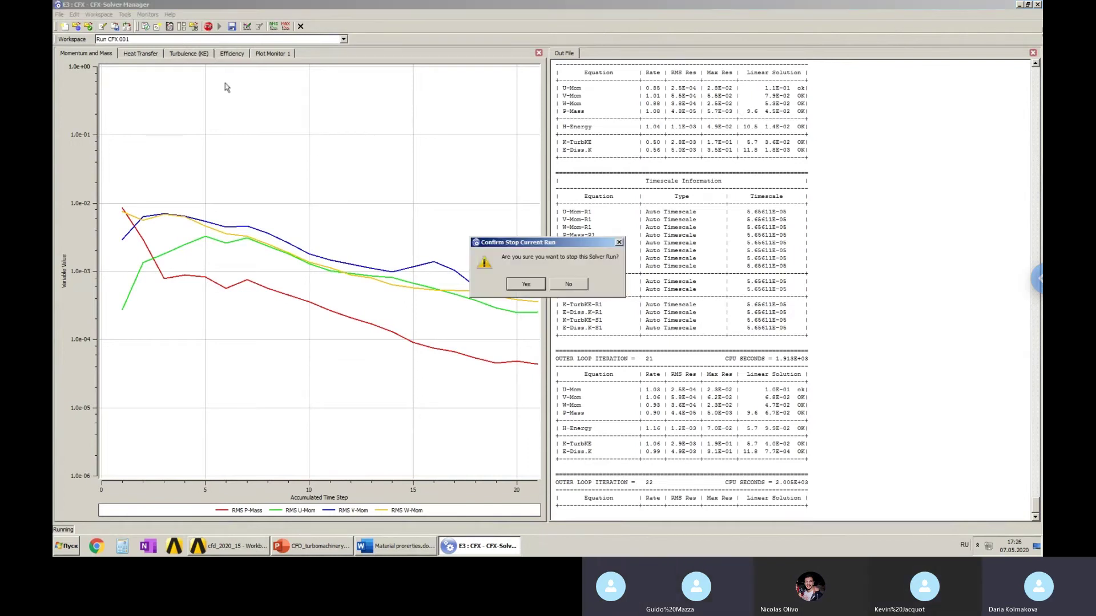
pyautogui.click(526, 284)
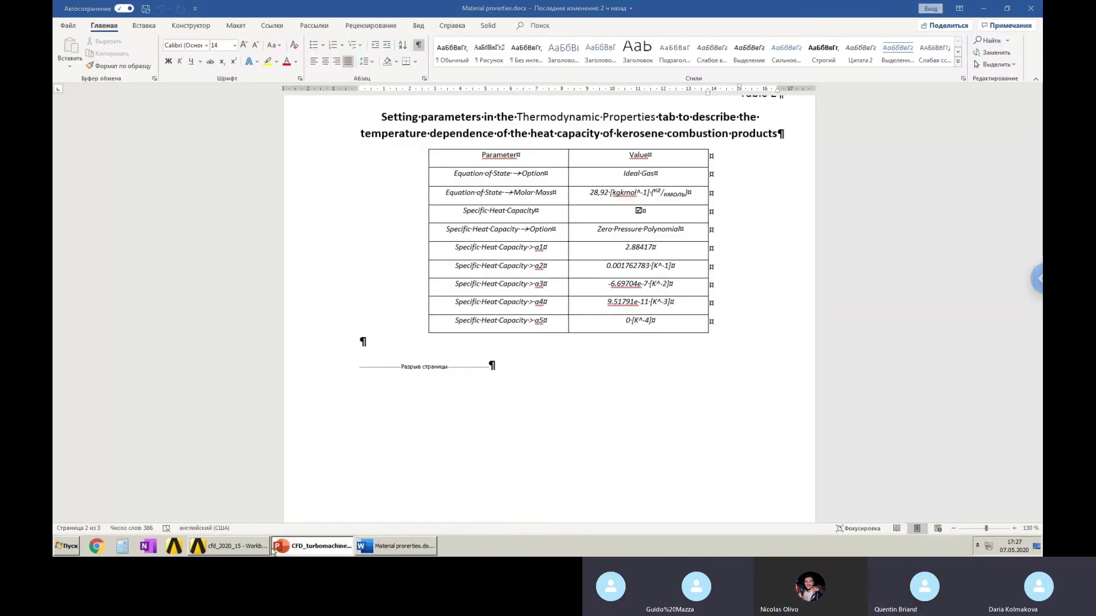
# Switch to the cfd_2020_15 project in Workbench and save it.
pyautogui.click(312, 546)
pyautogui.click(231, 546)
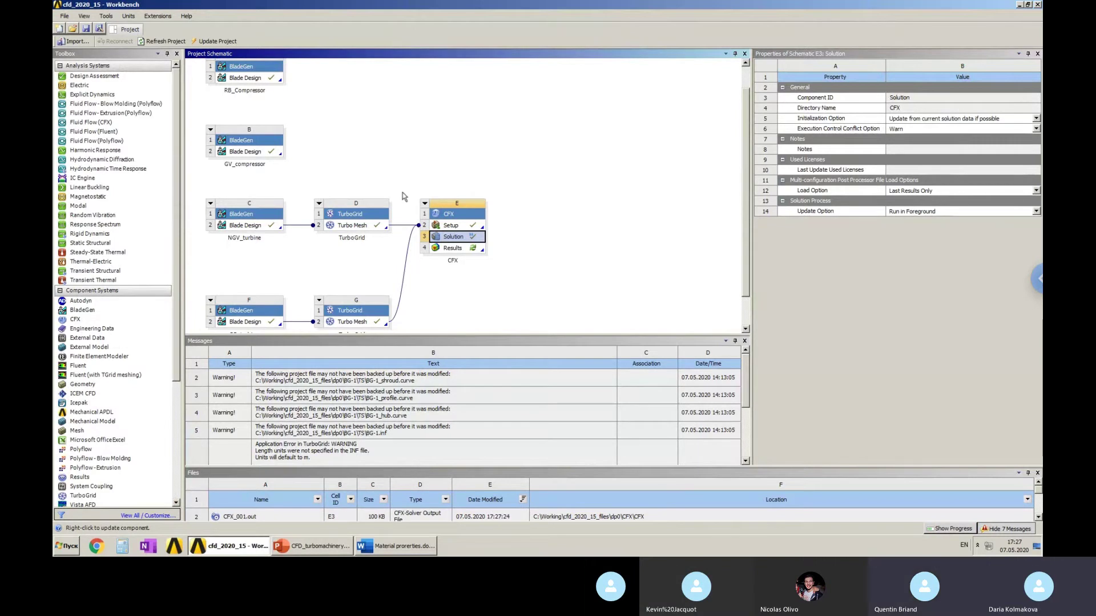
pyautogui.click(536, 156)
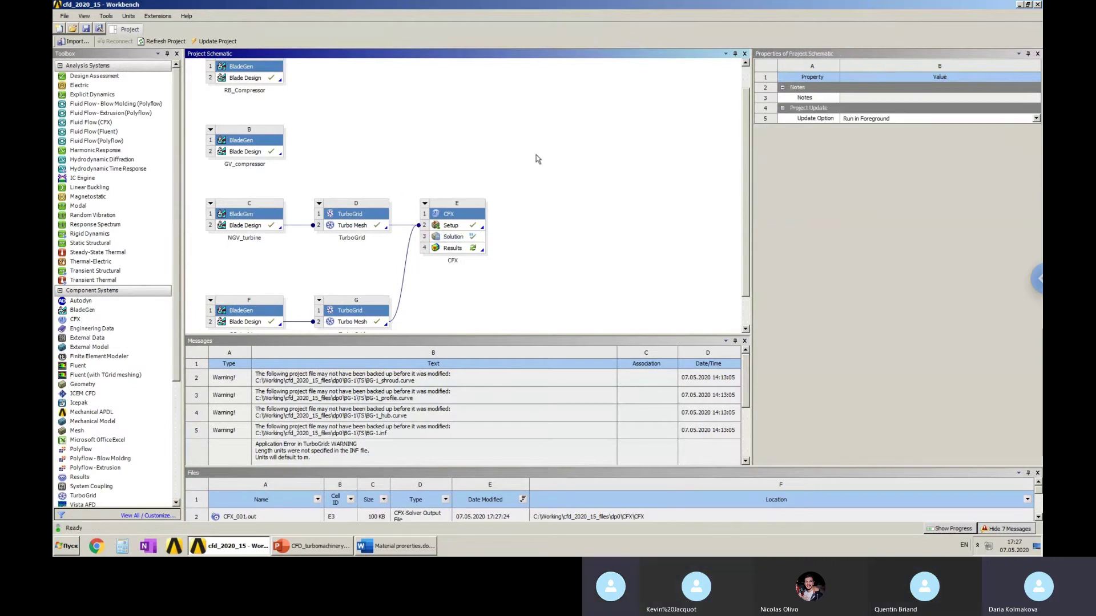
pyautogui.click(85, 29)
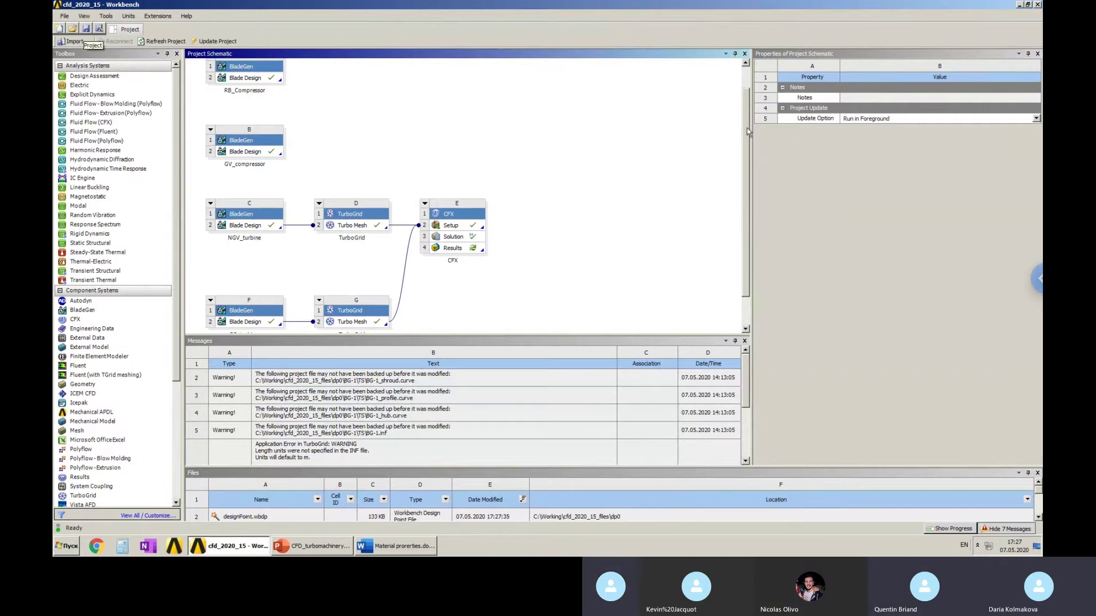
# Transfer the RB_Compressor Blade Design data to a new TurboGrid system in the project schematic.
pyautogui.moveTo(746, 131); pyautogui.dragTo(746, 92)
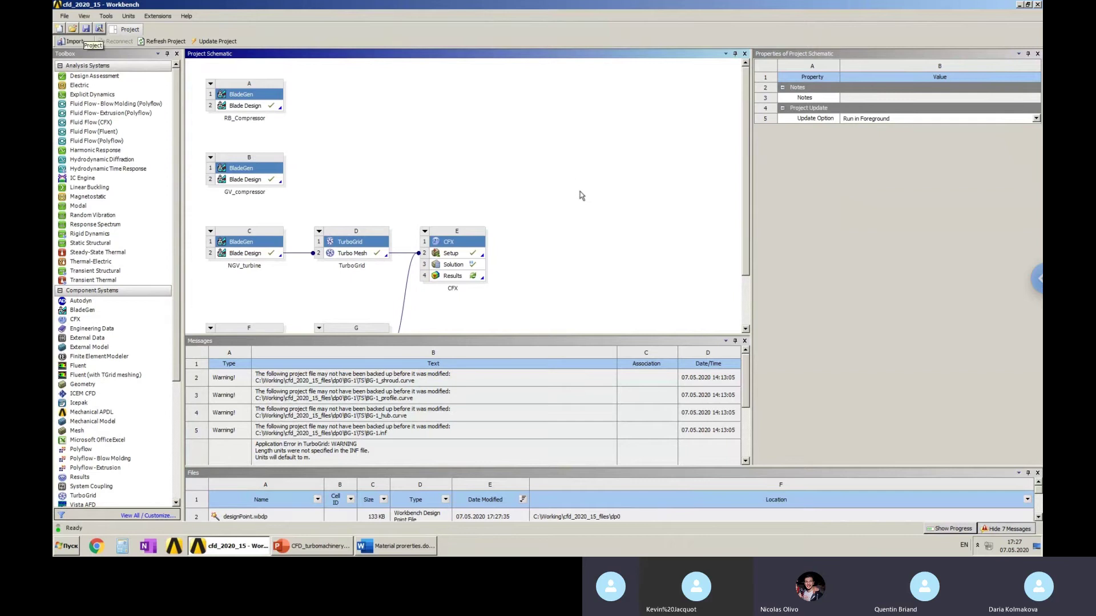
pyautogui.click(268, 110)
pyautogui.rightClick(267, 111)
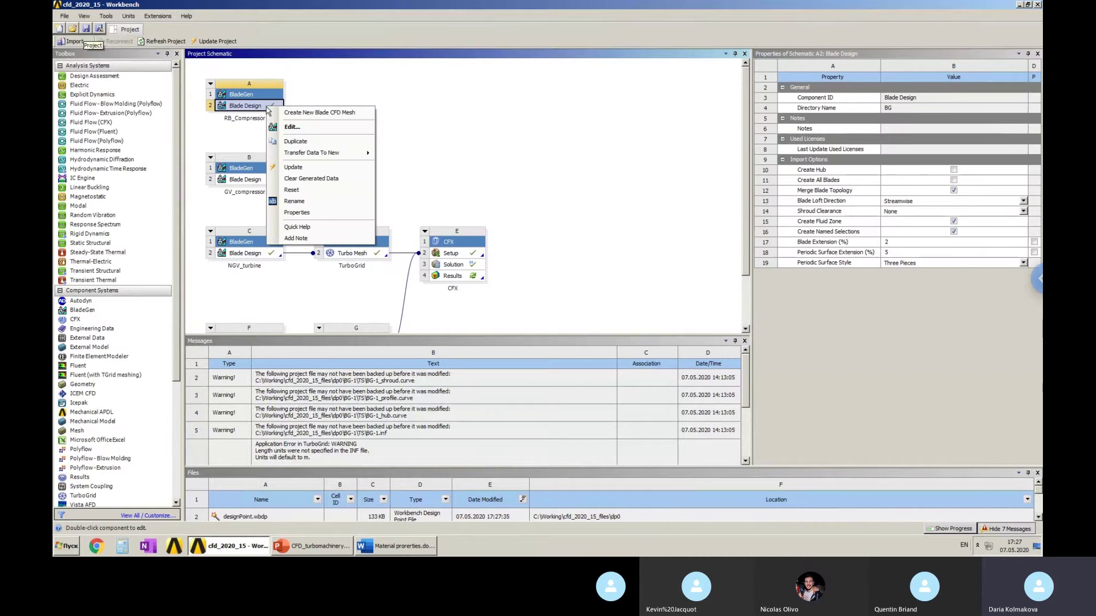
pyautogui.moveTo(323, 154)
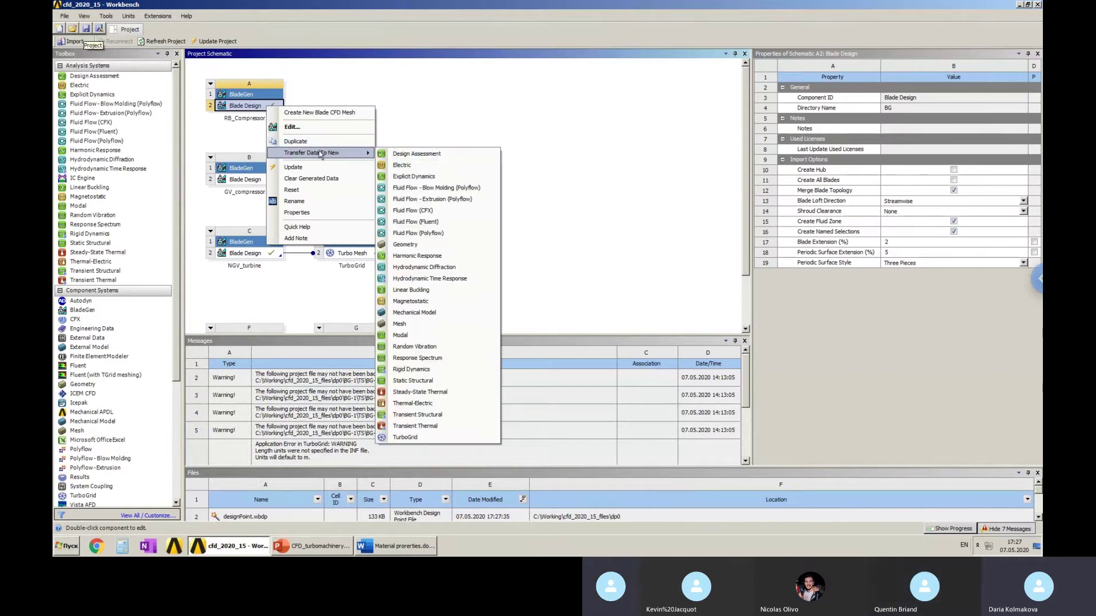
pyautogui.click(425, 438)
pyautogui.click(402, 184)
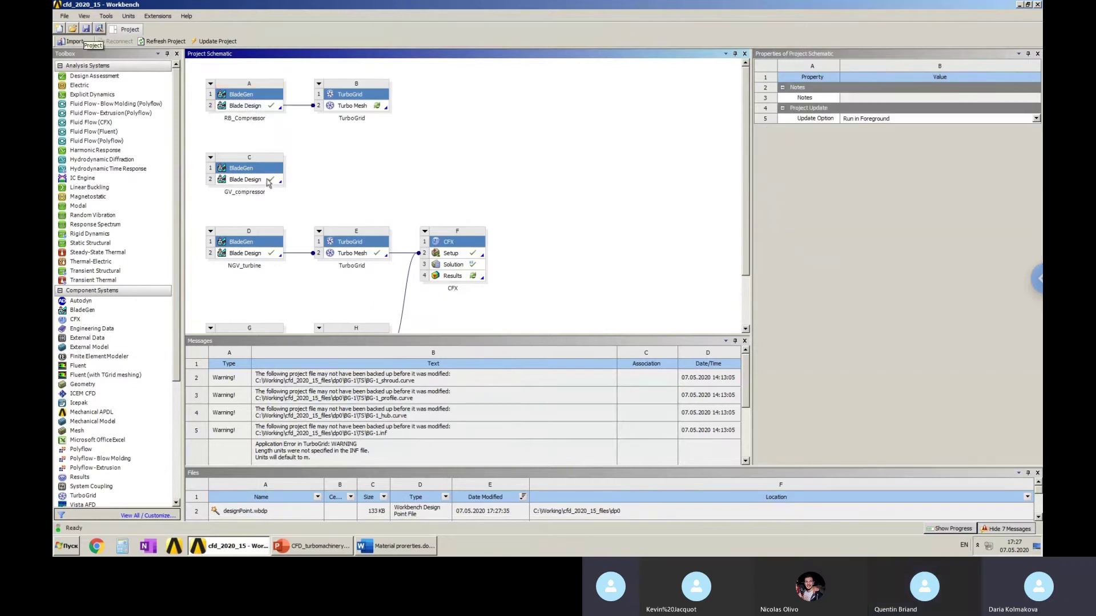
# Transfer the GV_compressor Blade Design data to a new TurboGrid system, keeping the default system name.
pyautogui.click(268, 182)
pyautogui.rightClick(269, 182)
pyautogui.moveTo(320, 228)
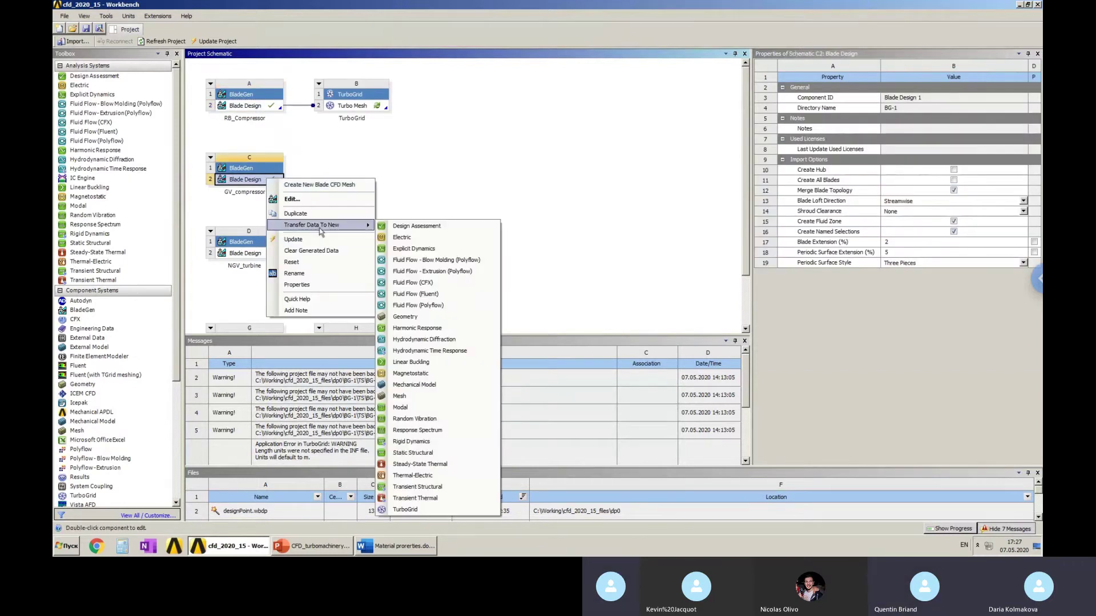
pyautogui.click(410, 510)
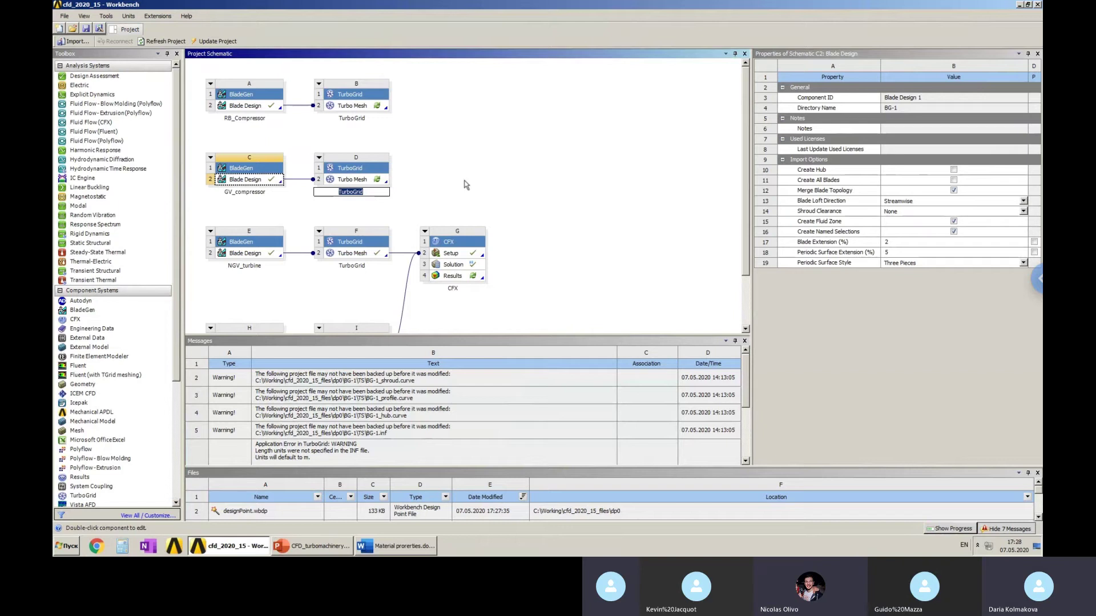
pyautogui.click(502, 119)
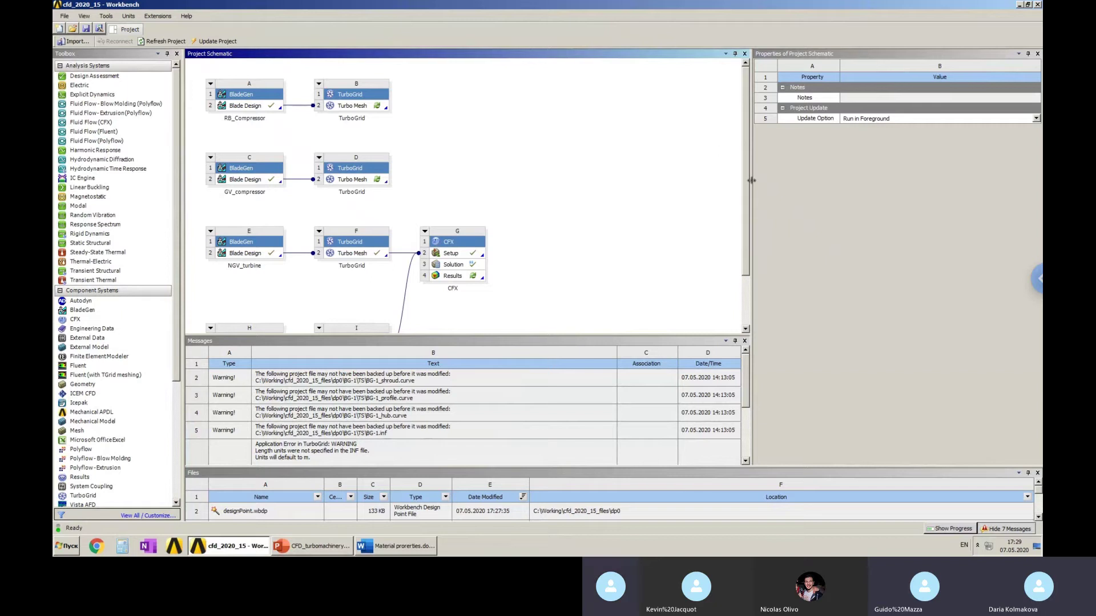
# Open the RB_Compressor Turbo Mesh in TurboGrid and inspect the blade, hub and shroud geometry from several angles.
pyautogui.scroll(-1, 748, 228)
pyautogui.scroll(2, 751, 228)
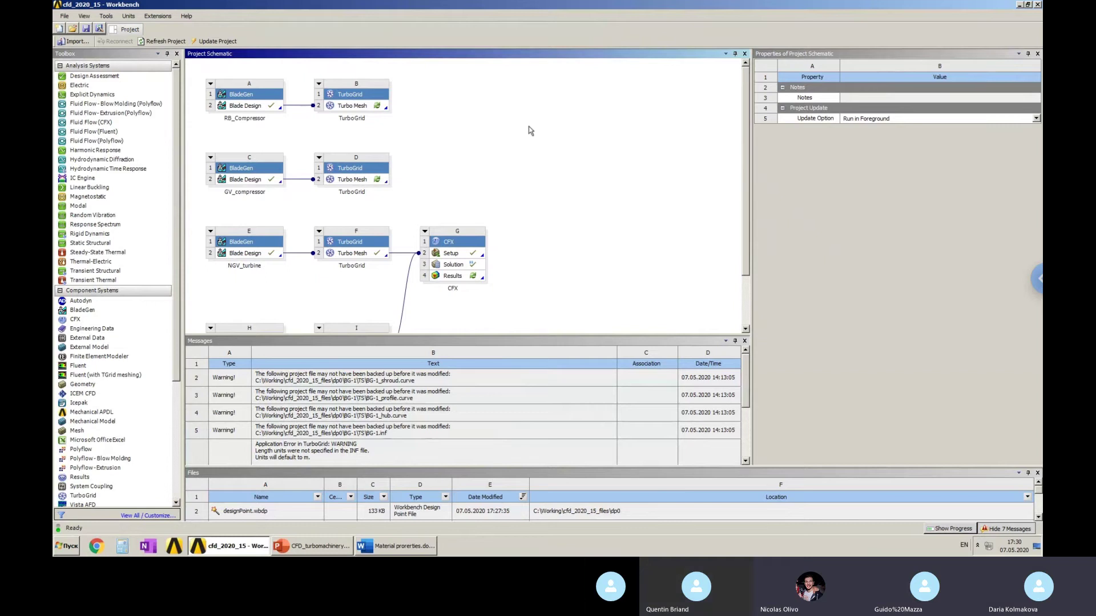
pyautogui.click(354, 106)
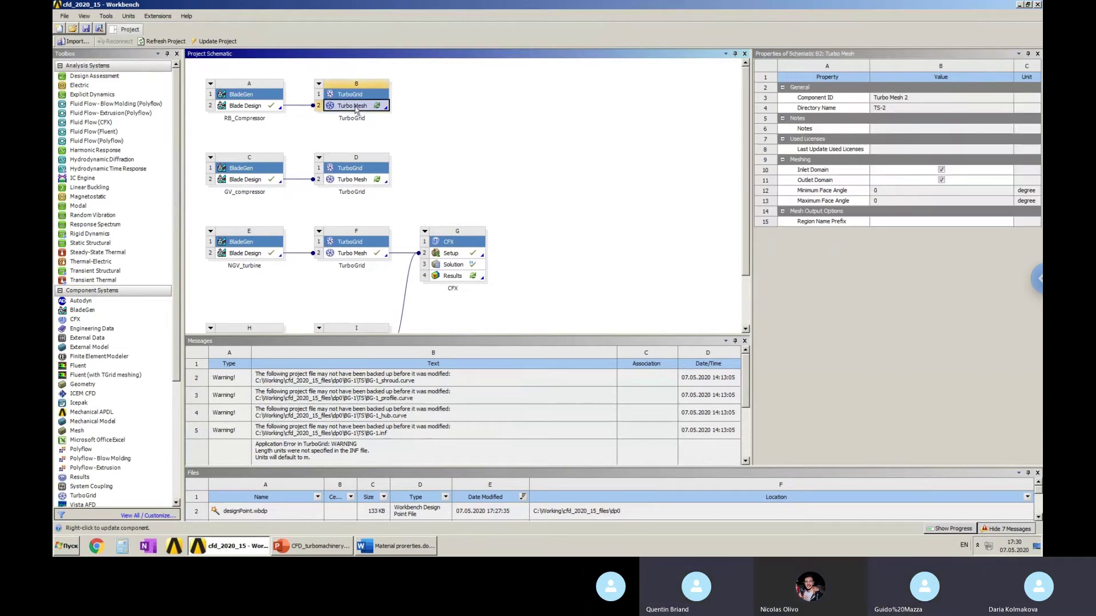
pyautogui.doubleClick(354, 106)
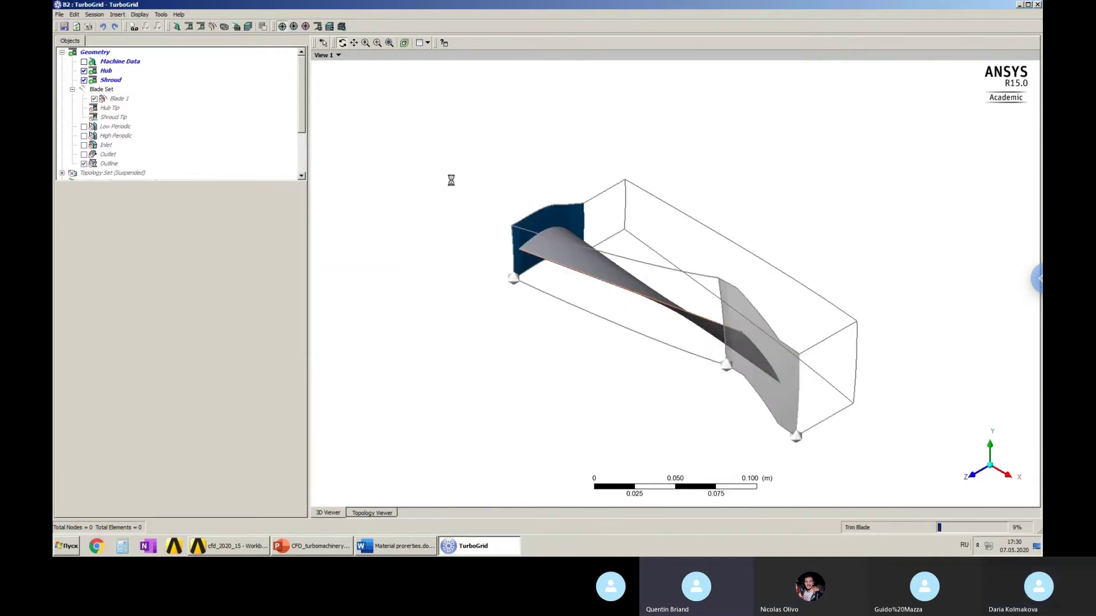
pyautogui.moveTo(596, 233); pyautogui.dragTo(548, 171)
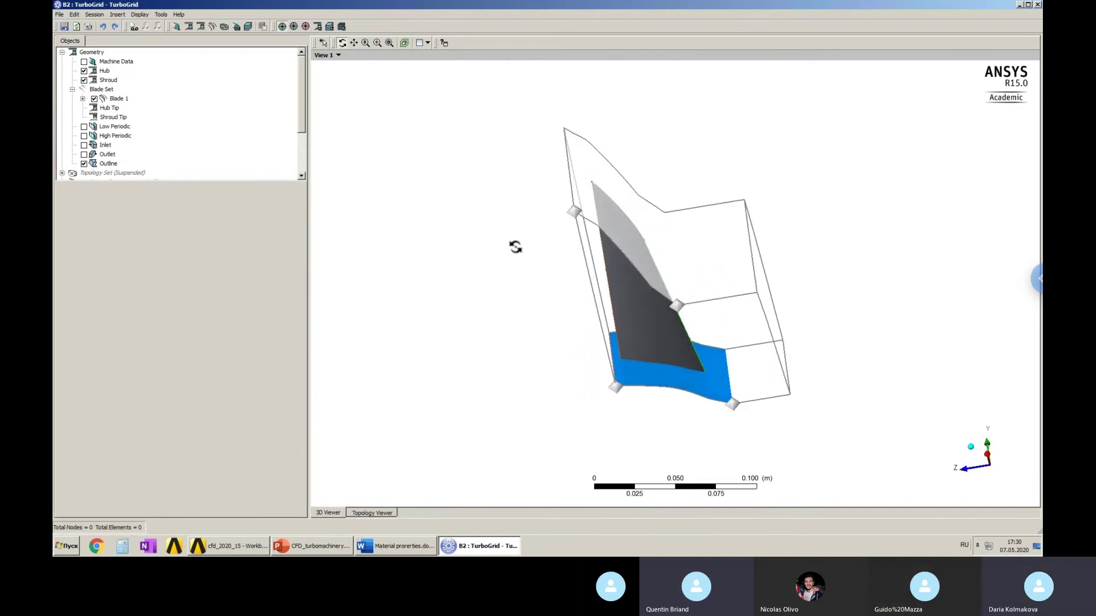
pyautogui.moveTo(634, 269); pyautogui.dragTo(720, 312)
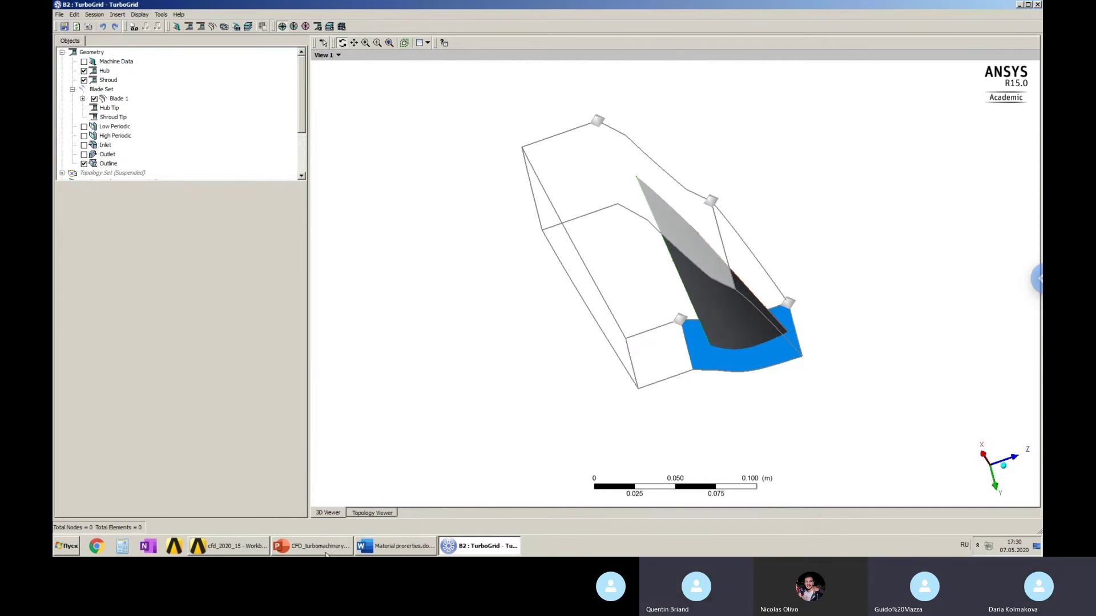
pyautogui.moveTo(705, 337)
pyautogui.mouseDown()
pyautogui.moveTo(727, 310)
pyautogui.moveTo(687, 316)
pyautogui.moveTo(717, 346)
pyautogui.mouseUp()
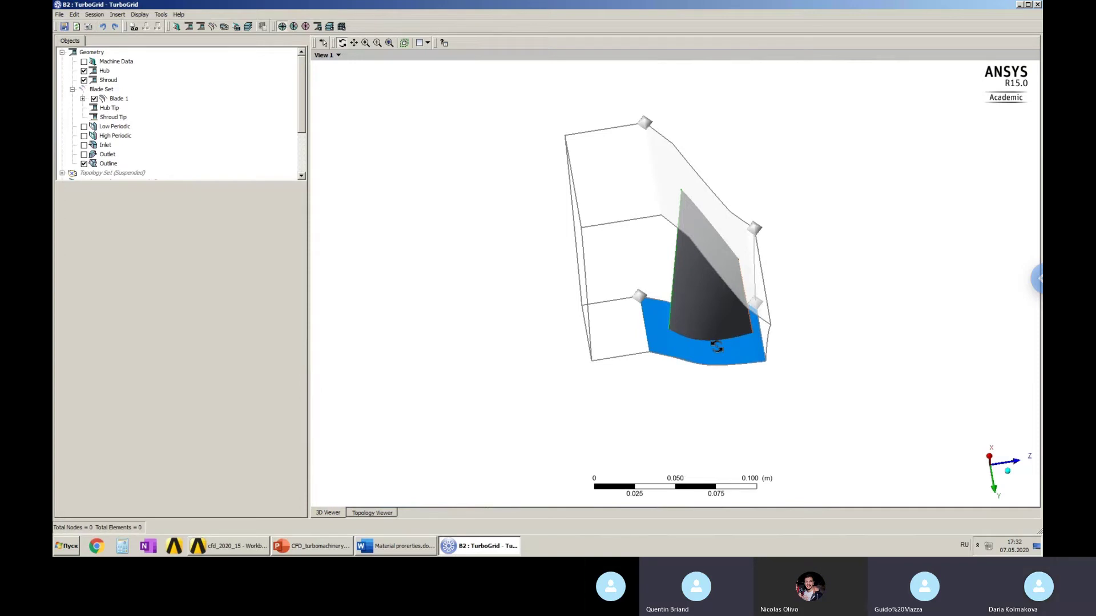
pyautogui.moveTo(705, 328); pyautogui.dragTo(705, 291)
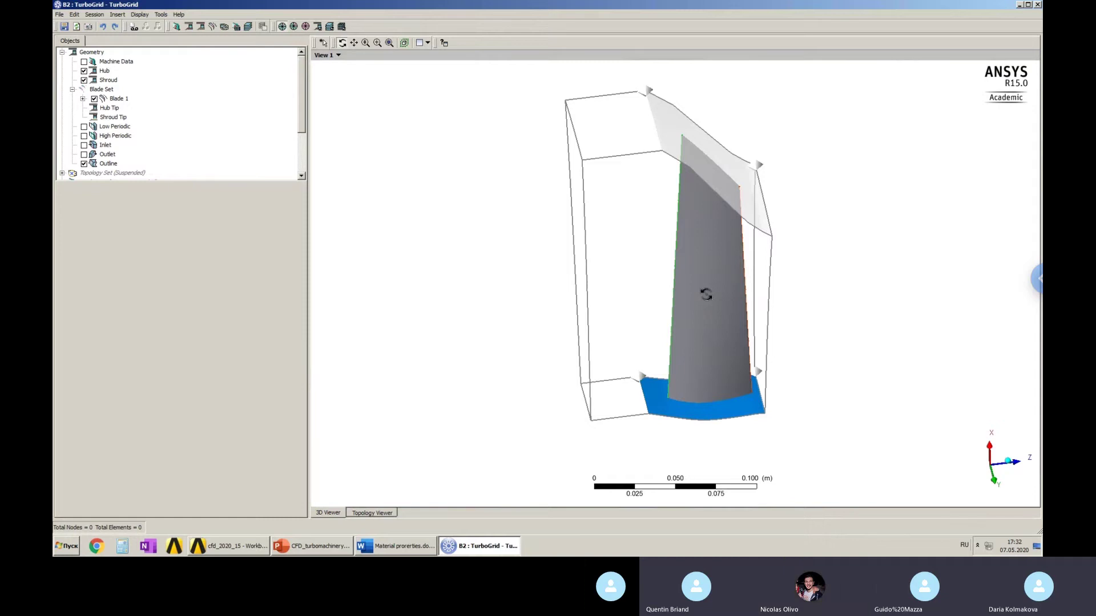
# Set the axial location of the inlet's Low Hub Point to -1 and apply it.
pyautogui.click(106, 146)
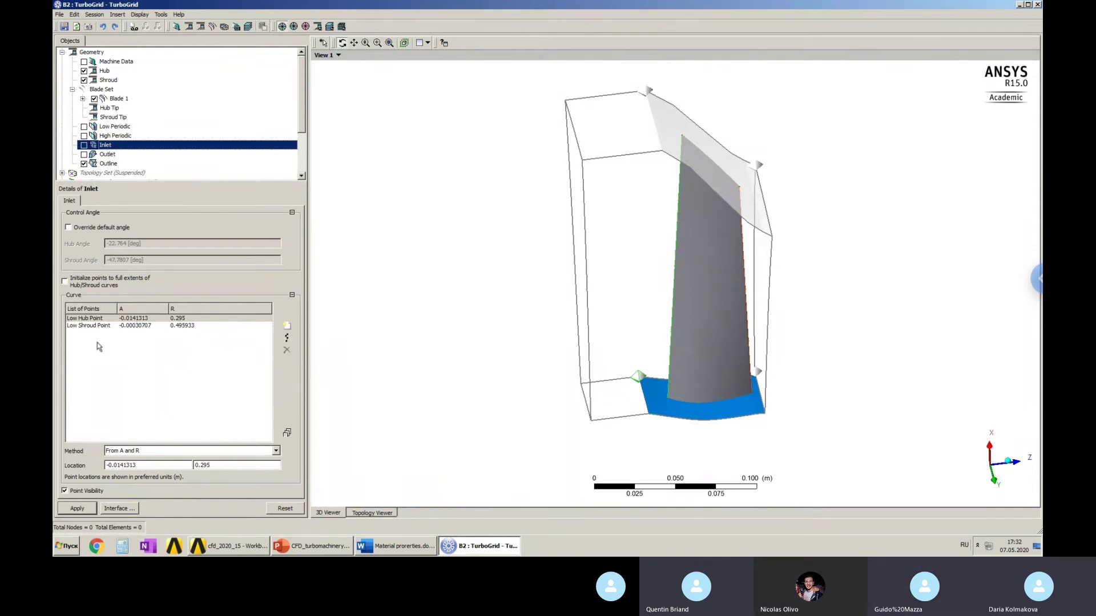
pyautogui.click(147, 465)
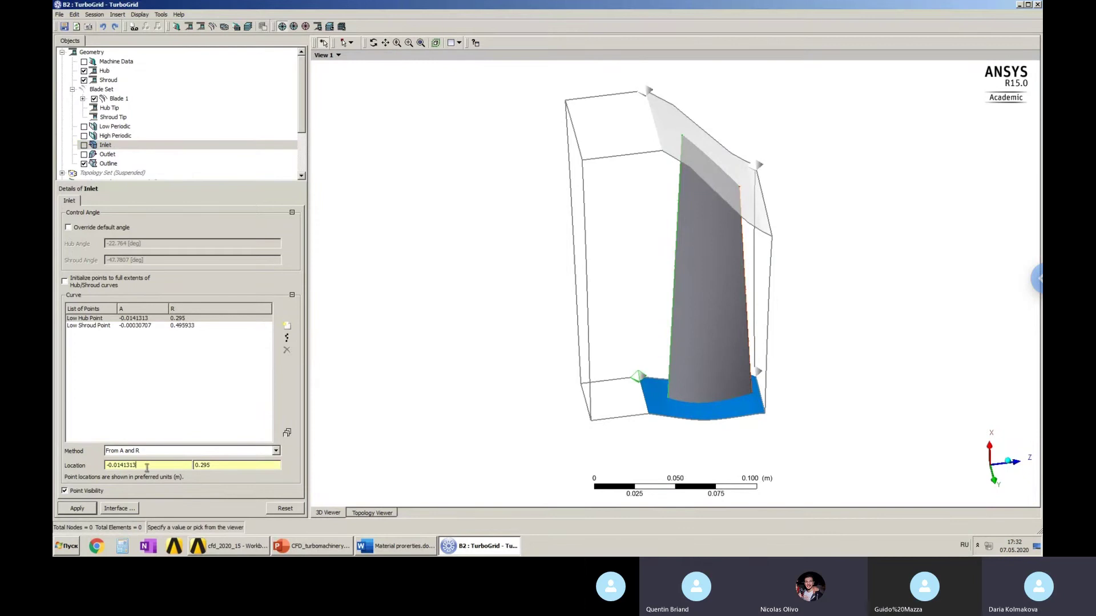
pyautogui.moveTo(147, 465); pyautogui.dragTo(108, 466)
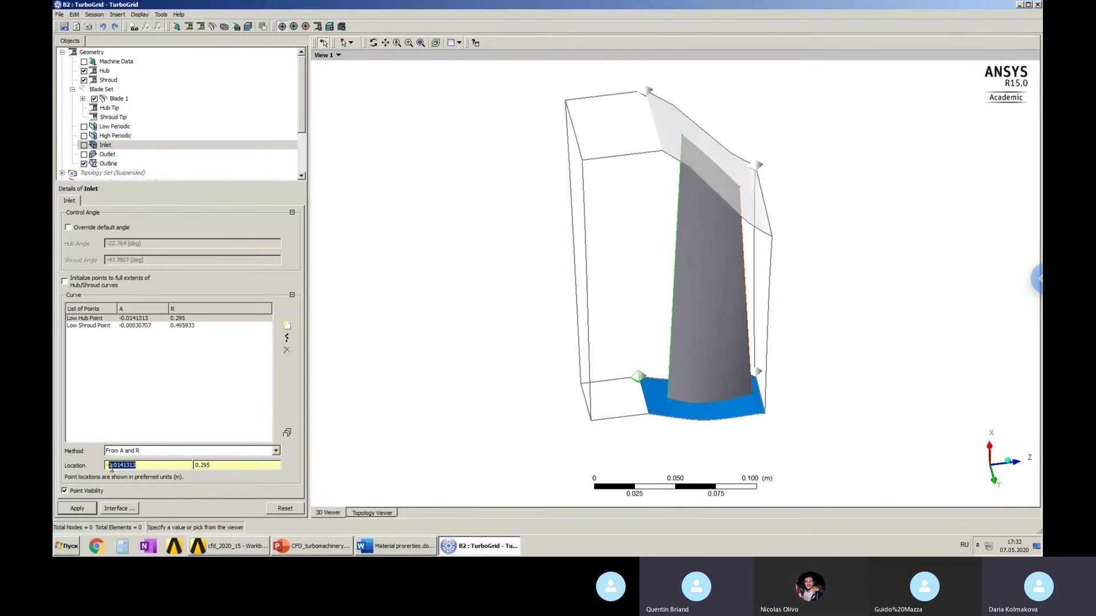
pyautogui.write('-0.05')
pyautogui.click(78, 508)
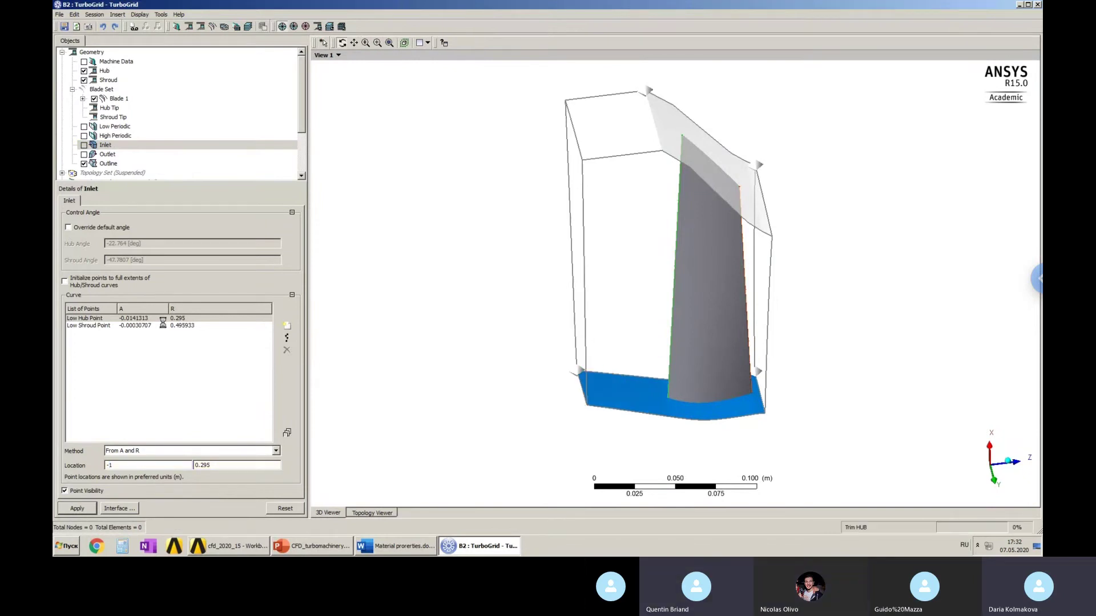
# Set the axial location of the inlet's Low Shroud Point to -1, apply it and open the Outlet details.
pyautogui.click(141, 326)
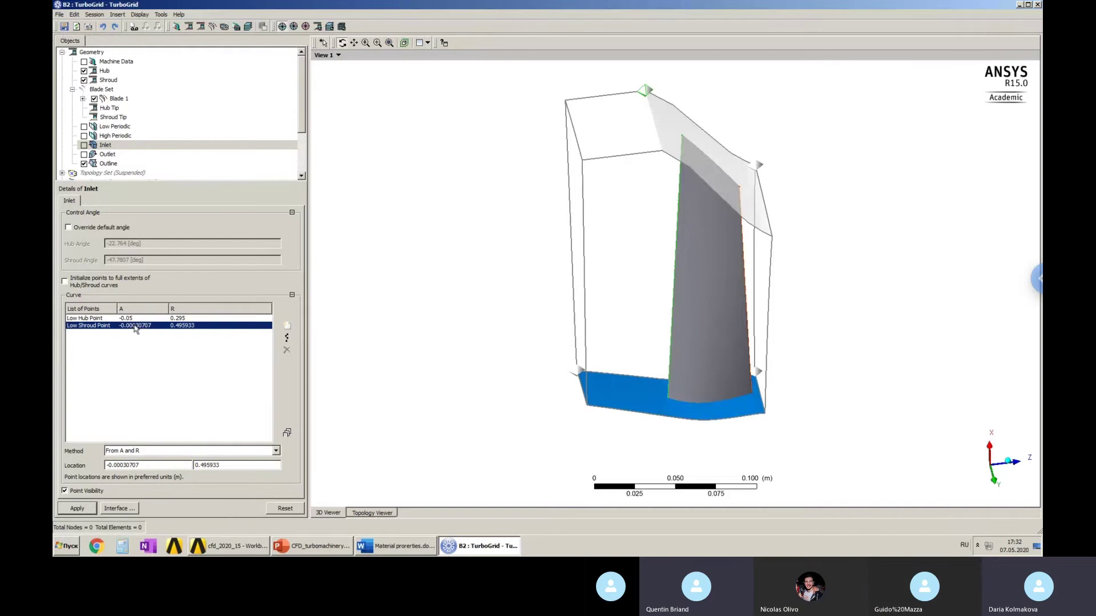
pyautogui.moveTo(144, 466); pyautogui.dragTo(110, 466)
pyautogui.write('1')
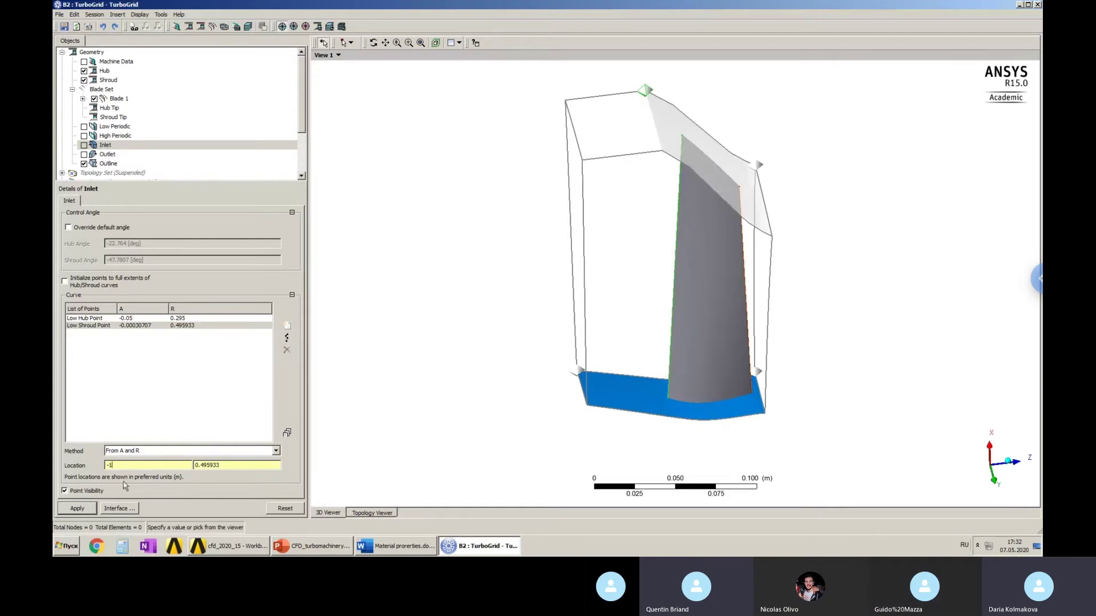
pyautogui.click(78, 508)
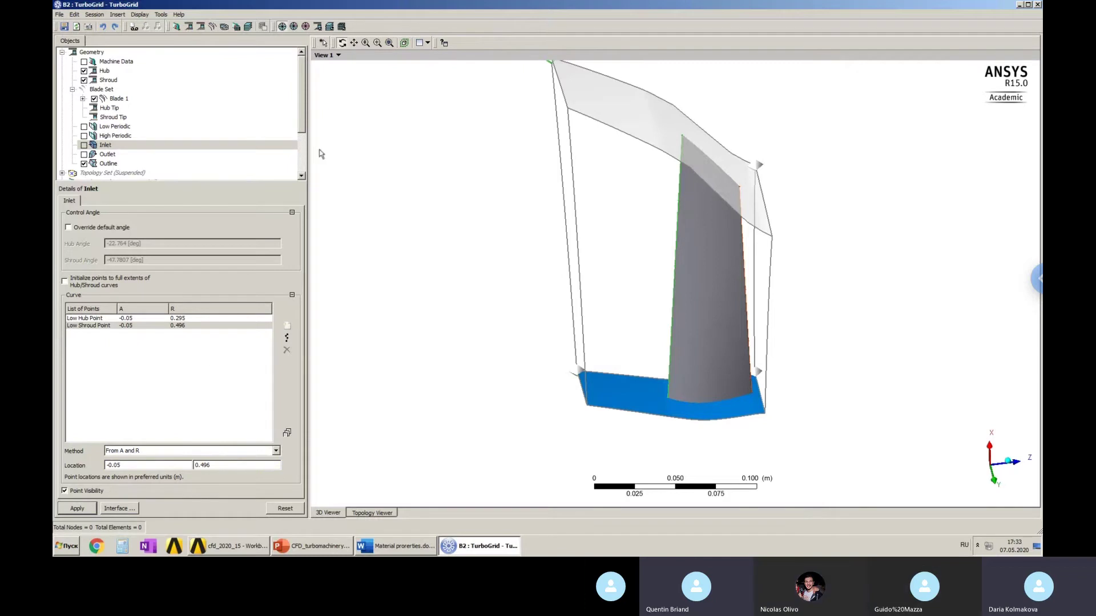
pyautogui.moveTo(304, 124)
pyautogui.mouseDown()
pyautogui.moveTo(305, 136)
pyautogui.moveTo(305, 127)
pyautogui.mouseUp()
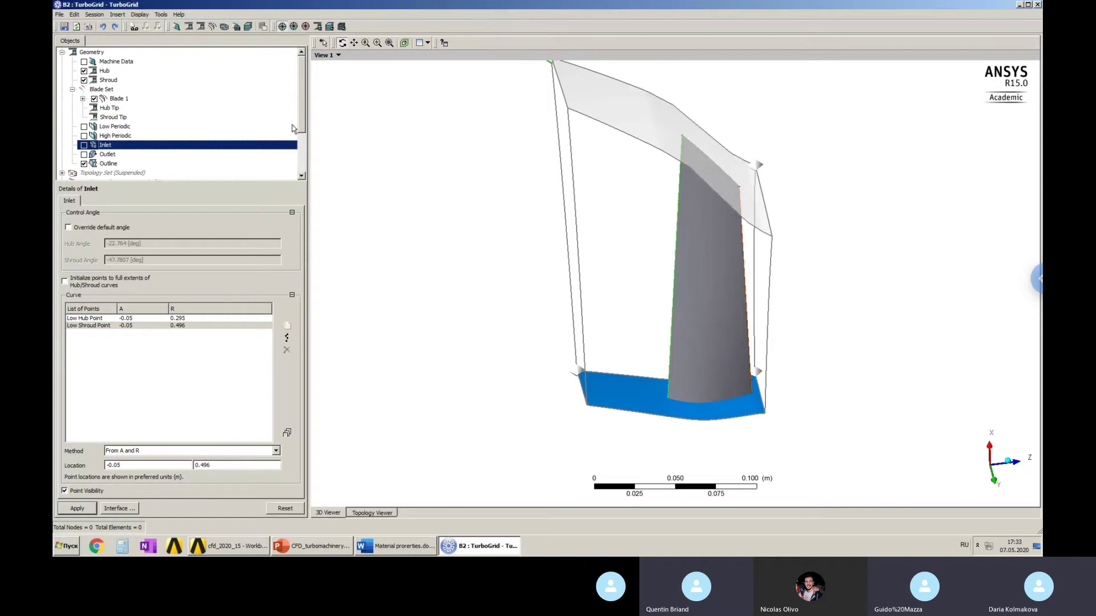
pyautogui.click(111, 157)
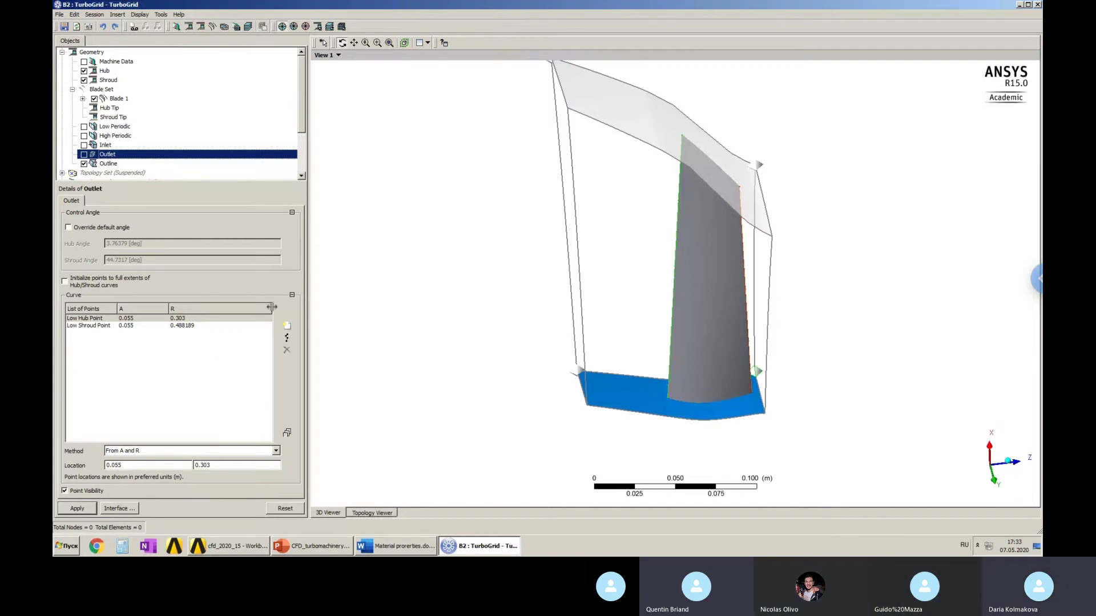
# Override the upstream geometry options for the Shroud Tip and choose Normal Distance as its tip option.
pyautogui.click(113, 117)
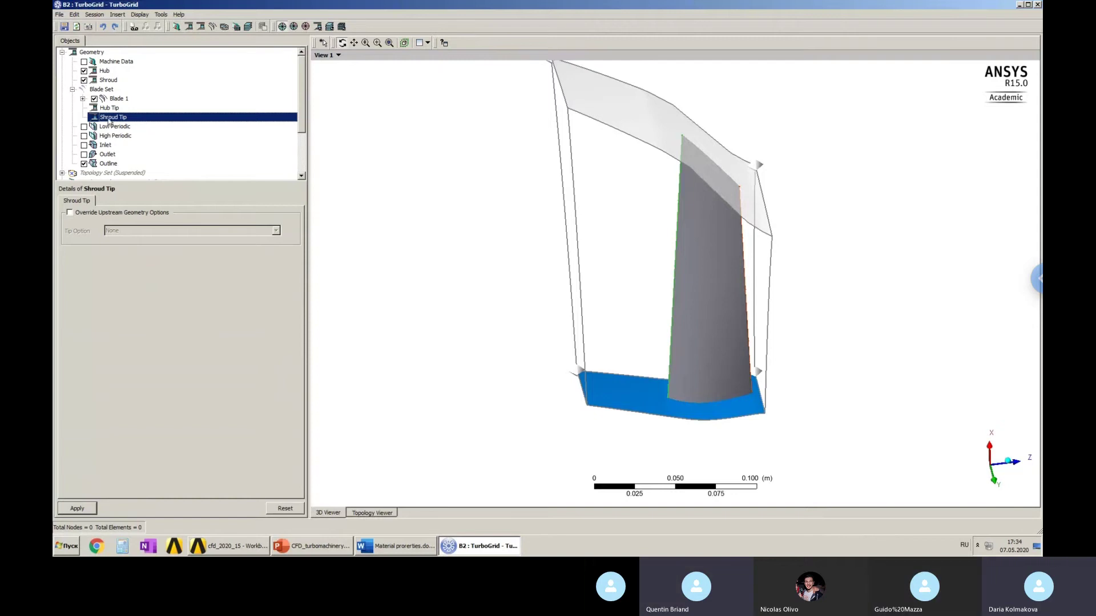
pyautogui.click(70, 213)
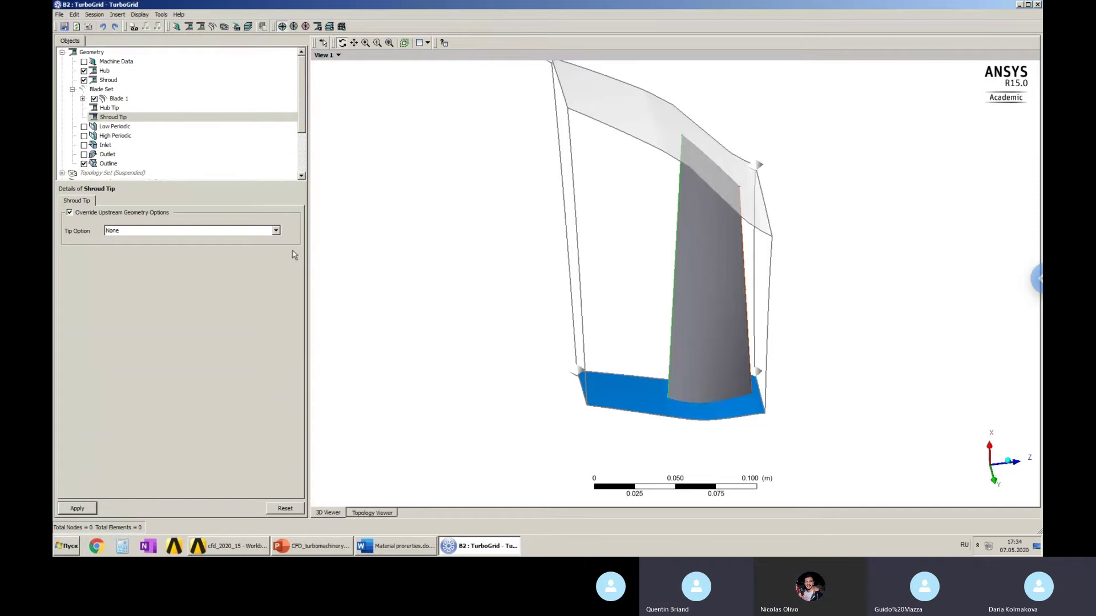
pyautogui.click(275, 231)
pyautogui.click(275, 232)
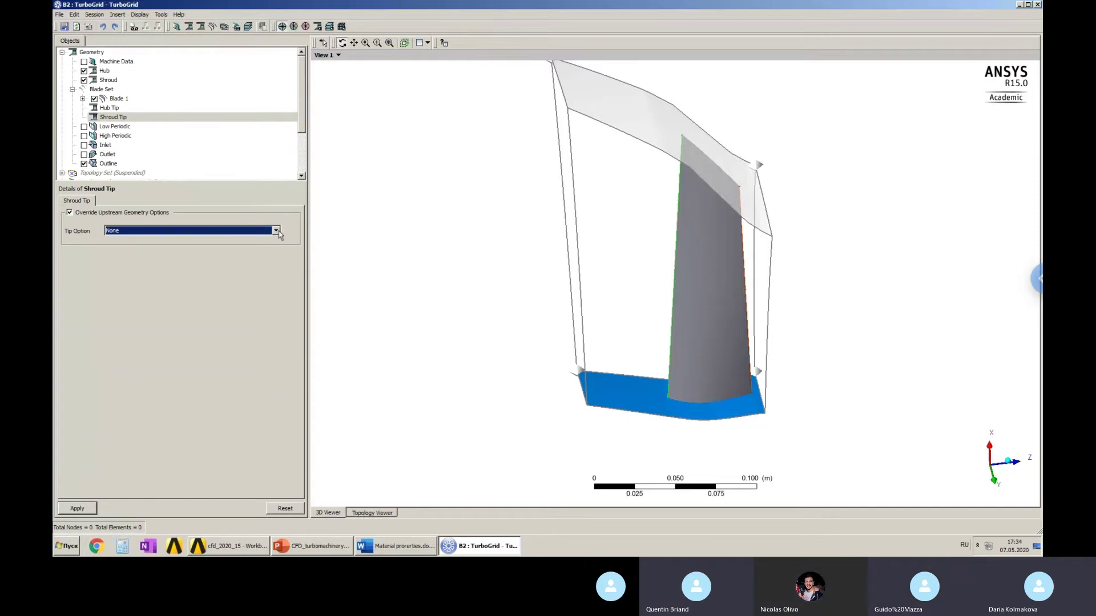
pyautogui.click(275, 231)
pyautogui.click(148, 257)
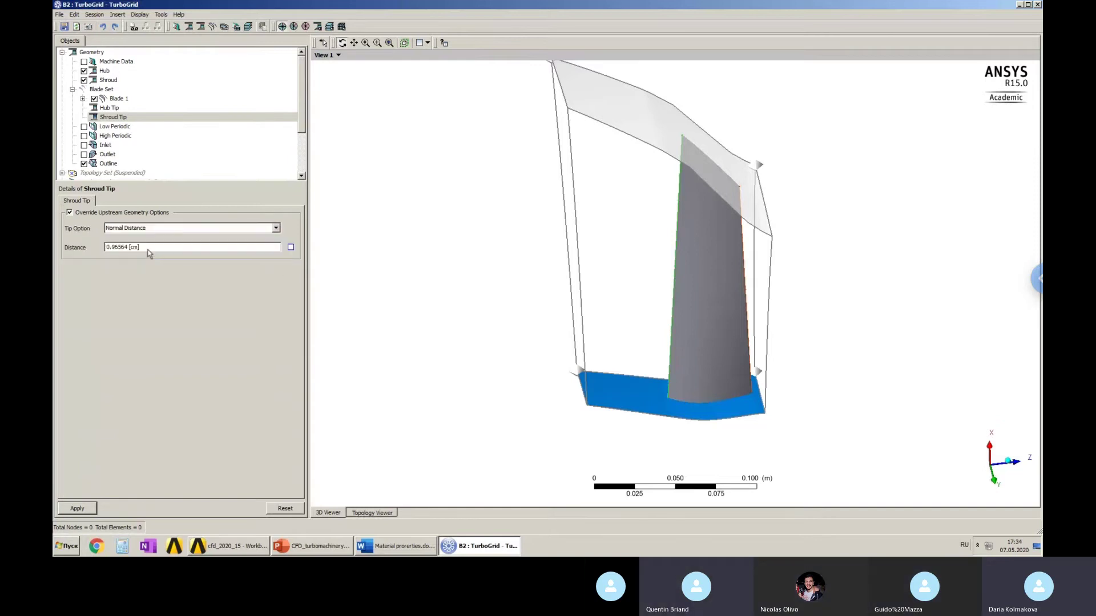
# Set the Shroud Tip distance to 0.3 mm, apply it and dismiss the error message.
pyautogui.click(149, 254)
pyautogui.moveTo(147, 252); pyautogui.dragTo(114, 248)
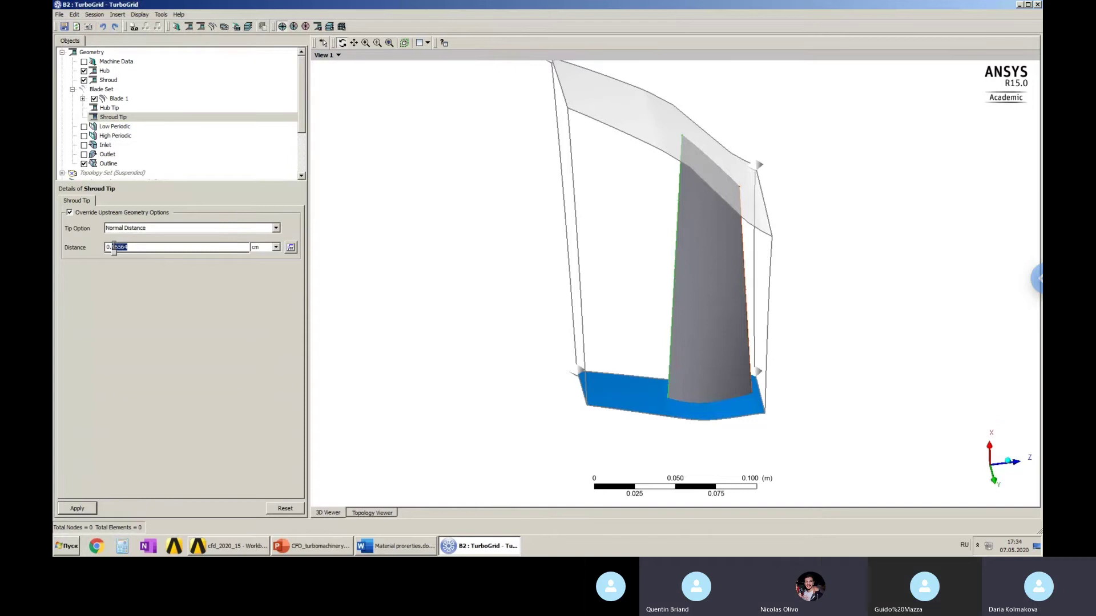
pyautogui.write('3')
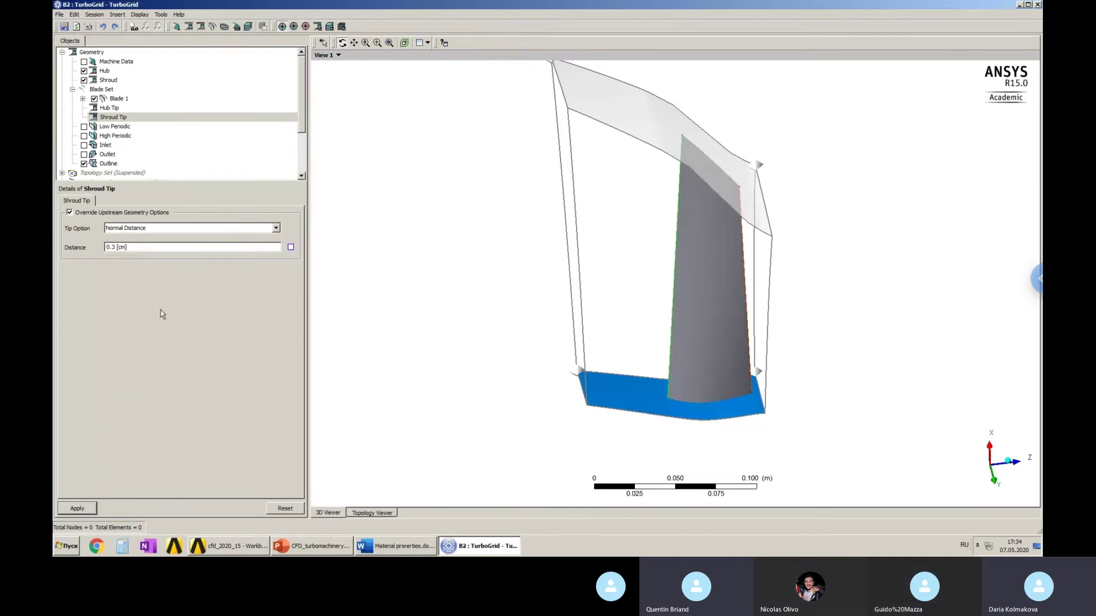
pyautogui.click(276, 248)
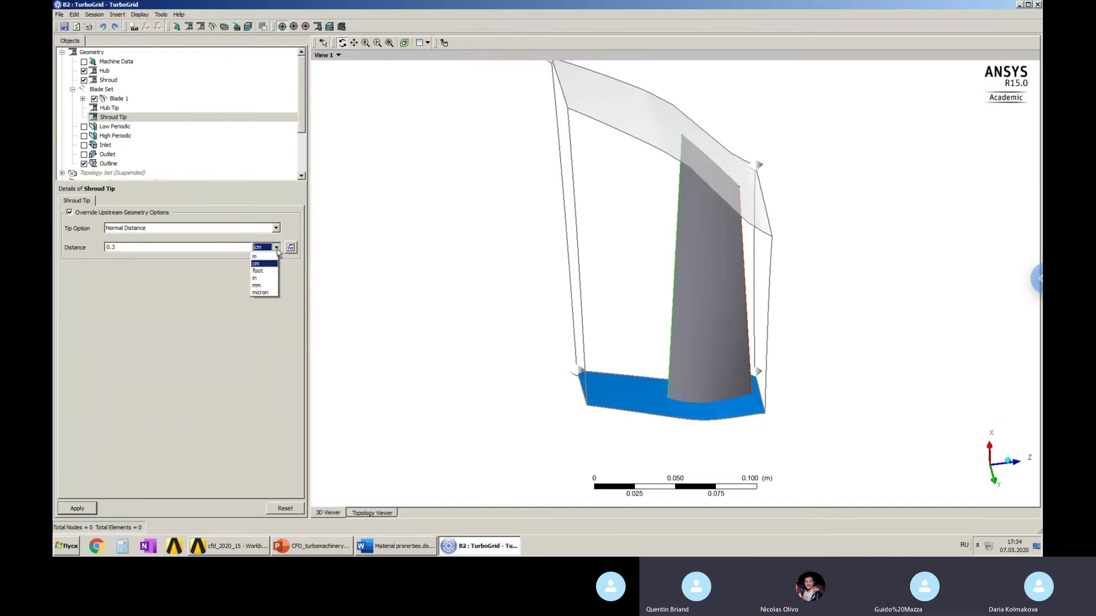
pyautogui.click(265, 285)
pyautogui.click(265, 287)
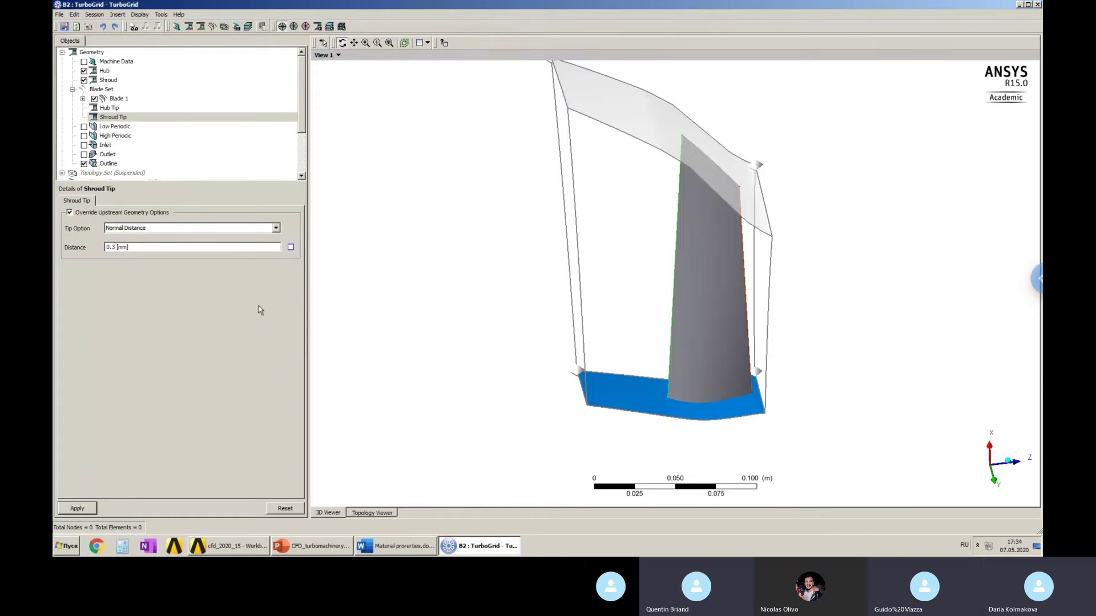
pyautogui.click(90, 506)
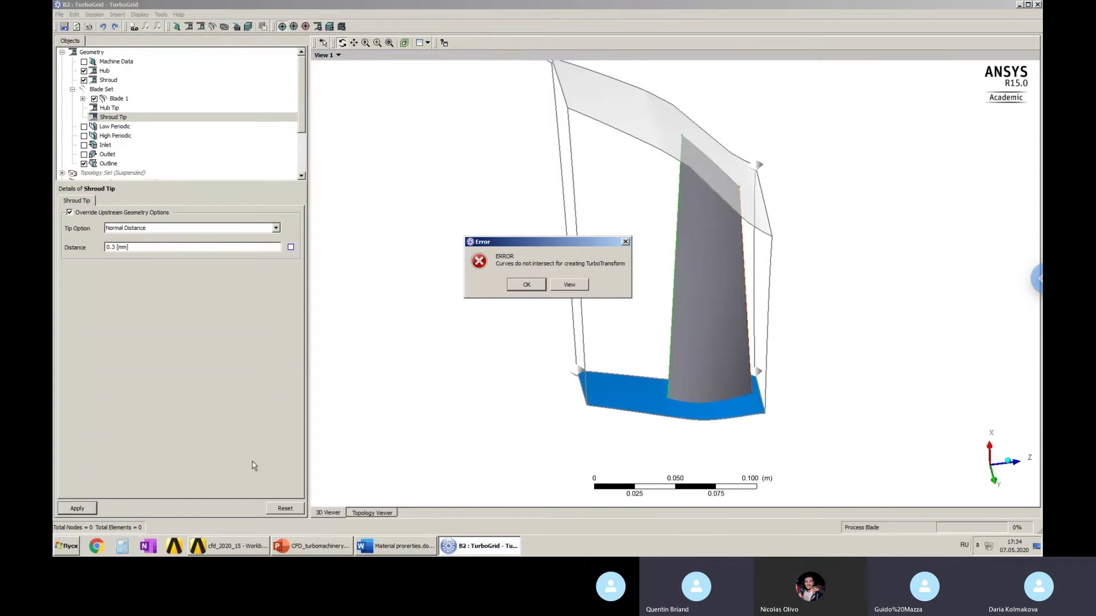
pyautogui.click(527, 285)
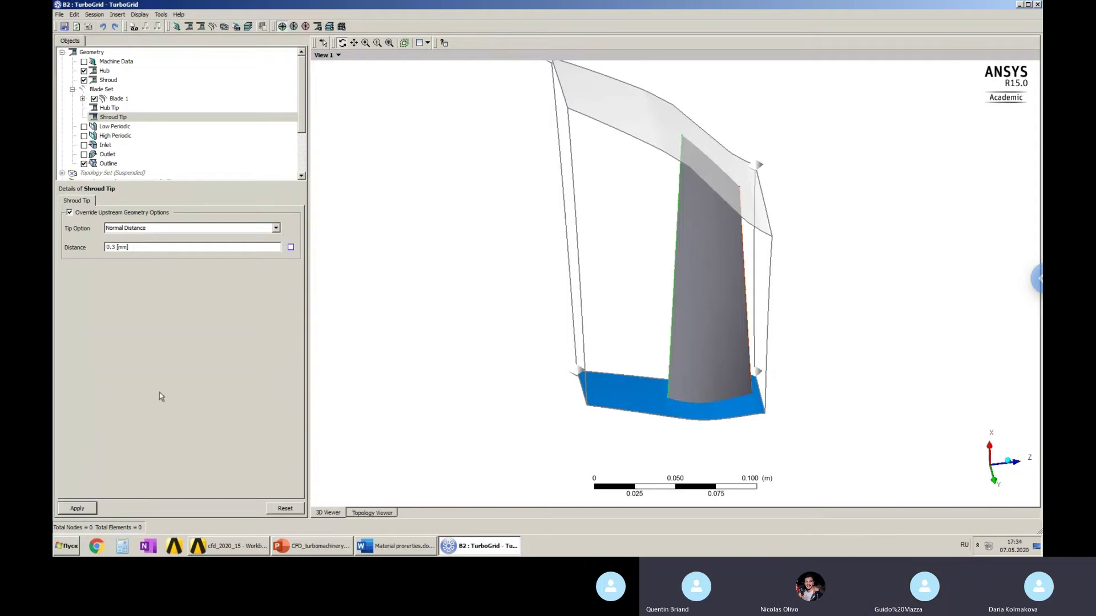
# Turn off Suspend Object Updates for the Topology Set so that its topology gets generated.
pyautogui.moveTo(302, 112); pyautogui.dragTo(307, 170)
pyautogui.click(113, 118)
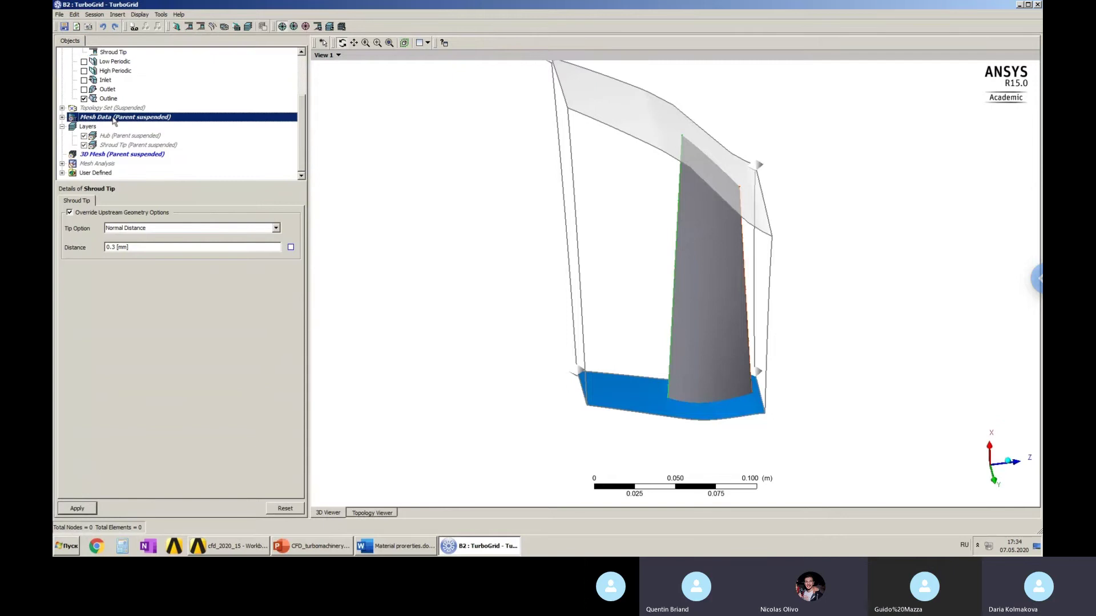
pyautogui.click(111, 108)
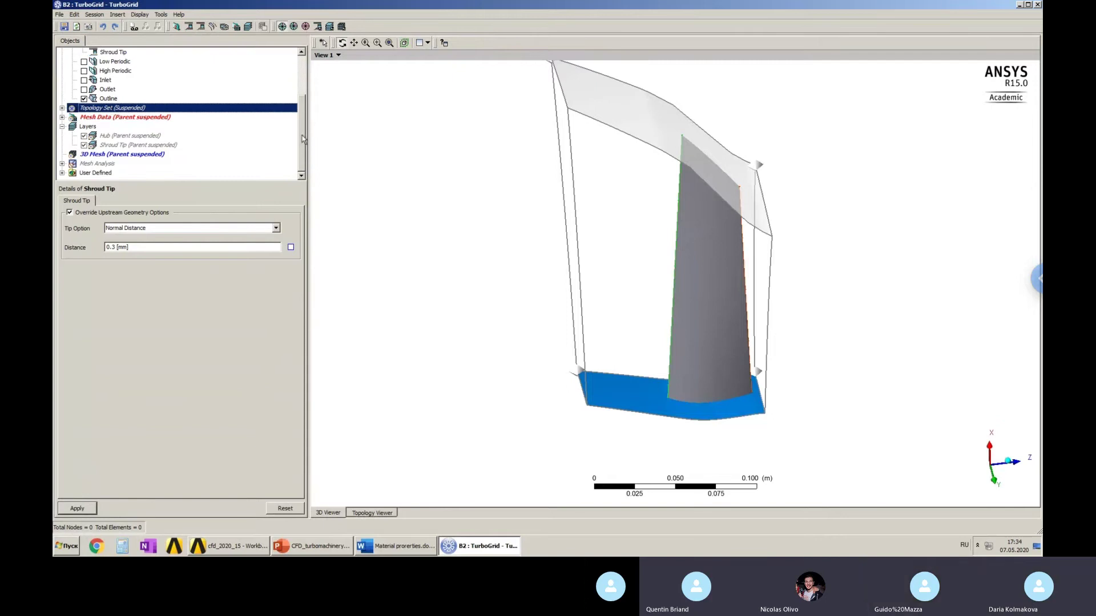
pyautogui.moveTo(304, 140); pyautogui.dragTo(307, 116)
pyautogui.moveTo(673, 209); pyautogui.dragTo(398, 132)
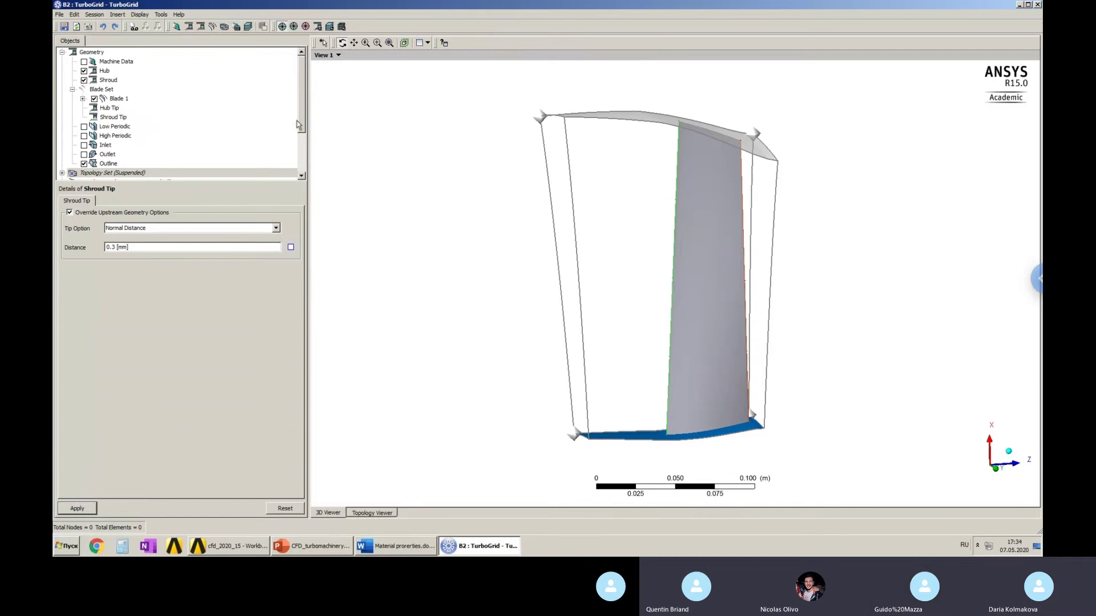
pyautogui.moveTo(301, 120); pyautogui.dragTo(309, 171)
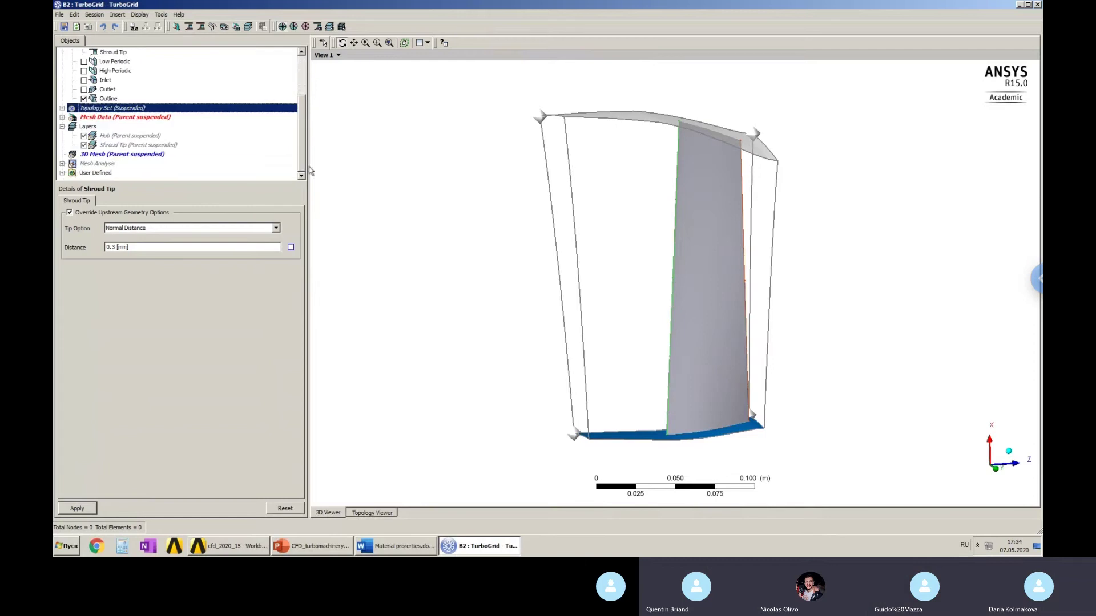
pyautogui.rightClick(93, 112)
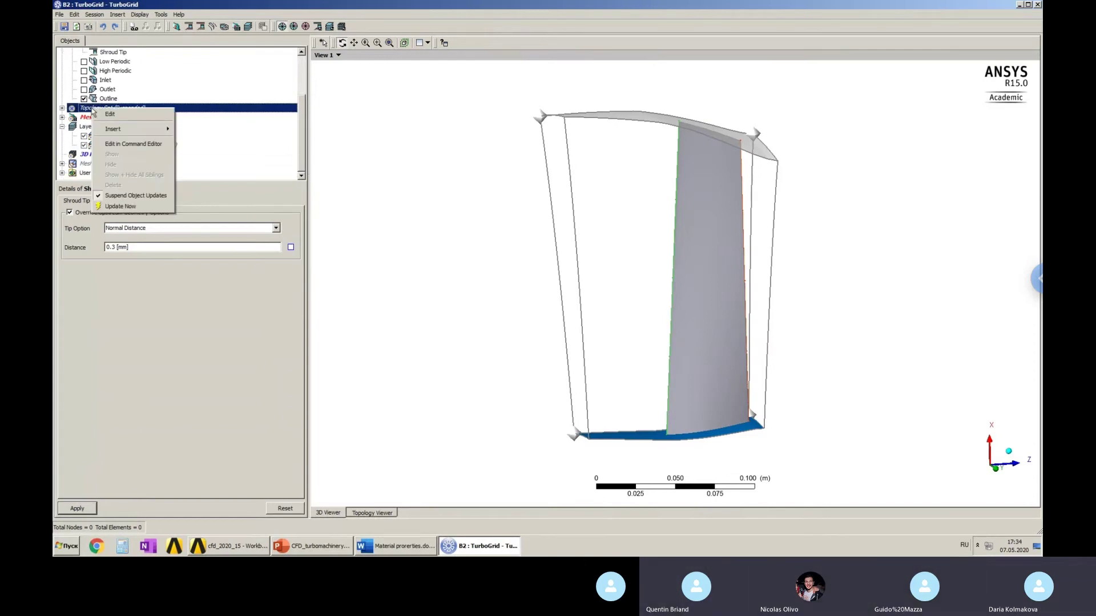
pyautogui.click(143, 196)
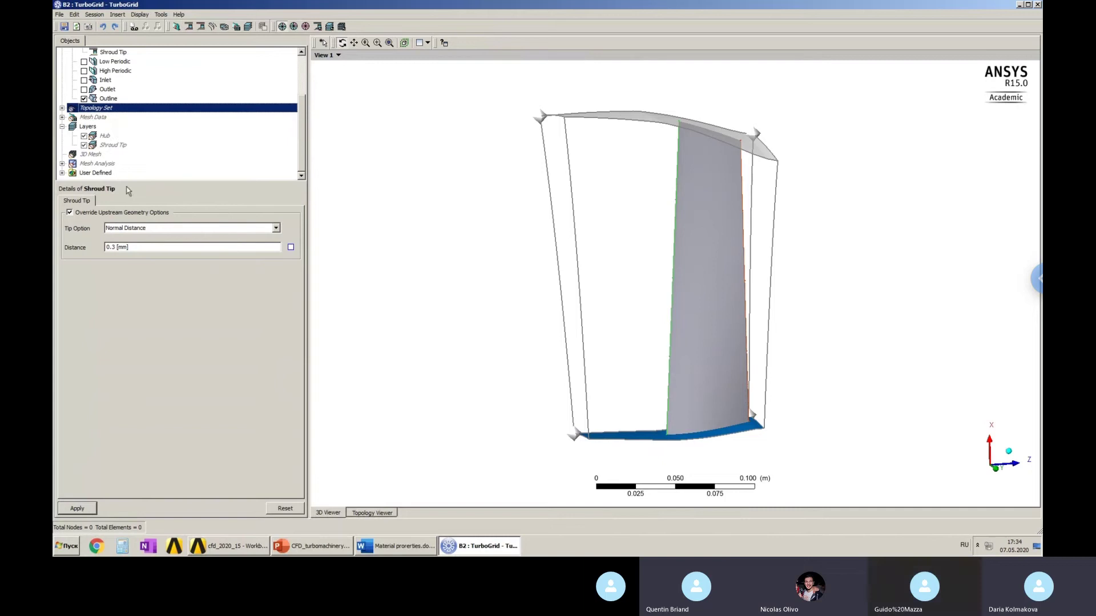
# Delete the TurboGrid system connected to the RB_Compressor blade design from the Workbench project and confirm the removal.
pyautogui.scroll(3, 151, 159)
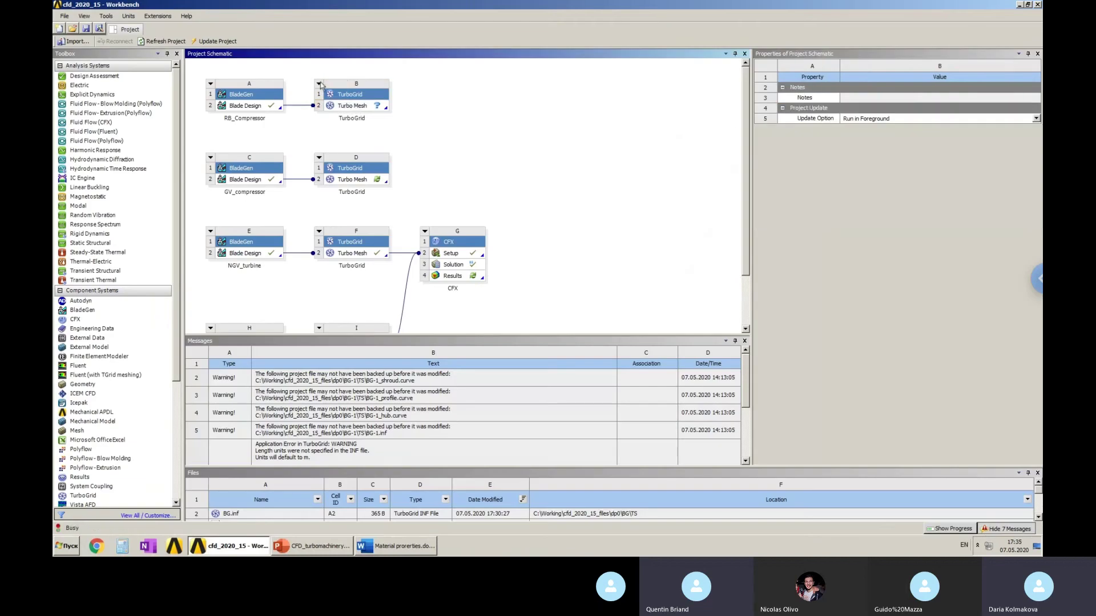
pyautogui.click(319, 83)
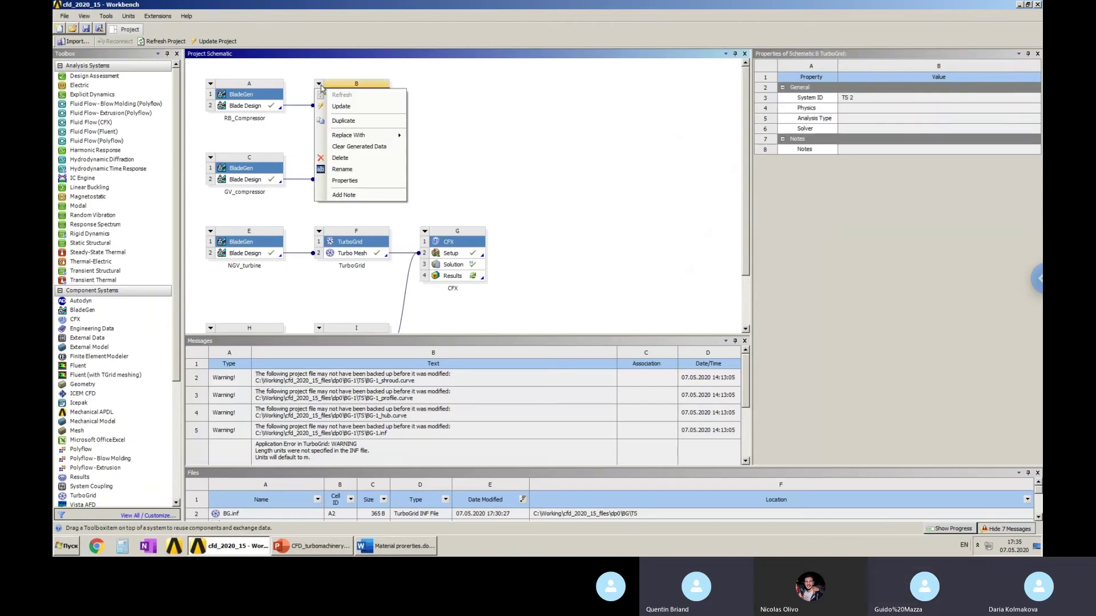
pyautogui.click(402, 195)
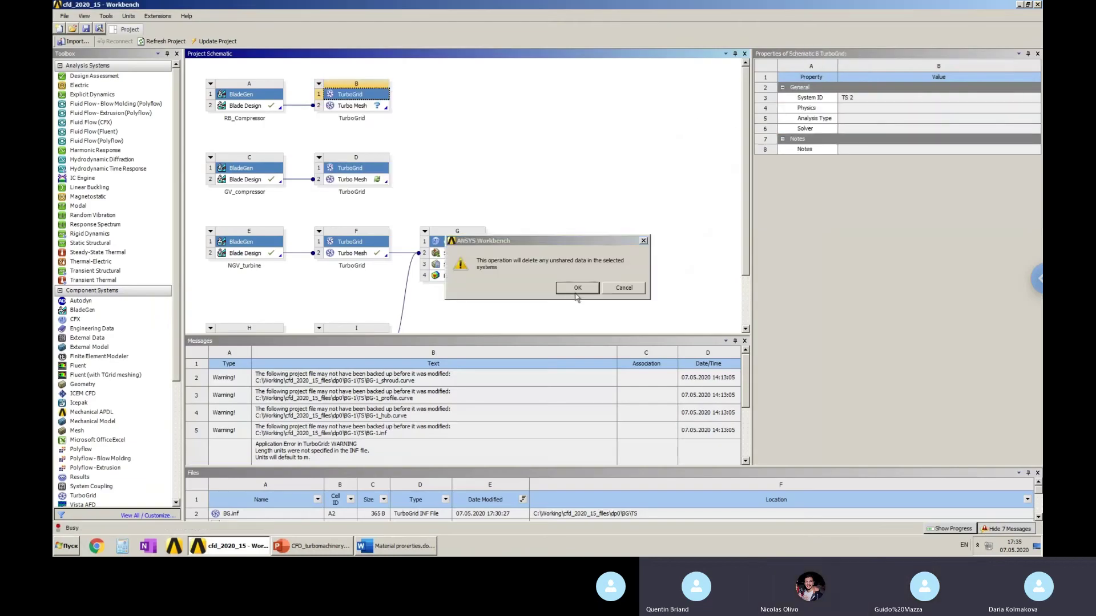
pyautogui.click(577, 288)
# Open the RB_Compressor blade design in BladeGen and set its model units to MM in the model properties.
pyautogui.doubleClick(239, 106)
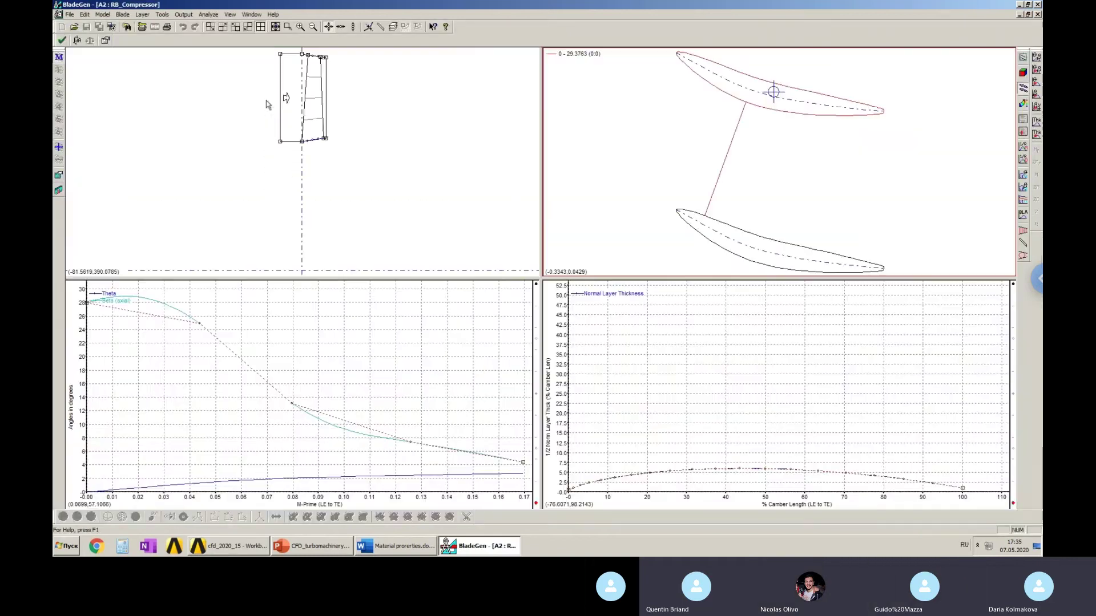
pyautogui.click(103, 15)
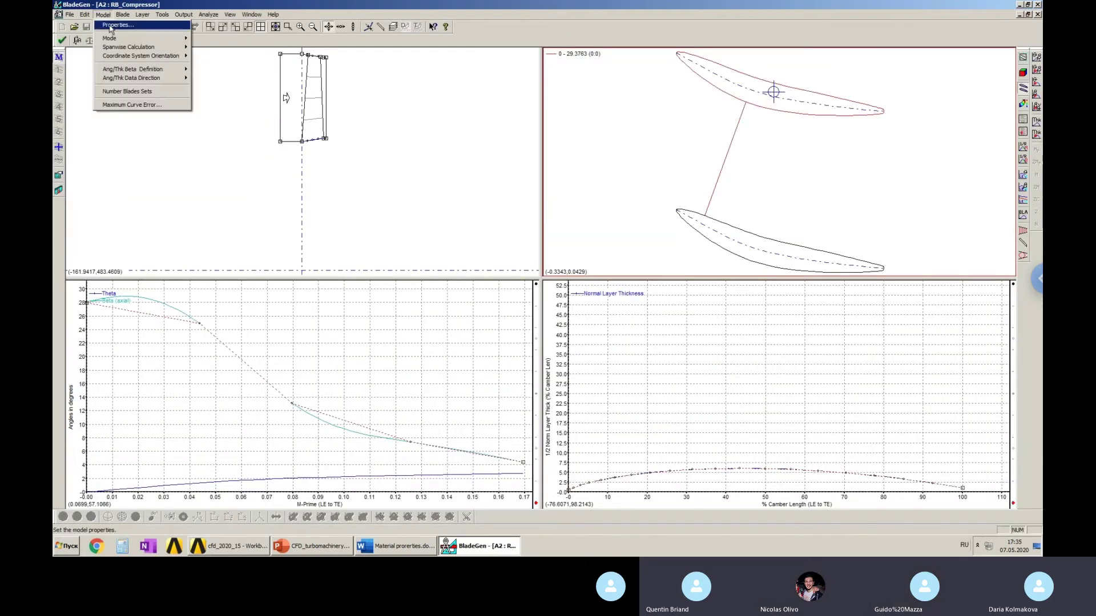
pyautogui.click(111, 26)
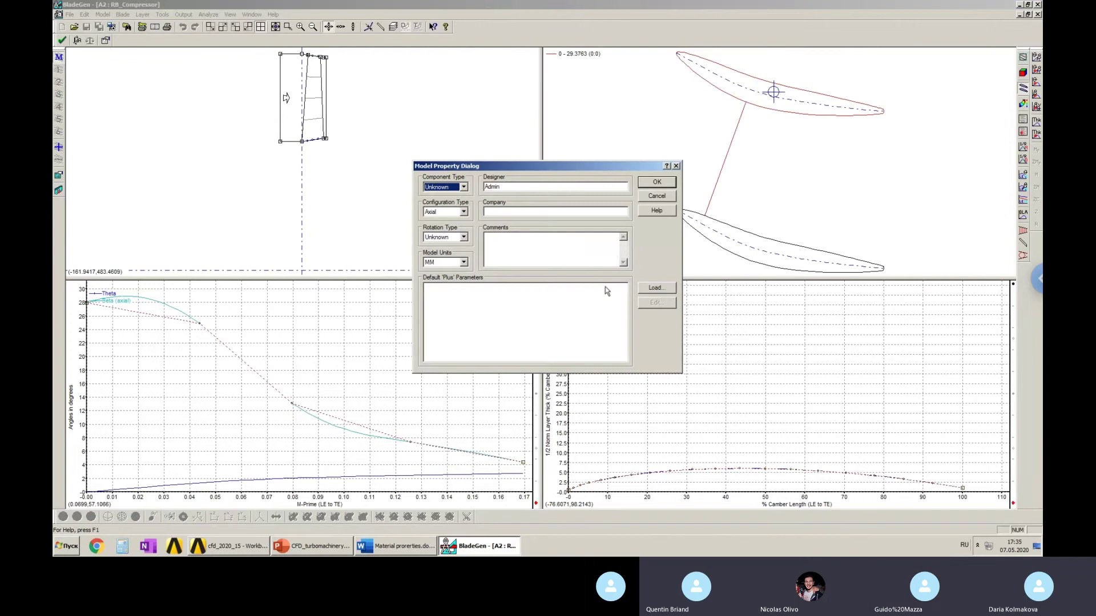
pyautogui.click(464, 262)
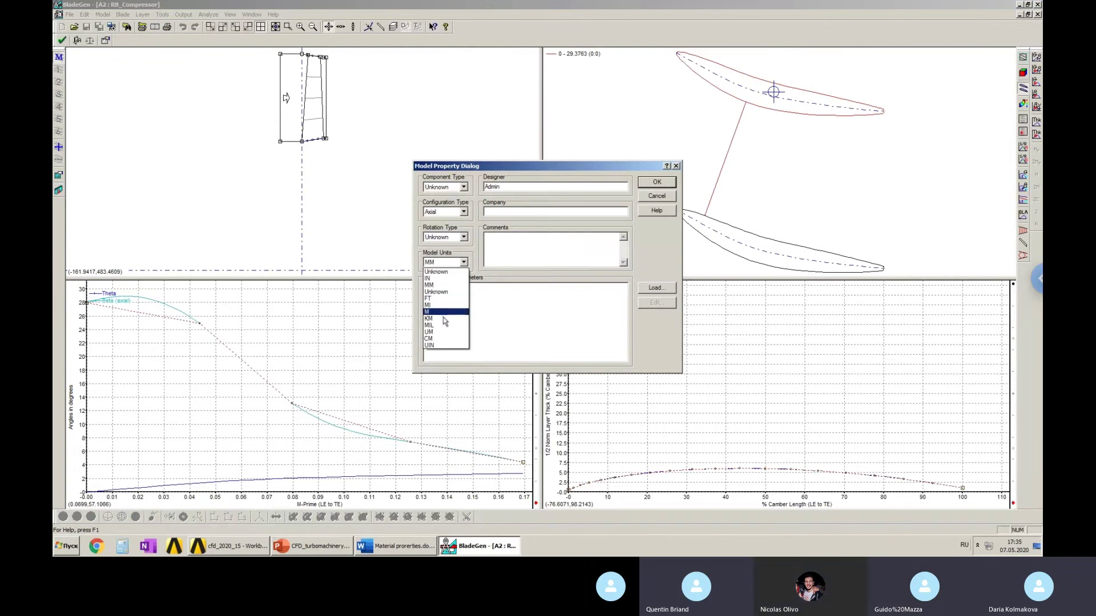
pyautogui.click(446, 285)
pyautogui.click(657, 182)
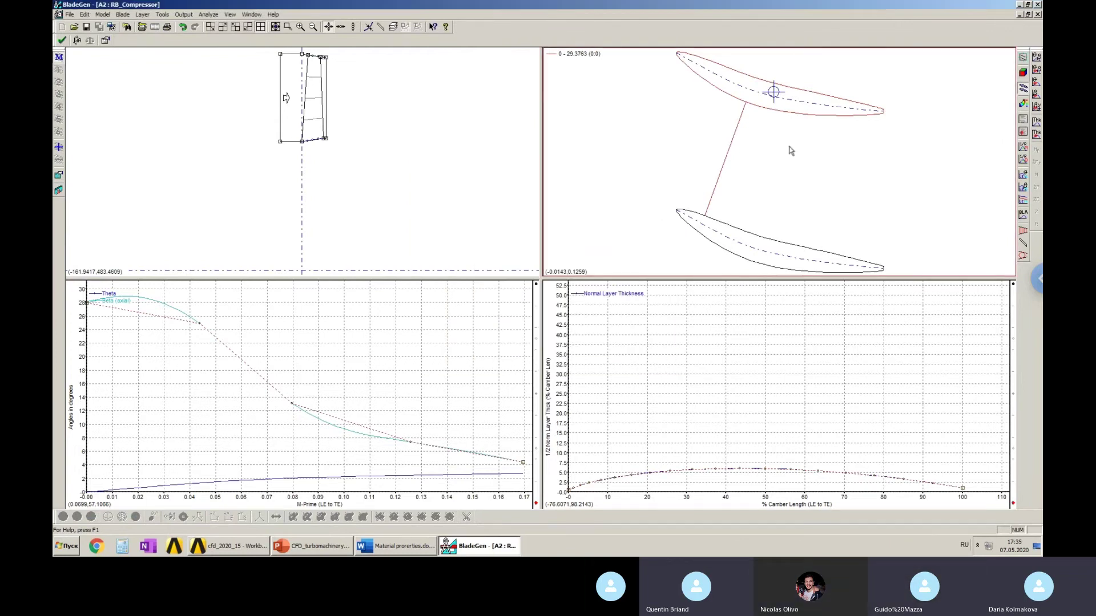
# Display the RB_Compressor blade in 3D, then save the design and close BladeGen.
pyautogui.click(1018, 85)
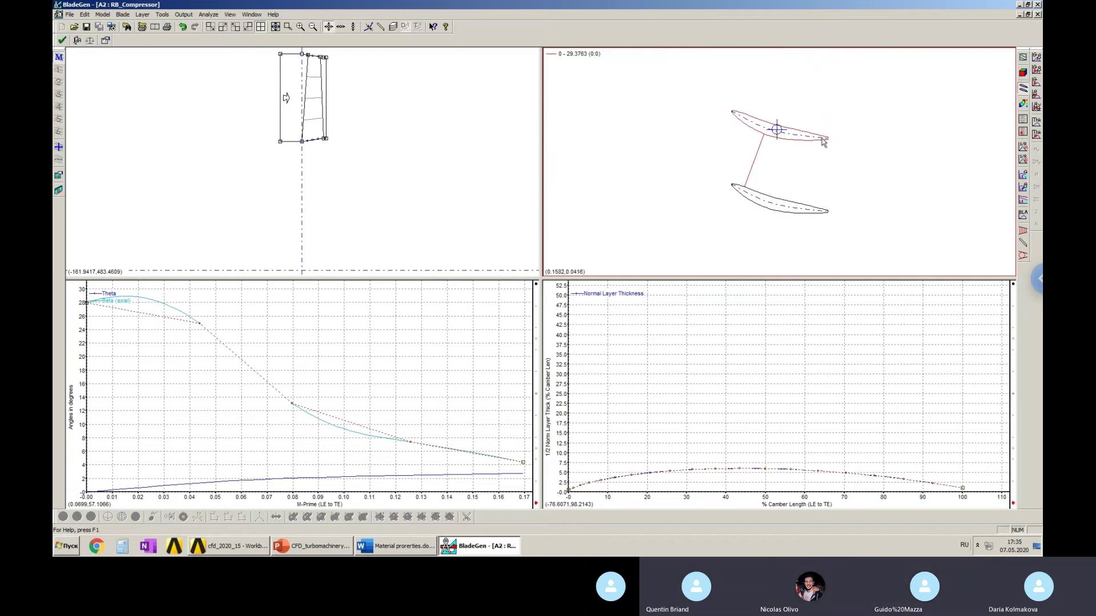
pyautogui.click(1023, 73)
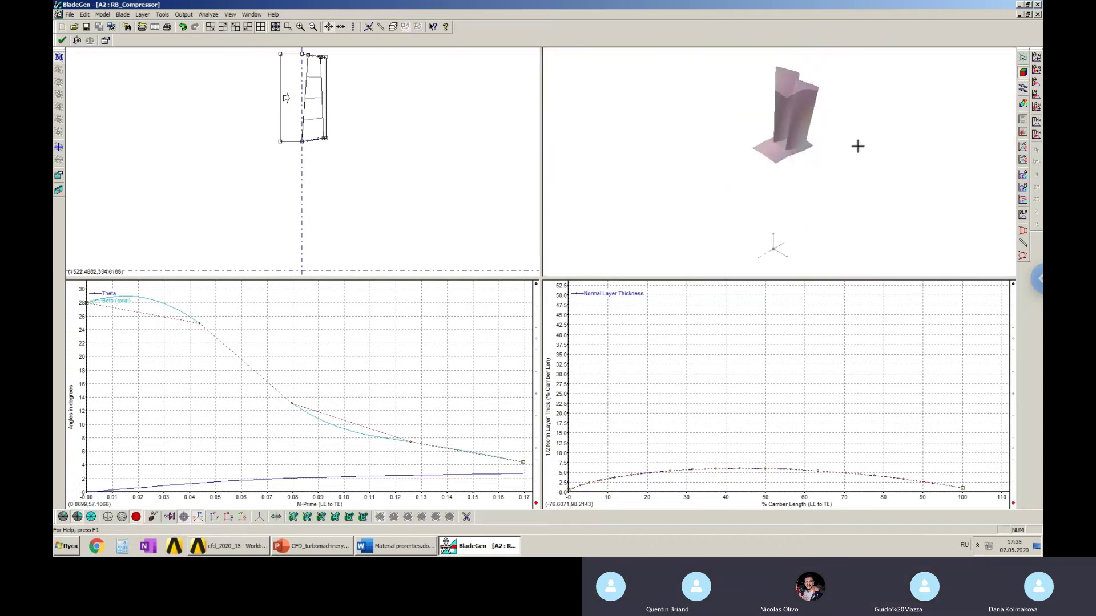
pyautogui.click(1012, 284)
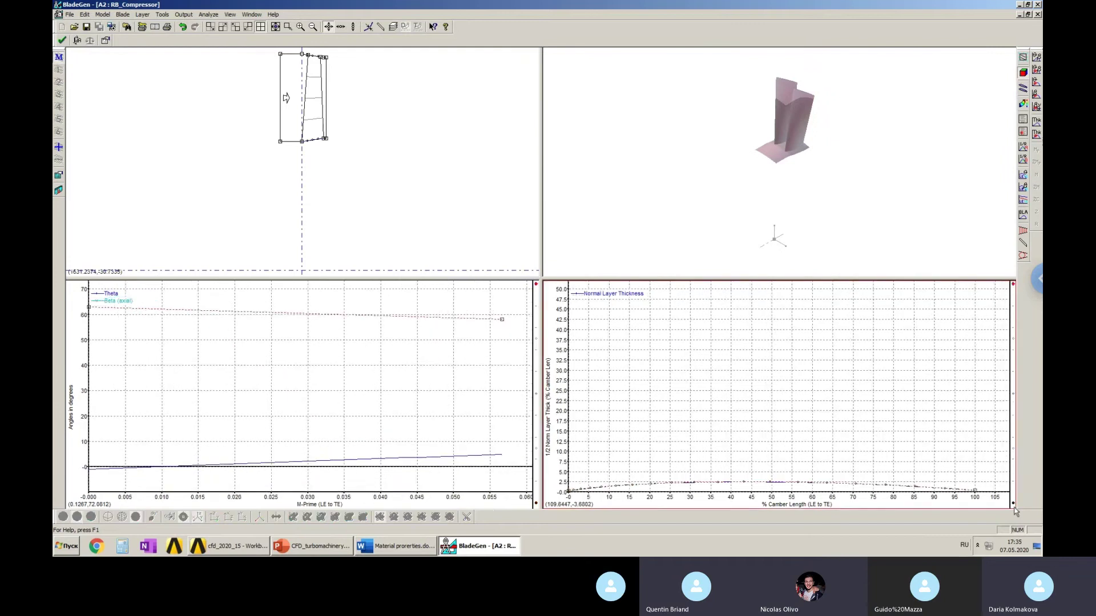
pyautogui.click(86, 28)
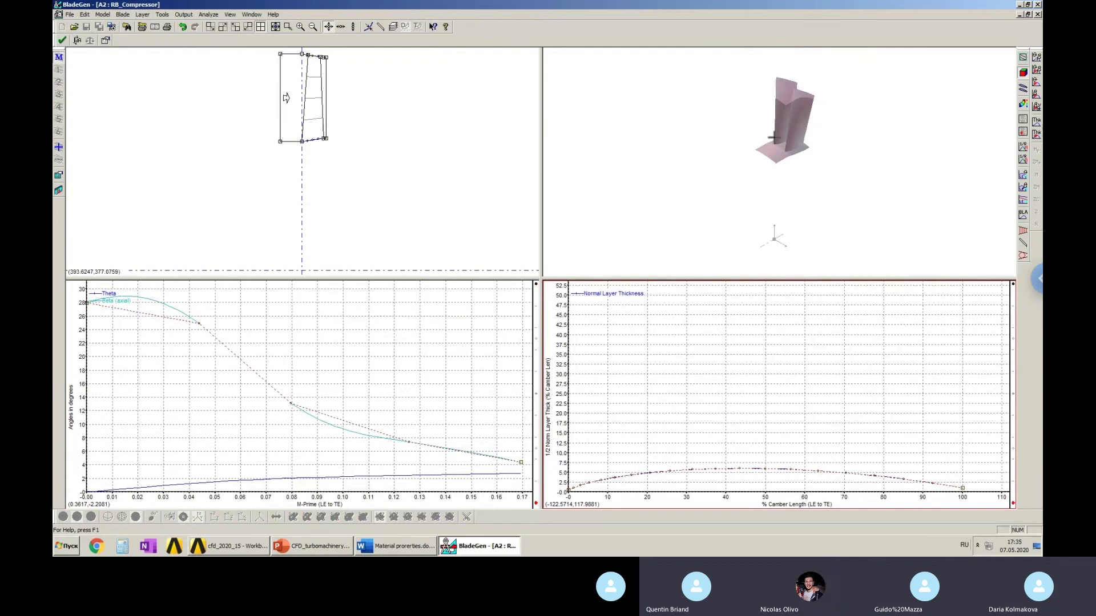
pyautogui.click(1036, 6)
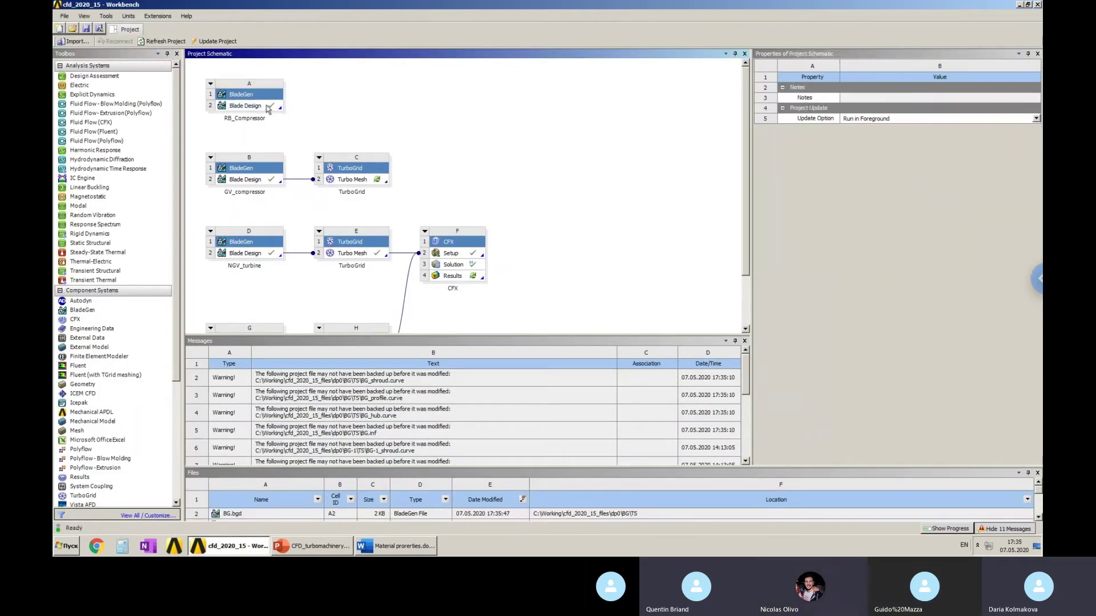
# Transfer the RB_Compressor Blade Design data to a new TurboGrid system and open its Turbo Mesh.
pyautogui.click(268, 108)
pyautogui.rightClick(268, 107)
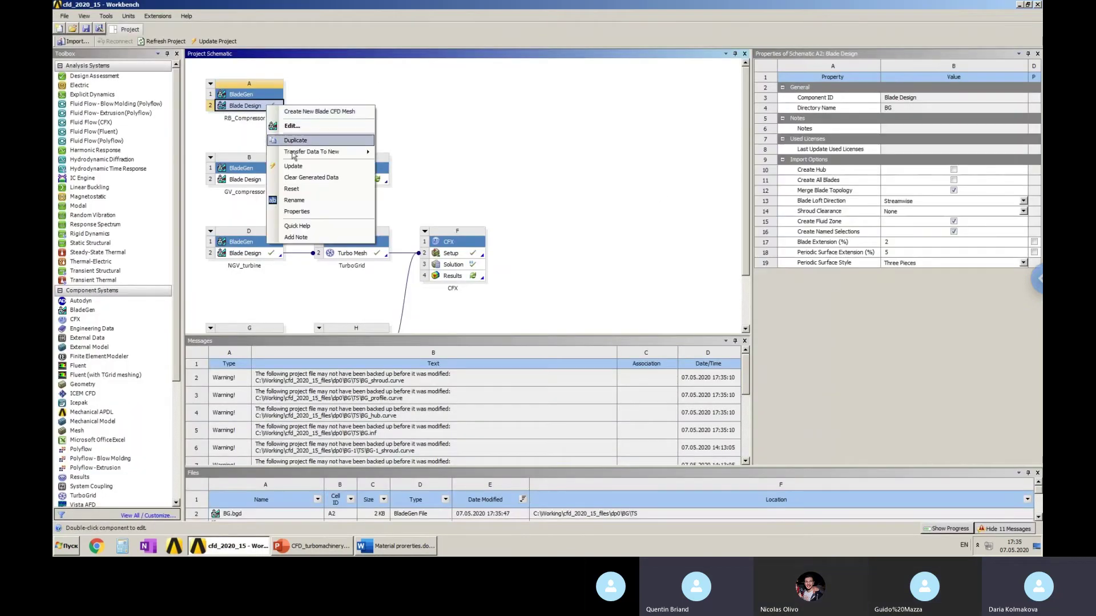
pyautogui.moveTo(320, 152)
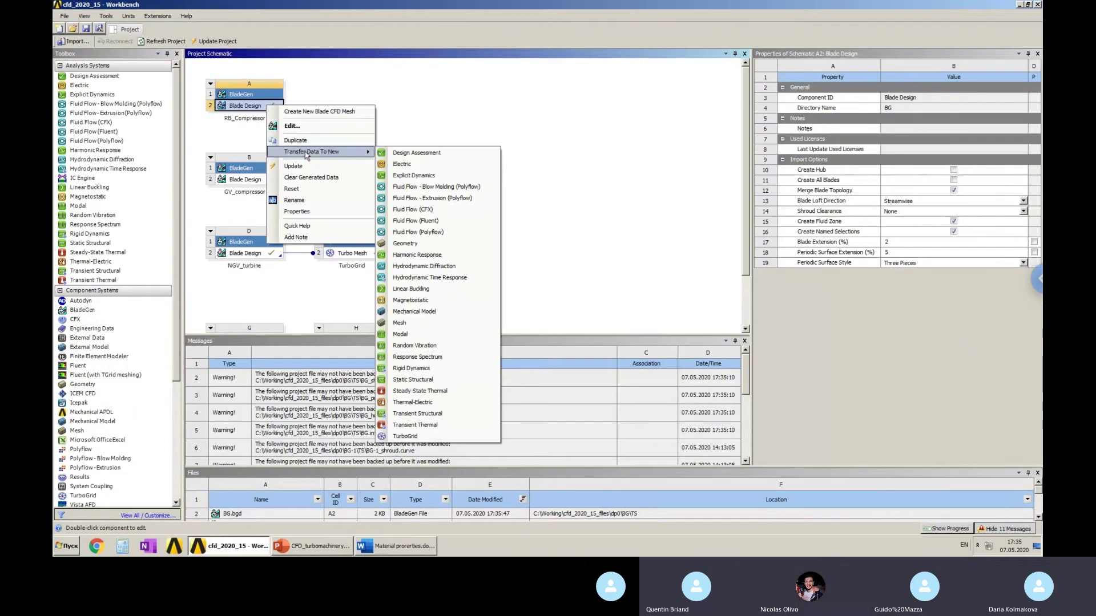
pyautogui.click(420, 436)
pyautogui.press('Return')
pyautogui.doubleClick(378, 107)
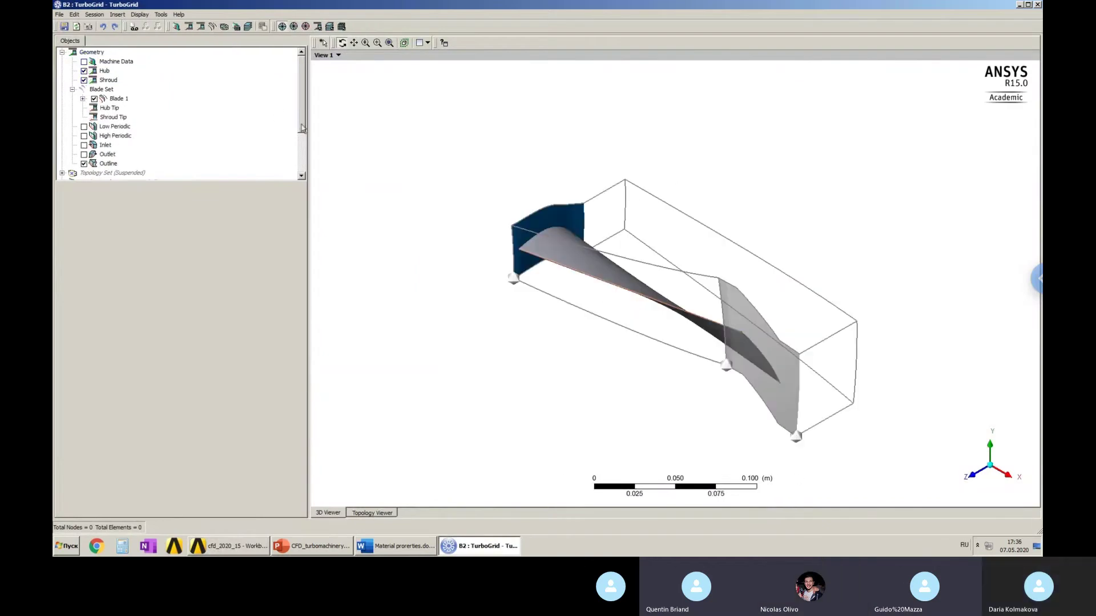
# Set the axial location of the inlet's Low Hub Point to -0.05 and apply it.
pyautogui.click(105, 146)
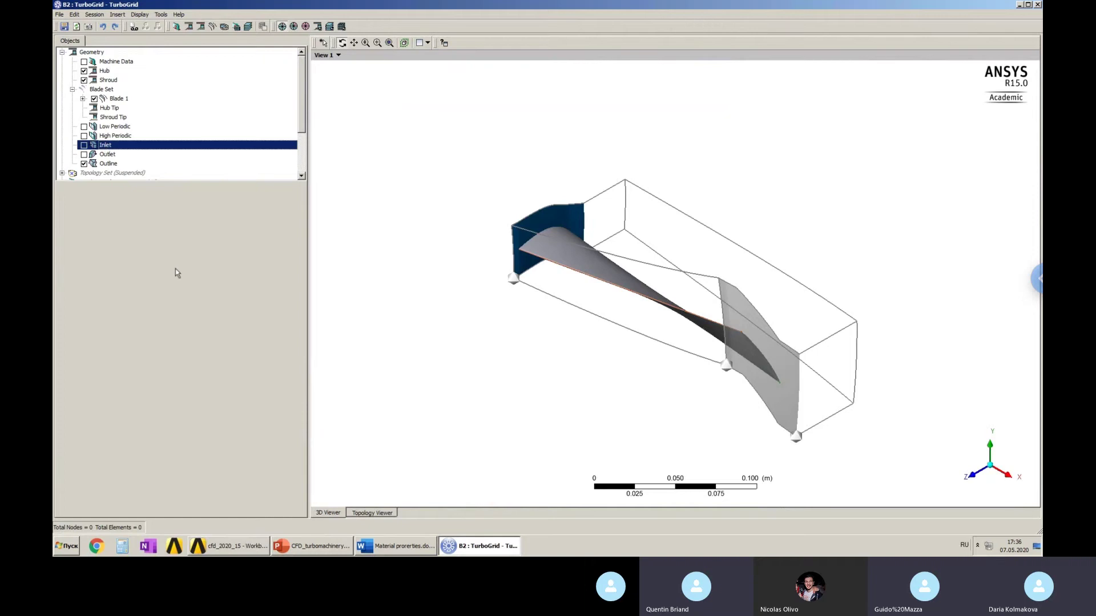
pyautogui.doubleClick(109, 146)
pyautogui.click(147, 466)
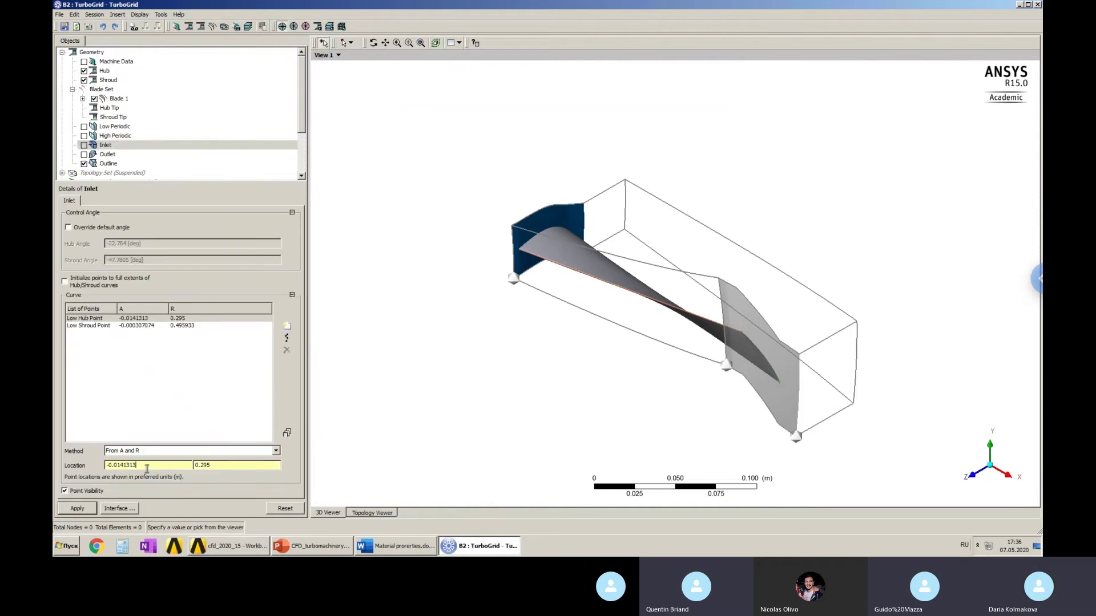
pyautogui.tripleClick(132, 467)
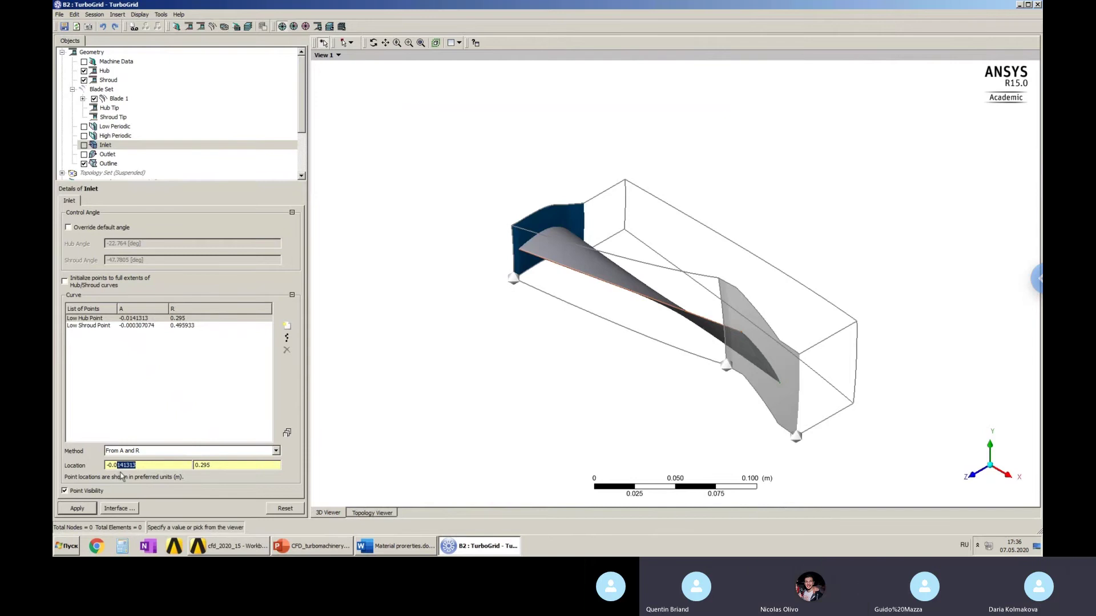
pyautogui.write('-0.05')
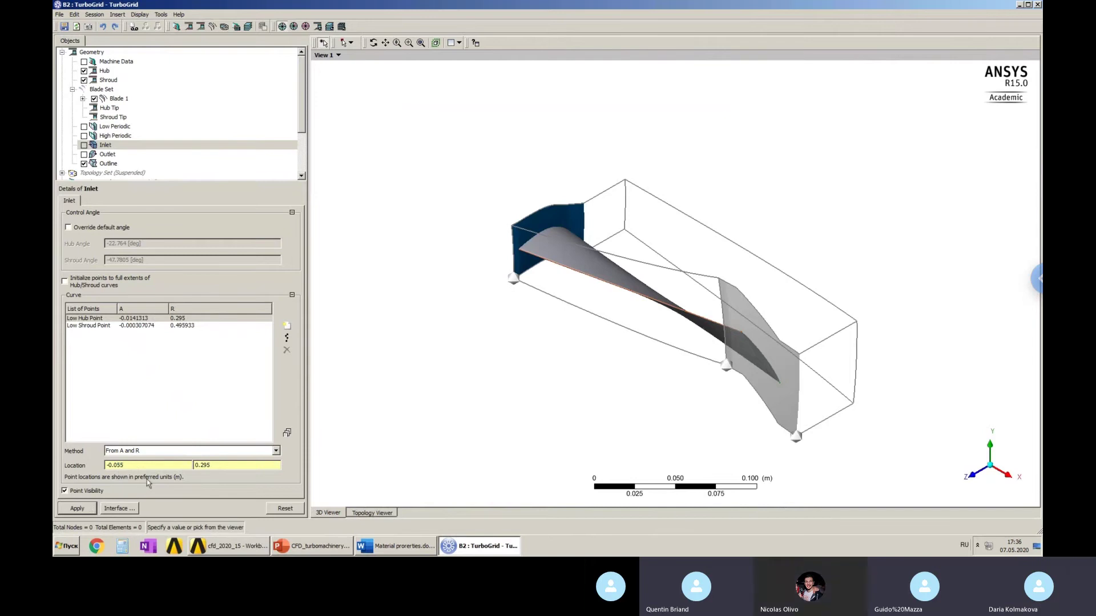
pyautogui.click(85, 509)
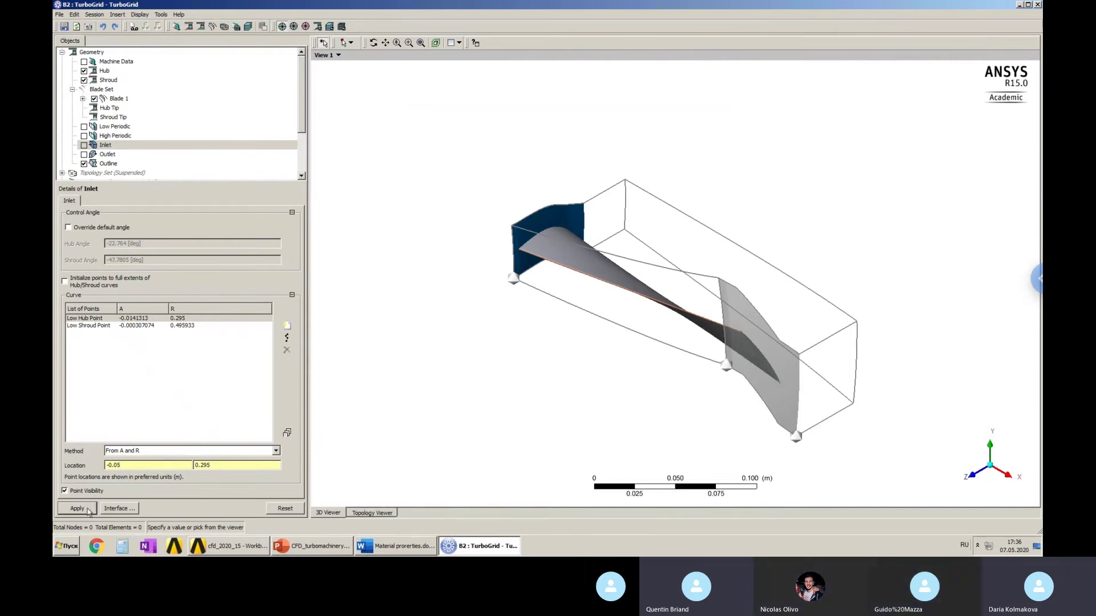
# Set the axial location of the inlet's Low Shroud Point to -0.05, apply it and open the Outlet details.
pyautogui.click(133, 326)
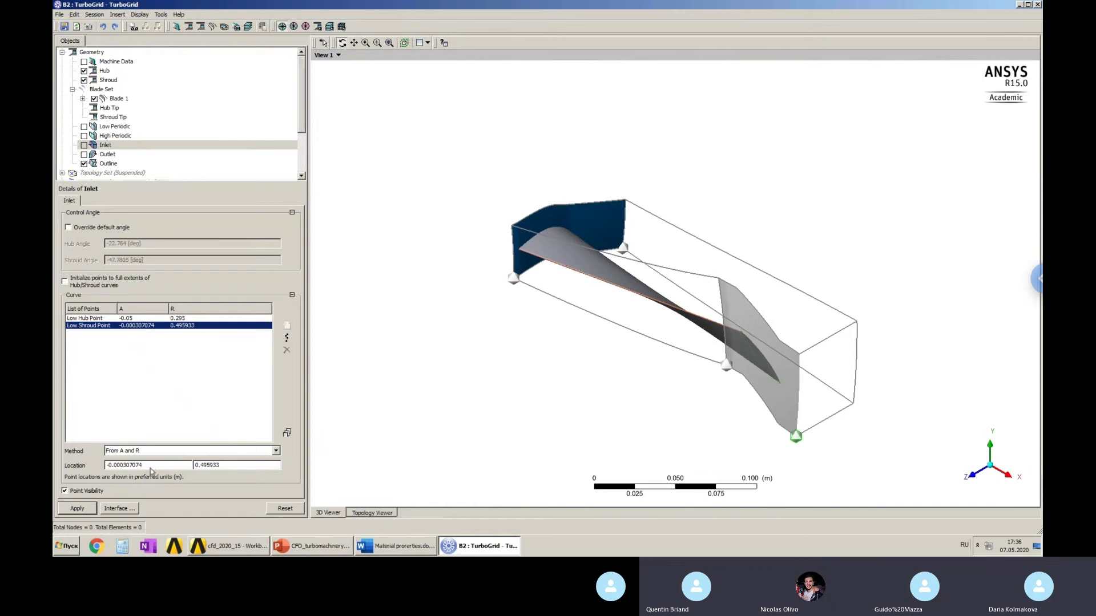
pyautogui.click(153, 466)
pyautogui.doubleClick(153, 465)
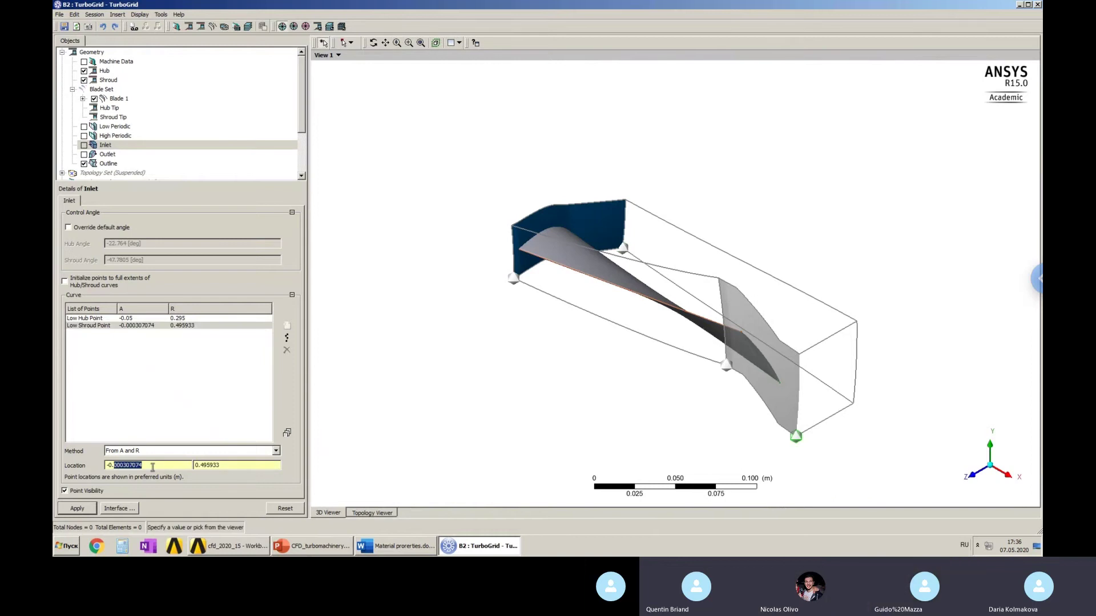
pyautogui.write('05')
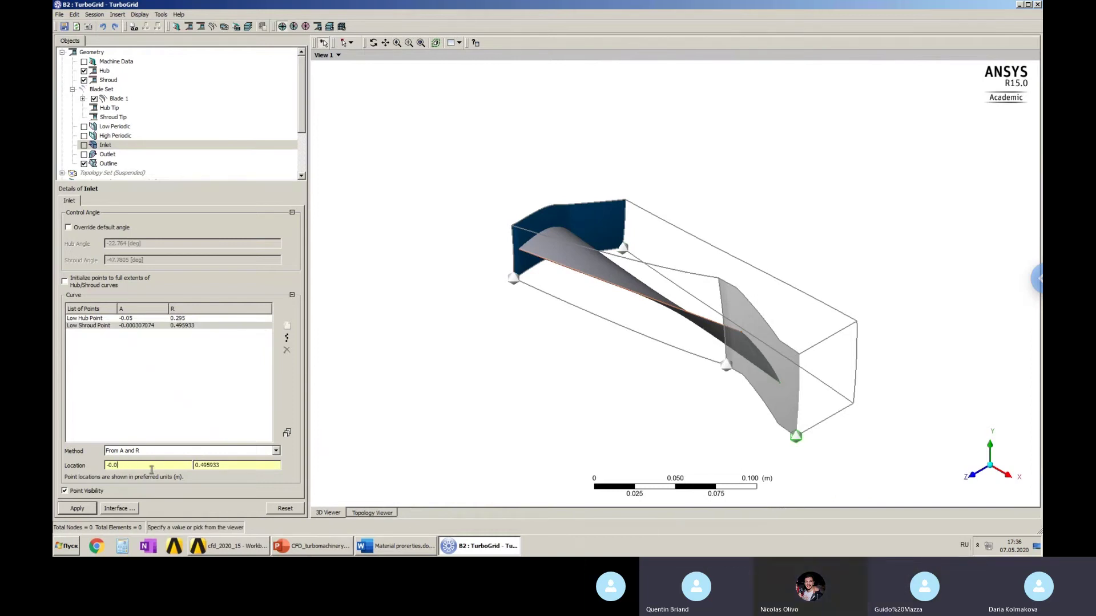
pyautogui.click(84, 508)
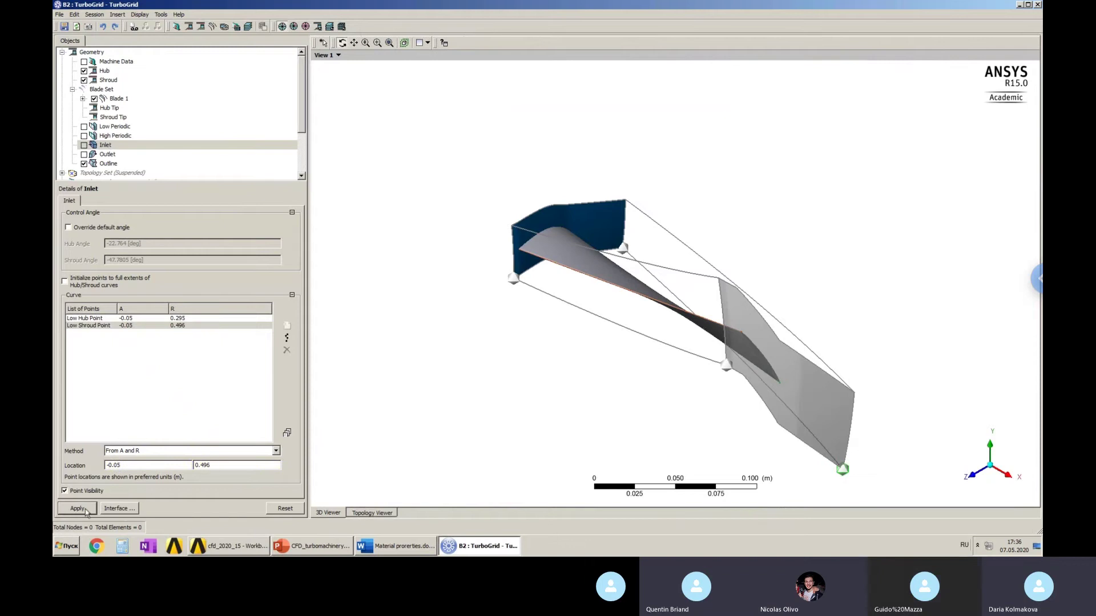
pyautogui.click(110, 155)
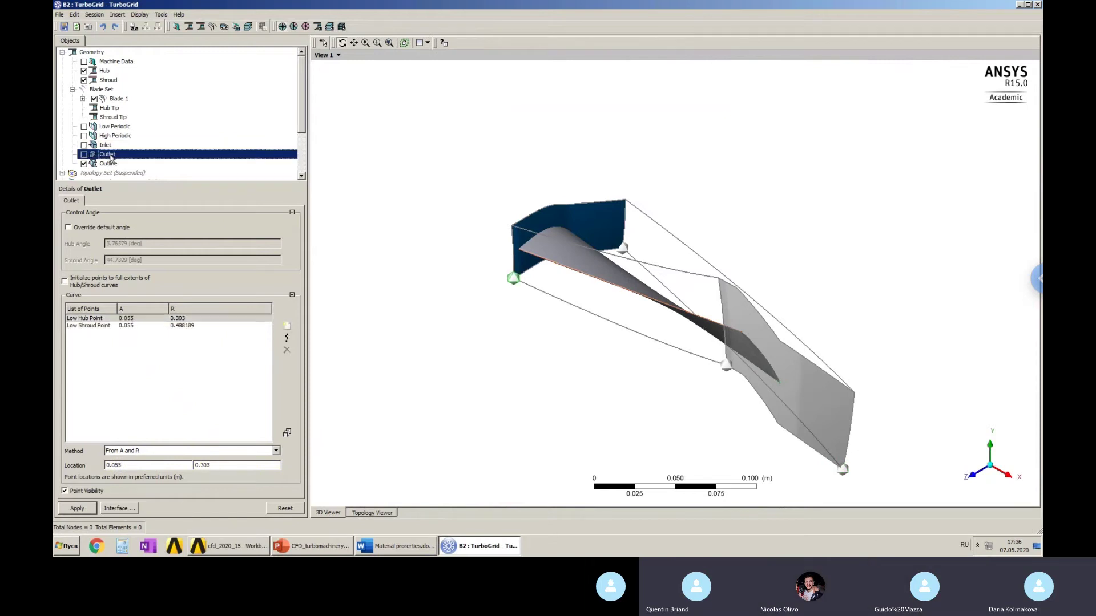
# Override the upstream geometry options for the Shroud Tip and open the choice of tip options.
pyautogui.click(119, 99)
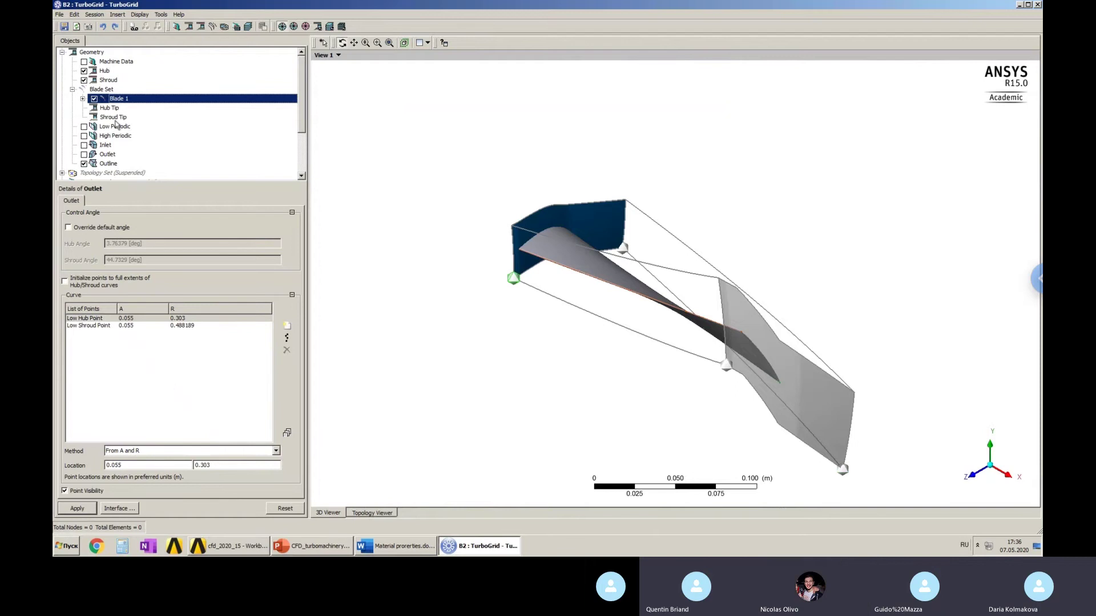
pyautogui.click(114, 117)
pyautogui.click(253, 266)
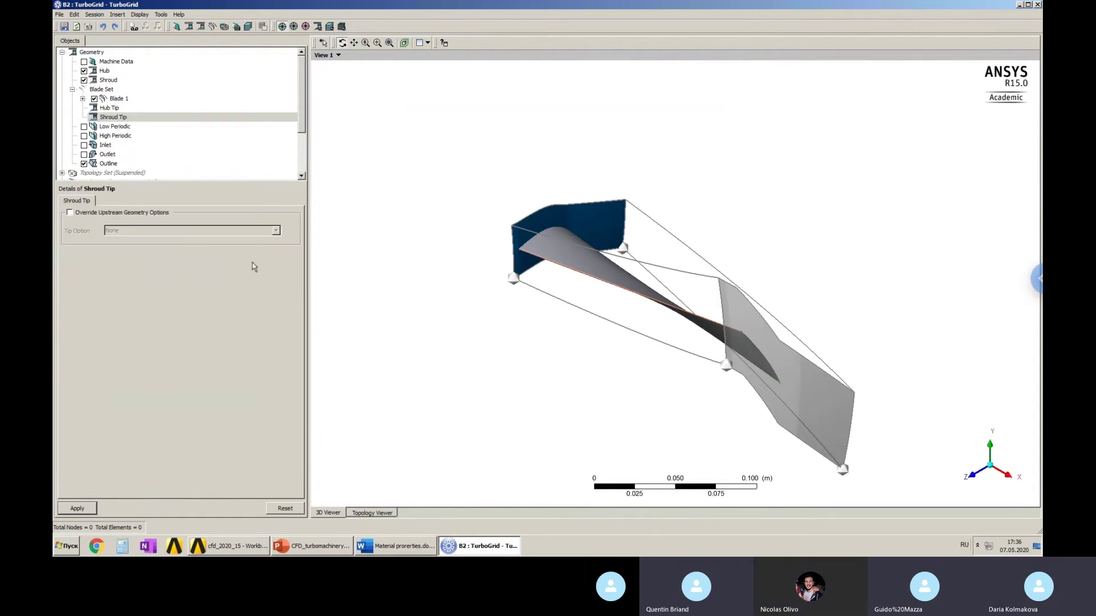
pyautogui.click(70, 212)
pyautogui.click(276, 231)
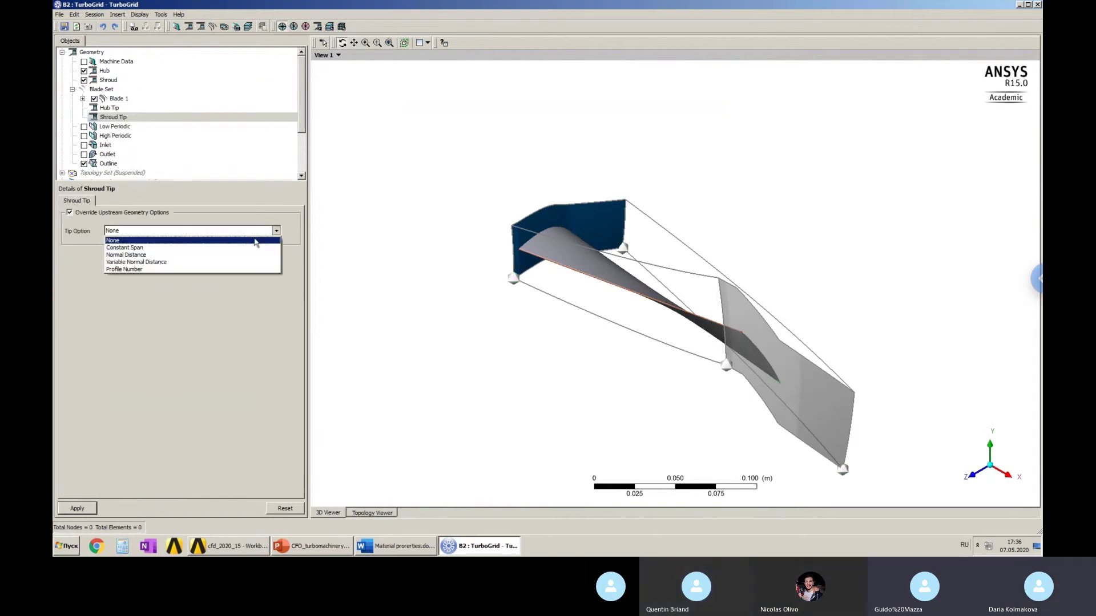
# Try to define the shroud tip with a Normal Distance of 0.3 mm.
pyautogui.click(151, 255)
pyautogui.doubleClick(146, 247)
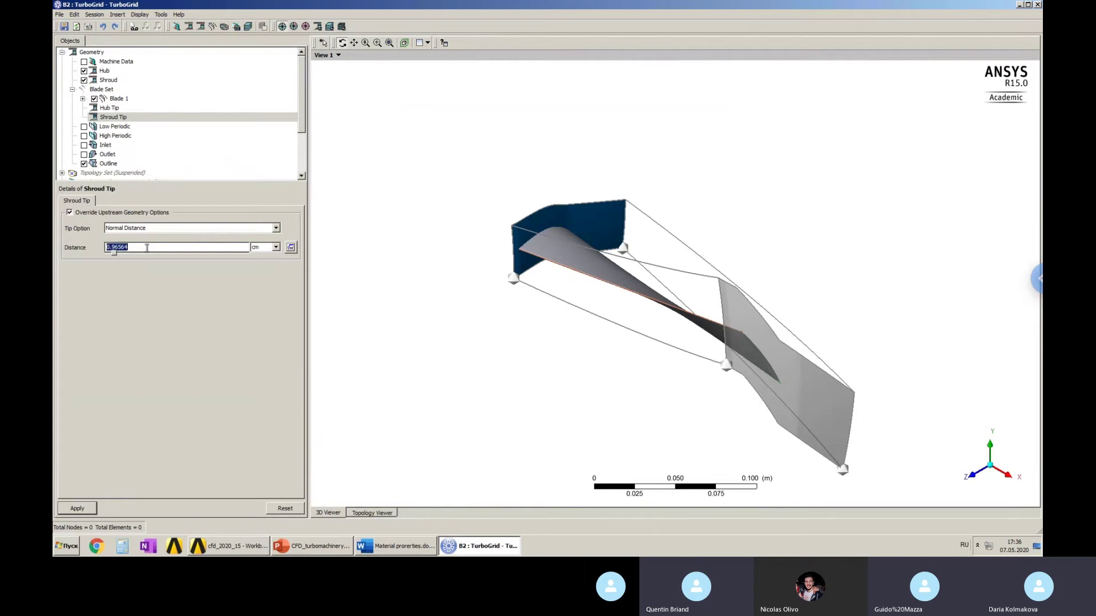
pyautogui.write('0.3')
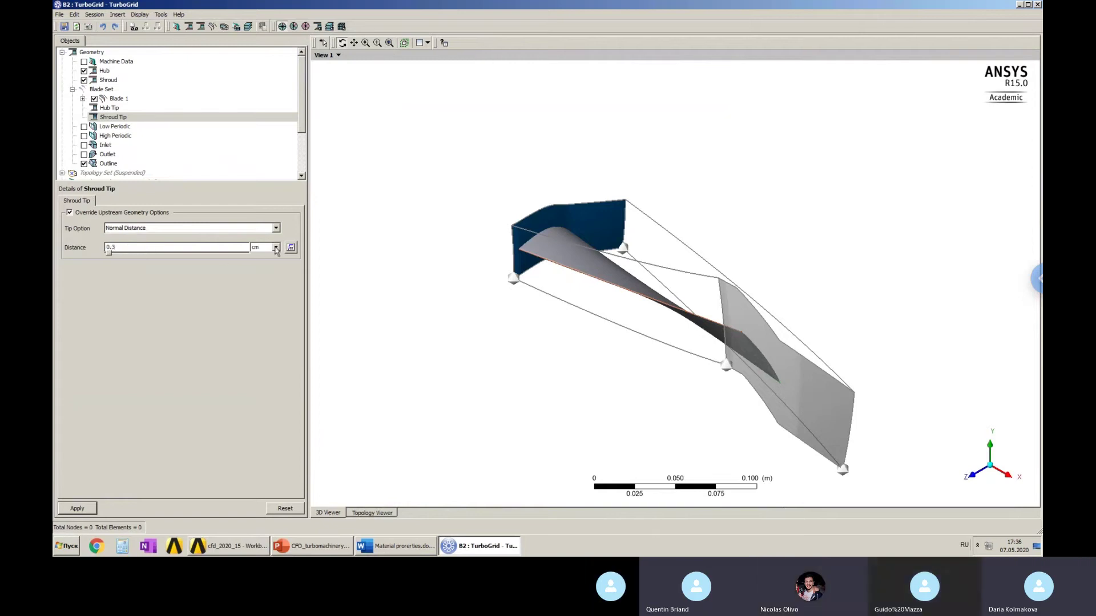
pyautogui.click(275, 247)
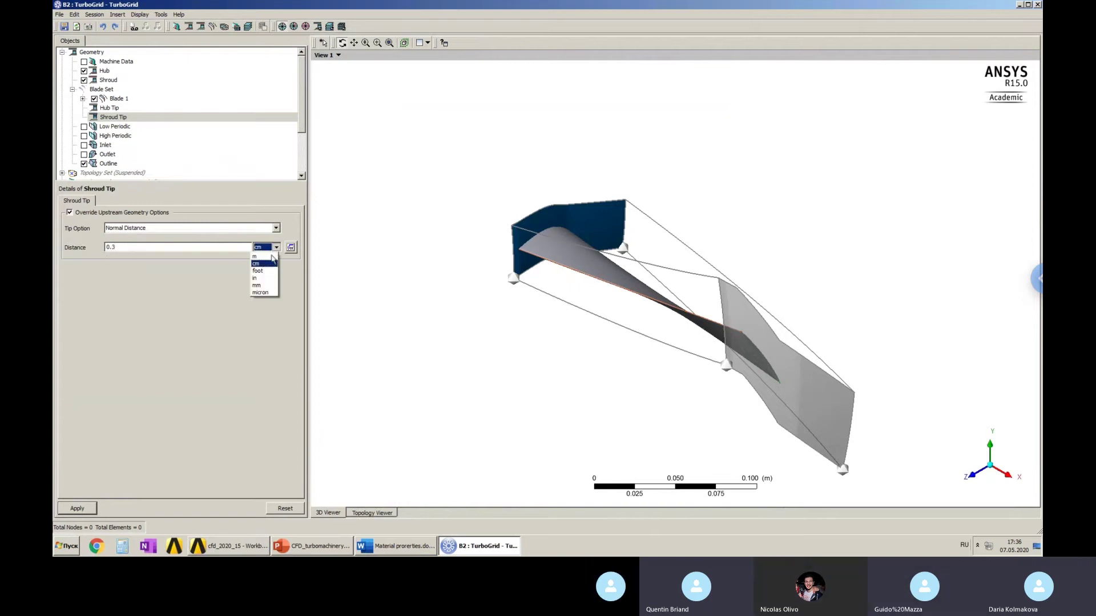
pyautogui.click(257, 286)
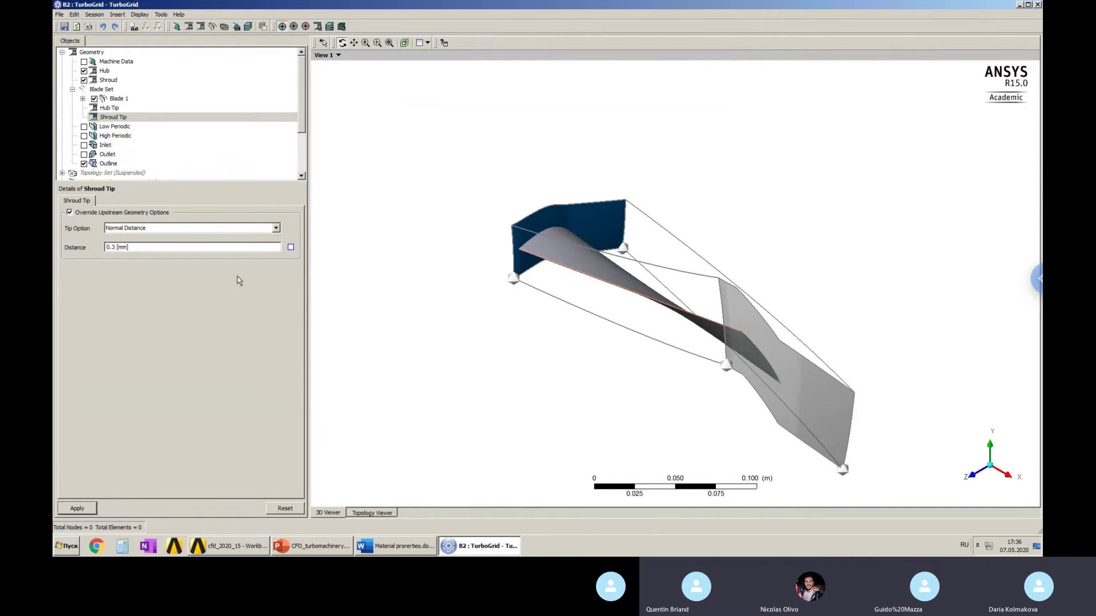
pyautogui.click(74, 509)
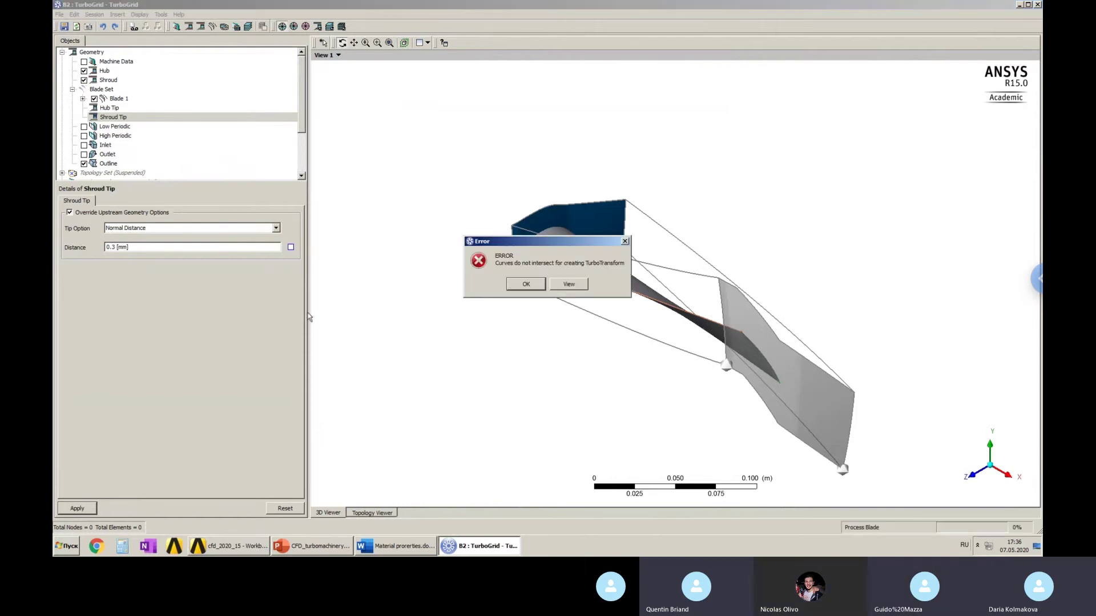
pyautogui.click(525, 283)
# Set the shroud tip option back to None and apply it.
pyautogui.click(275, 228)
pyautogui.click(217, 239)
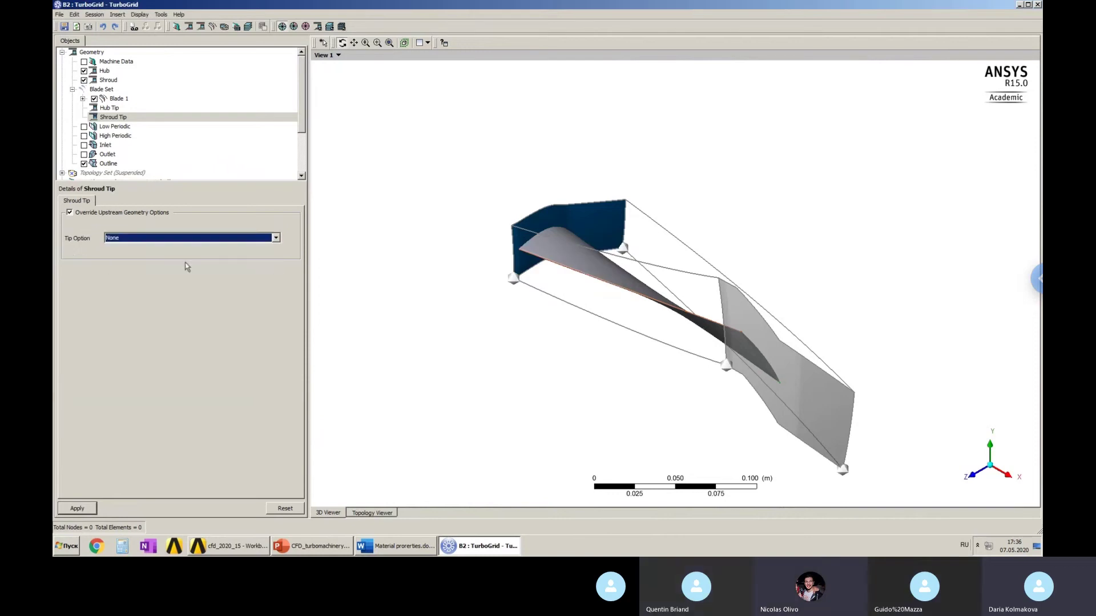
pyautogui.click(77, 511)
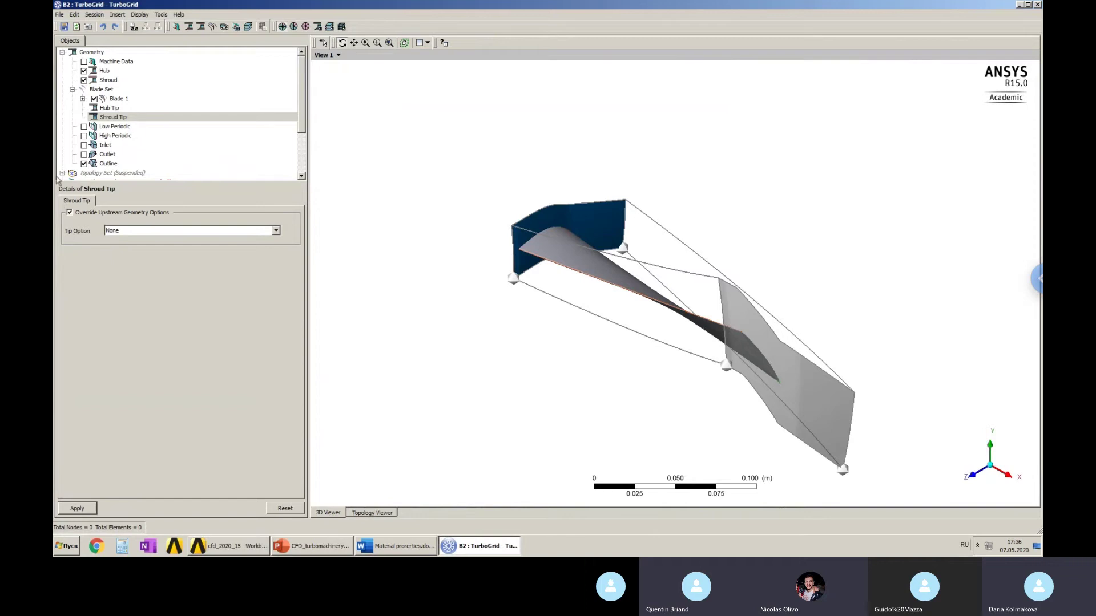
# Unsuspend object updates for the Topology Set so that the blade topology is generated.
pyautogui.moveTo(304, 114); pyautogui.dragTo(301, 82)
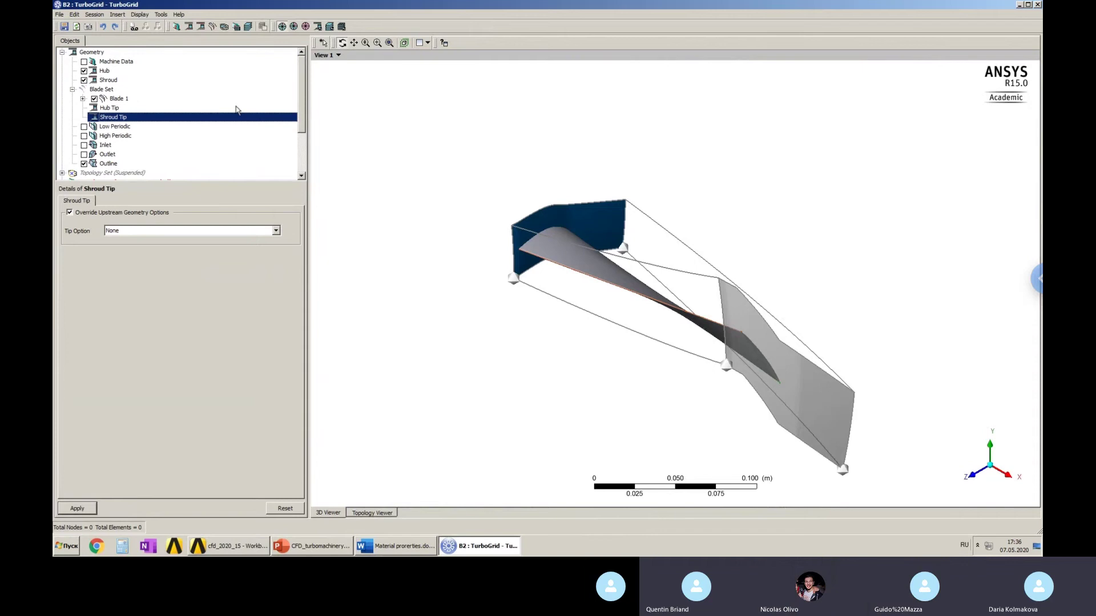
pyautogui.scroll(-3, 154, 114)
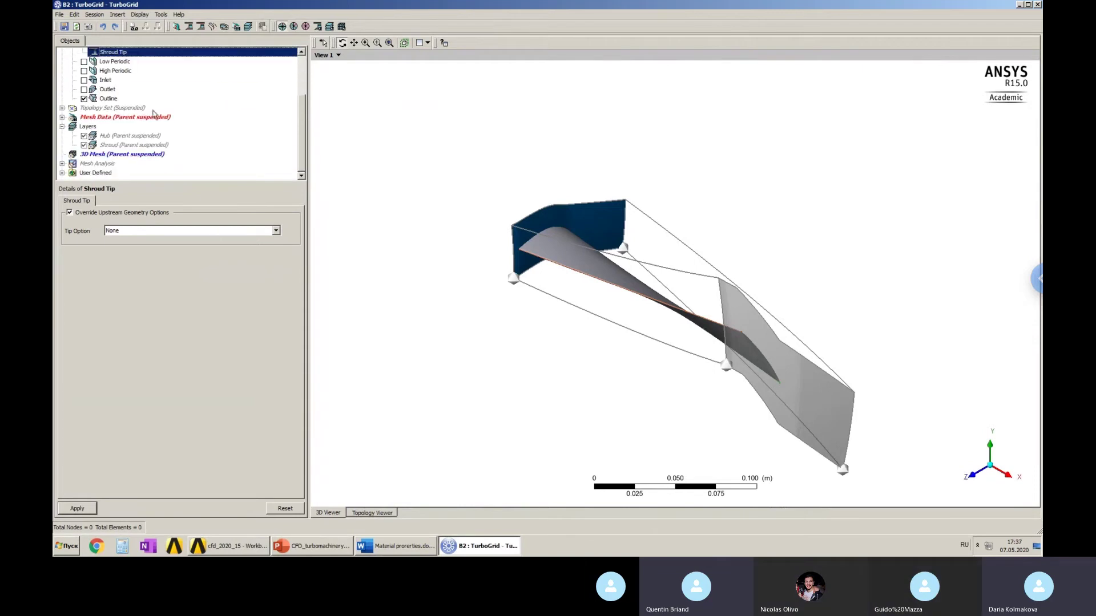
pyautogui.click(137, 110)
pyautogui.rightClick(137, 110)
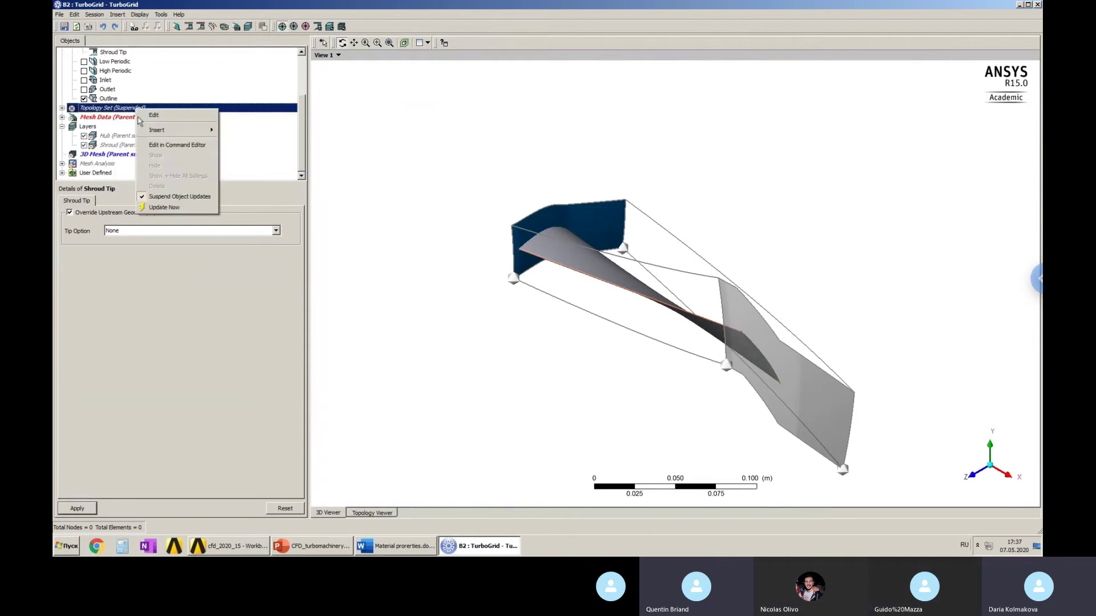
pyautogui.click(168, 200)
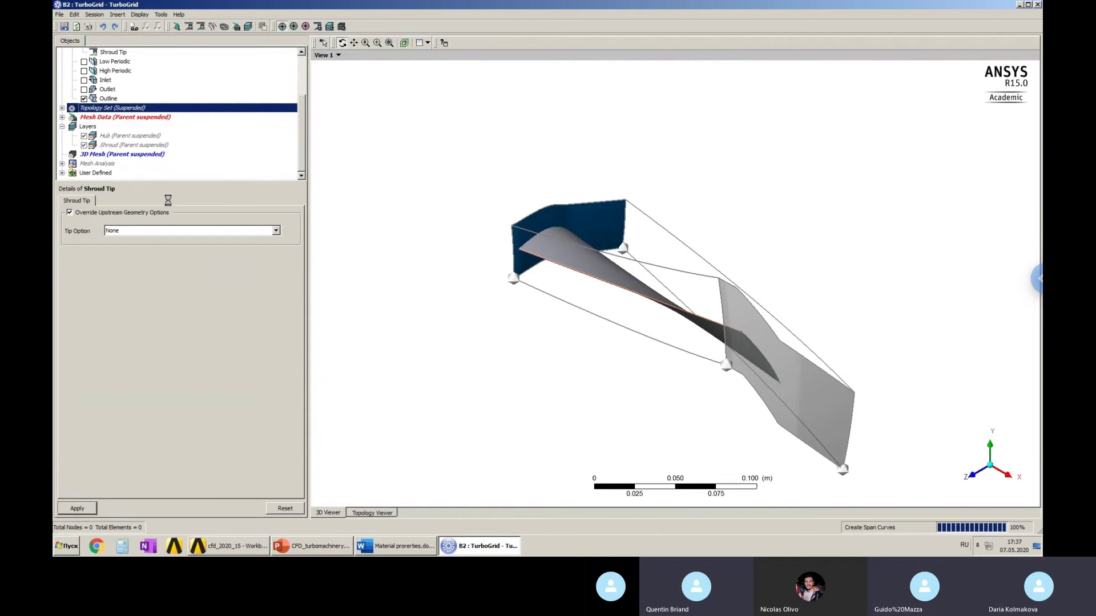
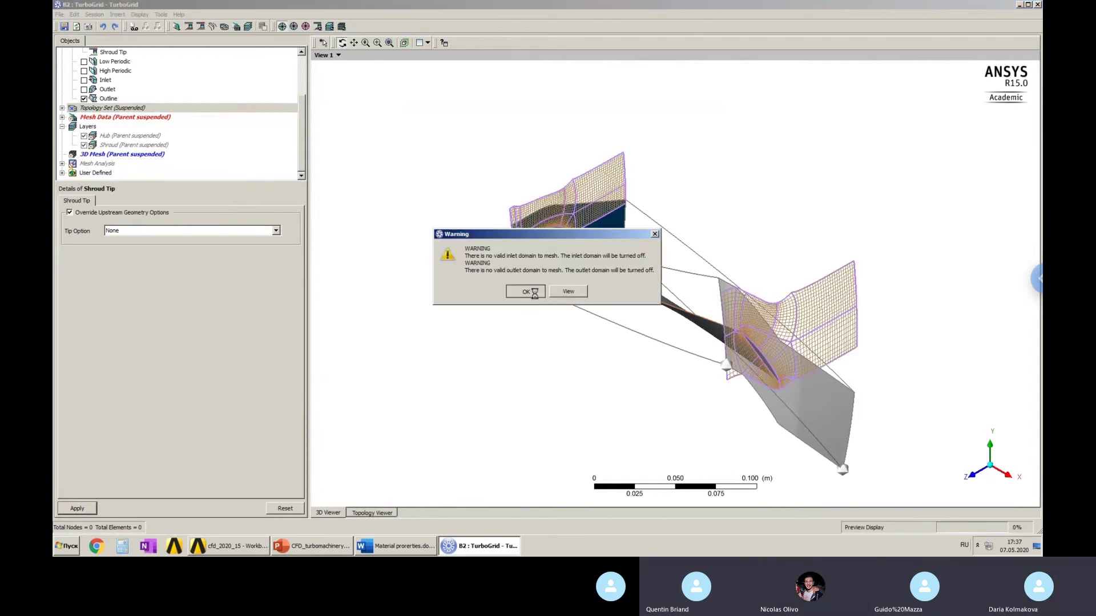
pyautogui.click(525, 292)
# Set the Mesh Data sizing method to Target Passage Mesh Size with a specified node count of 500000 and apply it.
pyautogui.moveTo(671, 285); pyautogui.dragTo(379, 74)
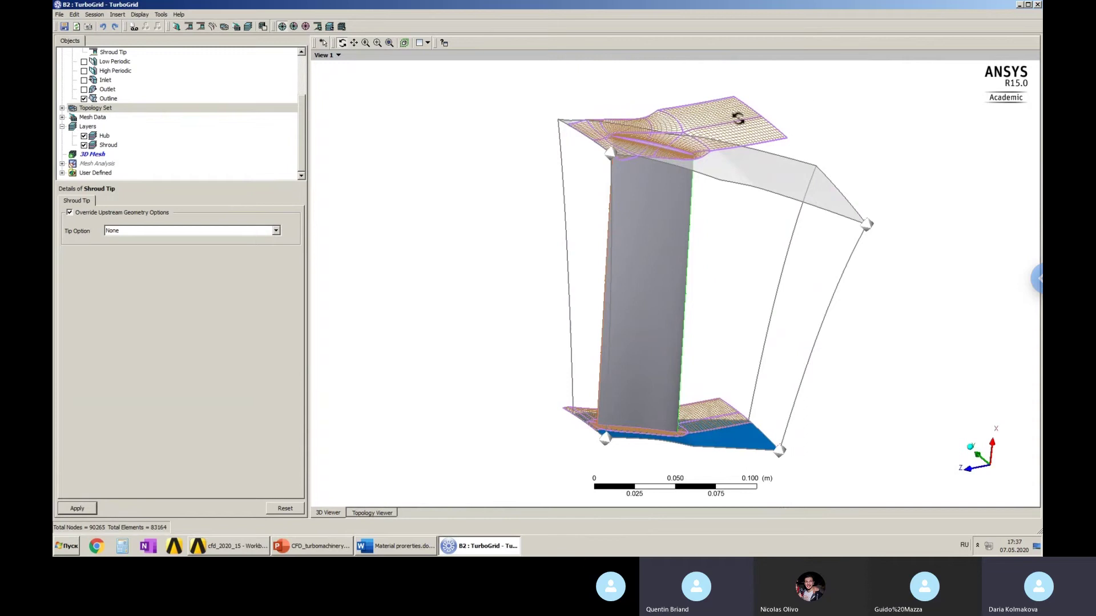
pyautogui.doubleClick(90, 117)
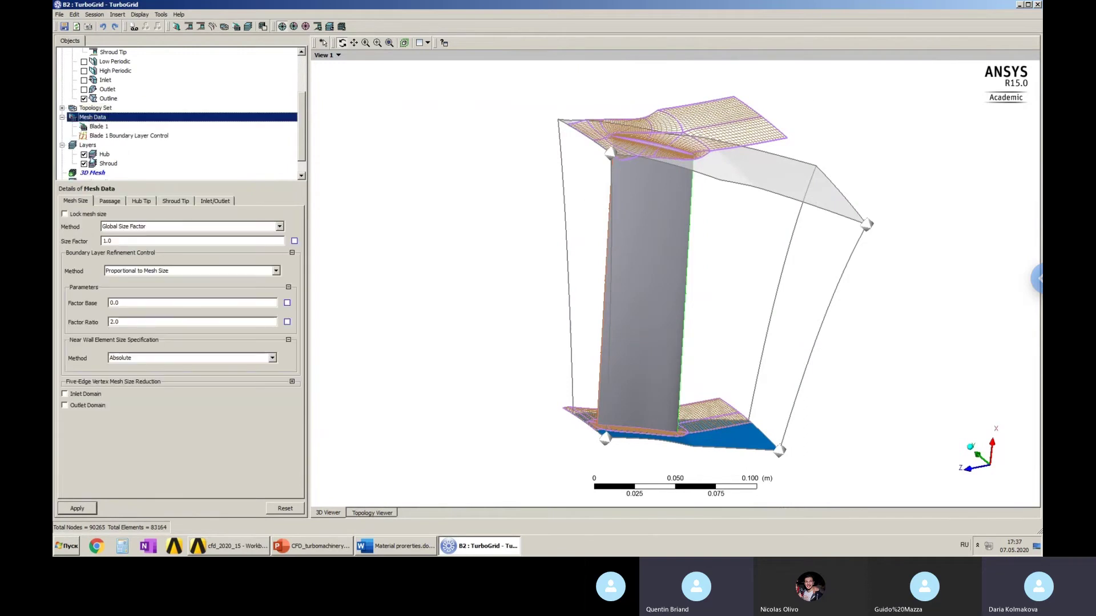
pyautogui.click(132, 227)
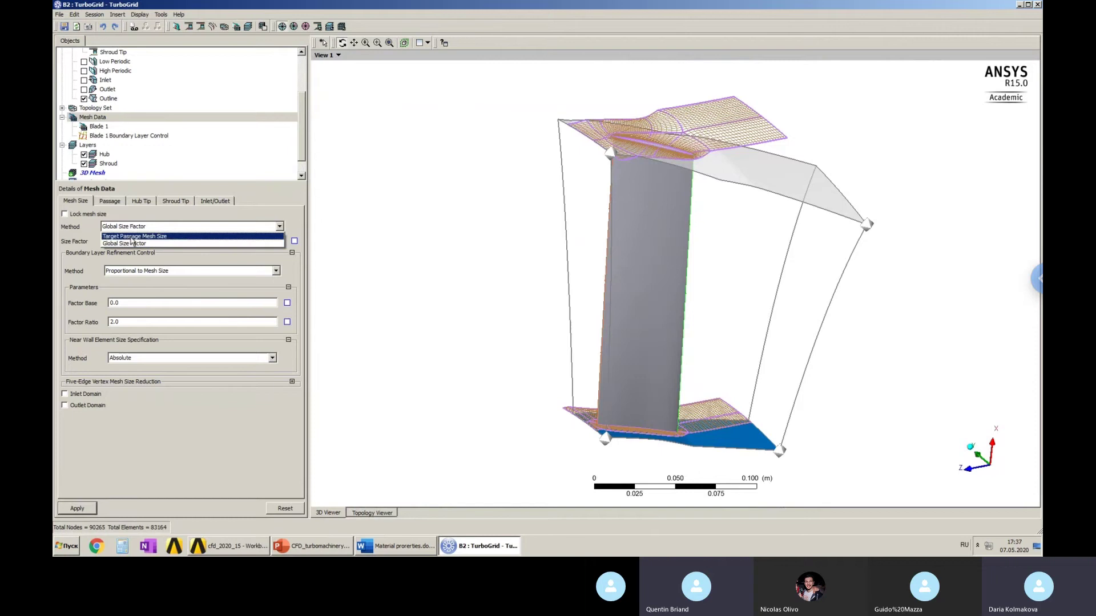
pyautogui.click(137, 243)
pyautogui.click(153, 241)
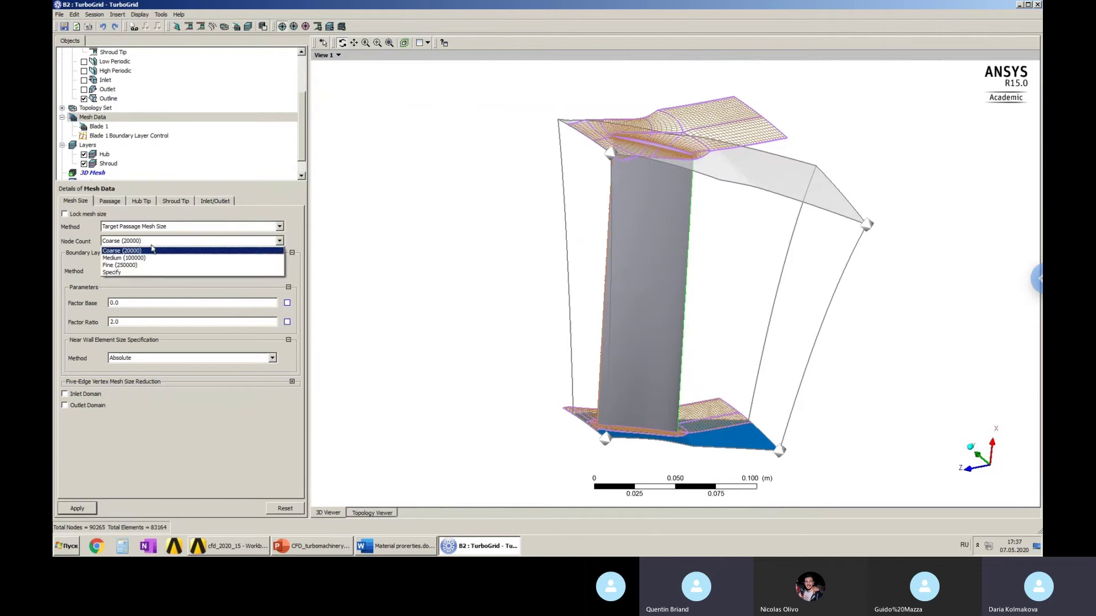
pyautogui.click(131, 272)
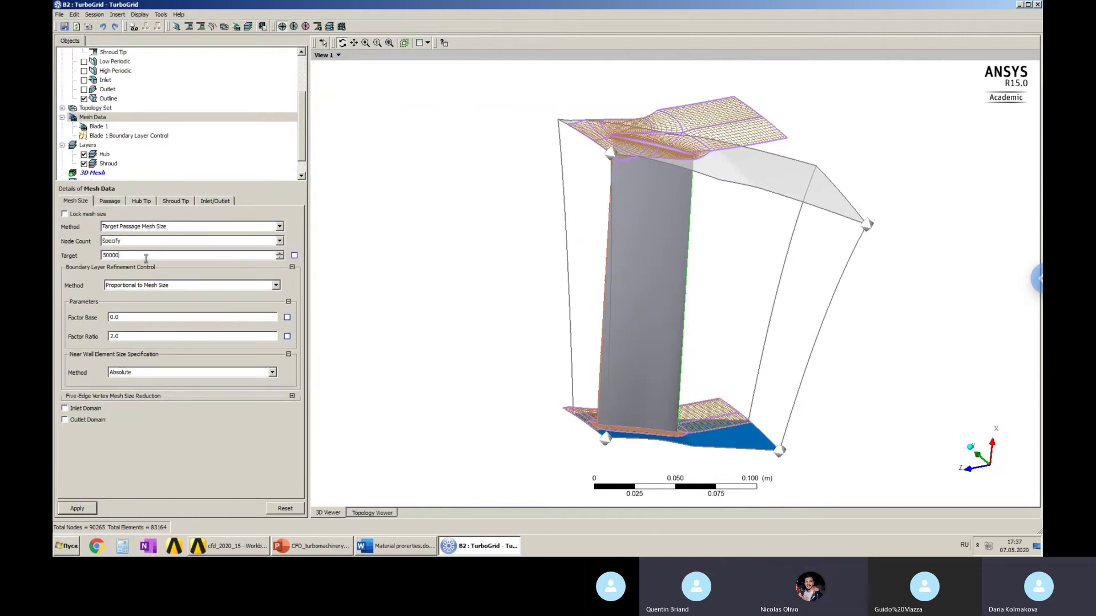
pyautogui.write('0')
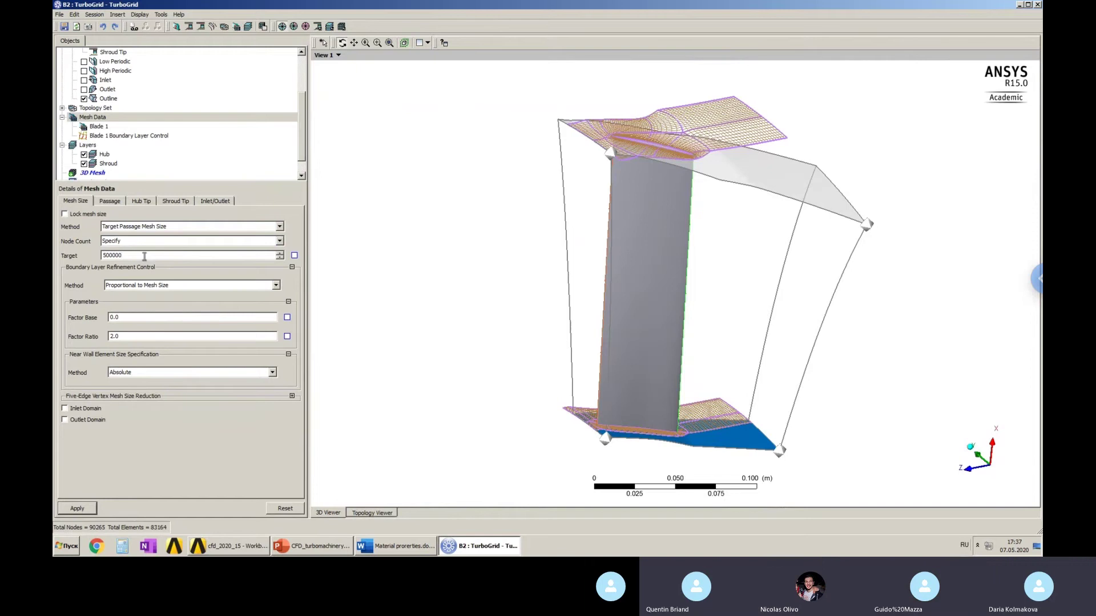
pyautogui.click(81, 509)
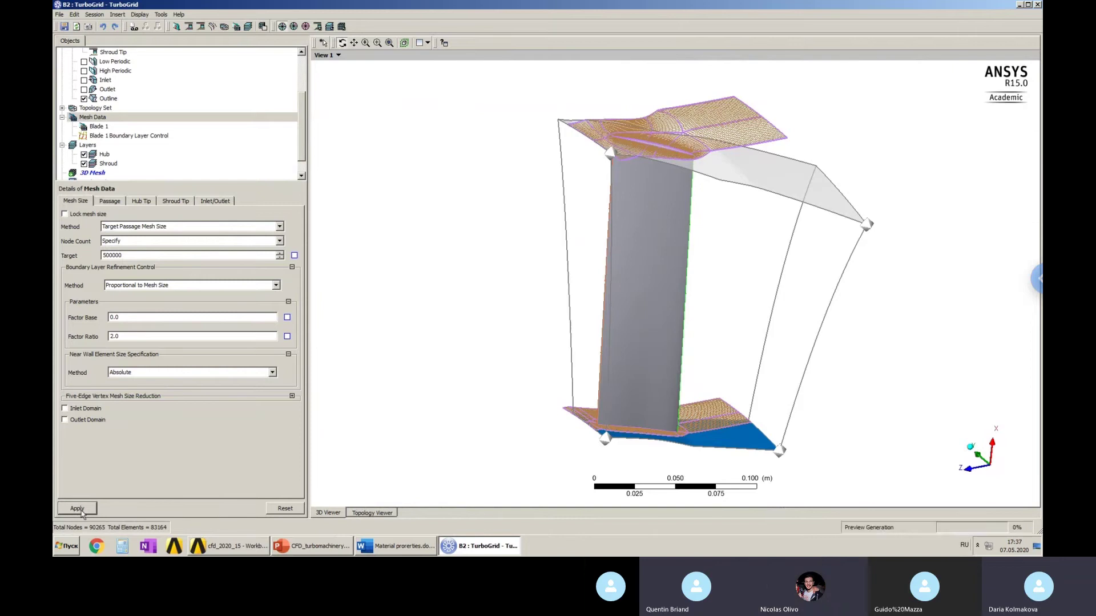
# Generate the 3D mesh of the blade passage and dismiss the resulting message.
pyautogui.click(262, 27)
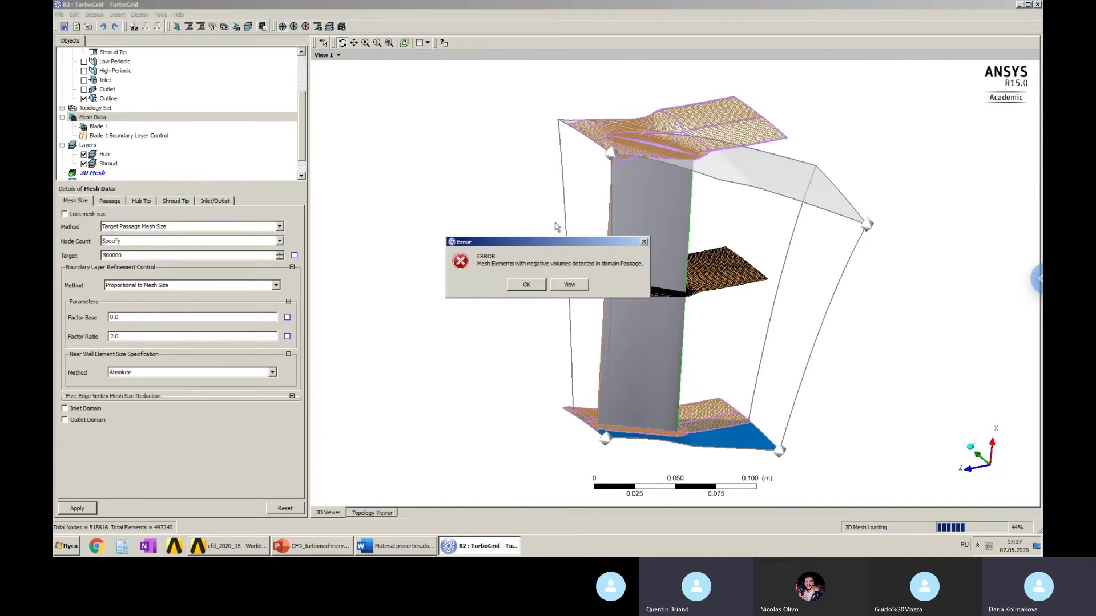
pyautogui.moveTo(546, 242); pyautogui.dragTo(541, 204)
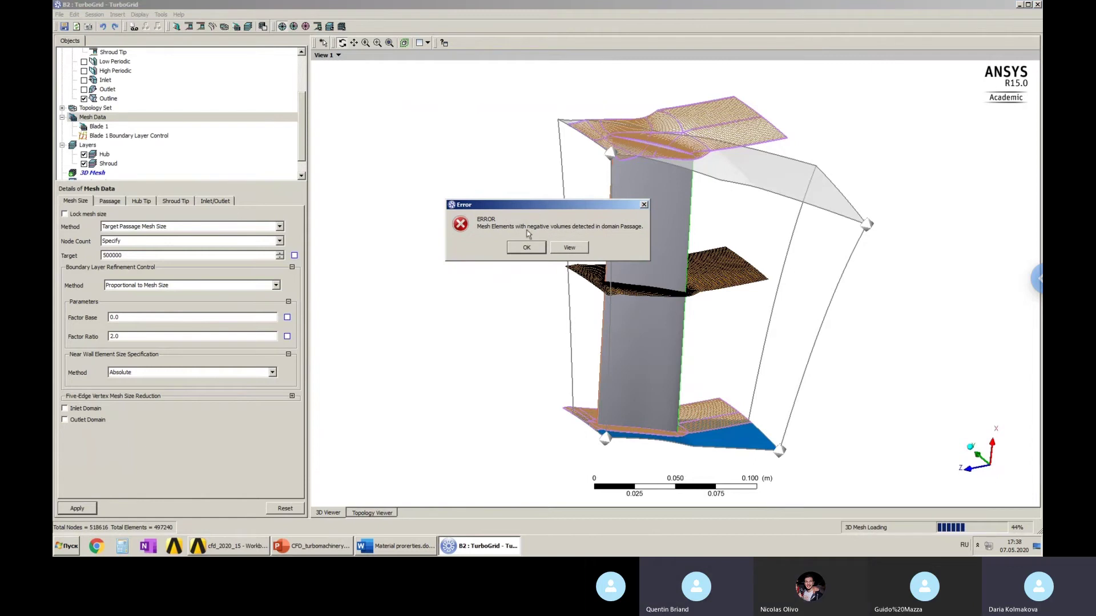
pyautogui.click(521, 251)
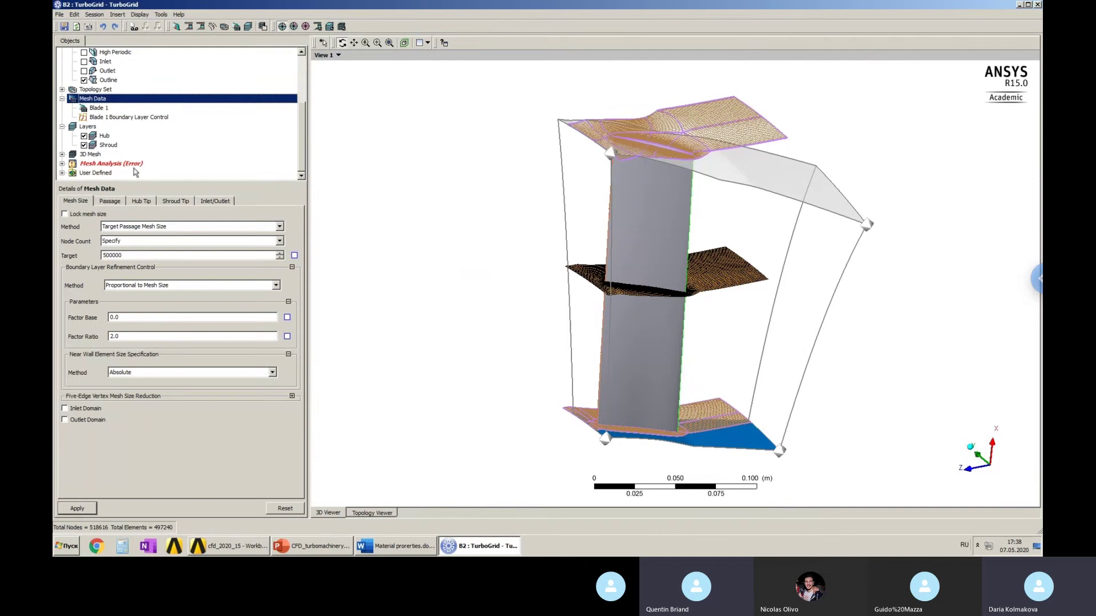
# Review the mesh statistics for all domains in the Mesh Analysis and close them.
pyautogui.doubleClick(131, 164)
pyautogui.moveTo(379, 65); pyautogui.dragTo(194, 79)
pyautogui.click(556, 188)
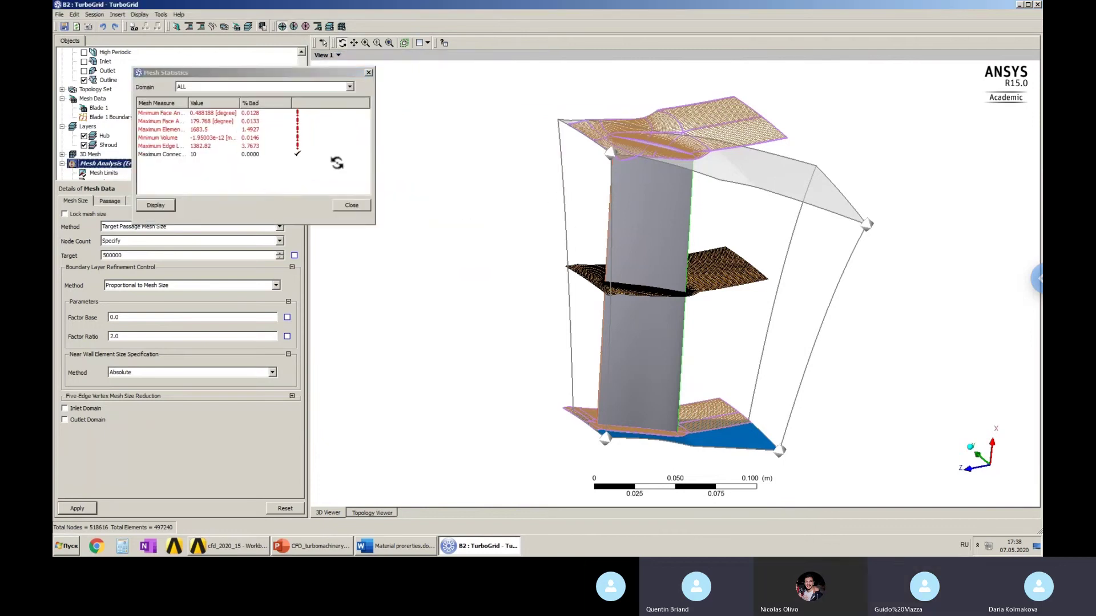
pyautogui.click(352, 205)
# Hide the shroud surface of the geometry to expose the mesh layers around the blade.
pyautogui.moveTo(693, 240); pyautogui.dragTo(679, 299)
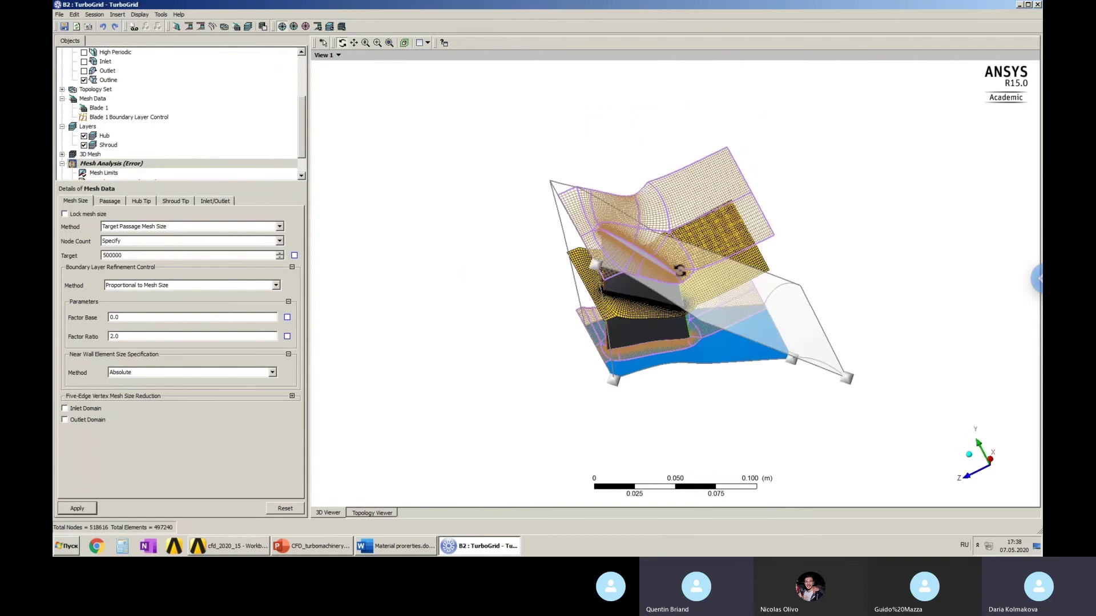
pyautogui.scroll(5, 685, 282)
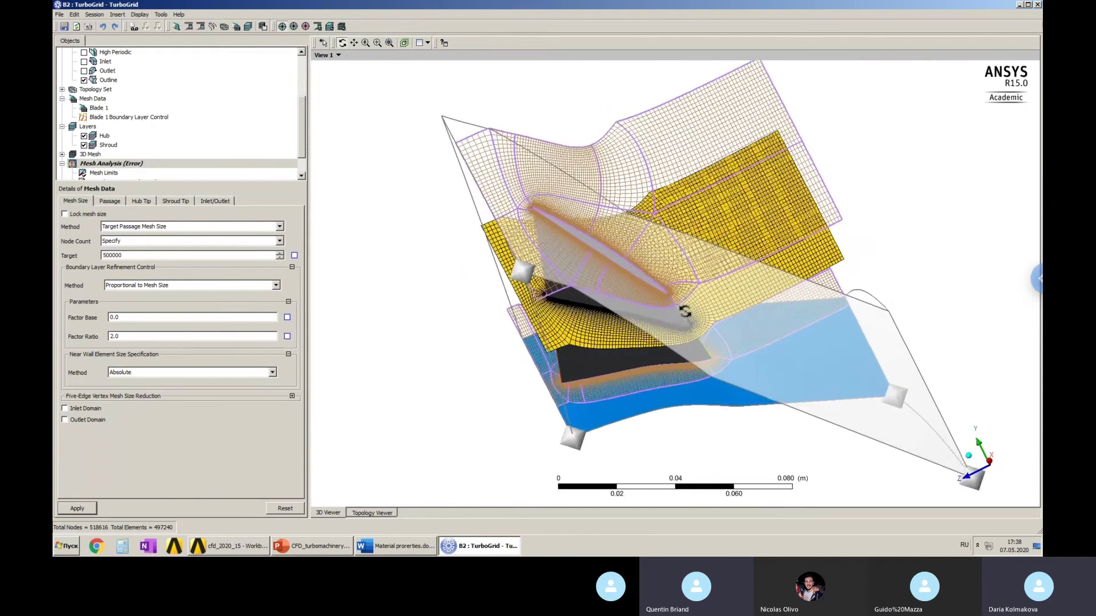
pyautogui.scroll(3, 679, 304)
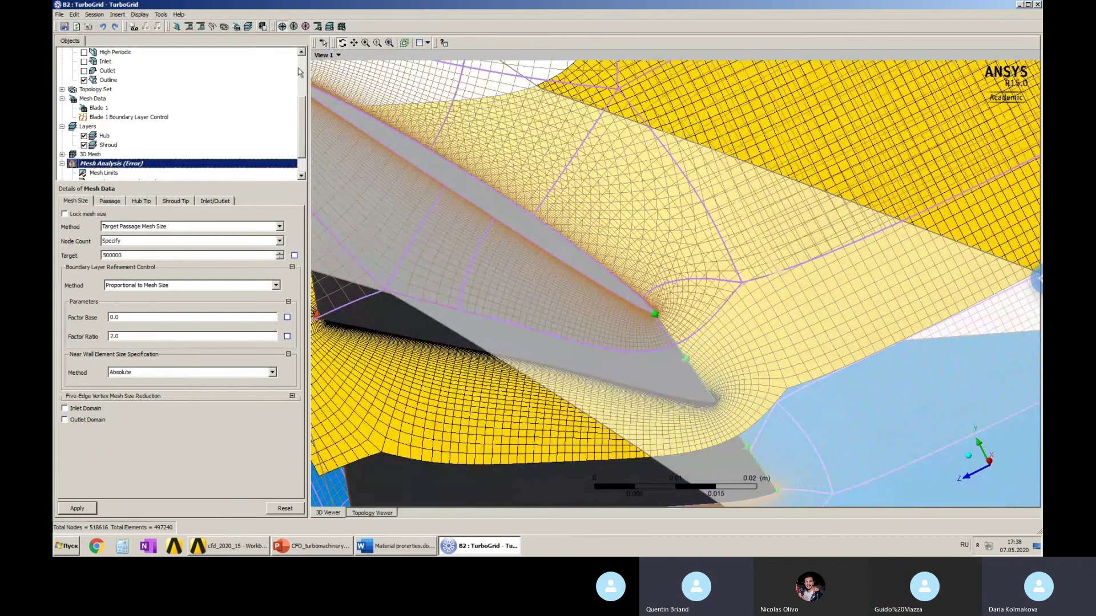
pyautogui.moveTo(303, 106); pyautogui.dragTo(291, 43)
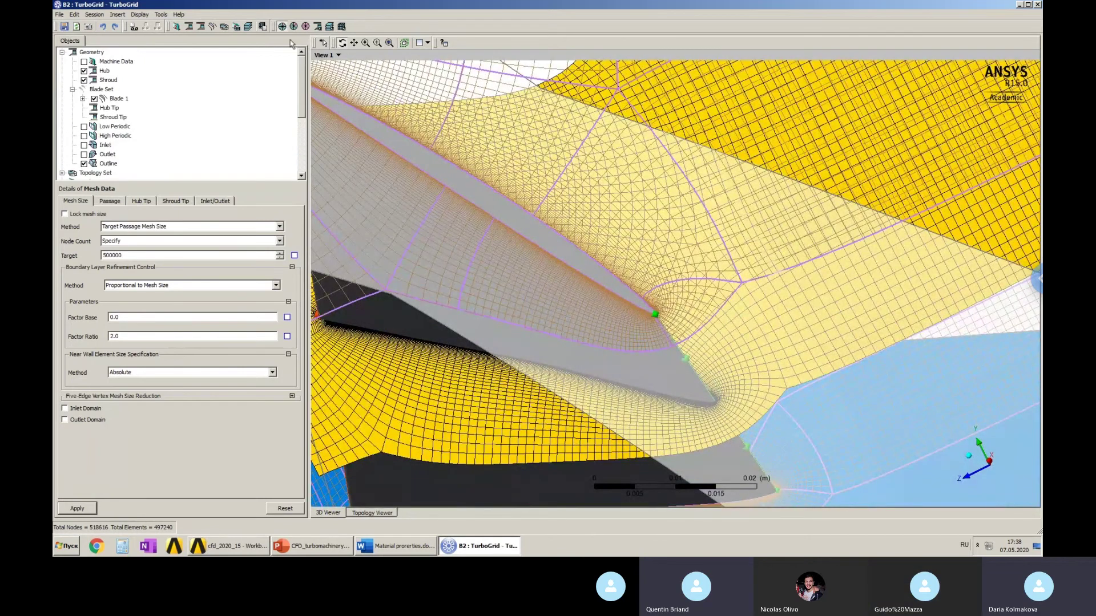
pyautogui.click(83, 81)
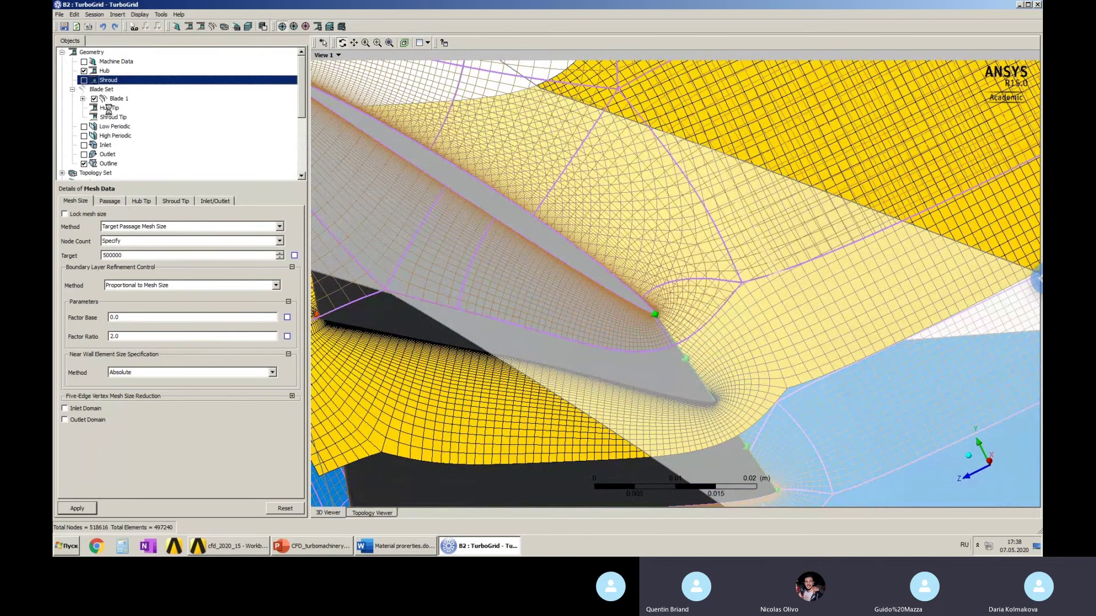
# Examine the mesh elements close up around the blade's edge and along its surface near the shroud.
pyautogui.moveTo(672, 298); pyautogui.dragTo(656, 302)
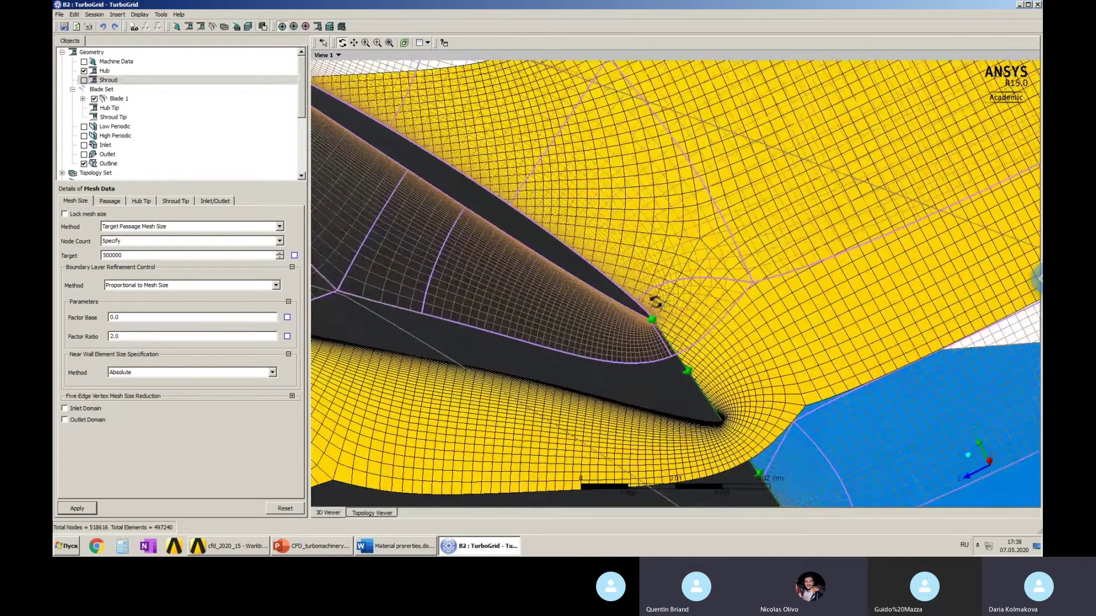
pyautogui.scroll(4, 656, 302)
pyautogui.scroll(2, 616, 289)
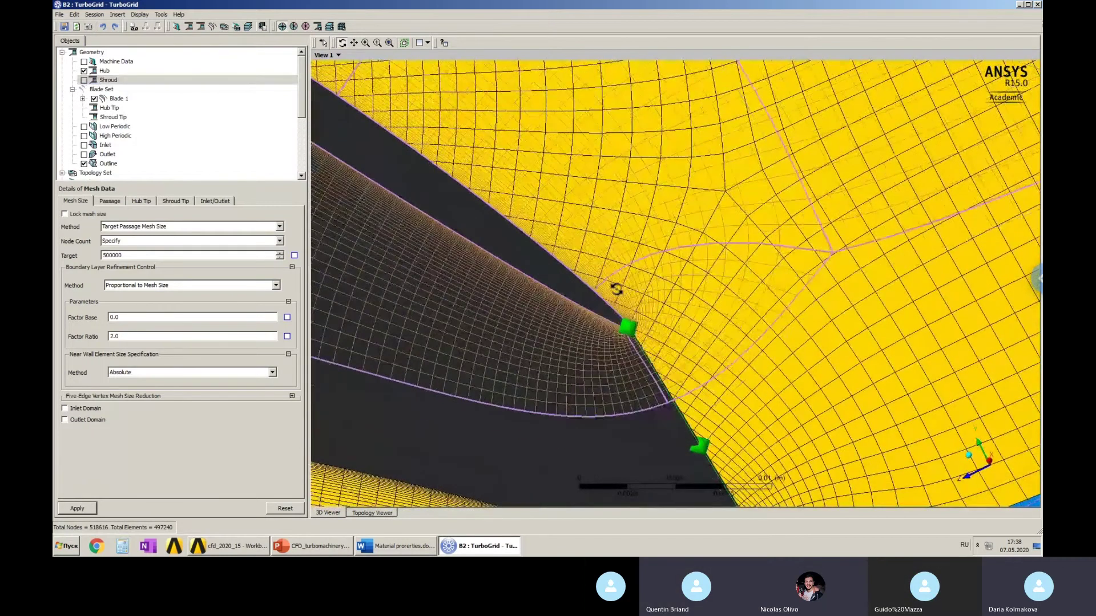
pyautogui.moveTo(616, 289); pyautogui.dragTo(615, 293)
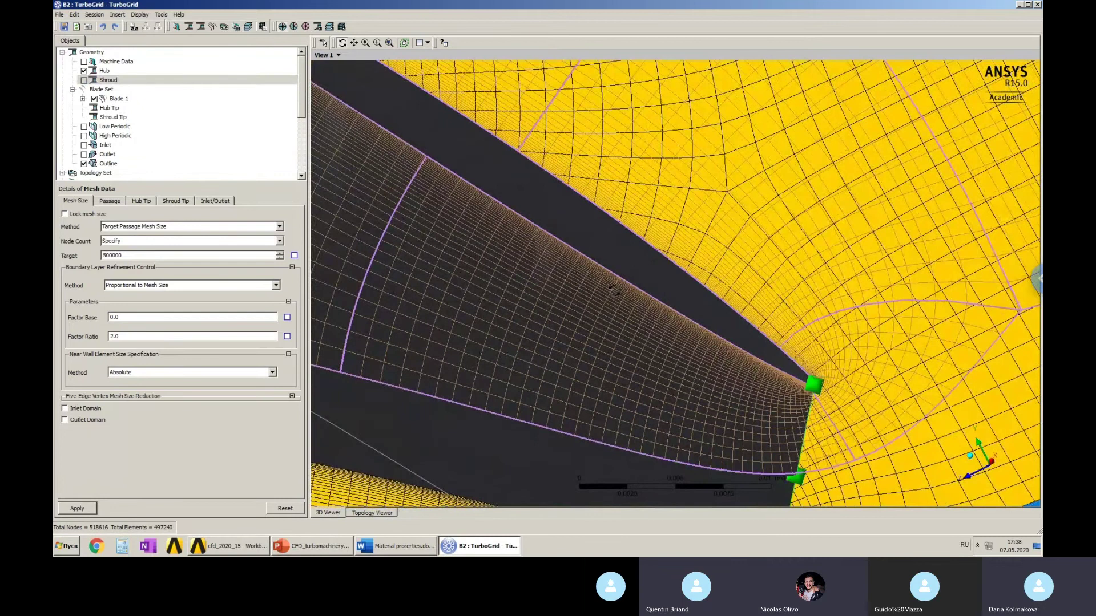
pyautogui.click(353, 42)
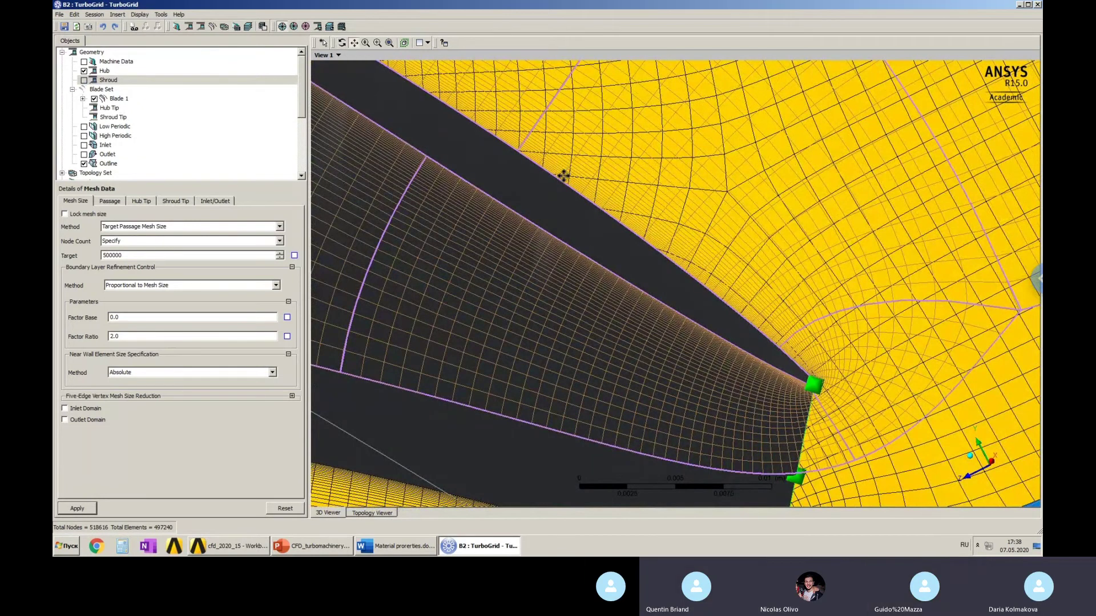
pyautogui.moveTo(824, 381); pyautogui.dragTo(729, 297)
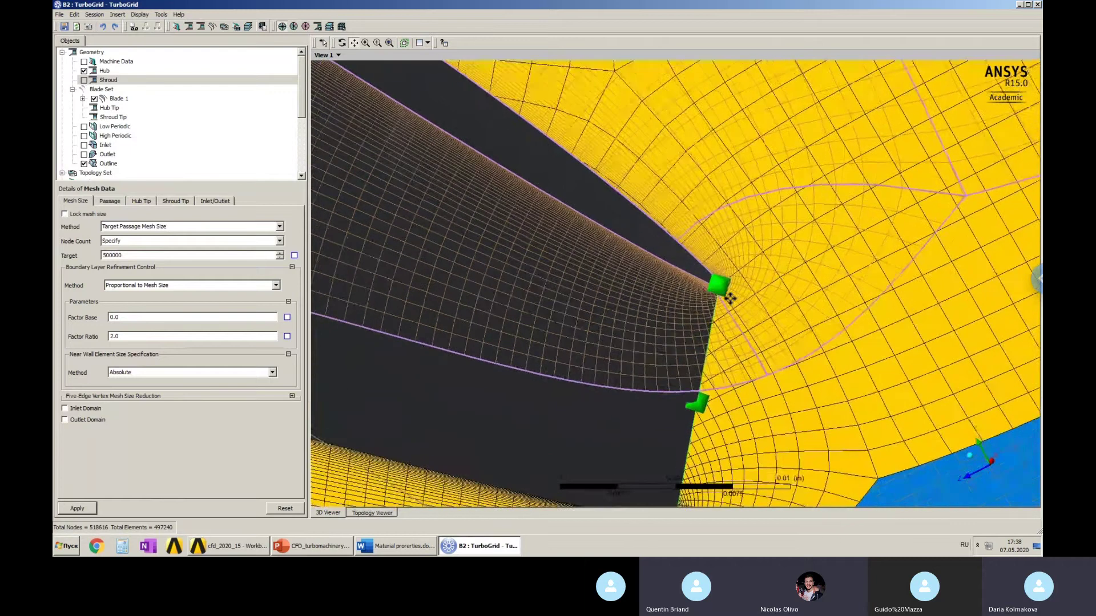
pyautogui.scroll(4, 730, 297)
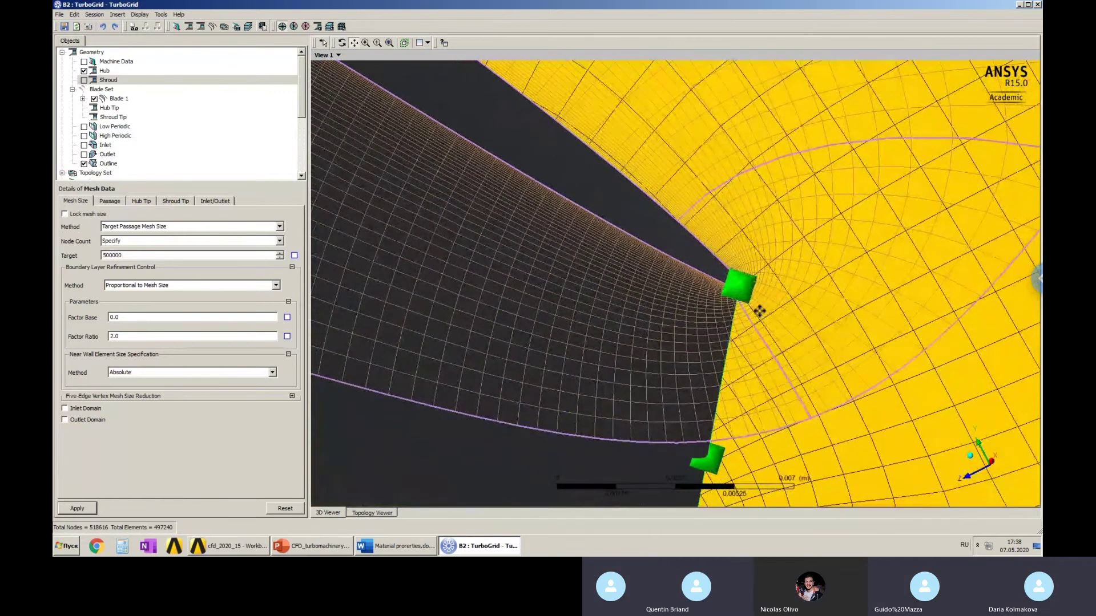
pyautogui.scroll(5, 762, 312)
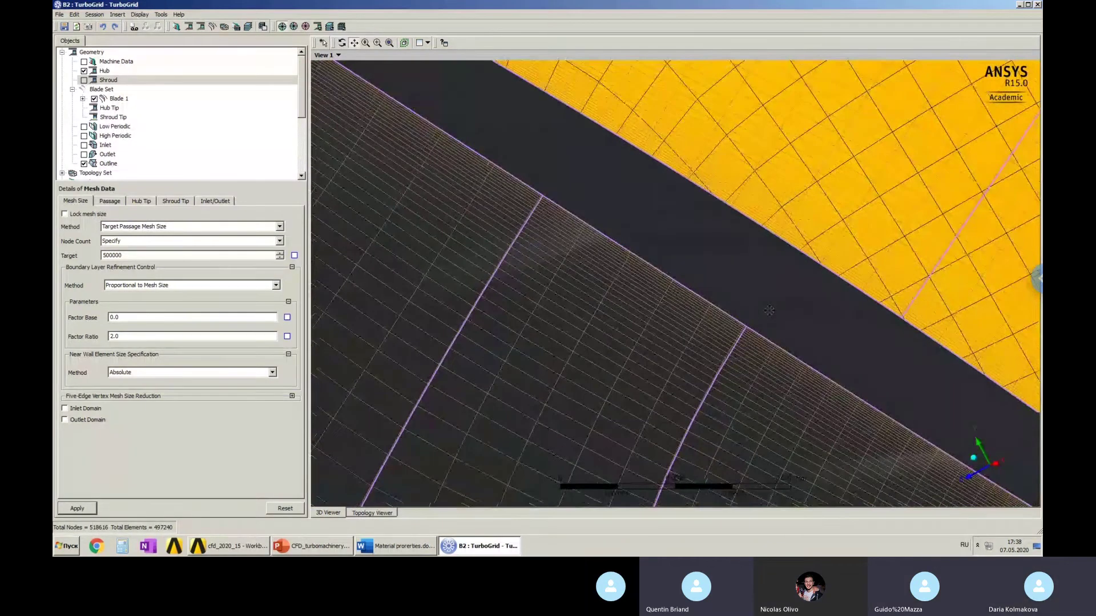
# Examine the passage mesh around the whole blade and the hub mesh close up at the blade's leading edge.
pyautogui.scroll(-4, 768, 310)
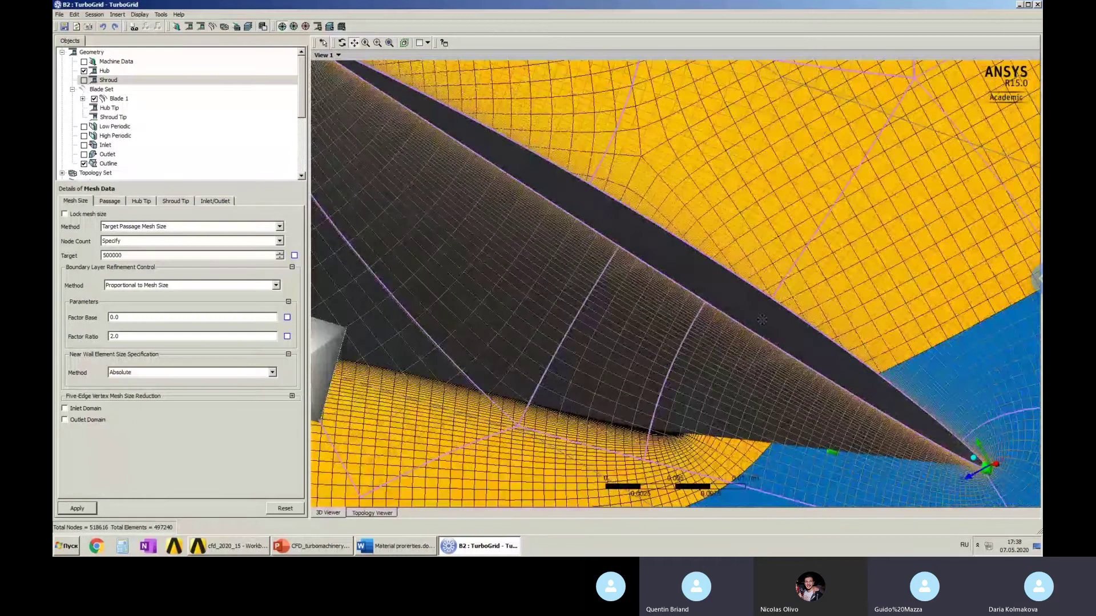
pyautogui.scroll(-3, 762, 320)
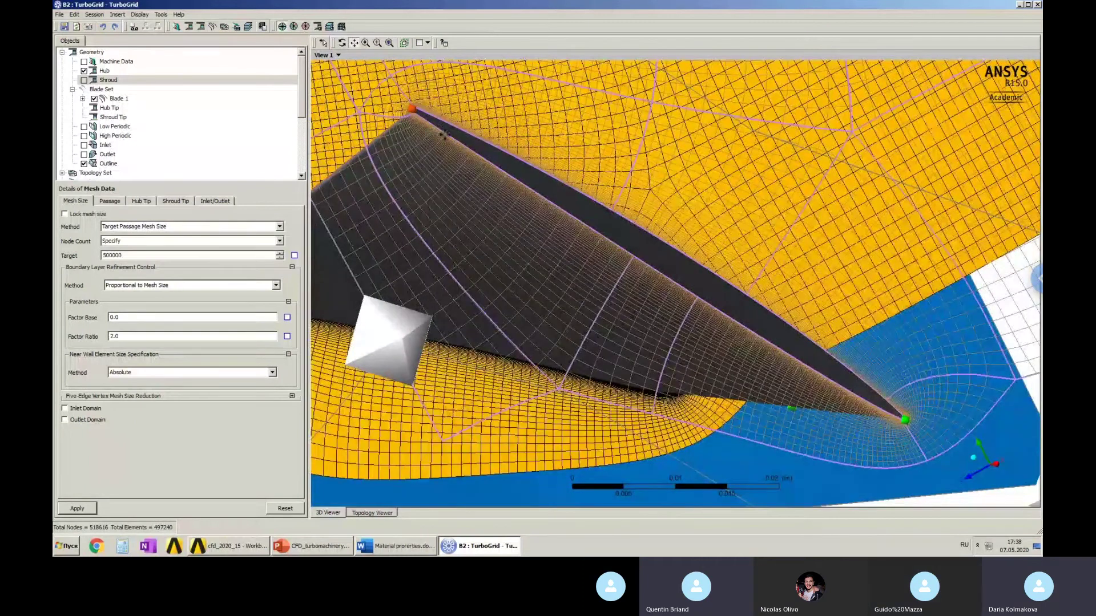
pyautogui.moveTo(473, 175); pyautogui.dragTo(507, 232, button='middle')
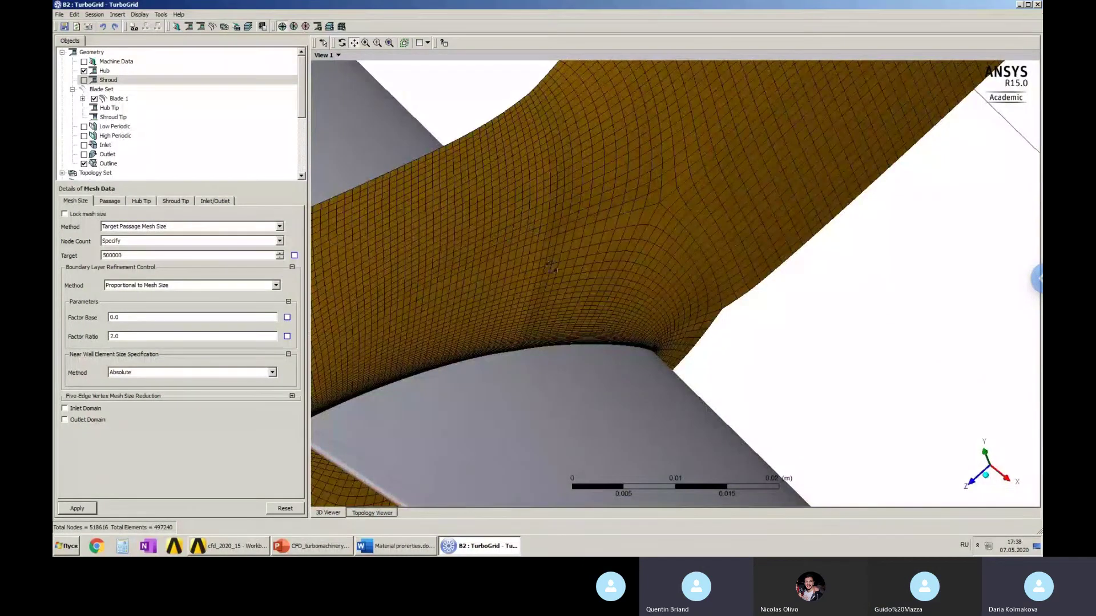
pyautogui.moveTo(551, 269); pyautogui.dragTo(611, 269, button='middle')
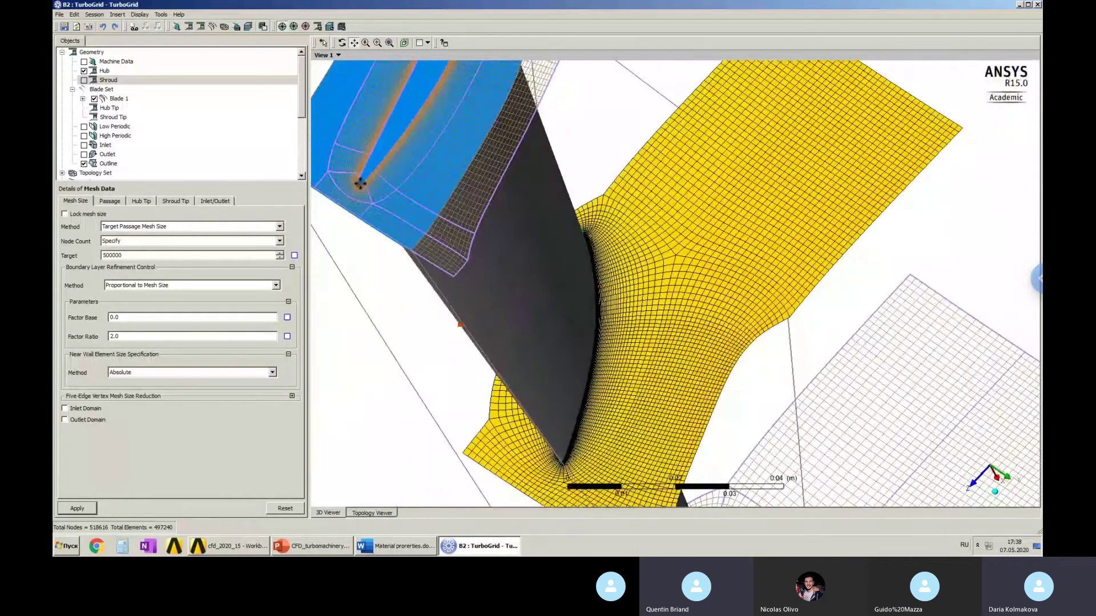
pyautogui.scroll(4, 358, 182)
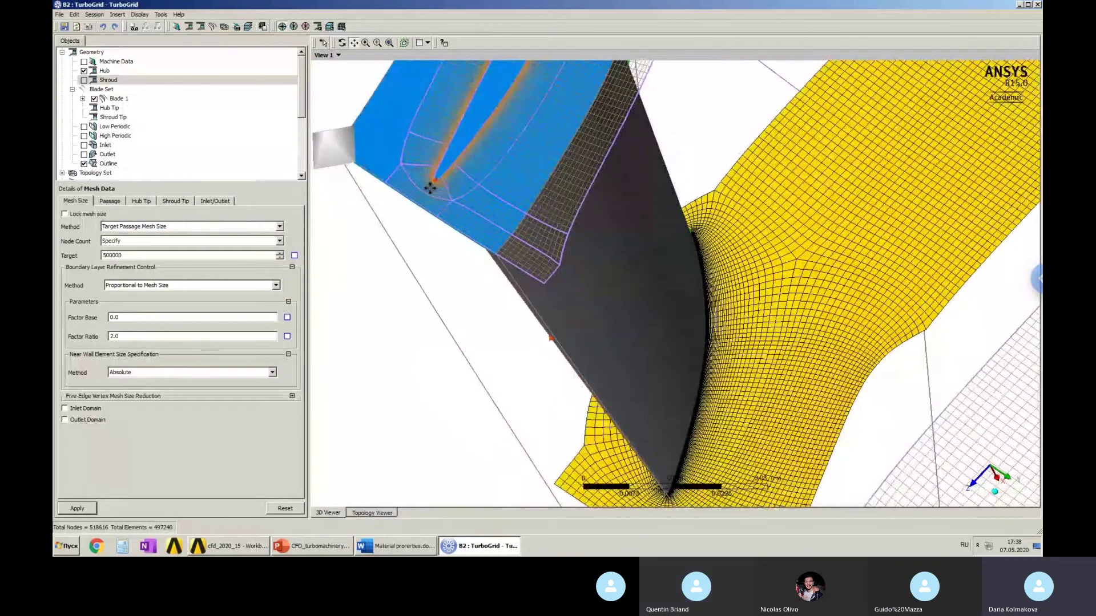
pyautogui.moveTo(409, 159); pyautogui.dragTo(563, 245, button='middle')
pyautogui.scroll(3, 536, 205)
pyautogui.scroll(2, 512, 185)
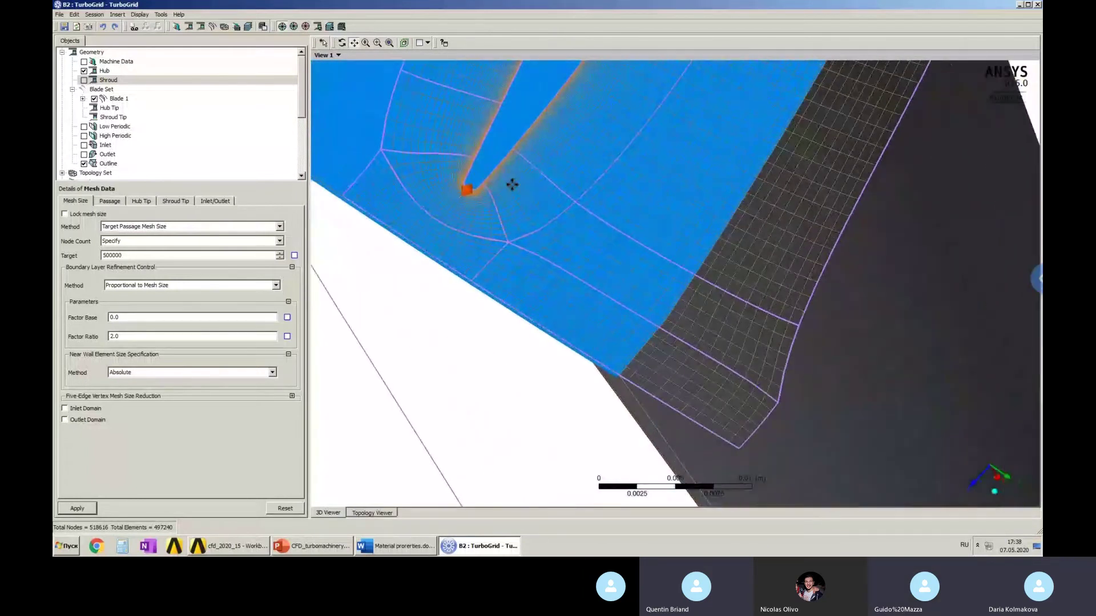
pyautogui.moveTo(627, 259); pyautogui.dragTo(566, 247, button='middle')
pyautogui.scroll(2, 565, 254)
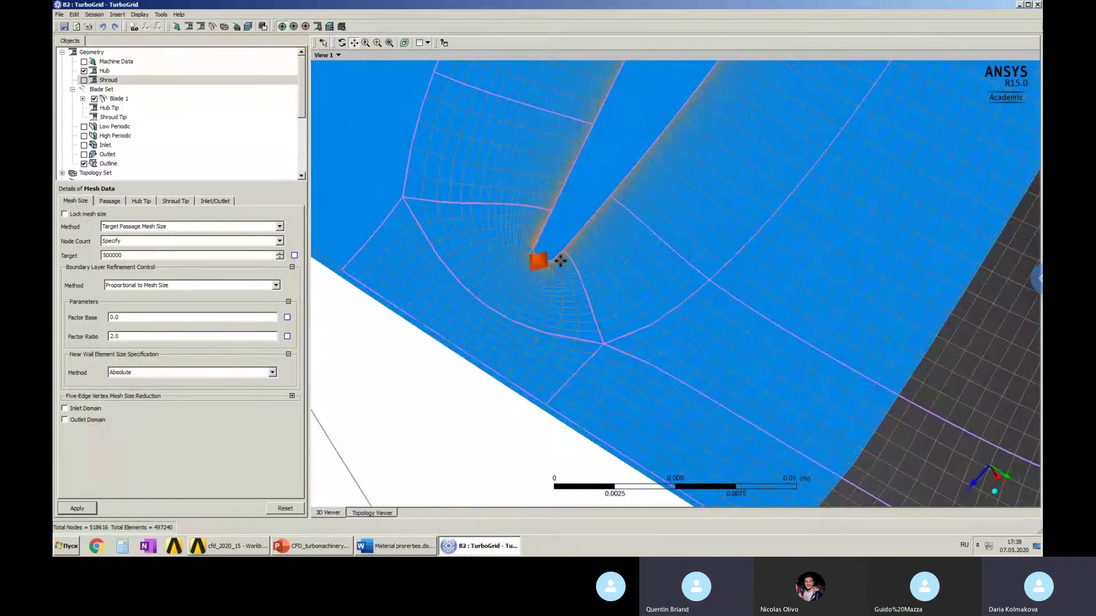
pyautogui.moveTo(572, 265); pyautogui.dragTo(597, 284, button='middle')
pyautogui.scroll(-8, 596, 284)
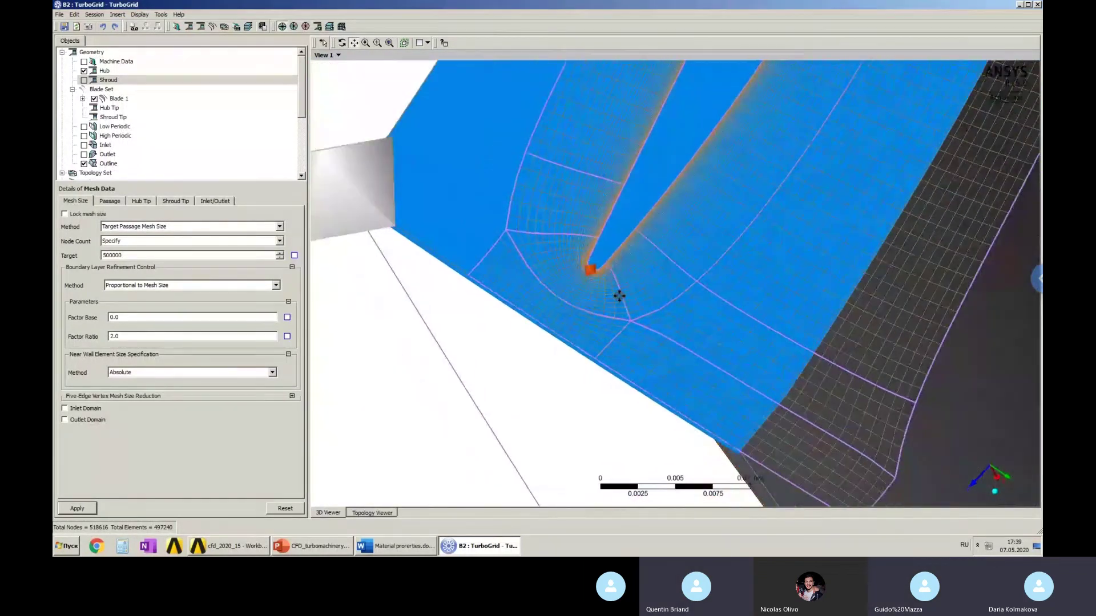
pyautogui.scroll(-2, 637, 297)
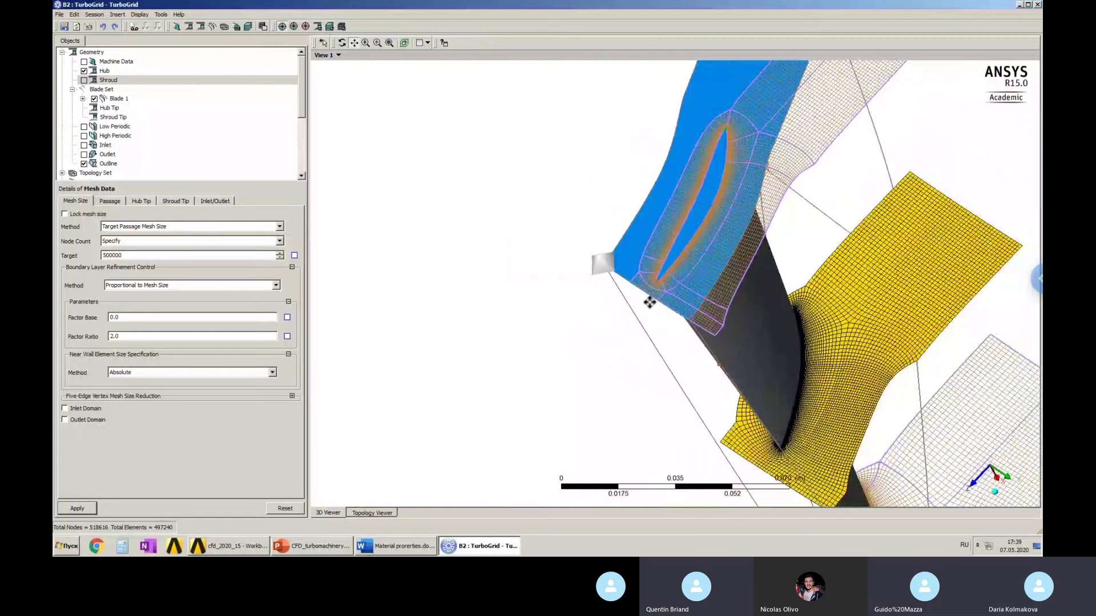
# Examine the shroud-side mesh close up around the blade's leading edge and the neighbouring passage.
pyautogui.moveTo(648, 298); pyautogui.dragTo(682, 220, button='middle')
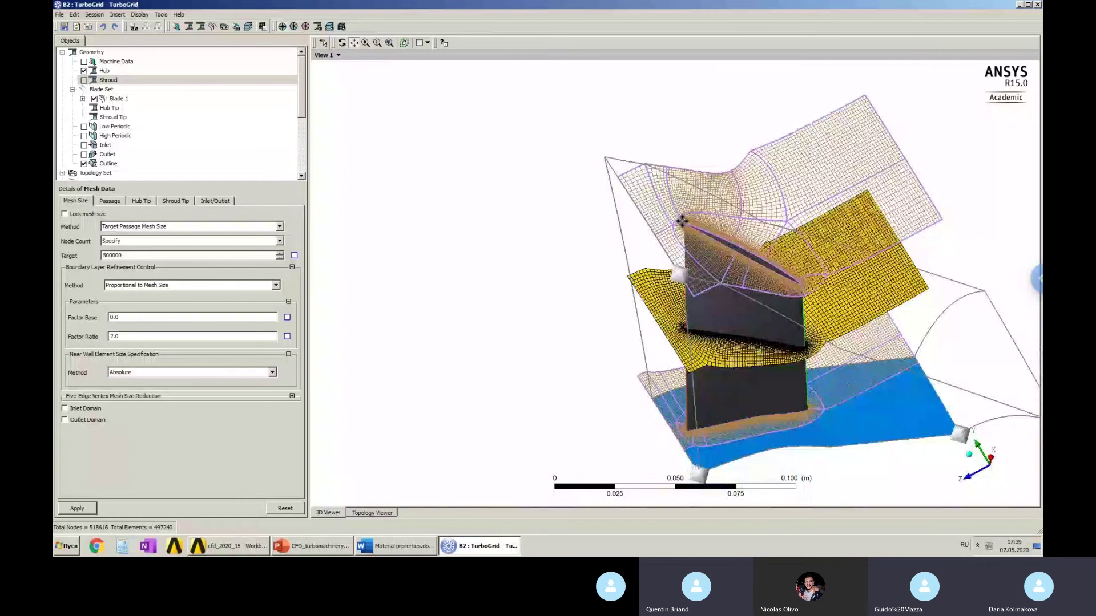
pyautogui.keyDown('shift'); pyautogui.moveTo(682, 220); pyautogui.dragTo(670, 320, button='middle'); pyautogui.keyUp('shift')
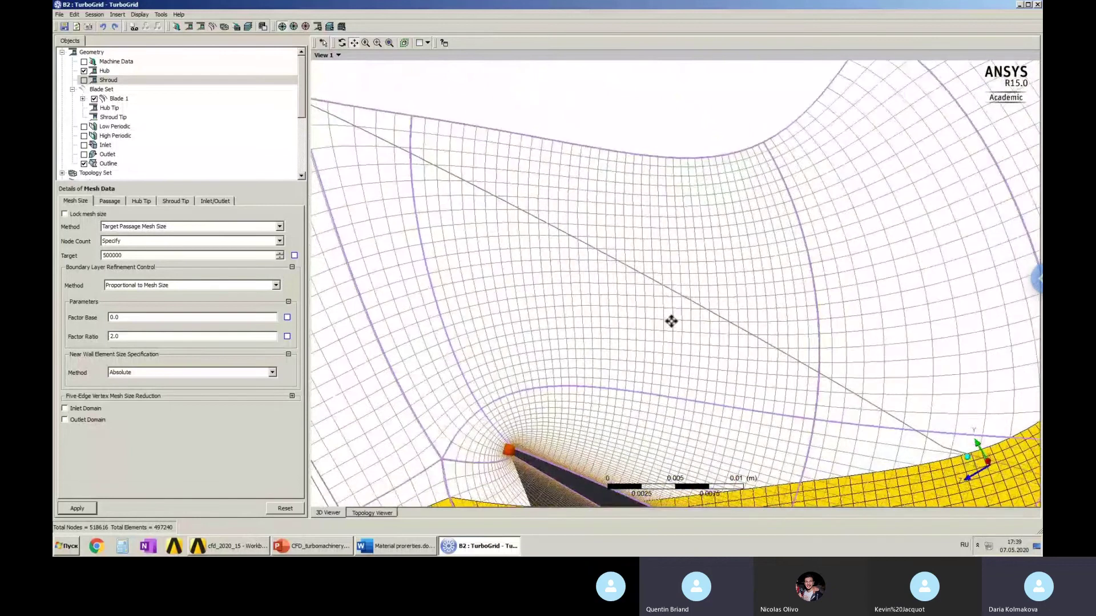
pyautogui.keyDown('ctrl'); pyautogui.moveTo(516, 423); pyautogui.dragTo(315, 150, button='middle'); pyautogui.keyUp('ctrl')
pyautogui.scroll(5, 582, 297)
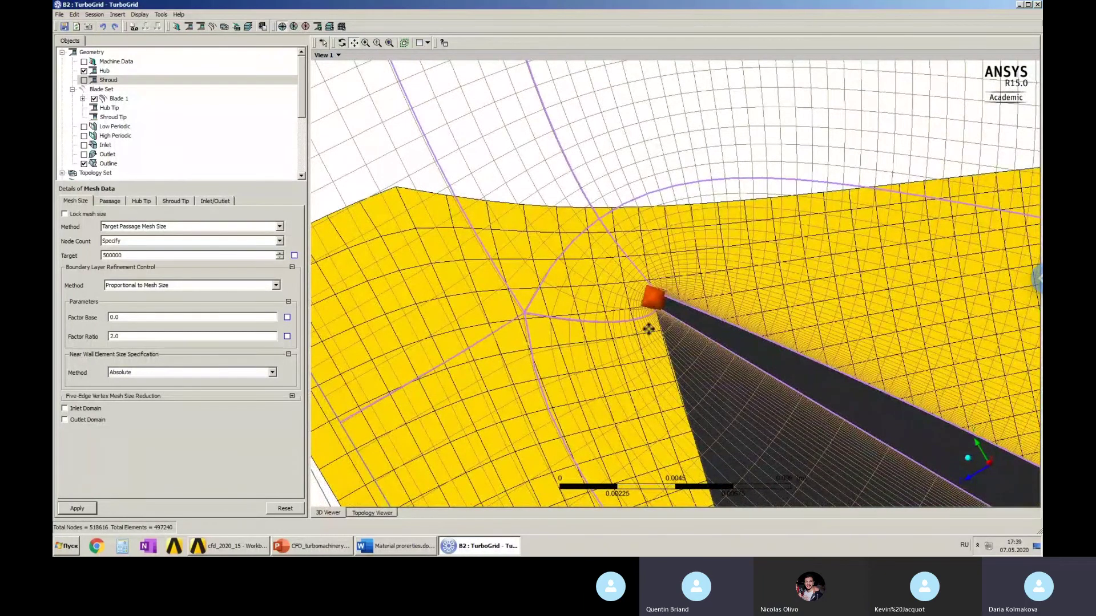
pyautogui.scroll(4, 656, 305)
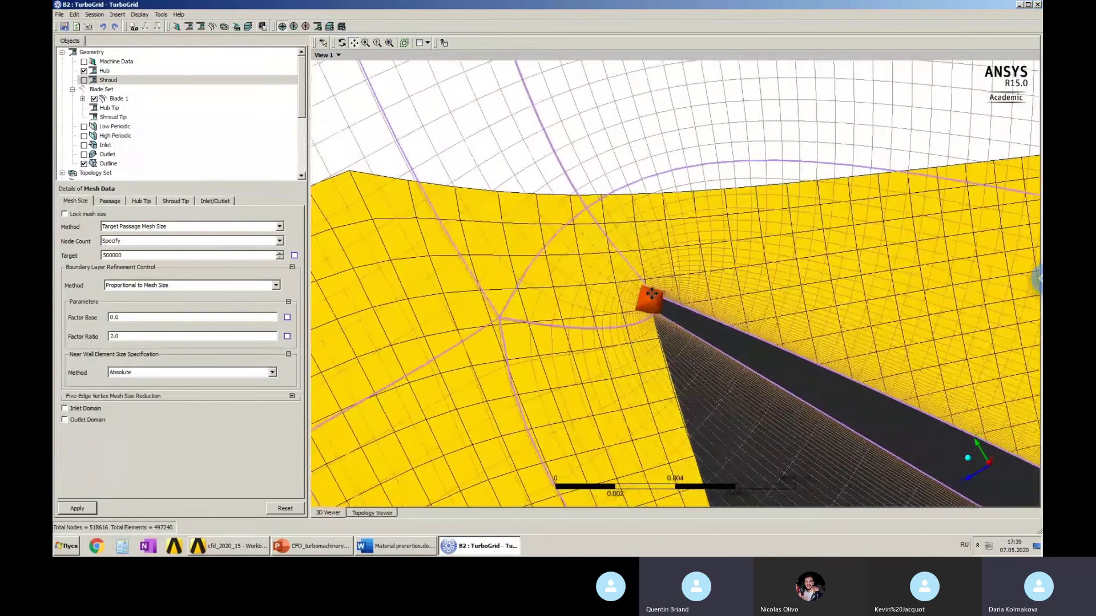
pyautogui.moveTo(659, 304); pyautogui.dragTo(592, 371, button='middle')
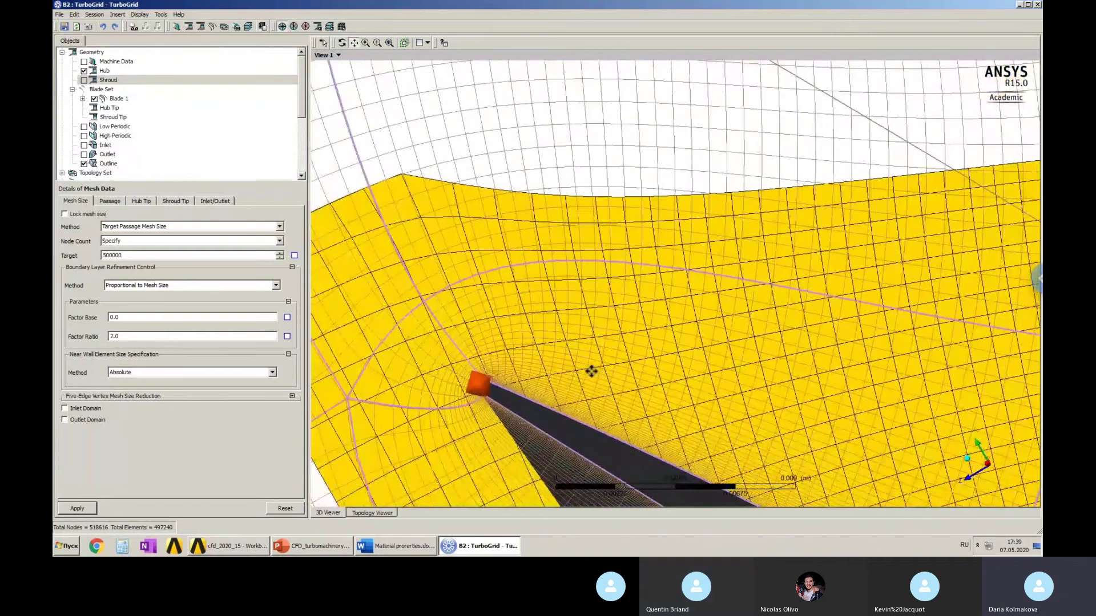
pyautogui.keyDown('ctrl'); pyautogui.moveTo(699, 389); pyautogui.dragTo(661, 360, button='middle'); pyautogui.keyUp('ctrl')
pyautogui.scroll(3, 660, 359)
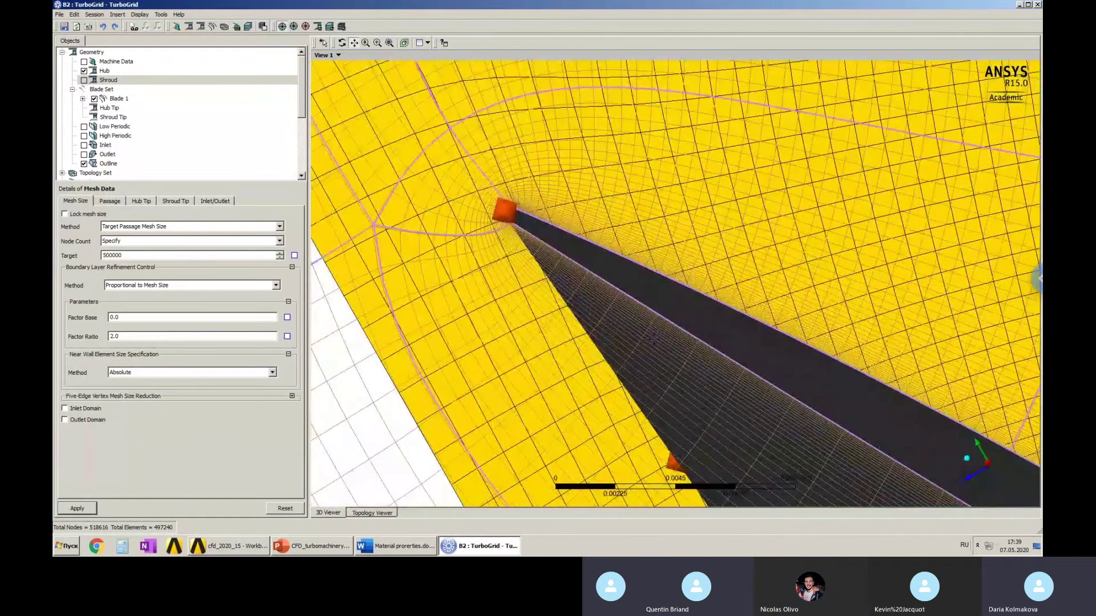
pyautogui.moveTo(690, 316); pyautogui.dragTo(522, 221, button='middle')
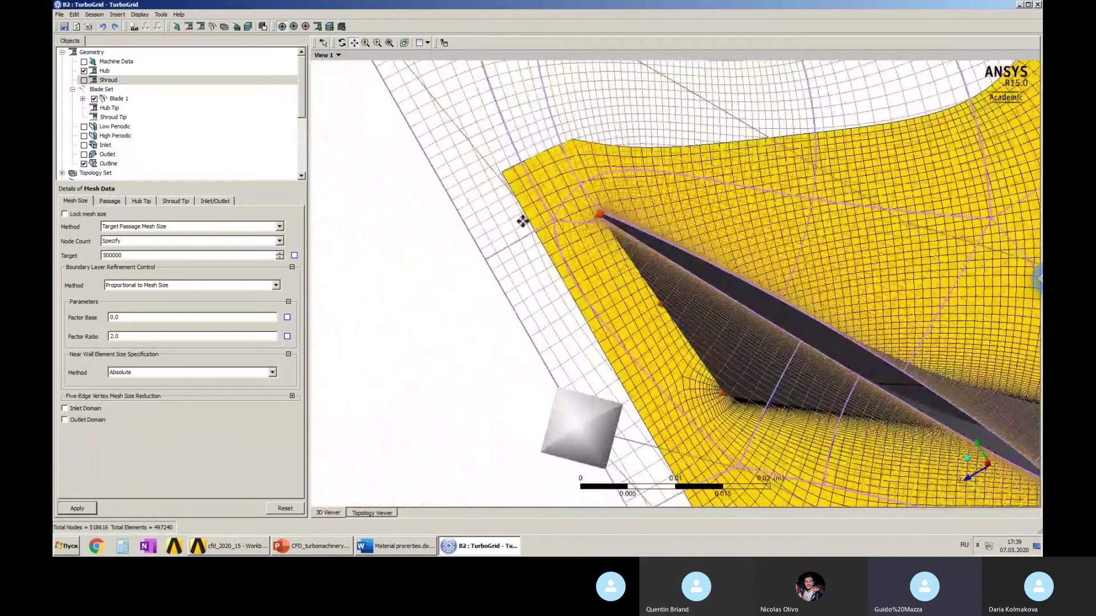
# Hide the Blade 1 surface and inspect the mid-span mesh elements close up around the leading edge.
pyautogui.click(291, 80)
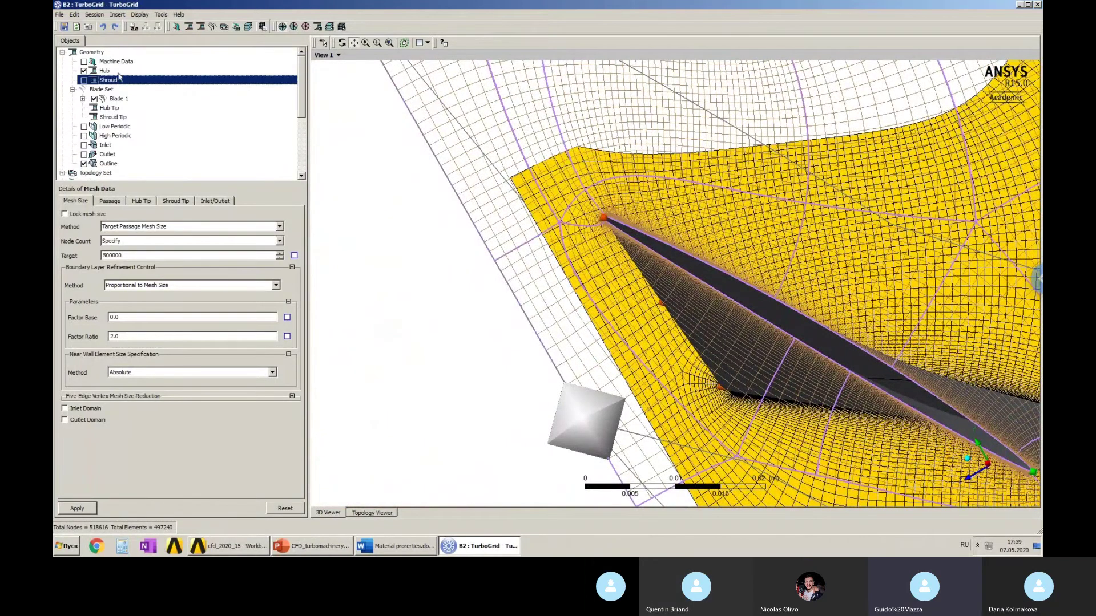
pyautogui.click(94, 98)
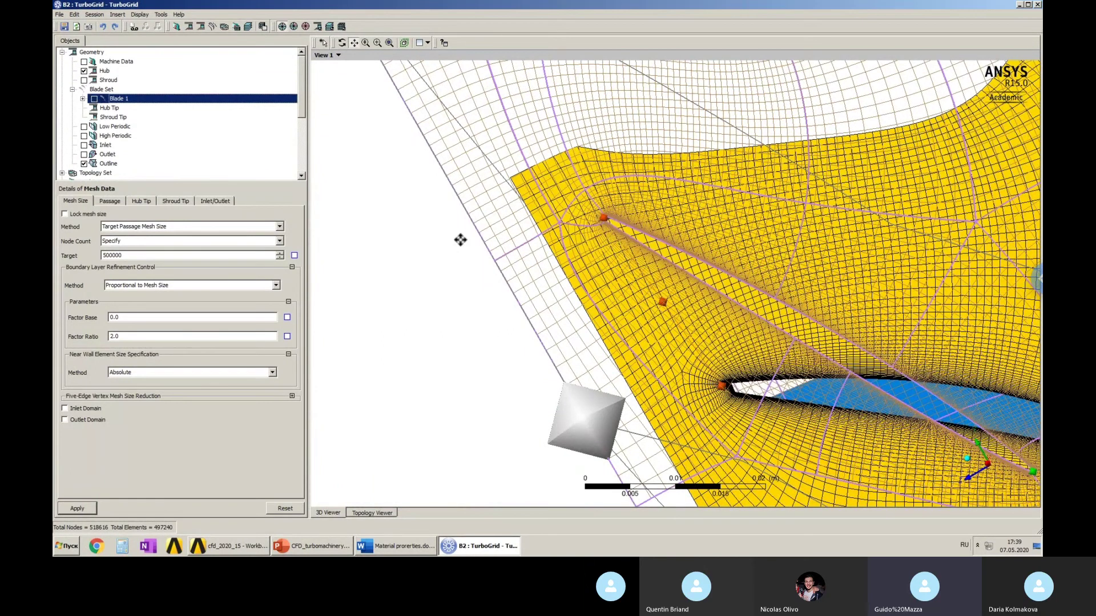
pyautogui.moveTo(588, 202); pyautogui.dragTo(578, 97)
pyautogui.scroll(5, 743, 292)
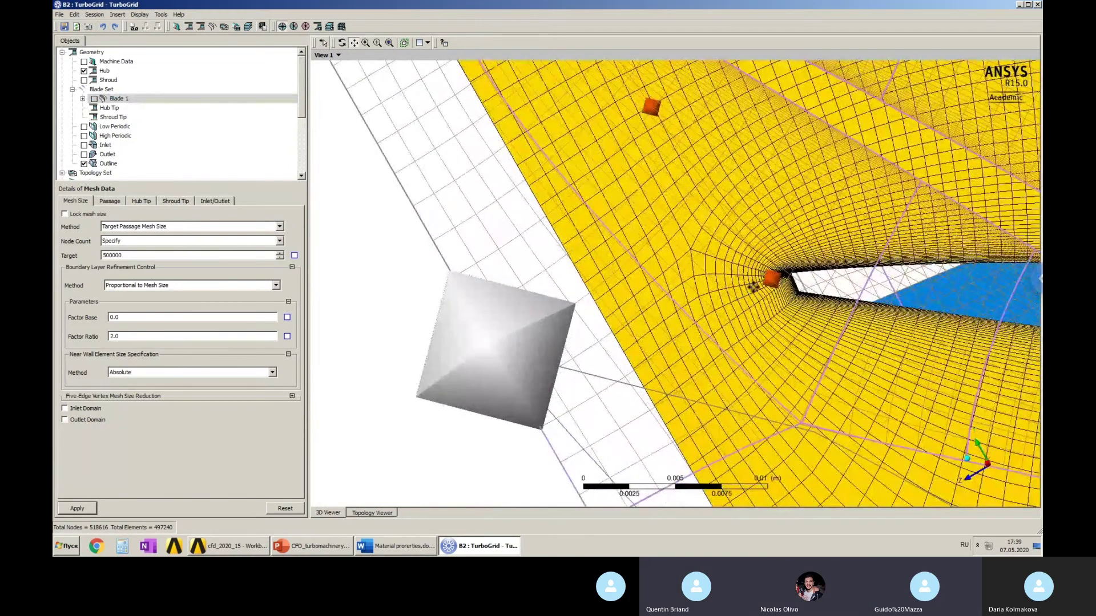
pyautogui.moveTo(743, 292); pyautogui.dragTo(704, 288)
pyautogui.scroll(5, 758, 257)
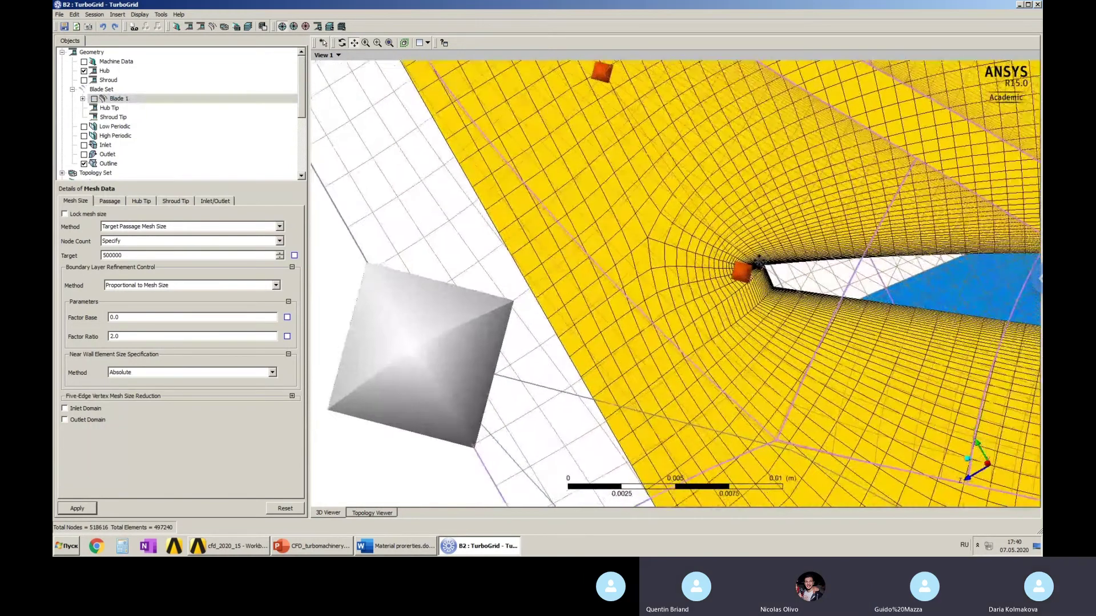
pyautogui.moveTo(778, 250); pyautogui.dragTo(753, 245)
pyautogui.scroll(3, 742, 237)
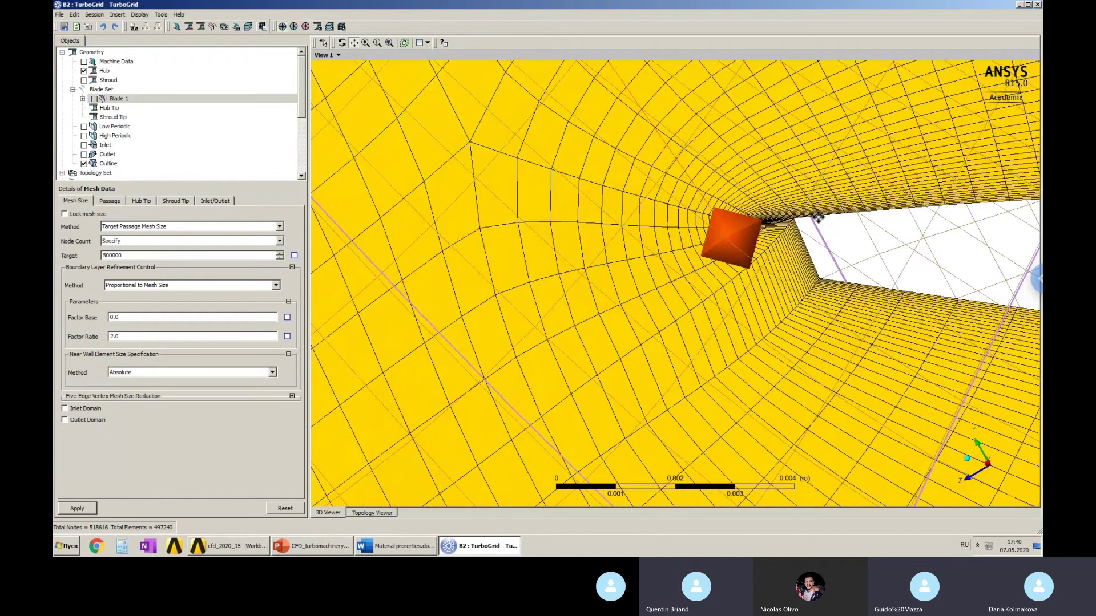
pyautogui.moveTo(815, 292); pyautogui.dragTo(782, 317)
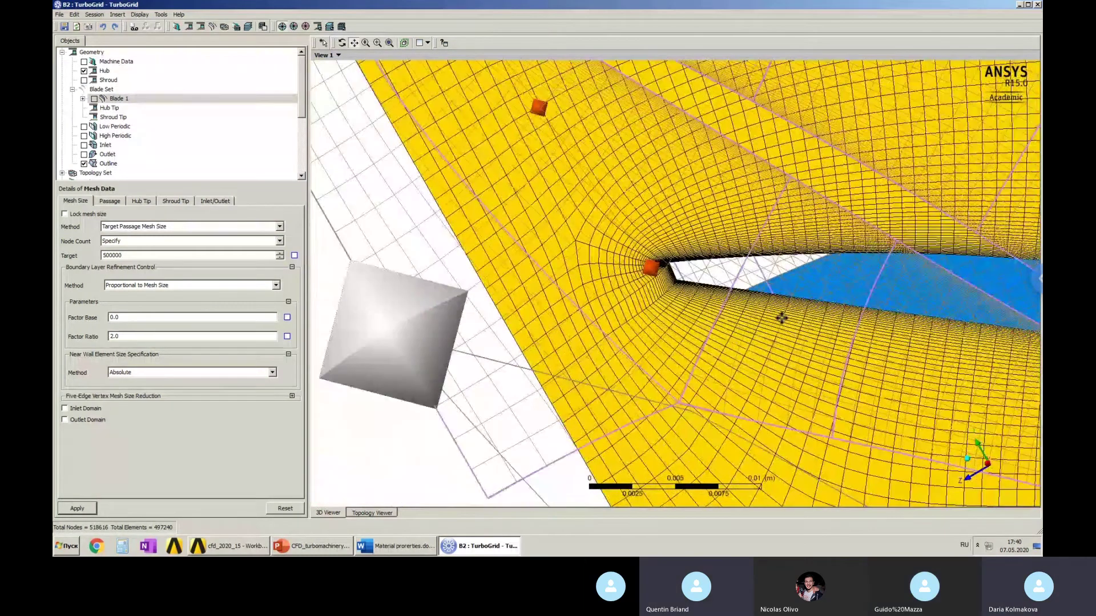
# Examine the mid-span mesh surface edge-on and its position between the hub and shroud.
pyautogui.moveTo(772, 250); pyautogui.dragTo(748, 240)
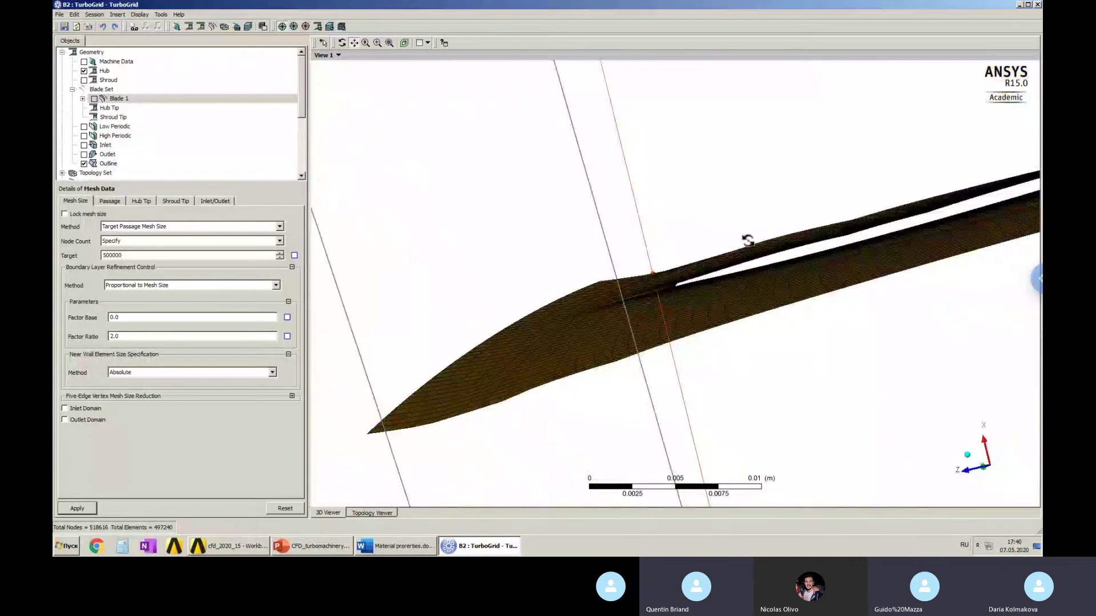
pyautogui.moveTo(760, 281); pyautogui.dragTo(743, 293)
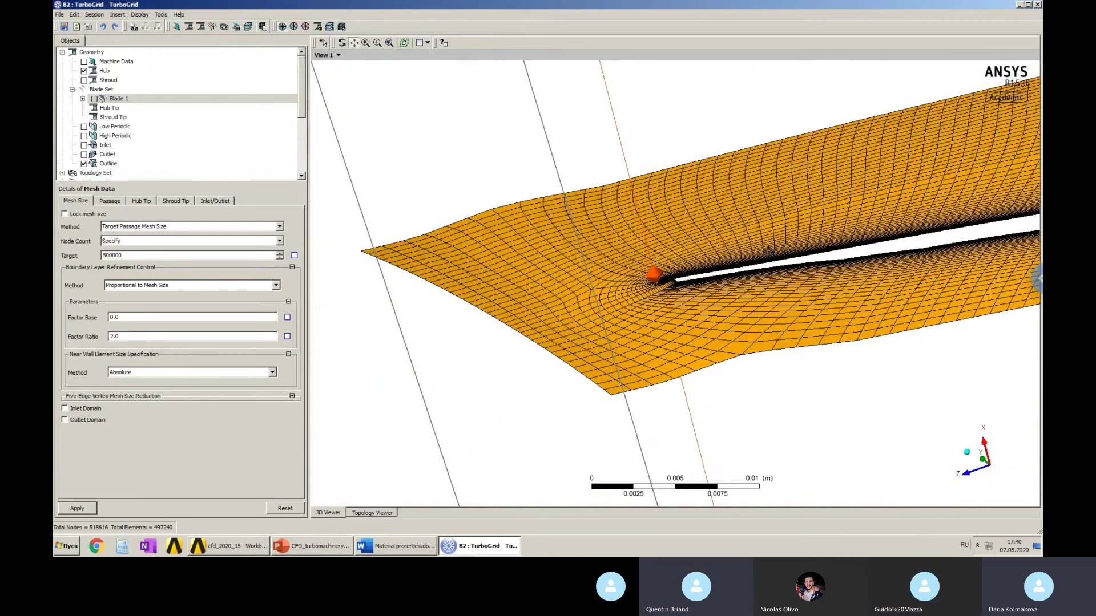
pyautogui.scroll(-2, 769, 252)
pyautogui.scroll(-6, 769, 251)
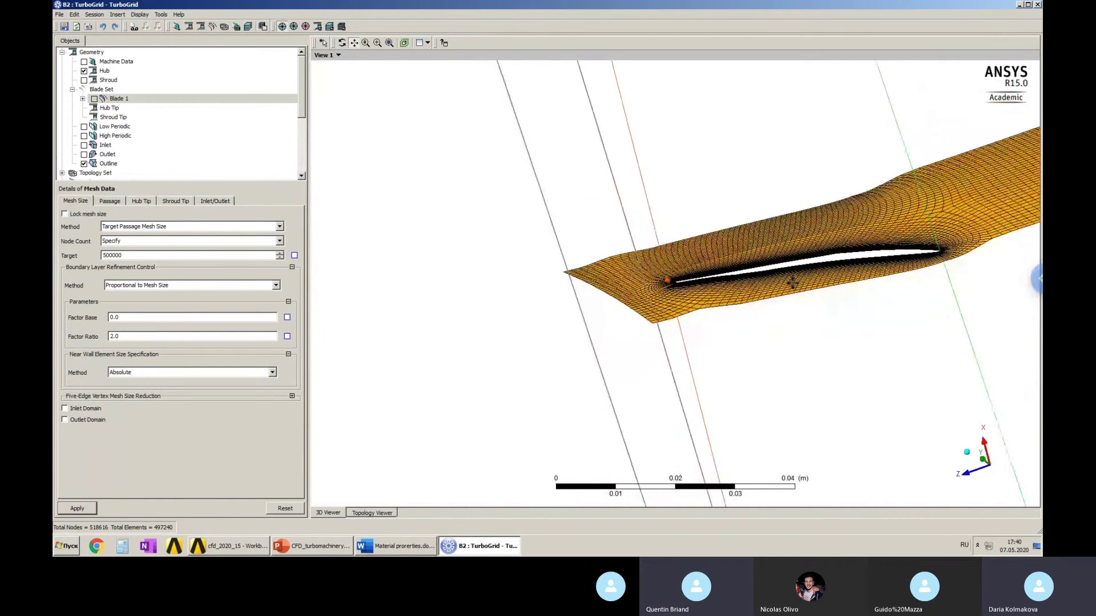
pyautogui.moveTo(778, 343)
pyautogui.mouseDown(button='middle')
pyautogui.moveTo(780, 314)
pyautogui.moveTo(768, 335)
pyautogui.mouseUp(button='middle')
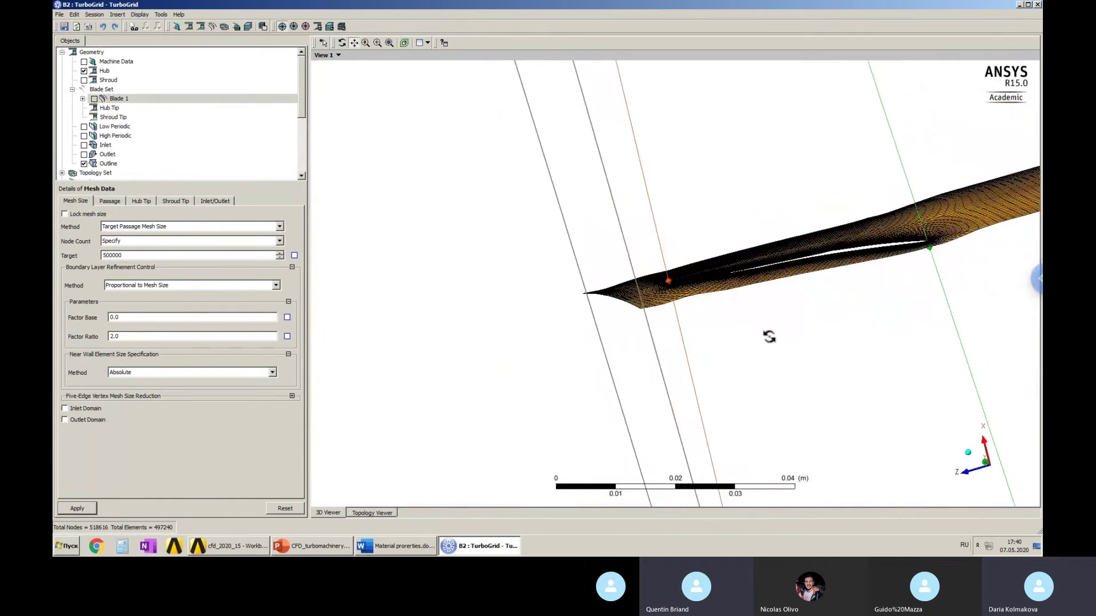
pyautogui.scroll(-3, 764, 338)
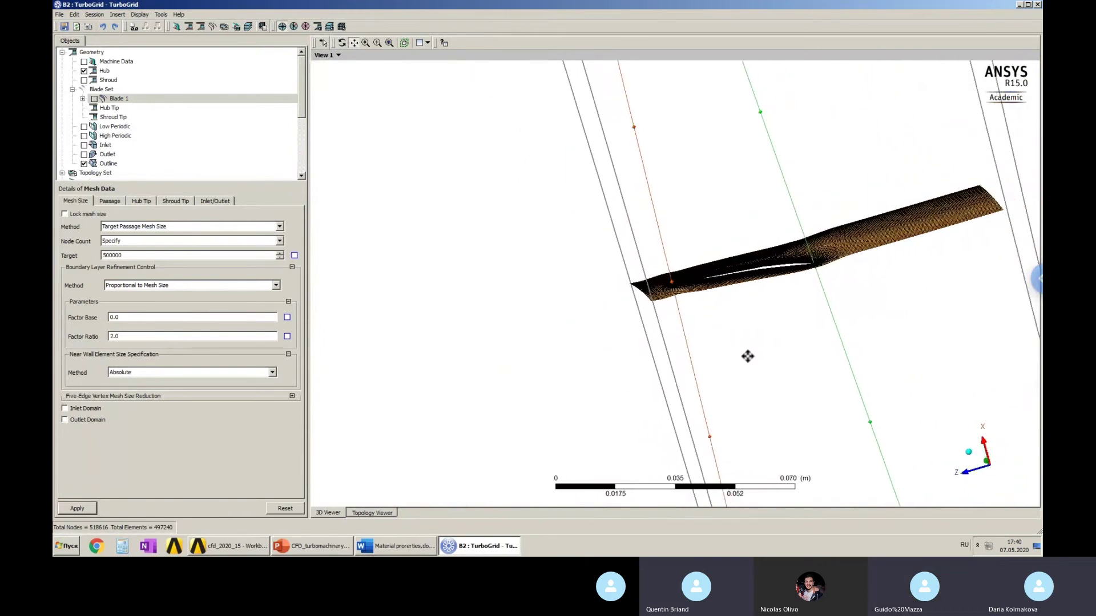
pyautogui.scroll(-1, 718, 352)
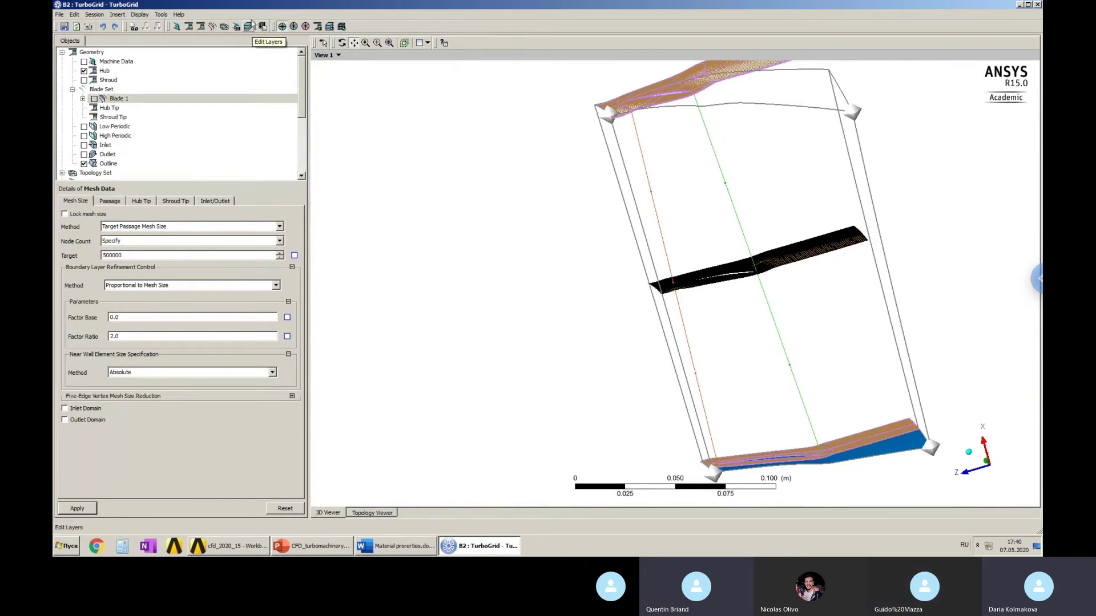
# Add a new layer between the Hub and Shroud layers, apply it, and select it in the layer list.
pyautogui.click(248, 29)
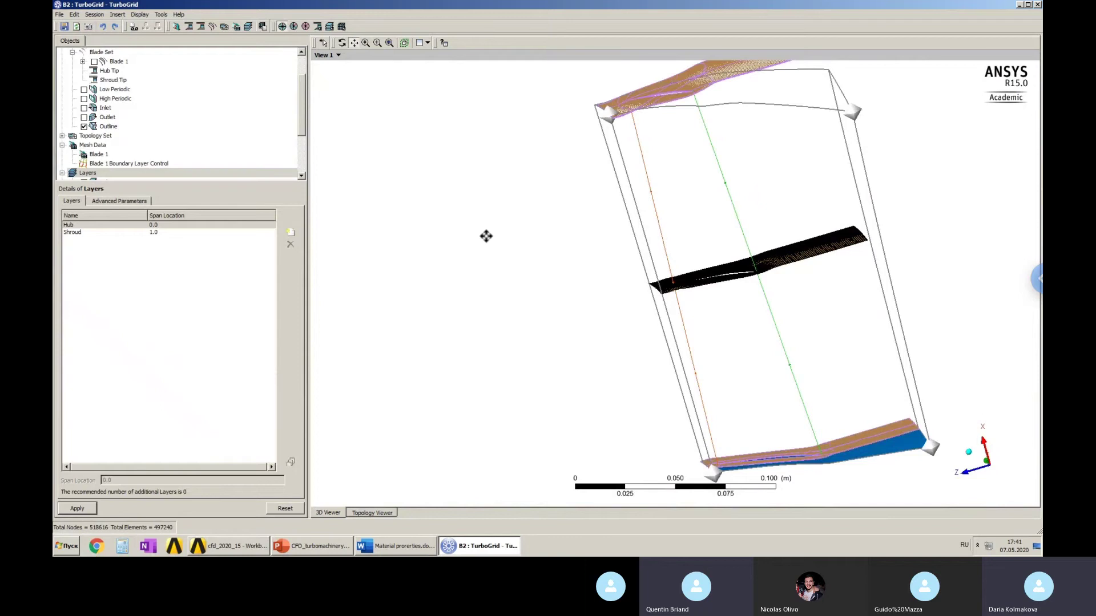
pyautogui.click(69, 227)
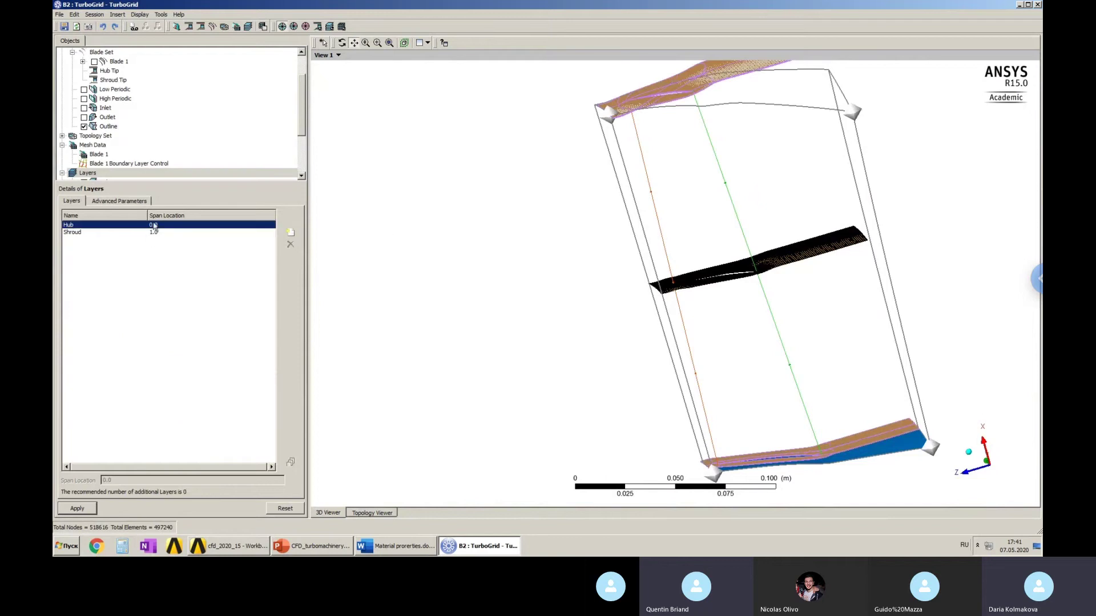
pyautogui.click(106, 233)
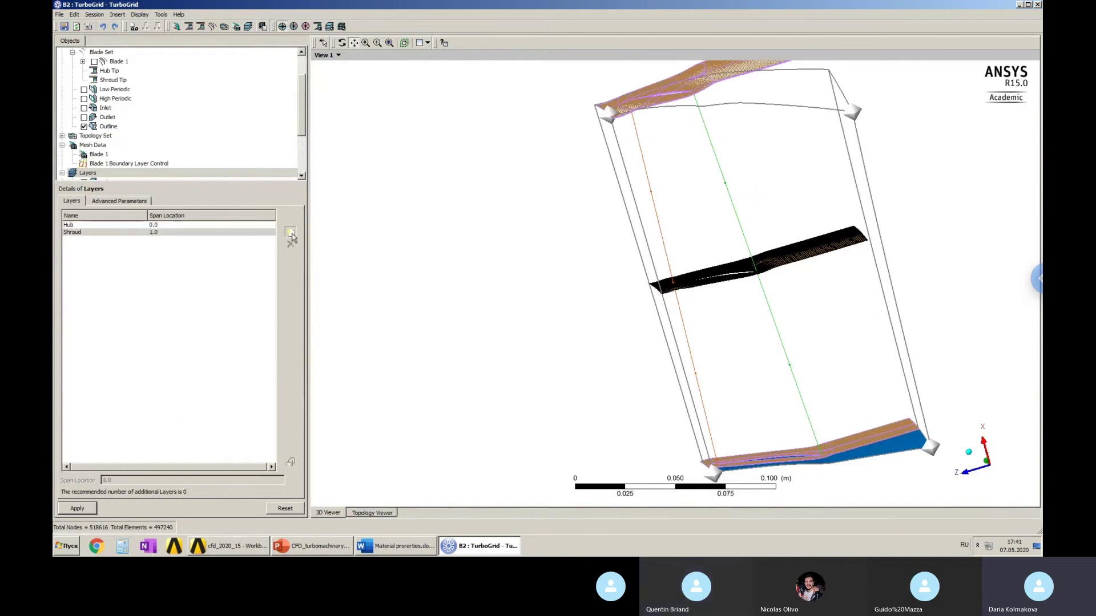
pyautogui.click(290, 232)
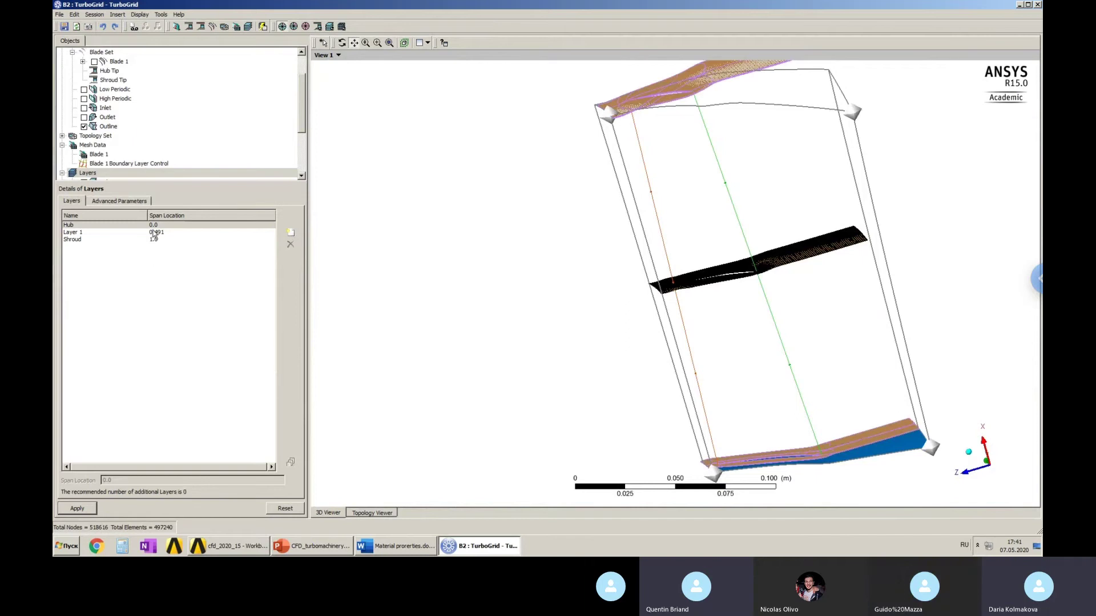
pyautogui.click(154, 233)
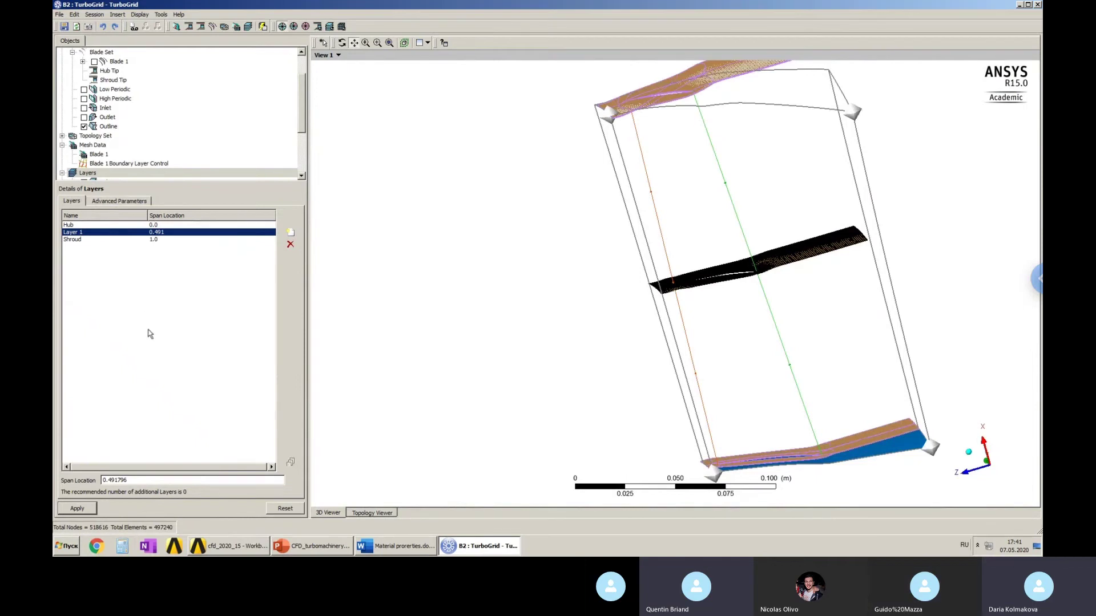
pyautogui.click(77, 508)
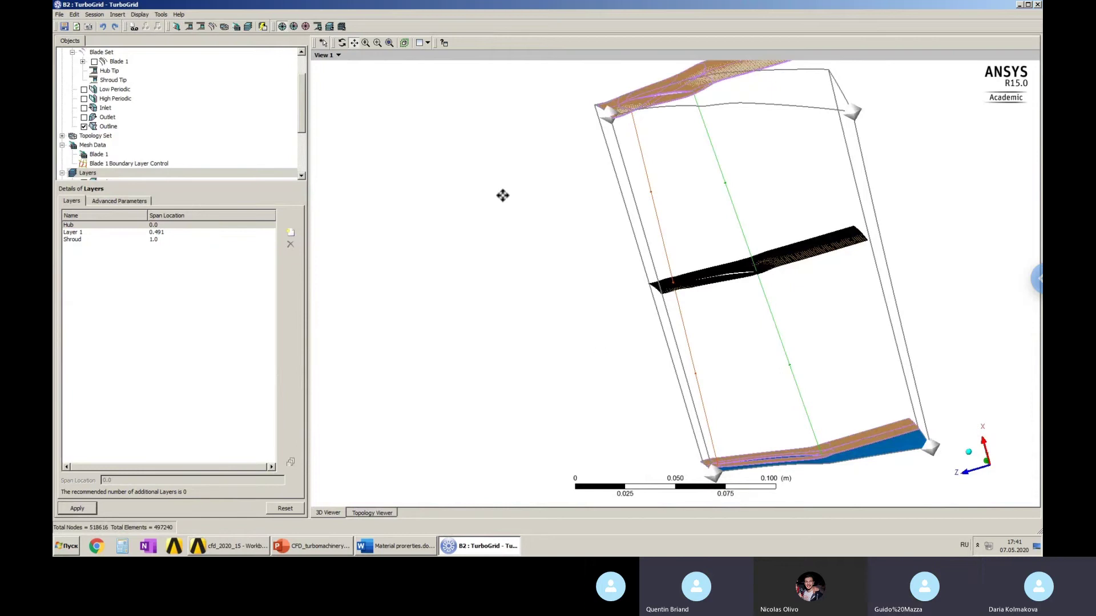
pyautogui.click(155, 232)
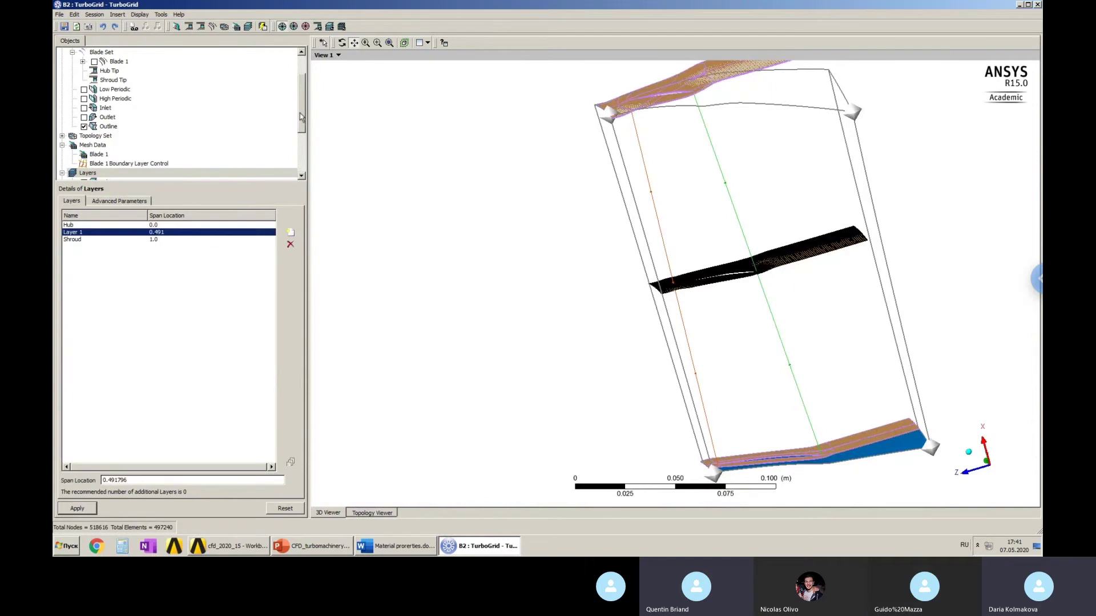
# Show Layer 1 in the viewer and compare its mesh with the hub and shroud layers.
pyautogui.moveTo(301, 117); pyautogui.dragTo(305, 142)
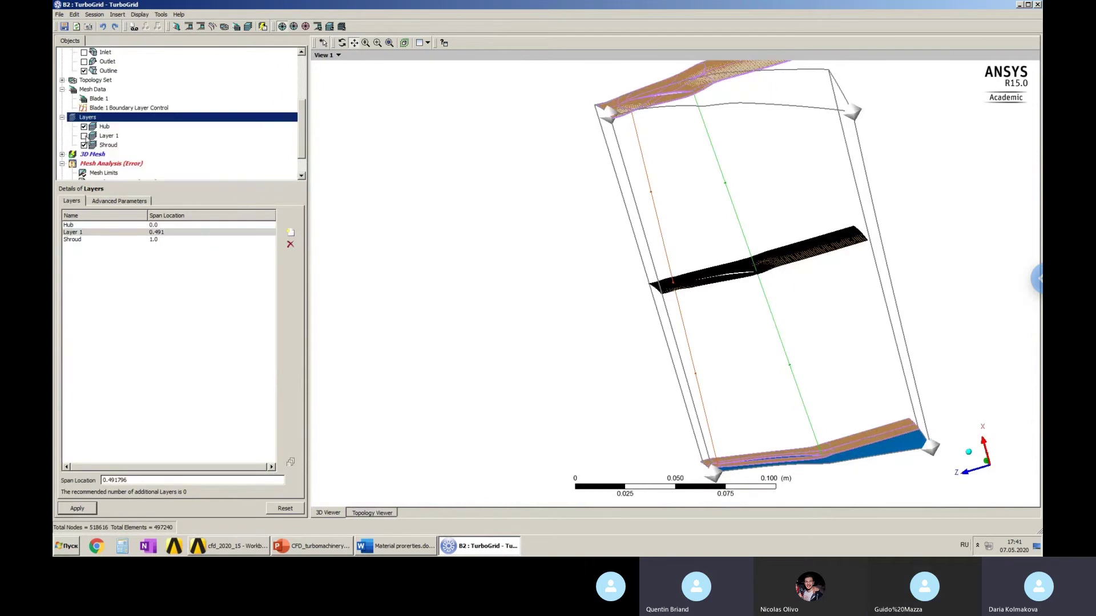
pyautogui.click(84, 136)
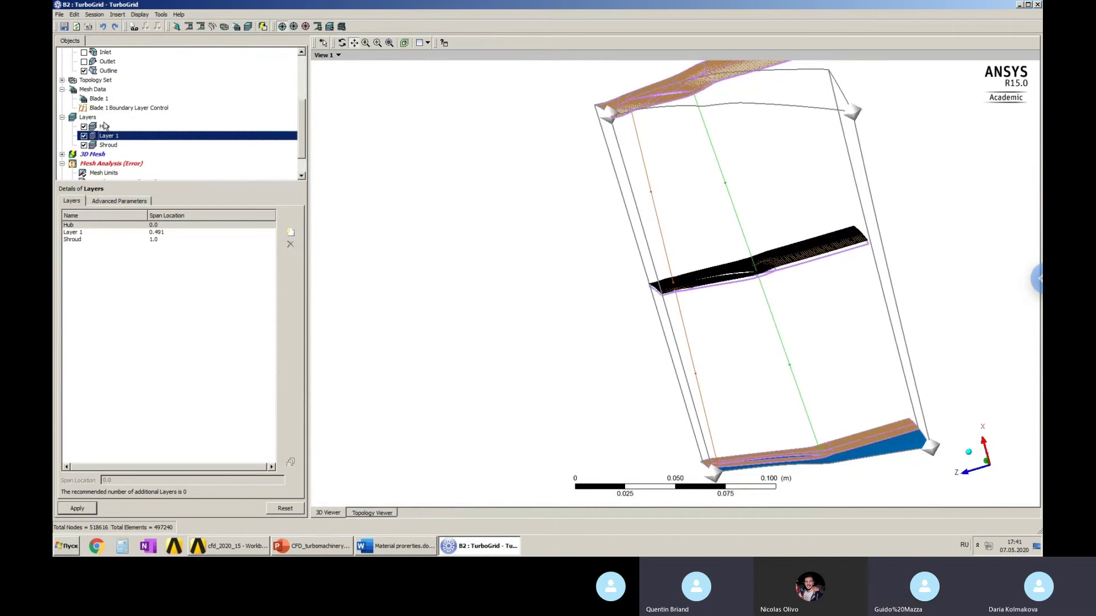
pyautogui.click(93, 81)
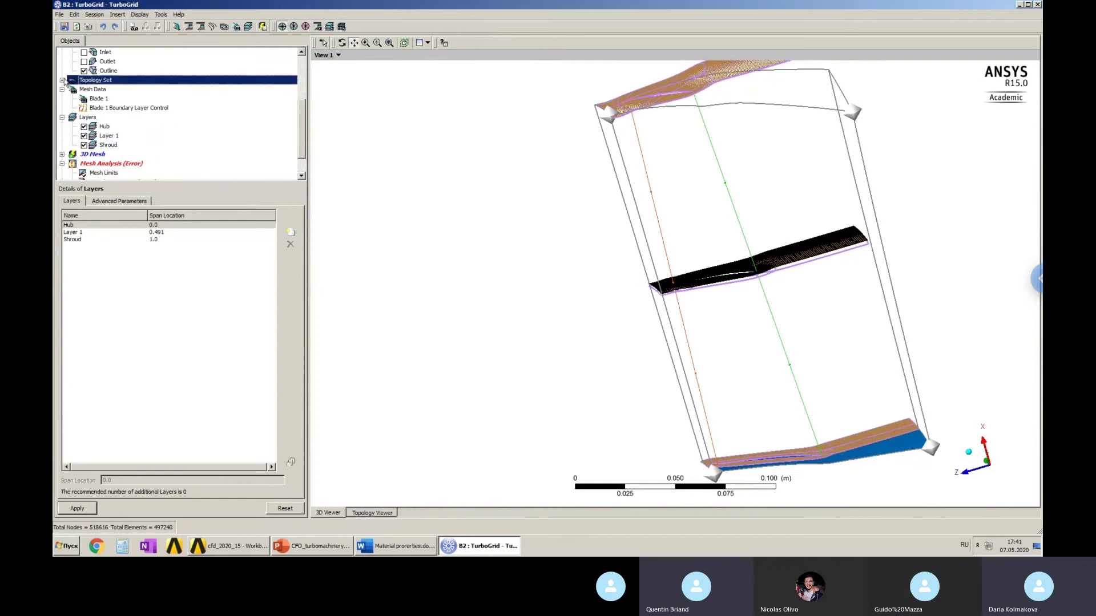
pyautogui.moveTo(734, 338); pyautogui.dragTo(724, 206, button='middle')
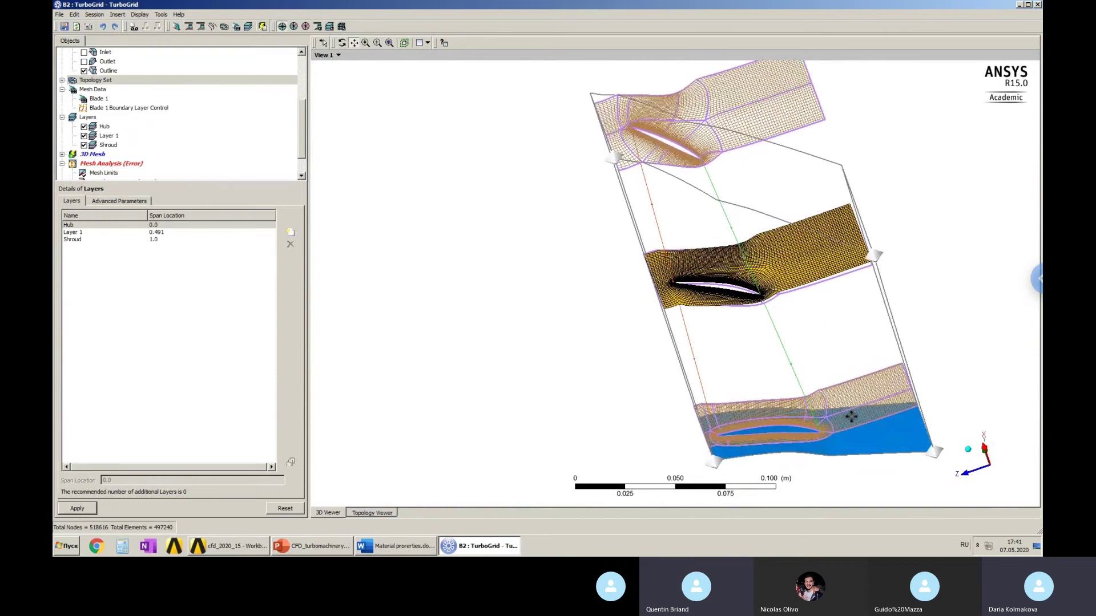
pyautogui.moveTo(836, 221); pyautogui.dragTo(825, 233, button='middle')
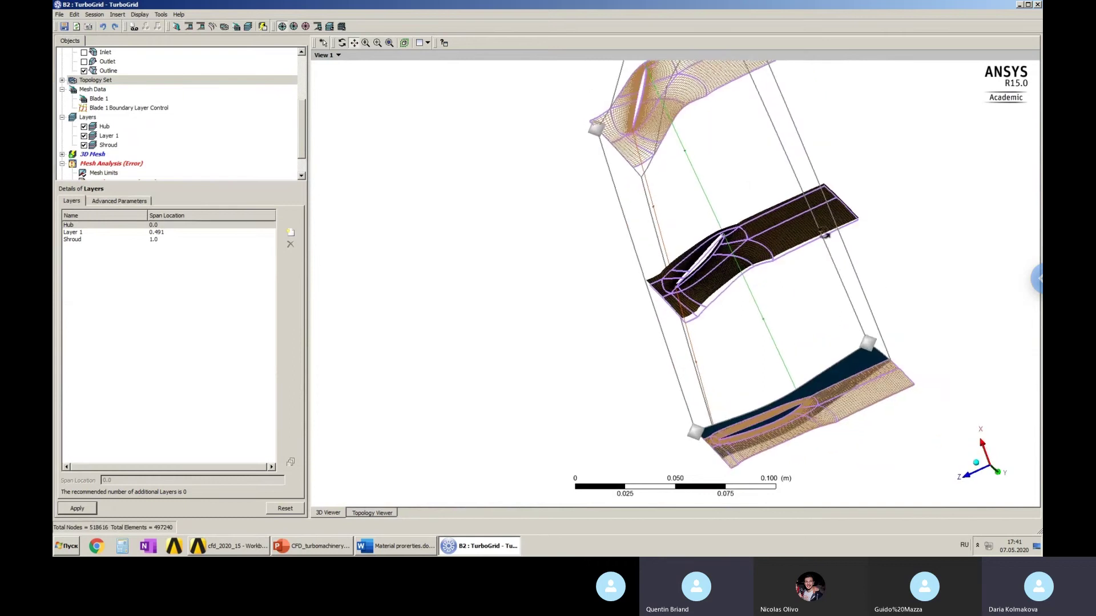
pyautogui.moveTo(697, 276); pyautogui.dragTo(775, 340, button='middle')
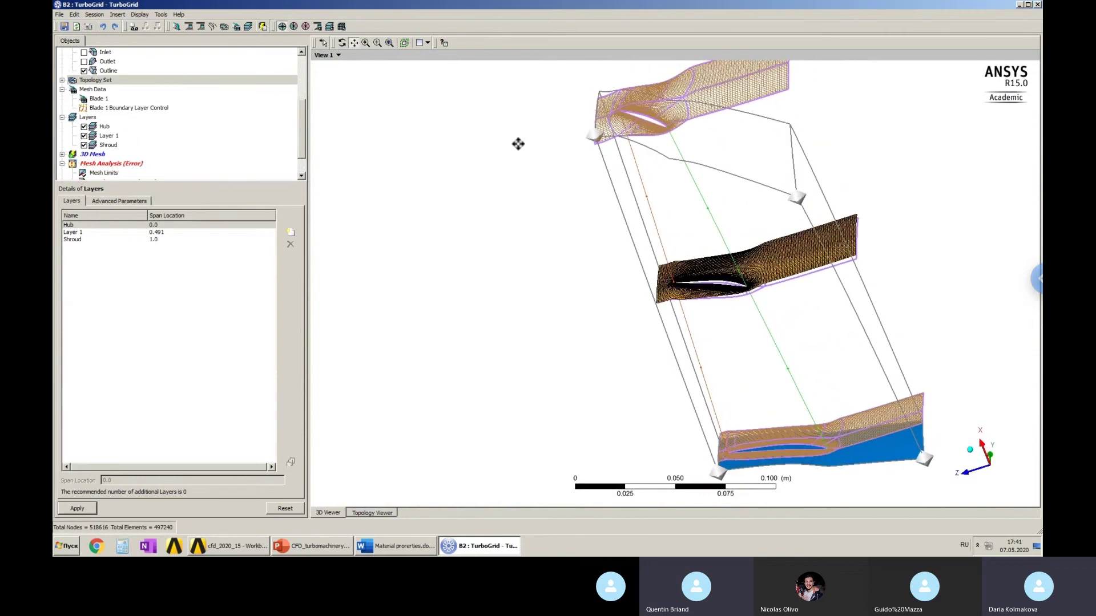
# Generate the 3D mesh with the added layer and review the face angle measures in the mesh statistics.
pyautogui.click(263, 26)
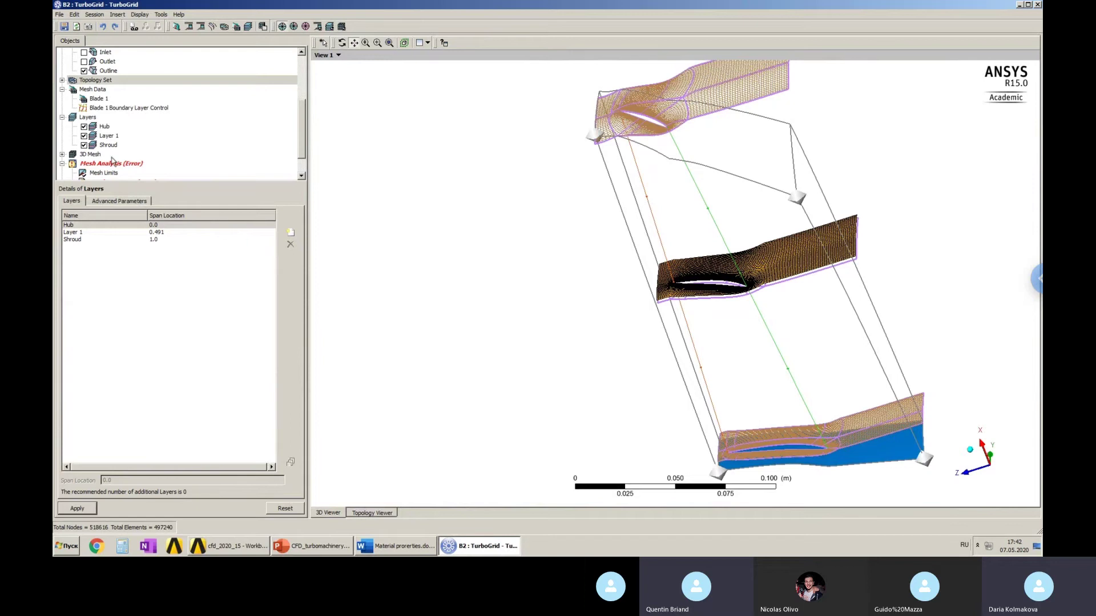
pyautogui.doubleClick(113, 163)
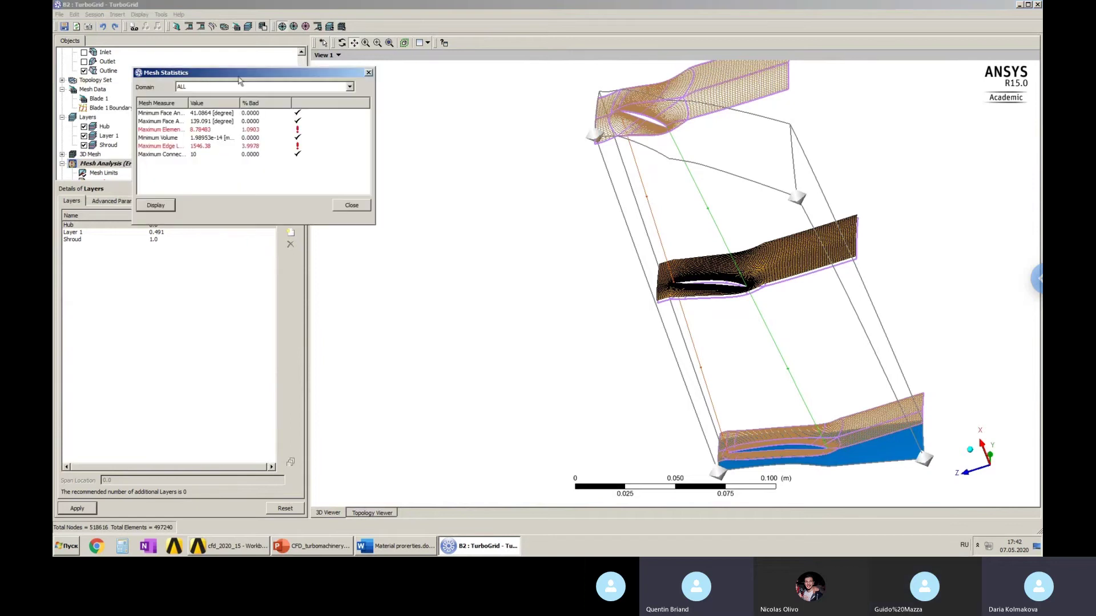
pyautogui.moveTo(240, 80); pyautogui.dragTo(336, 83)
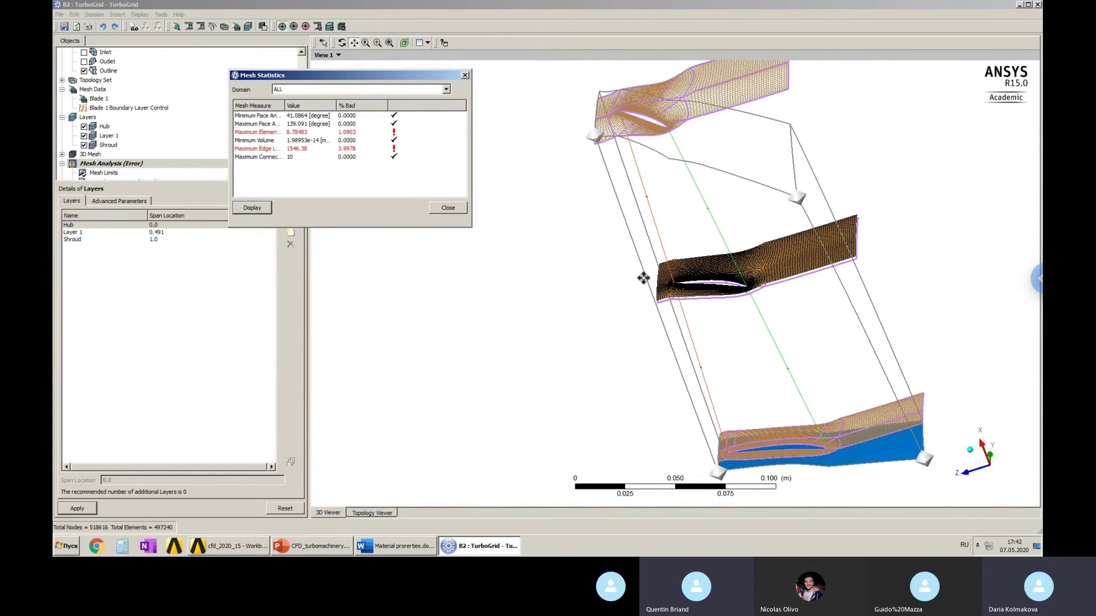
pyautogui.click(265, 117)
pyautogui.click(266, 124)
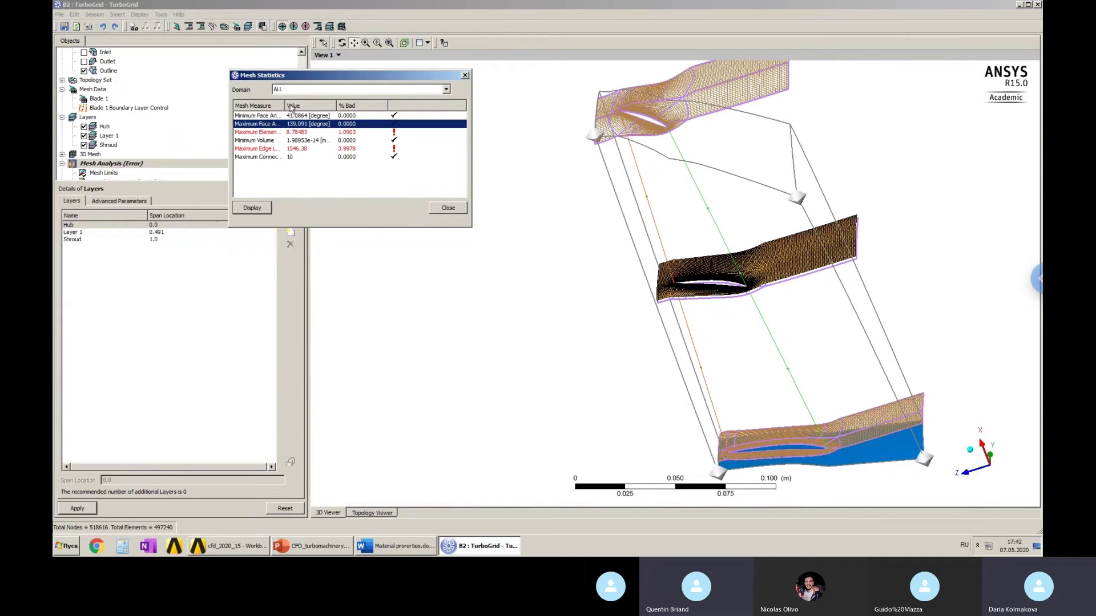
pyautogui.click(448, 208)
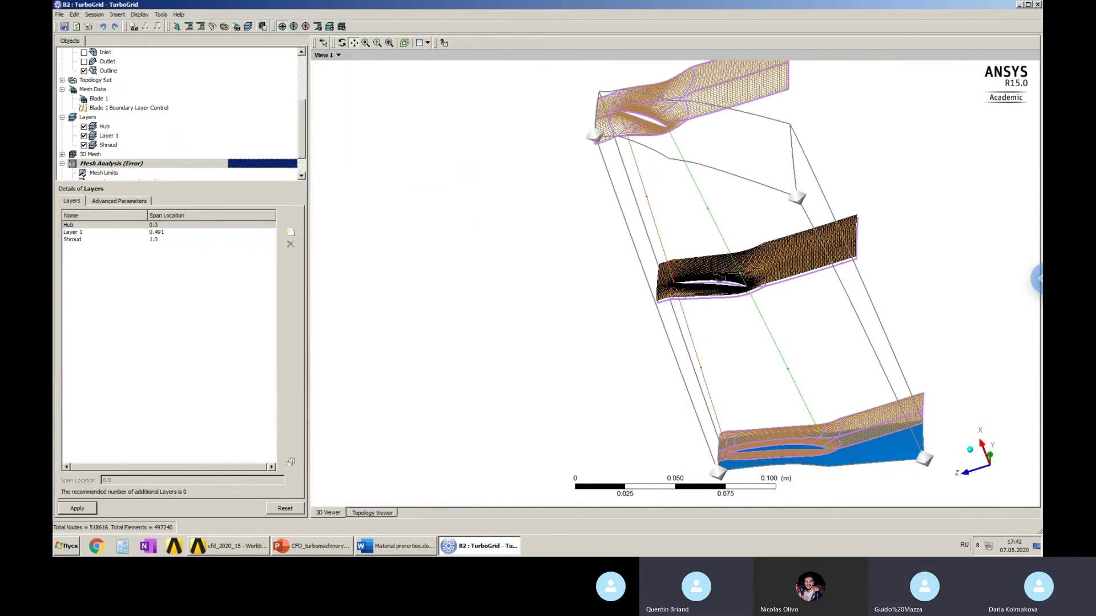
# Examine the Layer 1 mesh close up around the blade's leading edge and across the whole passage.
pyautogui.moveTo(651, 291); pyautogui.dragTo(669, 282)
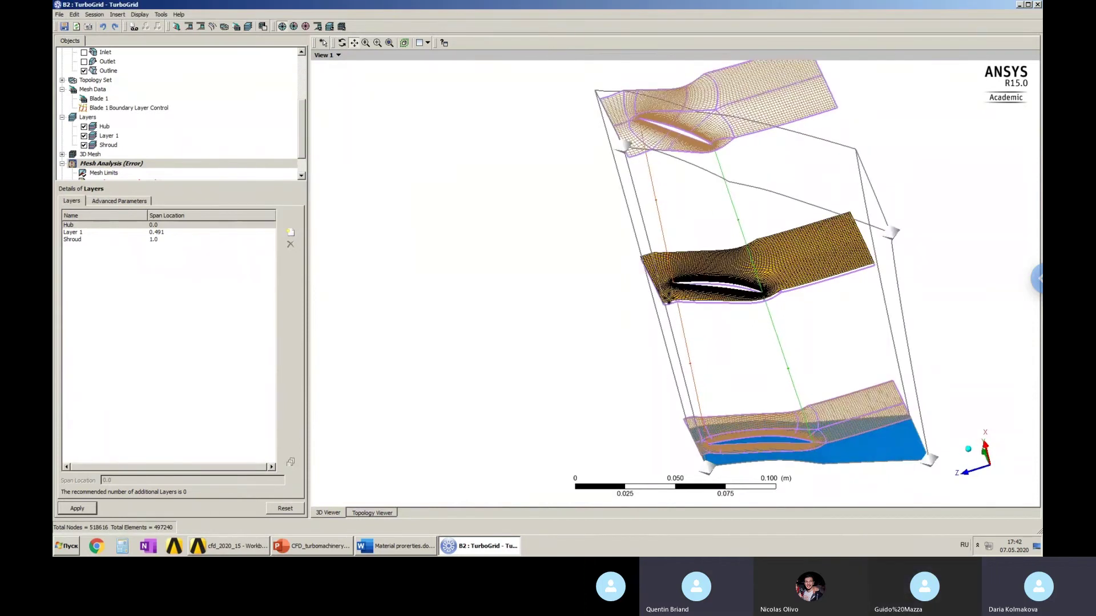
pyautogui.scroll(3, 669, 301)
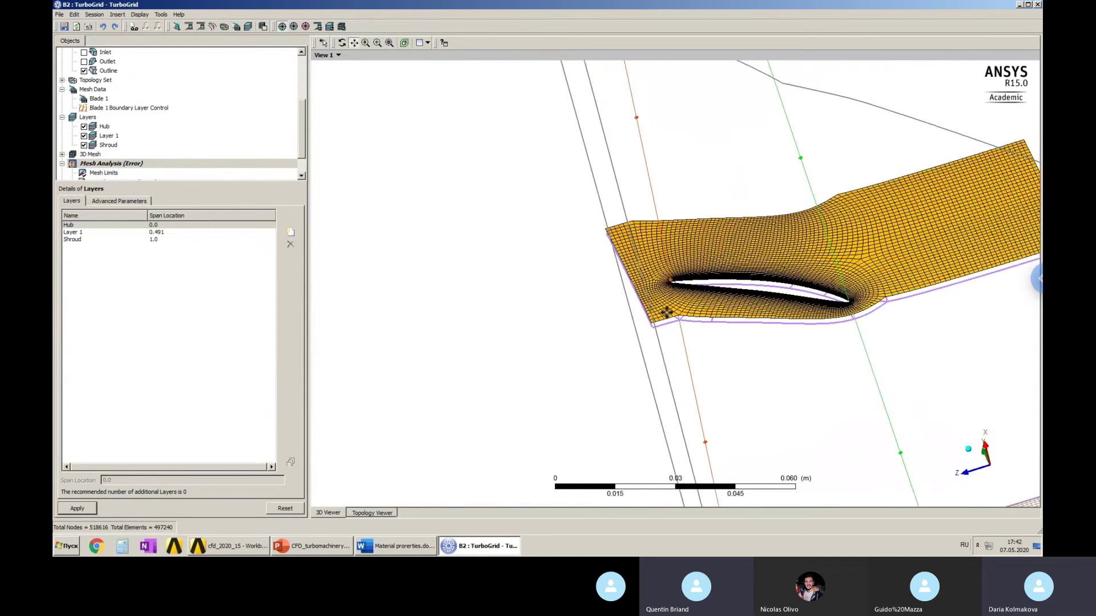
pyautogui.scroll(3, 671, 279)
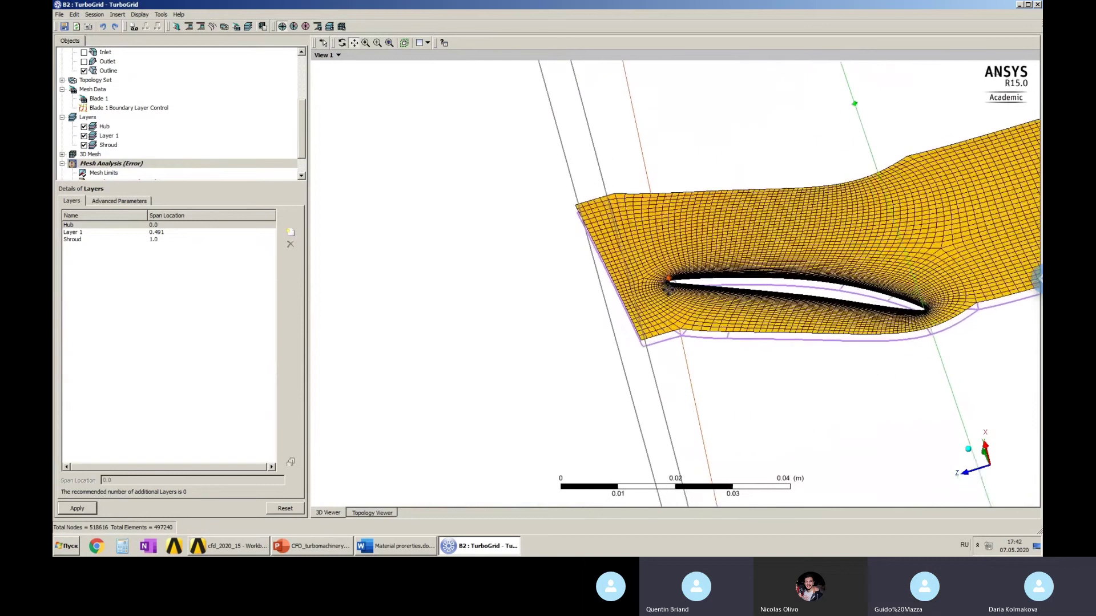
pyautogui.scroll(5, 665, 286)
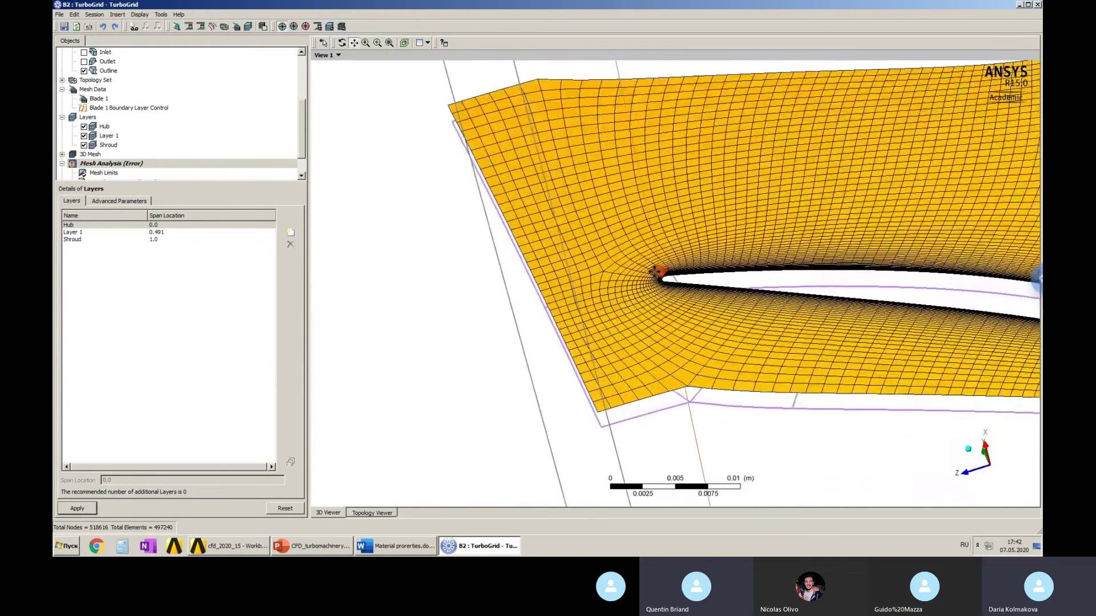
pyautogui.scroll(3, 653, 271)
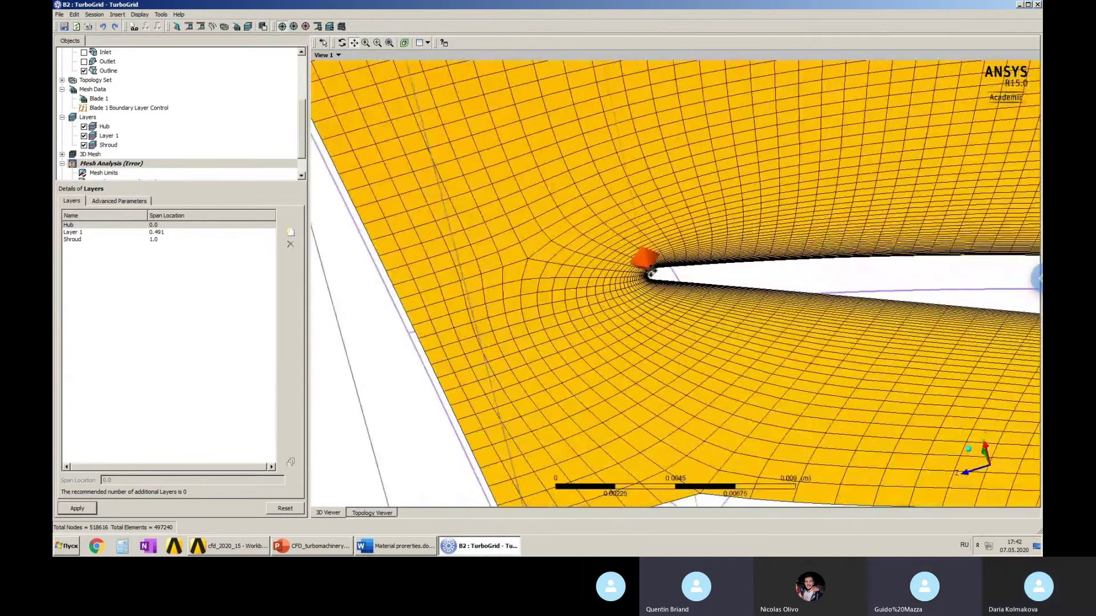
pyautogui.scroll(1, 648, 272)
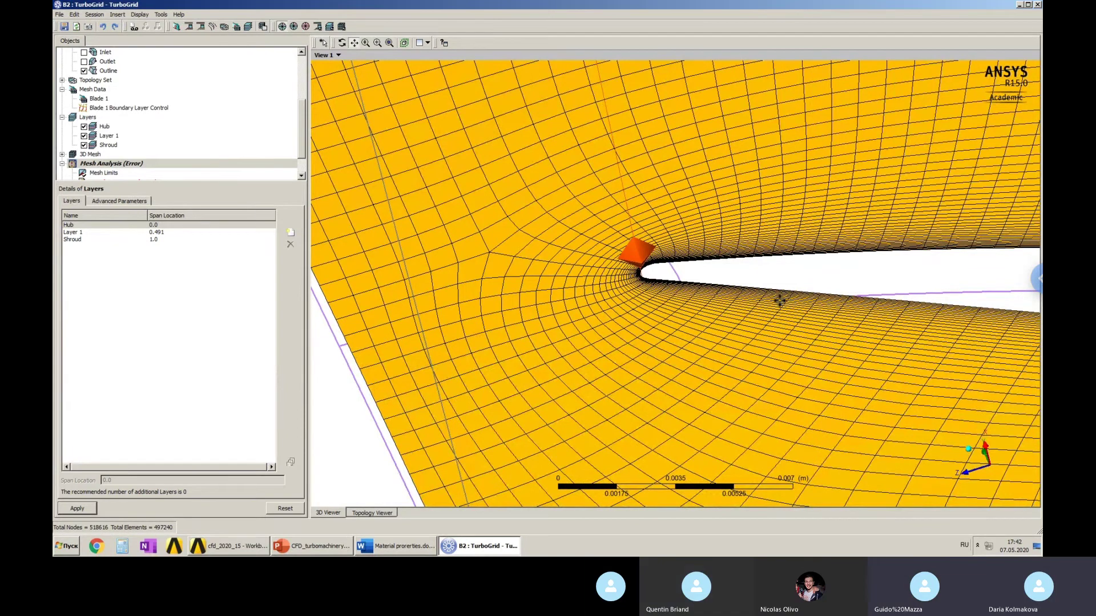
pyautogui.scroll(-2, 708, 317)
pyautogui.scroll(-5, 708, 317)
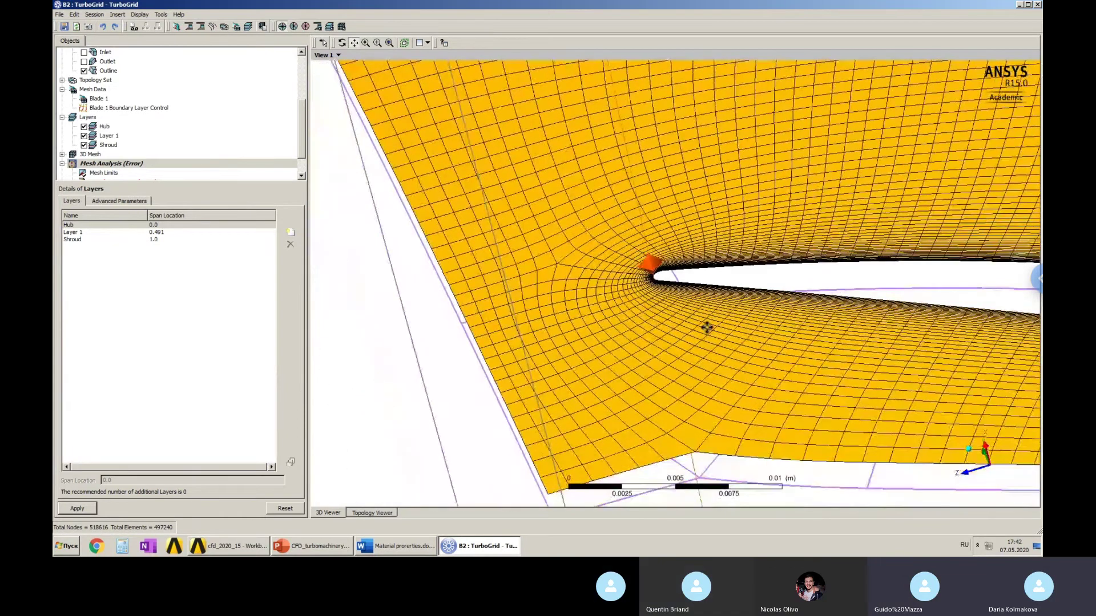
pyautogui.scroll(-7, 714, 318)
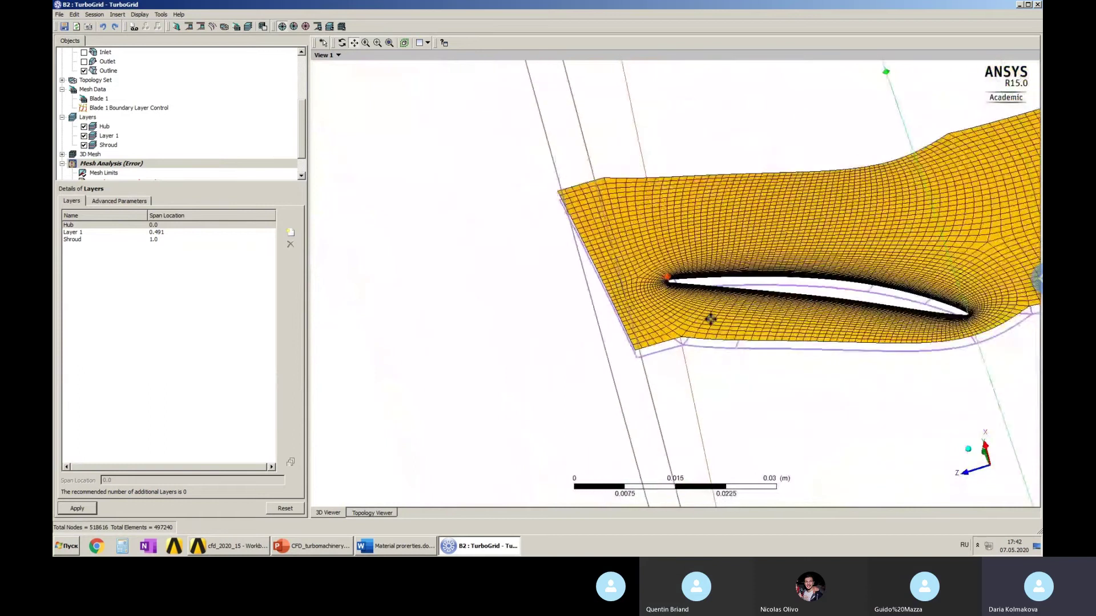
pyautogui.scroll(-3, 604, 303)
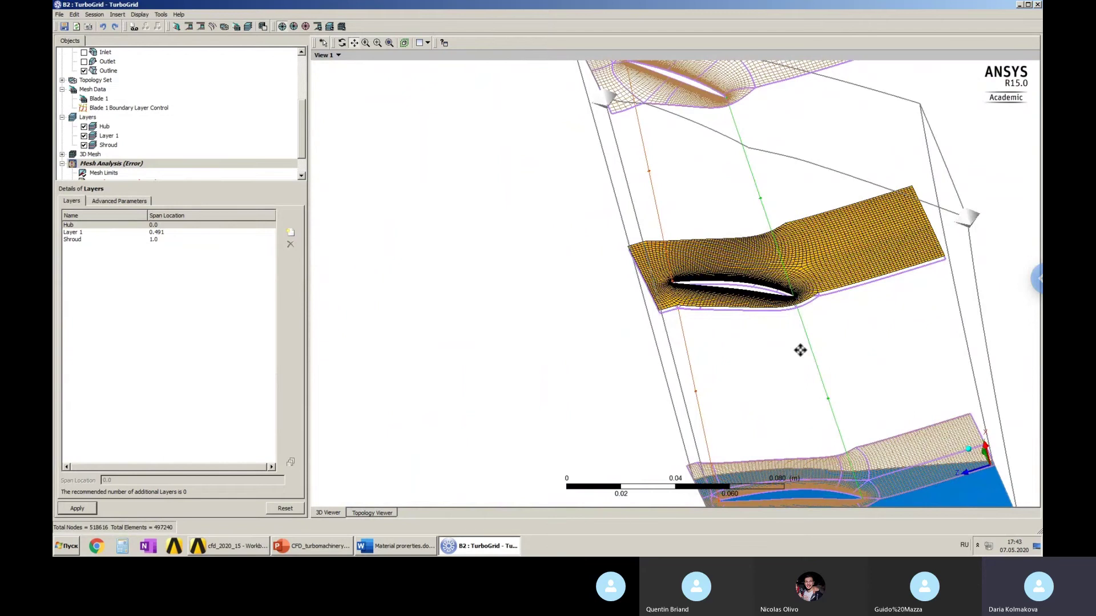
pyautogui.scroll(-2, 498, 340)
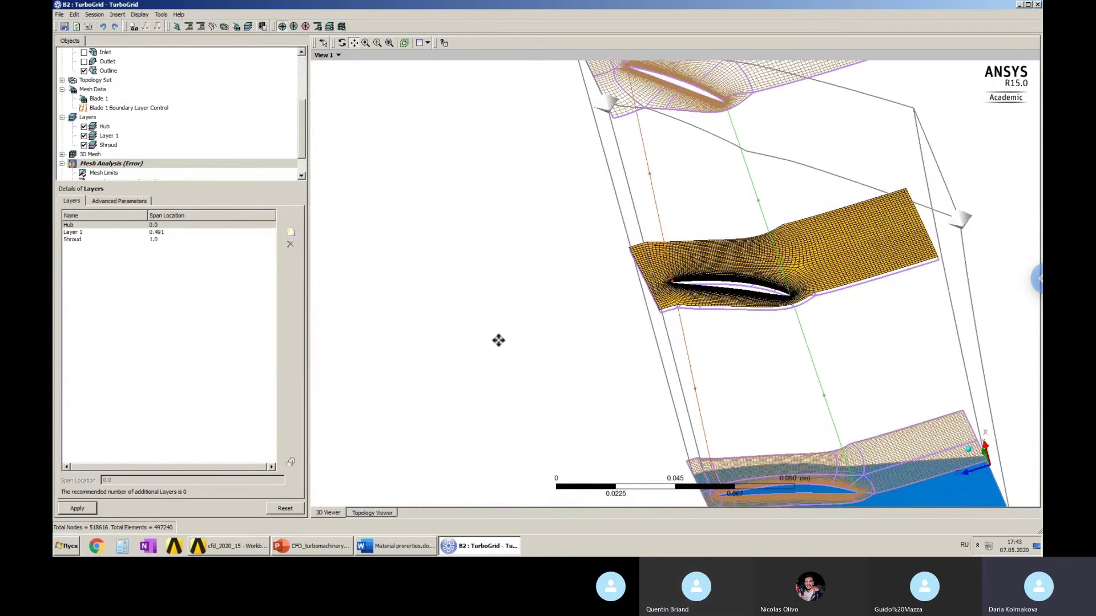
pyautogui.scroll(-1, 502, 338)
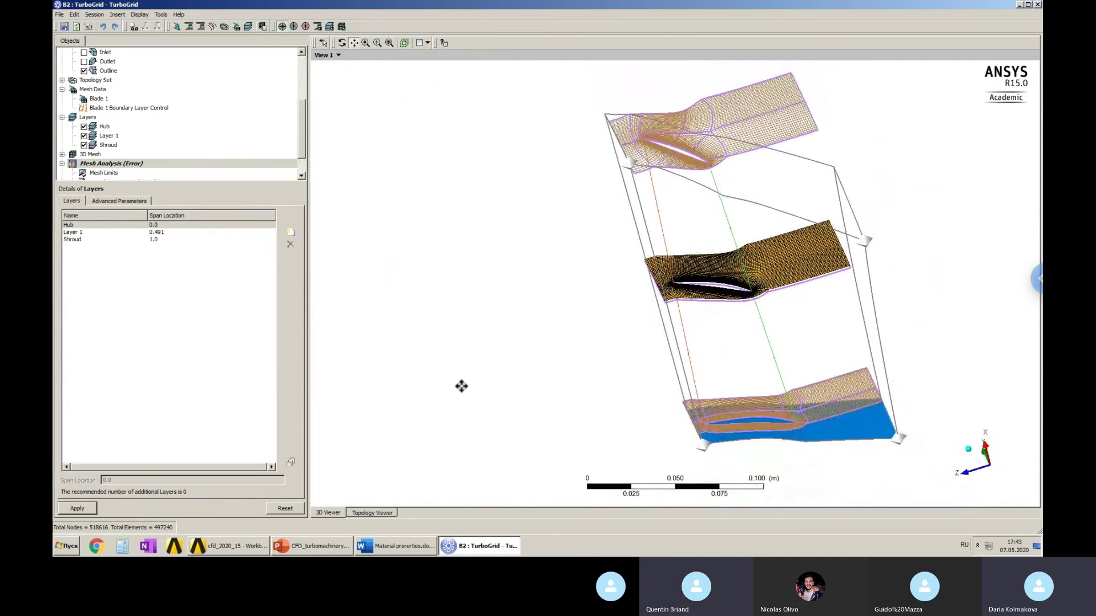
# Close the RB_Compressor mesh session and open the Turbo Mesh of the GV_compressor system from the project schematic.
pyautogui.click(296, 165)
pyautogui.scroll(-1, 297, 169)
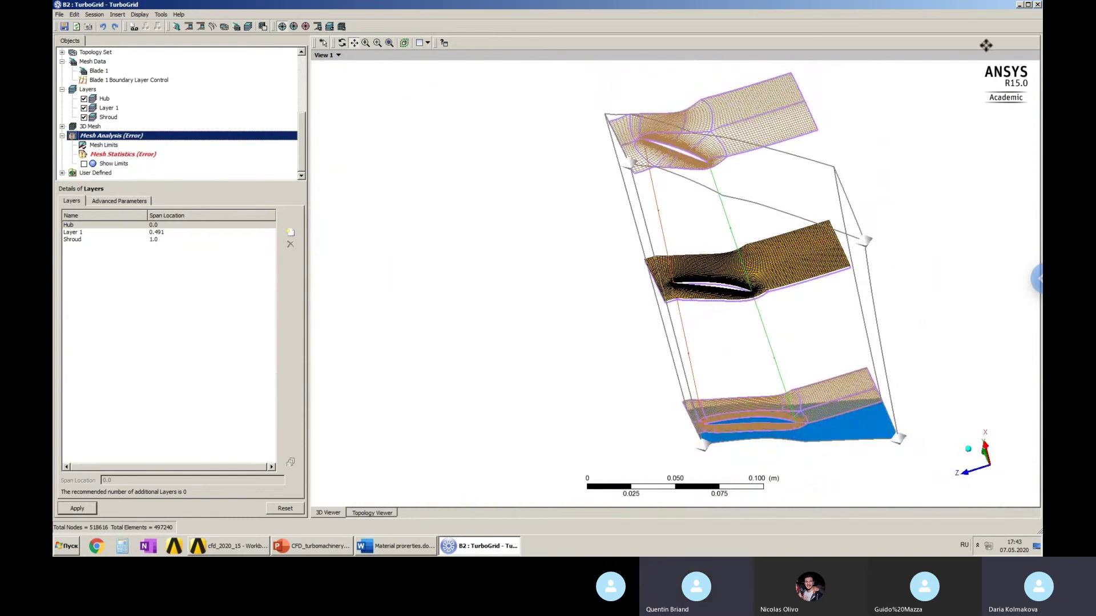
pyautogui.click(1037, 4)
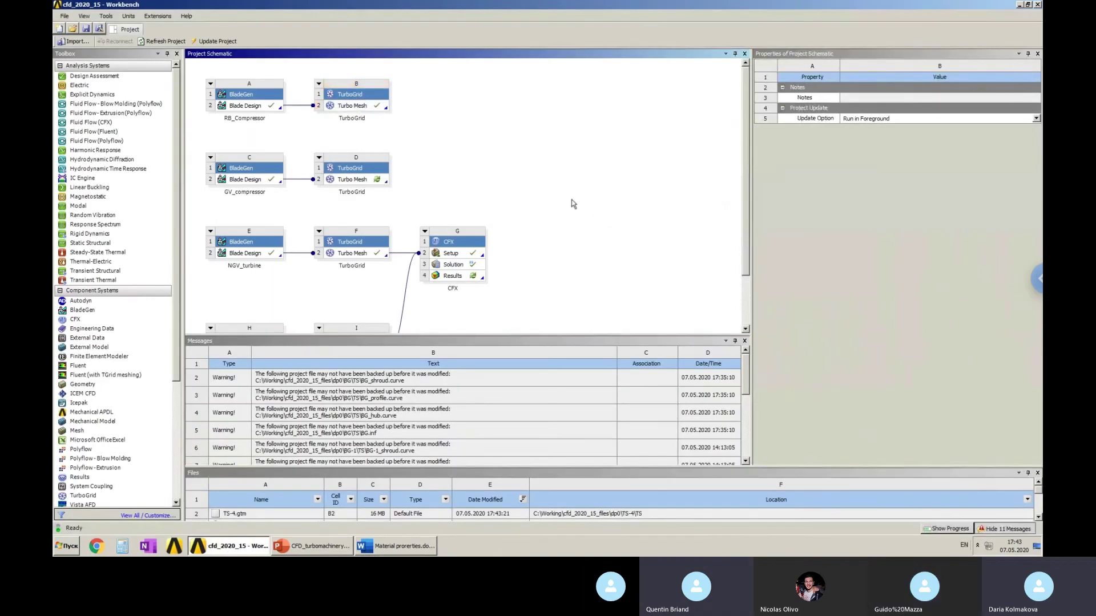
pyautogui.click(374, 180)
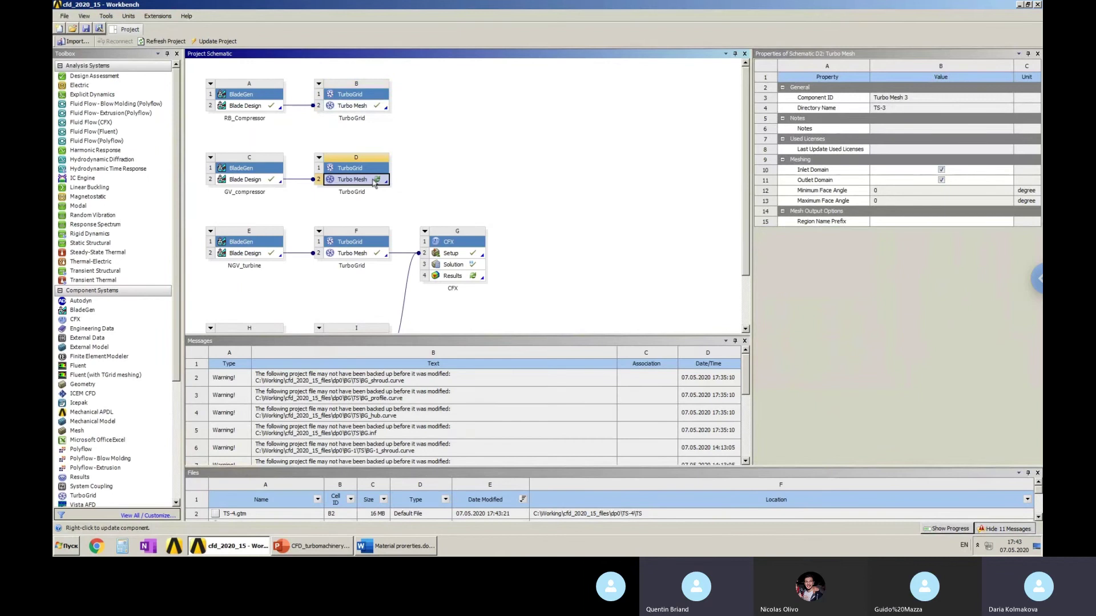
pyautogui.doubleClick(374, 182)
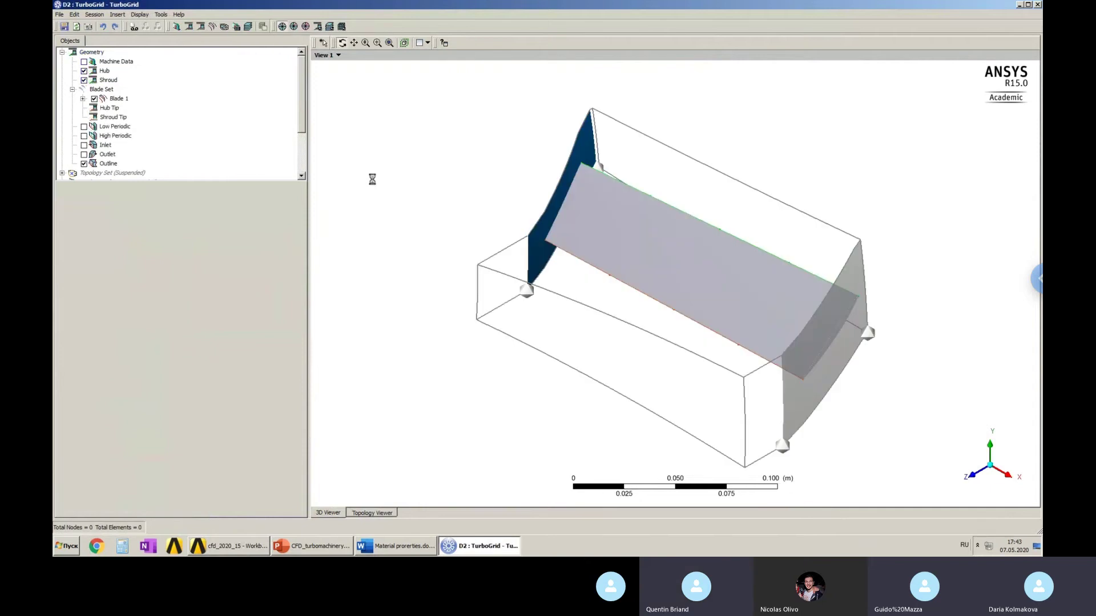
# Set the axial location (A) of the inlet's Low Hub Point to 0.055 and apply it.
pyautogui.moveTo(761, 289); pyautogui.dragTo(713, 240)
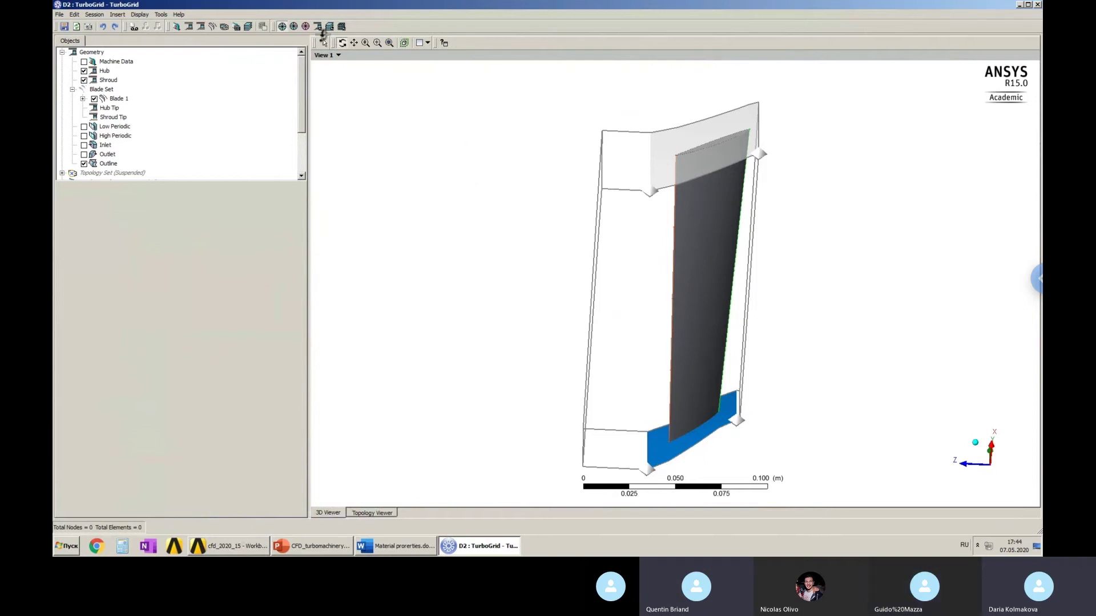
pyautogui.click(107, 146)
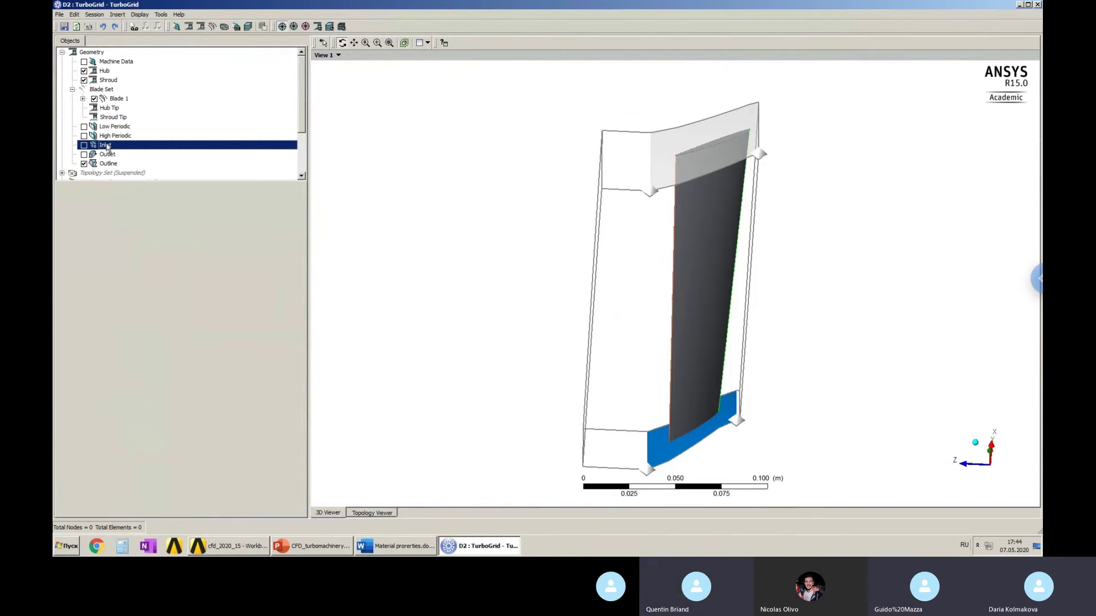
pyautogui.doubleClick(106, 146)
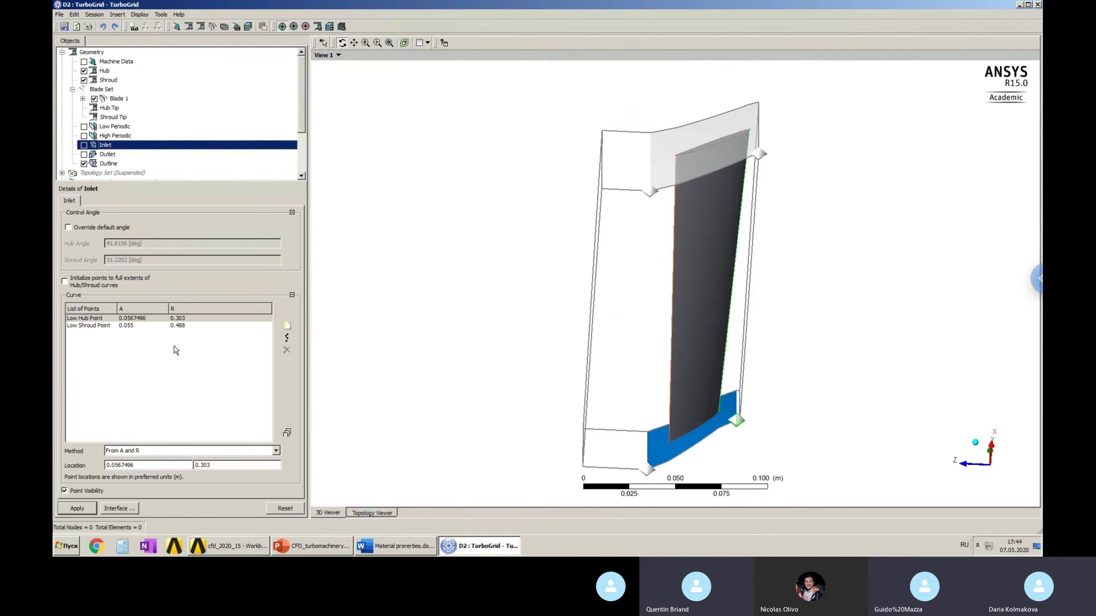
pyautogui.click(131, 320)
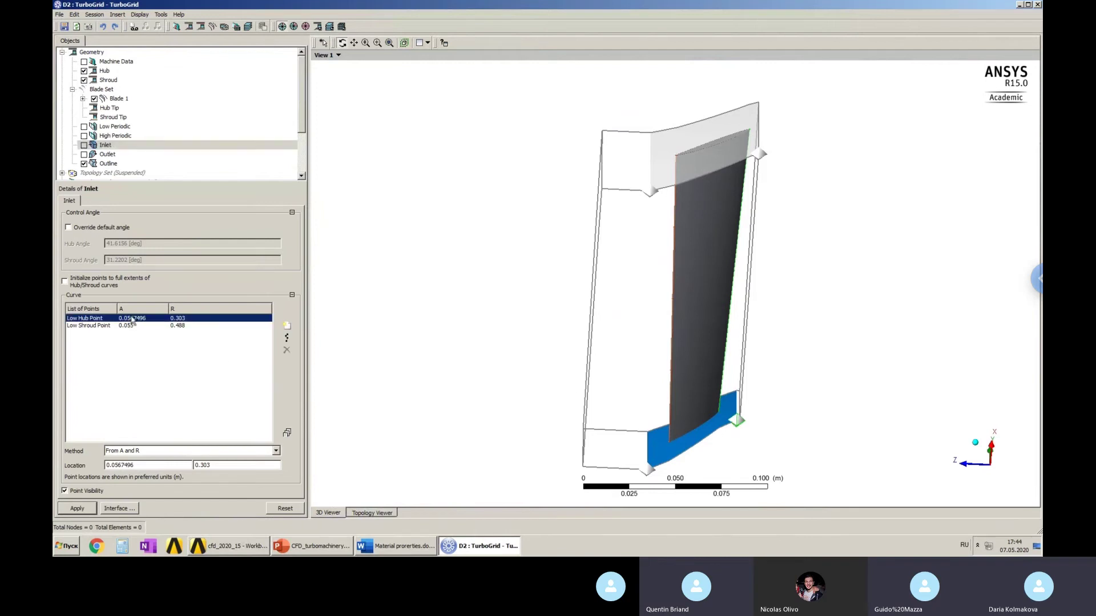
pyautogui.click(130, 326)
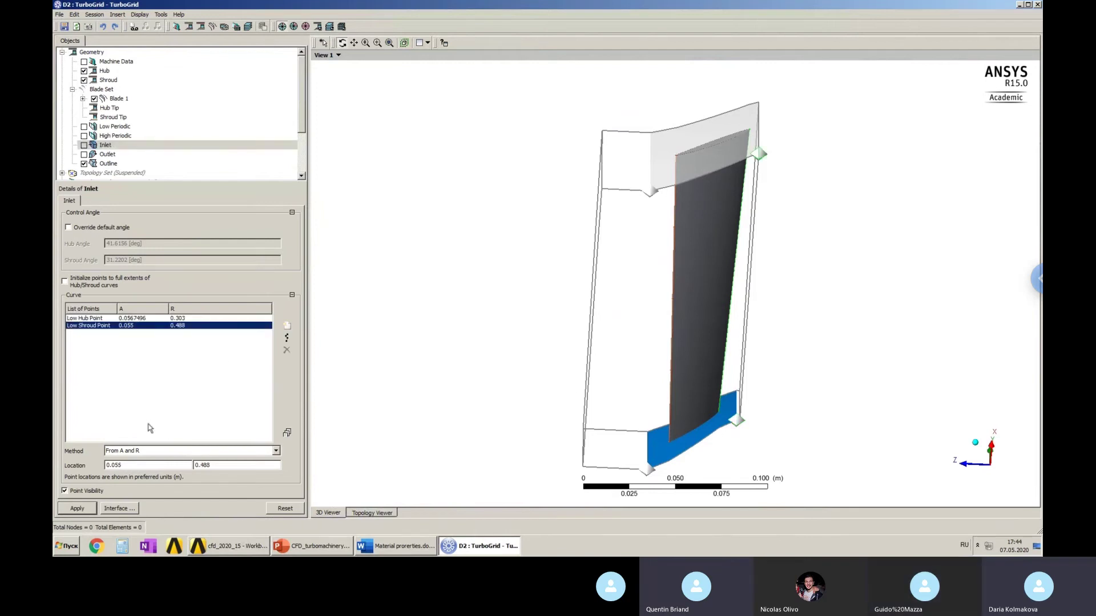
pyautogui.click(149, 318)
pyautogui.click(147, 466)
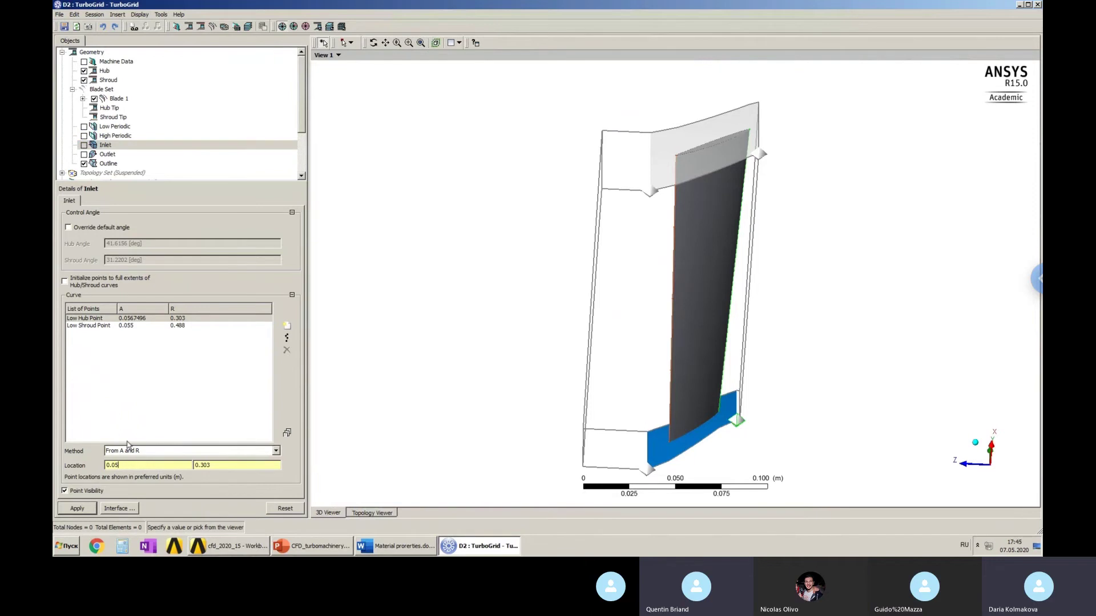
pyautogui.click(78, 510)
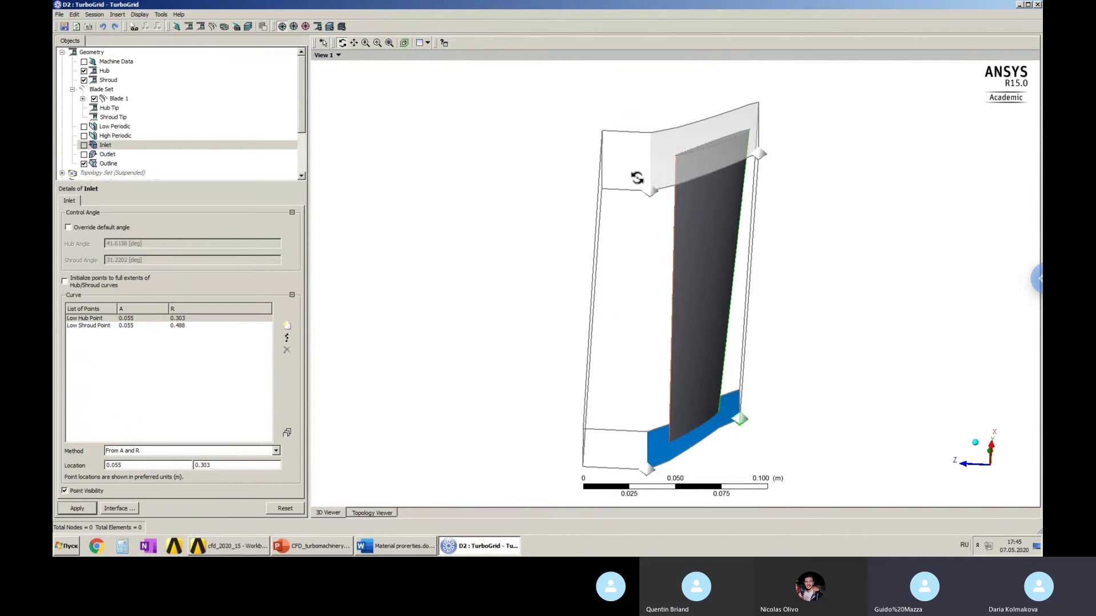
# Set the axial location (A) of both the outlet's Low Hub Point and Low Shroud Point to 0.14 and apply each.
pyautogui.click(108, 155)
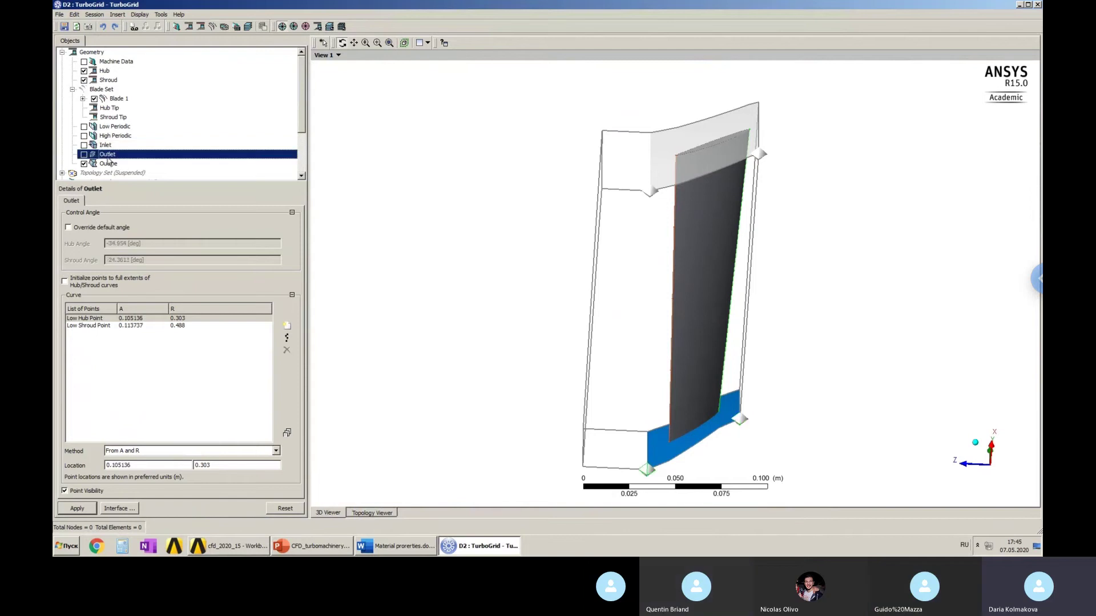
pyautogui.click(138, 465)
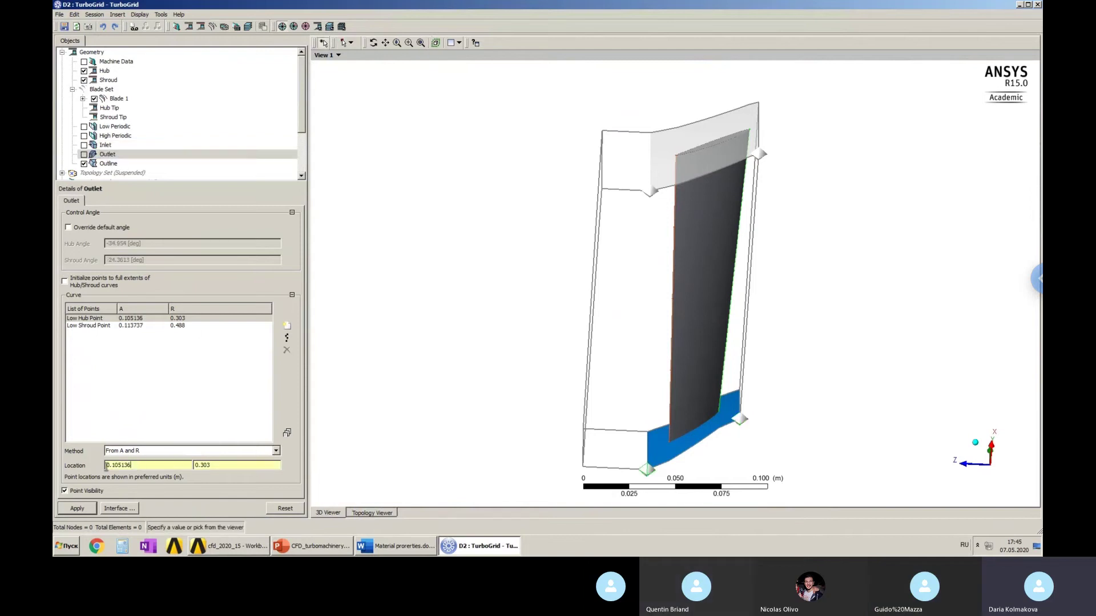
pyautogui.moveTo(106, 466); pyautogui.dragTo(75, 467)
pyautogui.write('1')
pyautogui.click(78, 510)
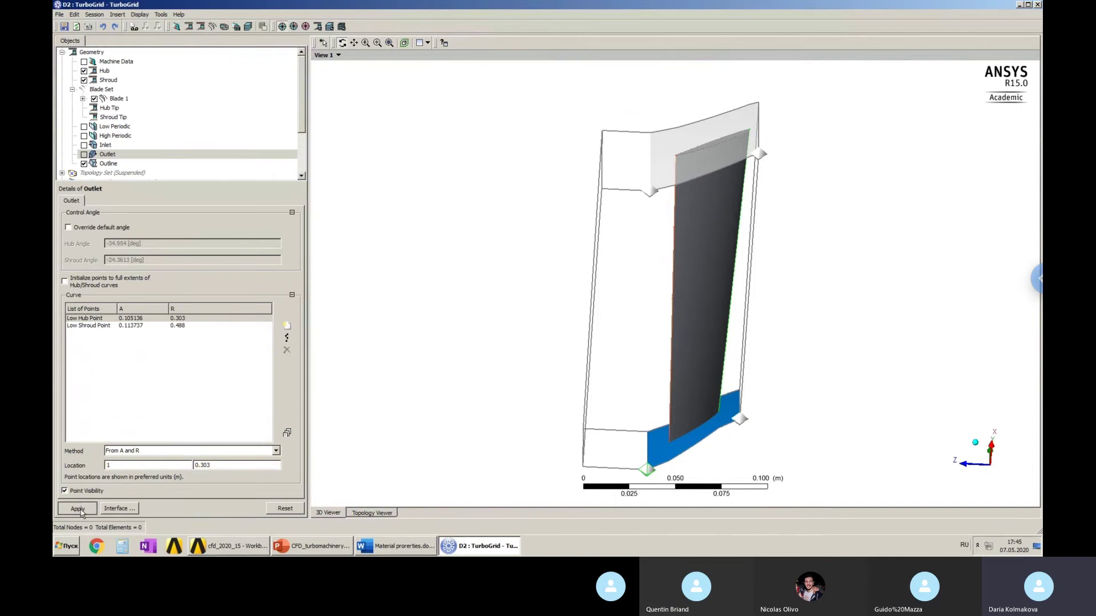
pyautogui.click(134, 328)
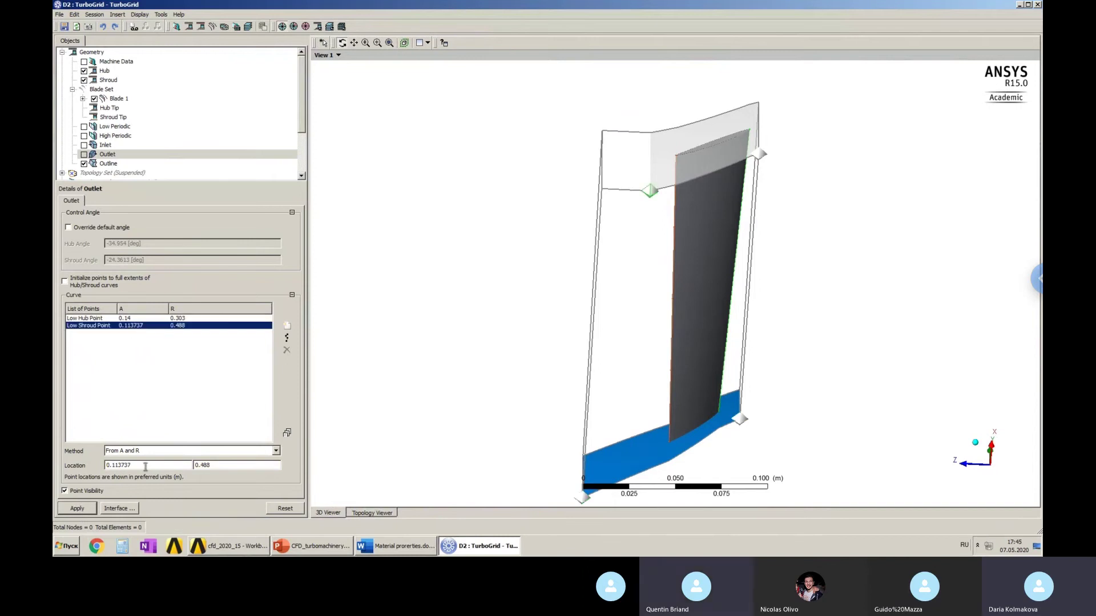
pyautogui.moveTo(143, 465); pyautogui.dragTo(105, 466)
pyautogui.write('1')
pyautogui.click(78, 510)
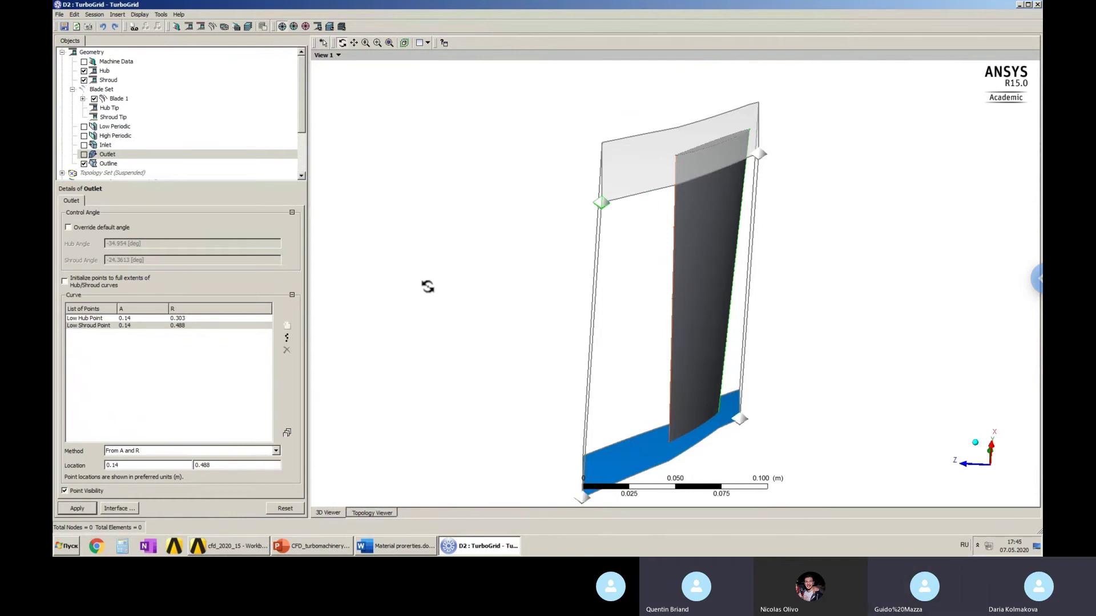
# Turn off Suspend Object Updates for the Topology Set and acknowledge the inlet and outlet domain warning.
pyautogui.click(304, 111)
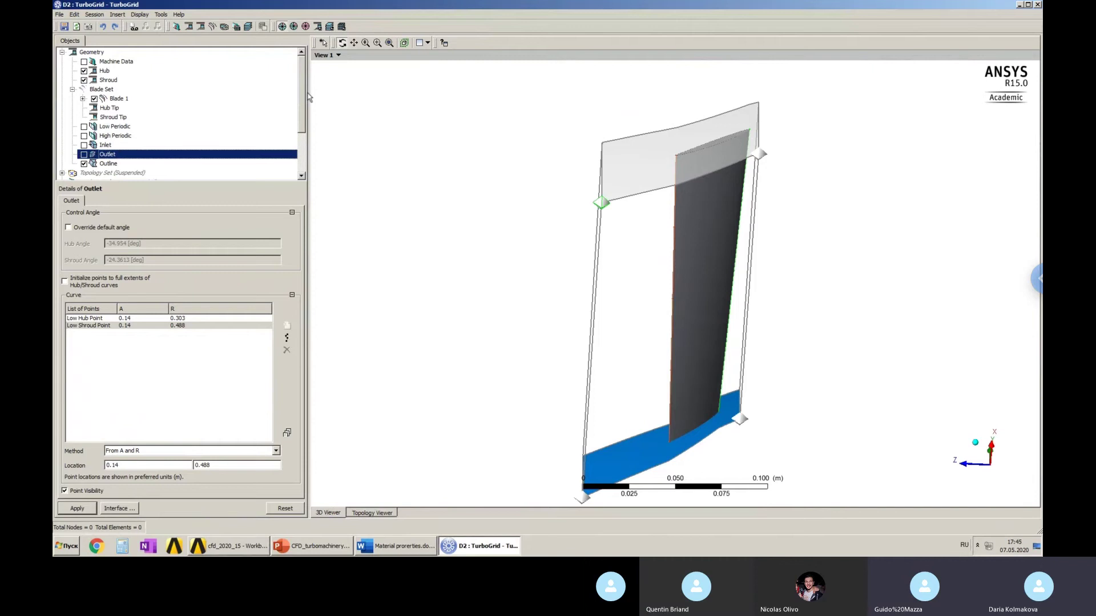
pyautogui.scroll(-1, 301, 114)
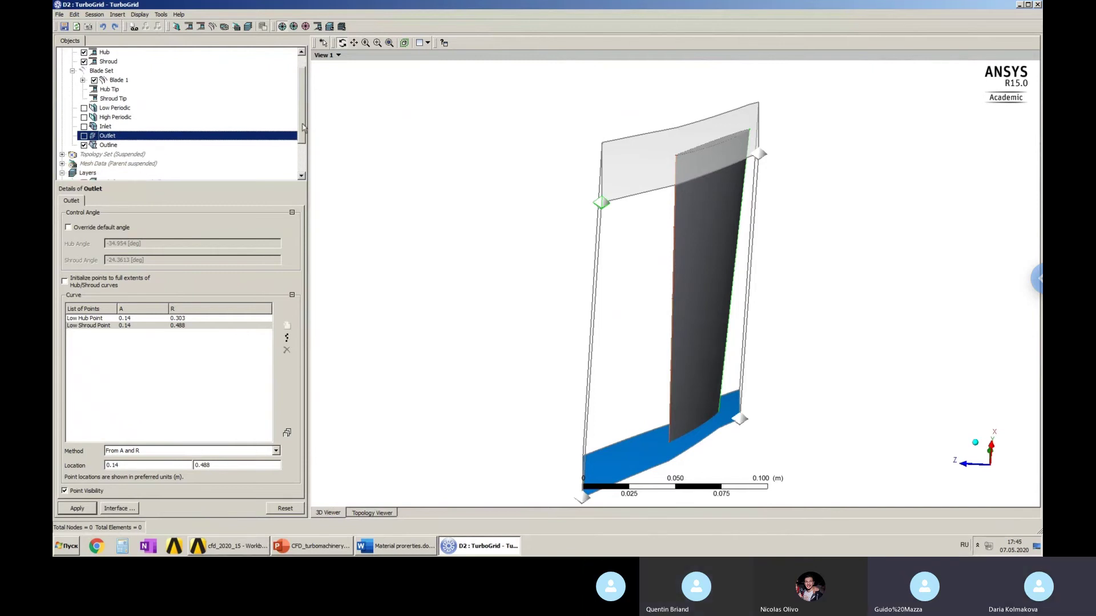
pyautogui.scroll(-2, 303, 127)
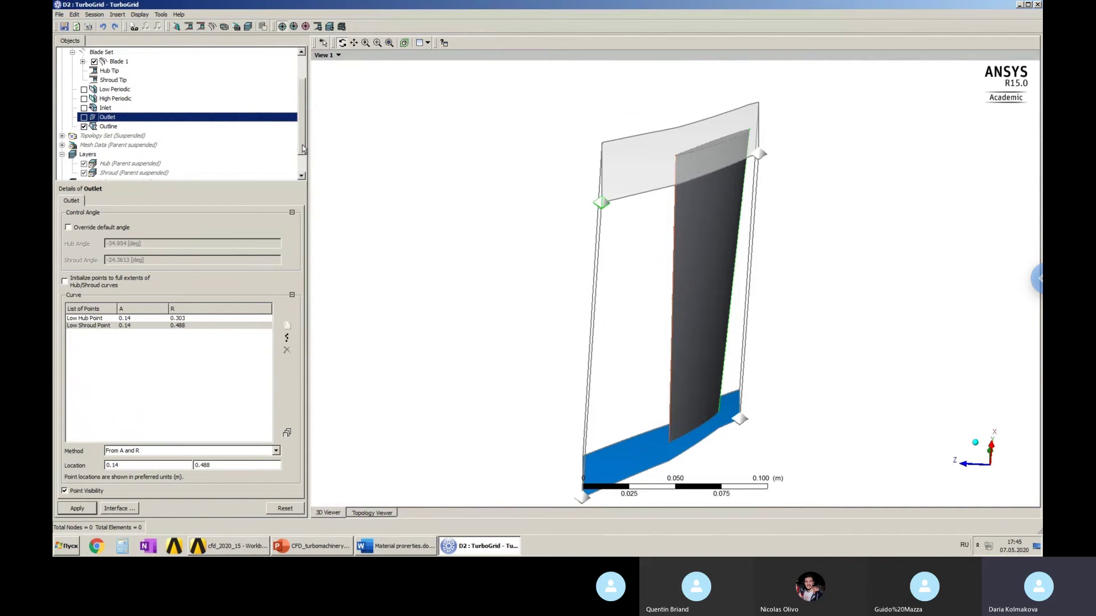
pyautogui.click(97, 110)
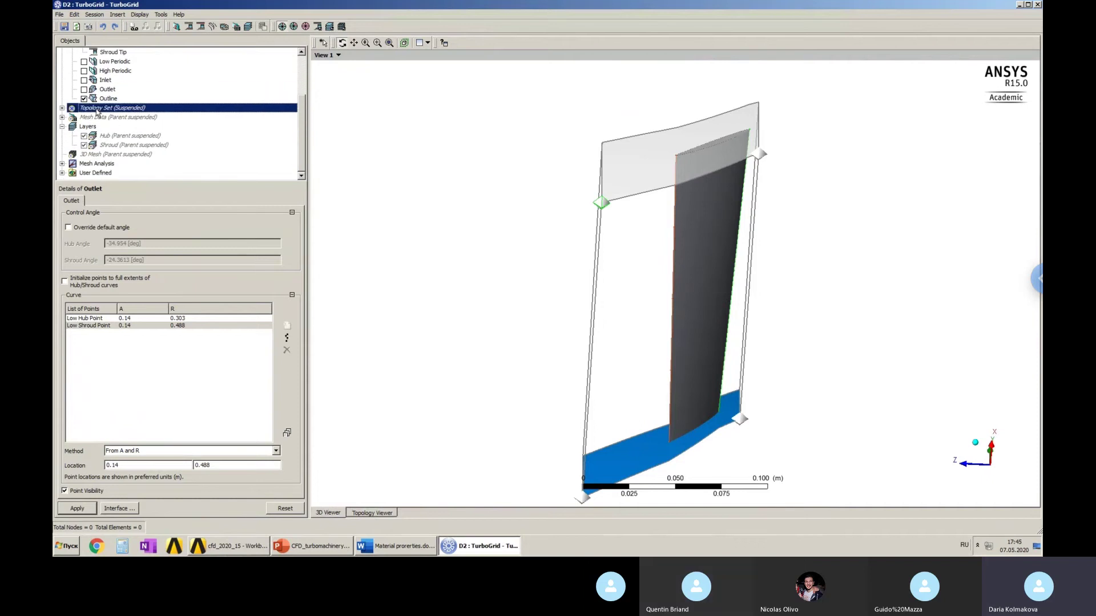
pyautogui.rightClick(97, 112)
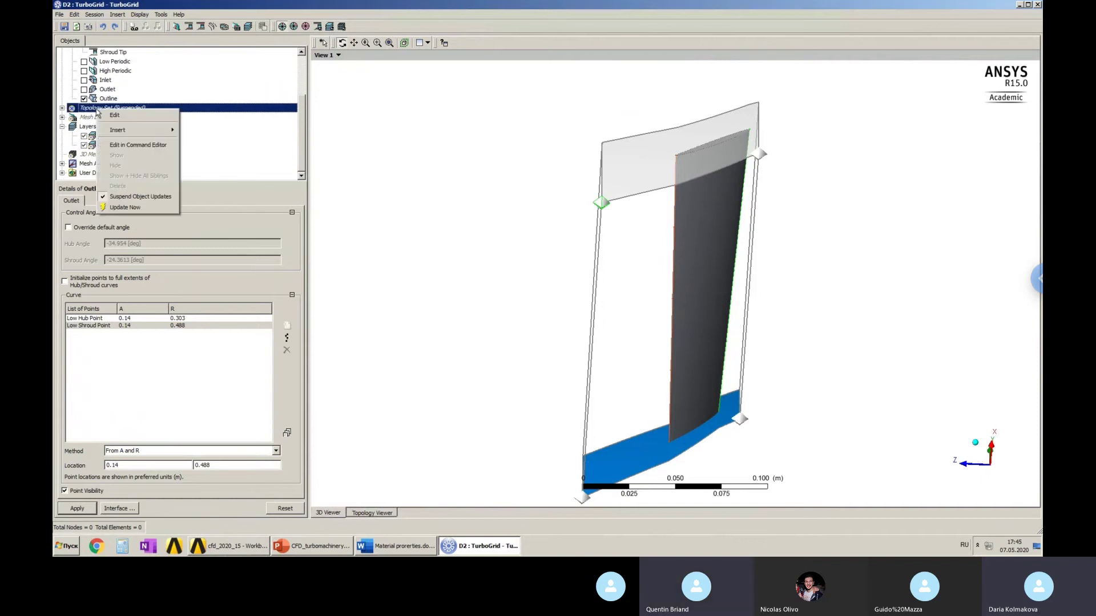
pyautogui.click(143, 196)
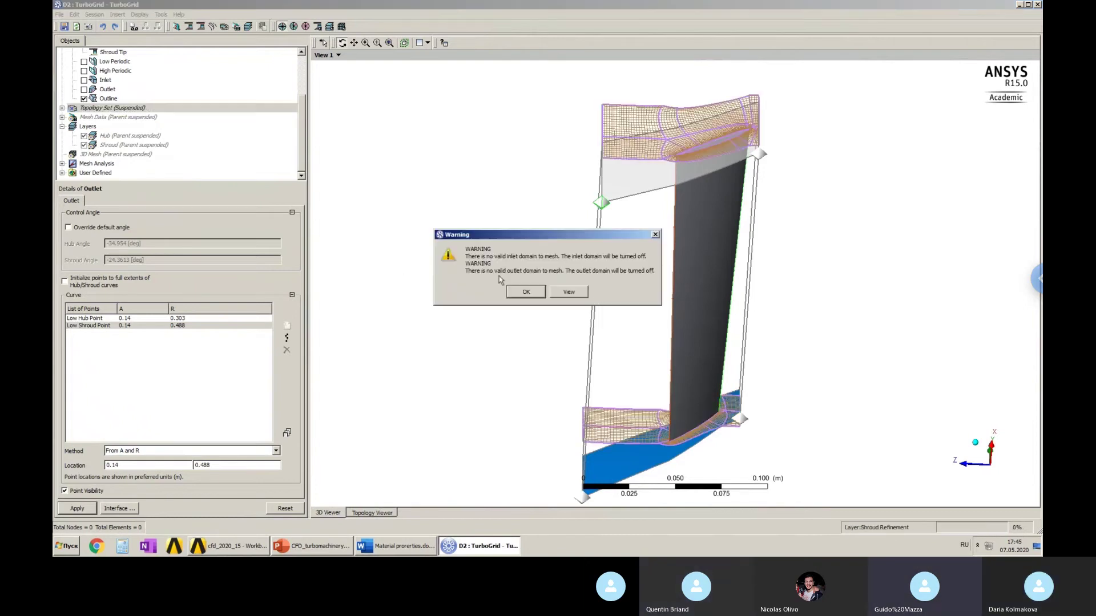
pyautogui.click(525, 291)
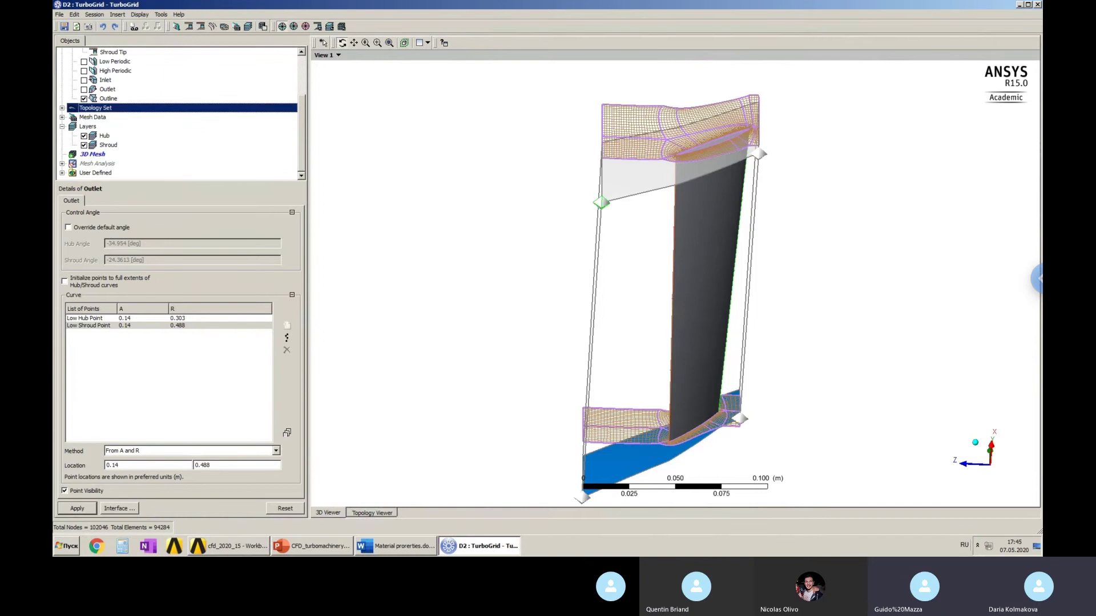
# Set the Mesh Data sizing method to Target Passage Mesh Size with a specified node count of 500000 and apply it.
pyautogui.click(103, 118)
pyautogui.click(121, 227)
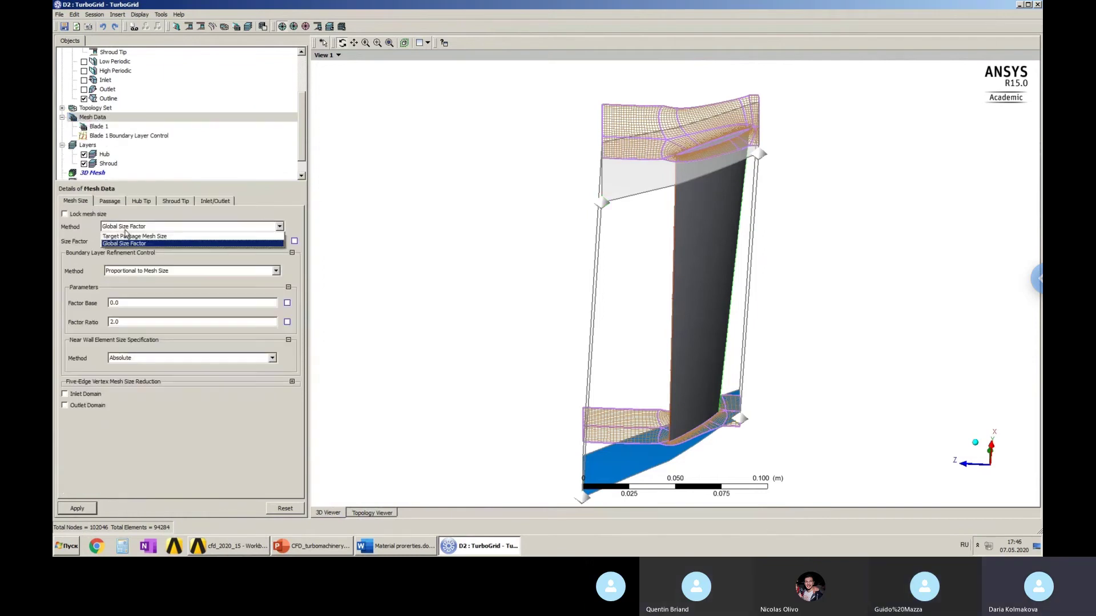
pyautogui.click(124, 237)
pyautogui.click(157, 241)
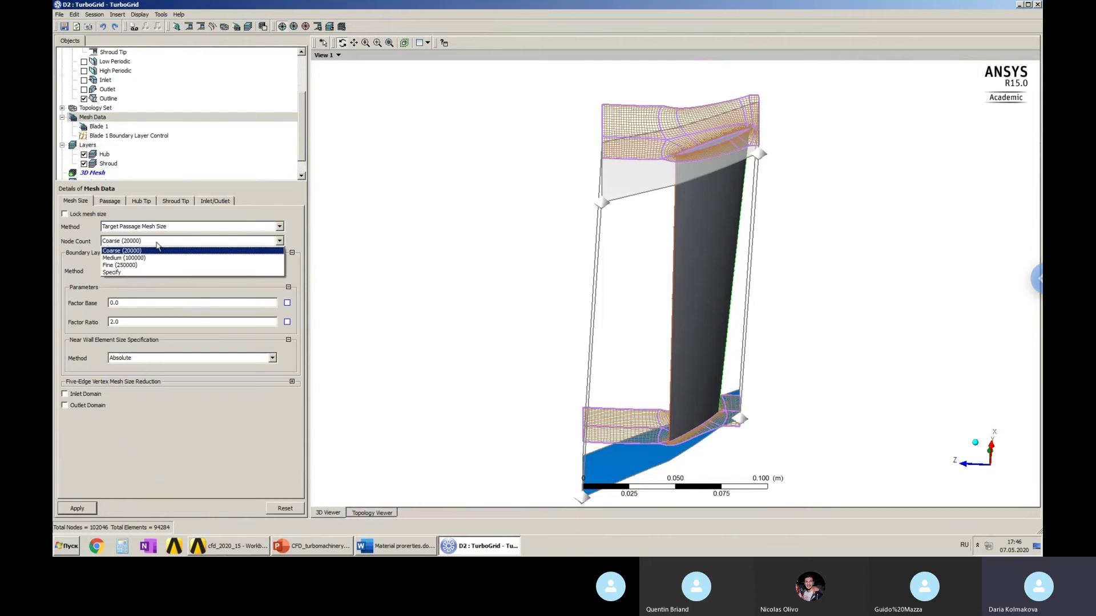
pyautogui.click(129, 274)
pyautogui.click(130, 257)
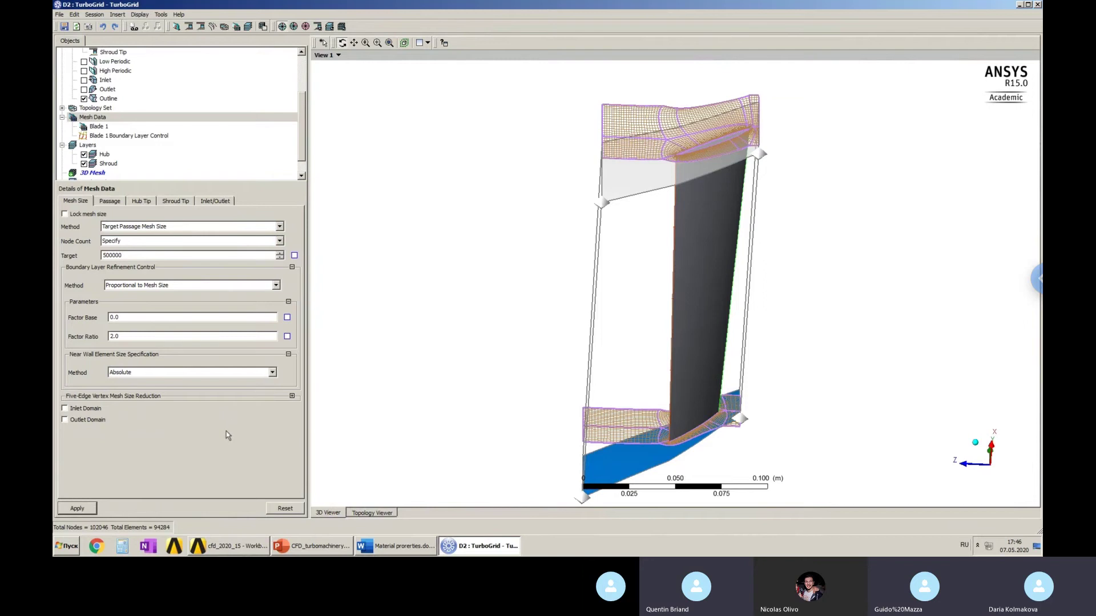
pyautogui.click(82, 508)
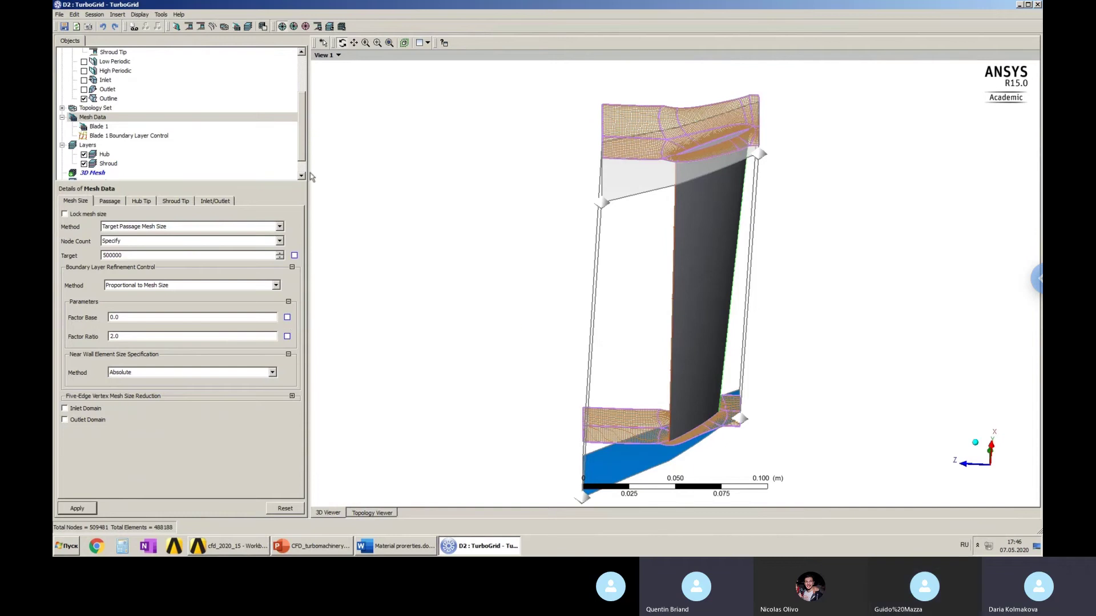
# Generate the guide vane's 3D mesh and review all measures in its mesh statistics.
pyautogui.moveTo(306, 129); pyautogui.dragTo(302, 161)
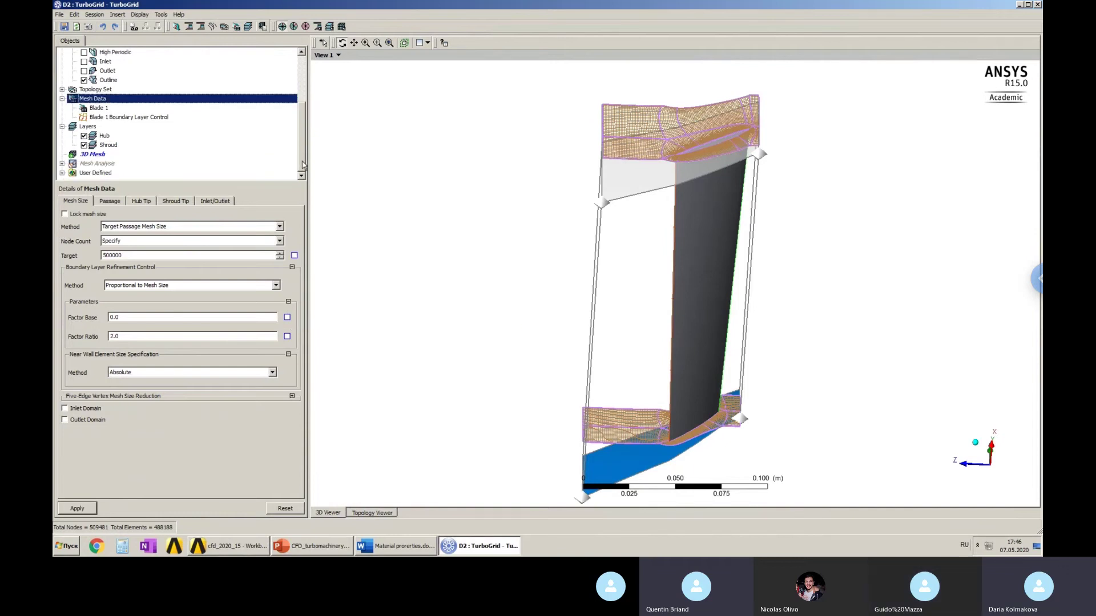
pyautogui.click(263, 27)
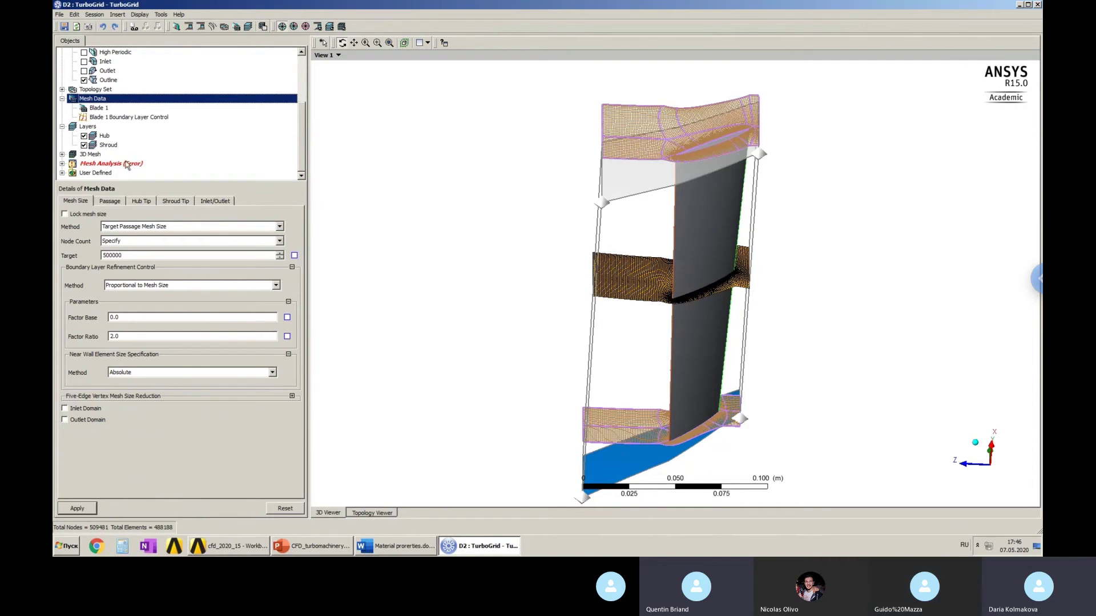
pyautogui.doubleClick(127, 164)
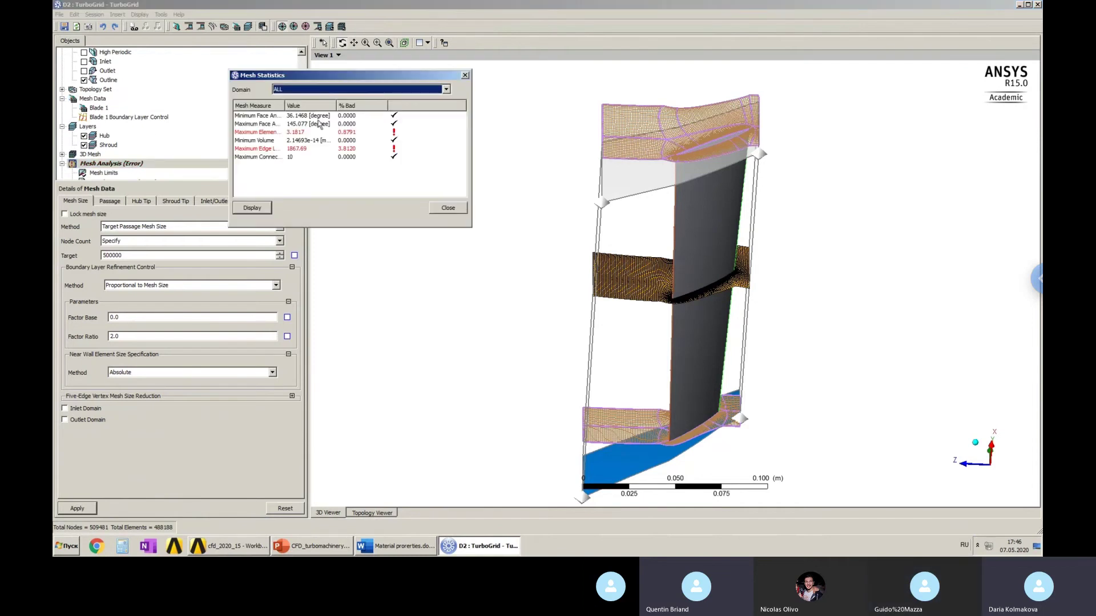
pyautogui.moveTo(285, 106); pyautogui.dragTo(311, 139)
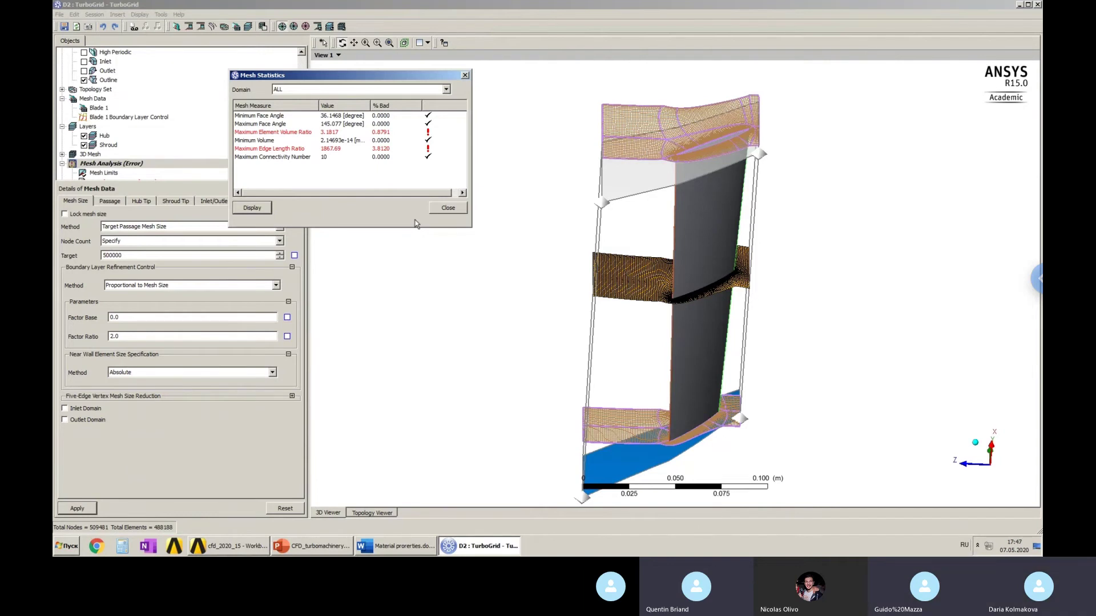
pyautogui.click(454, 210)
pyautogui.moveTo(305, 108); pyautogui.dragTo(308, 176)
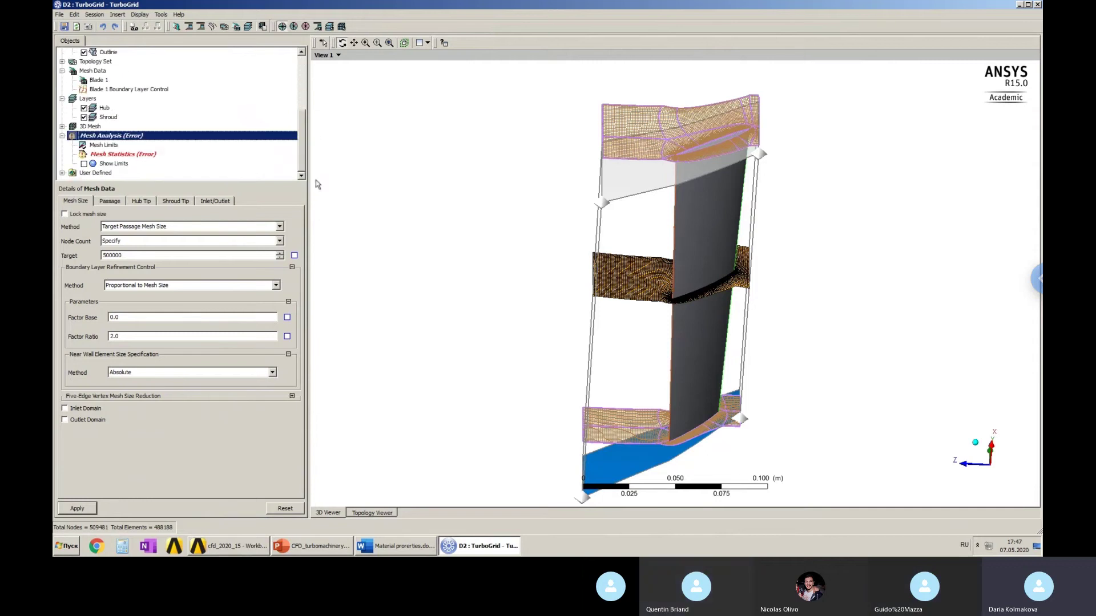
pyautogui.click(144, 159)
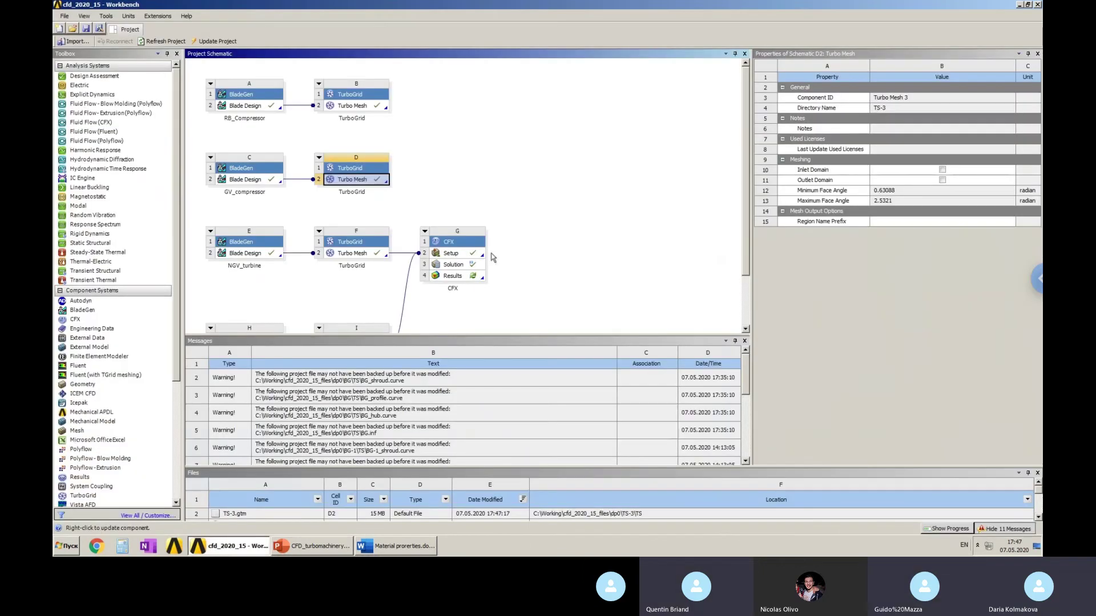
# In the Workbench project schematic, transfer the RB_Compressor Turbo Mesh to a new CFX system and link the GV_compressor Turbo Mesh to its Setup.
pyautogui.click(594, 177)
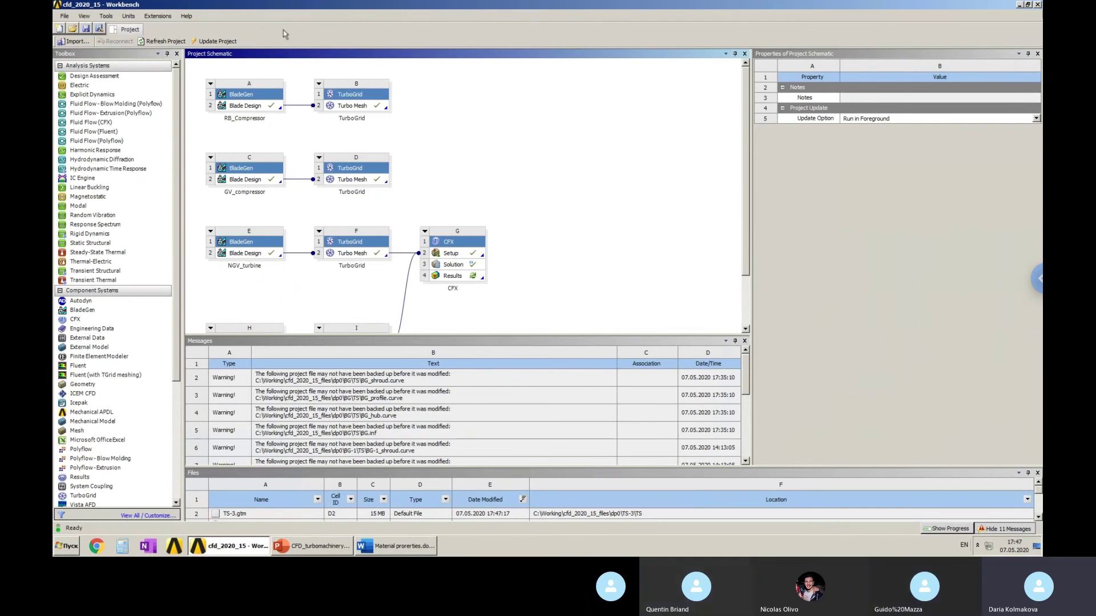
pyautogui.click(371, 107)
pyautogui.rightClick(372, 108)
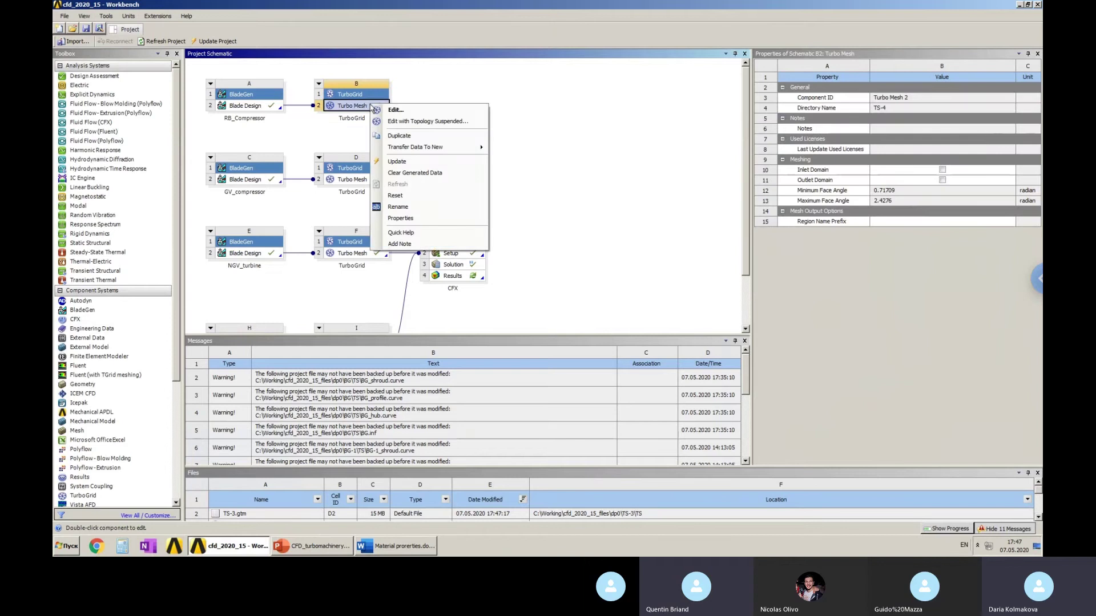
pyautogui.moveTo(451, 146)
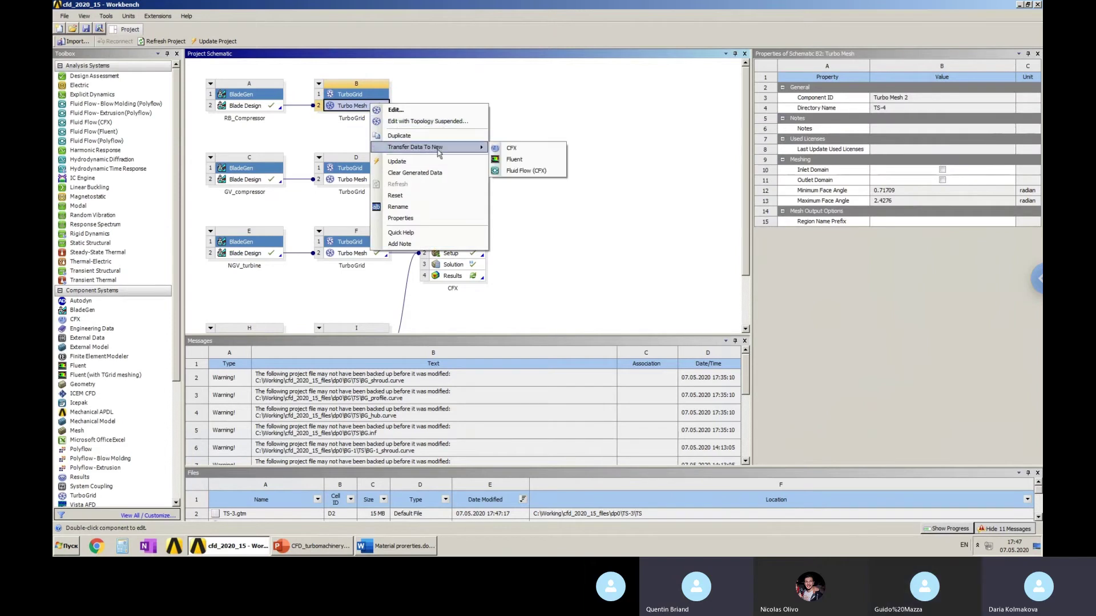
pyautogui.click(516, 150)
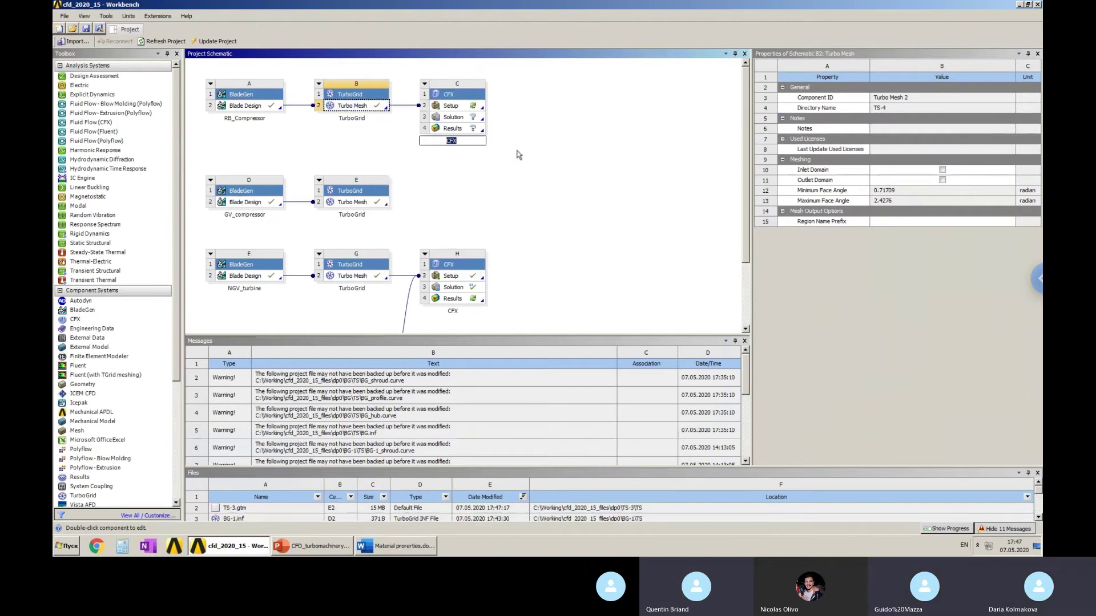
pyautogui.moveTo(382, 203); pyautogui.dragTo(451, 107)
pyautogui.click(556, 180)
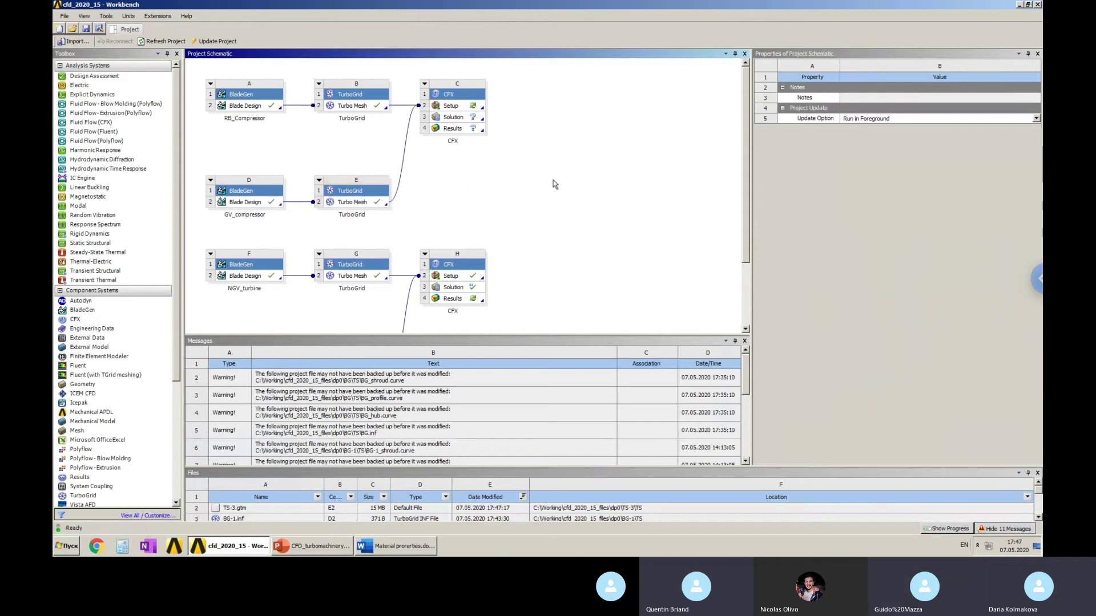
# Open the new CFX system's Setup in CFX-Pre and inspect how the rotor and guide vane passages line up.
pyautogui.click(460, 106)
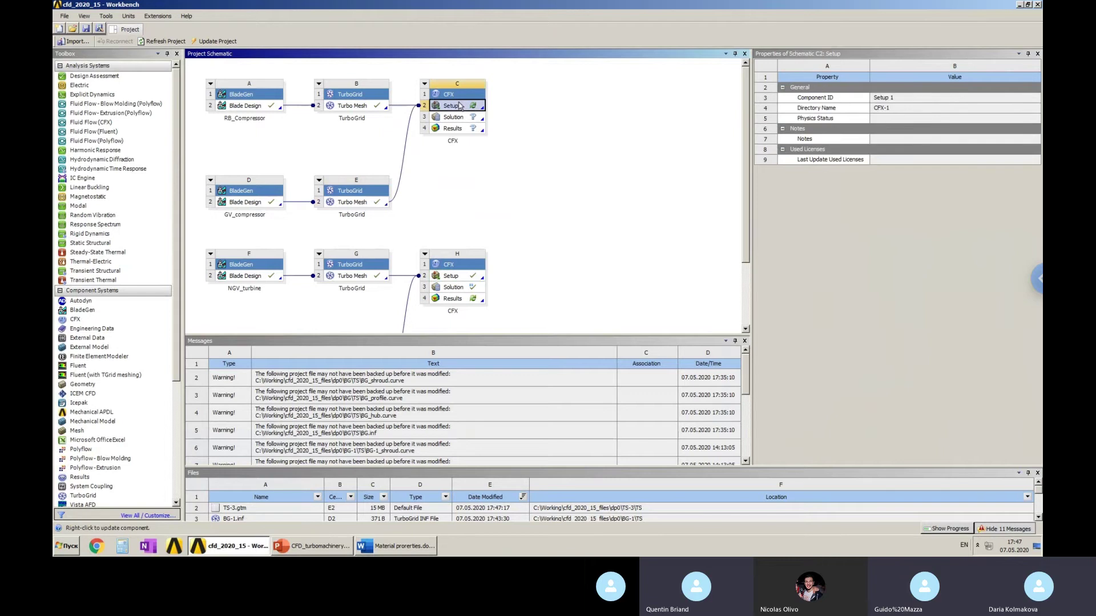
pyautogui.doubleClick(459, 109)
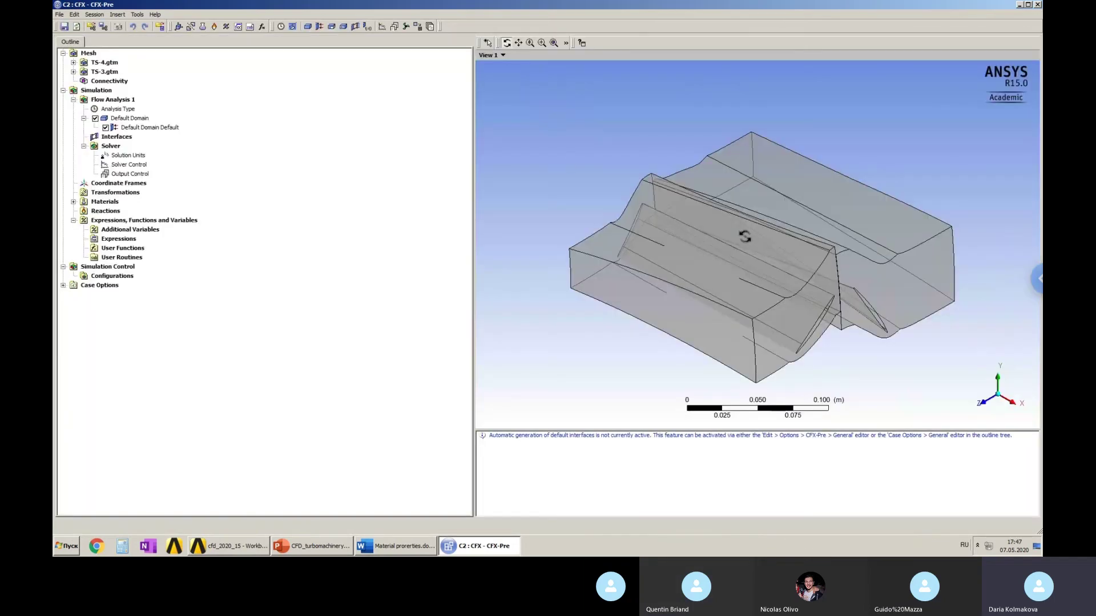
pyautogui.moveTo(738, 237)
pyautogui.mouseDown()
pyautogui.moveTo(729, 210)
pyautogui.moveTo(765, 178)
pyautogui.moveTo(726, 235)
pyautogui.moveTo(719, 213)
pyautogui.moveTo(751, 186)
pyautogui.moveTo(738, 227)
pyautogui.mouseUp()
pyautogui.scroll(2, 737, 227)
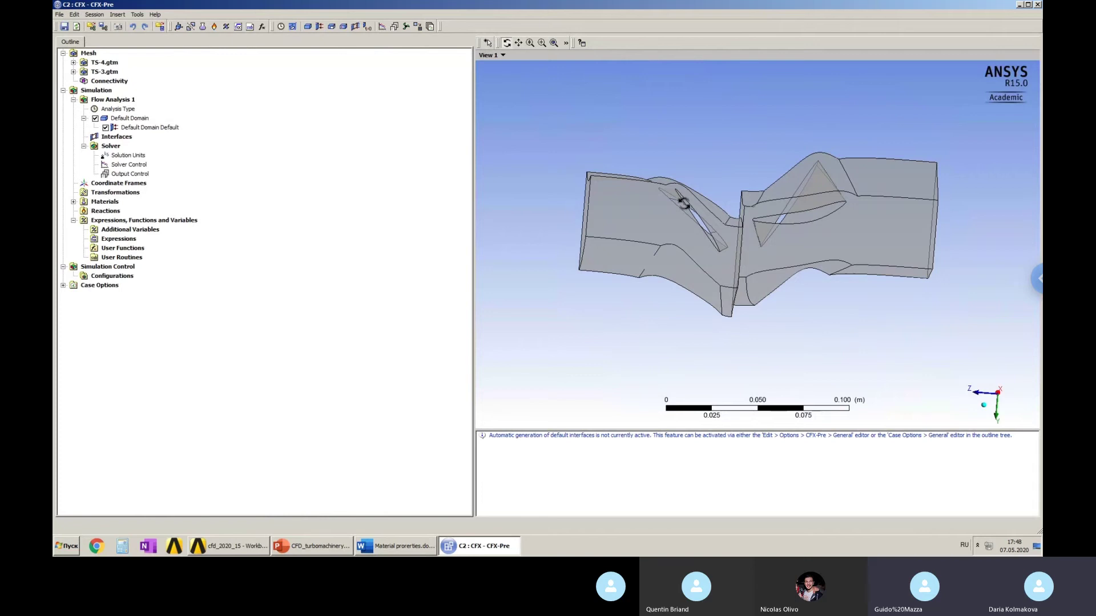
pyautogui.moveTo(656, 214); pyautogui.dragTo(657, 214)
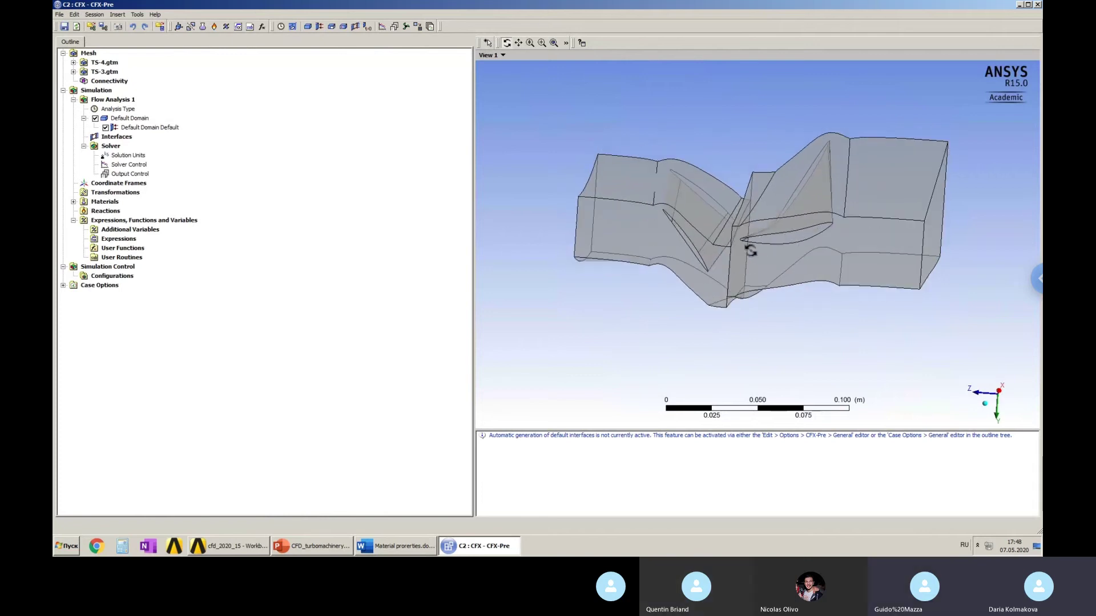
pyautogui.moveTo(757, 238); pyautogui.dragTo(757, 235)
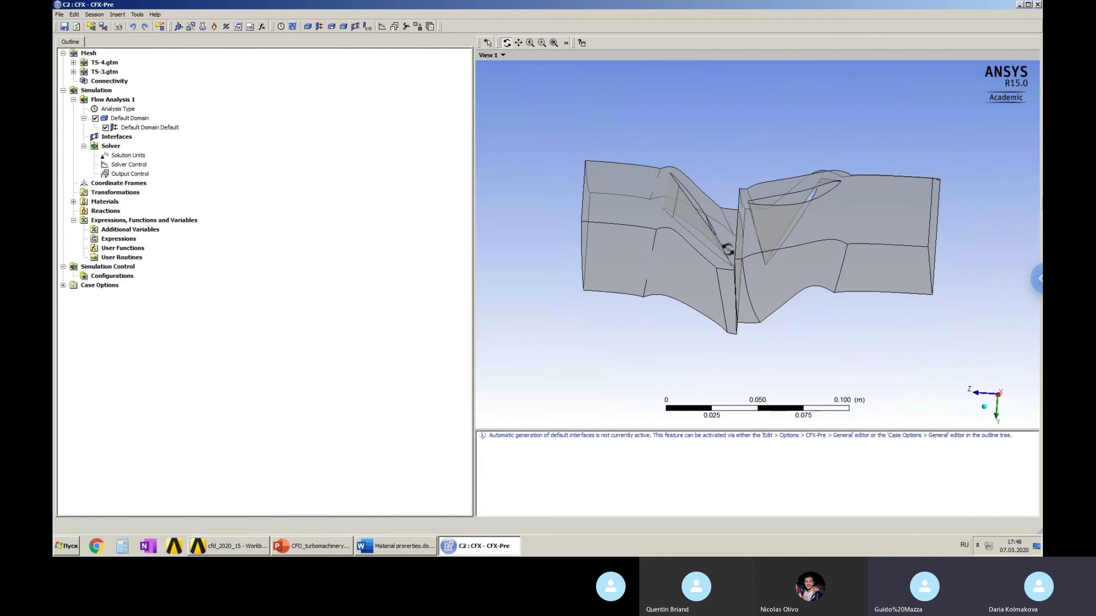
pyautogui.moveTo(709, 326); pyautogui.dragTo(700, 251)
pyautogui.click(105, 63)
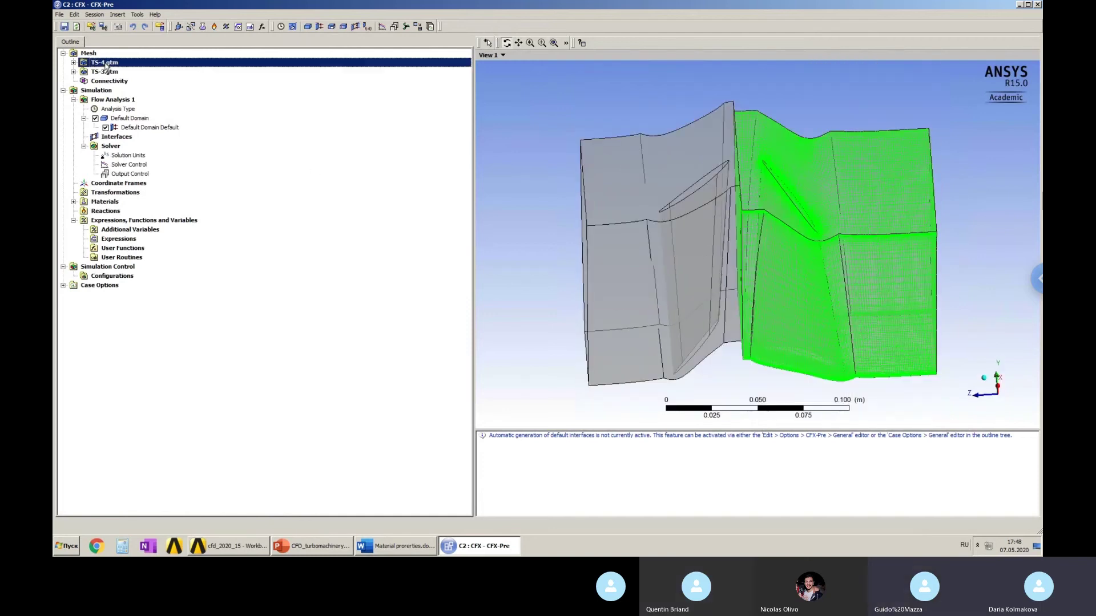
pyautogui.rightClick(105, 65)
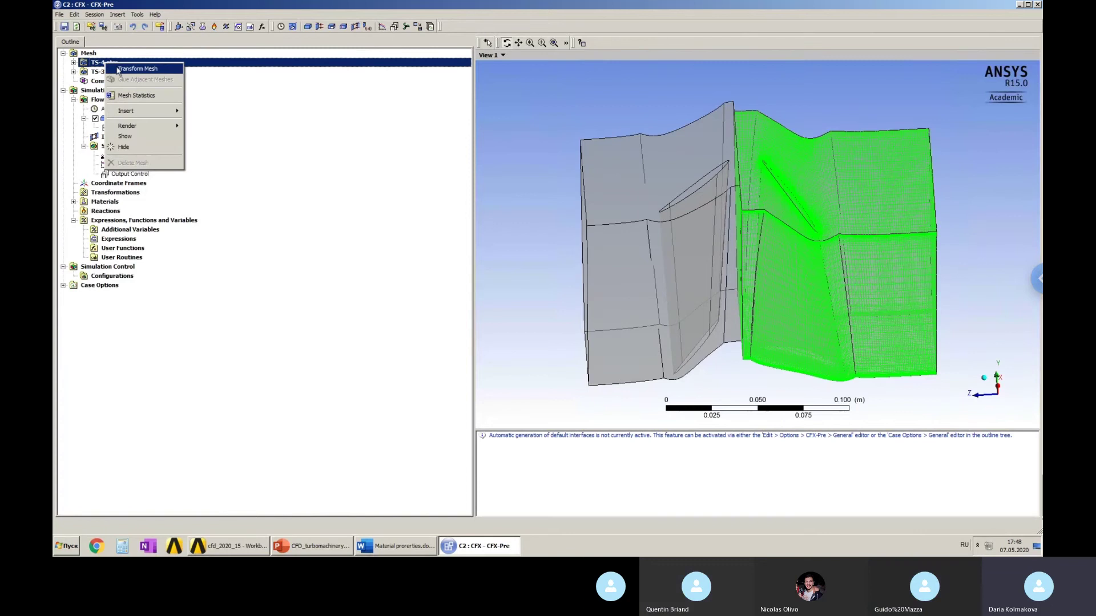
pyautogui.click(118, 69)
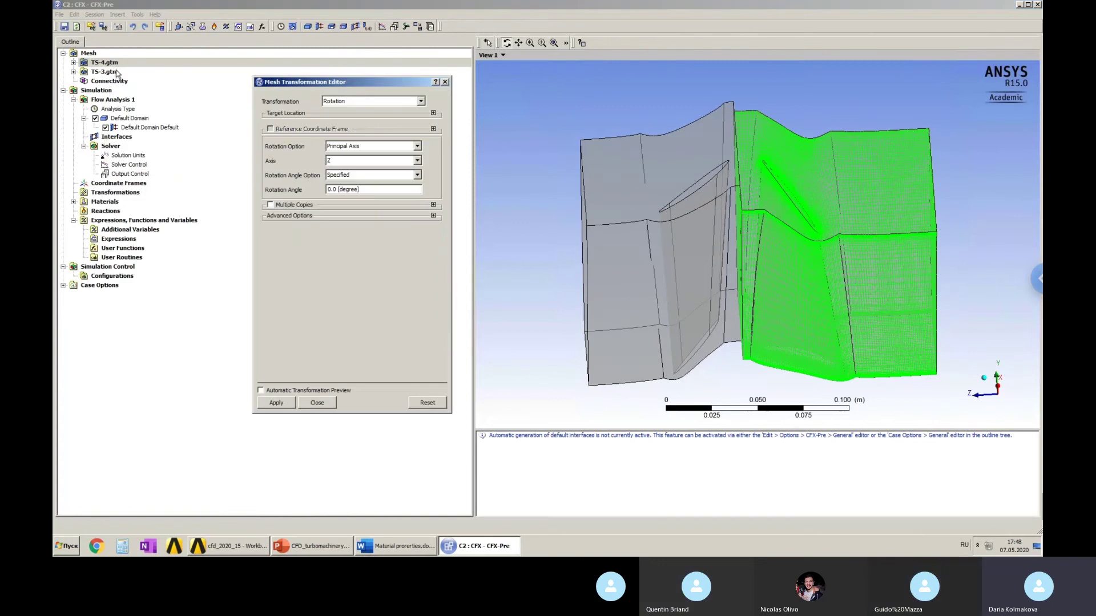
pyautogui.click(421, 101)
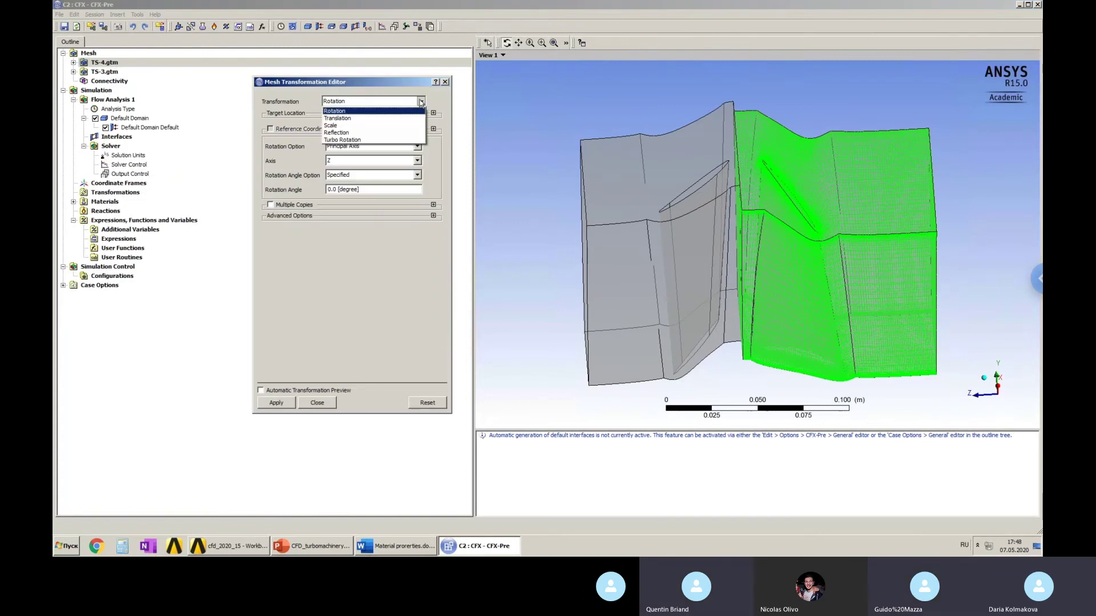
pyautogui.click(330, 135)
pyautogui.click(417, 146)
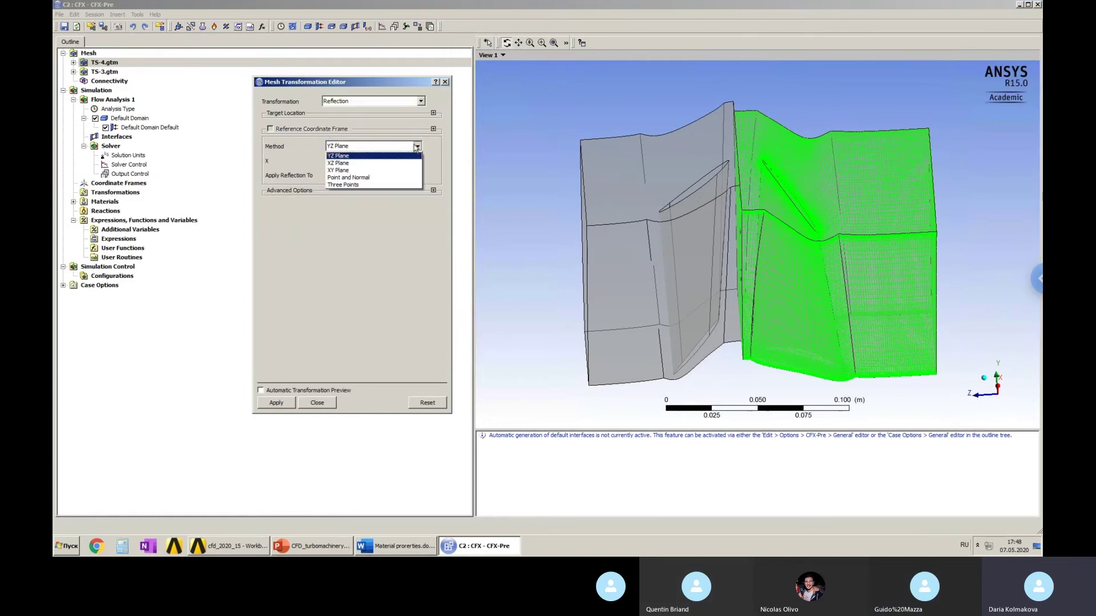
pyautogui.click(347, 165)
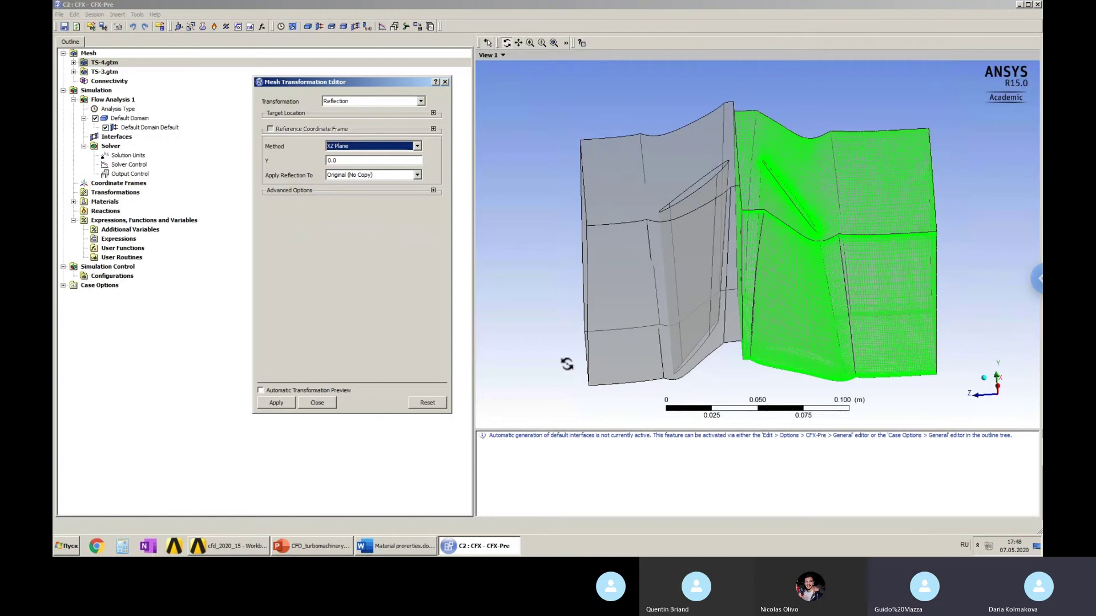
pyautogui.click(328, 406)
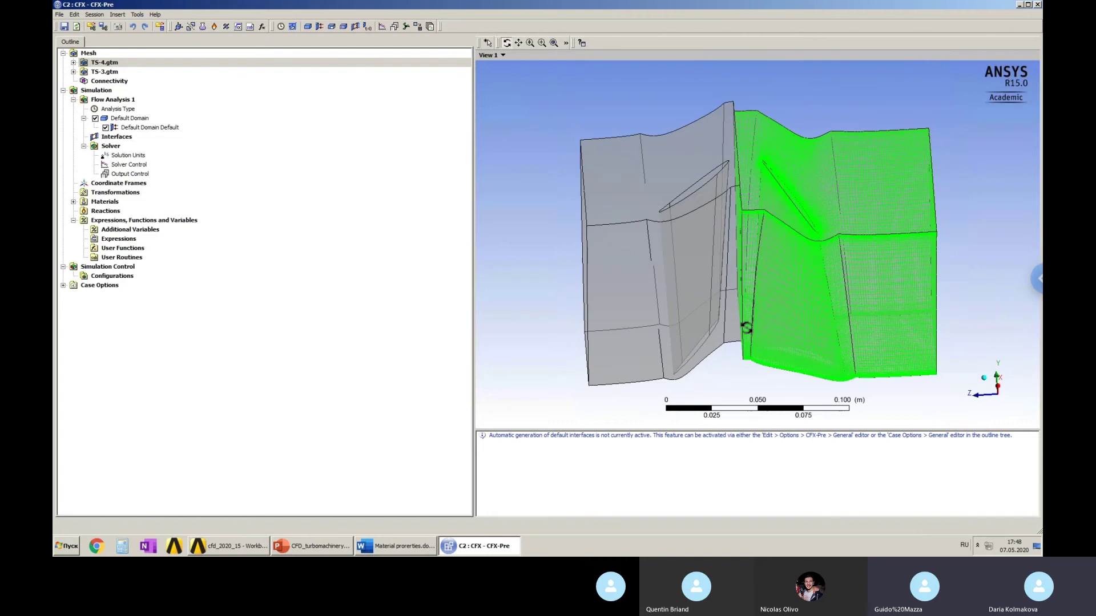
# Examine the blade orientation and the junction between the TS-4 and TS-3 passages from several angles.
pyautogui.moveTo(747, 327); pyautogui.dragTo(827, 298)
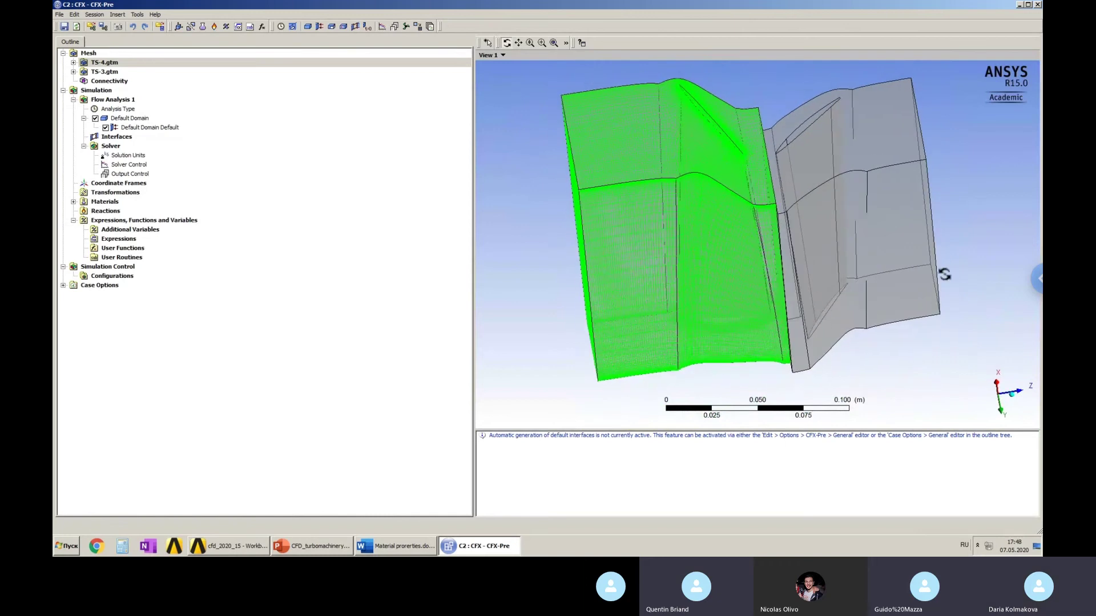
pyautogui.moveTo(816, 250); pyautogui.dragTo(795, 230)
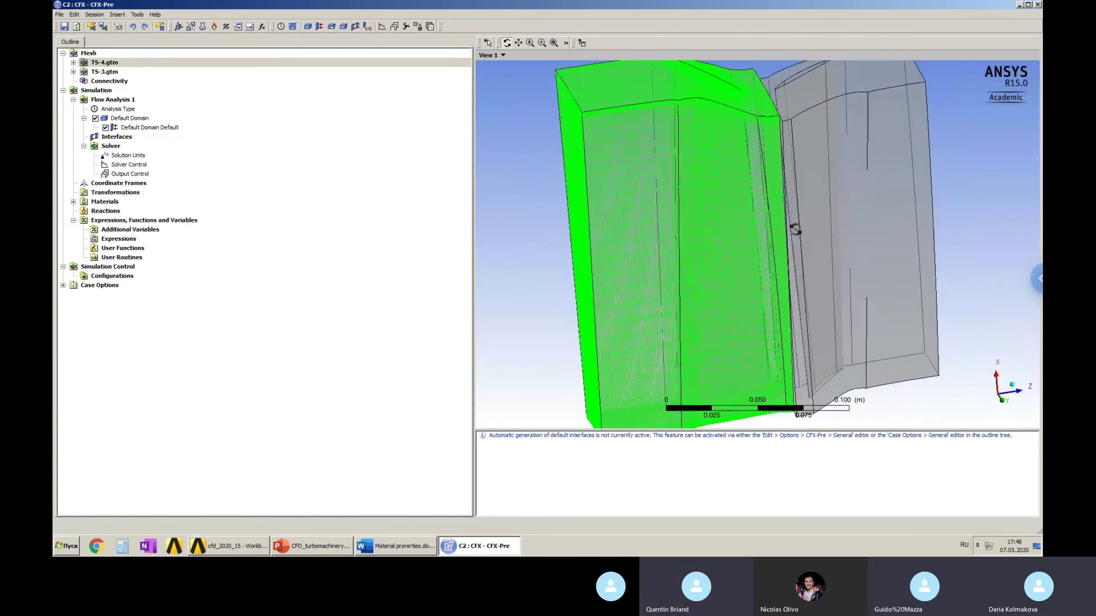
pyautogui.scroll(5, 776, 166)
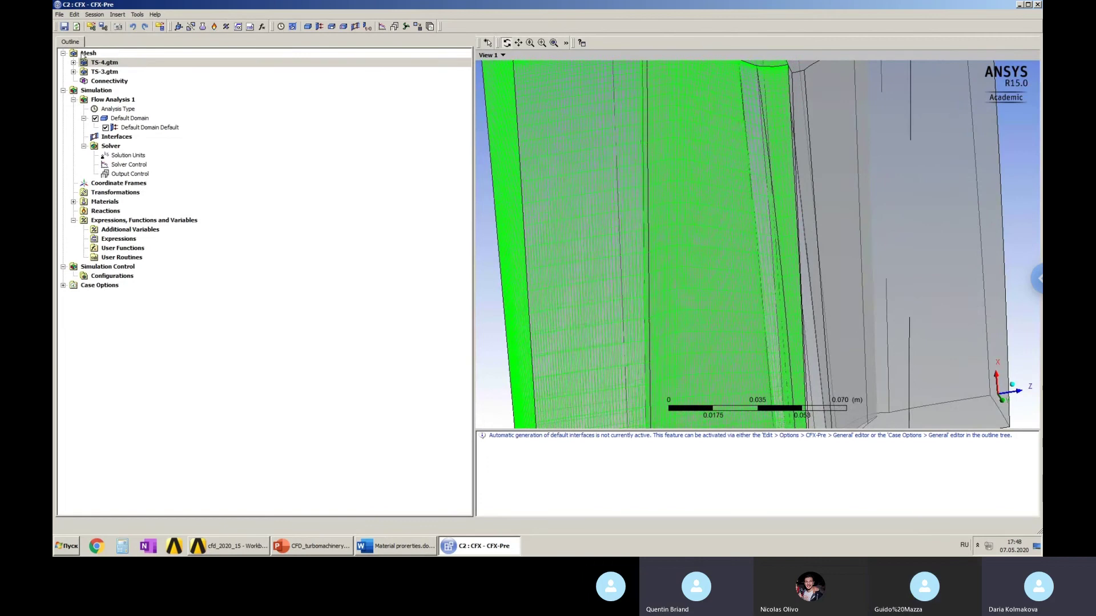
pyautogui.click(595, 122)
pyautogui.moveTo(770, 183)
pyautogui.mouseDown()
pyautogui.moveTo(778, 231)
pyautogui.moveTo(733, 178)
pyautogui.moveTo(775, 174)
pyautogui.moveTo(760, 196)
pyautogui.moveTo(768, 180)
pyautogui.mouseUp()
pyautogui.scroll(5, 752, 174)
pyautogui.scroll(-8, 768, 181)
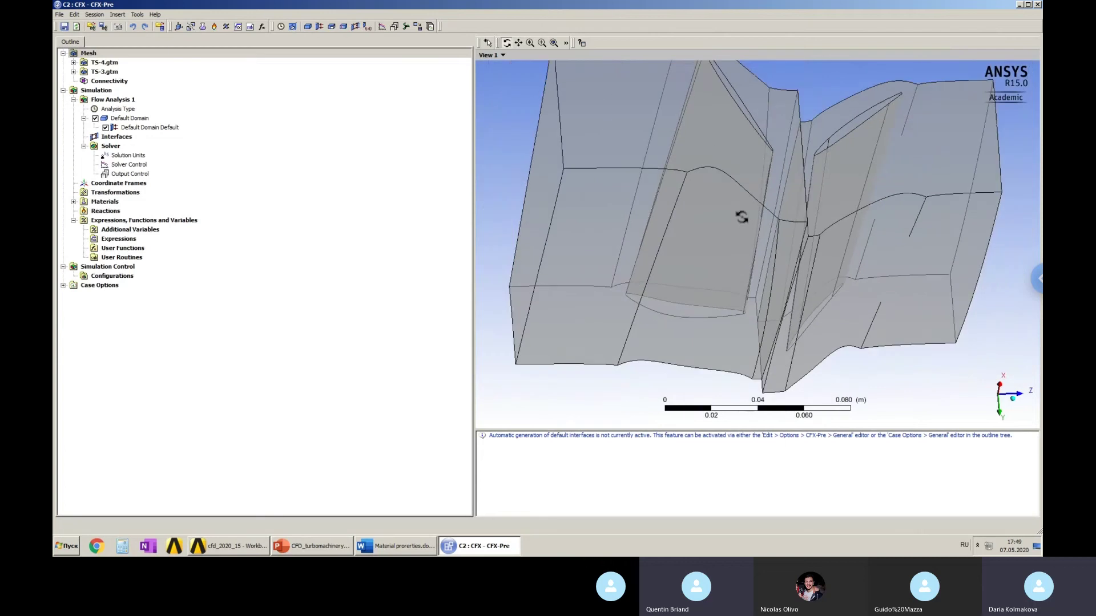
pyautogui.moveTo(705, 224); pyautogui.dragTo(673, 242)
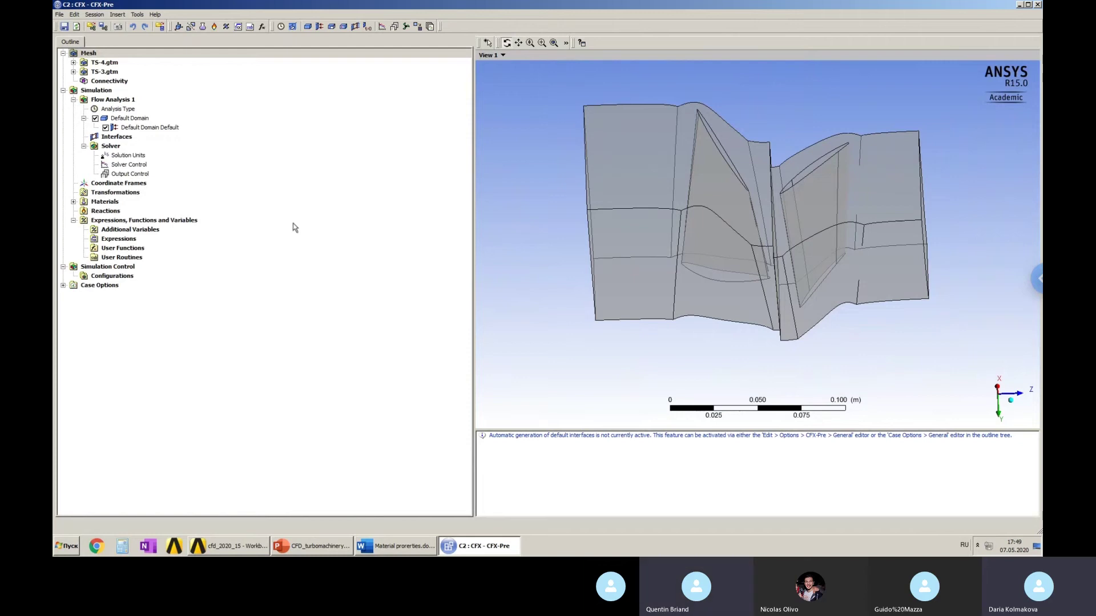
pyautogui.rightClick(130, 119)
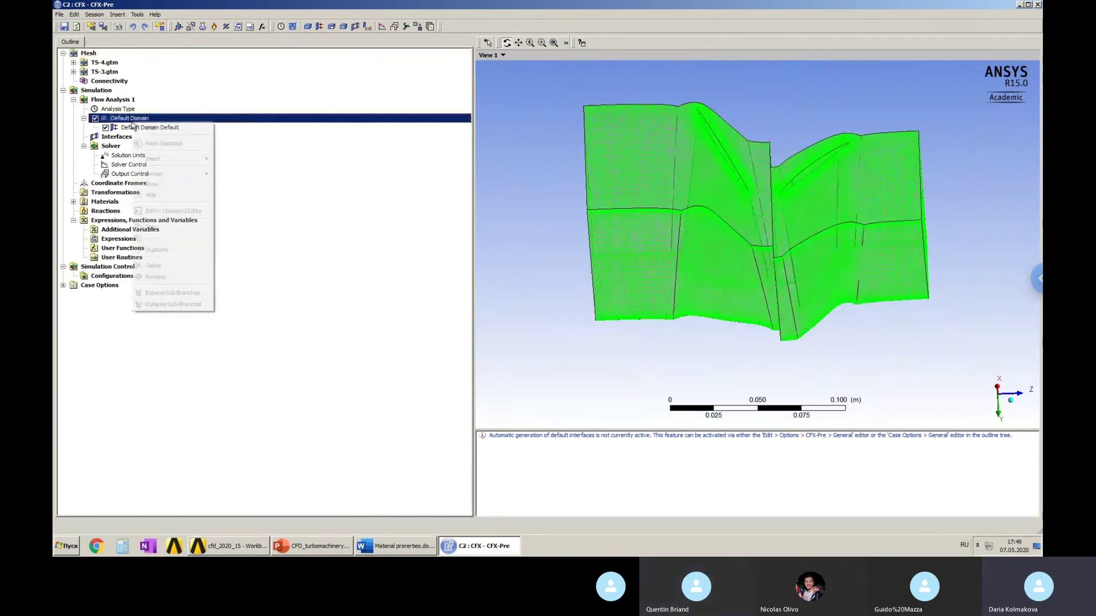
pyautogui.moveTo(154, 159)
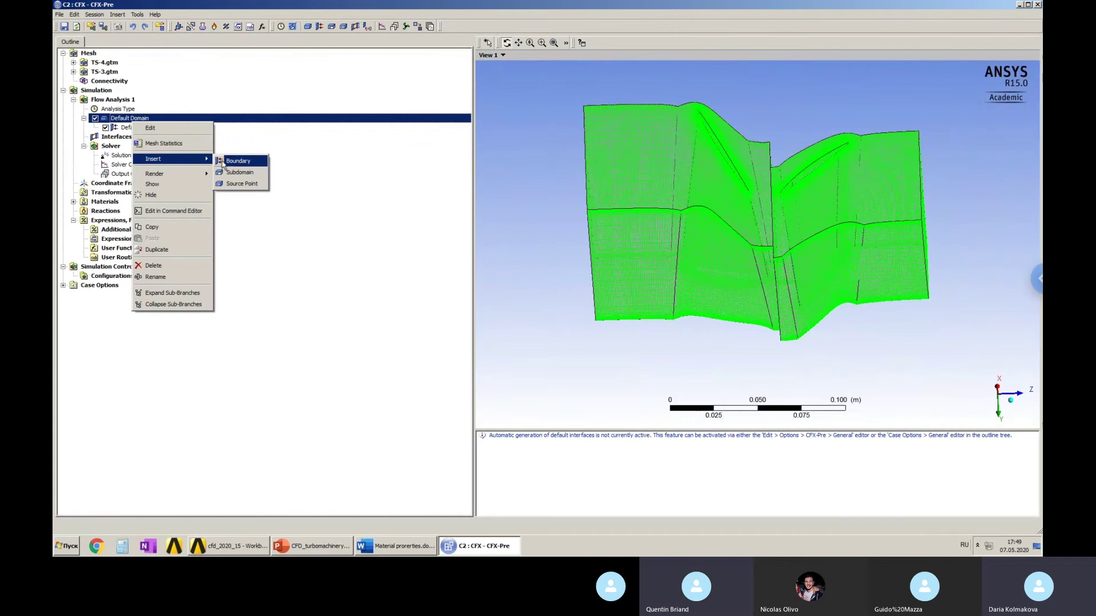
pyautogui.click(123, 120)
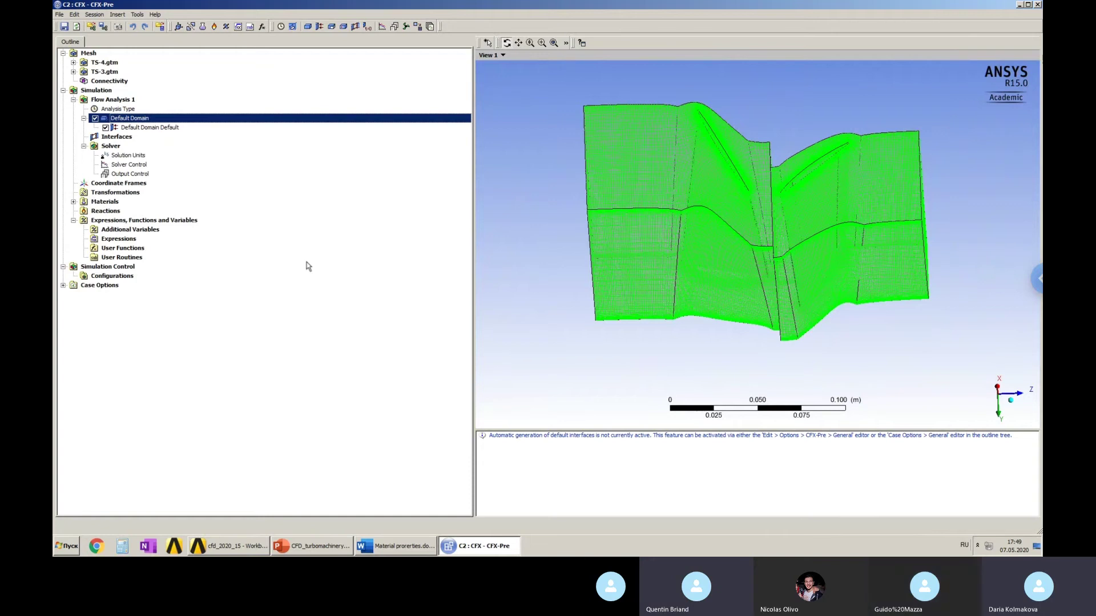
# Start Turbo Mode and complete its basic settings with Axial Compressor as the machine type.
pyautogui.click(137, 15)
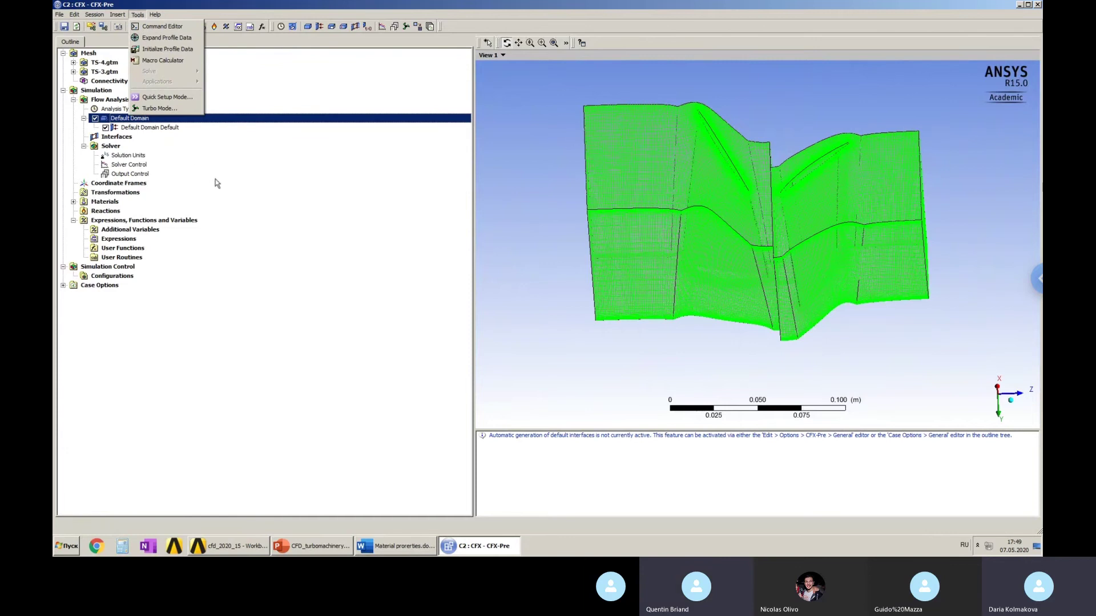
pyautogui.click(163, 109)
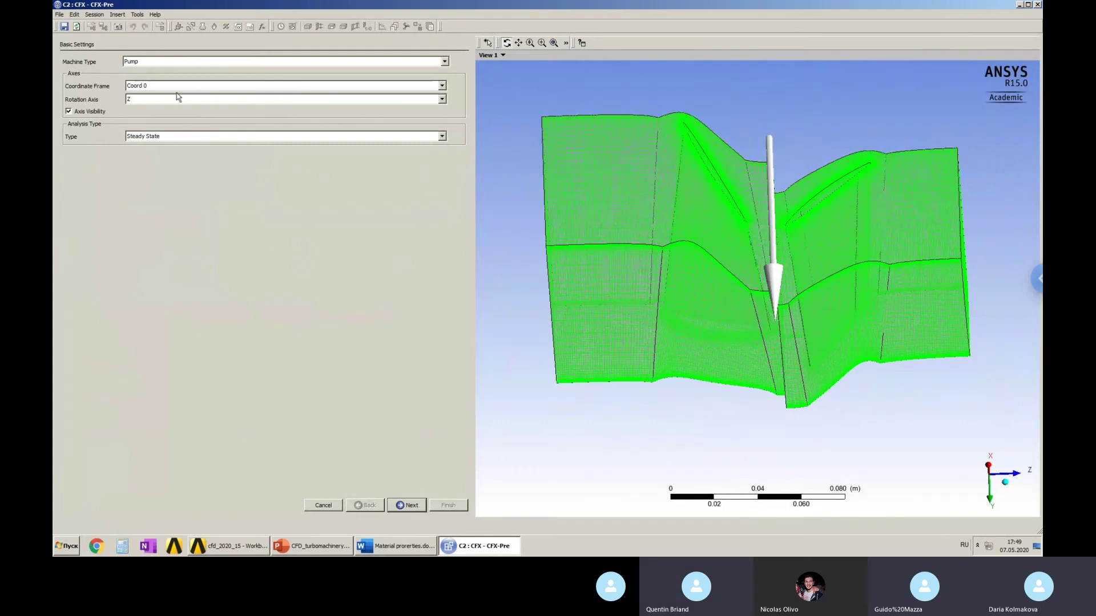
pyautogui.click(445, 61)
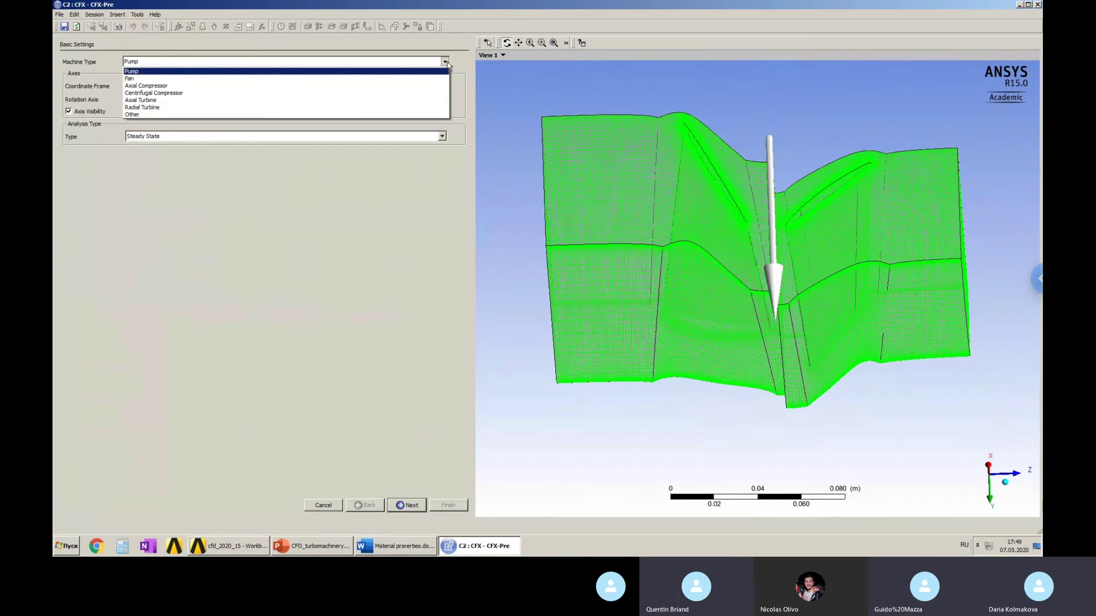
pyautogui.click(158, 86)
pyautogui.click(209, 234)
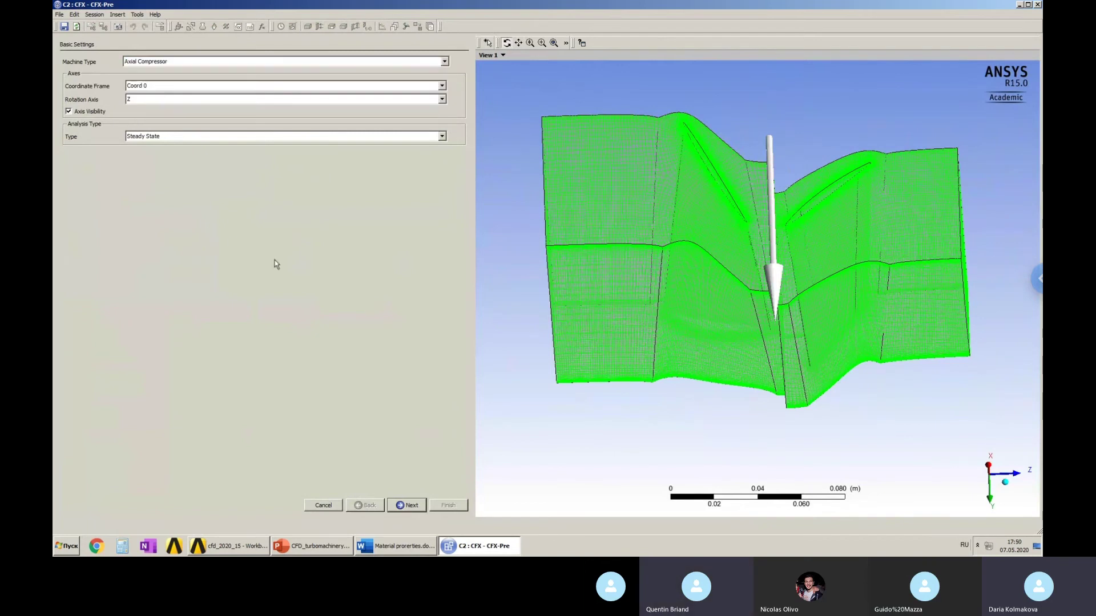
pyautogui.moveTo(662, 238)
pyautogui.mouseDown()
pyautogui.moveTo(661, 274)
pyautogui.moveTo(660, 220)
pyautogui.moveTo(678, 245)
pyautogui.moveTo(662, 249)
pyautogui.moveTo(693, 230)
pyautogui.moveTo(677, 206)
pyautogui.moveTo(704, 220)
pyautogui.moveTo(643, 196)
pyautogui.moveTo(693, 242)
pyautogui.moveTo(661, 250)
pyautogui.mouseUp()
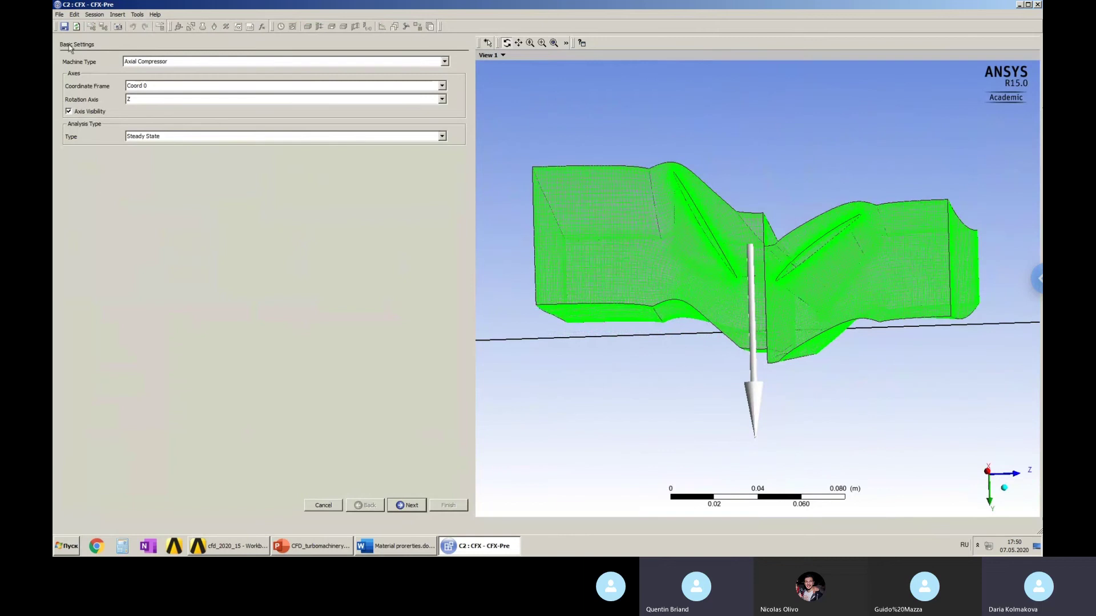
pyautogui.click(407, 506)
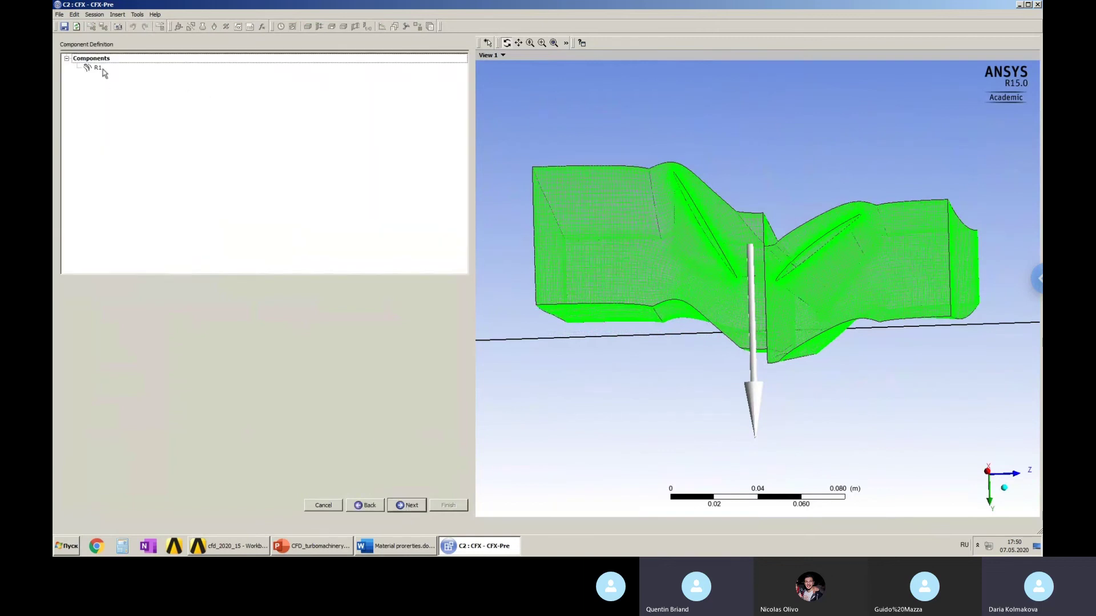
# Replace the predefined R1 component with a newly added rotating component named R1.
pyautogui.click(96, 68)
pyautogui.rightClick(98, 68)
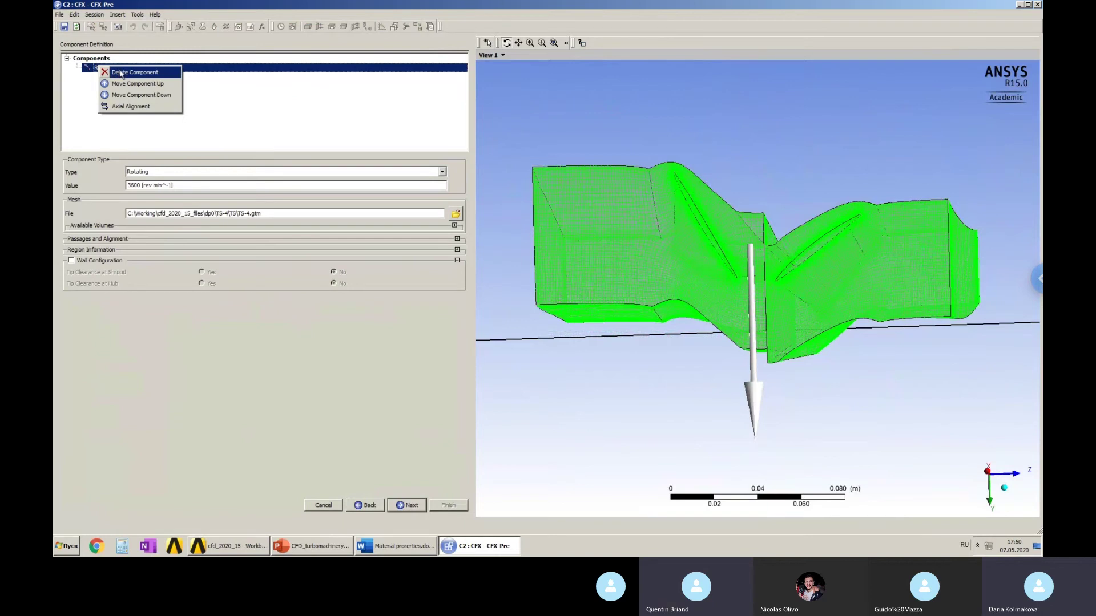
pyautogui.click(121, 73)
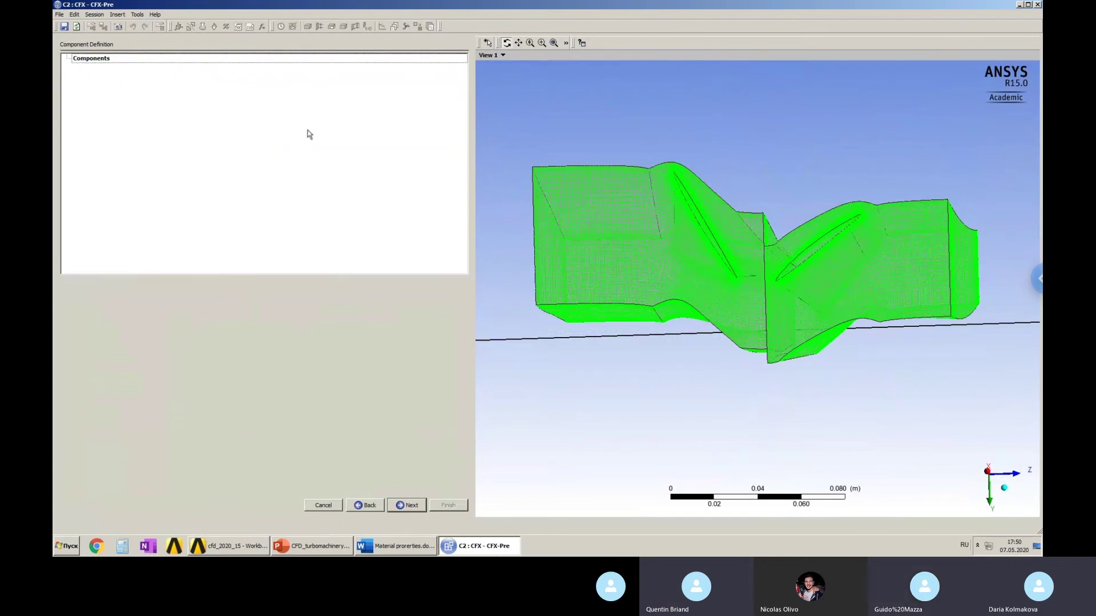
pyautogui.rightClick(101, 59)
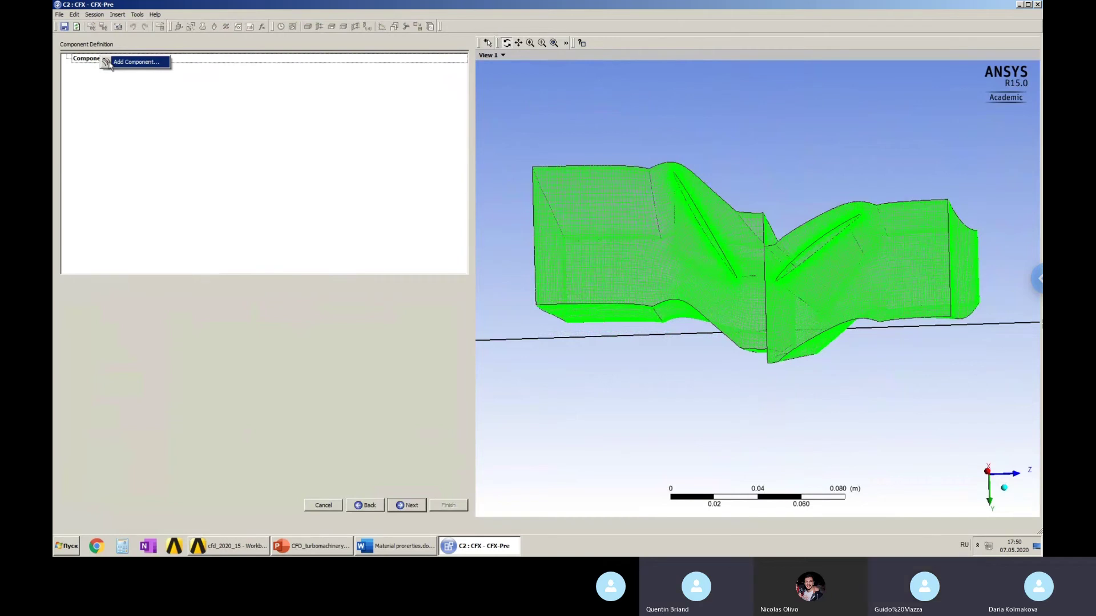
pyautogui.click(114, 62)
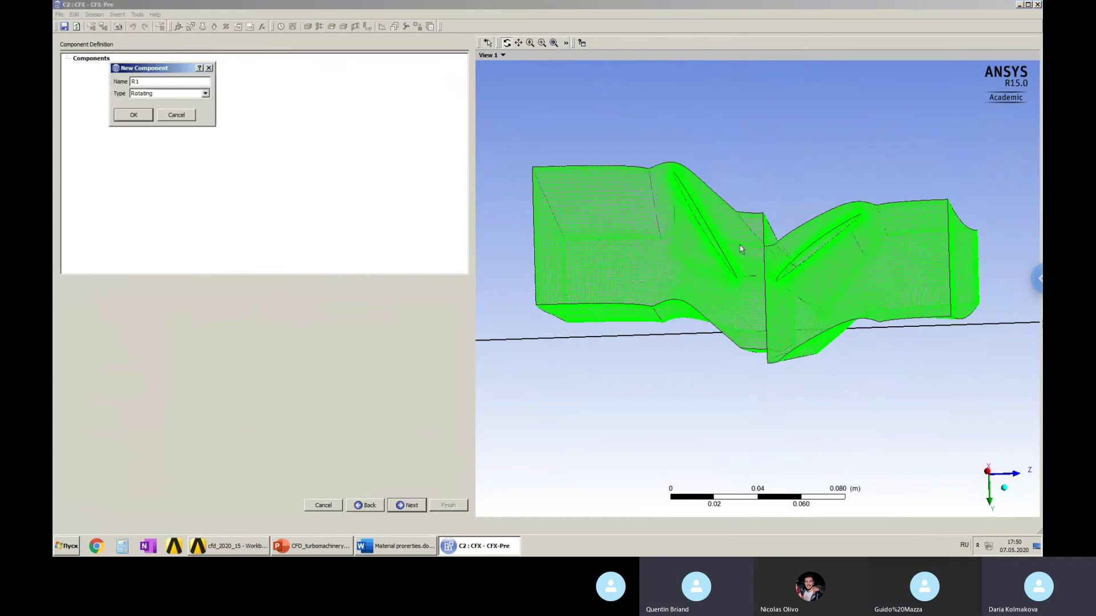
pyautogui.click(135, 115)
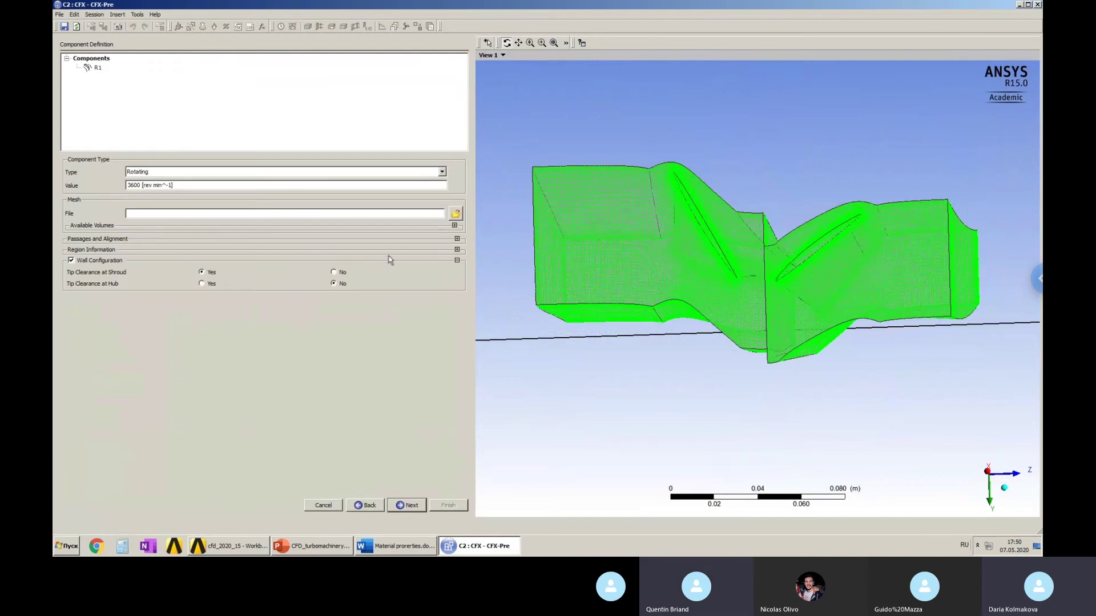
# Assign the Passage volume of the rotor mesh to component R1.
pyautogui.click(454, 225)
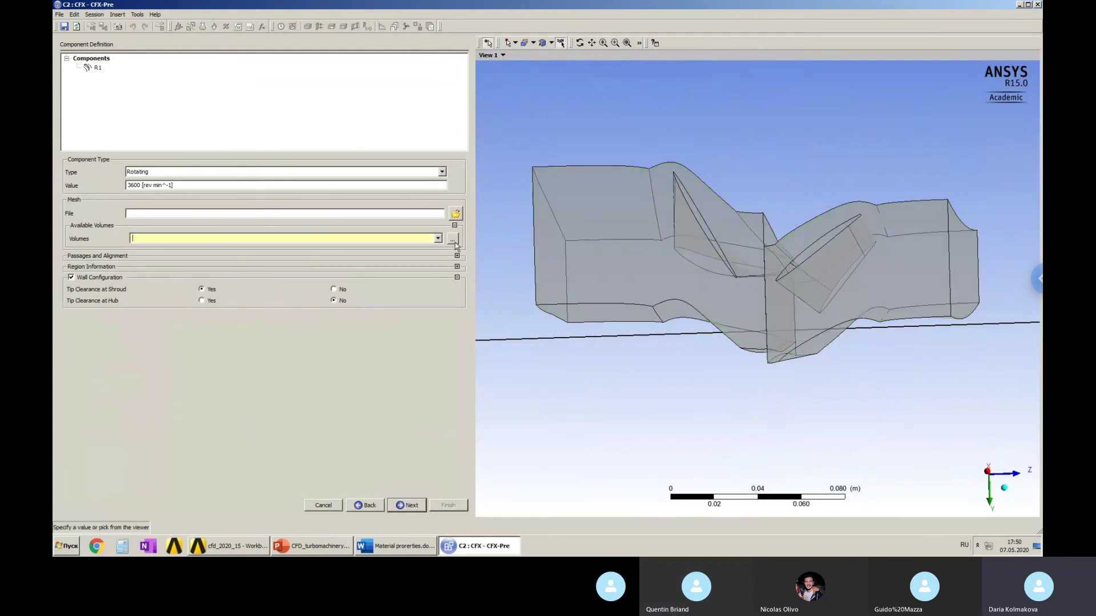
pyautogui.click(453, 239)
pyautogui.click(507, 126)
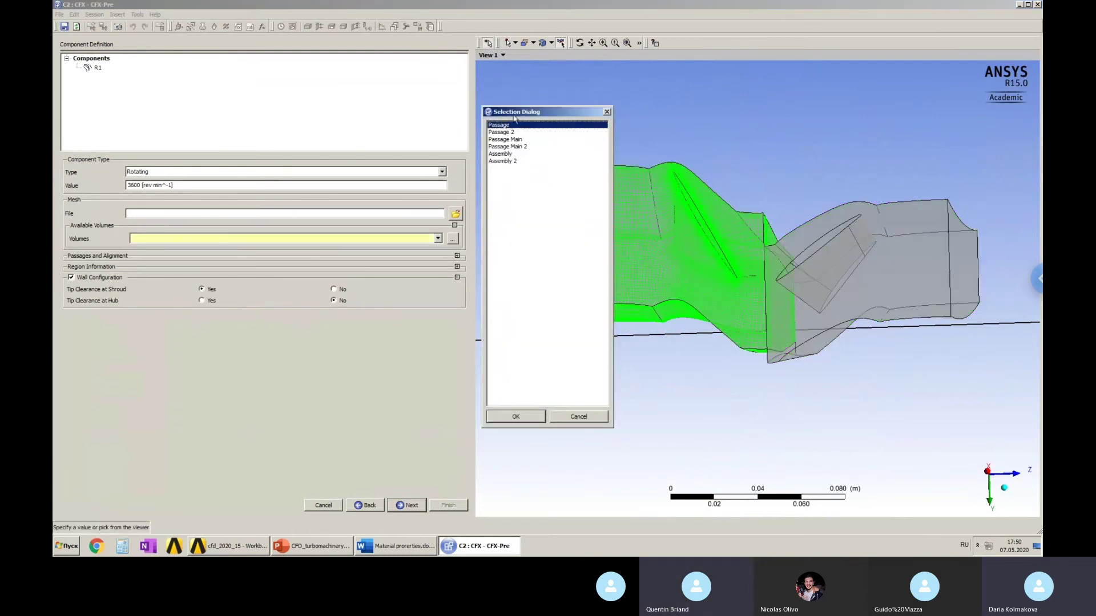
pyautogui.moveTo(513, 114); pyautogui.dragTo(367, 77)
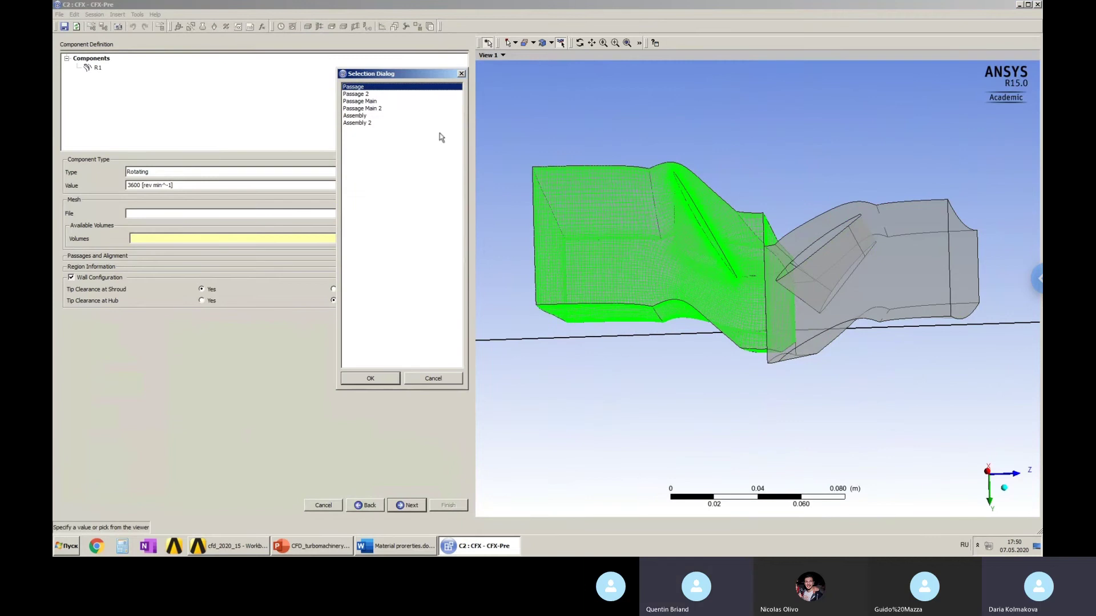
pyautogui.click(389, 379)
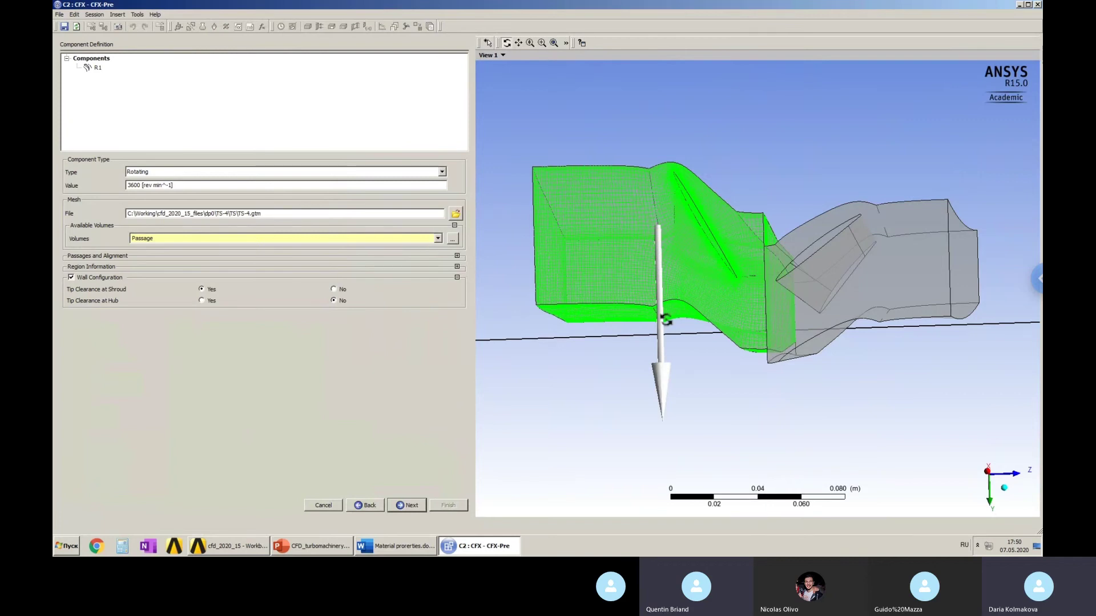
# Set R1's rotational speed to -3600 rev/min and check its rotation direction against the blade.
pyautogui.moveTo(662, 316)
pyautogui.mouseDown()
pyautogui.moveTo(666, 282)
pyautogui.moveTo(665, 350)
pyautogui.moveTo(665, 317)
pyautogui.mouseUp()
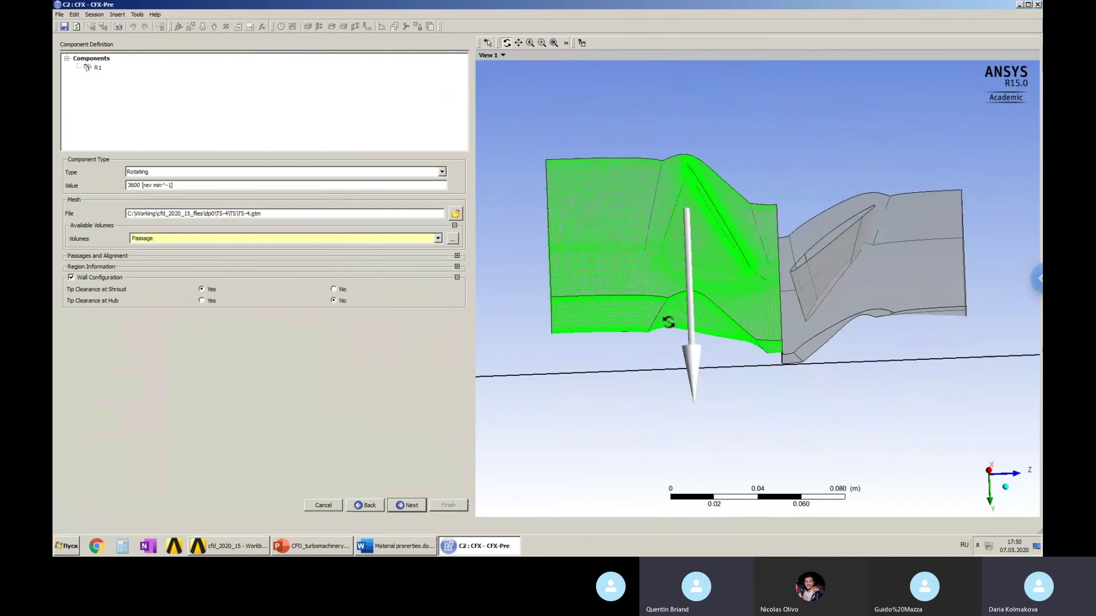
pyautogui.moveTo(788, 318); pyautogui.dragTo(783, 282)
pyautogui.scroll(-2, 782, 282)
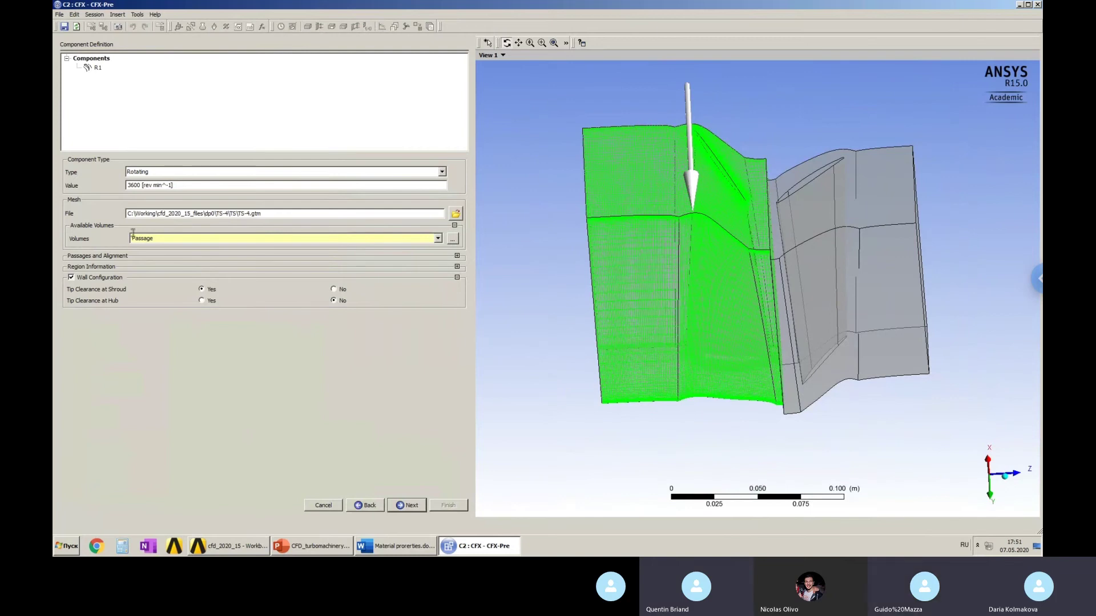
pyautogui.click(130, 186)
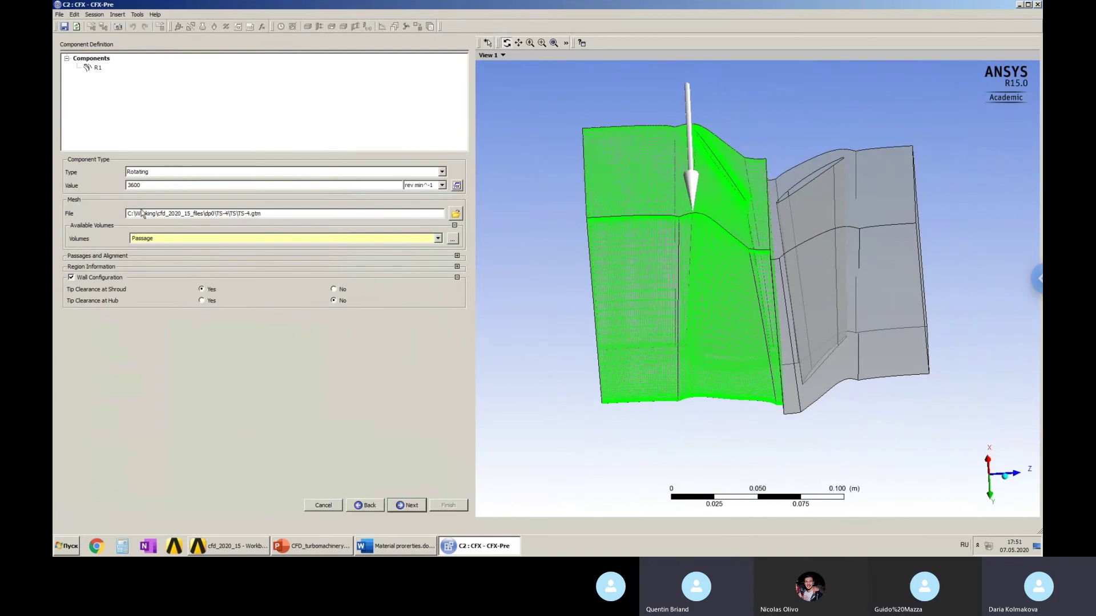
pyautogui.write('-')
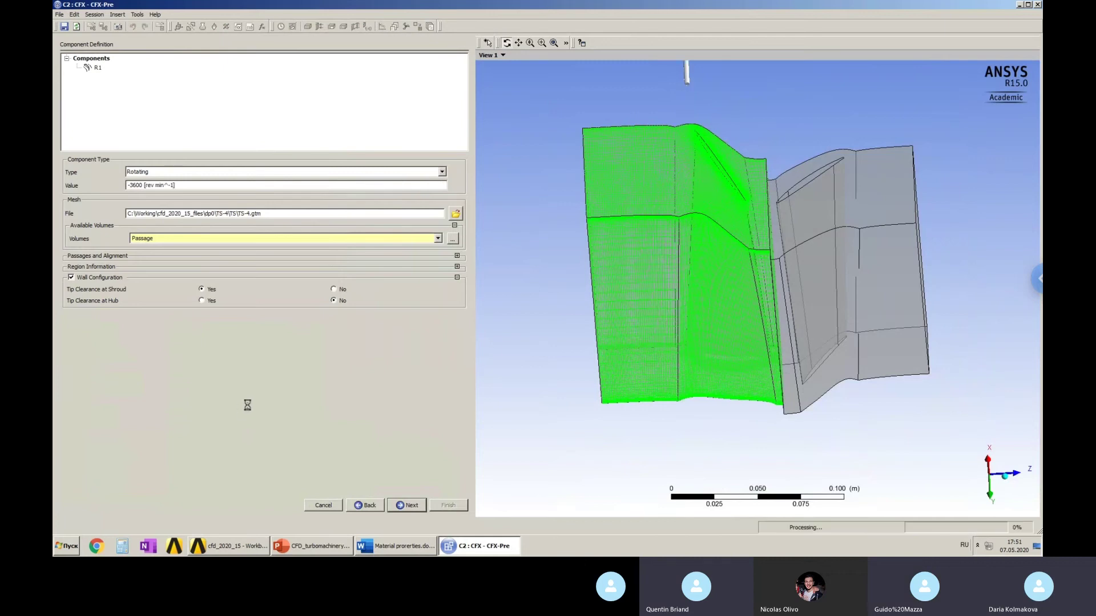
pyautogui.moveTo(755, 299); pyautogui.dragTo(799, 268)
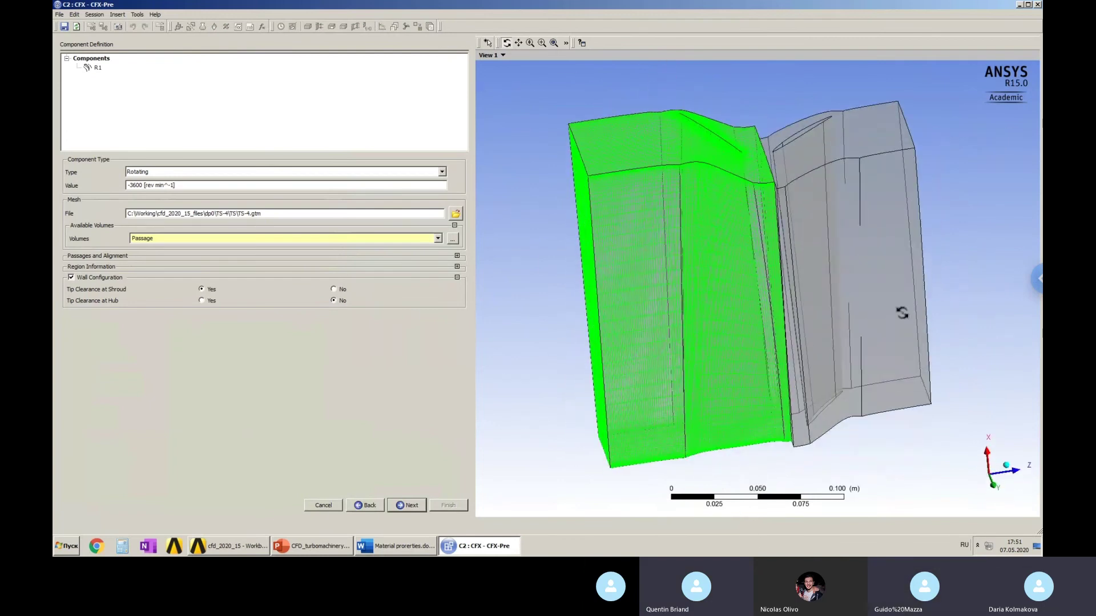
# Inspect the R1 blade passage and set its tip clearance at the shroud to No.
pyautogui.moveTo(788, 310); pyautogui.dragTo(788, 335)
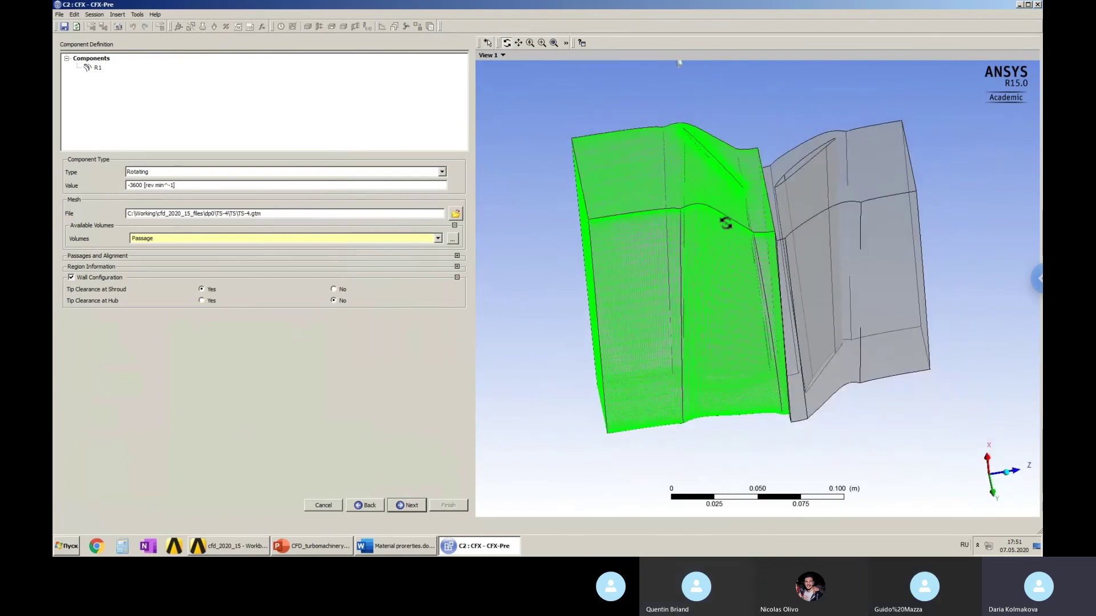
pyautogui.moveTo(724, 218); pyautogui.dragTo(751, 192)
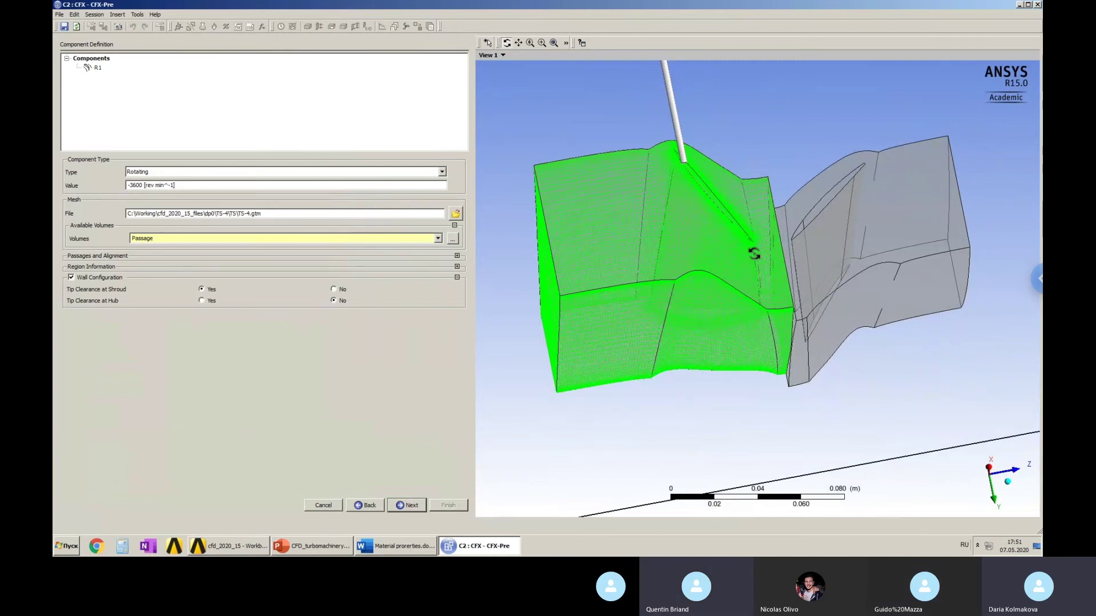
pyautogui.moveTo(747, 240); pyautogui.dragTo(375, 291)
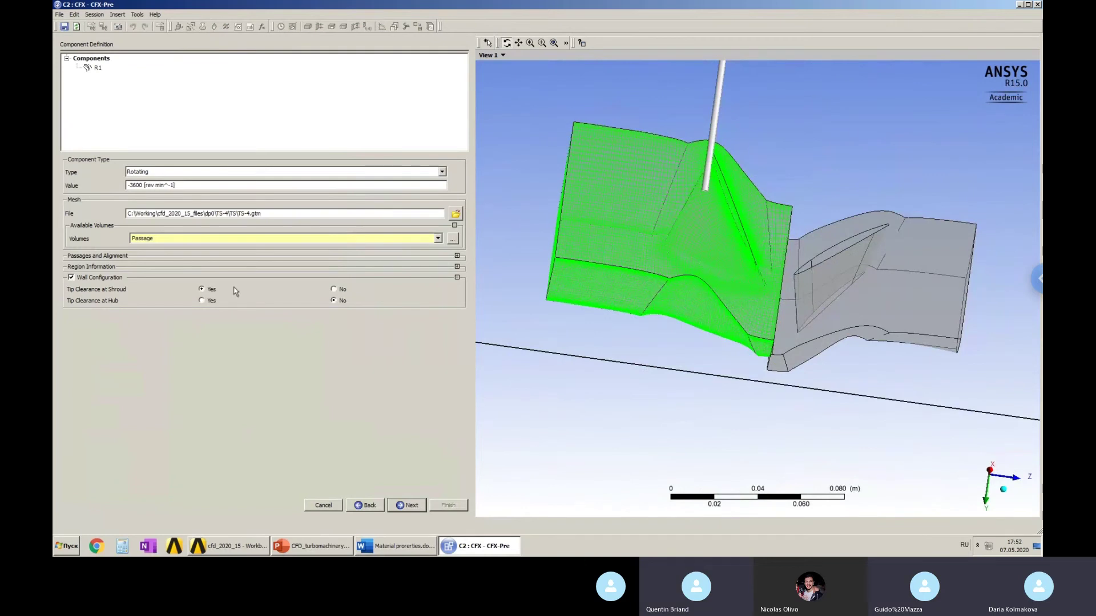
pyautogui.click(334, 289)
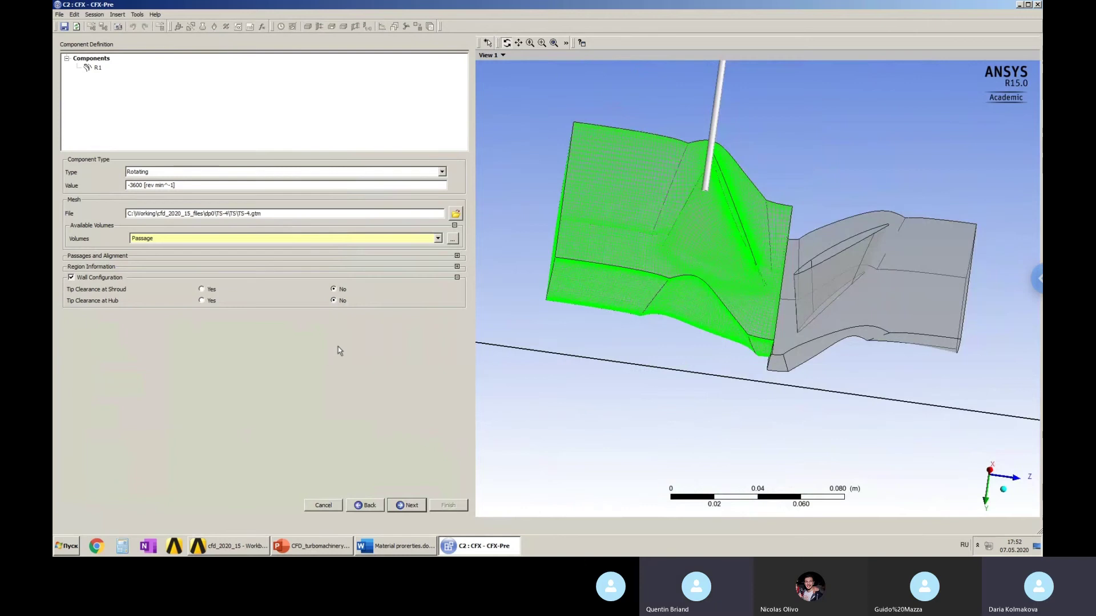
# Consult the "INITIAL DATA FOR COMPRESSOR (part 2)" slide in PowerPoint and return to CFX-Pre.
pyautogui.click(312, 549)
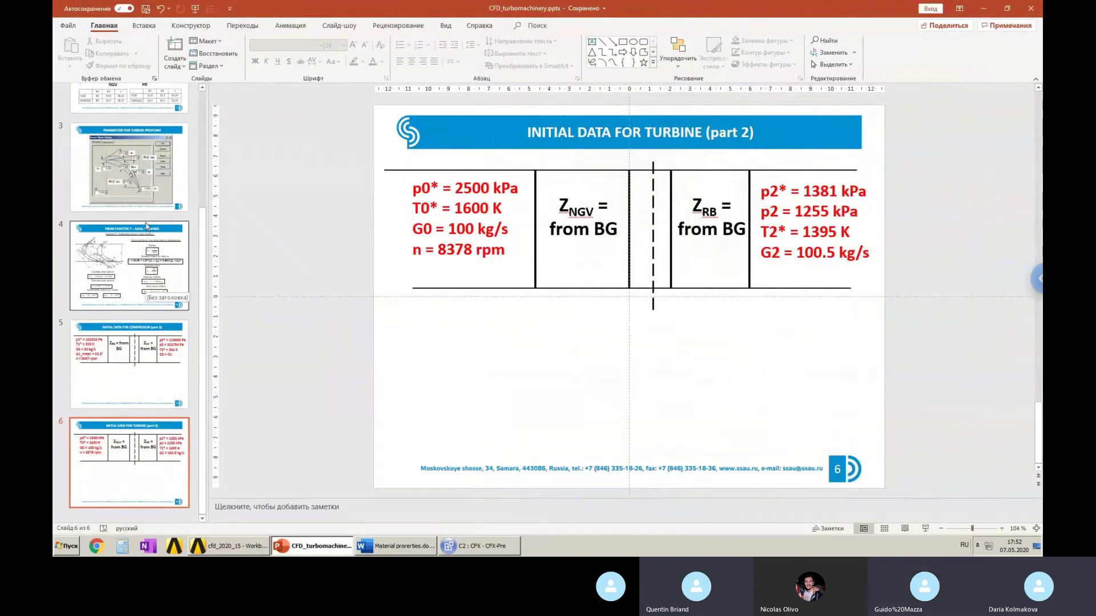
pyautogui.click(150, 378)
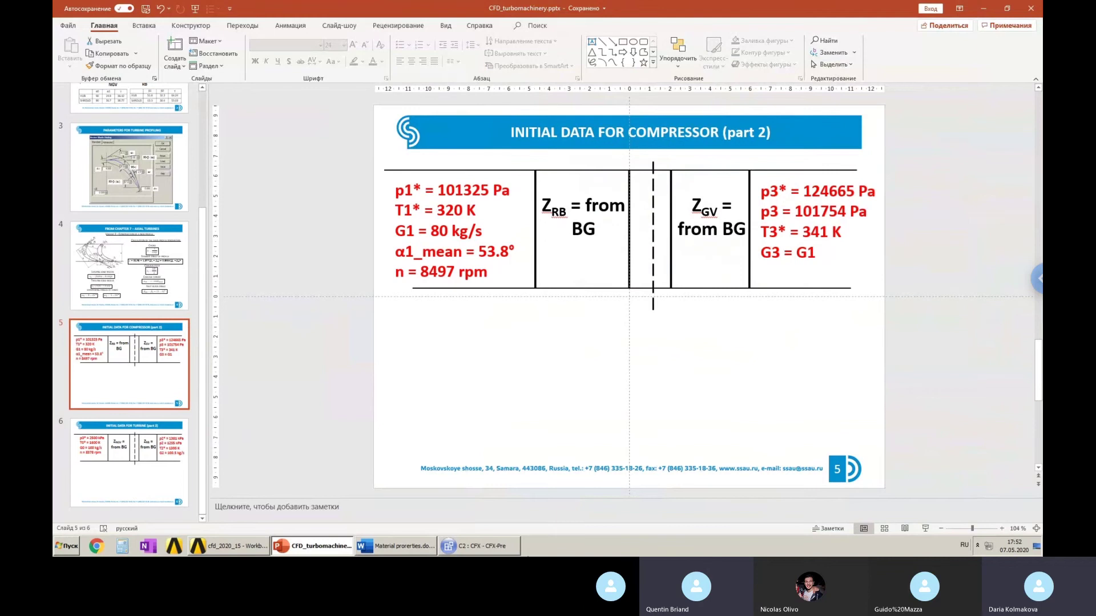
pyautogui.click(482, 546)
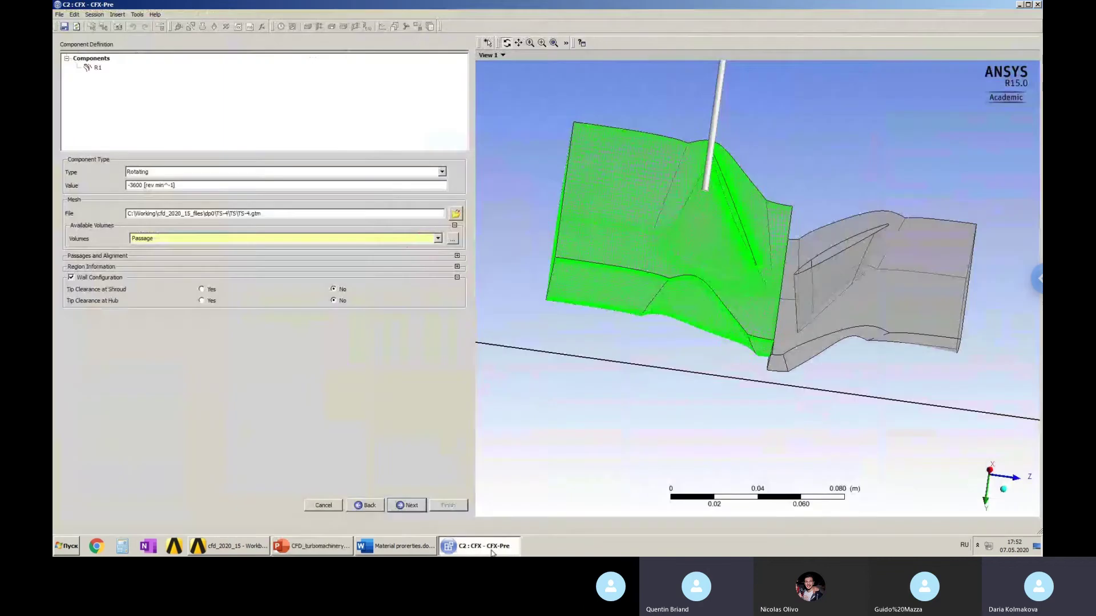
# Add a new stationary component named S1 to the component definition.
pyautogui.rightClick(178, 90)
pyautogui.click(194, 92)
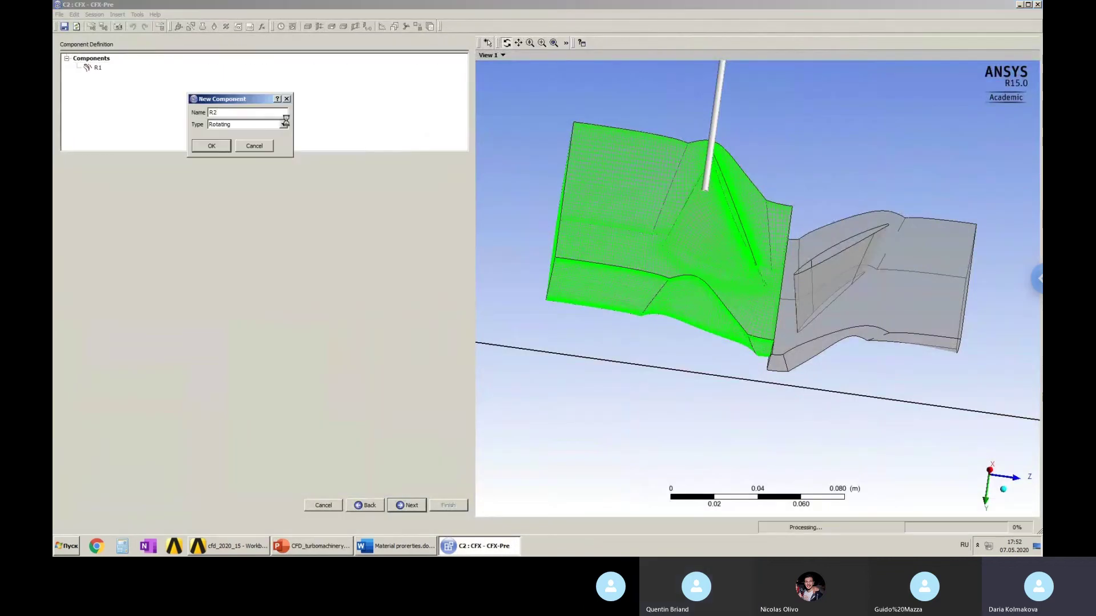
pyautogui.click(284, 124)
pyautogui.click(236, 143)
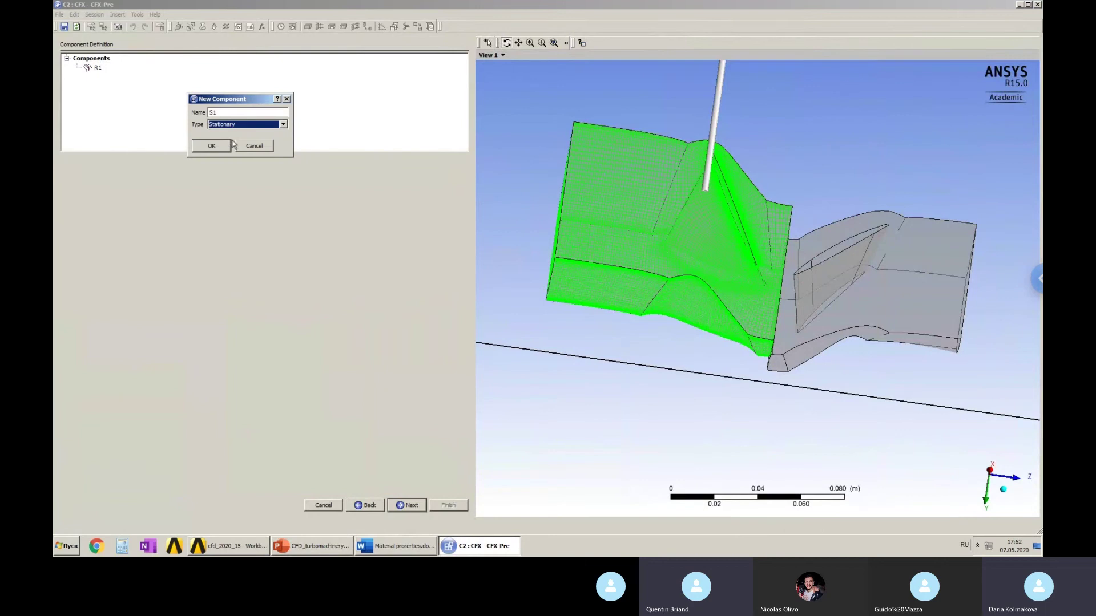
pyautogui.click(212, 145)
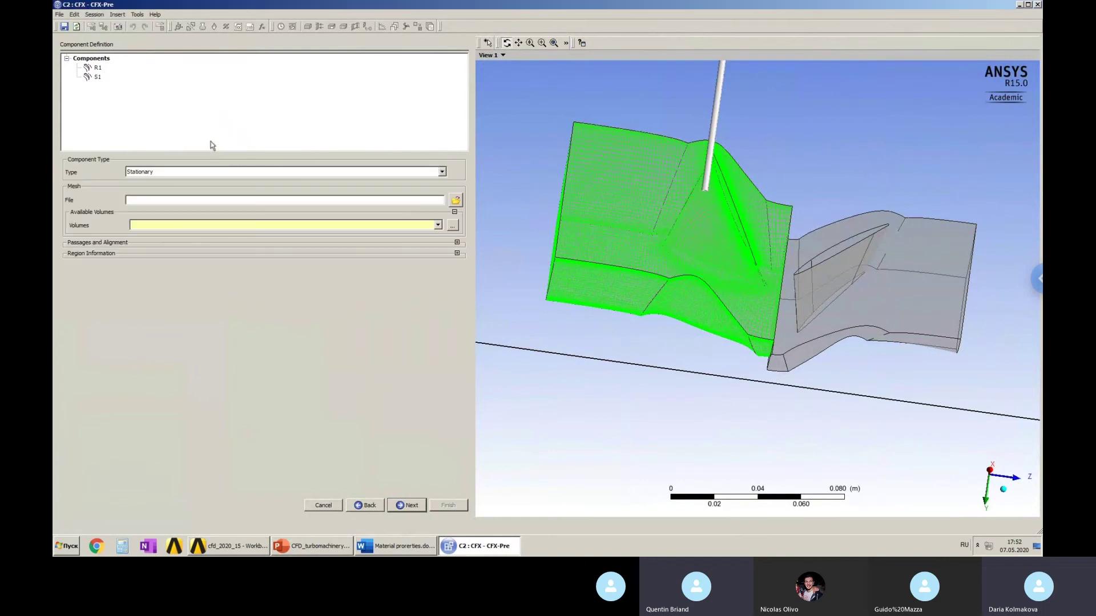
# Assign the Passage 2 volume of the guide vane mesh to S1 and proceed to the physics definition.
pyautogui.click(457, 243)
pyautogui.click(259, 224)
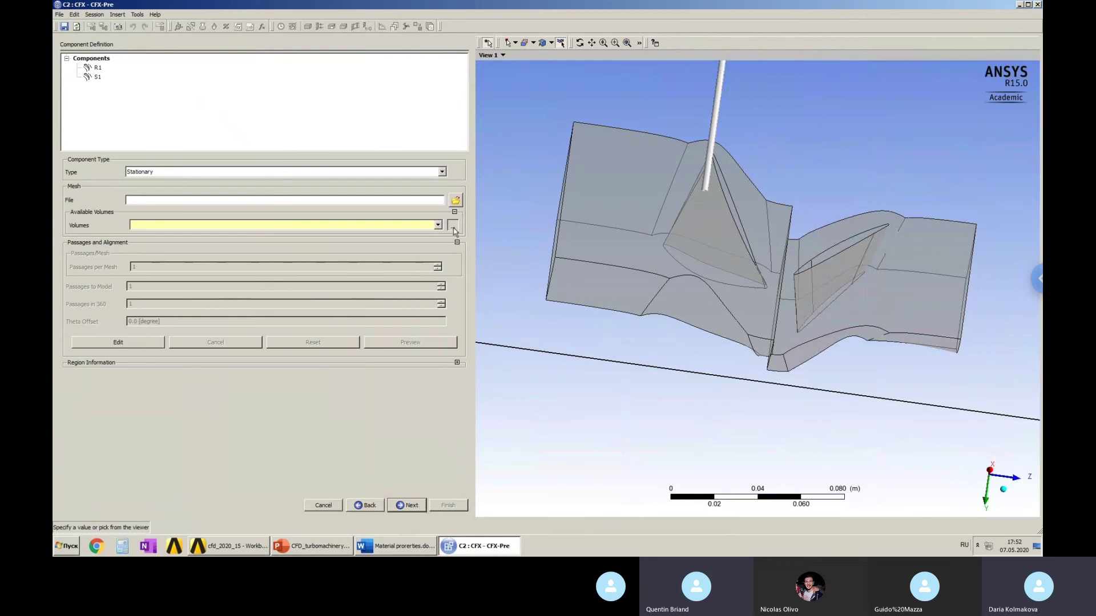
pyautogui.click(452, 225)
pyautogui.click(501, 132)
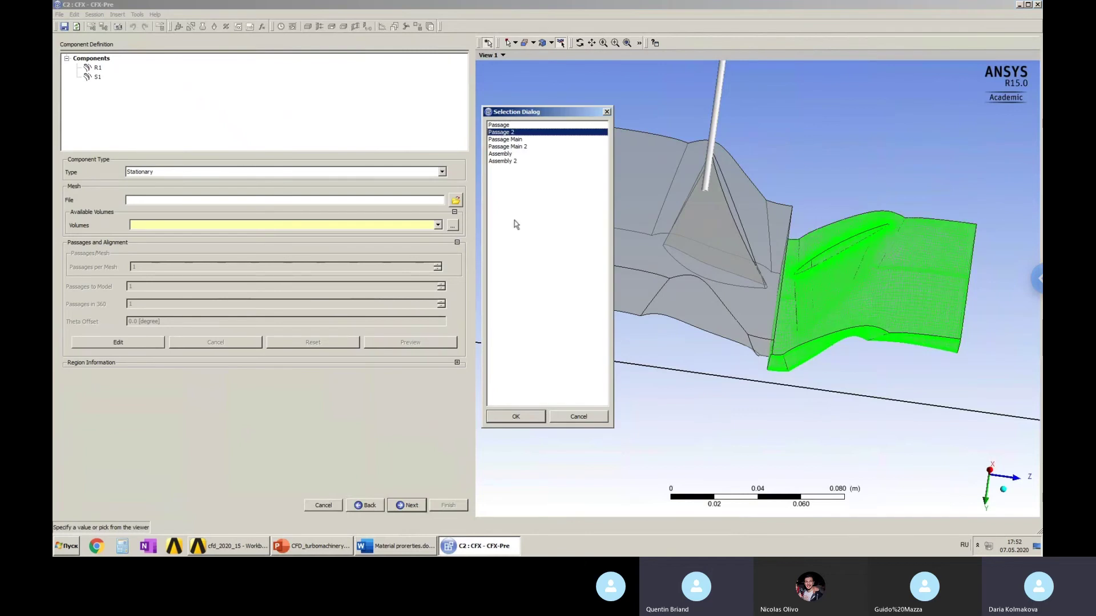
pyautogui.click(515, 416)
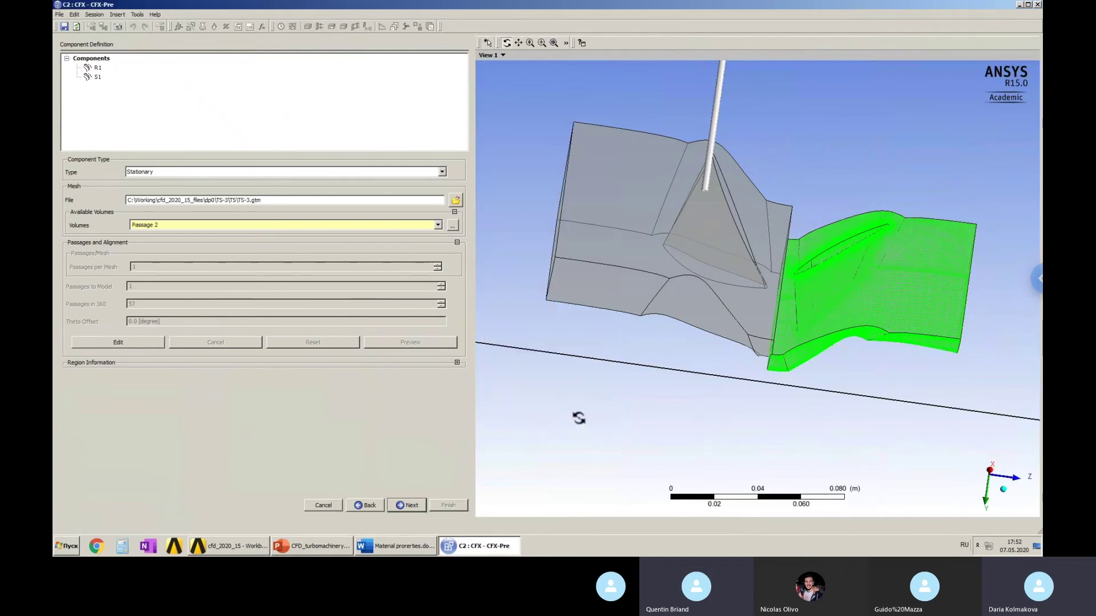
pyautogui.moveTo(660, 352); pyautogui.dragTo(616, 368)
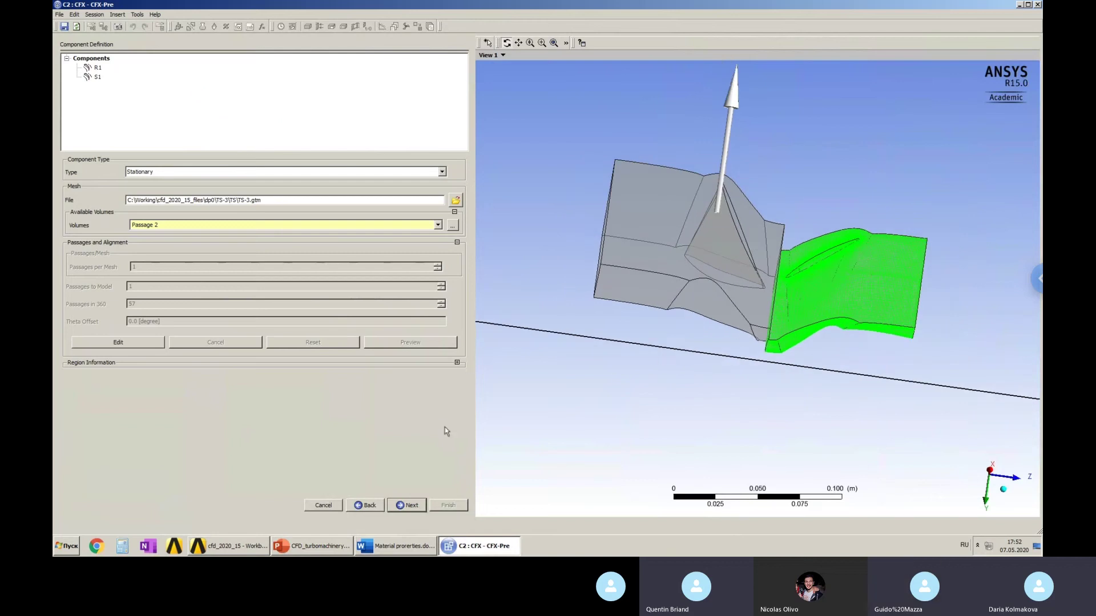
pyautogui.click(411, 504)
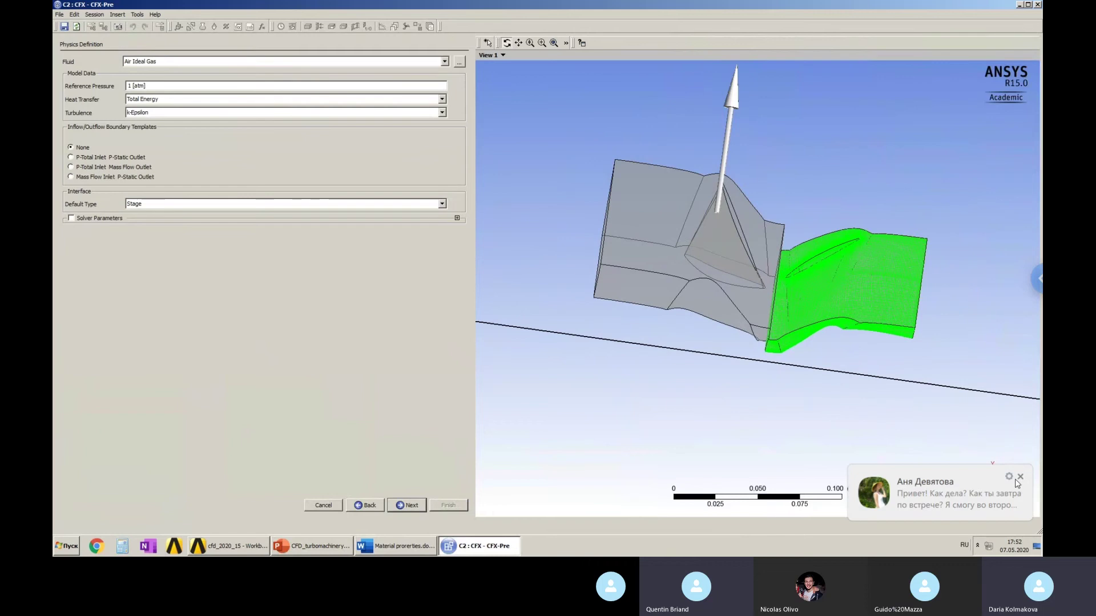
# Set the reference pressure to 0 atm and choose the P-Total Inlet Mass Flow Outlet boundary template.
pyautogui.click(1019, 477)
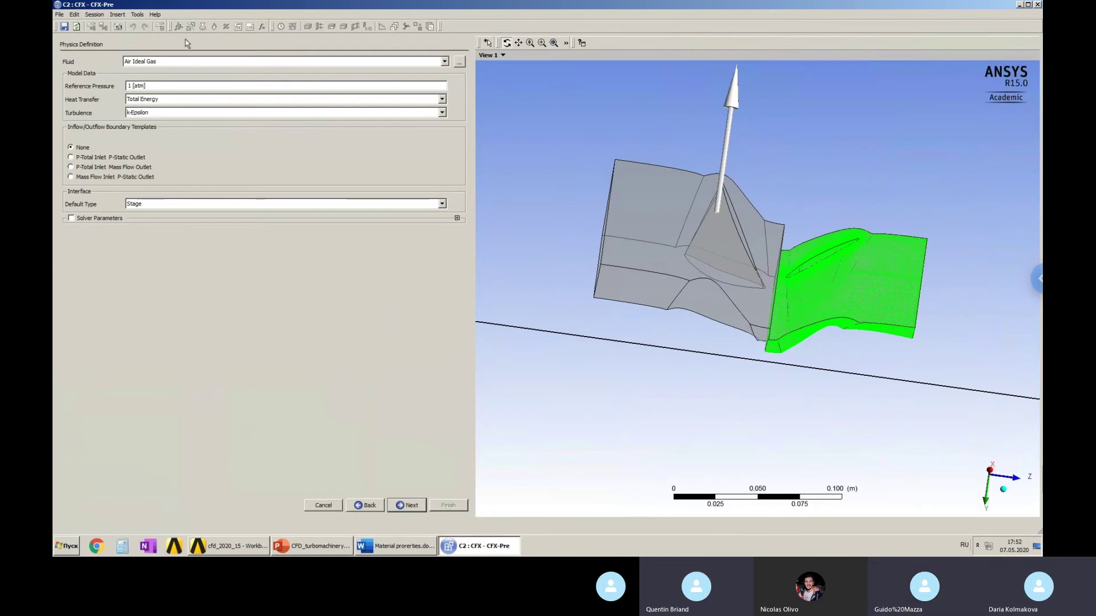
pyautogui.click(155, 85)
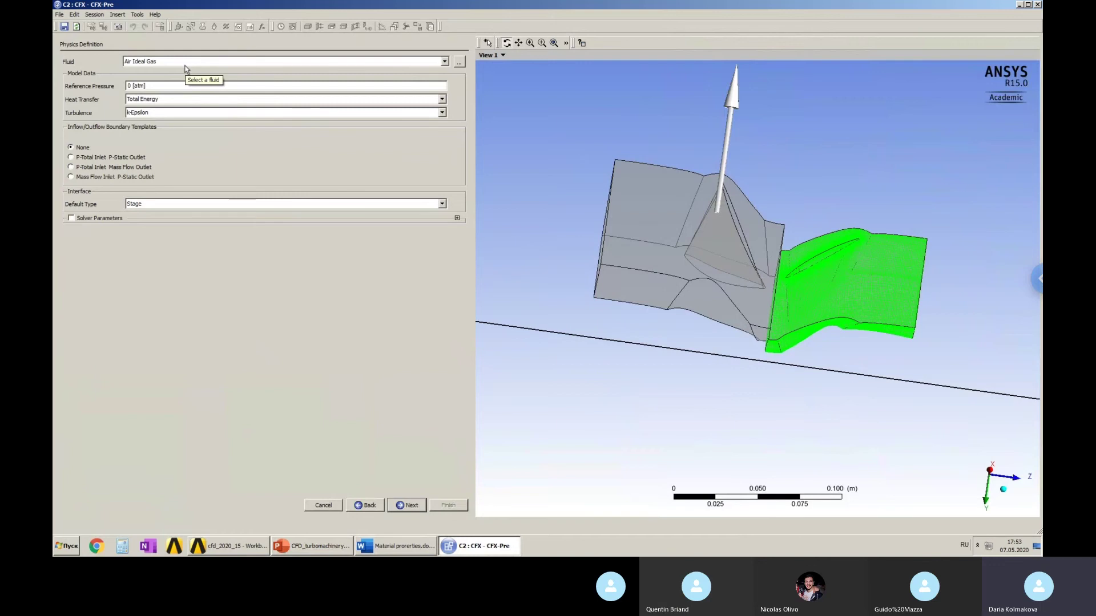
pyautogui.click(72, 158)
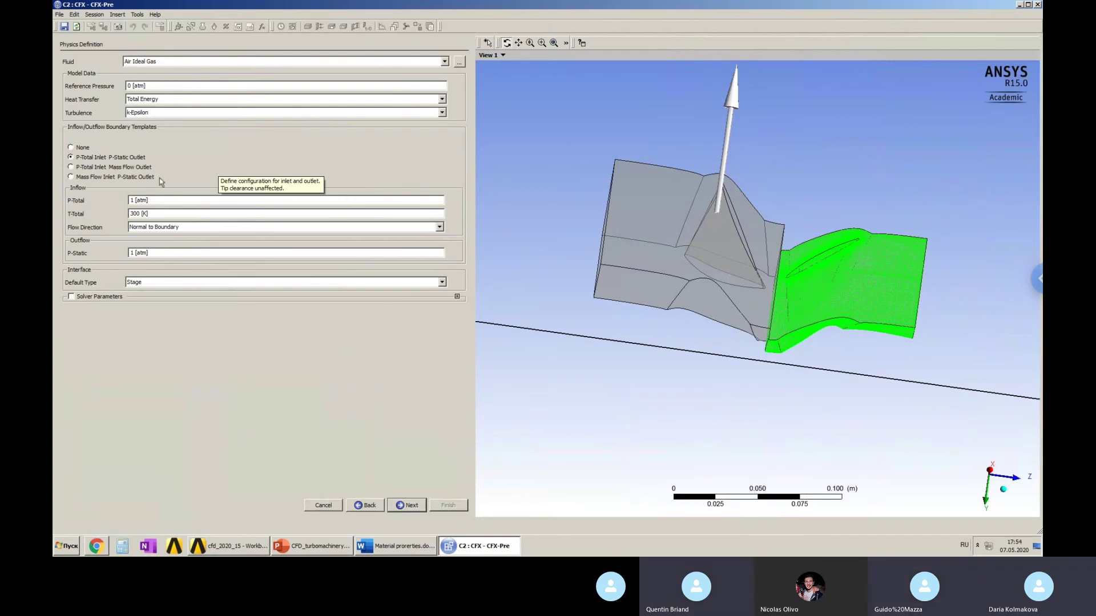
pyautogui.click(92, 168)
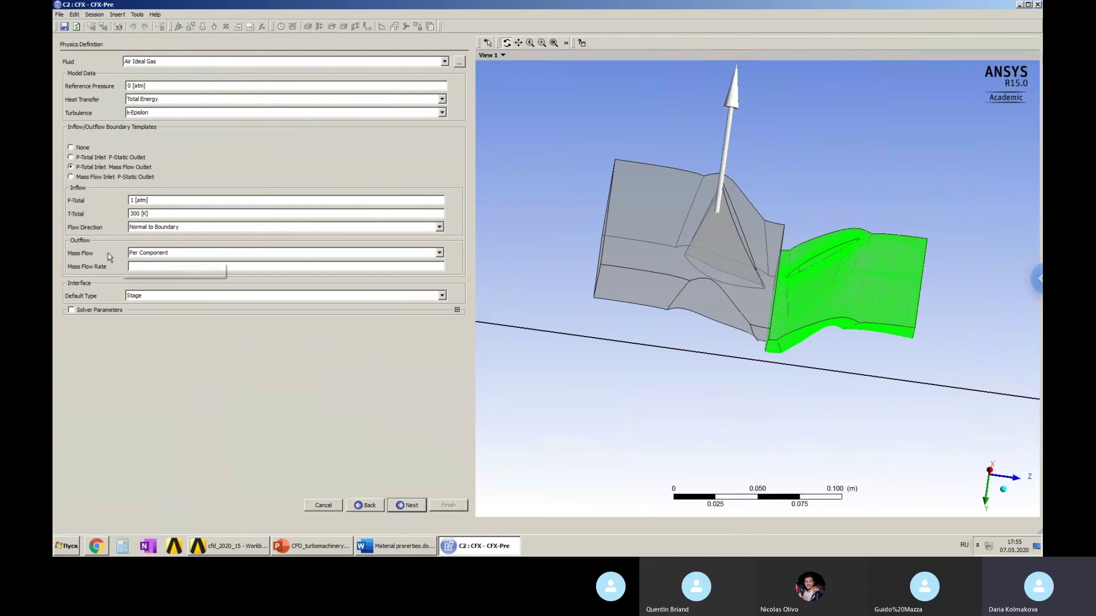
# Try Per Passage as the outflow mass flow basis and check the compressor data slide in PowerPoint.
pyautogui.click(440, 253)
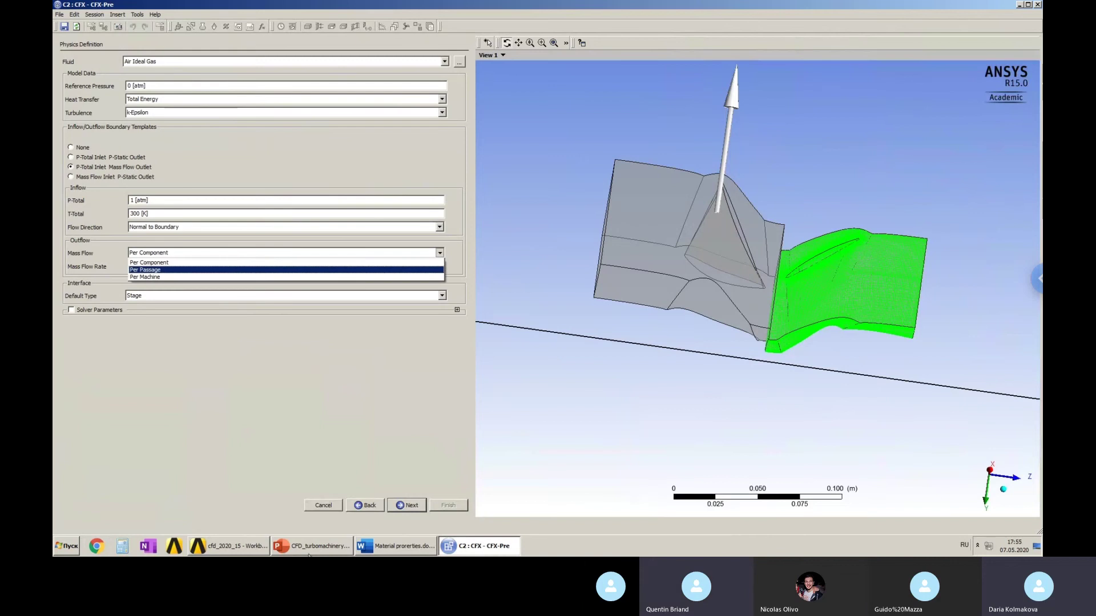
pyautogui.click(434, 269)
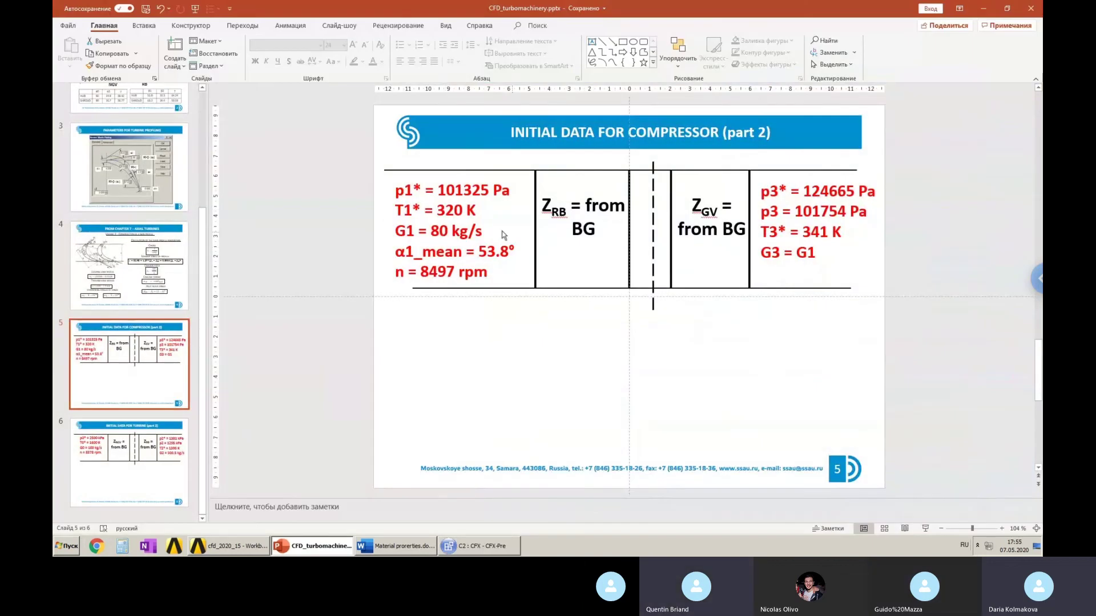
pyautogui.click(474, 548)
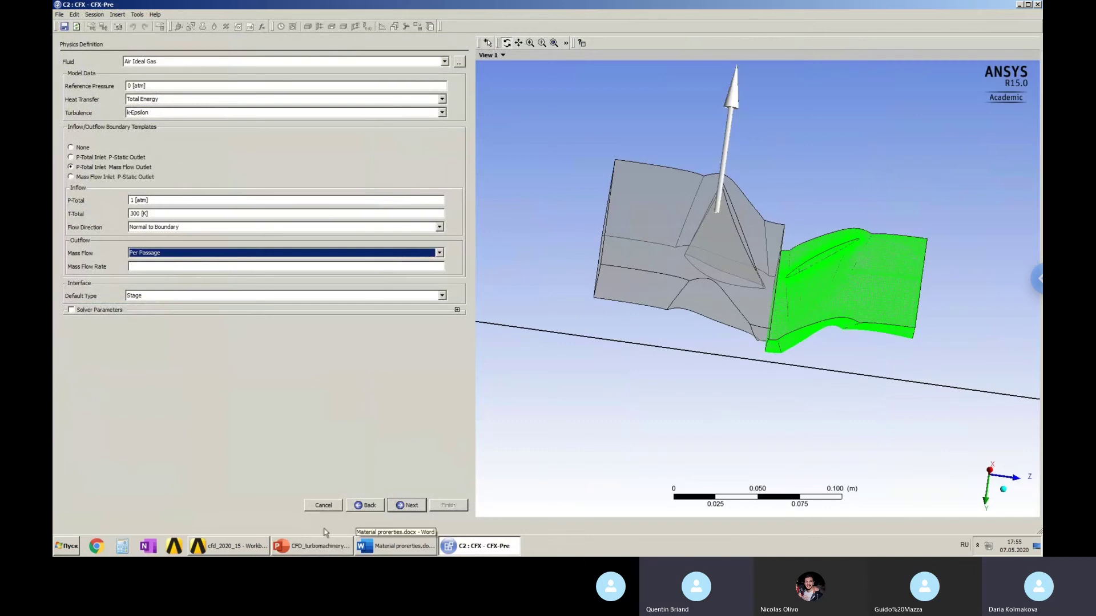
pyautogui.click(188, 267)
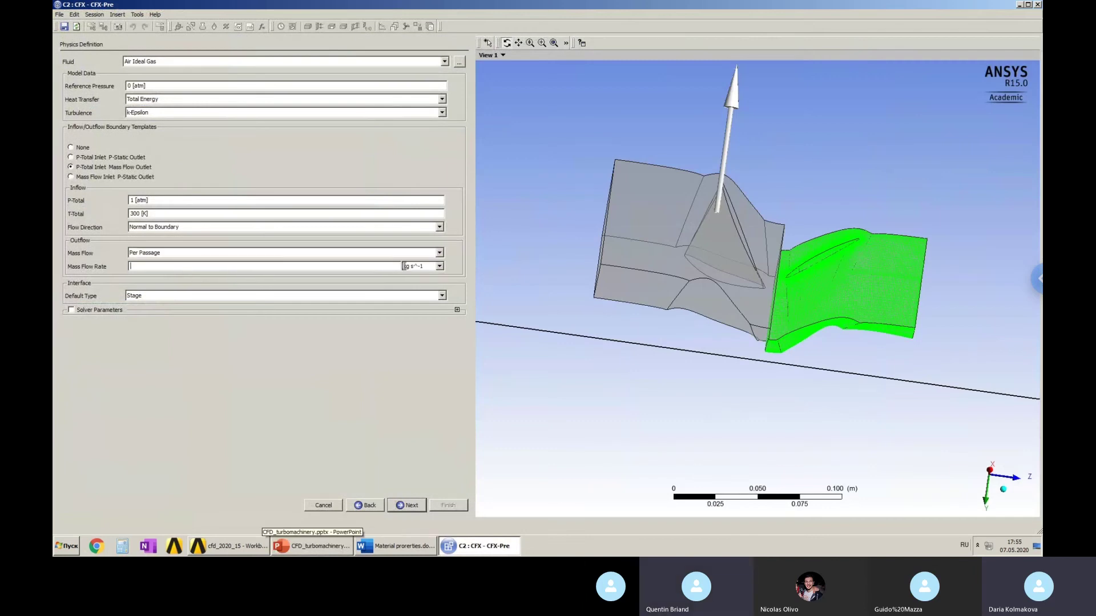
# Change the outflow mass flow basis to Per Component.
pyautogui.click(440, 253)
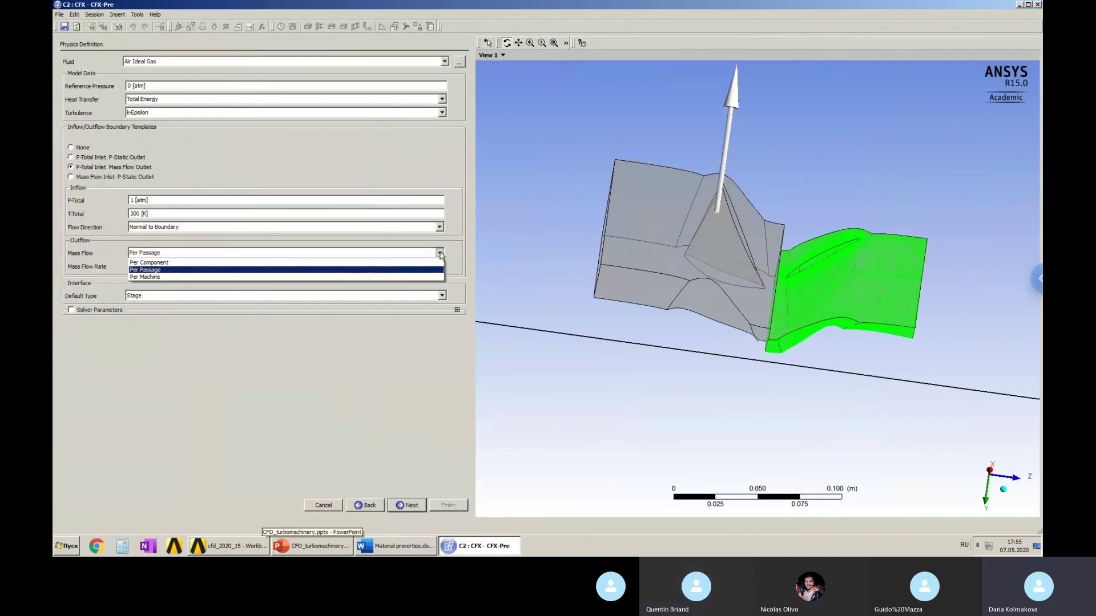
pyautogui.click(137, 278)
pyautogui.click(154, 253)
pyautogui.click(291, 263)
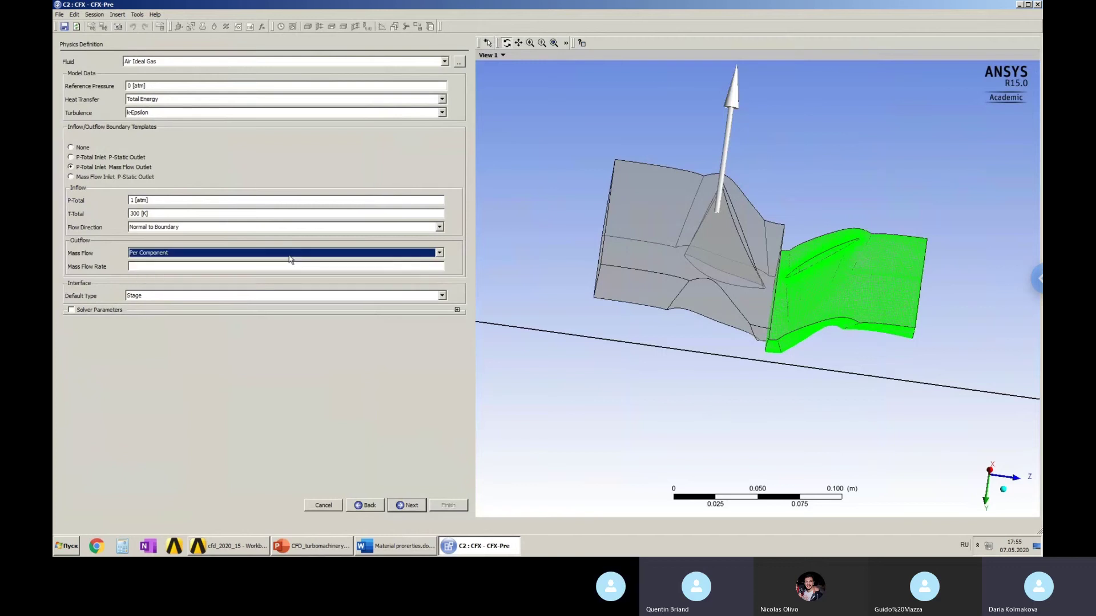
pyautogui.click(441, 254)
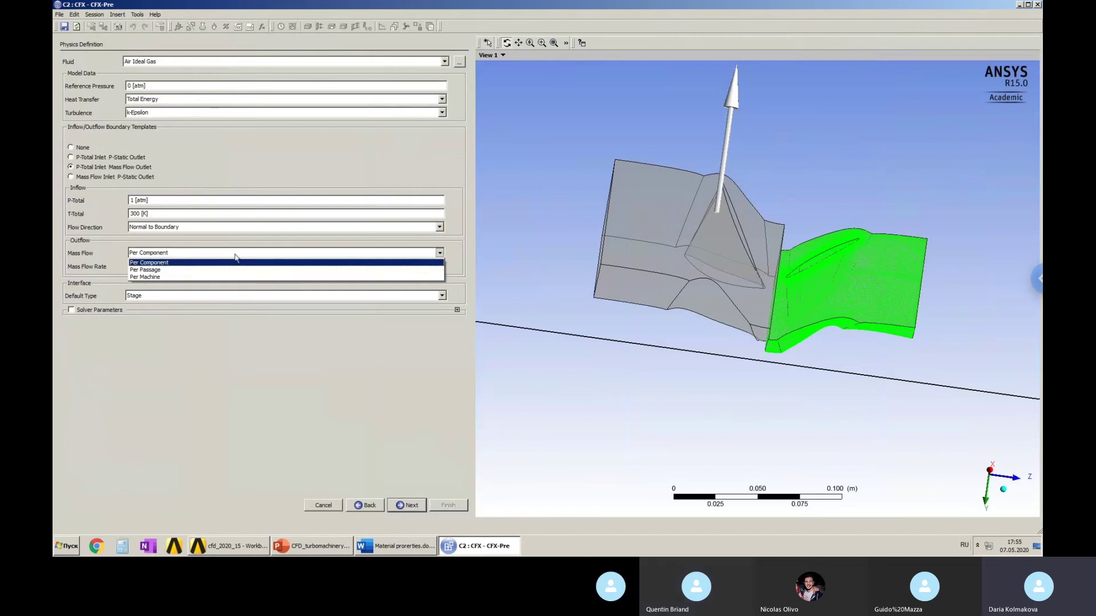
pyautogui.click(155, 263)
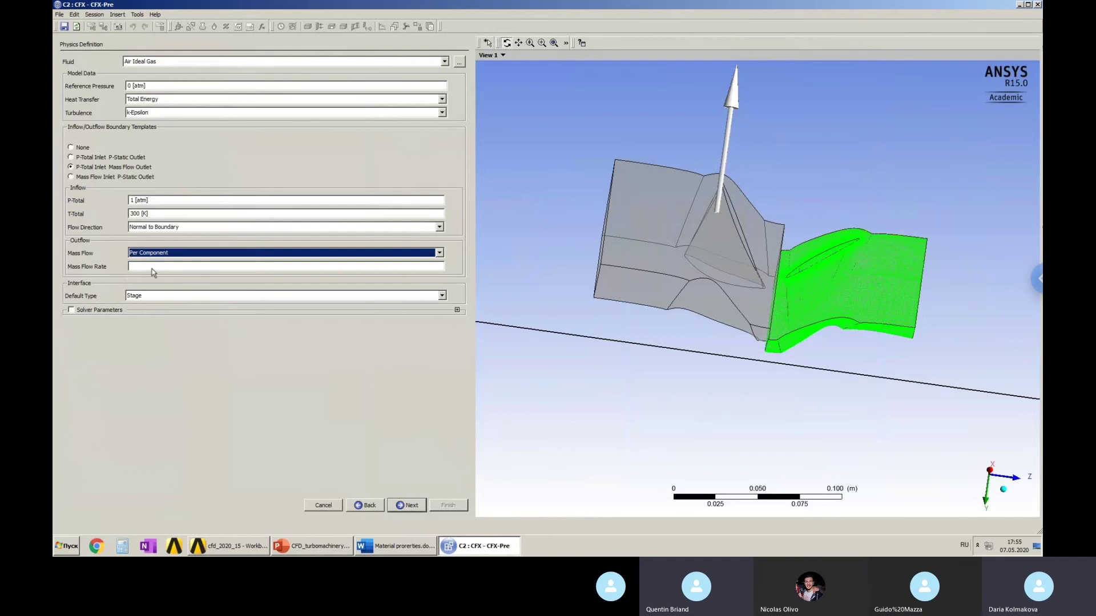
pyautogui.click(152, 268)
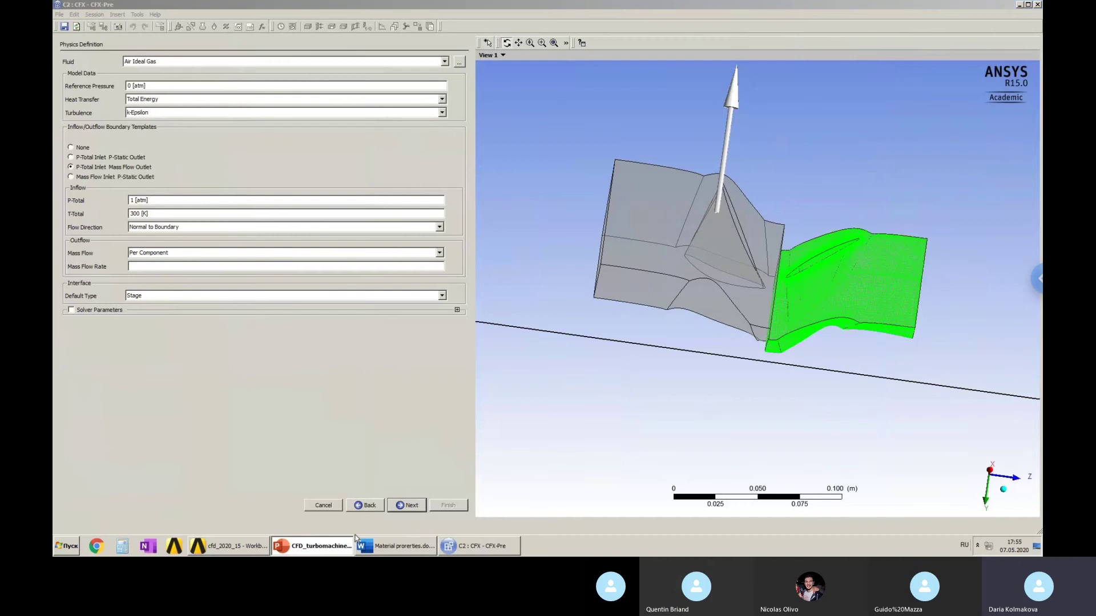
# Review the mass flow data G1 and G3 on the compressor slide in PowerPoint and return to CFX-Pre.
pyautogui.click(313, 547)
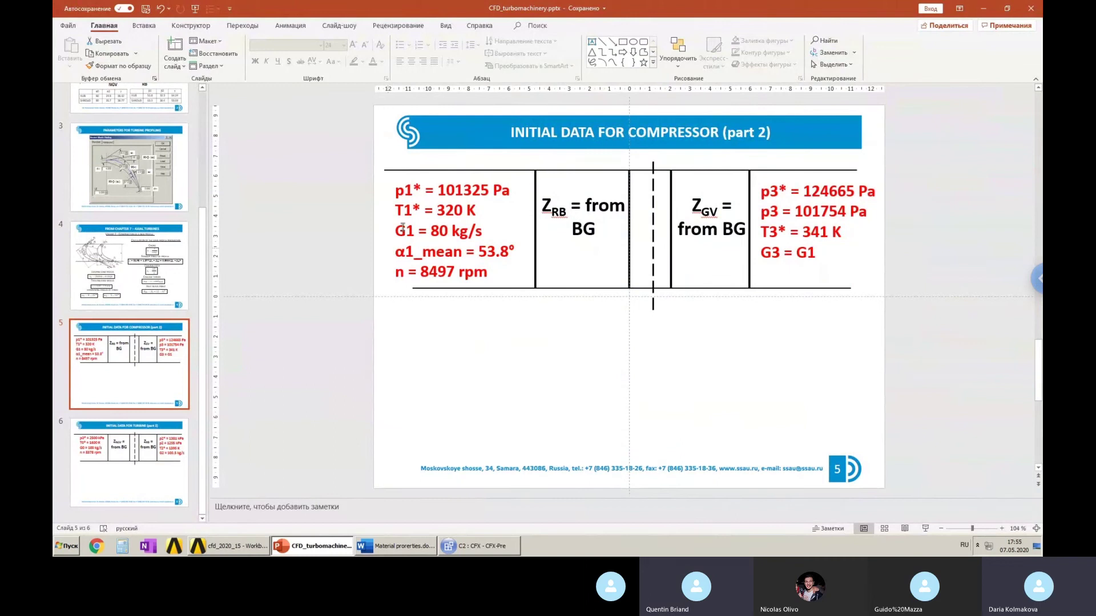
pyautogui.moveTo(768, 252); pyautogui.dragTo(779, 253)
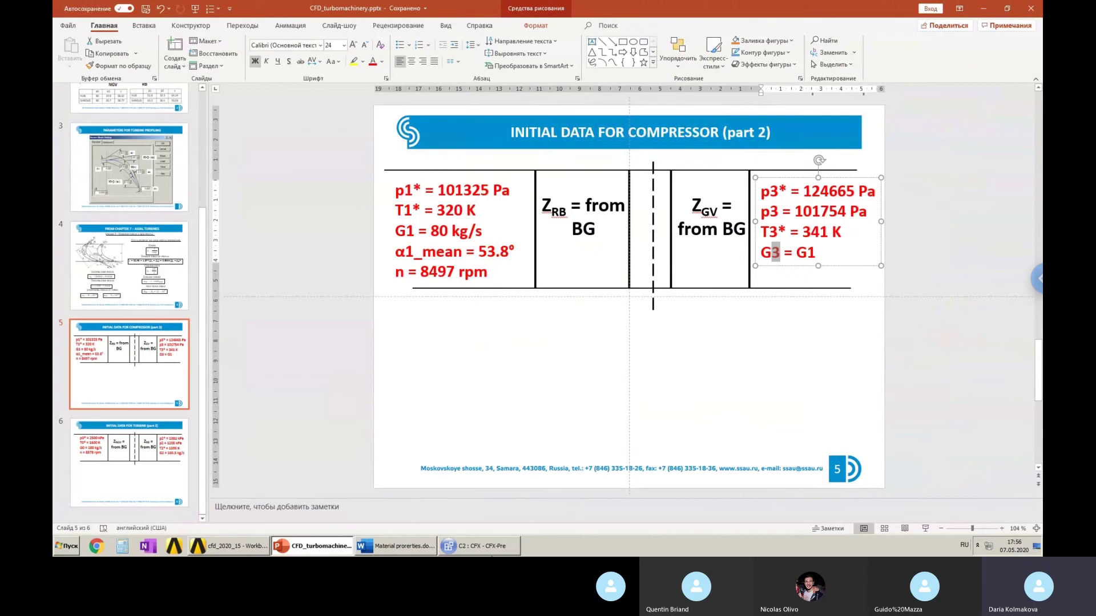
pyautogui.click(480, 547)
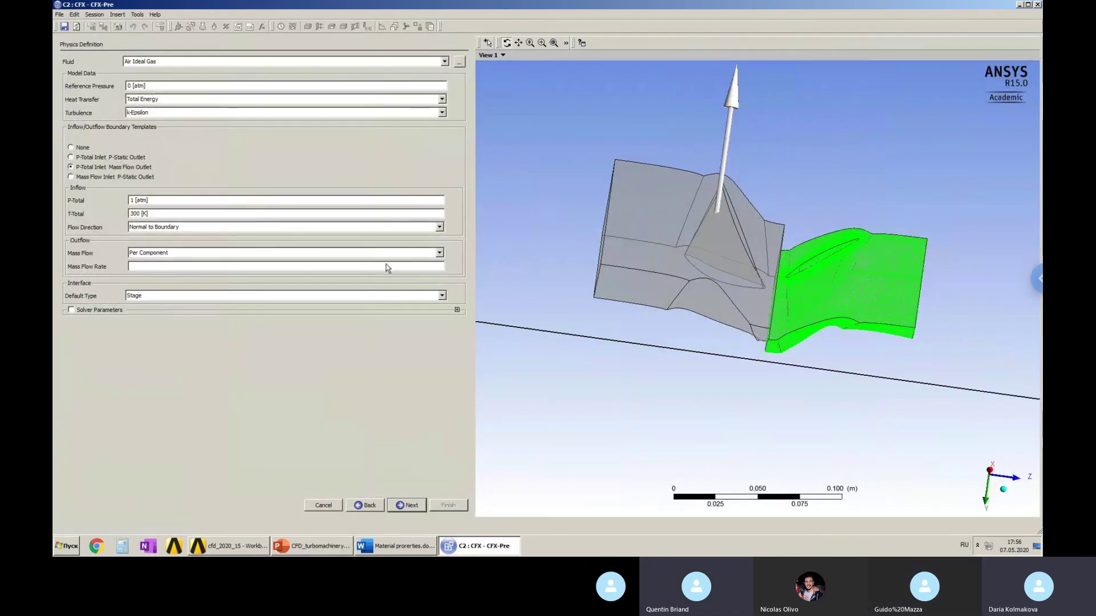
# Set the outflow mass flow basis to Per Machine and recheck the compressor data slide in PowerPoint.
pyautogui.click(439, 252)
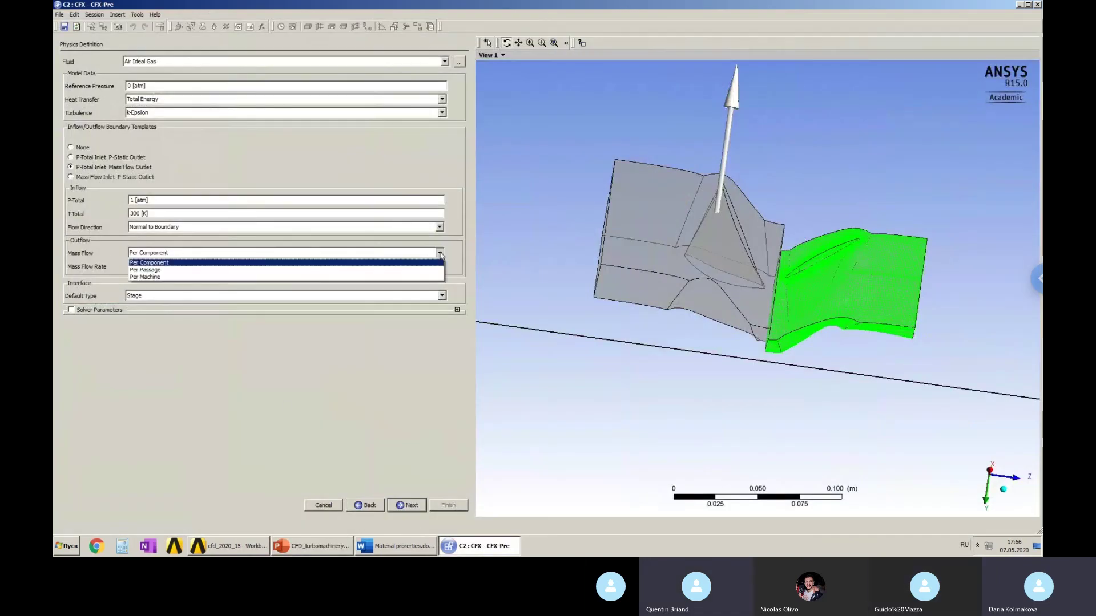
pyautogui.click(142, 278)
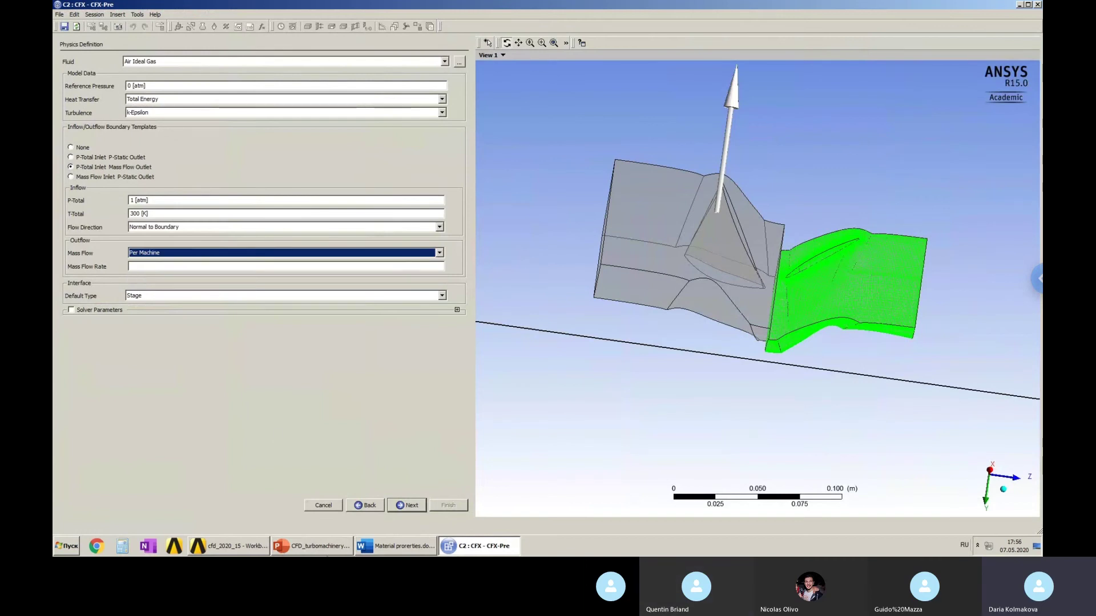
pyautogui.click(320, 548)
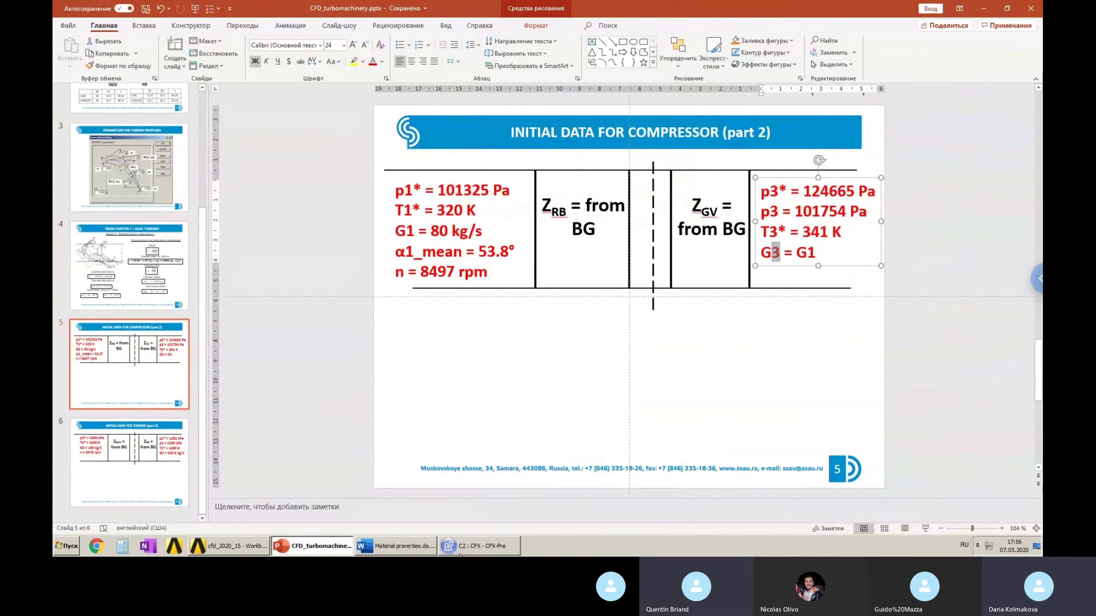
pyautogui.click(464, 551)
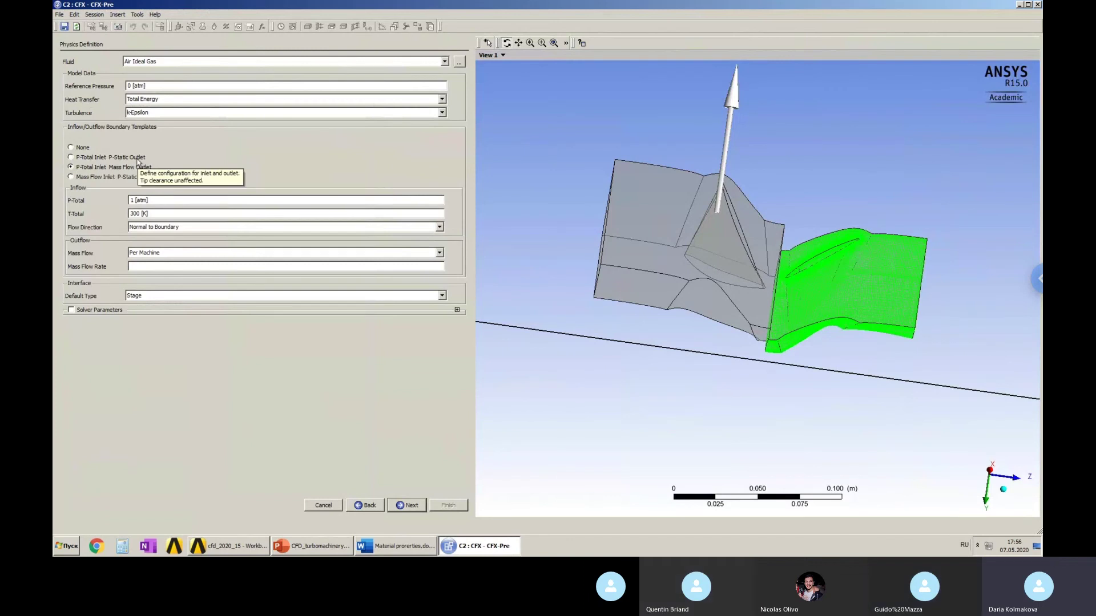
# Switch the inflow/outflow boundary template to P-Total Inlet P-Static Outlet and check the compressor data slide in PowerPoint.
pyautogui.click(96, 158)
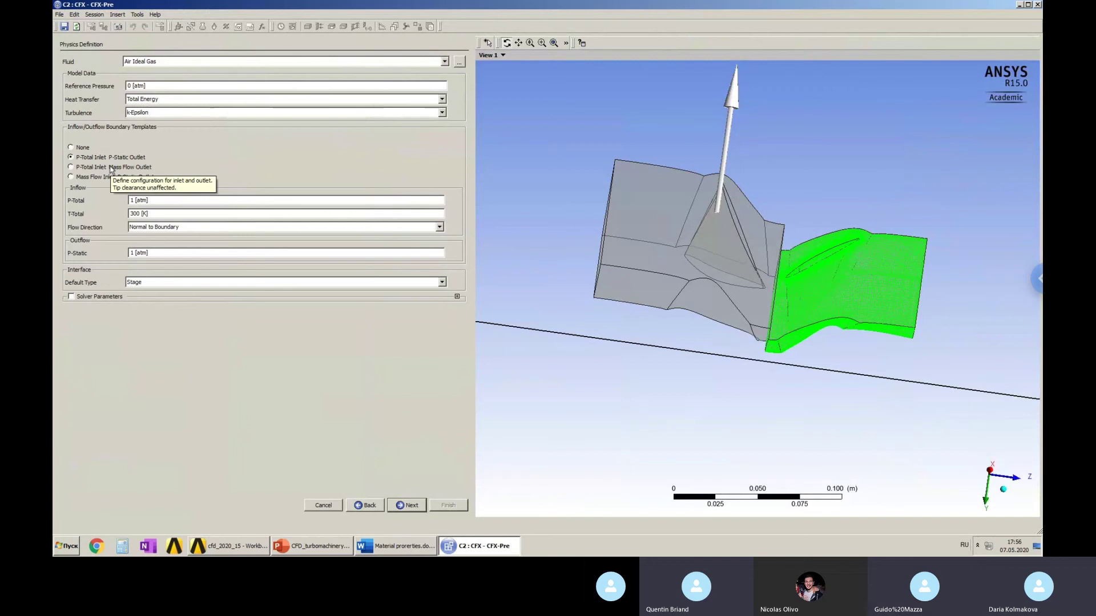
pyautogui.click(313, 547)
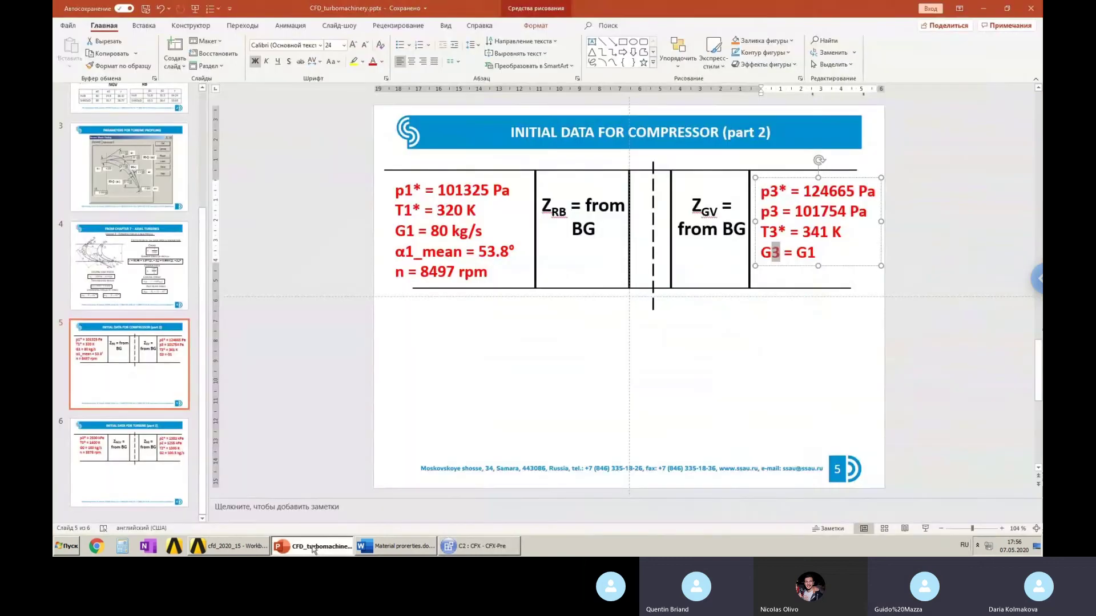
pyautogui.click(314, 546)
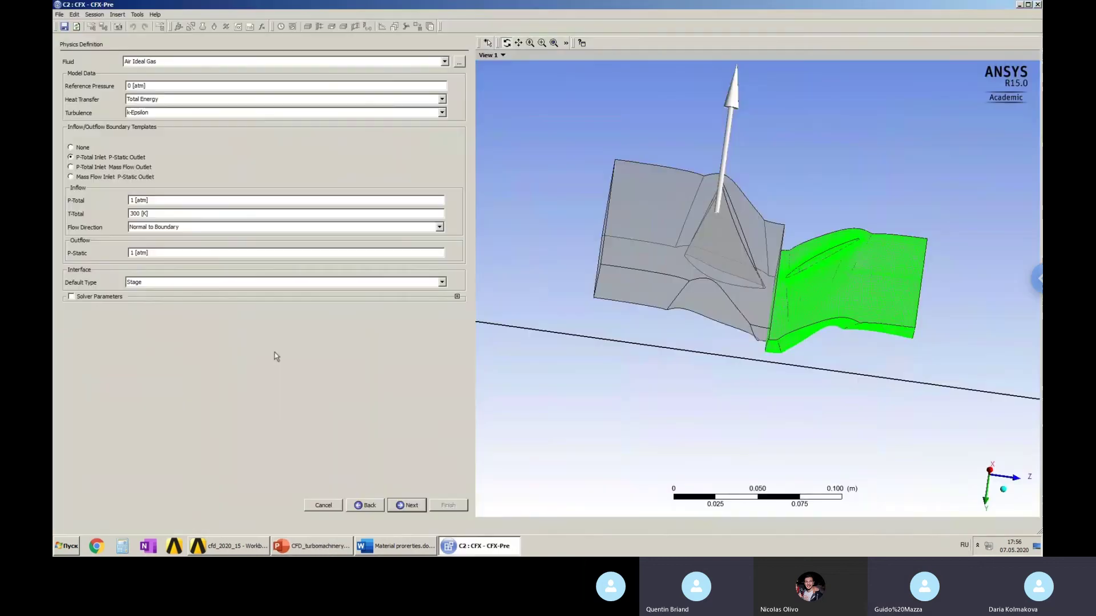
pyautogui.click(171, 201)
pyautogui.press('Return')
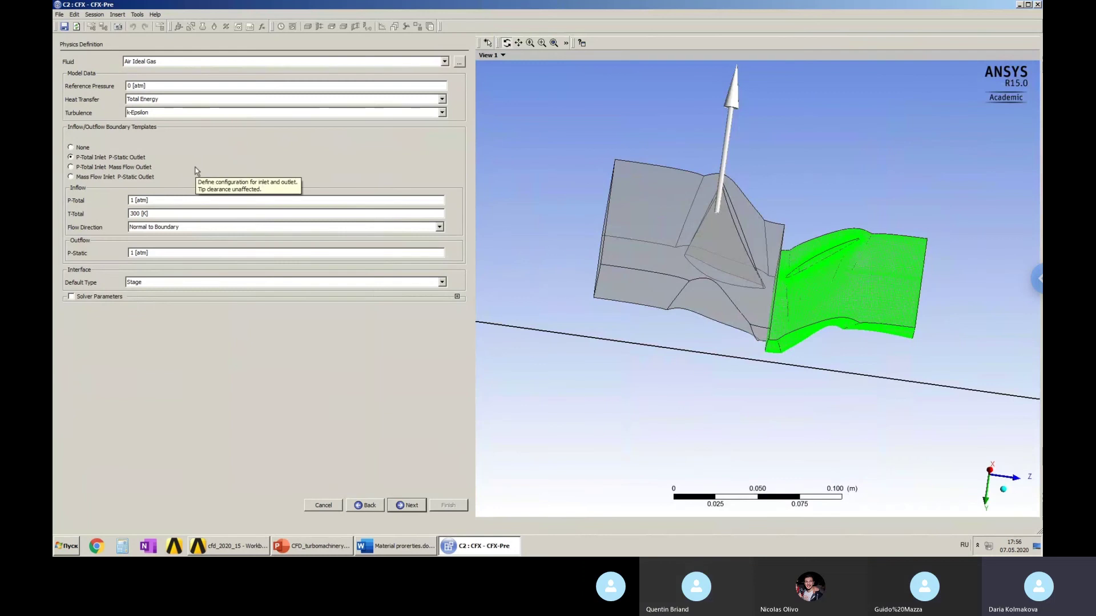
pyautogui.moveTo(634, 220)
pyautogui.mouseDown()
pyautogui.moveTo(634, 191)
pyautogui.moveTo(637, 221)
pyautogui.mouseUp()
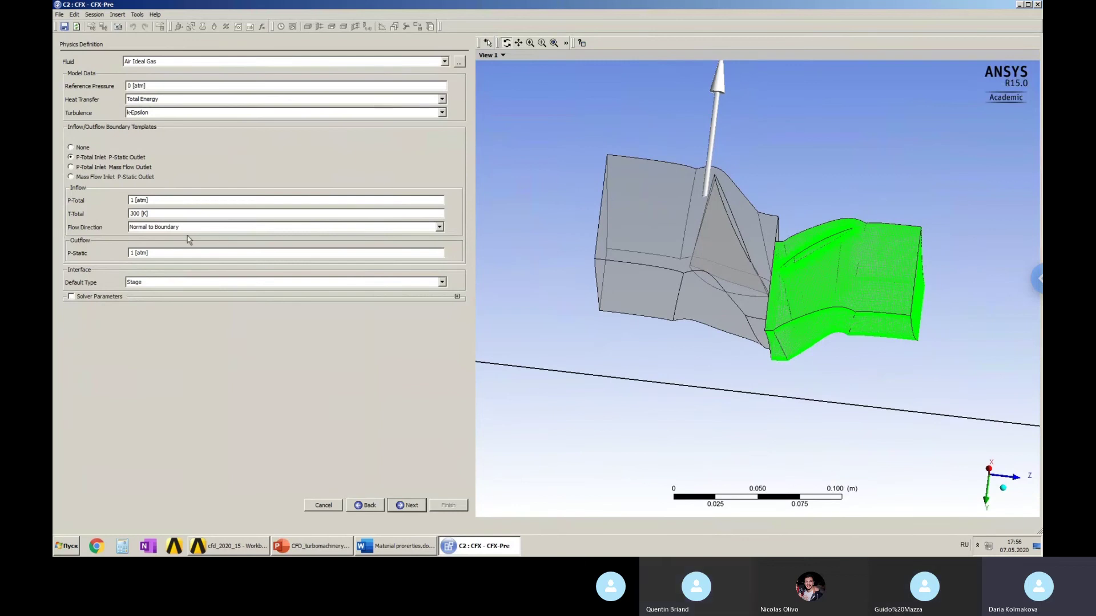
# Check the inlet flow angle α1_mean on the compressor data slide in PowerPoint and return to CFX-Pre.
pyautogui.click(308, 548)
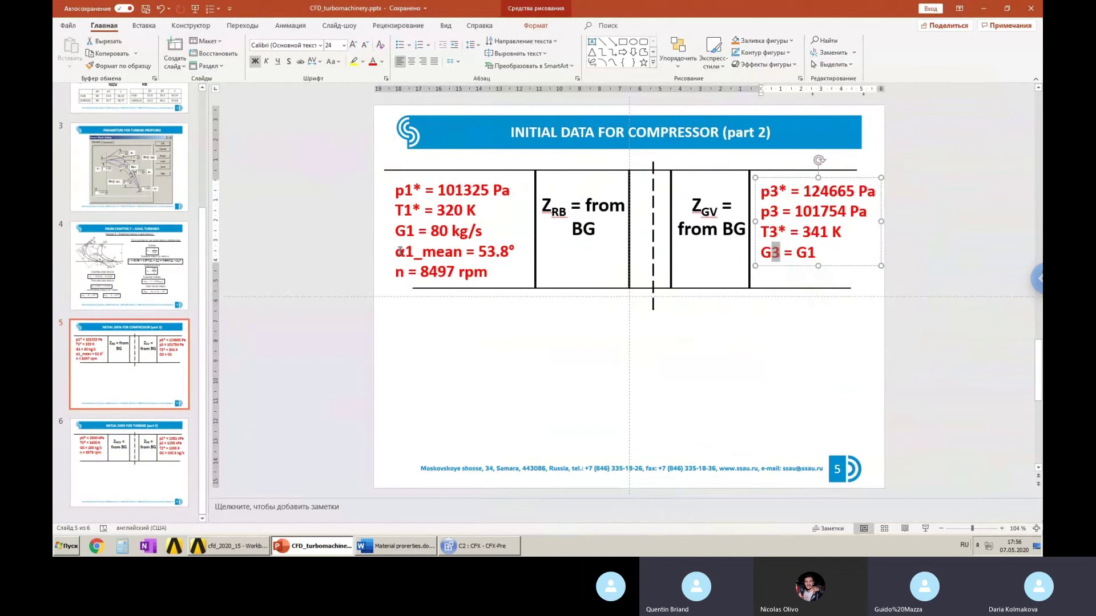
pyautogui.click(400, 252)
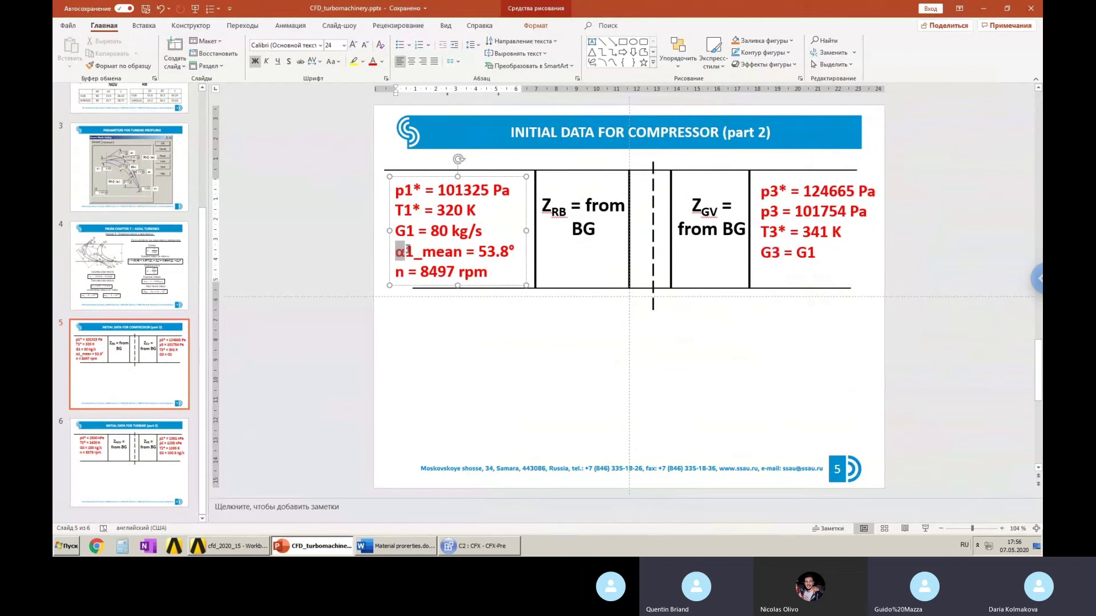
pyautogui.moveTo(408, 251); pyautogui.dragTo(417, 252)
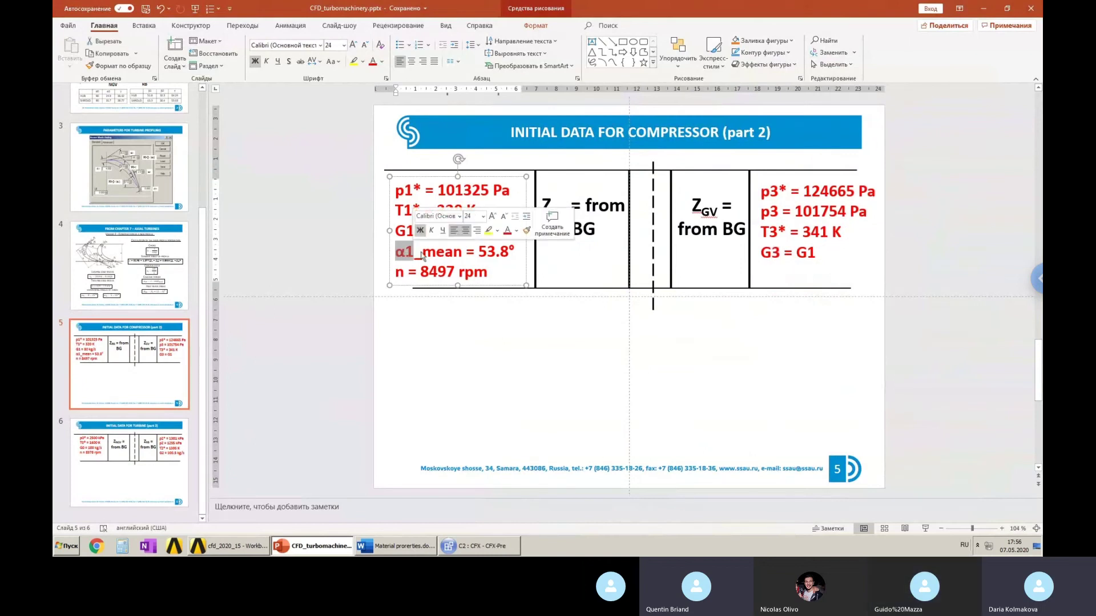
pyautogui.click(480, 546)
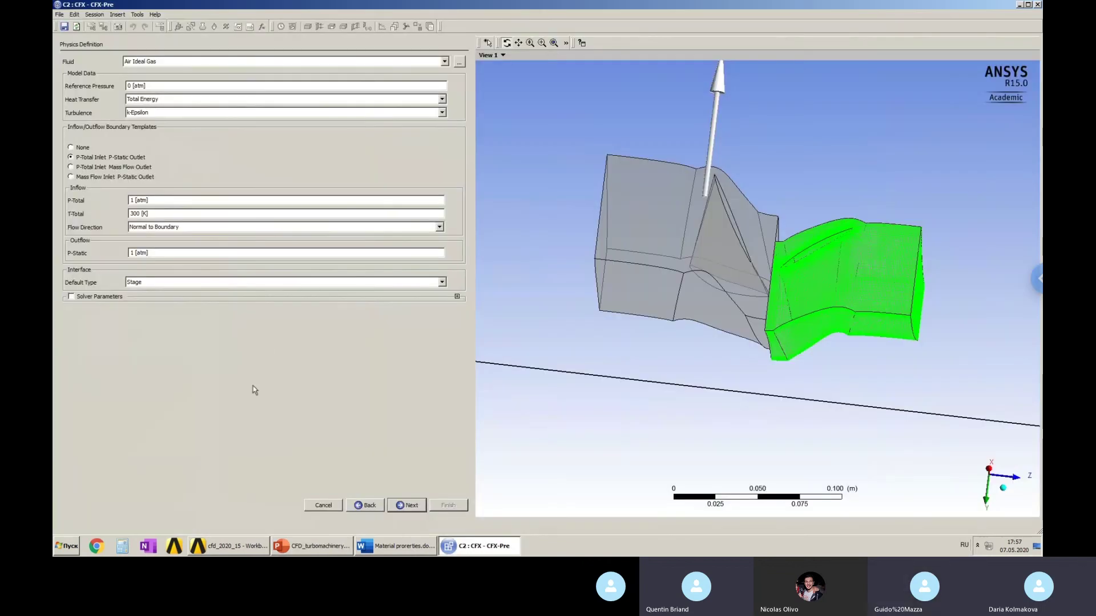
# Set the inflow flow direction to Cylindrical Components.
pyautogui.click(440, 227)
pyautogui.click(440, 229)
pyautogui.click(197, 227)
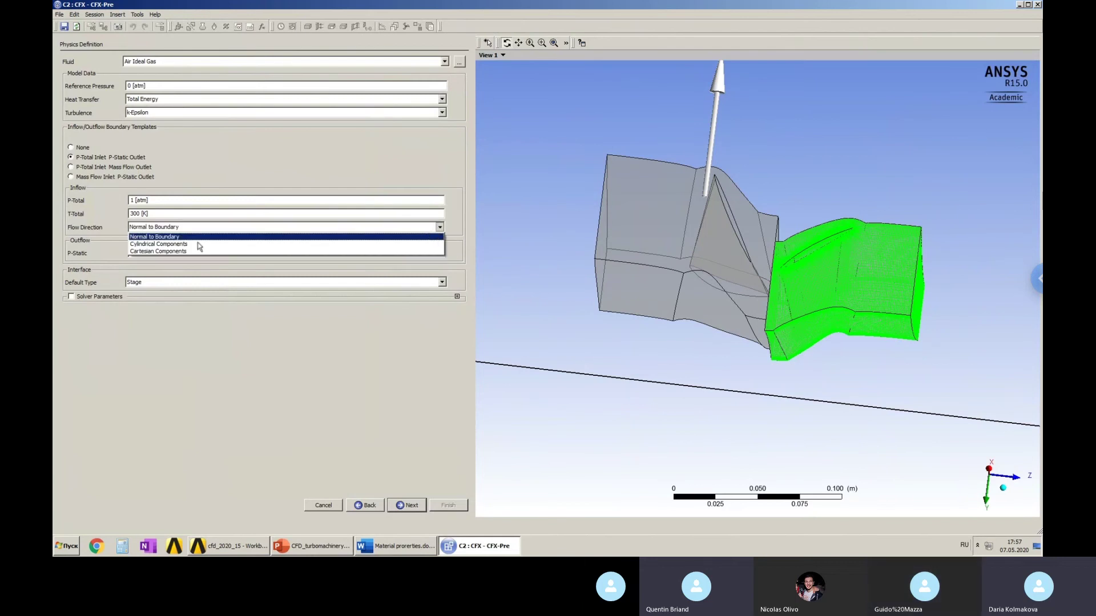
pyautogui.click(176, 244)
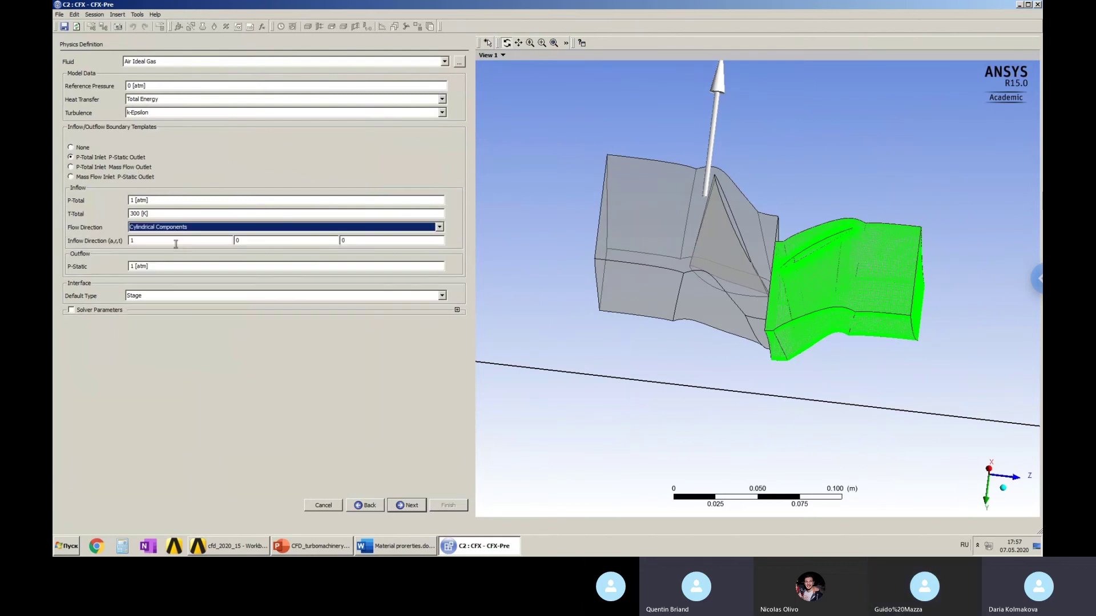
pyautogui.click(239, 406)
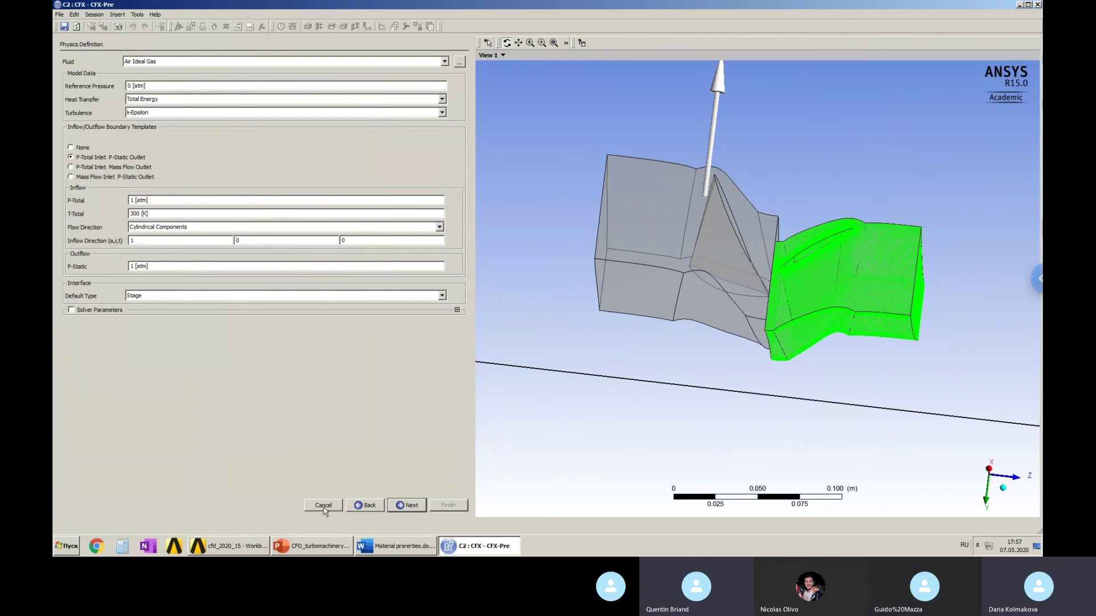
# Consult the flow angle on the PowerPoint slide and set the inflow direction (a,r,t) in CFX-Pre to 0.8, 0, 0.5.
pyautogui.click(305, 549)
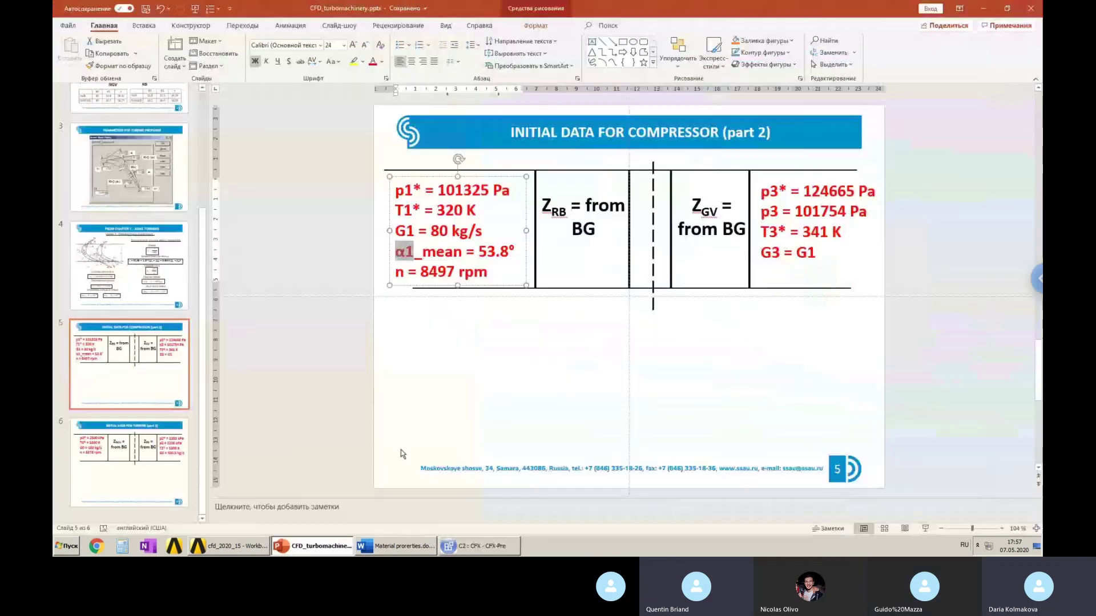
pyautogui.click(473, 365)
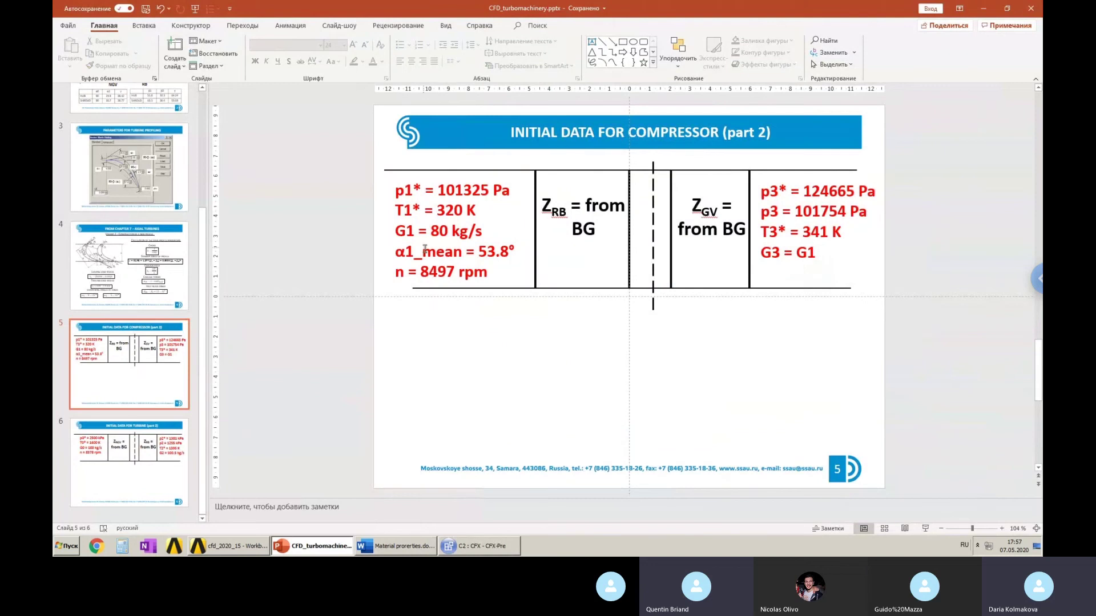
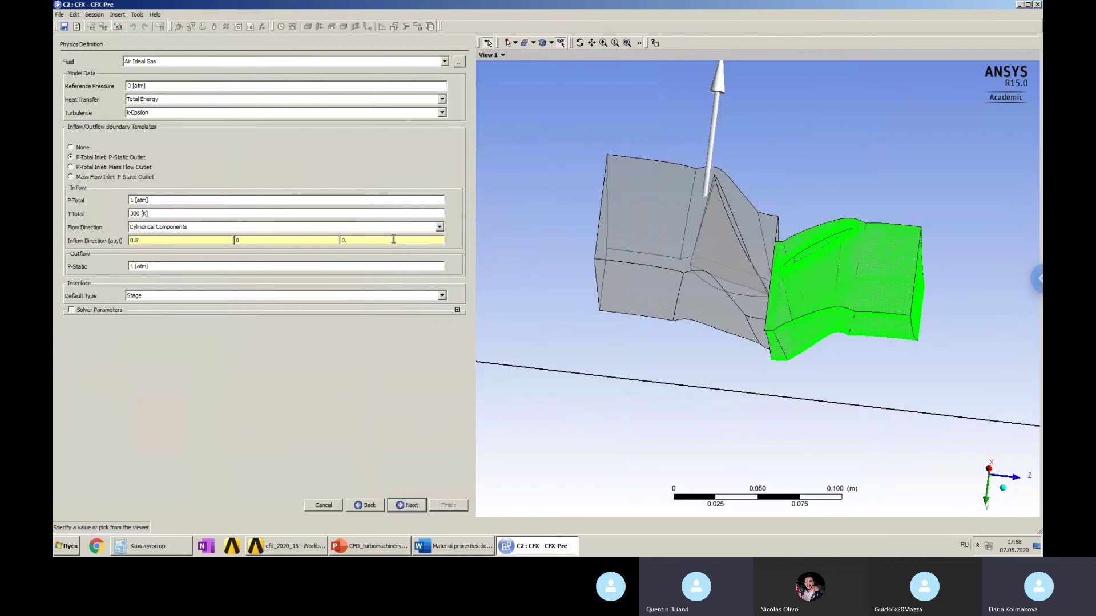
pyautogui.write('5')
pyautogui.click(407, 505)
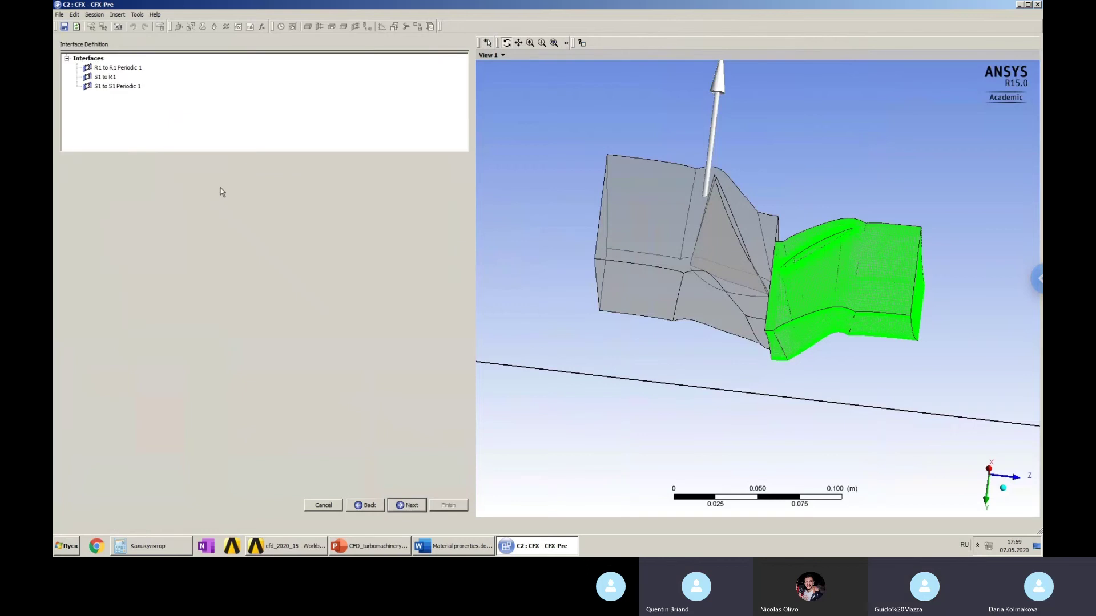
# Go back to the physics definition and set the inflow total pressure value to 101325, as given on the PowerPoint slide.
pyautogui.click(366, 506)
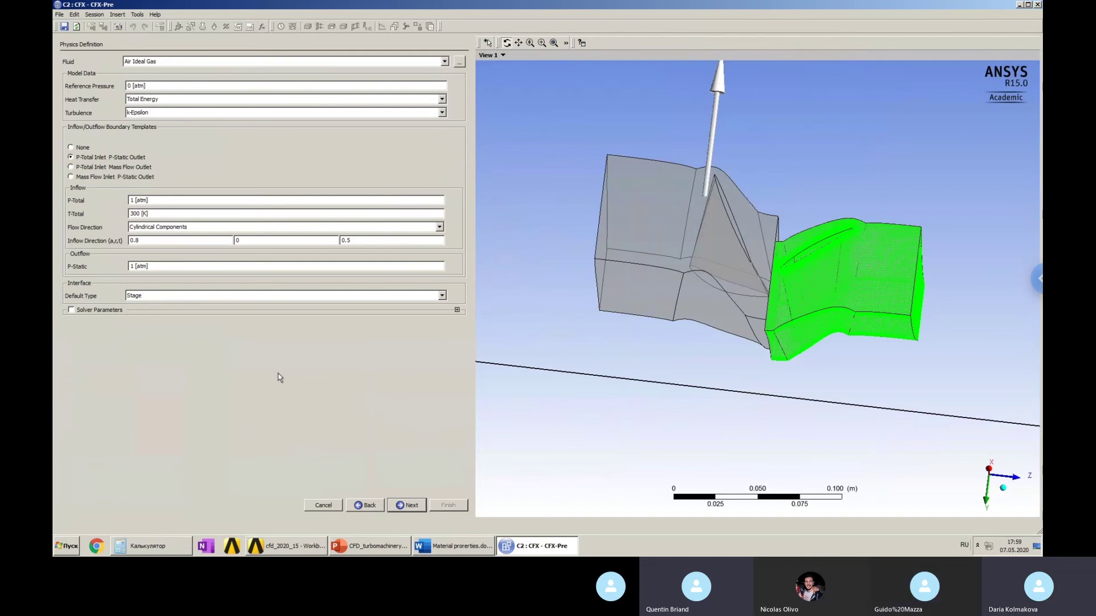
pyautogui.click(171, 240)
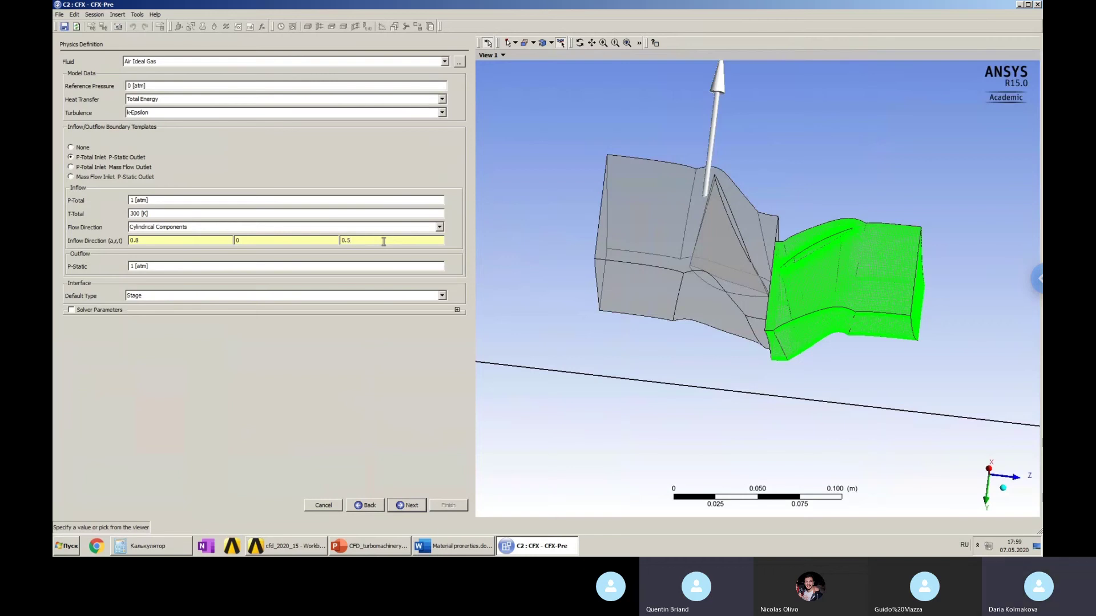
pyautogui.click(386, 548)
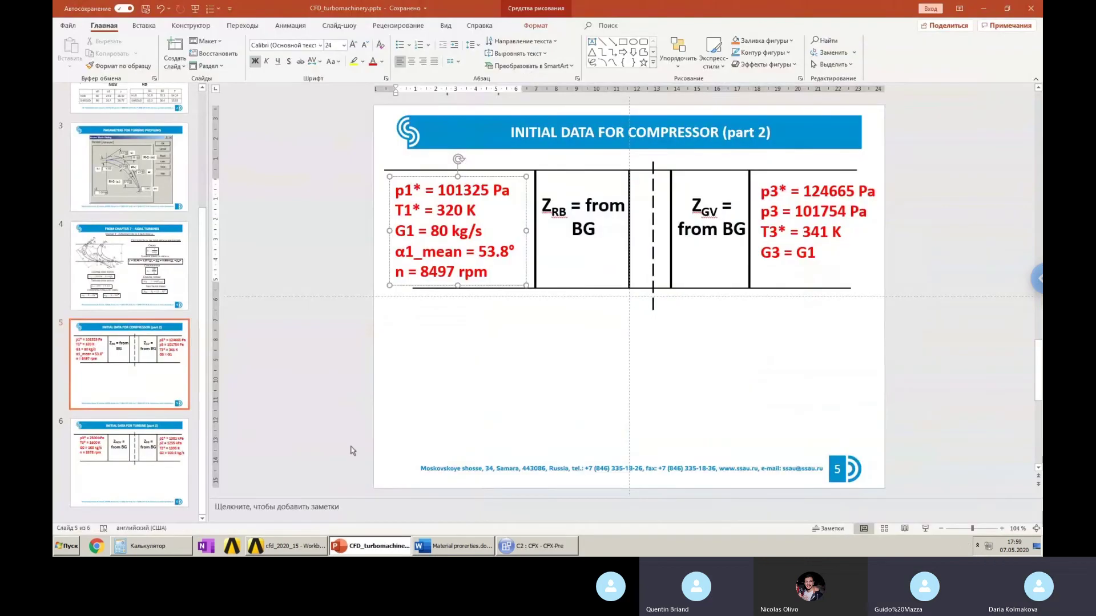
pyautogui.hotkey('alt', 'Tab')
pyautogui.click(161, 201)
pyautogui.write('10')
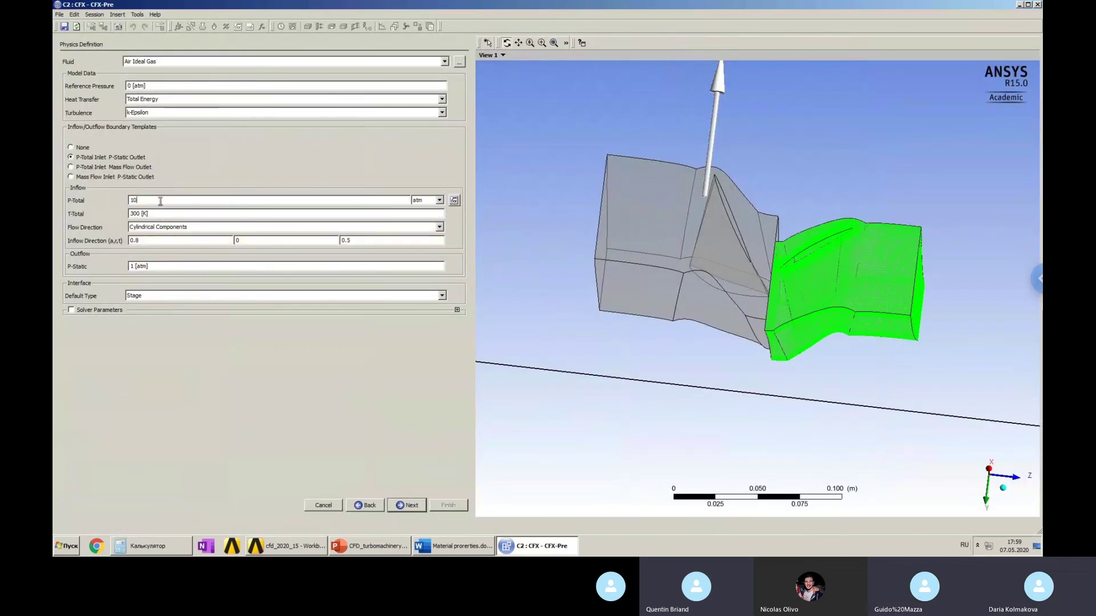
pyautogui.write('1325')
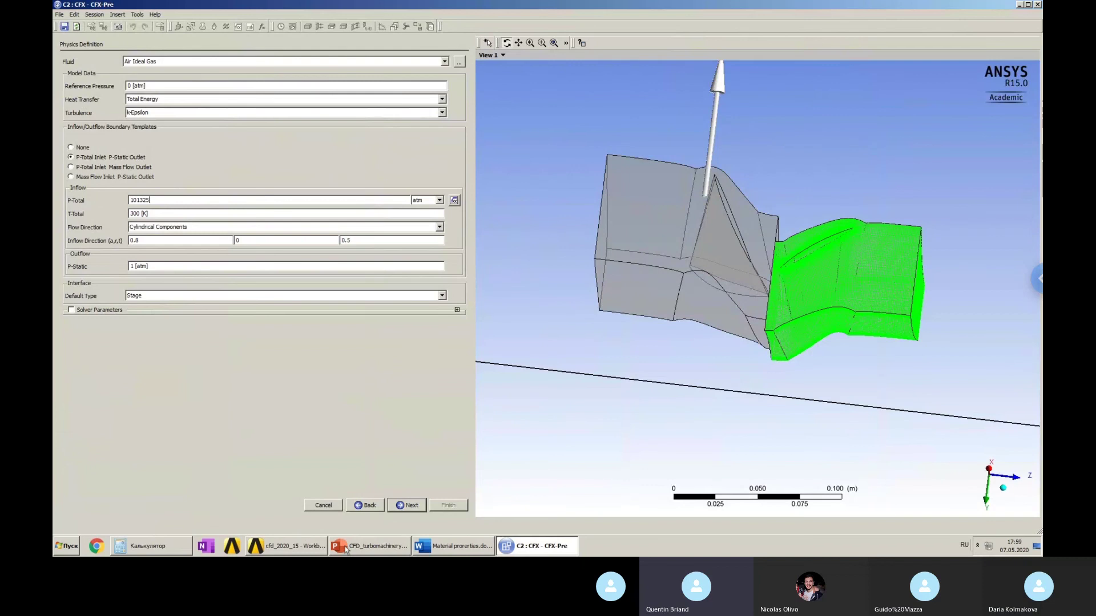
# Look up the inlet temperature on the PowerPoint slide and set the inflow total temperature to 320 K in CFX-Pre.
pyautogui.click(365, 549)
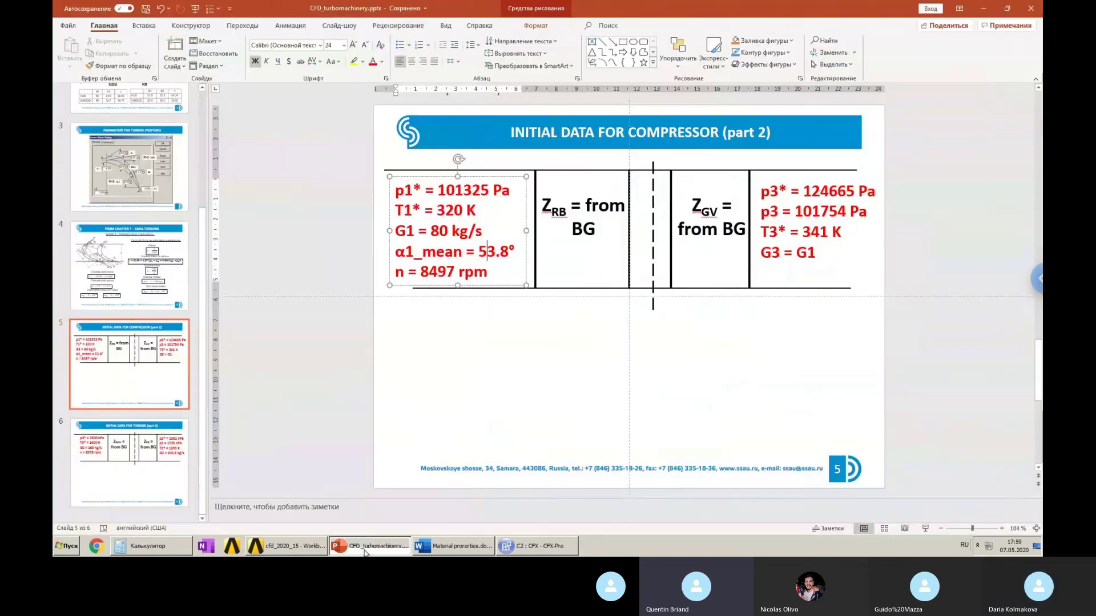
pyautogui.hotkey('alt', 'Tab')
pyautogui.click(167, 212)
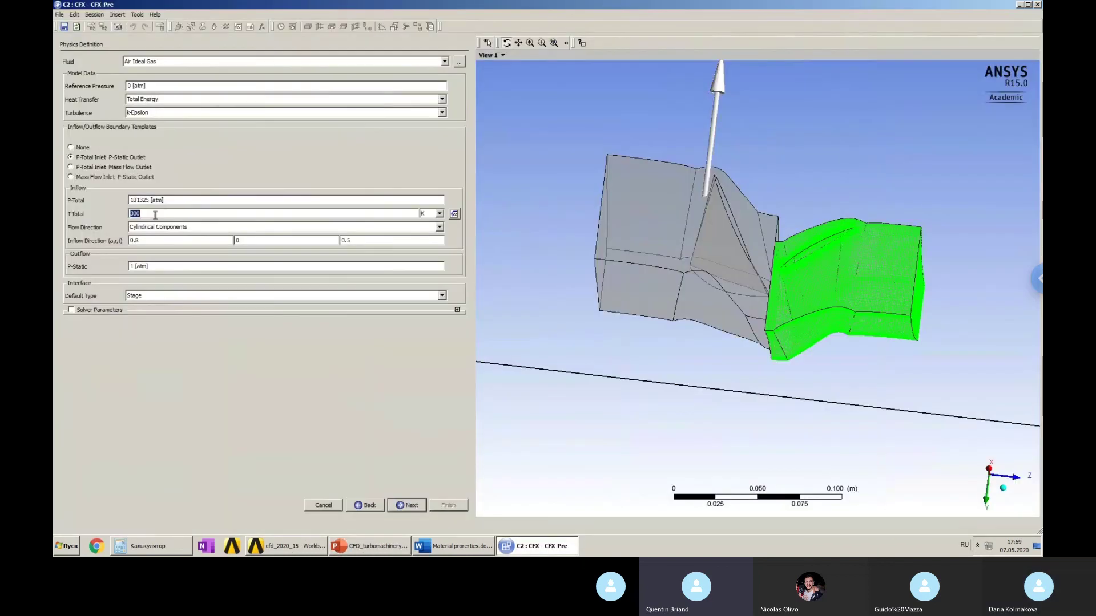
pyautogui.write('320 [K')
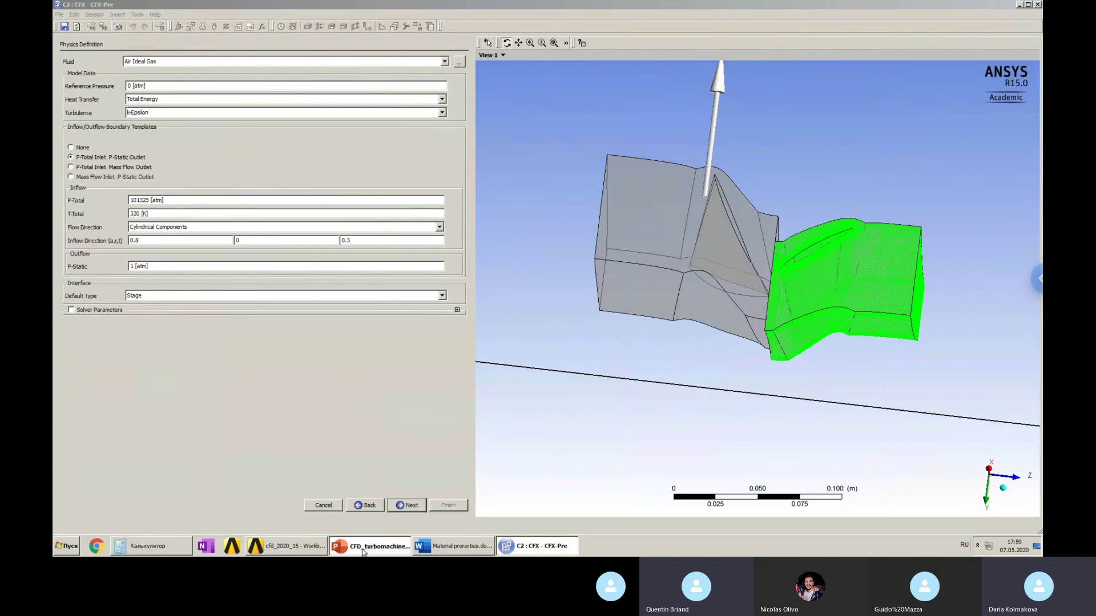
# Set the outflow static pressure to the p3 value from the PowerPoint compressor slide and proceed to the interface definition.
pyautogui.click(406, 549)
pyautogui.moveTo(377, 554)
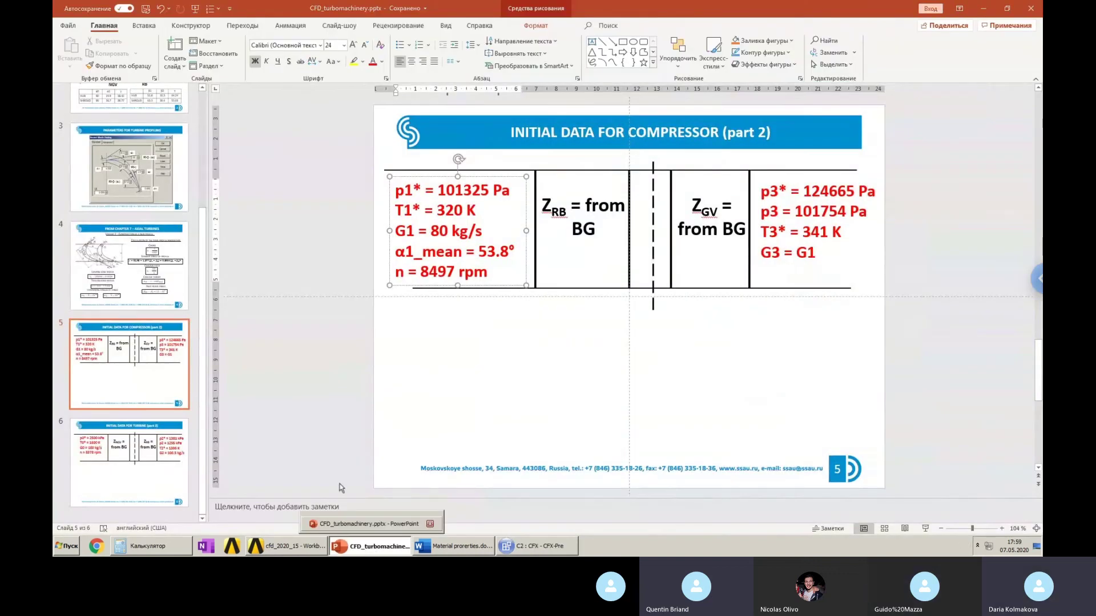
pyautogui.hotkey('alt', 'Tab')
pyautogui.click(152, 267)
pyautogui.write('0')
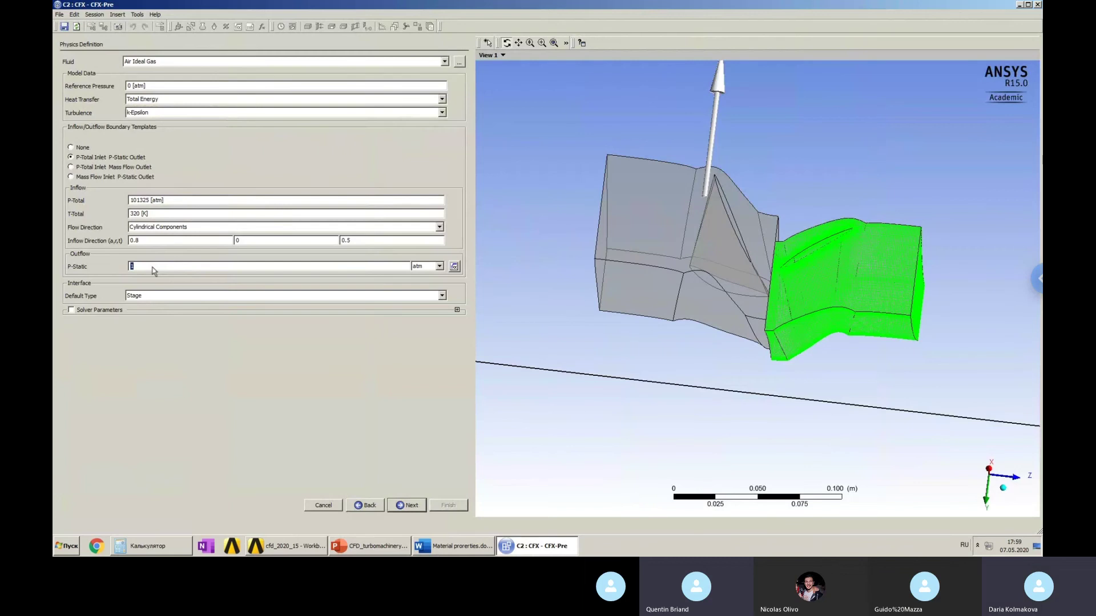
pyautogui.click(354, 549)
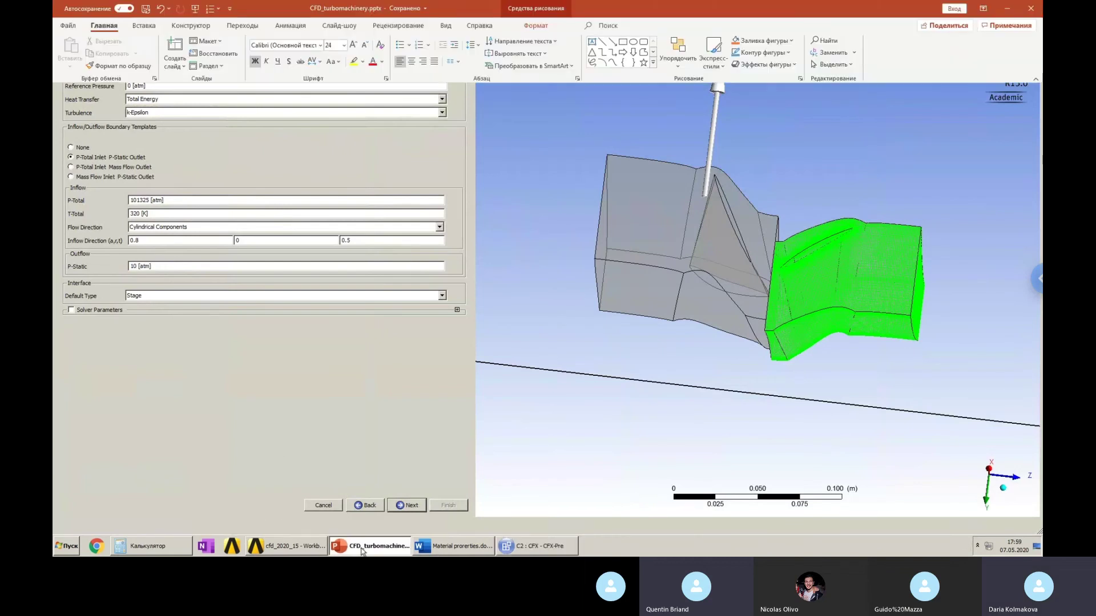
pyautogui.hotkey('alt', 'Tab')
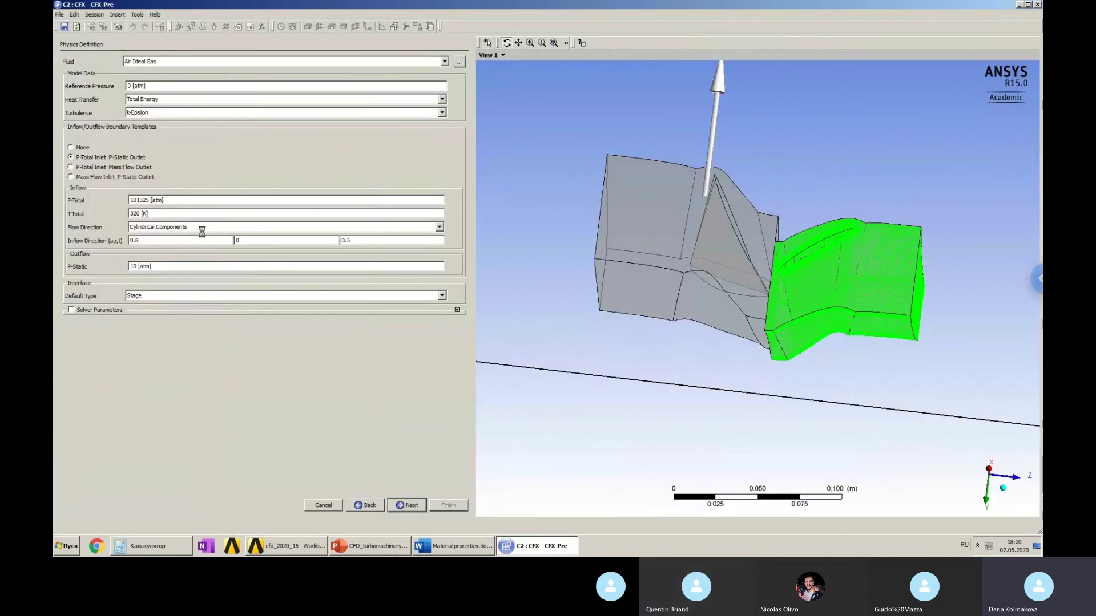
pyautogui.doubleClick(151, 269)
pyautogui.click(151, 270)
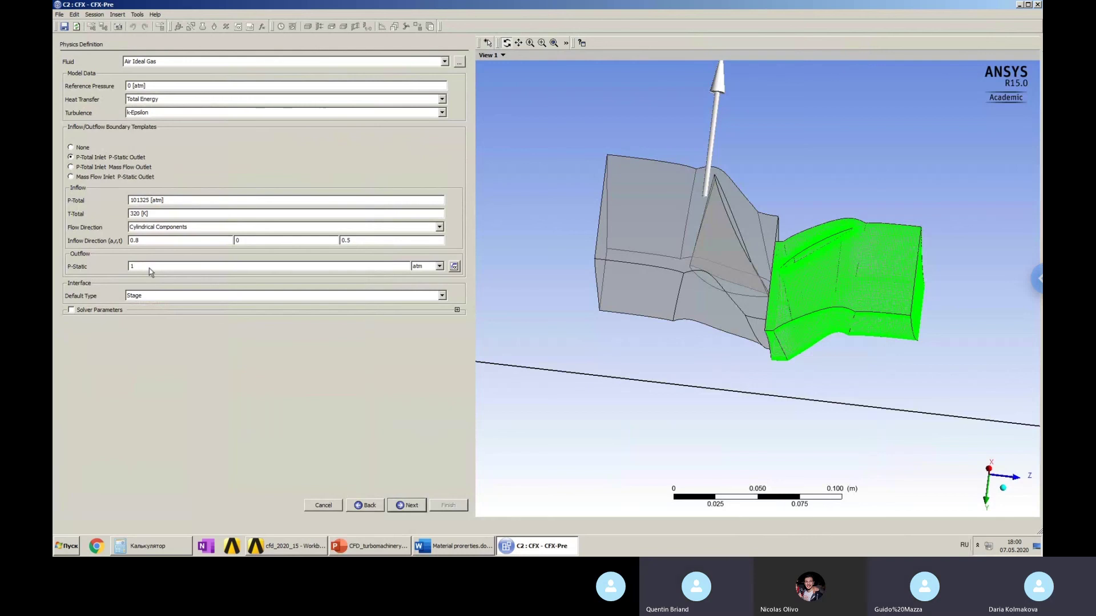
pyautogui.write('1745')
pyautogui.press('Return')
pyautogui.click(415, 507)
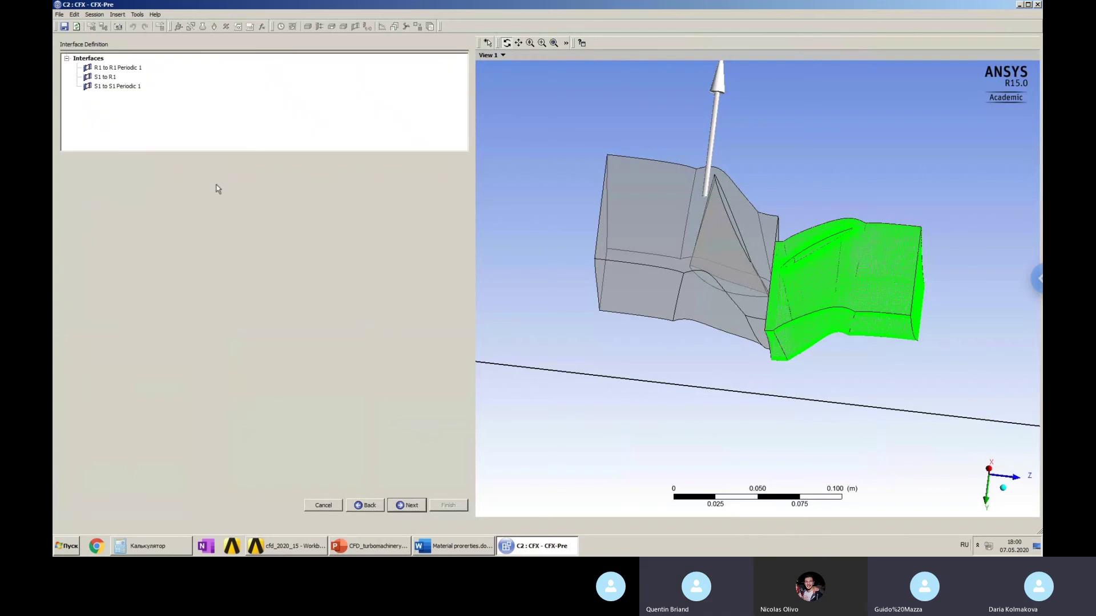
# Review the sides and types of the R1 and S1 periodic interfaces and the S1 to R1 interface.
pyautogui.click(118, 67)
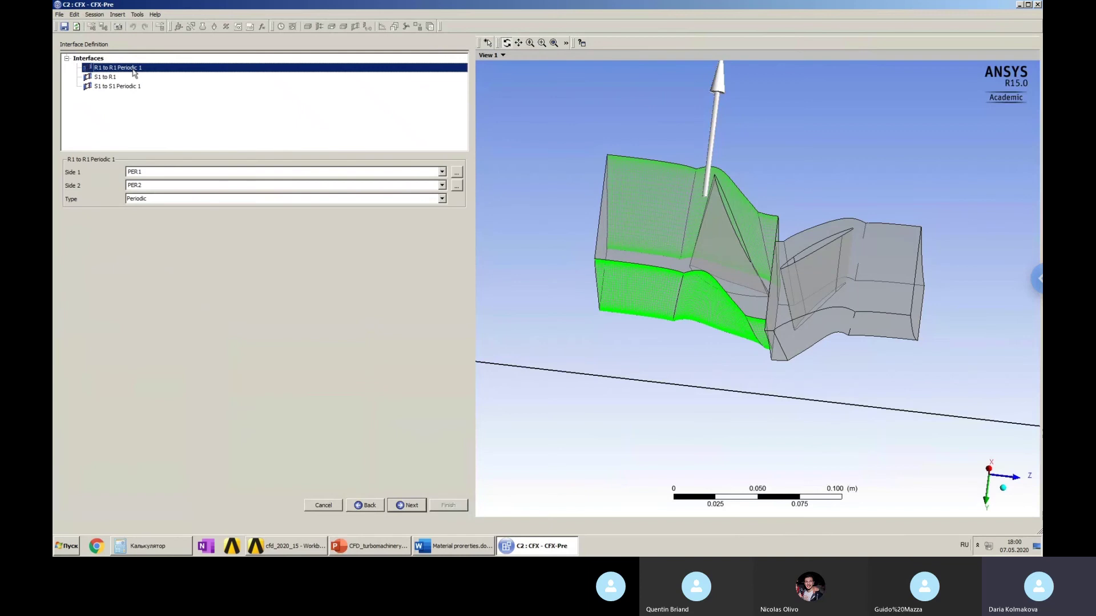
pyautogui.click(109, 77)
pyautogui.click(108, 86)
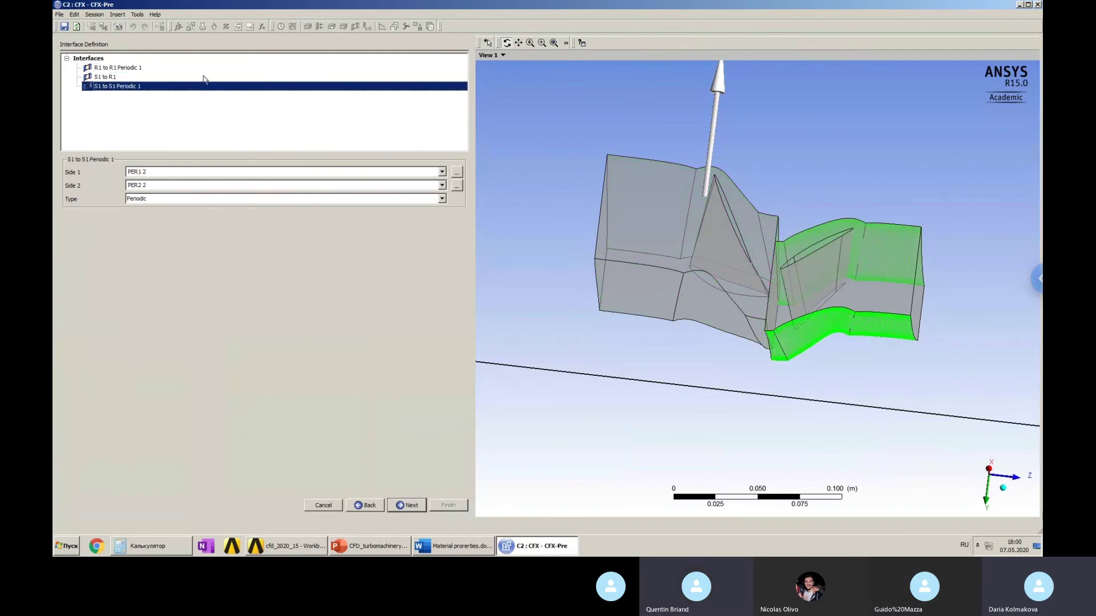
pyautogui.click(129, 67)
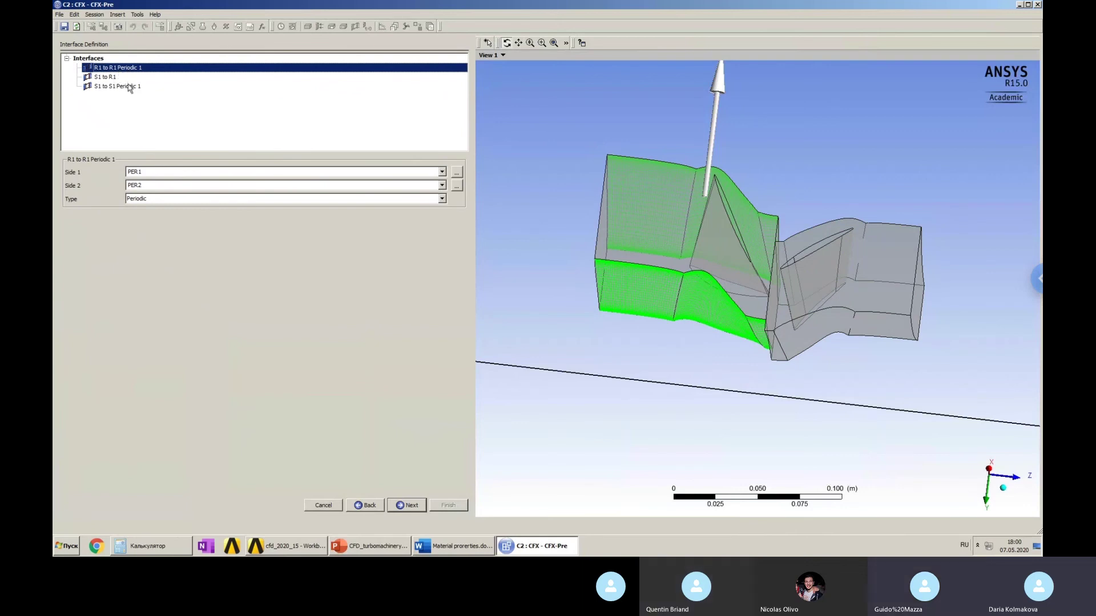
pyautogui.click(130, 87)
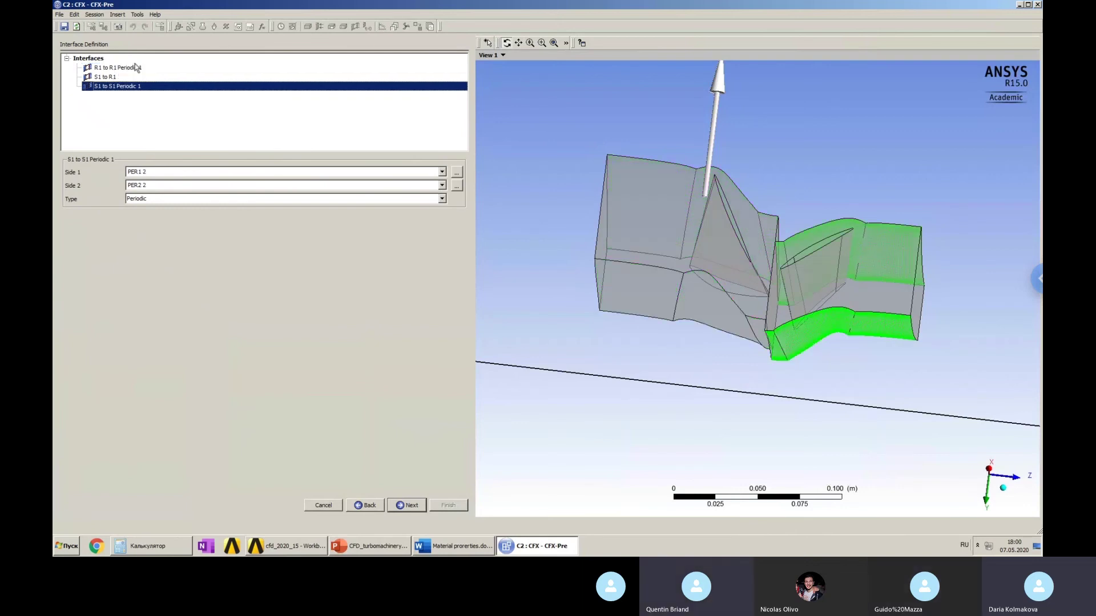
pyautogui.click(103, 78)
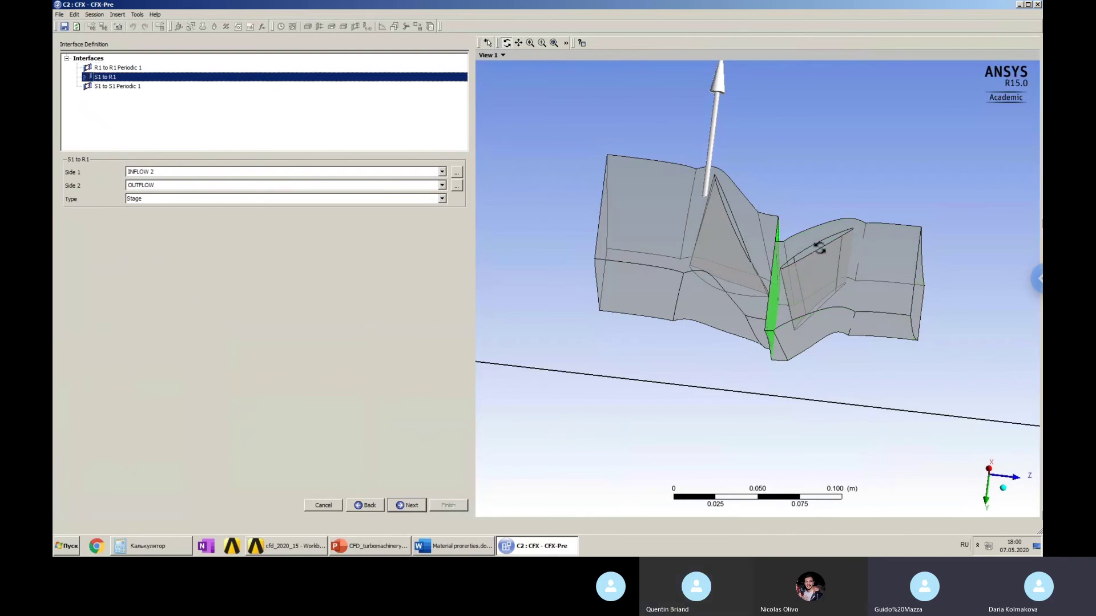
# Inspect the S1 to R1 stage interface from several angles and proceed to the boundary definition.
pyautogui.moveTo(816, 246); pyautogui.dragTo(804, 248, button='middle')
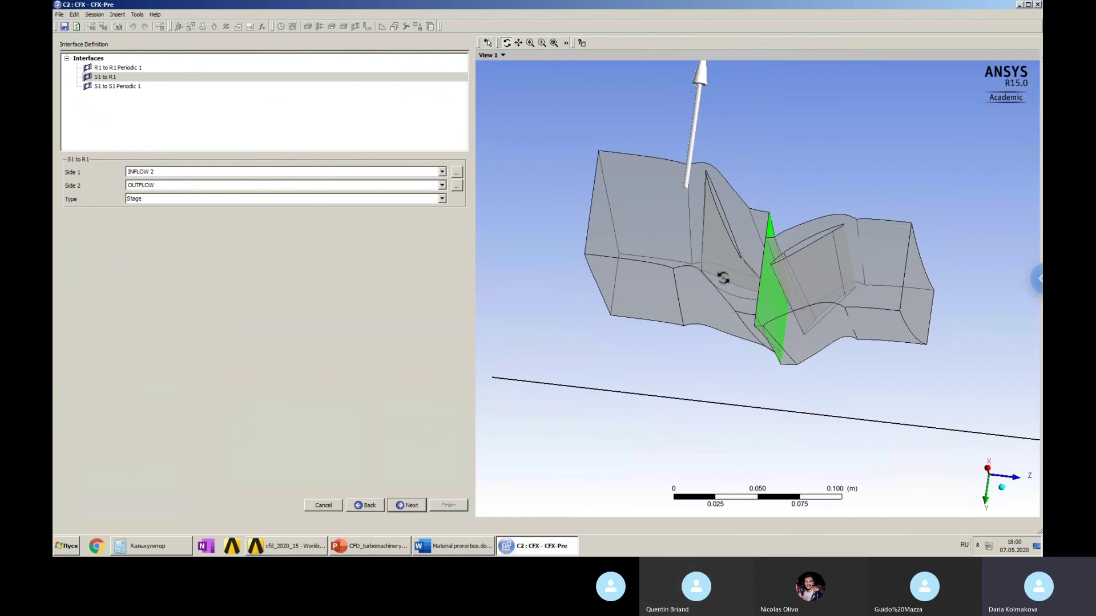
pyautogui.moveTo(741, 272)
pyautogui.mouseDown(button='middle')
pyautogui.moveTo(761, 274)
pyautogui.moveTo(745, 269)
pyautogui.moveTo(757, 264)
pyautogui.mouseUp(button='middle')
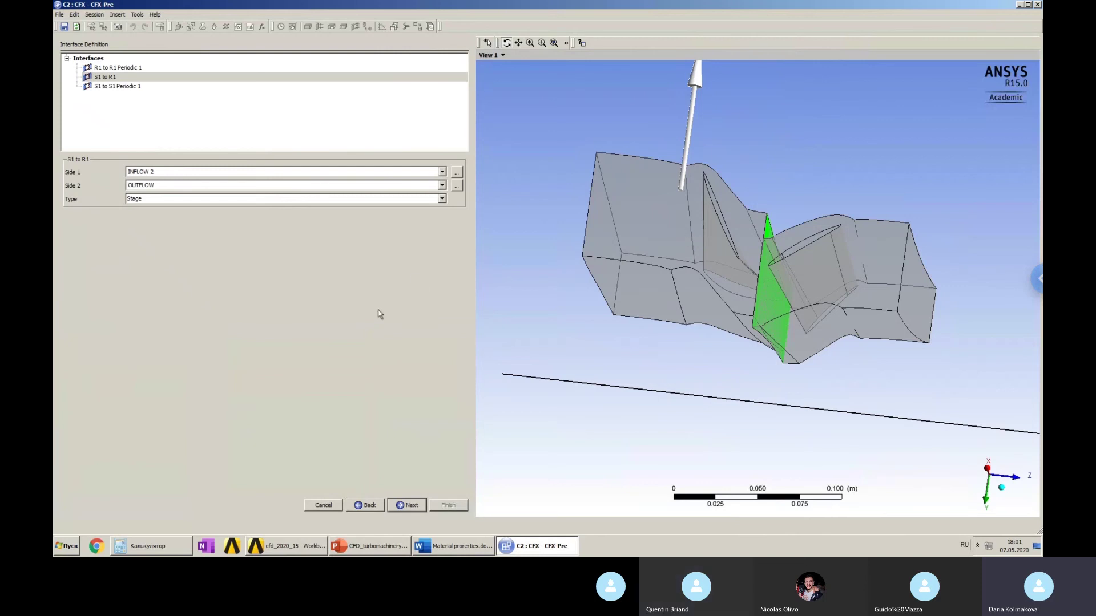
pyautogui.moveTo(567, 333); pyautogui.dragTo(539, 337)
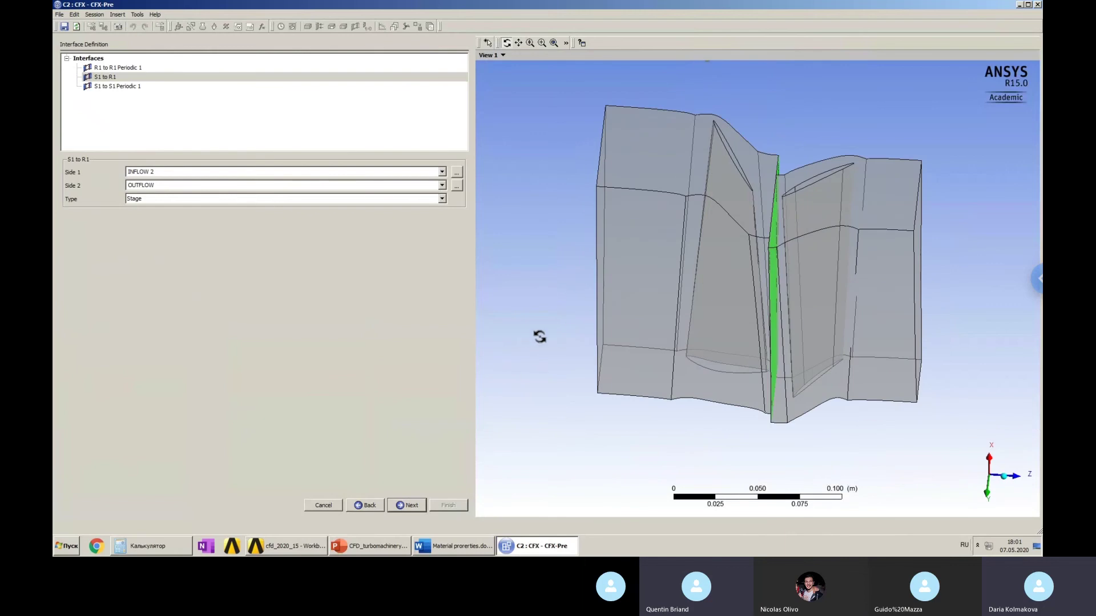
pyautogui.click(411, 505)
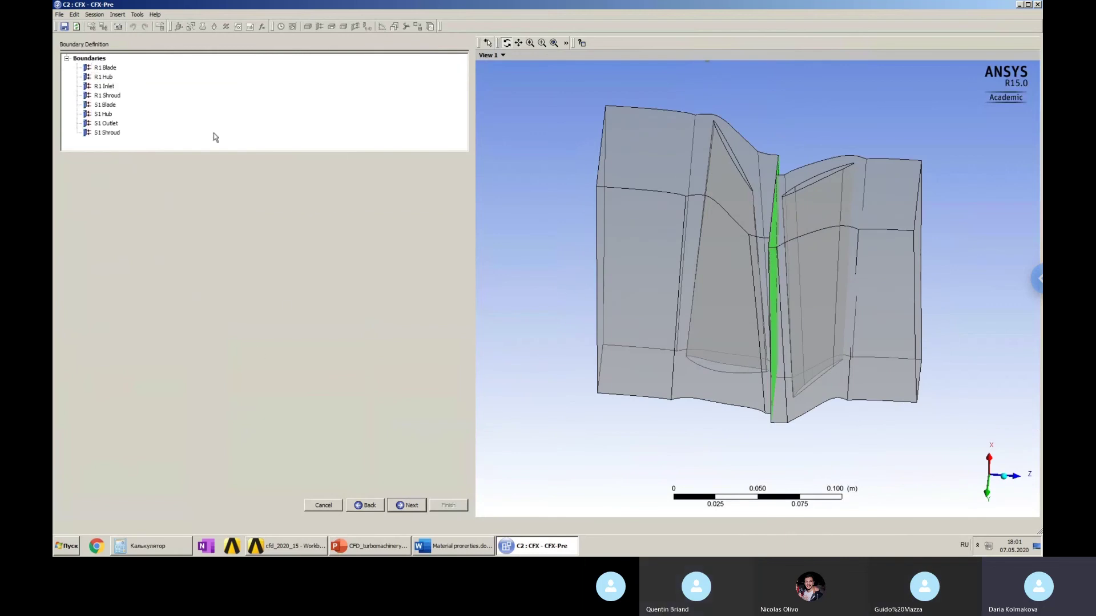
# Review the type and location of every R1 and S1 boundary, from R1 Blade through S1 Shroud.
pyautogui.click(109, 68)
pyautogui.click(110, 77)
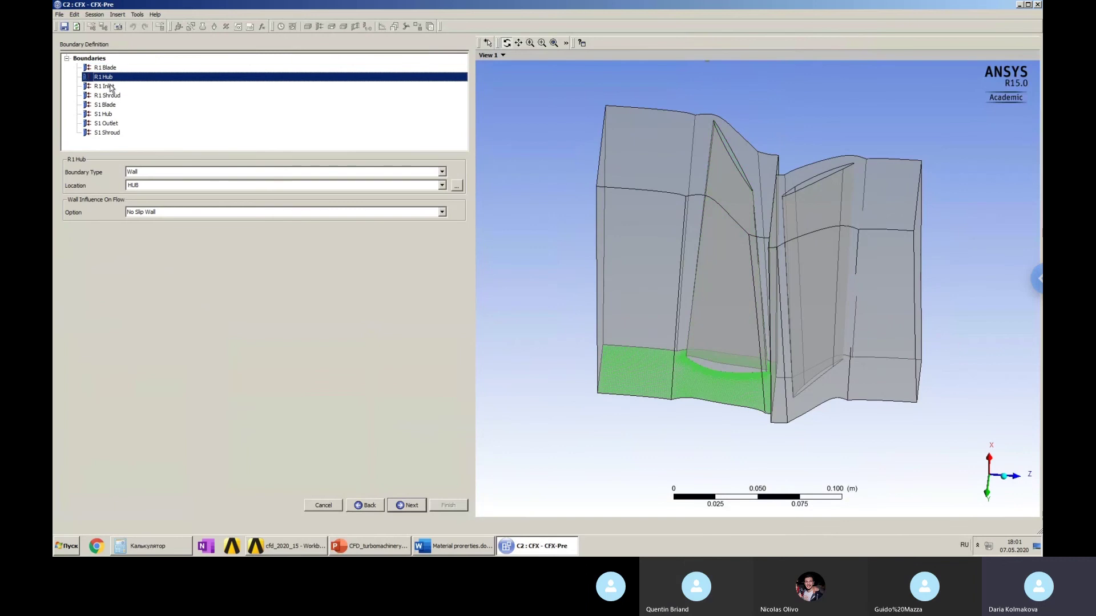
pyautogui.click(111, 86)
pyautogui.click(111, 95)
pyautogui.click(113, 105)
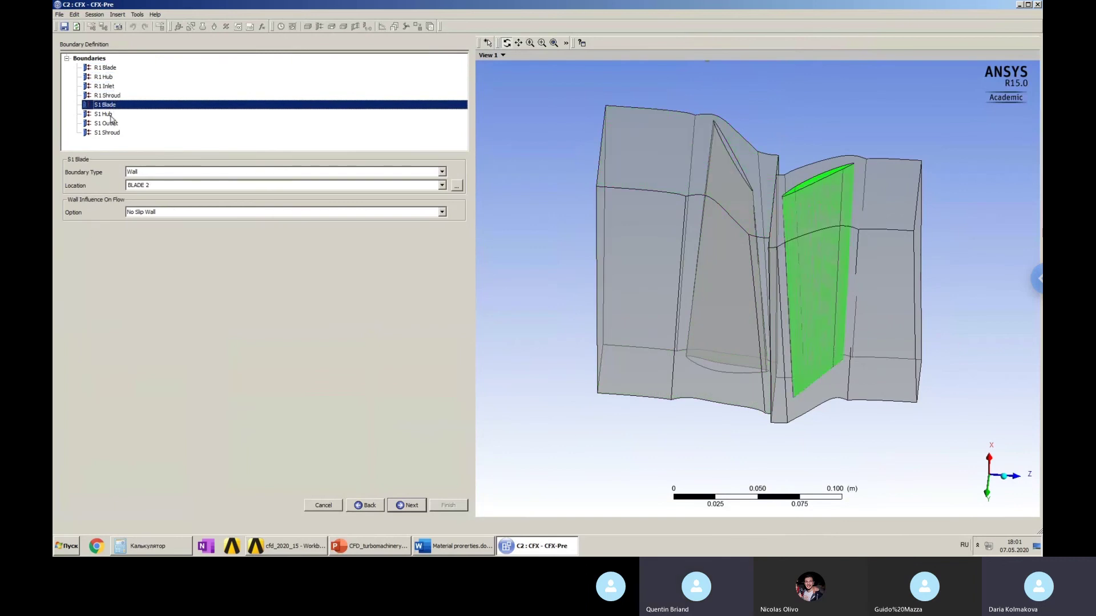
pyautogui.click(113, 114)
pyautogui.click(113, 123)
pyautogui.click(113, 133)
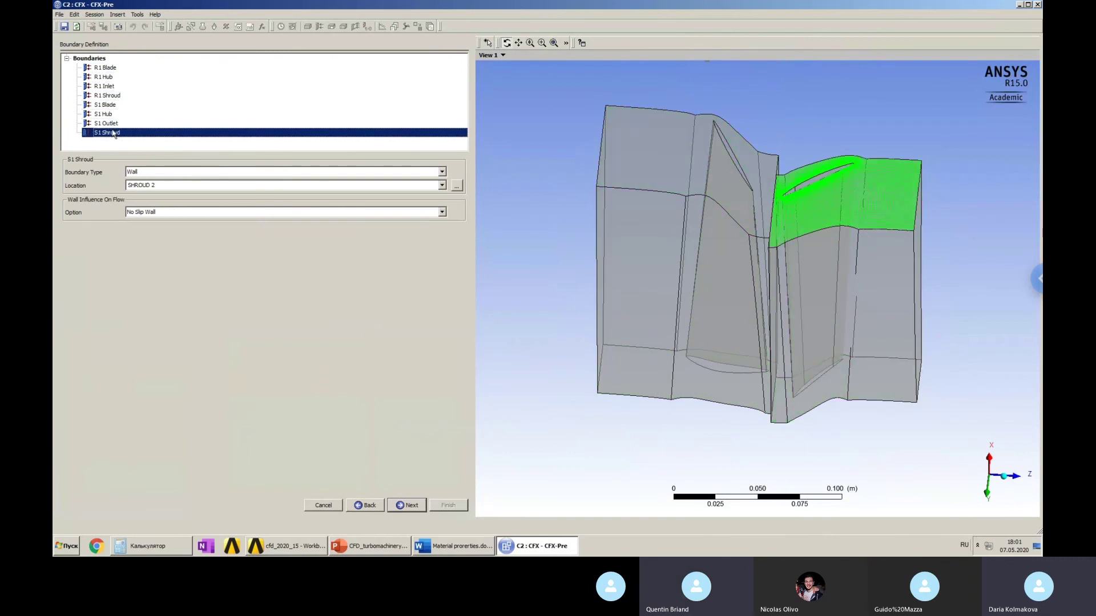
# Recheck the boundary definitions, examining the flow and temperature specification of R1 Inlet and the S1 boundaries.
pyautogui.click(109, 69)
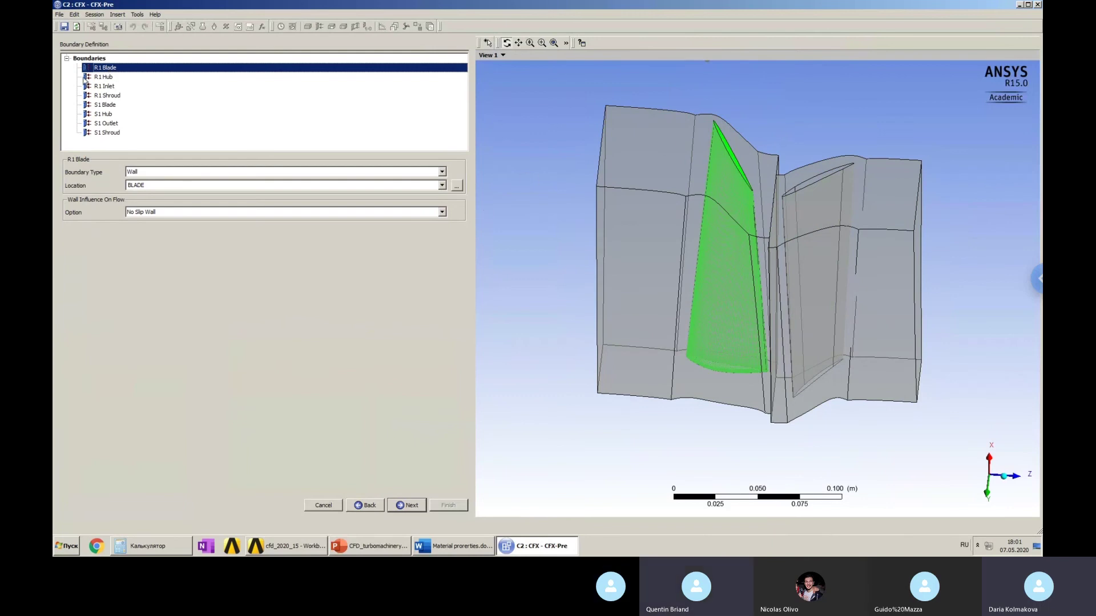
pyautogui.click(92, 78)
pyautogui.click(101, 87)
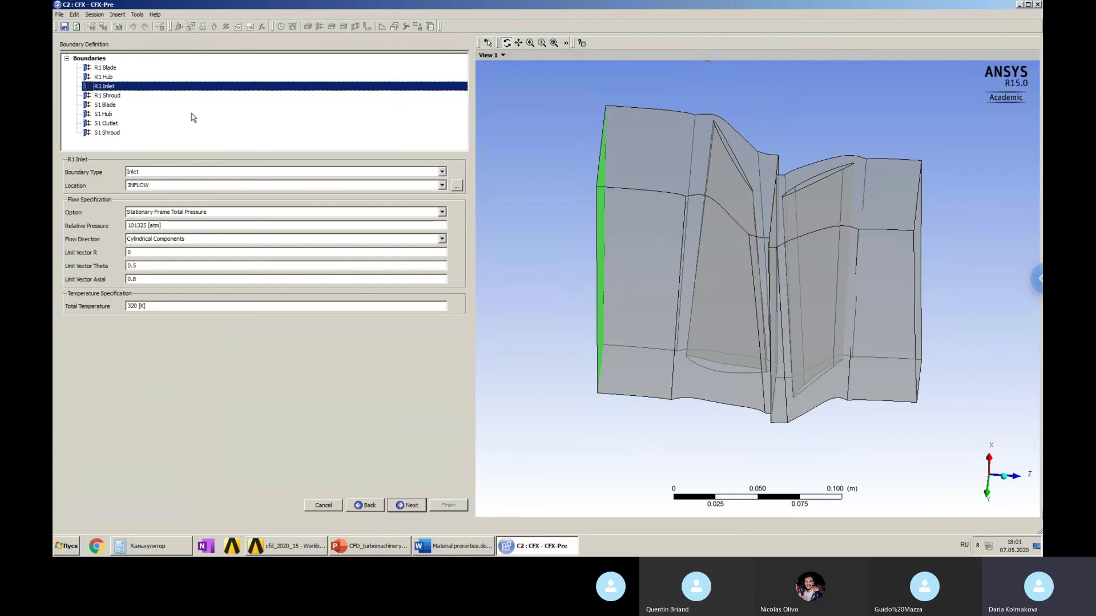
pyautogui.click(118, 96)
pyautogui.click(110, 104)
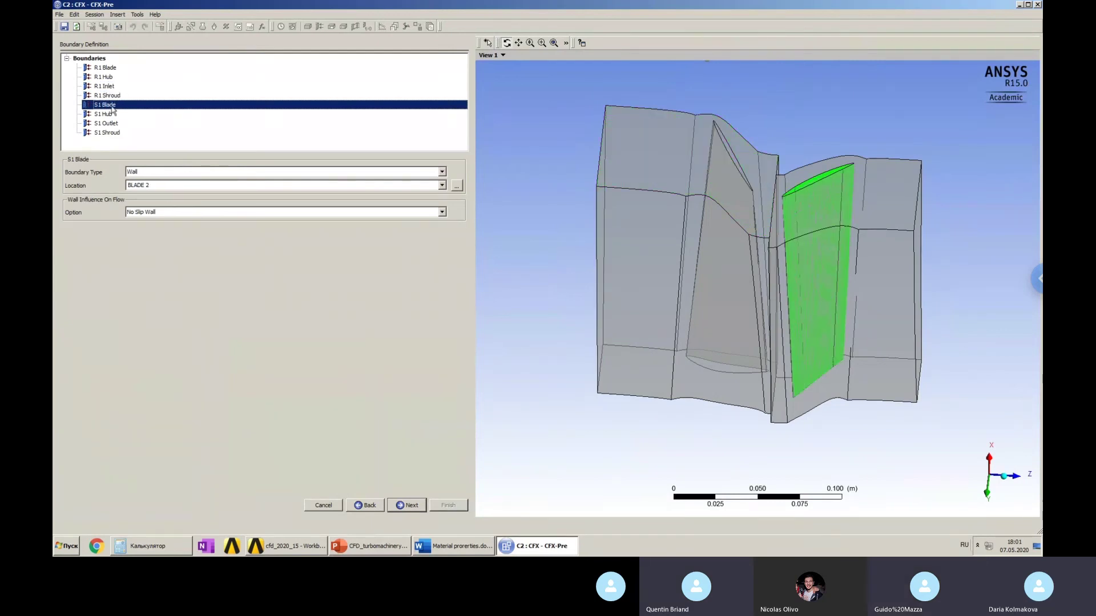
pyautogui.click(113, 124)
pyautogui.click(113, 133)
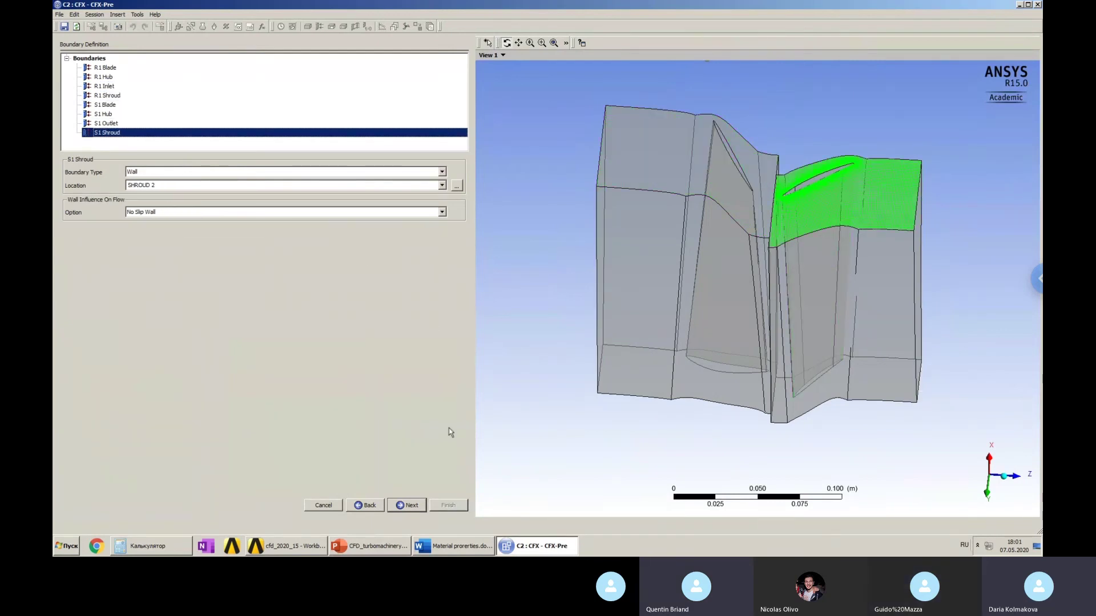
# Accept the boundaries and finish the turbo setup with the Enter General Mode operation.
pyautogui.click(408, 506)
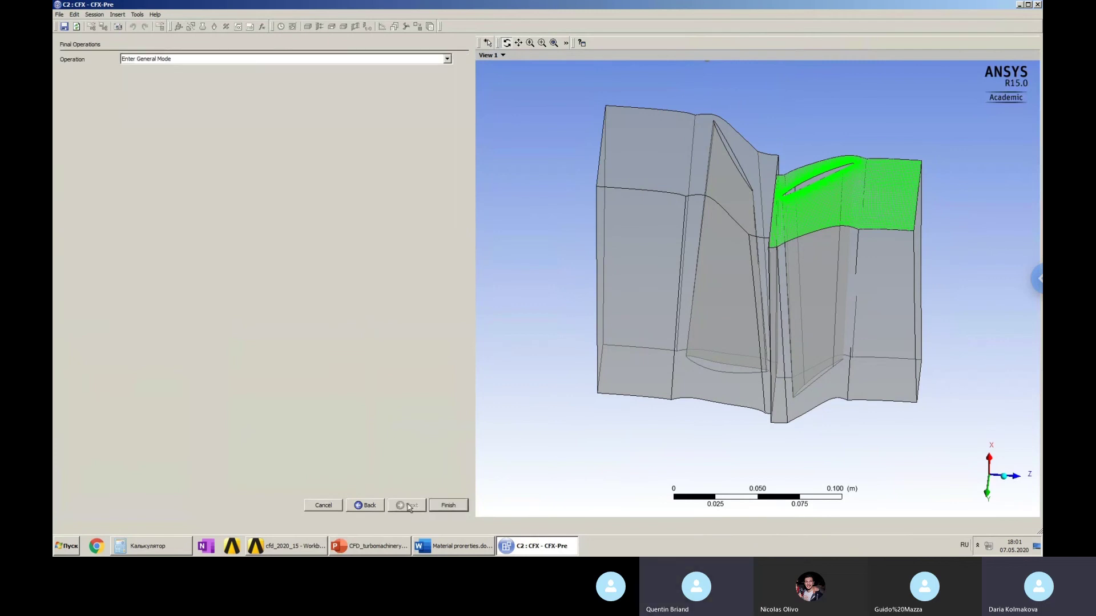
pyautogui.click(448, 506)
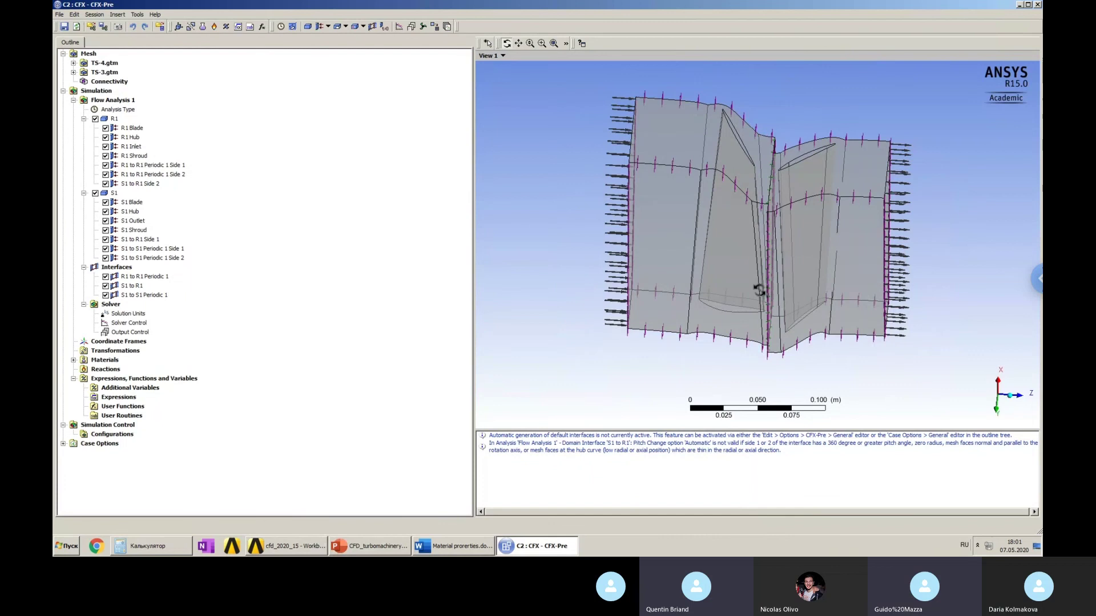
pyautogui.moveTo(759, 290); pyautogui.dragTo(745, 312)
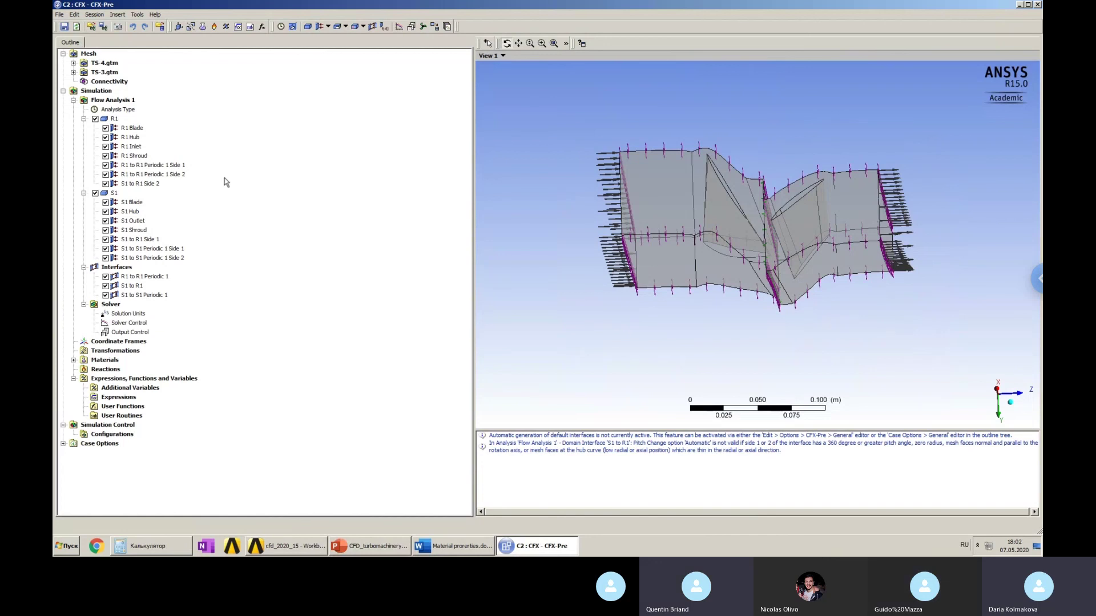
# Enable the boundary vector plot with cylindrical components for the R1 Inlet boundary and apply it.
pyautogui.doubleClick(126, 150)
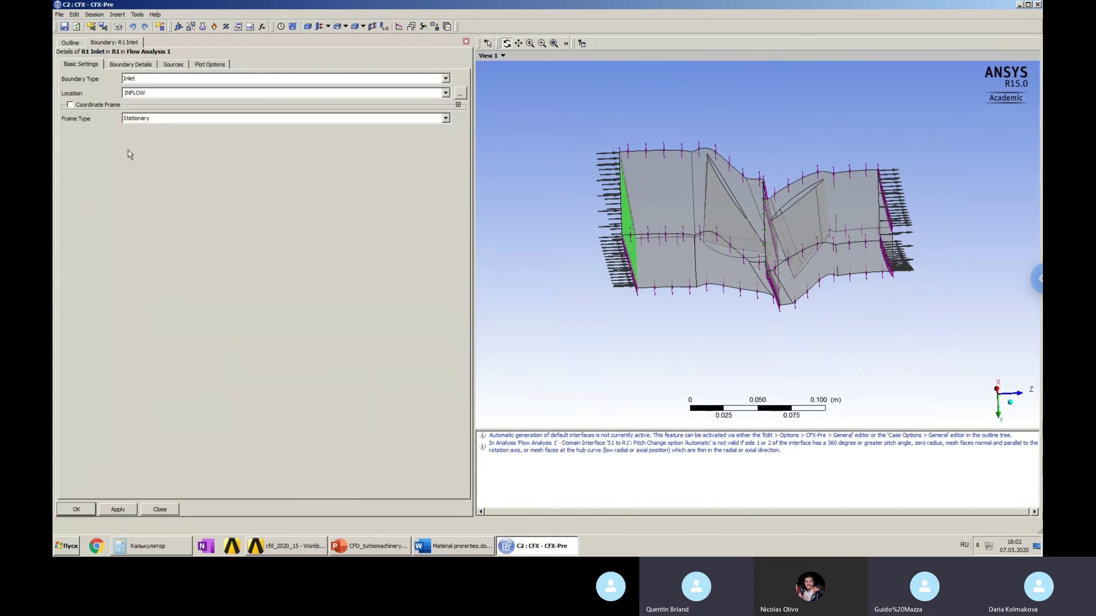
pyautogui.click(209, 65)
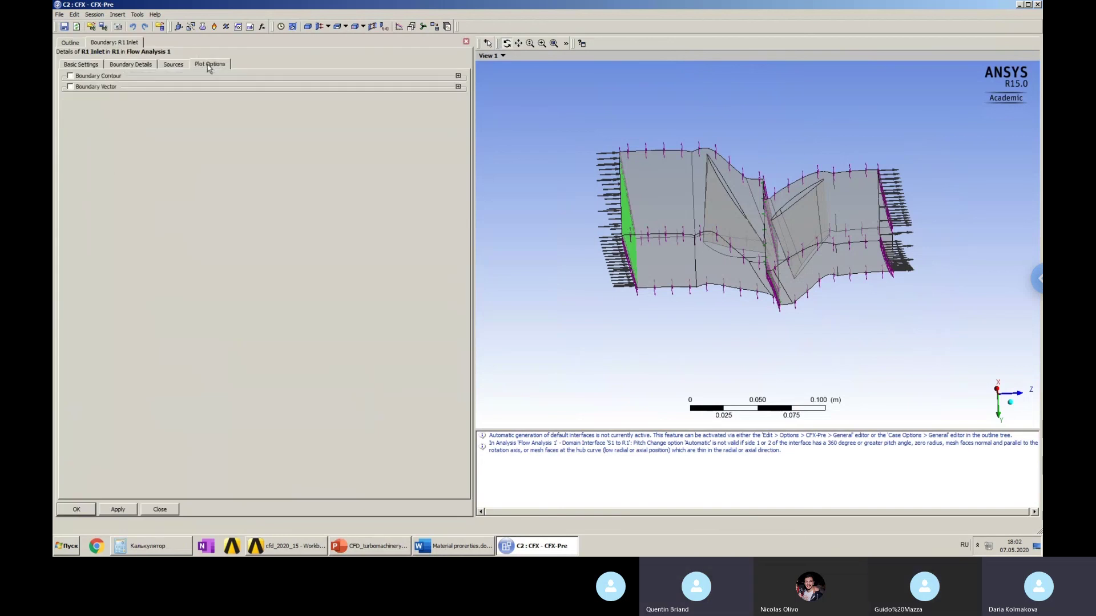
pyautogui.click(70, 87)
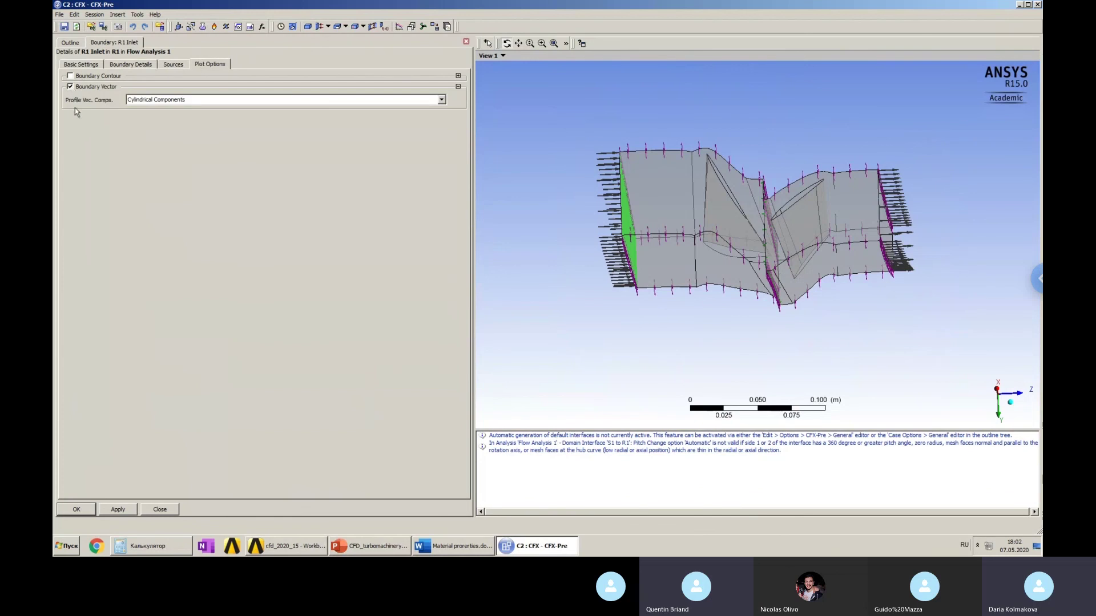
pyautogui.click(115, 511)
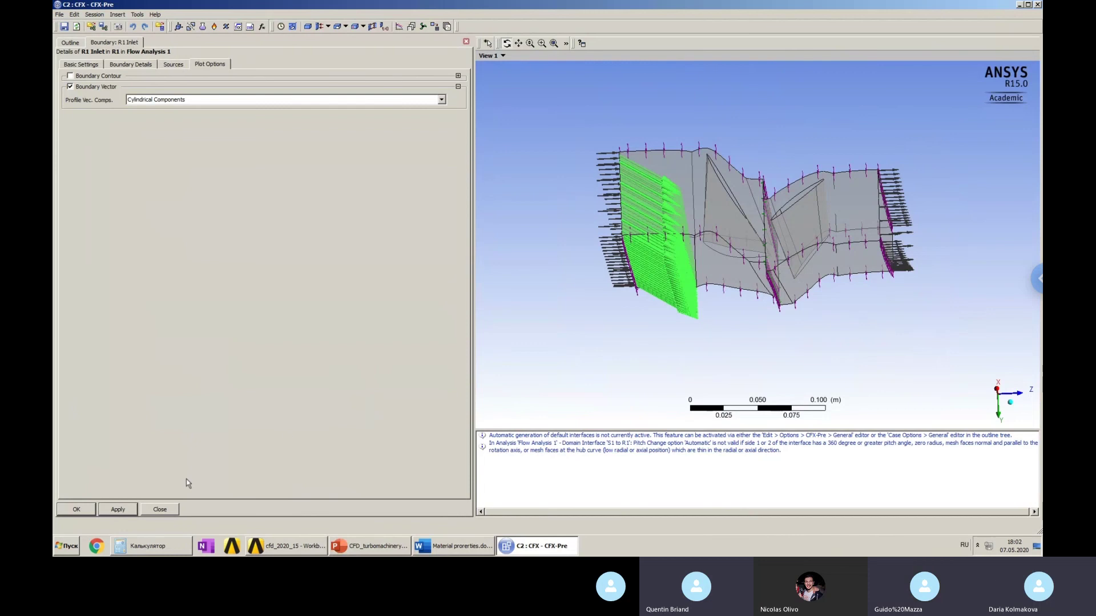
# Set the theta component of the R1 Inlet flow direction to -0.5 and apply it to flip the swirl.
pyautogui.click(79, 65)
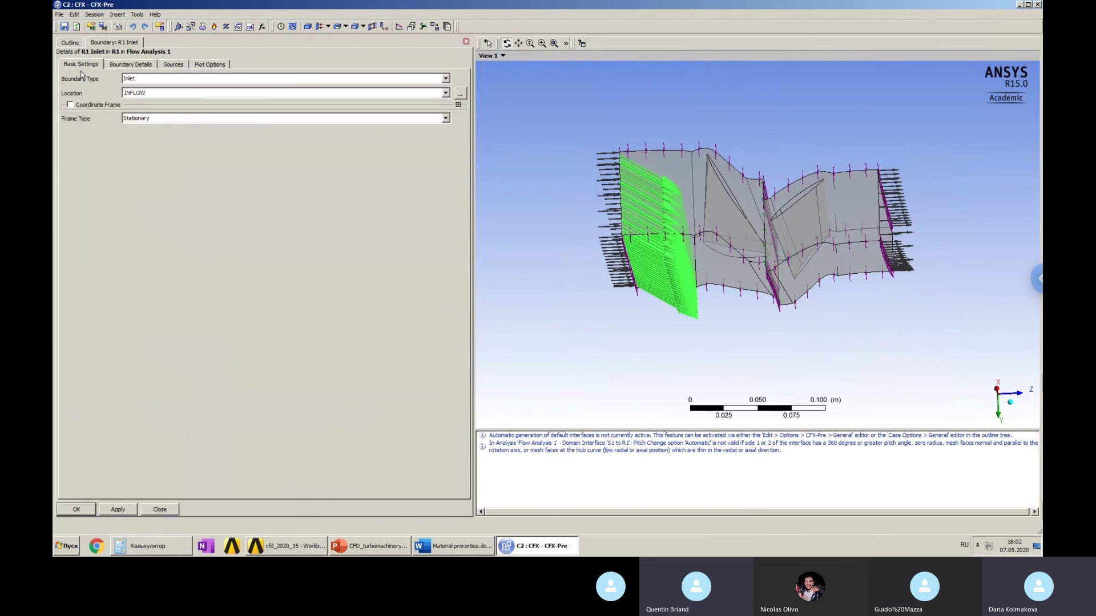
pyautogui.moveTo(726, 211)
pyautogui.mouseDown()
pyautogui.moveTo(690, 238)
pyautogui.moveTo(717, 205)
pyautogui.mouseUp()
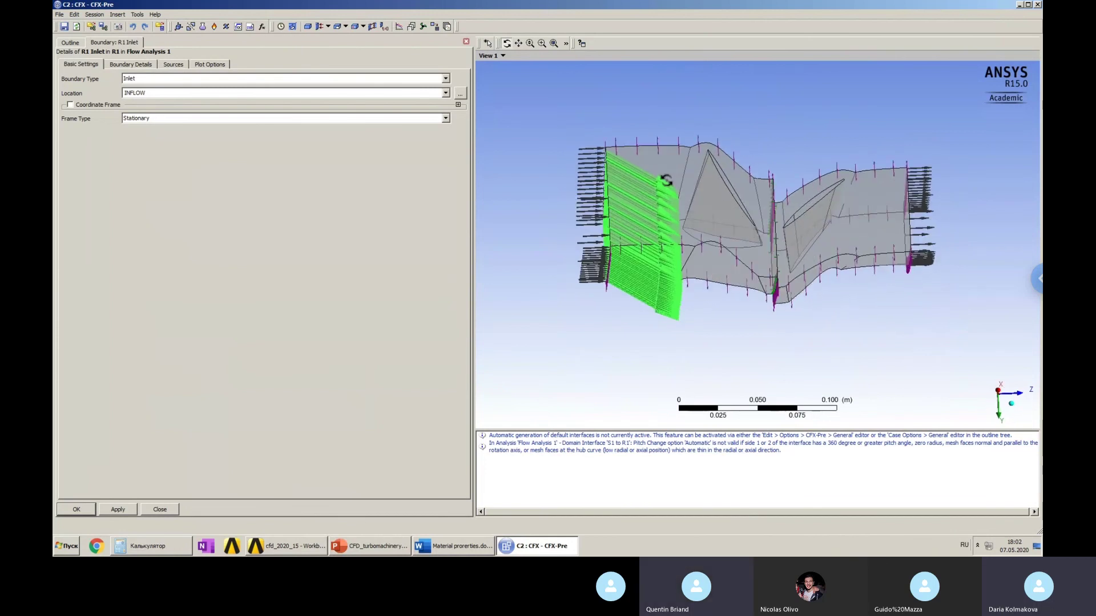
pyautogui.click(144, 65)
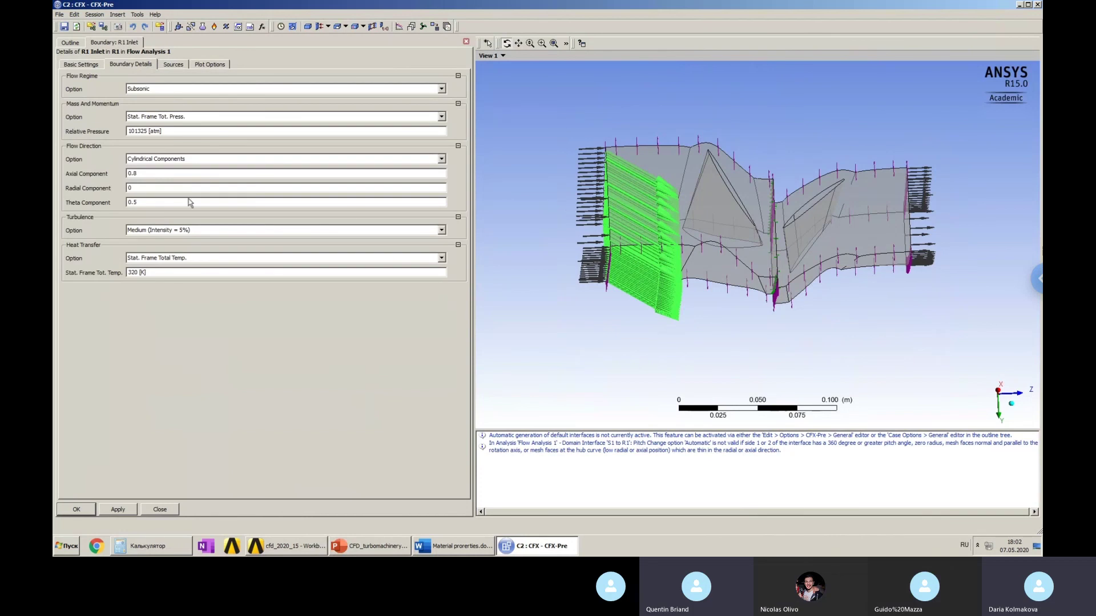
pyautogui.click(129, 203)
pyautogui.write('-')
pyautogui.click(119, 511)
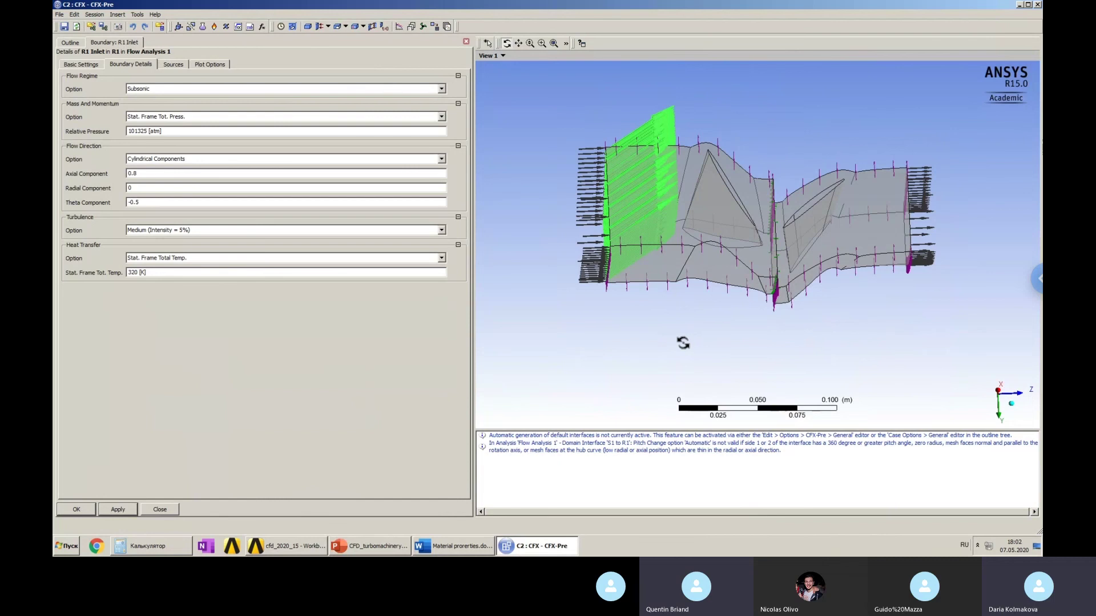
pyautogui.moveTo(670, 272); pyautogui.dragTo(667, 278)
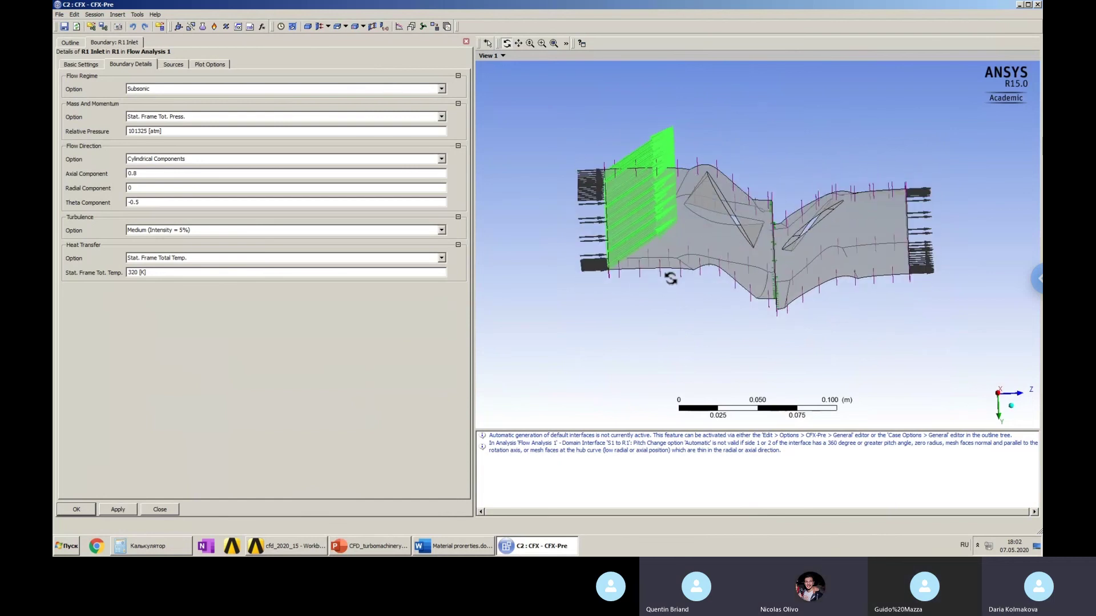
# Switch to Snagit and capture the part of the 3D view showing the inlet vectors and rotor blade.
pyautogui.click(56, 542)
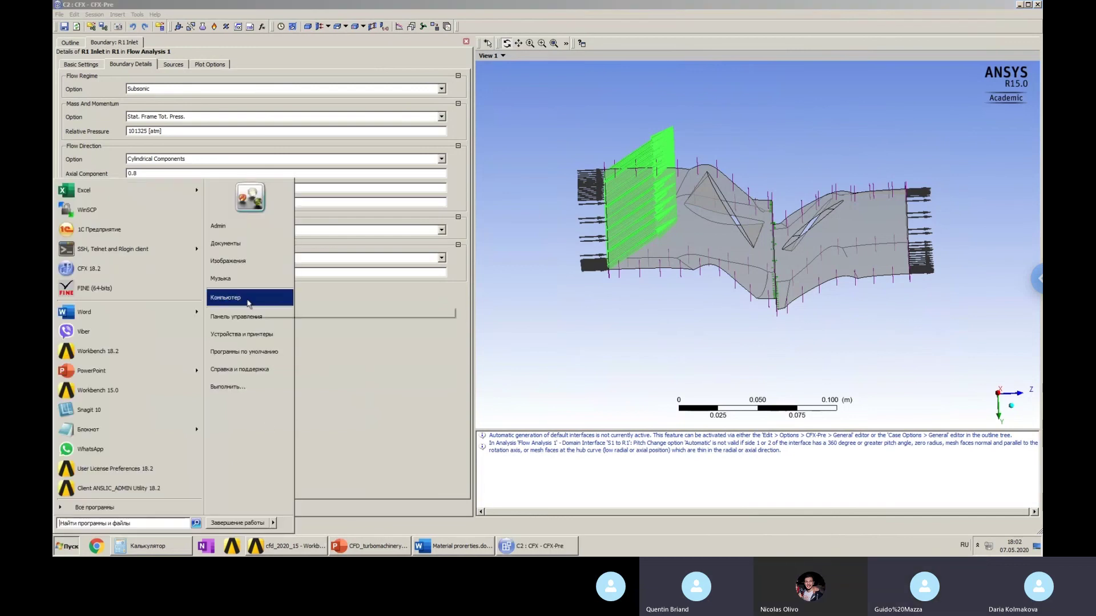
pyautogui.click(105, 416)
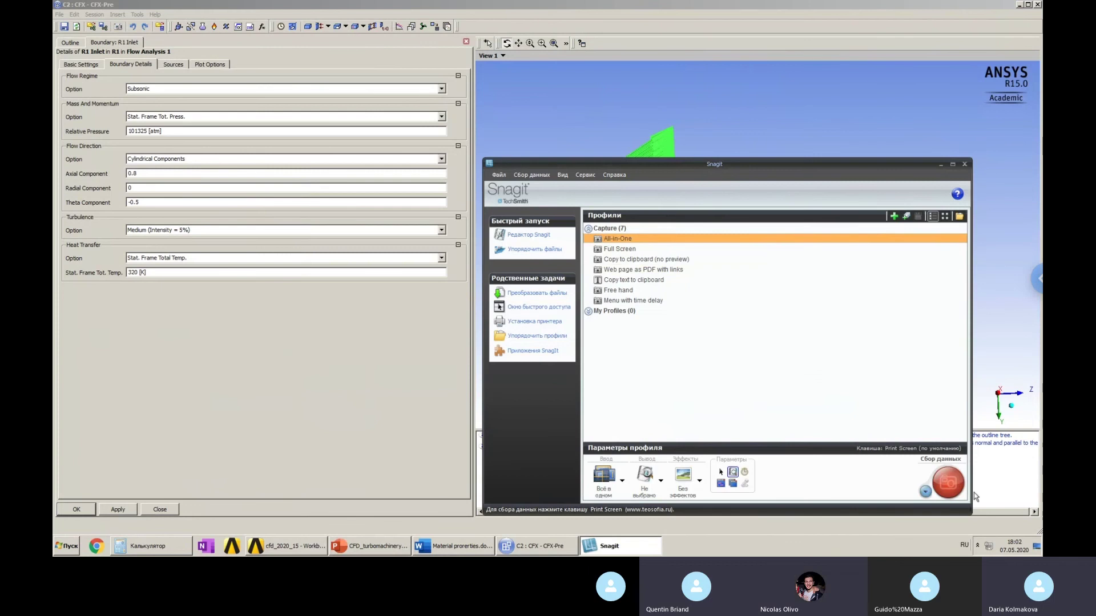
pyautogui.click(928, 490)
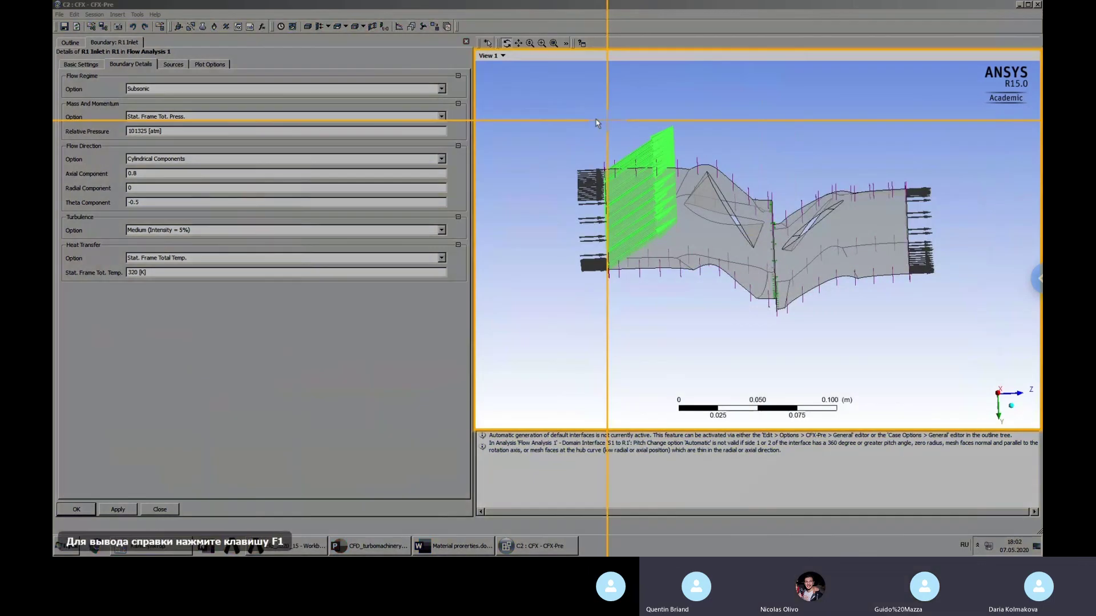
pyautogui.moveTo(576, 101); pyautogui.dragTo(789, 313)
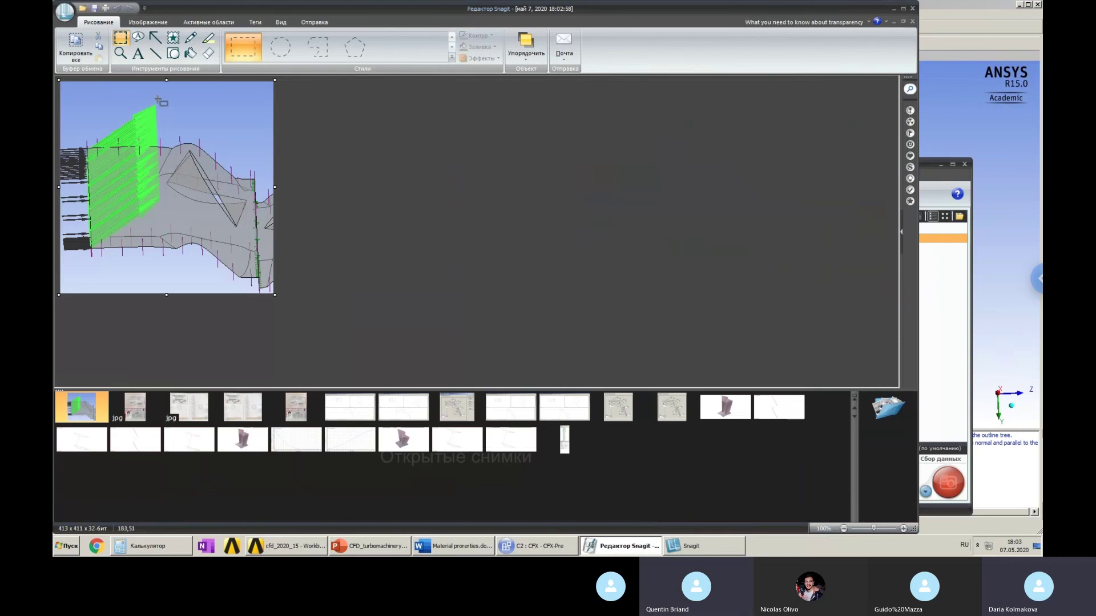
# Annotate the capture with a red upward arrow and a red diagonal arrow, placing the diagonal one along the rotor blade.
pyautogui.click(154, 38)
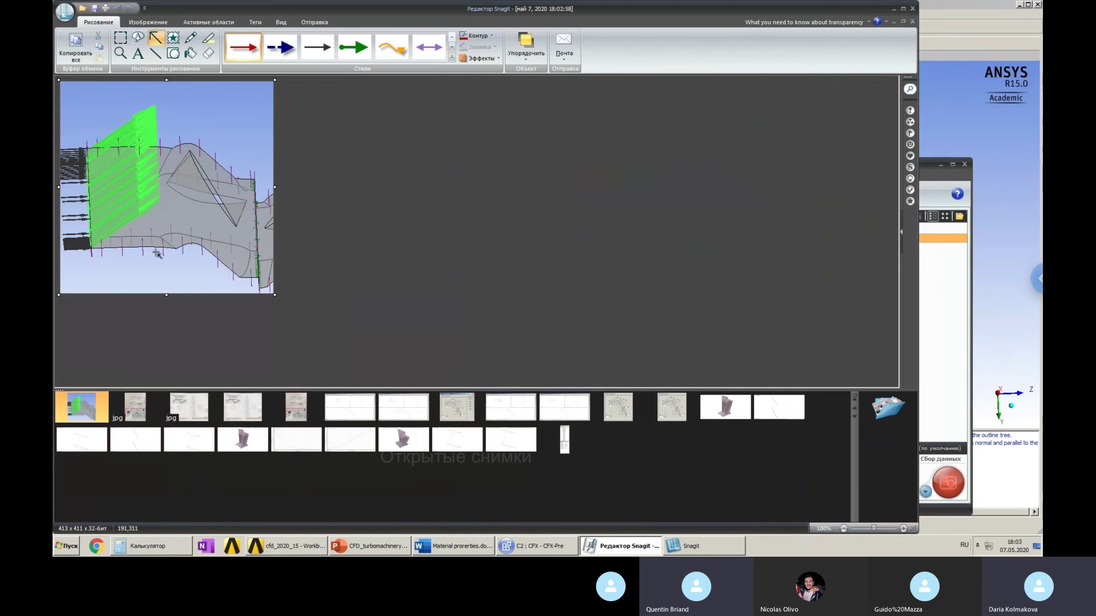
pyautogui.moveTo(152, 274)
pyautogui.mouseDown()
pyautogui.moveTo(150, 107)
pyautogui.moveTo(156, 135)
pyautogui.mouseUp()
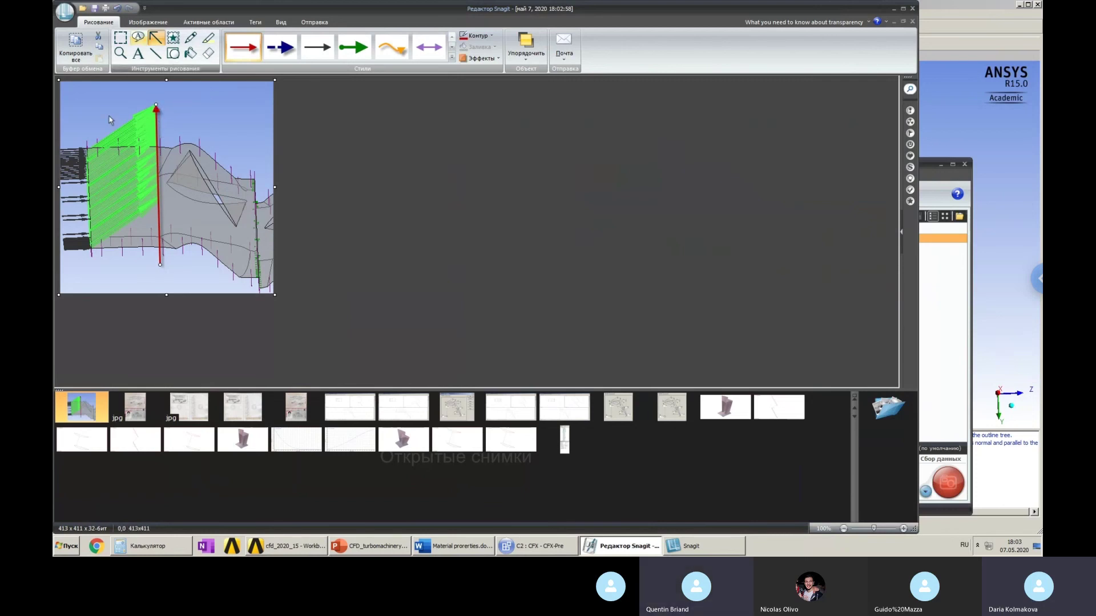
pyautogui.click(95, 161)
pyautogui.moveTo(87, 148); pyautogui.dragTo(159, 234)
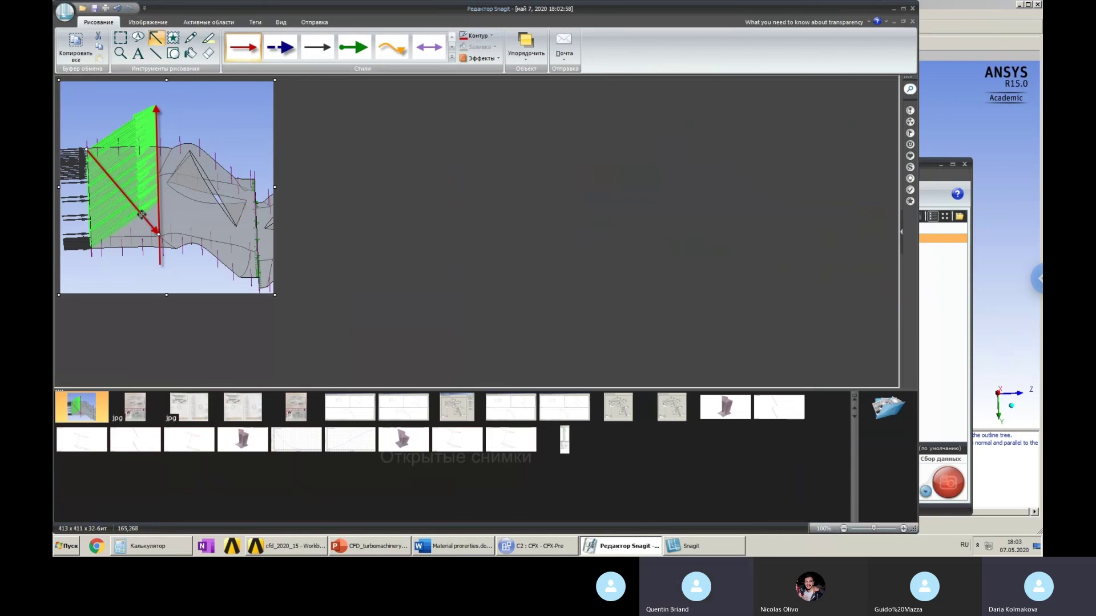
pyautogui.moveTo(144, 213); pyautogui.dragTo(218, 215)
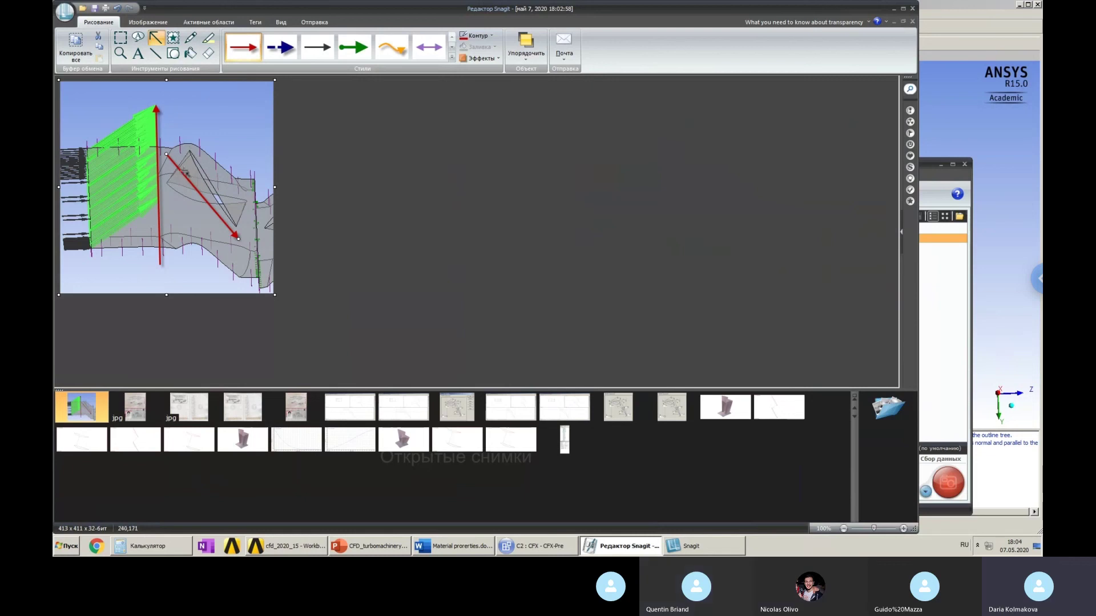
# Return to CFX-Pre, check the inlet vectors against the blades and confirm the R1 Inlet boundary settings.
pyautogui.moveTo(183, 170)
pyautogui.hotkey('alt', 'Tab')
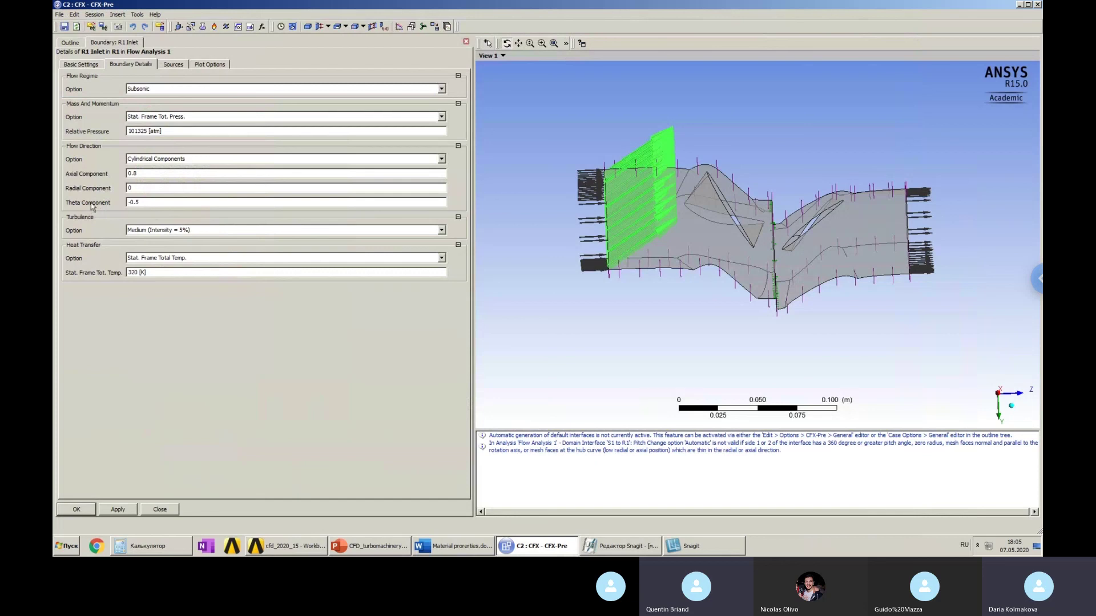
pyautogui.click(128, 204)
pyautogui.click(708, 331)
pyautogui.moveTo(714, 310); pyautogui.dragTo(714, 304)
pyautogui.click(76, 510)
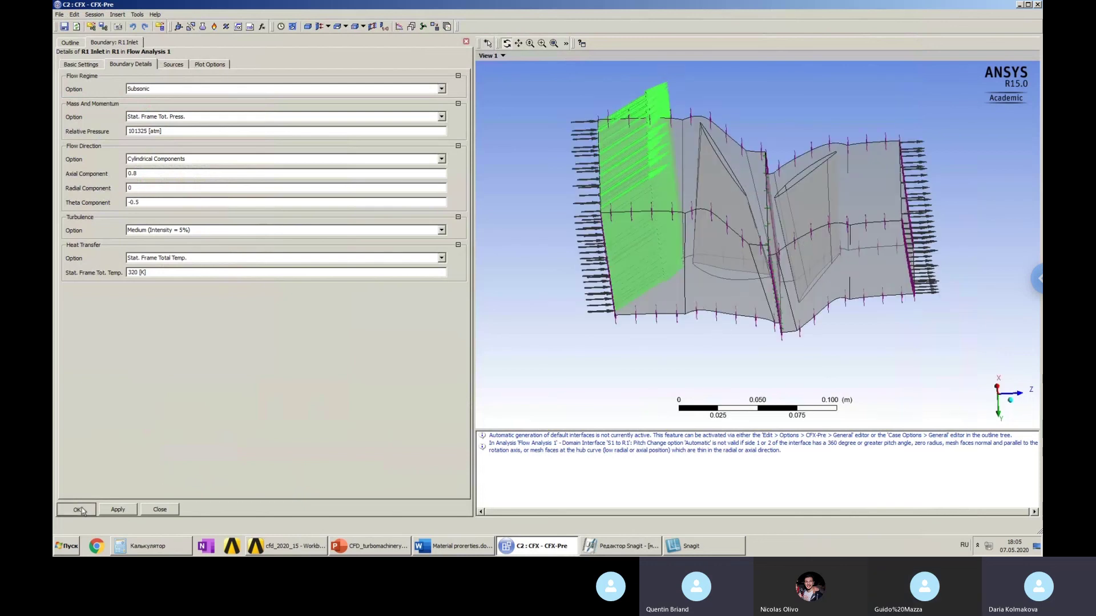
# Open the Solver Control settings of Flow Analysis 1 and set the turbulence numerics option to High Resolution.
pyautogui.click(273, 351)
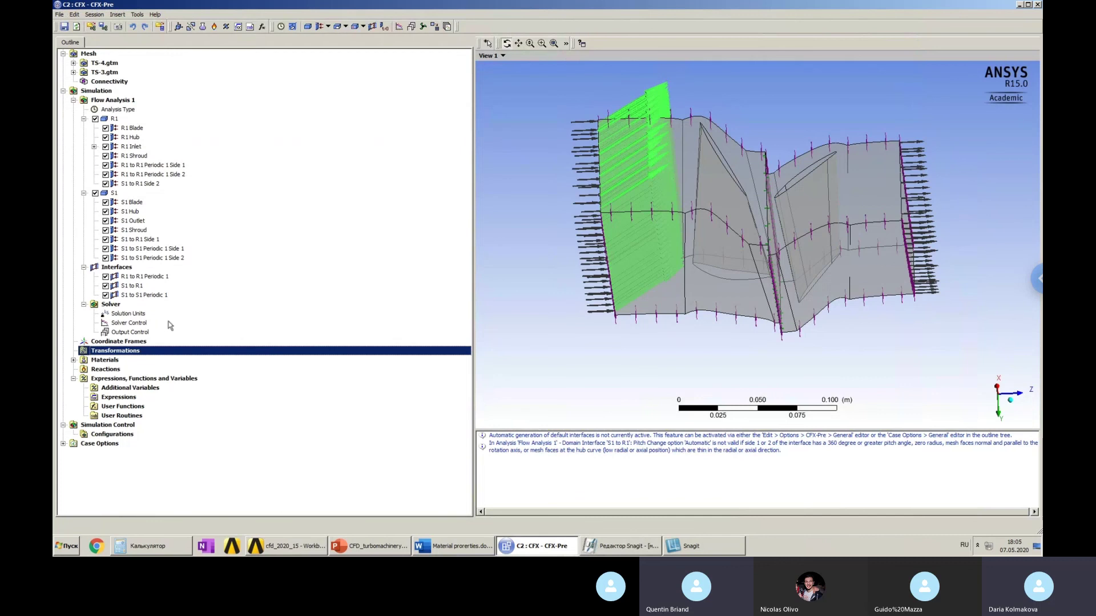
pyautogui.click(137, 323)
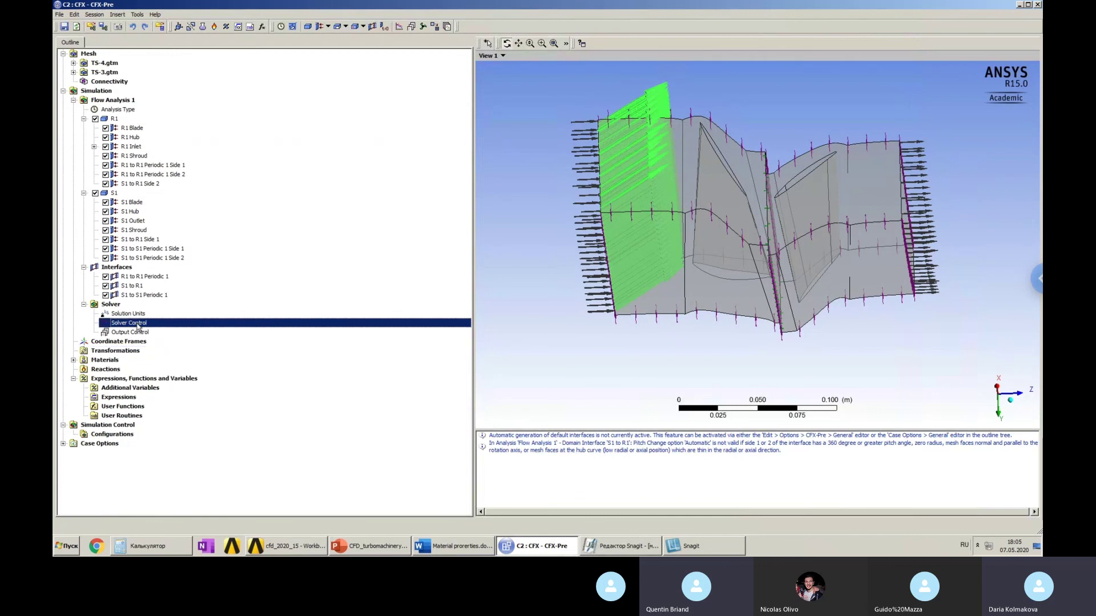
pyautogui.doubleClick(137, 324)
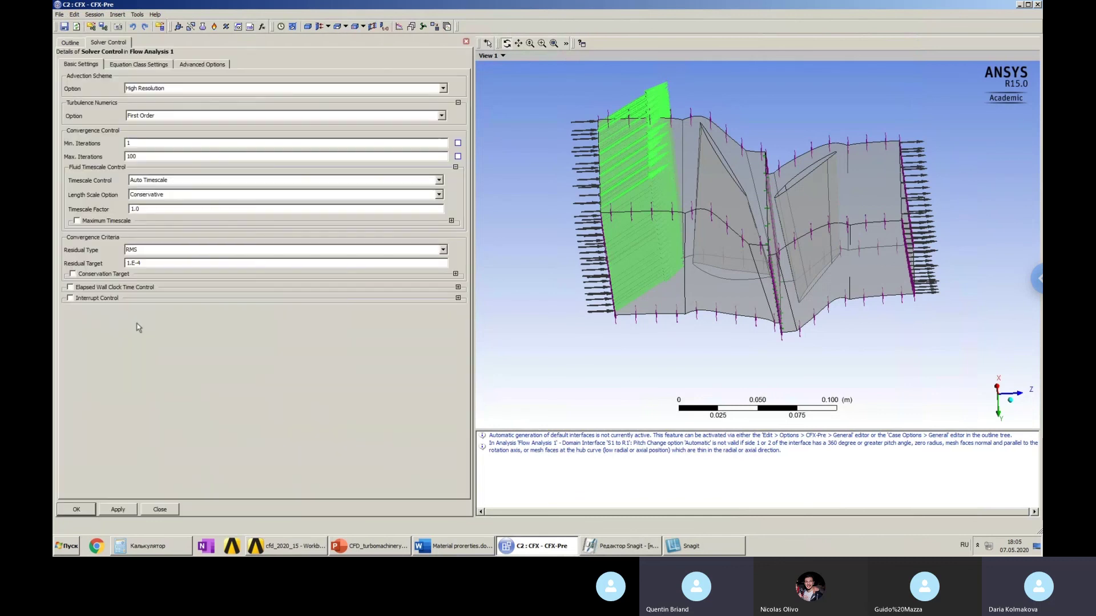
pyautogui.click(174, 117)
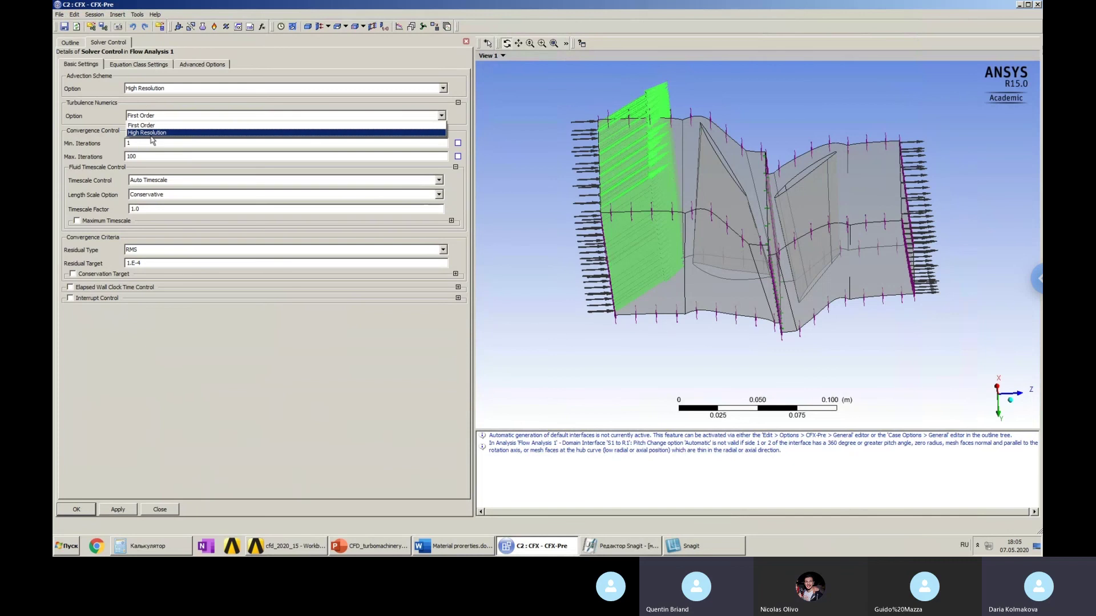
pyautogui.click(151, 132)
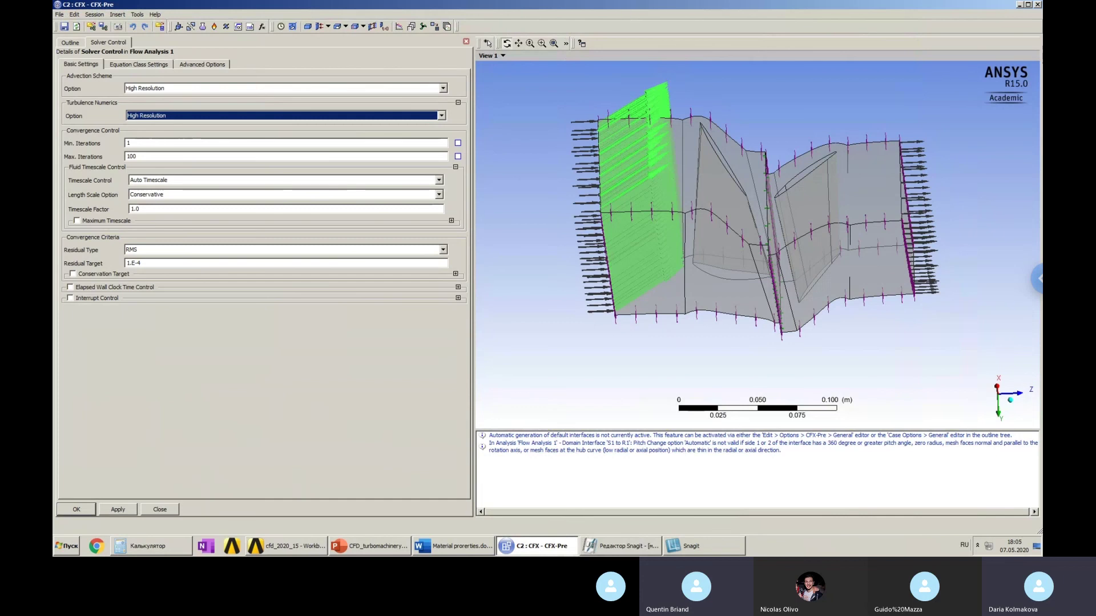
# Set the maximum iterations to 1000 and the RMS residual target to 0.000001, and confirm the solver control settings.
pyautogui.click(184, 156)
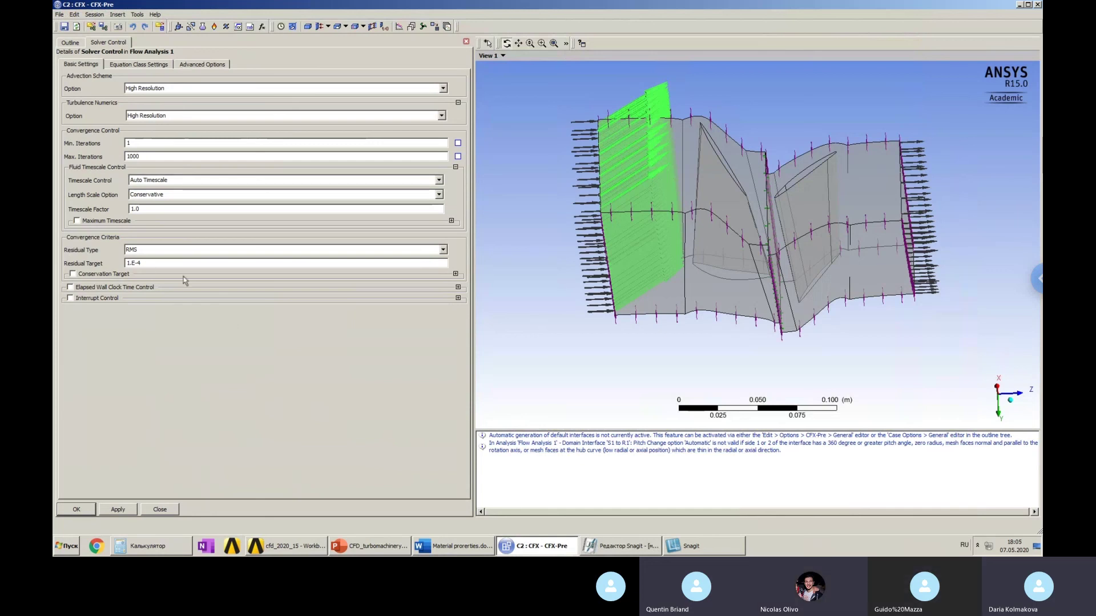
pyautogui.click(132, 264)
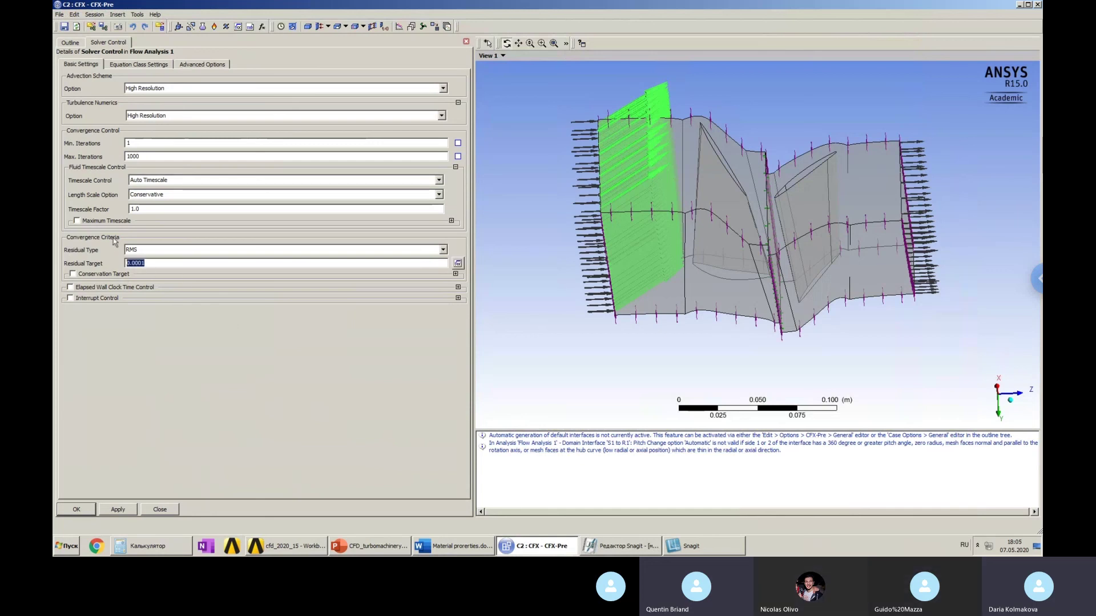
pyautogui.click(137, 264)
pyautogui.write('0')
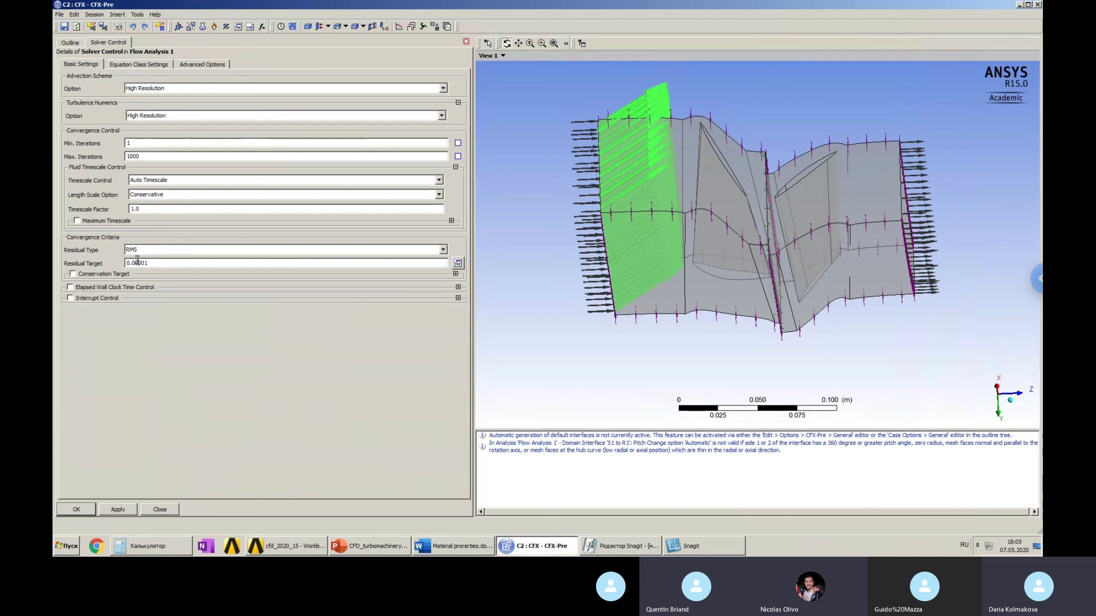
pyautogui.write('0')
pyautogui.press('Return')
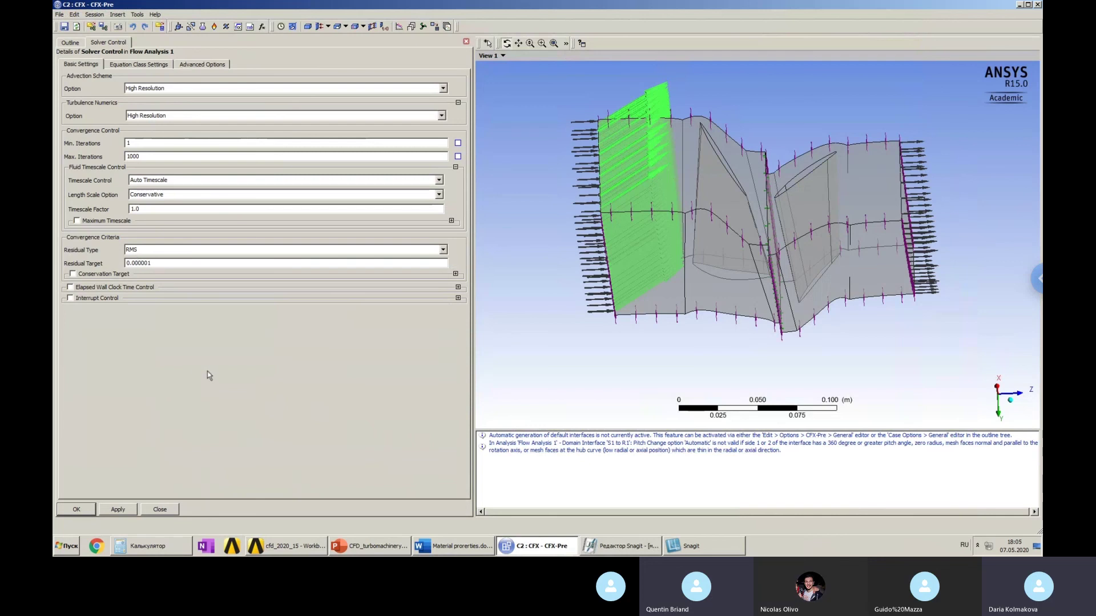
pyautogui.click(166, 266)
pyautogui.click(199, 361)
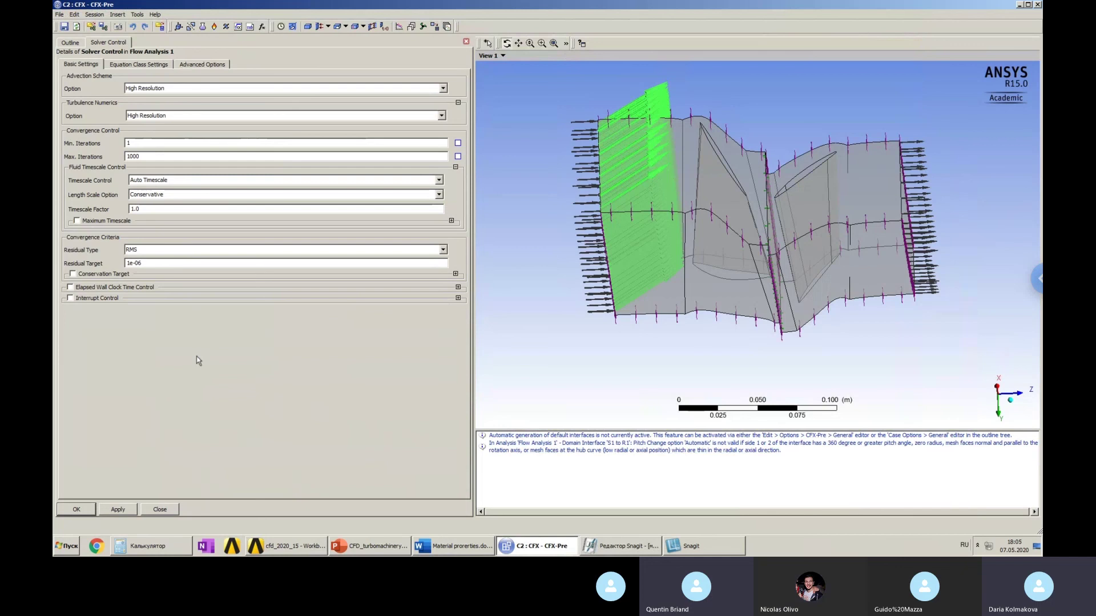
pyautogui.click(84, 510)
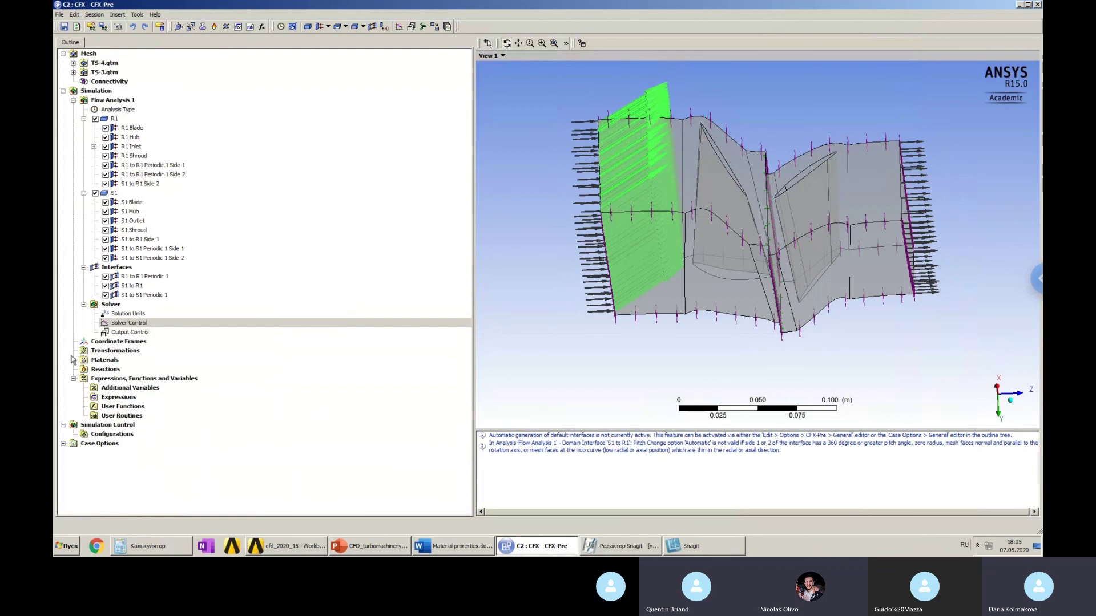
# Open the Air Ideal Gas material and examine its available material groups and thermodynamic properties.
pyautogui.click(73, 360)
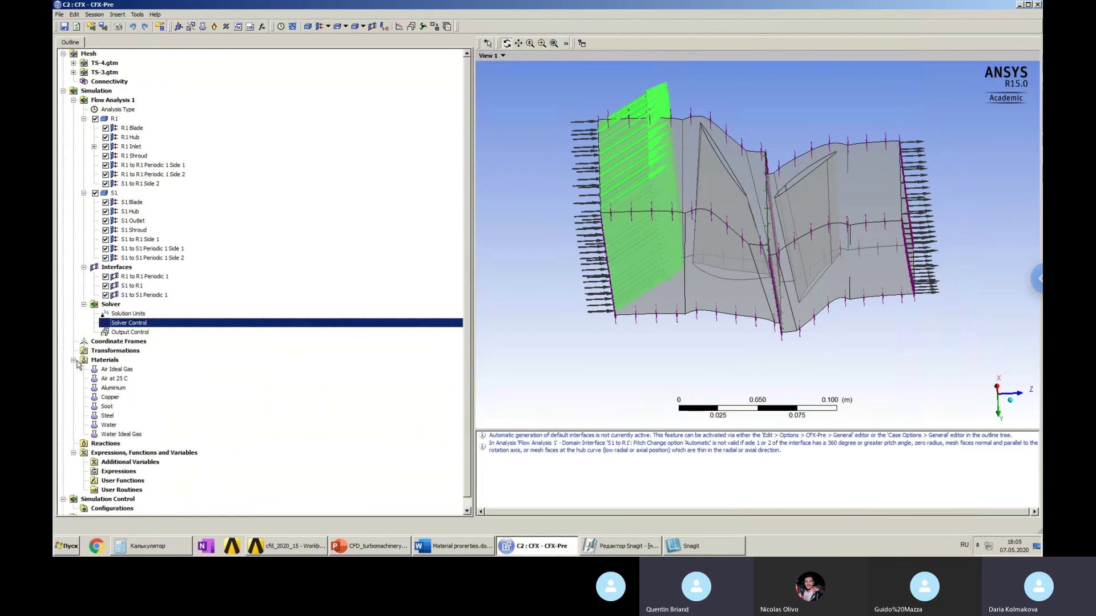
pyautogui.click(107, 371)
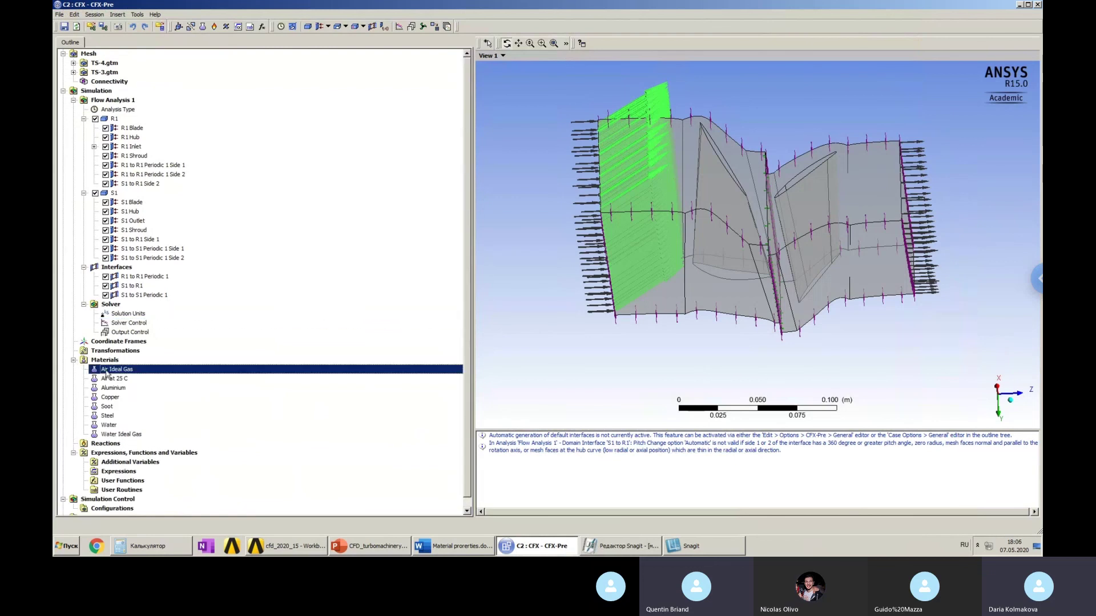
pyautogui.doubleClick(106, 372)
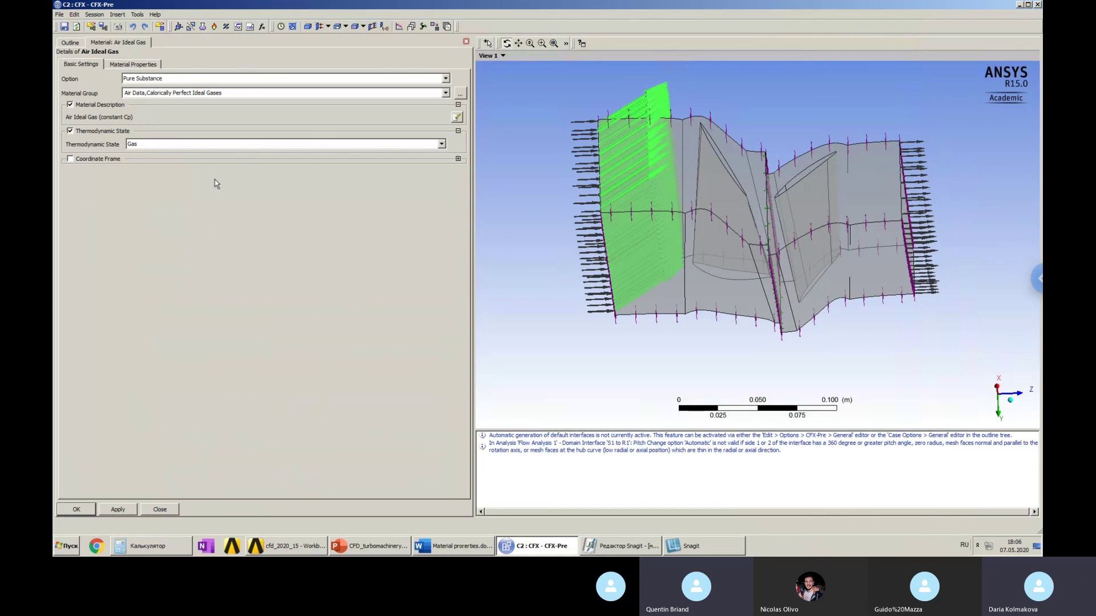
pyautogui.click(460, 94)
pyautogui.click(506, 140)
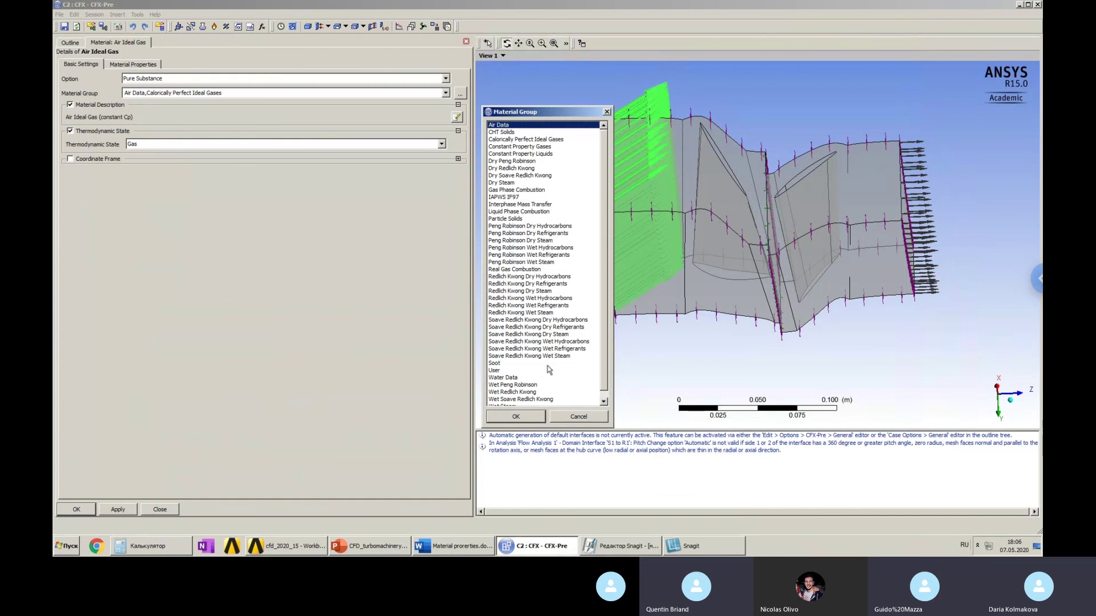
pyautogui.click(529, 418)
pyautogui.click(132, 65)
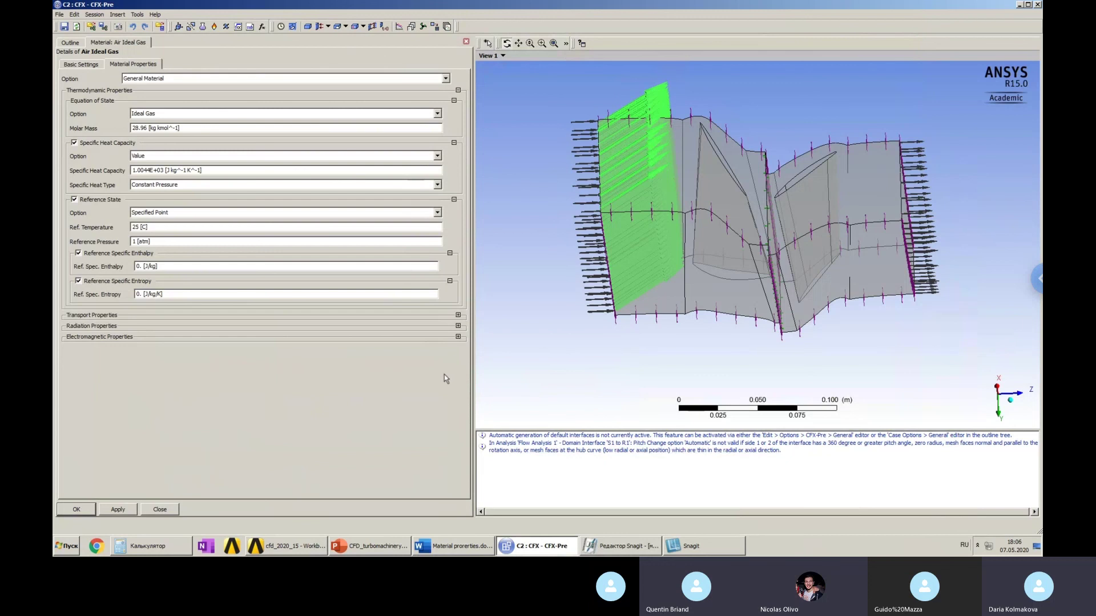
# Switch to the material properties document in Word and review the heat capacity polynomial and Sutherland viscosity tables.
pyautogui.click(452, 546)
pyautogui.scroll(5, 553, 432)
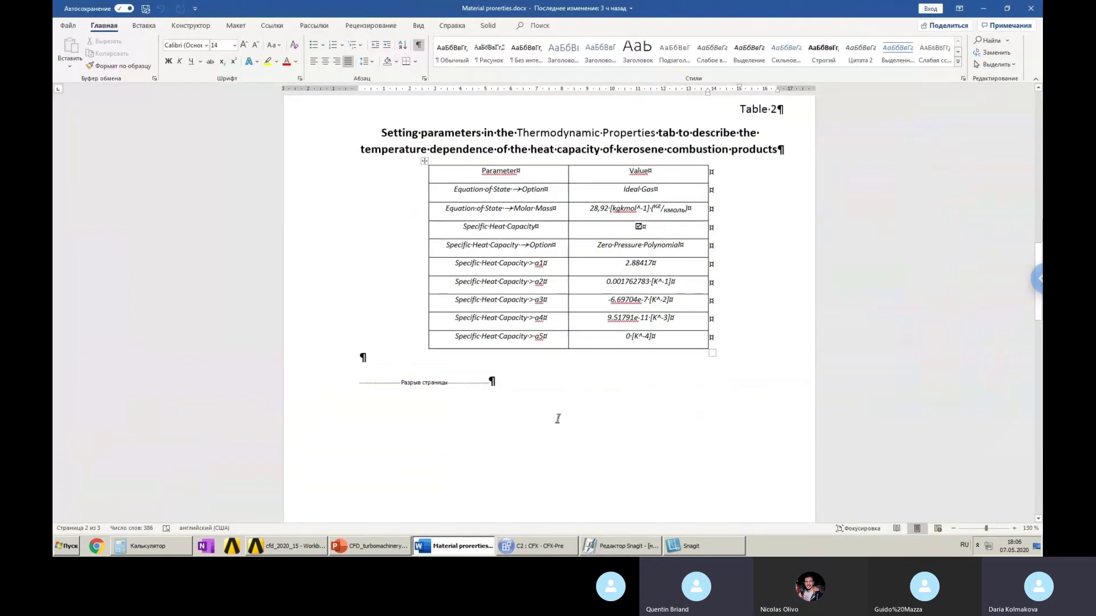
pyautogui.scroll(10, 553, 432)
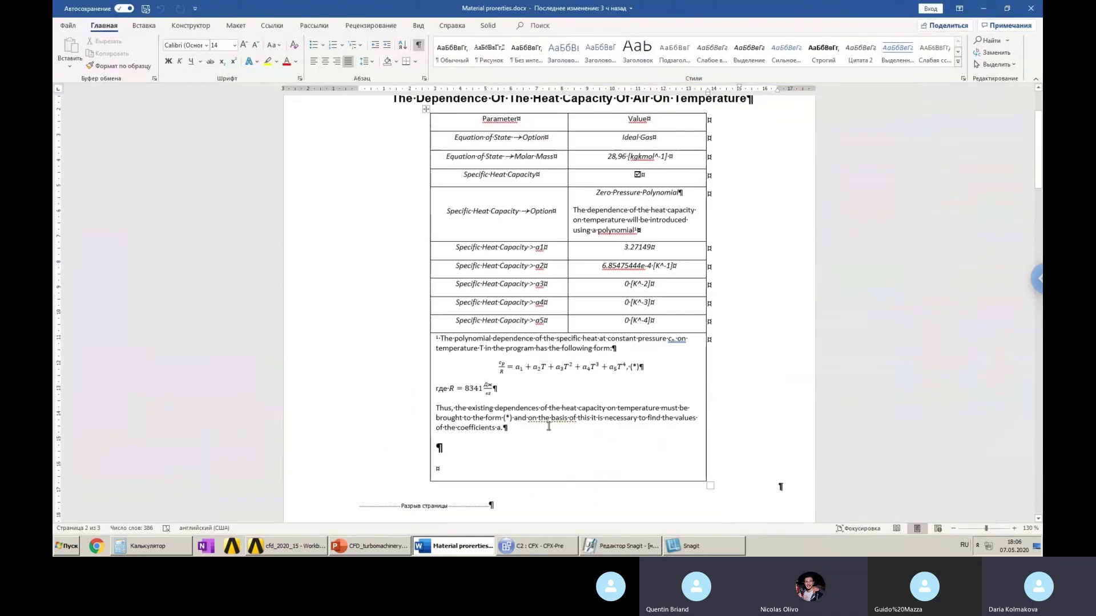
pyautogui.scroll(-6, 666, 411)
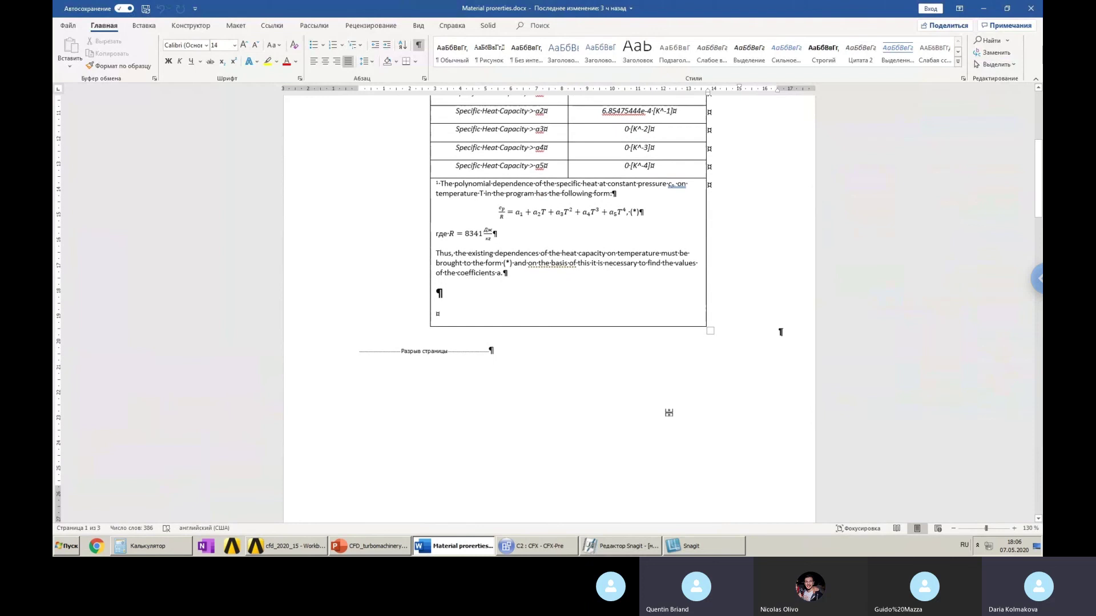
pyautogui.scroll(-15, 667, 421)
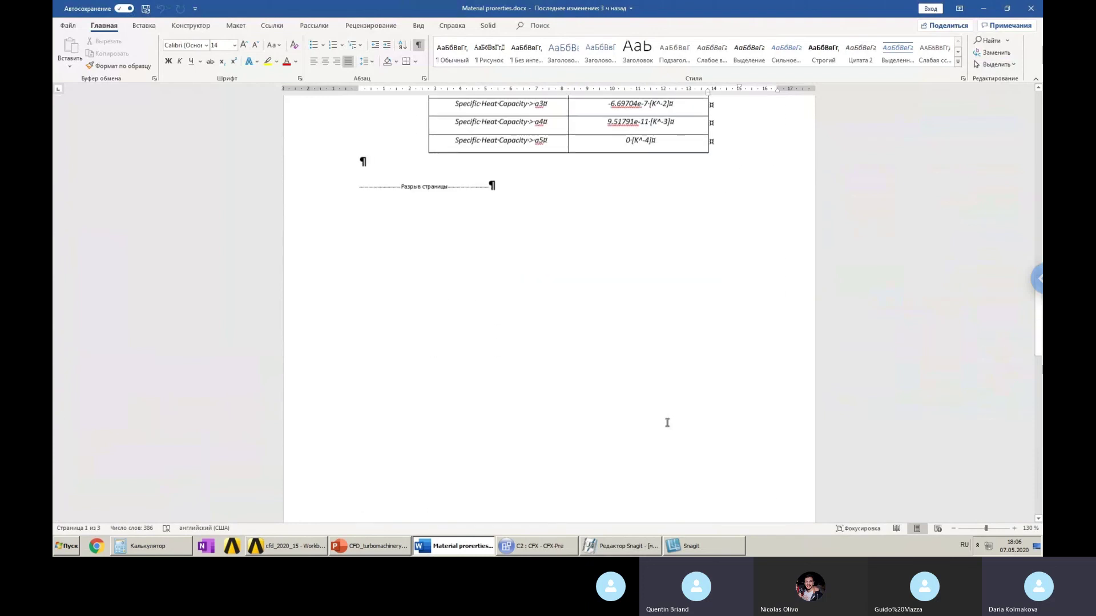
pyautogui.scroll(-5, 666, 423)
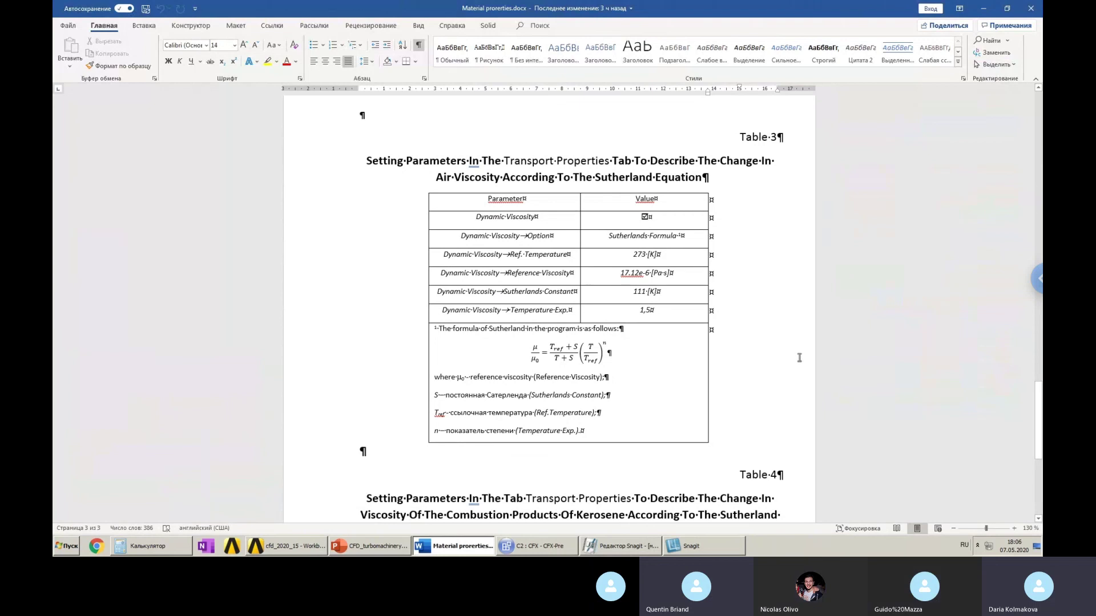
pyautogui.scroll(-2, 799, 358)
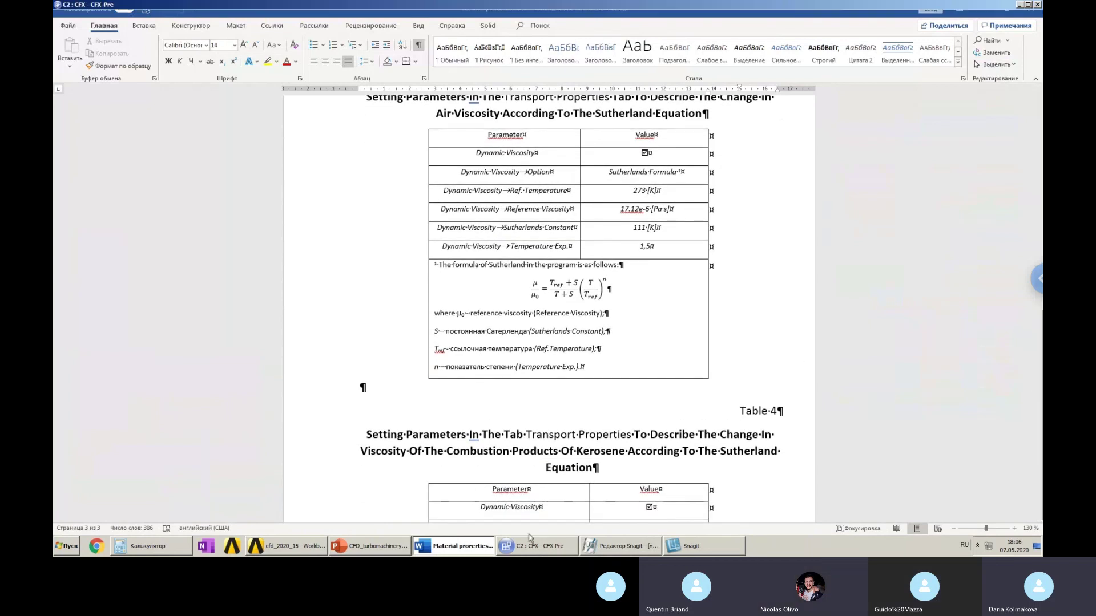
# Return to CFX-Pre, examine the dynamic viscosity options in Air Ideal Gas's transport properties, and close the material without changes.
pyautogui.click(533, 546)
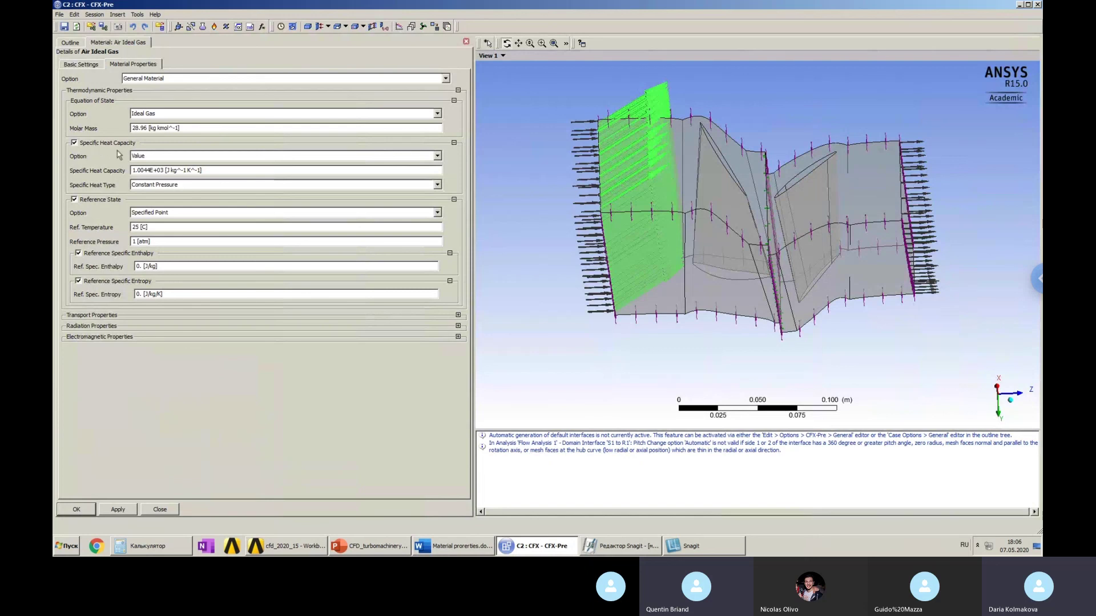
pyautogui.click(458, 315)
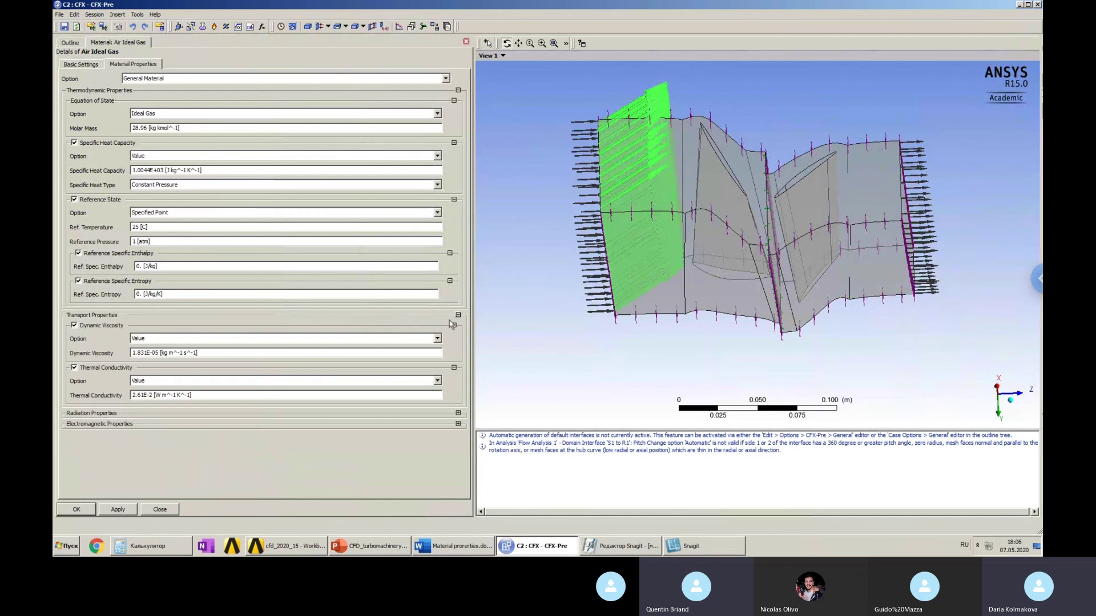
pyautogui.click(154, 340)
pyautogui.click(155, 347)
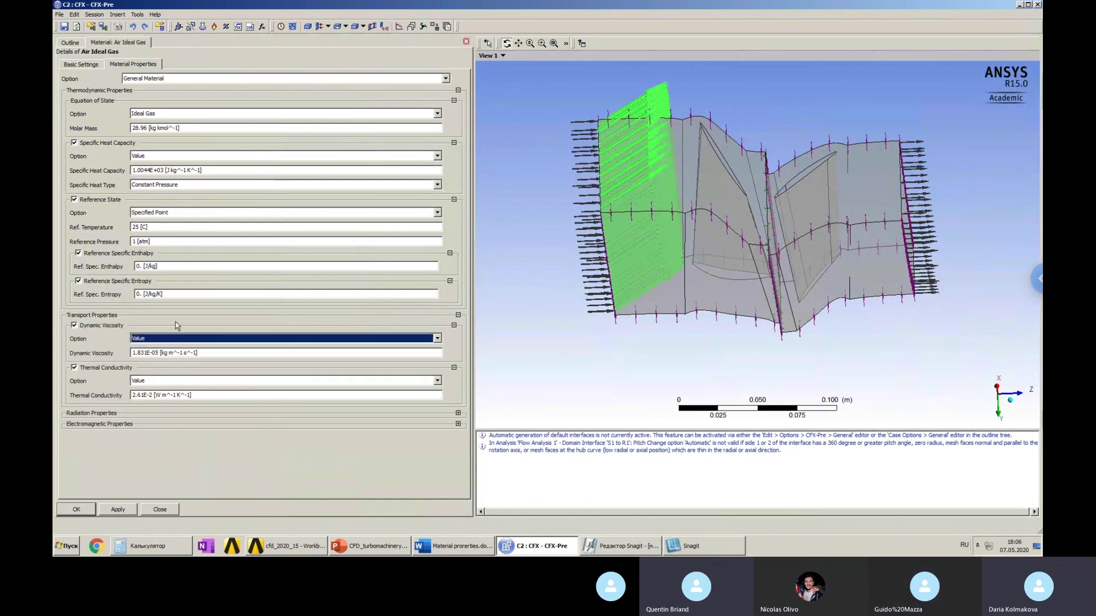
pyautogui.click(466, 41)
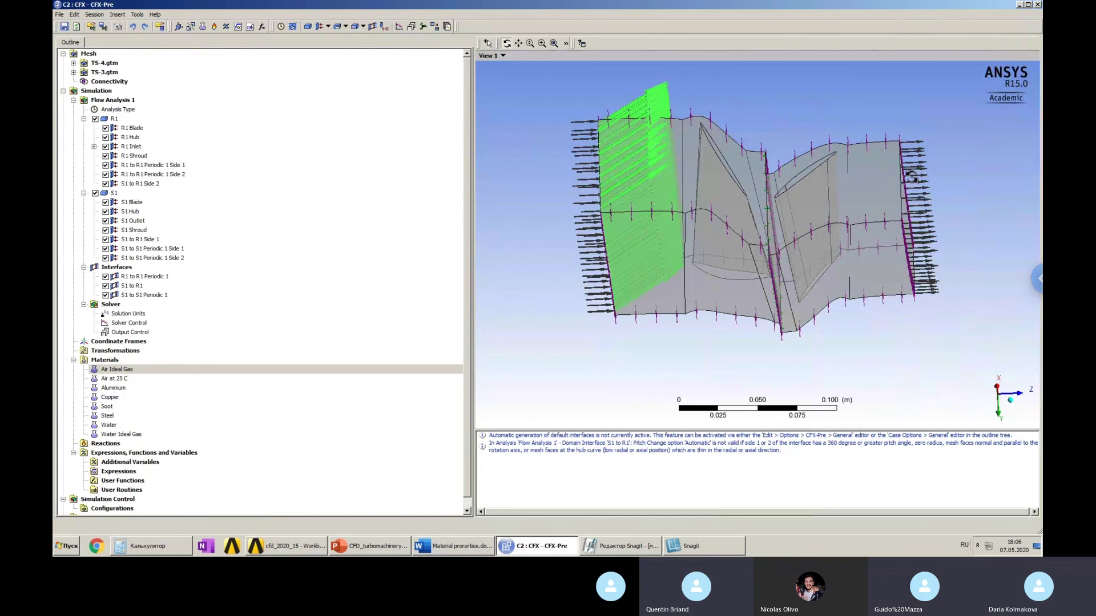
# Close CFX-Pre, switch to Workbench and open the Solution cell of the compressor CFX system.
pyautogui.click(1037, 5)
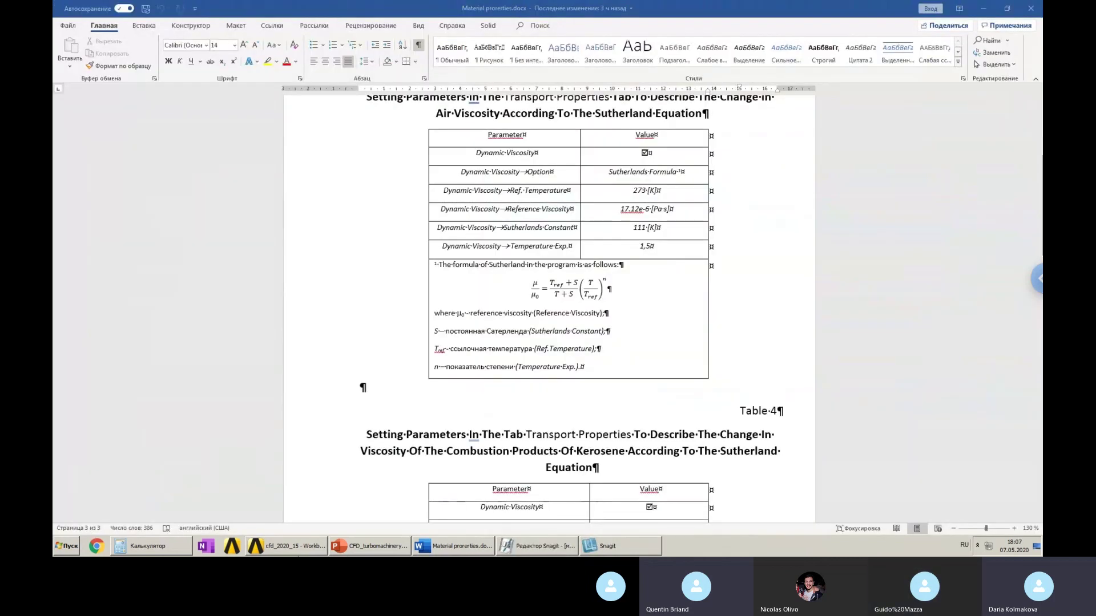
pyautogui.click(280, 548)
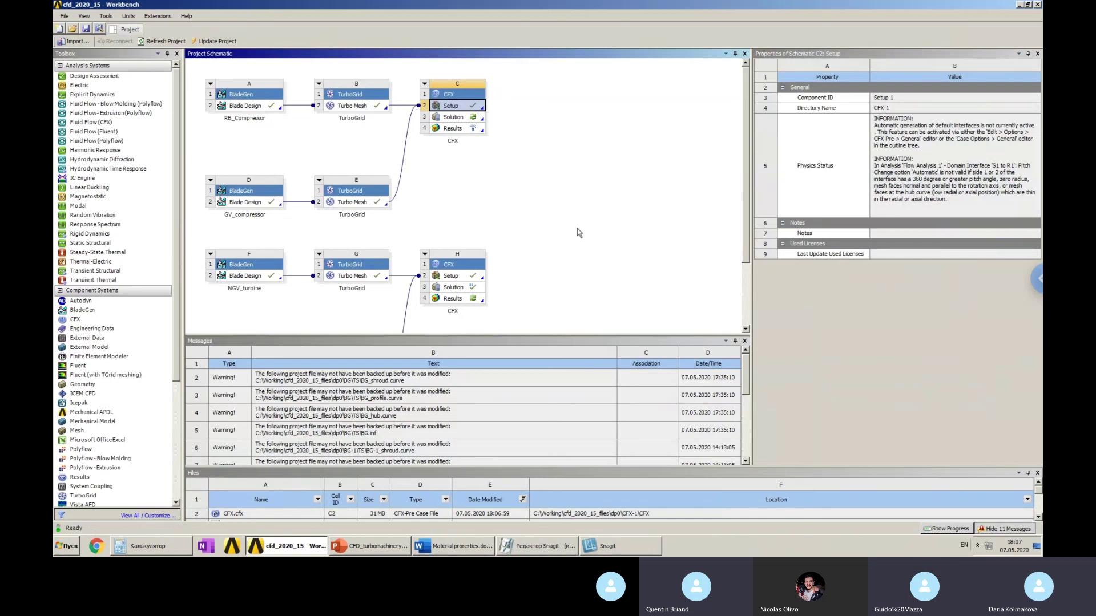
pyautogui.doubleClick(476, 119)
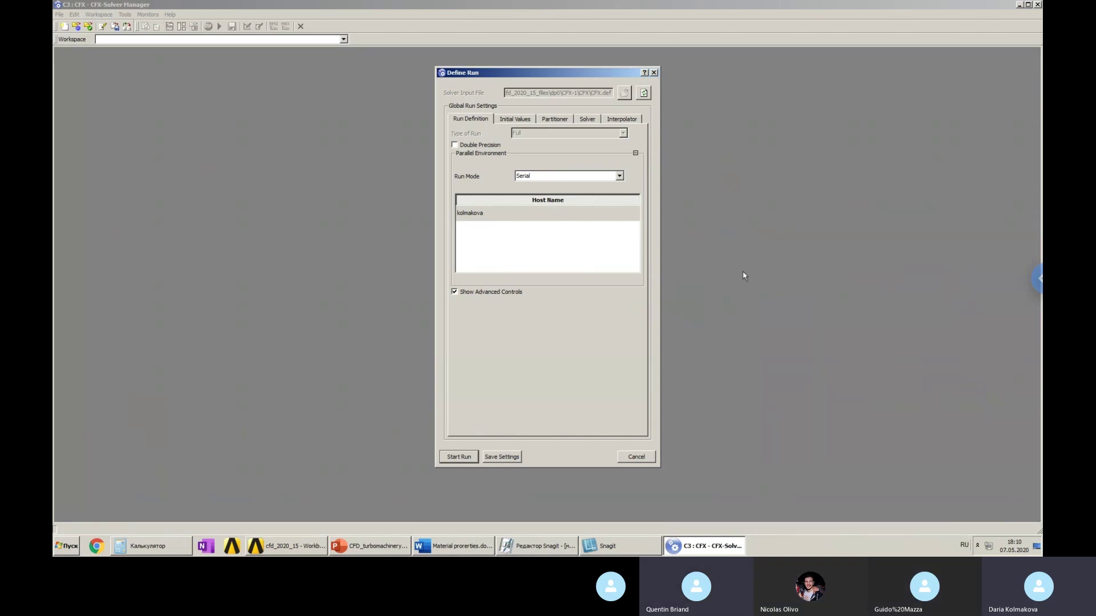
# Turn off full-screen mode in the remote desktop session options and switch to Skype.
pyautogui.click(1037, 280)
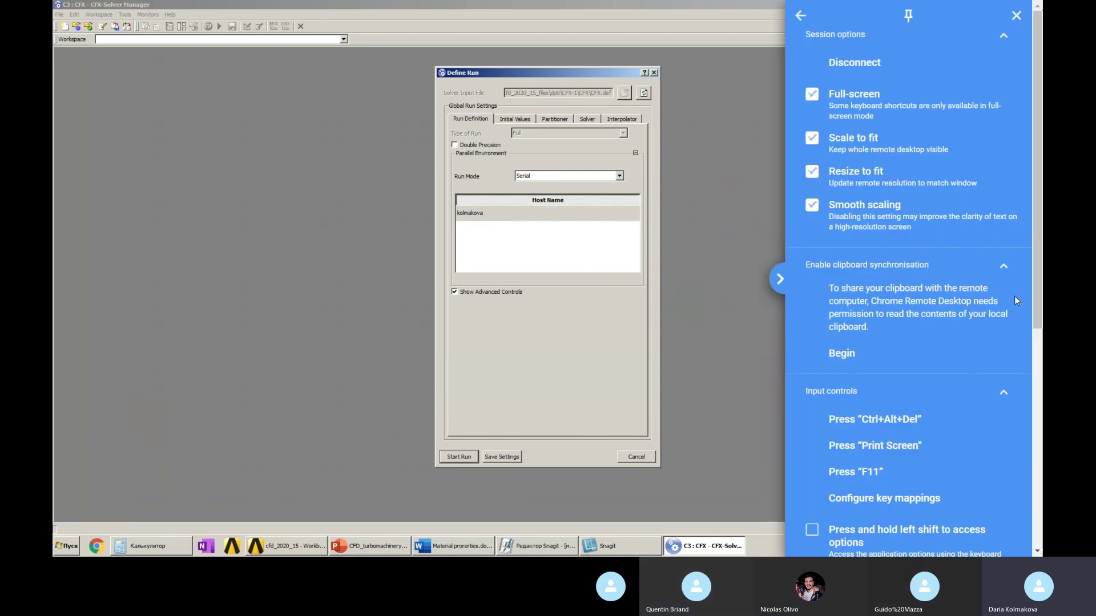
pyautogui.click(812, 94)
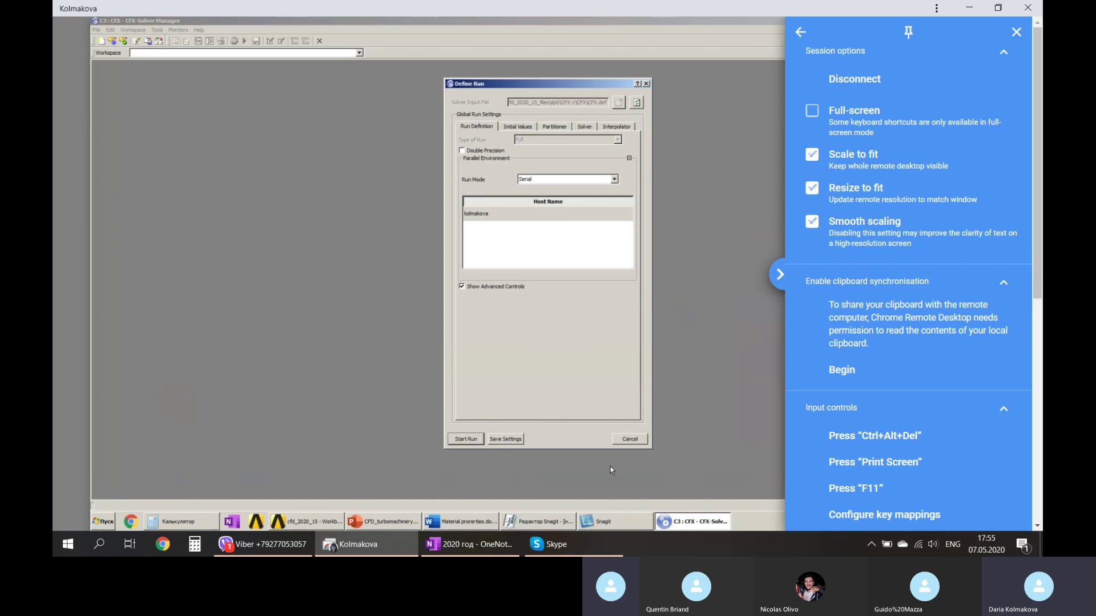
pyautogui.moveTo(569, 551)
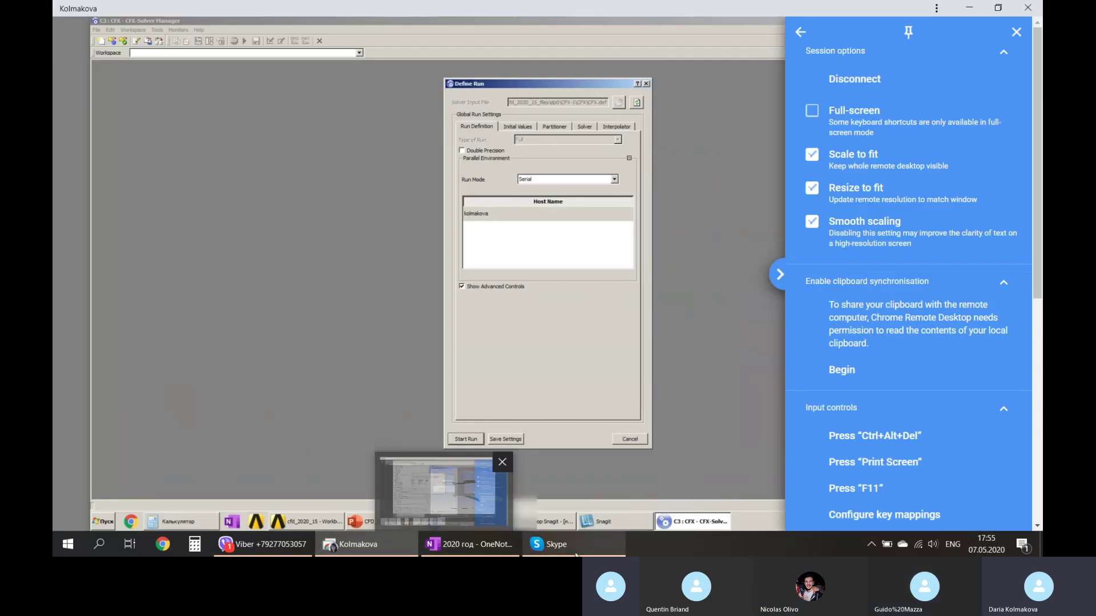
pyautogui.click(576, 553)
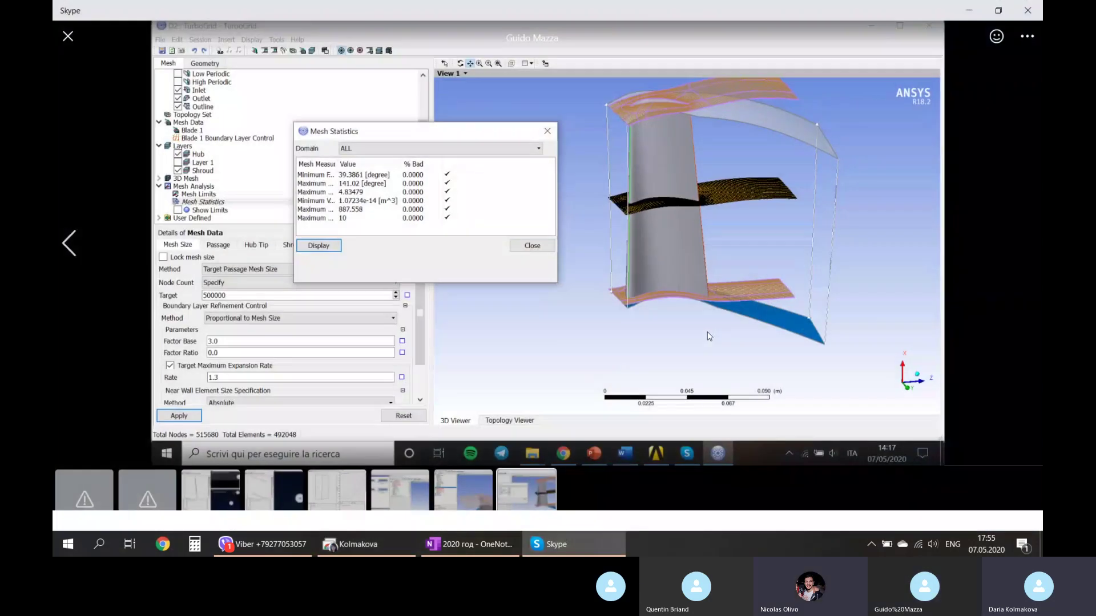